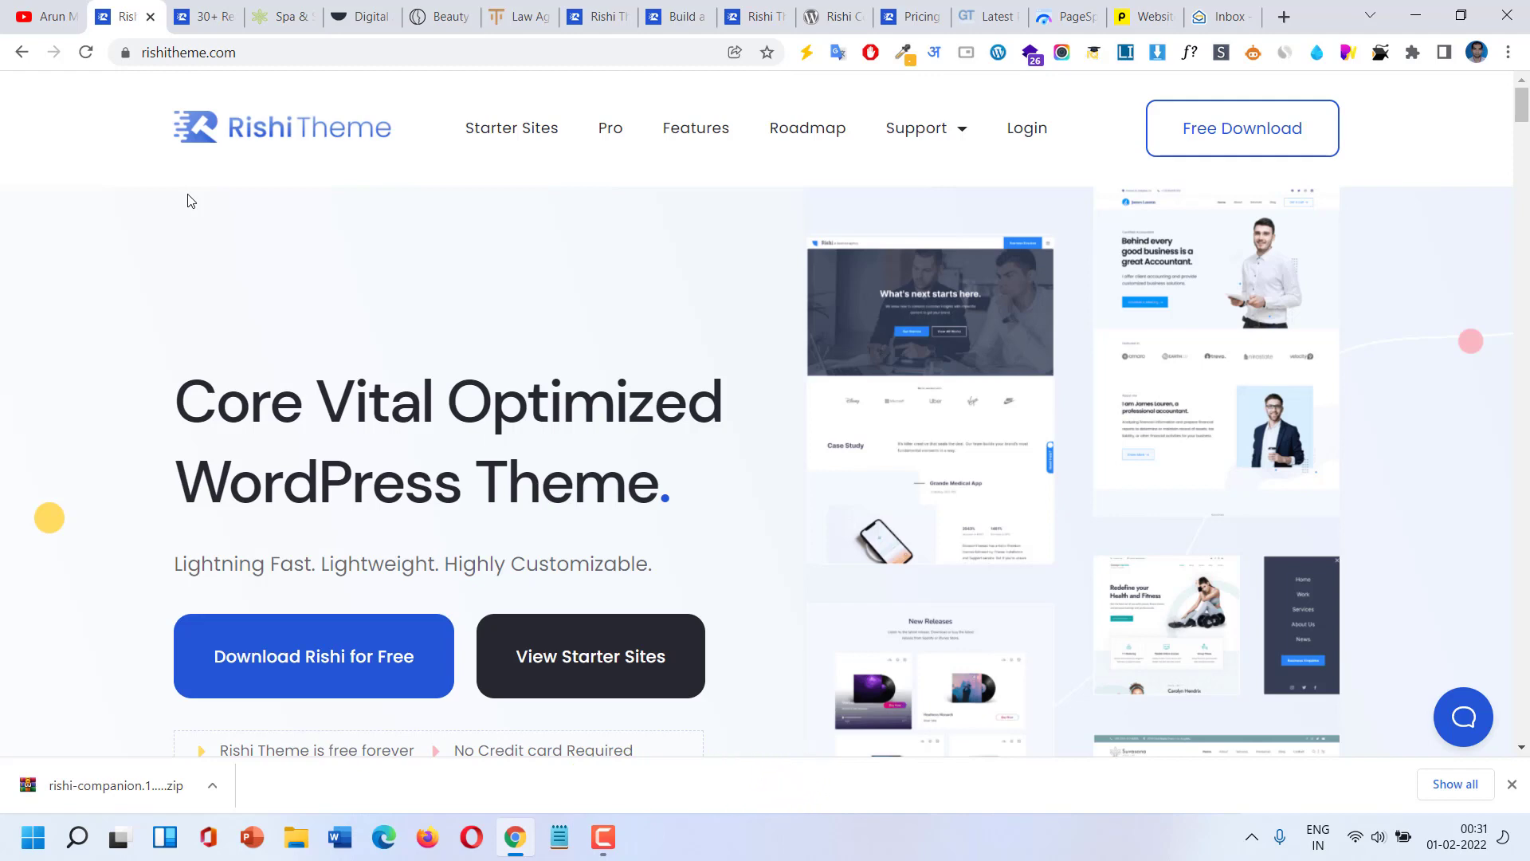
Select the page address and the Core Vital Optimized heading, then scroll to the speed results.
{"action": "scroll", "coordinate": [188, 199], "scroll_direction": "down", "scroll_amount": 3}
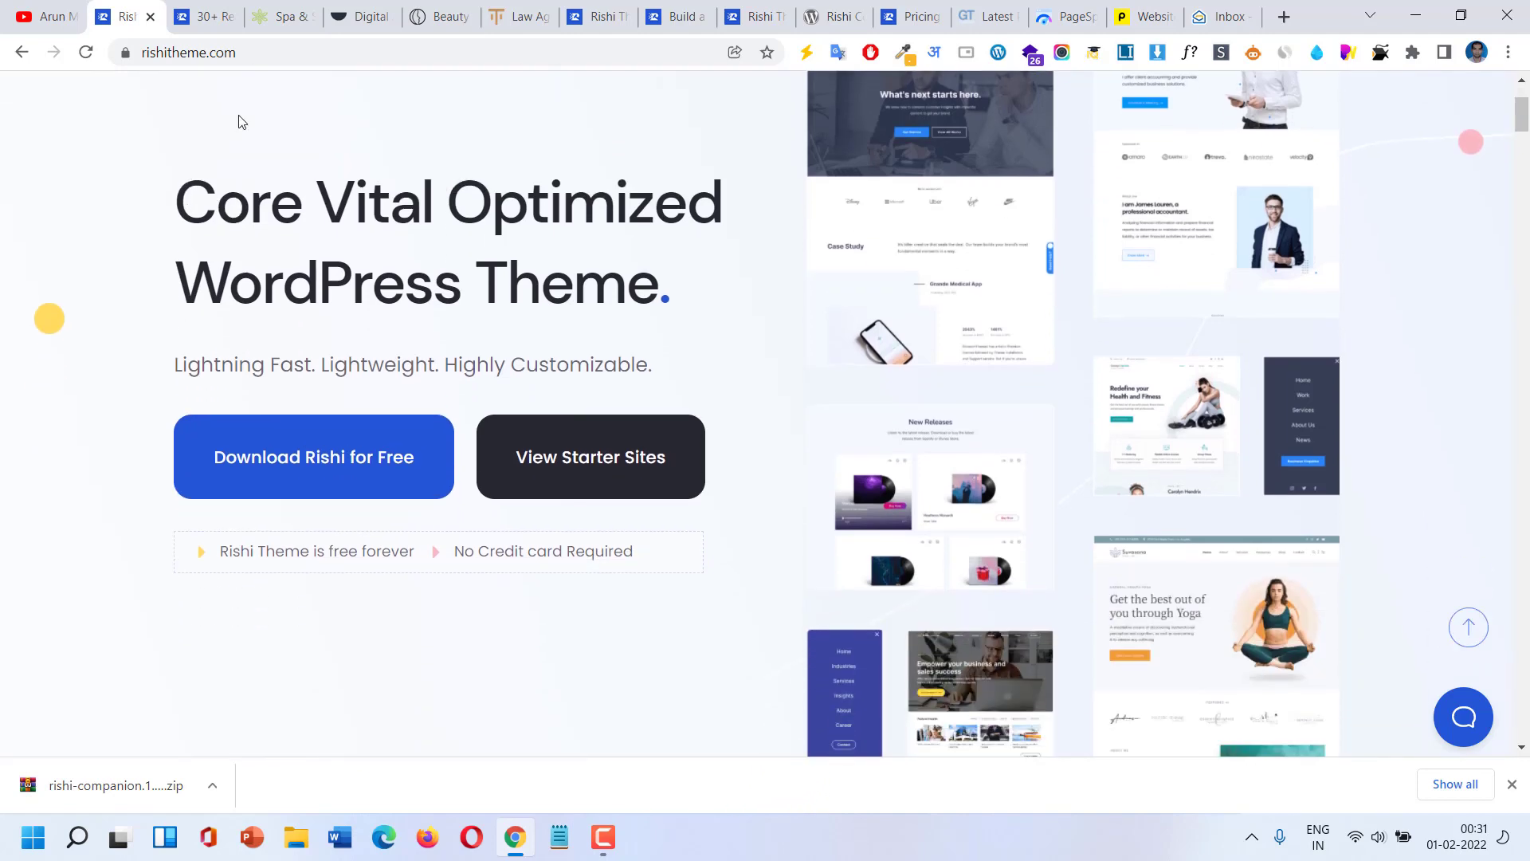
{"action": "left_click", "coordinate": [262, 51]}
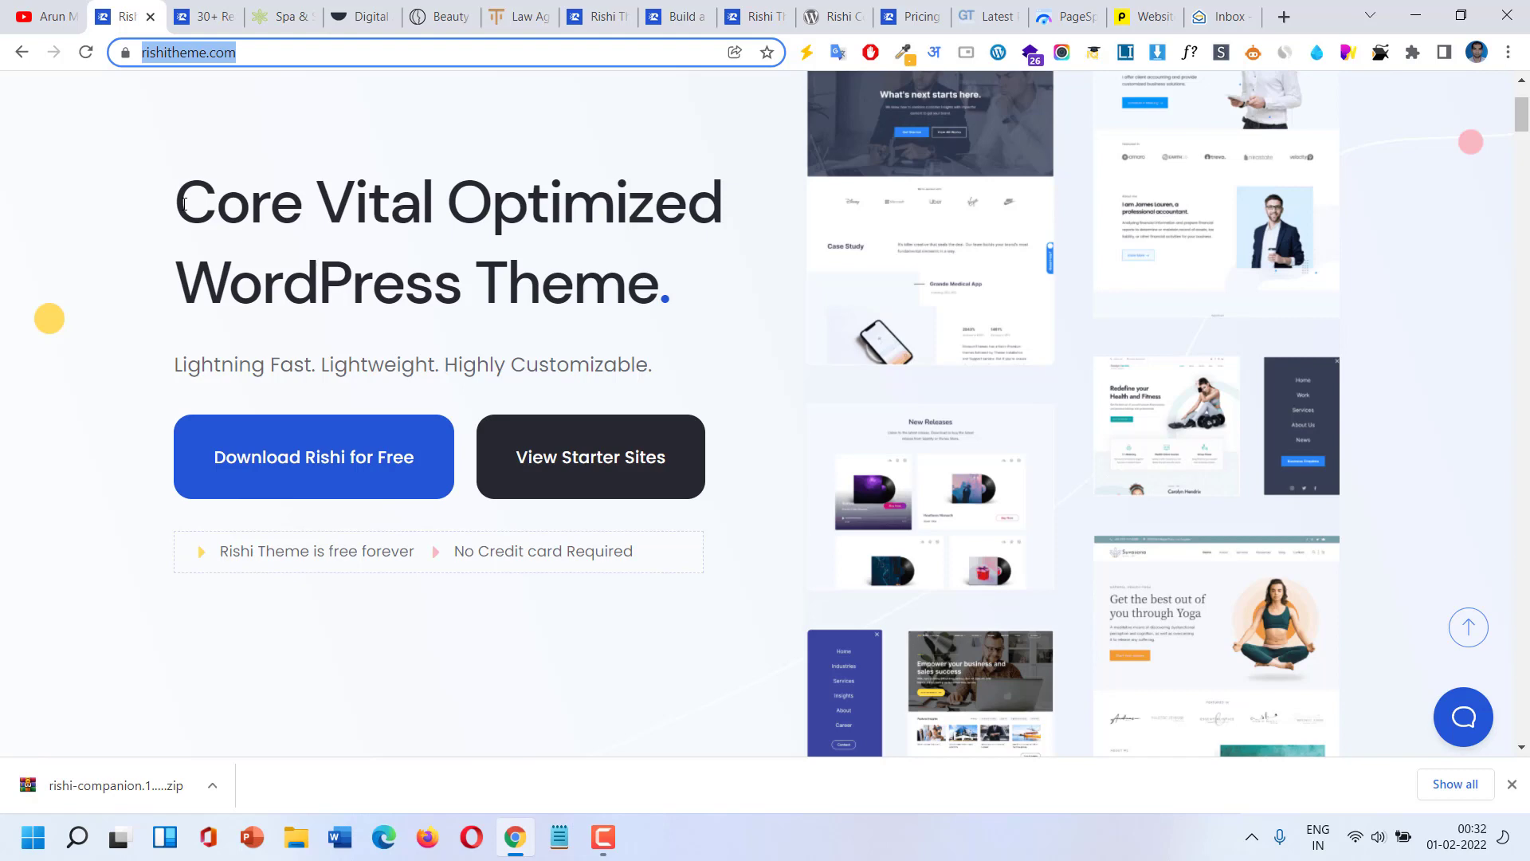
{"action": "left_click_drag", "start_coordinate": [184, 204], "coordinate": [642, 275]}
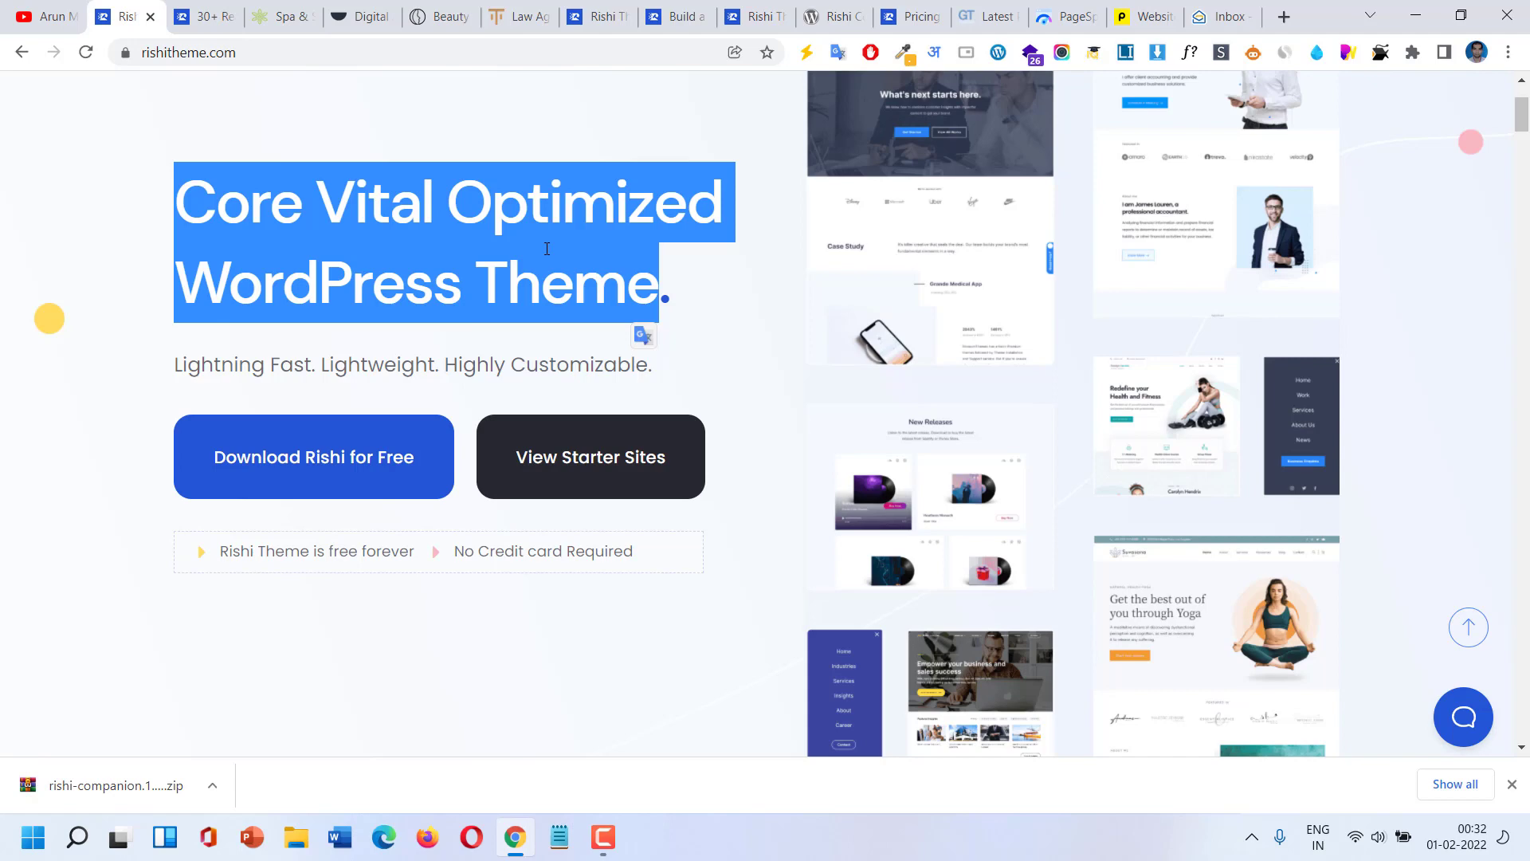
{"action": "scroll", "coordinate": [547, 249], "scroll_direction": "down", "scroll_amount": 3}
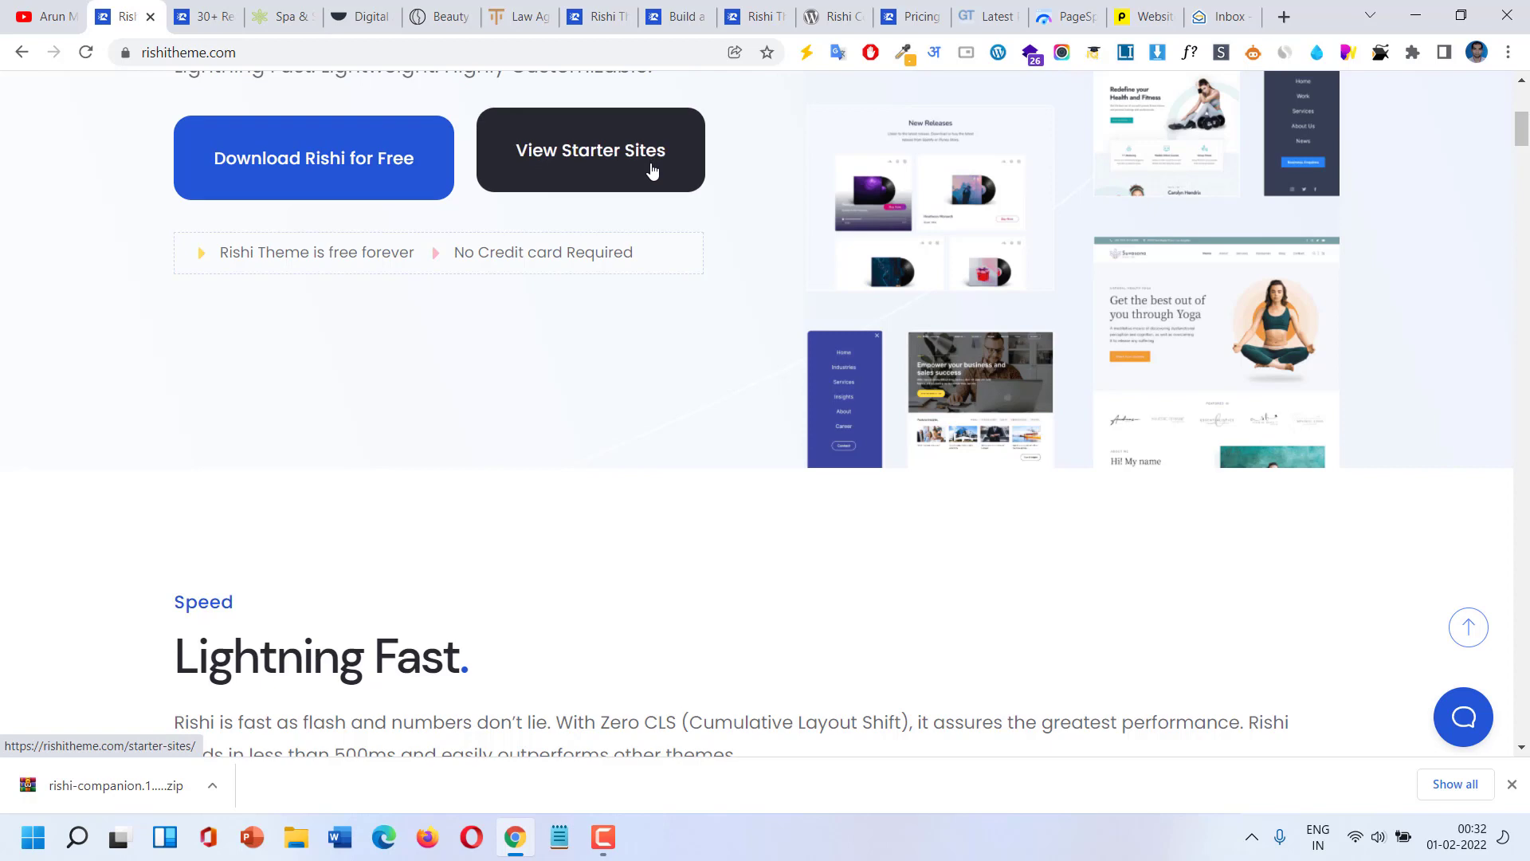
{"action": "scroll", "coordinate": [608, 307], "scroll_direction": "down", "scroll_amount": 6}
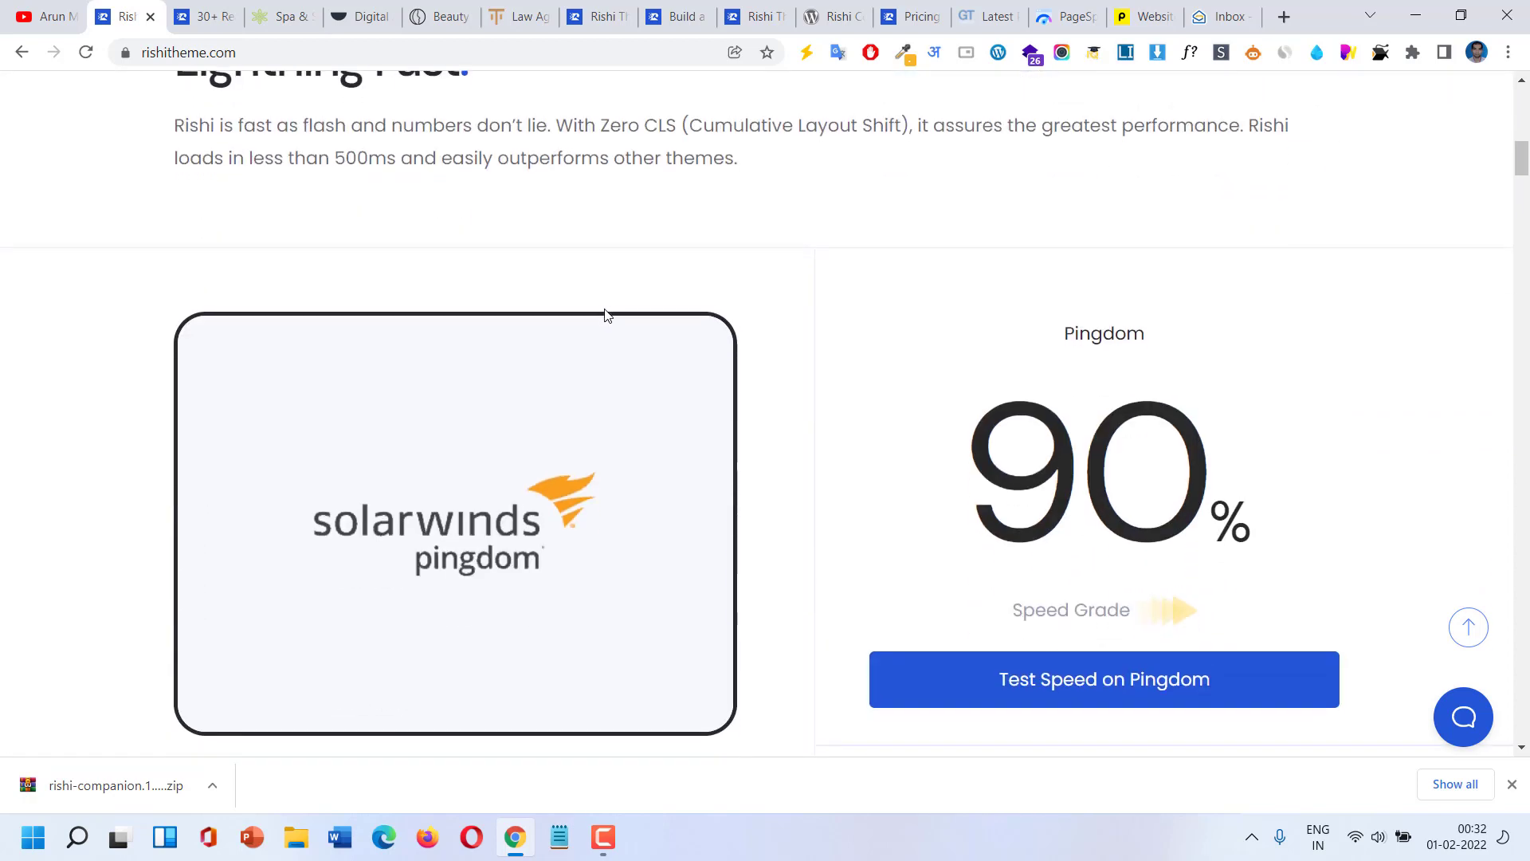
{"action": "scroll", "coordinate": [608, 310], "scroll_direction": "down", "scroll_amount": 3}
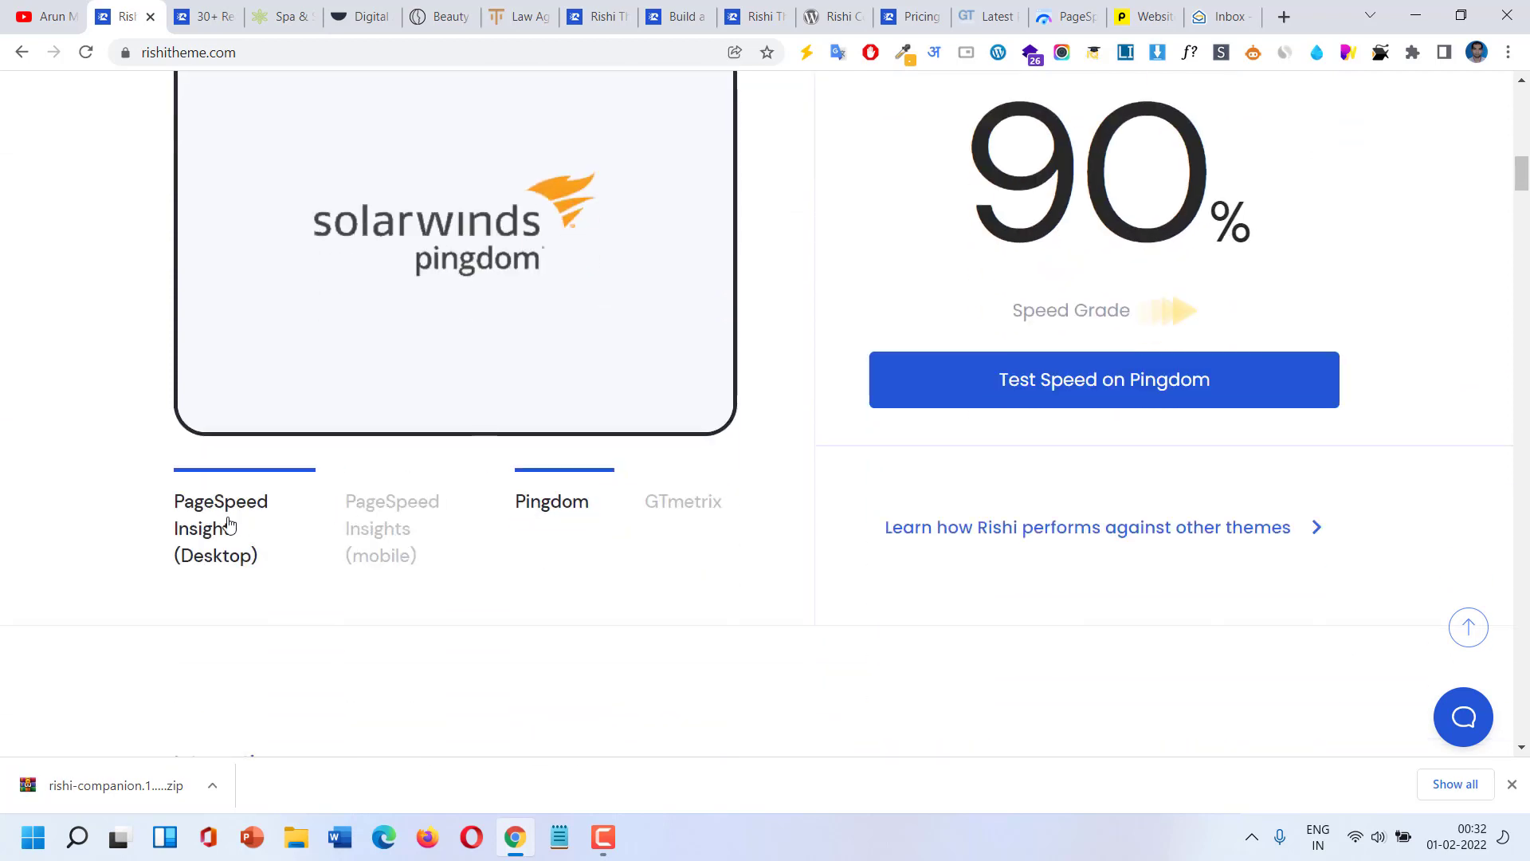
View the PageSpeed Insights desktop and mobile speed results.
{"action": "left_click", "coordinate": [229, 524]}
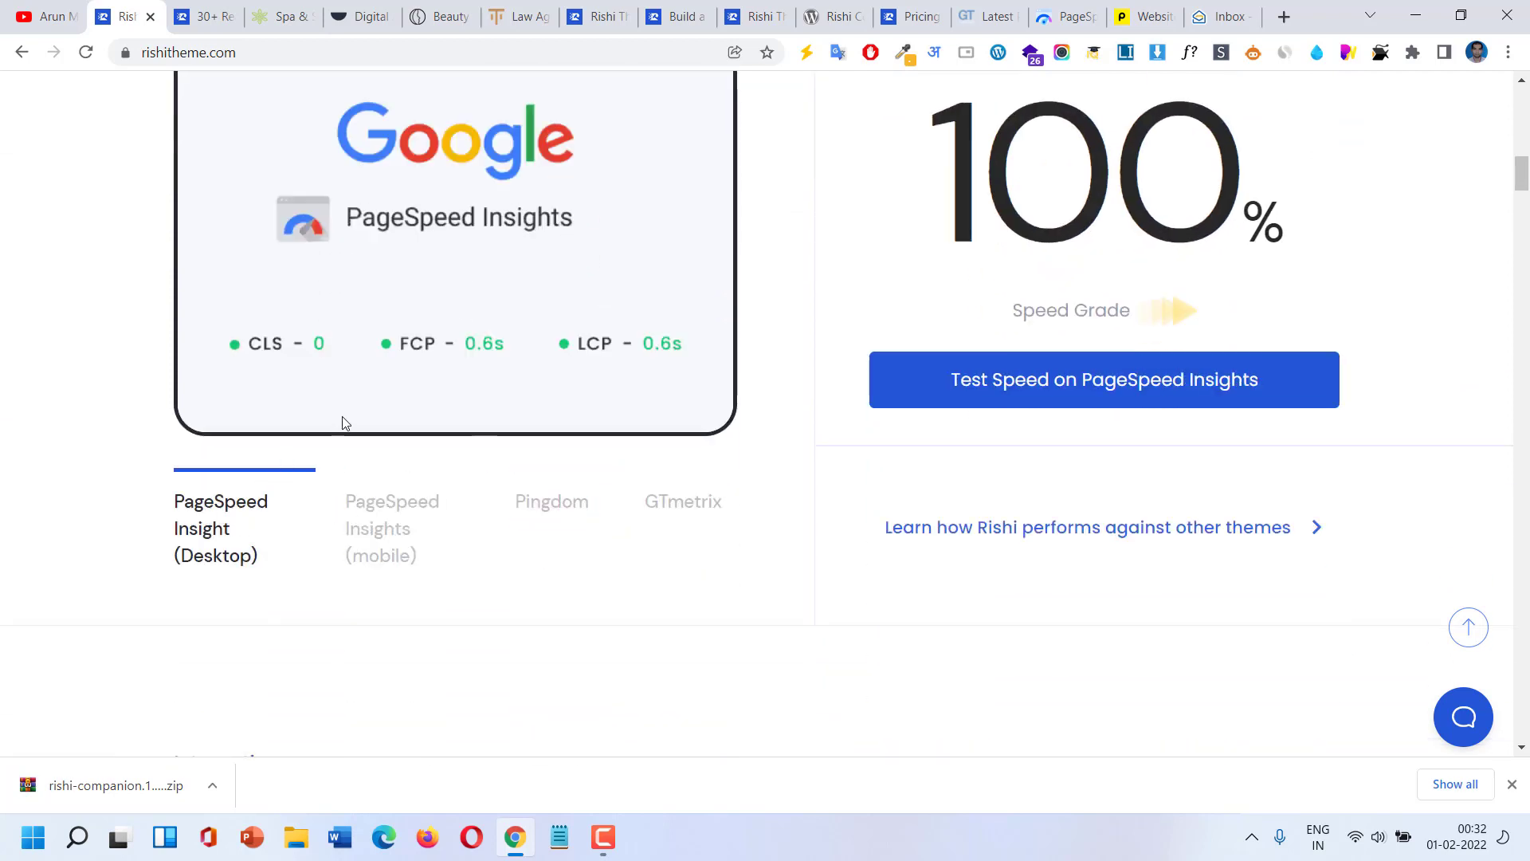
{"action": "scroll", "coordinate": [342, 422], "scroll_direction": "up", "scroll_amount": 1}
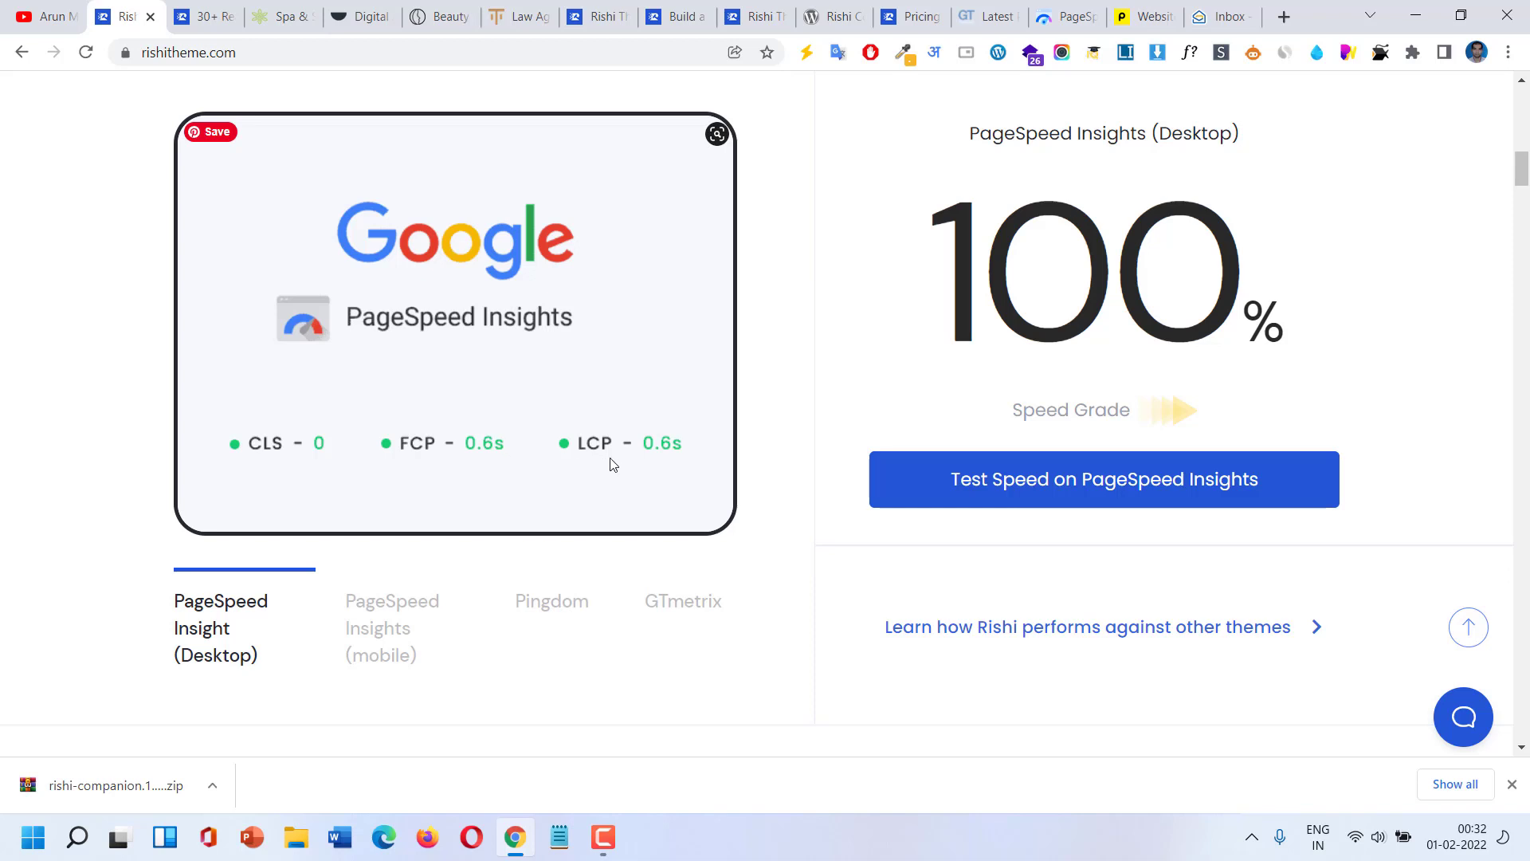
{"action": "scroll", "coordinate": [609, 462], "scroll_direction": "down", "scroll_amount": 2}
{"action": "scroll", "coordinate": [608, 451], "scroll_direction": "up", "scroll_amount": 1}
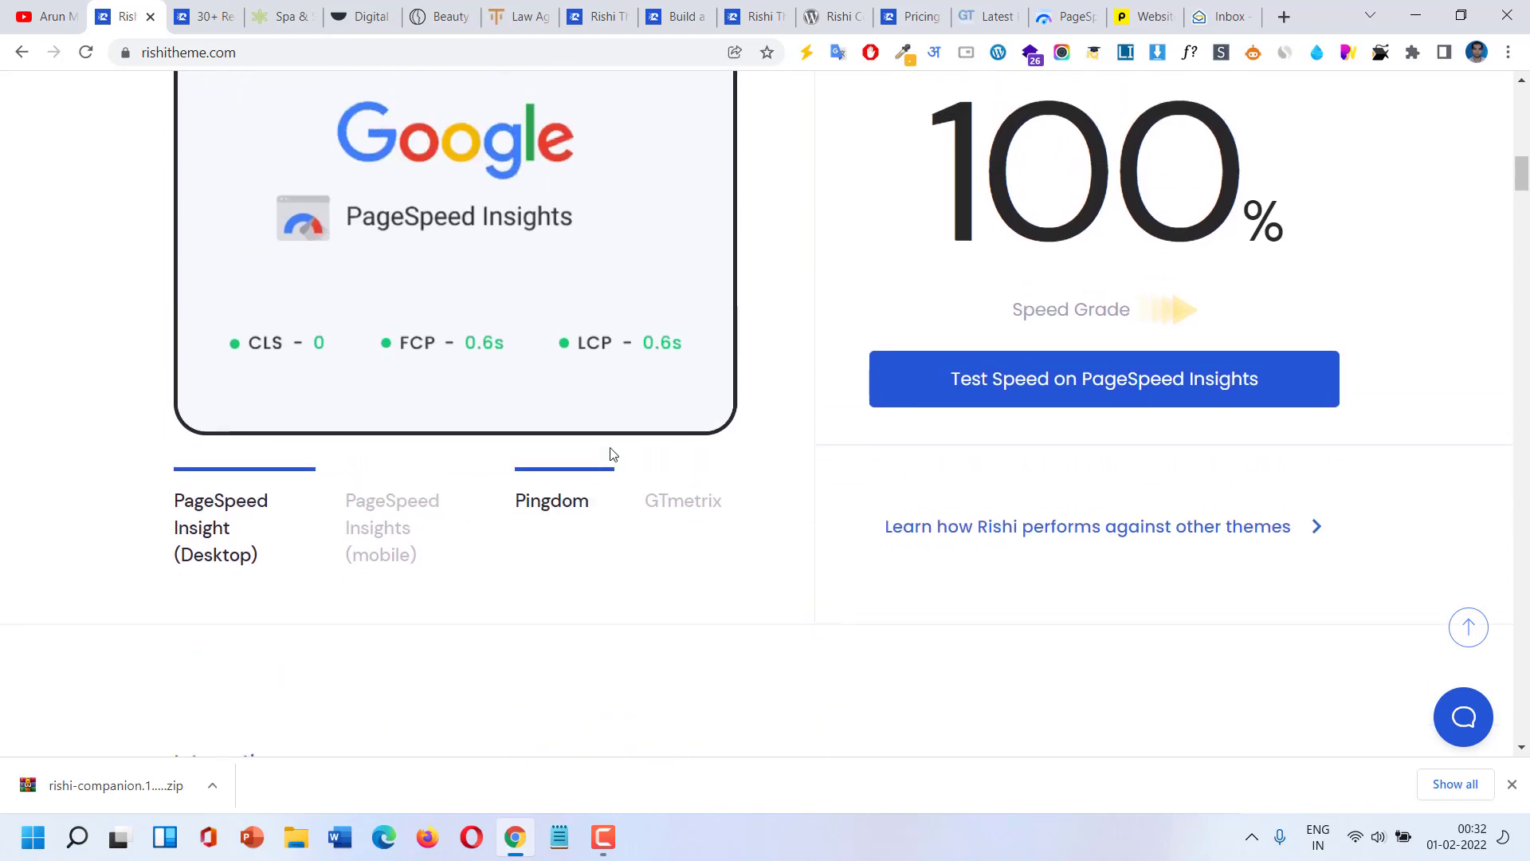
{"action": "left_click", "coordinate": [410, 539]}
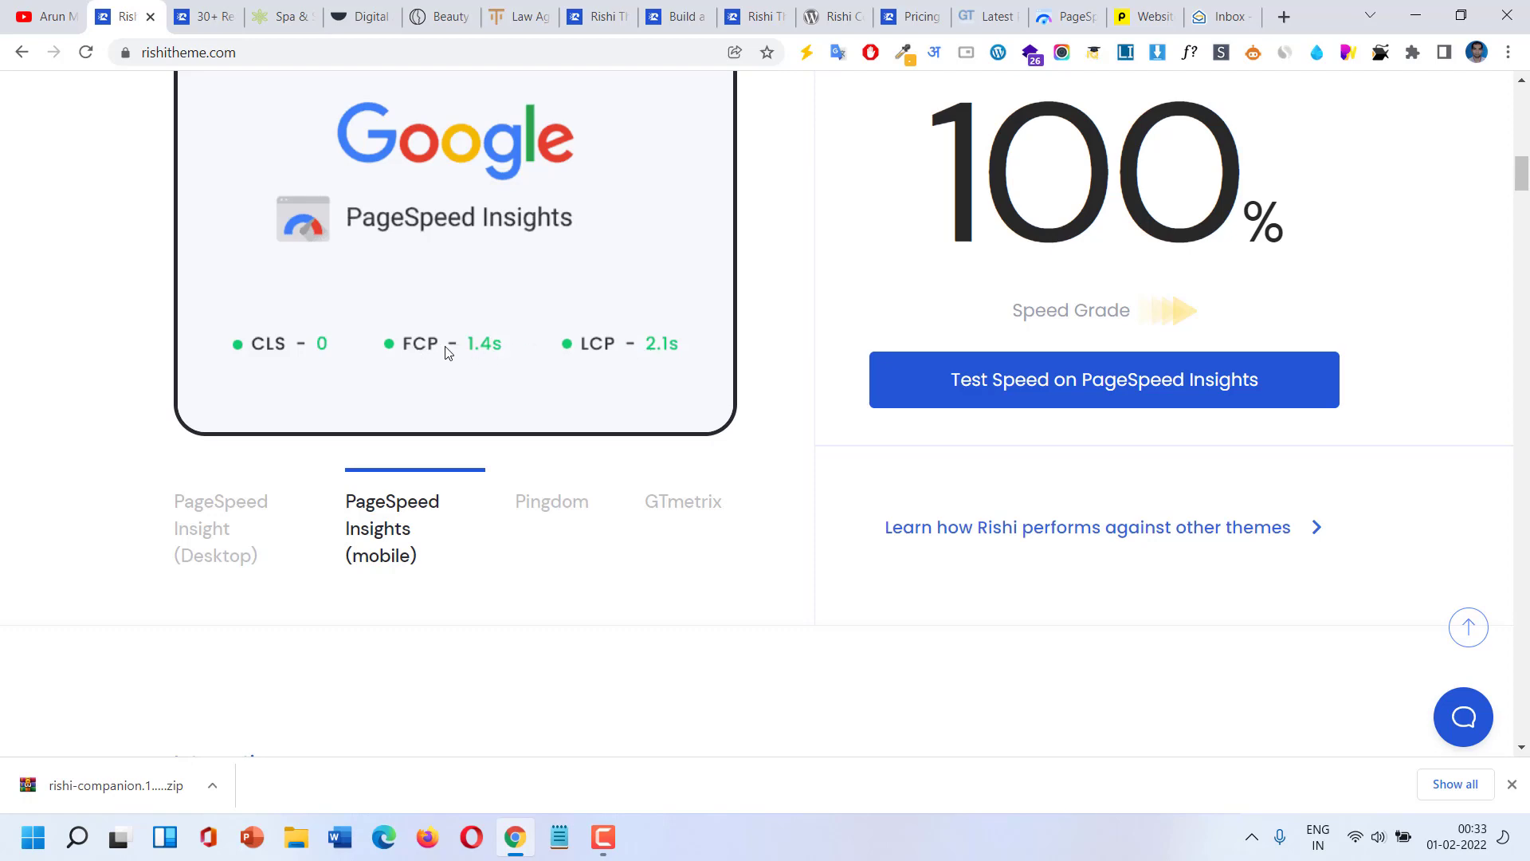
View the Pingdom and GTmetrix speed results, then scroll down to the Integrations section.
{"action": "left_click", "coordinate": [535, 515]}
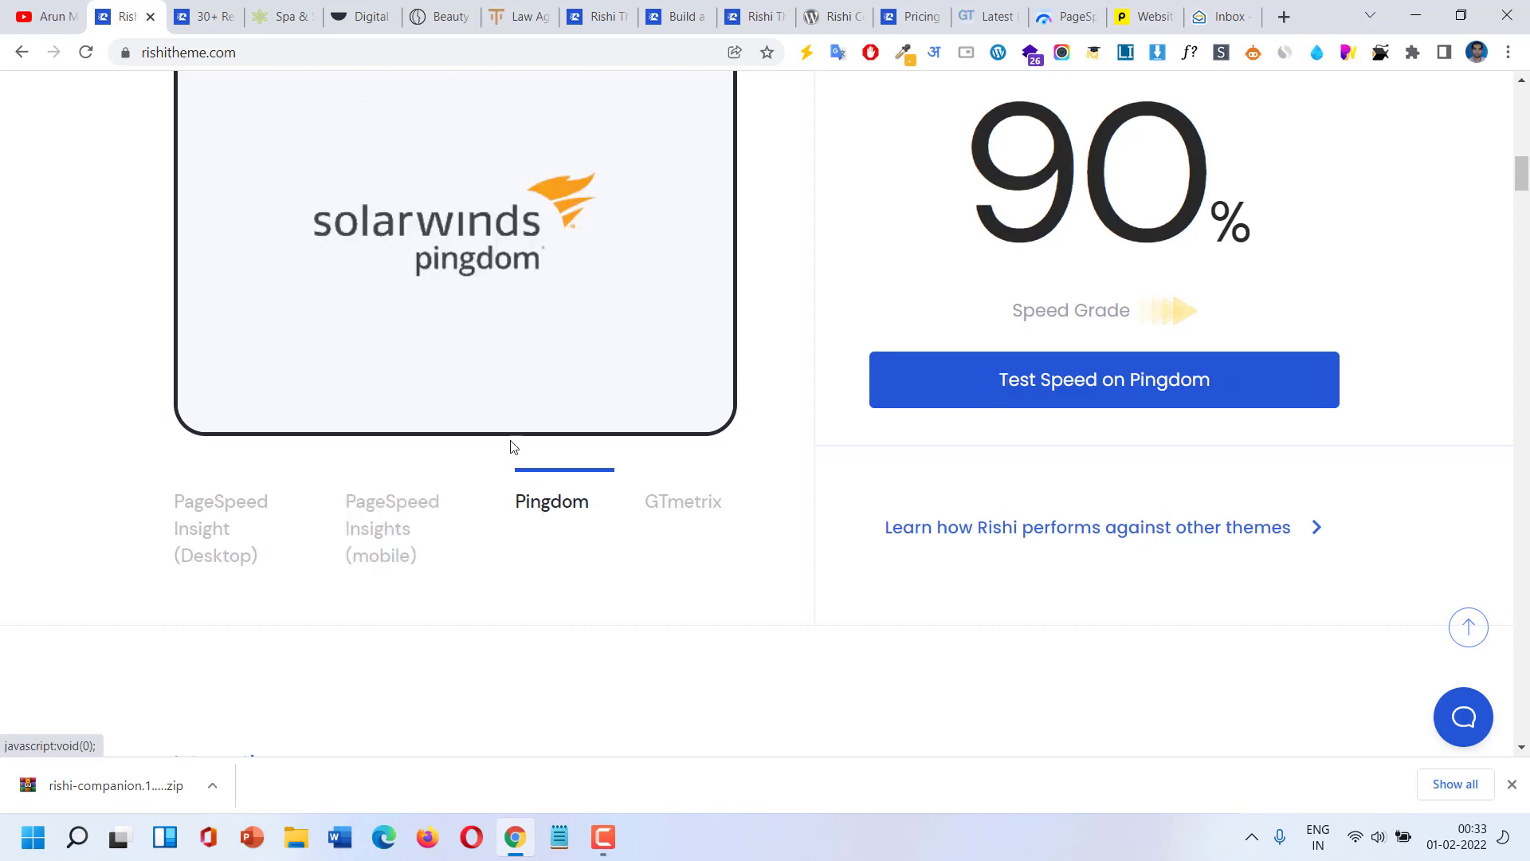
{"action": "scroll", "coordinate": [502, 417], "scroll_direction": "up", "scroll_amount": 3}
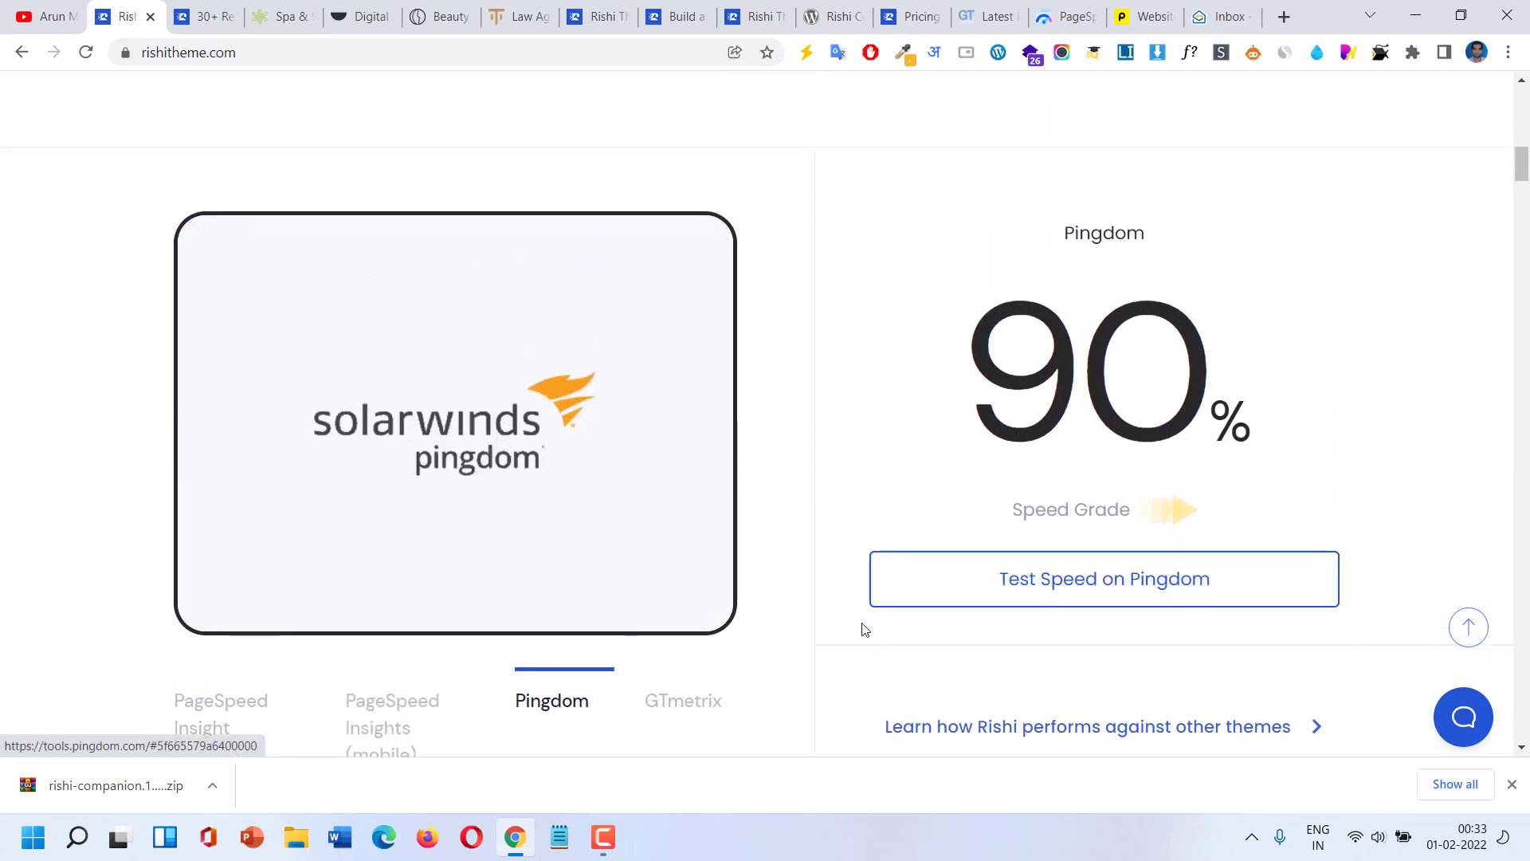
{"action": "scroll", "coordinate": [694, 638], "scroll_direction": "down", "scroll_amount": 3}
{"action": "left_click", "coordinate": [708, 524]}
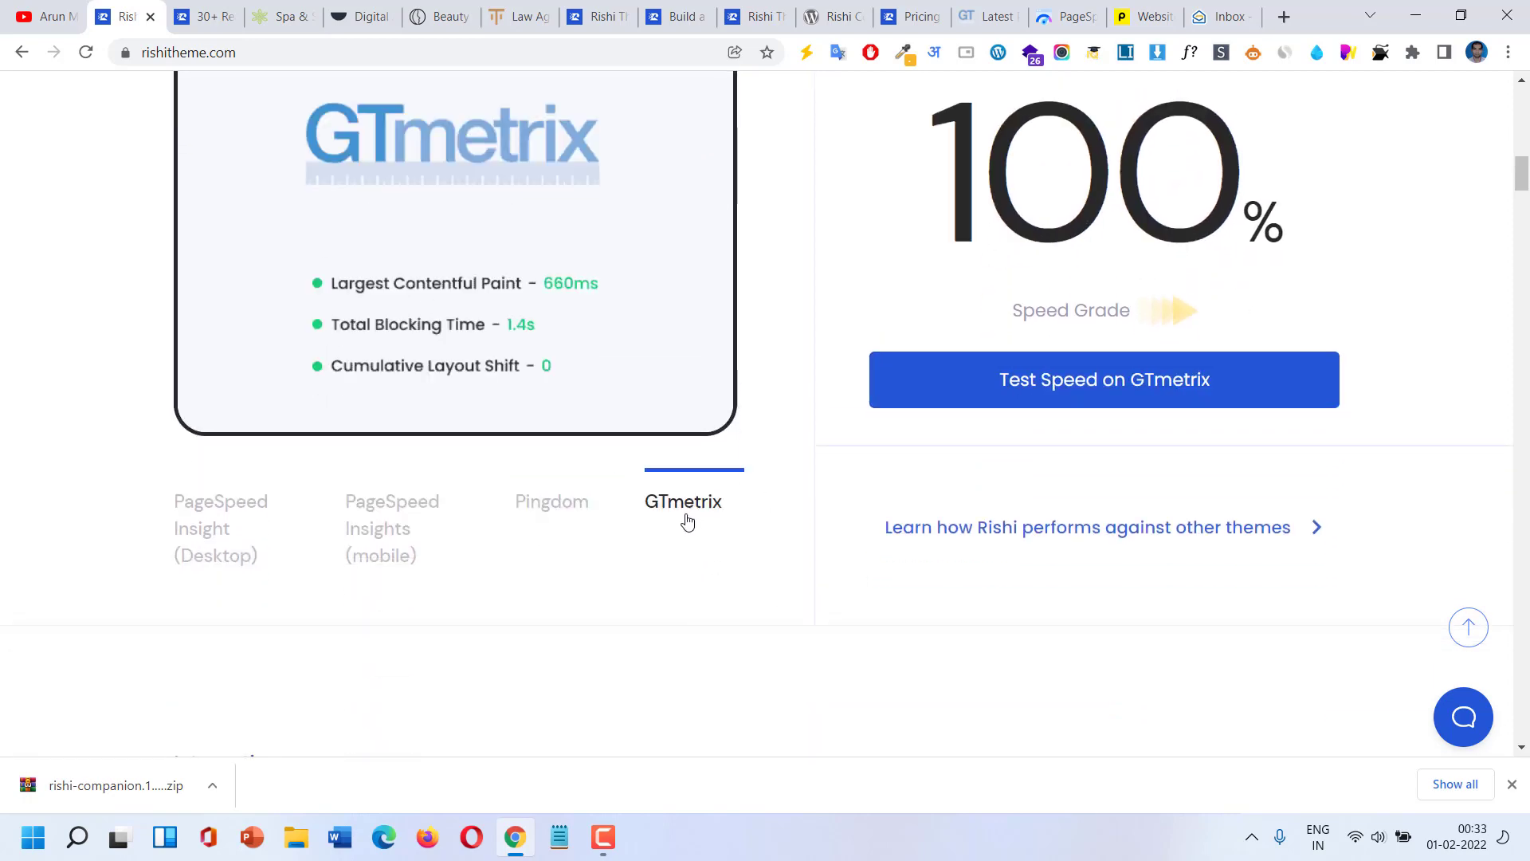
{"action": "scroll", "coordinate": [656, 487], "scroll_direction": "up", "scroll_amount": 1}
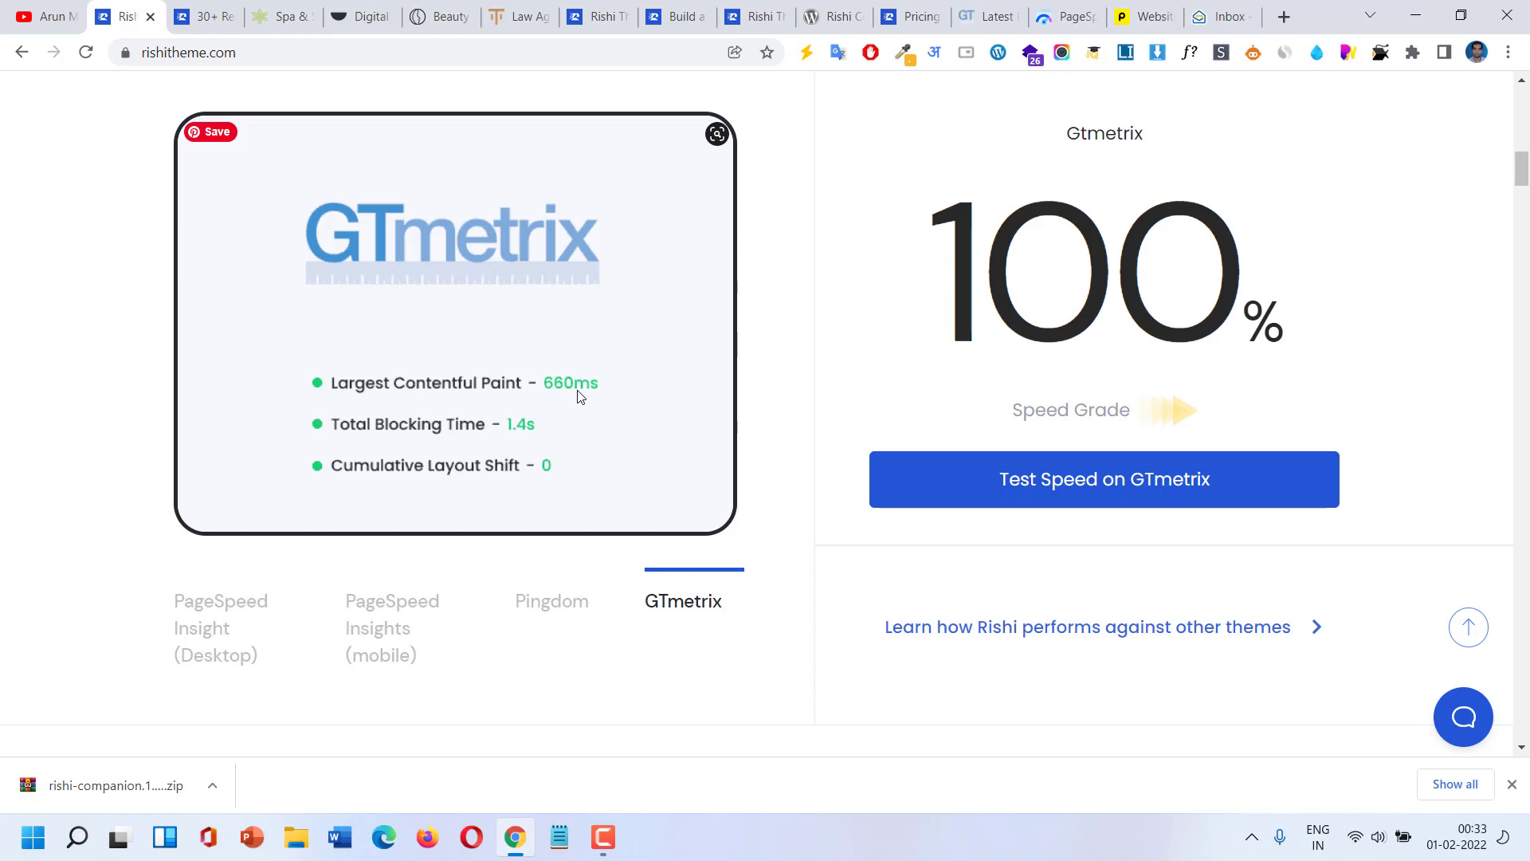
{"action": "scroll", "coordinate": [579, 396], "scroll_direction": "down", "scroll_amount": 6}
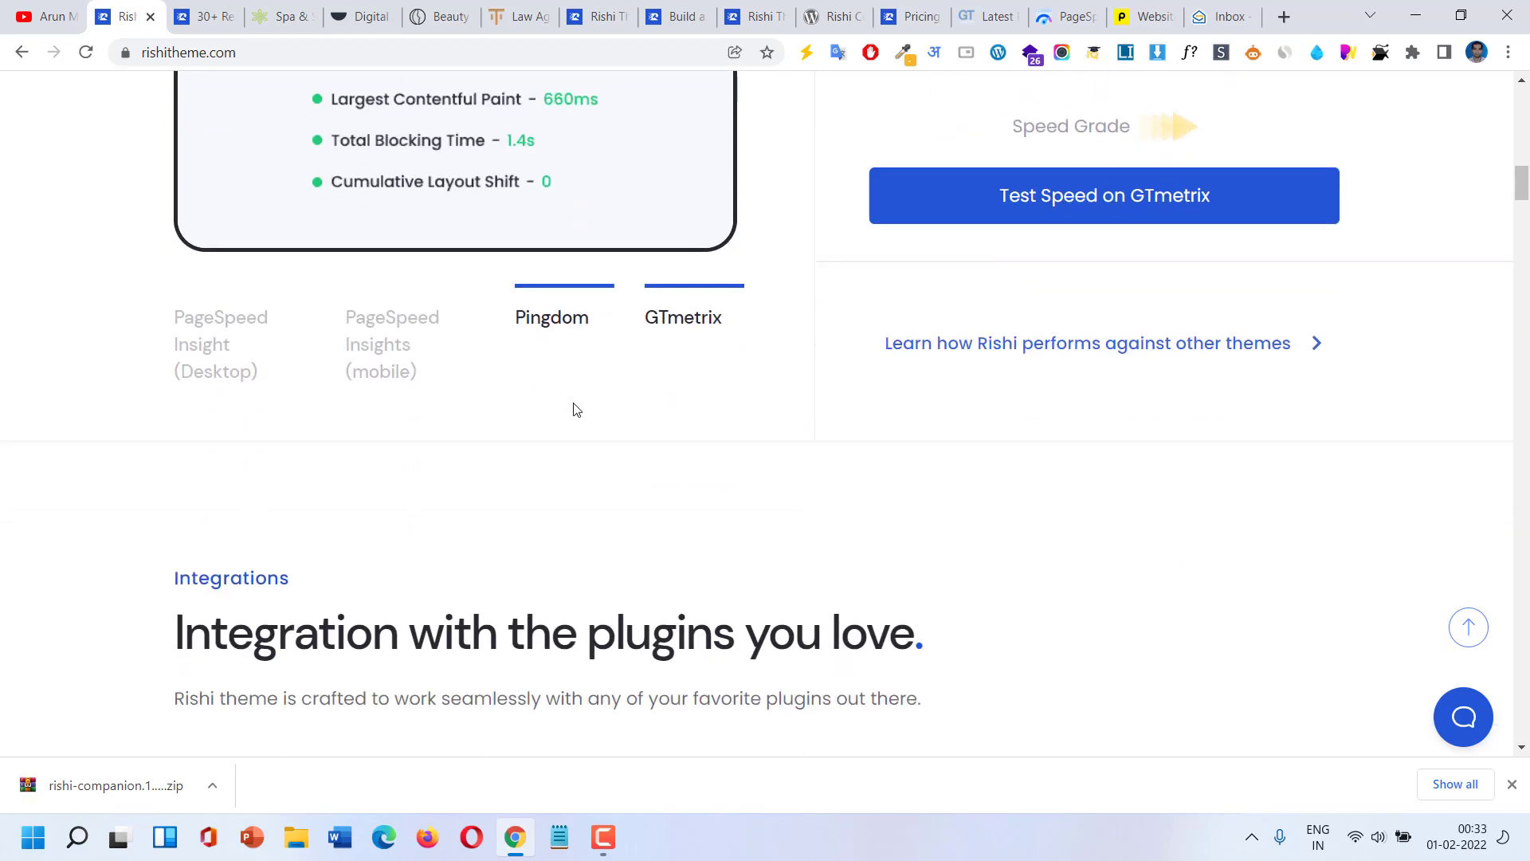
{"action": "scroll", "coordinate": [574, 408], "scroll_direction": "down", "scroll_amount": 3}
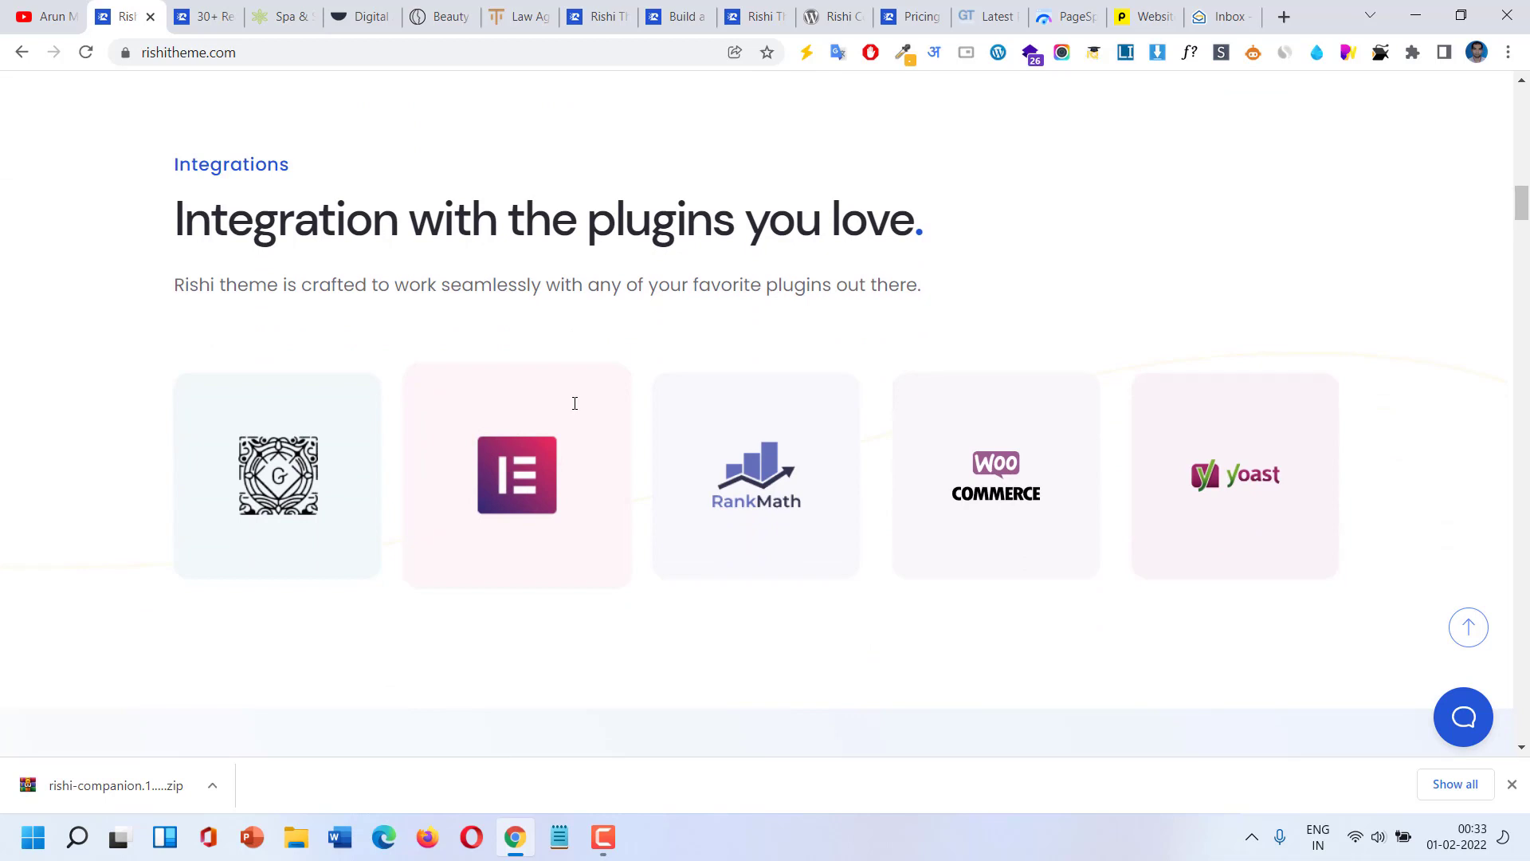
Scroll past the customization, header-footer builder, colors, typography and layout sections, then switch to the starter sites tab.
{"action": "scroll", "coordinate": [1048, 502], "scroll_direction": "down", "scroll_amount": 4}
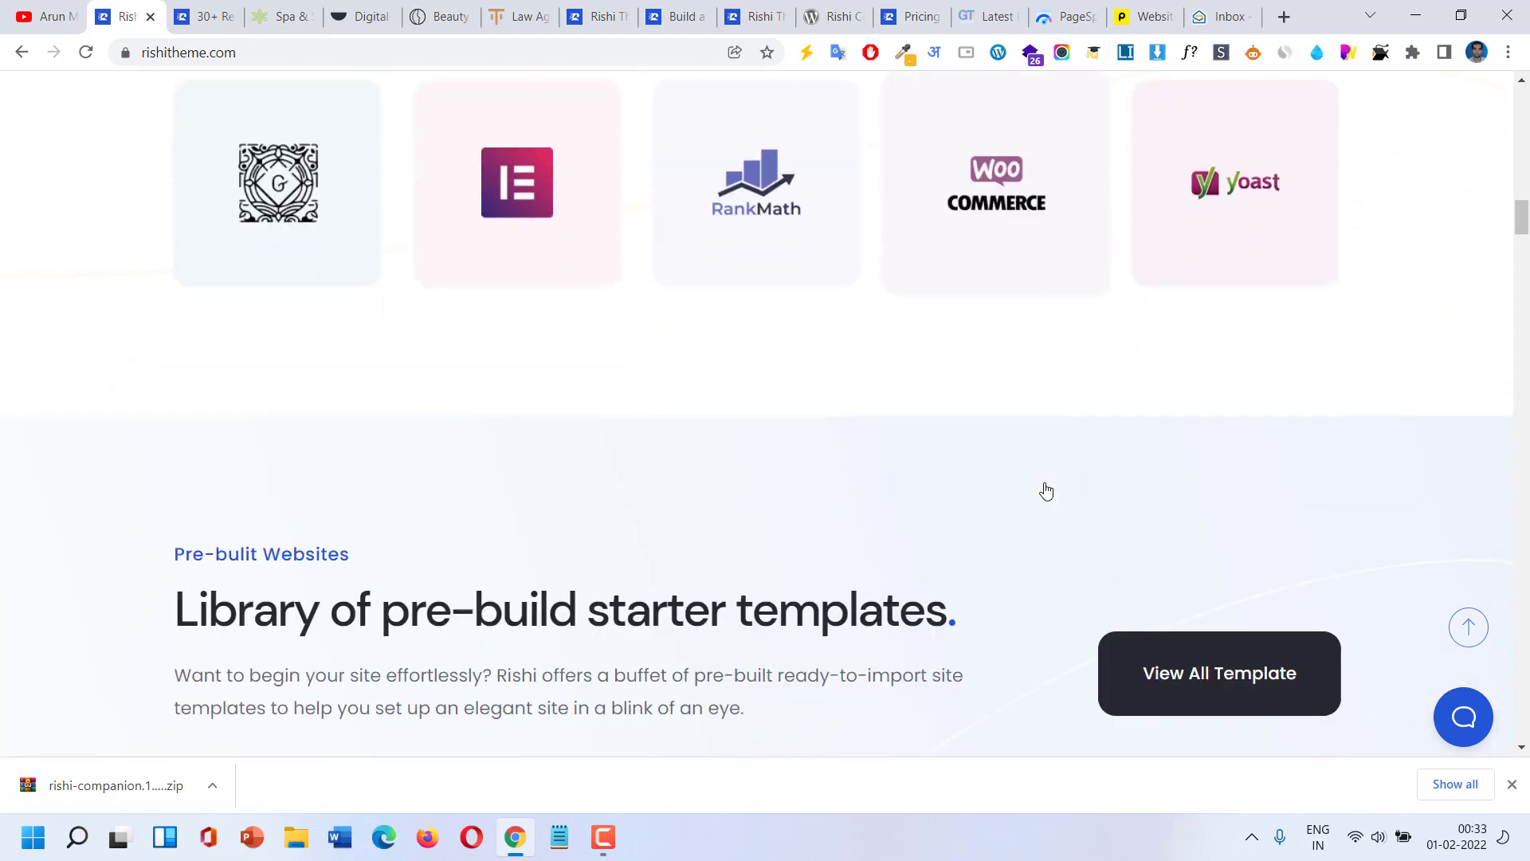
{"action": "scroll", "coordinate": [1028, 462], "scroll_direction": "down", "scroll_amount": 4}
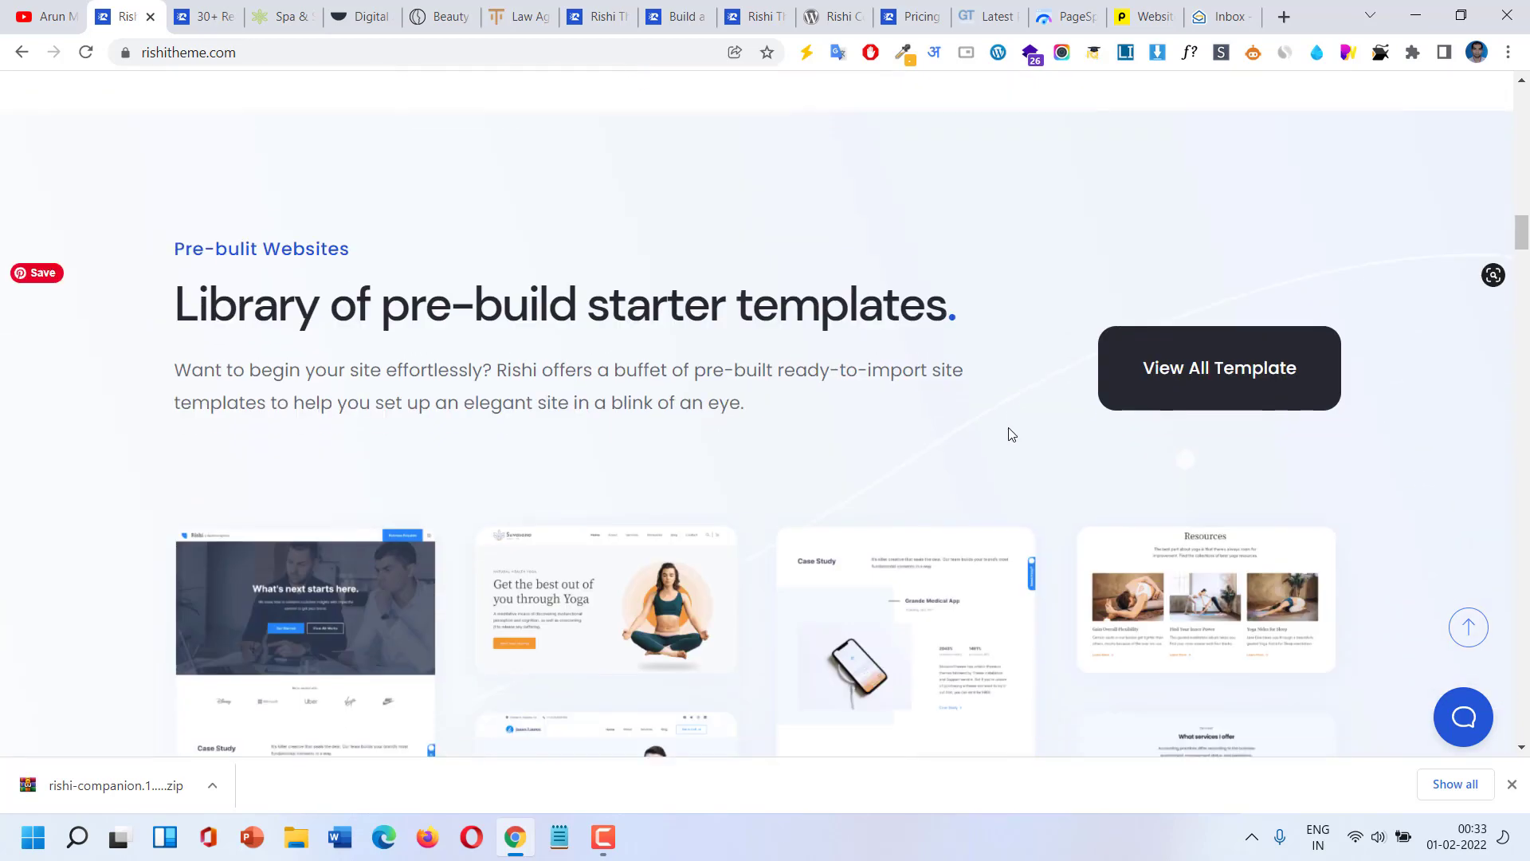
{"action": "scroll", "coordinate": [1010, 434], "scroll_direction": "down", "scroll_amount": 12}
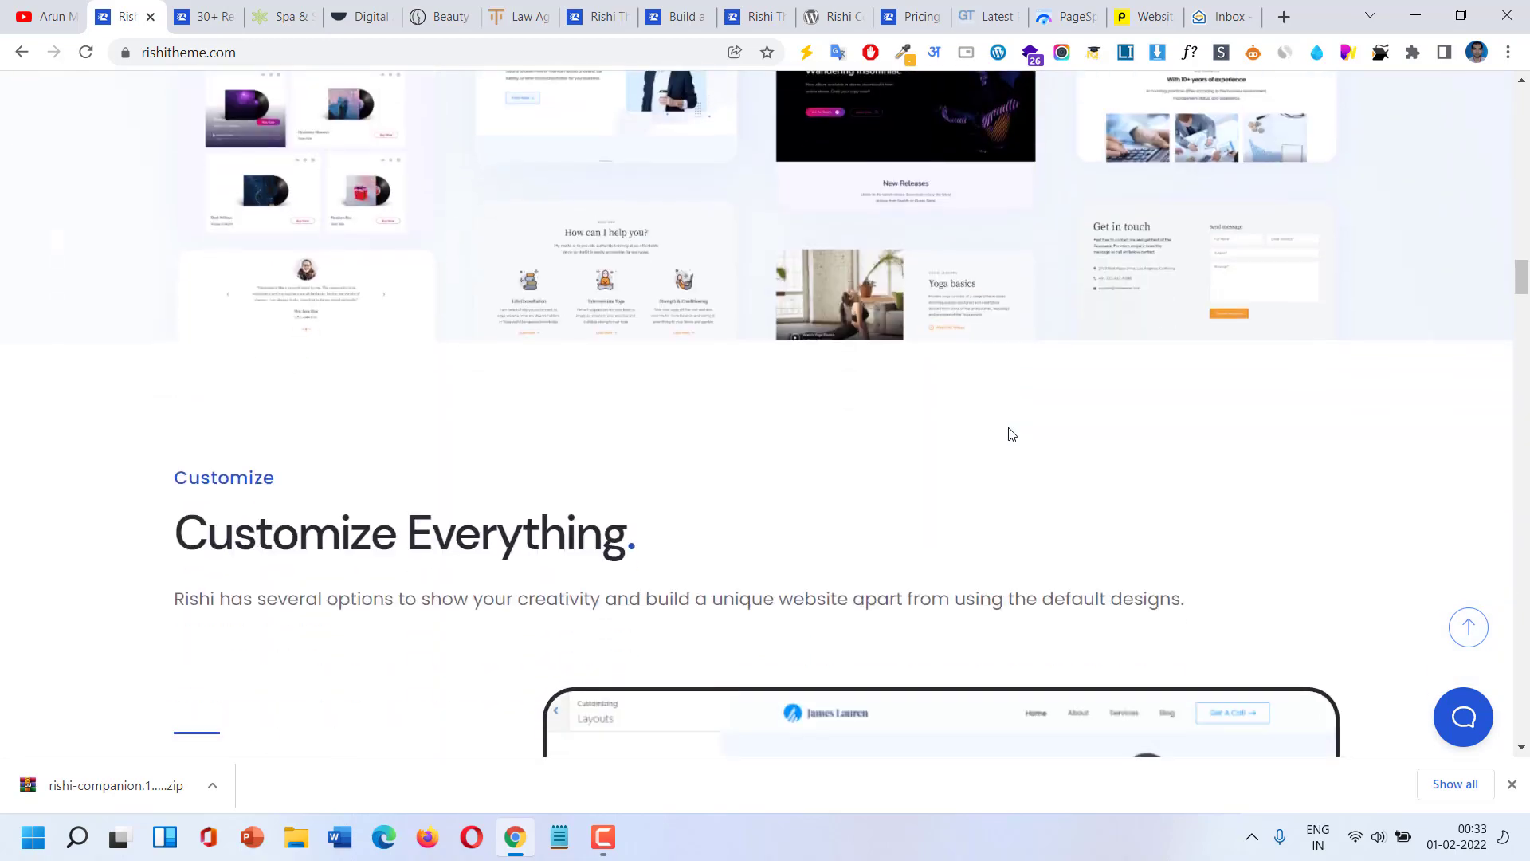
{"action": "scroll", "coordinate": [1010, 434], "scroll_direction": "down", "scroll_amount": 5}
{"action": "scroll", "coordinate": [1010, 434], "scroll_direction": "down", "scroll_amount": 6}
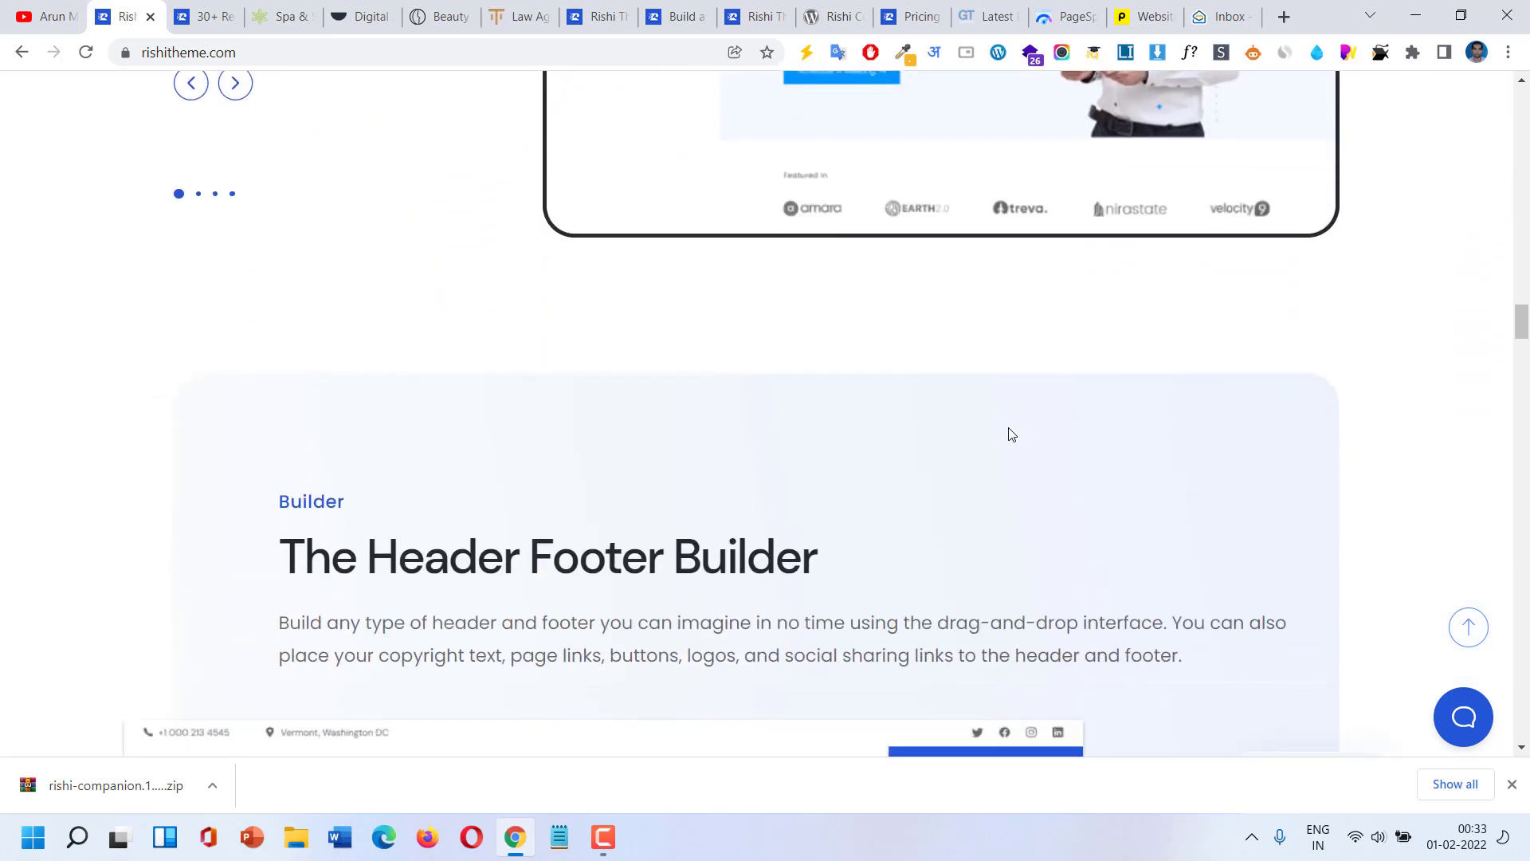
{"action": "scroll", "coordinate": [1008, 435], "scroll_direction": "down", "scroll_amount": 5}
{"action": "scroll", "coordinate": [1008, 435], "scroll_direction": "down", "scroll_amount": 10}
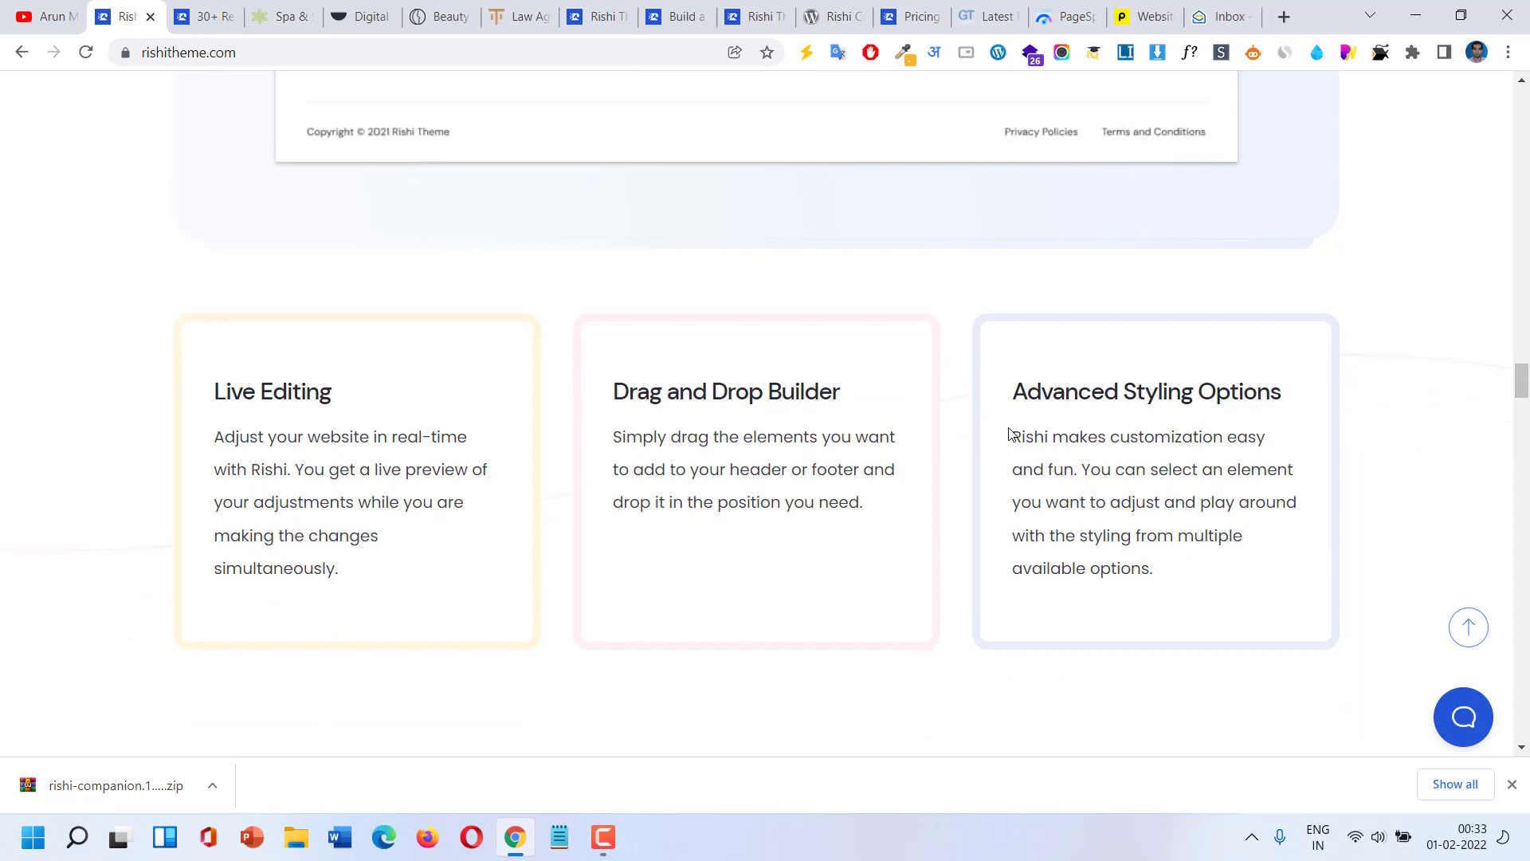
{"action": "scroll", "coordinate": [1008, 434], "scroll_direction": "down", "scroll_amount": 5}
{"action": "scroll", "coordinate": [1008, 435], "scroll_direction": "down", "scroll_amount": 5}
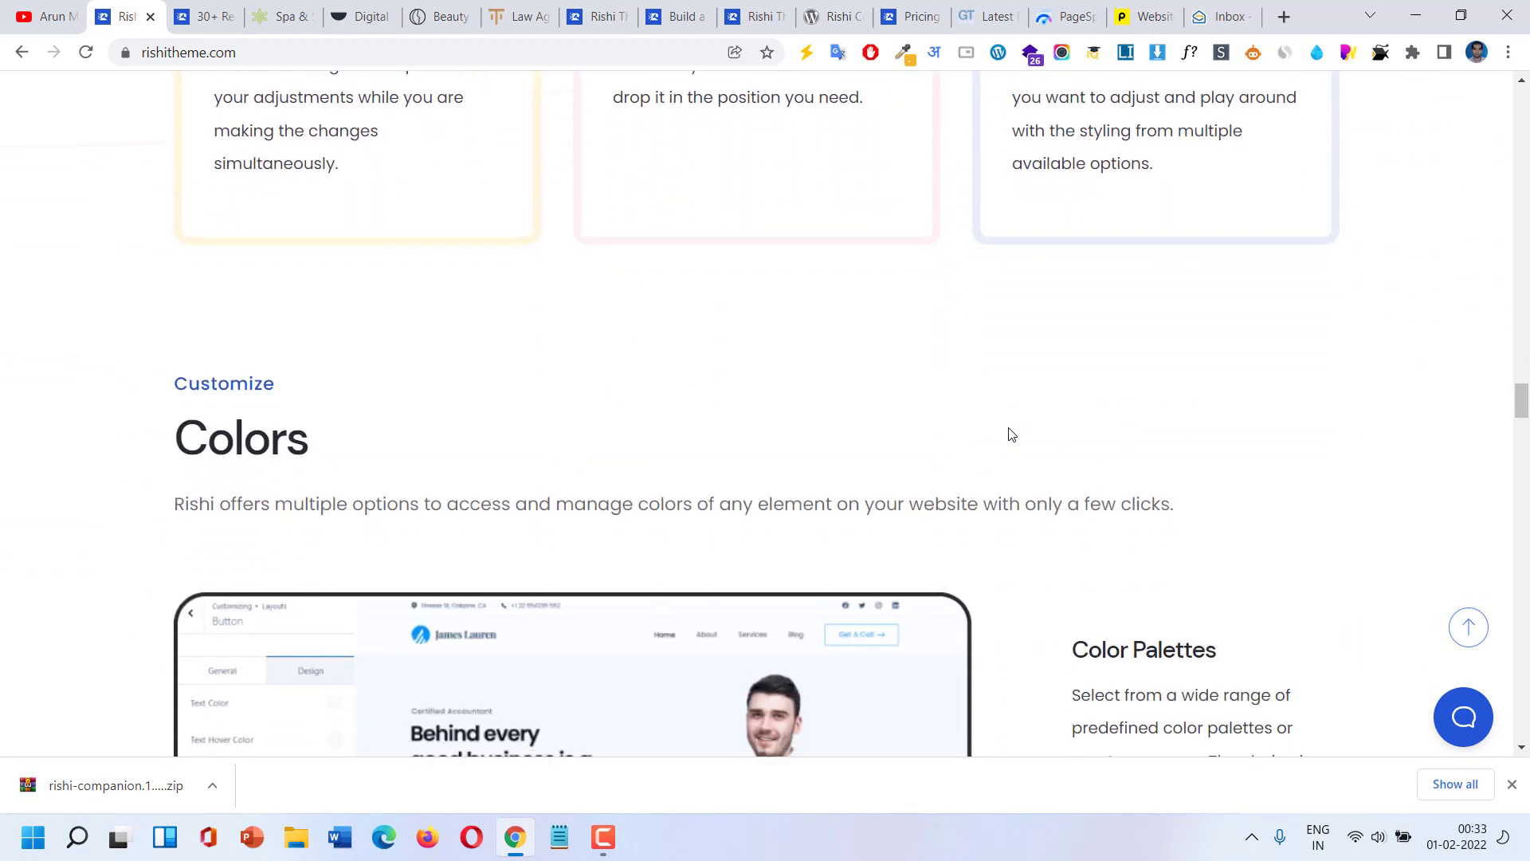
{"action": "scroll", "coordinate": [1008, 434], "scroll_direction": "down", "scroll_amount": 6}
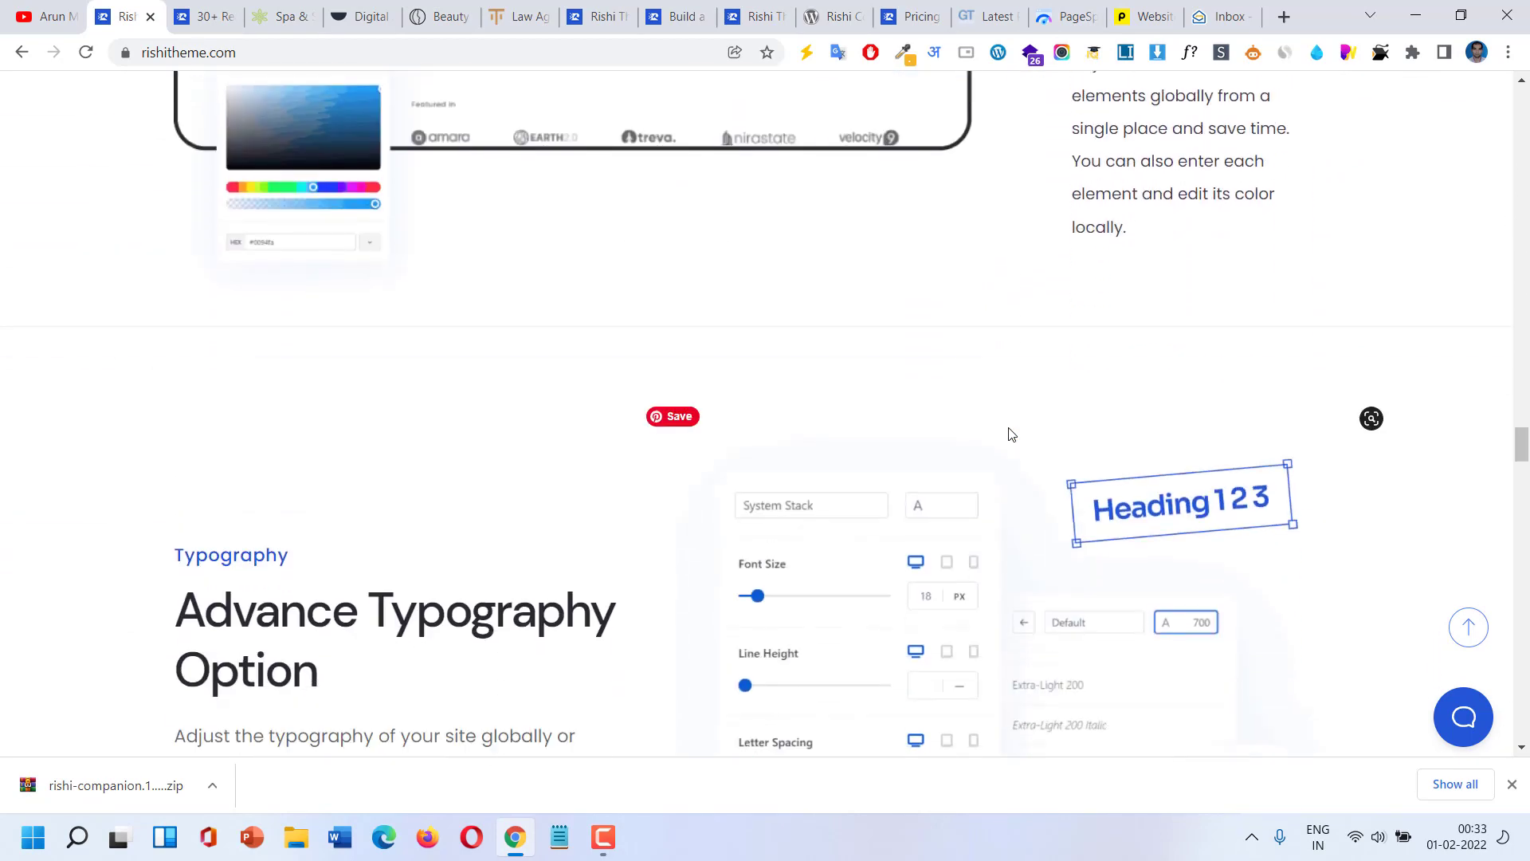
{"action": "scroll", "coordinate": [1008, 434], "scroll_direction": "down", "scroll_amount": 10}
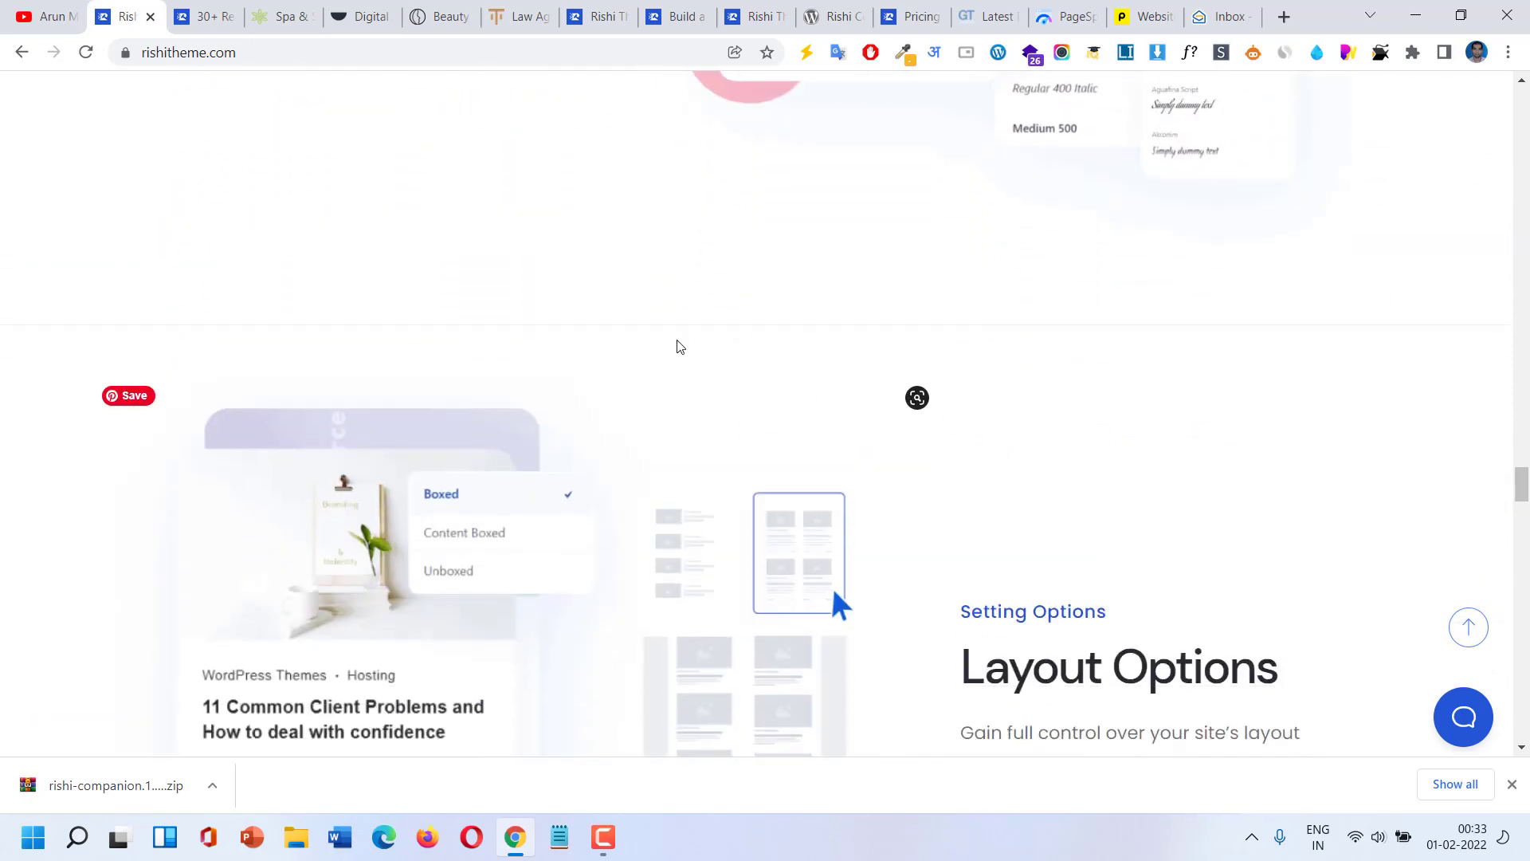
{"action": "key", "text": "ctrl+Tab"}
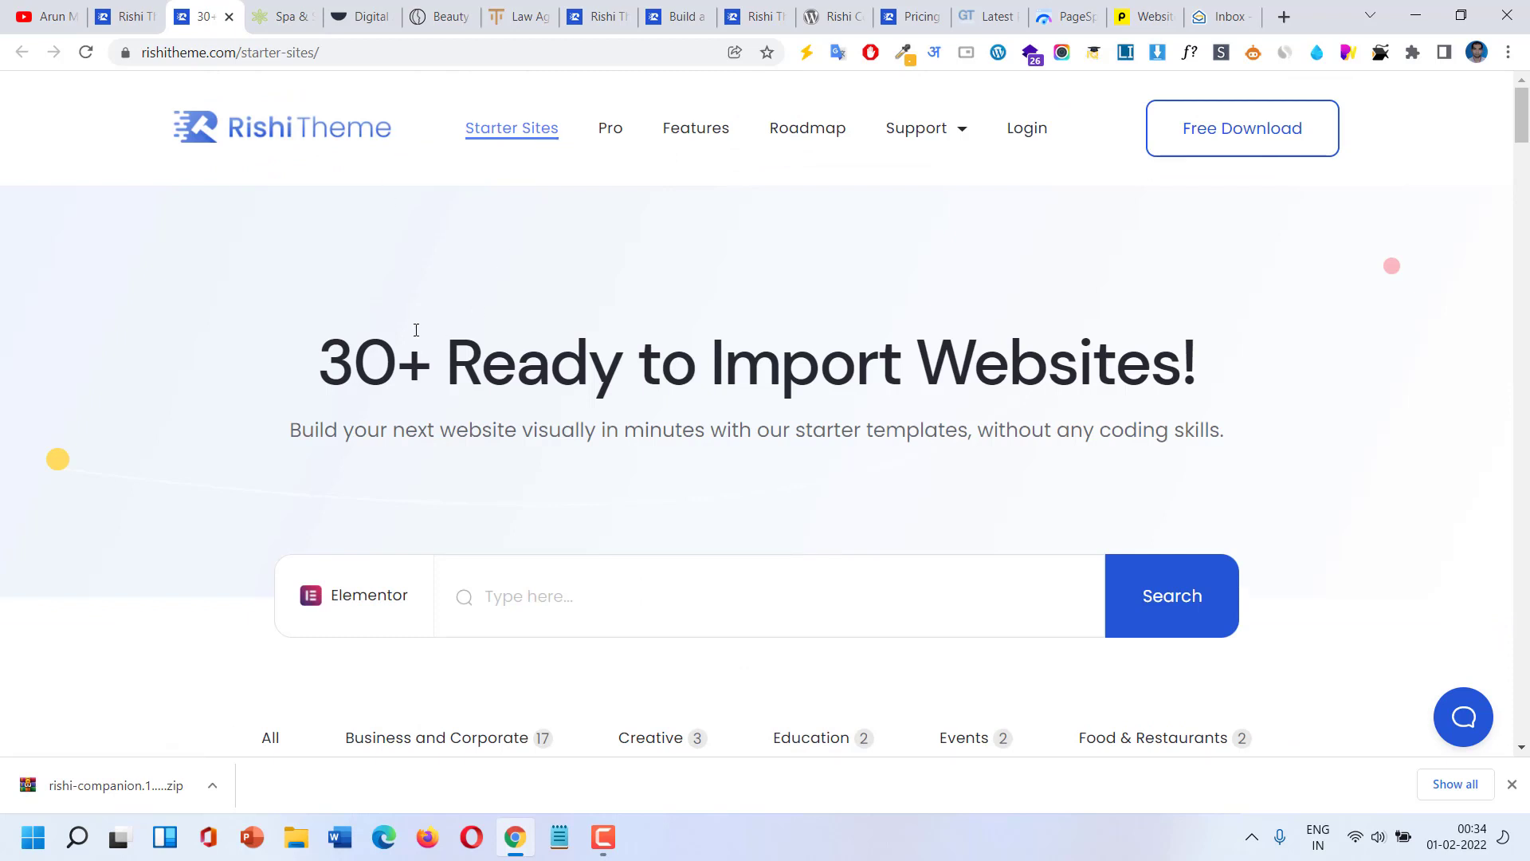
Scroll down to the starter template thumbnails, then switch to the Spa & Salon demo tab.
{"action": "scroll", "coordinate": [416, 329], "scroll_direction": "down", "scroll_amount": 1}
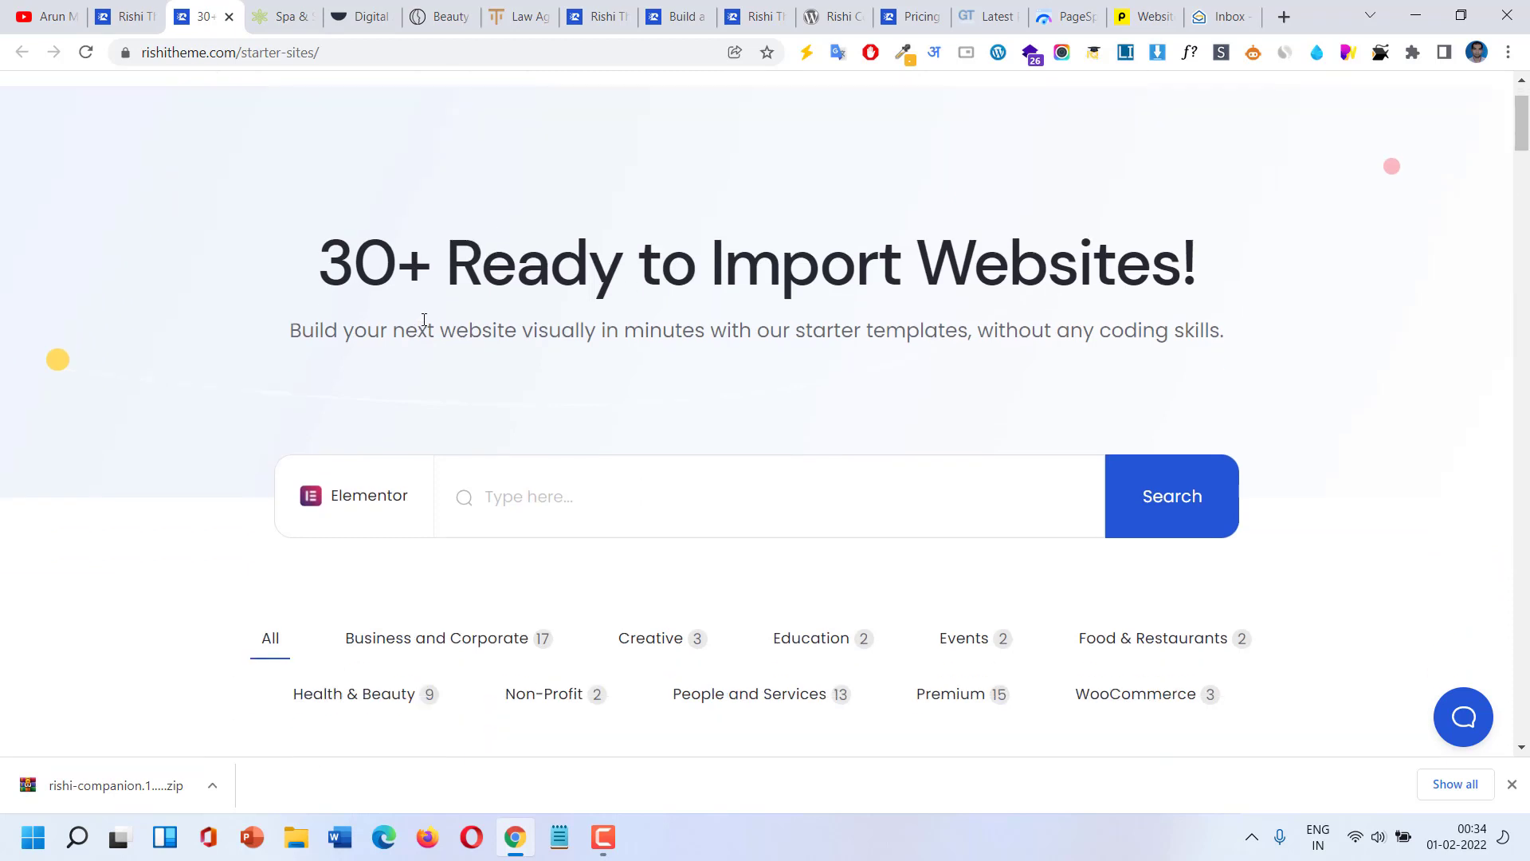
{"action": "scroll", "coordinate": [424, 320], "scroll_direction": "down", "scroll_amount": 1}
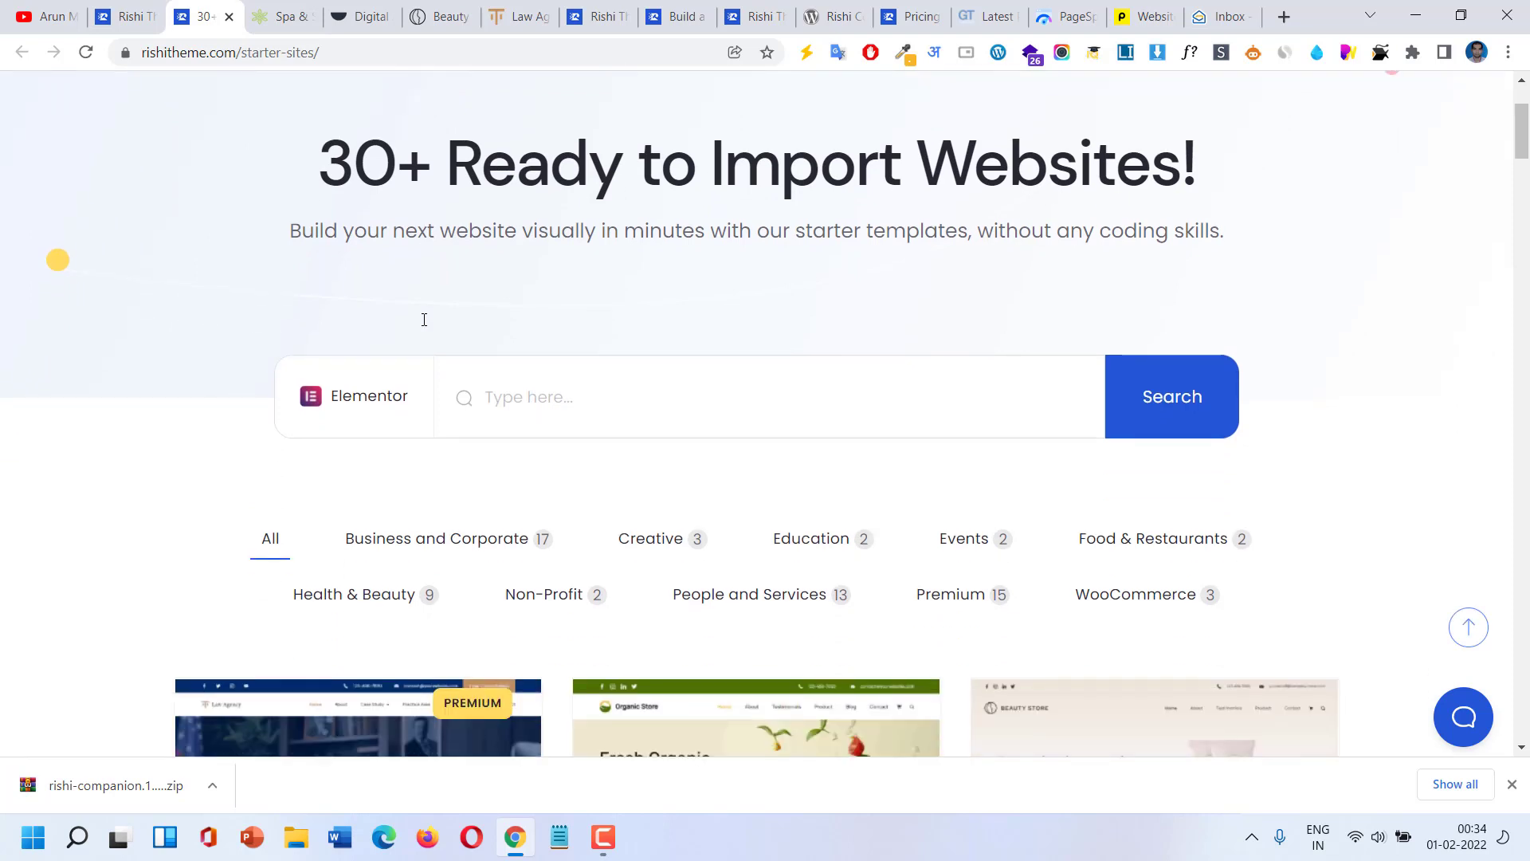
{"action": "scroll", "coordinate": [424, 320], "scroll_direction": "down", "scroll_amount": 2}
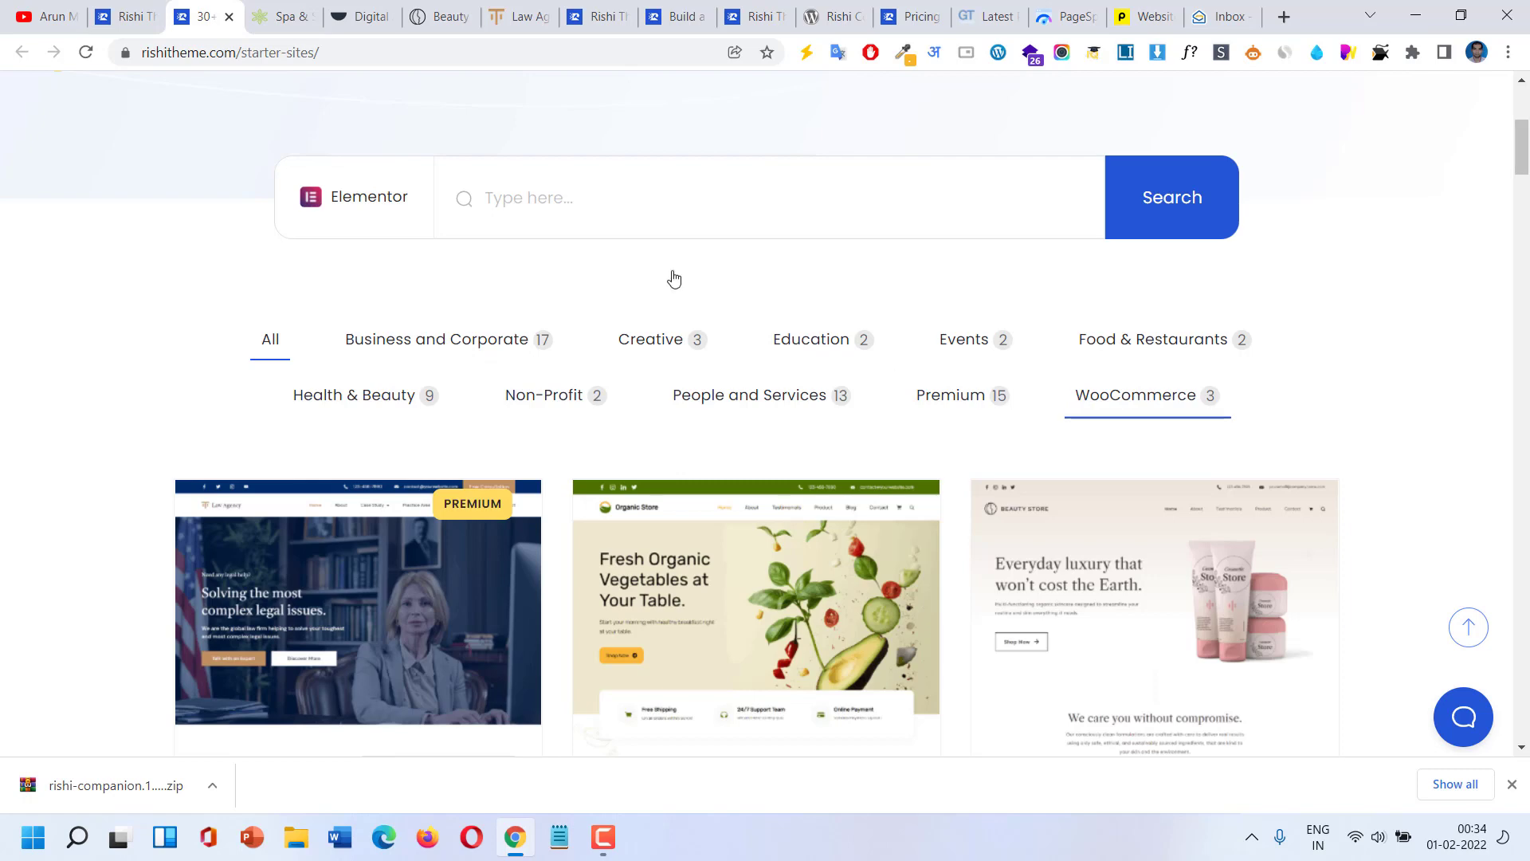
{"action": "left_click", "coordinate": [273, 8]}
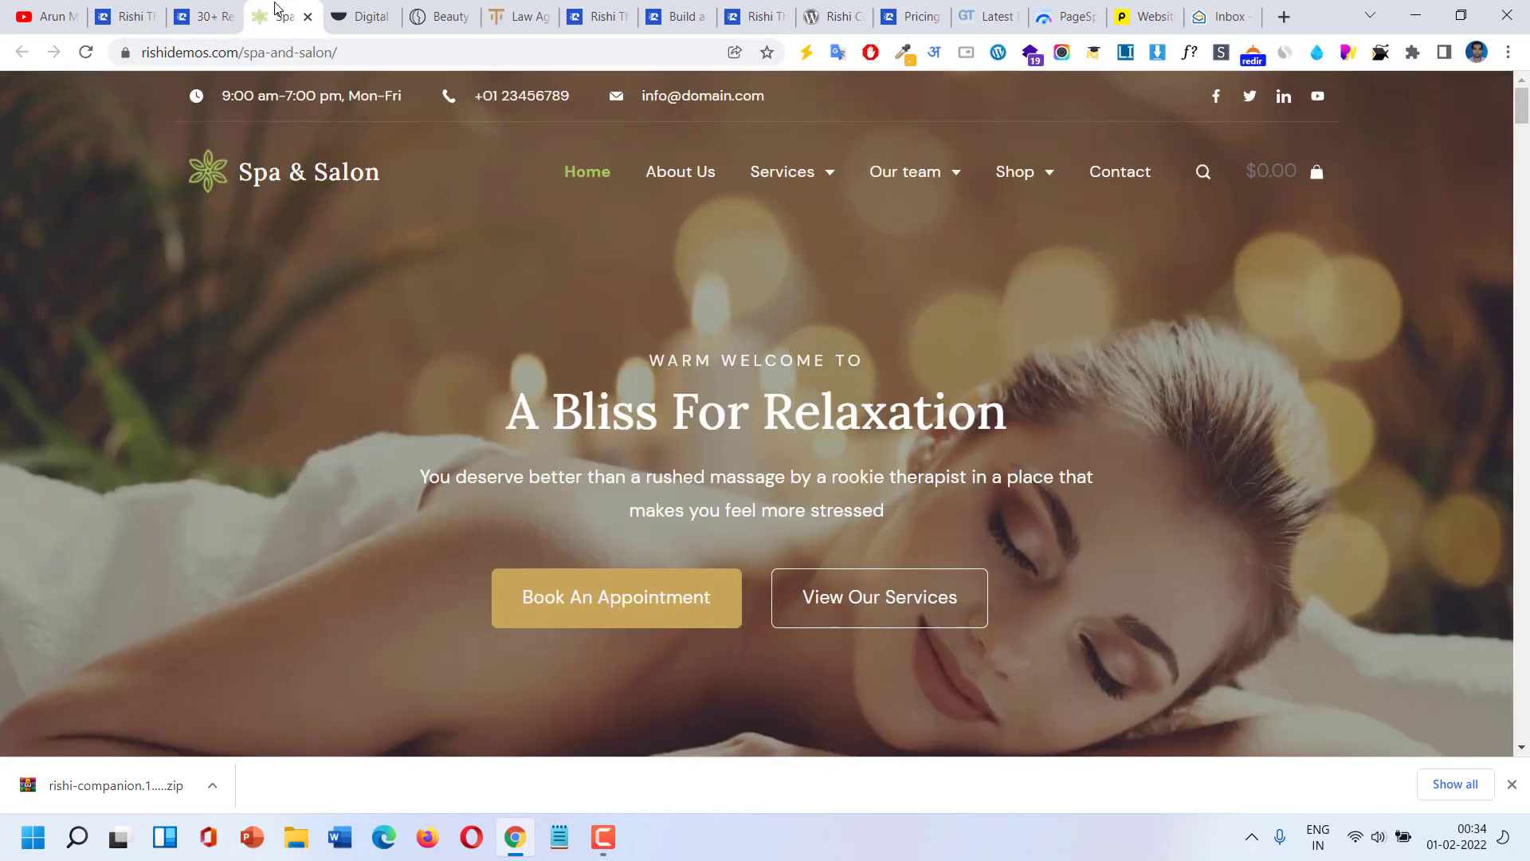
Scroll up and down through the upper sections of the Spa & Salon demo.
{"action": "scroll", "coordinate": [392, 219], "scroll_direction": "down", "scroll_amount": 1}
{"action": "scroll", "coordinate": [391, 213], "scroll_direction": "up", "scroll_amount": 1}
{"action": "scroll", "coordinate": [392, 202], "scroll_direction": "down", "scroll_amount": 4}
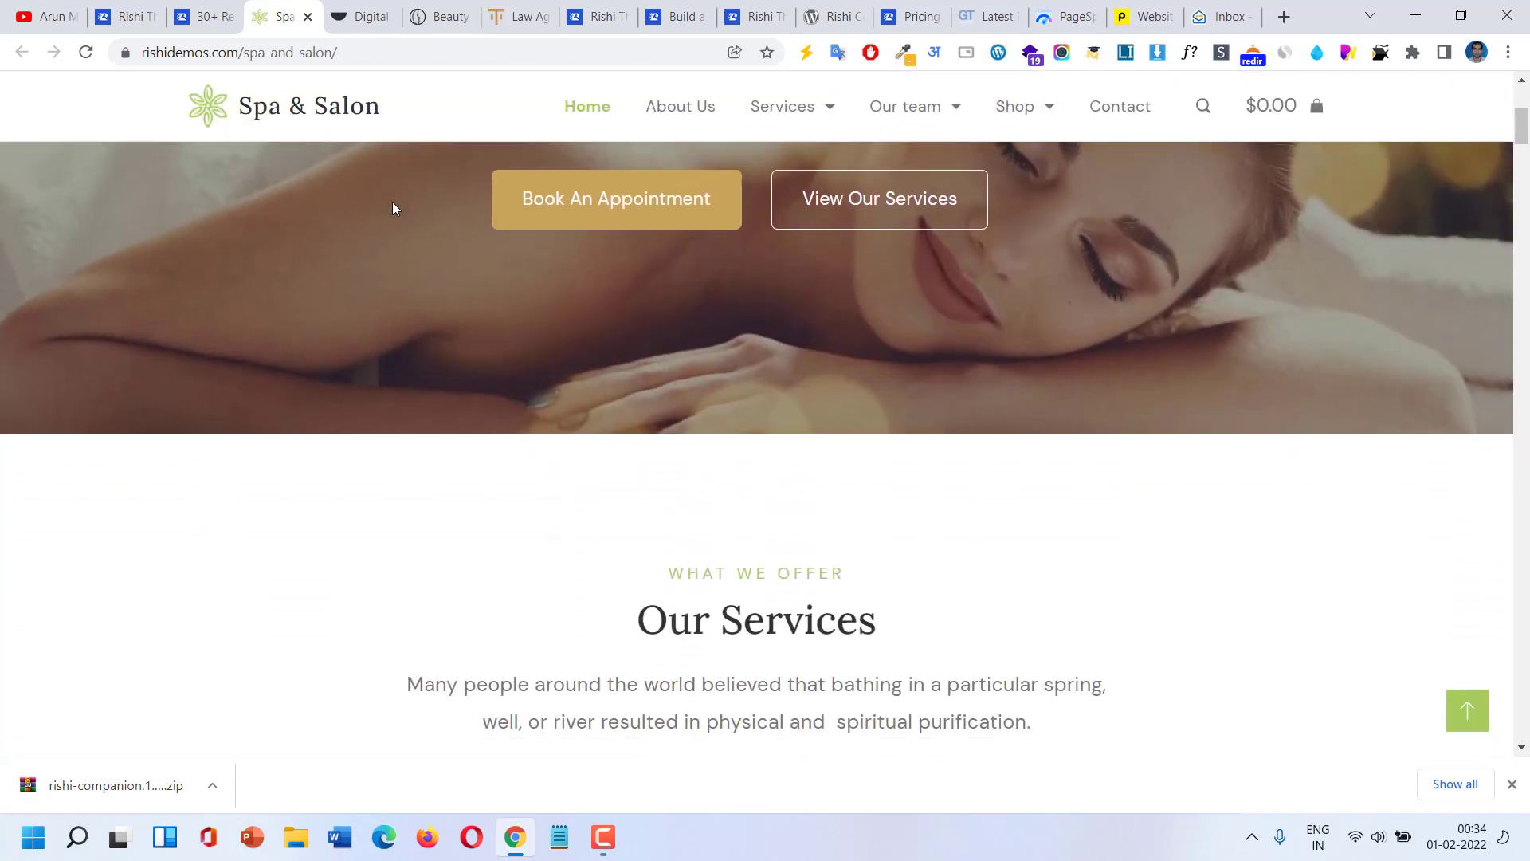
{"action": "scroll", "coordinate": [392, 202], "scroll_direction": "up", "scroll_amount": 4}
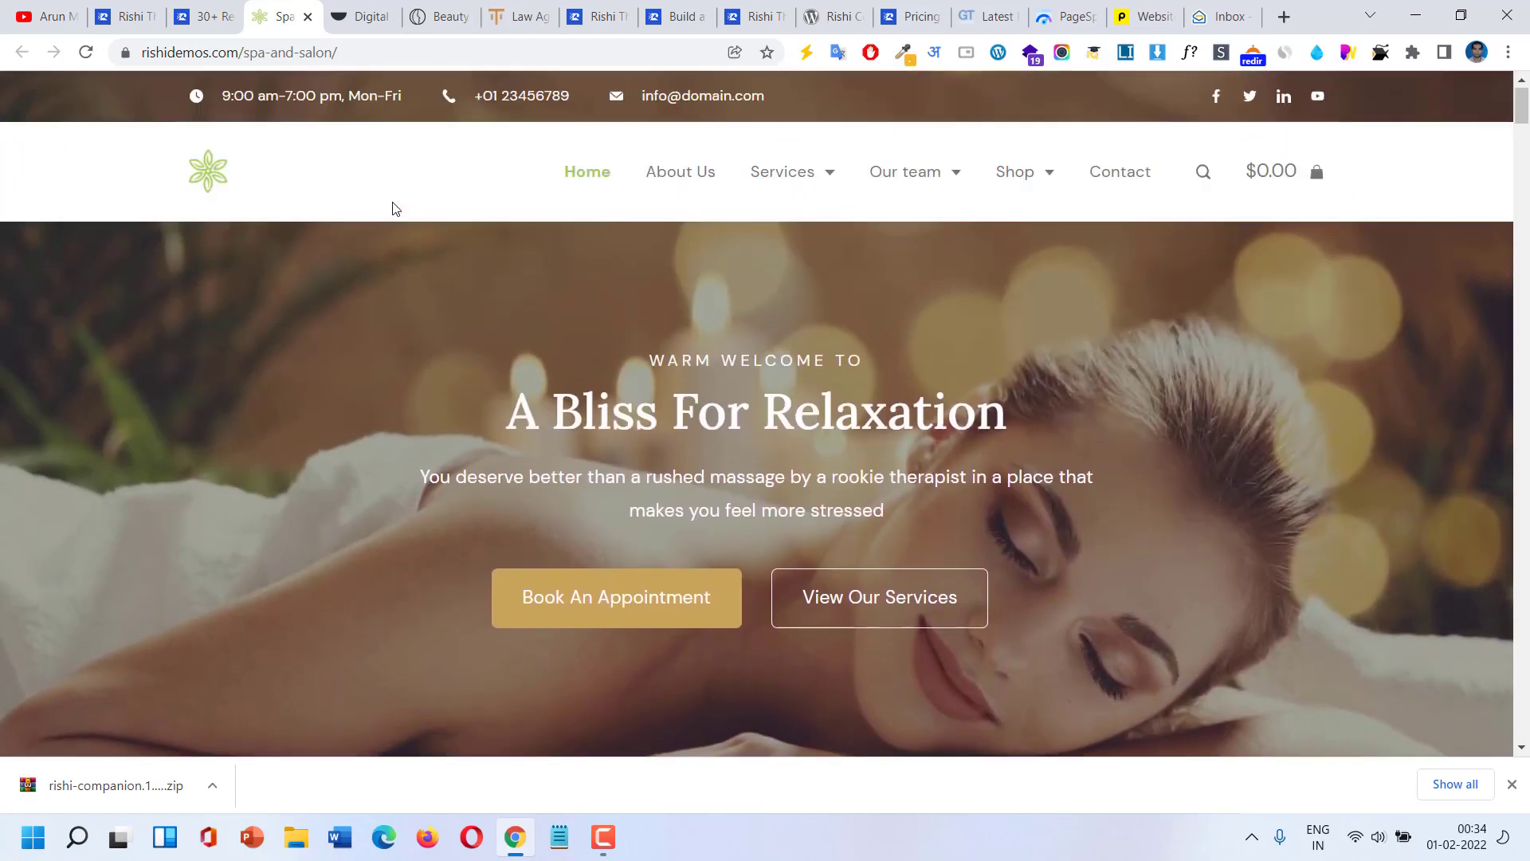
{"action": "scroll", "coordinate": [392, 203], "scroll_direction": "down", "scroll_amount": 4}
{"action": "scroll", "coordinate": [392, 202], "scroll_direction": "down", "scroll_amount": 2}
{"action": "scroll", "coordinate": [392, 202], "scroll_direction": "up", "scroll_amount": 6}
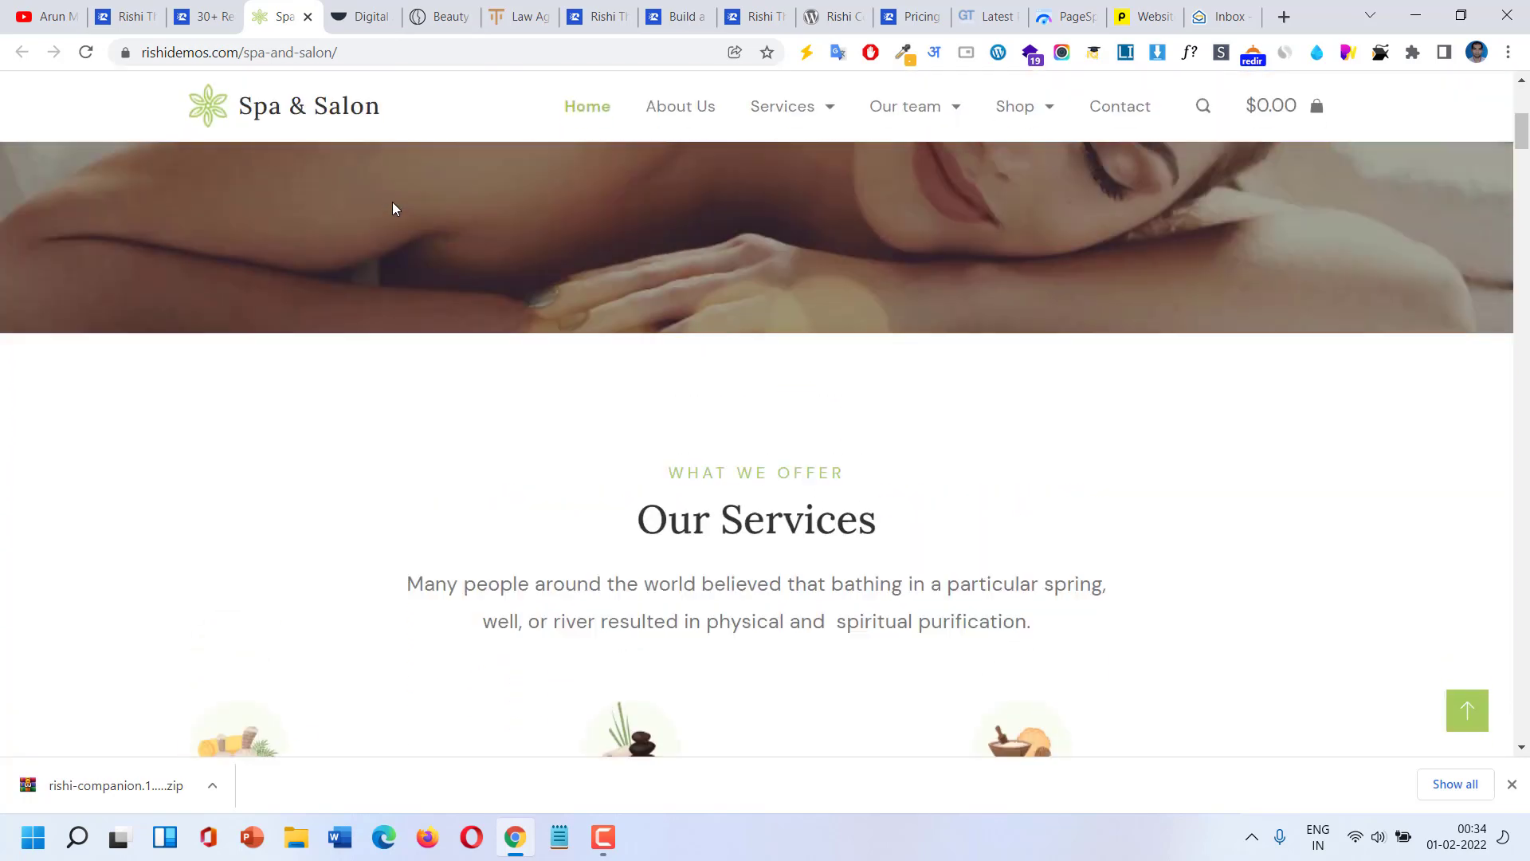
{"action": "scroll", "coordinate": [392, 203], "scroll_direction": "down", "scroll_amount": 3}
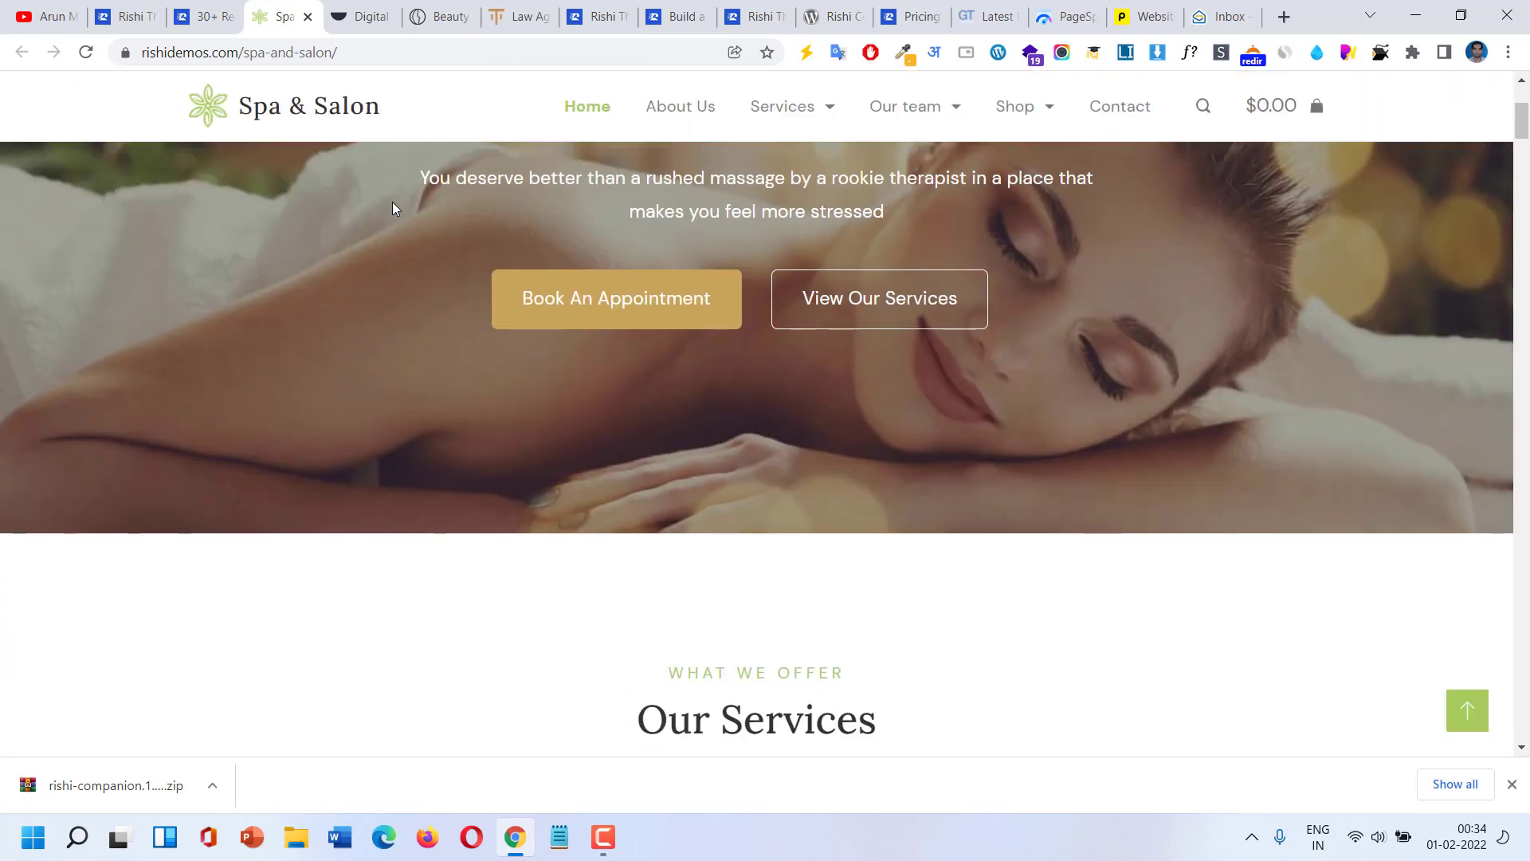
{"action": "scroll", "coordinate": [392, 203], "scroll_direction": "up", "scroll_amount": 3}
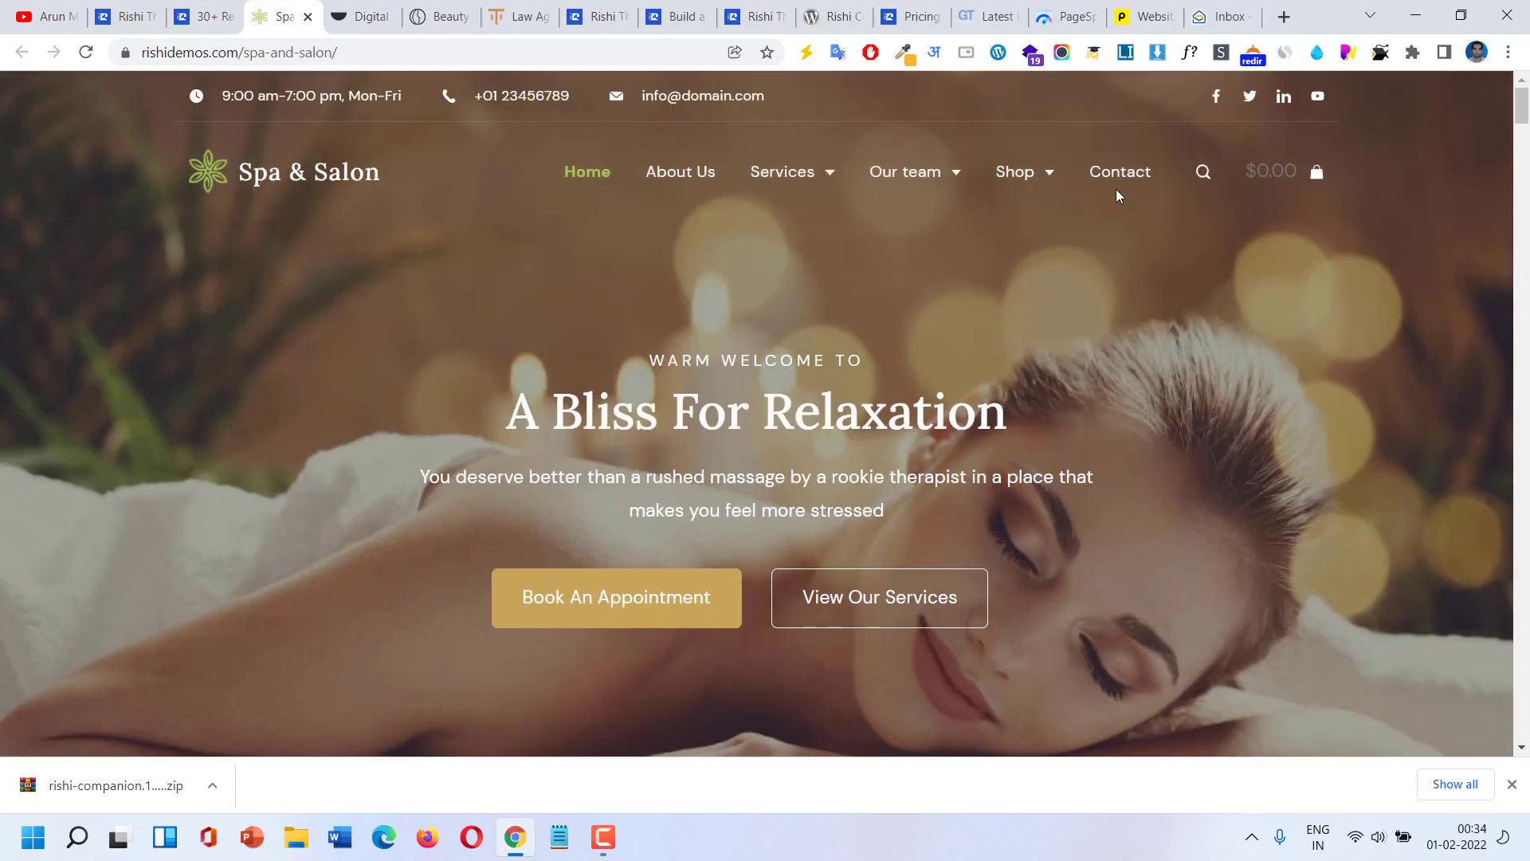
Scroll the Spa & Salon demo to its footer and back to the top, then open the Digital Agency demo.
{"action": "scroll", "coordinate": [1116, 194], "scroll_direction": "down", "scroll_amount": 5}
{"action": "scroll", "coordinate": [1021, 395], "scroll_direction": "down", "scroll_amount": 8}
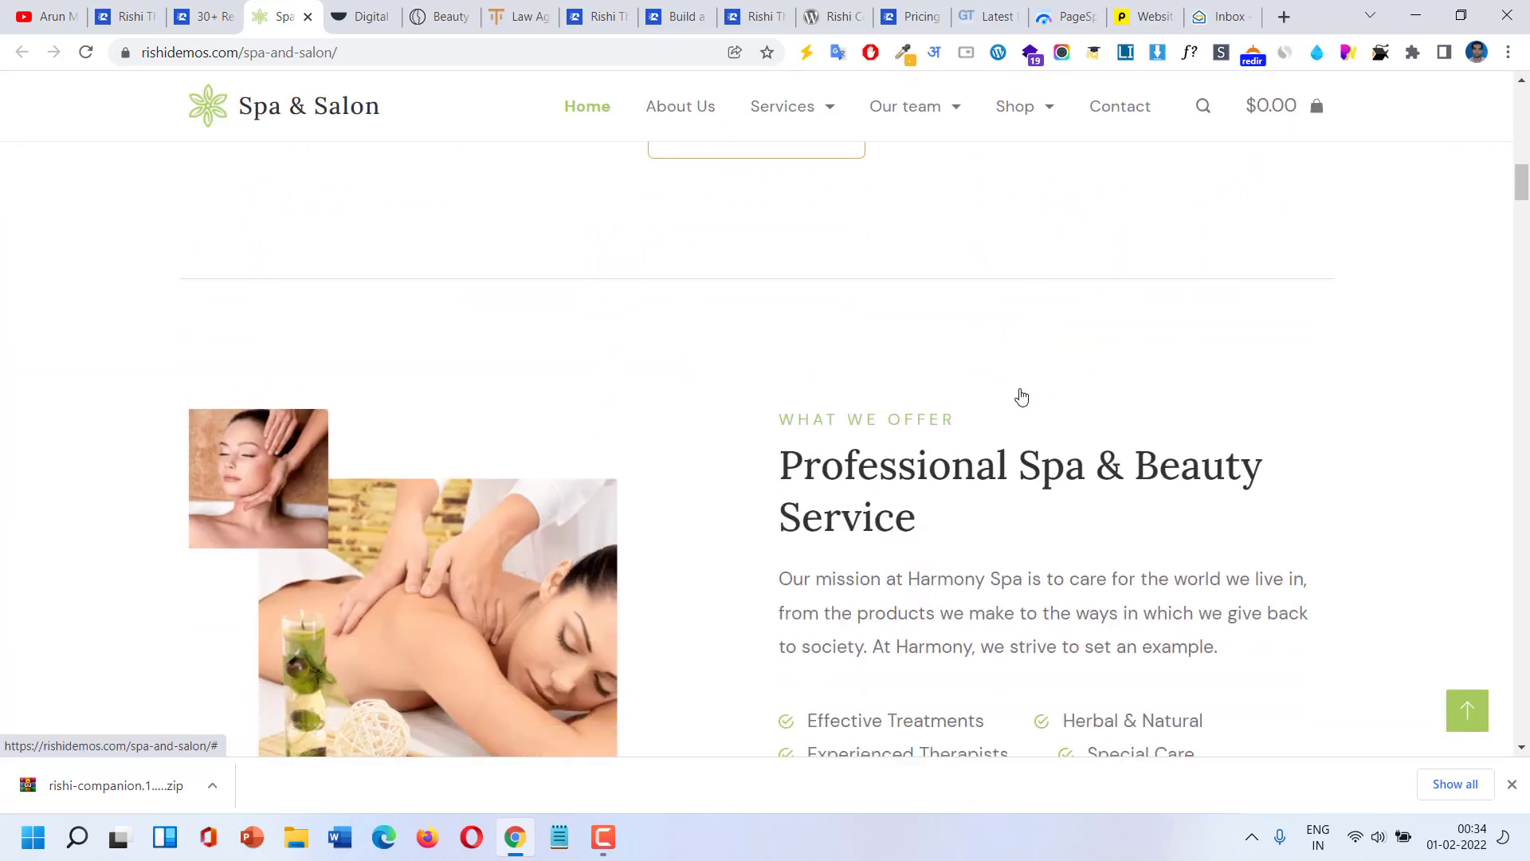
{"action": "scroll", "coordinate": [1022, 395], "scroll_direction": "down", "scroll_amount": 10}
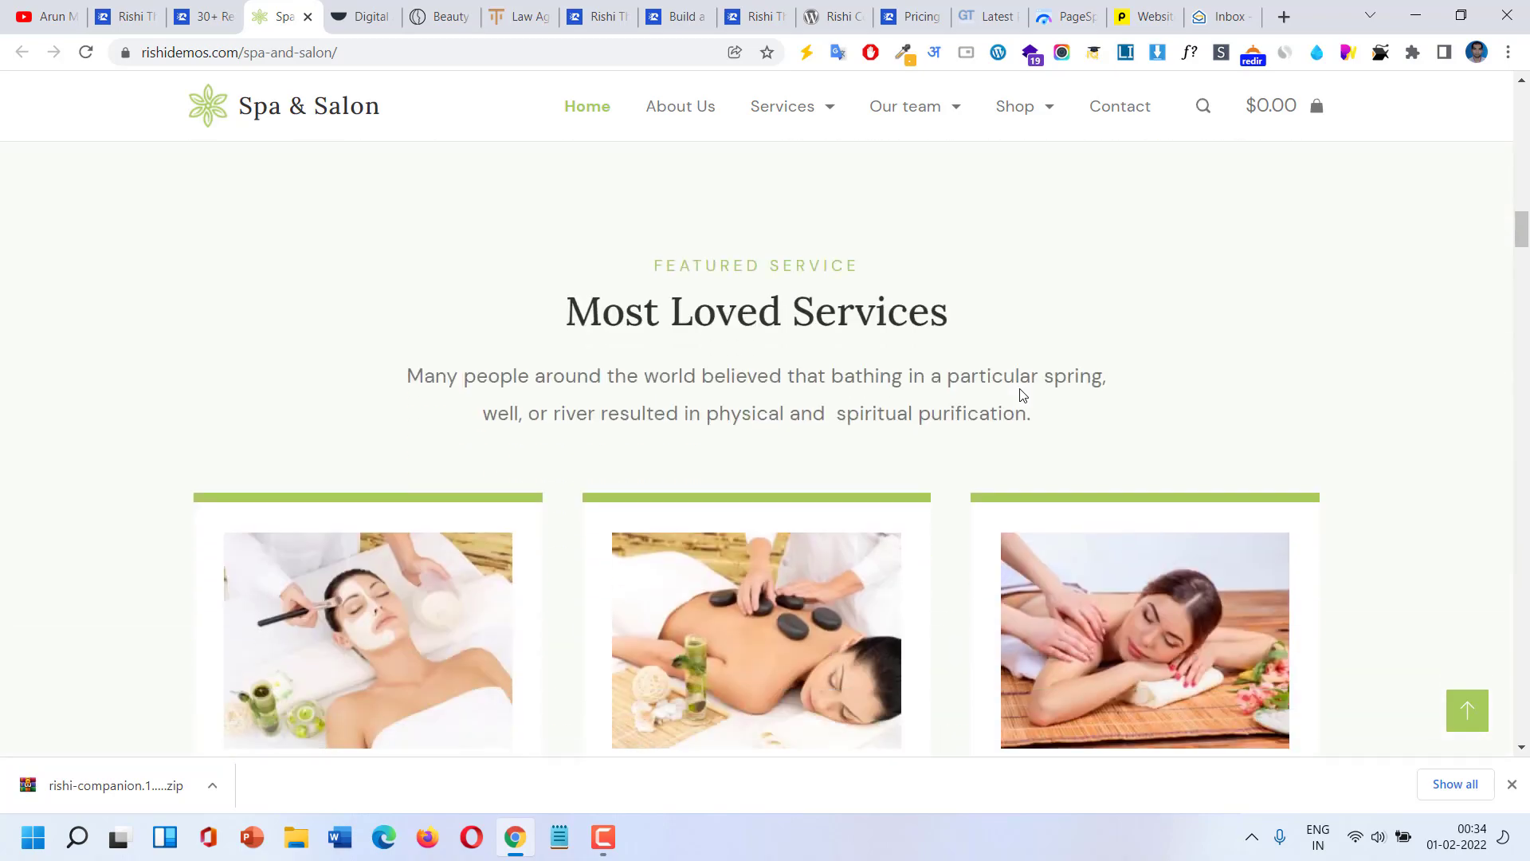
{"action": "scroll", "coordinate": [1020, 389], "scroll_direction": "down", "scroll_amount": 15}
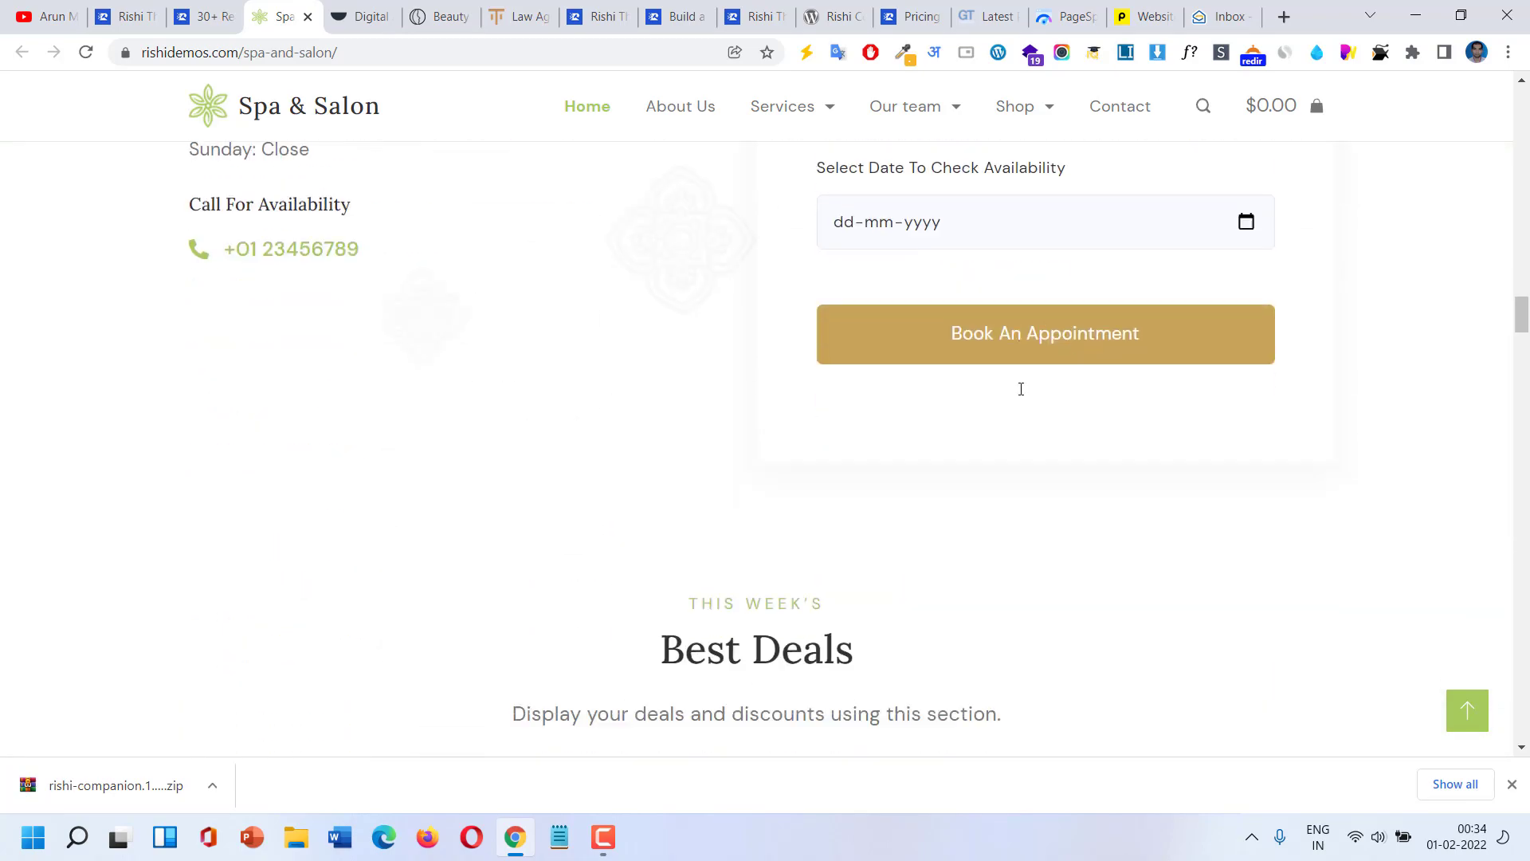
{"action": "scroll", "coordinate": [1021, 389], "scroll_direction": "down", "scroll_amount": 10}
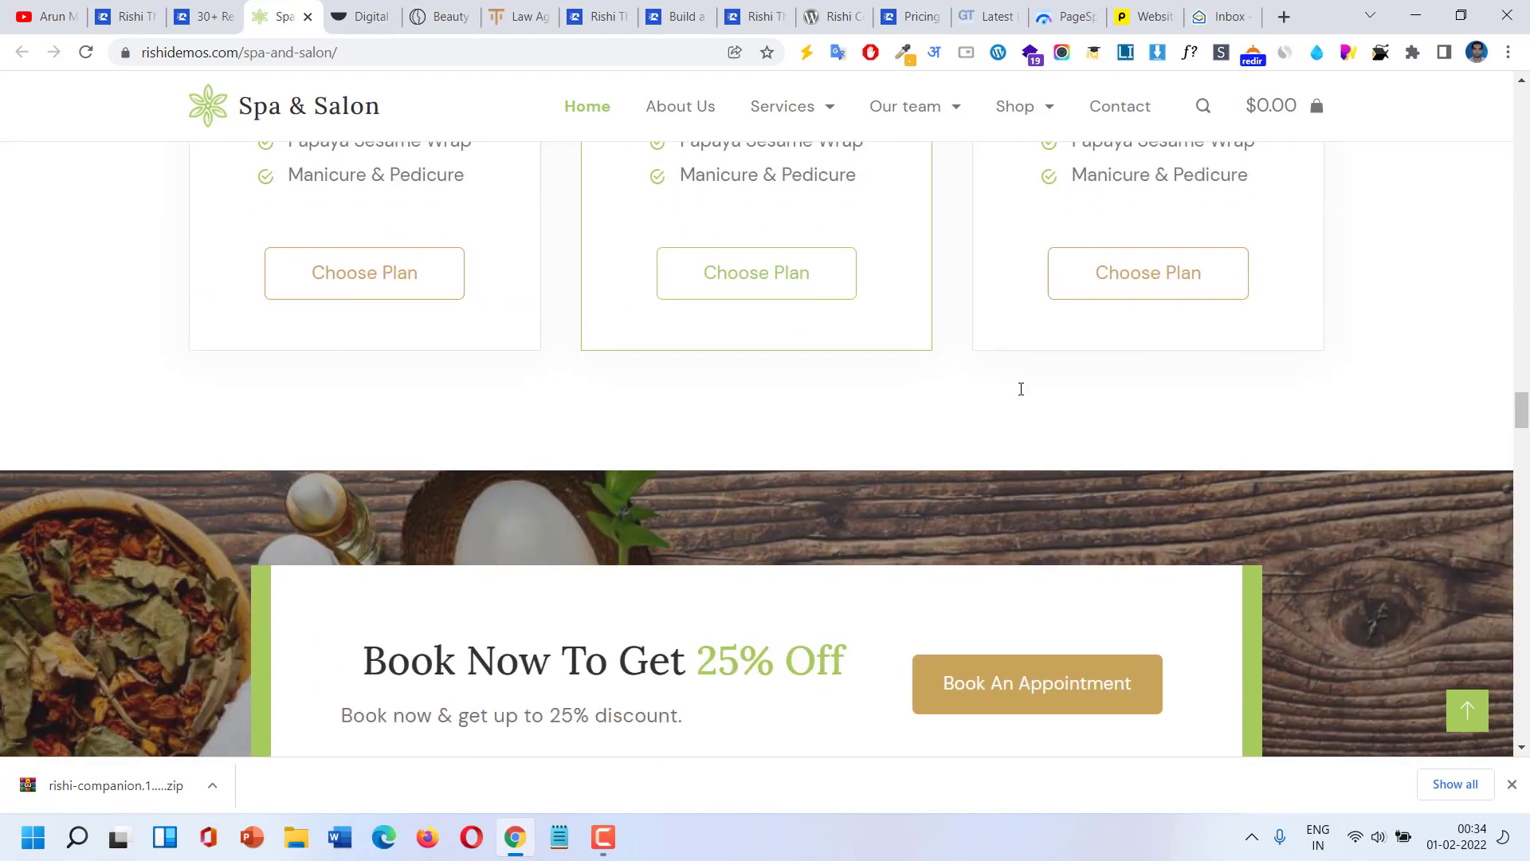
{"action": "left_click_drag", "start_coordinate": [1520, 425], "coordinate": [1521, 721]}
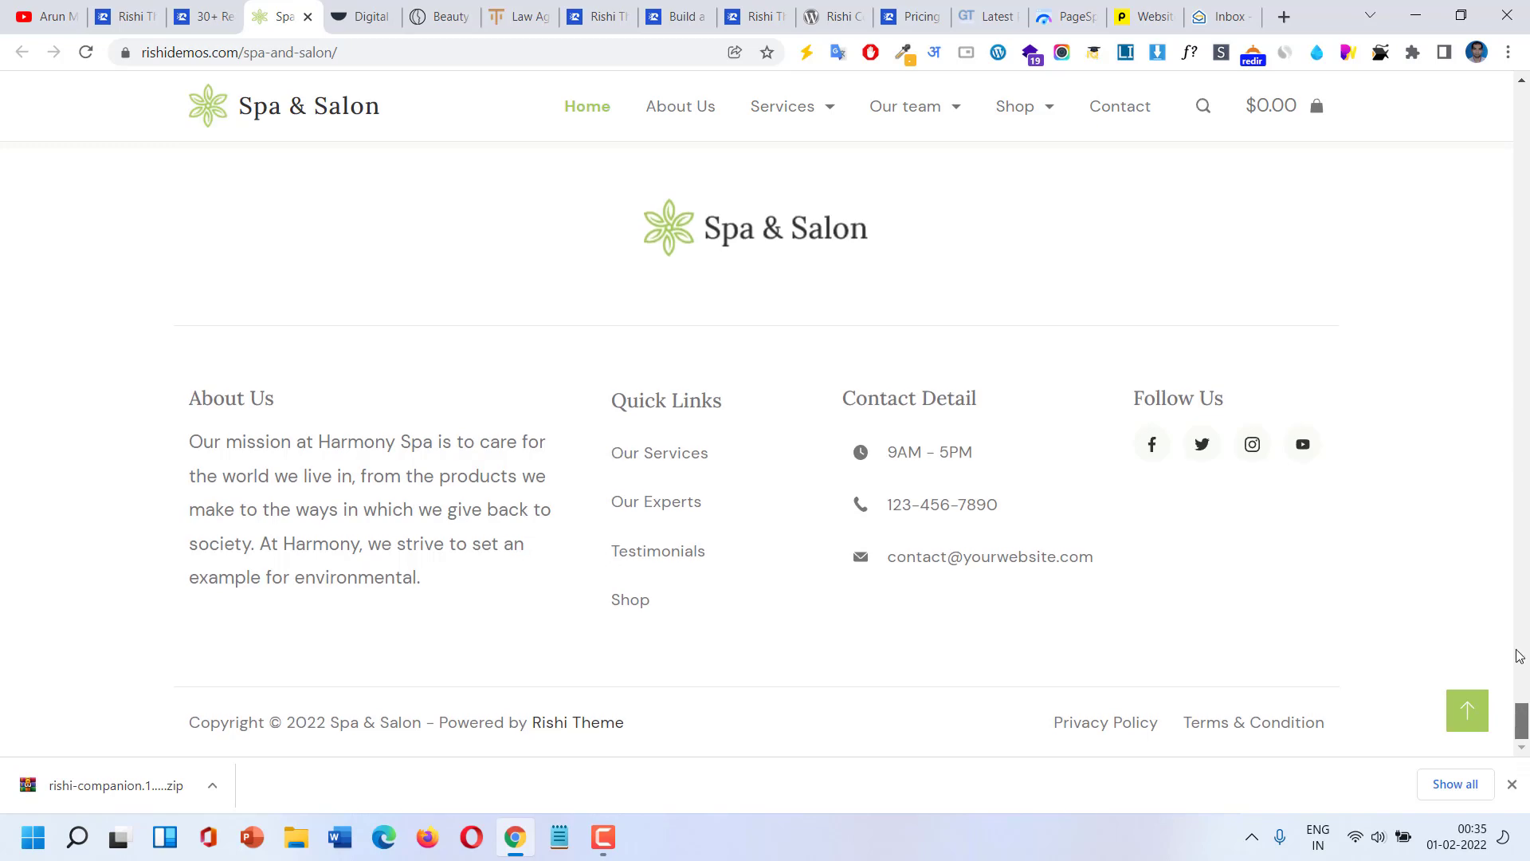
{"action": "left_click_drag", "start_coordinate": [1521, 721], "coordinate": [1496, 114]}
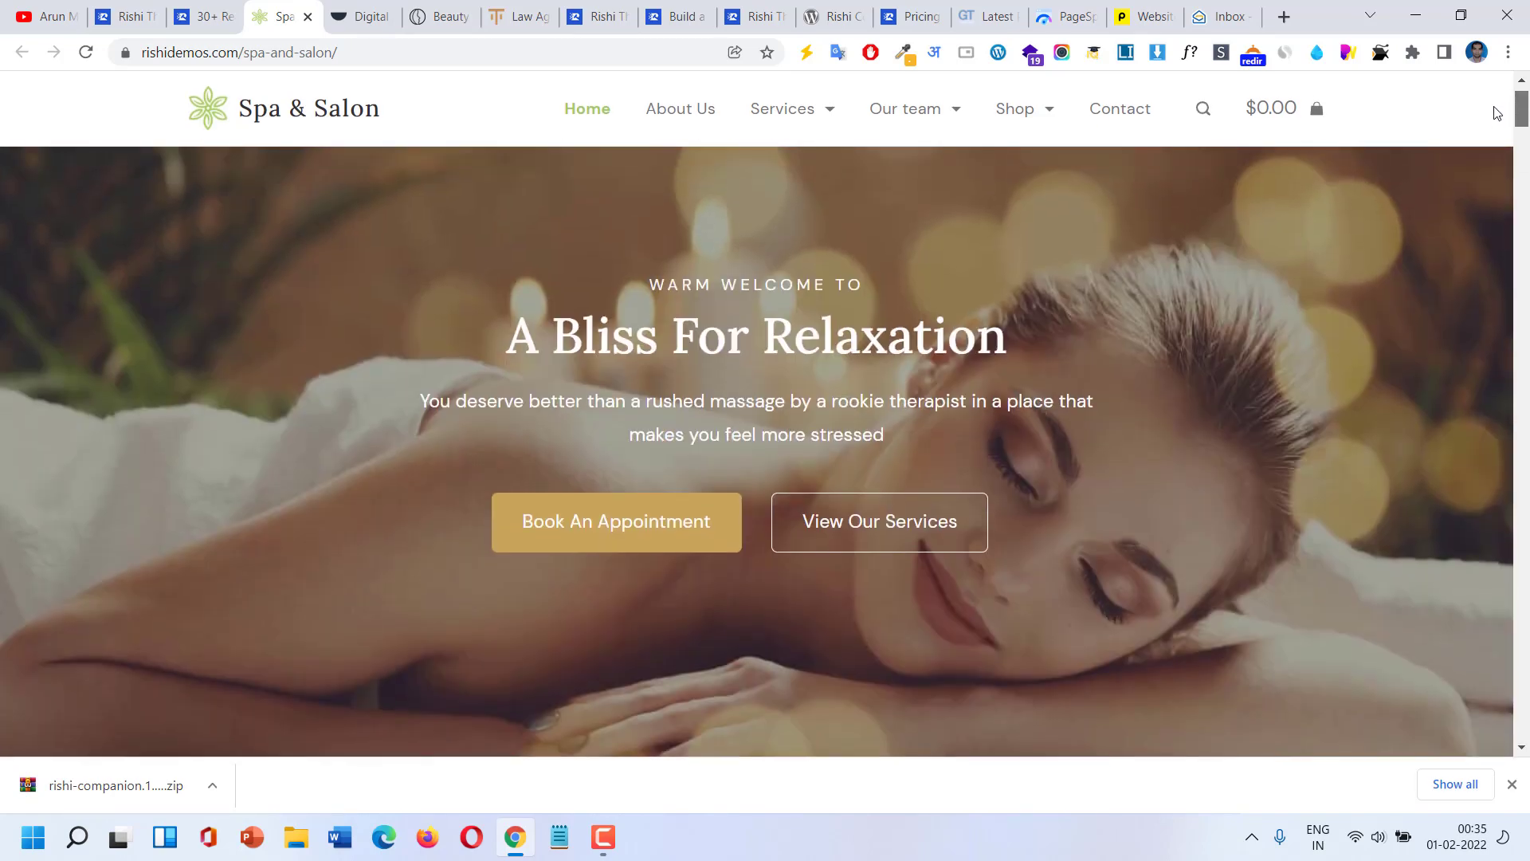
{"action": "left_click", "coordinate": [361, 16]}
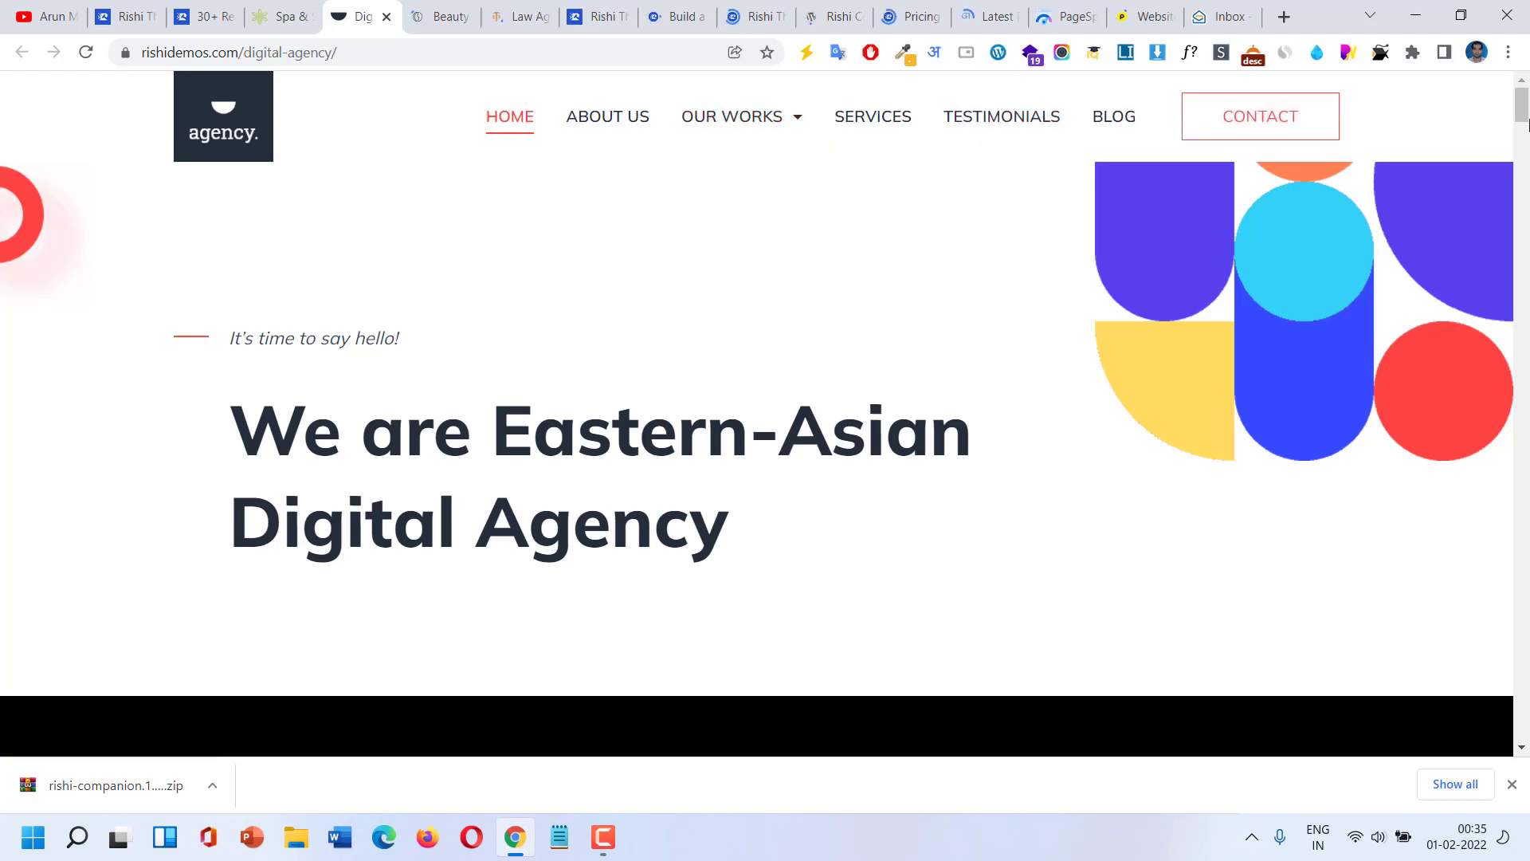
Scroll the Digital Agency demo to its footer, then browse the Beauty Store demo homepage.
{"action": "left_click_drag", "start_coordinate": [1523, 122], "coordinate": [1520, 809]}
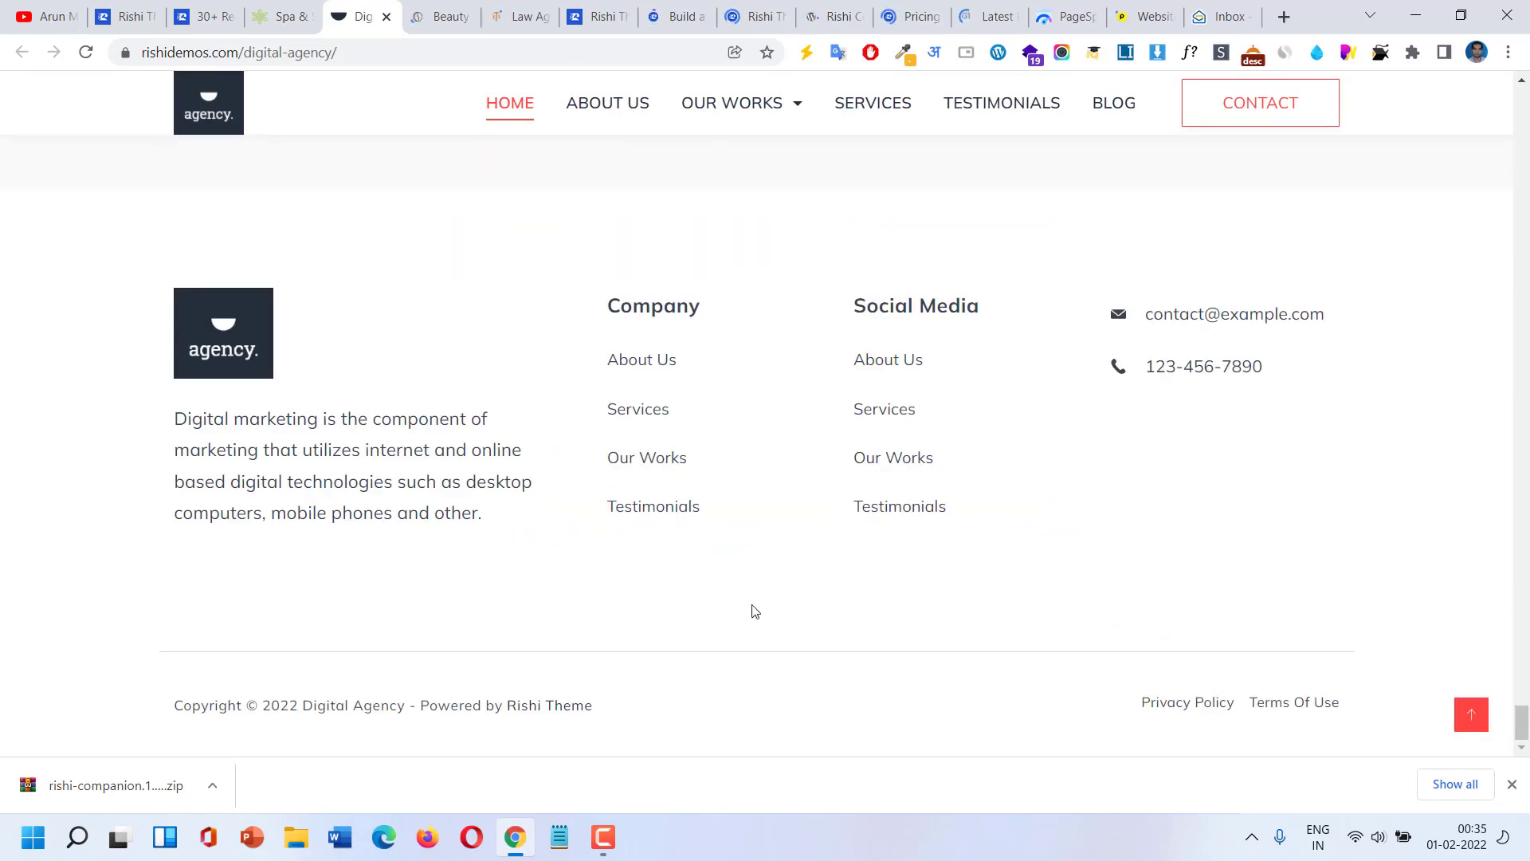
{"action": "left_click", "coordinate": [439, 14]}
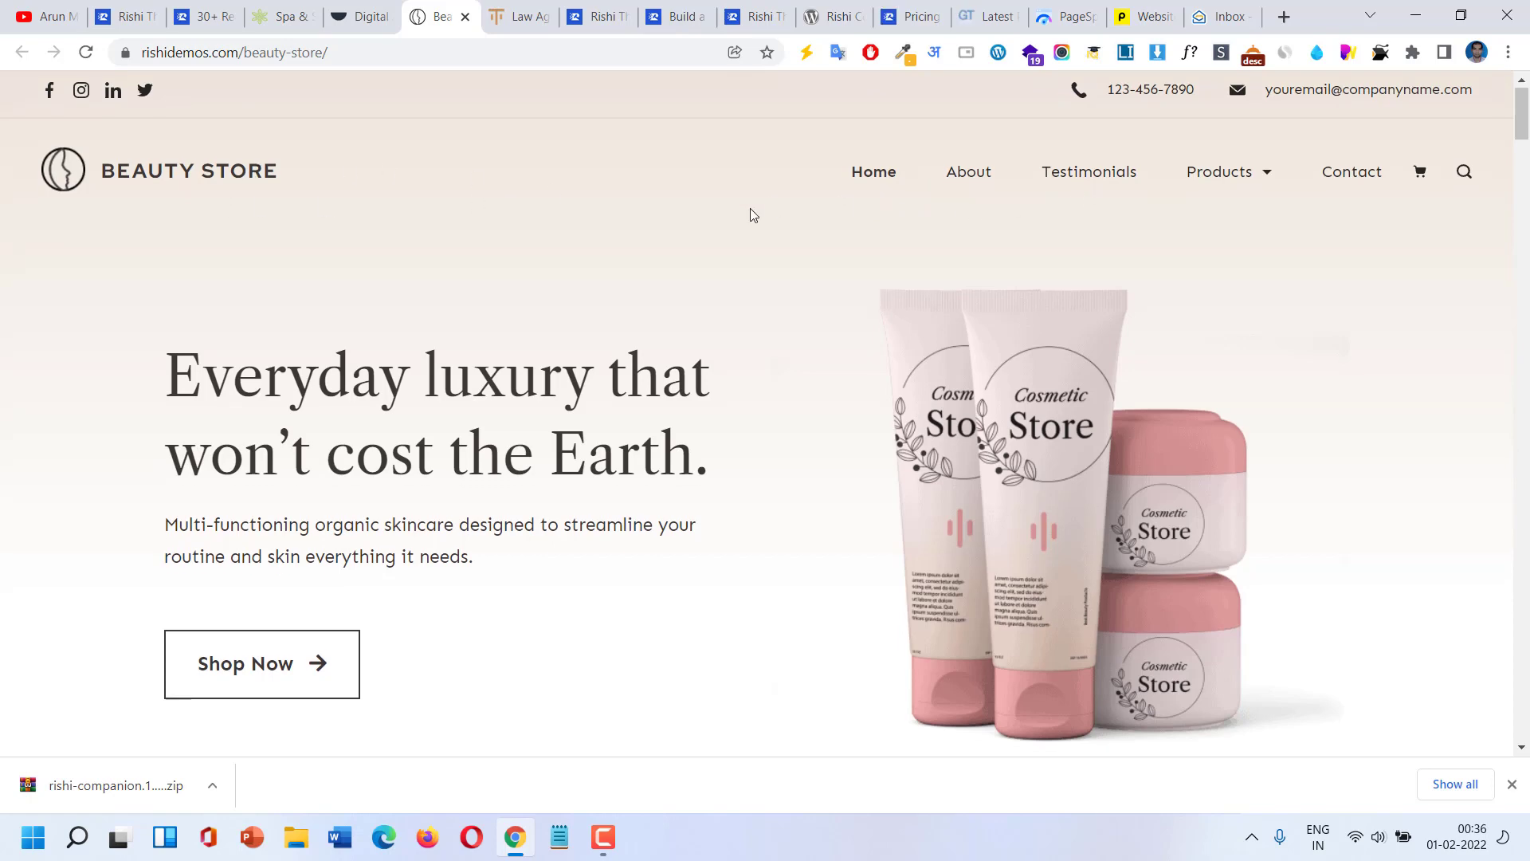
{"action": "scroll", "coordinate": [751, 212], "scroll_direction": "down", "scroll_amount": 10}
{"action": "scroll", "coordinate": [751, 213], "scroll_direction": "down", "scroll_amount": 9}
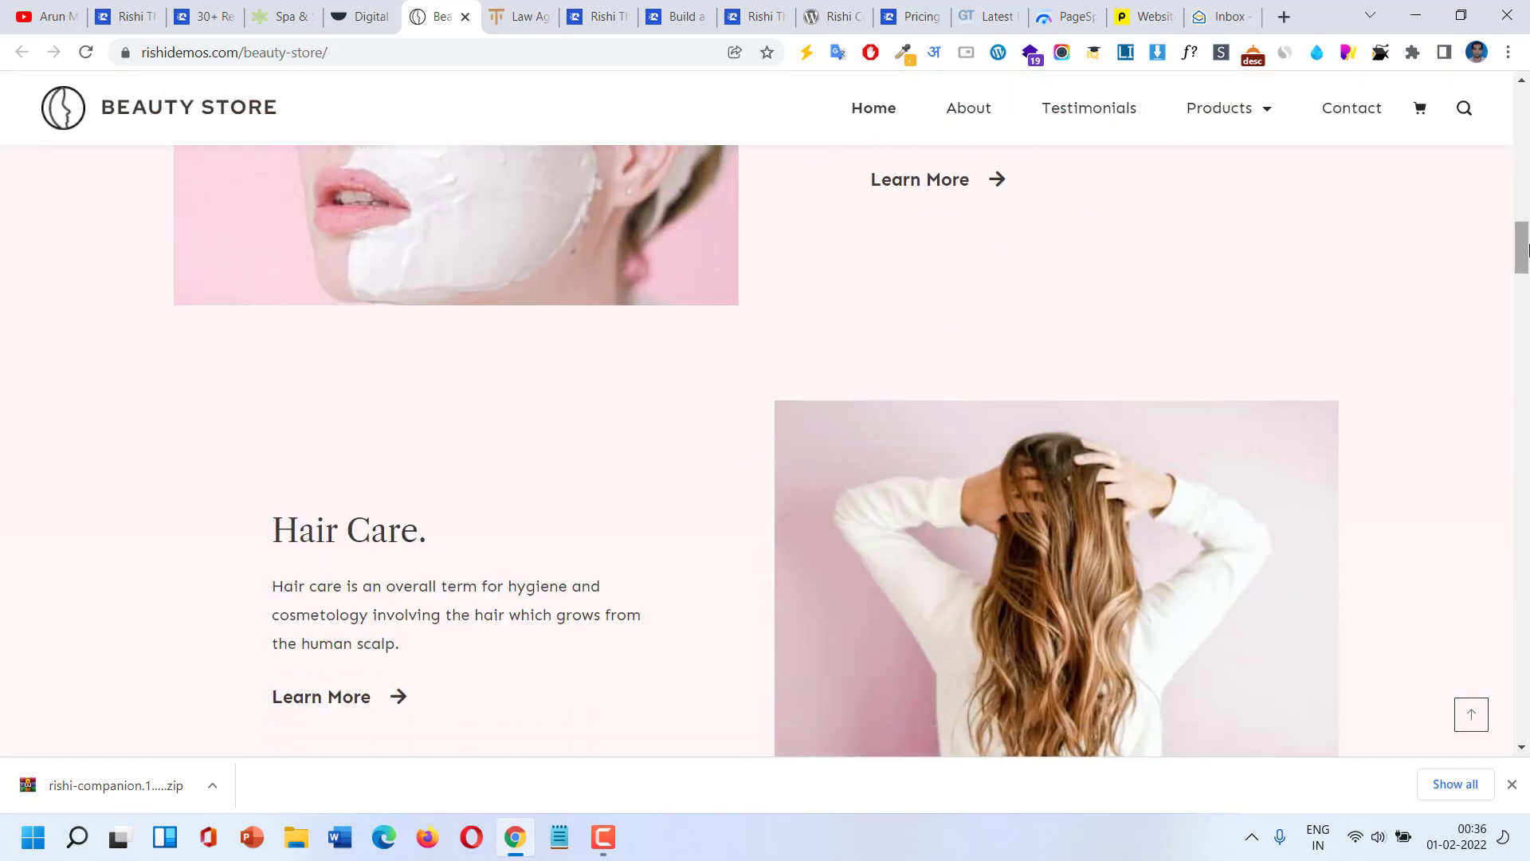
{"action": "left_click_drag", "start_coordinate": [1525, 250], "coordinate": [1525, 392]}
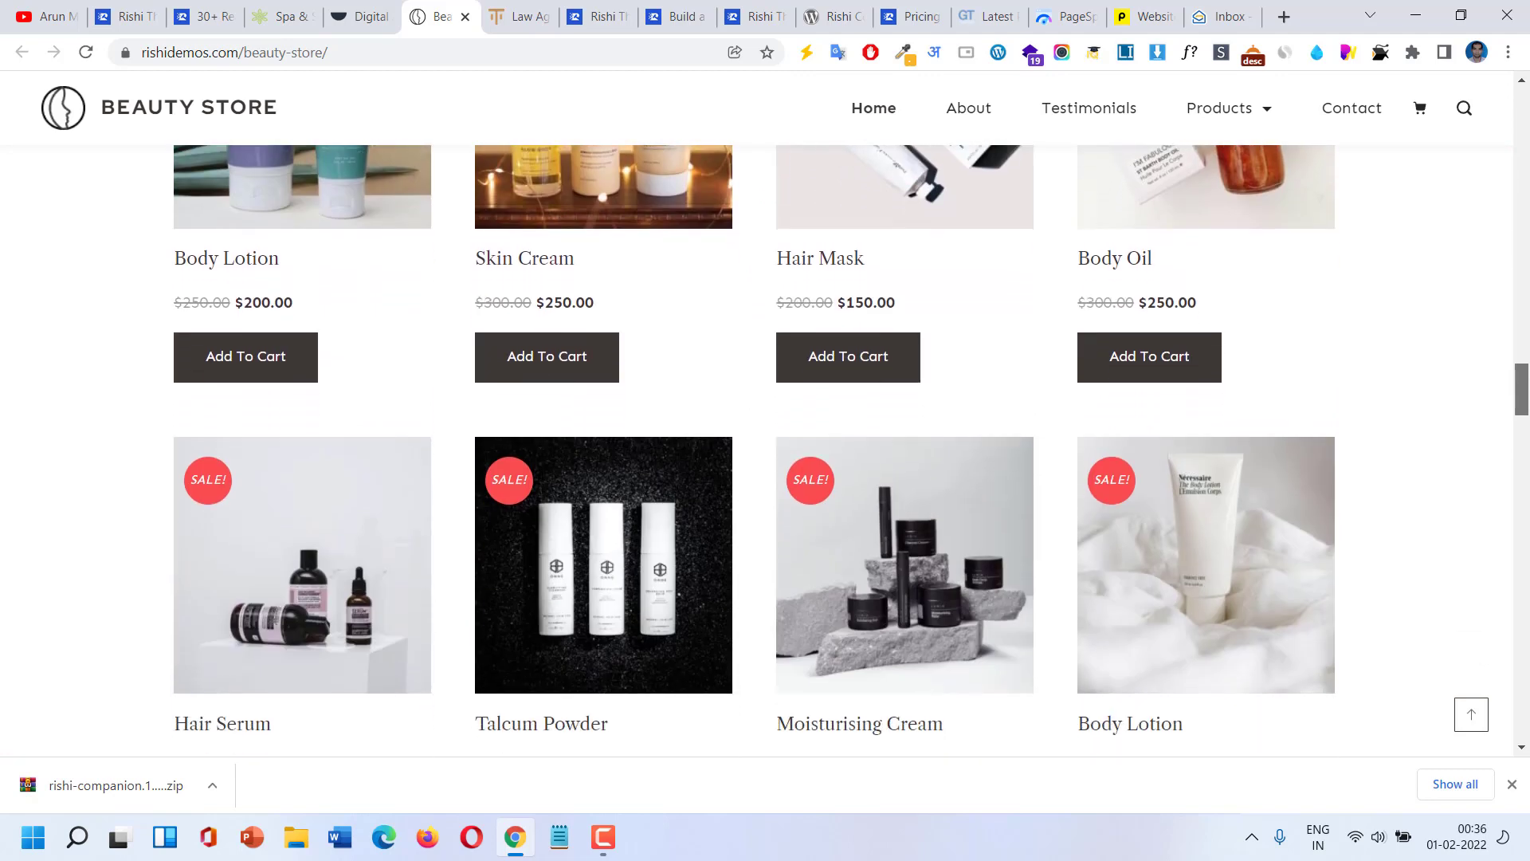
{"action": "scroll", "coordinate": [898, 263], "scroll_direction": "up", "scroll_amount": 2}
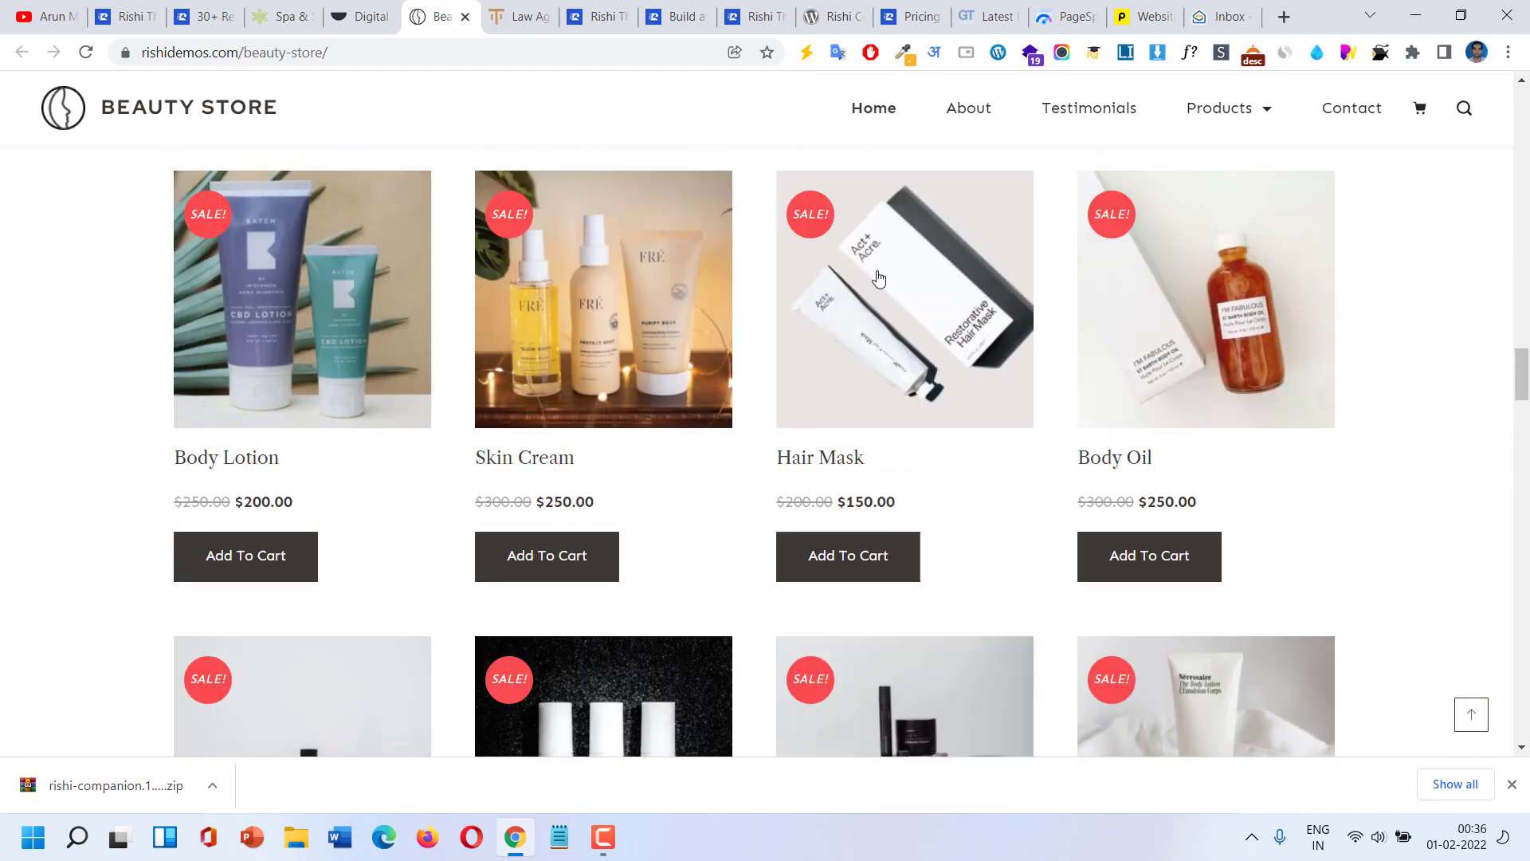
Scroll through the Beauty Store's Hair Mask product page, then return to the Digital Agency demo.
{"action": "left_click", "coordinate": [869, 288]}
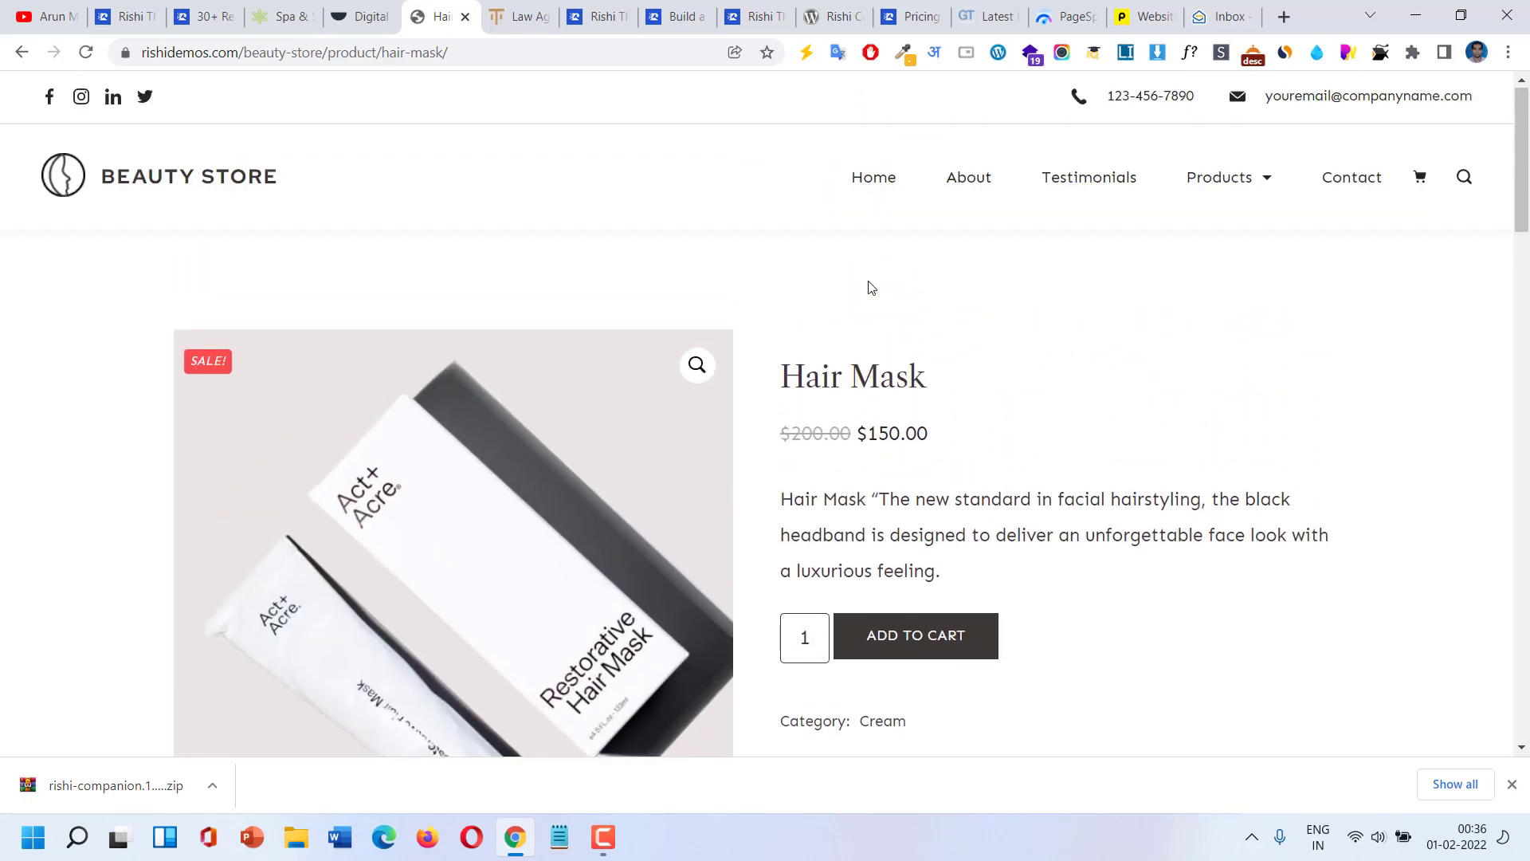
{"action": "scroll", "coordinate": [438, 427], "scroll_direction": "down", "scroll_amount": 4}
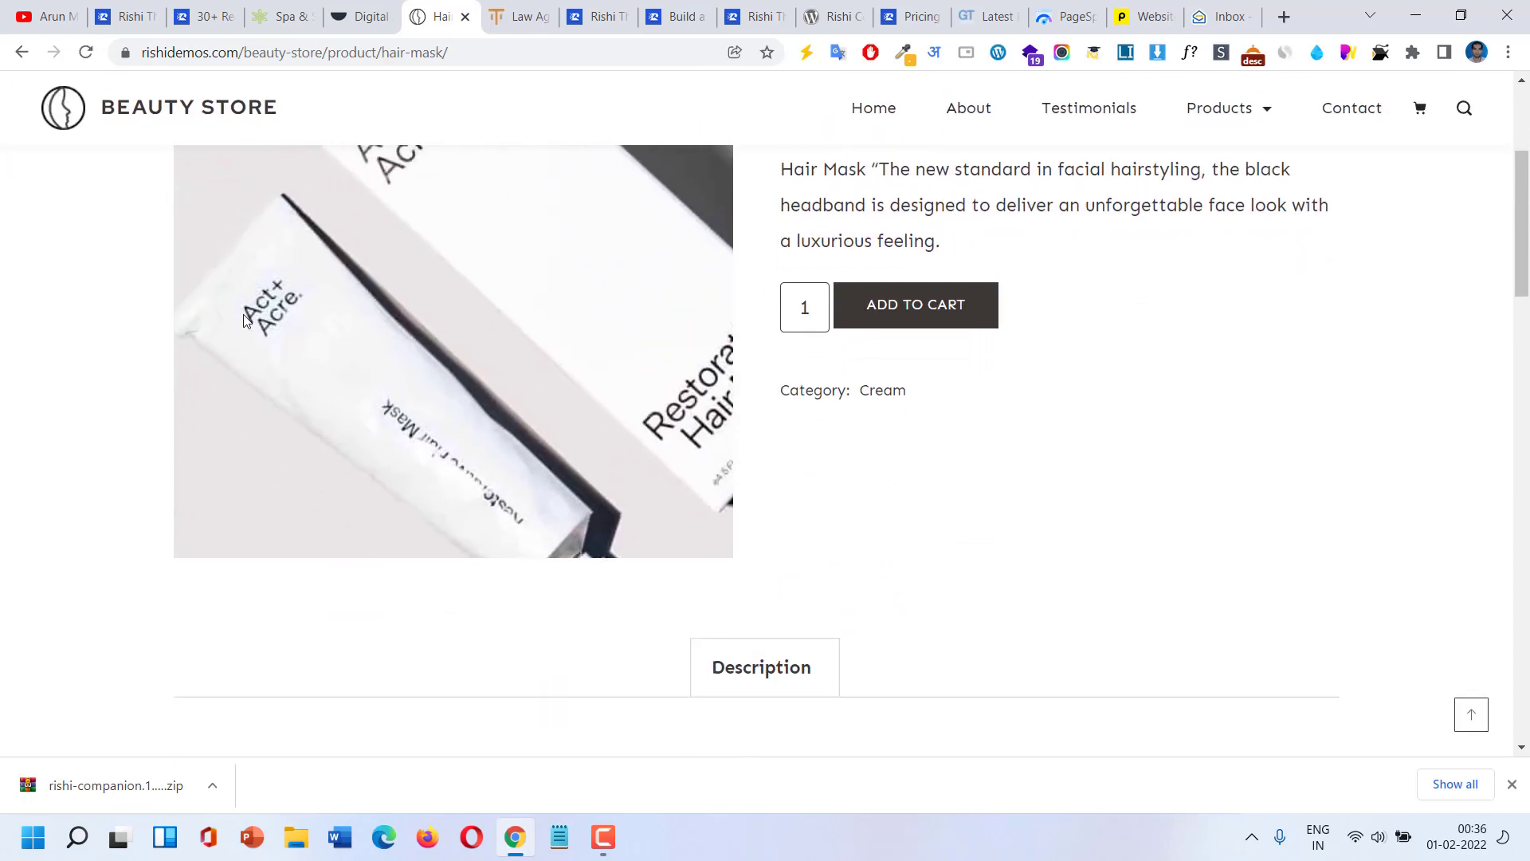
{"action": "scroll", "coordinate": [494, 412], "scroll_direction": "down", "scroll_amount": 10}
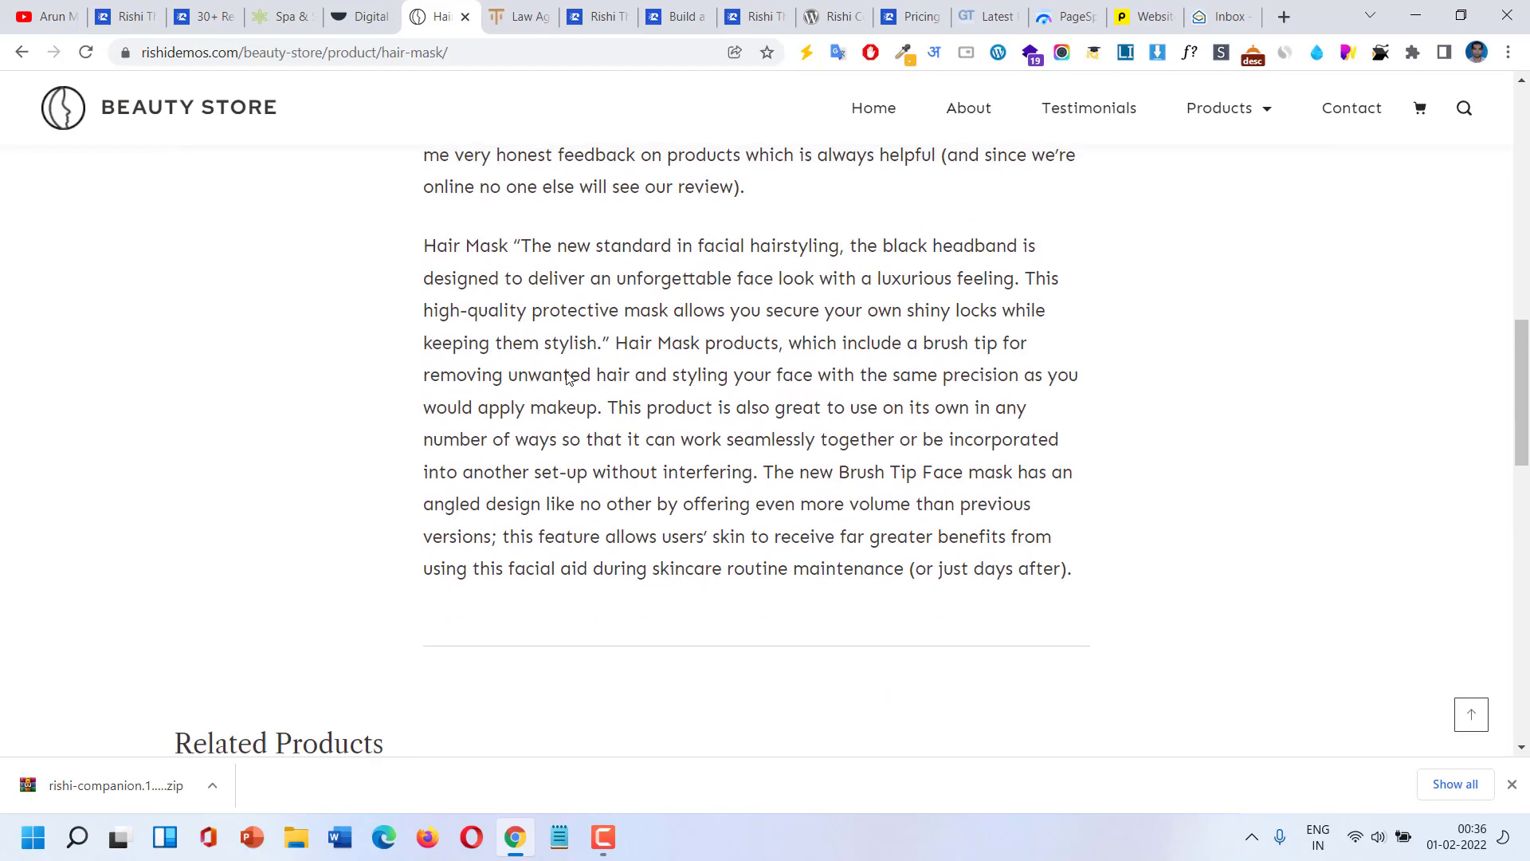
{"action": "scroll", "coordinate": [569, 378], "scroll_direction": "down", "scroll_amount": 6}
{"action": "scroll", "coordinate": [704, 542], "scroll_direction": "down", "scroll_amount": 4}
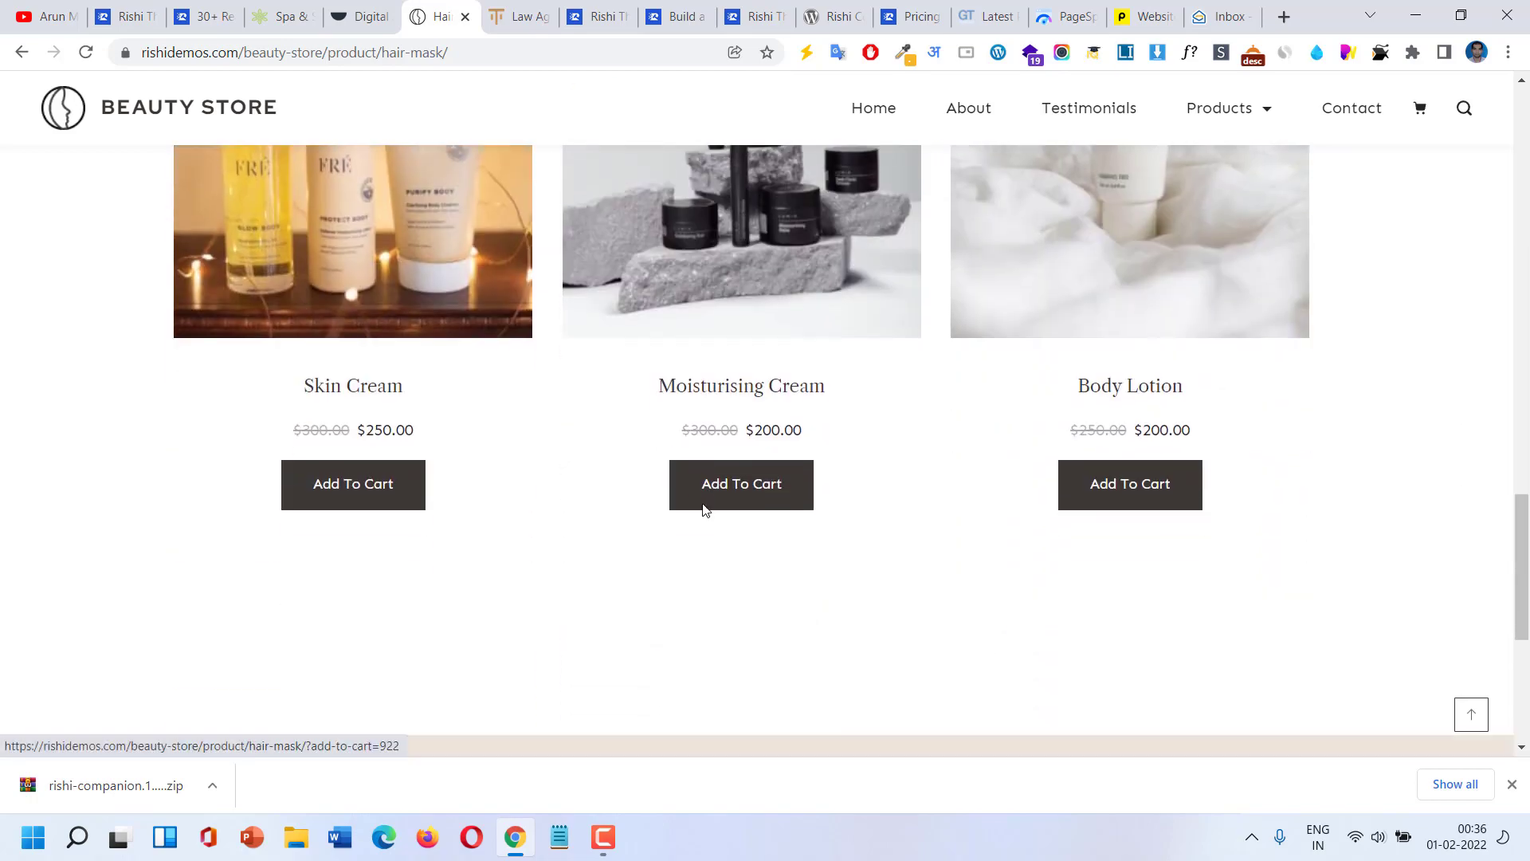
{"action": "scroll", "coordinate": [704, 510], "scroll_direction": "down", "scroll_amount": 6}
{"action": "scroll", "coordinate": [687, 445], "scroll_direction": "up", "scroll_amount": 16}
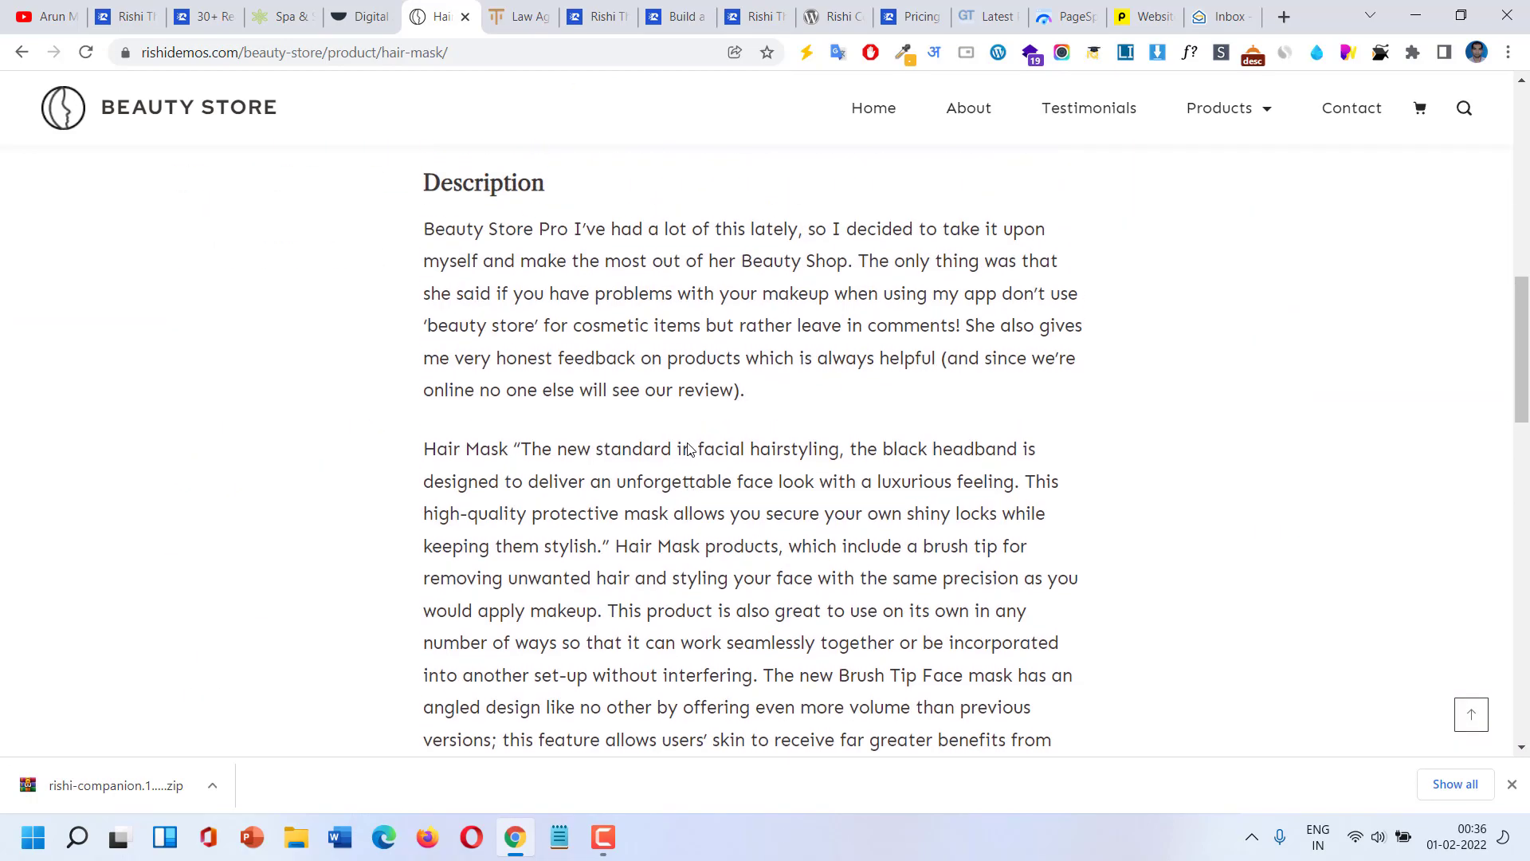
{"action": "scroll", "coordinate": [689, 448], "scroll_direction": "up", "scroll_amount": 10}
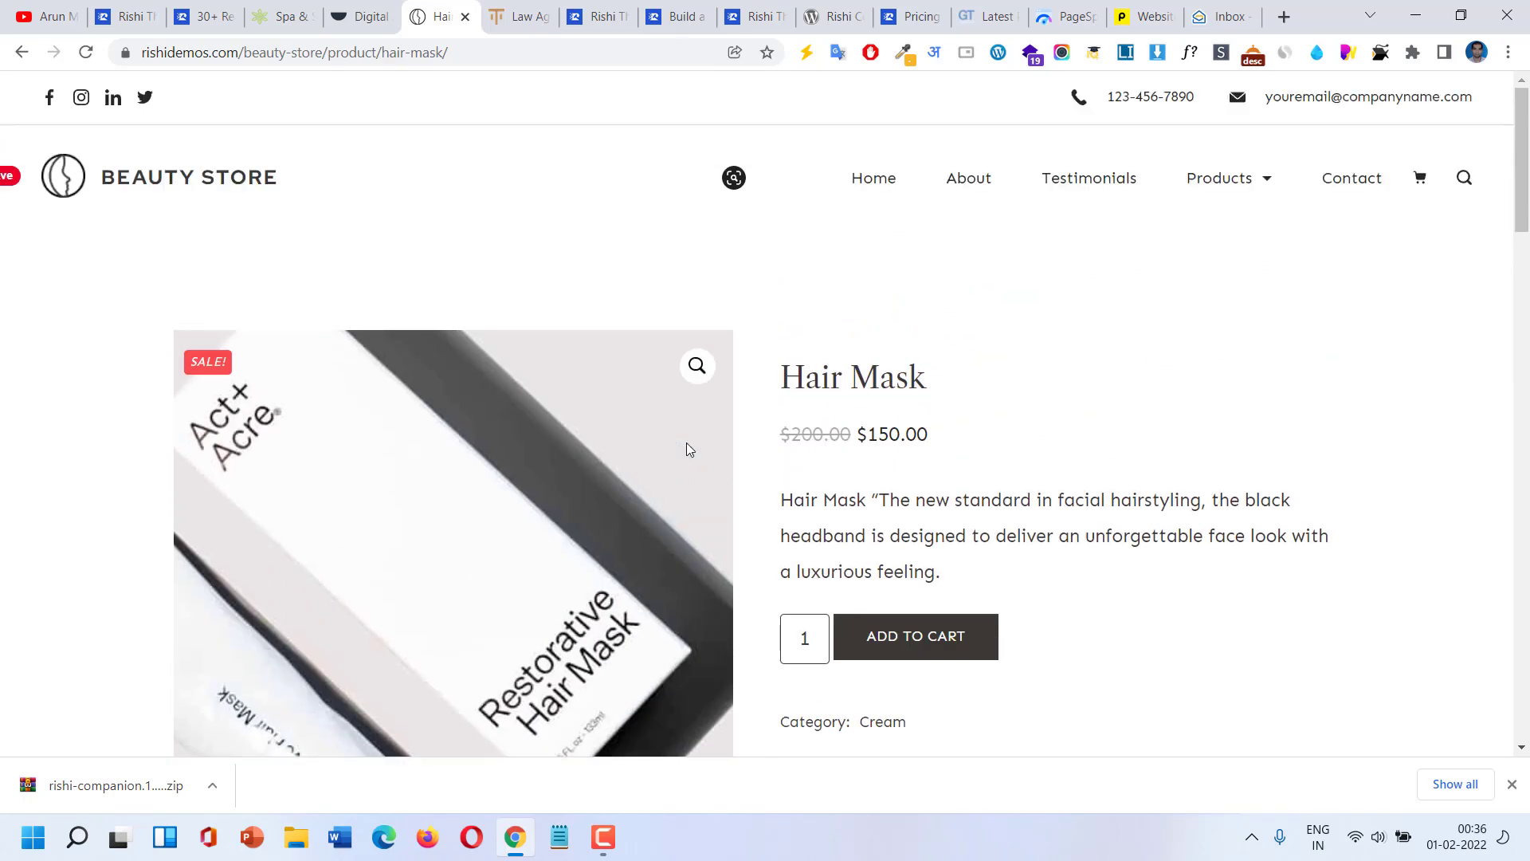
{"action": "left_click", "coordinate": [348, 10]}
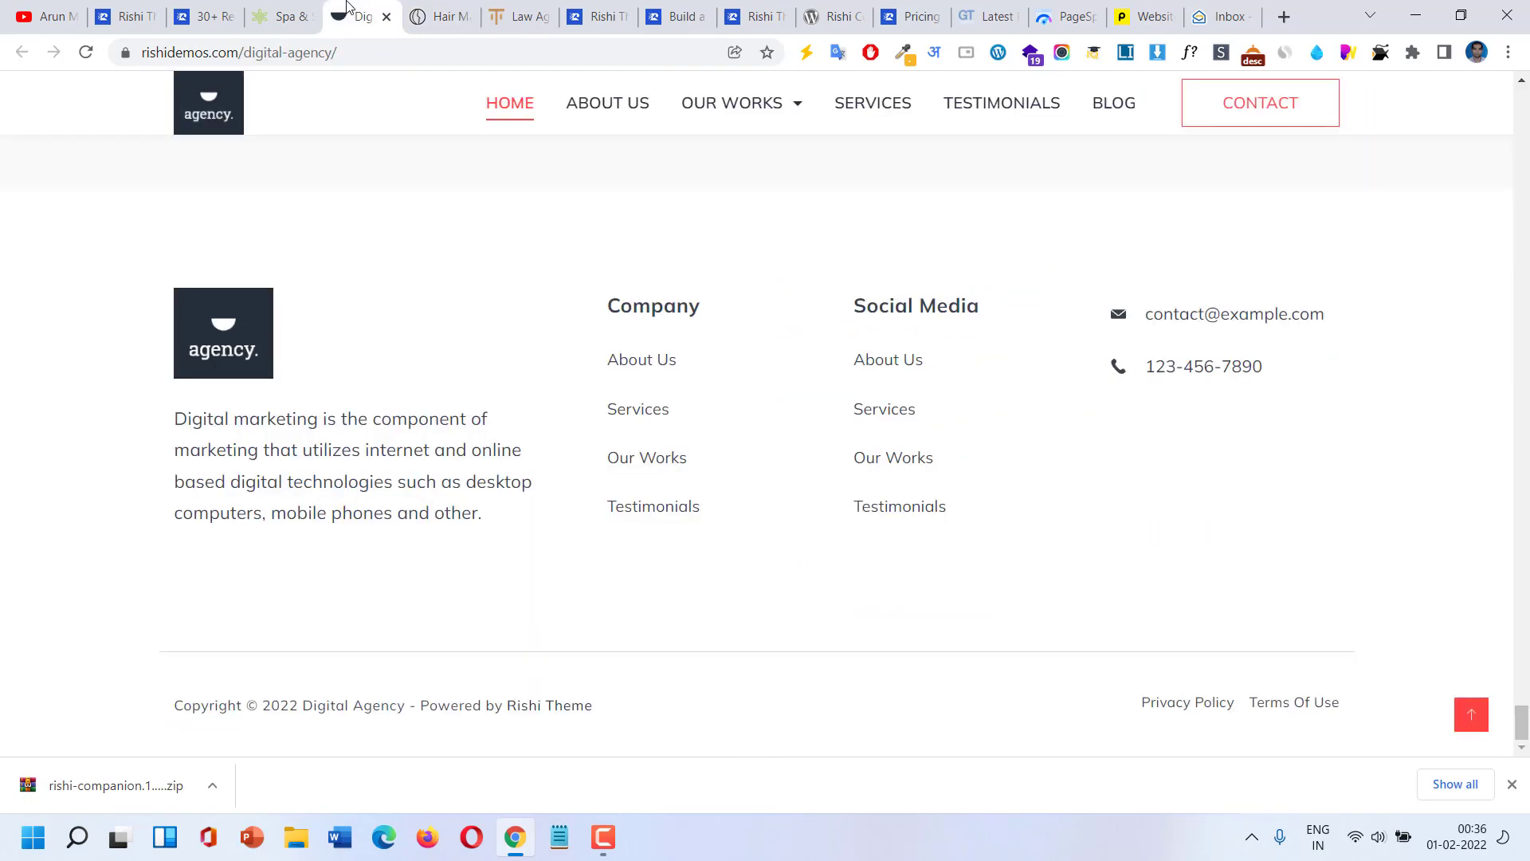
{"action": "scroll", "coordinate": [505, 300], "scroll_direction": "up", "scroll_amount": 2}
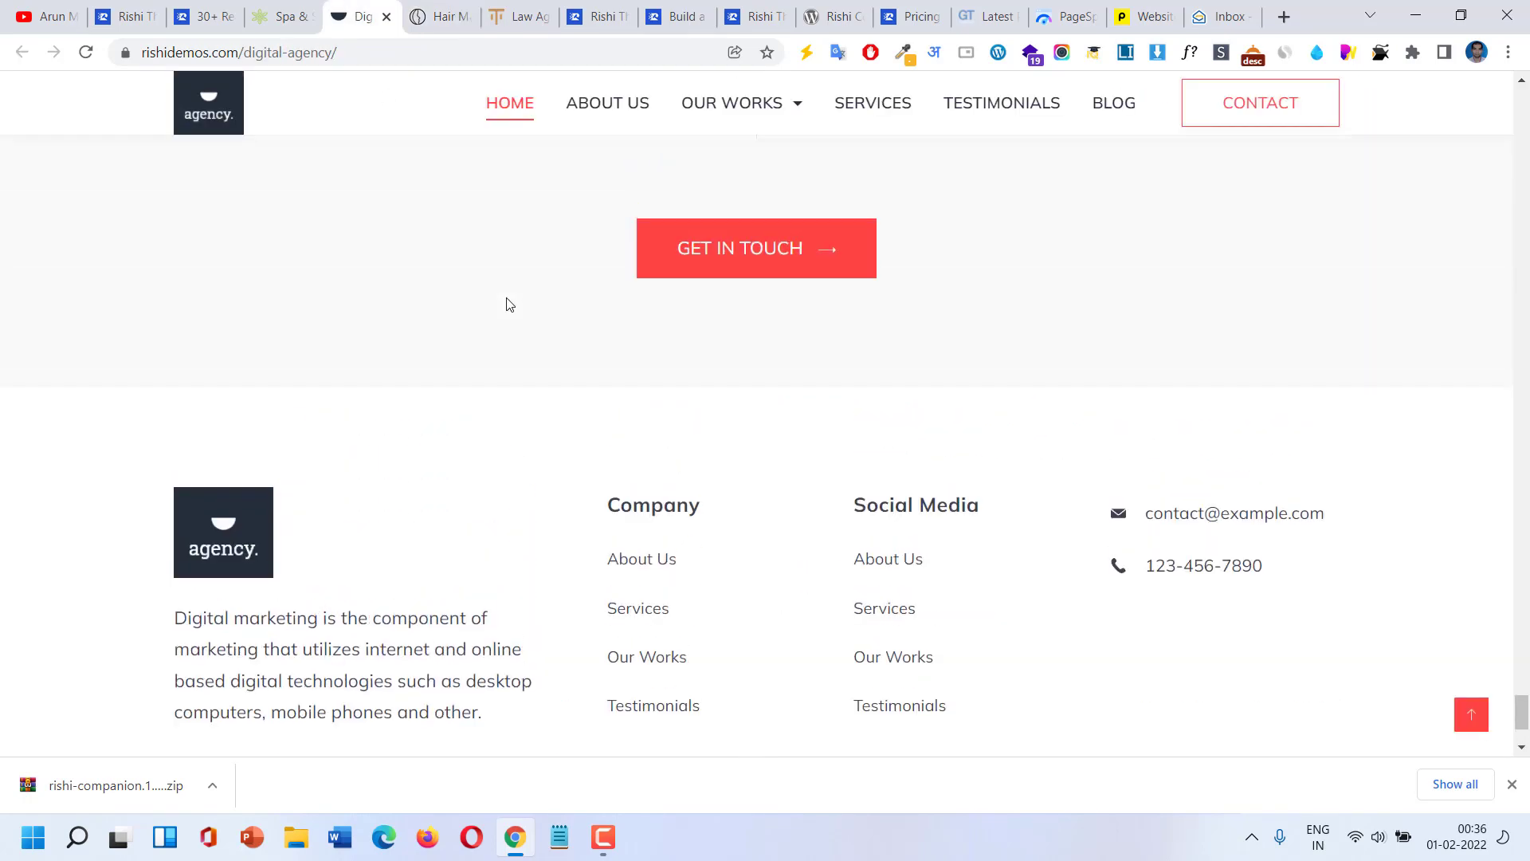
Switch to the Law Agency demo tab and scroll it down to the footer.
{"action": "left_click", "coordinate": [523, 24]}
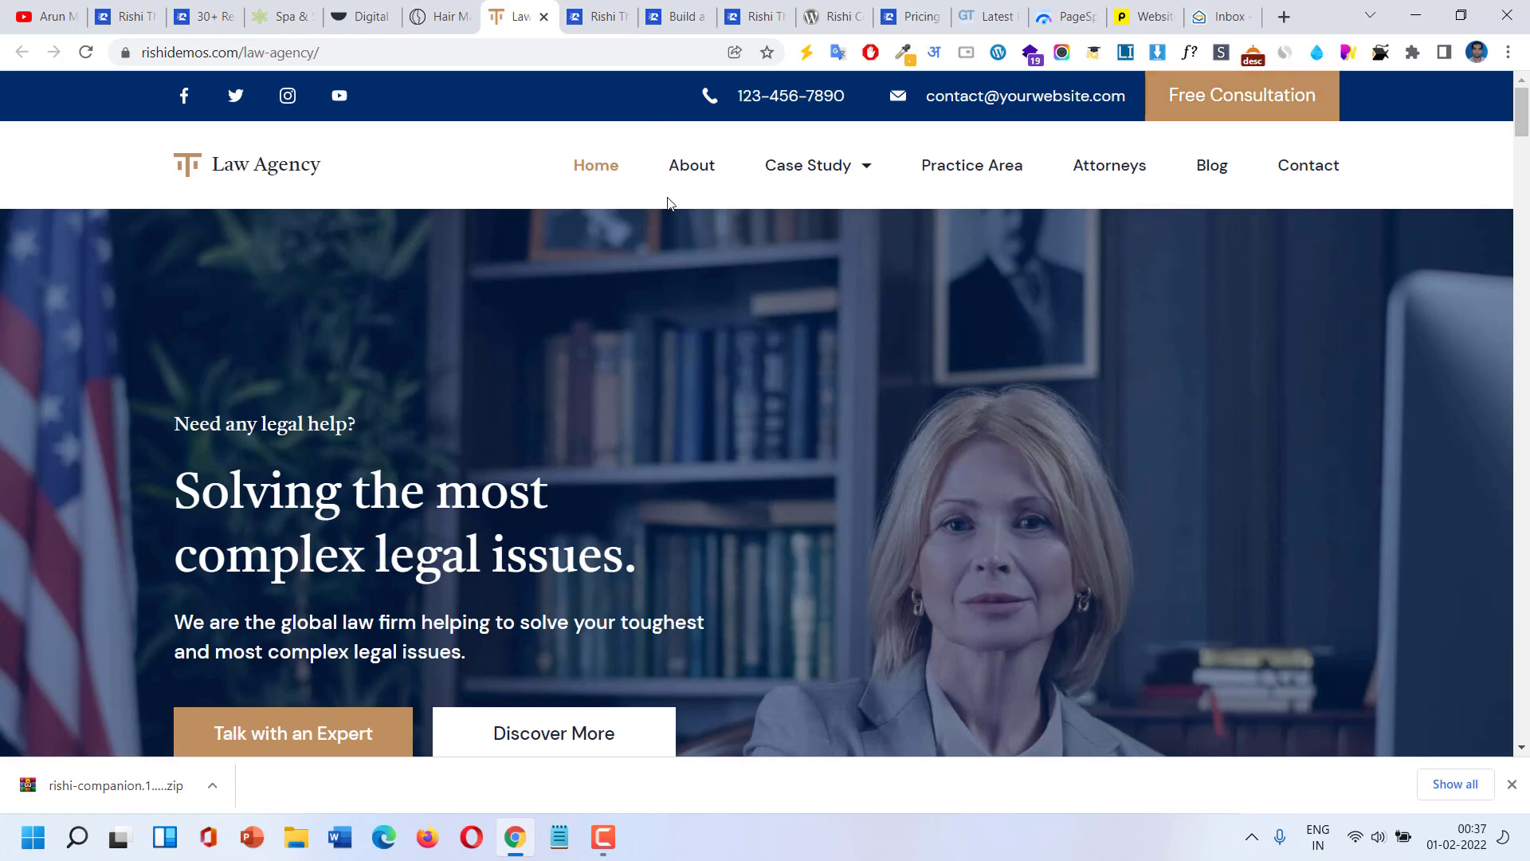
{"action": "scroll", "coordinate": [752, 236], "scroll_direction": "down", "scroll_amount": 1}
{"action": "scroll", "coordinate": [752, 236], "scroll_direction": "down", "scroll_amount": 7}
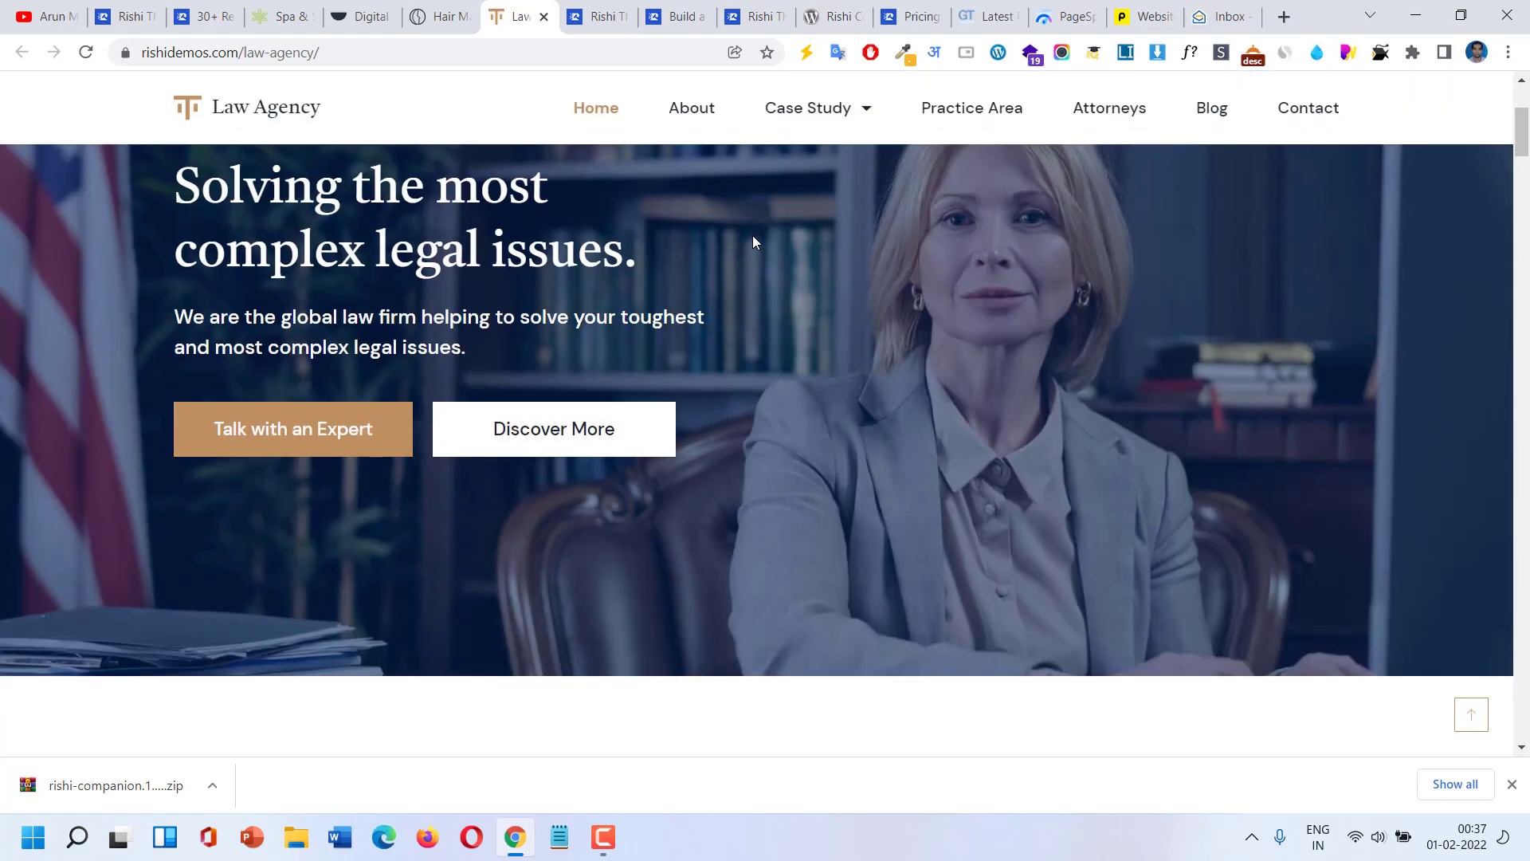
{"action": "mouse_move", "coordinate": [797, 119]}
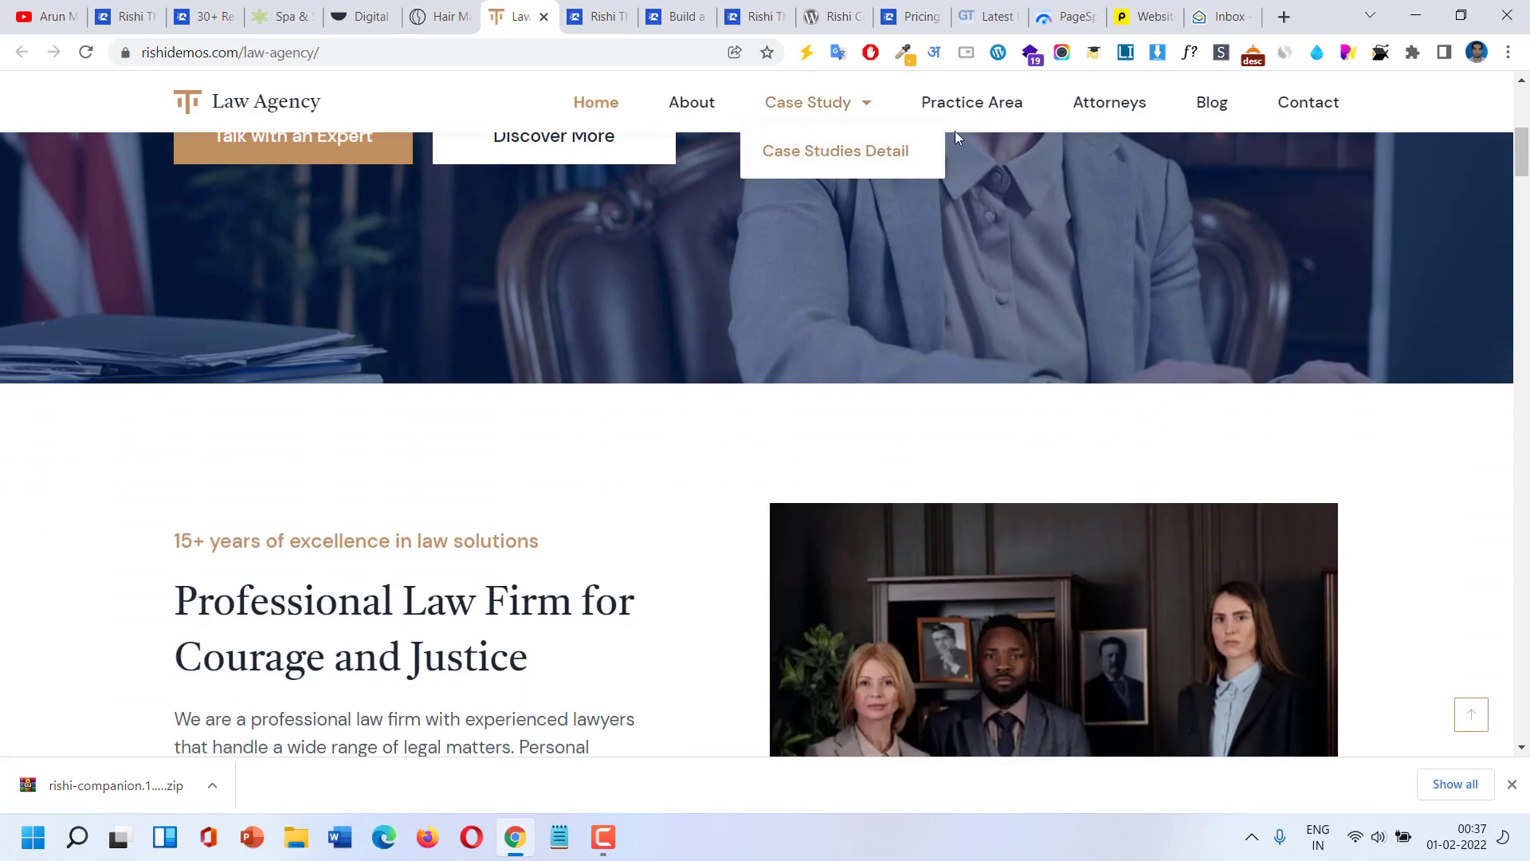
{"action": "scroll", "coordinate": [1097, 337], "scroll_direction": "down", "scroll_amount": 6}
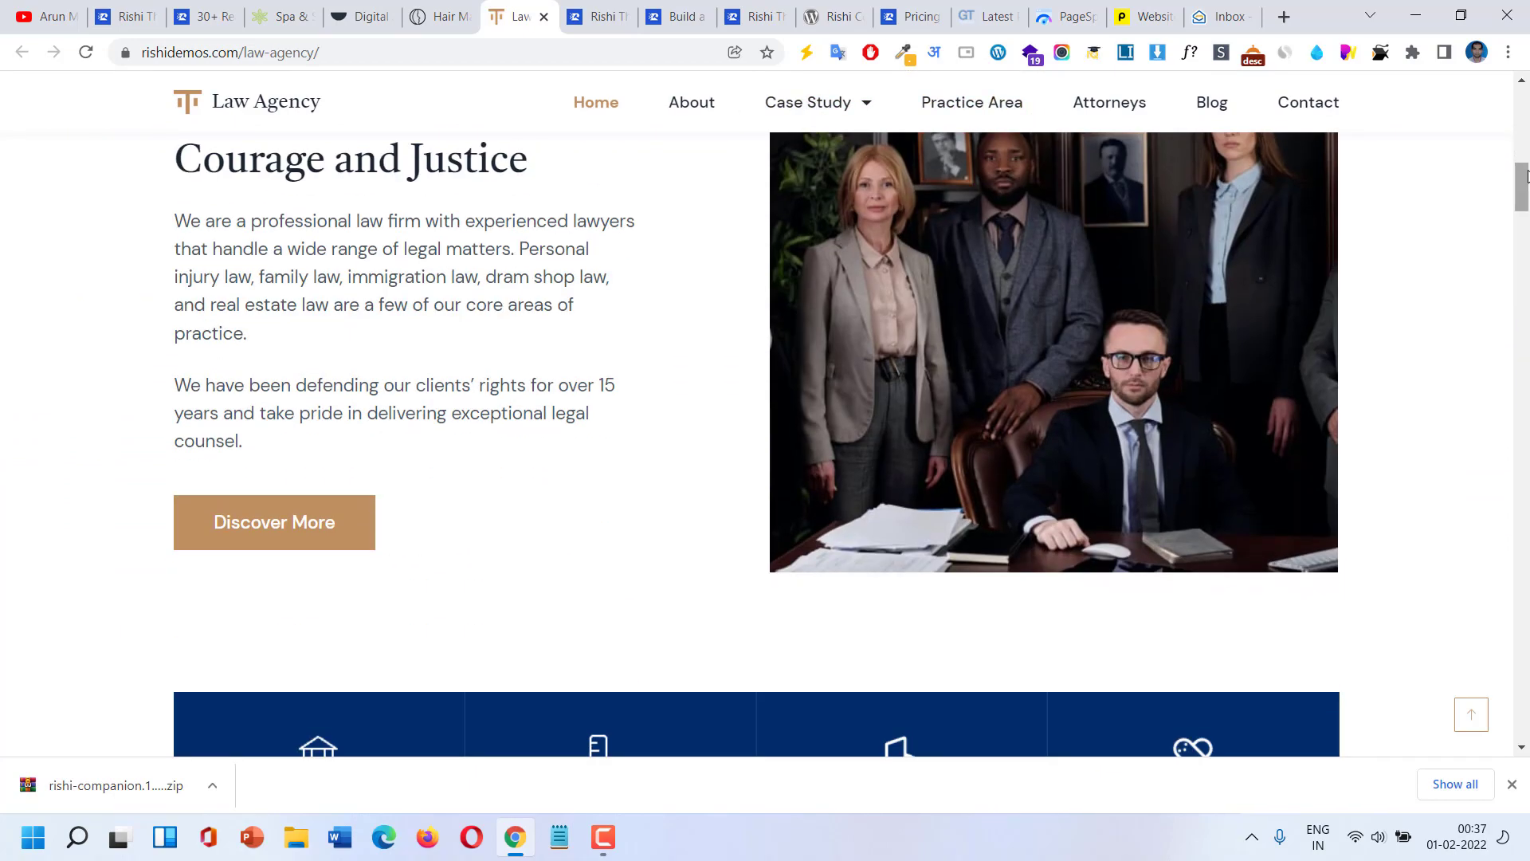
{"action": "left_click_drag", "start_coordinate": [1522, 188], "coordinate": [1528, 821]}
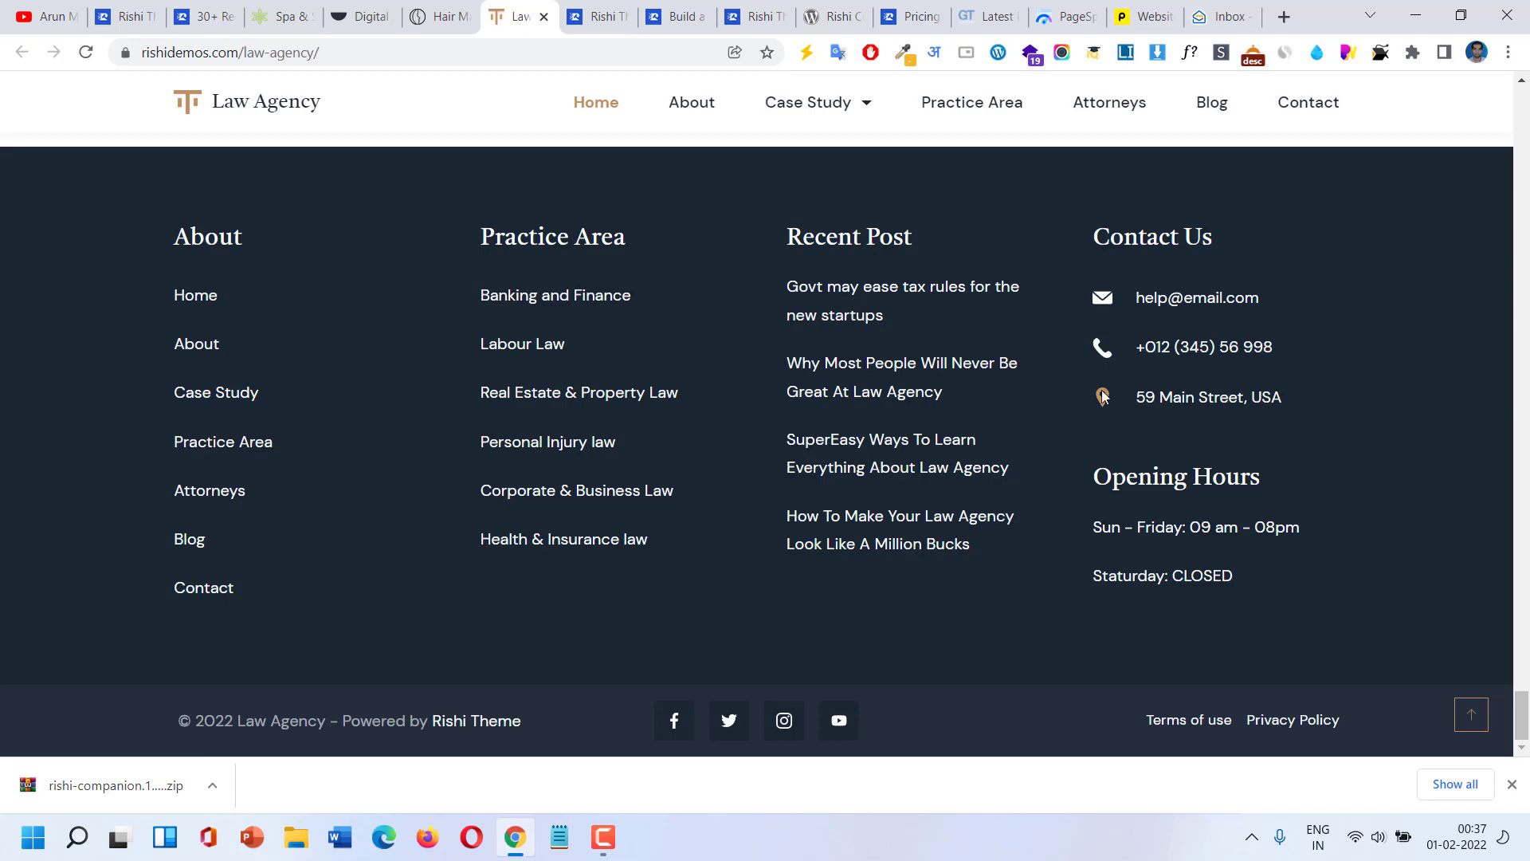
Open the Rishi Theme Documentation tab and scroll through its category cards down to General Settings.
{"action": "left_click", "coordinate": [600, 25]}
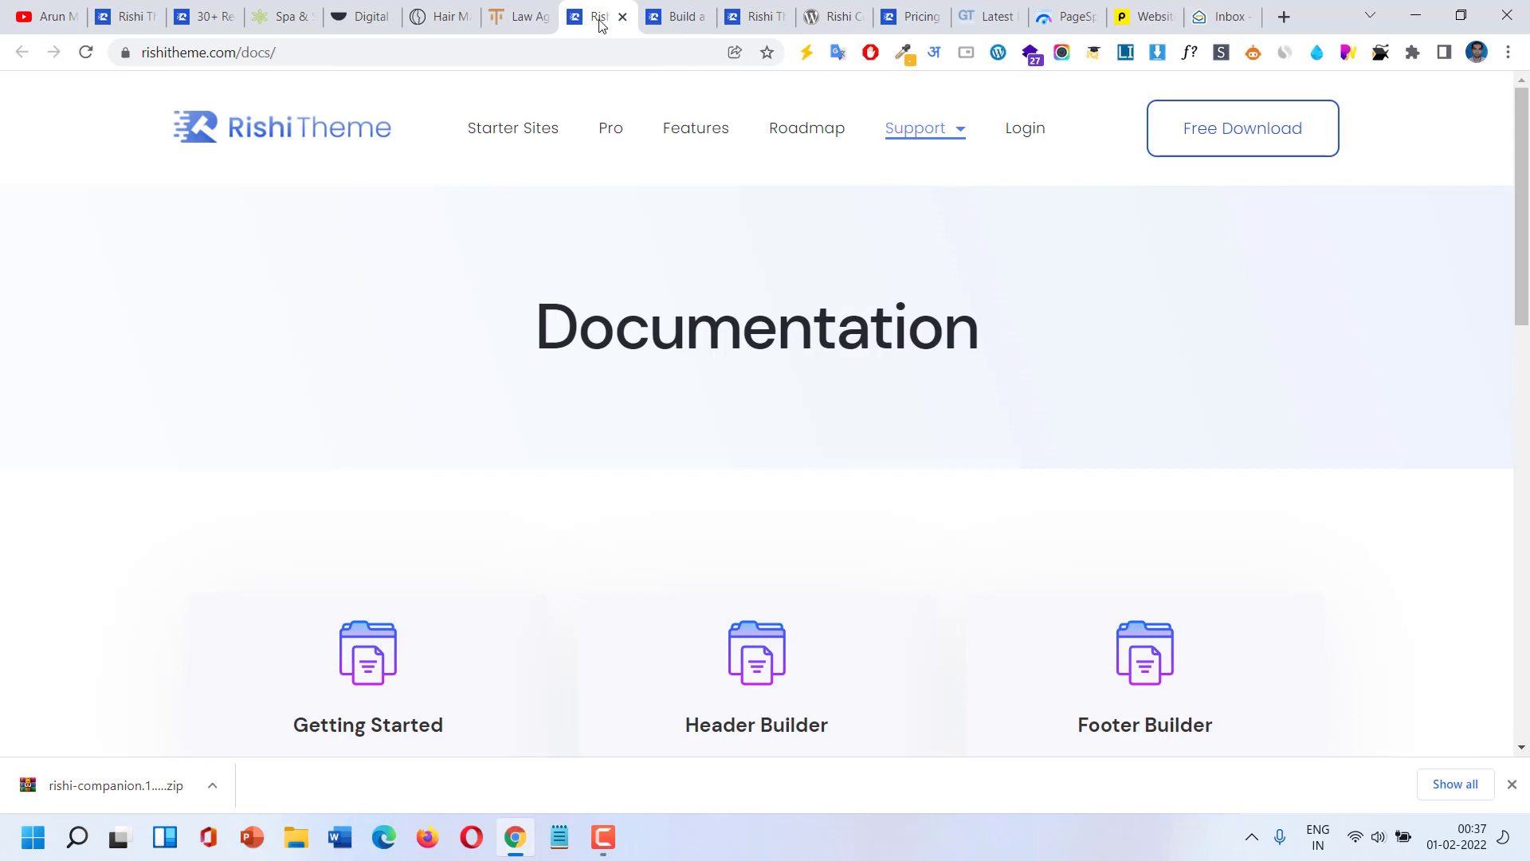
{"action": "scroll", "coordinate": [695, 338], "scroll_direction": "down", "scroll_amount": 3}
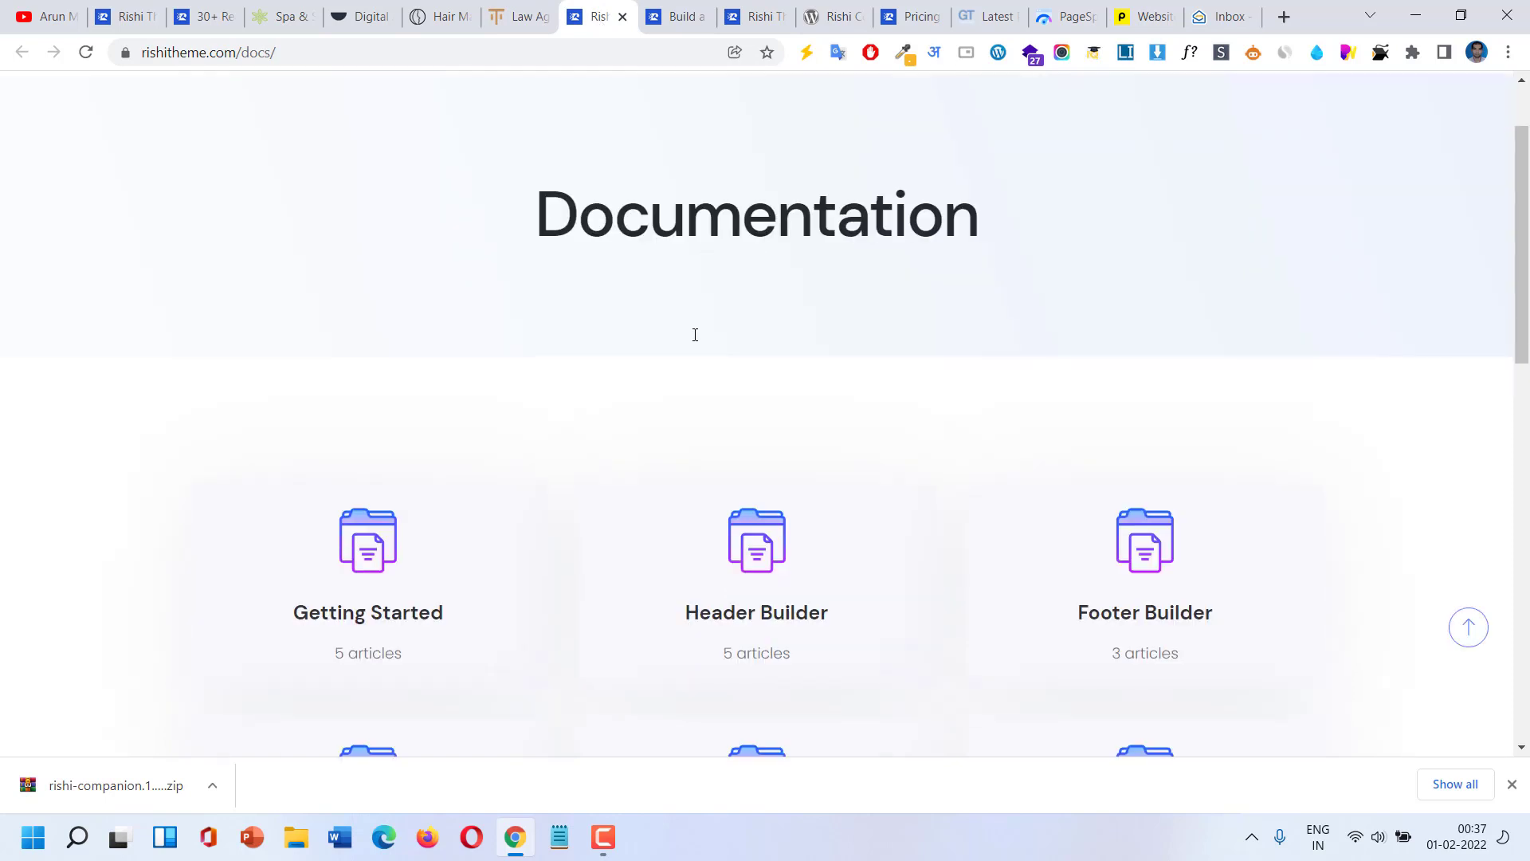
{"action": "scroll", "coordinate": [695, 341], "scroll_direction": "down", "scroll_amount": 2}
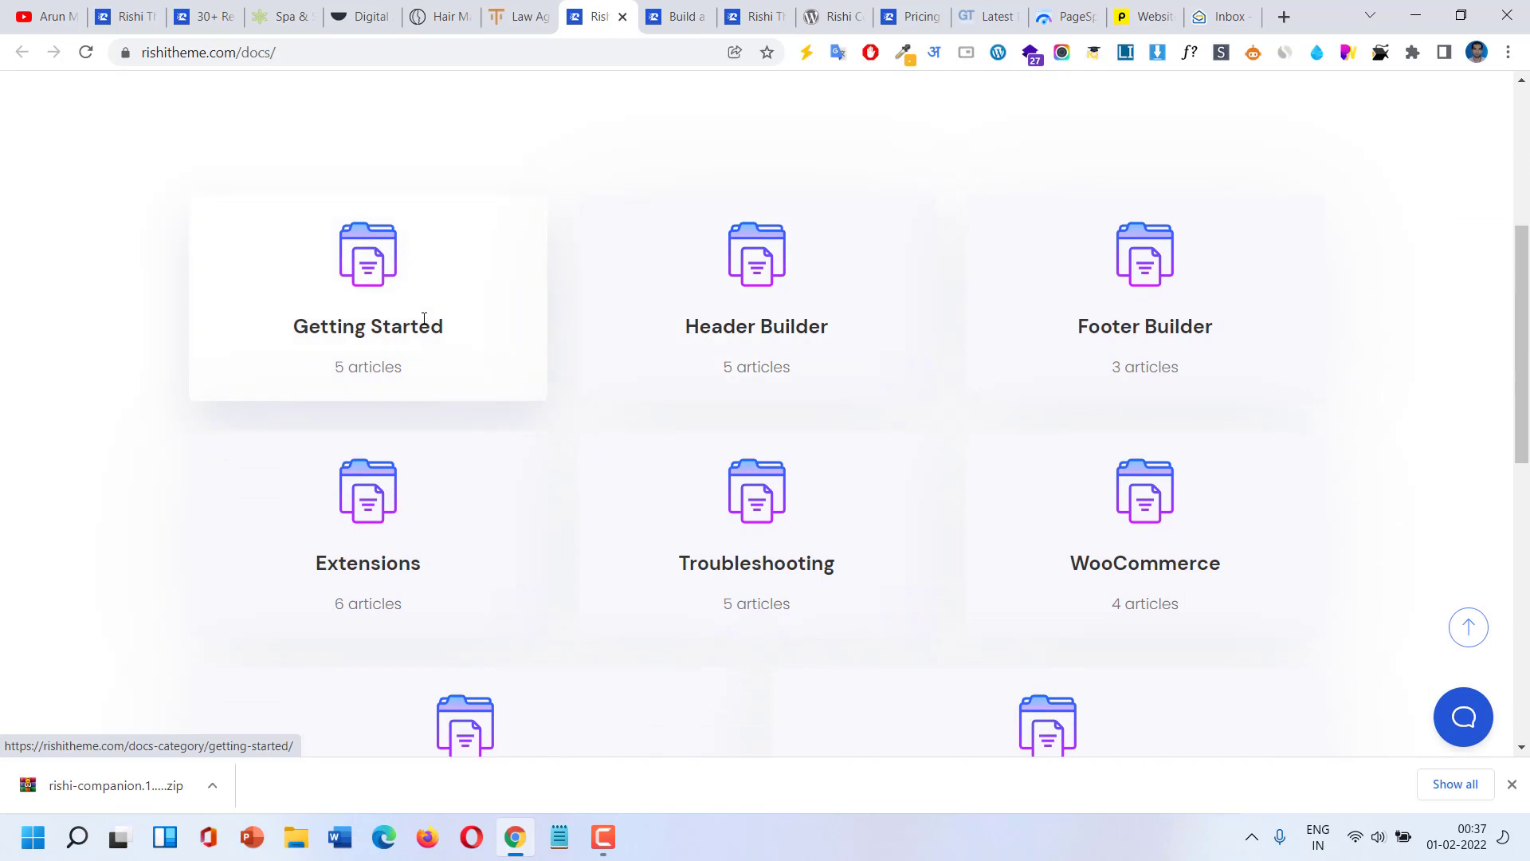
{"action": "scroll", "coordinate": [424, 318], "scroll_direction": "down", "scroll_amount": 6}
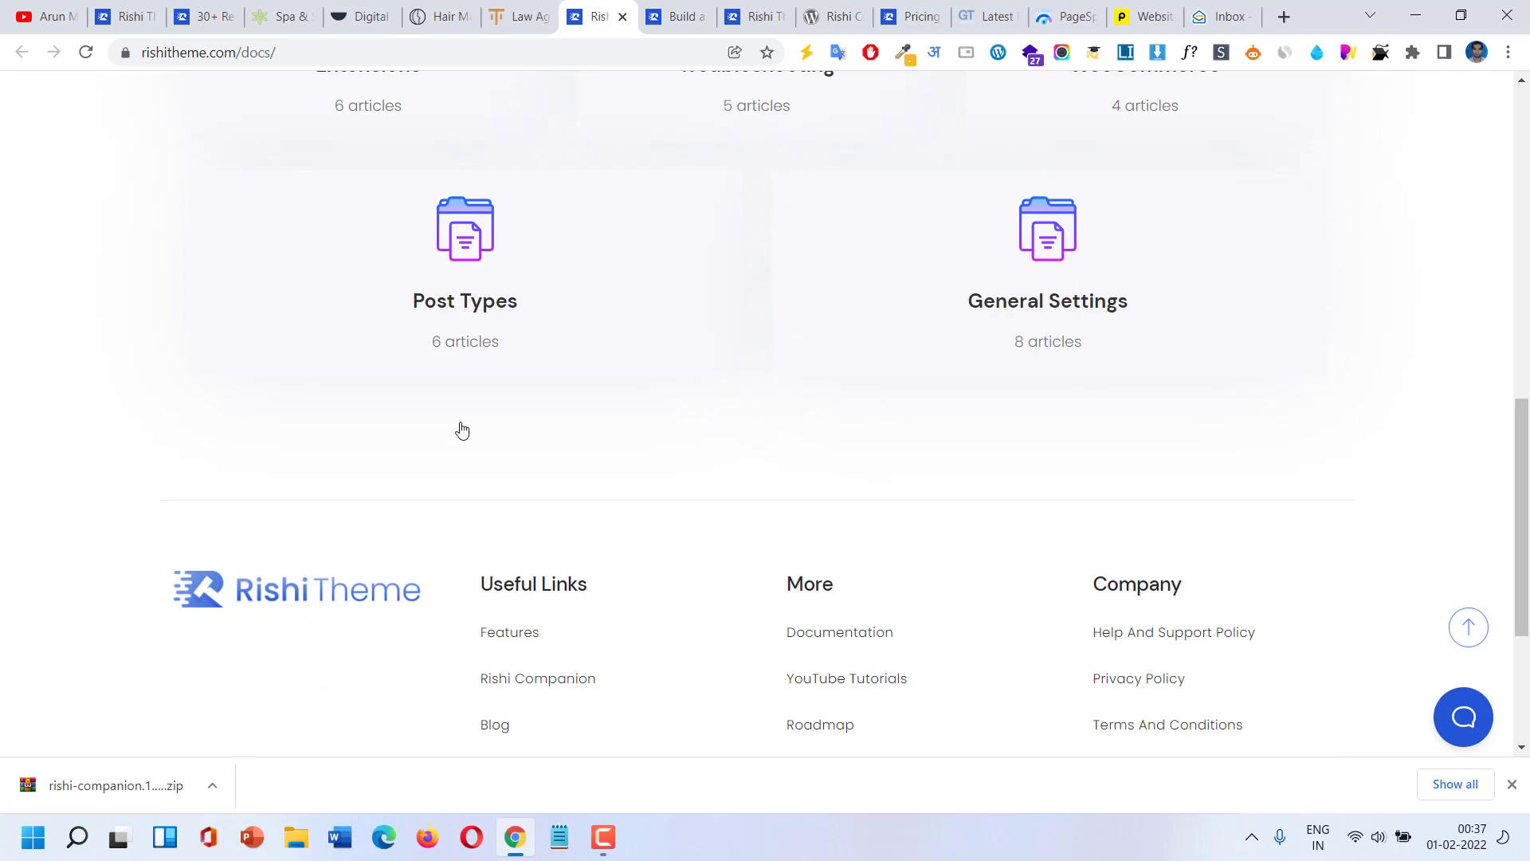
On the features page, highlight the Vanilla JavaScript phrase and the Smart Lazy Loading for Images heading.
{"action": "left_click", "coordinate": [662, 7]}
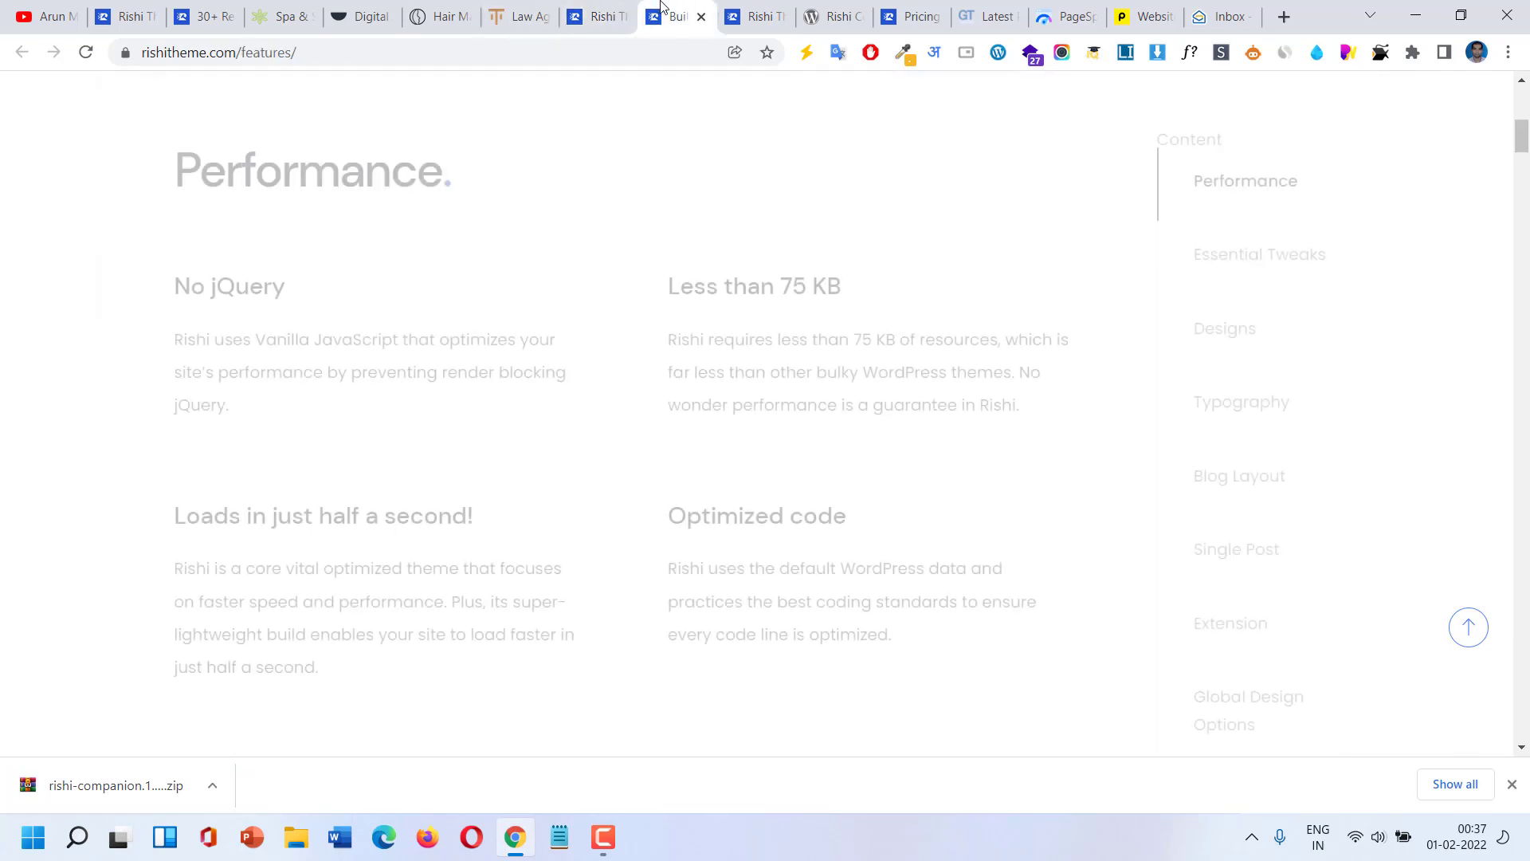
{"action": "scroll", "coordinate": [545, 271], "scroll_direction": "up", "scroll_amount": 8}
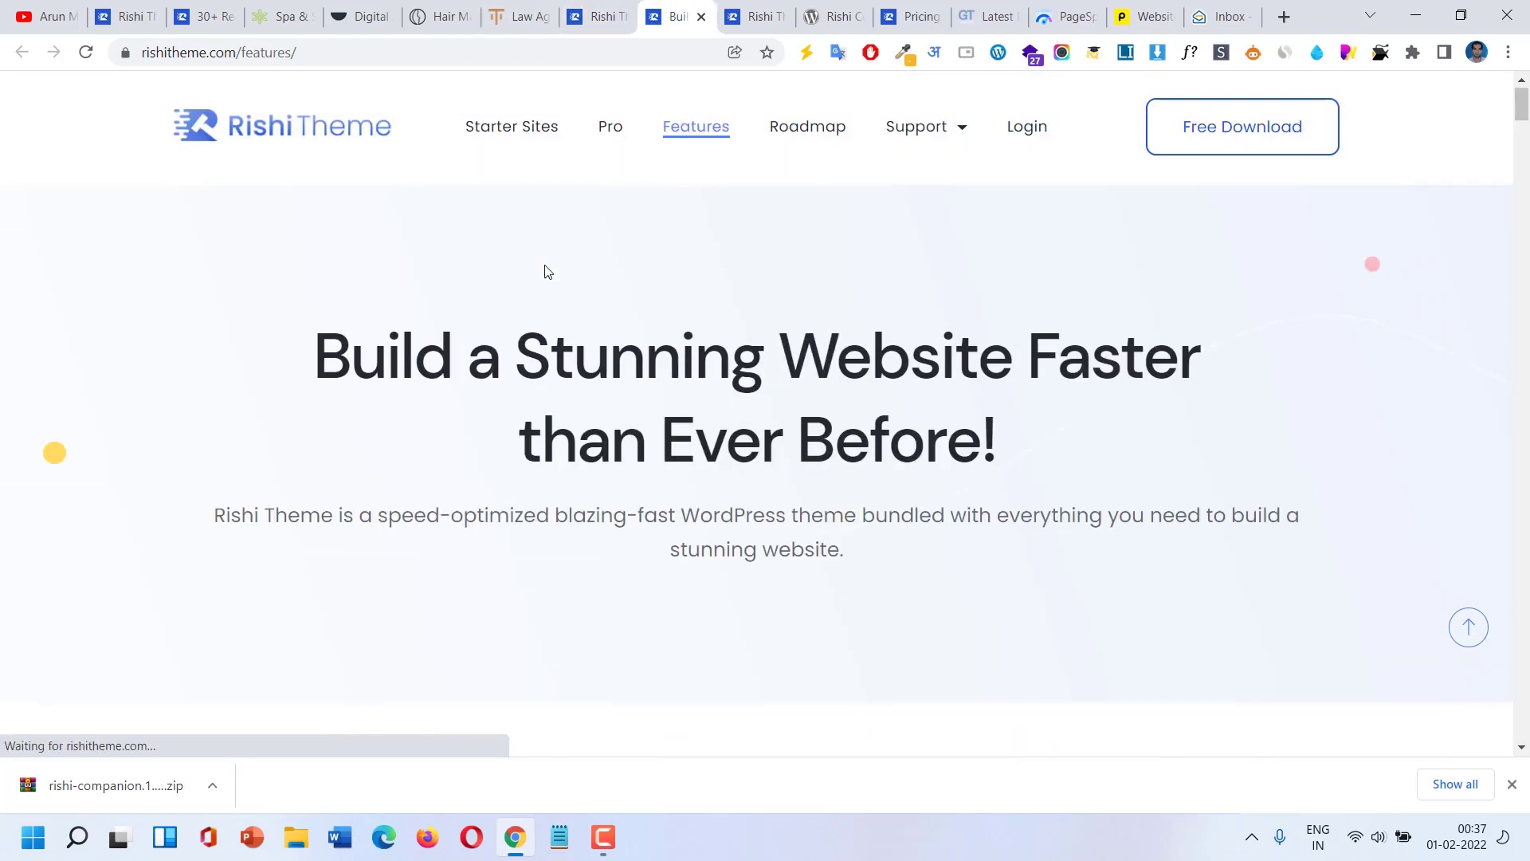
{"action": "scroll", "coordinate": [546, 271], "scroll_direction": "down", "scroll_amount": 8}
{"action": "scroll", "coordinate": [545, 271], "scroll_direction": "down", "scroll_amount": 1}
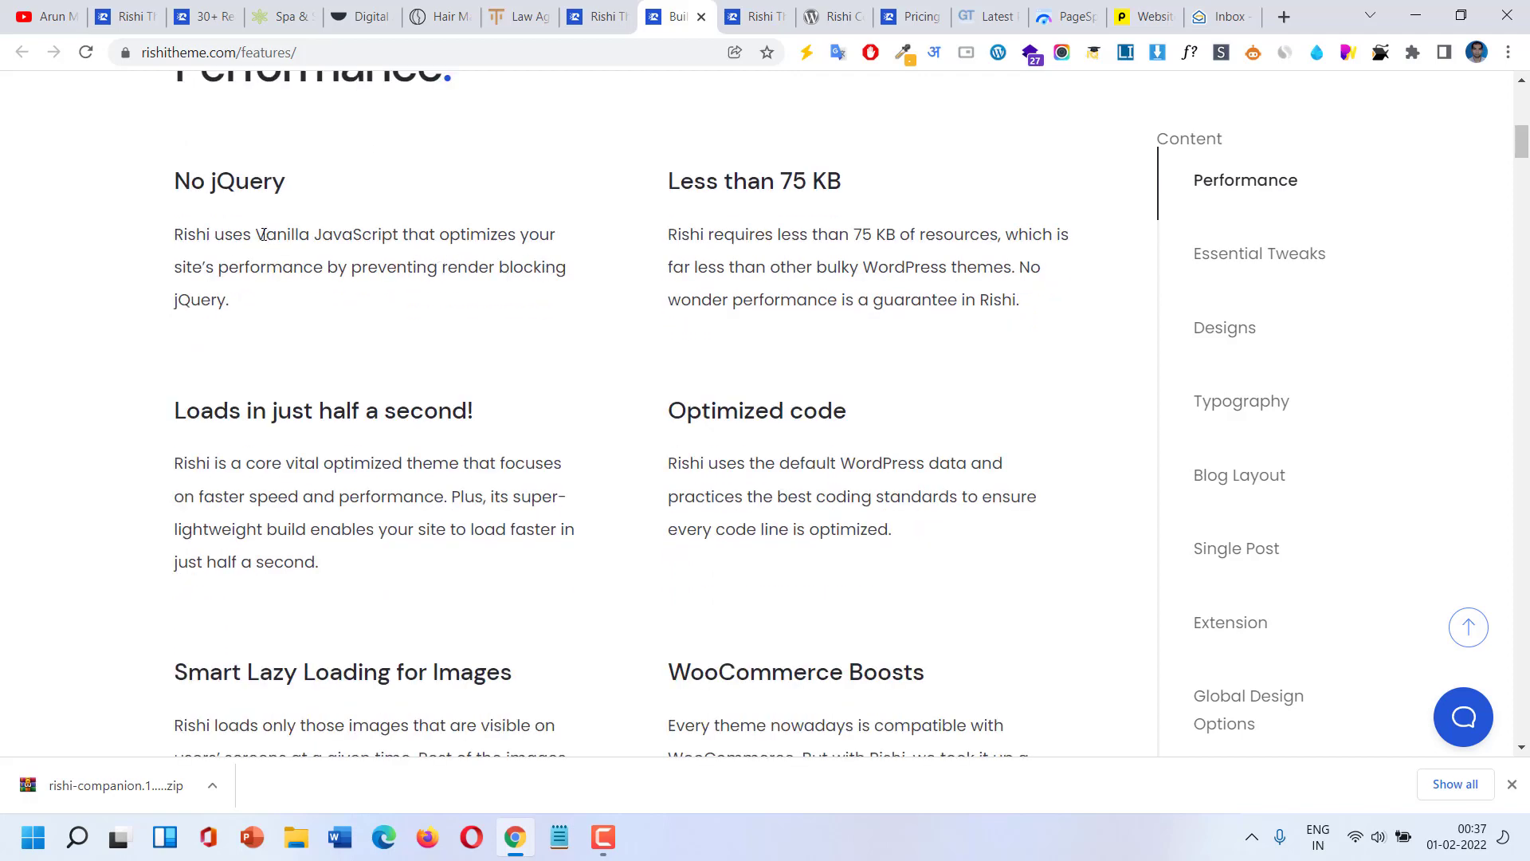
{"action": "left_click_drag", "start_coordinate": [263, 234], "coordinate": [407, 234]}
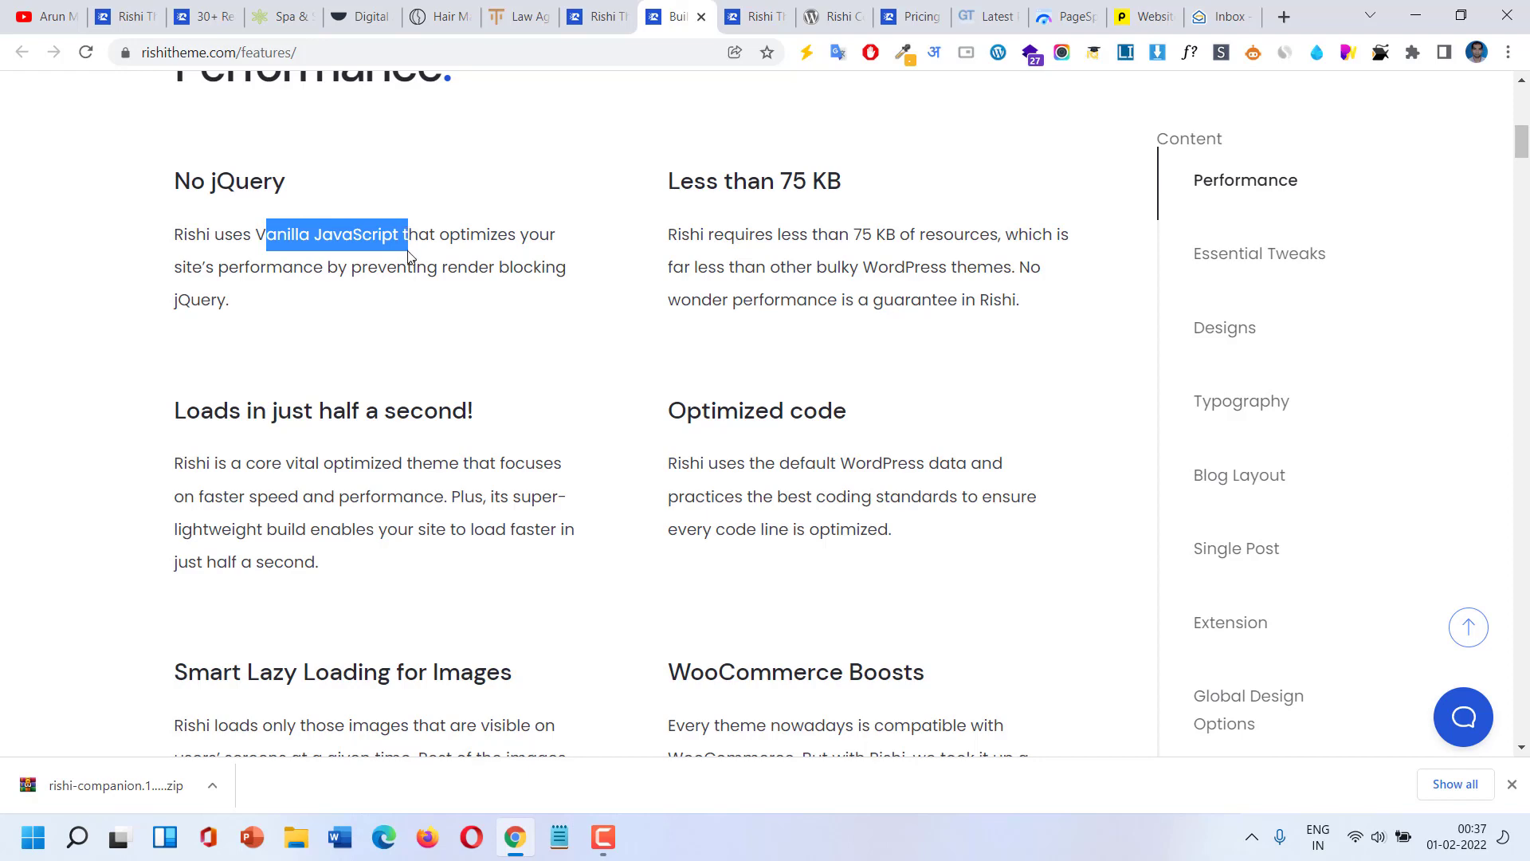
{"action": "scroll", "coordinate": [845, 229], "scroll_direction": "down", "scroll_amount": 3}
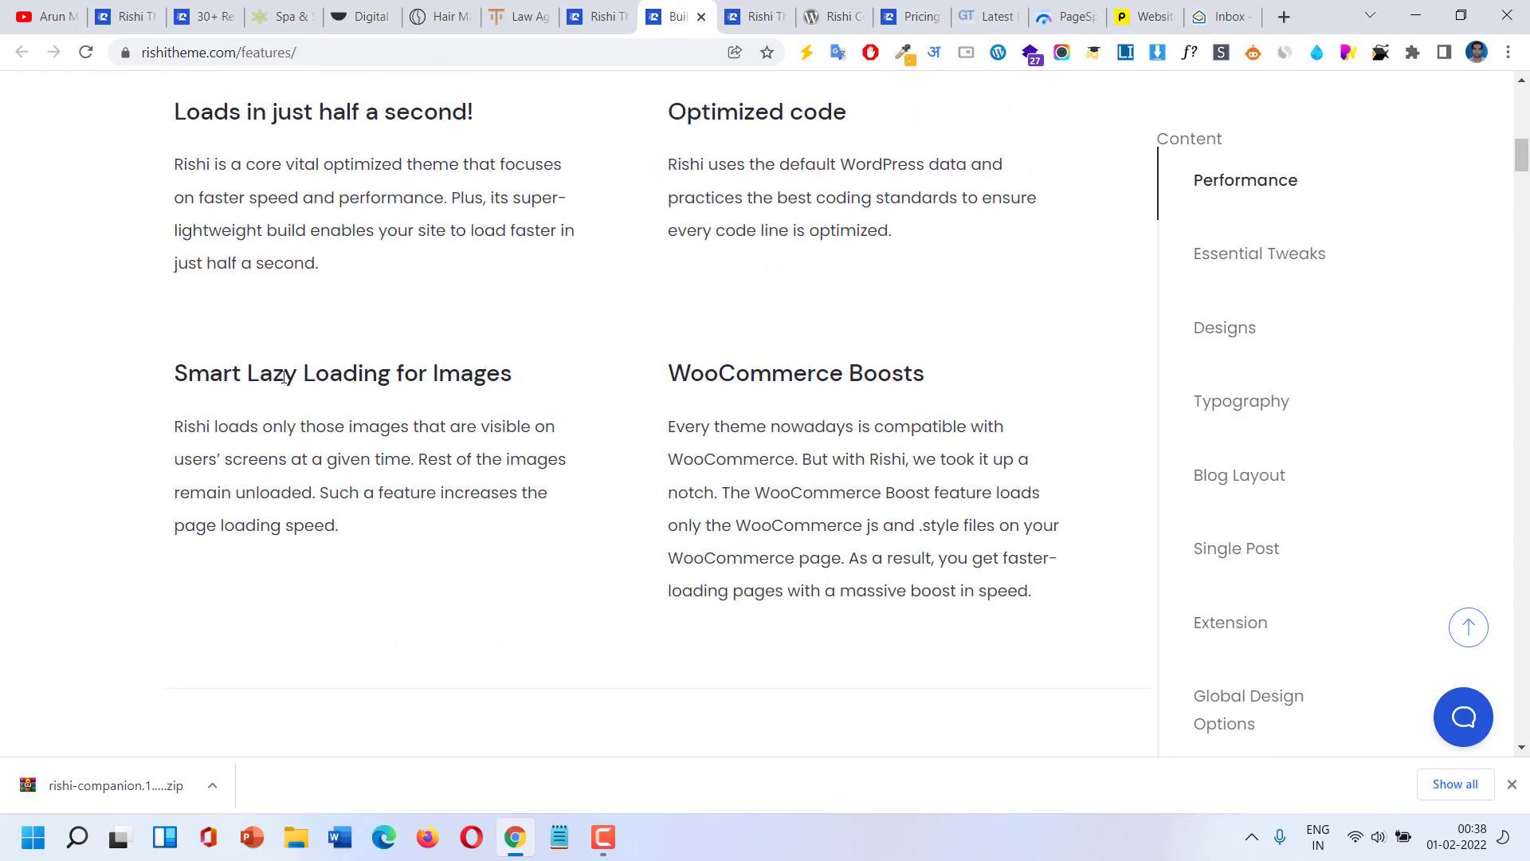
{"action": "left_click_drag", "start_coordinate": [215, 374], "coordinate": [516, 366]}
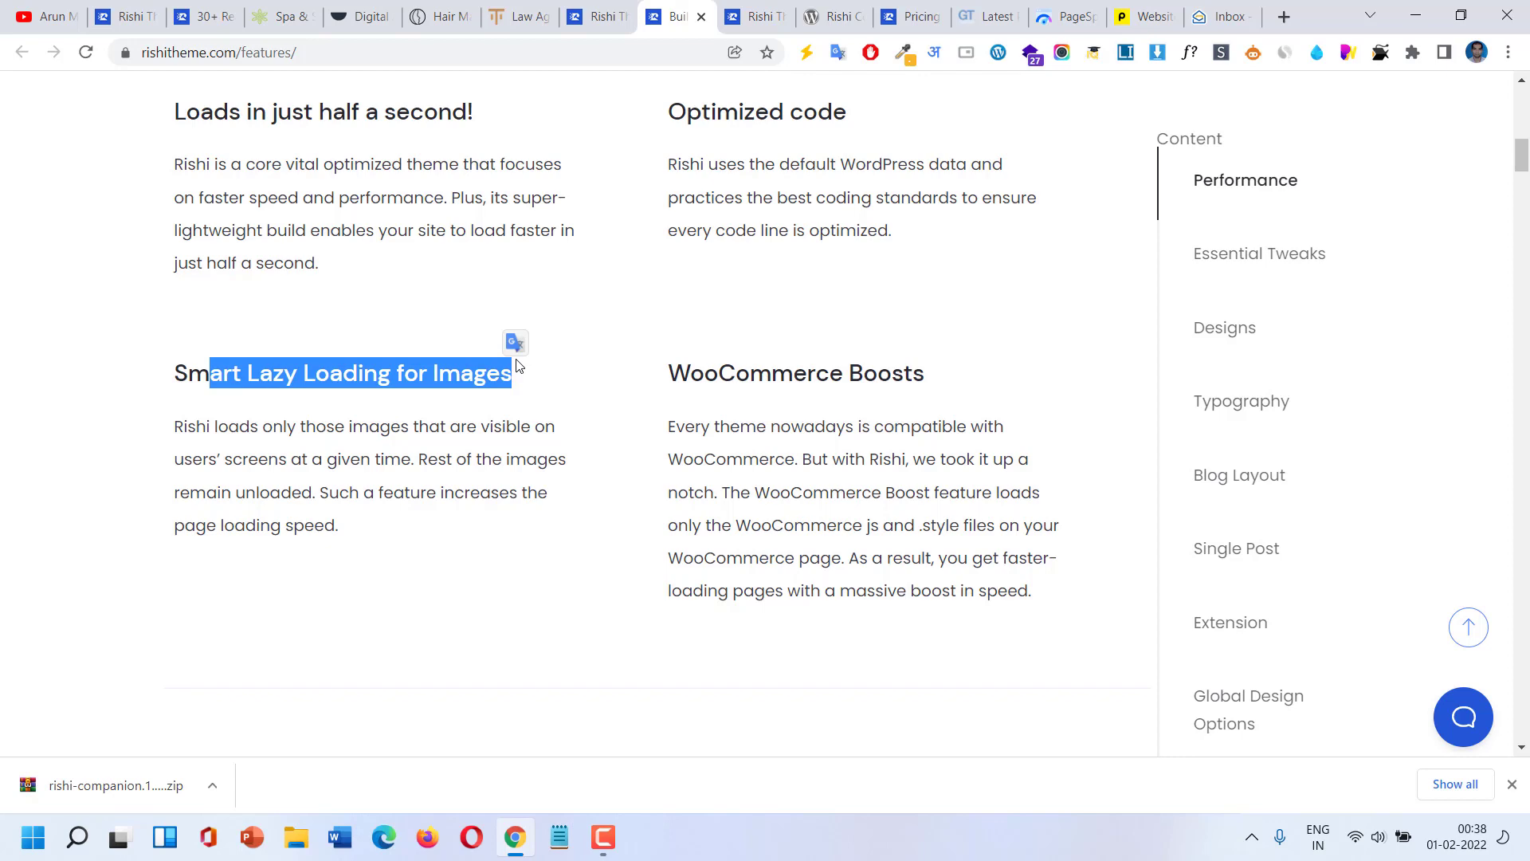
Jump through the Designs, Typography, Blog Layout, Single Post and Extensions sections.
{"action": "scroll", "coordinate": [645, 301], "scroll_direction": "down", "scroll_amount": 5}
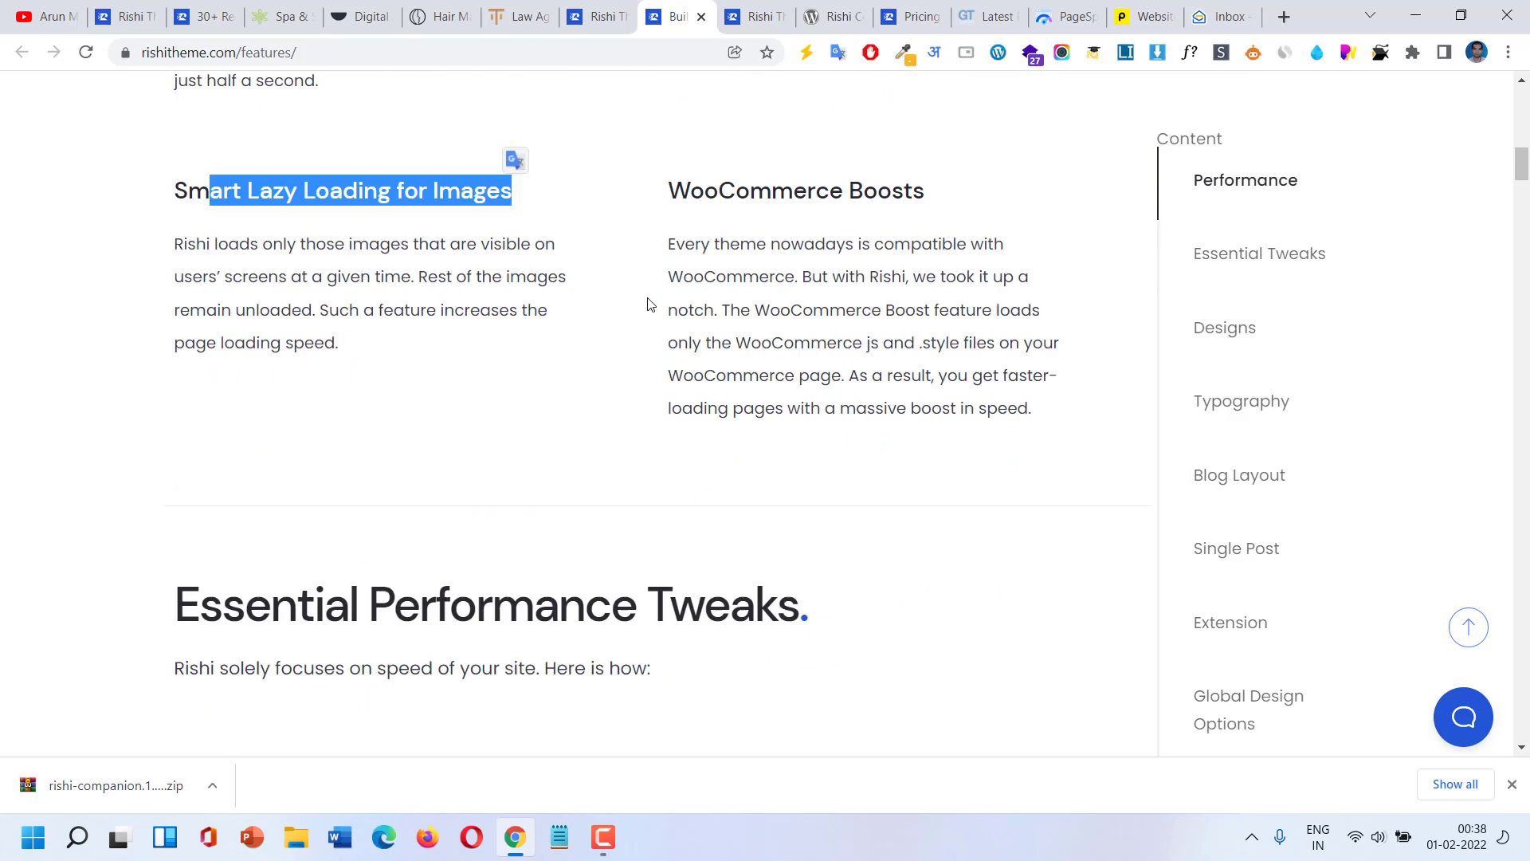
{"action": "scroll", "coordinate": [646, 300], "scroll_direction": "down", "scroll_amount": 4}
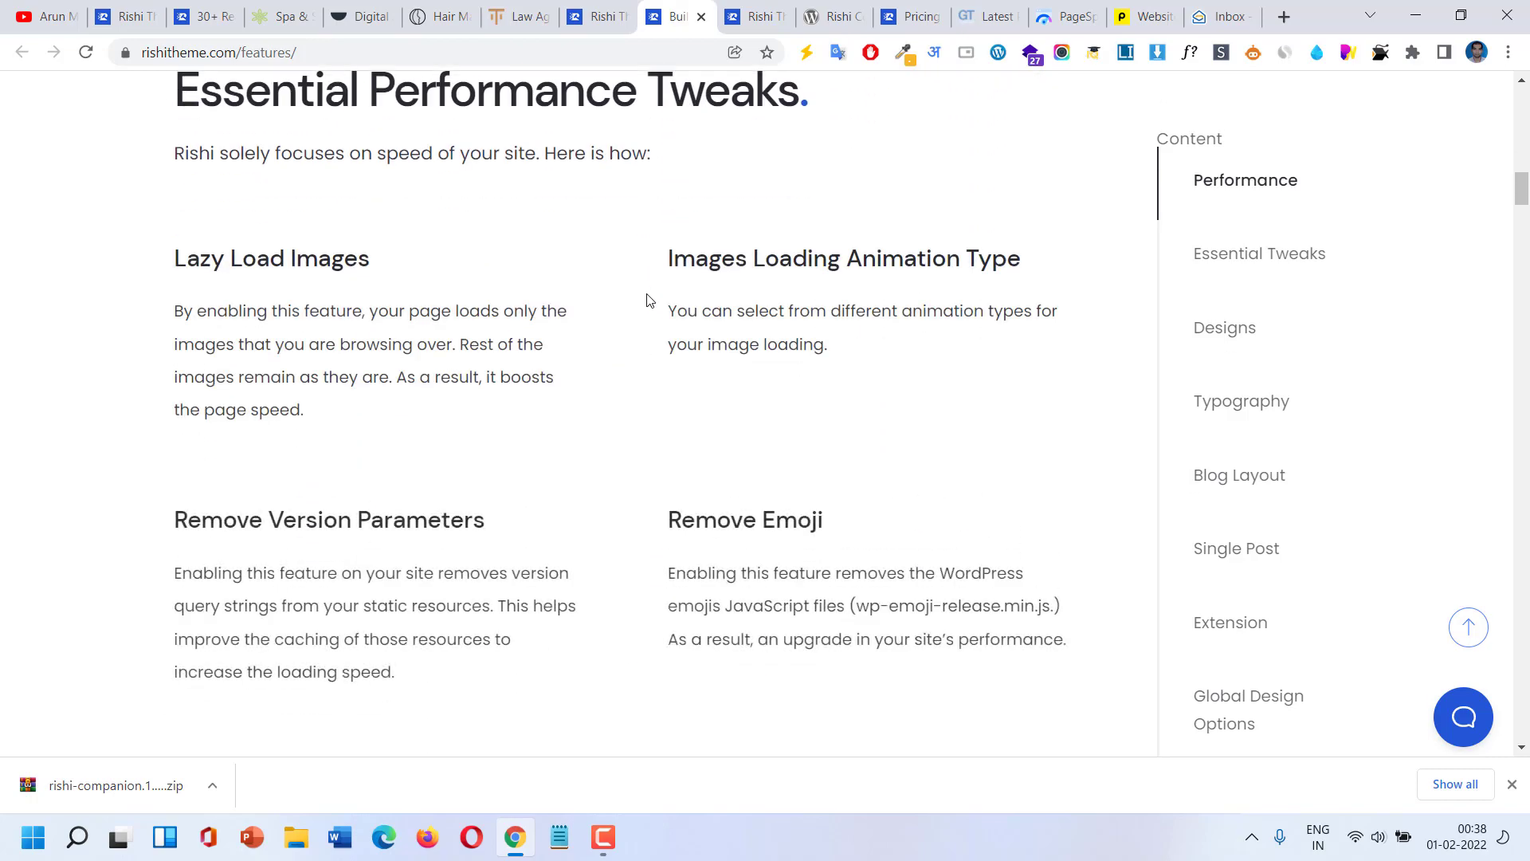
{"action": "scroll", "coordinate": [646, 300], "scroll_direction": "down", "scroll_amount": 5}
{"action": "scroll", "coordinate": [646, 300], "scroll_direction": "down", "scroll_amount": 12}
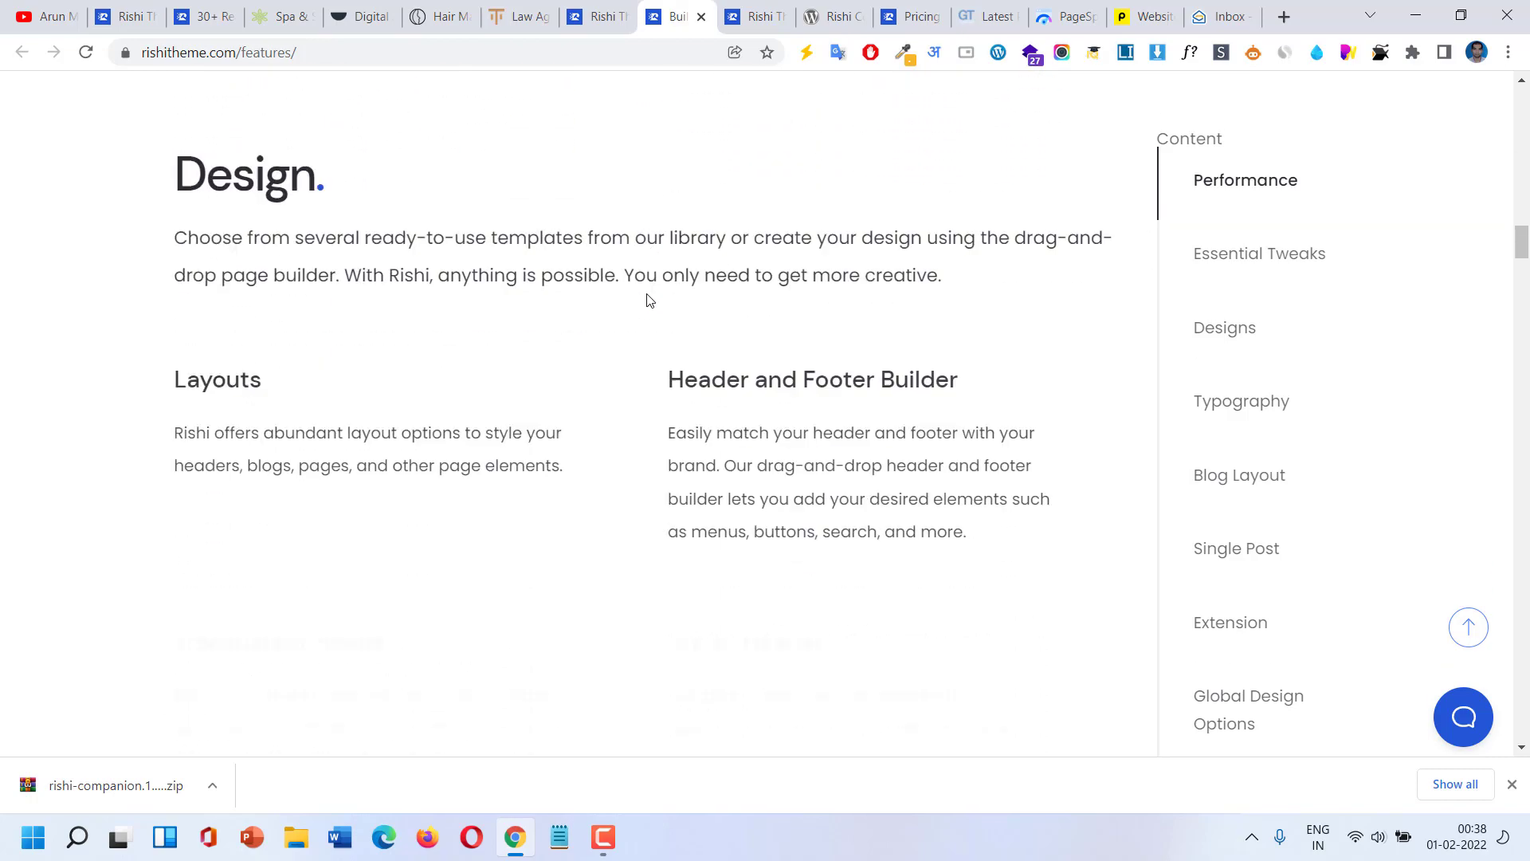
{"action": "scroll", "coordinate": [646, 301], "scroll_direction": "down", "scroll_amount": 5}
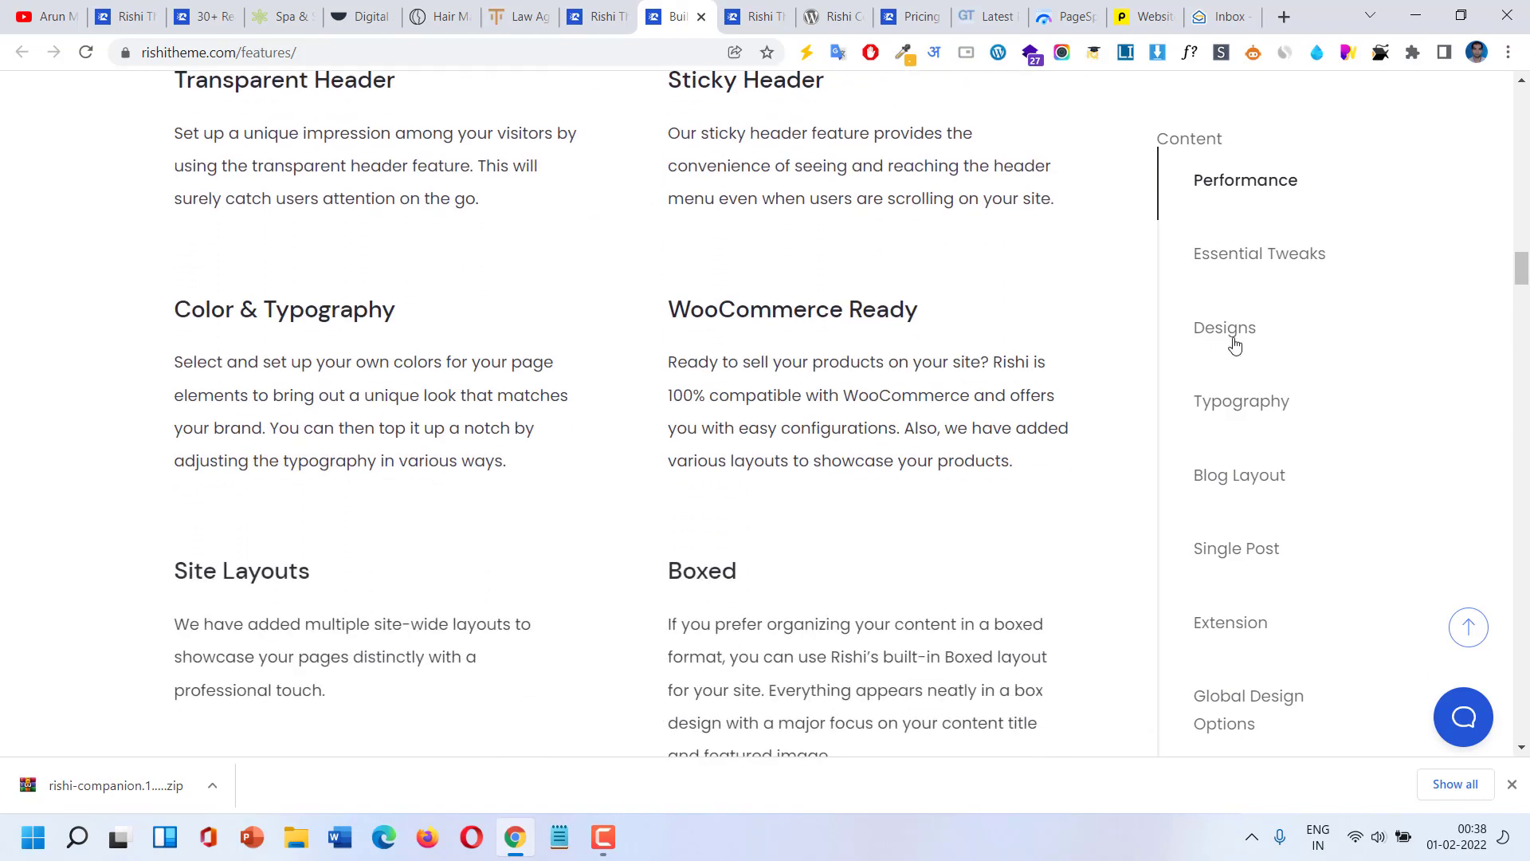
{"action": "left_click", "coordinate": [1299, 254]}
{"action": "left_click", "coordinate": [1237, 402]}
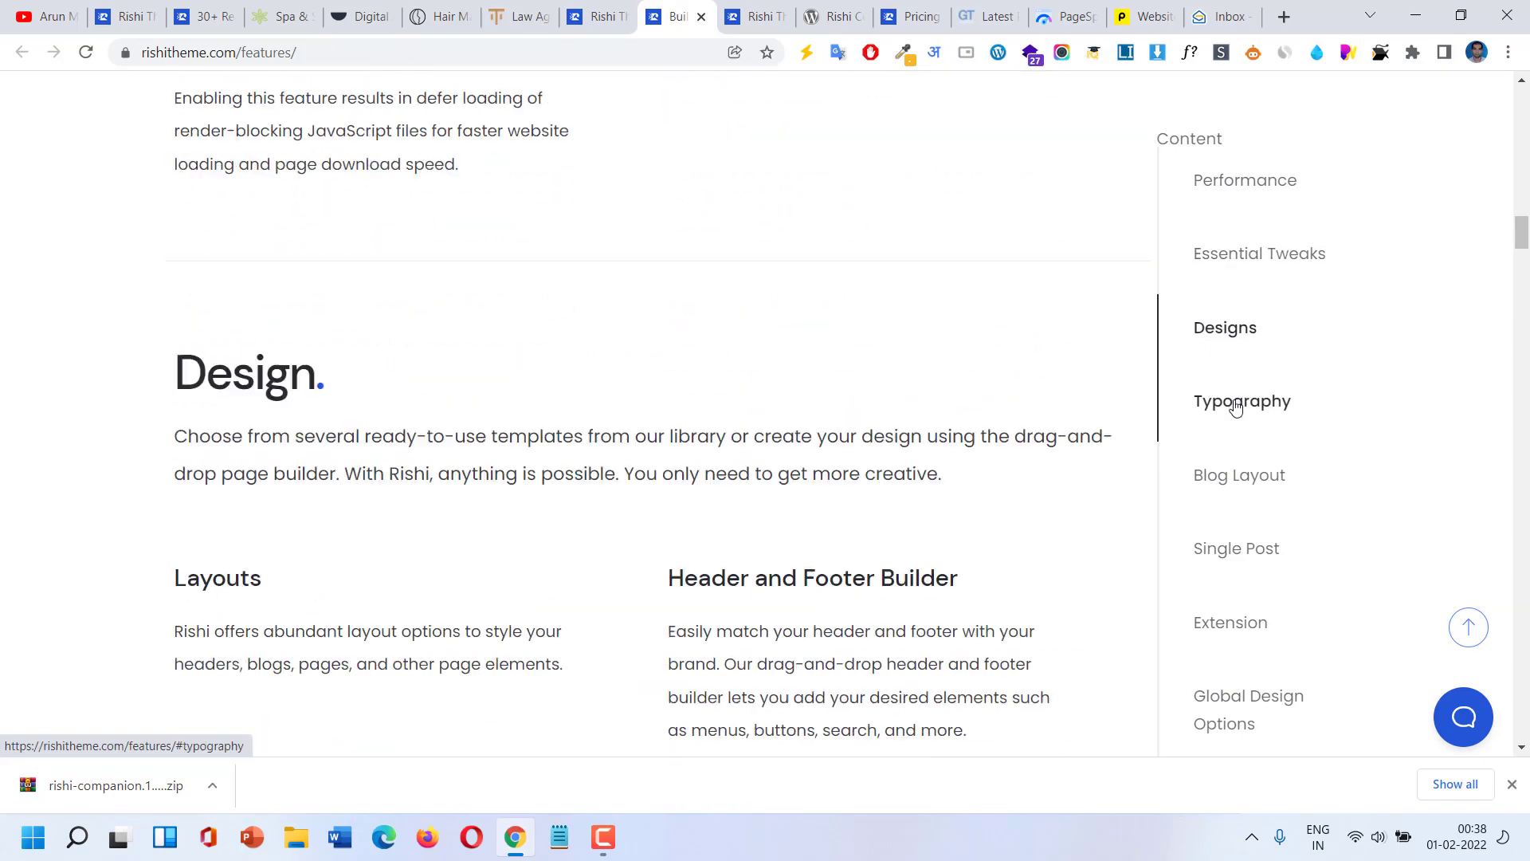
{"action": "left_click", "coordinate": [1243, 476]}
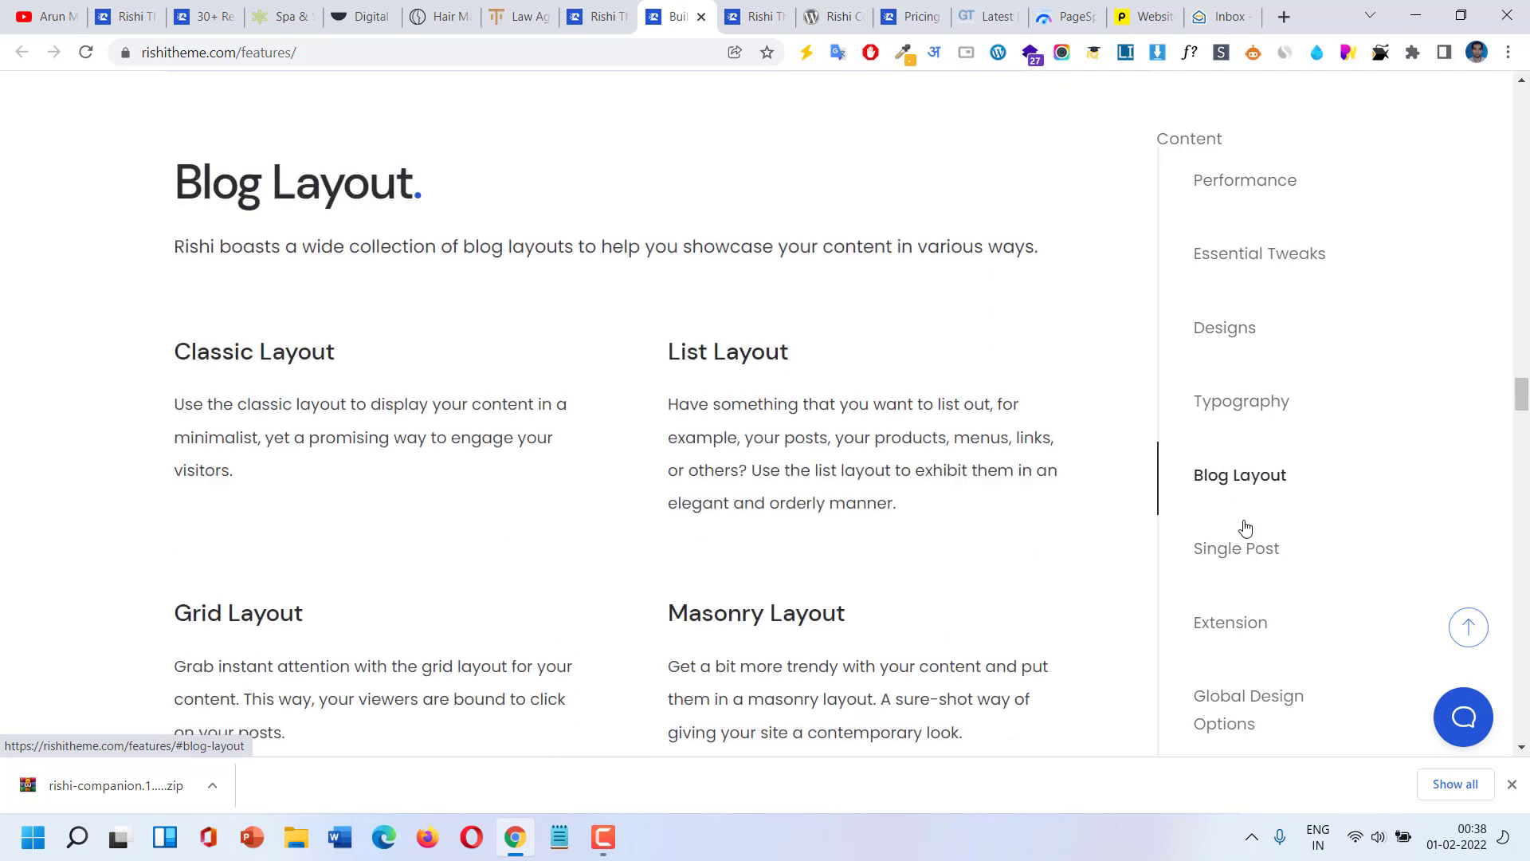
{"action": "left_click", "coordinate": [1245, 550]}
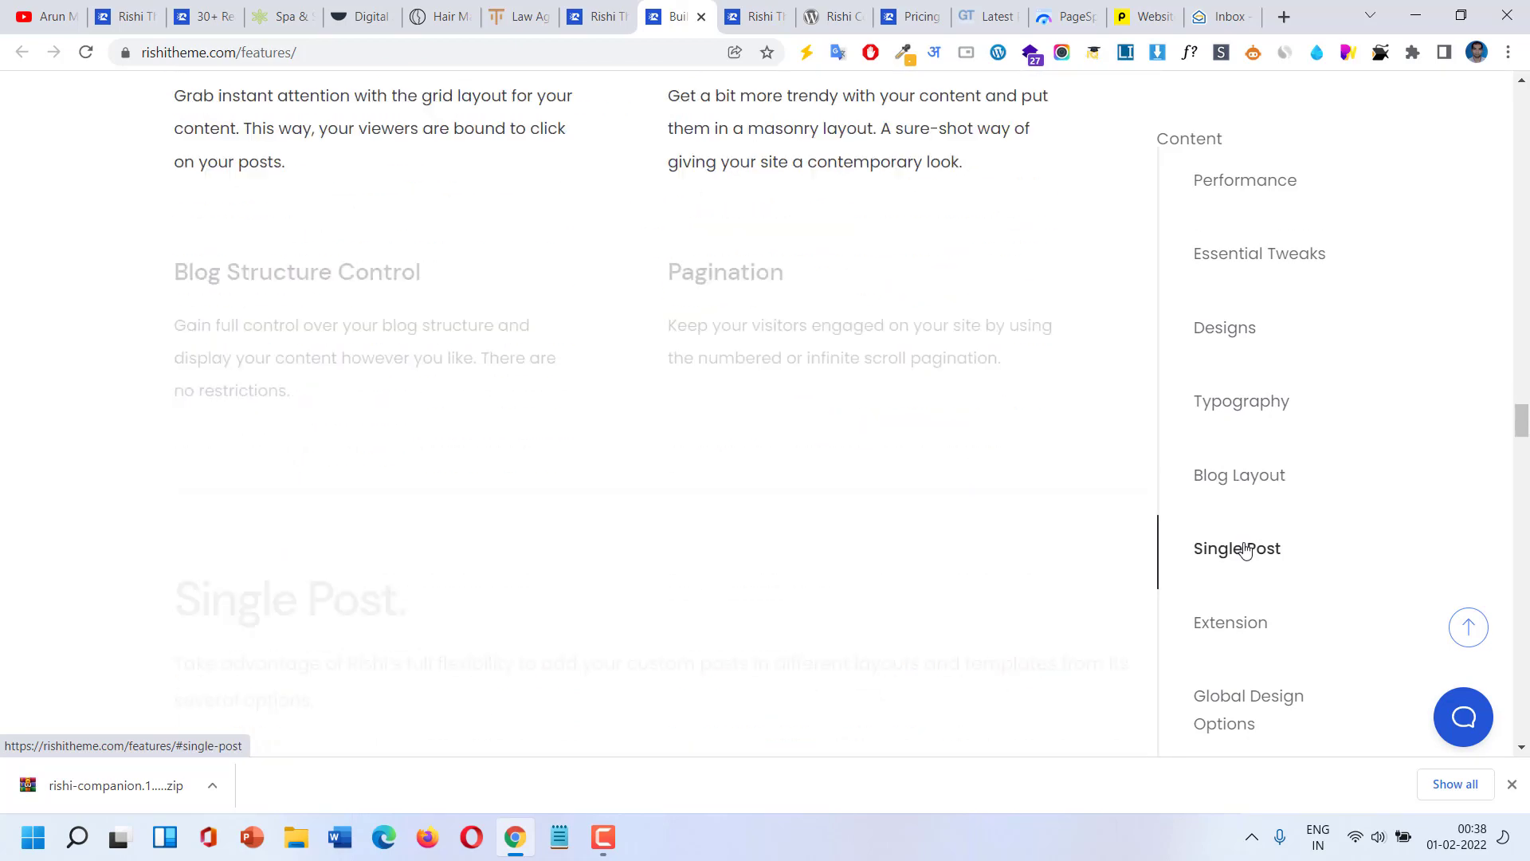
{"action": "left_click", "coordinate": [1231, 623]}
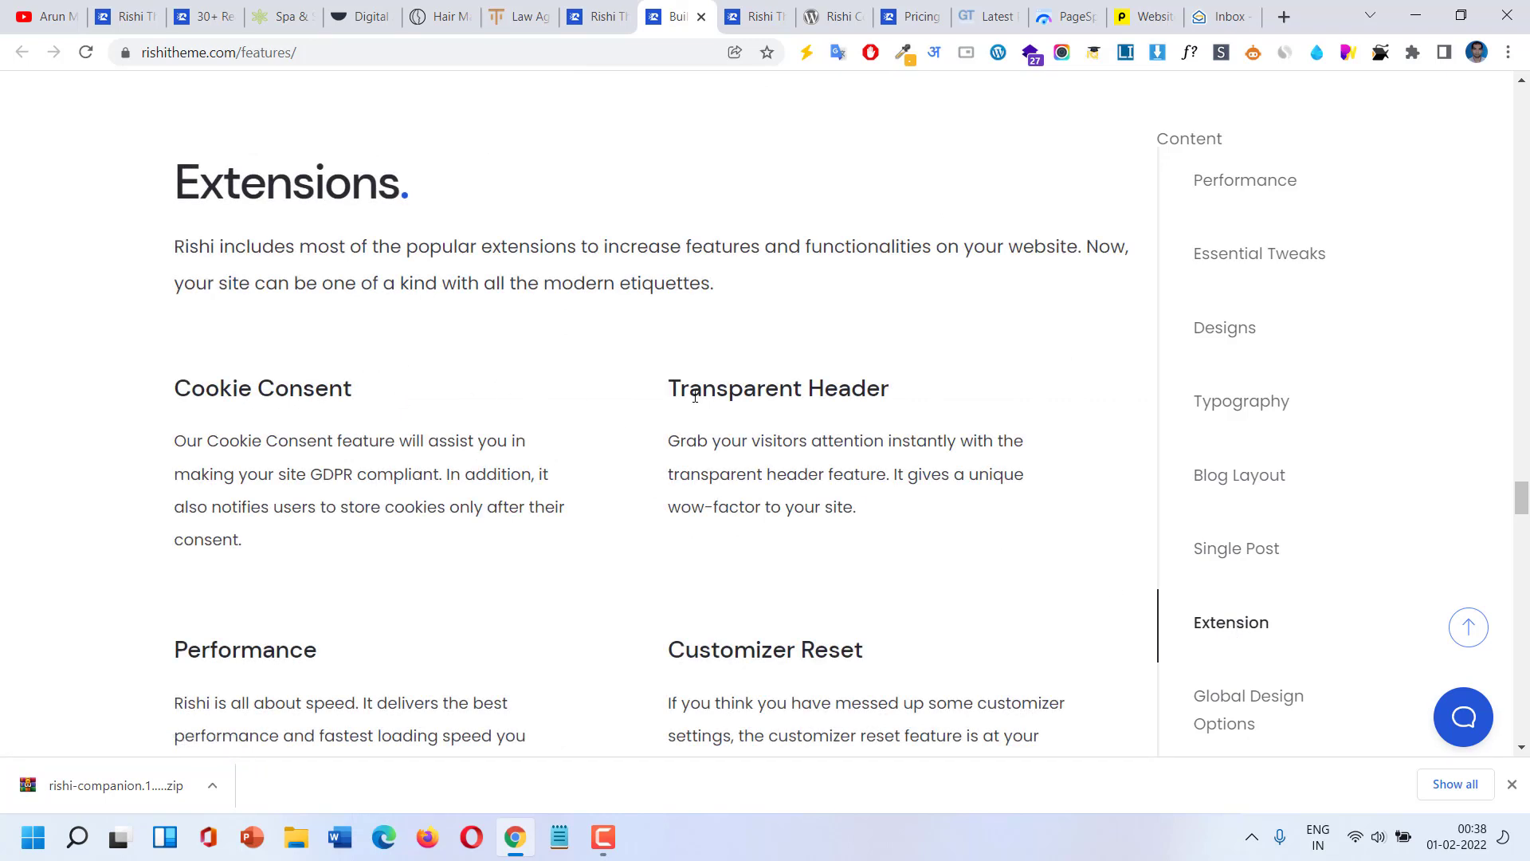
Highlight the Cookie Consent heading, review Global Design Options through WooCommerce, then open the roadmap page.
{"action": "scroll", "coordinate": [695, 396], "scroll_direction": "down", "scroll_amount": 2}
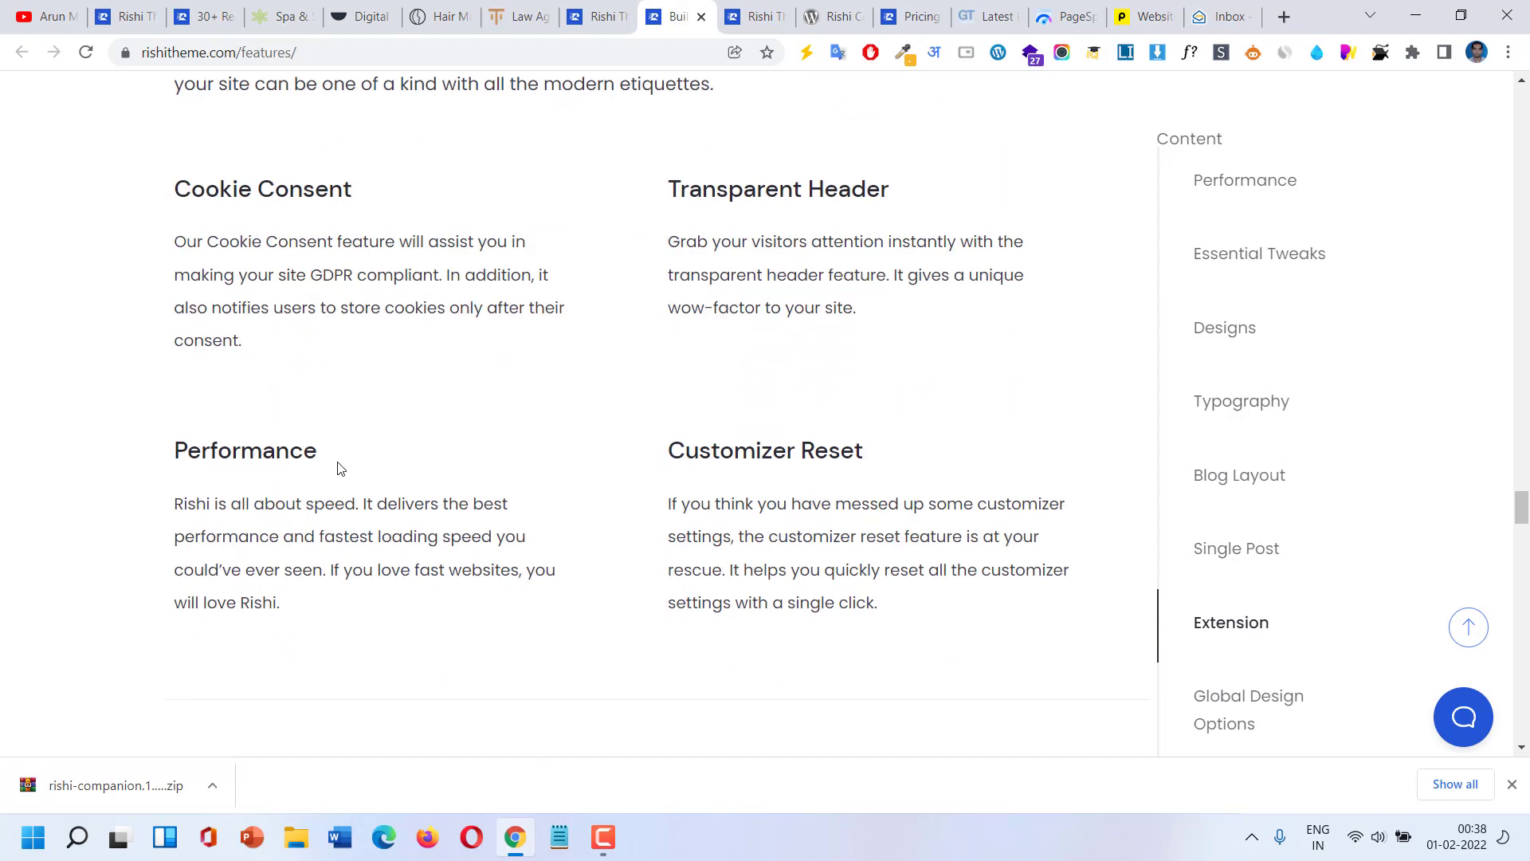
{"action": "left_click_drag", "start_coordinate": [175, 188], "coordinate": [350, 178]}
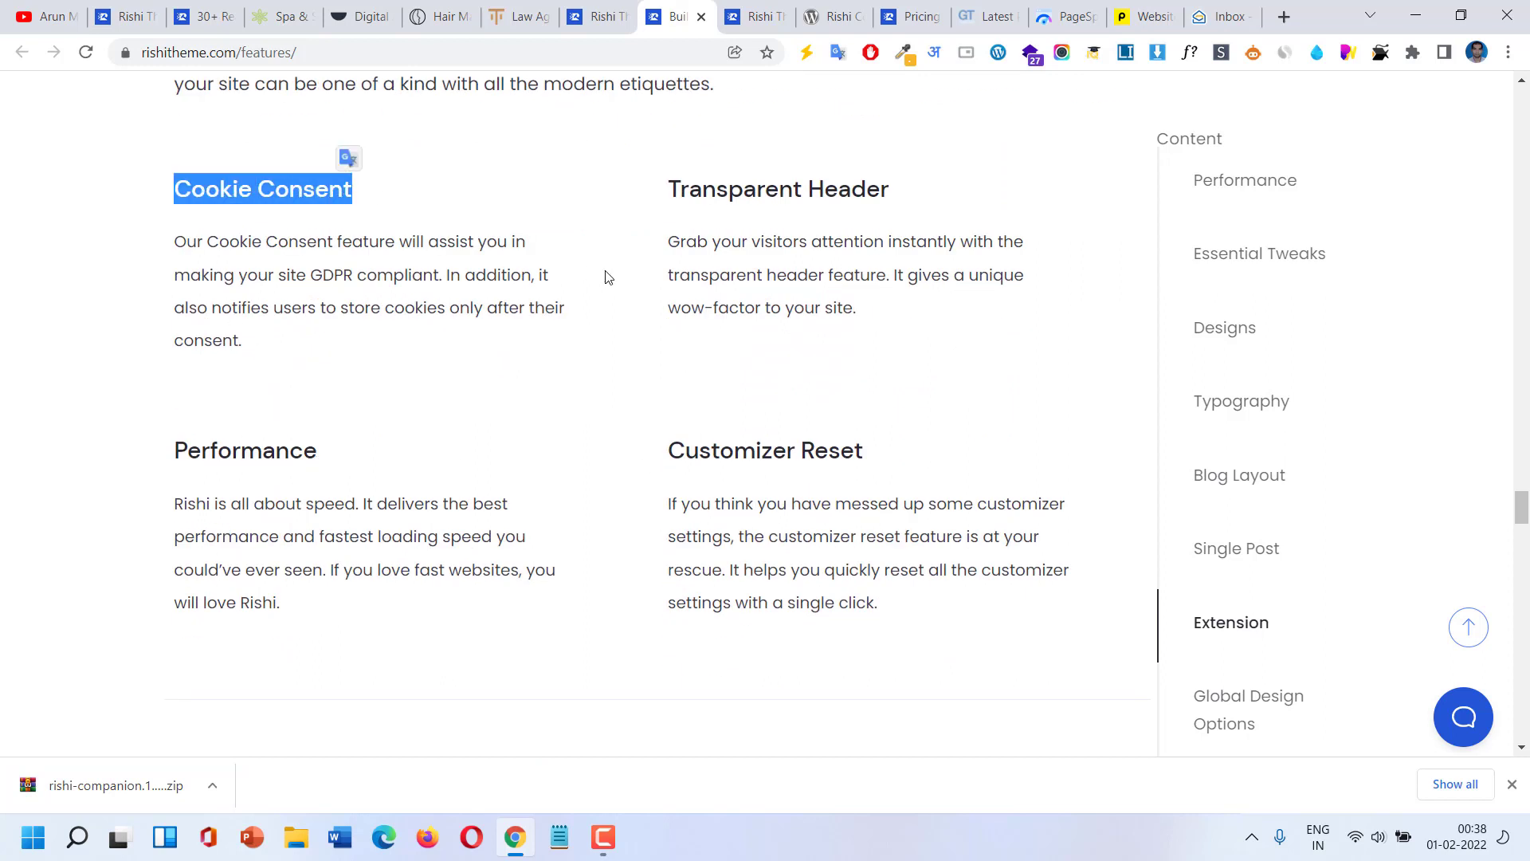
{"action": "scroll", "coordinate": [1164, 638], "scroll_direction": "down", "scroll_amount": 2}
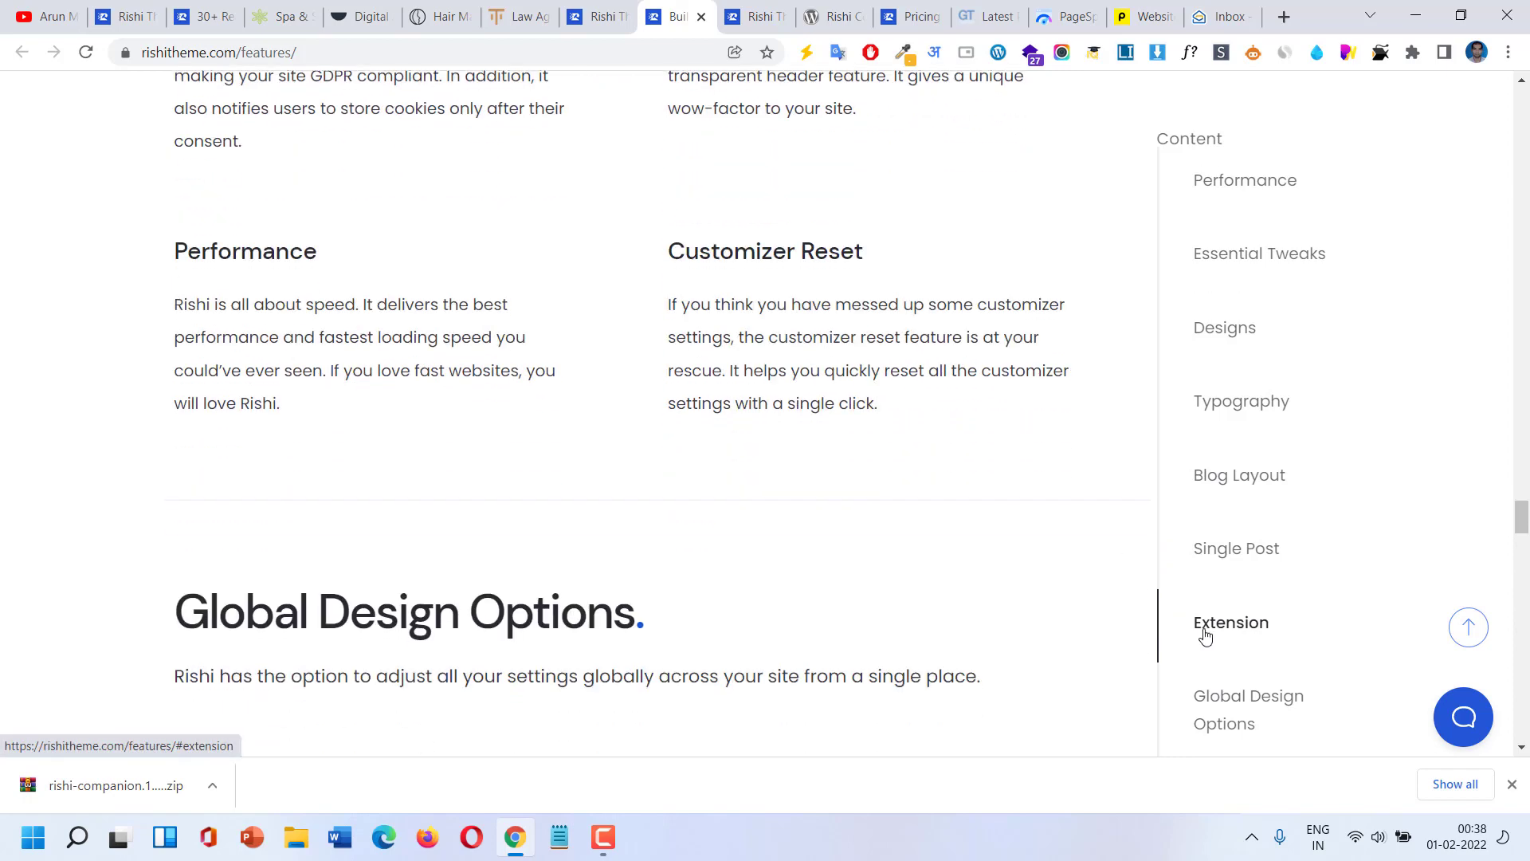
{"action": "left_click", "coordinate": [1257, 712]}
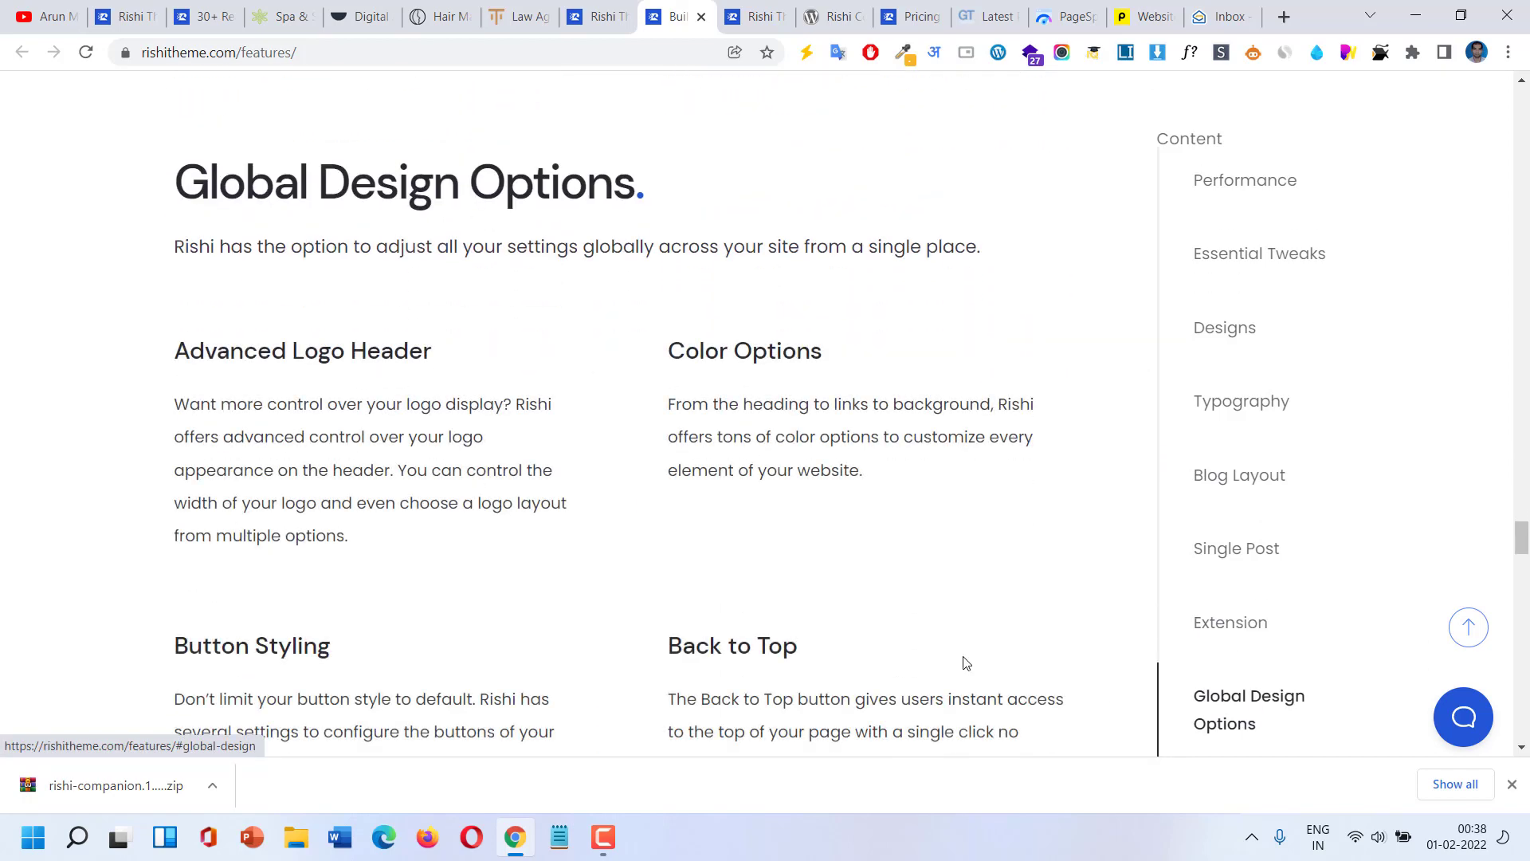
{"action": "scroll", "coordinate": [644, 467], "scroll_direction": "down", "scroll_amount": 4}
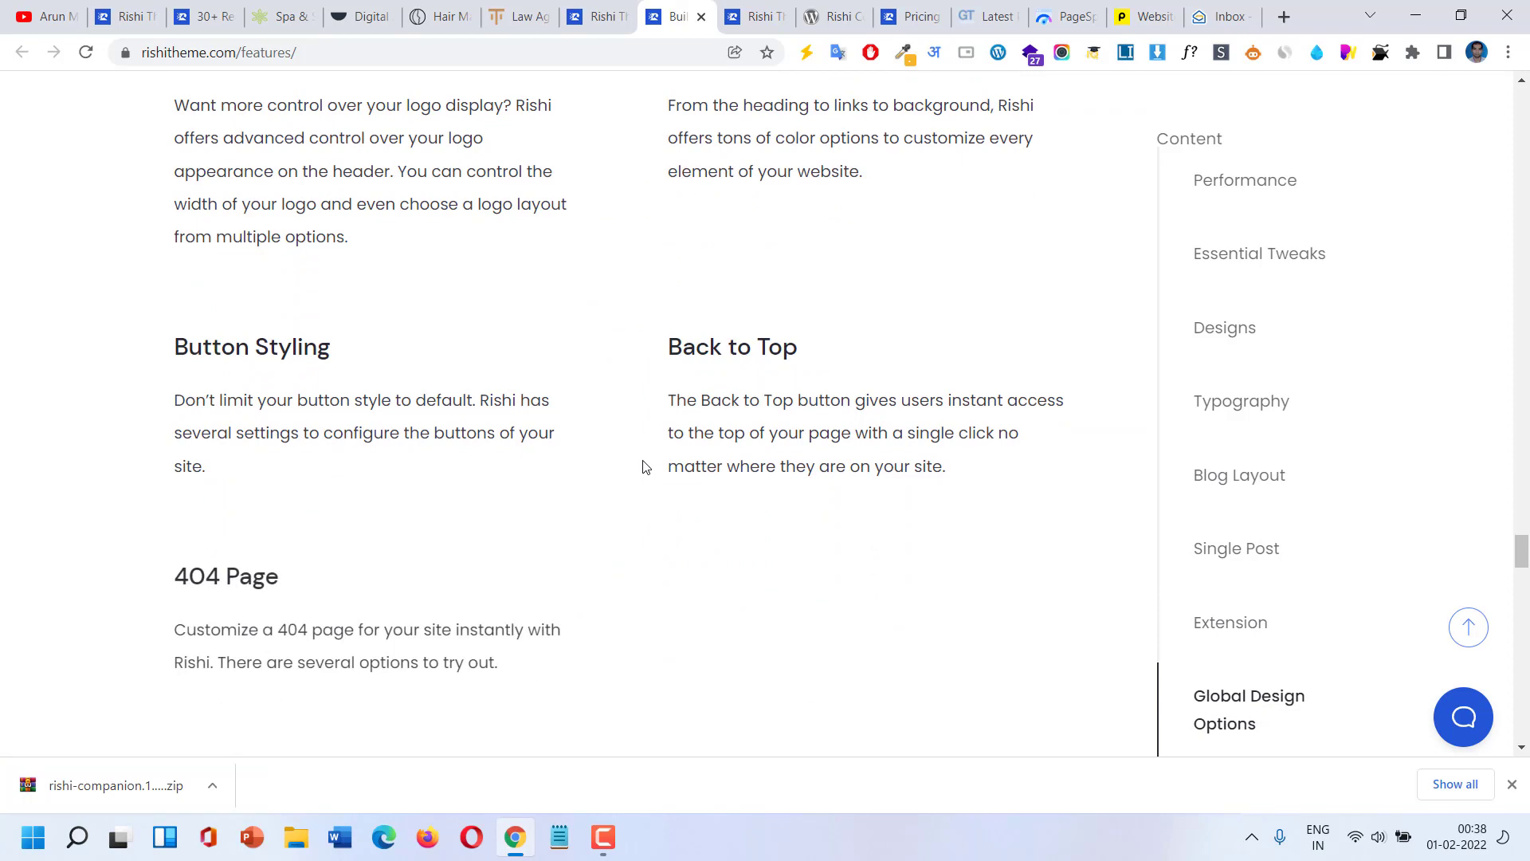
{"action": "scroll", "coordinate": [645, 467], "scroll_direction": "down", "scroll_amount": 7}
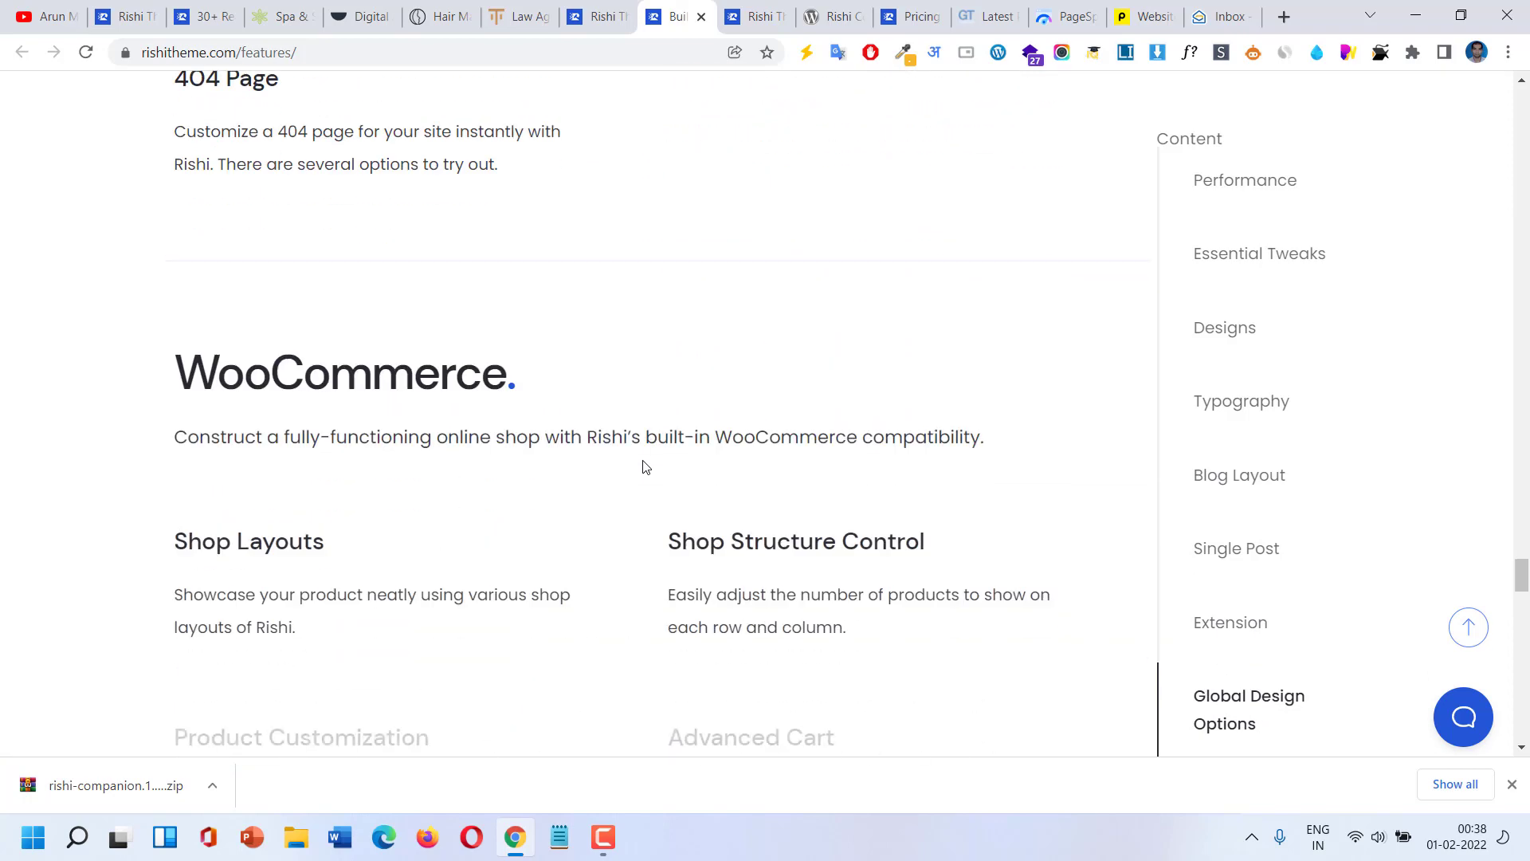
{"action": "scroll", "coordinate": [645, 467], "scroll_direction": "down", "scroll_amount": 3}
{"action": "scroll", "coordinate": [642, 464], "scroll_direction": "down", "scroll_amount": 5}
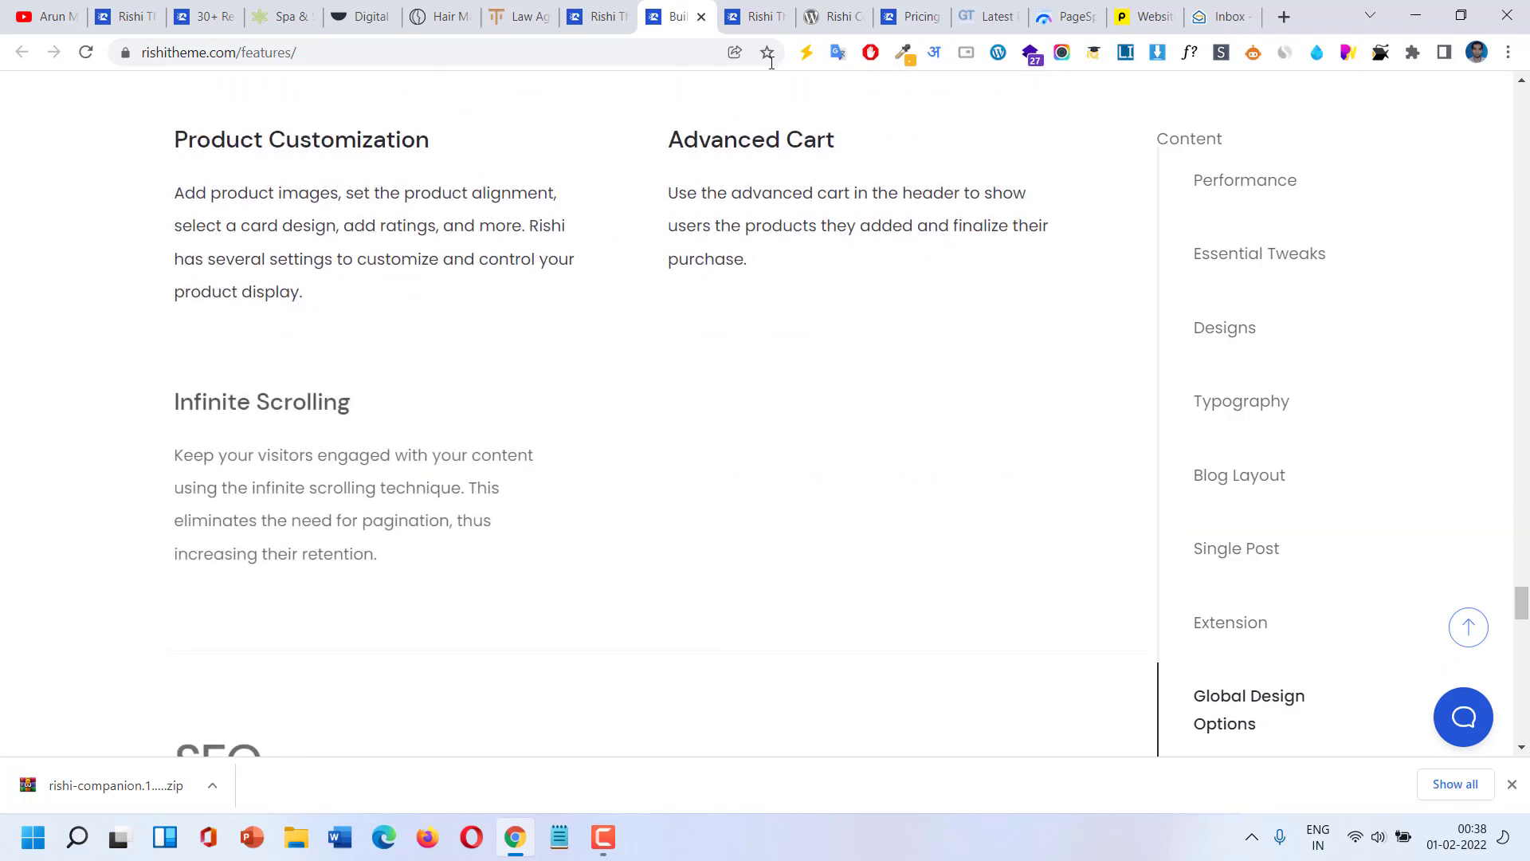
{"action": "left_click", "coordinate": [755, 10]}
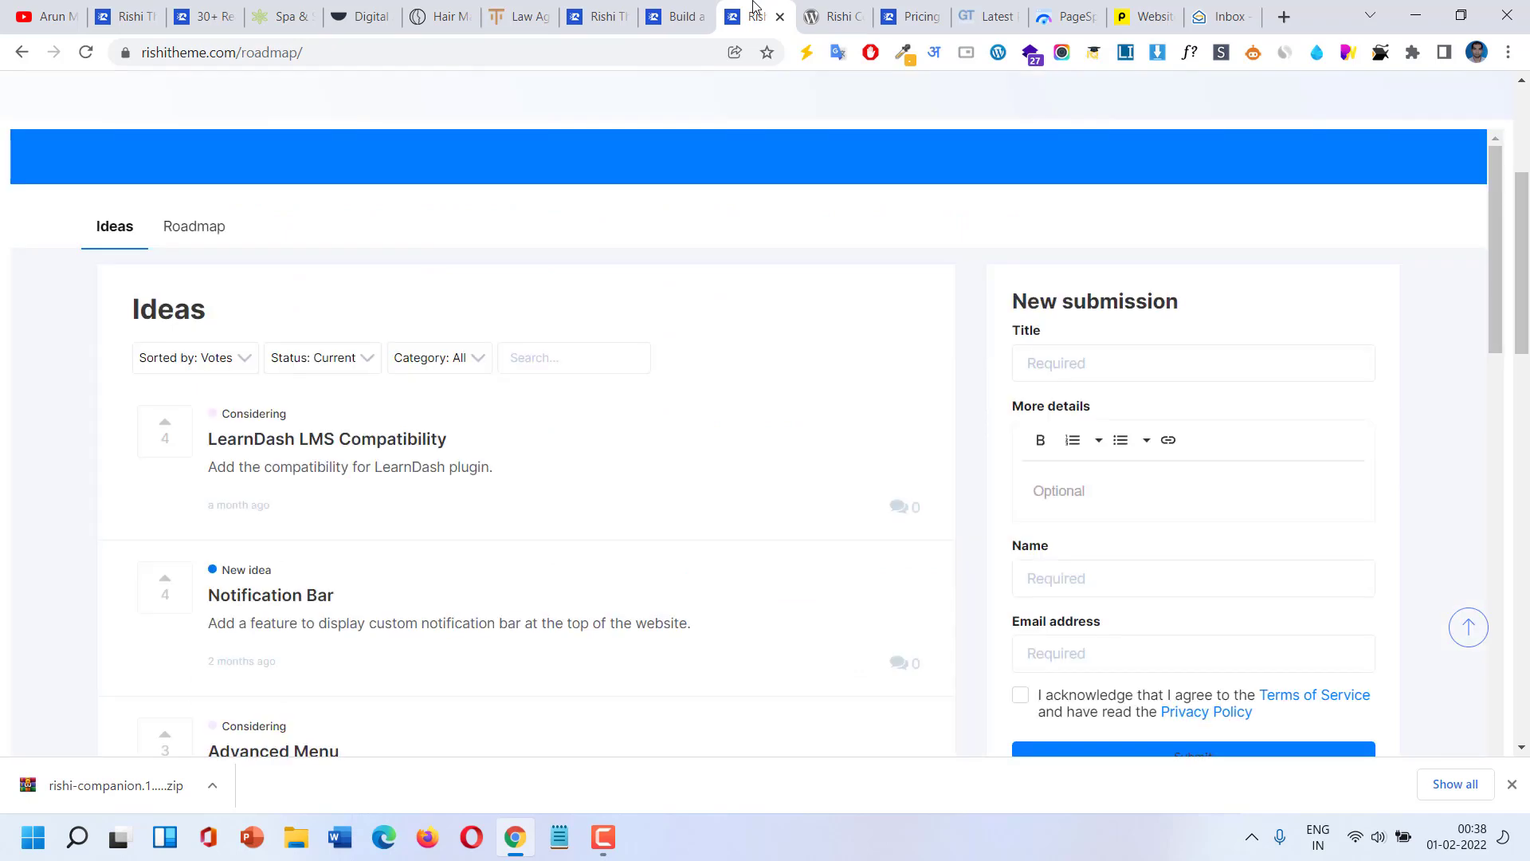
Switch the roadmap page to its Roadmap view, then close that browser tab.
{"action": "left_click", "coordinate": [195, 227]}
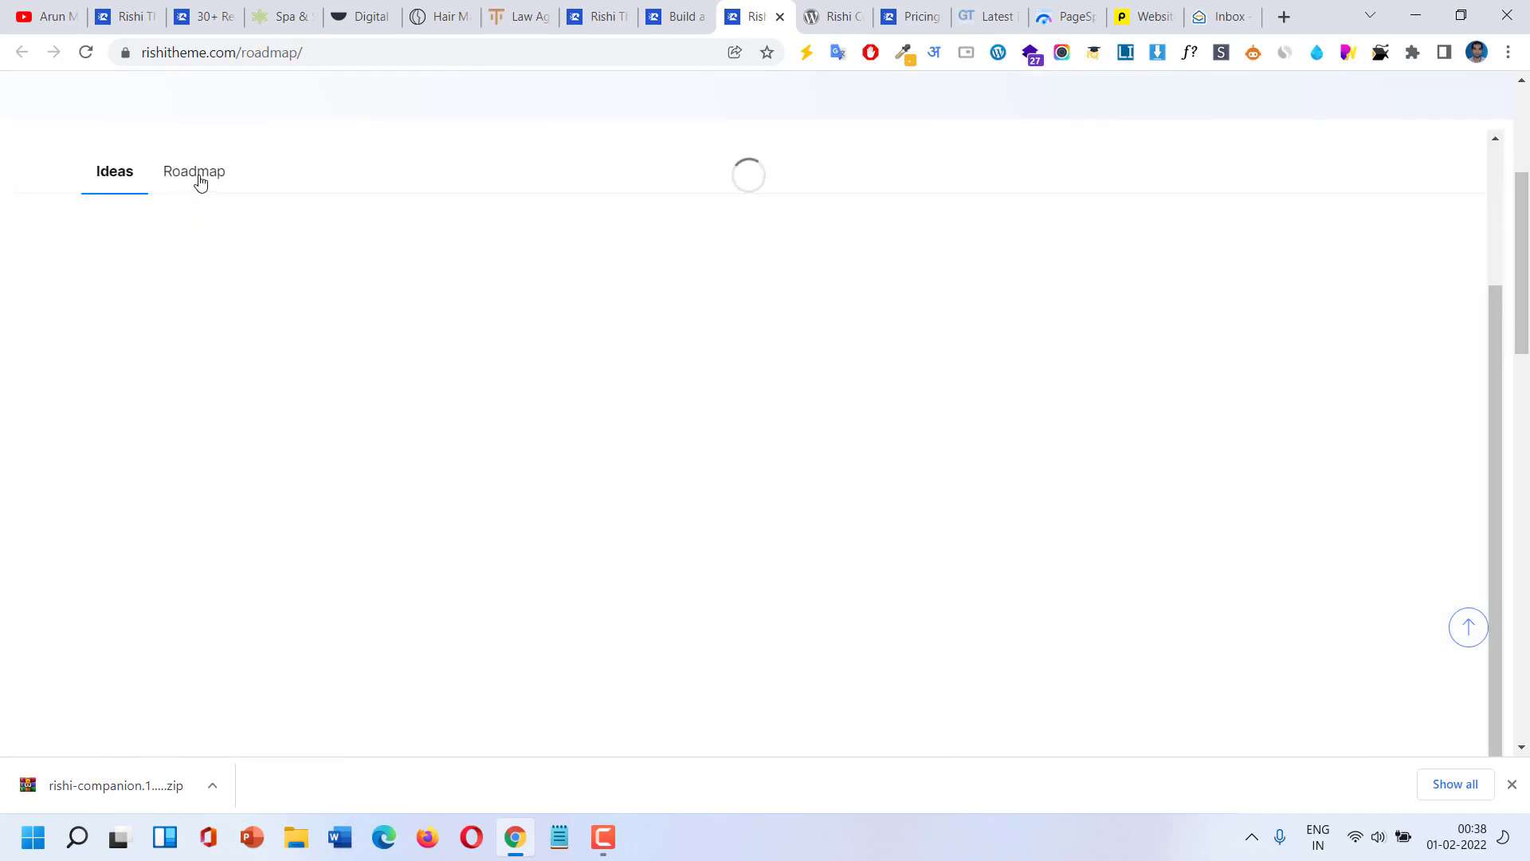
{"action": "left_click", "coordinate": [779, 17]}
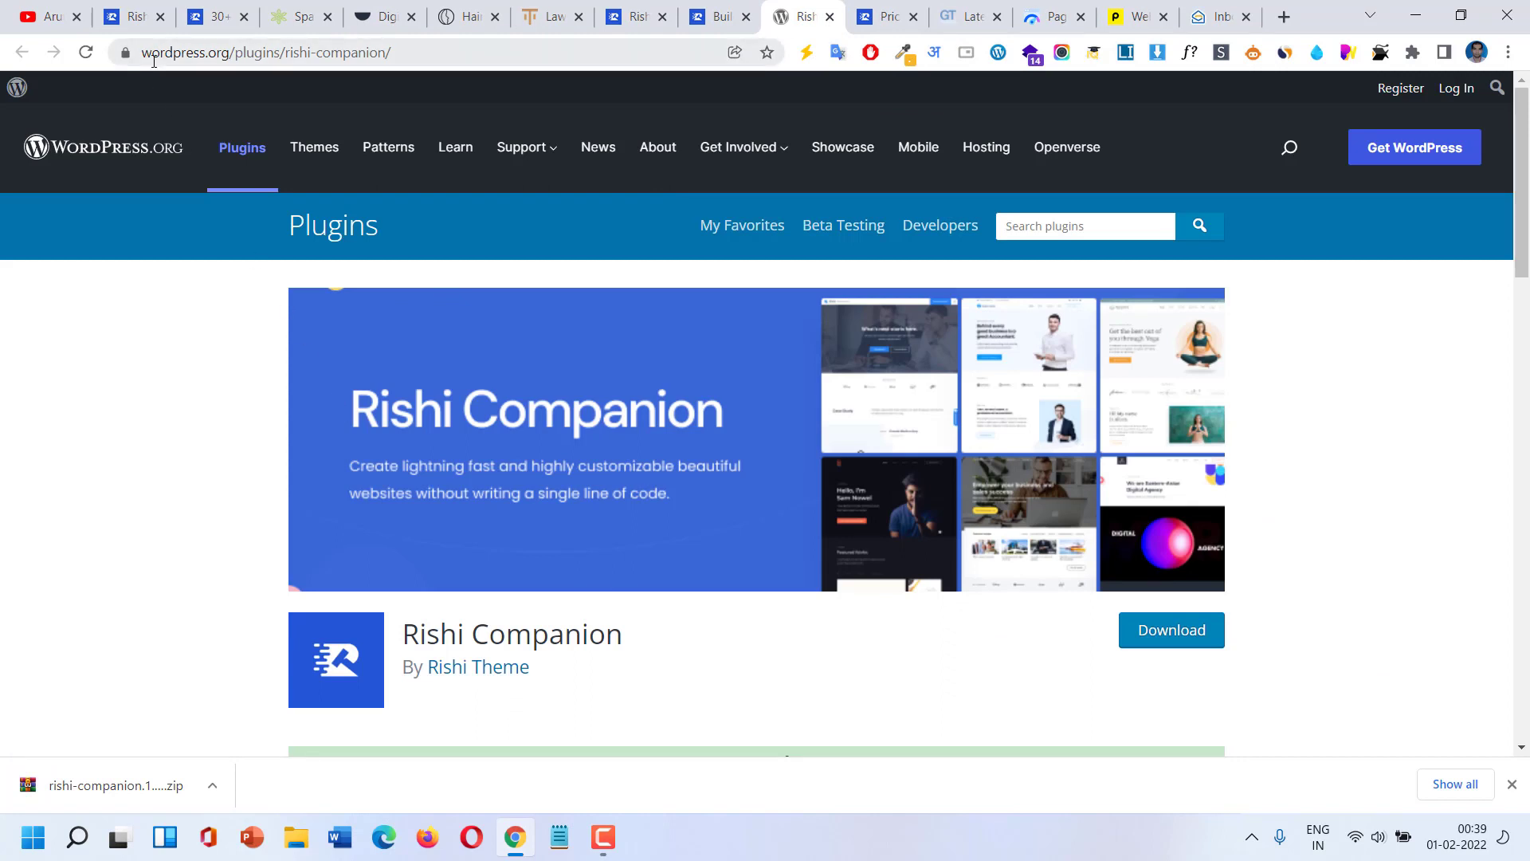
{"action": "left_click", "coordinate": [133, 16]}
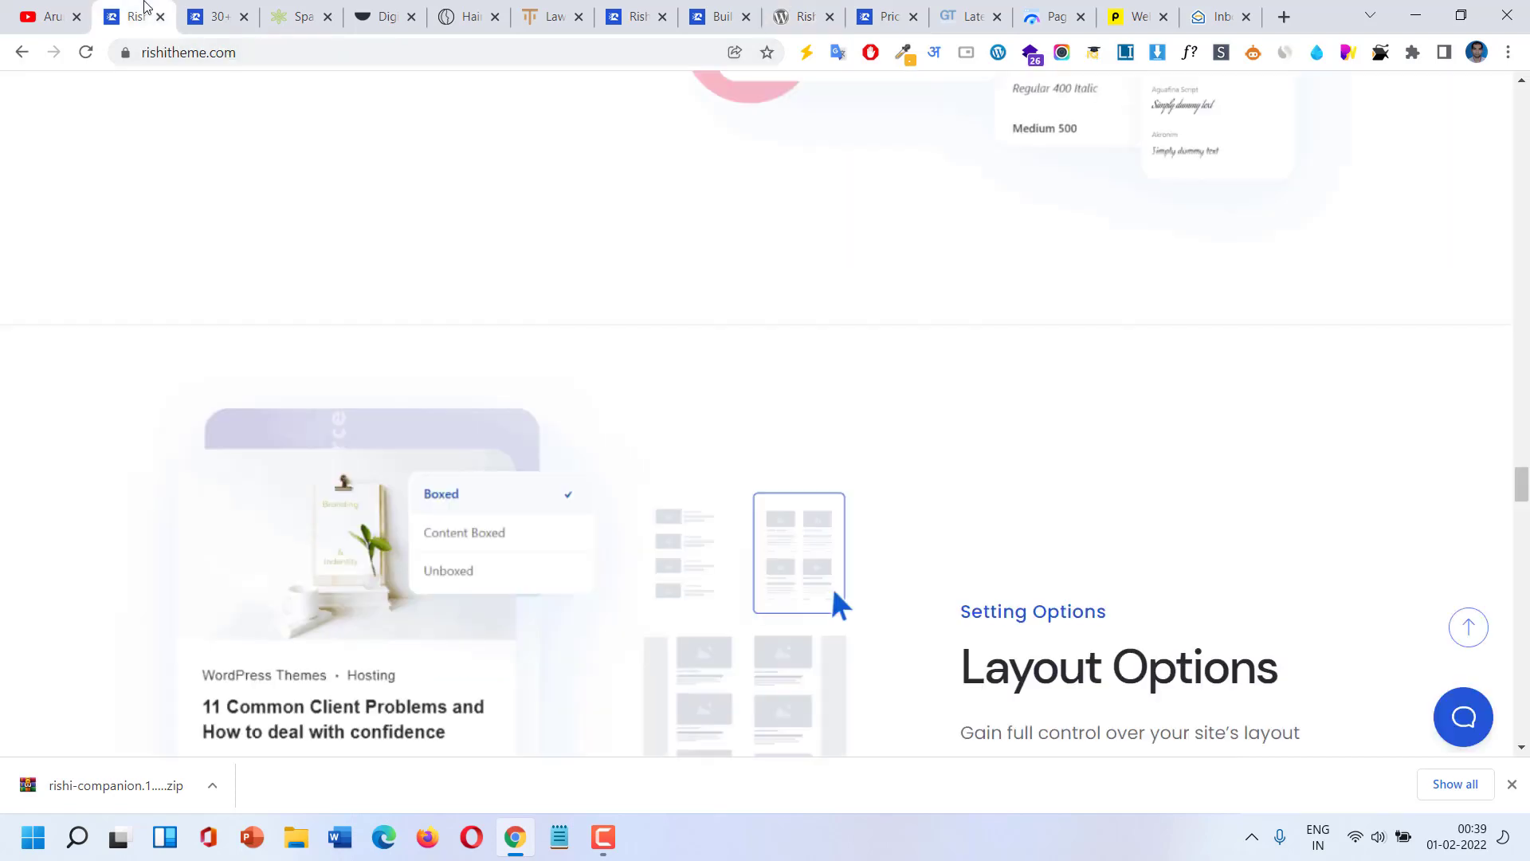
{"action": "left_click_drag", "start_coordinate": [1521, 496], "coordinate": [1496, 727]}
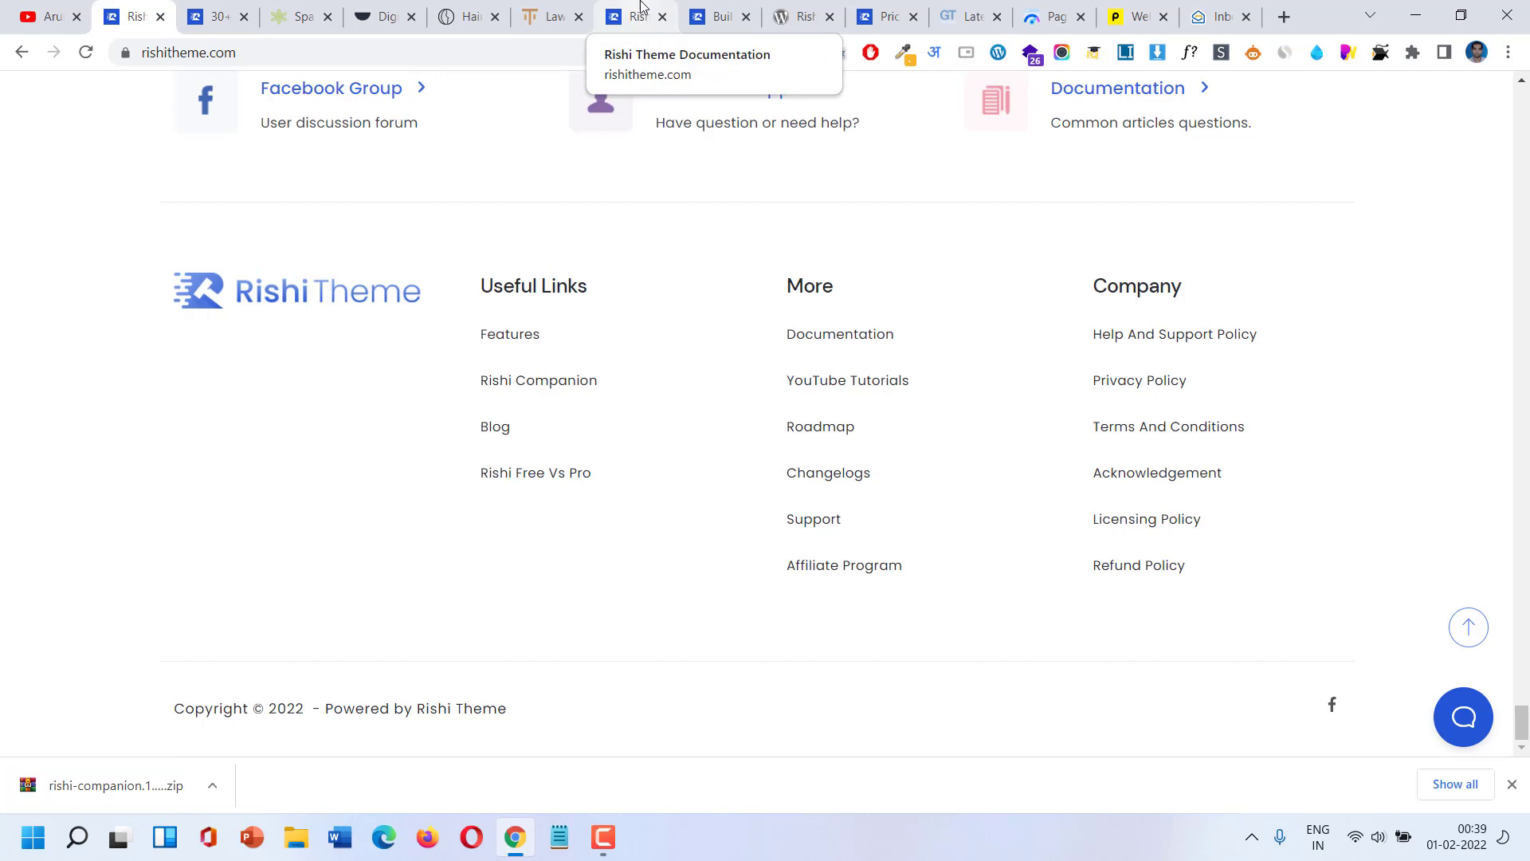
{"action": "left_click", "coordinate": [794, 9]}
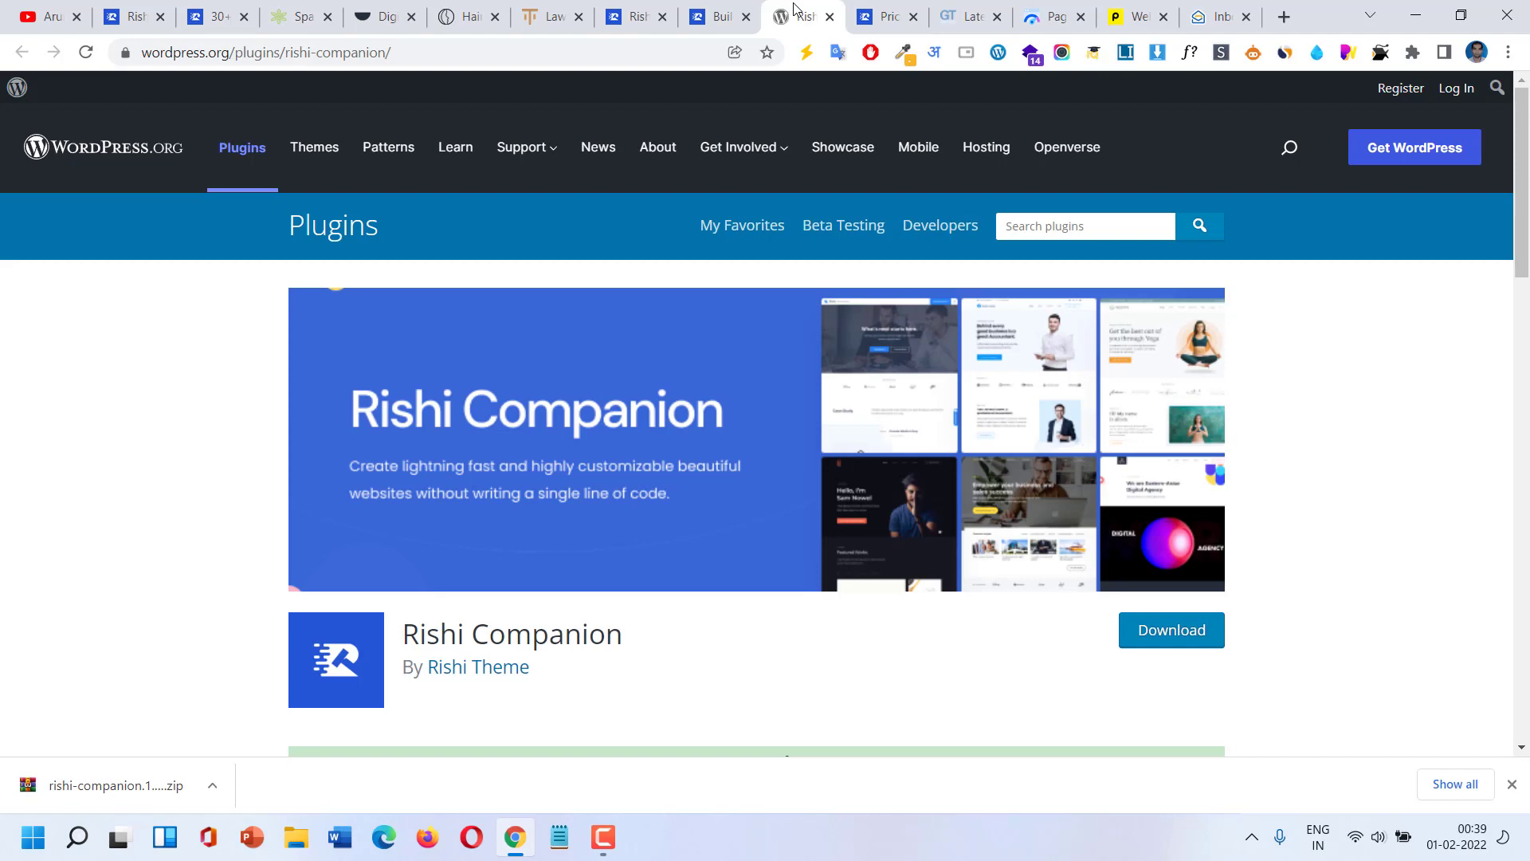
{"action": "left_click", "coordinate": [881, 8]}
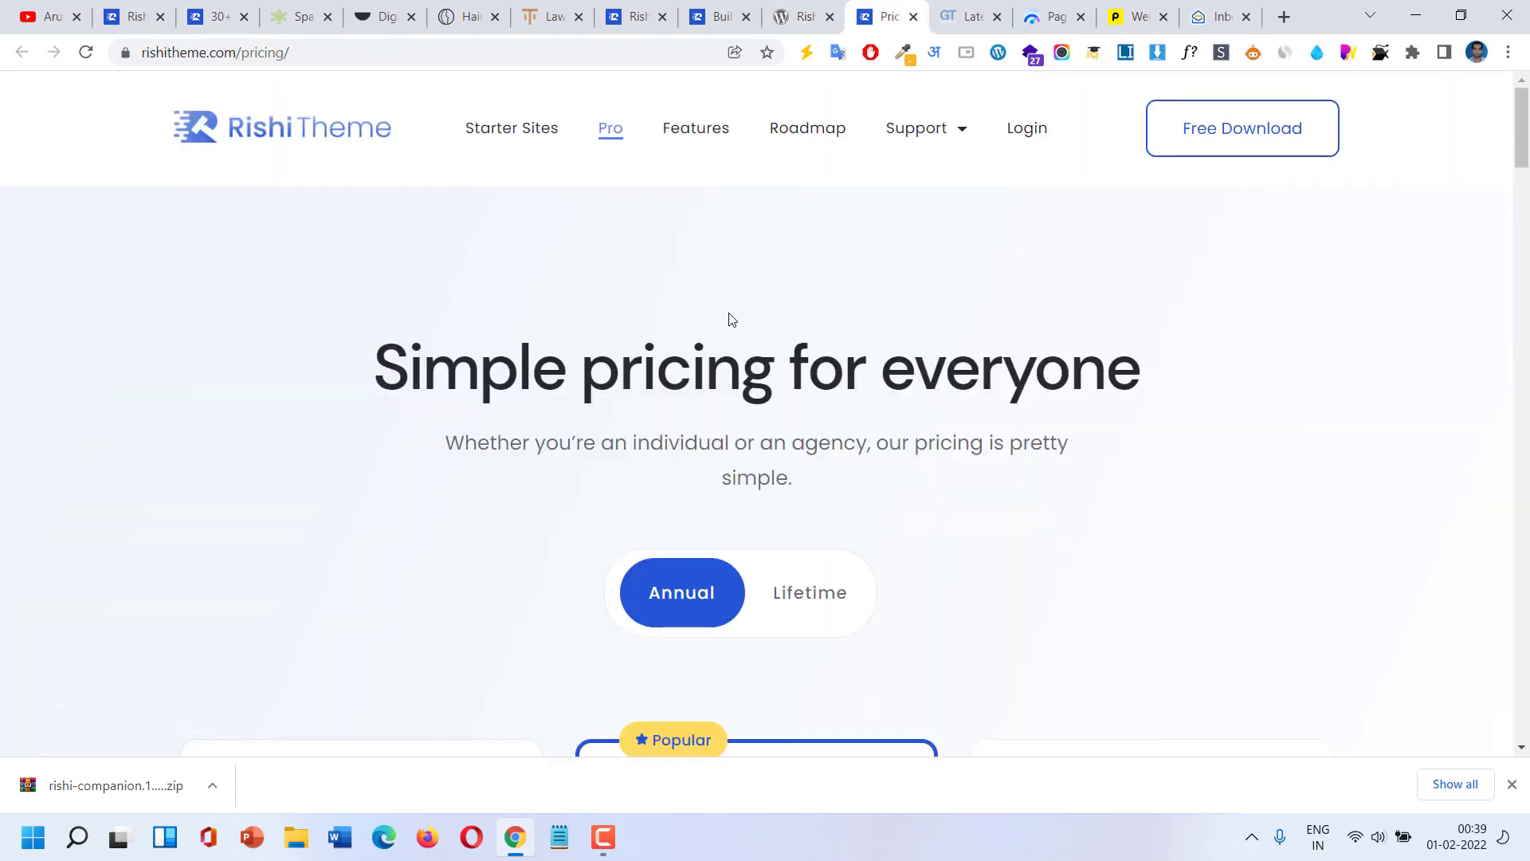
Scroll through the Rishi Free and Pro pricing plans.
{"action": "scroll", "coordinate": [732, 319], "scroll_direction": "down", "scroll_amount": 3}
{"action": "scroll", "coordinate": [728, 314], "scroll_direction": "down", "scroll_amount": 5}
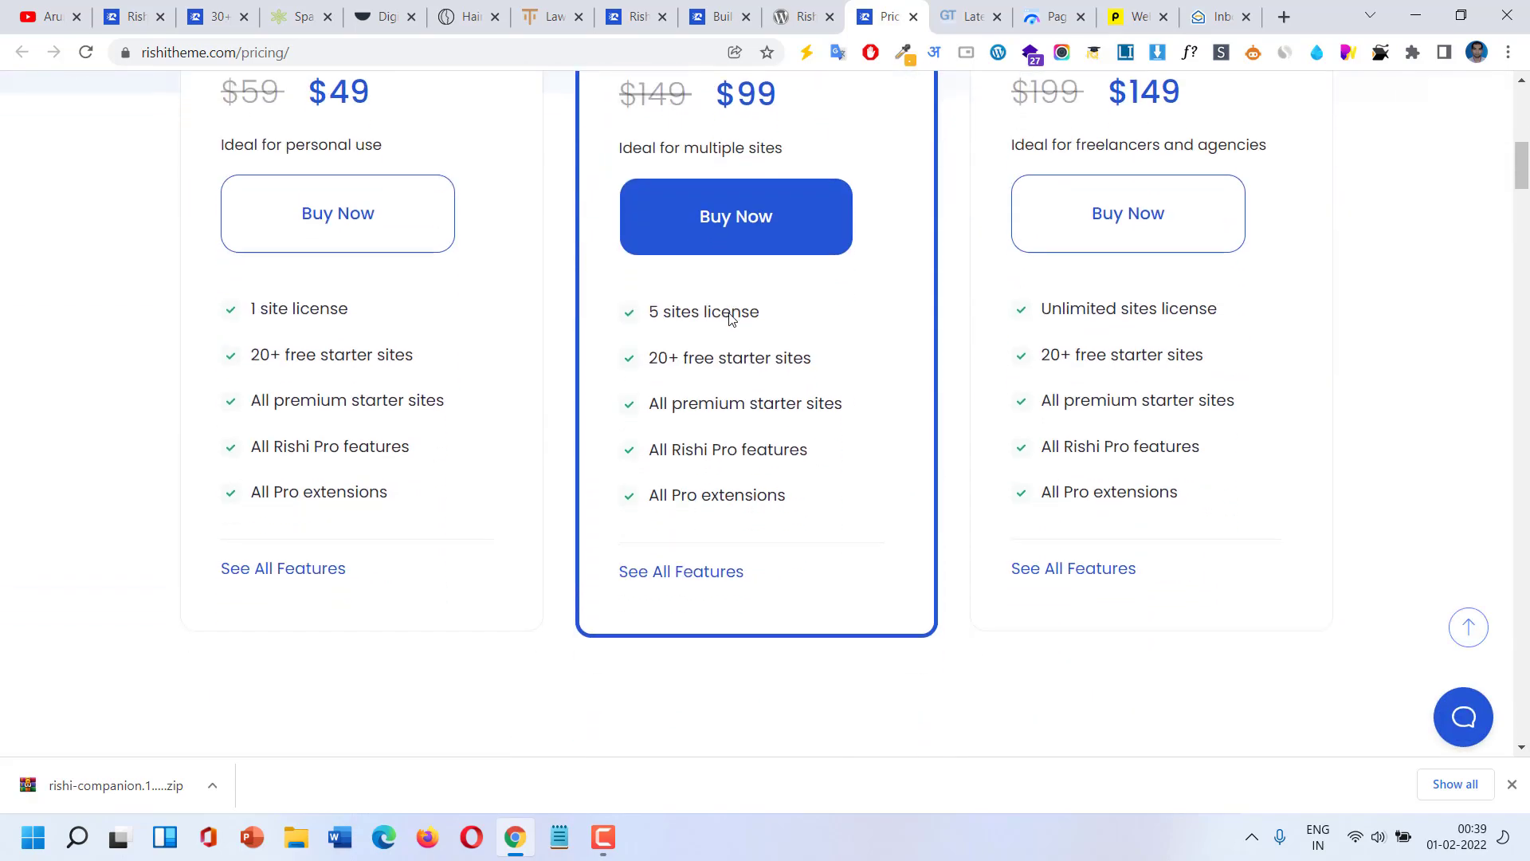
{"action": "scroll", "coordinate": [729, 314], "scroll_direction": "down", "scroll_amount": 15}
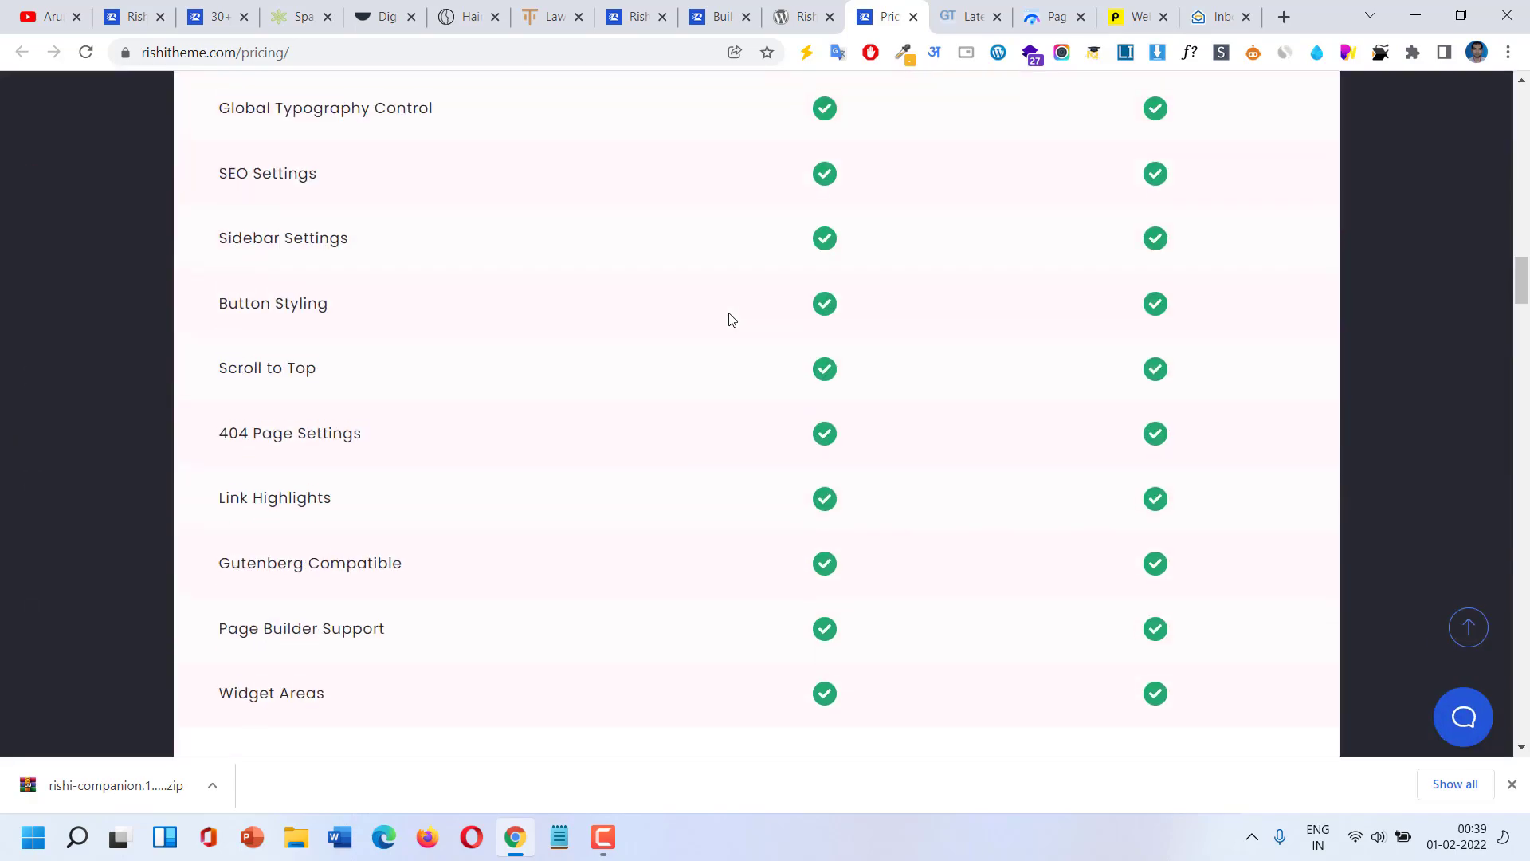
{"action": "scroll", "coordinate": [732, 319], "scroll_direction": "up", "scroll_amount": 1}
{"action": "scroll", "coordinate": [732, 319], "scroll_direction": "up", "scroll_amount": 1}
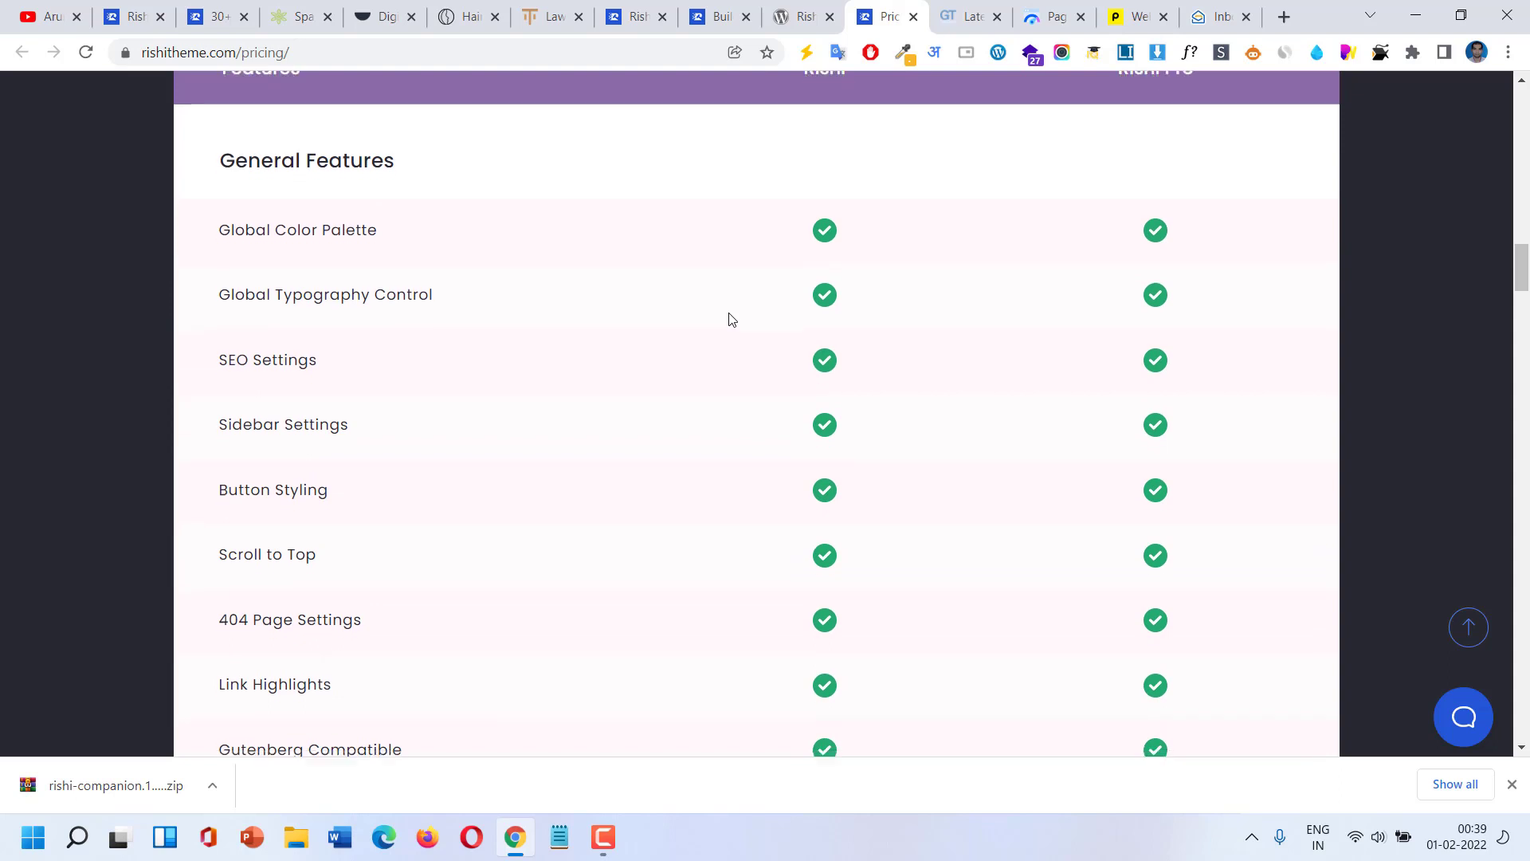
{"action": "scroll", "coordinate": [732, 319], "scroll_direction": "down", "scroll_amount": 7}
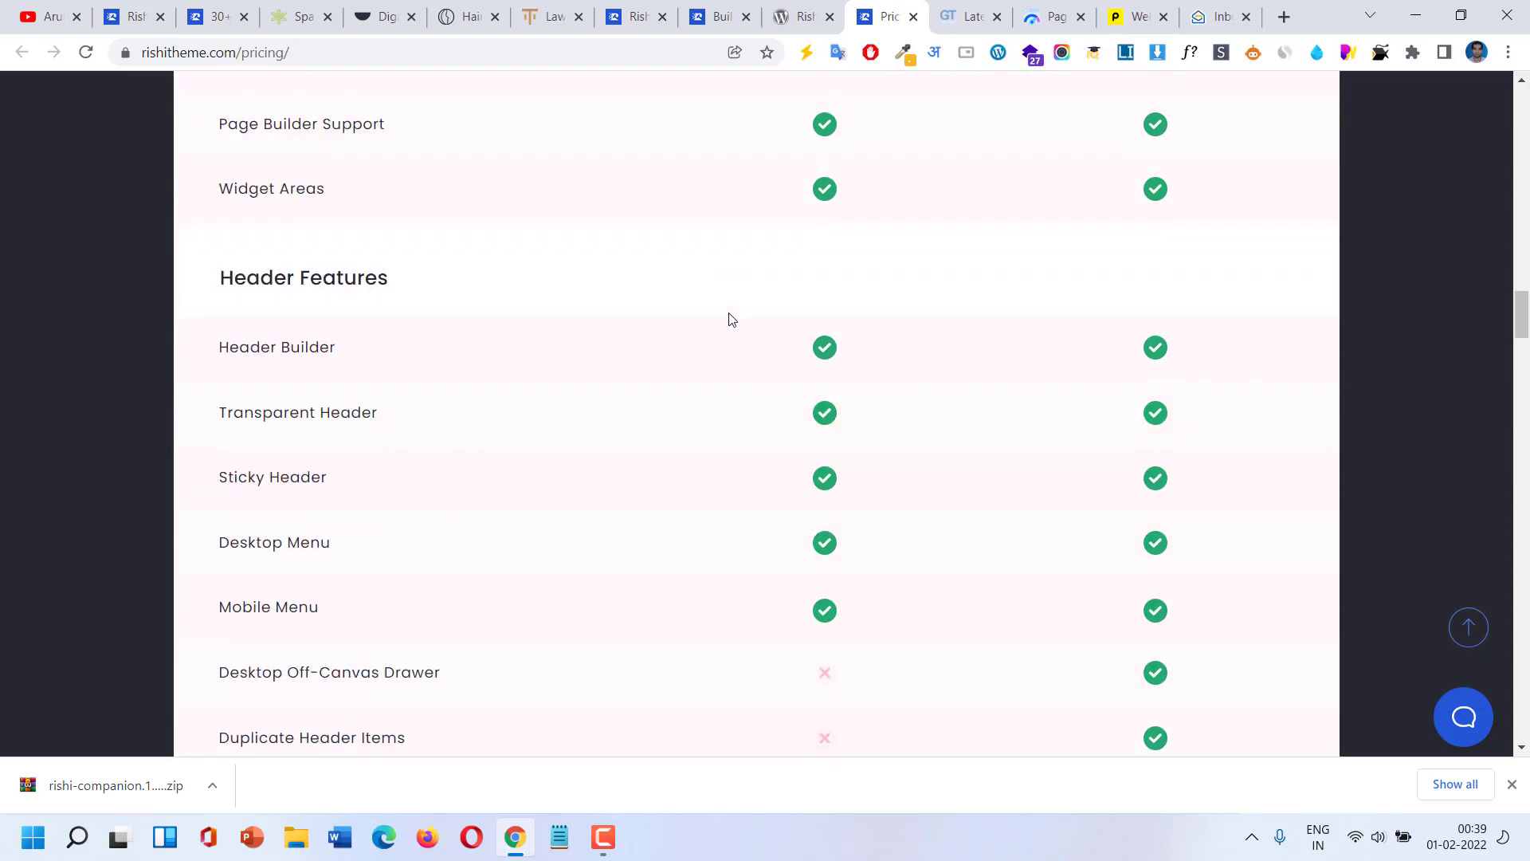
{"action": "scroll", "coordinate": [732, 320], "scroll_direction": "down", "scroll_amount": 3}
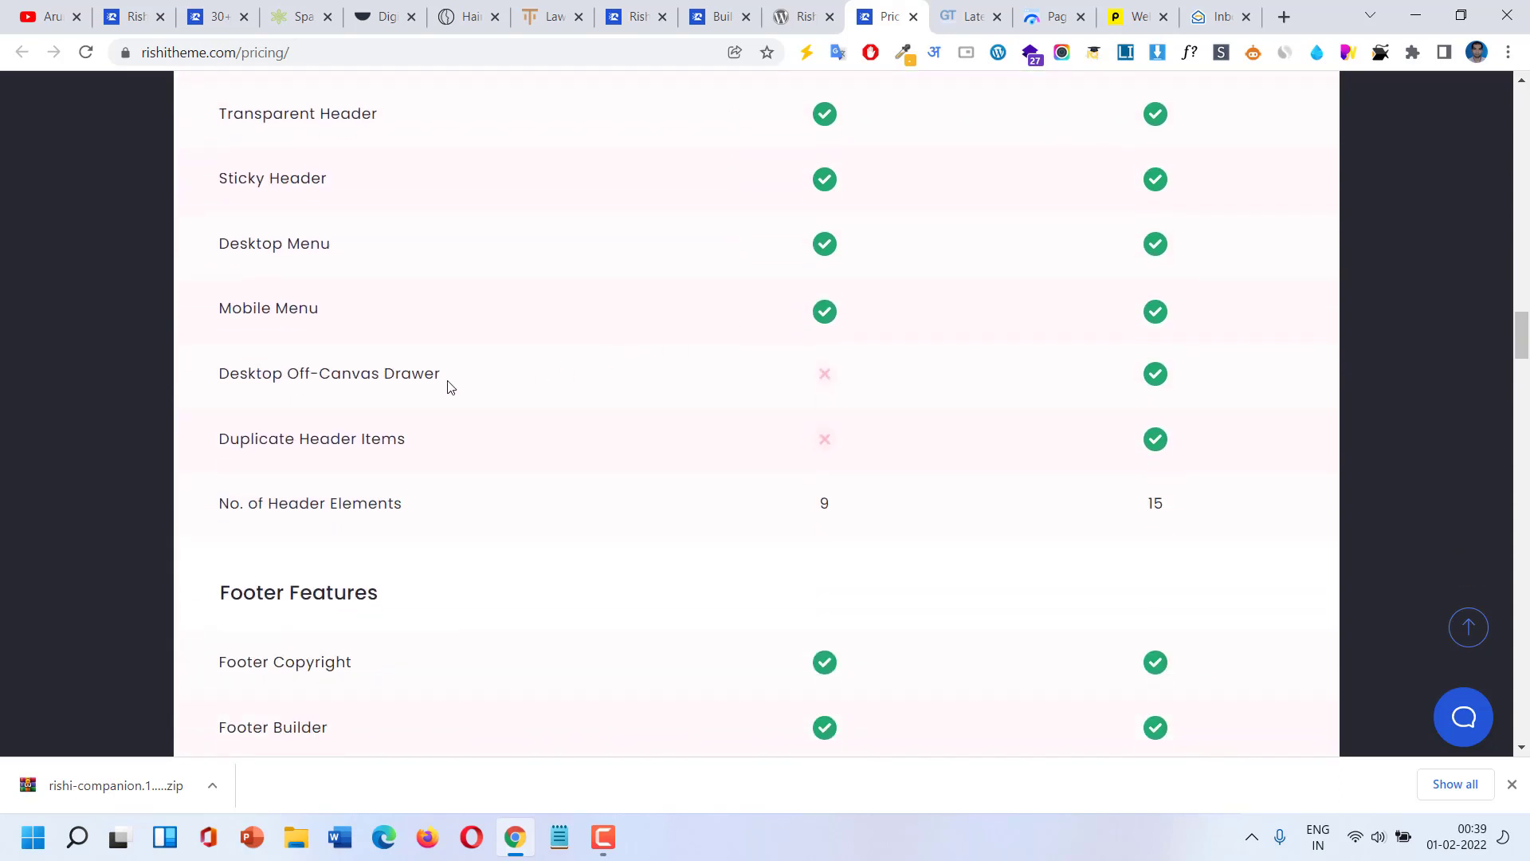
Scroll through the Free vs Pro comparison table, then switch to the Beauty Store GTmetrix report.
{"action": "scroll", "coordinate": [435, 396], "scroll_direction": "down", "scroll_amount": 2}
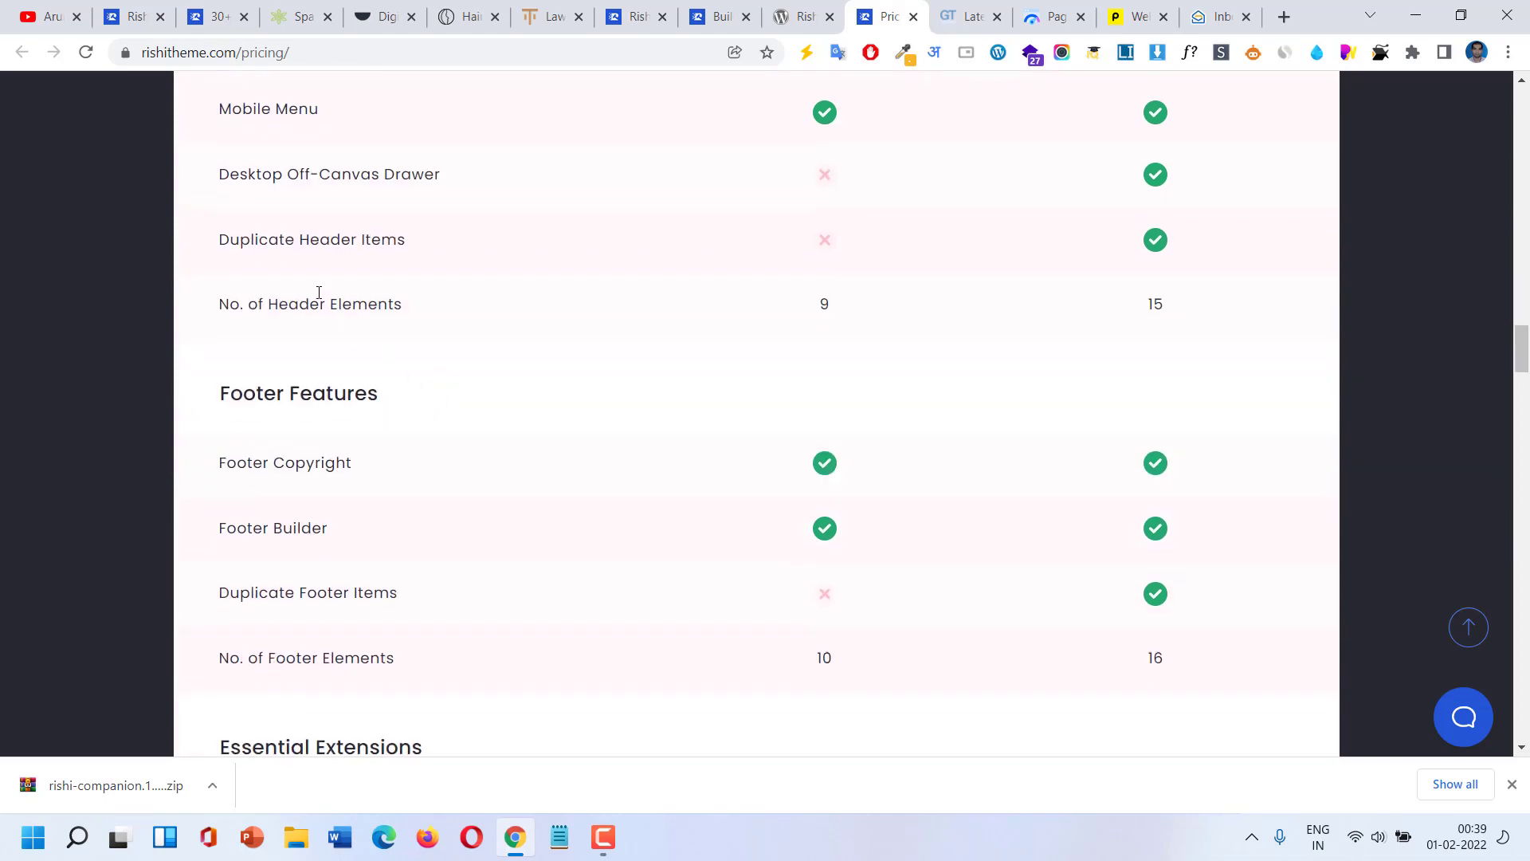
{"action": "scroll", "coordinate": [686, 259], "scroll_direction": "down", "scroll_amount": 4}
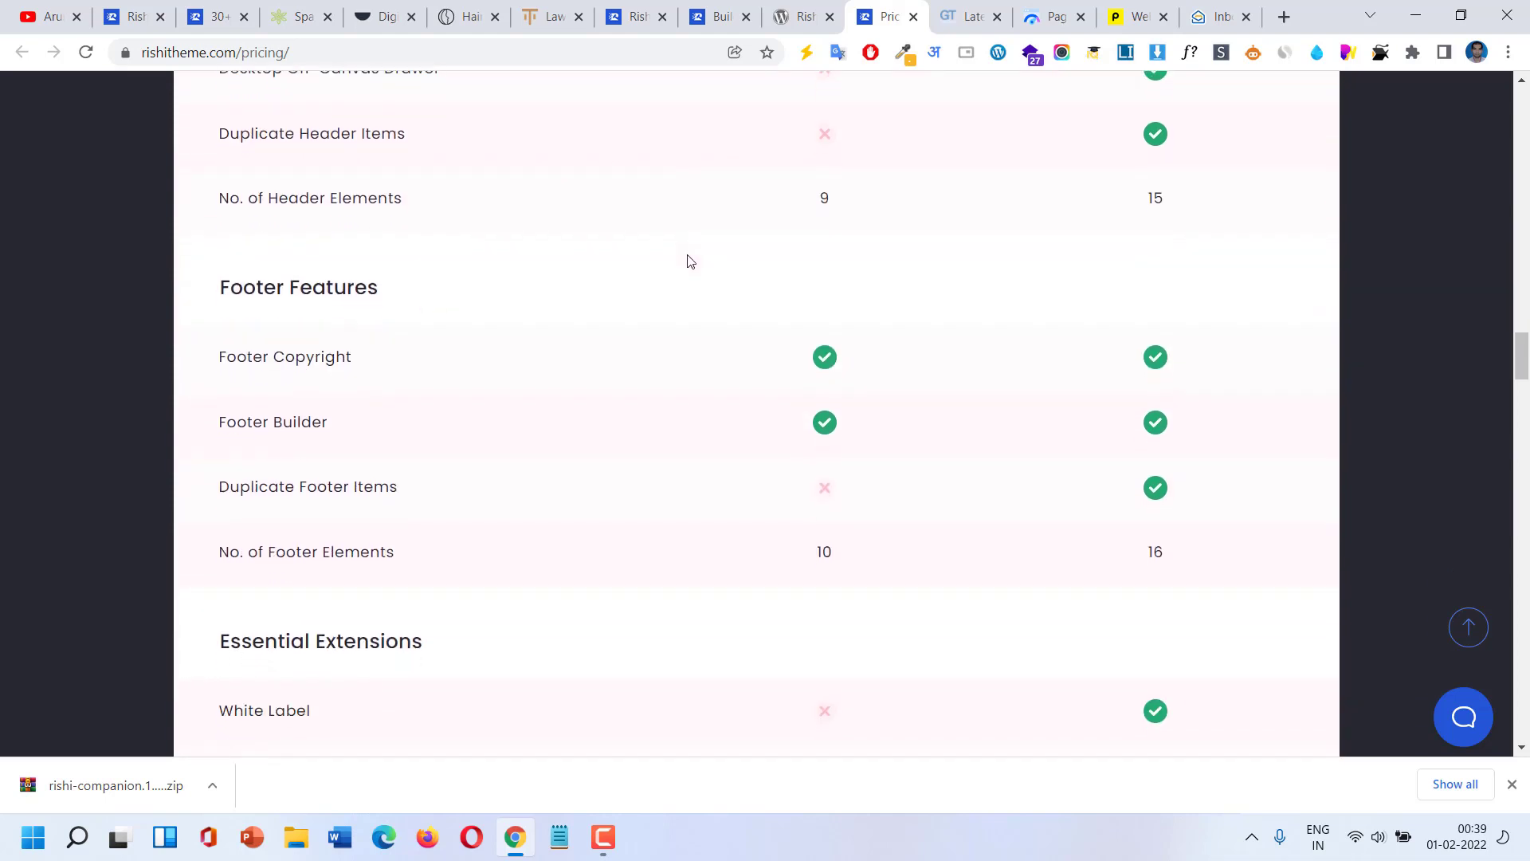
{"action": "scroll", "coordinate": [689, 261], "scroll_direction": "down", "scroll_amount": 1}
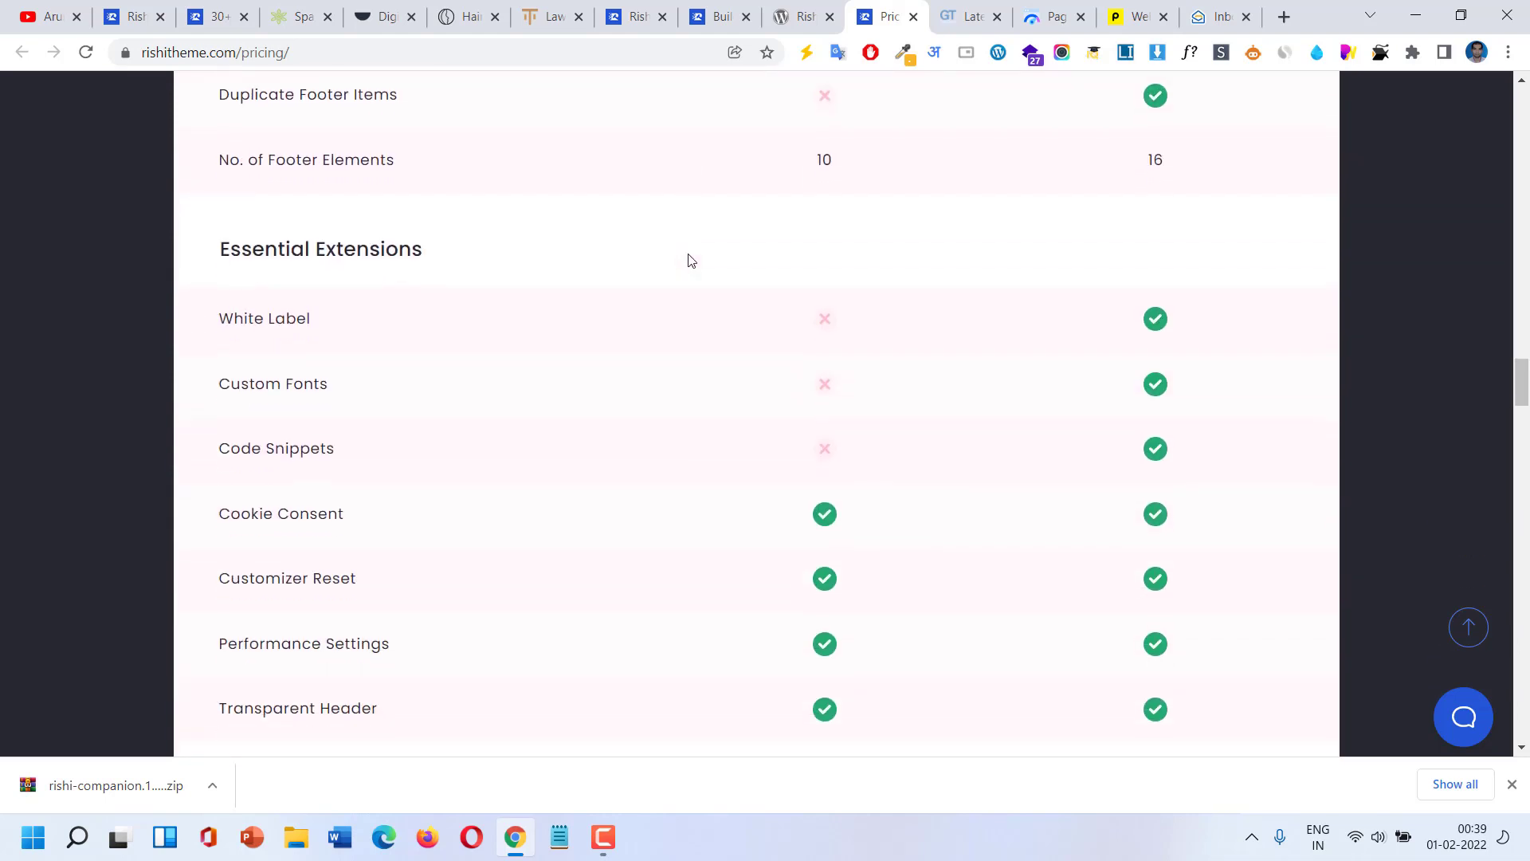
{"action": "scroll", "coordinate": [690, 260], "scroll_direction": "down", "scroll_amount": 2}
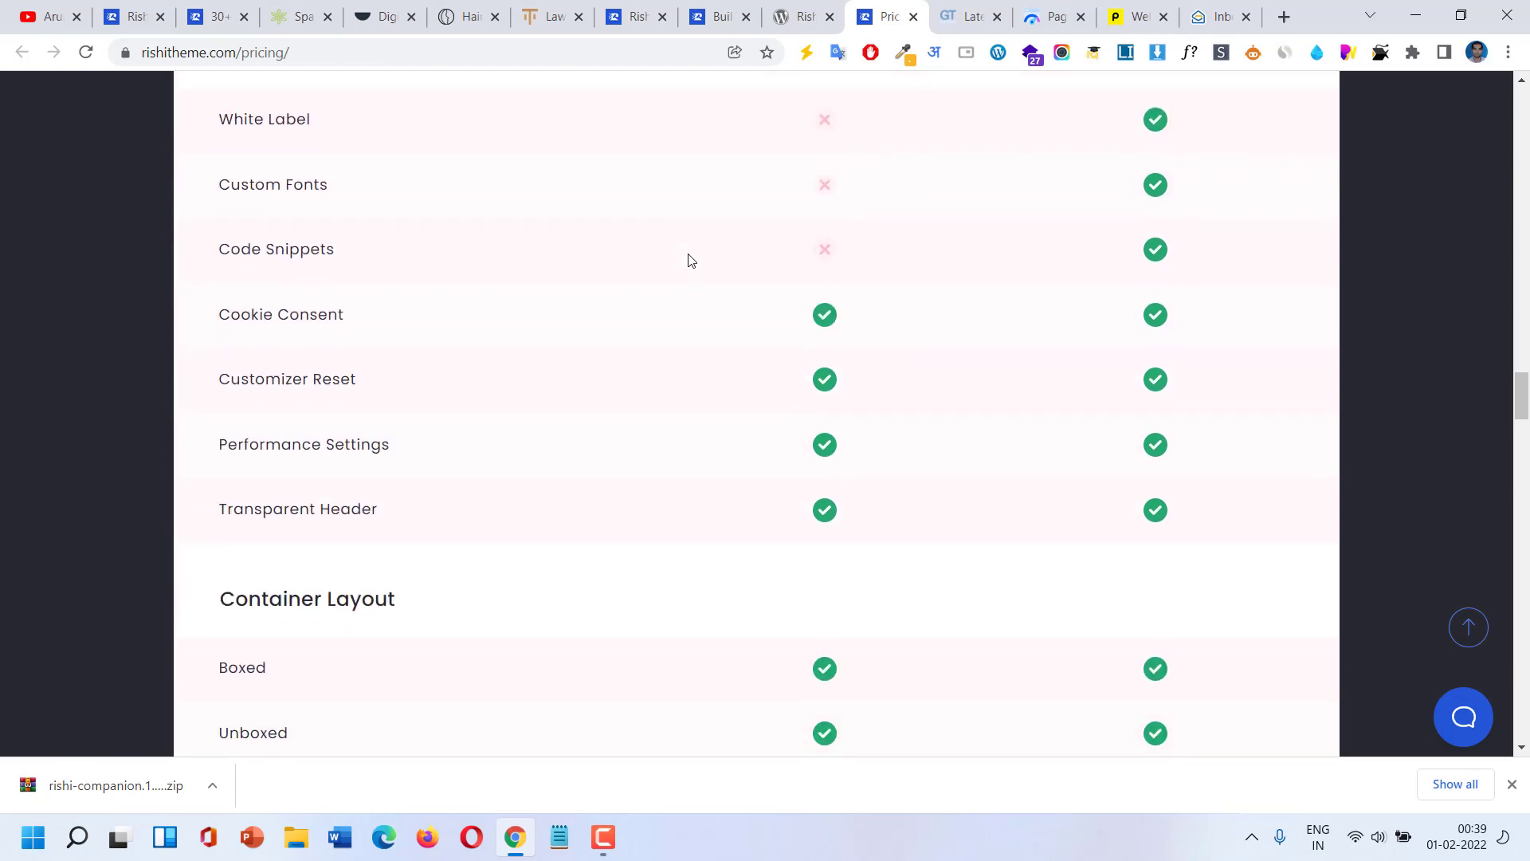
{"action": "scroll", "coordinate": [690, 260], "scroll_direction": "down", "scroll_amount": 15}
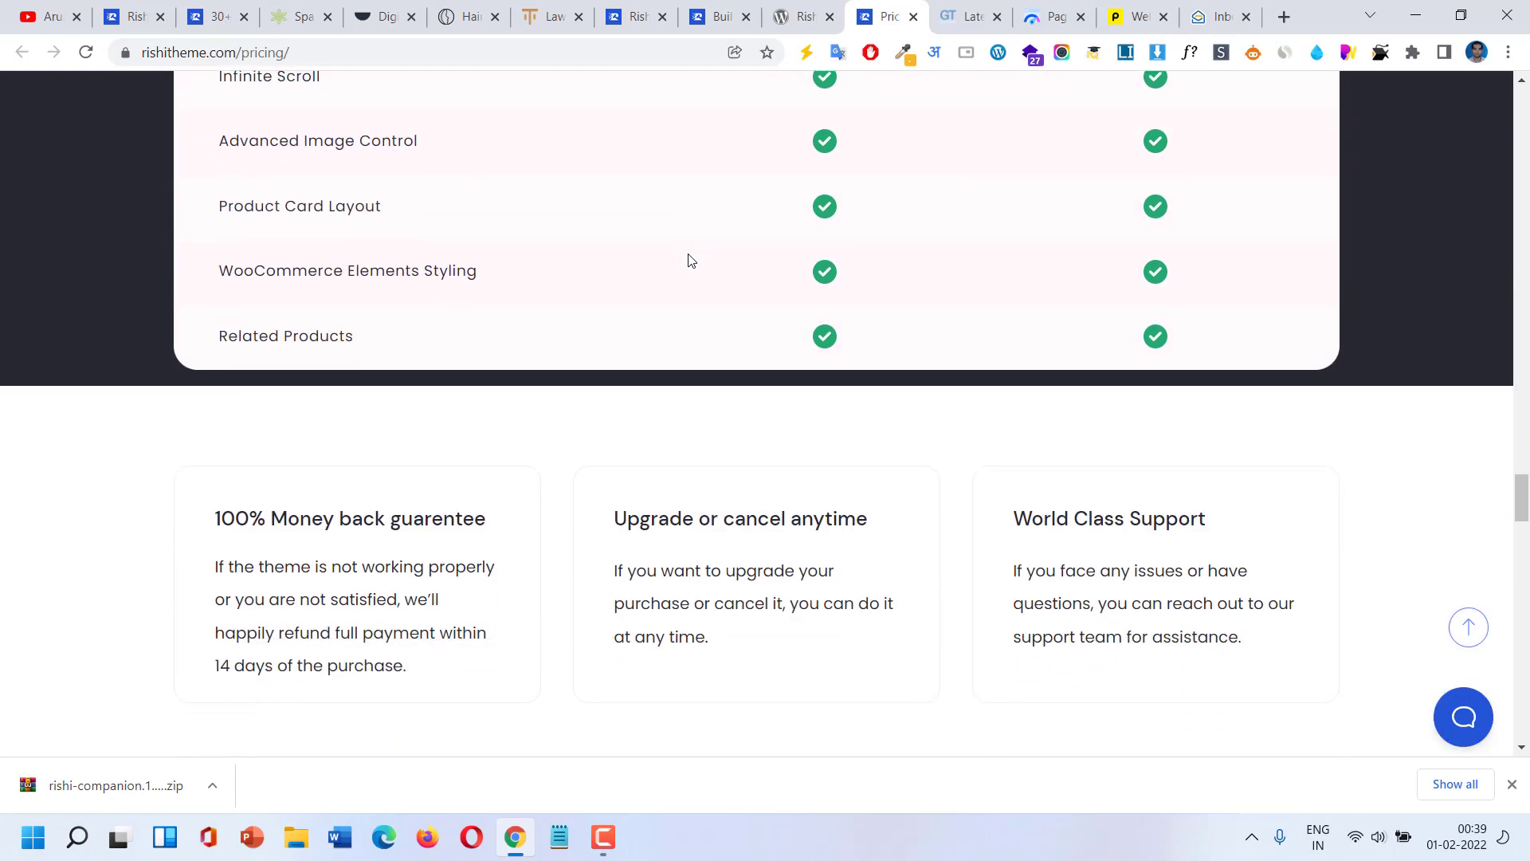
{"action": "scroll", "coordinate": [690, 261], "scroll_direction": "up", "scroll_amount": 16}
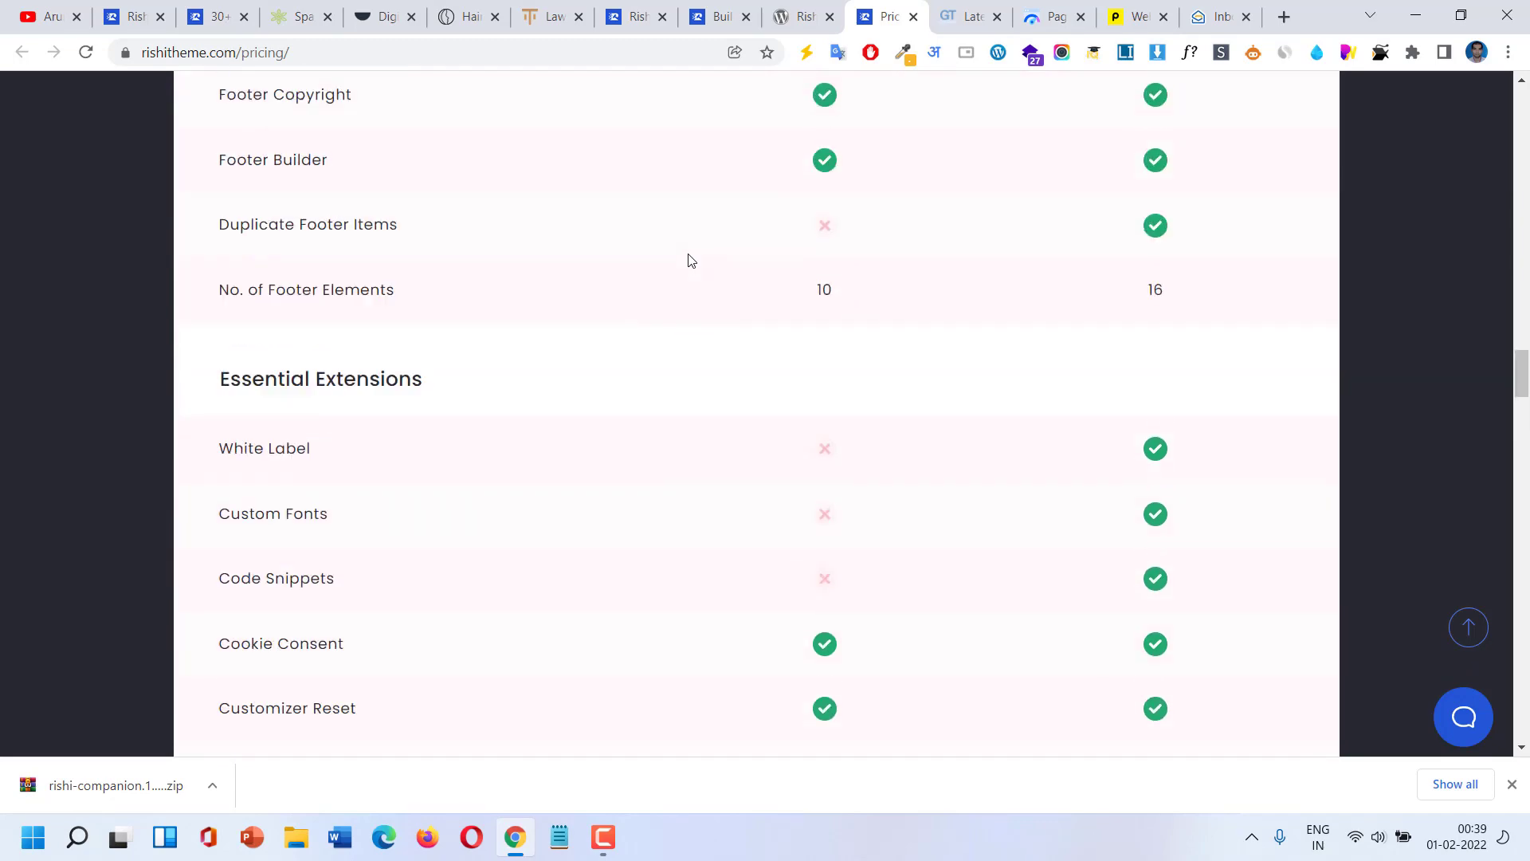
{"action": "scroll", "coordinate": [690, 261], "scroll_direction": "up", "scroll_amount": 16}
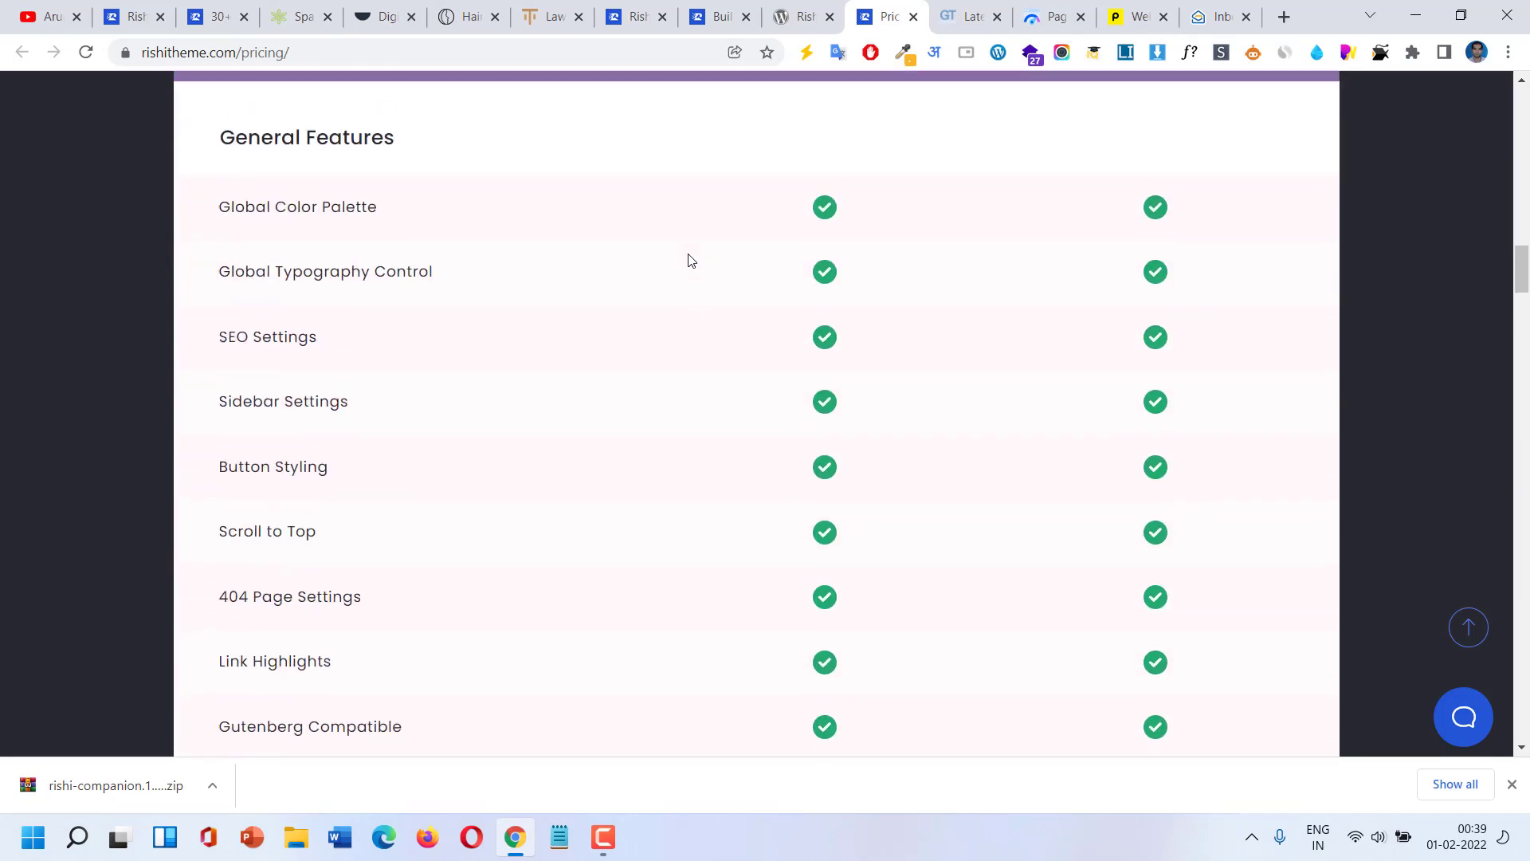
{"action": "scroll", "coordinate": [689, 256], "scroll_direction": "up", "scroll_amount": 1}
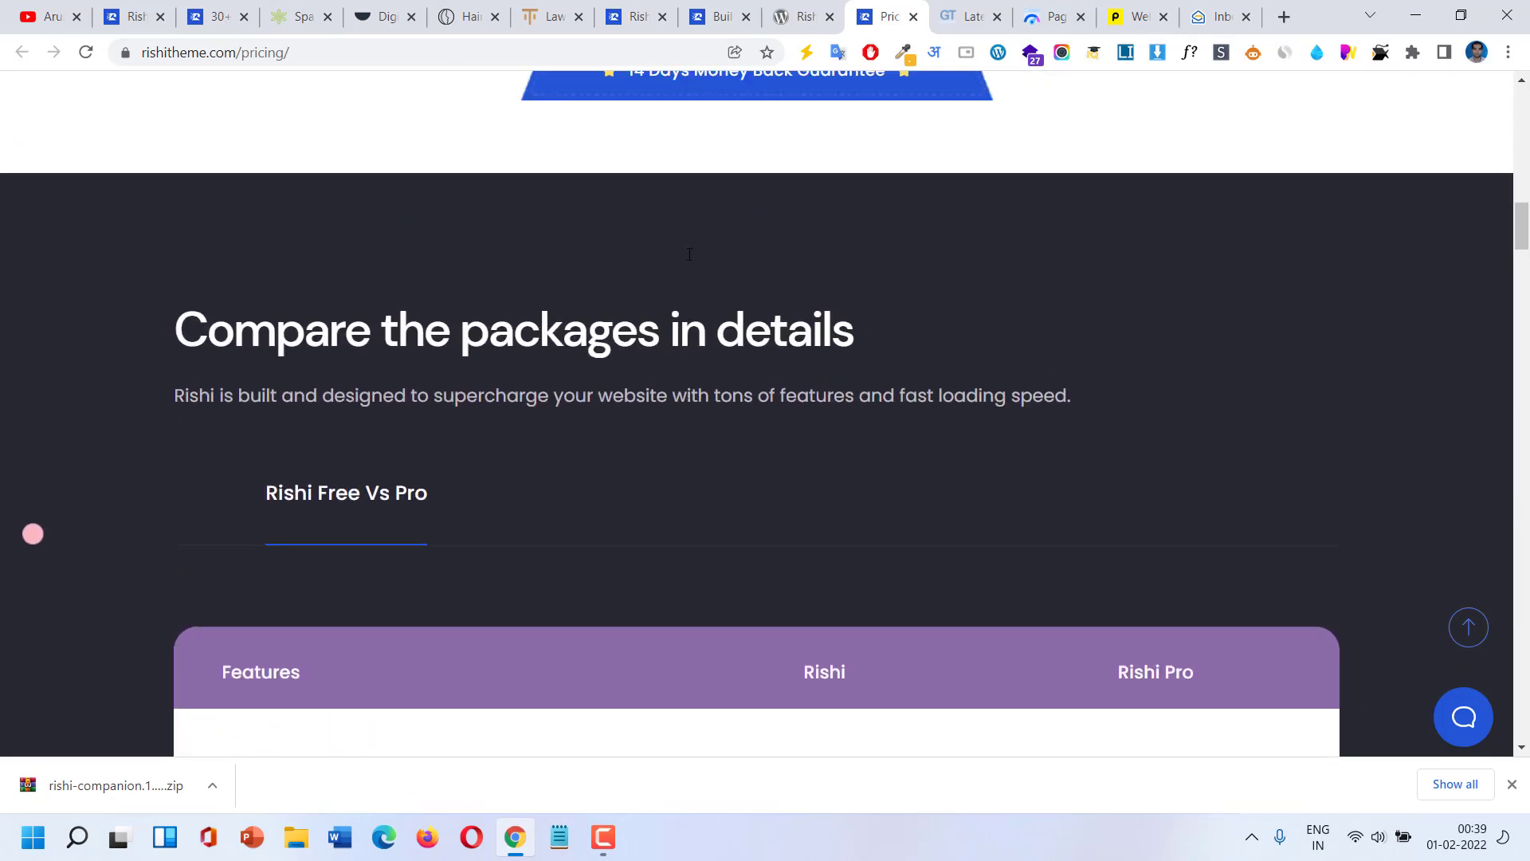
{"action": "scroll", "coordinate": [689, 257], "scroll_direction": "down", "scroll_amount": 4}
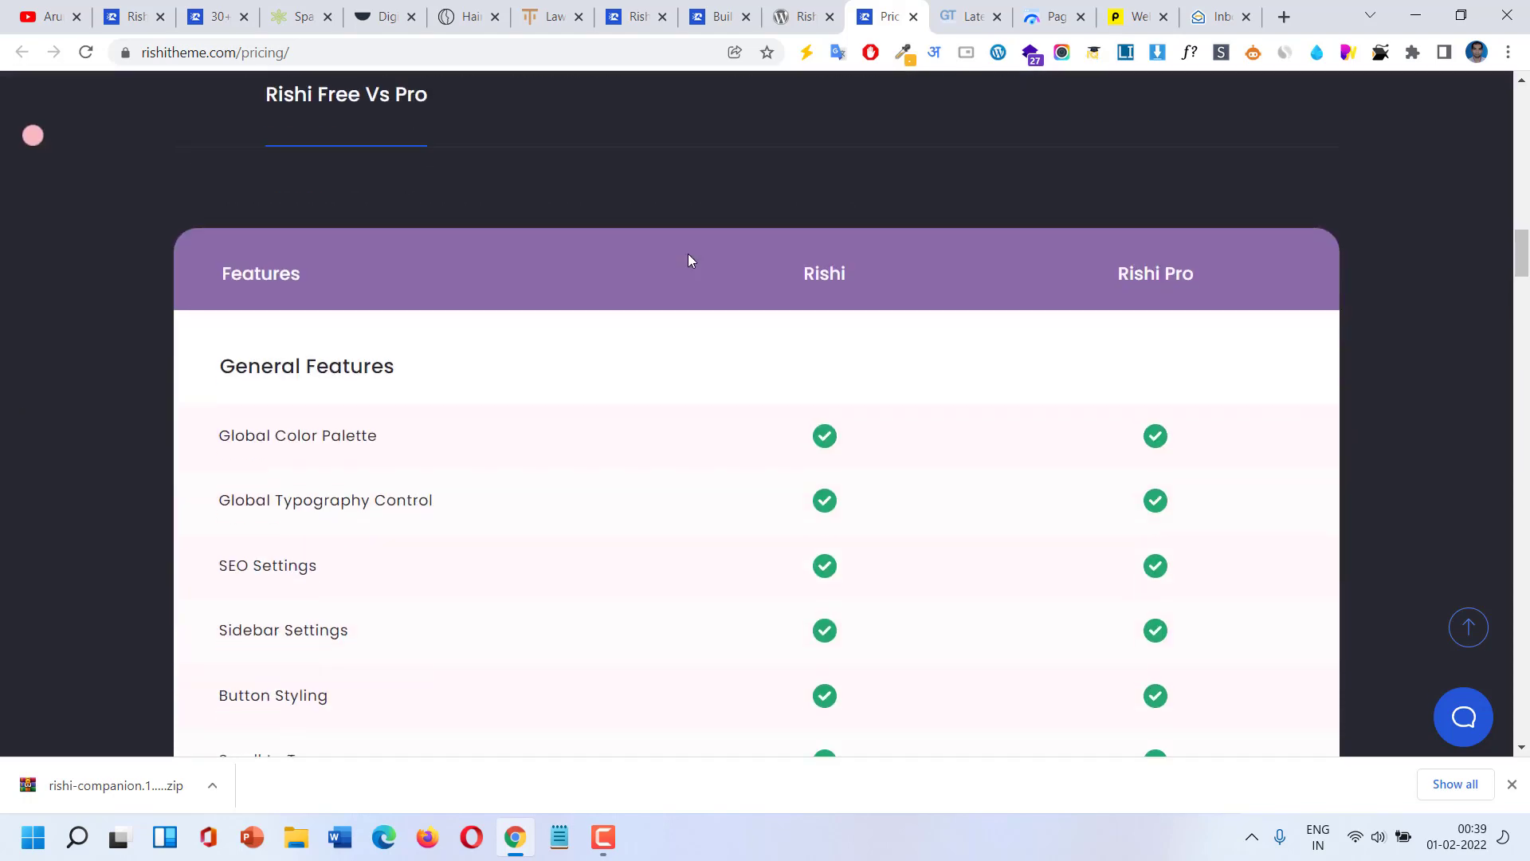
{"action": "left_click", "coordinate": [966, 16]}
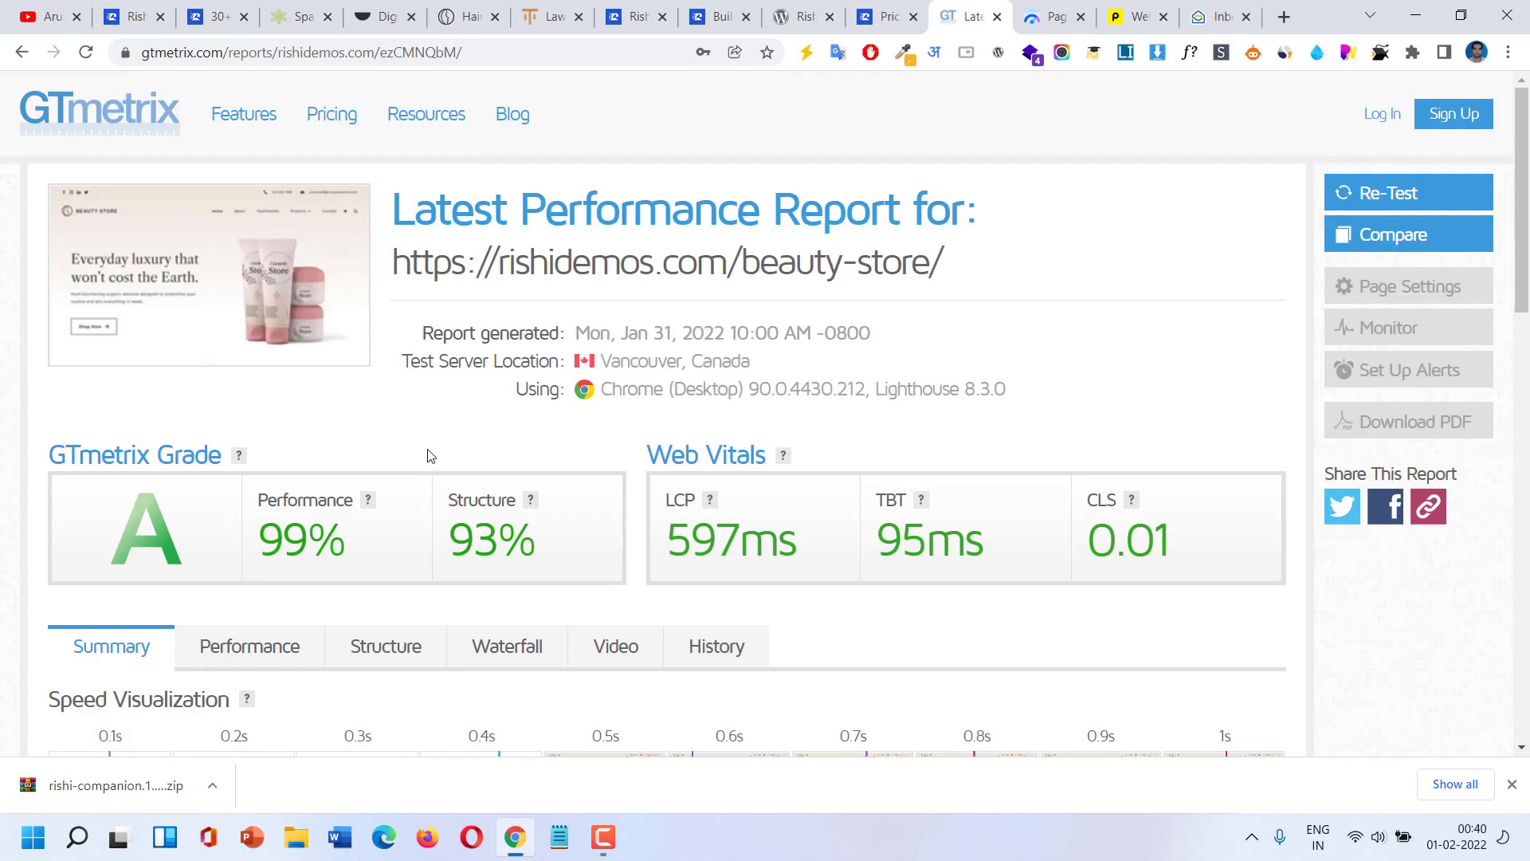
Browse the Law Agency, Digital Agency and Hair Mask demo tabs, then go to the Beauty Store home page.
{"action": "left_click", "coordinate": [548, 14]}
{"action": "scroll", "coordinate": [558, 365], "scroll_direction": "up", "scroll_amount": 6}
{"action": "scroll", "coordinate": [558, 365], "scroll_direction": "up", "scroll_amount": 5}
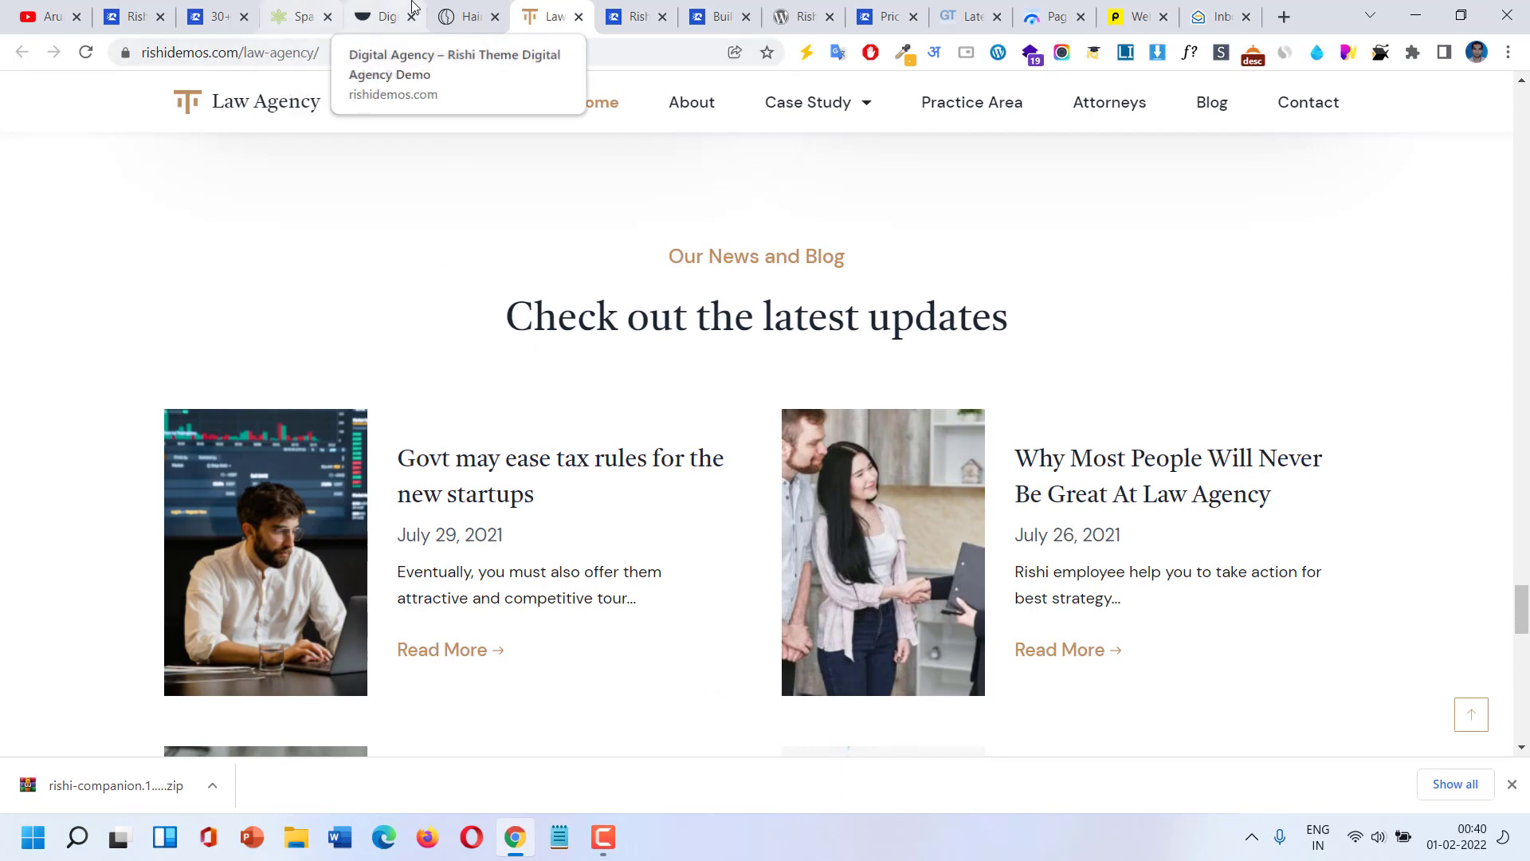
{"action": "left_click", "coordinate": [371, 8]}
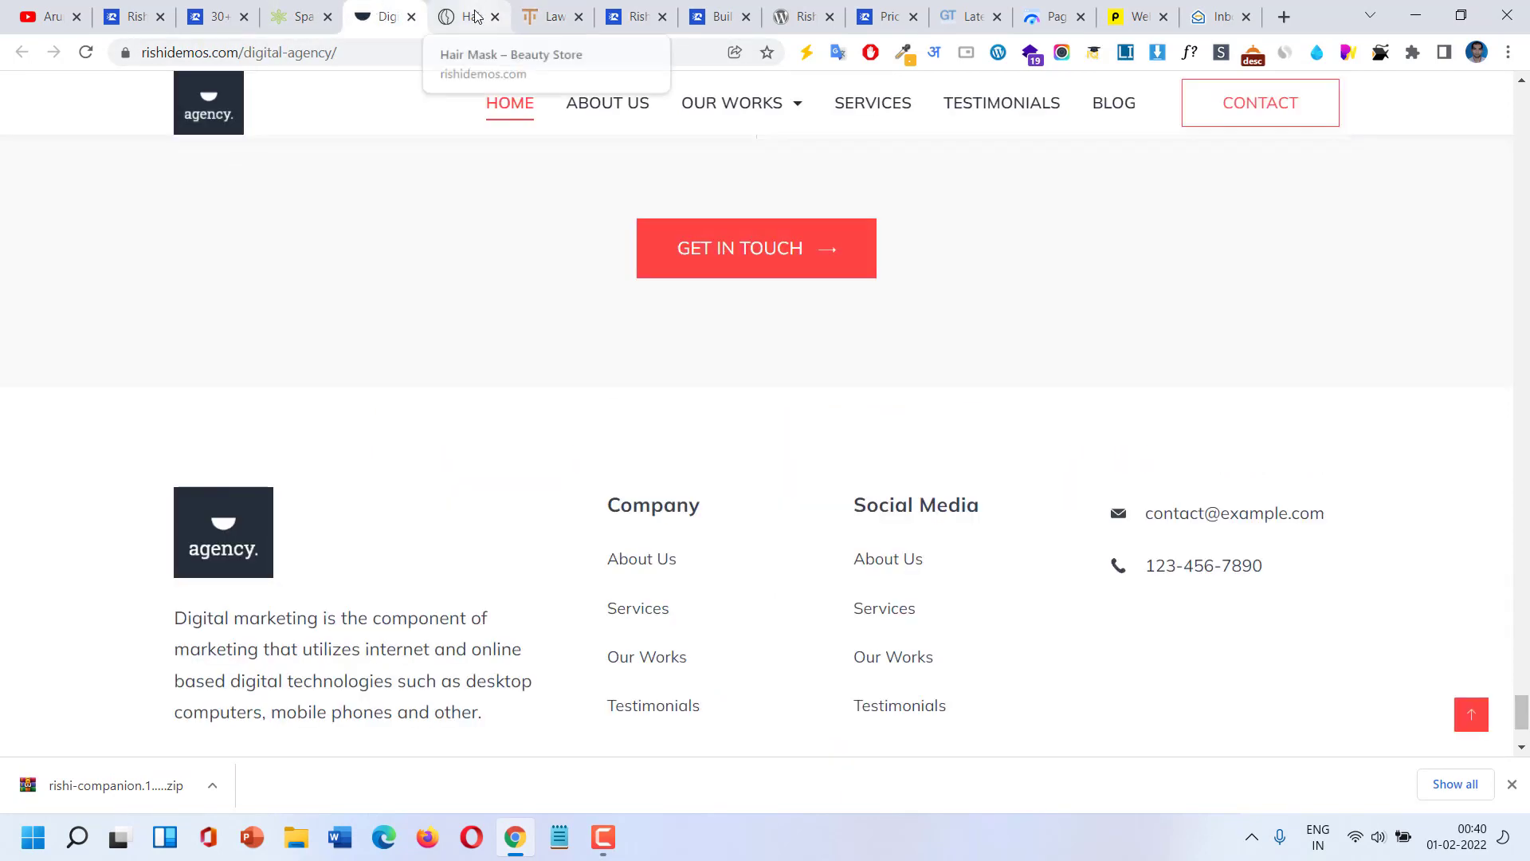
{"action": "left_click", "coordinate": [470, 15]}
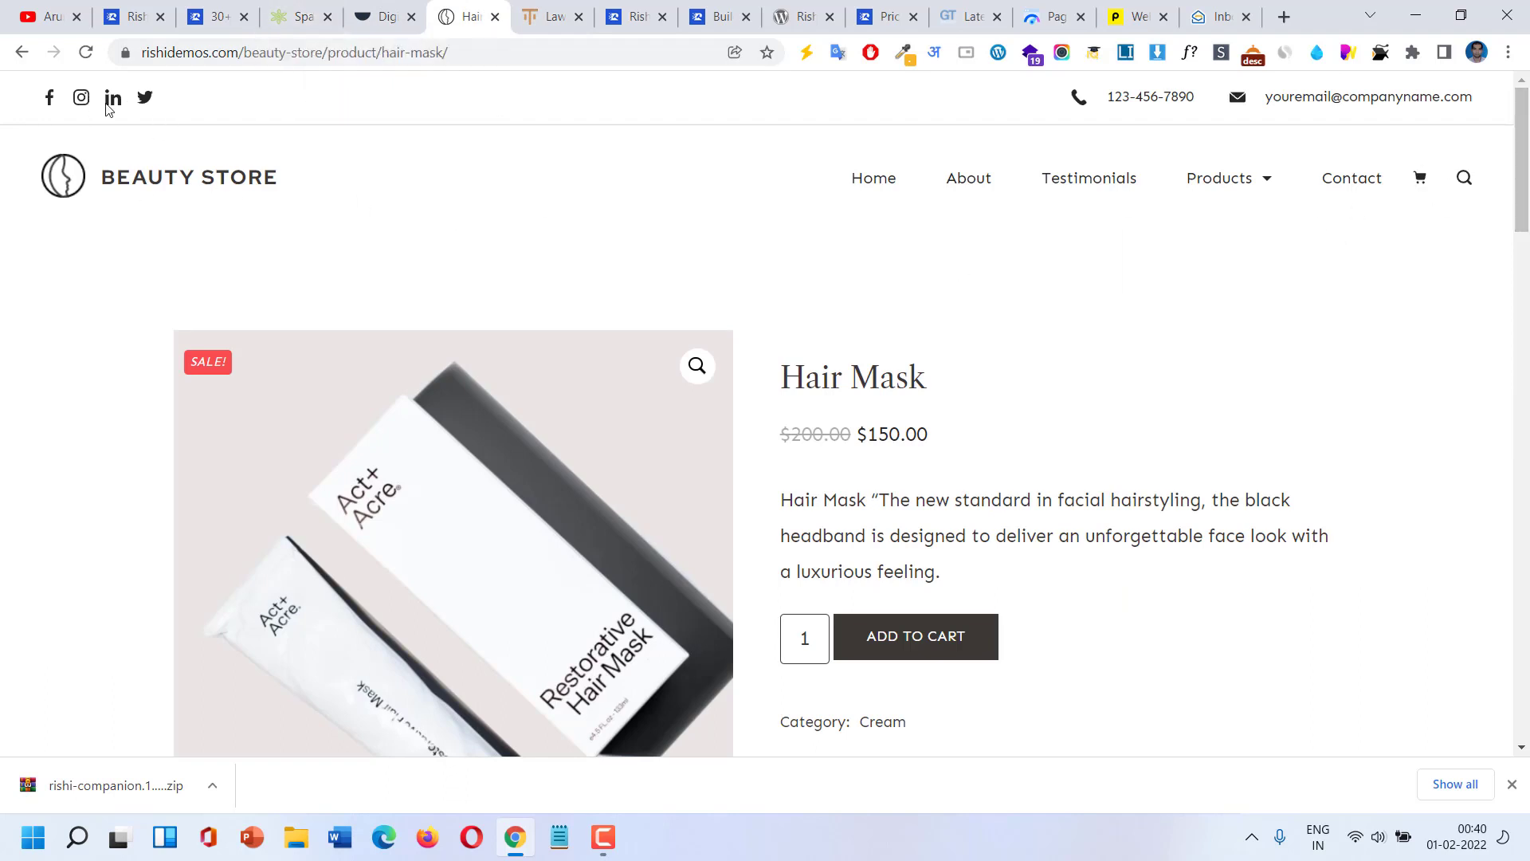
{"action": "left_click", "coordinate": [87, 175]}
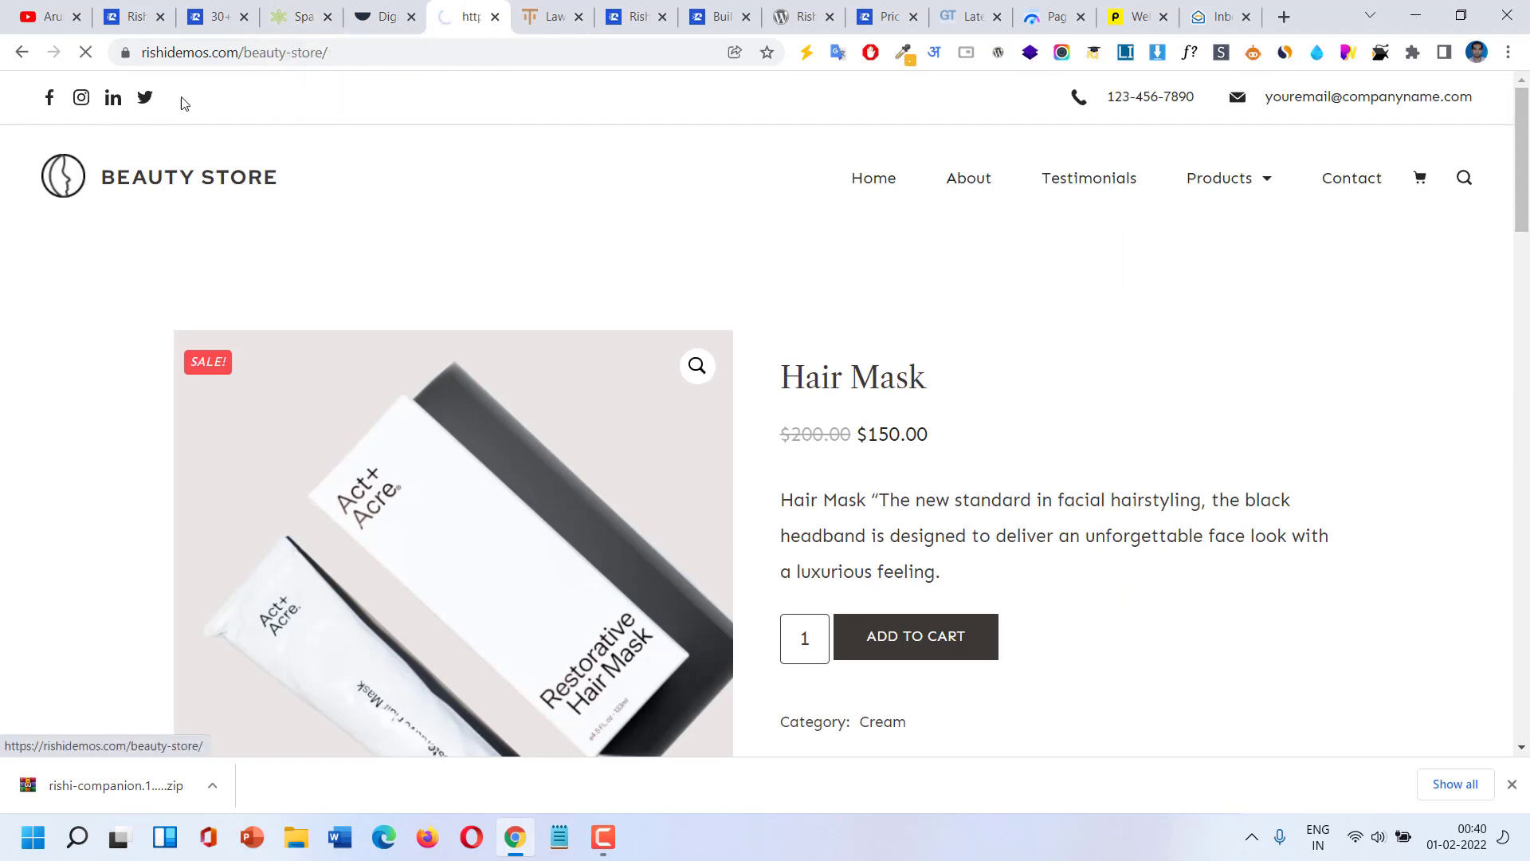
Copy the Beauty Store web address and return to the GTmetrix report.
{"action": "left_click", "coordinate": [343, 52]}
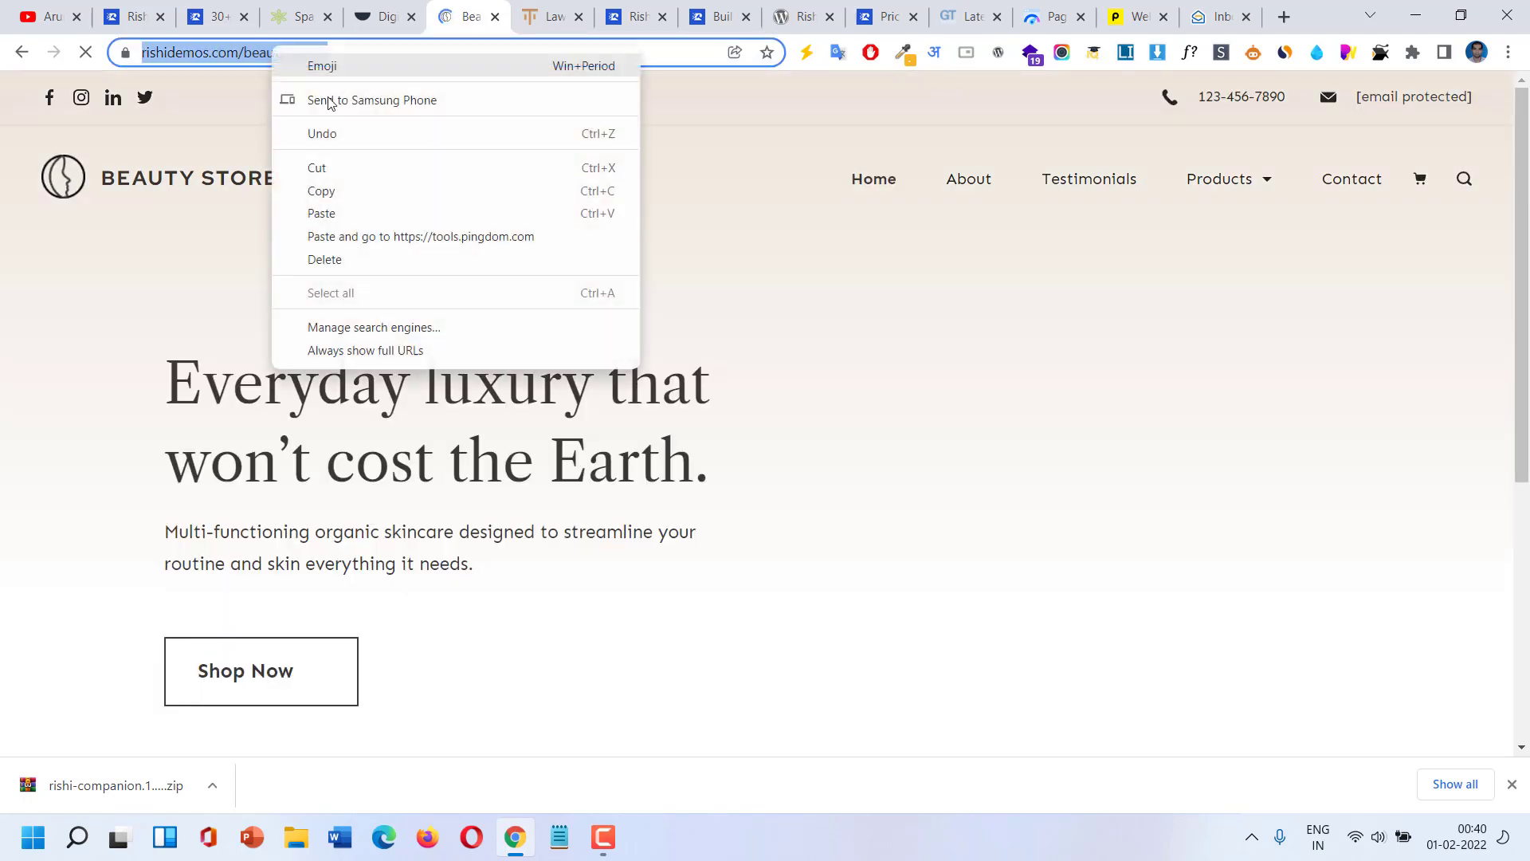
{"action": "right_click", "coordinate": [274, 50]}
{"action": "left_click", "coordinate": [341, 191]}
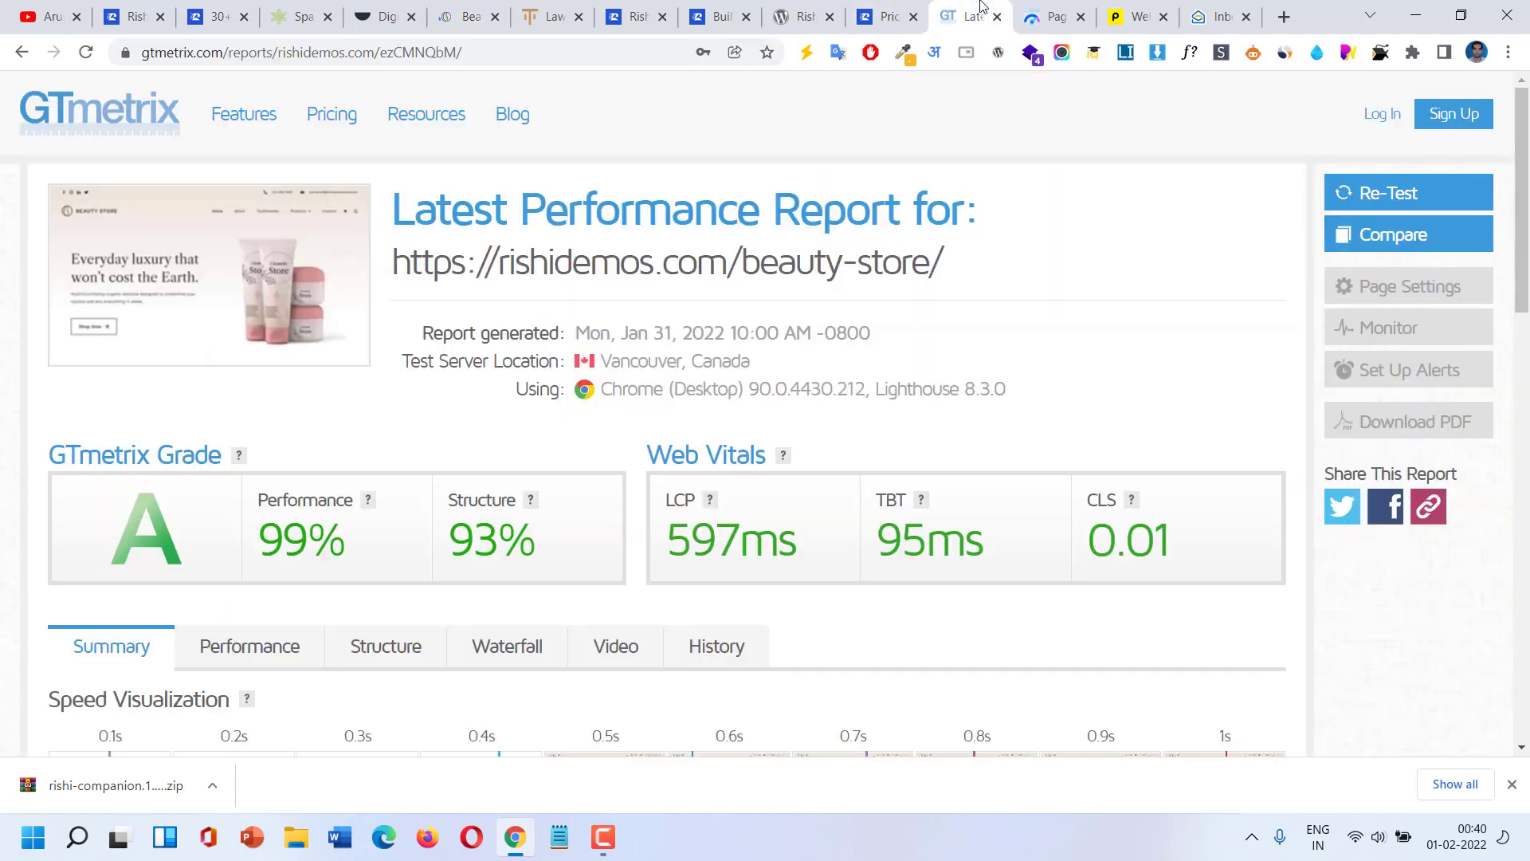
{"action": "left_click", "coordinate": [968, 16]}
{"action": "left_click_drag", "start_coordinate": [460, 536], "coordinate": [539, 548]}
{"action": "scroll", "coordinate": [721, 455], "scroll_direction": "down", "scroll_amount": 1}
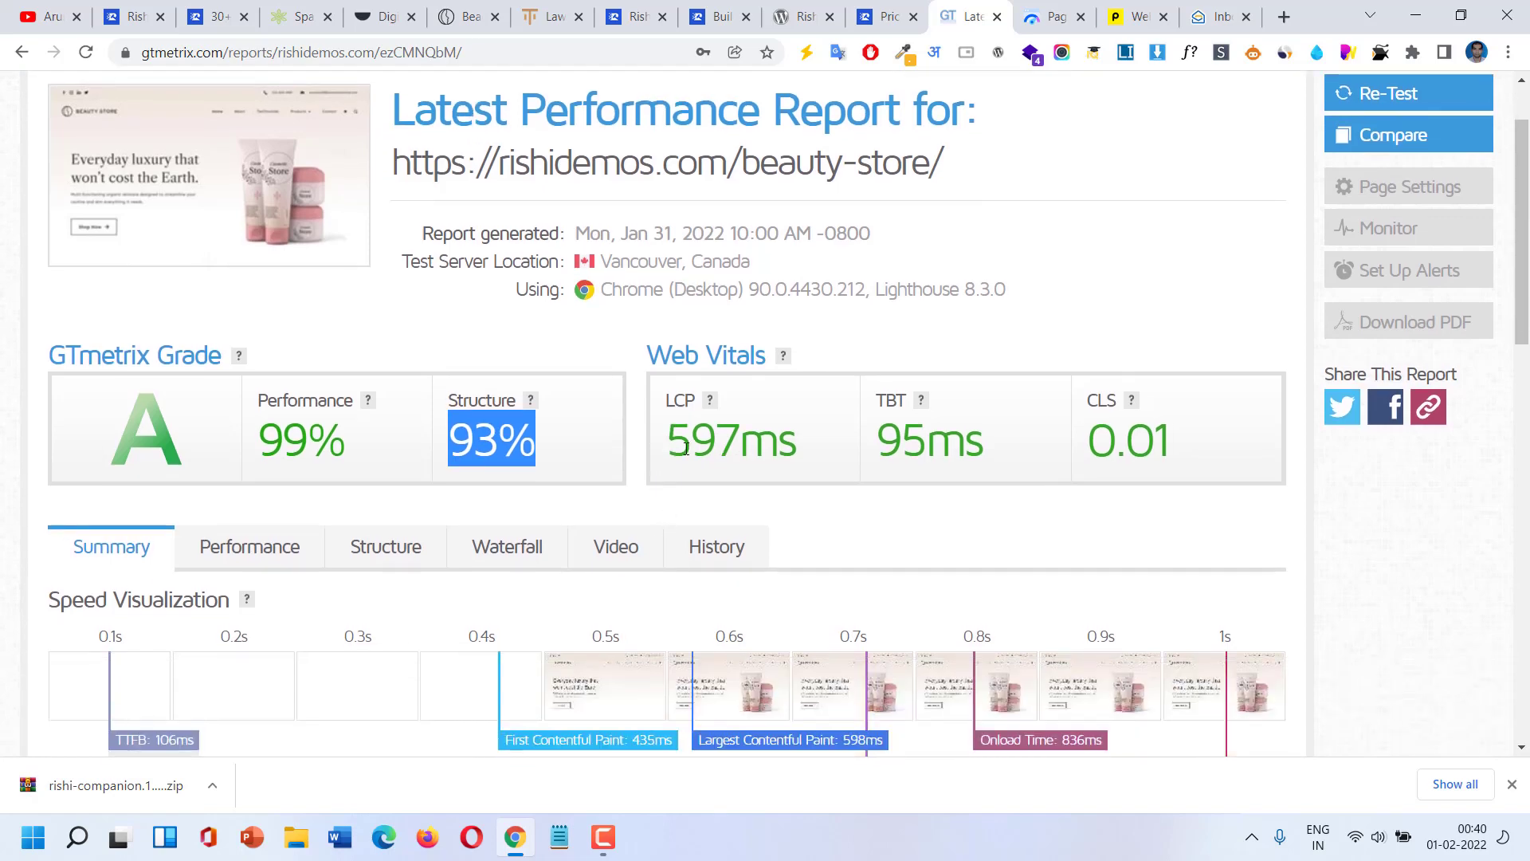
{"action": "left_click_drag", "start_coordinate": [680, 447], "coordinate": [739, 446]}
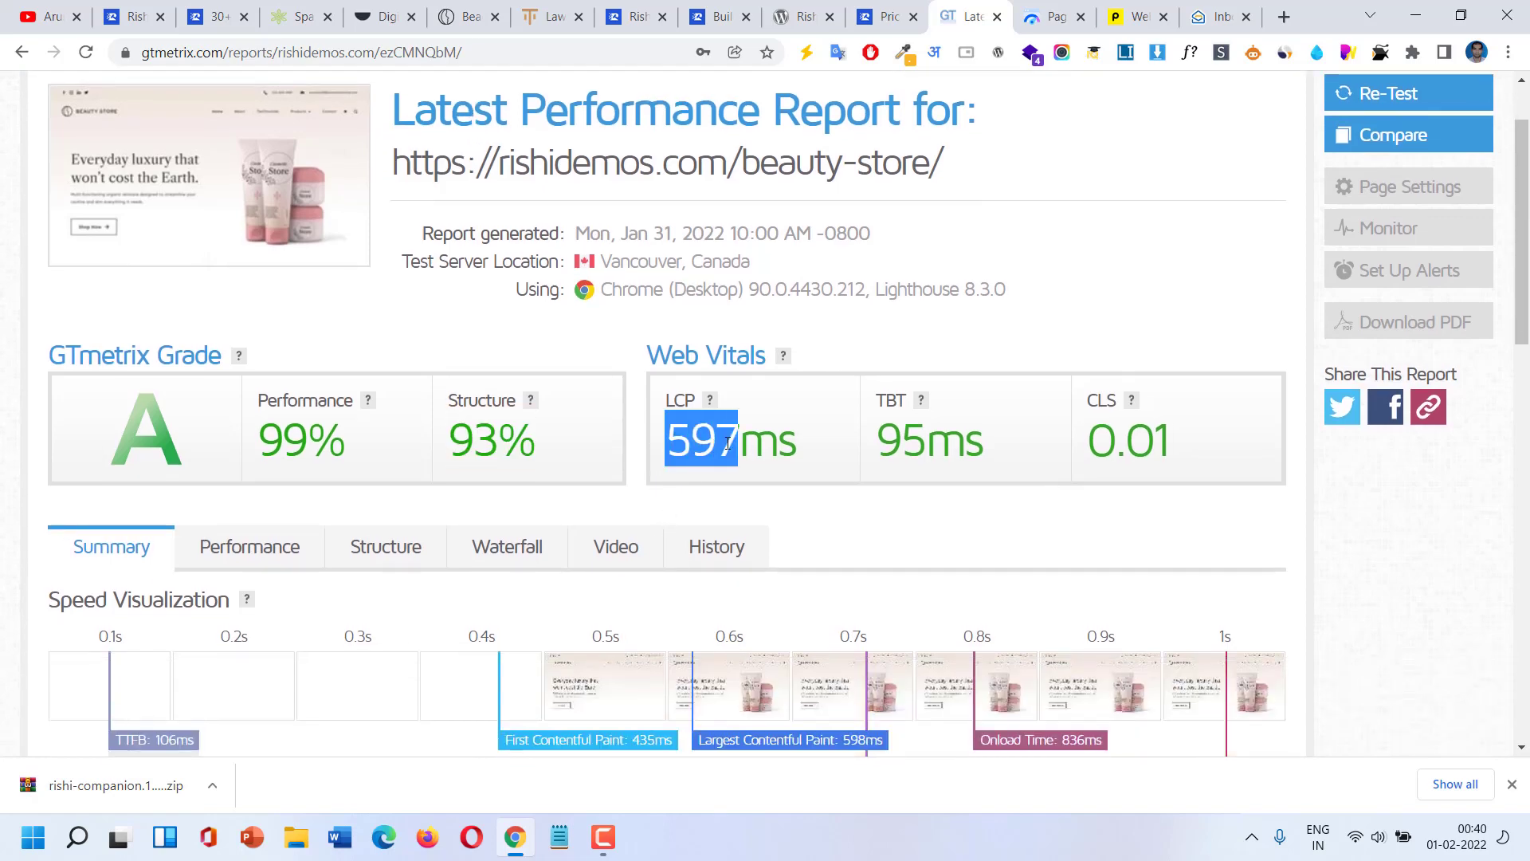
{"action": "scroll", "coordinate": [834, 431], "scroll_direction": "down", "scroll_amount": 3}
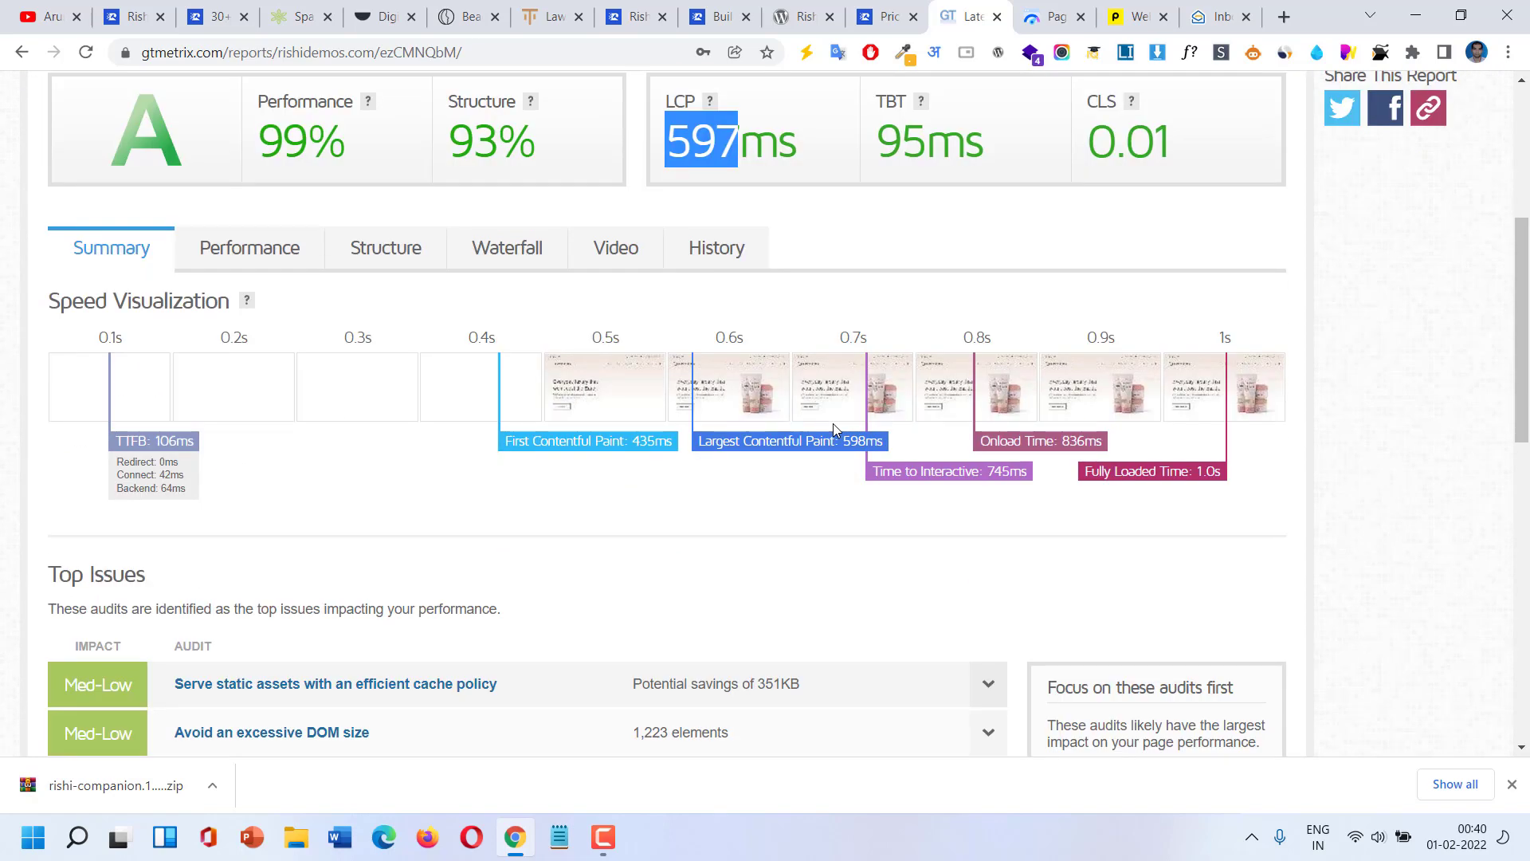
{"action": "scroll", "coordinate": [833, 423], "scroll_direction": "down", "scroll_amount": 3}
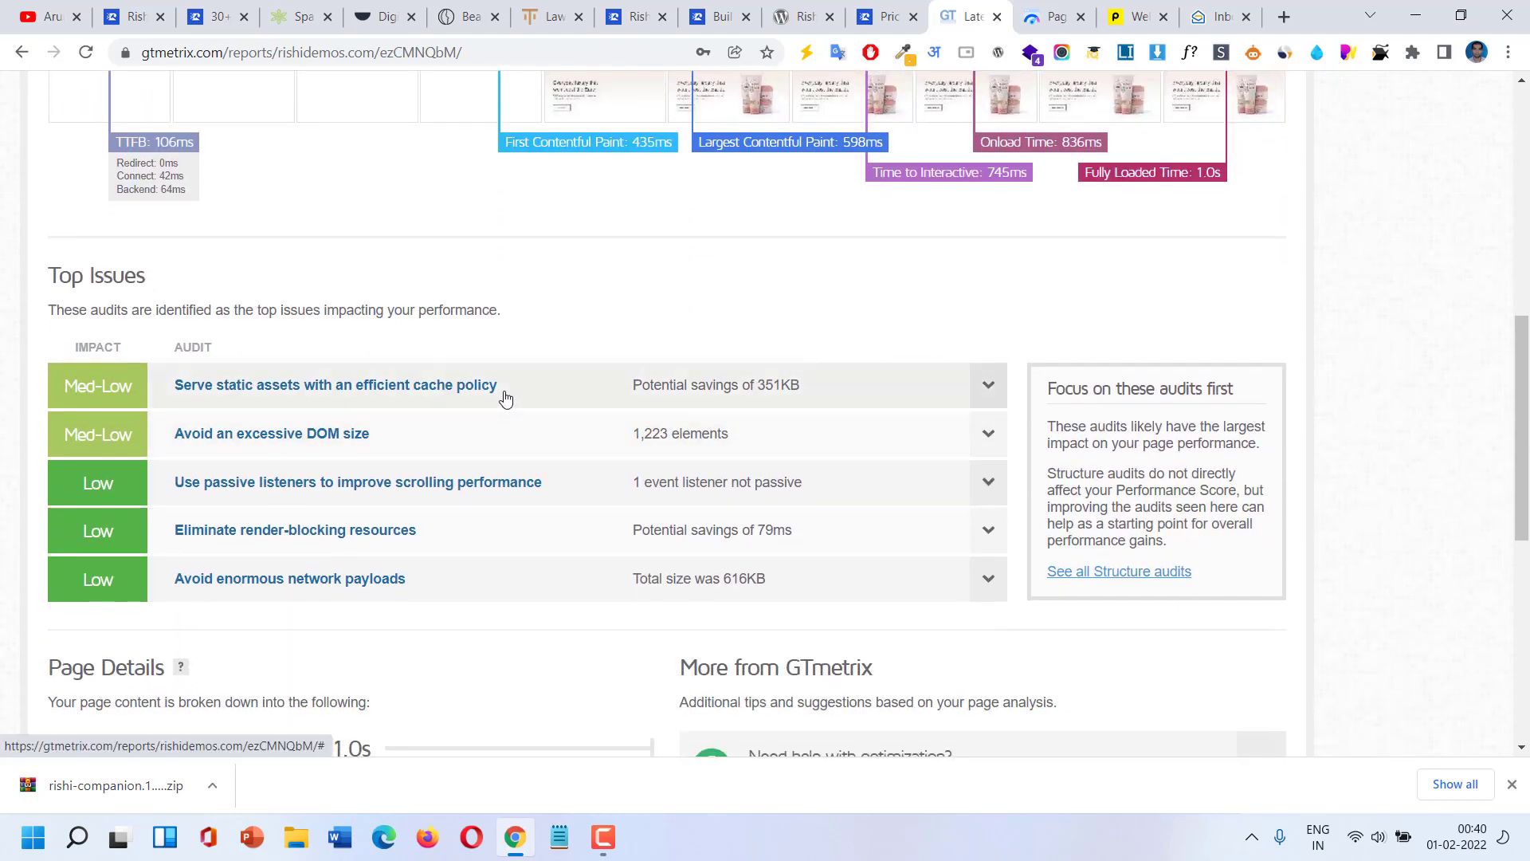
{"action": "left_click", "coordinate": [504, 398]}
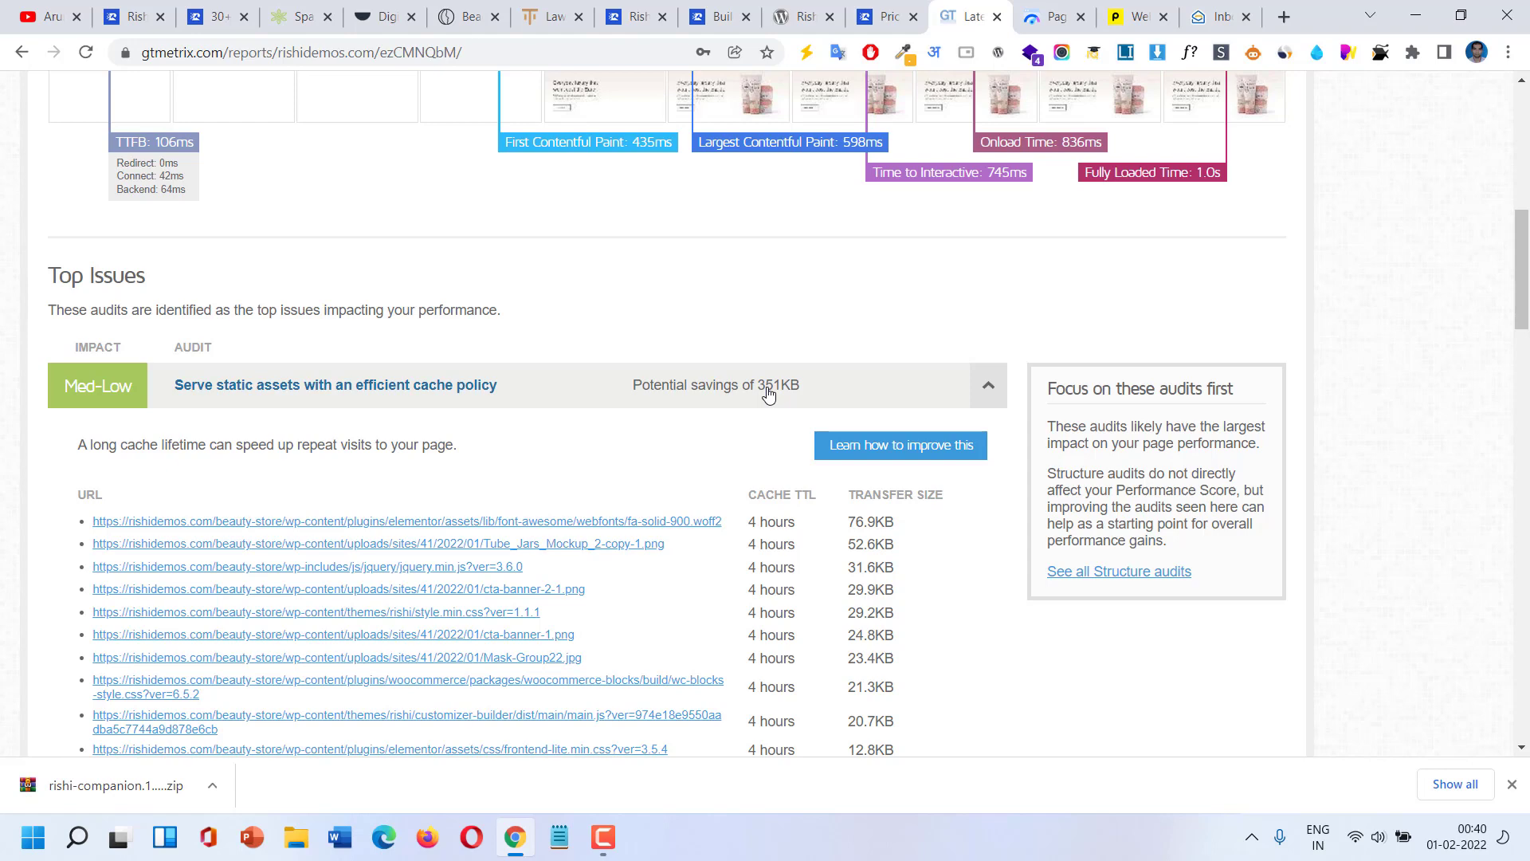
{"action": "left_click", "coordinate": [768, 394]}
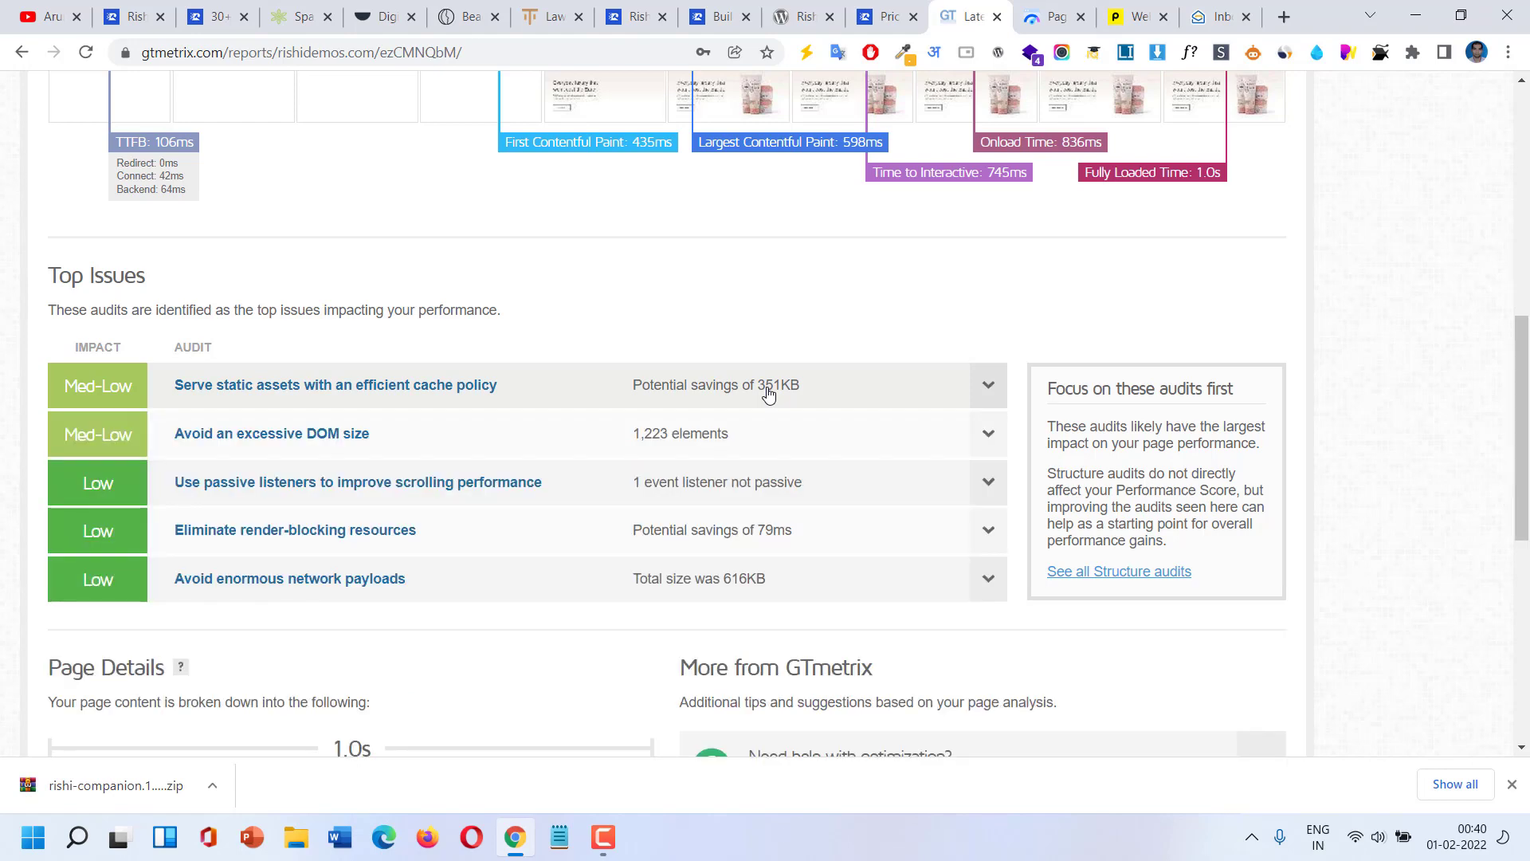
{"action": "left_click", "coordinate": [767, 393]}
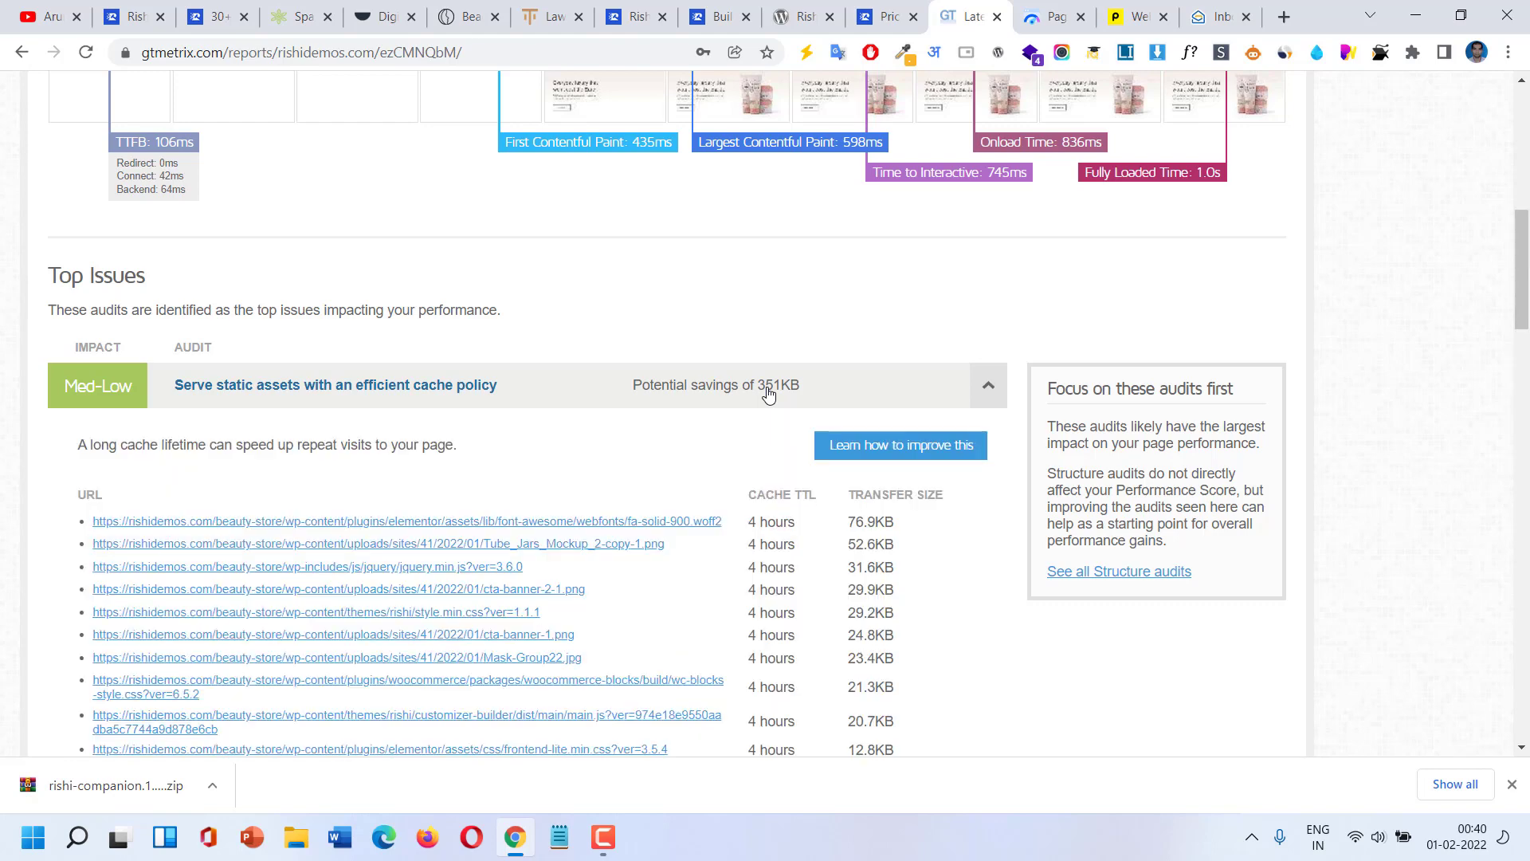
{"action": "left_click", "coordinate": [768, 394]}
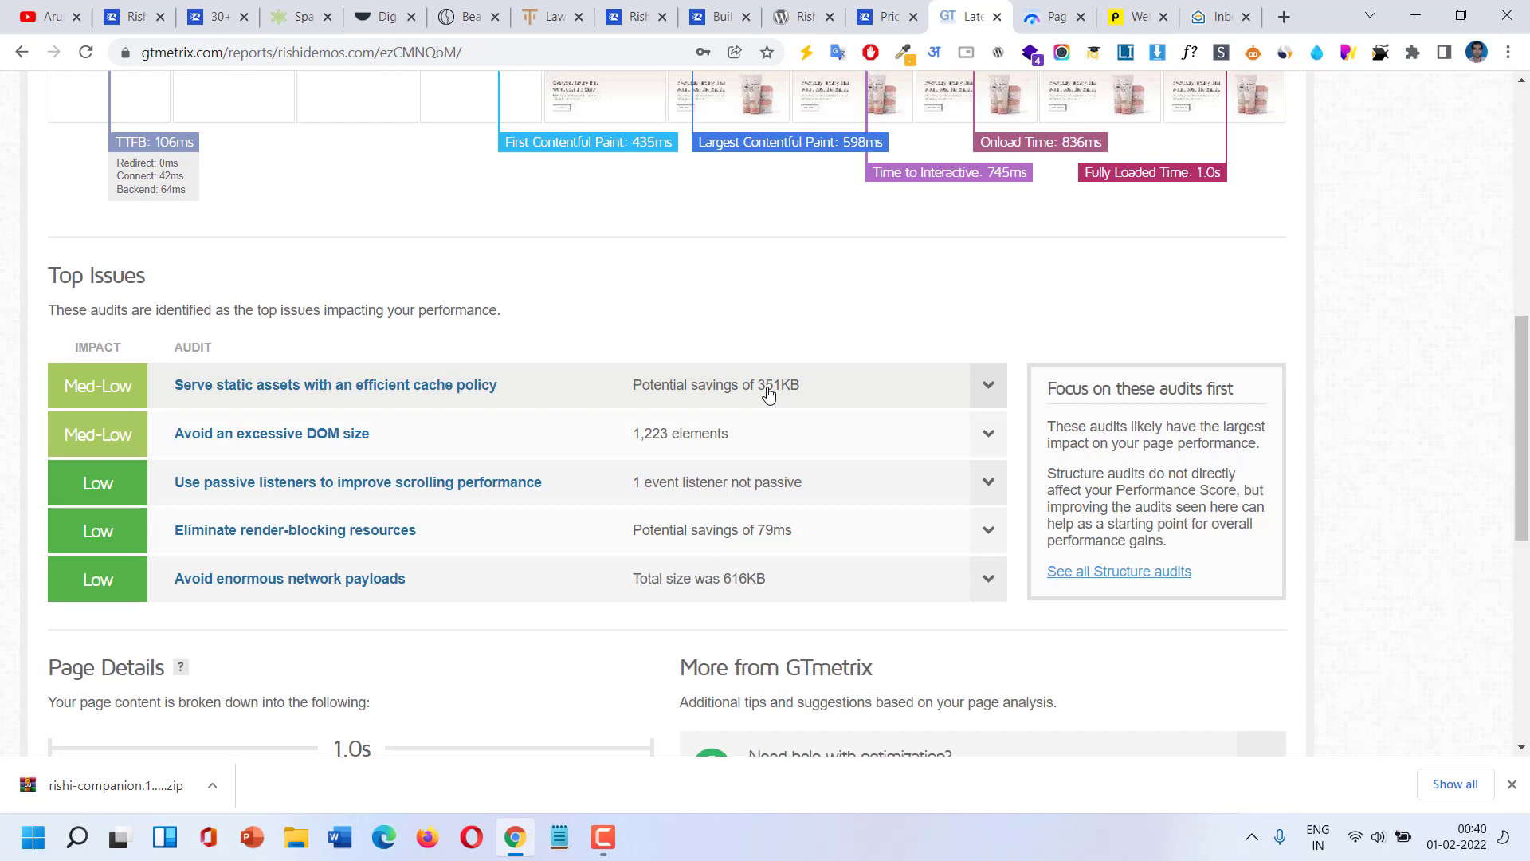
{"action": "scroll", "coordinate": [767, 394], "scroll_direction": "up", "scroll_amount": 3}
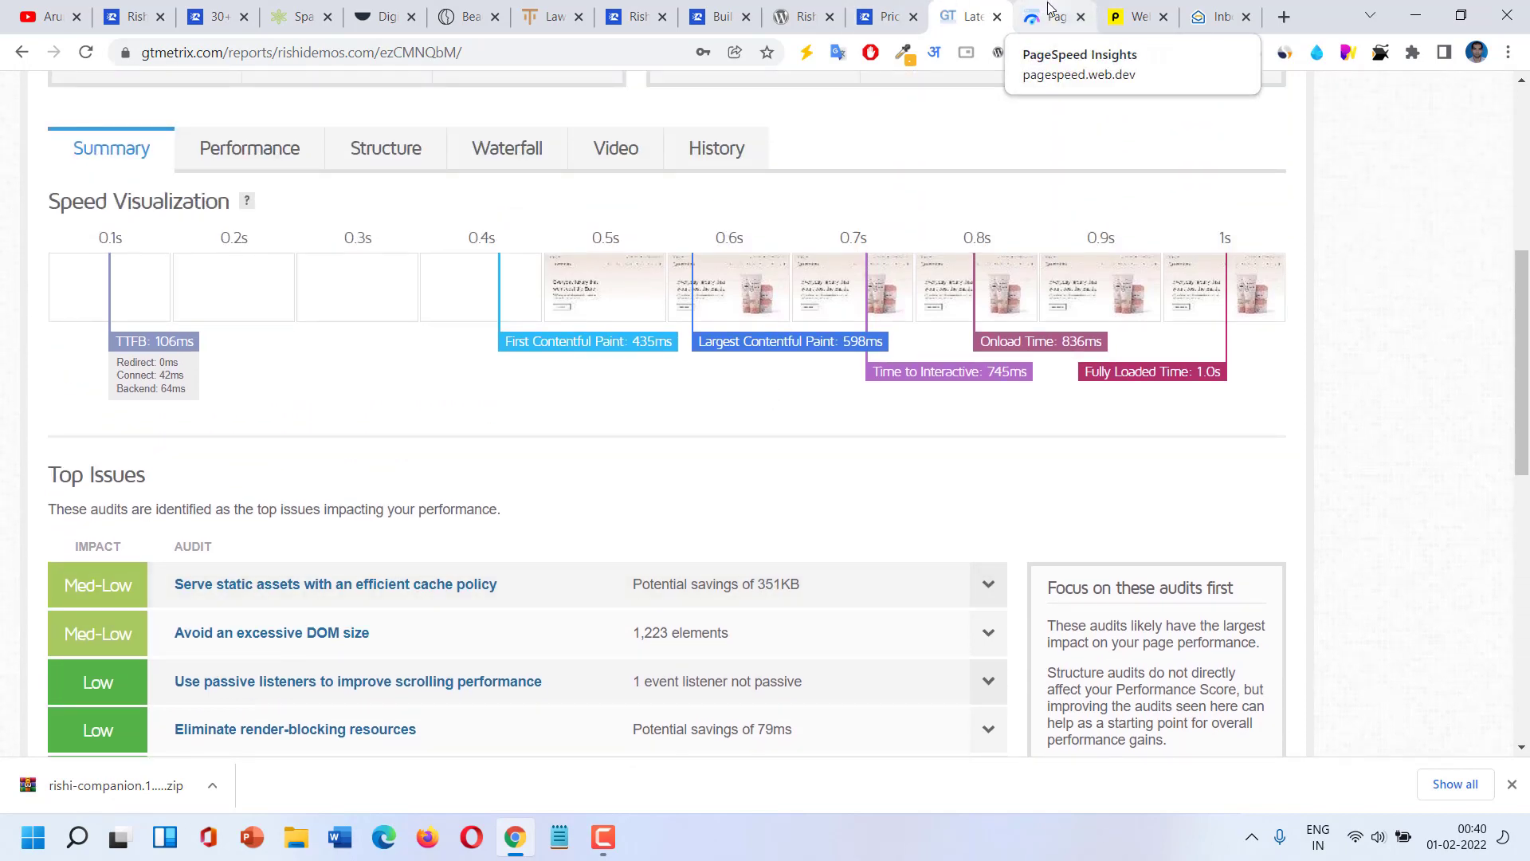
Review the Beauty Store mobile report in PageSpeed Insights: score 58, LCP 5.0 s, TBT 480 ms.
{"action": "left_click", "coordinate": [1049, 9]}
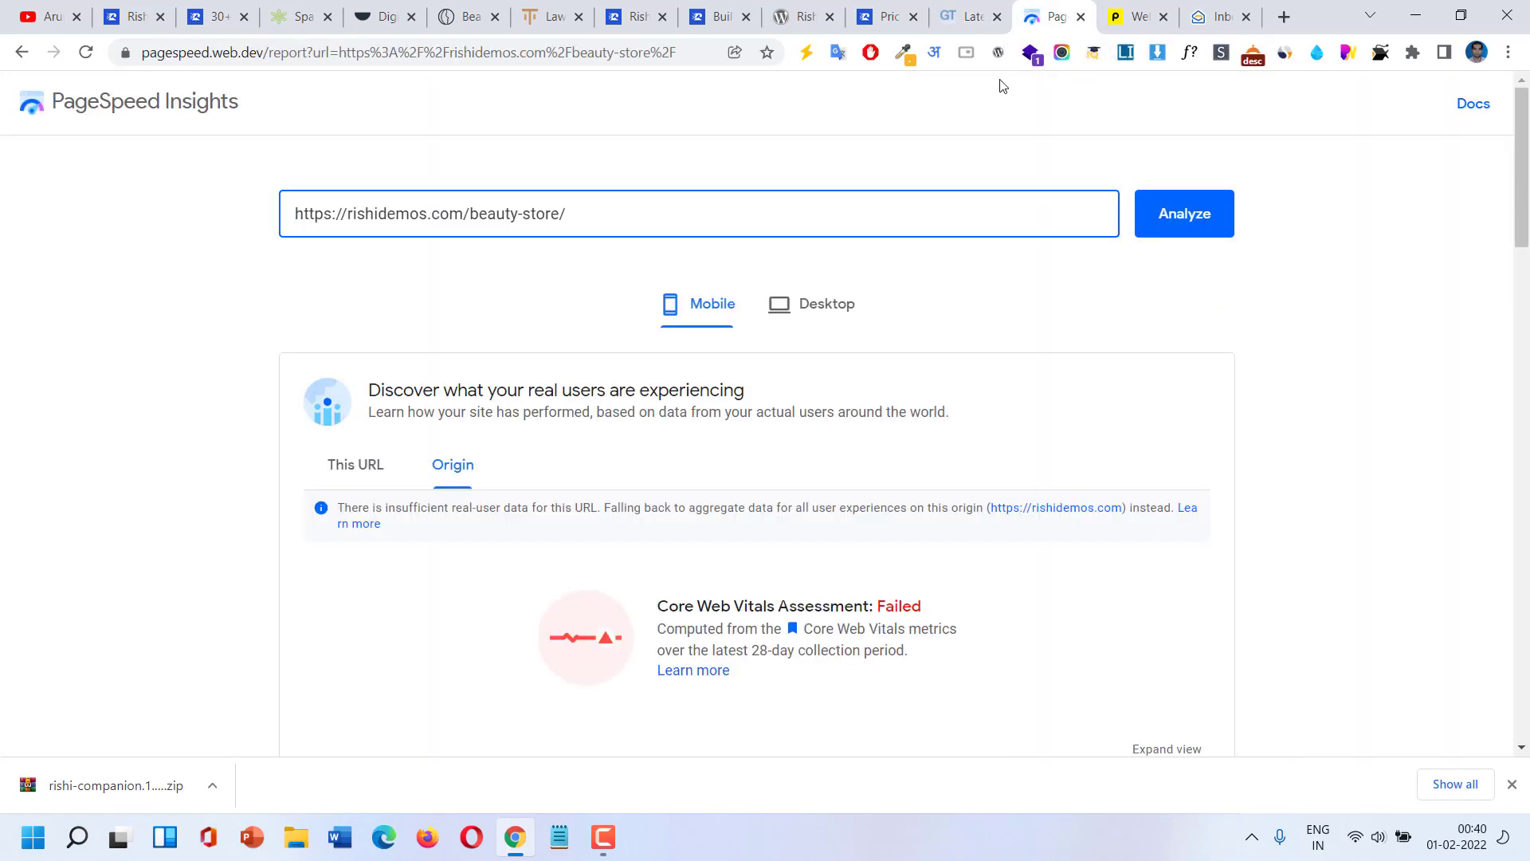
{"action": "scroll", "coordinate": [871, 323], "scroll_direction": "down", "scroll_amount": 1}
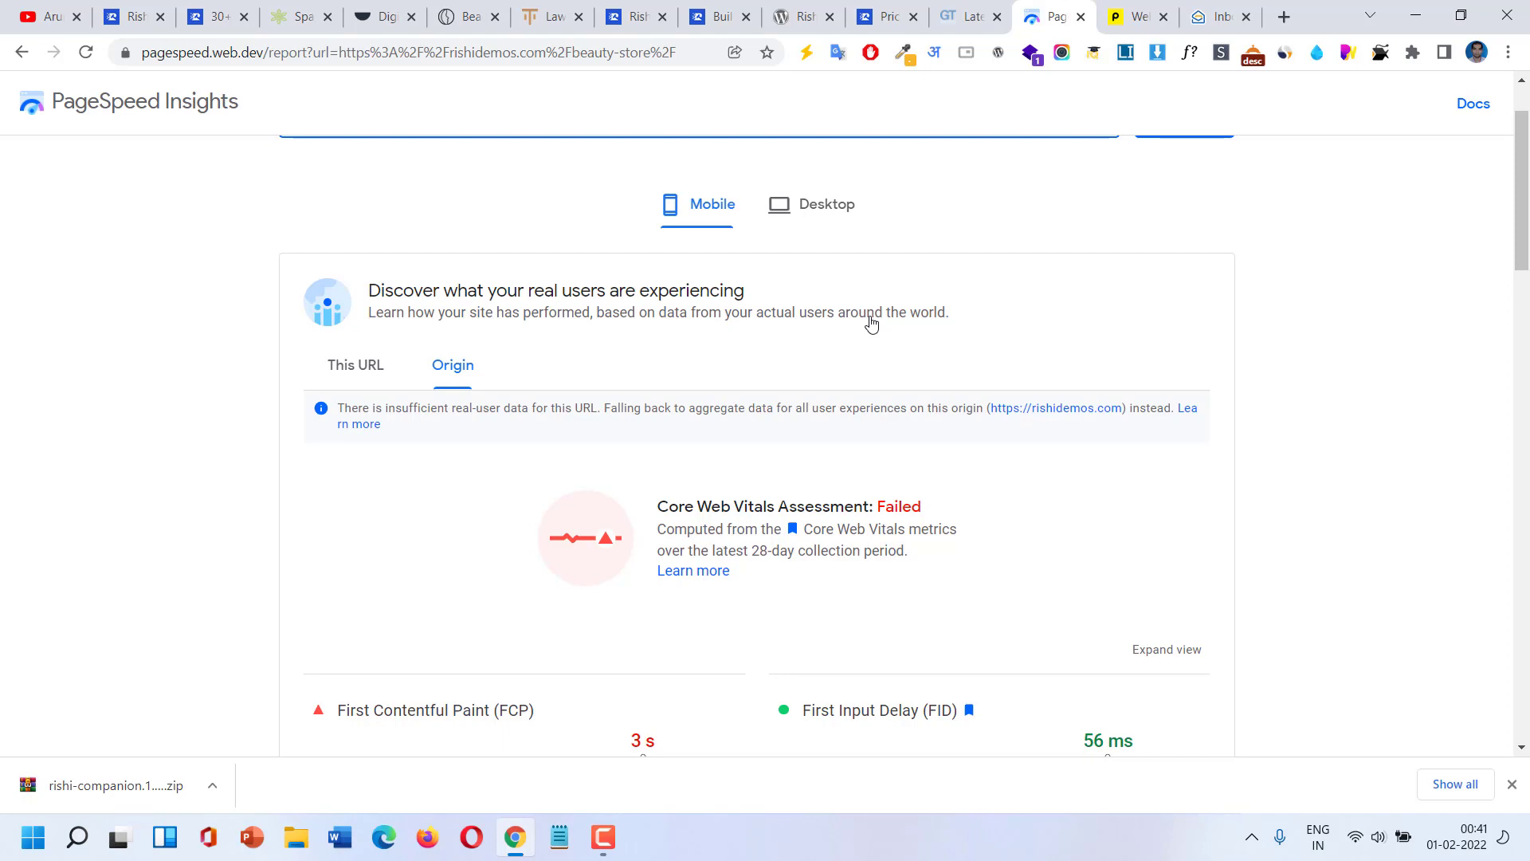
{"action": "scroll", "coordinate": [871, 323], "scroll_direction": "down", "scroll_amount": 4}
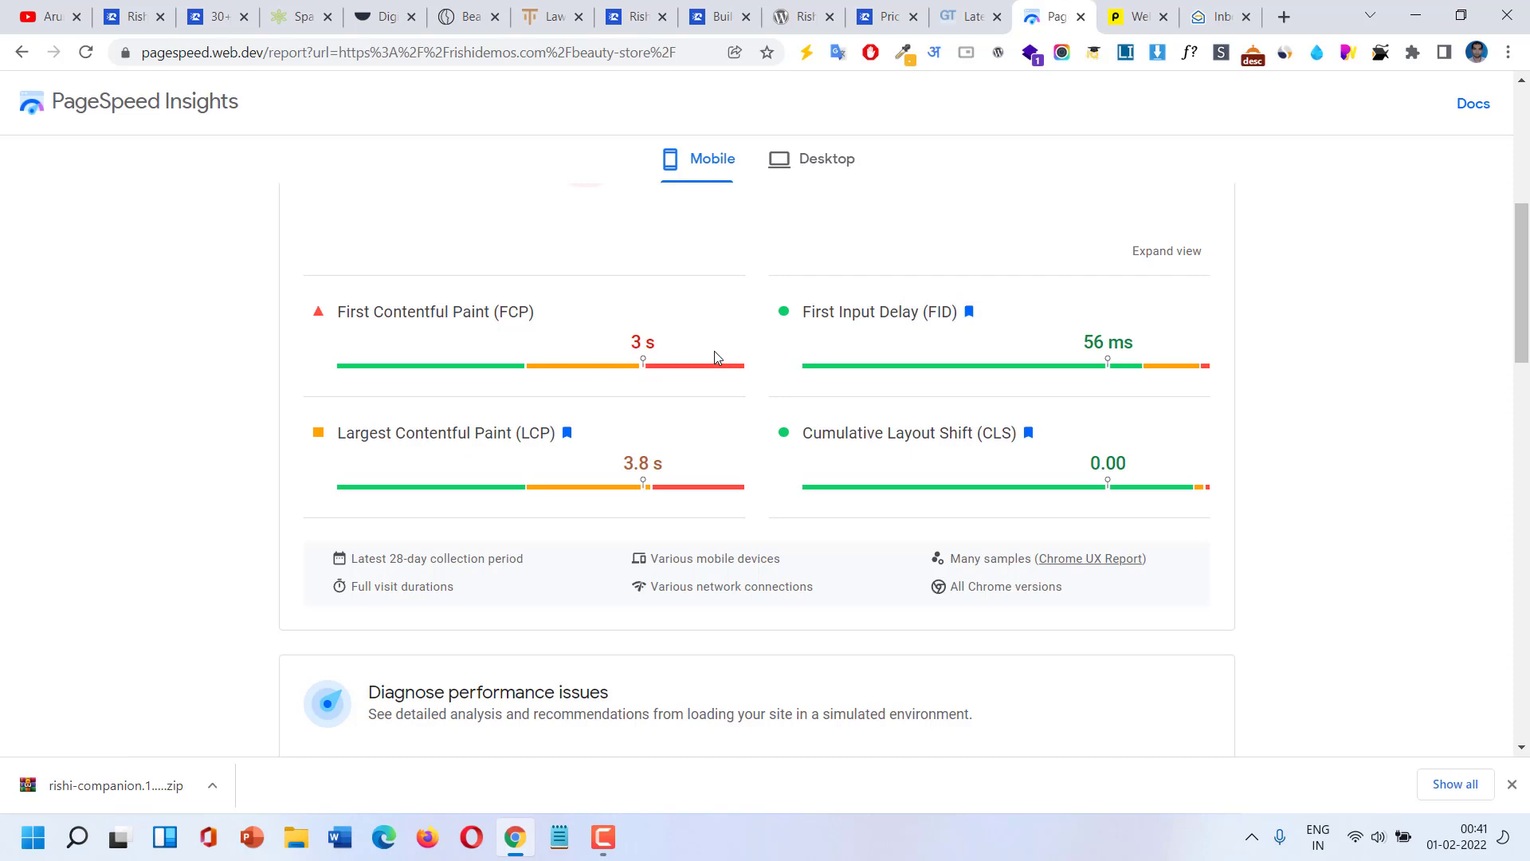
{"action": "scroll", "coordinate": [714, 351], "scroll_direction": "down", "scroll_amount": 1}
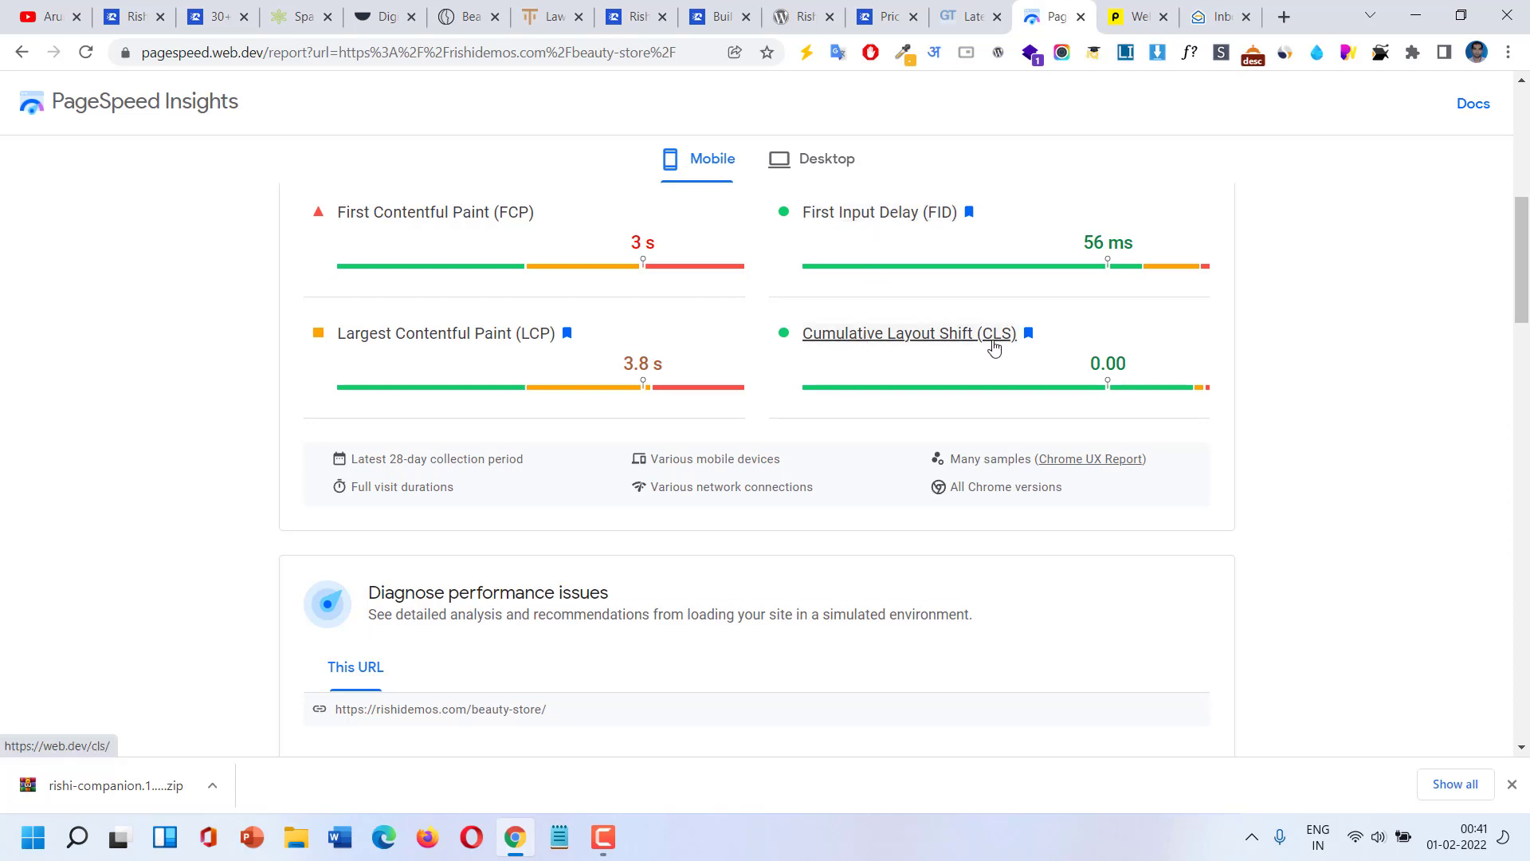
{"action": "scroll", "coordinate": [993, 345], "scroll_direction": "down", "scroll_amount": 4}
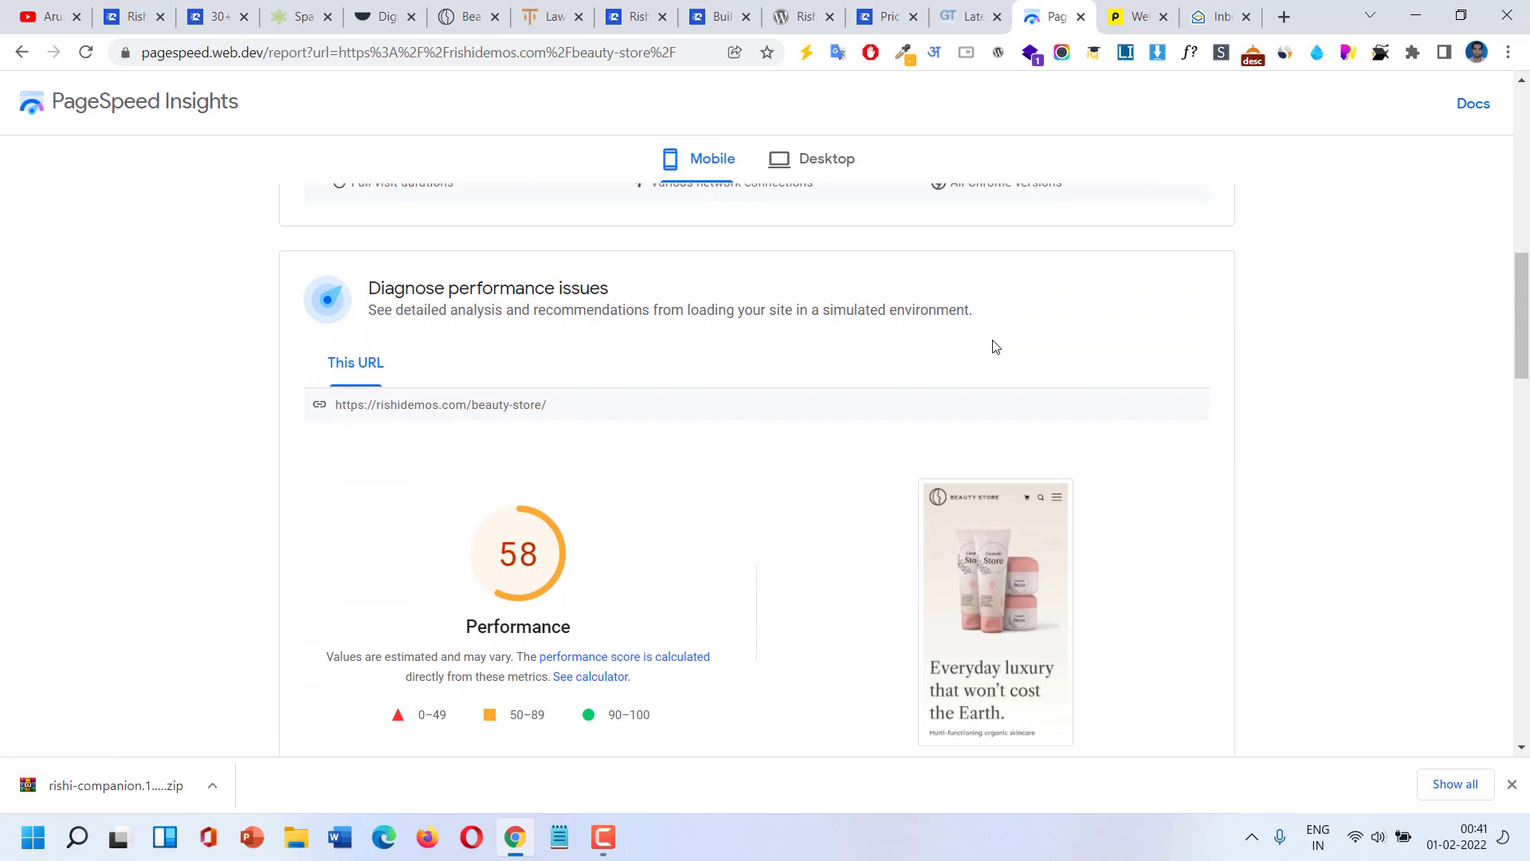
{"action": "scroll", "coordinate": [992, 345], "scroll_direction": "down", "scroll_amount": 5}
{"action": "scroll", "coordinate": [817, 345], "scroll_direction": "up", "scroll_amount": 5}
{"action": "scroll", "coordinate": [817, 346], "scroll_direction": "down", "scroll_amount": 5}
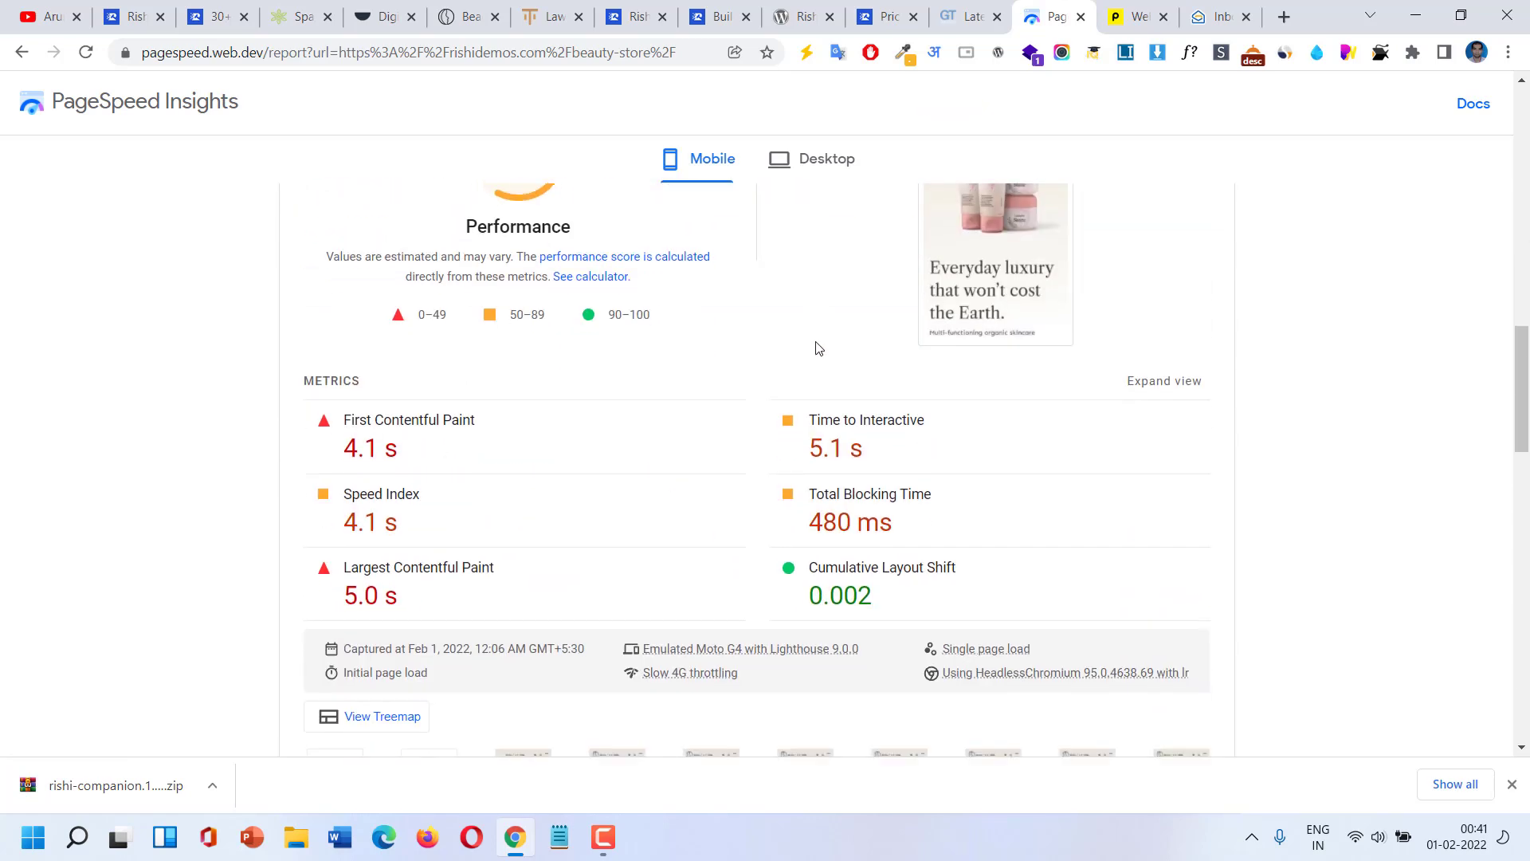
{"action": "scroll", "coordinate": [816, 348], "scroll_direction": "down", "scroll_amount": 7}
{"action": "scroll", "coordinate": [717, 338], "scroll_direction": "up", "scroll_amount": 6}
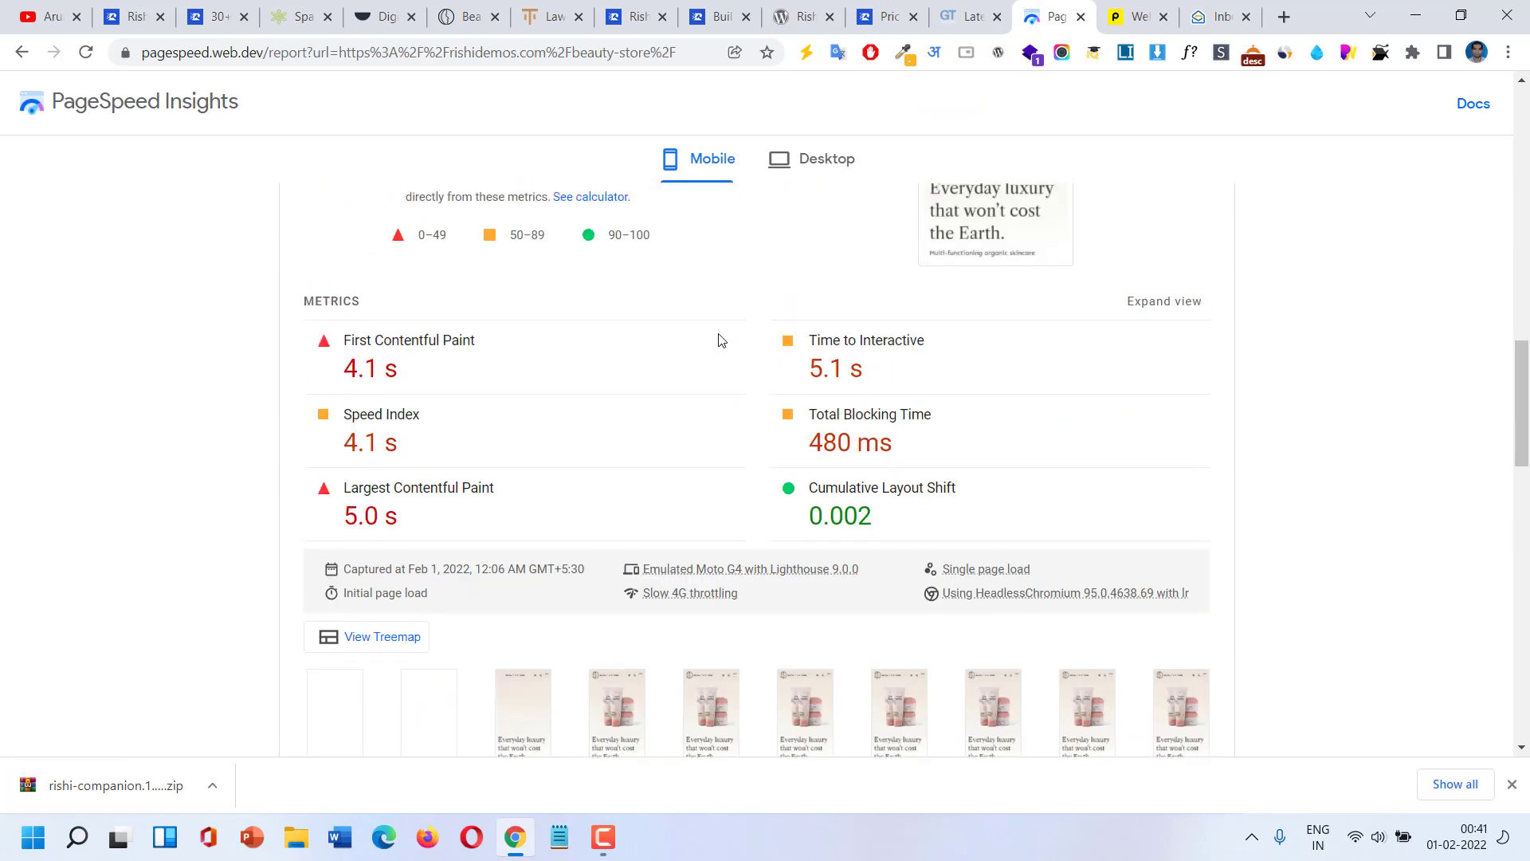
{"action": "scroll", "coordinate": [717, 339], "scroll_direction": "up", "scroll_amount": 10}
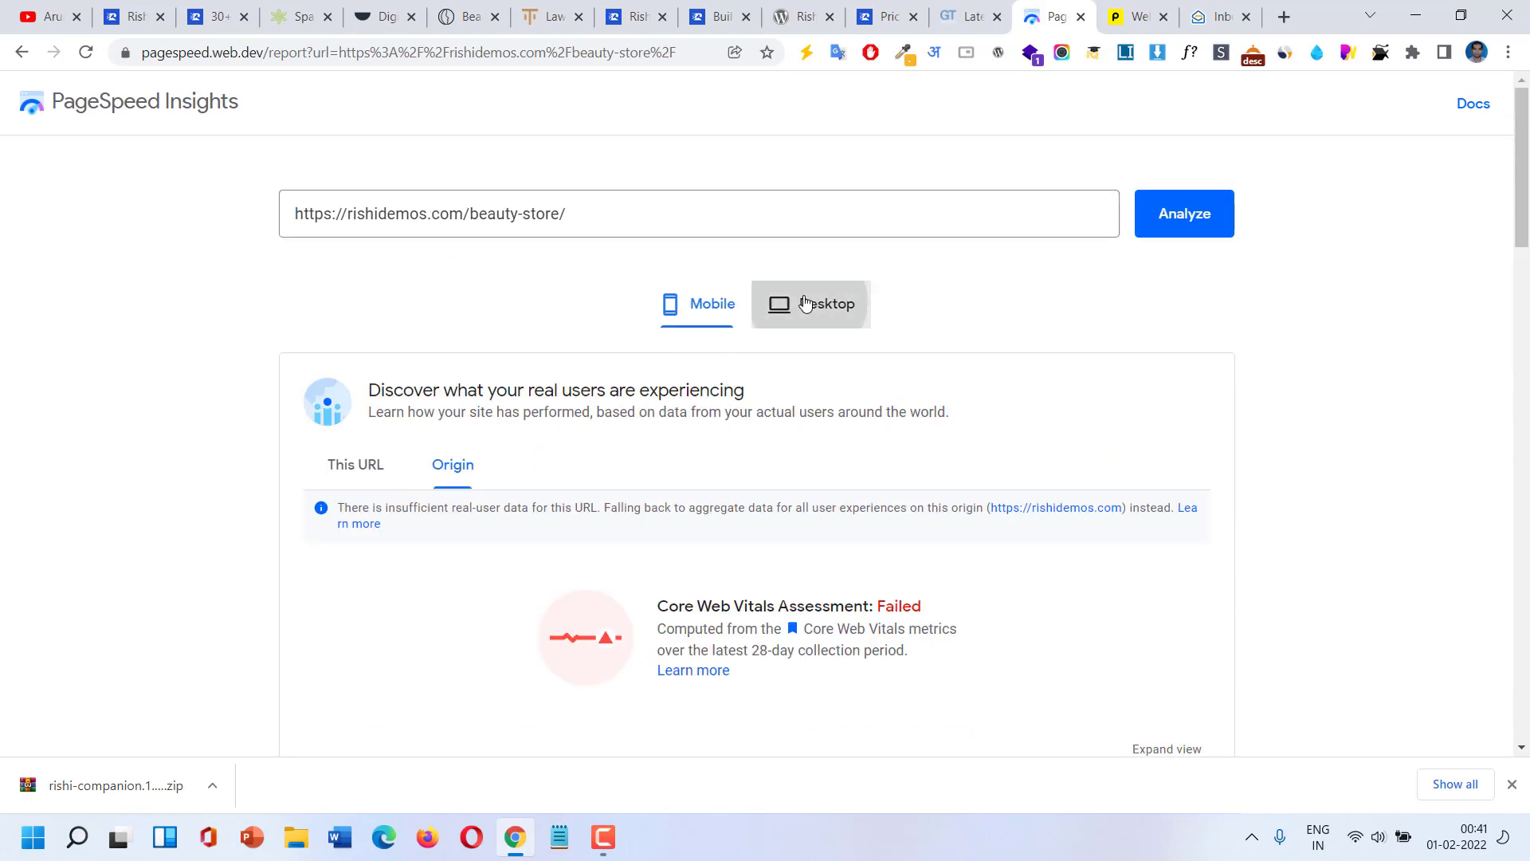
{"action": "left_click", "coordinate": [805, 303]}
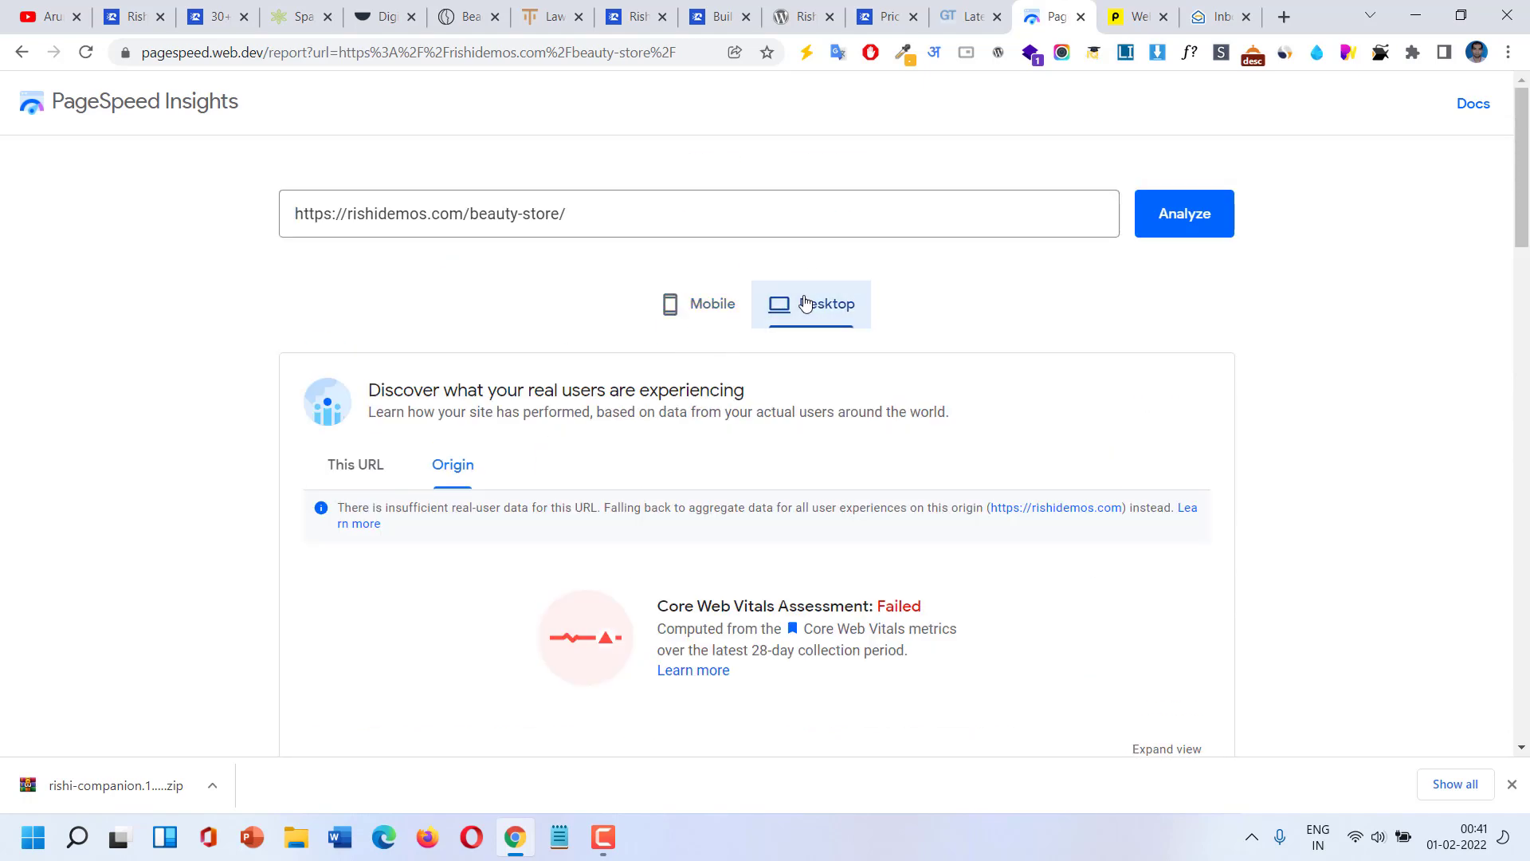
{"action": "scroll", "coordinate": [805, 304], "scroll_direction": "down", "scroll_amount": 2}
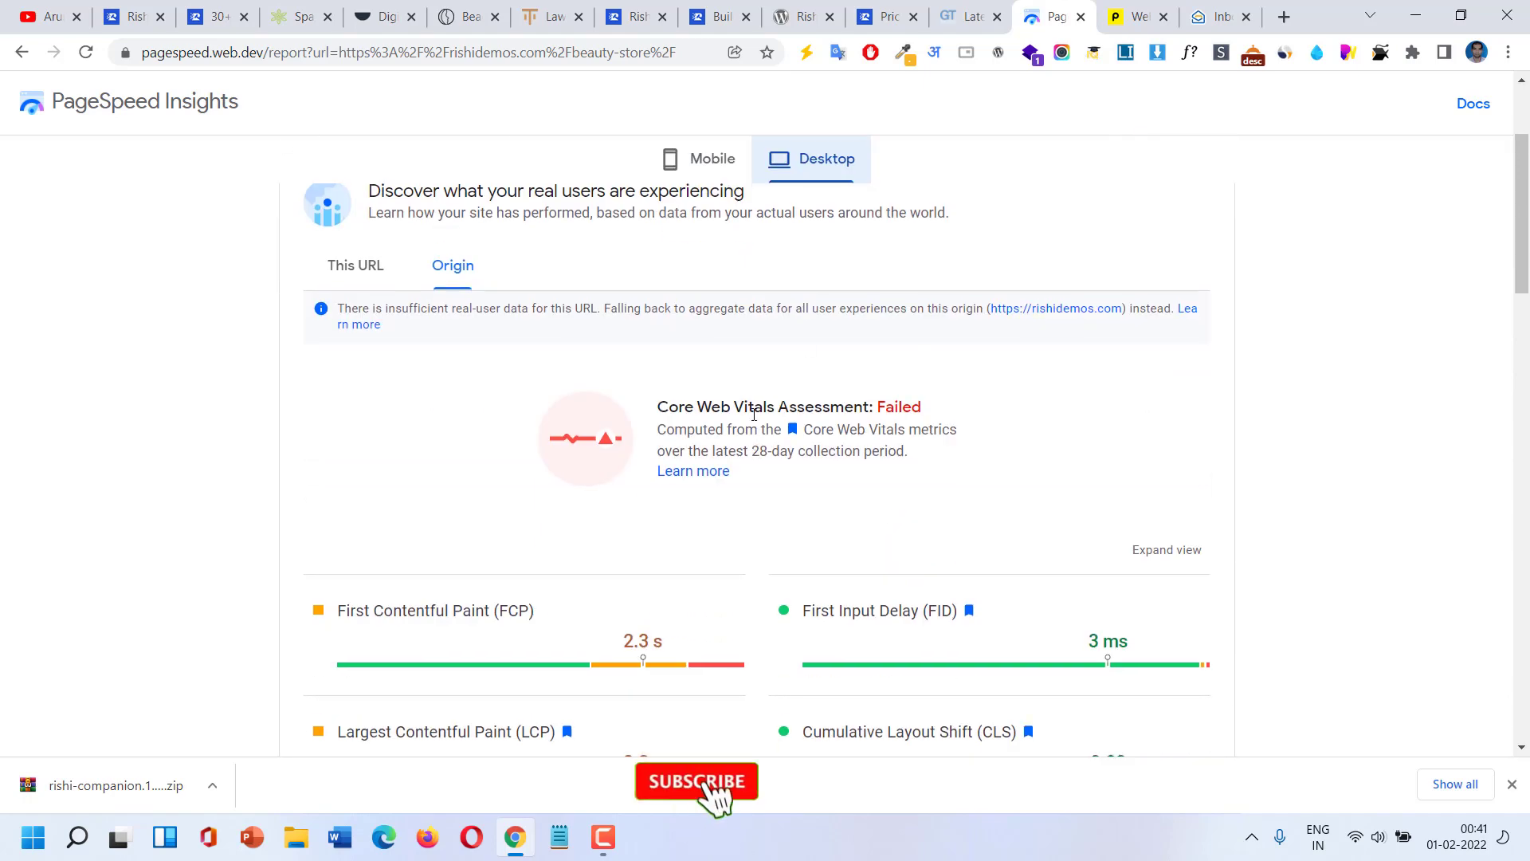
{"action": "scroll", "coordinate": [753, 415], "scroll_direction": "up", "scroll_amount": 1}
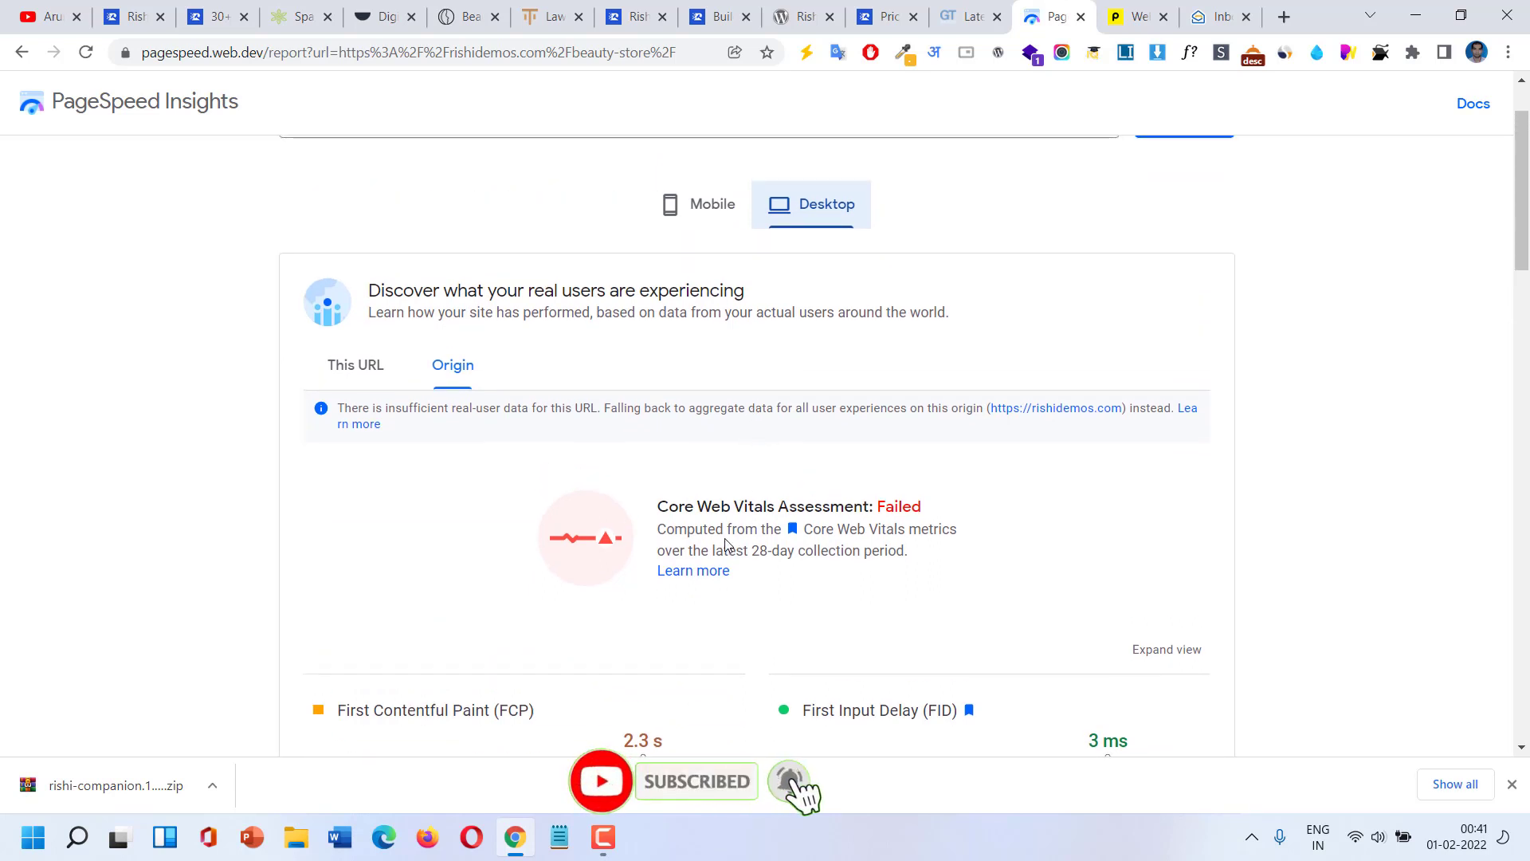
{"action": "left_click", "coordinate": [708, 225]}
{"action": "scroll", "coordinate": [821, 354], "scroll_direction": "up", "scroll_amount": 1}
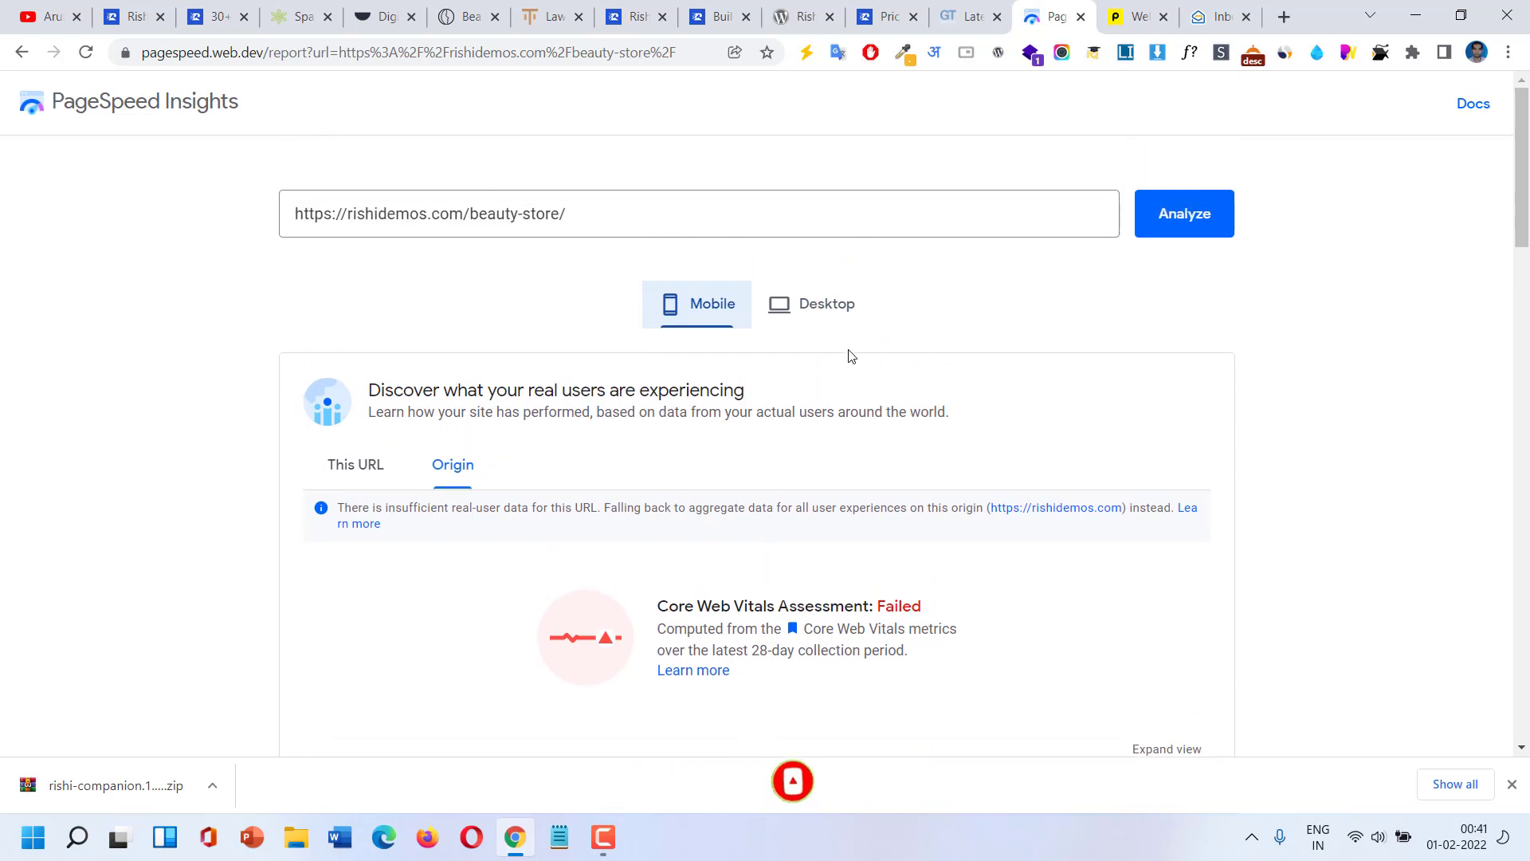
Rerun the beauty-store analysis, then show the desktop results.
{"action": "left_click", "coordinate": [1199, 228]}
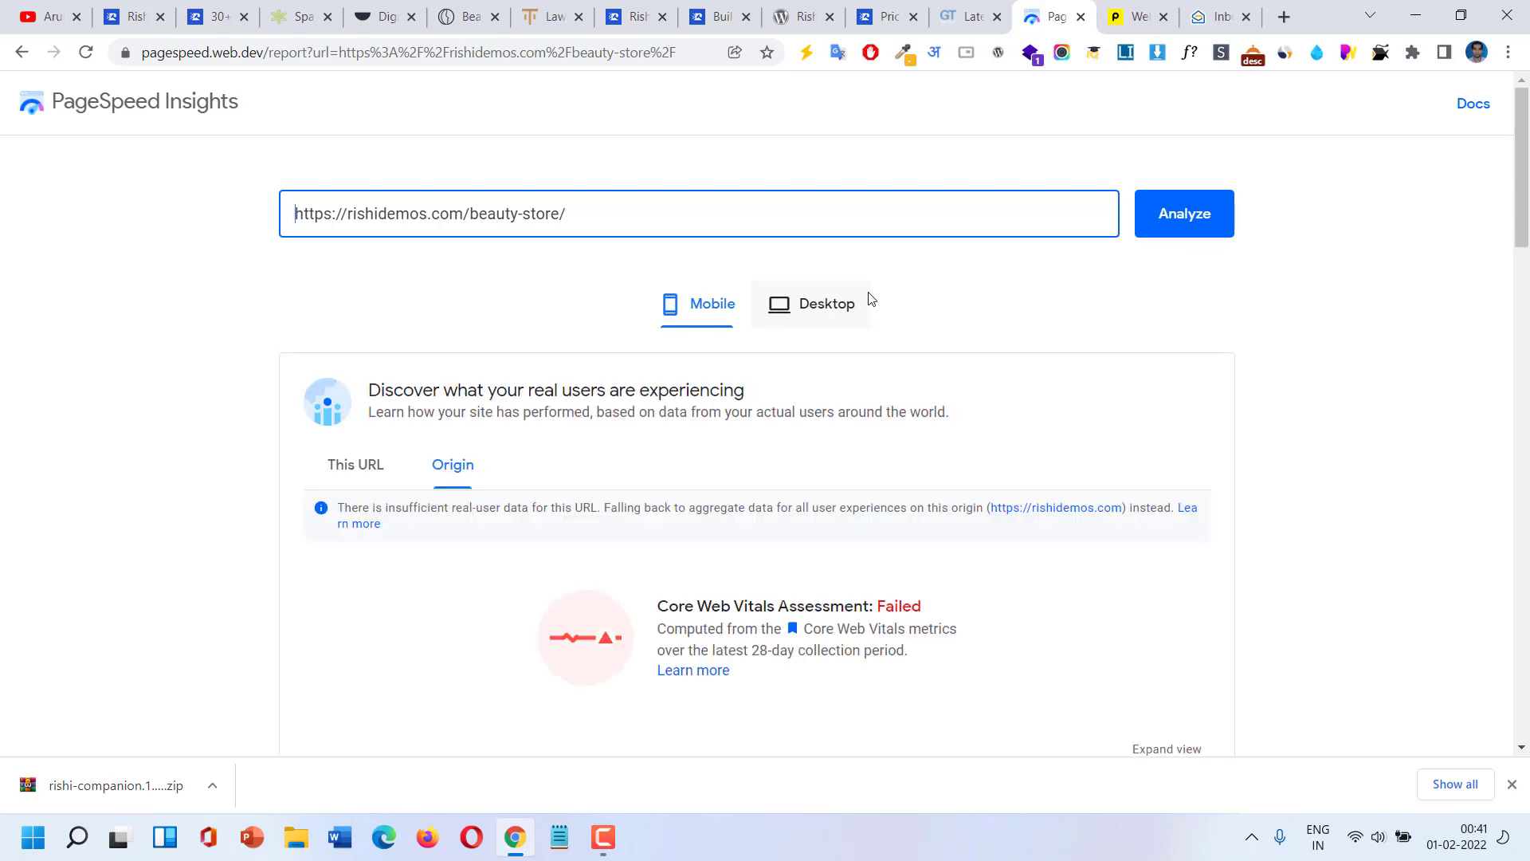
{"action": "scroll", "coordinate": [864, 322], "scroll_direction": "down", "scroll_amount": 5}
{"action": "scroll", "coordinate": [857, 351], "scroll_direction": "up", "scroll_amount": 1}
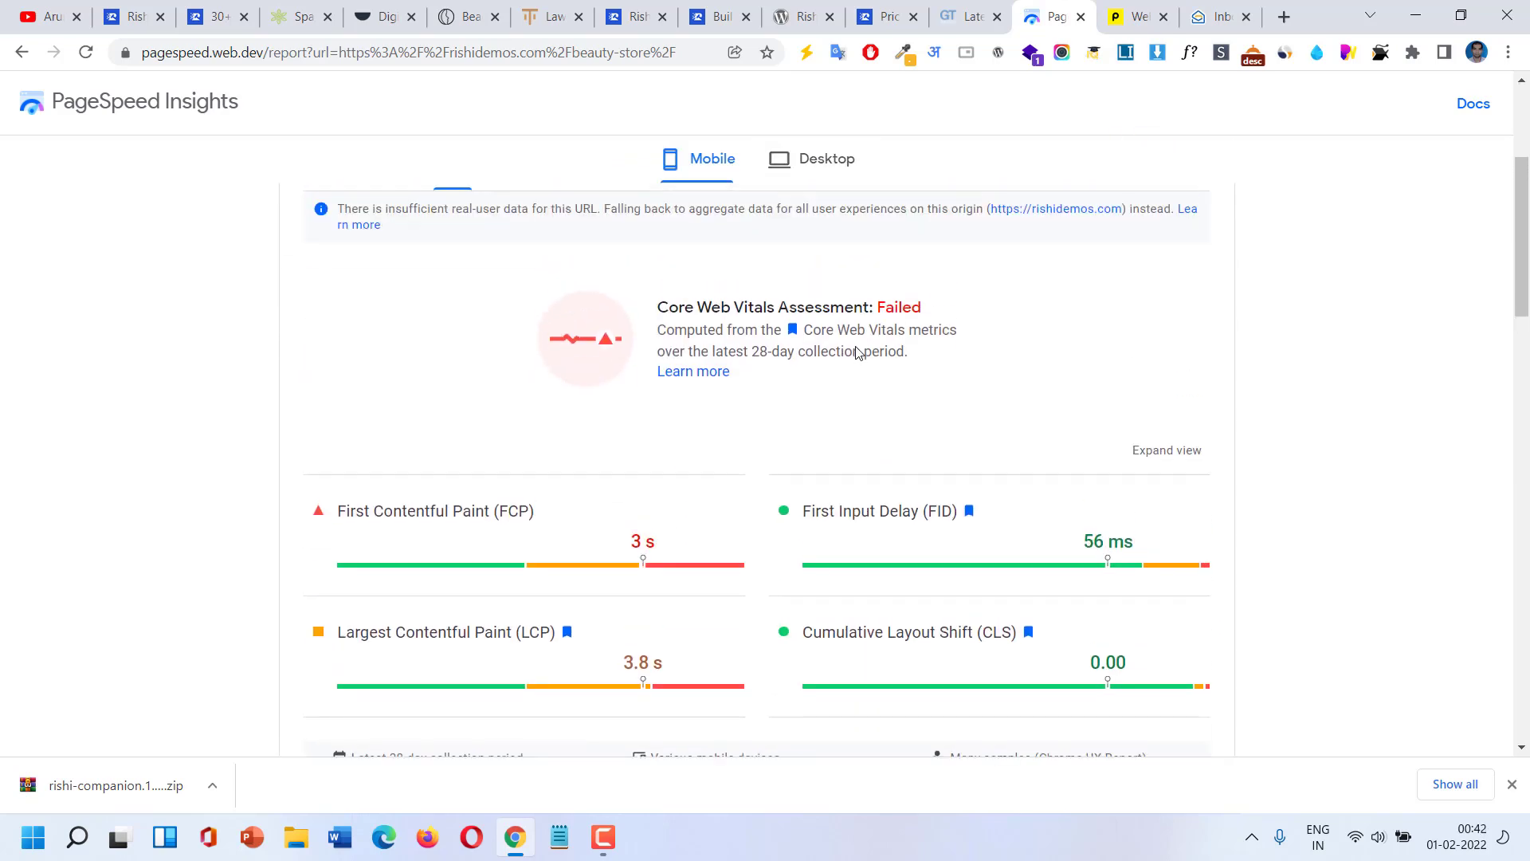
{"action": "scroll", "coordinate": [856, 318], "scroll_direction": "up", "scroll_amount": 1}
{"action": "scroll", "coordinate": [847, 247], "scroll_direction": "up", "scroll_amount": 1}
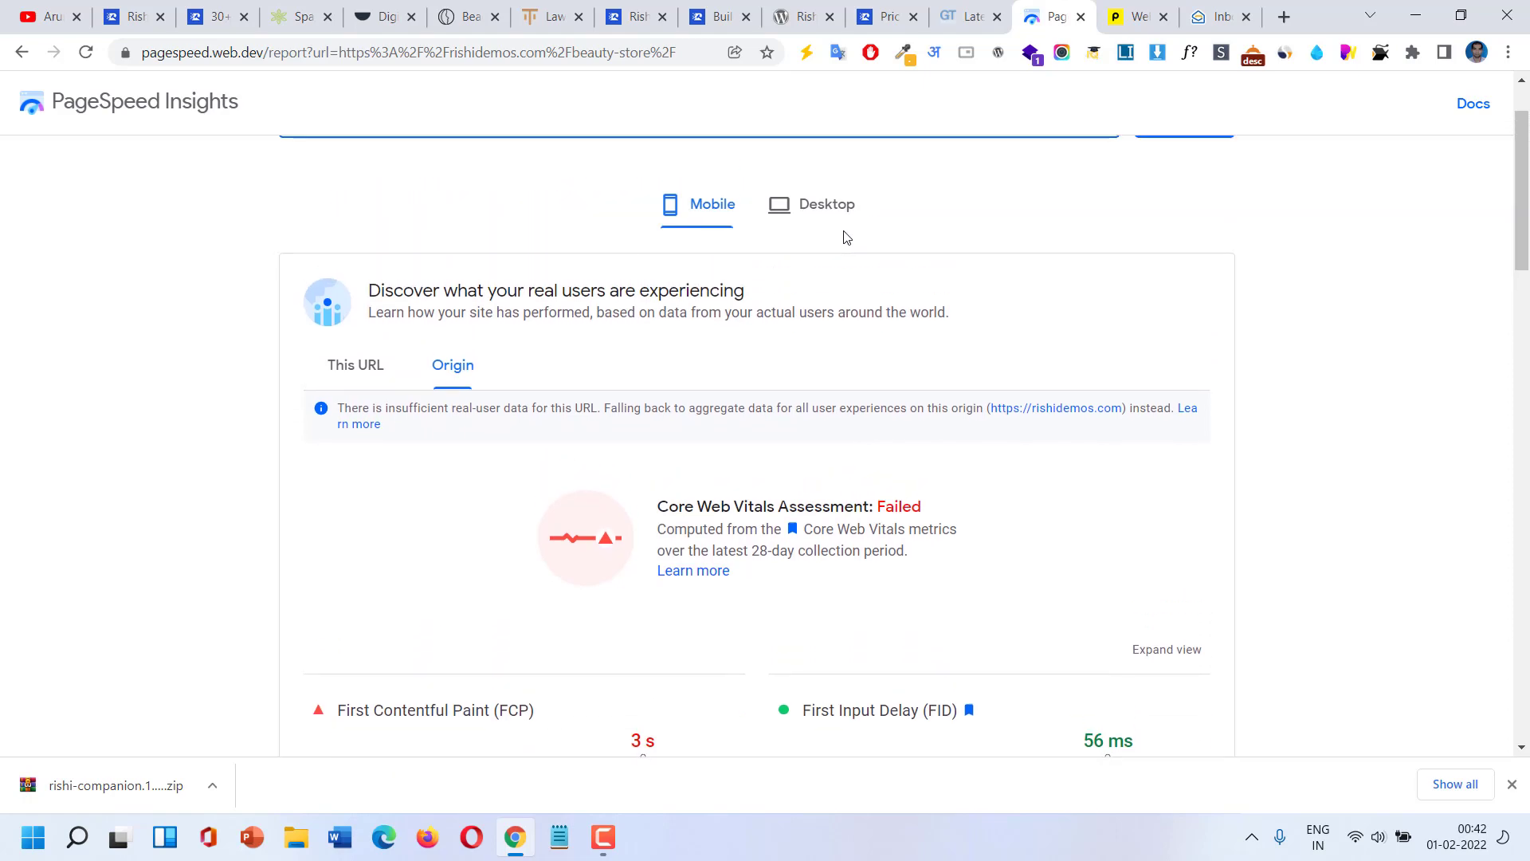
{"action": "left_click", "coordinate": [834, 207]}
{"action": "key", "text": "ctrl+Tab"}
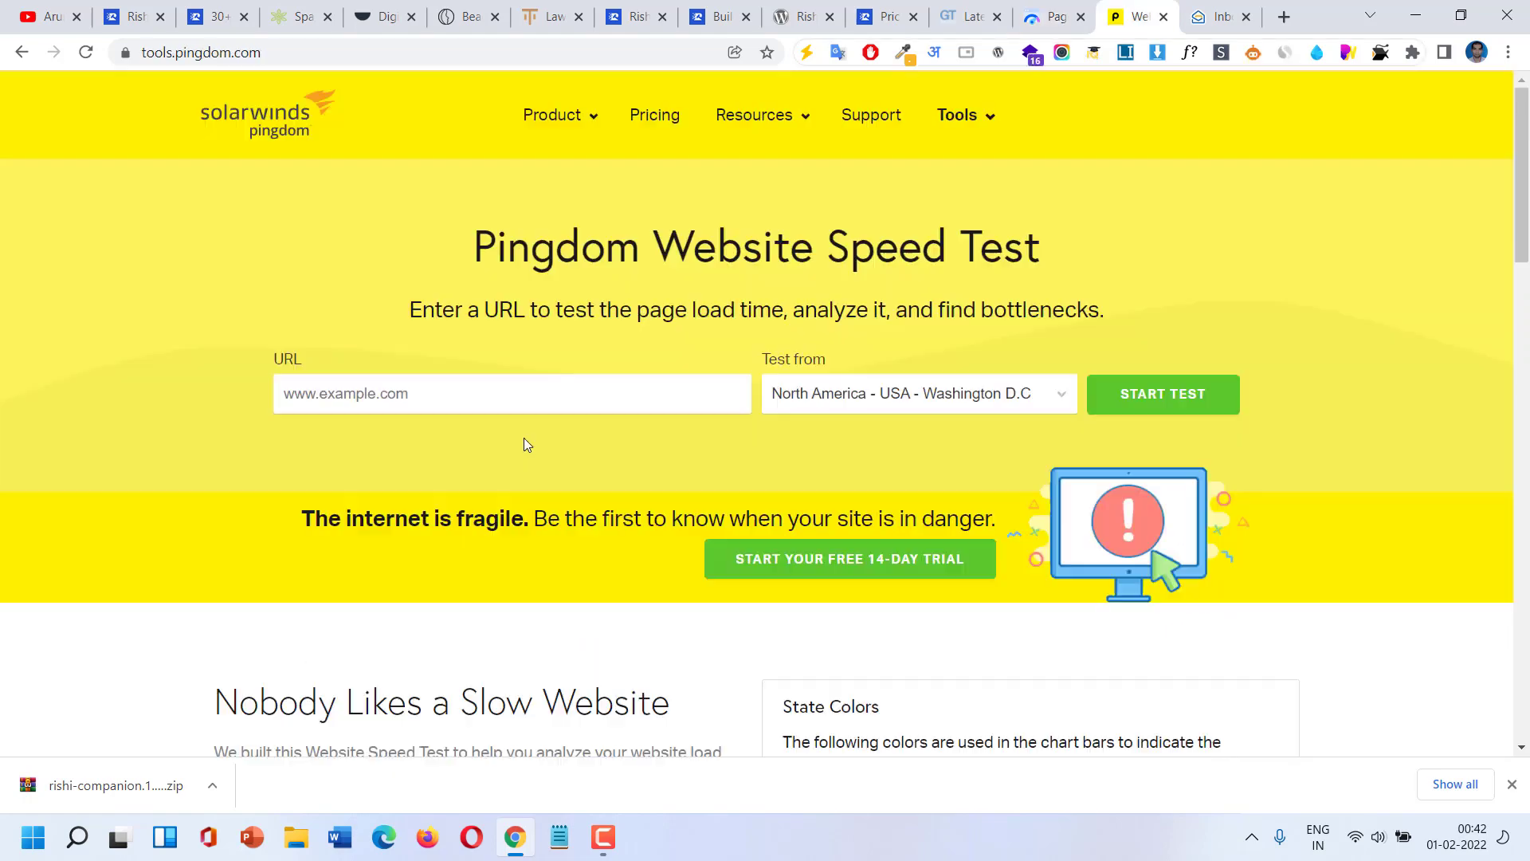
{"action": "left_click", "coordinate": [528, 405]}
{"action": "type", "text": "https://rishidemos.com/beauty-store/"}
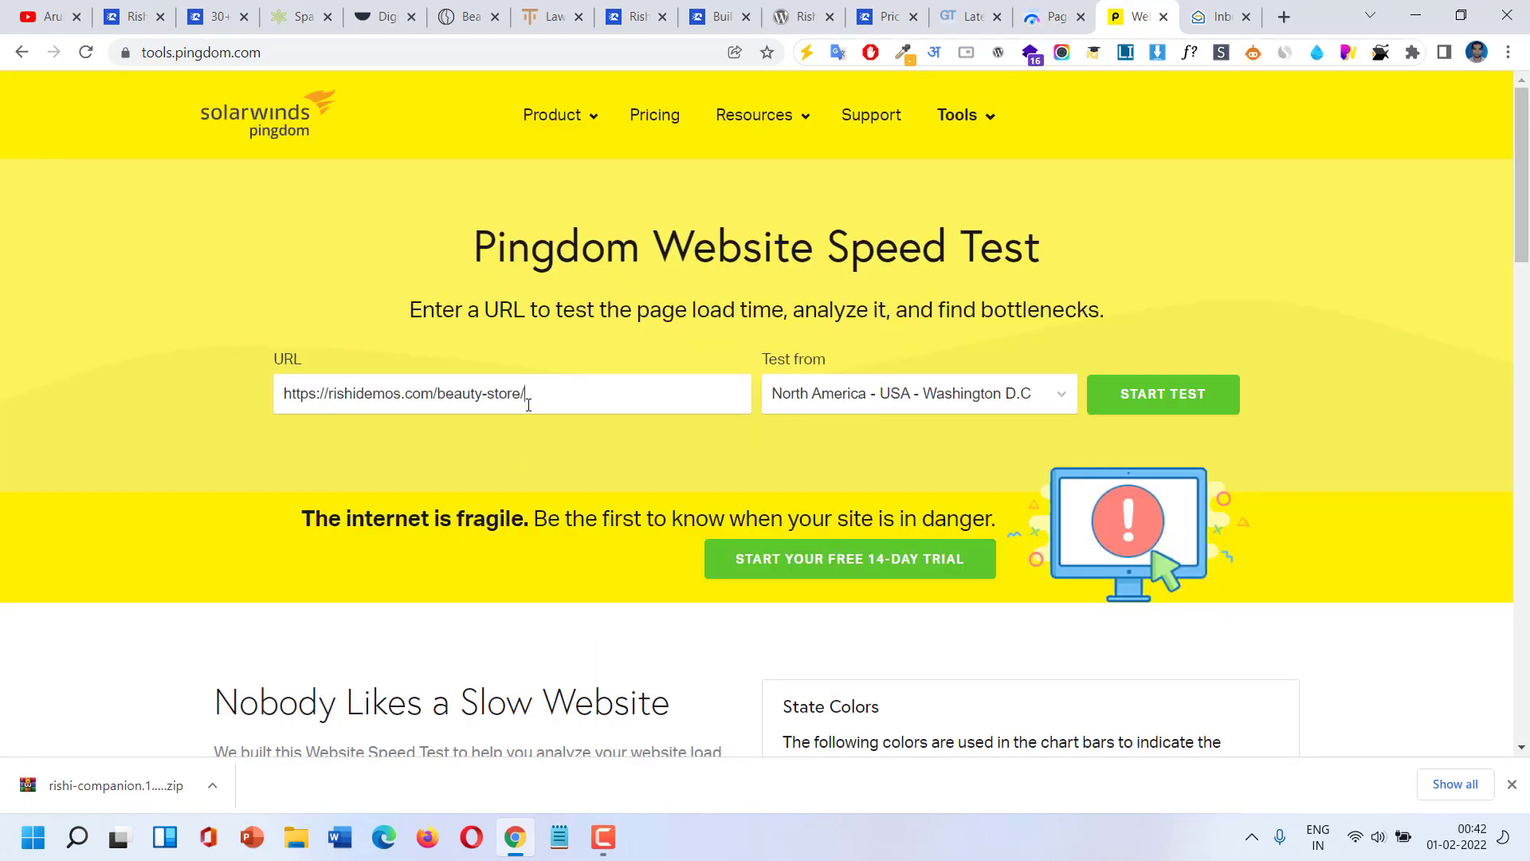
{"action": "left_click", "coordinate": [932, 411]}
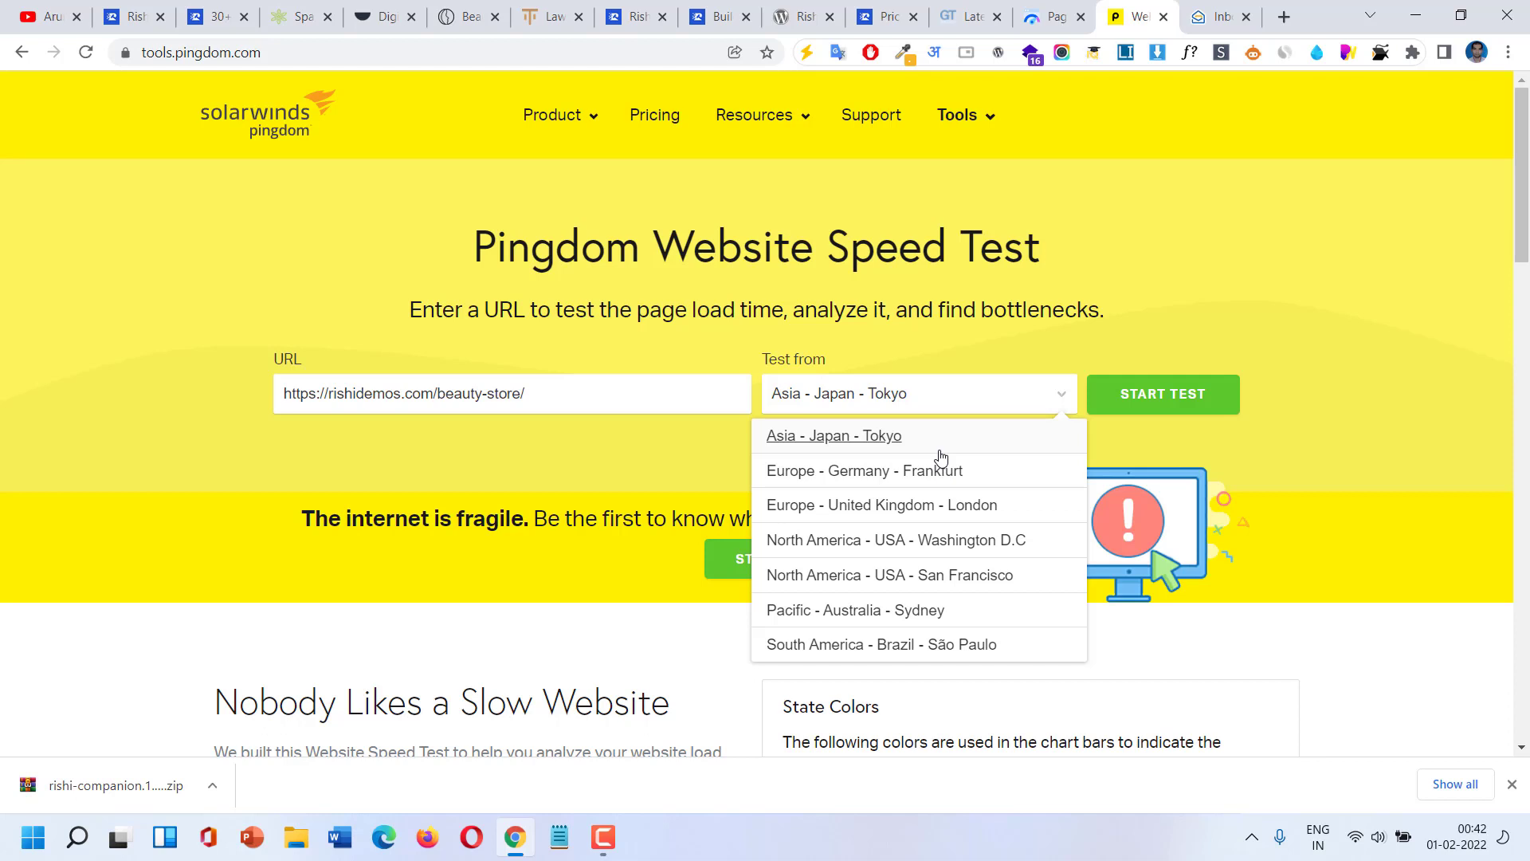
{"action": "left_click", "coordinate": [960, 505]}
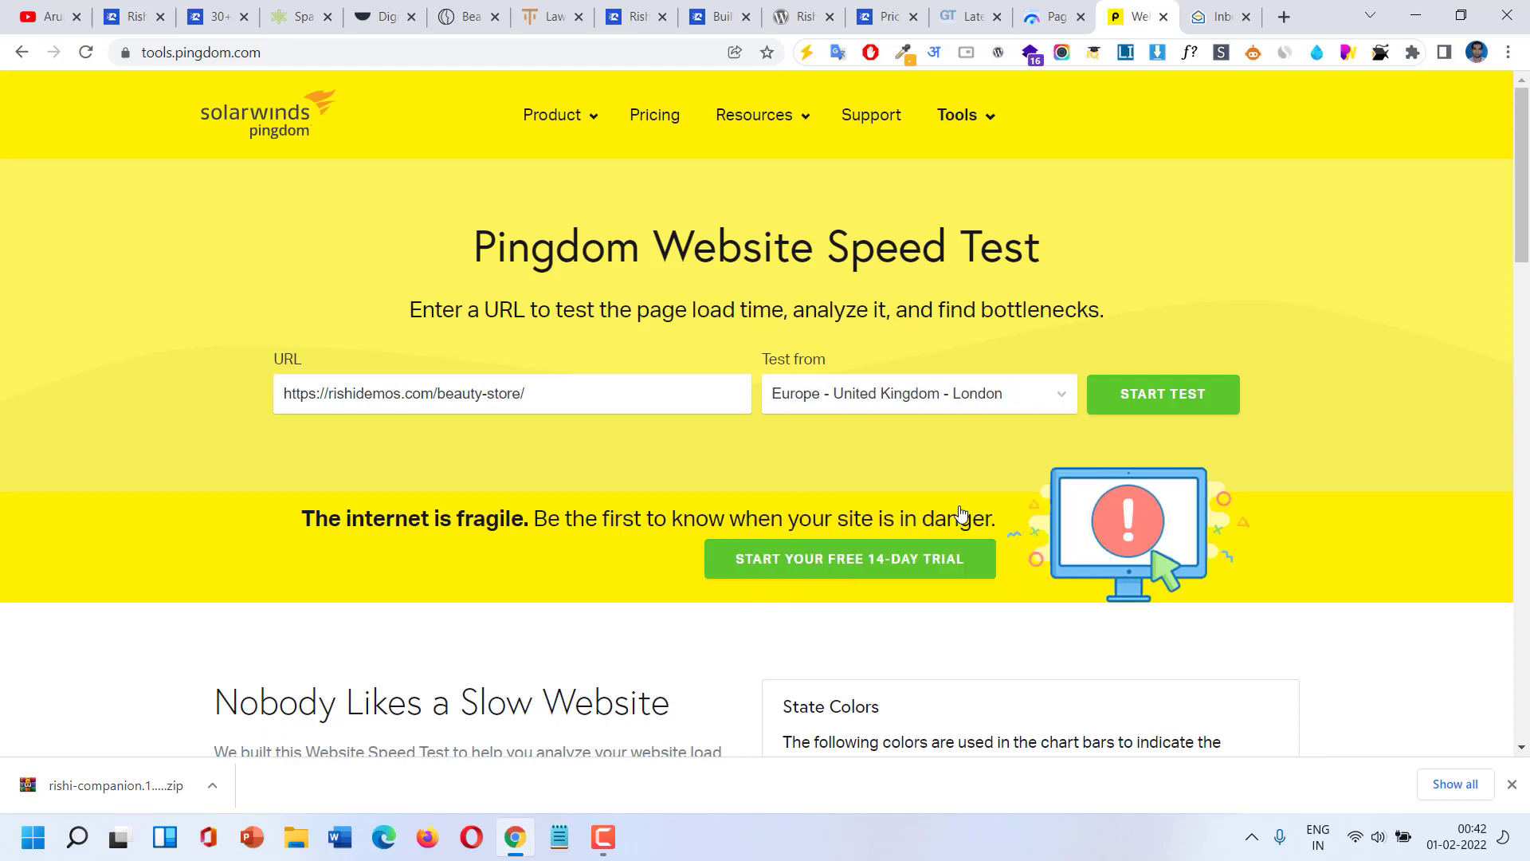
{"action": "left_click", "coordinate": [1176, 406]}
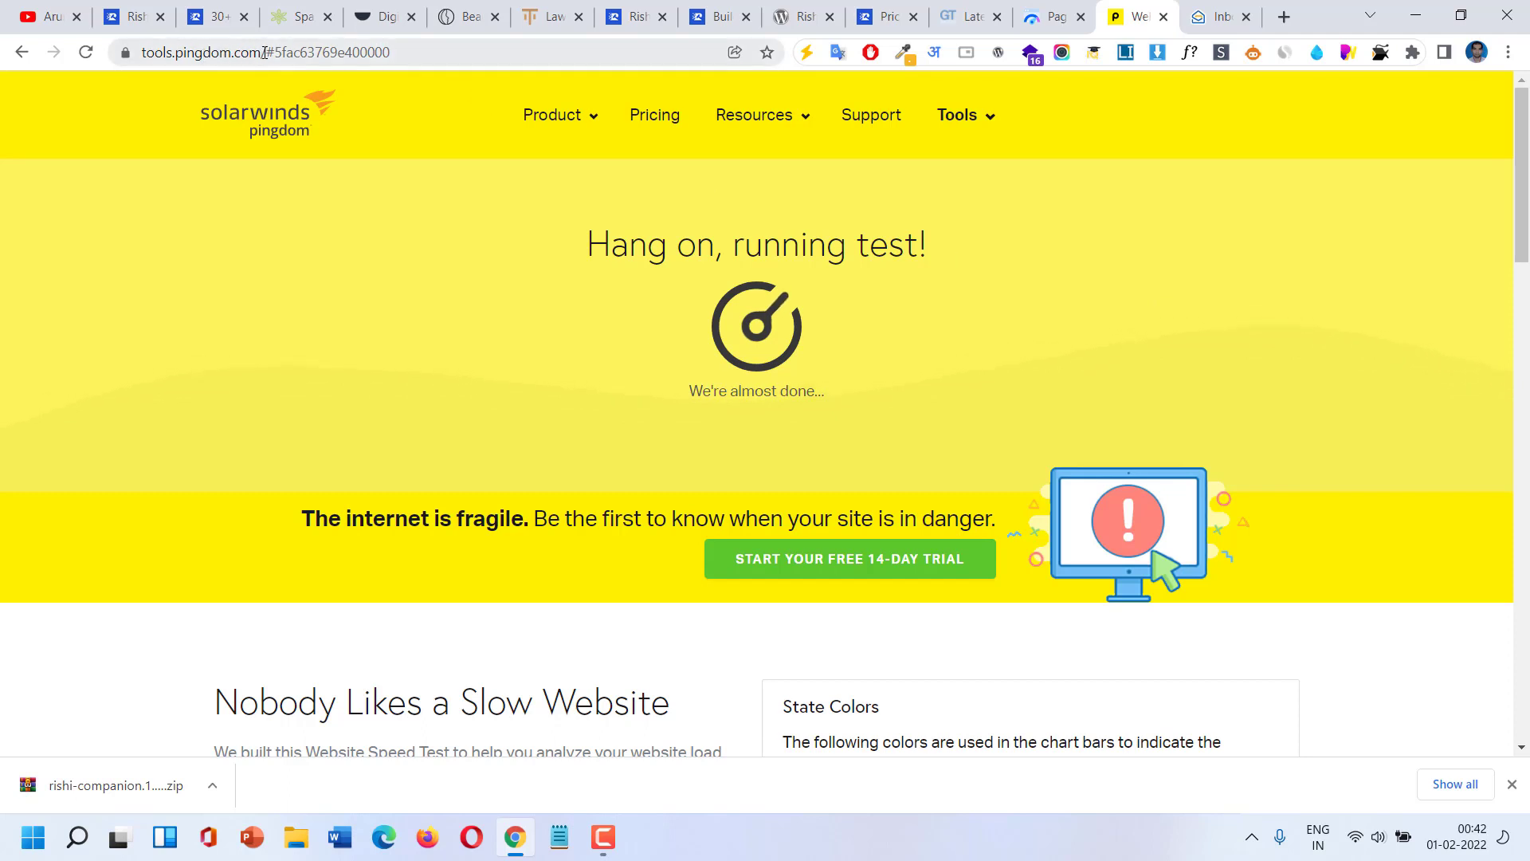
{"action": "left_click_drag", "start_coordinate": [264, 53], "coordinate": [141, 54]}
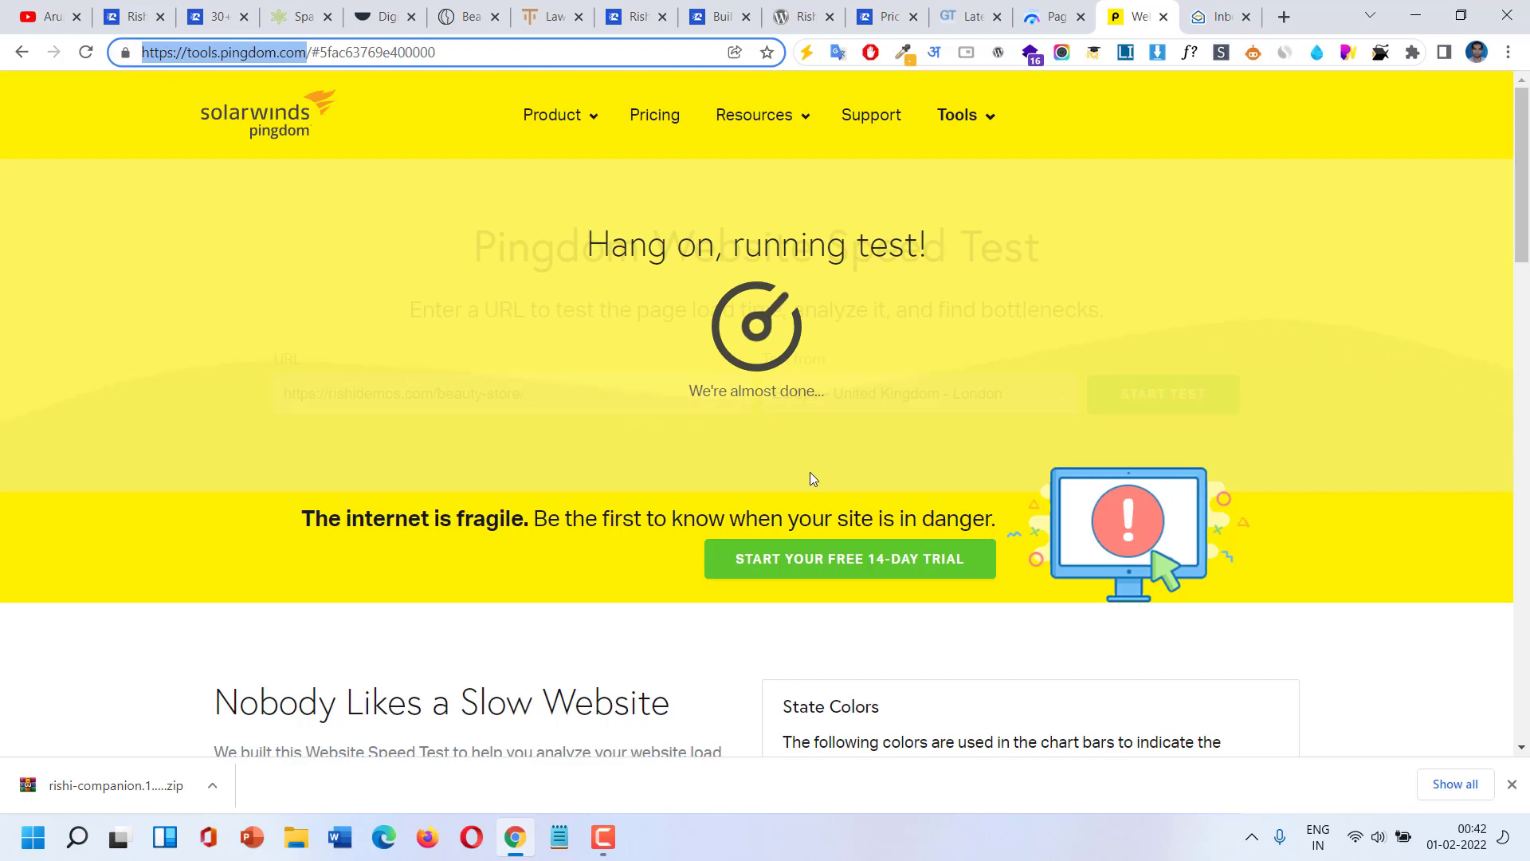
{"action": "scroll", "coordinate": [809, 478], "scroll_direction": "down", "scroll_amount": 5}
Review the Pingdom results, highlighting the 866.0 KB page size, then return to the Rishi Theme site.
{"action": "scroll", "coordinate": [717, 466], "scroll_direction": "up", "scroll_amount": 3}
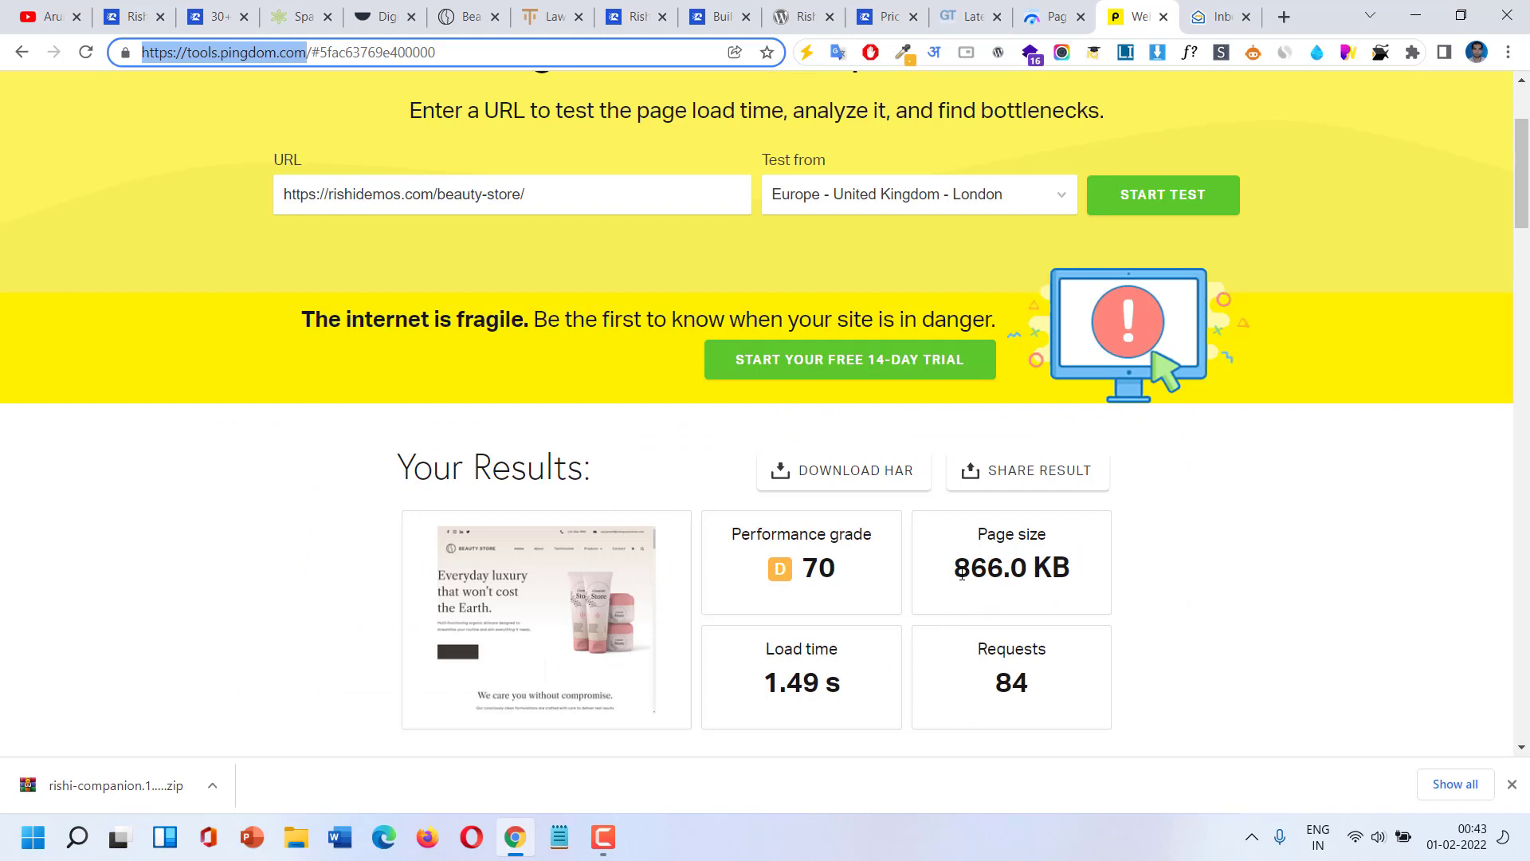
{"action": "left_click_drag", "start_coordinate": [957, 573], "coordinate": [1067, 570]}
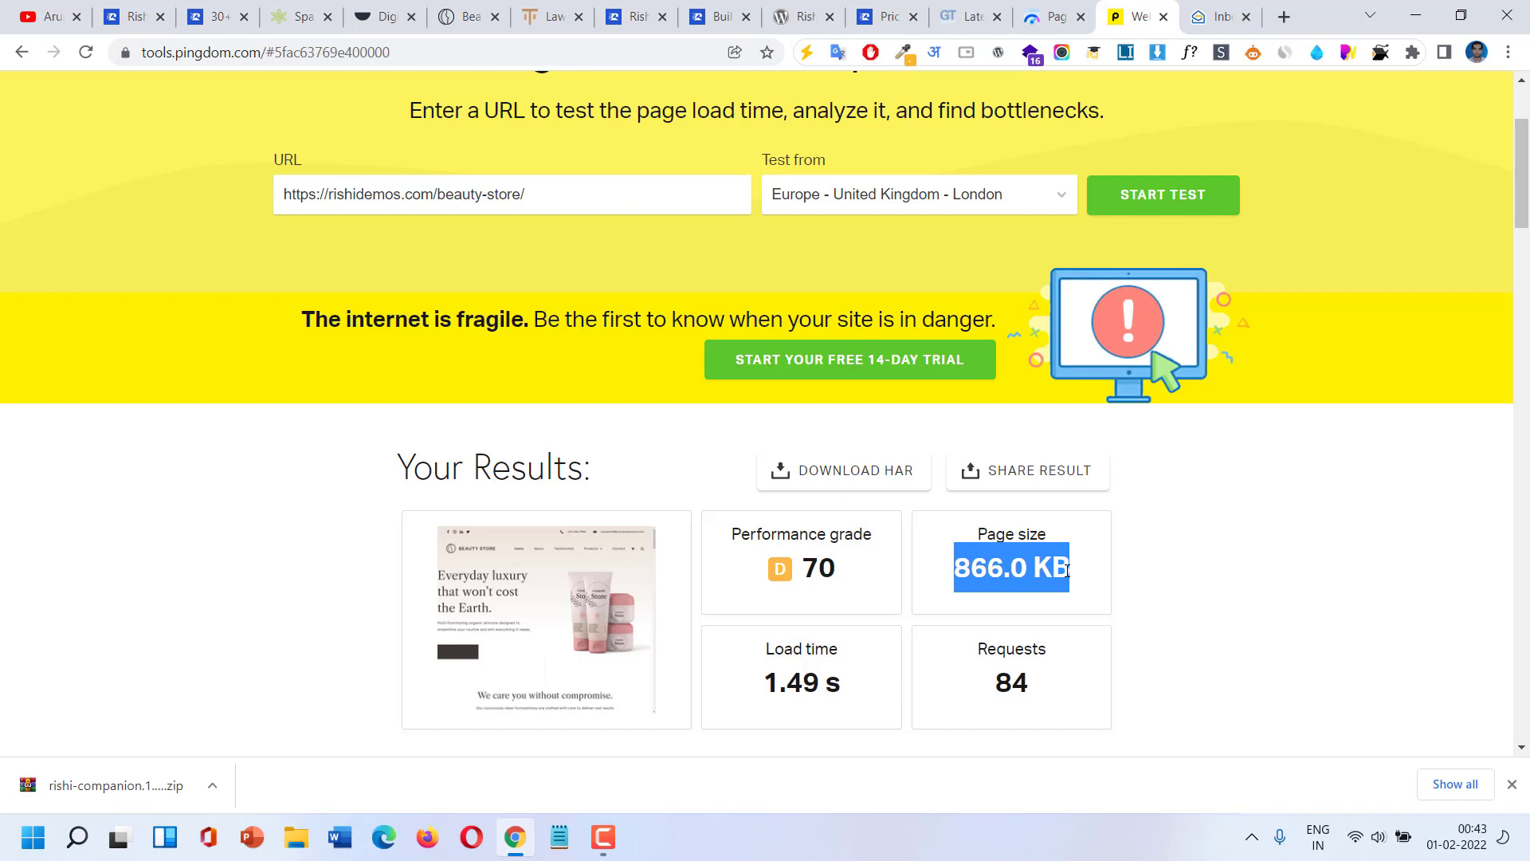
{"action": "scroll", "coordinate": [913, 574], "scroll_direction": "down", "scroll_amount": 6}
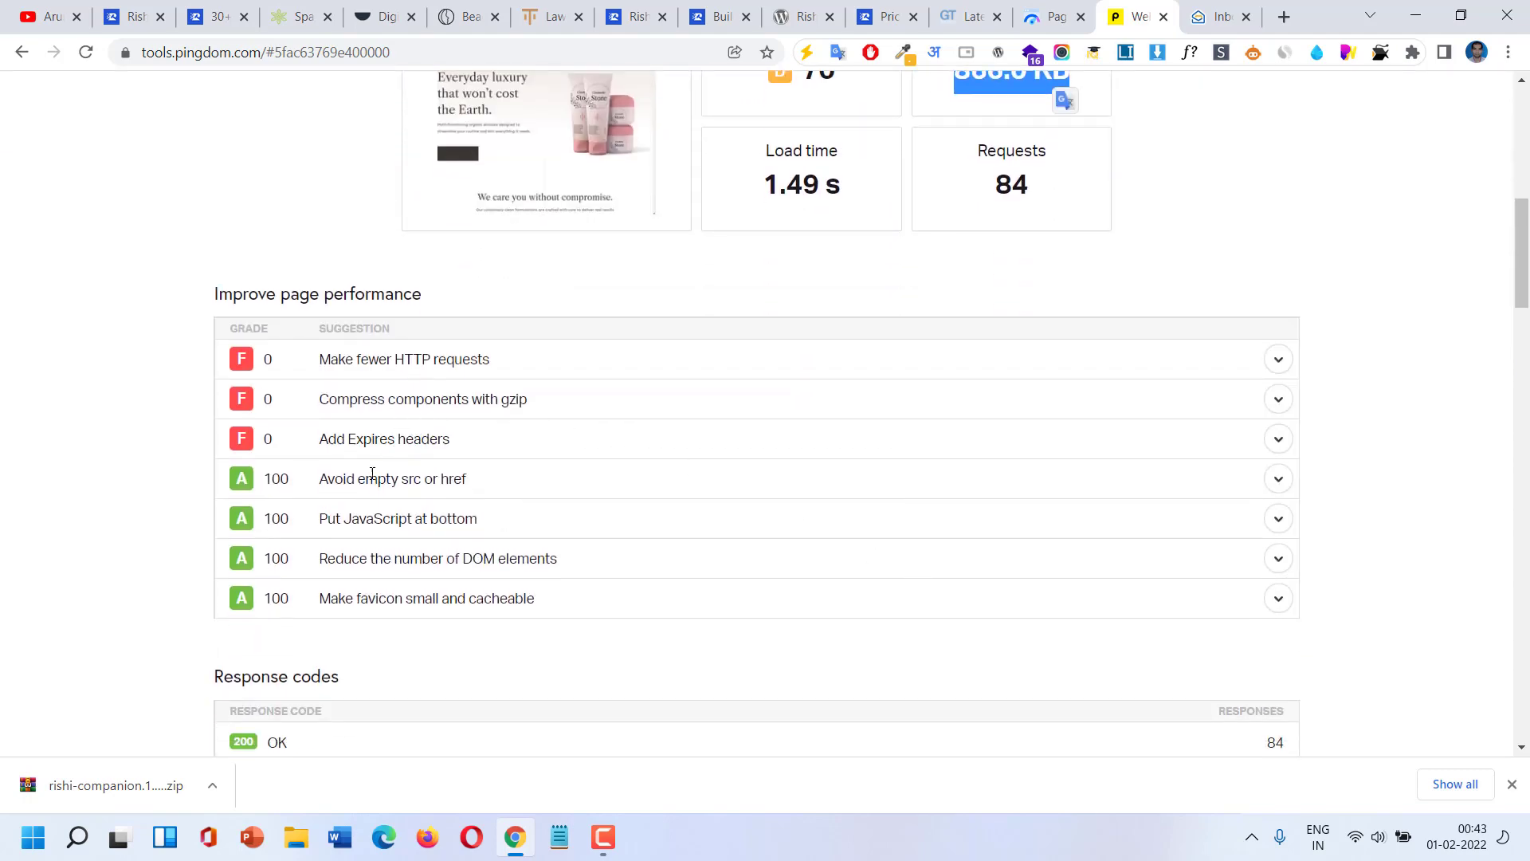
{"action": "scroll", "coordinate": [476, 499], "scroll_direction": "down", "scroll_amount": 6}
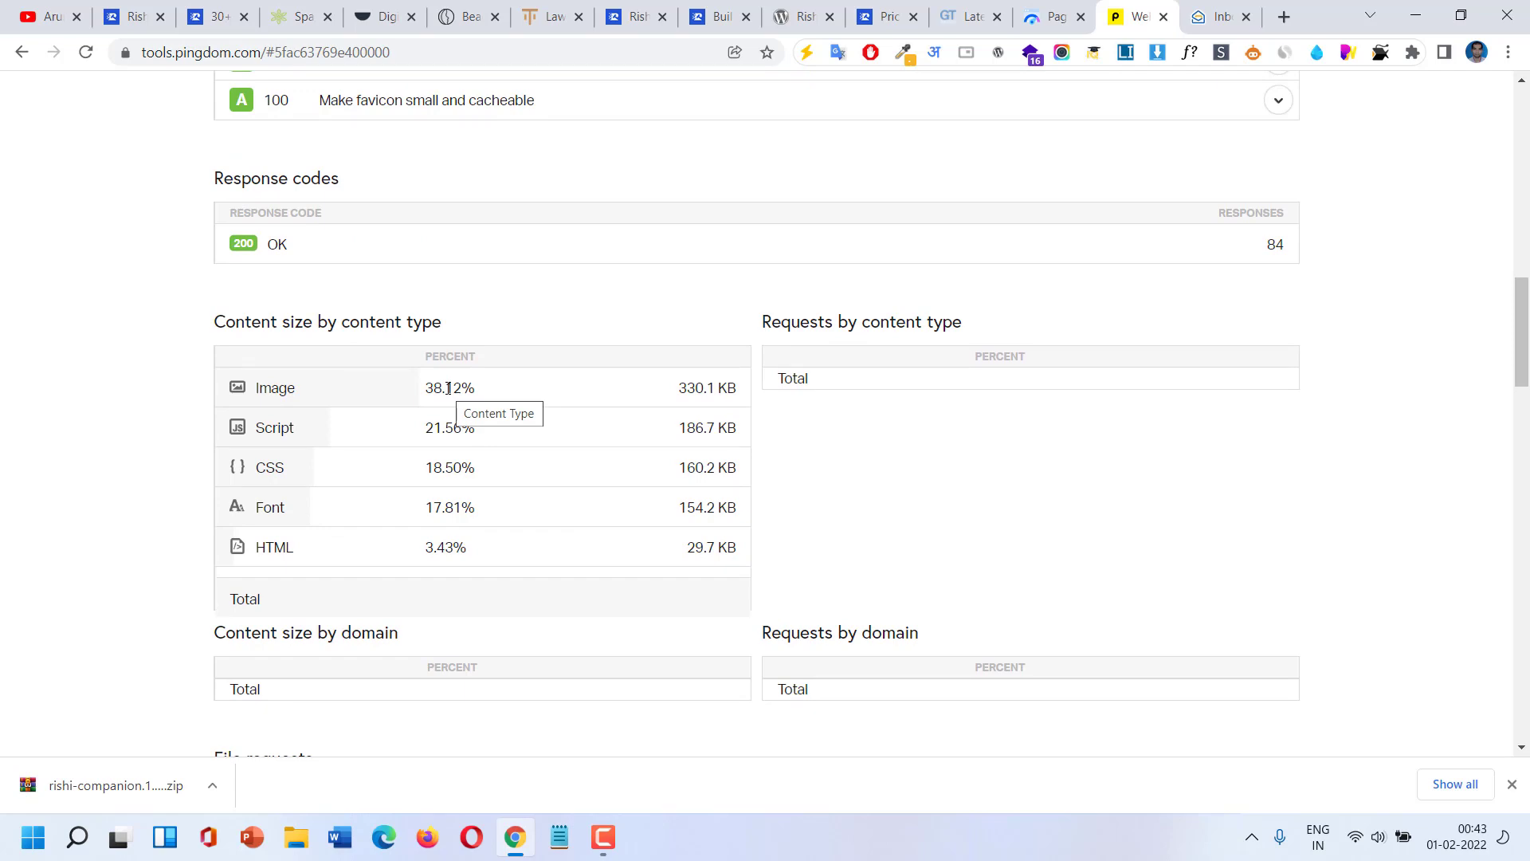
{"action": "scroll", "coordinate": [449, 388], "scroll_direction": "up", "scroll_amount": 15}
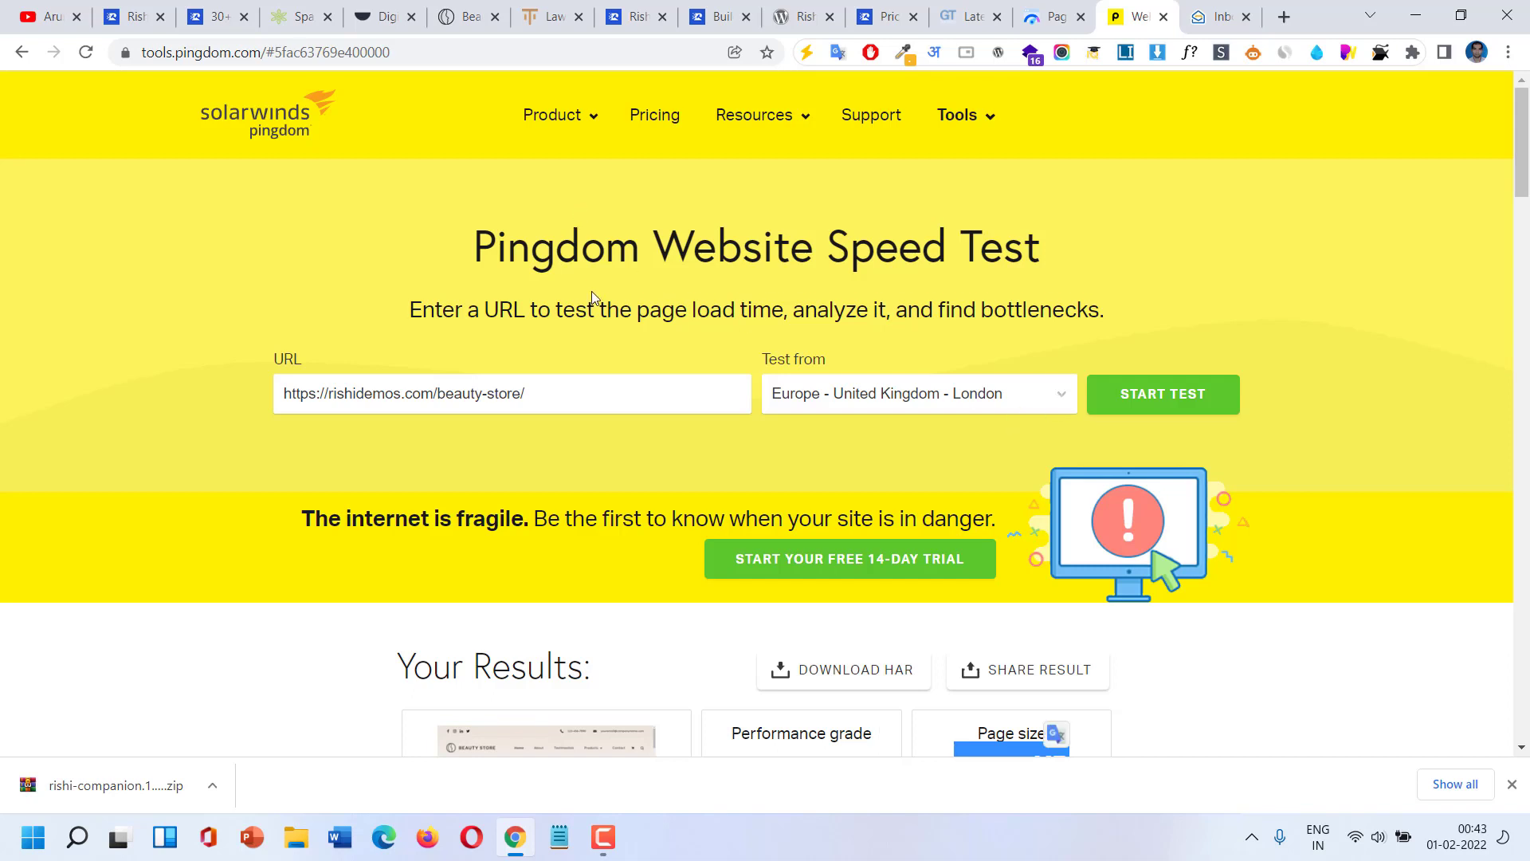
{"action": "scroll", "coordinate": [594, 298], "scroll_direction": "down", "scroll_amount": 1}
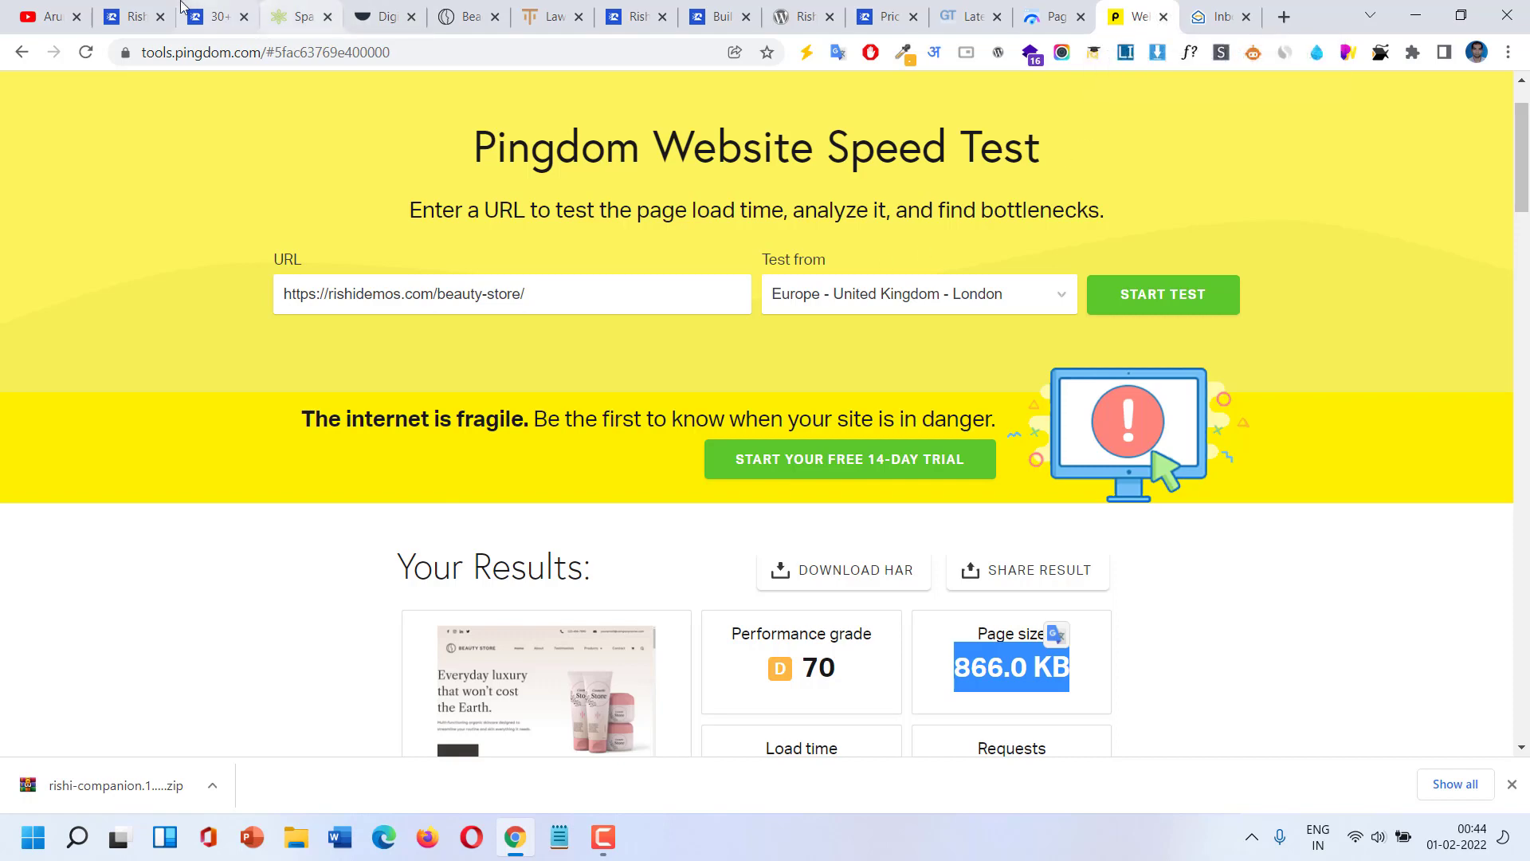
{"action": "left_click", "coordinate": [155, 4]}
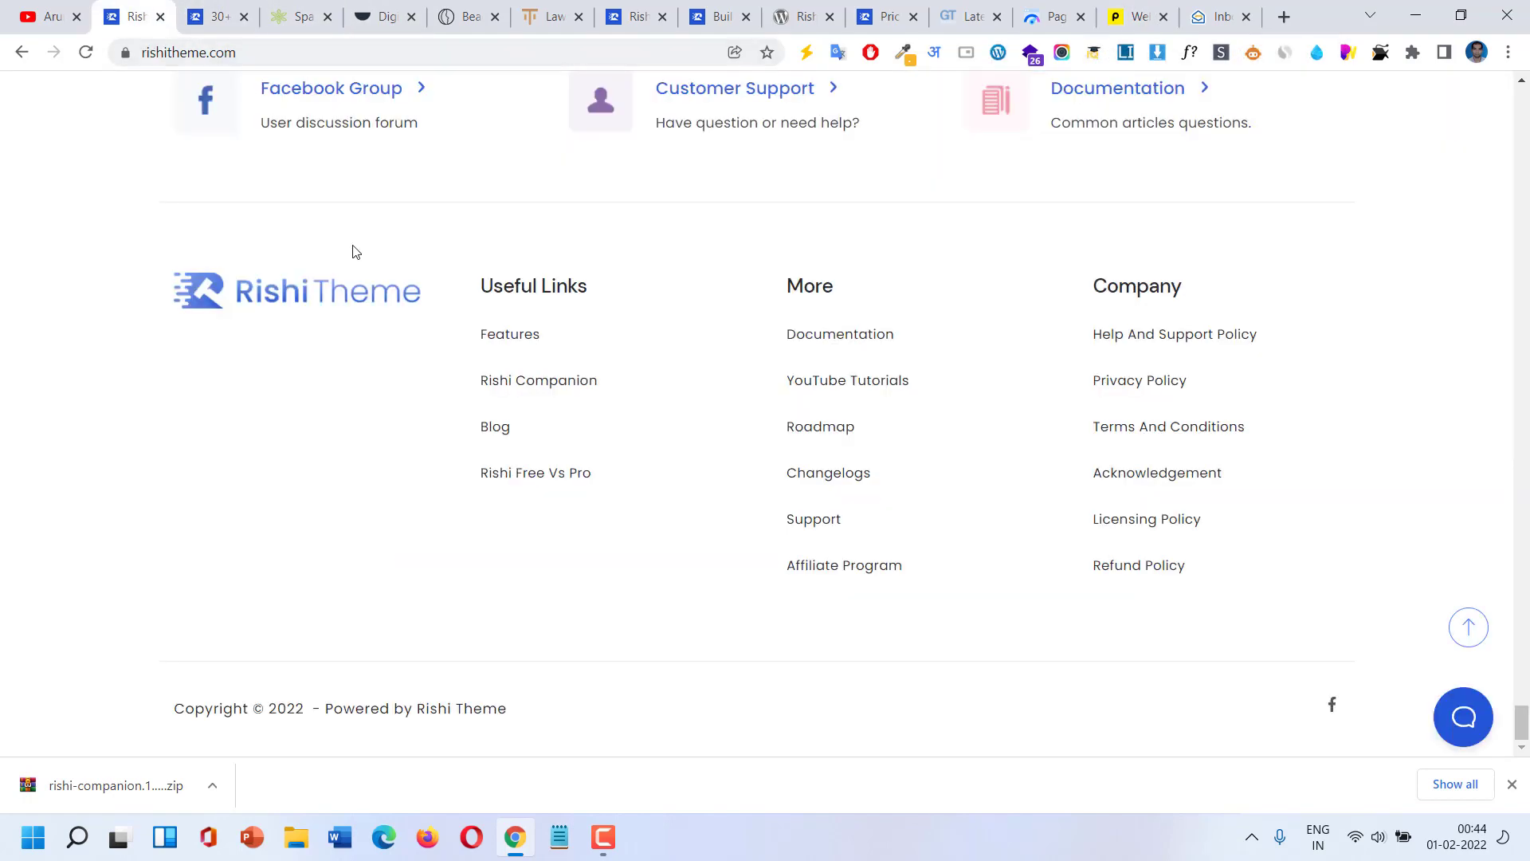
Open the free Rishi download form and enter the e-mail address, with Hindi transliteration turned off.
{"action": "scroll", "coordinate": [355, 253], "scroll_direction": "up", "scroll_amount": 7}
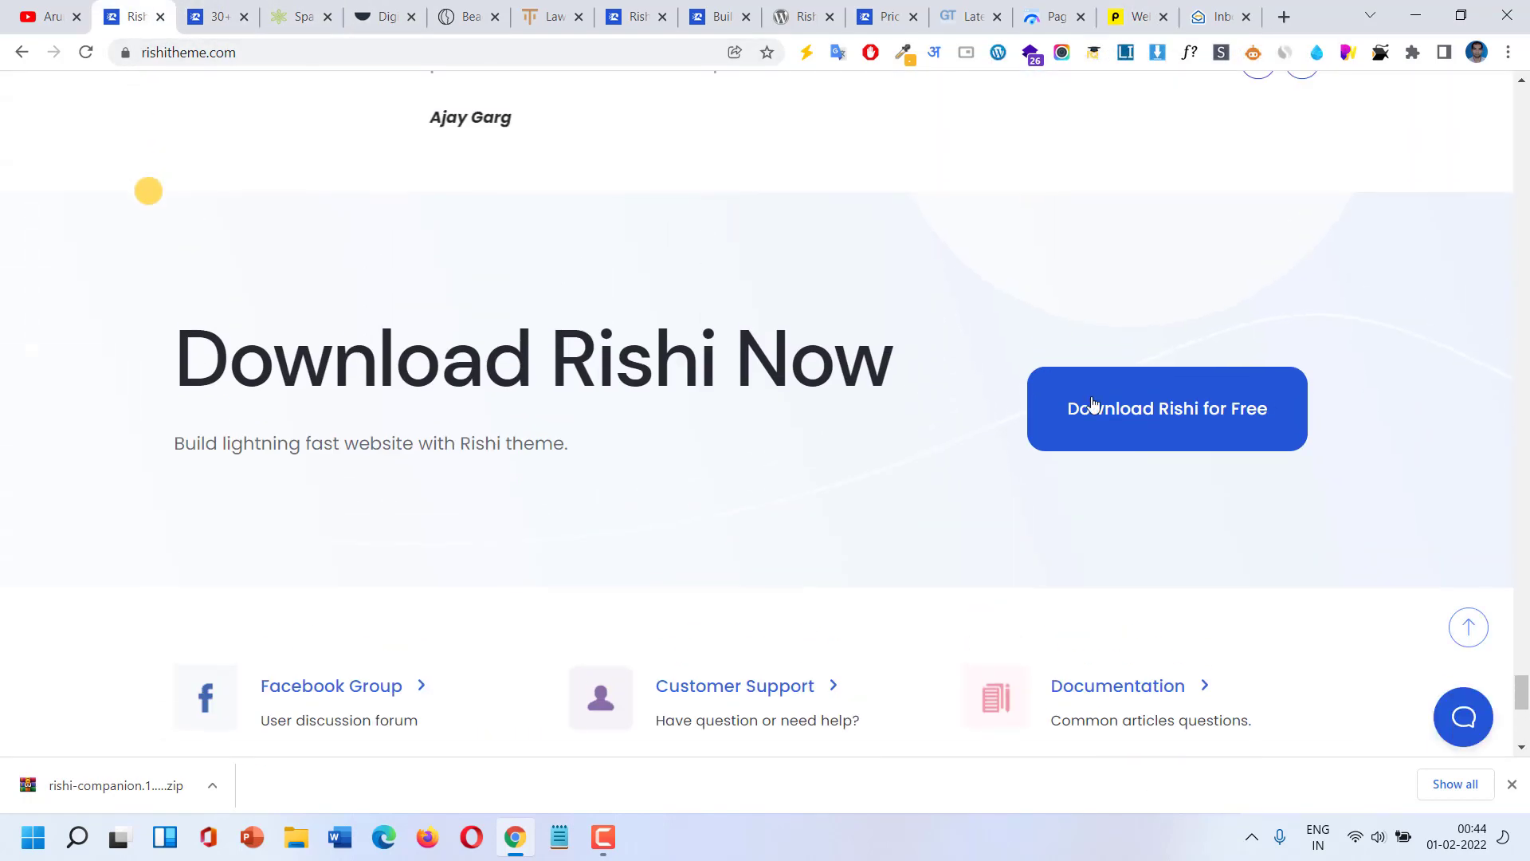
{"action": "left_click", "coordinate": [1203, 414]}
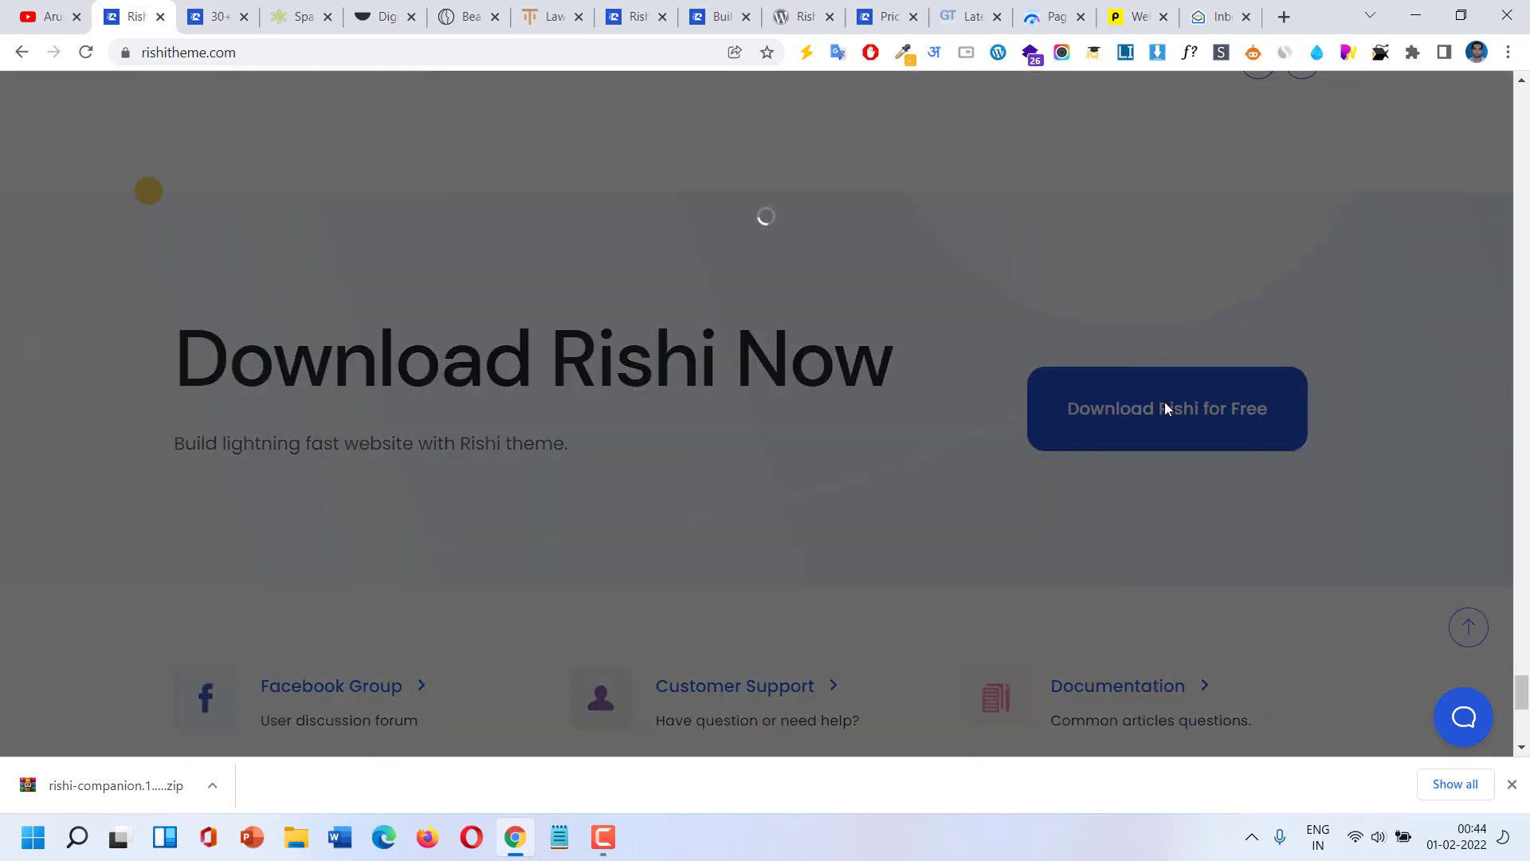
{"action": "left_click", "coordinate": [695, 315]}
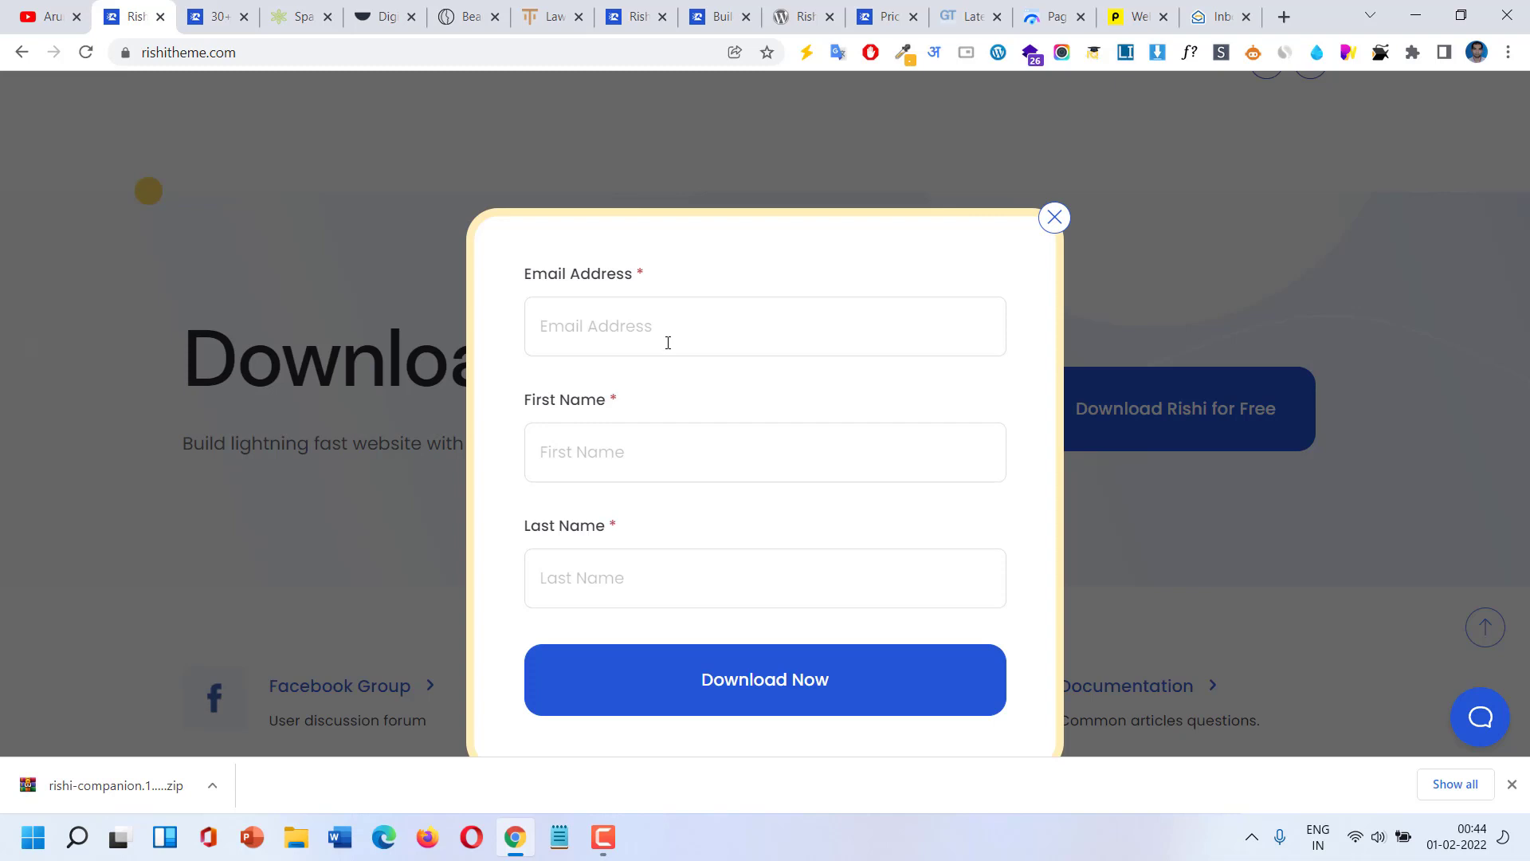
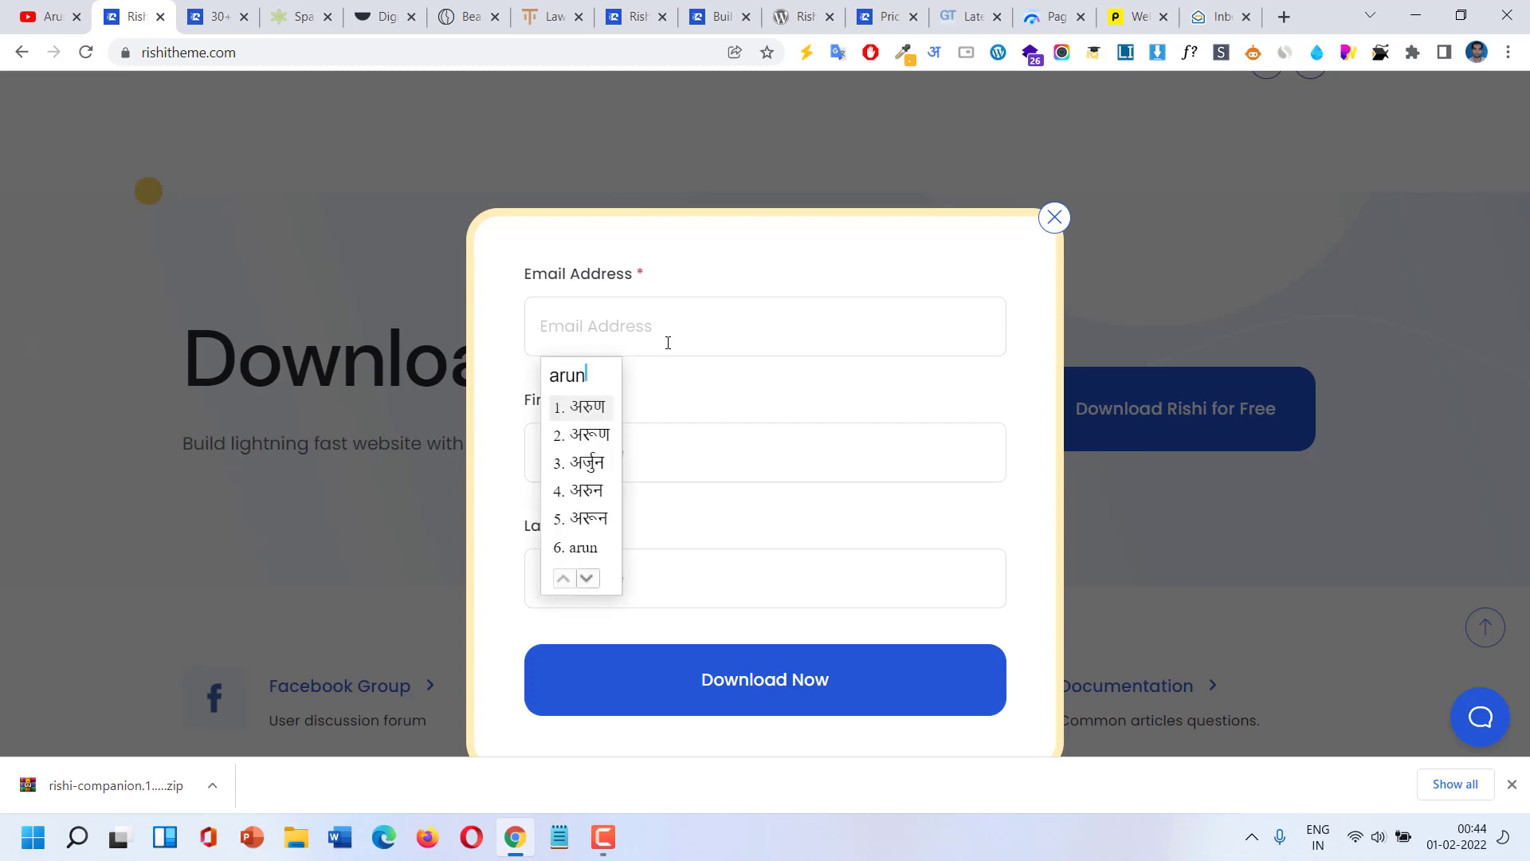
{"action": "left_click", "coordinate": [934, 52]}
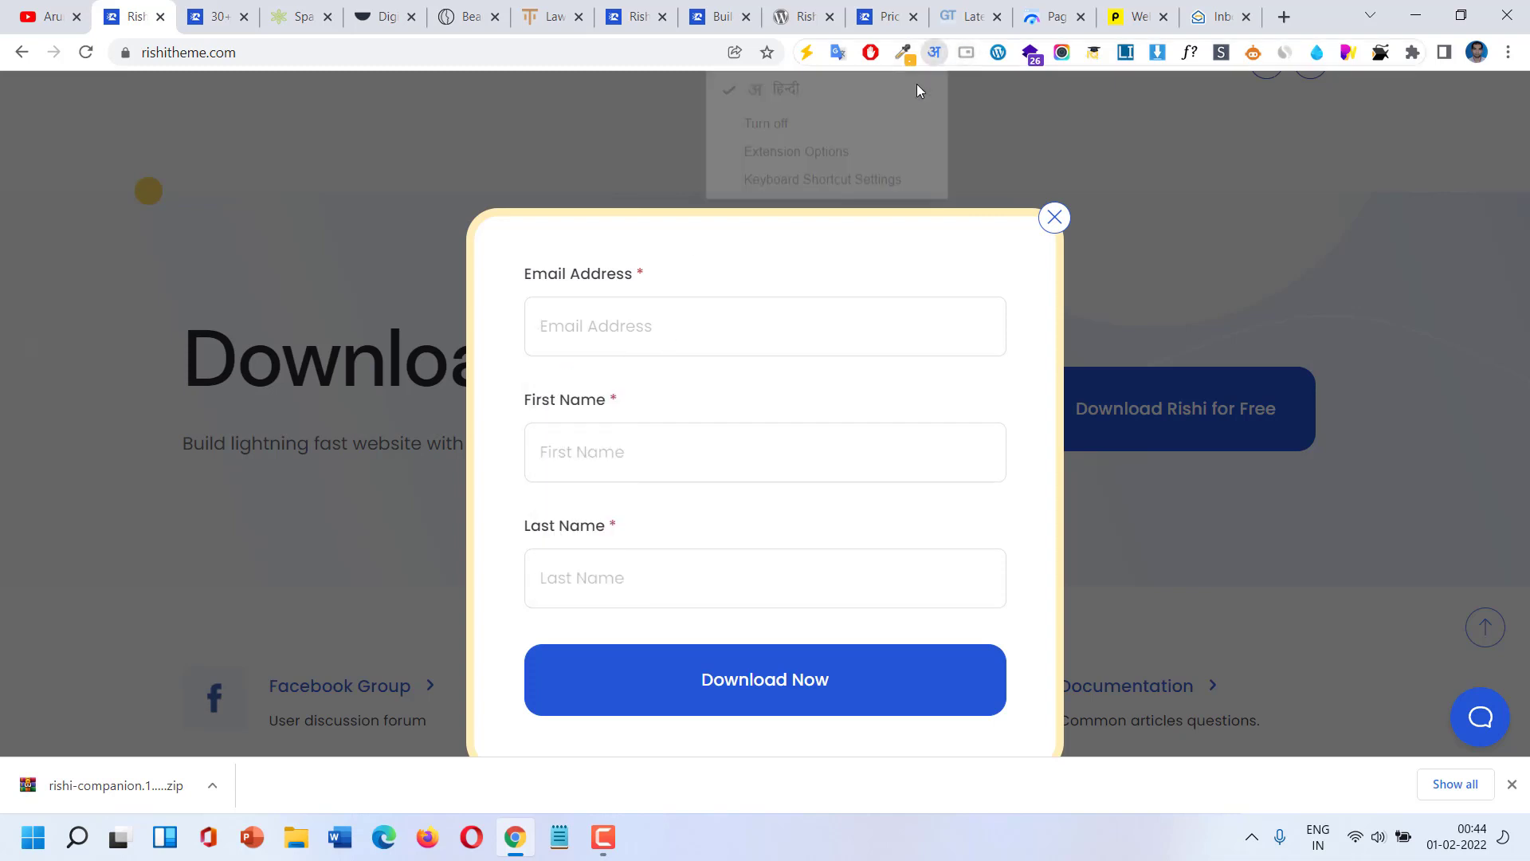
{"action": "left_click", "coordinate": [860, 122]}
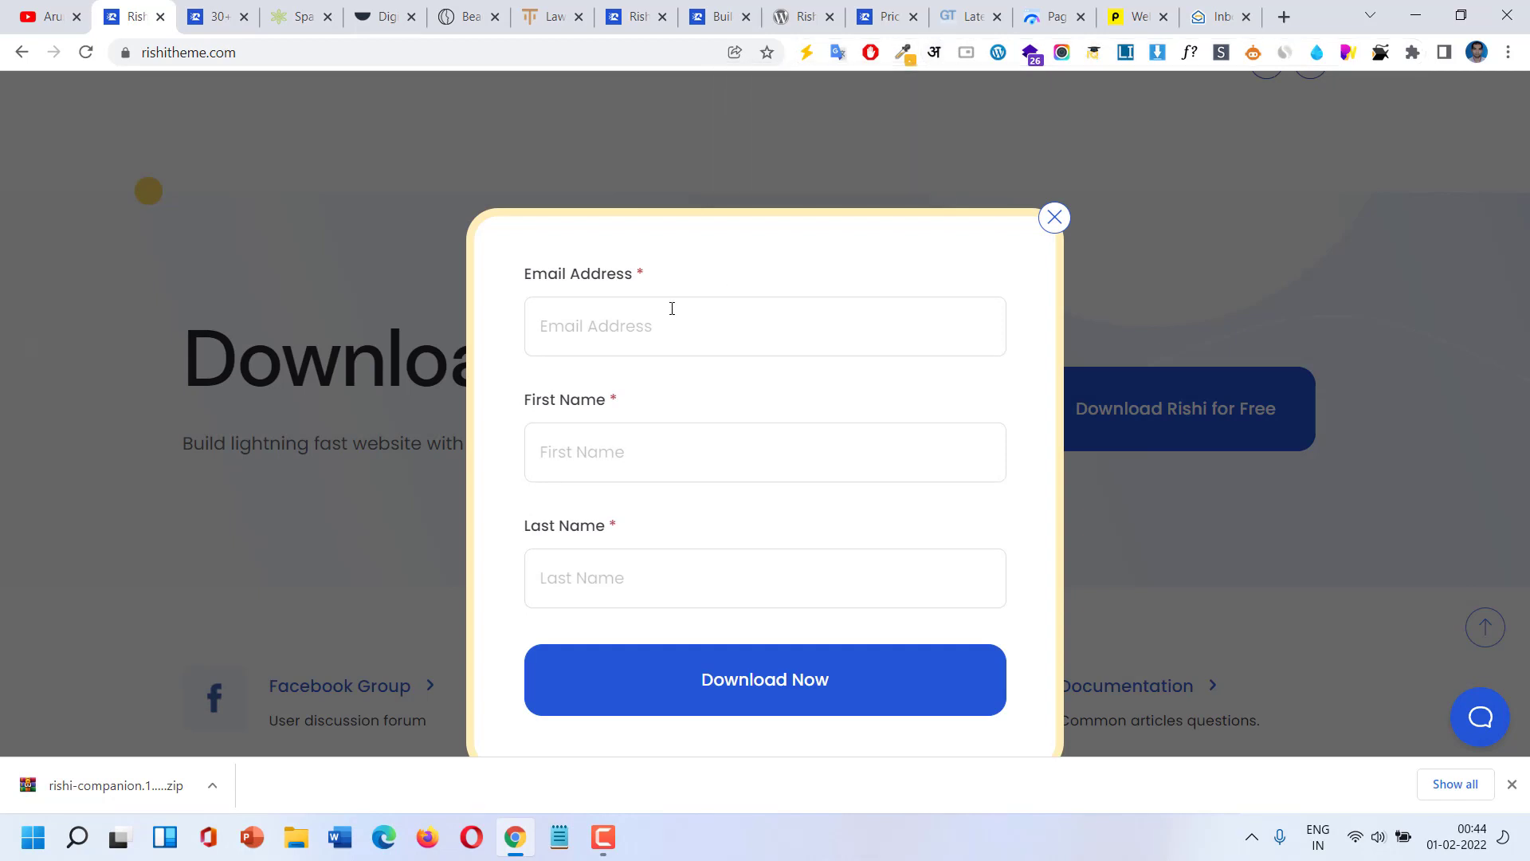
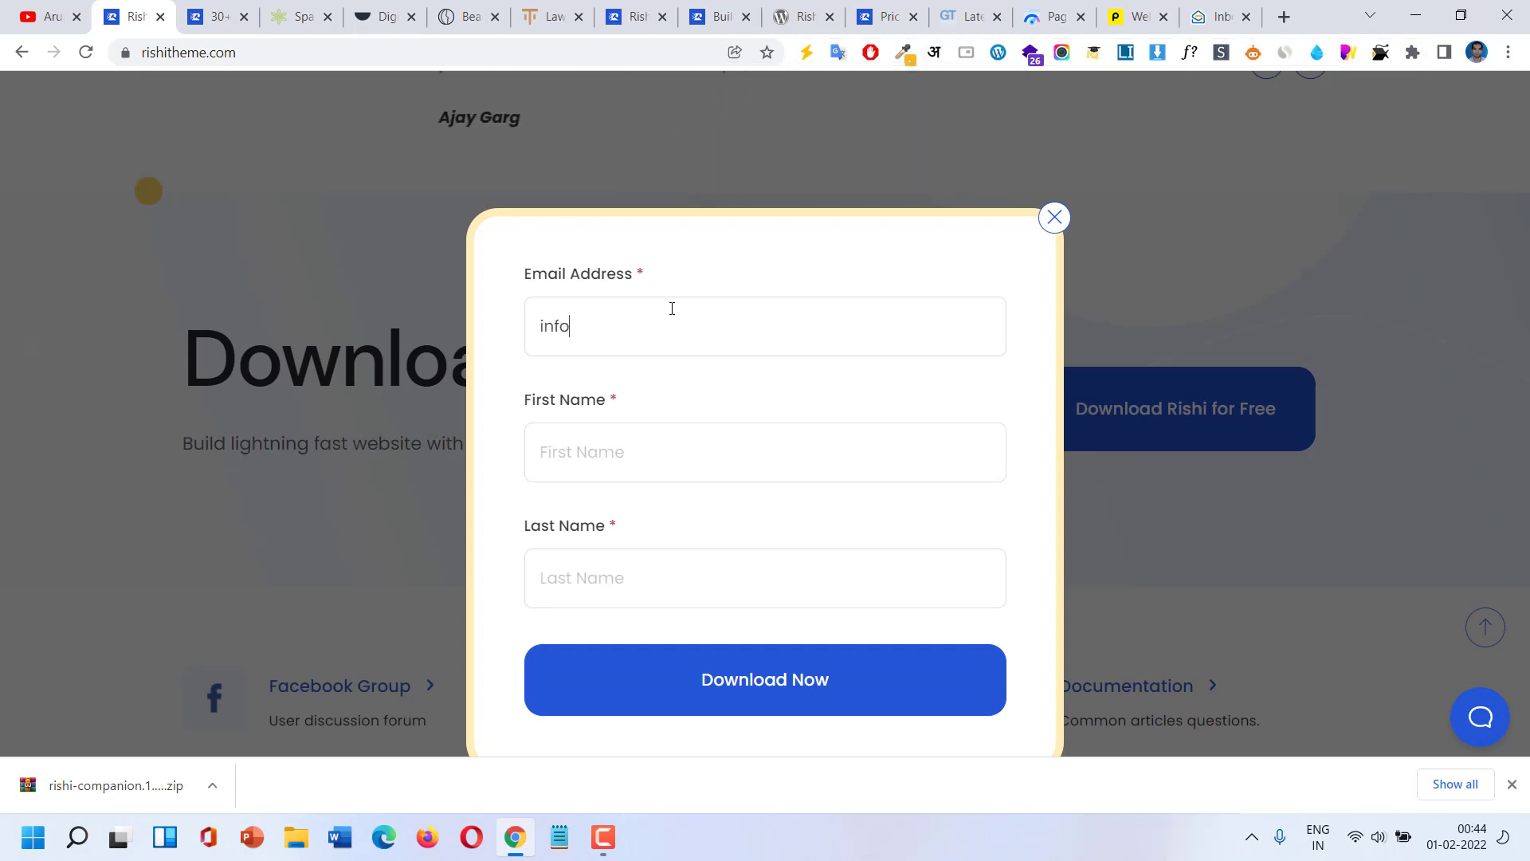
Fill in the first name and last name fields of the download form.
{"action": "left_click", "coordinate": [607, 446]}
{"action": "key", "text": "Tab"}
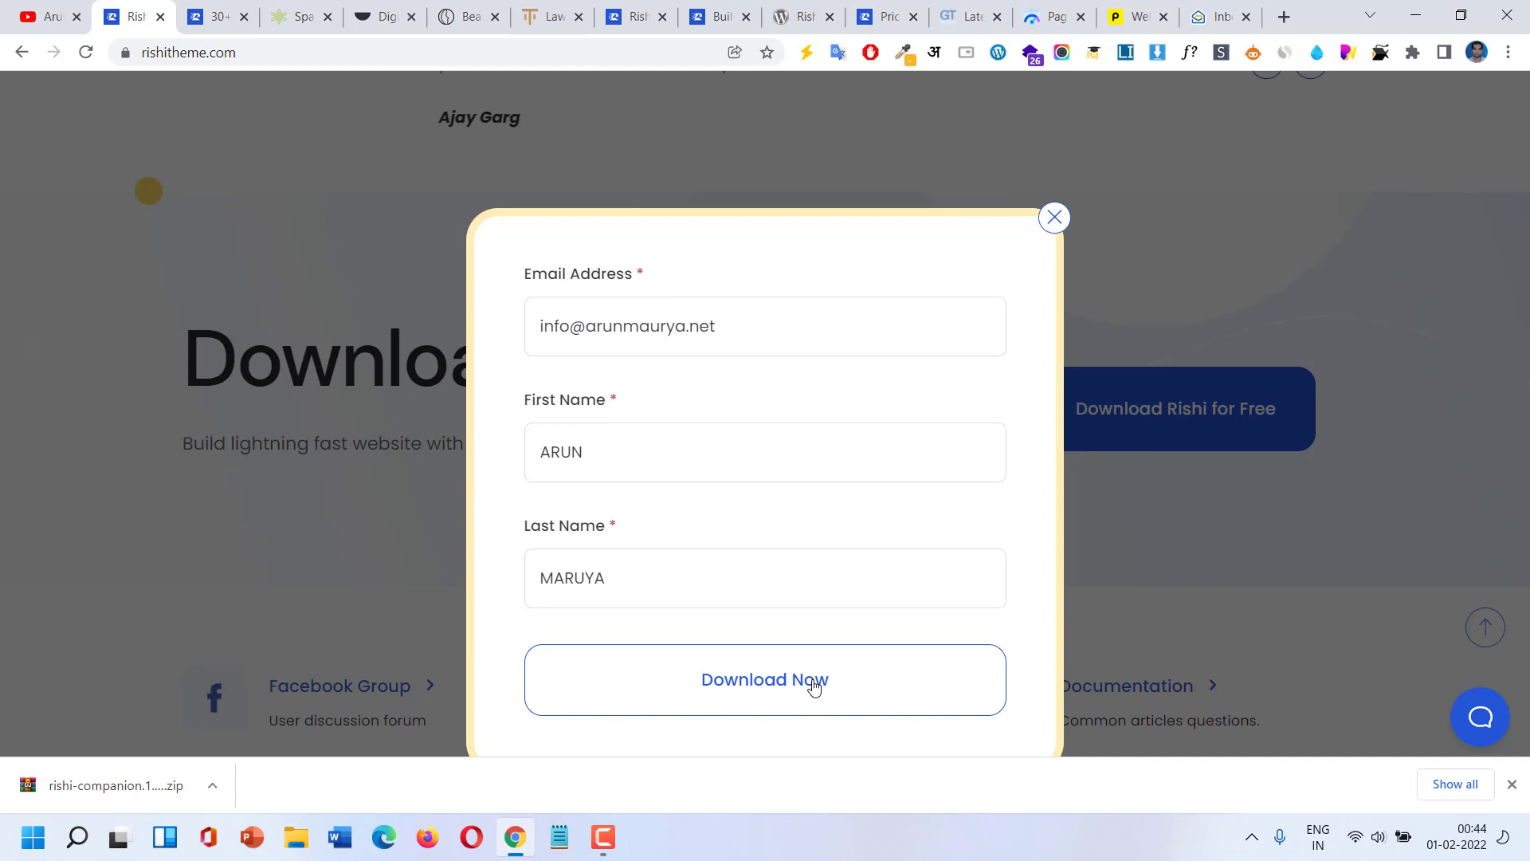
Submit the download form, select the Rishi licence key on the confirmation page, and go to the mail inbox.
{"action": "left_click", "coordinate": [813, 686]}
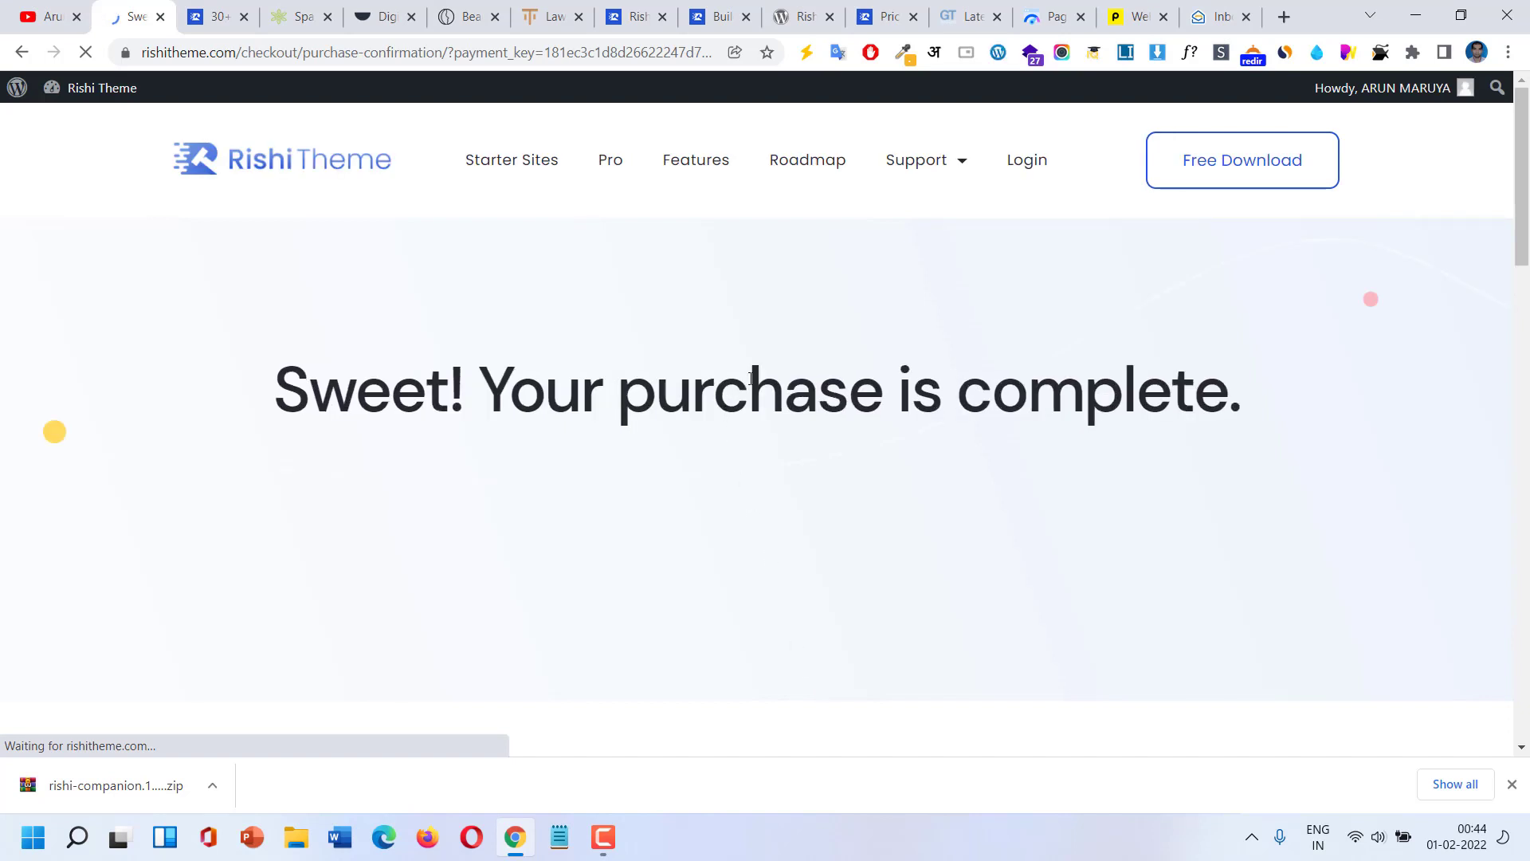
{"action": "scroll", "coordinate": [750, 378], "scroll_direction": "down", "scroll_amount": 2}
{"action": "scroll", "coordinate": [751, 379], "scroll_direction": "down", "scroll_amount": 1}
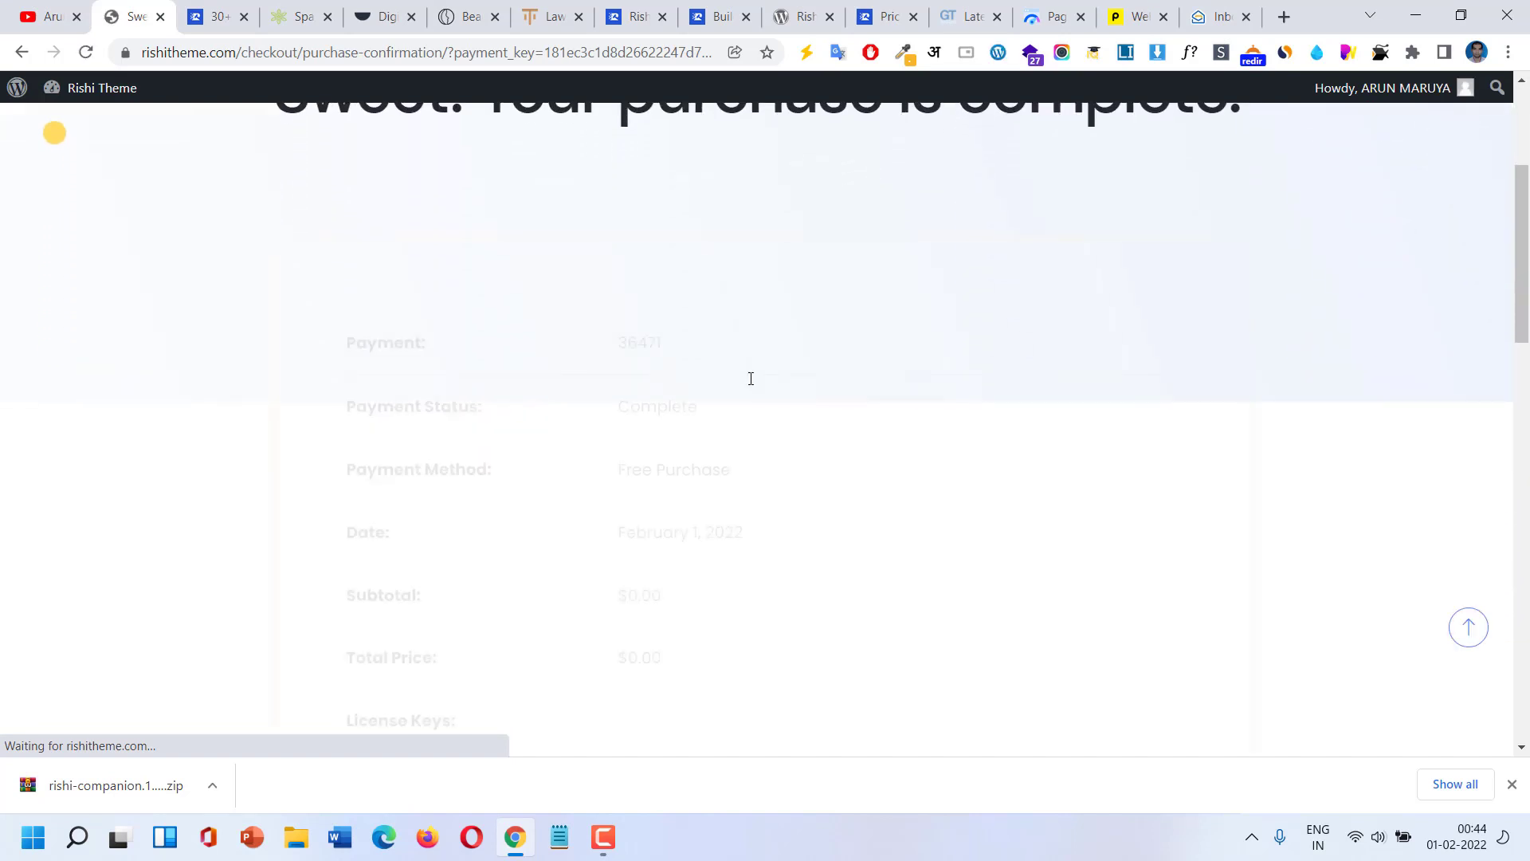
{"action": "scroll", "coordinate": [750, 379], "scroll_direction": "down", "scroll_amount": 5}
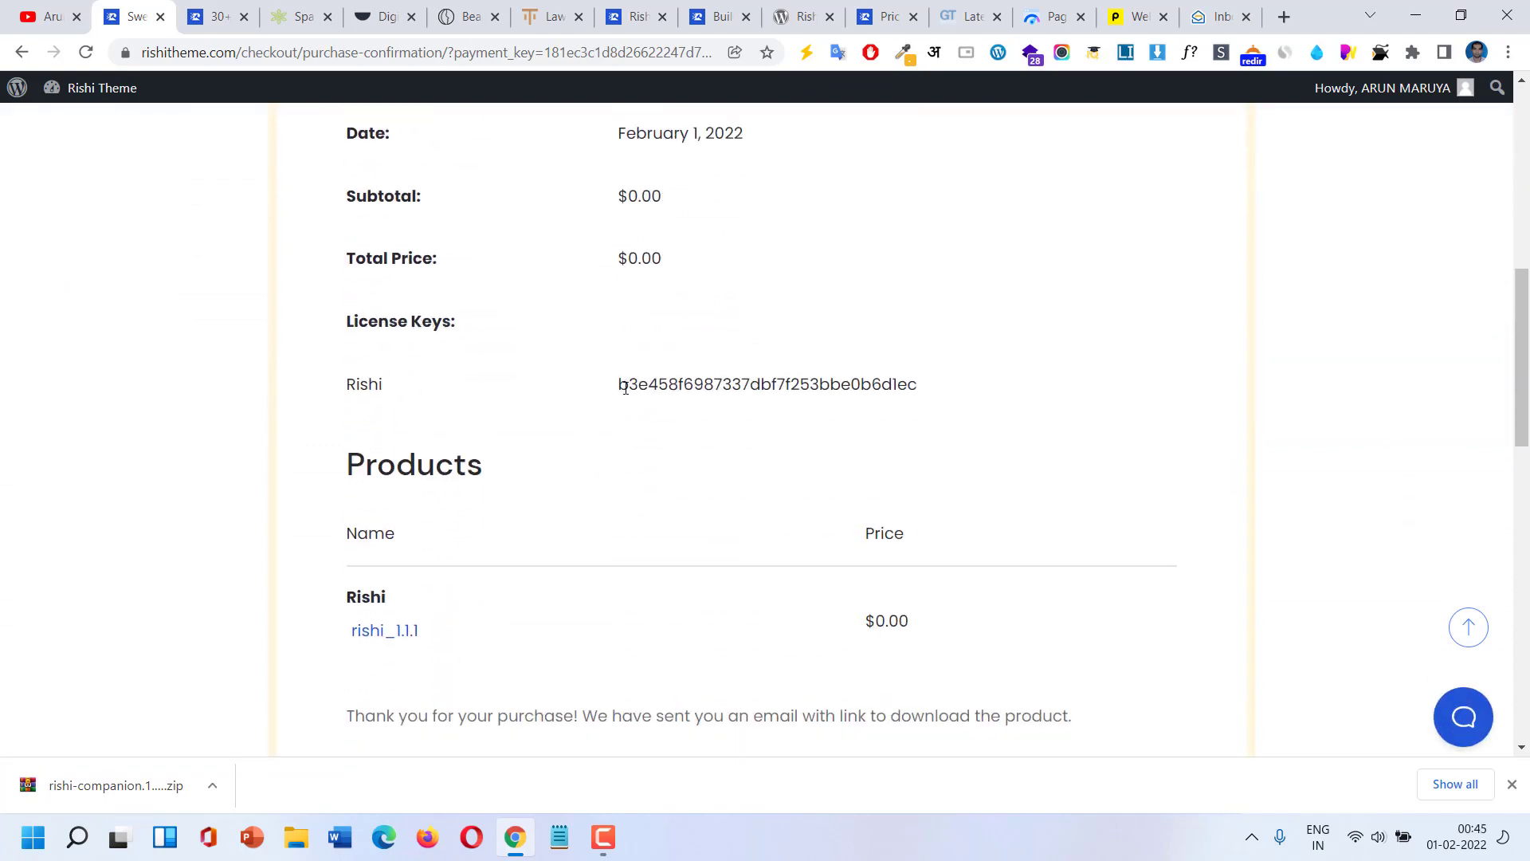
{"action": "left_click_drag", "start_coordinate": [620, 389], "coordinate": [944, 394]}
{"action": "scroll", "coordinate": [770, 454], "scroll_direction": "down", "scroll_amount": 6}
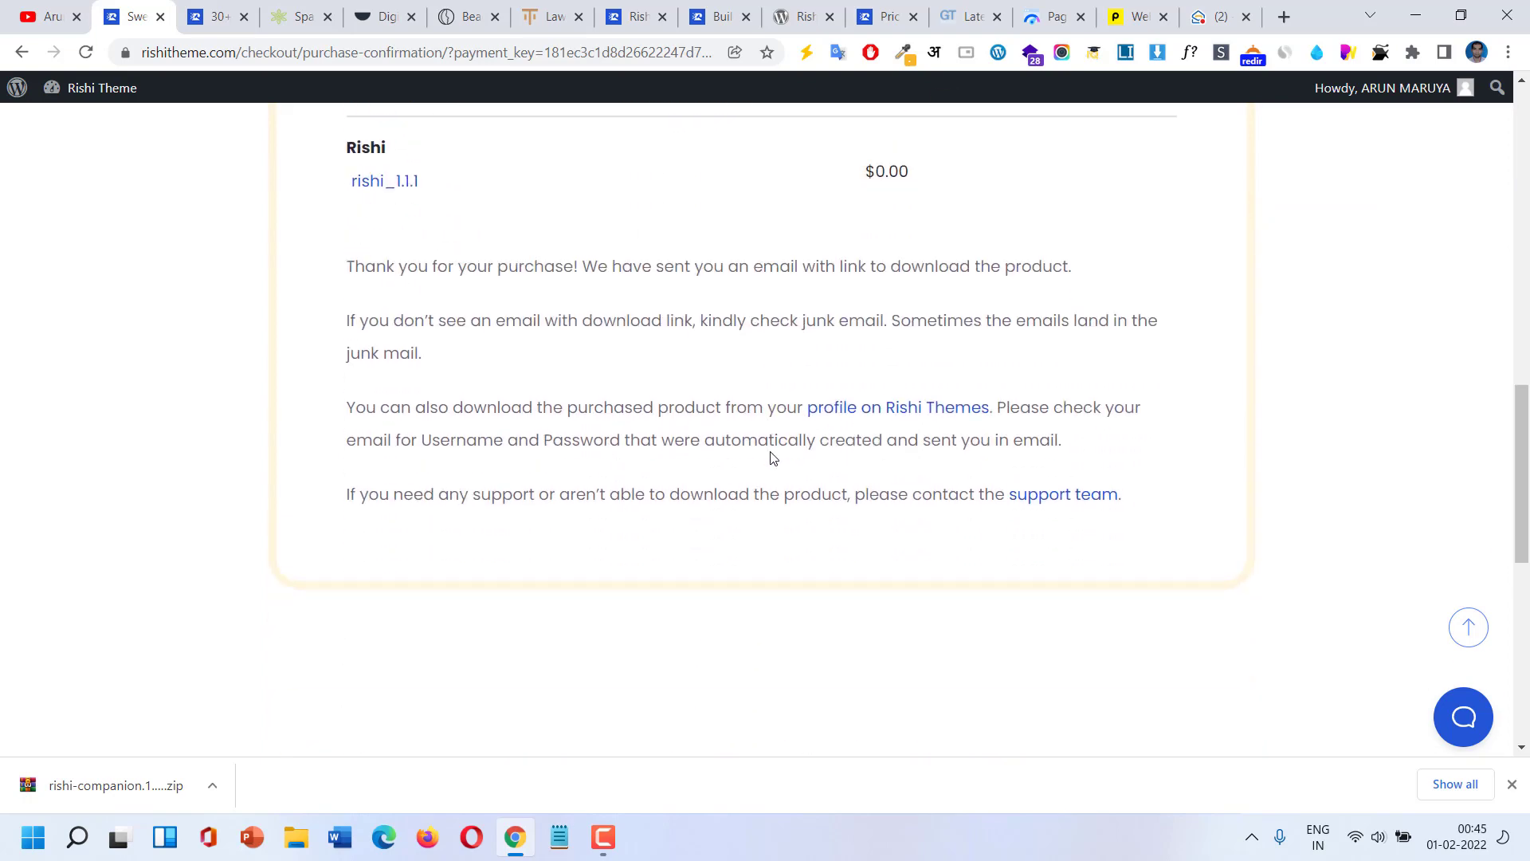
{"action": "scroll", "coordinate": [770, 454], "scroll_direction": "up", "scroll_amount": 7}
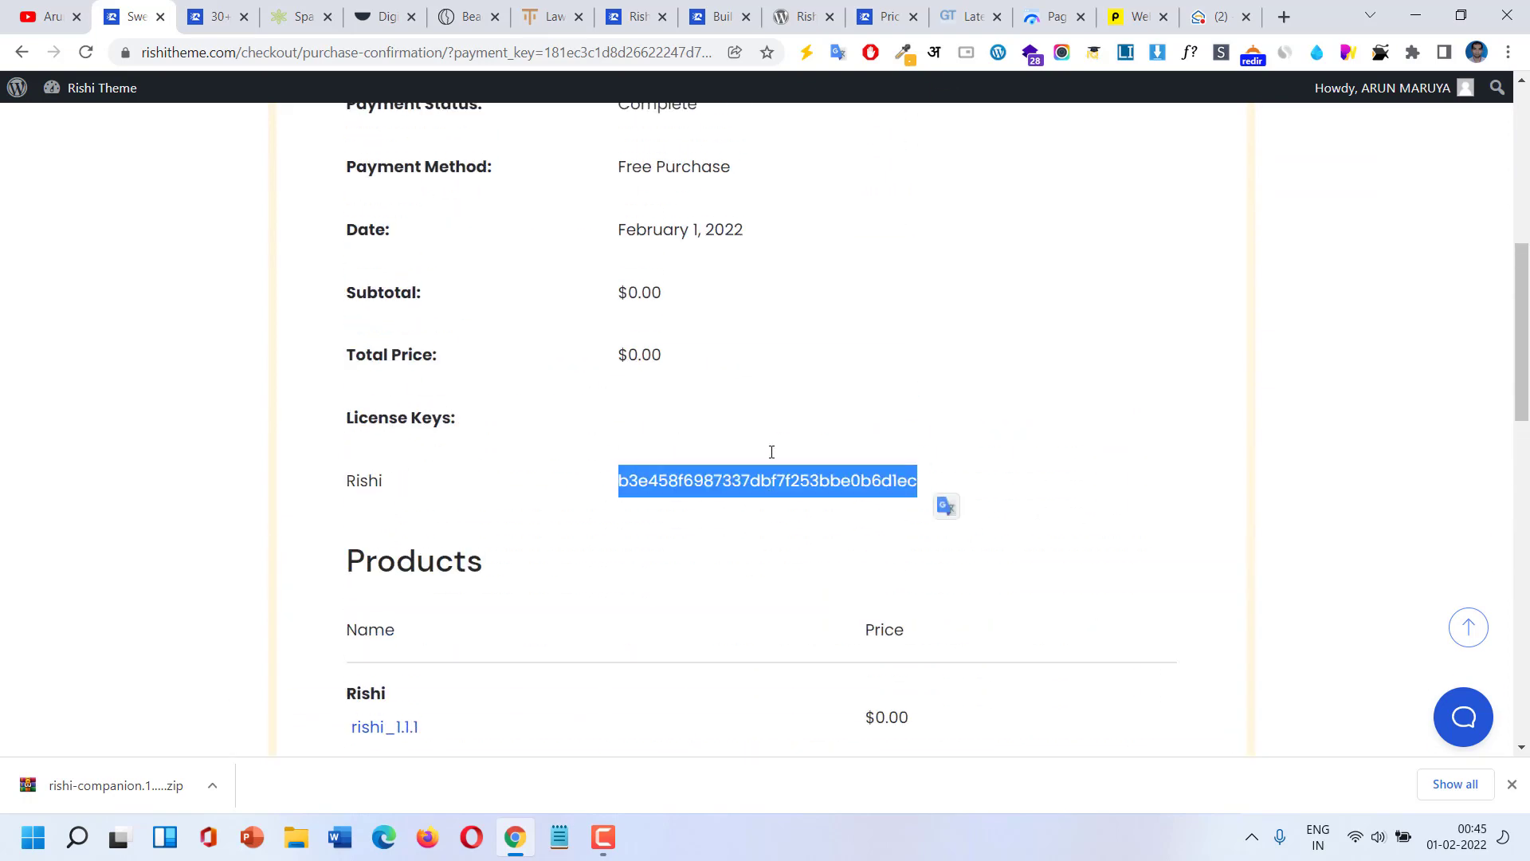
{"action": "left_click", "coordinate": [1207, 16]}
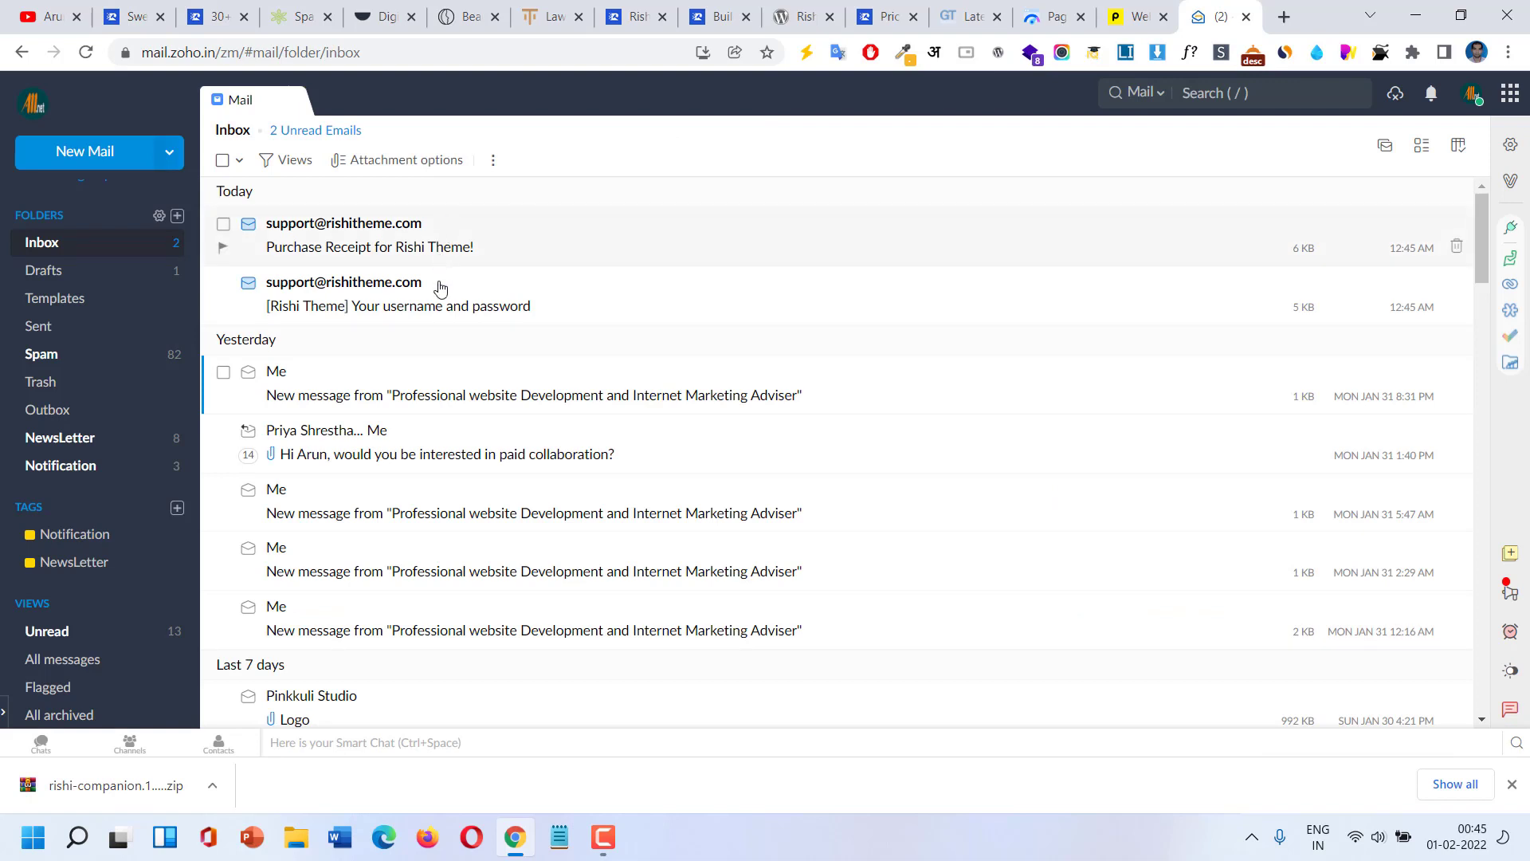
Open the Rishi Theme purchase receipt and save rishi_1.1.1.zip from its download link.
{"action": "left_click", "coordinate": [479, 253]}
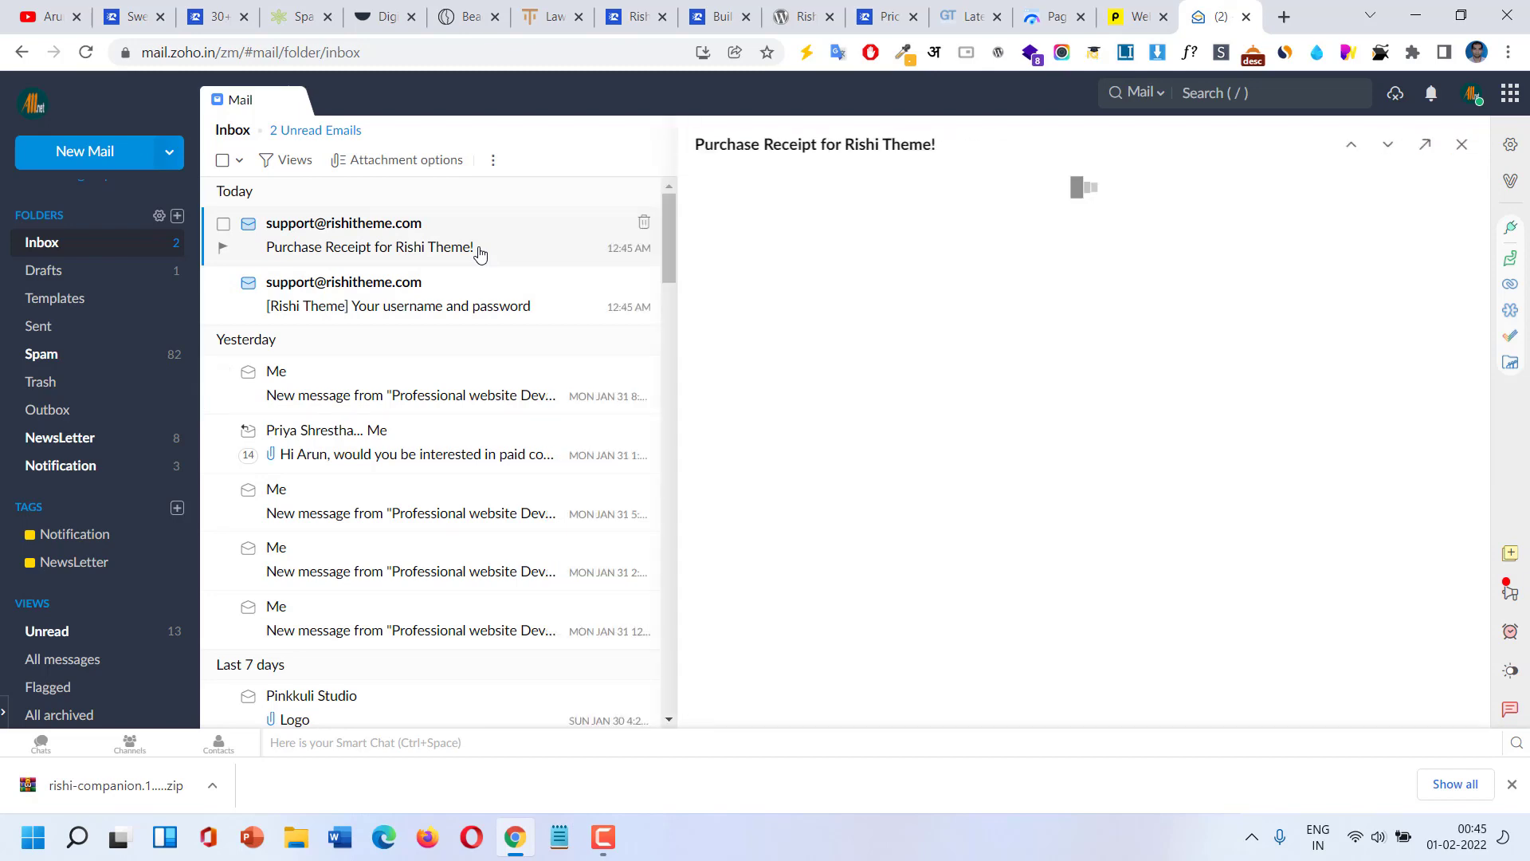
{"action": "scroll", "coordinate": [910, 492], "scroll_direction": "down", "scroll_amount": 6}
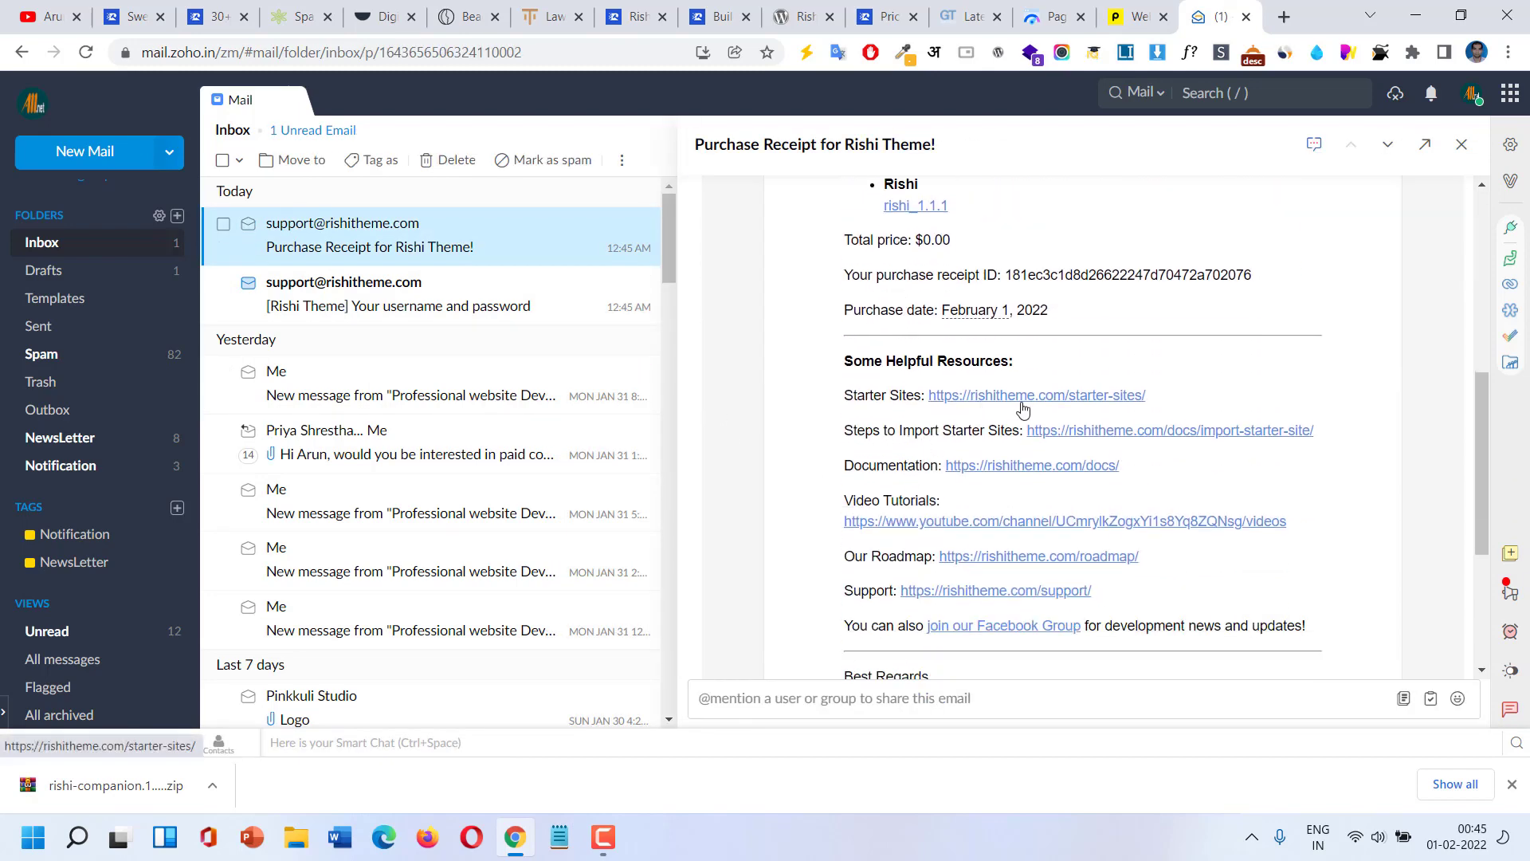
{"action": "scroll", "coordinate": [1023, 408], "scroll_direction": "up", "scroll_amount": 3}
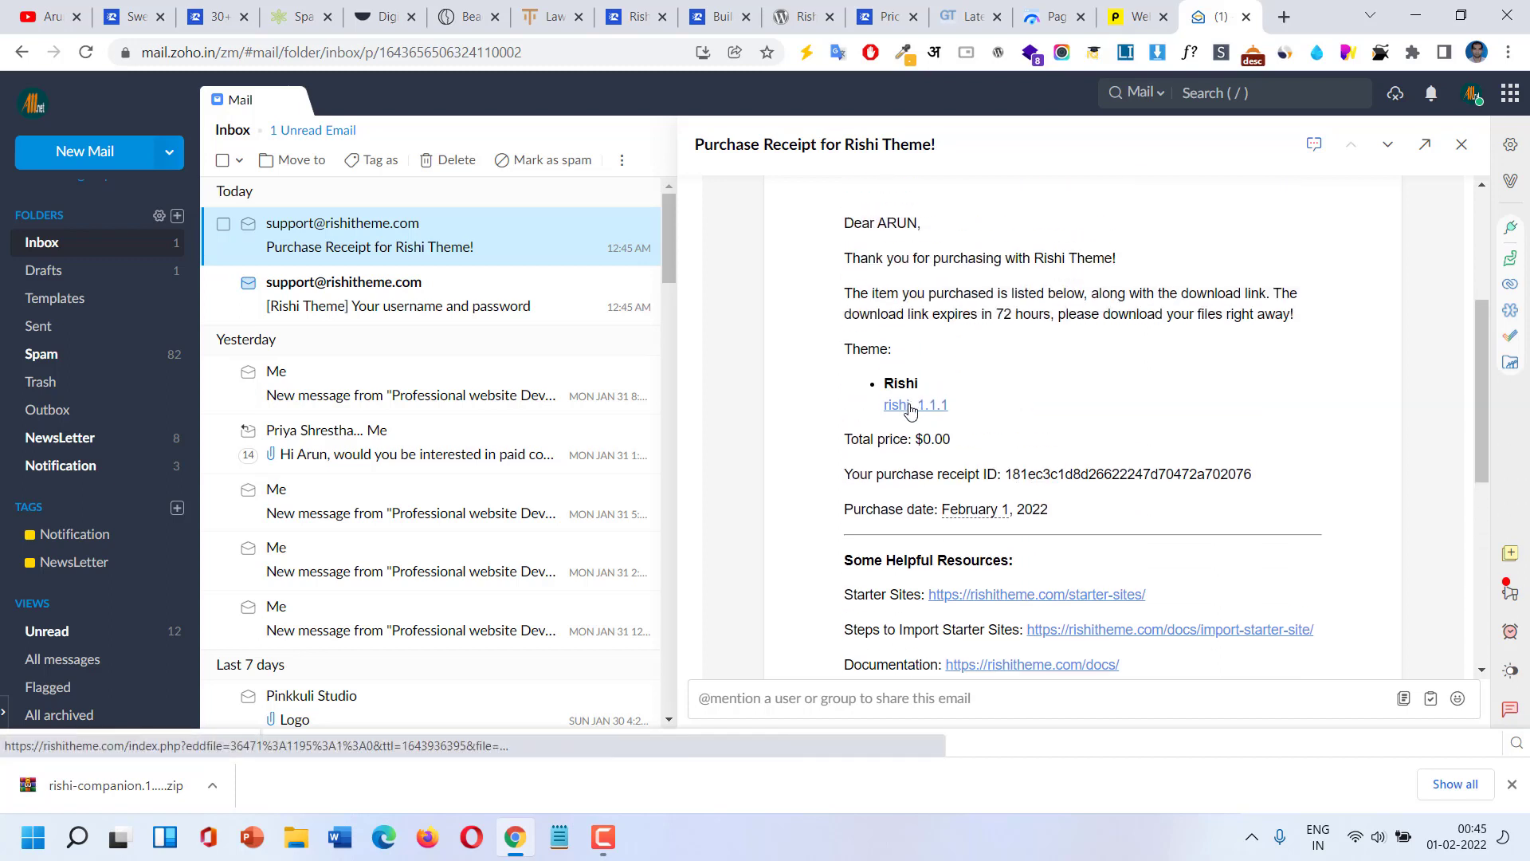
{"action": "left_click", "coordinate": [911, 408]}
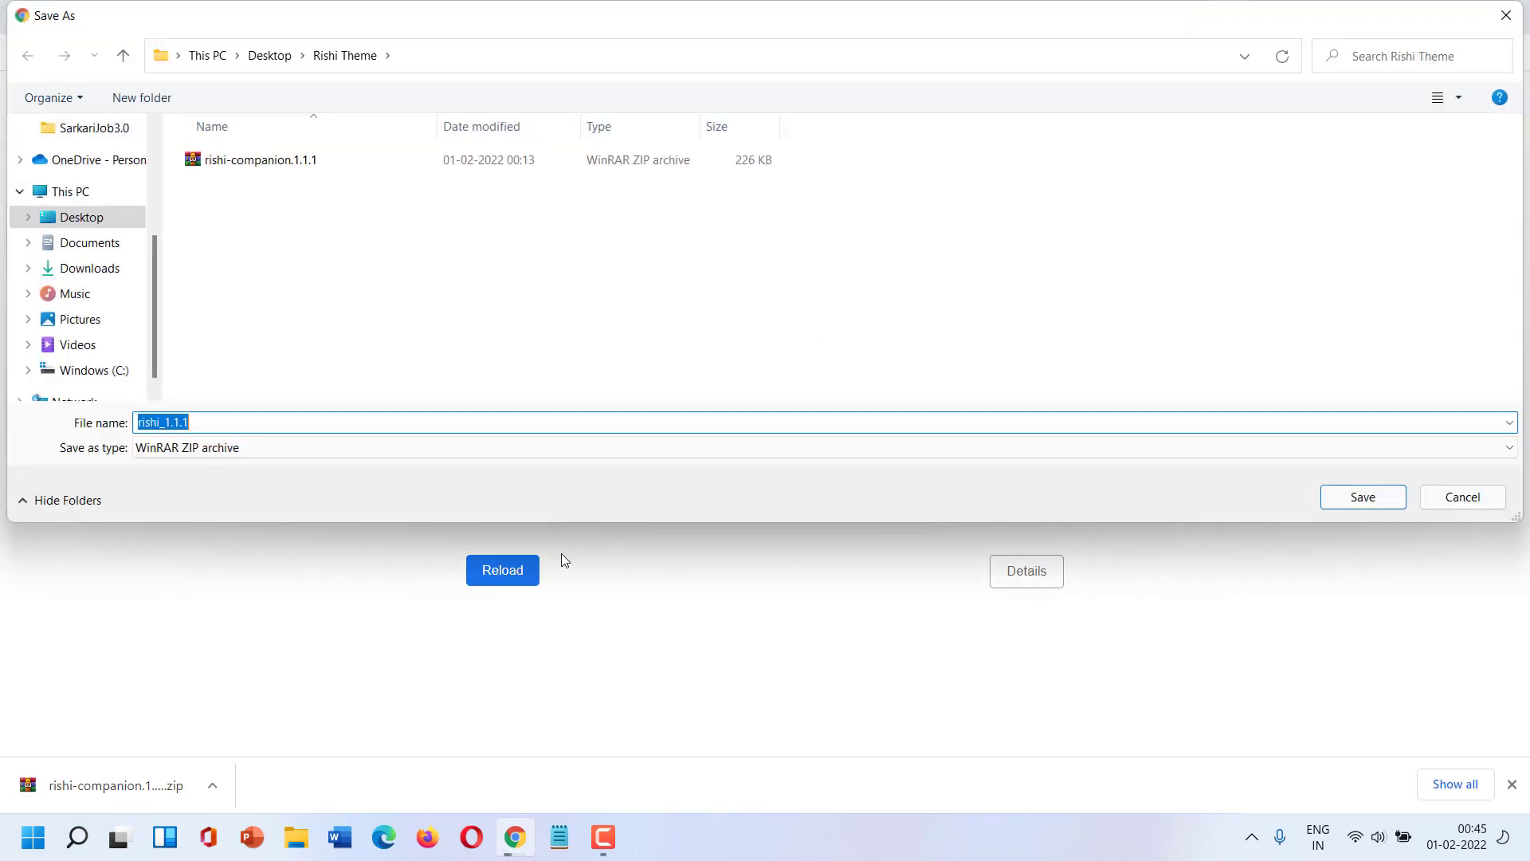
{"action": "left_click", "coordinate": [1361, 497]}
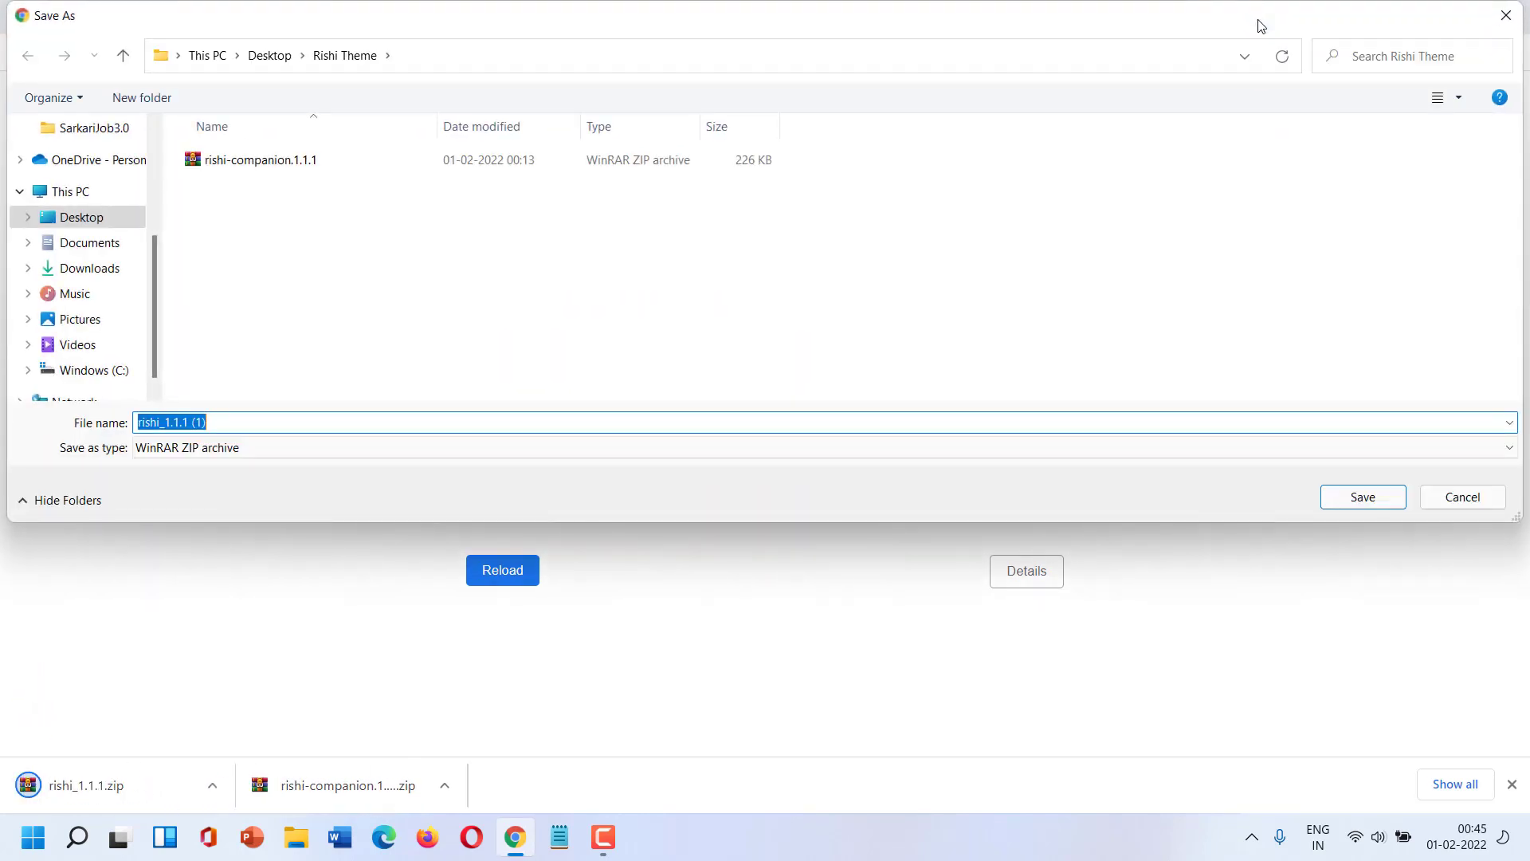
{"action": "left_click", "coordinate": [1506, 15]}
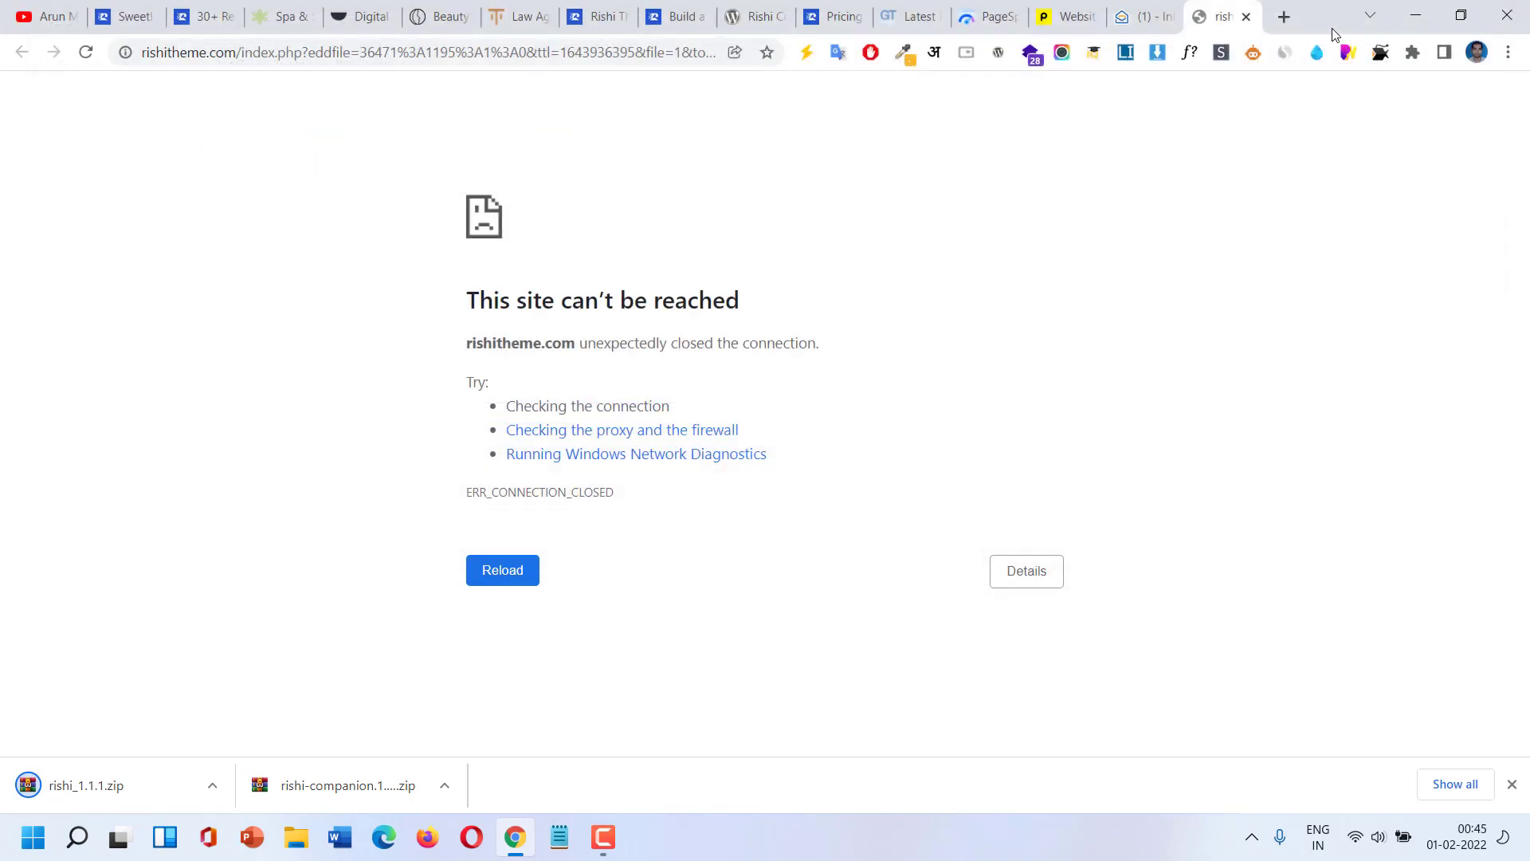
Close the failed download tab and select the rishi-companion slug on the plugin's WordPress.org page.
{"action": "left_click", "coordinate": [1247, 17]}
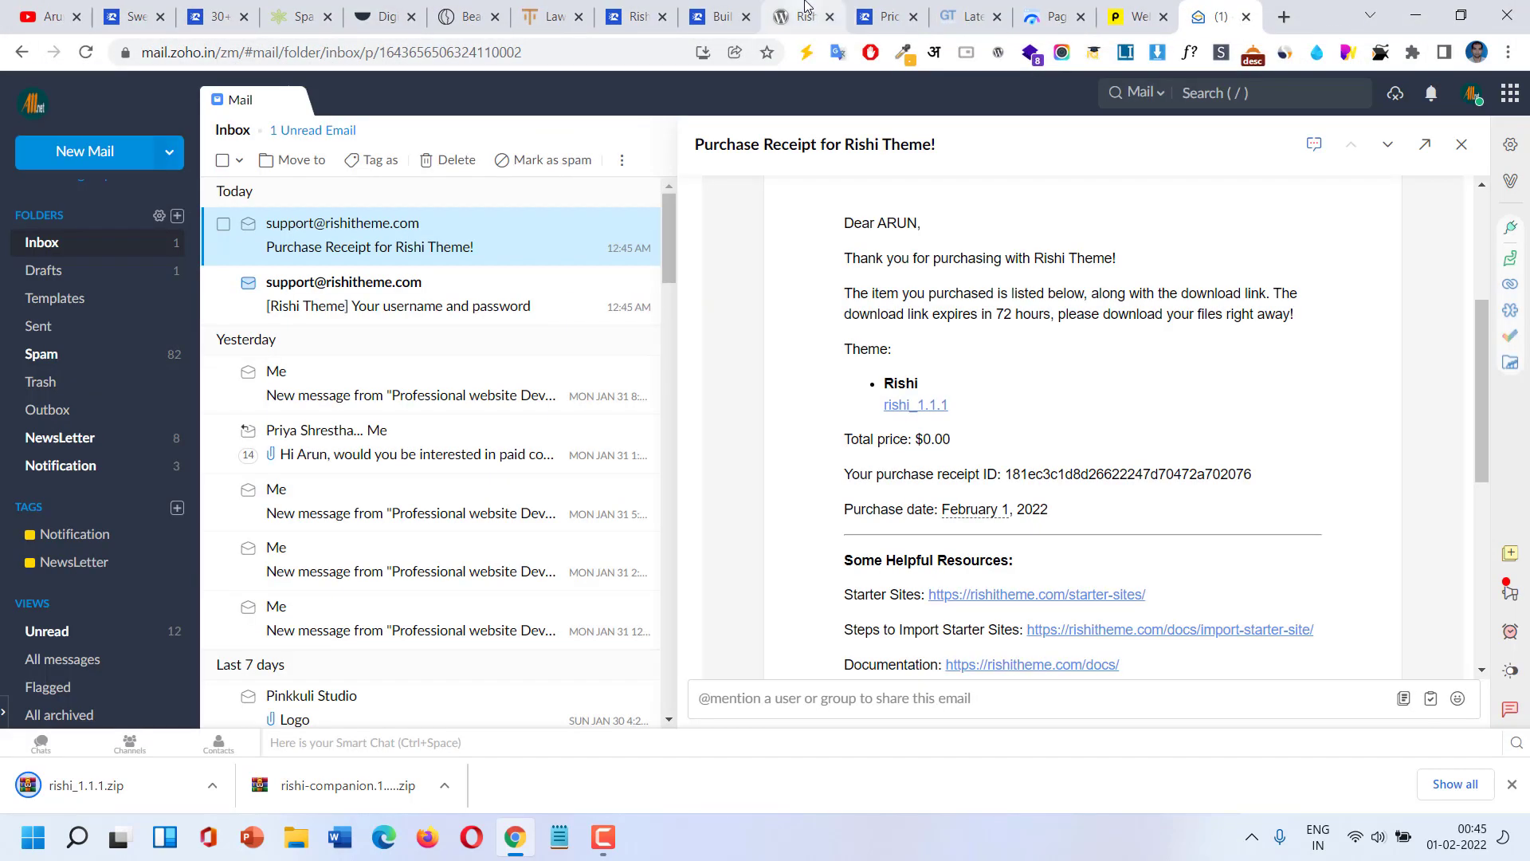
{"action": "left_click", "coordinate": [800, 16]}
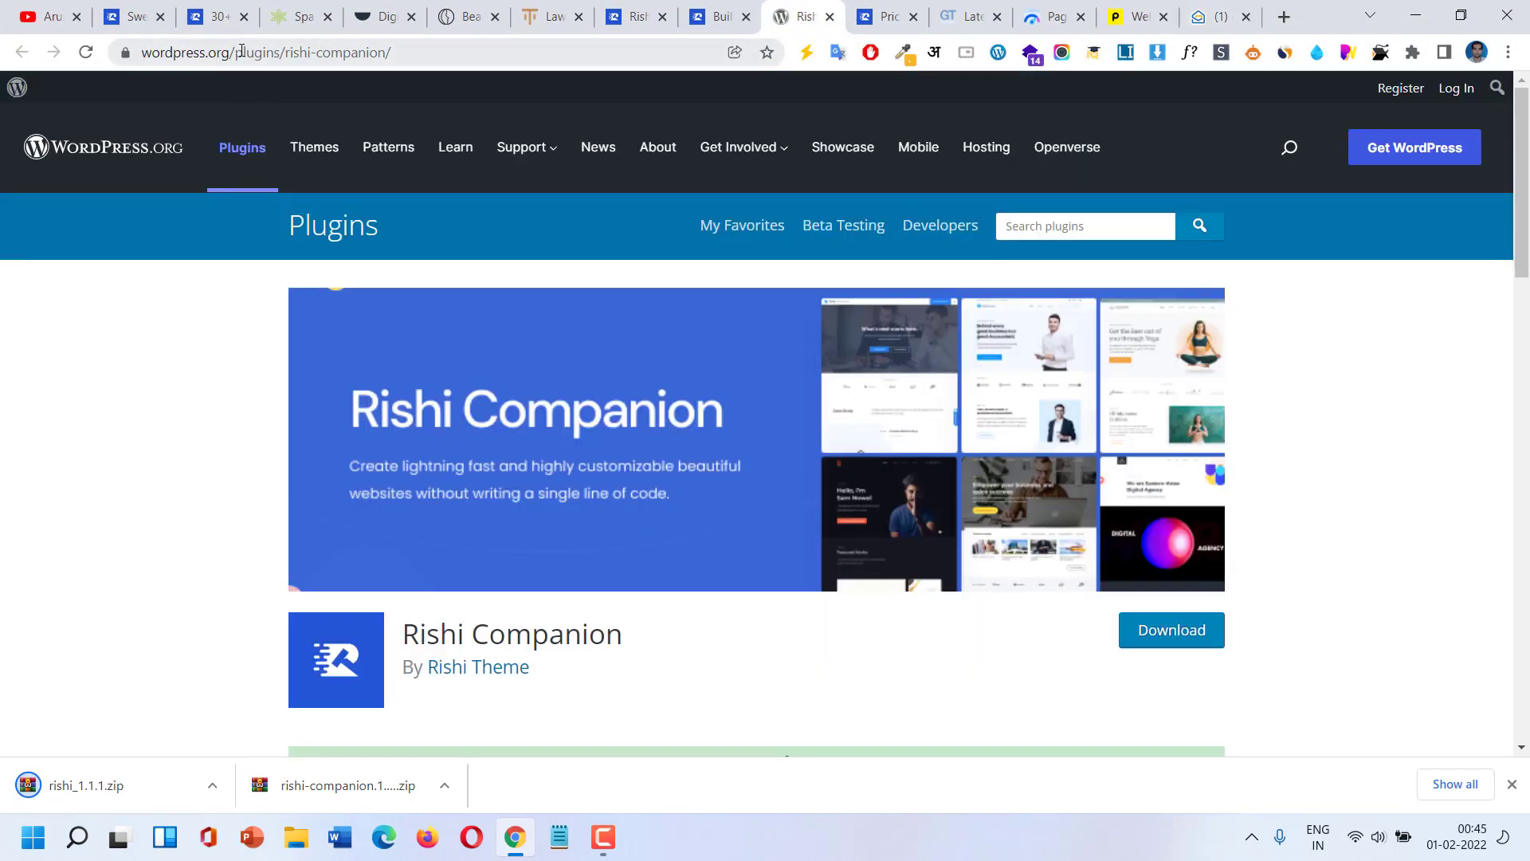
{"action": "left_click_drag", "start_coordinate": [290, 54], "coordinate": [489, 54]}
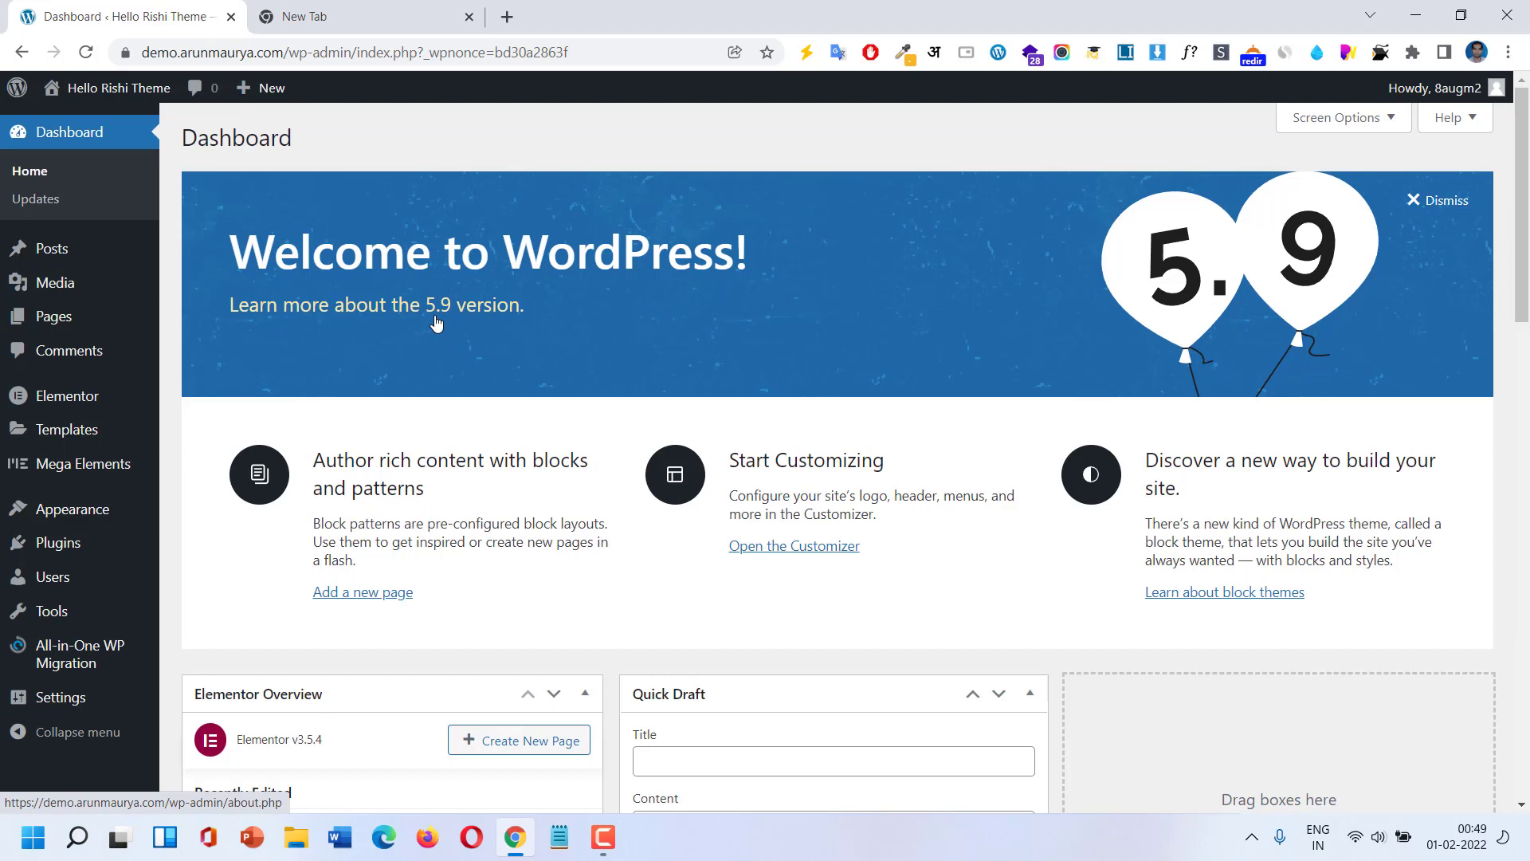
Choose rishi_1.1.1.zip from Desktop\Rishi Theme in the Upload Theme form under Appearance > Themes.
{"action": "mouse_move", "coordinate": [85, 509]}
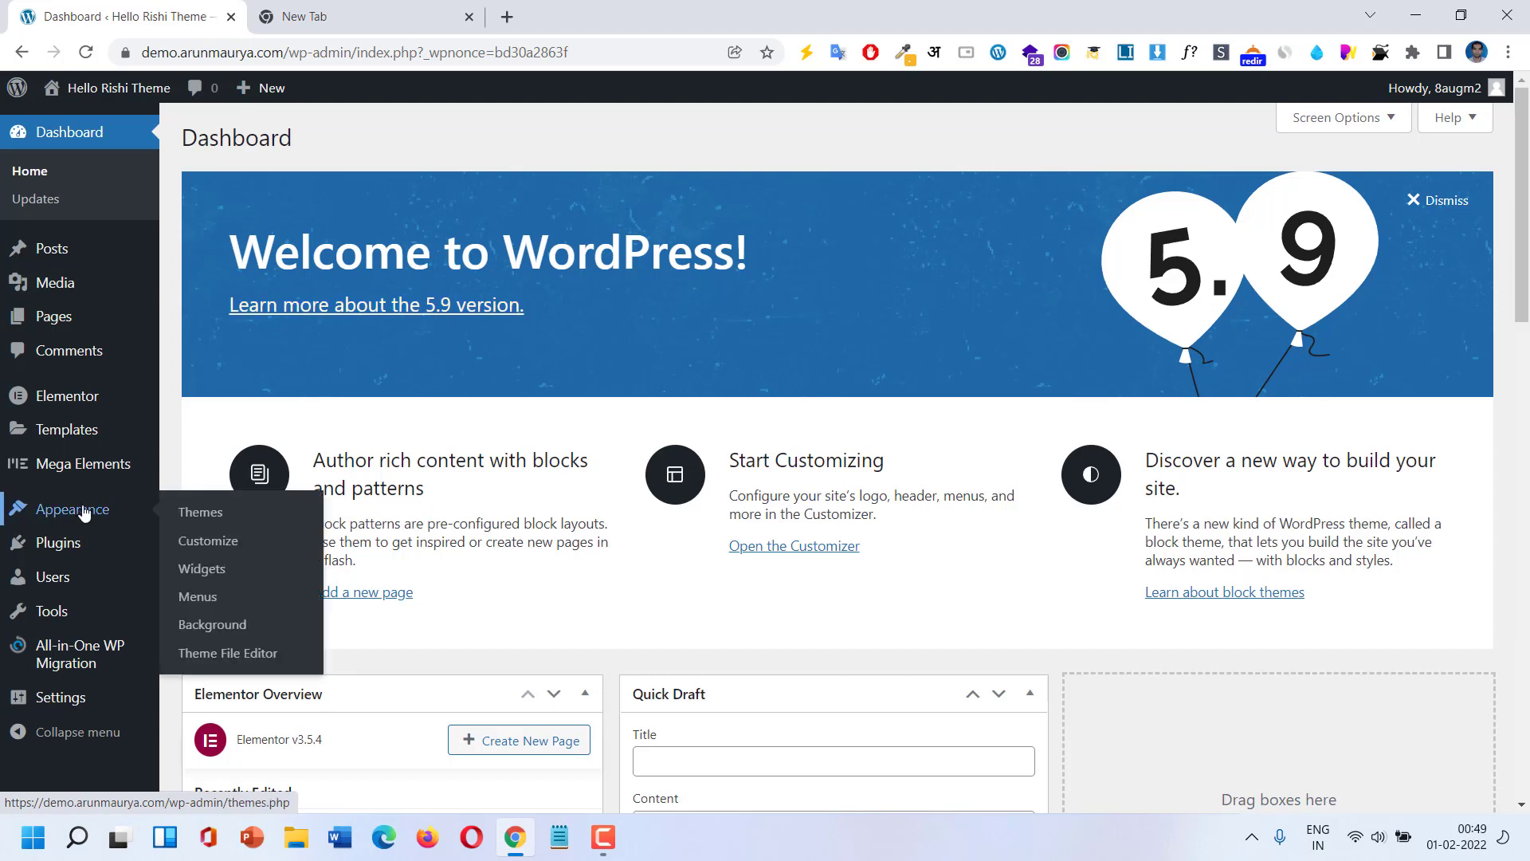
{"action": "left_click", "coordinate": [234, 518]}
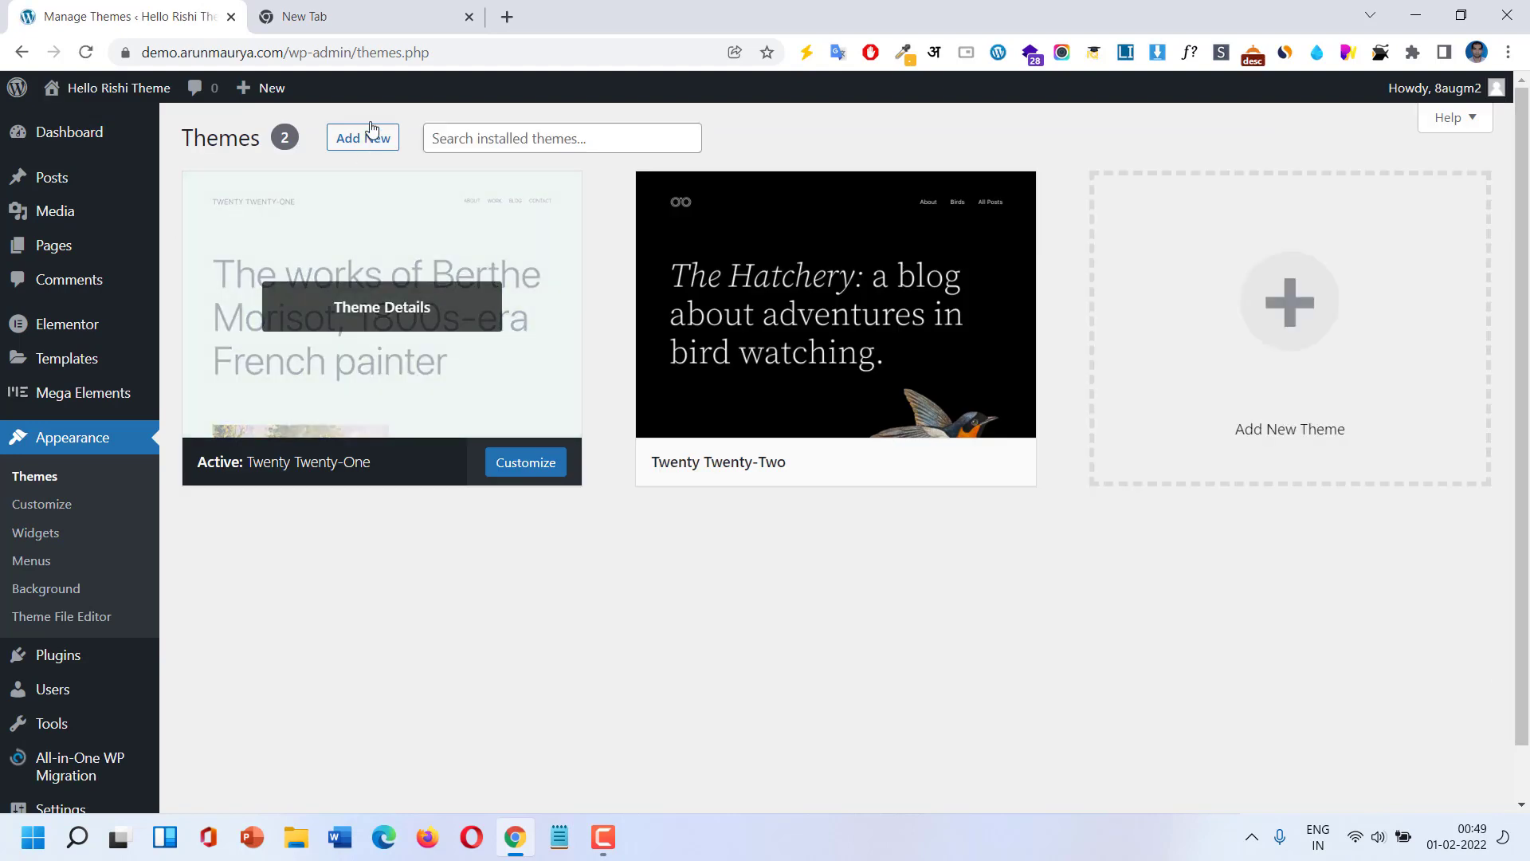
{"action": "left_click", "coordinate": [370, 140]}
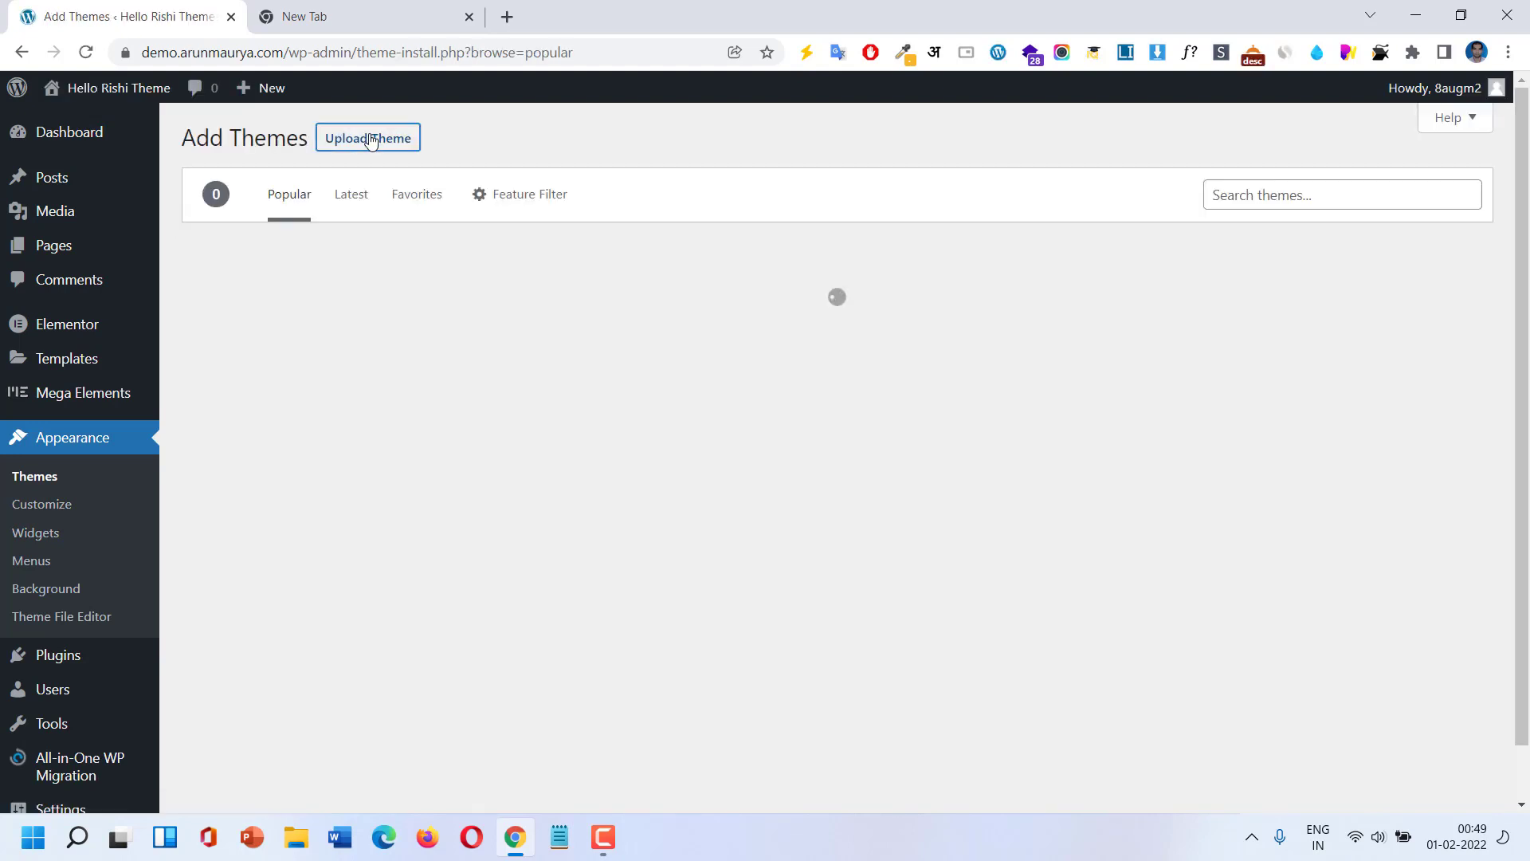
{"action": "left_click", "coordinate": [370, 140]}
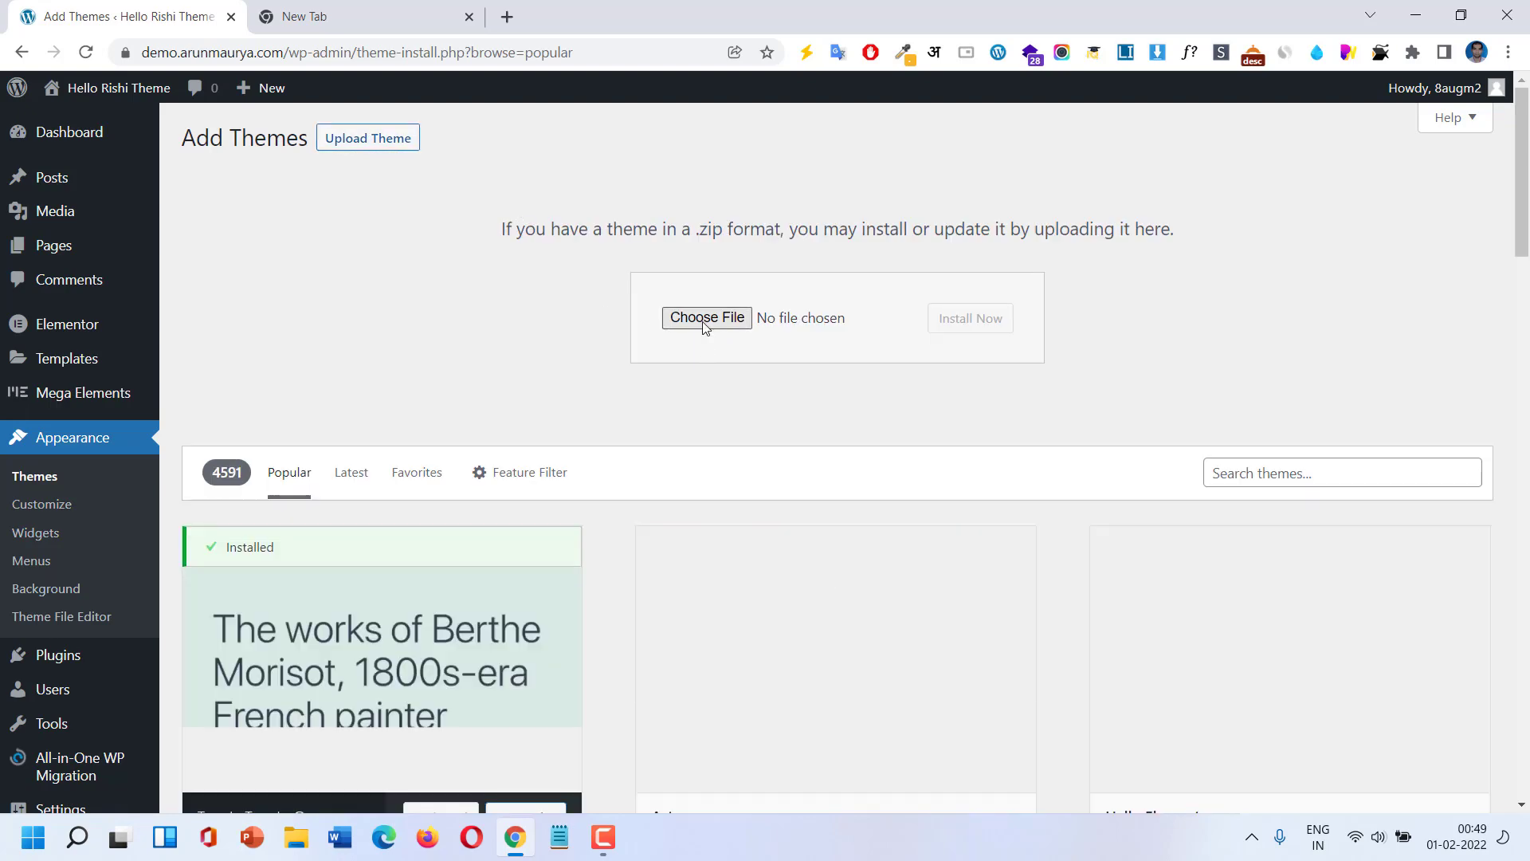
{"action": "left_click", "coordinate": [703, 321]}
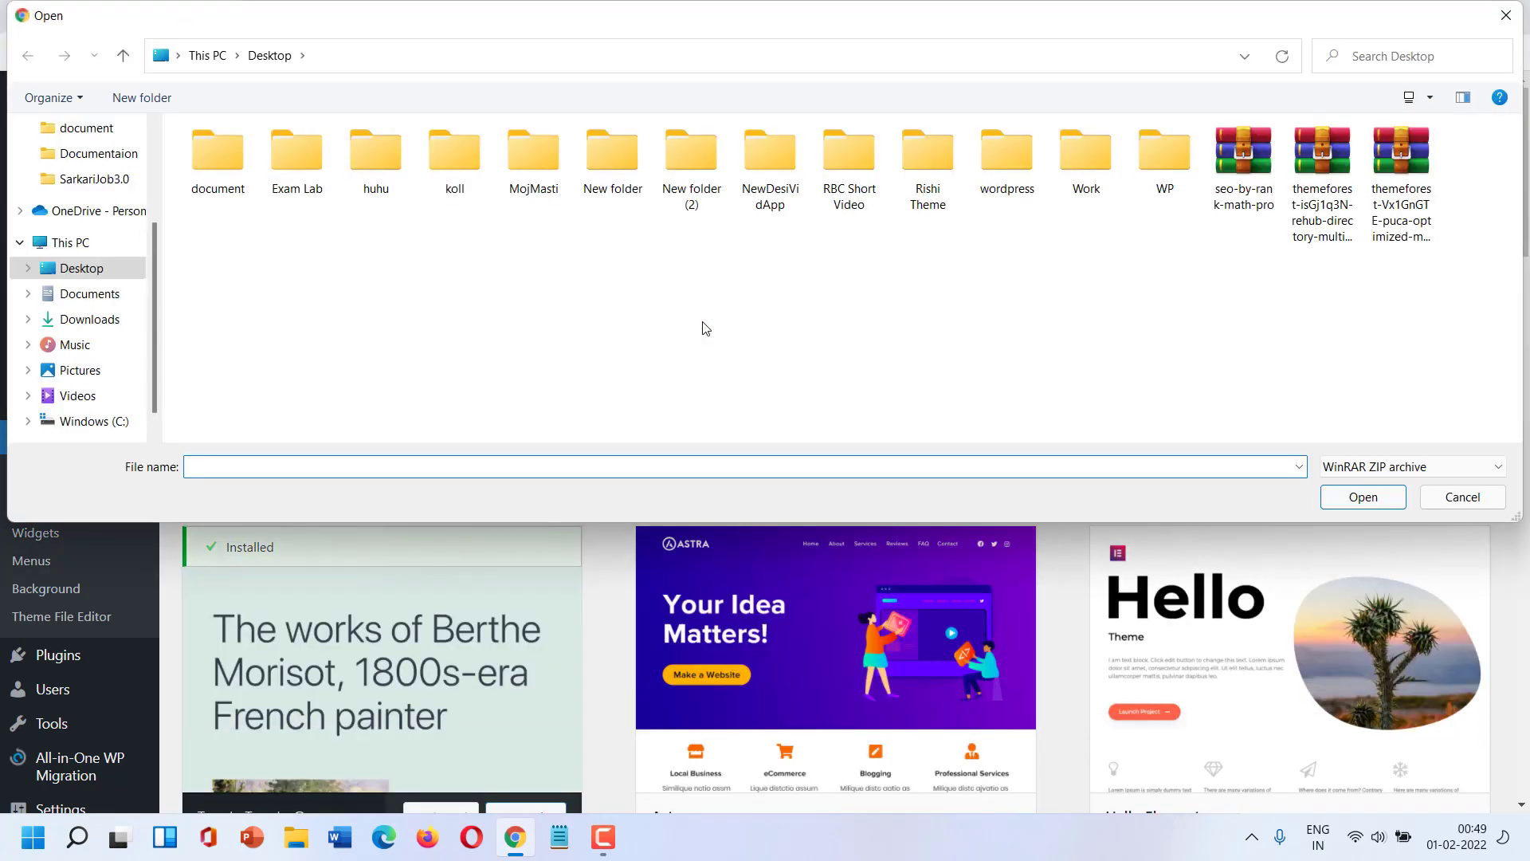
{"action": "double_click", "coordinate": [927, 209]}
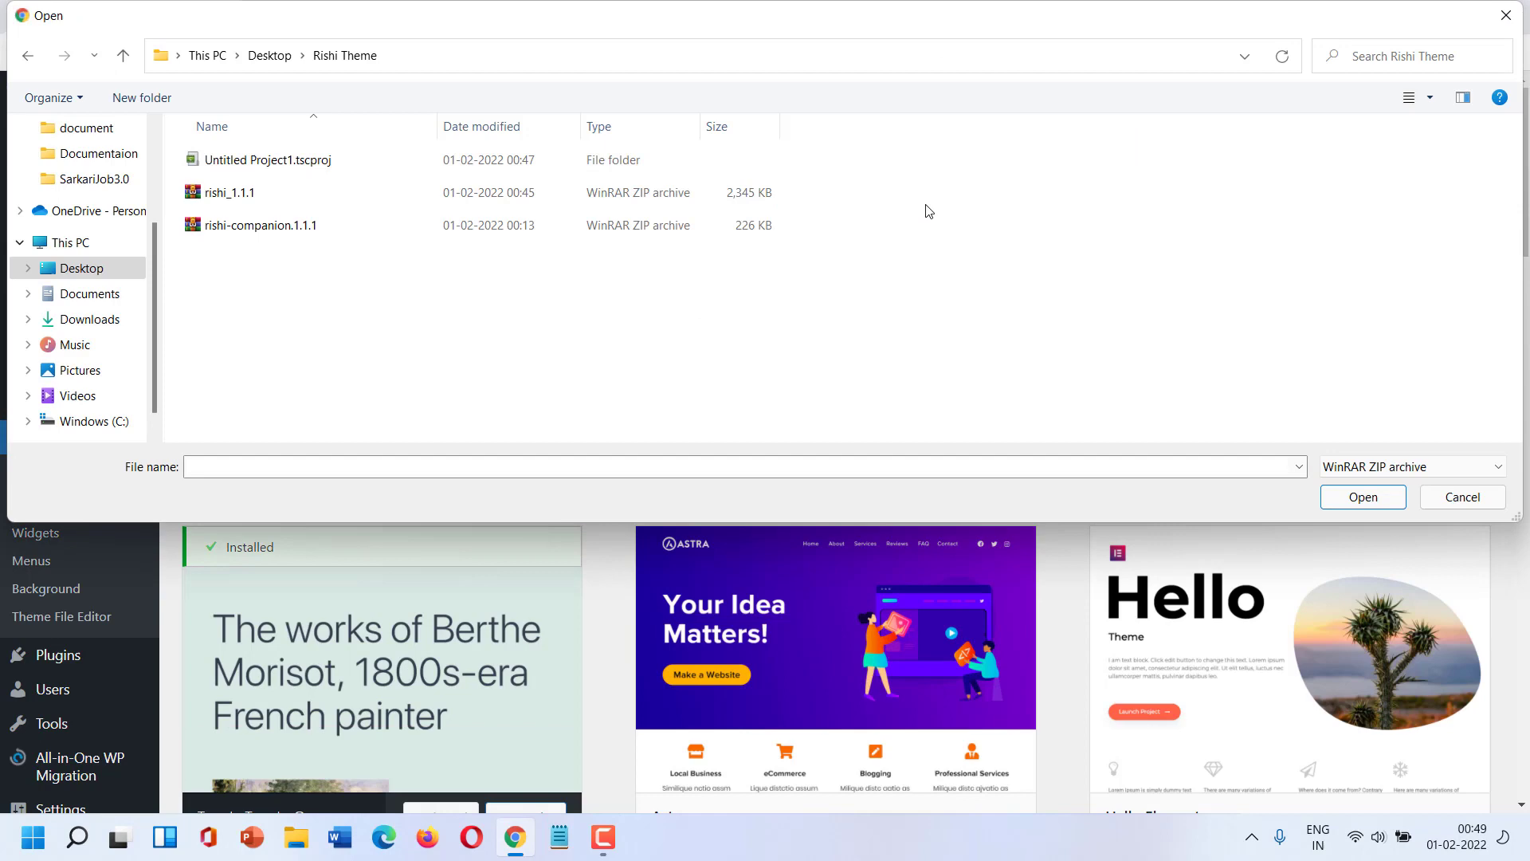
{"action": "left_click", "coordinate": [386, 201]}
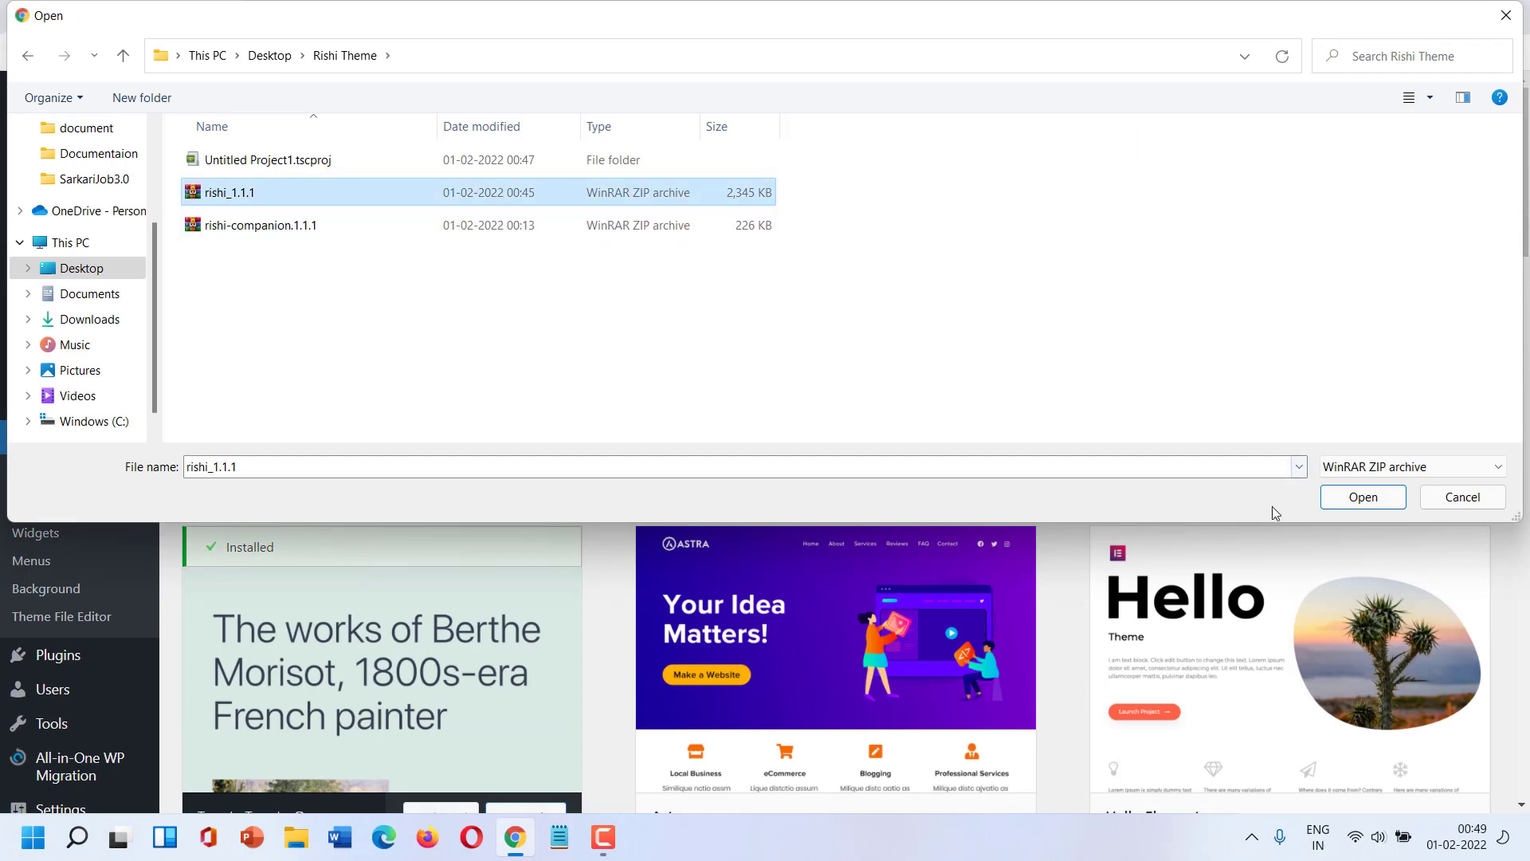
{"action": "left_click", "coordinate": [1348, 499]}
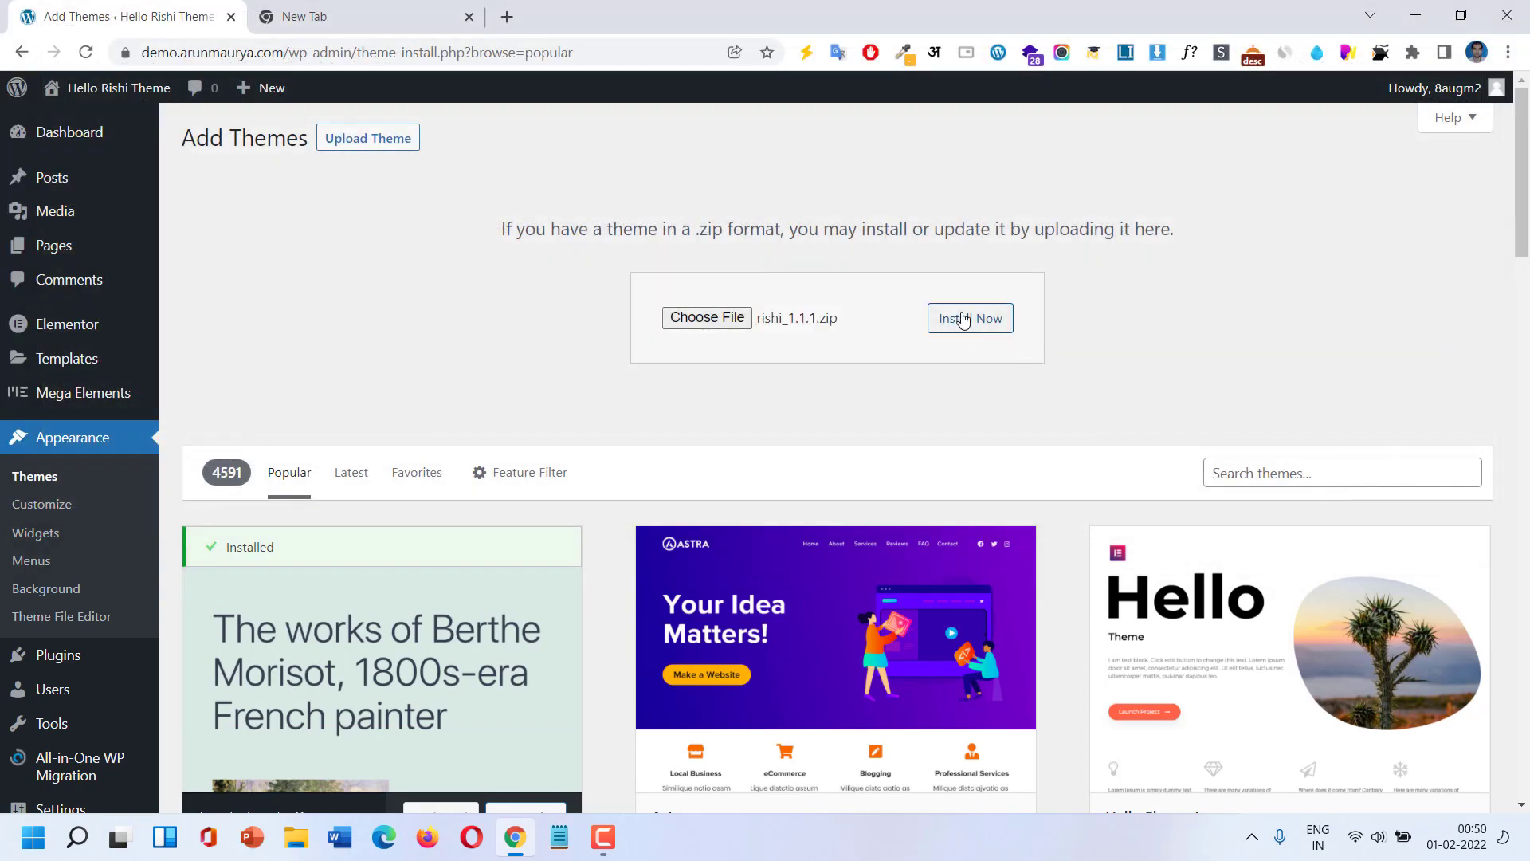
Install the uploaded Rishi theme and activate it.
{"action": "left_click", "coordinate": [962, 318]}
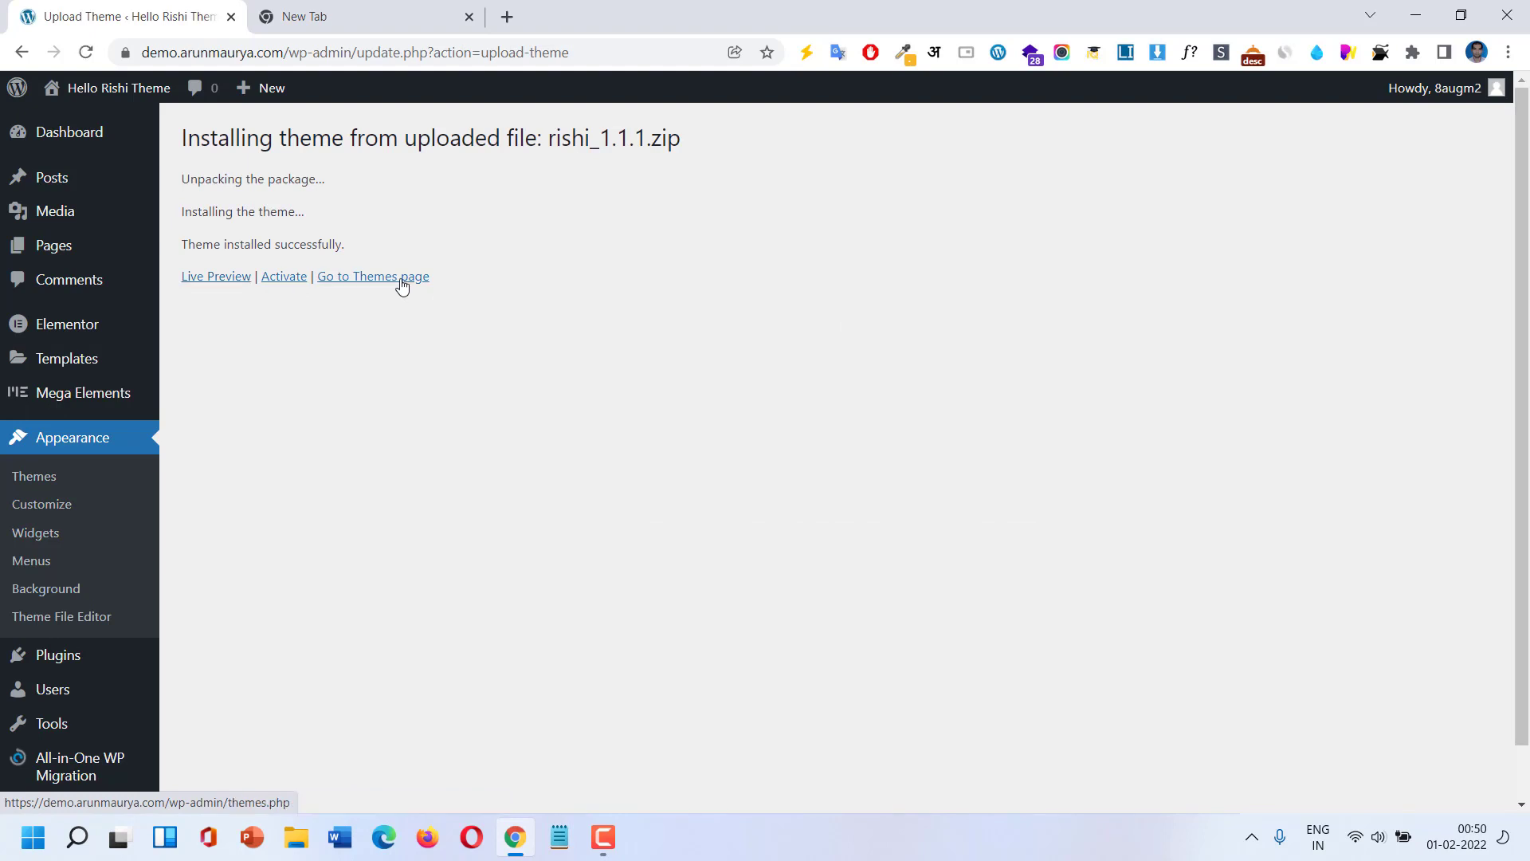
{"action": "left_click", "coordinate": [281, 283]}
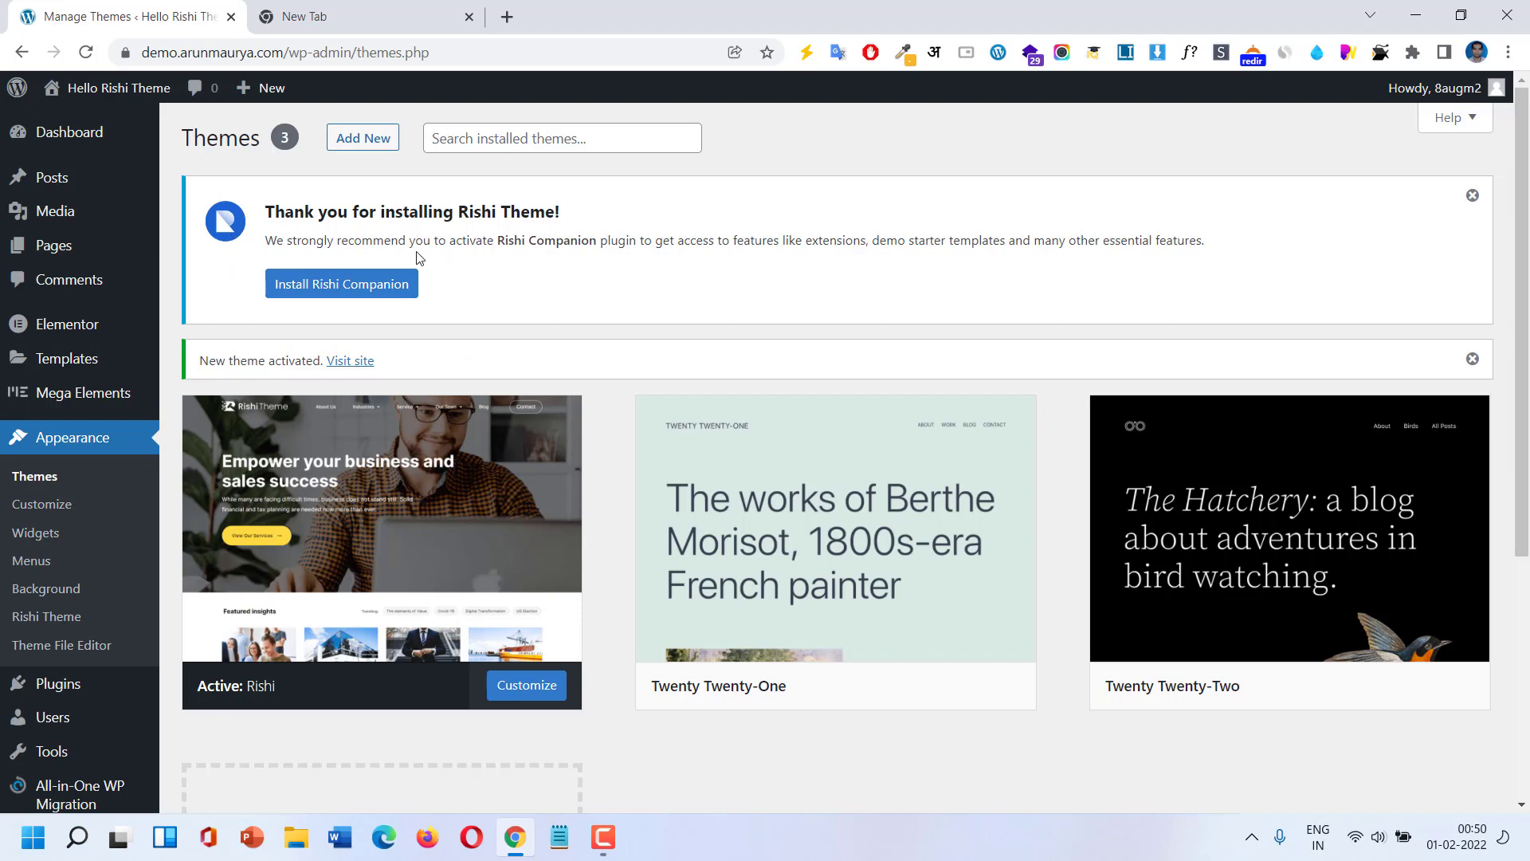
Install and activate the Rishi Companion plugin.
{"action": "left_click", "coordinate": [388, 298]}
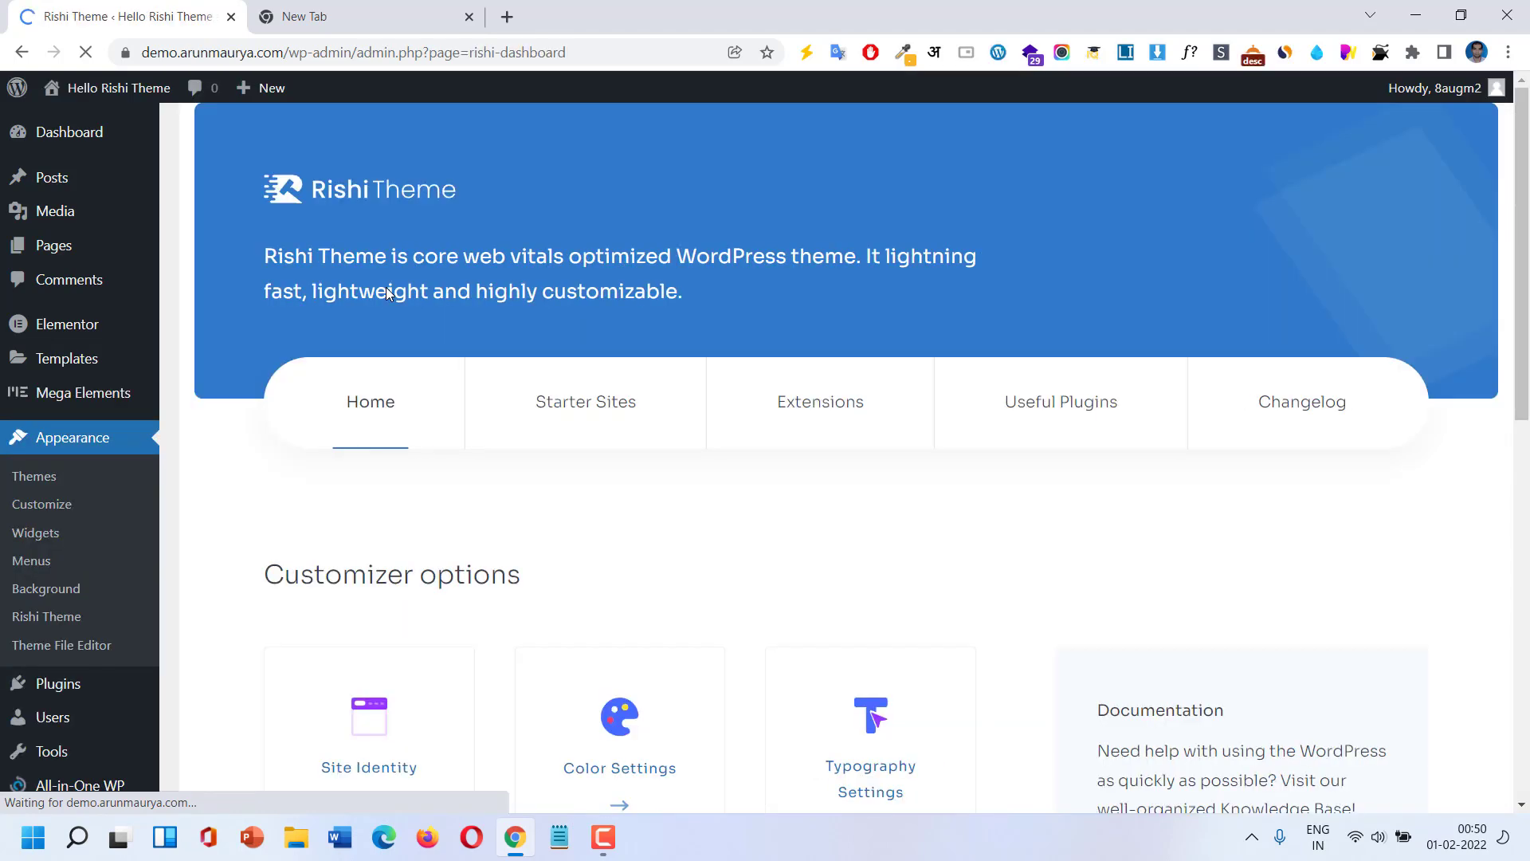
{"action": "scroll", "coordinate": [489, 294], "scroll_direction": "down", "scroll_amount": 1}
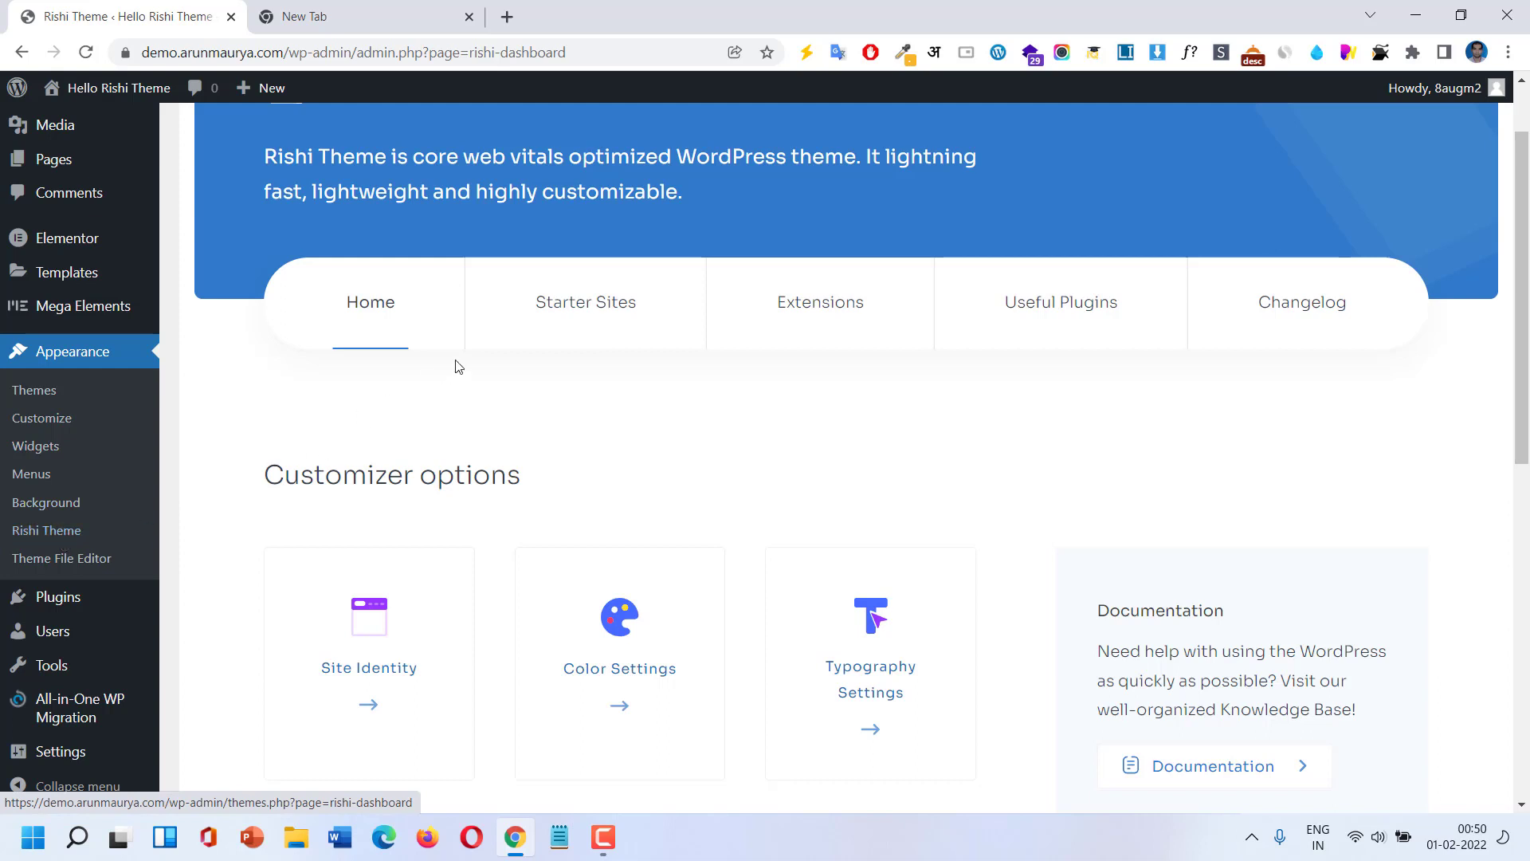
{"action": "scroll", "coordinate": [455, 365], "scroll_direction": "down", "scroll_amount": 4}
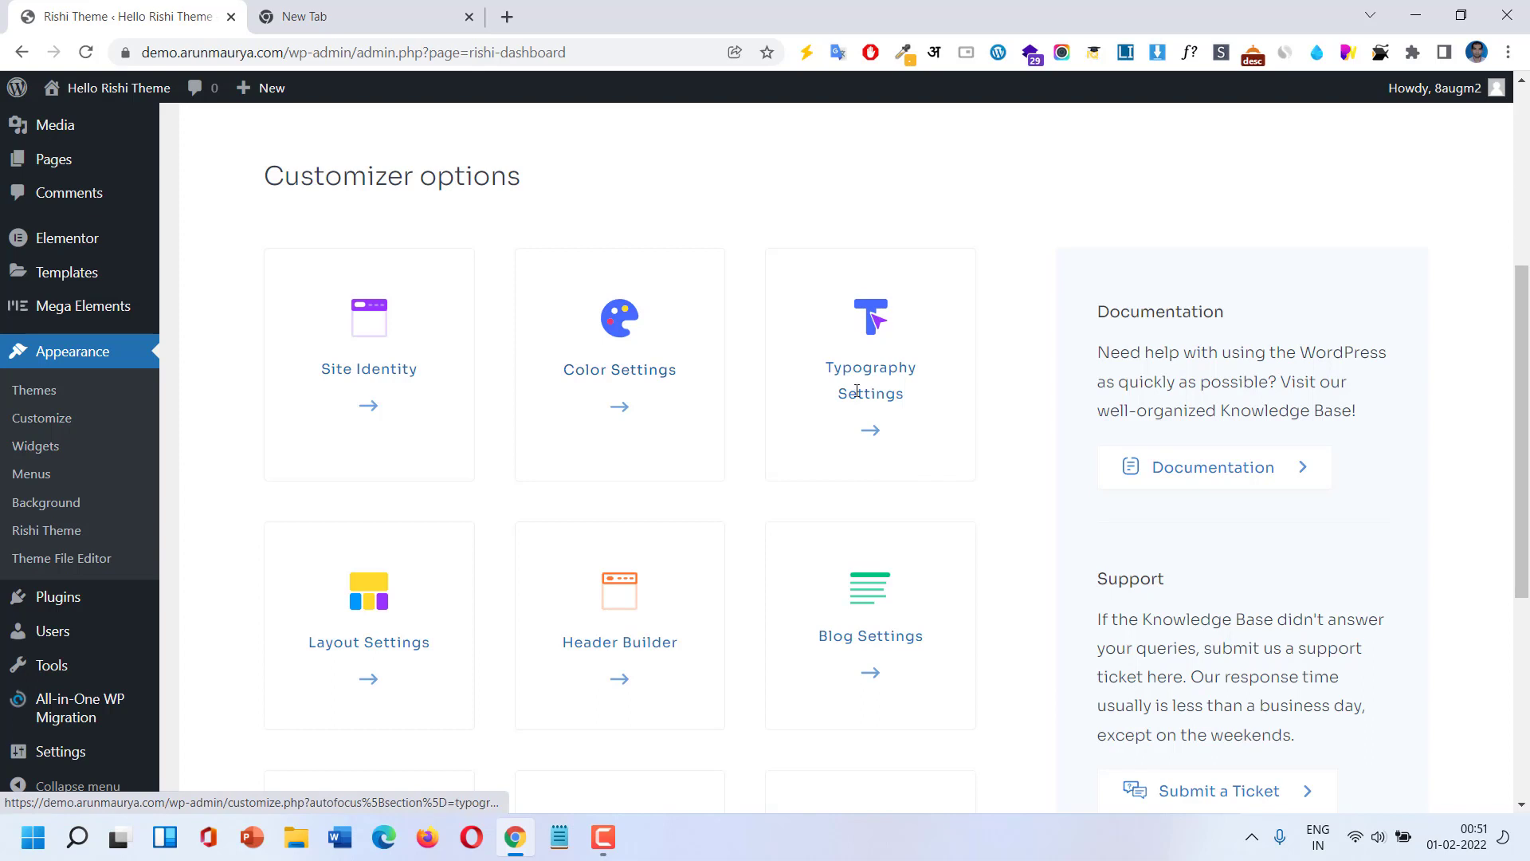
{"action": "scroll", "coordinate": [855, 391], "scroll_direction": "down", "scroll_amount": 3}
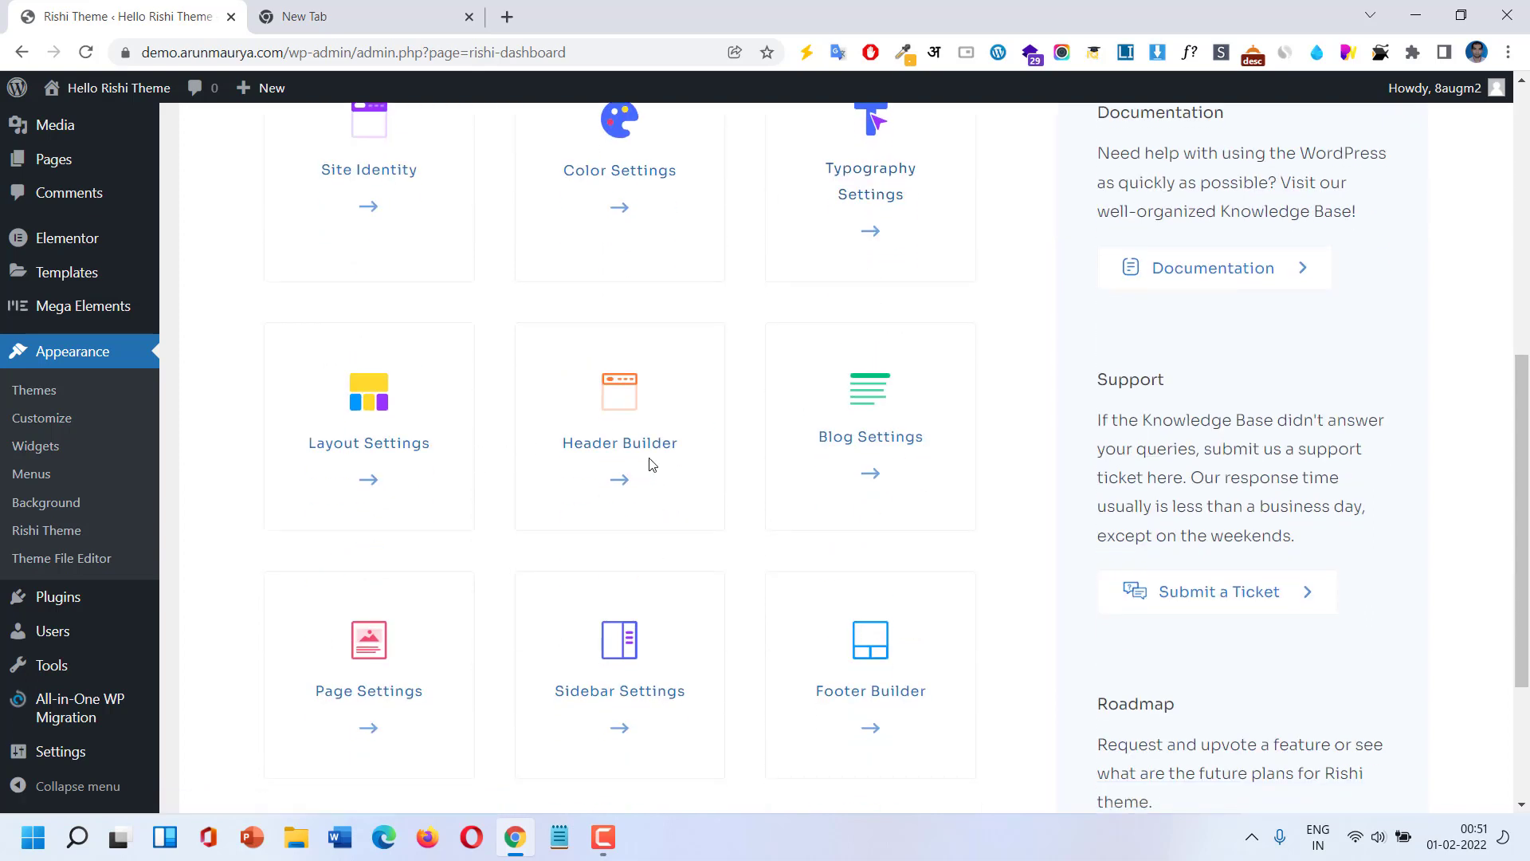
Review the Rishi Theme dashboard Home tab, then show the Starter Sites templates.
{"action": "scroll", "coordinate": [914, 457], "scroll_direction": "down", "scroll_amount": 3}
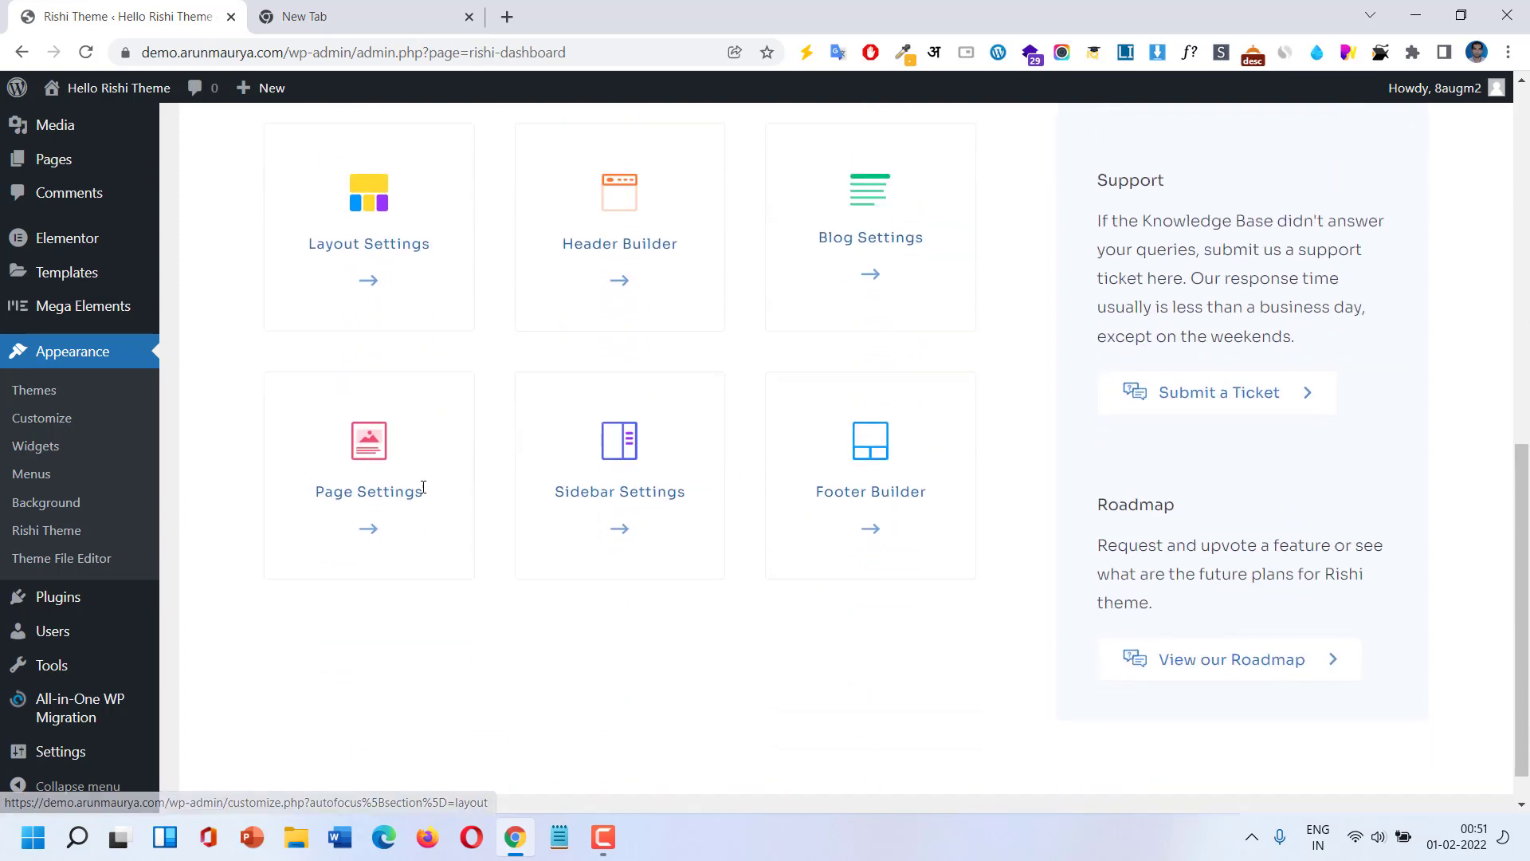
{"action": "scroll", "coordinate": [892, 494], "scroll_direction": "up", "scroll_amount": 7}
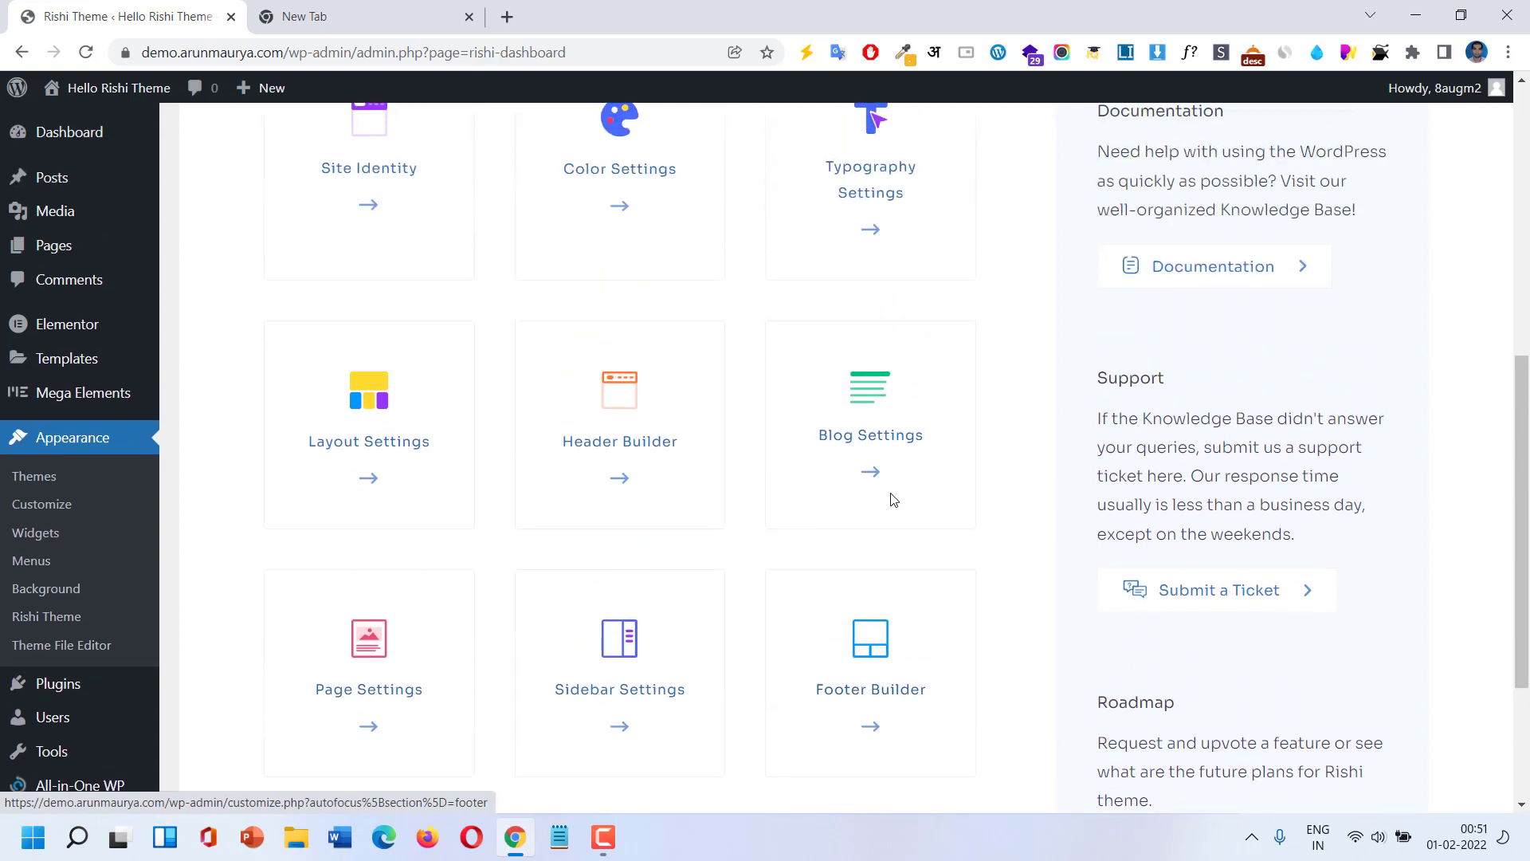
{"action": "scroll", "coordinate": [892, 497], "scroll_direction": "up", "scroll_amount": 1}
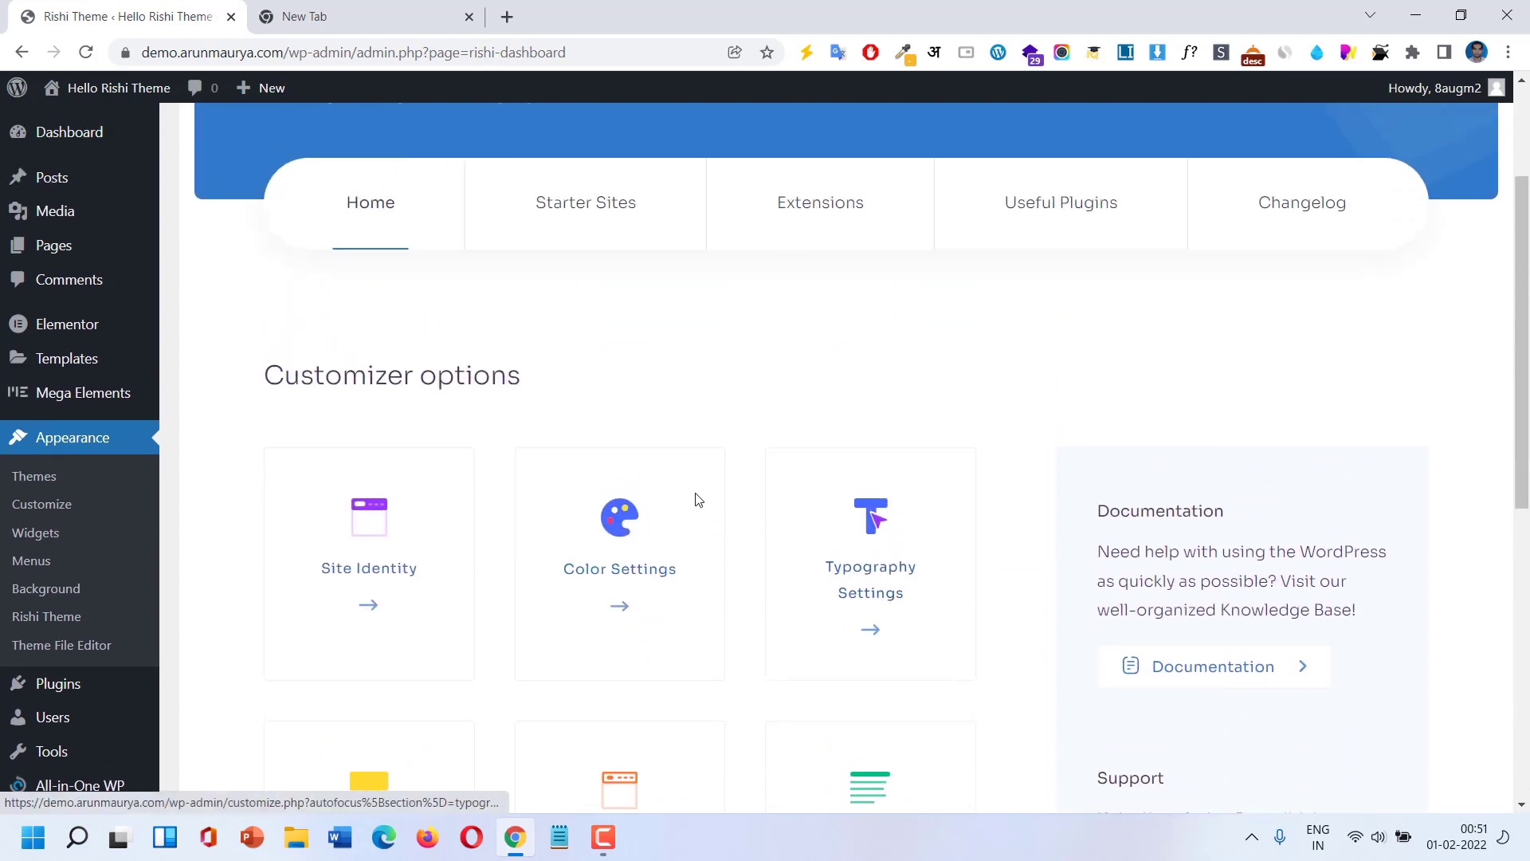
{"action": "left_click", "coordinate": [605, 206]}
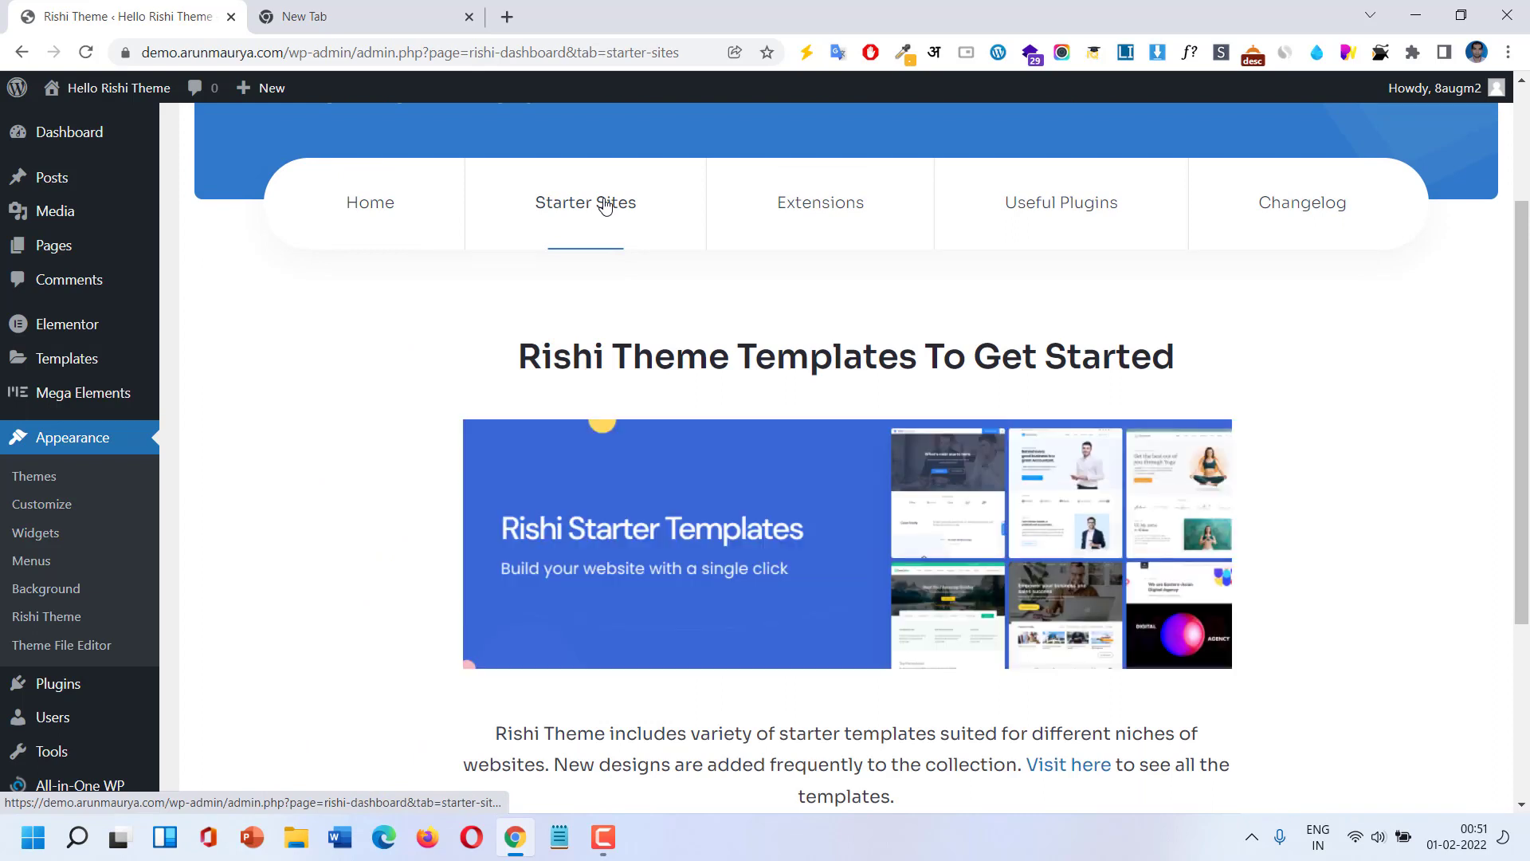
Look over the starter templates, then browse the Extensions cards like Cookies Consent and Transparent Header.
{"action": "scroll", "coordinate": [781, 479], "scroll_direction": "down", "scroll_amount": 3}
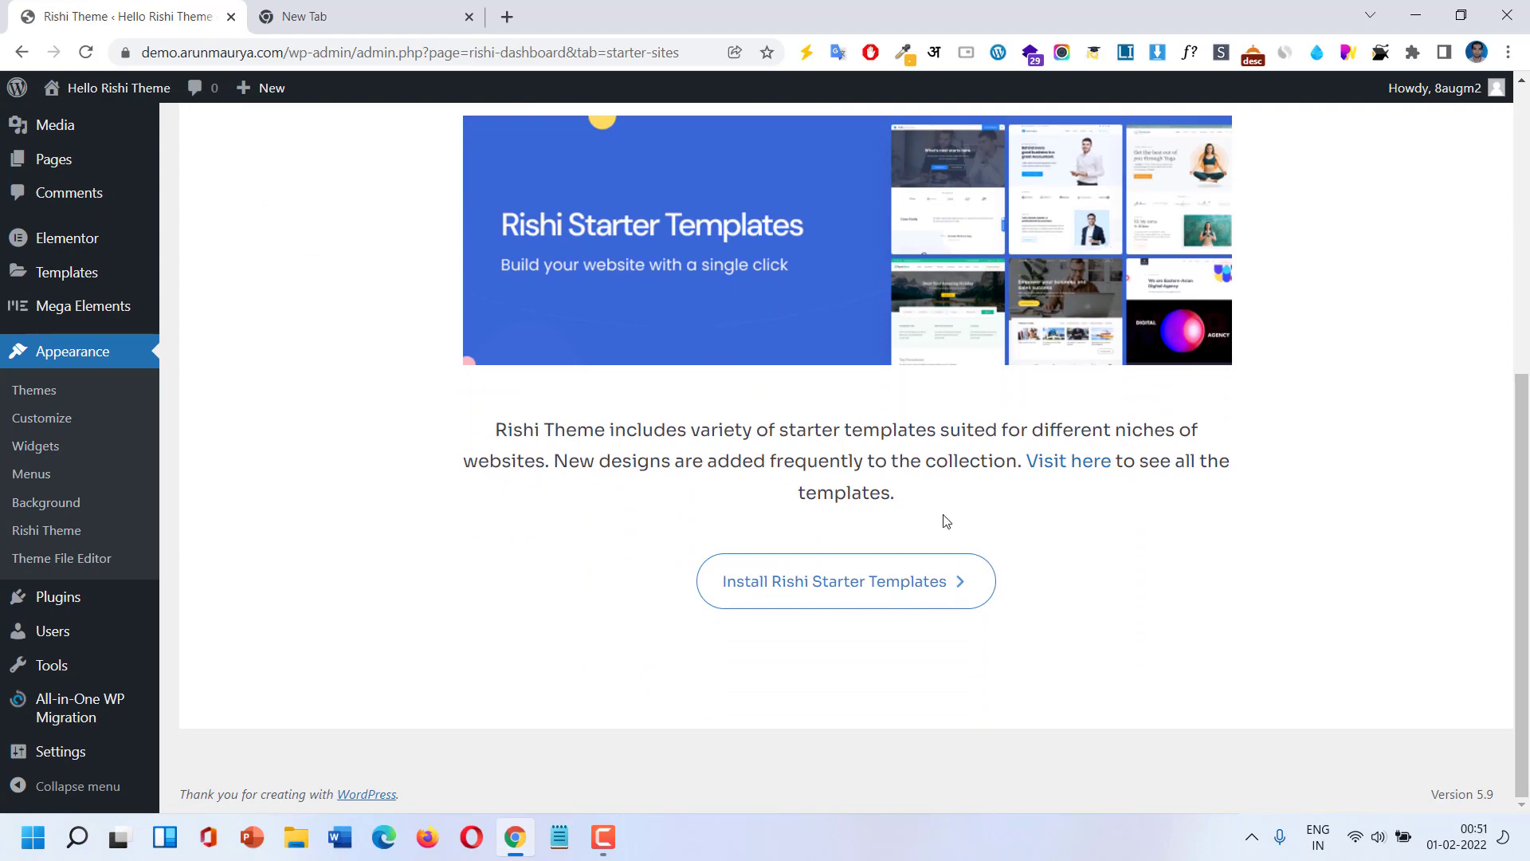
{"action": "scroll", "coordinate": [880, 470], "scroll_direction": "up", "scroll_amount": 5}
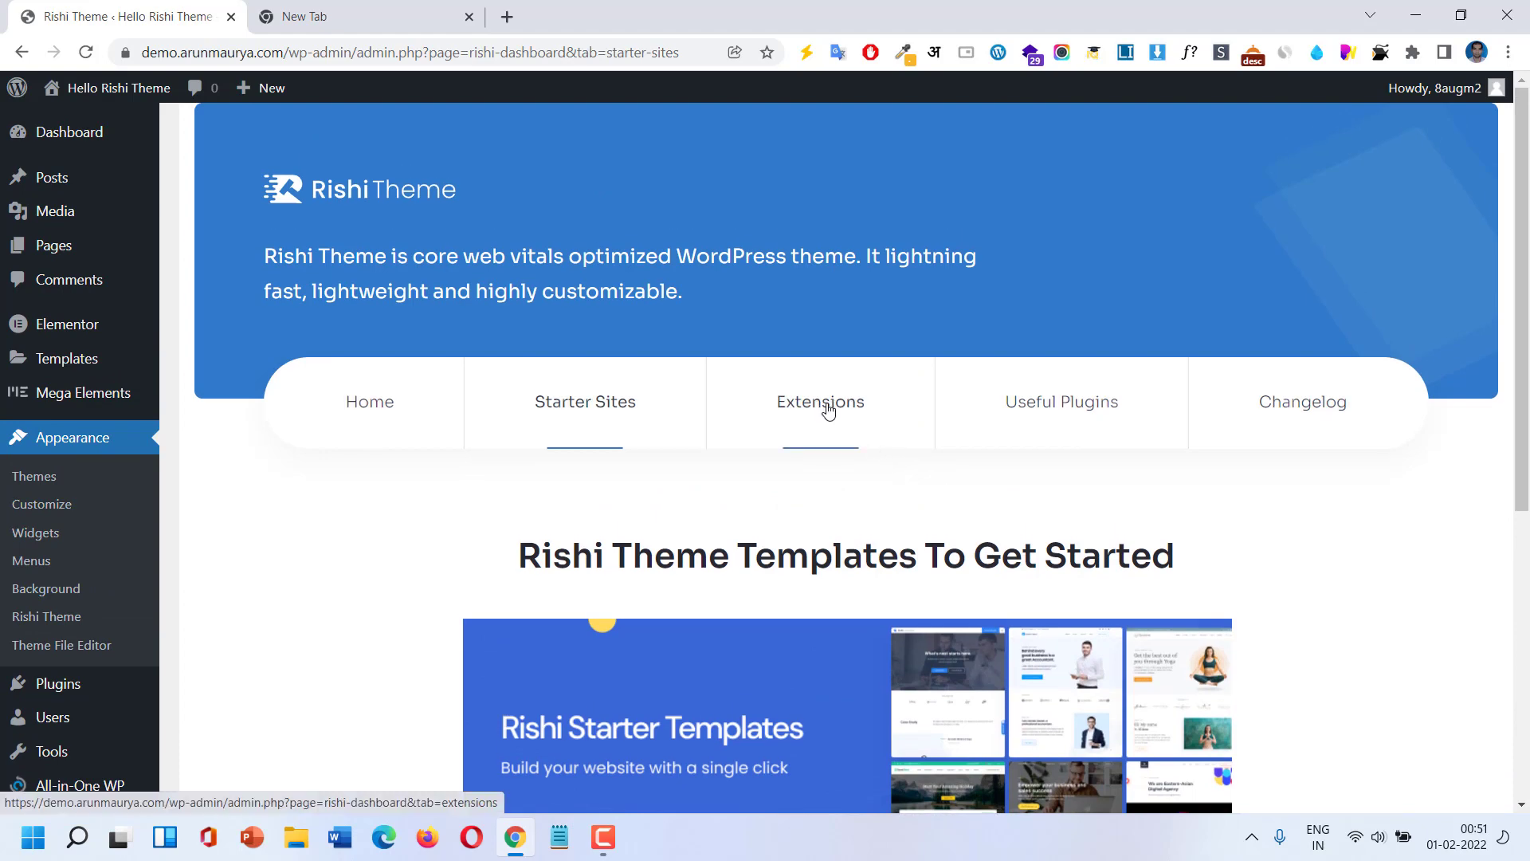
{"action": "left_click", "coordinate": [828, 409]}
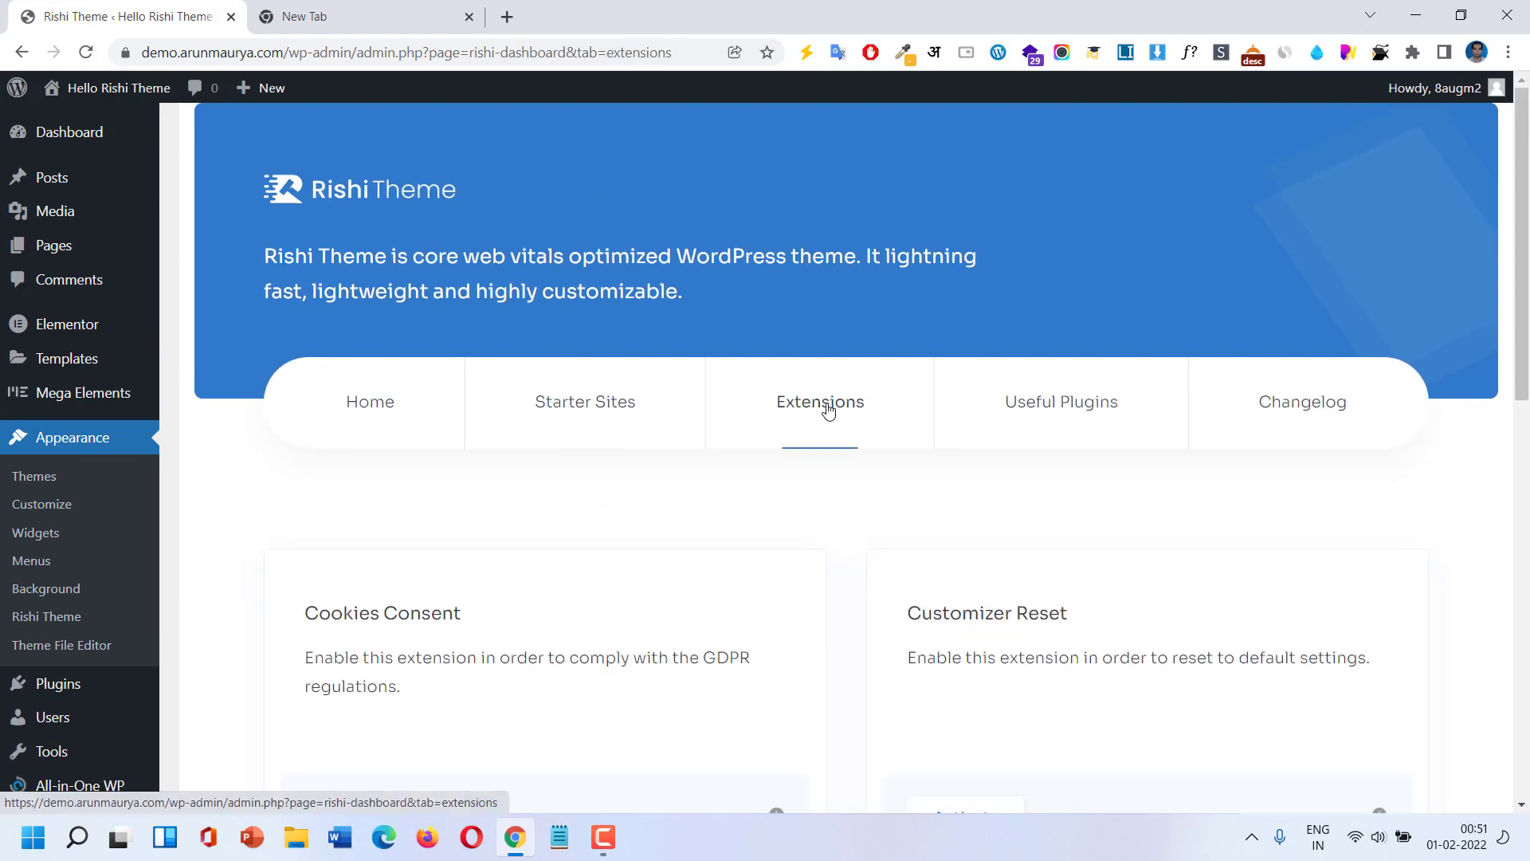
{"action": "scroll", "coordinate": [826, 410], "scroll_direction": "down", "scroll_amount": 2}
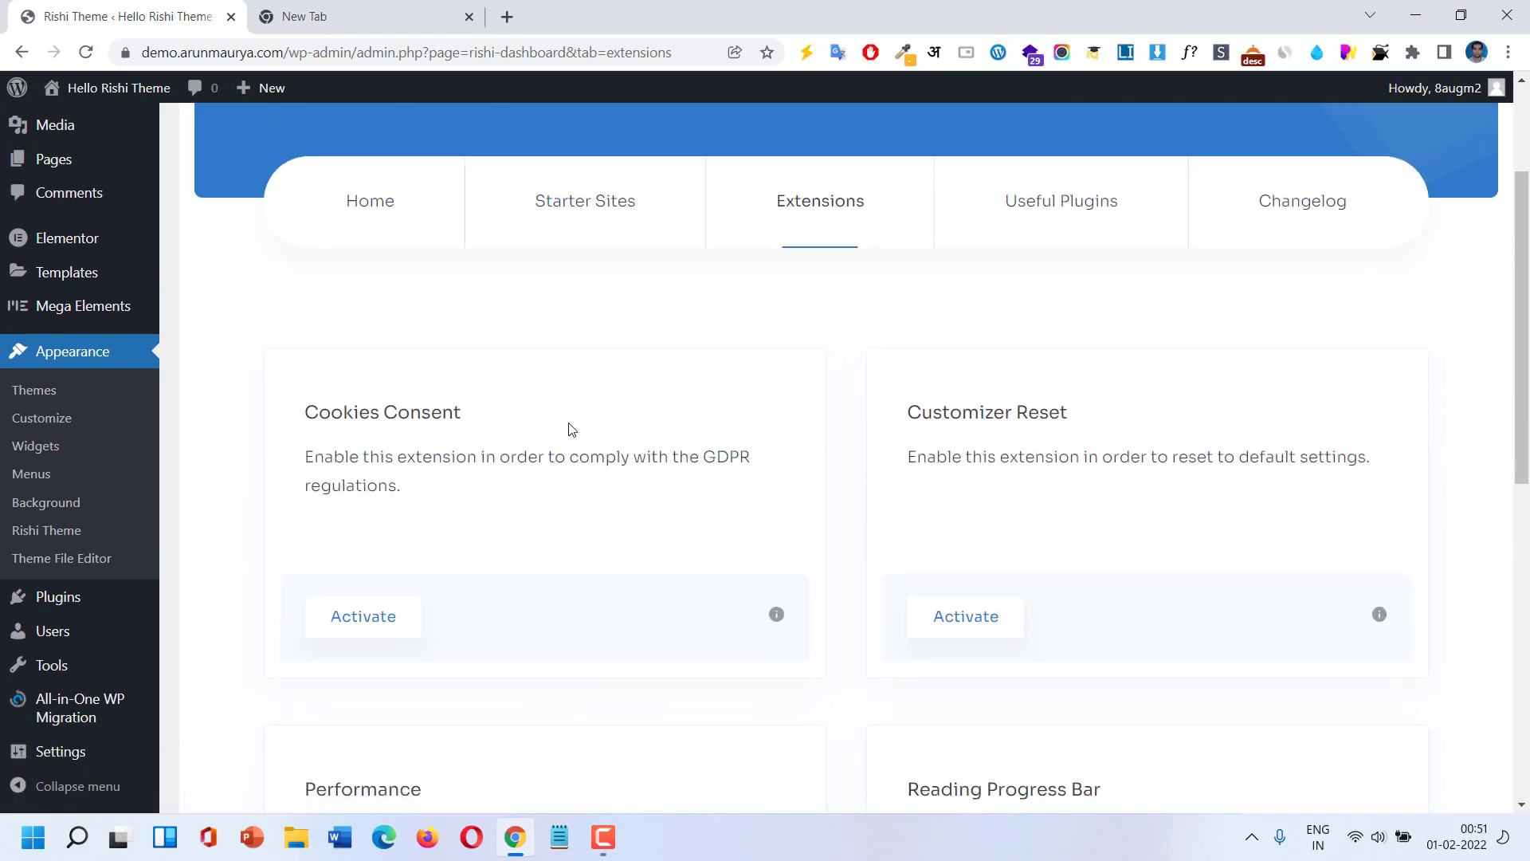
{"action": "scroll", "coordinate": [572, 430], "scroll_direction": "down", "scroll_amount": 1}
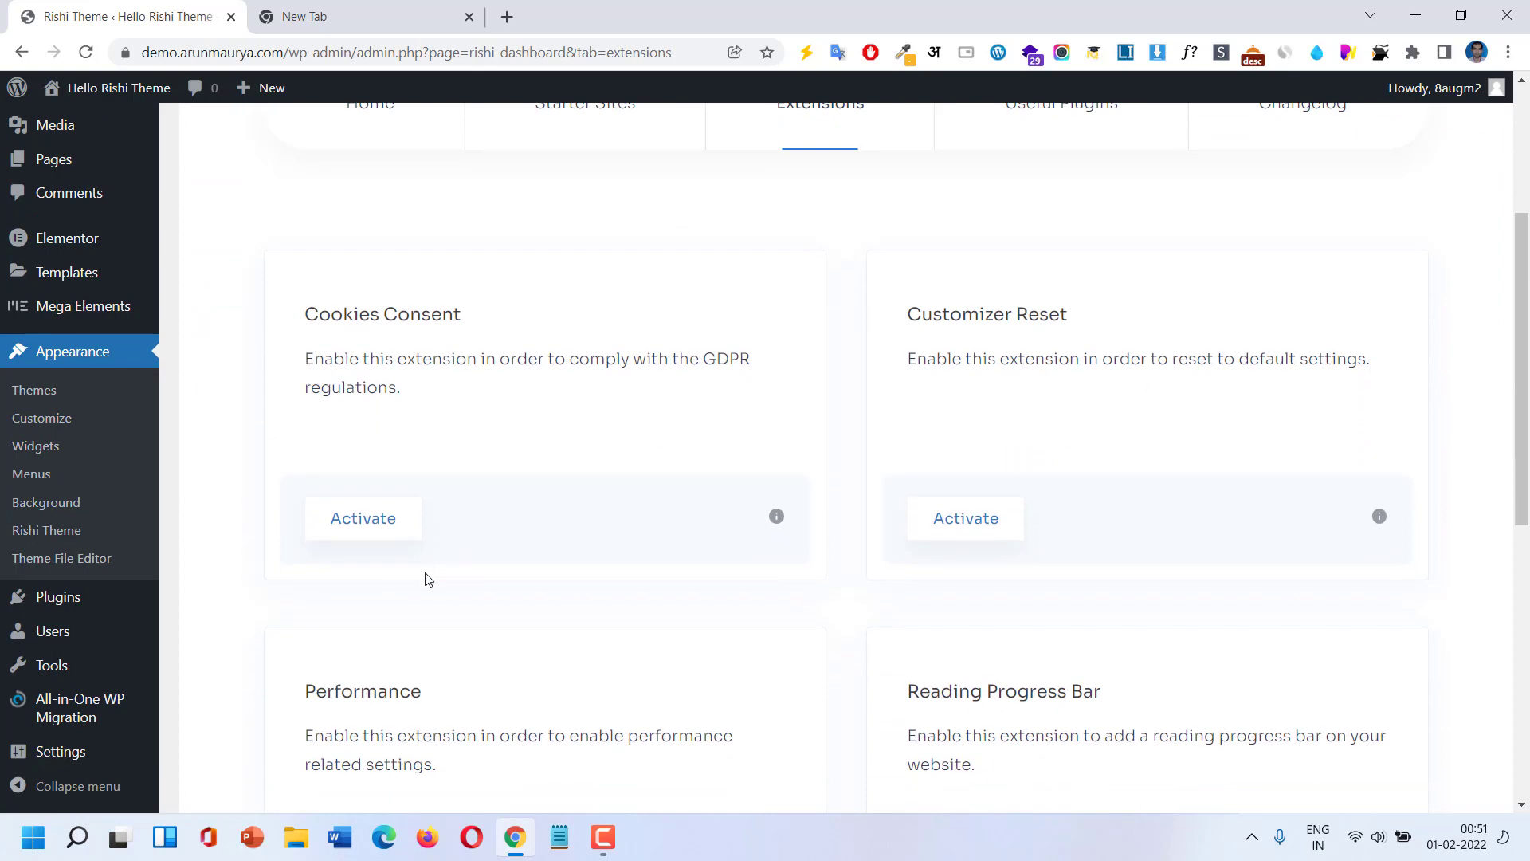
{"action": "left_click", "coordinate": [396, 531]}
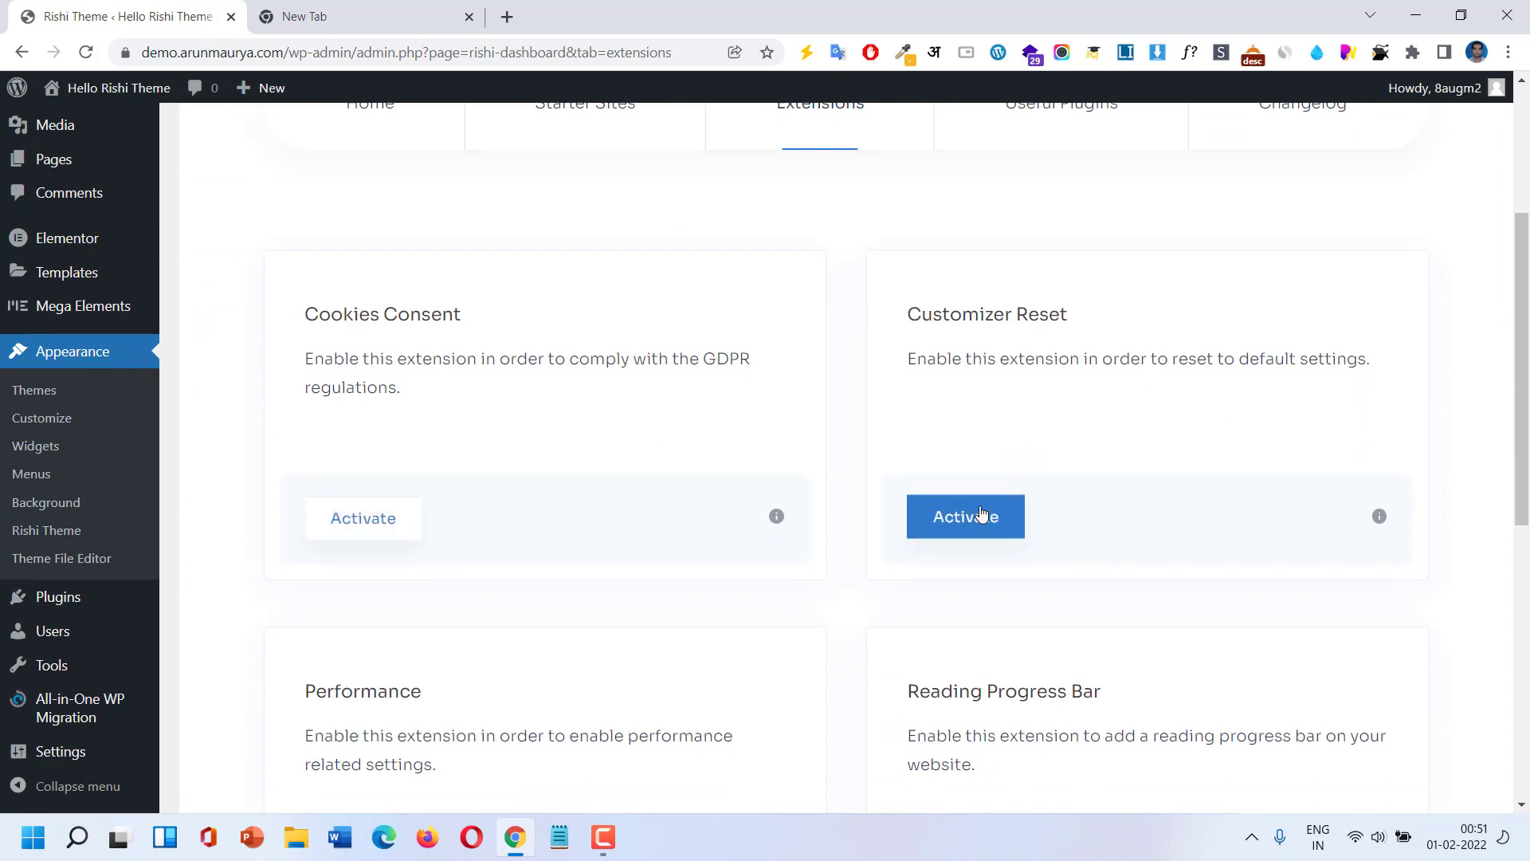
{"action": "scroll", "coordinate": [980, 514], "scroll_direction": "down", "scroll_amount": 5}
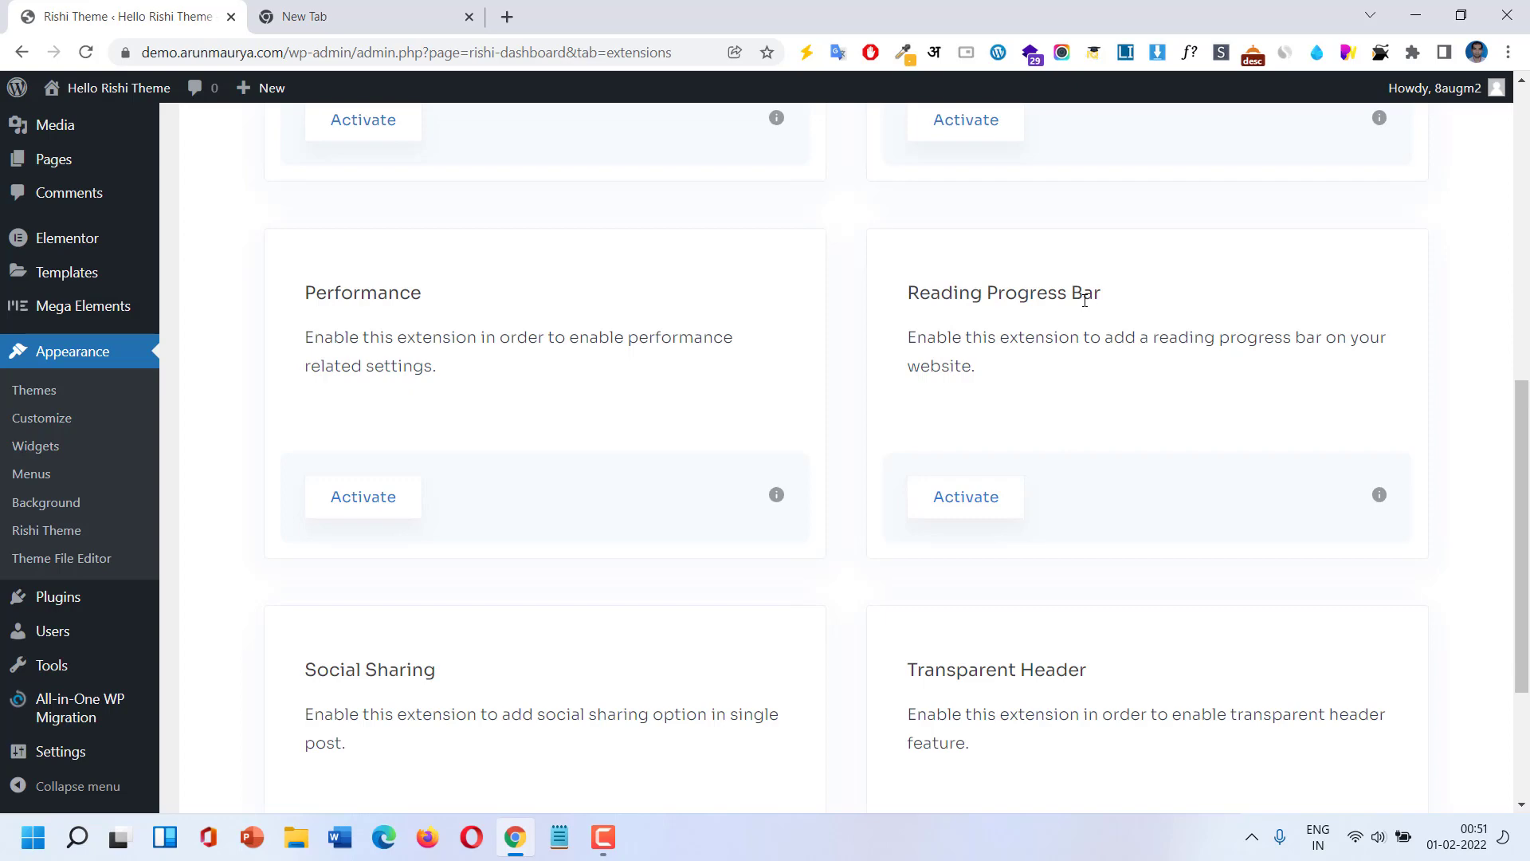
{"action": "scroll", "coordinate": [1083, 300], "scroll_direction": "down", "scroll_amount": 3}
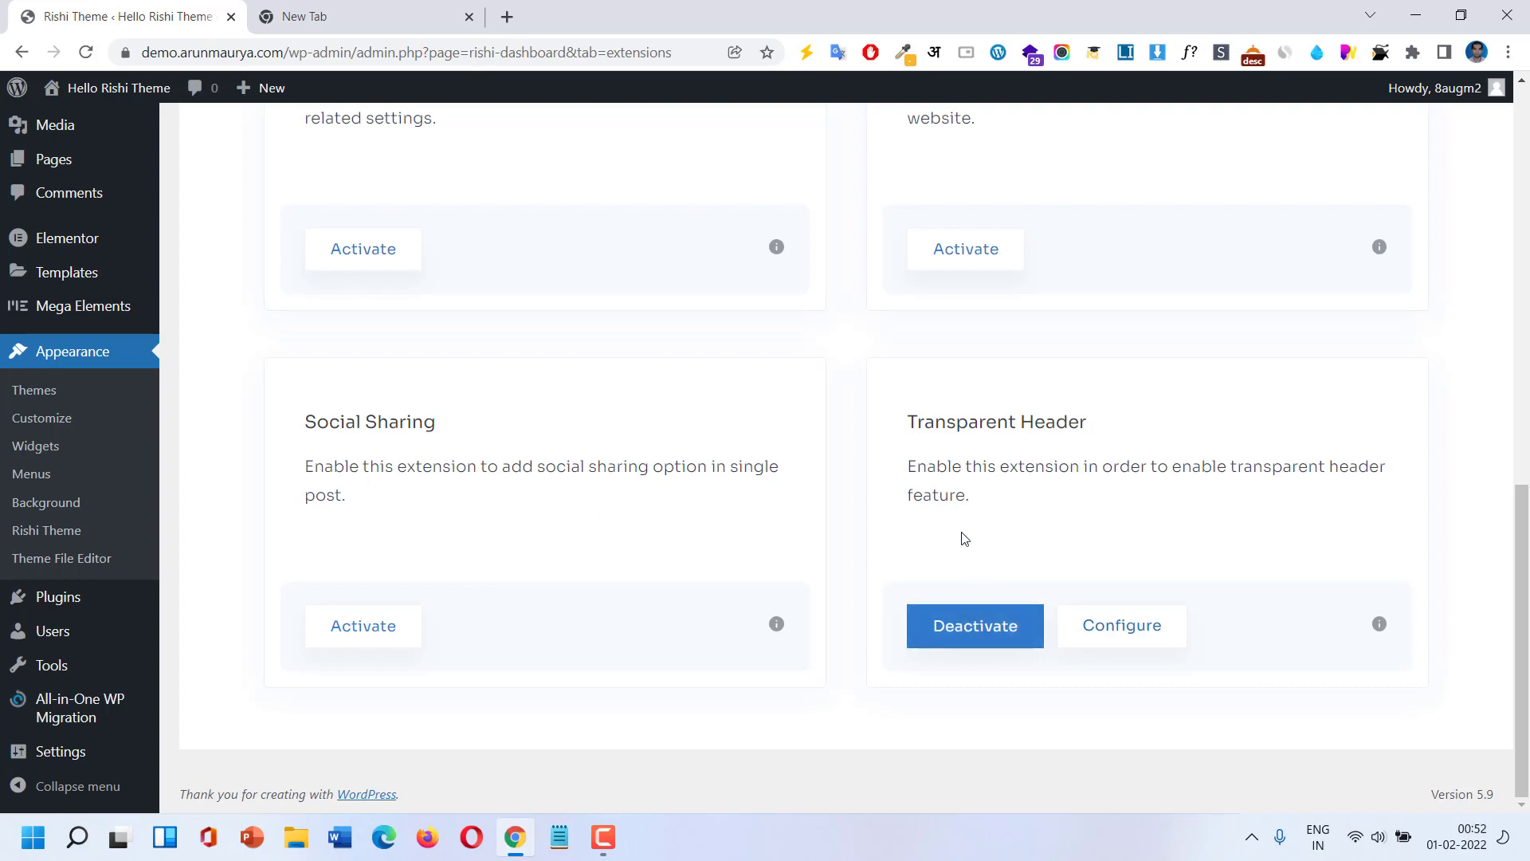
{"action": "scroll", "coordinate": [961, 539], "scroll_direction": "up", "scroll_amount": 1}
{"action": "scroll", "coordinate": [961, 539], "scroll_direction": "up", "scroll_amount": 8}
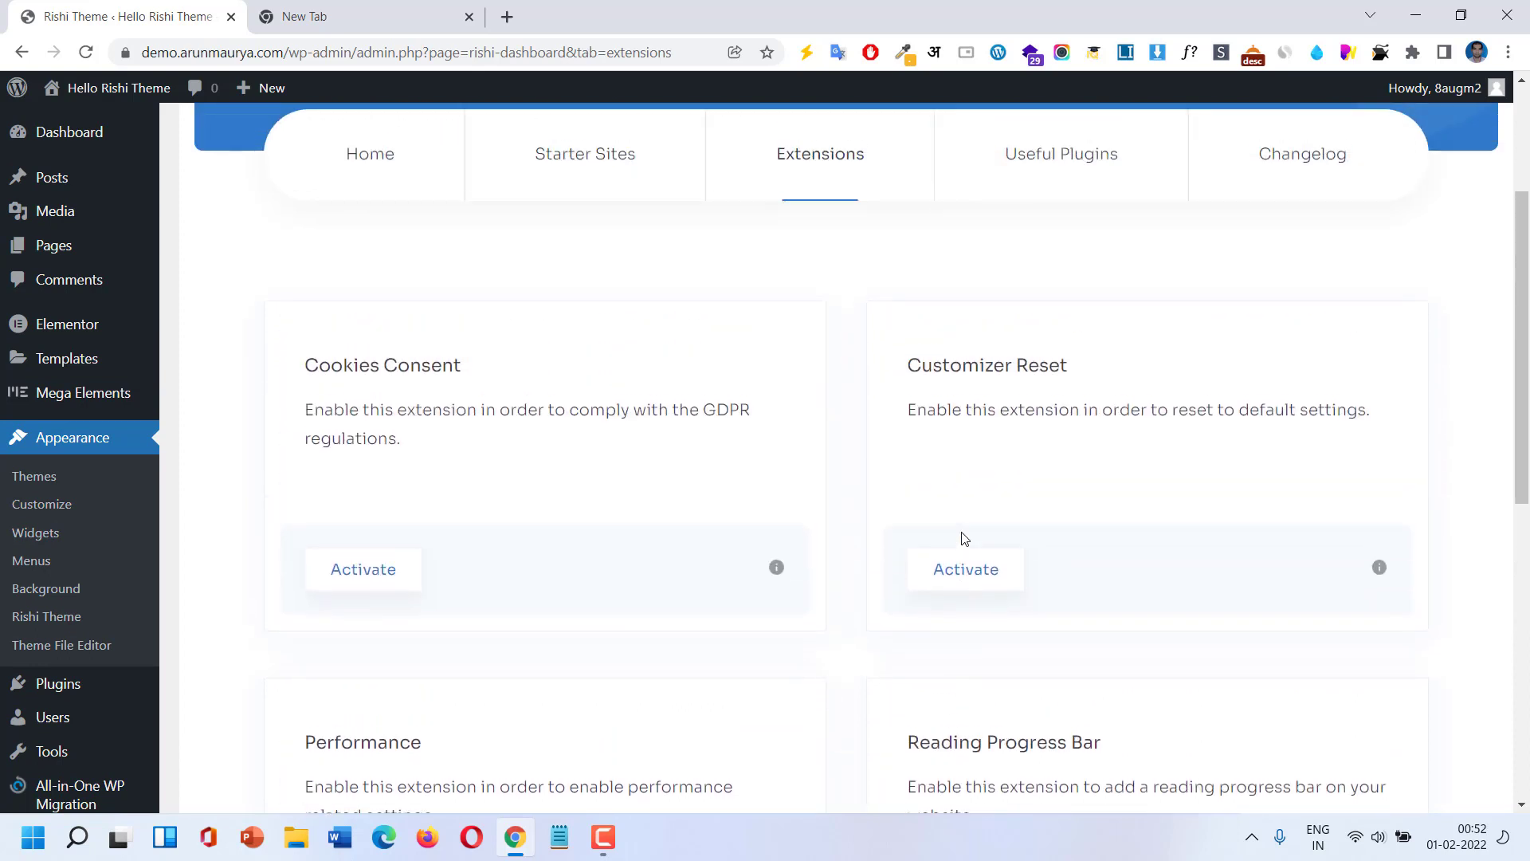
Browse the Rishi dashboard's recommended Useful Plugins list.
{"action": "left_click", "coordinate": [1074, 166]}
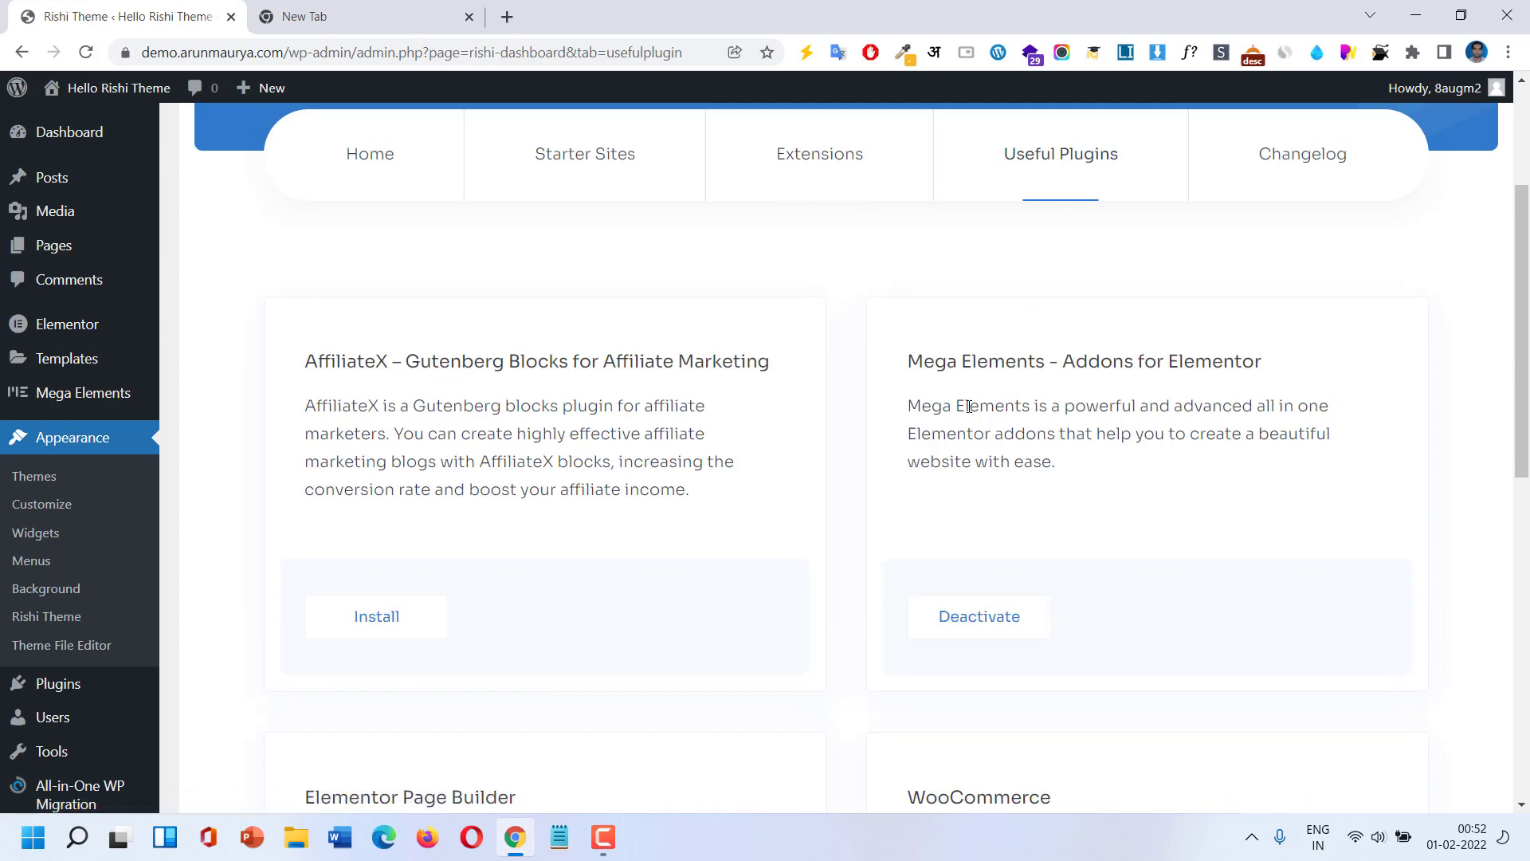
{"action": "scroll", "coordinate": [968, 407], "scroll_direction": "down", "scroll_amount": 6}
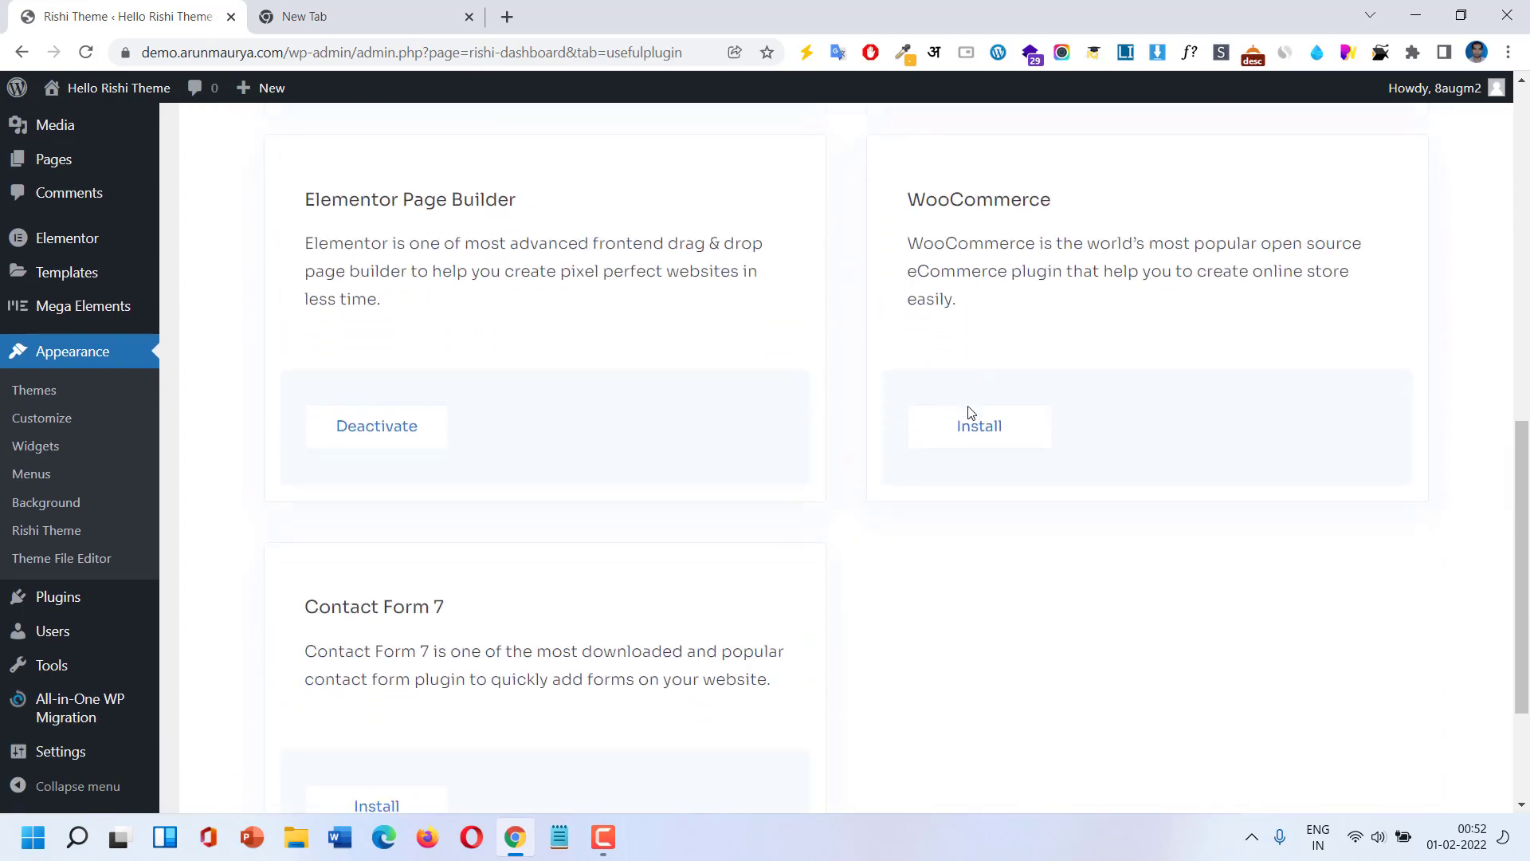
{"action": "scroll", "coordinate": [970, 412], "scroll_direction": "up", "scroll_amount": 1}
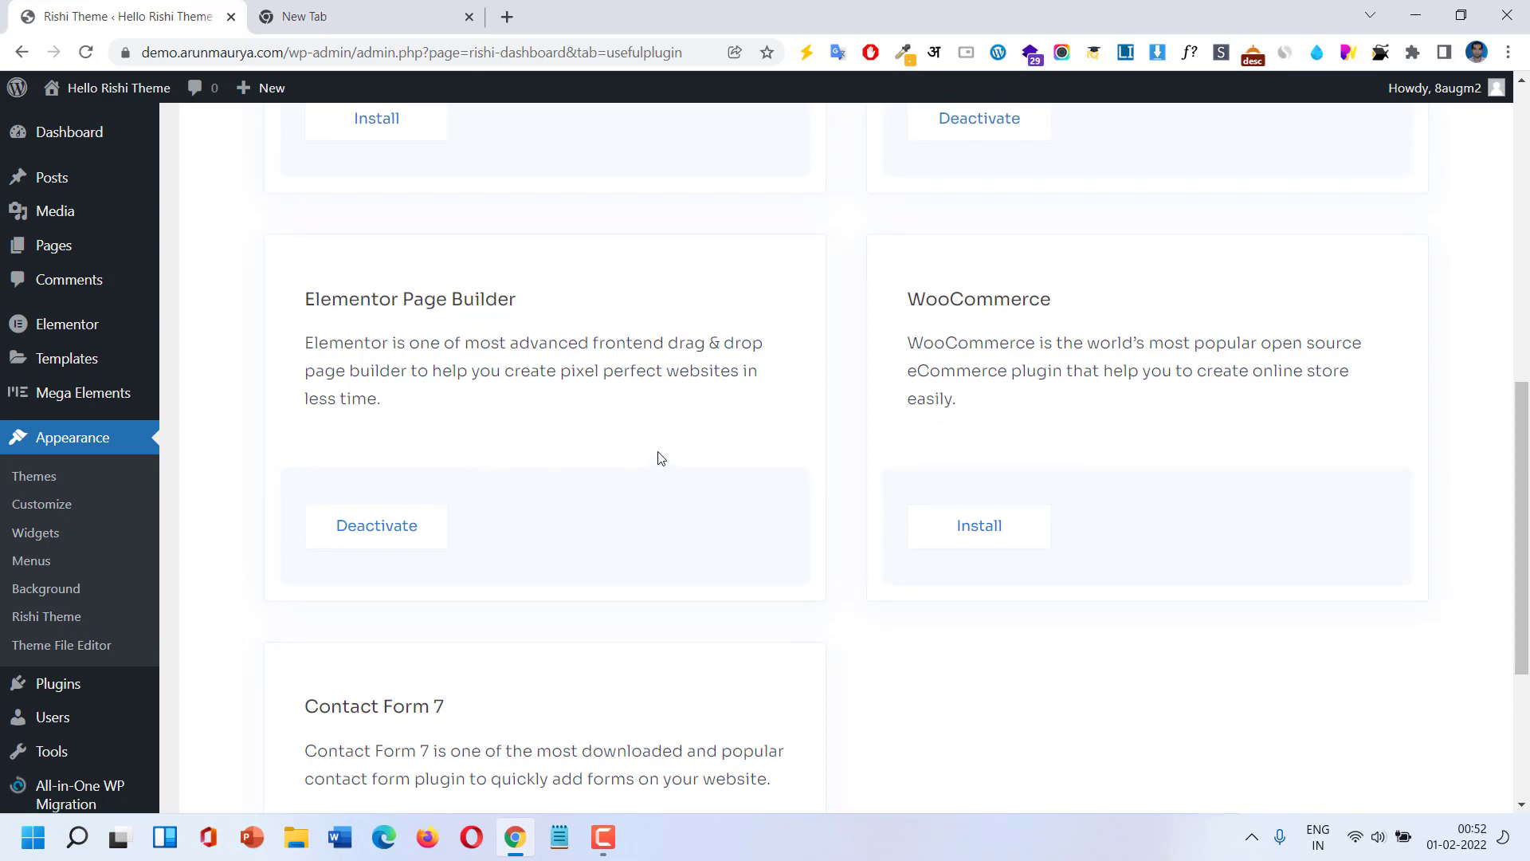
{"action": "scroll", "coordinate": [658, 456], "scroll_direction": "up", "scroll_amount": 3}
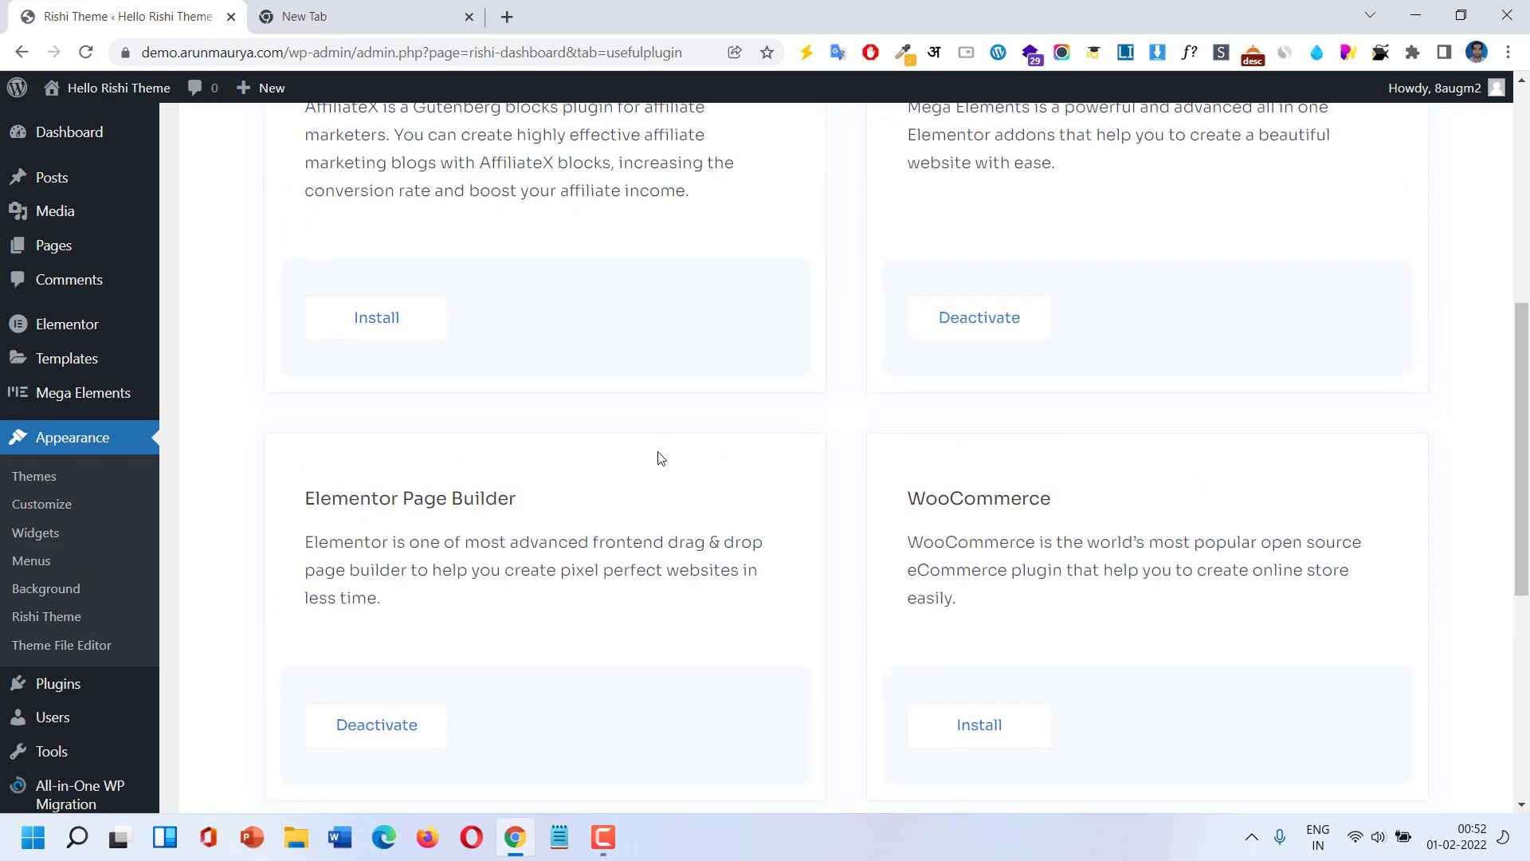
{"action": "scroll", "coordinate": [658, 457], "scroll_direction": "down", "scroll_amount": 1}
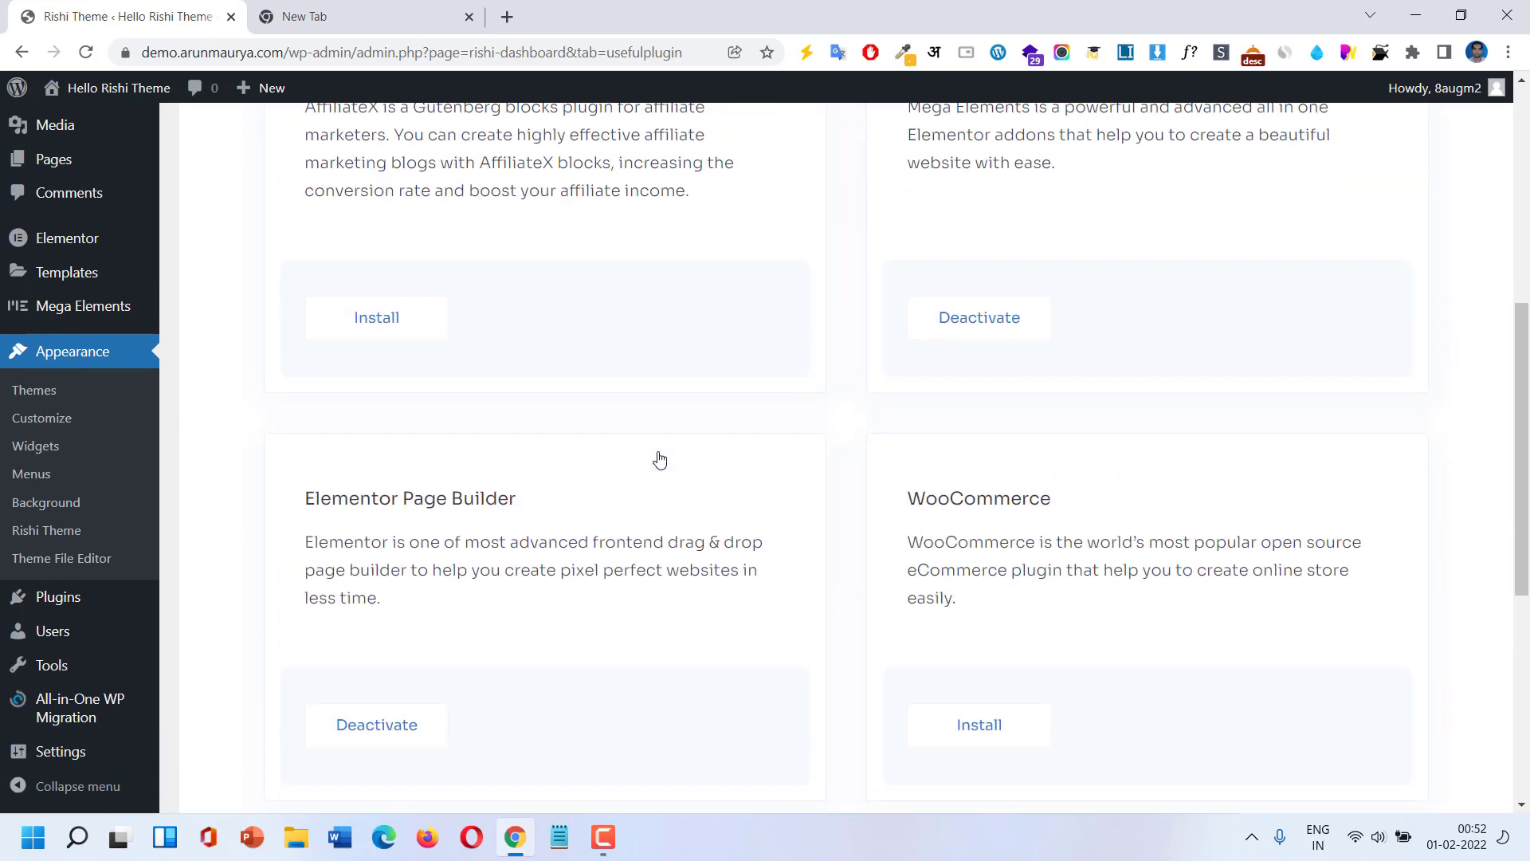
{"action": "scroll", "coordinate": [658, 458], "scroll_direction": "up", "scroll_amount": 4}
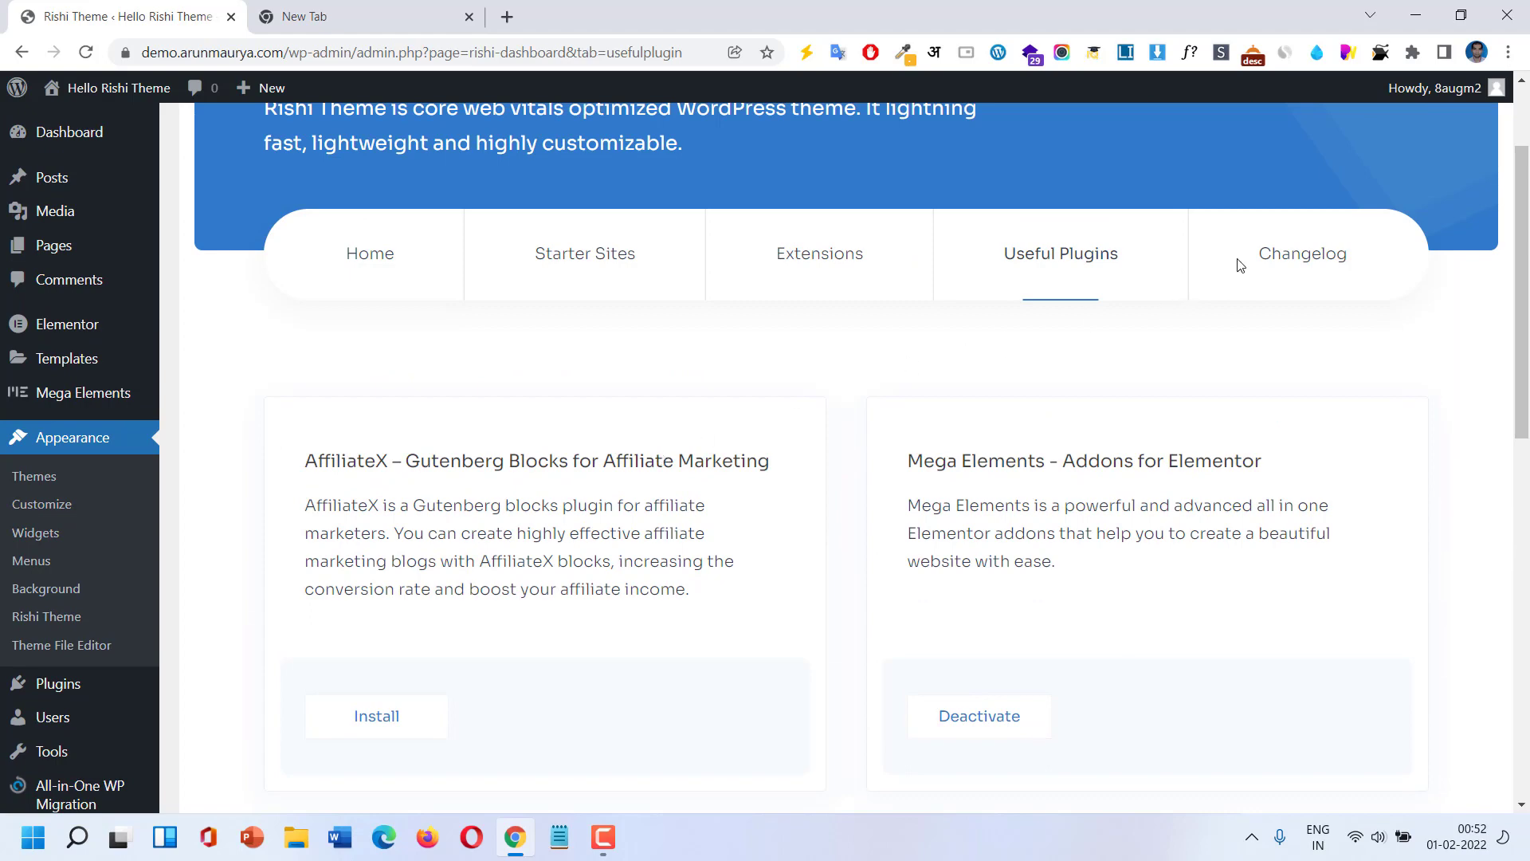
Read the Rishi theme changelog for Version 1.1.1, then return to Starter Sites.
{"action": "left_click", "coordinate": [1273, 259]}
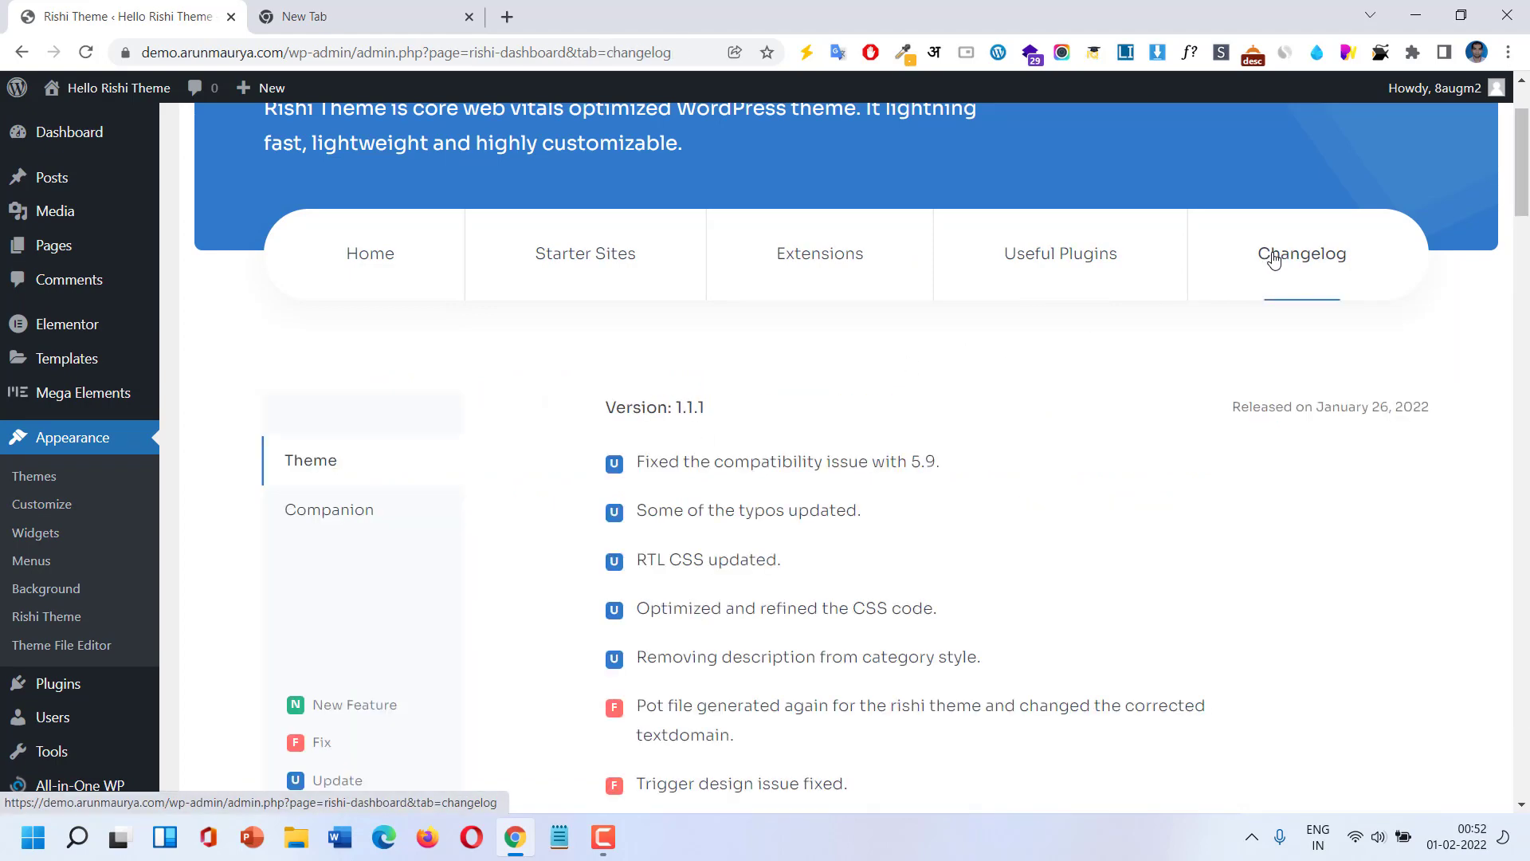
{"action": "scroll", "coordinate": [1066, 418], "scroll_direction": "down", "scroll_amount": 2}
{"action": "scroll", "coordinate": [1036, 430], "scroll_direction": "down", "scroll_amount": 2}
{"action": "scroll", "coordinate": [1029, 434], "scroll_direction": "up", "scroll_amount": 6}
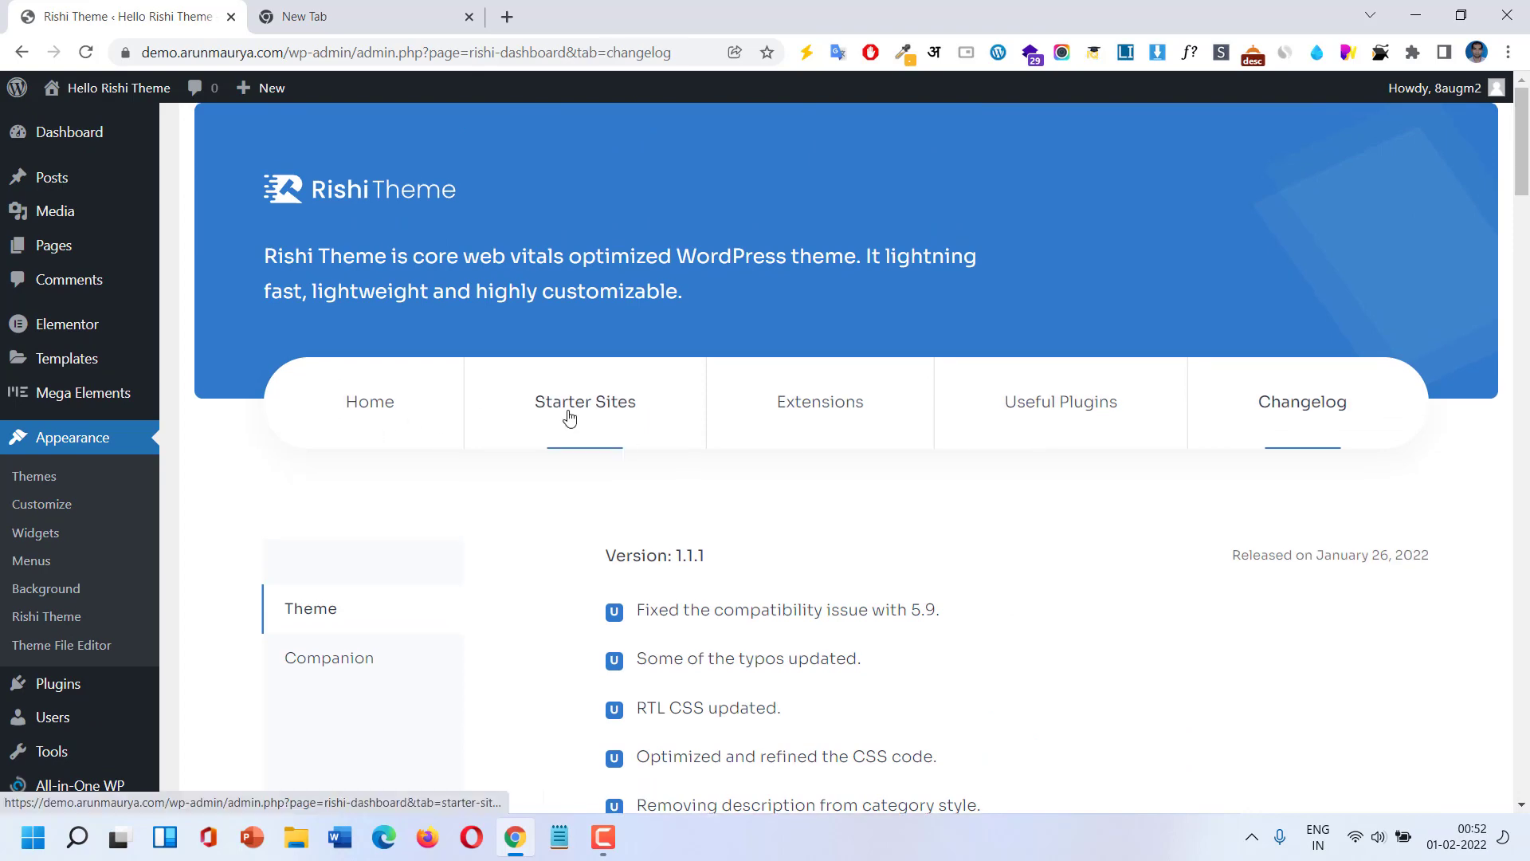
{"action": "left_click", "coordinate": [567, 419]}
Install Rishi Starter Templates to open the Demo Importer Plus template library.
{"action": "scroll", "coordinate": [801, 513], "scroll_direction": "down", "scroll_amount": 5}
{"action": "left_click", "coordinate": [840, 696]}
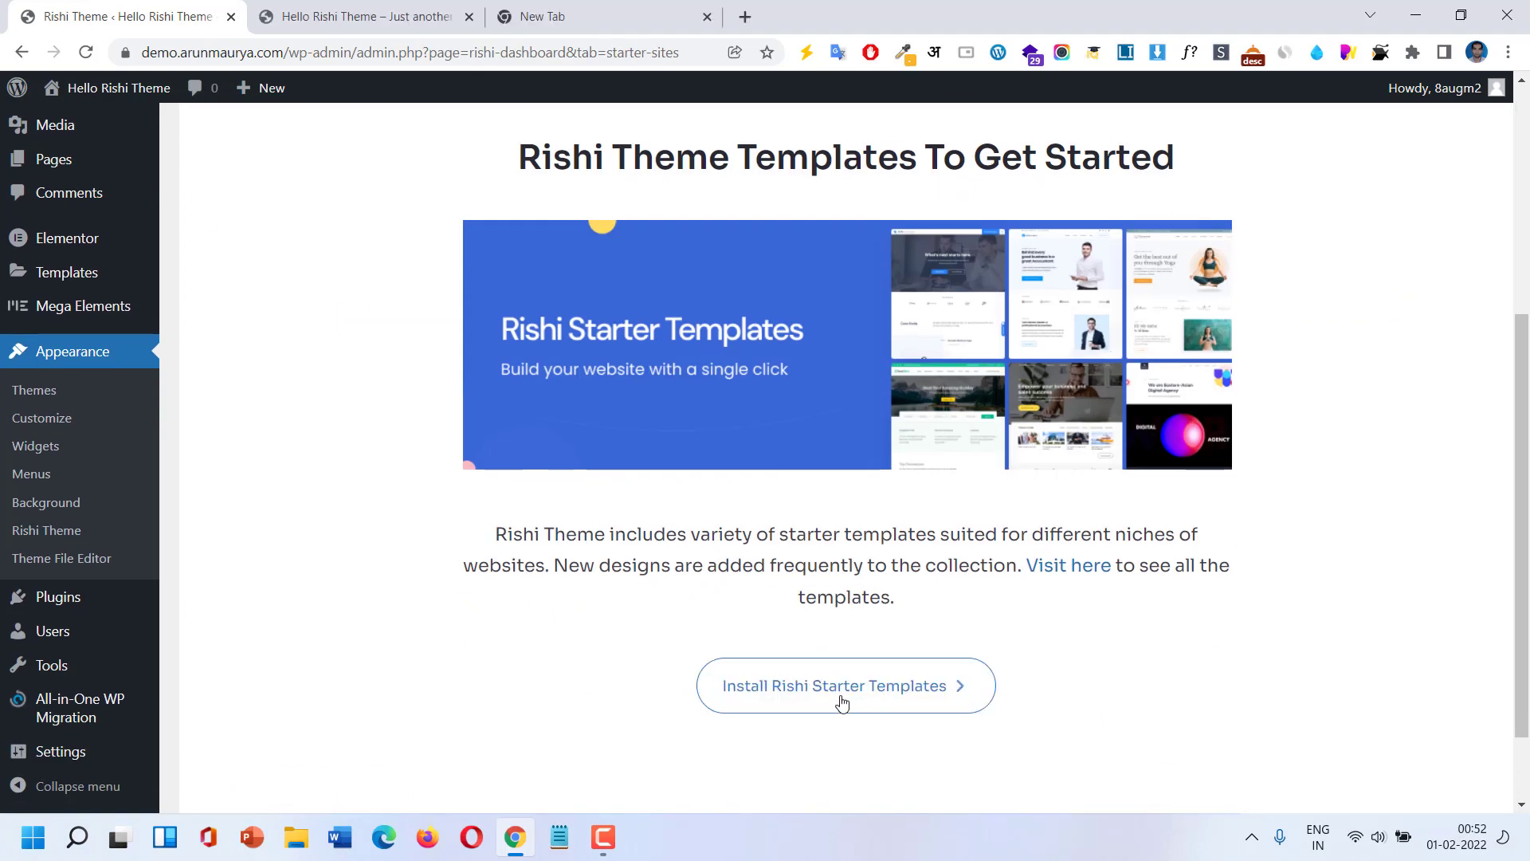
{"action": "left_click", "coordinate": [852, 702]}
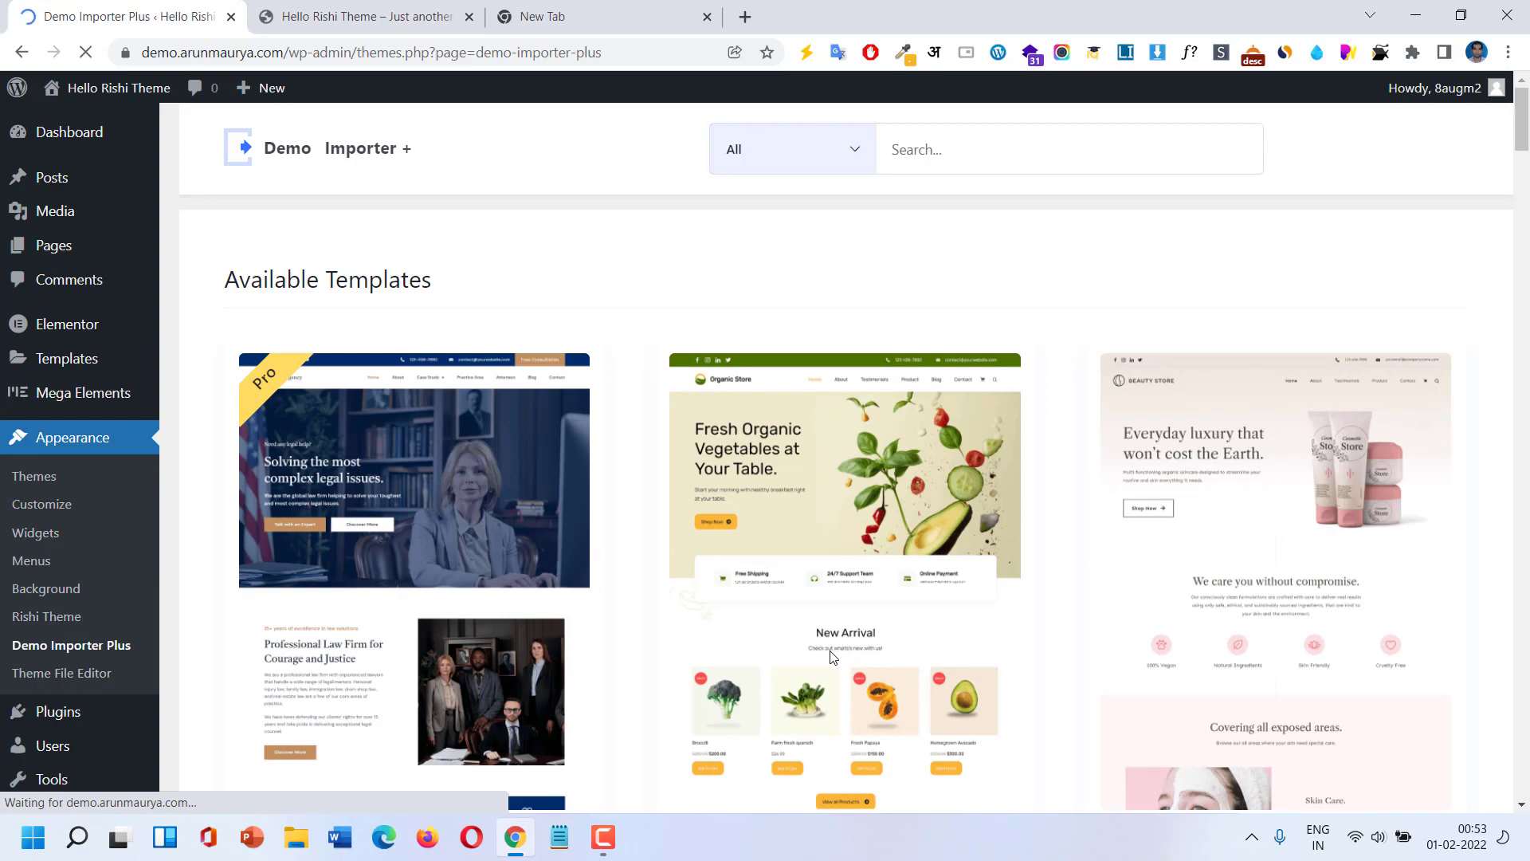
{"action": "scroll", "coordinate": [831, 656], "scroll_direction": "down", "scroll_amount": 9}
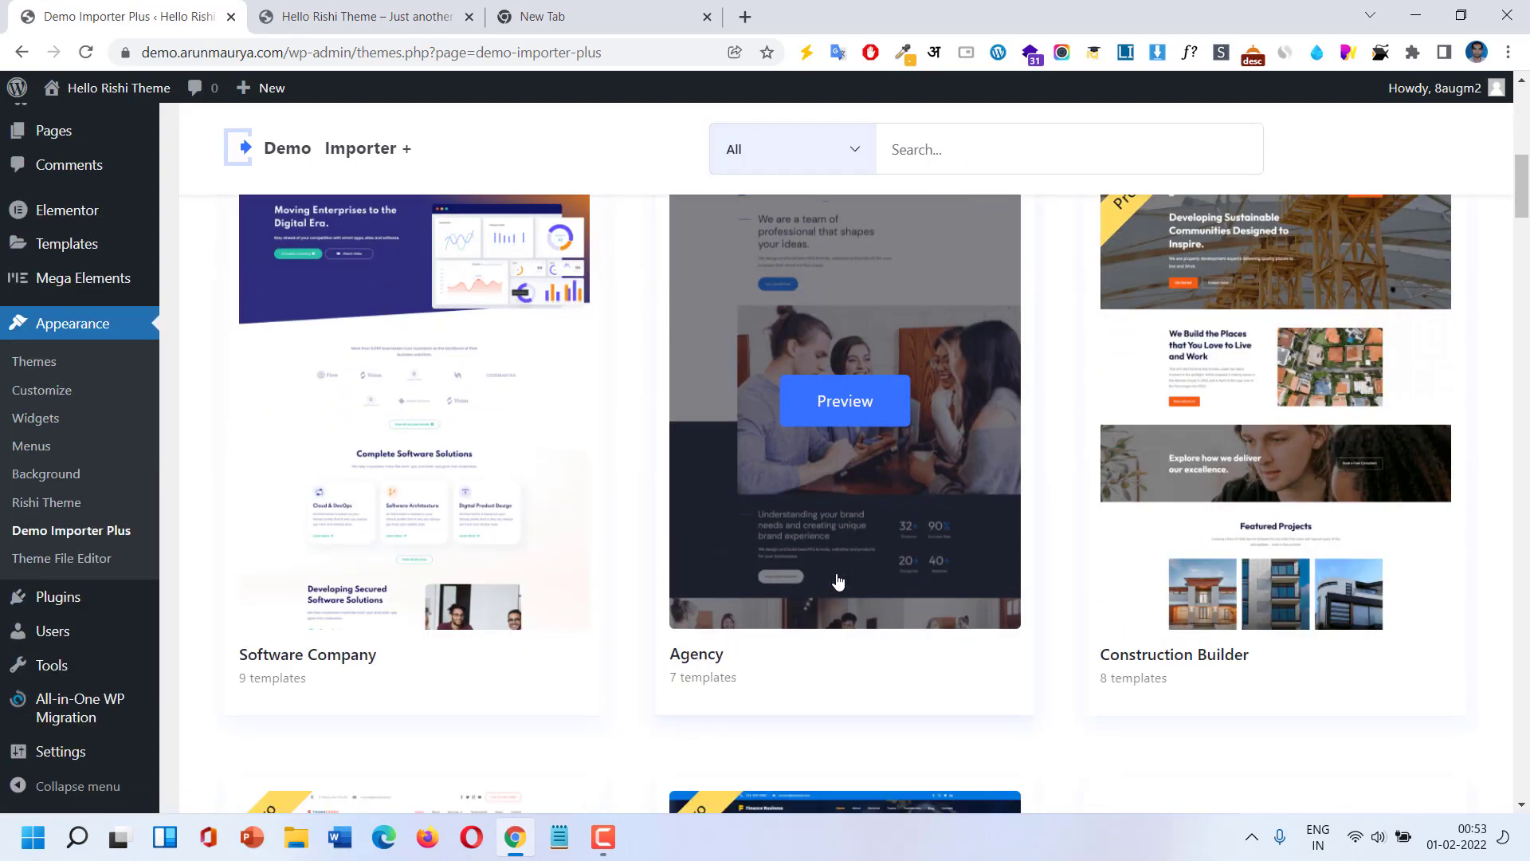
{"action": "scroll", "coordinate": [838, 581], "scroll_direction": "up", "scroll_amount": 5}
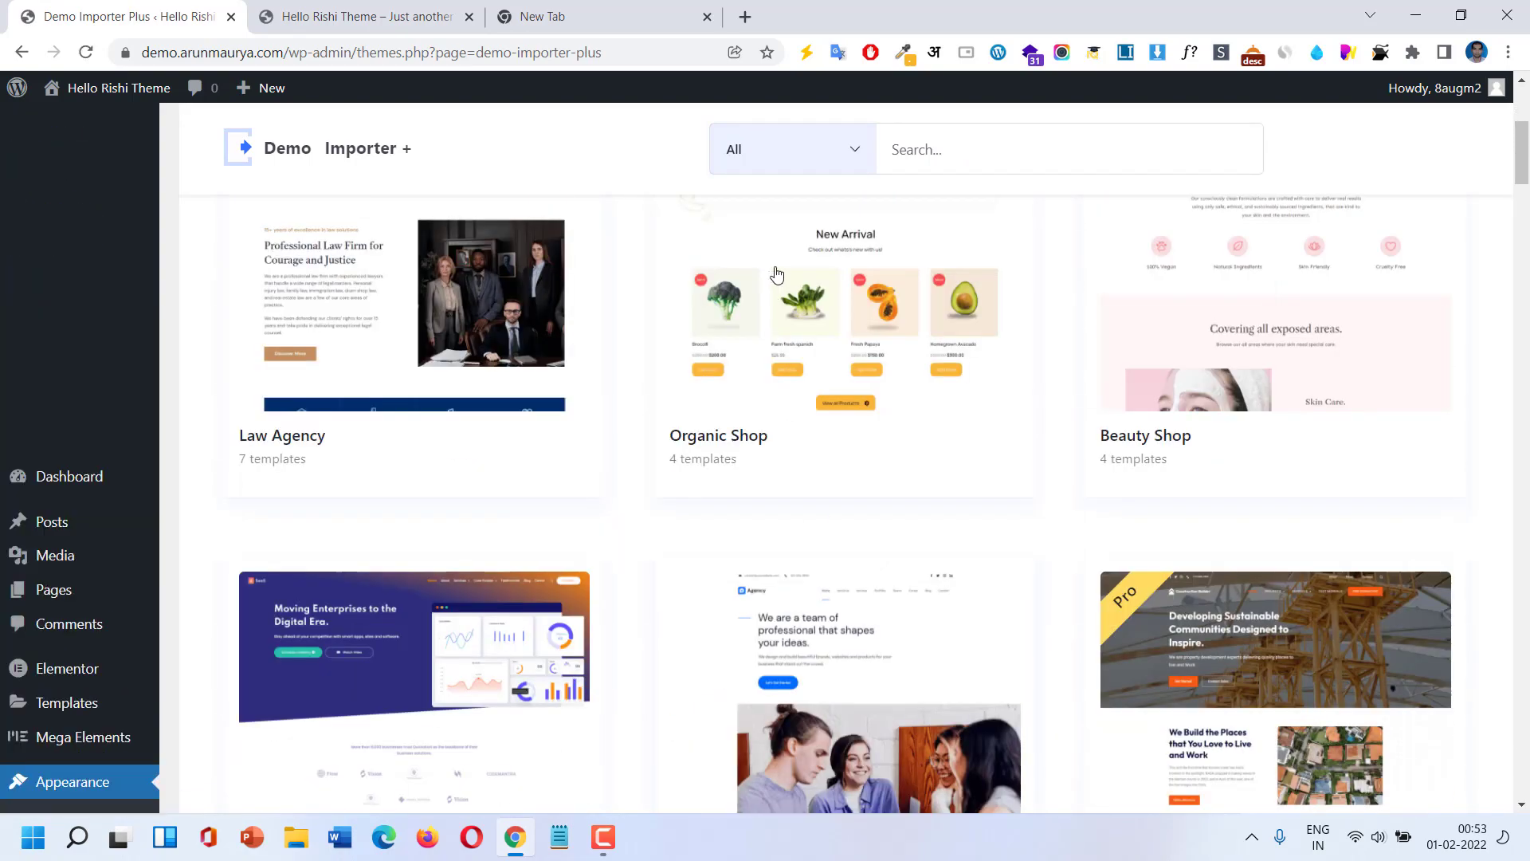
Filter the demos to free ones only and scroll down to Organic Shop.
{"action": "left_click", "coordinate": [767, 167]}
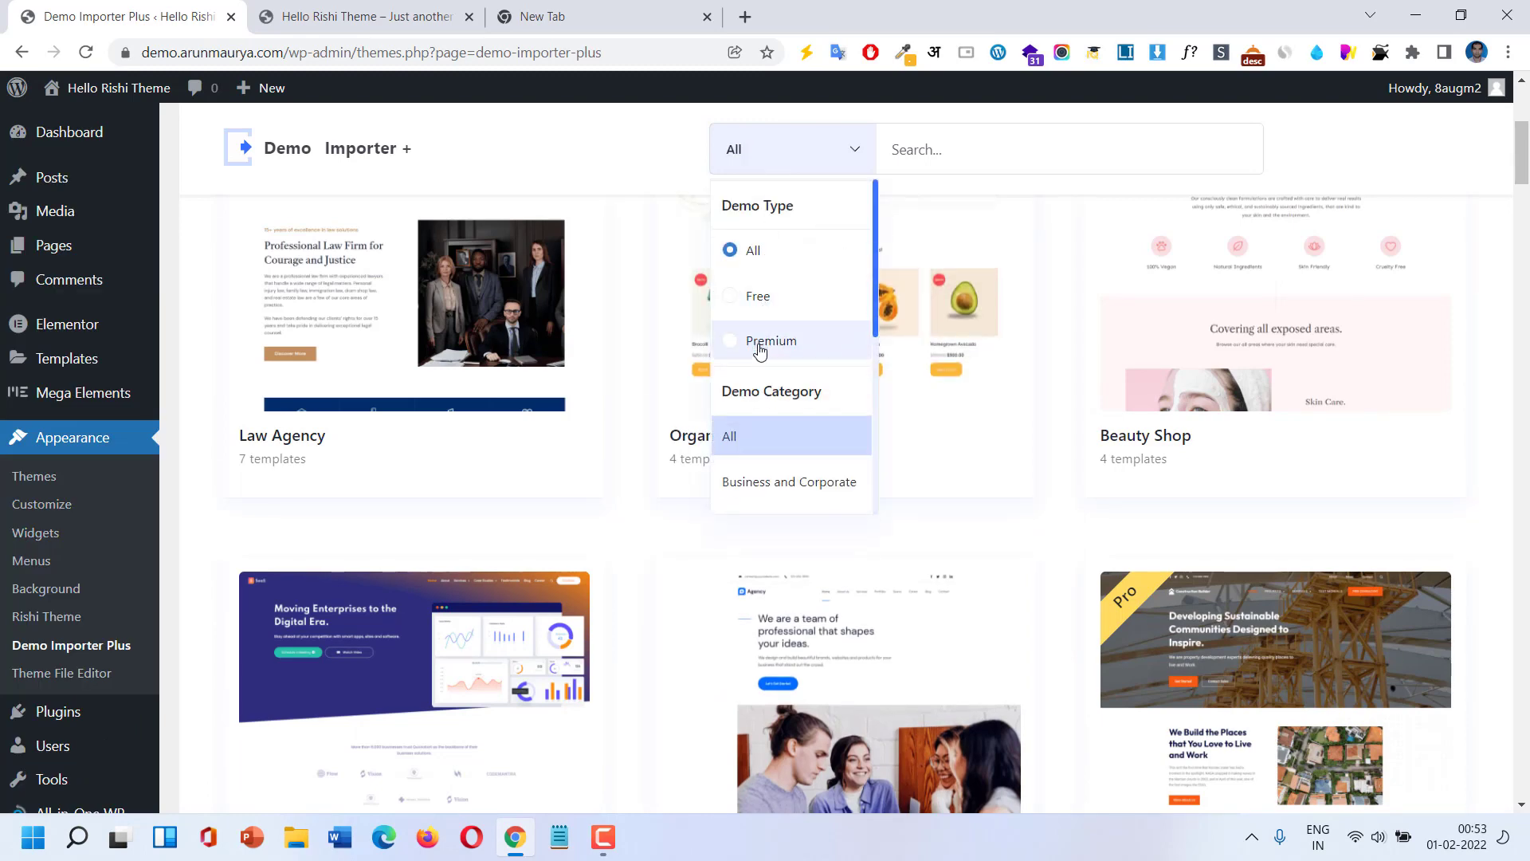
{"action": "left_click", "coordinate": [793, 307]}
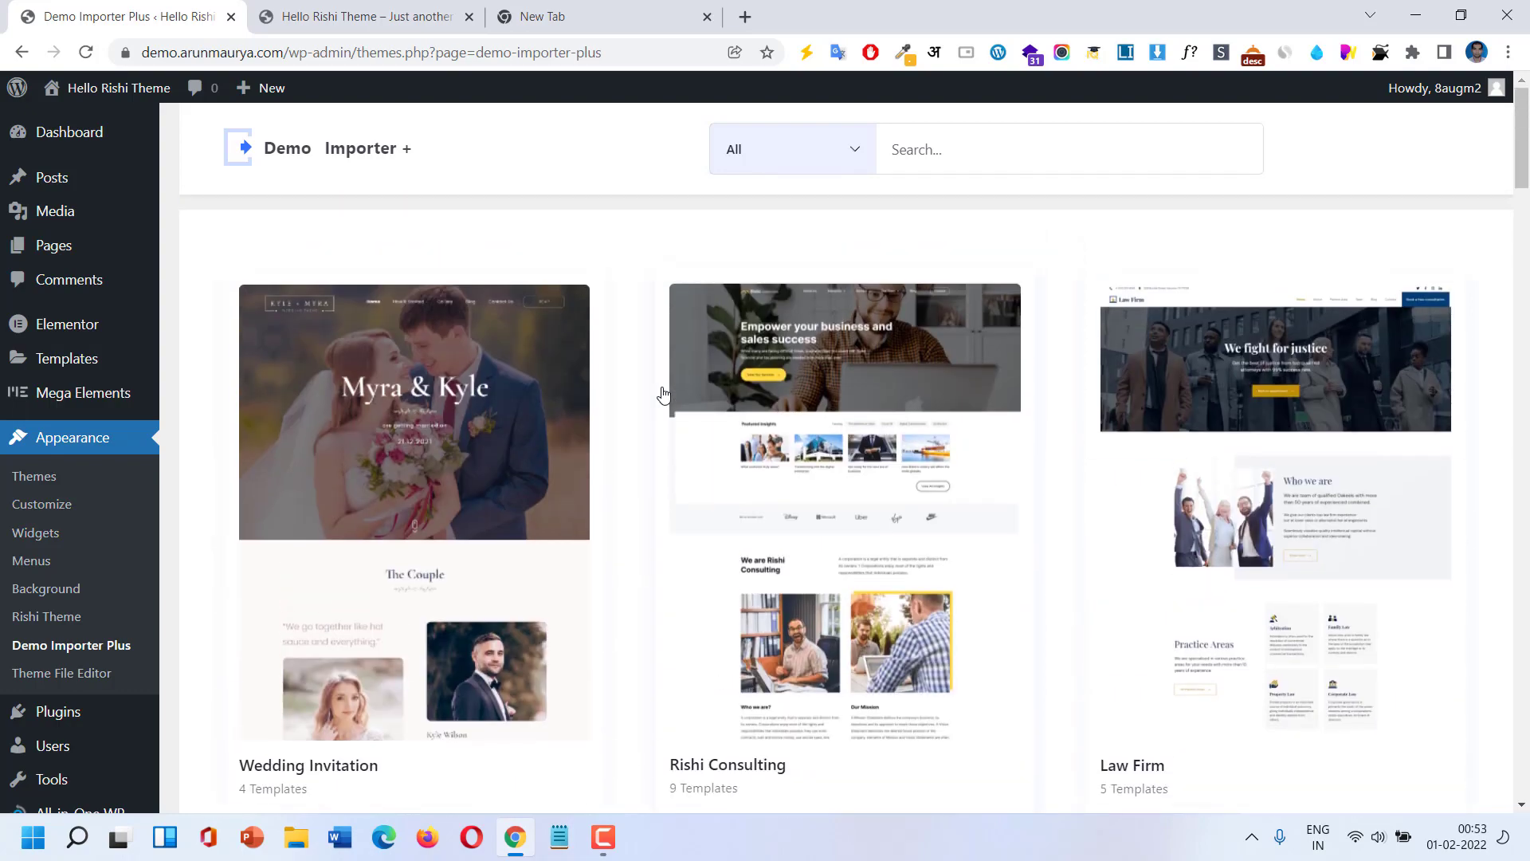
{"action": "scroll", "coordinate": [891, 466], "scroll_direction": "down", "scroll_amount": 5}
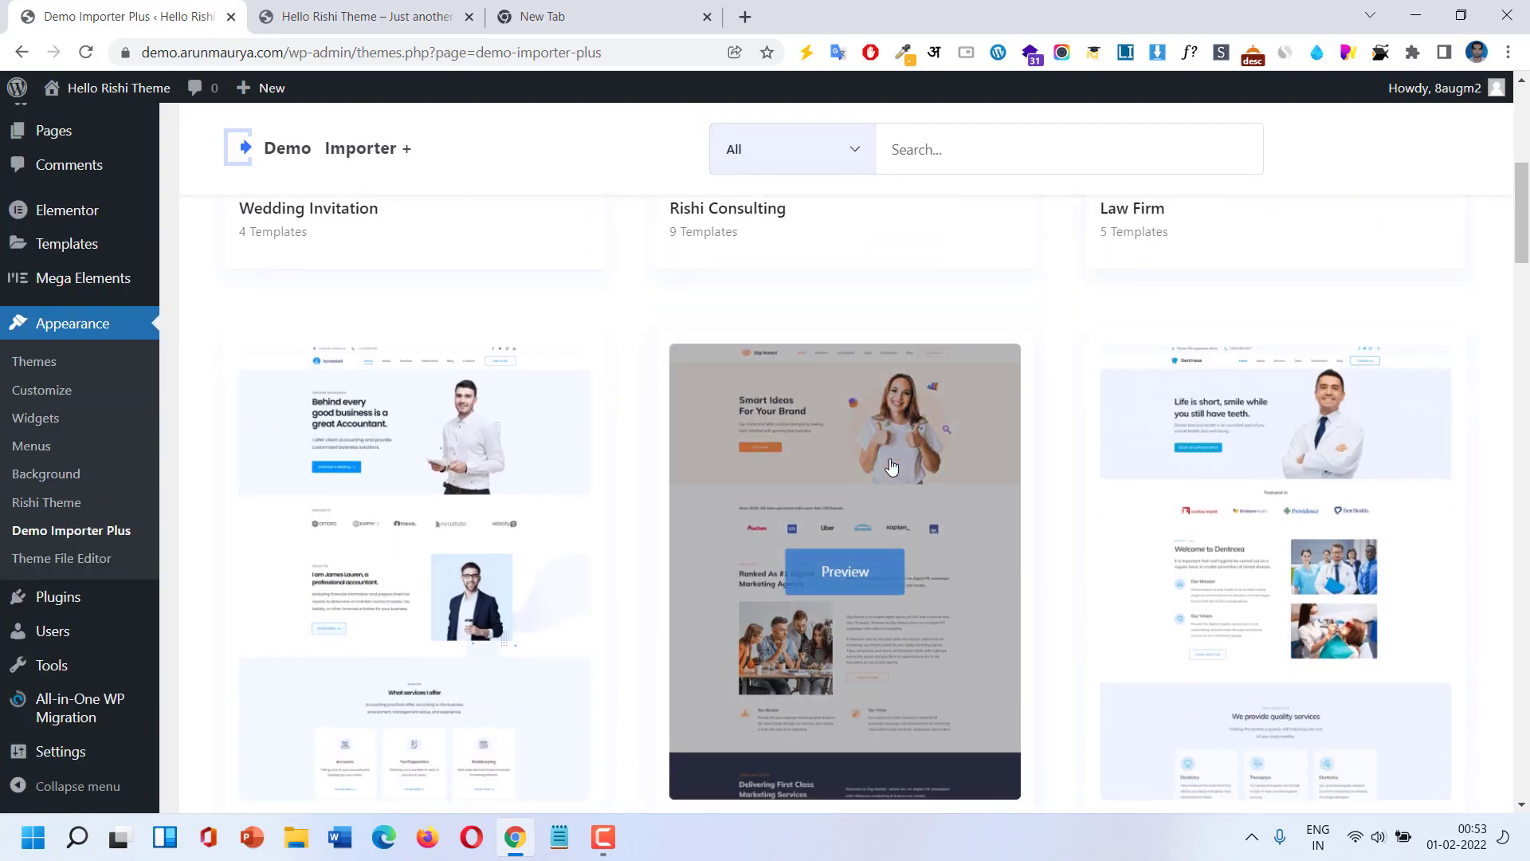
{"action": "scroll", "coordinate": [891, 466], "scroll_direction": "down", "scroll_amount": 10}
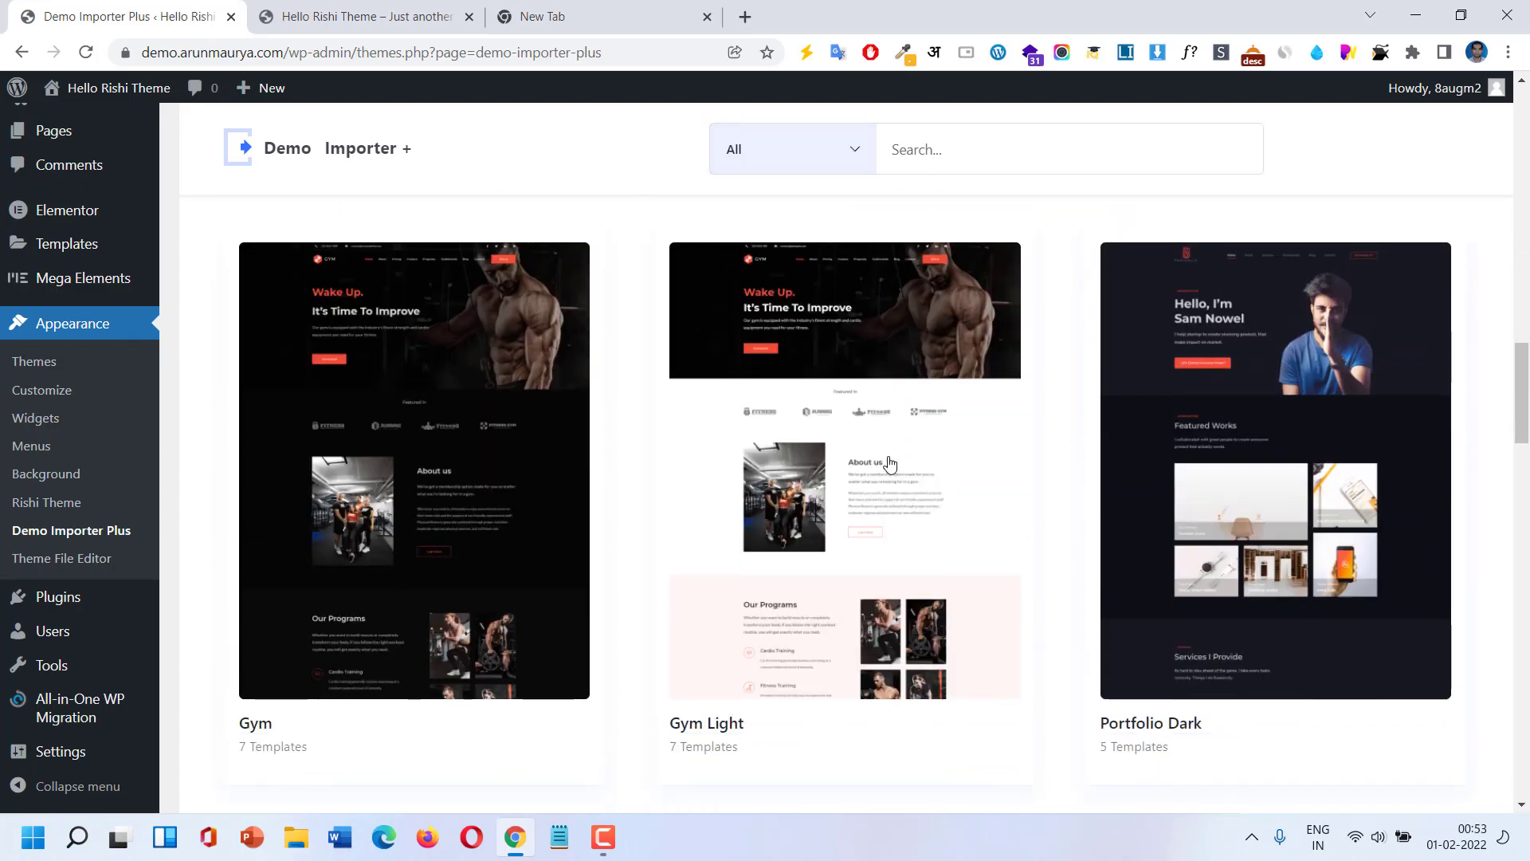
{"action": "scroll", "coordinate": [890, 464], "scroll_direction": "down", "scroll_amount": 10}
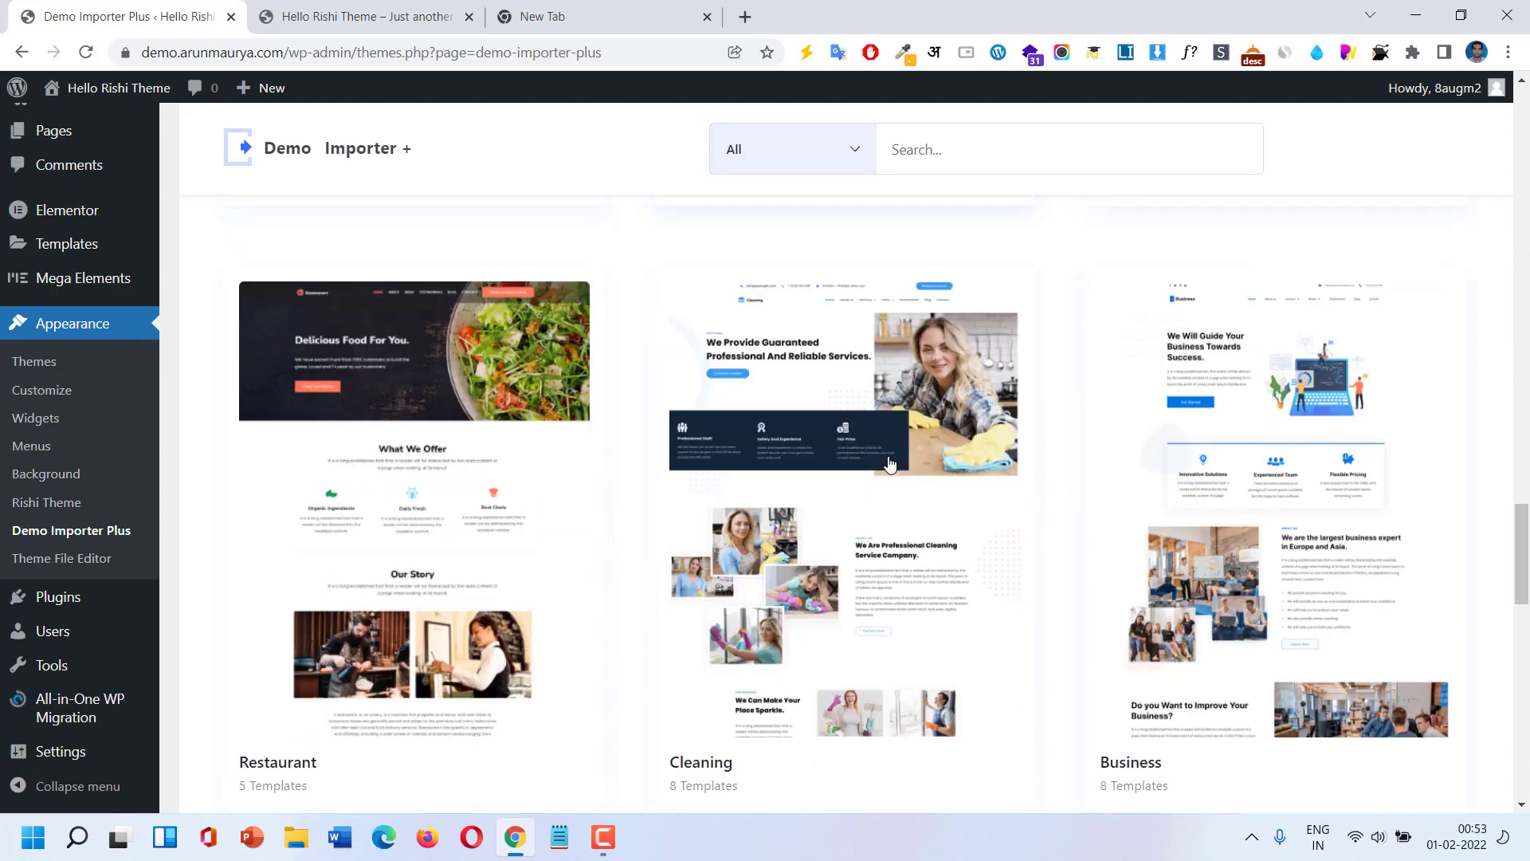
{"action": "scroll", "coordinate": [890, 465], "scroll_direction": "down", "scroll_amount": 10}
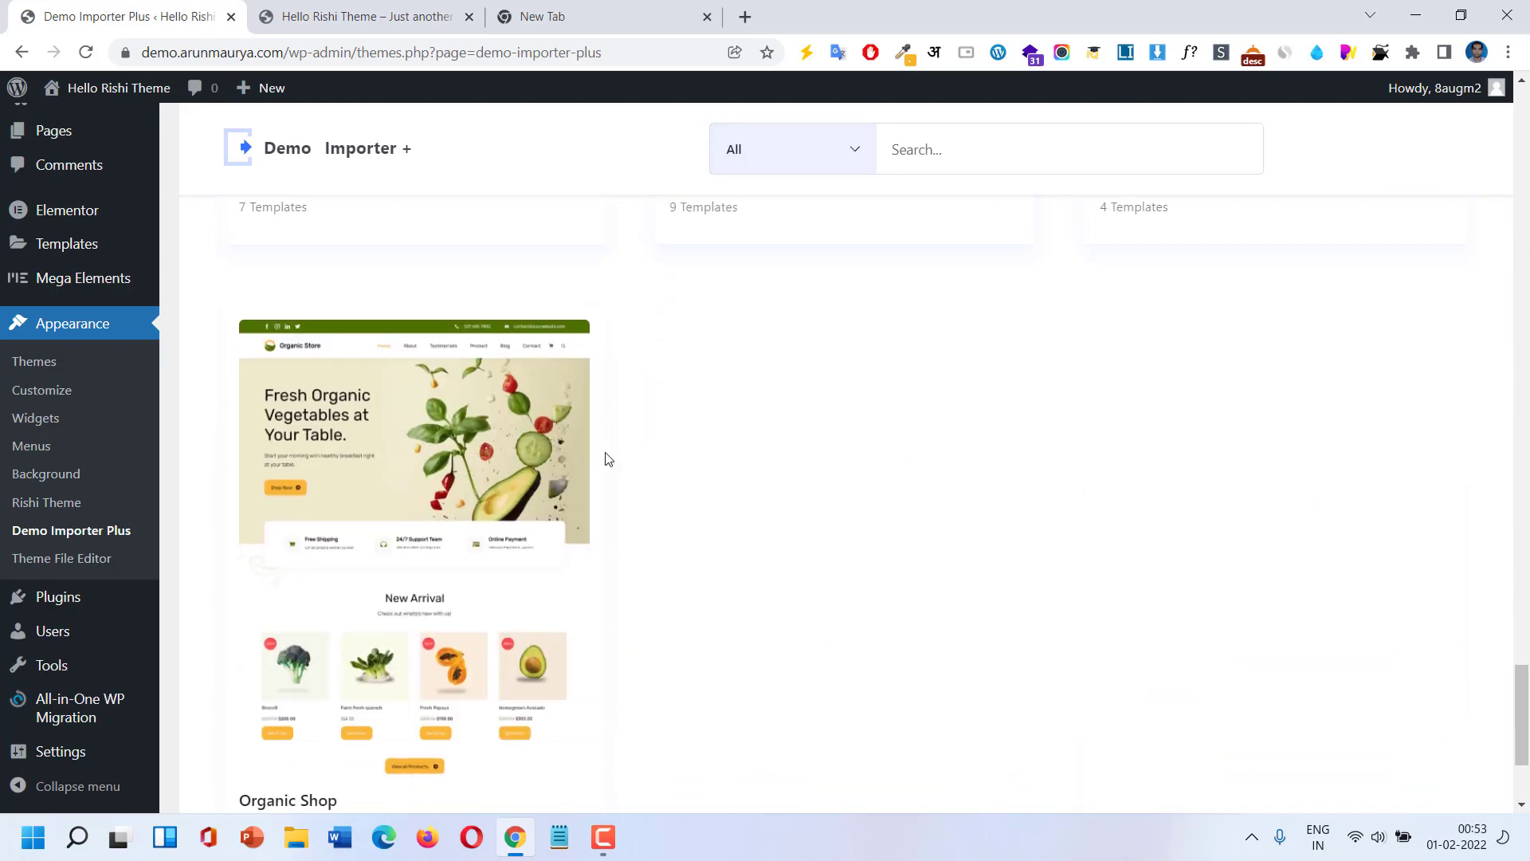
{"action": "scroll", "coordinate": [441, 460], "scroll_direction": "down", "scroll_amount": 3}
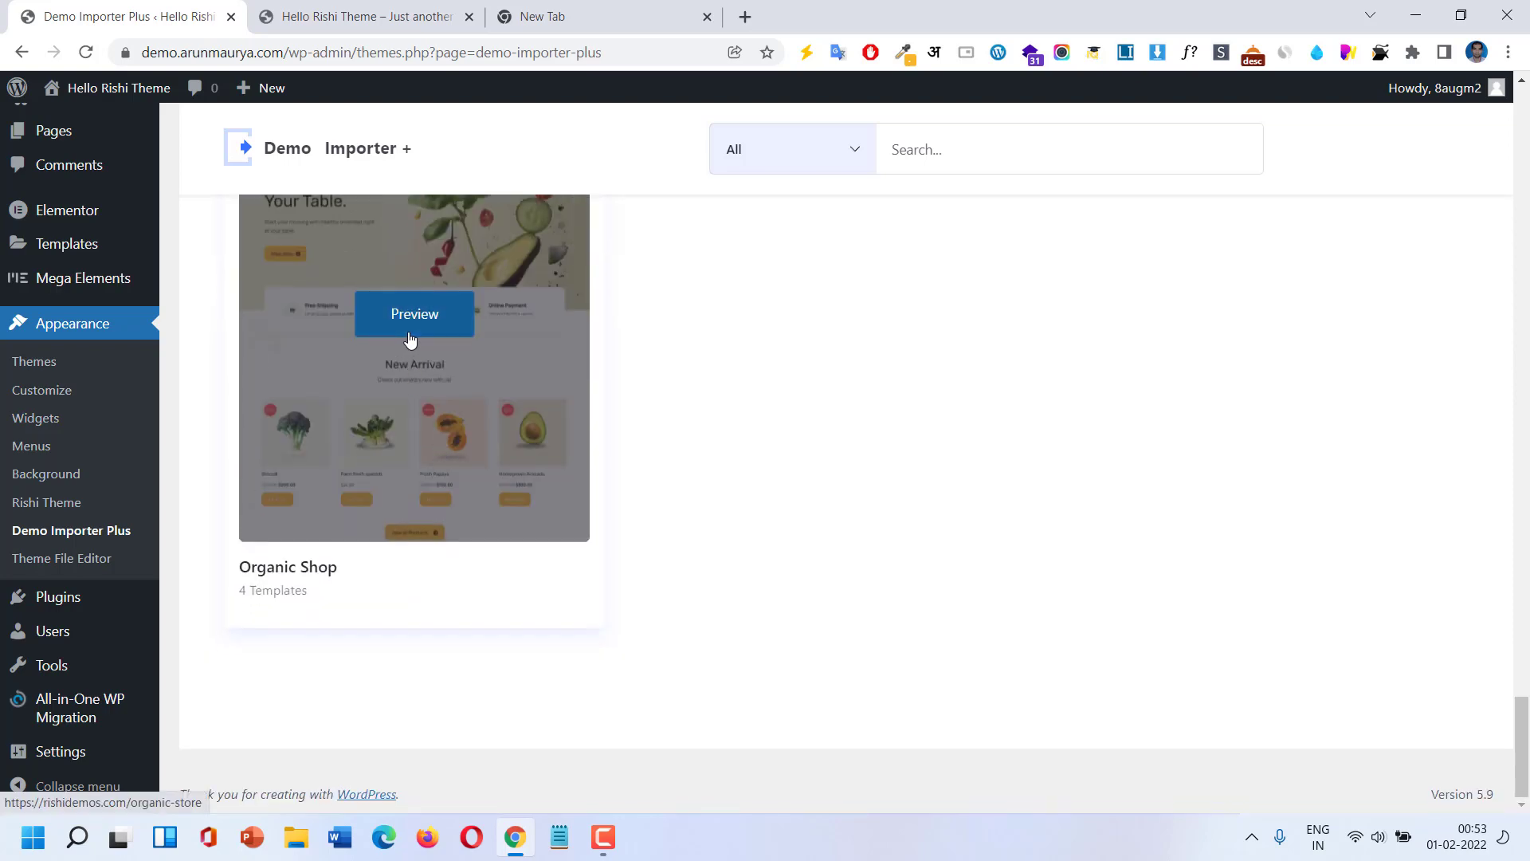
{"action": "scroll", "coordinate": [410, 478], "scroll_direction": "up", "scroll_amount": 3}
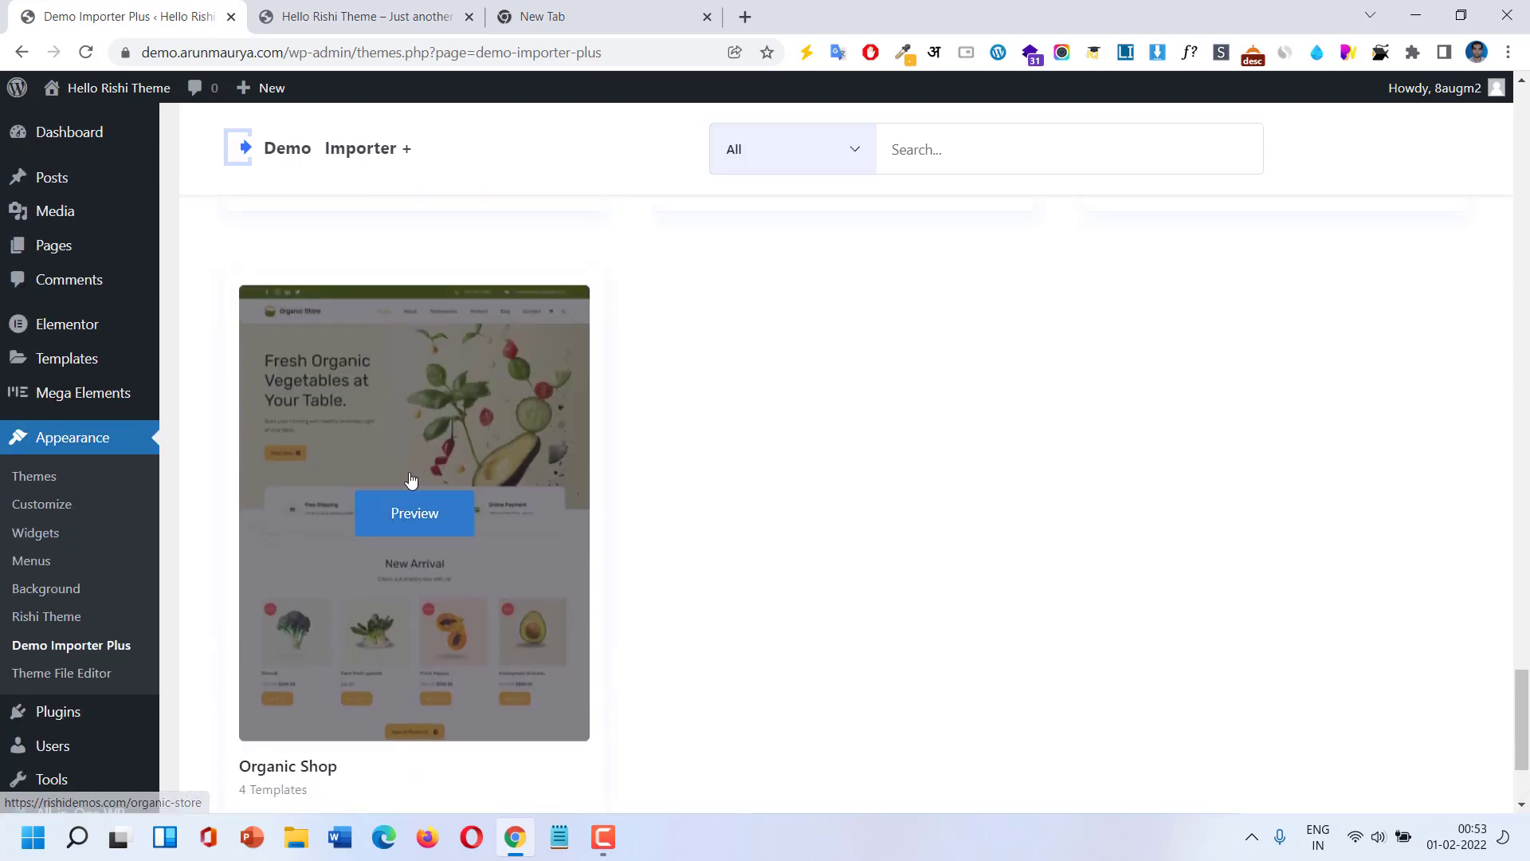
Open Organic Shop's live preview in a new tab and return to the library.
{"action": "left_click", "coordinate": [421, 510]}
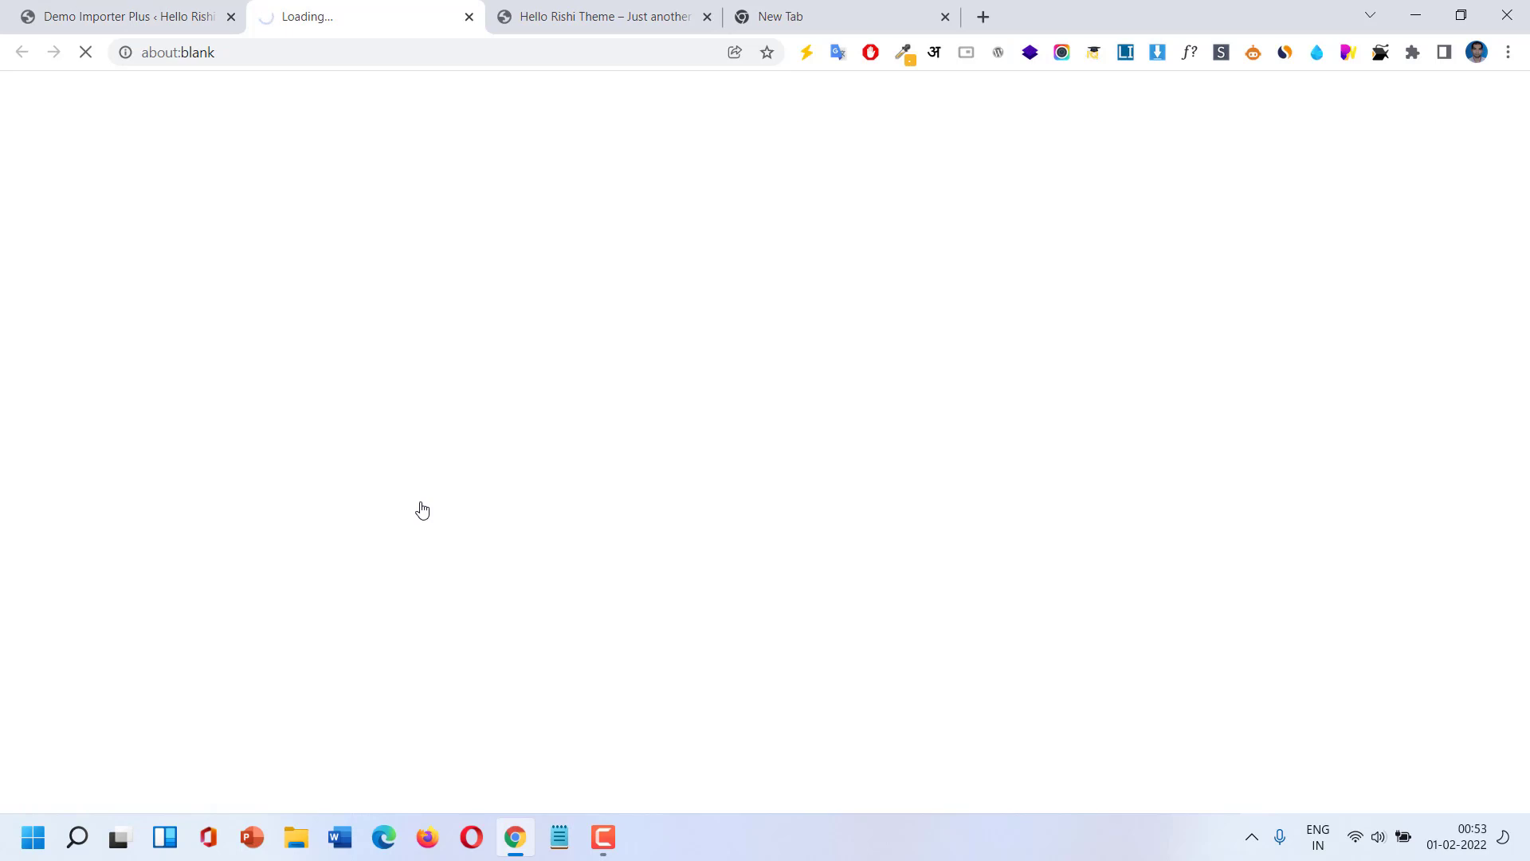
{"action": "left_click", "coordinate": [177, 8]}
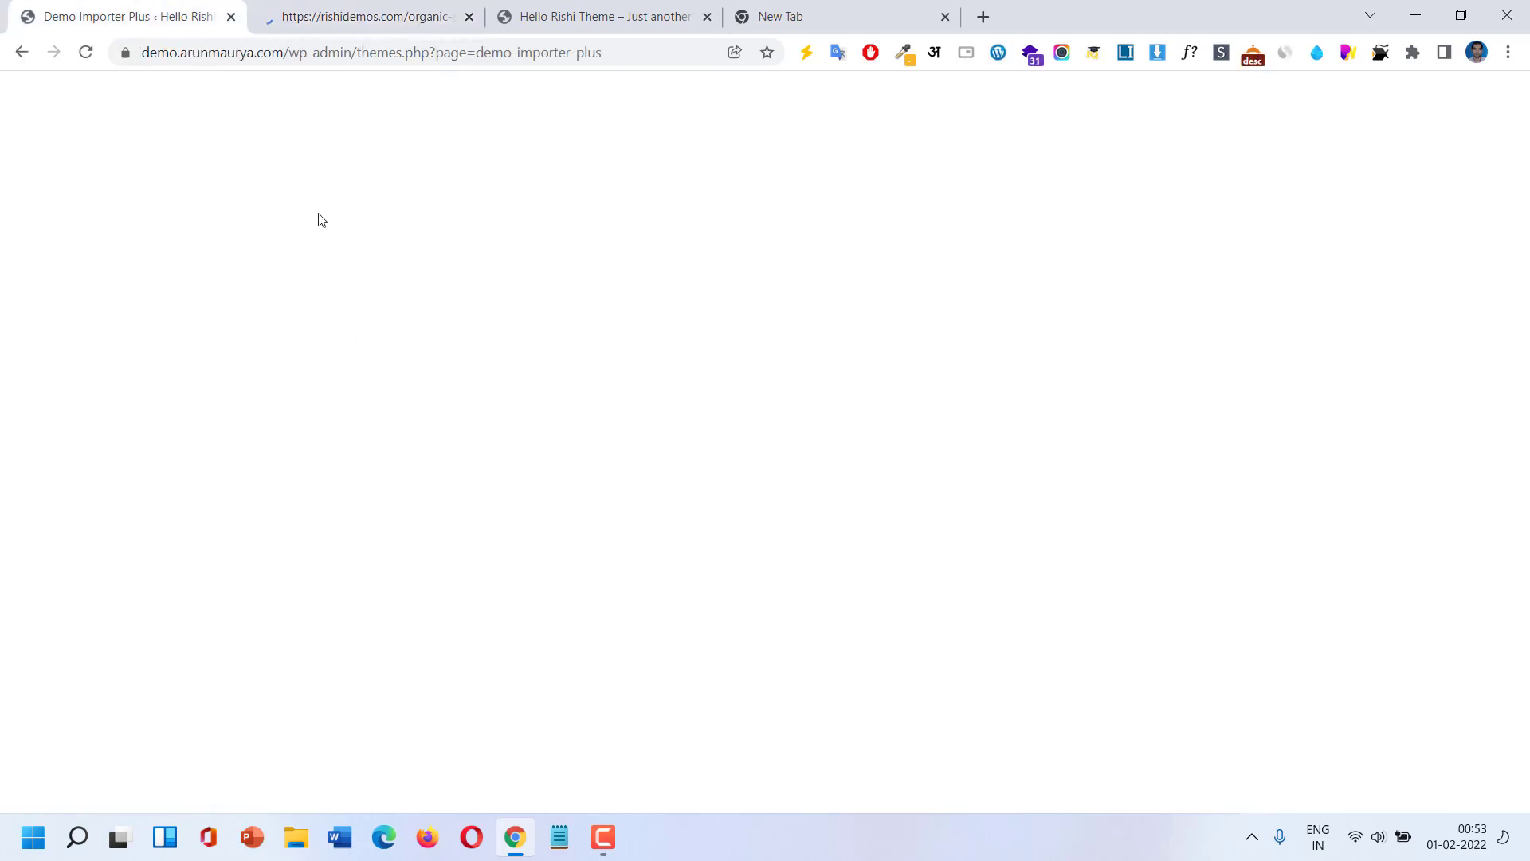
{"action": "scroll", "coordinate": [393, 666], "scroll_direction": "down", "scroll_amount": 3}
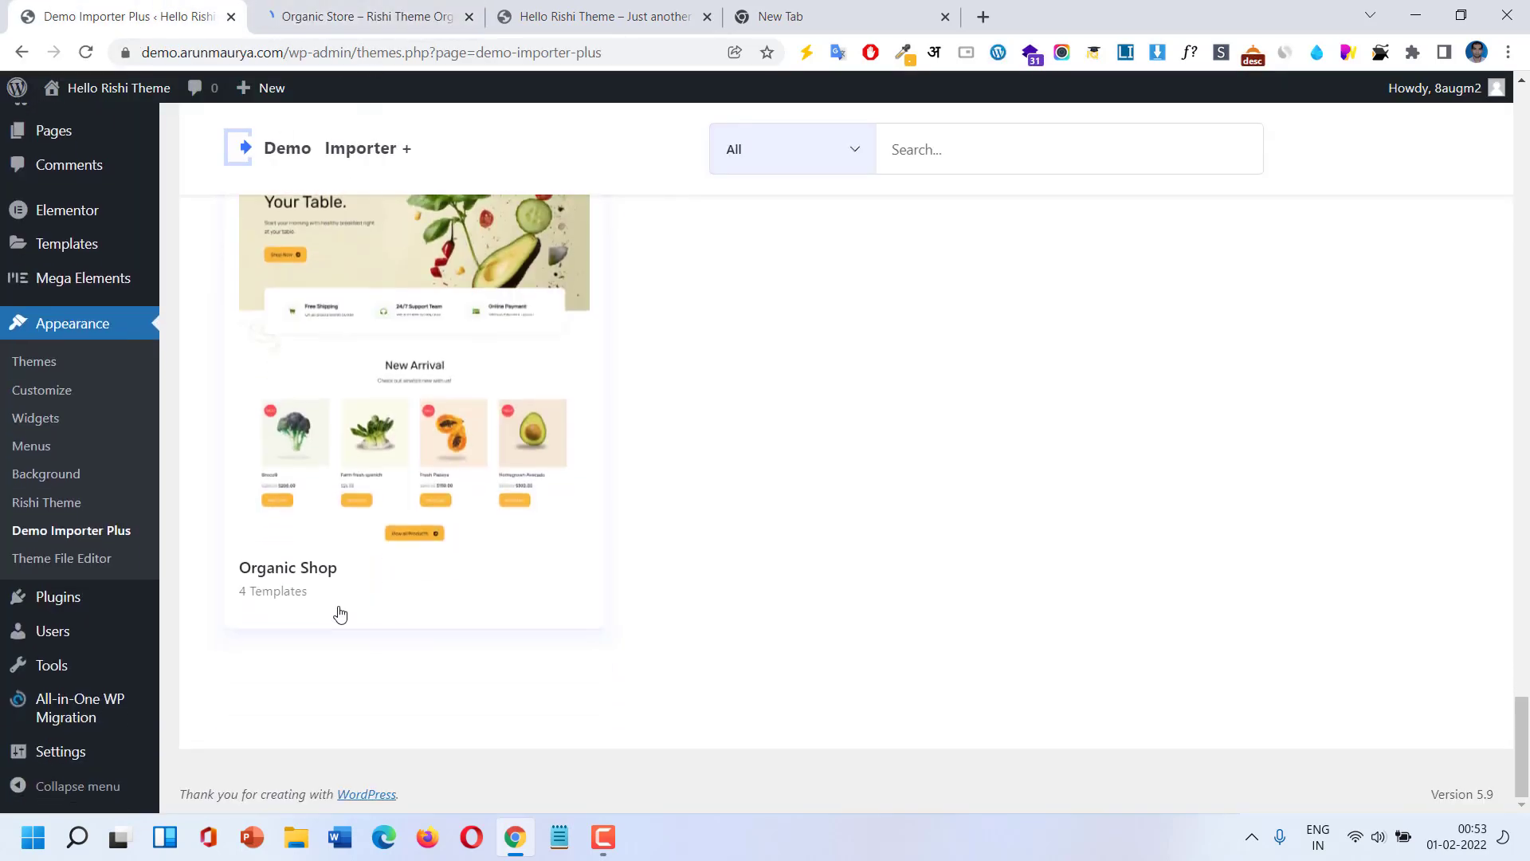
Open the Organic Shop template details.
{"action": "left_click", "coordinate": [296, 570]}
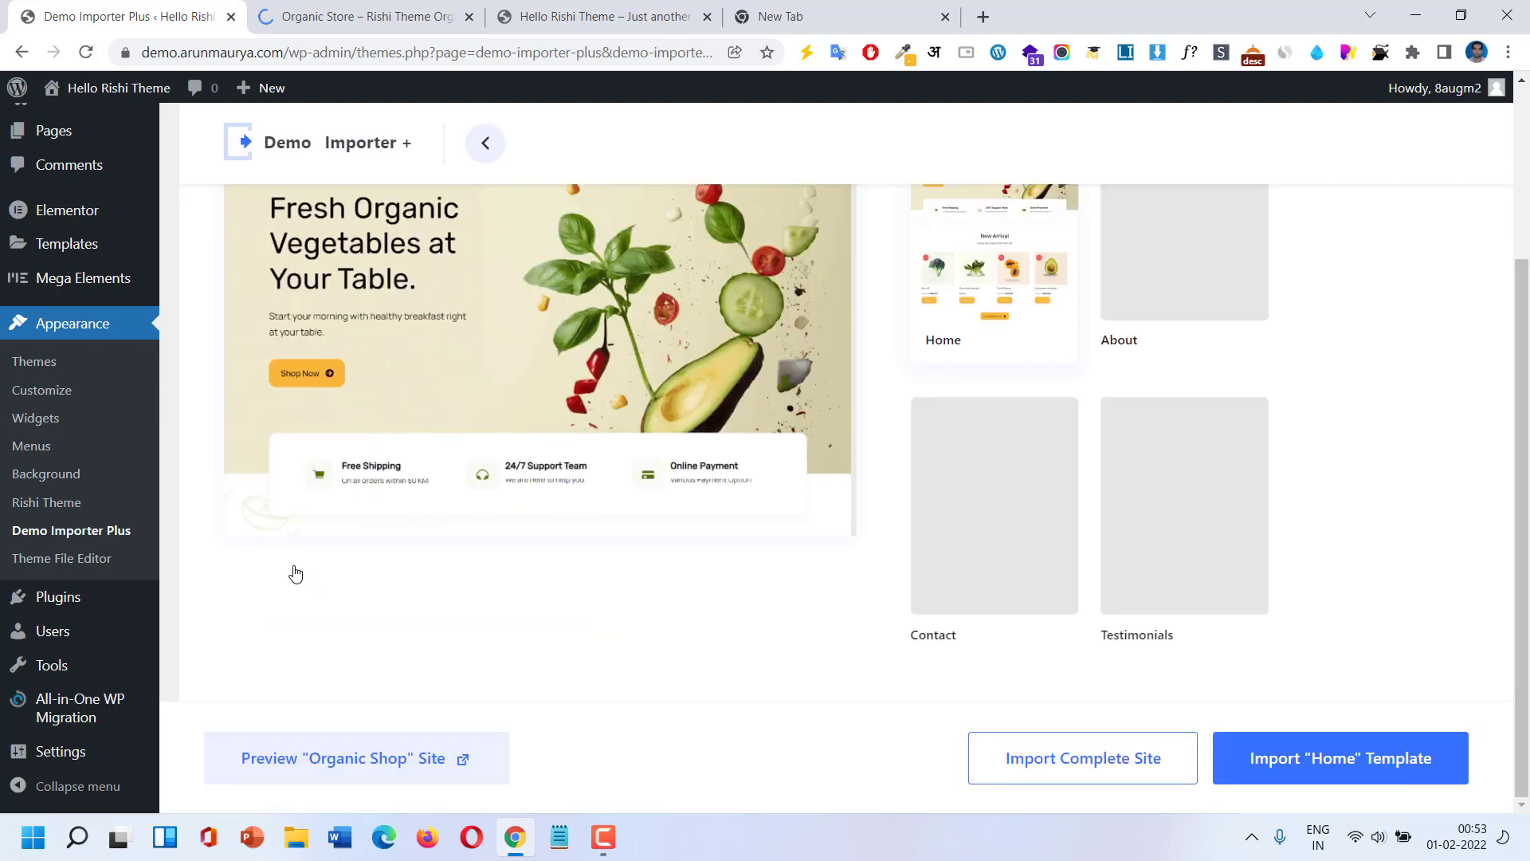
{"action": "scroll", "coordinate": [562, 491], "scroll_direction": "down", "scroll_amount": 4}
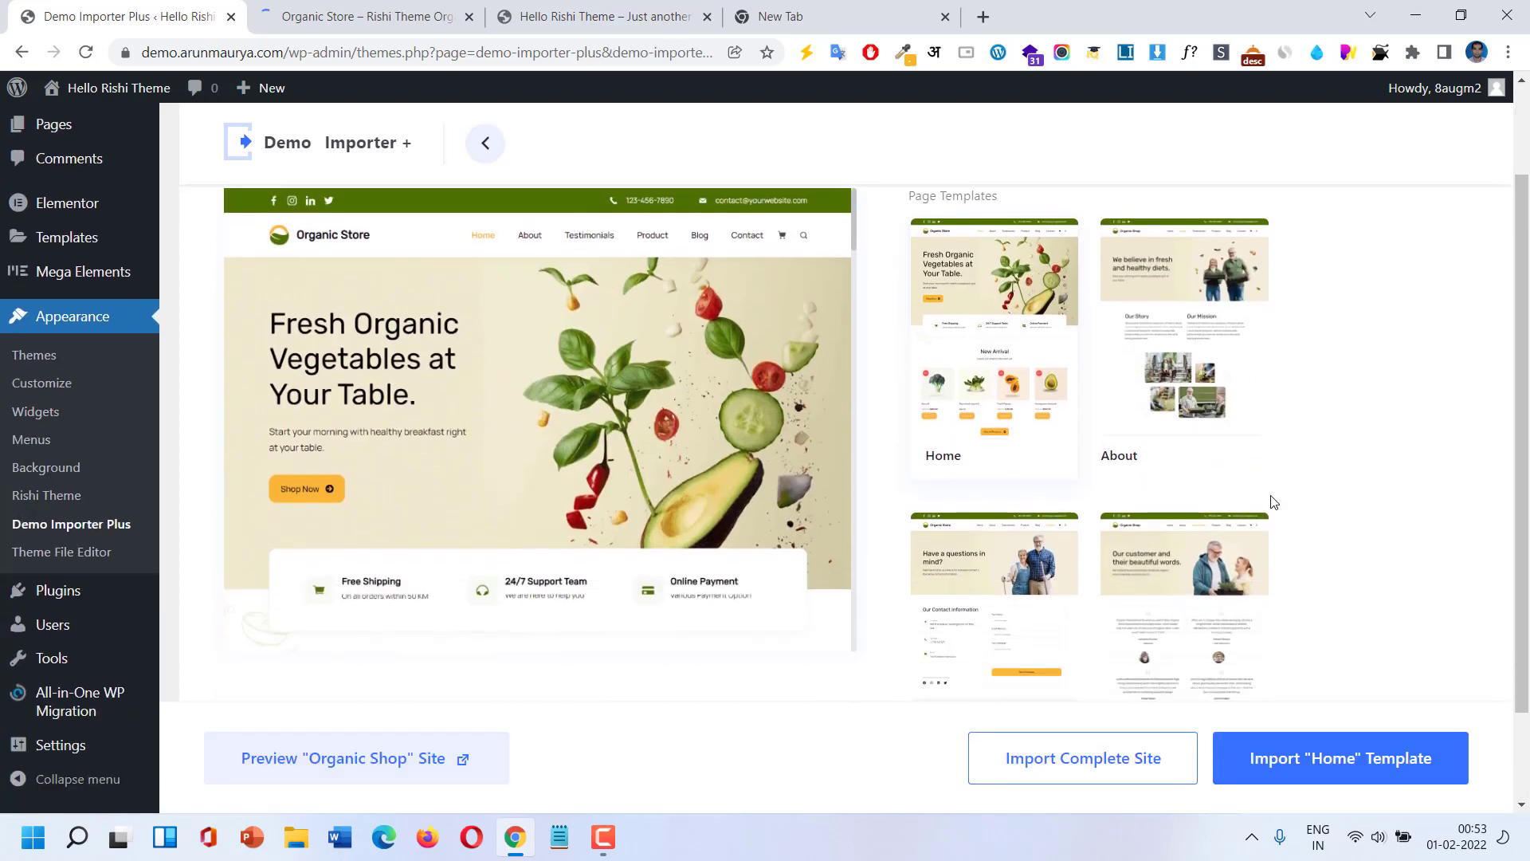
{"action": "scroll", "coordinate": [1271, 503], "scroll_direction": "down", "scroll_amount": 2}
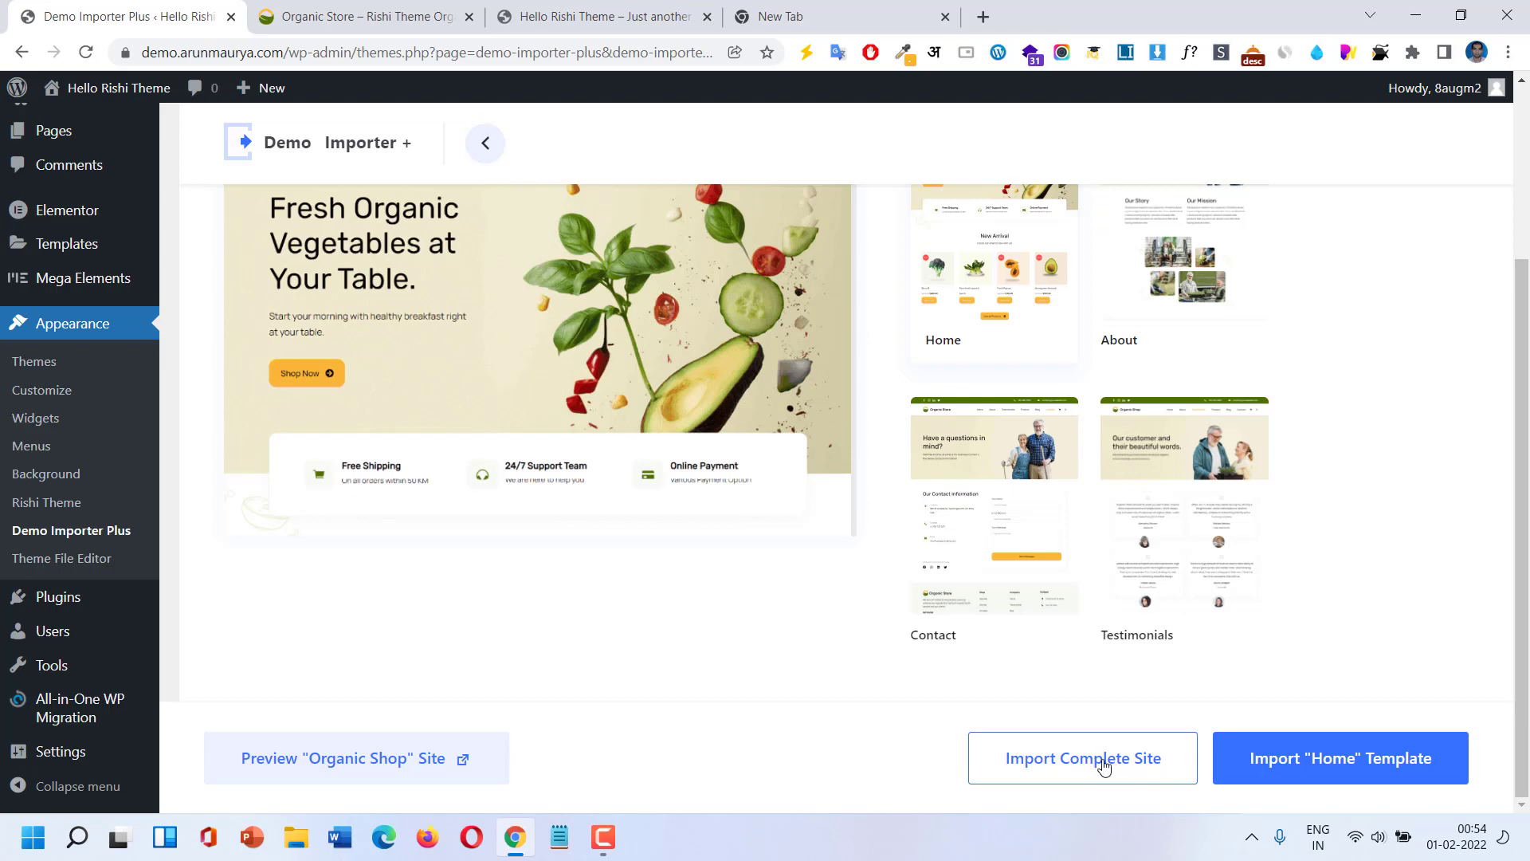
Import the complete Organic Shop site with Delete Previously Imported Site ticked.
{"action": "left_click", "coordinate": [1104, 767]}
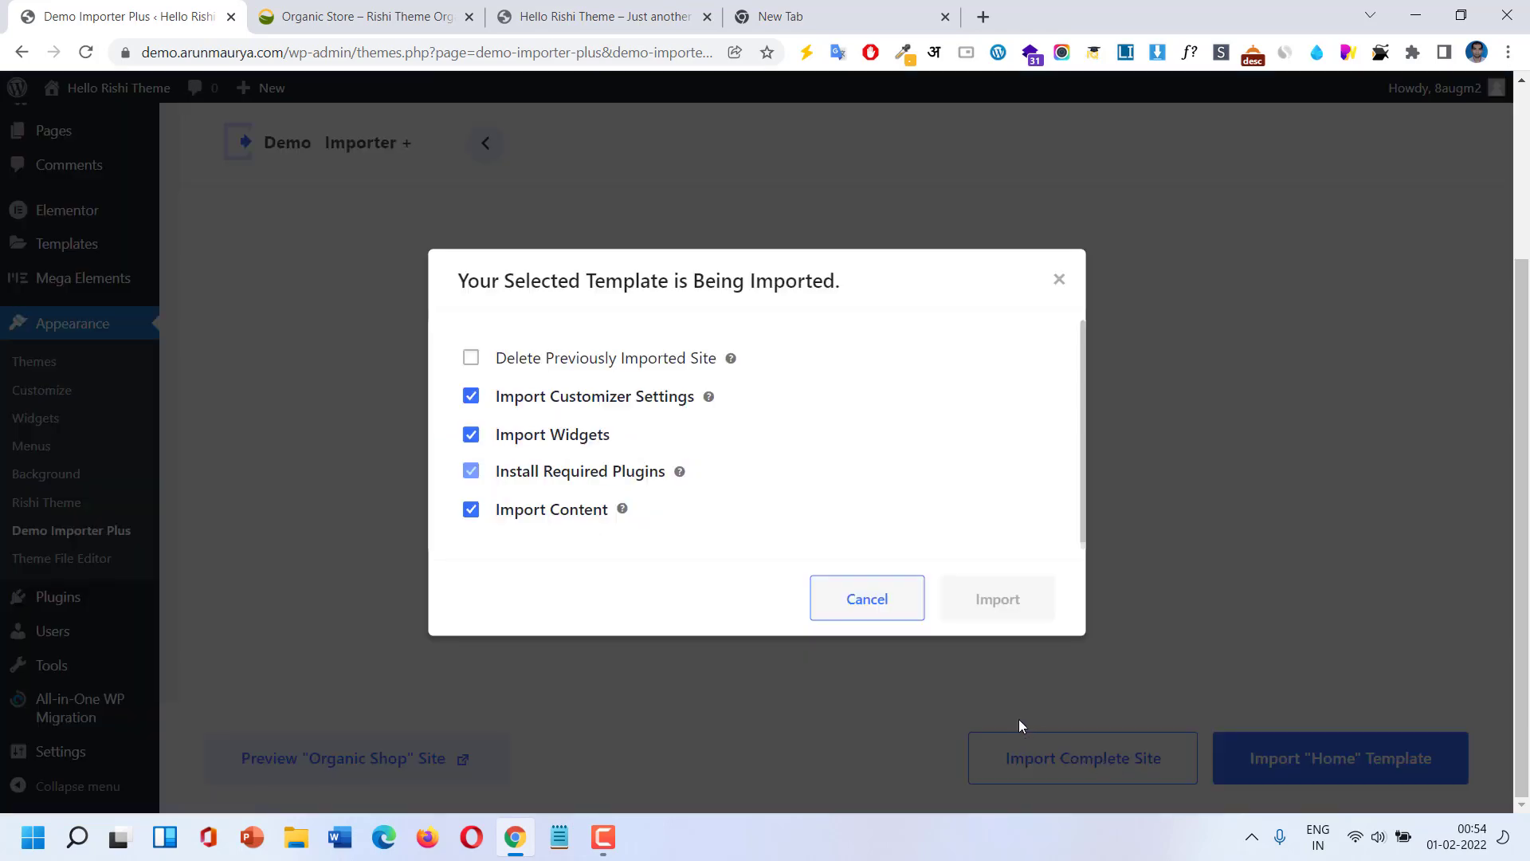
{"action": "left_click", "coordinate": [469, 358]}
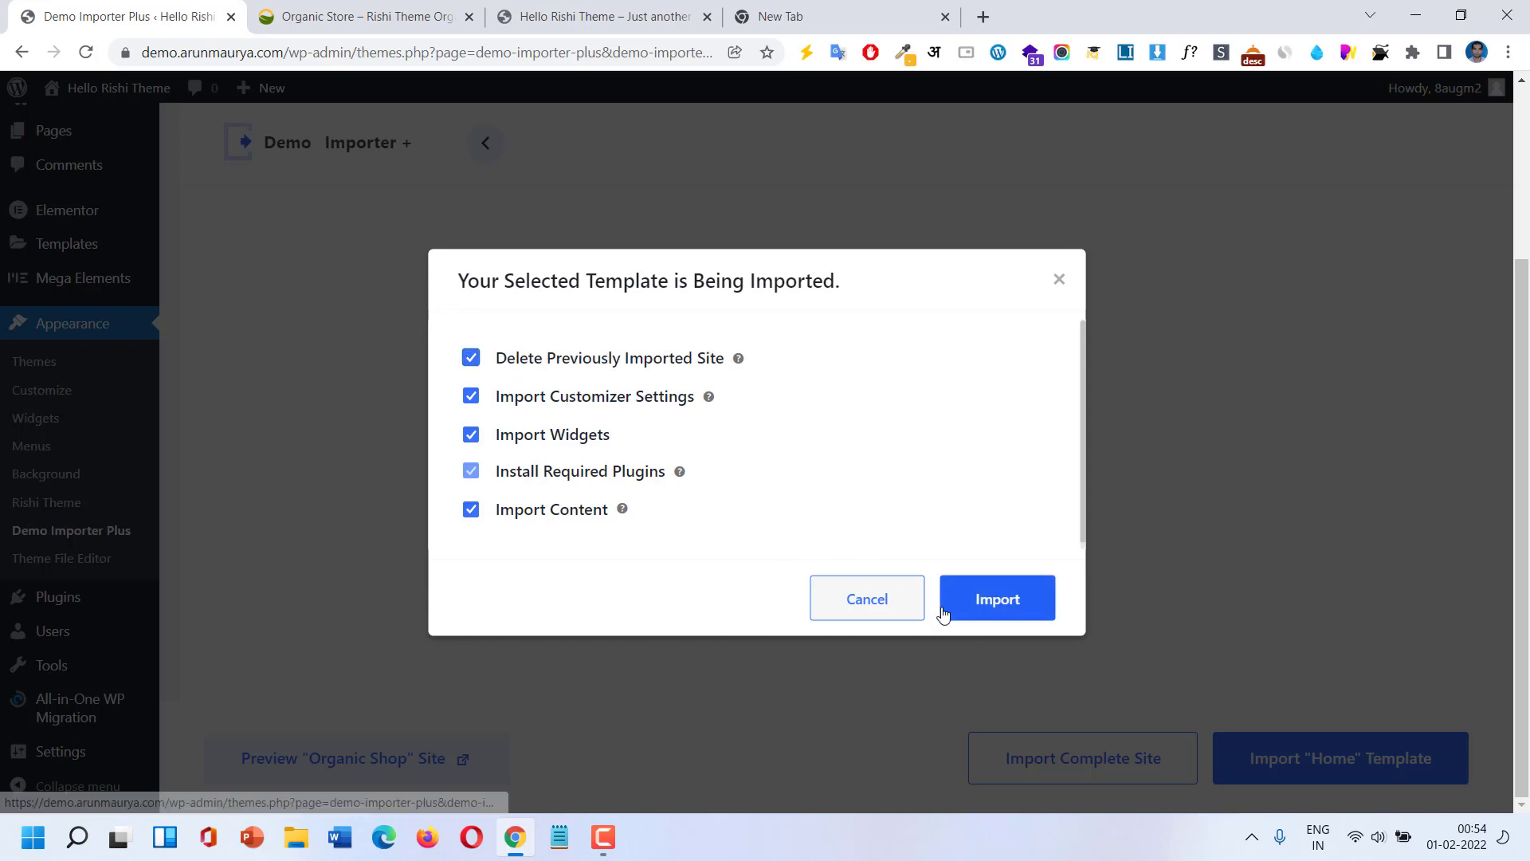
{"action": "left_click", "coordinate": [470, 360]}
{"action": "left_click", "coordinate": [470, 360]}
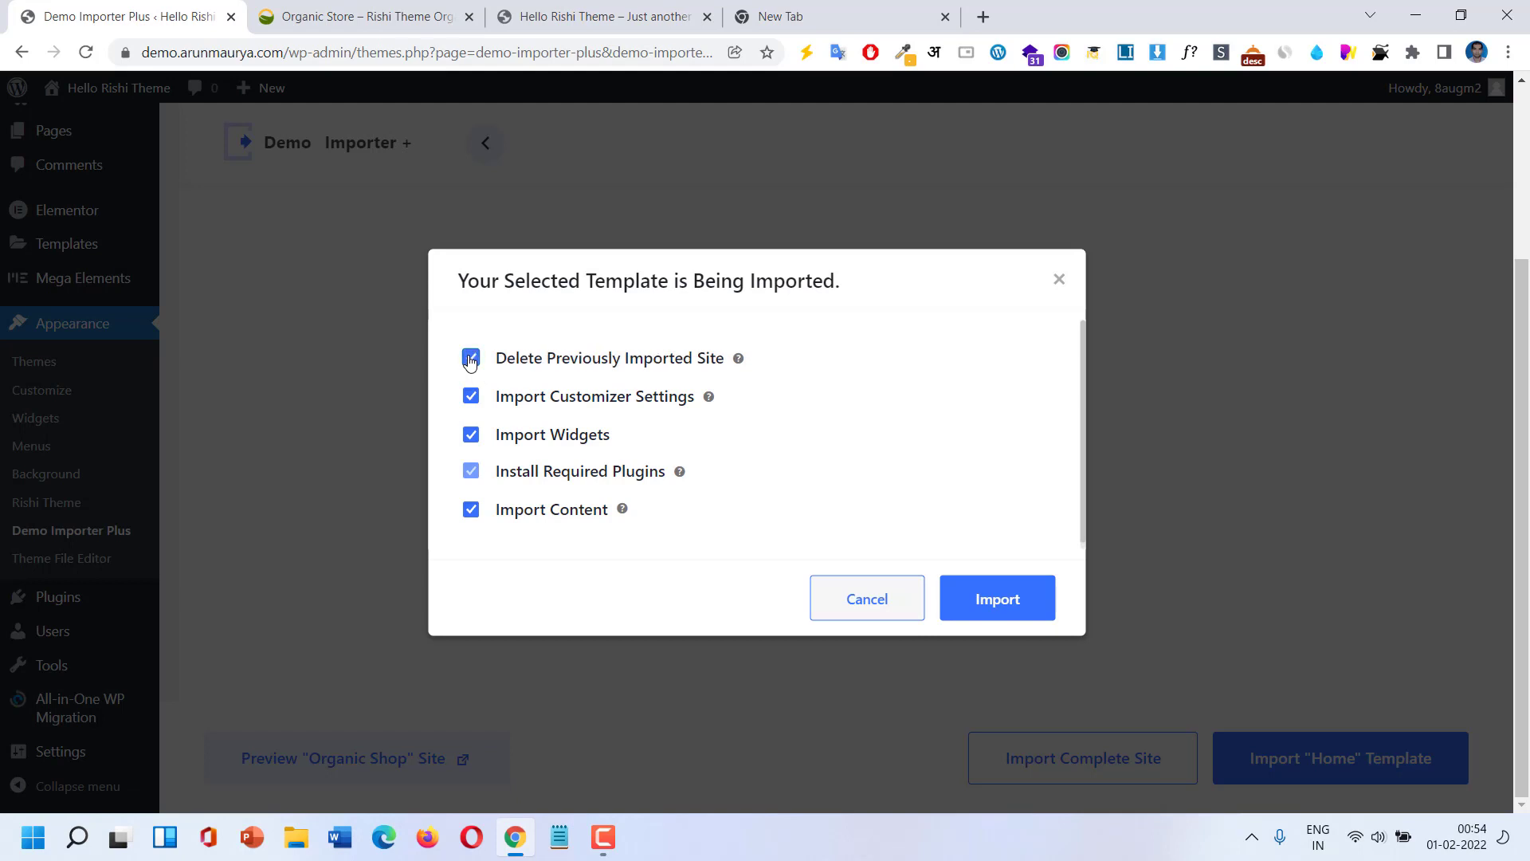
{"action": "left_click", "coordinate": [1009, 604]}
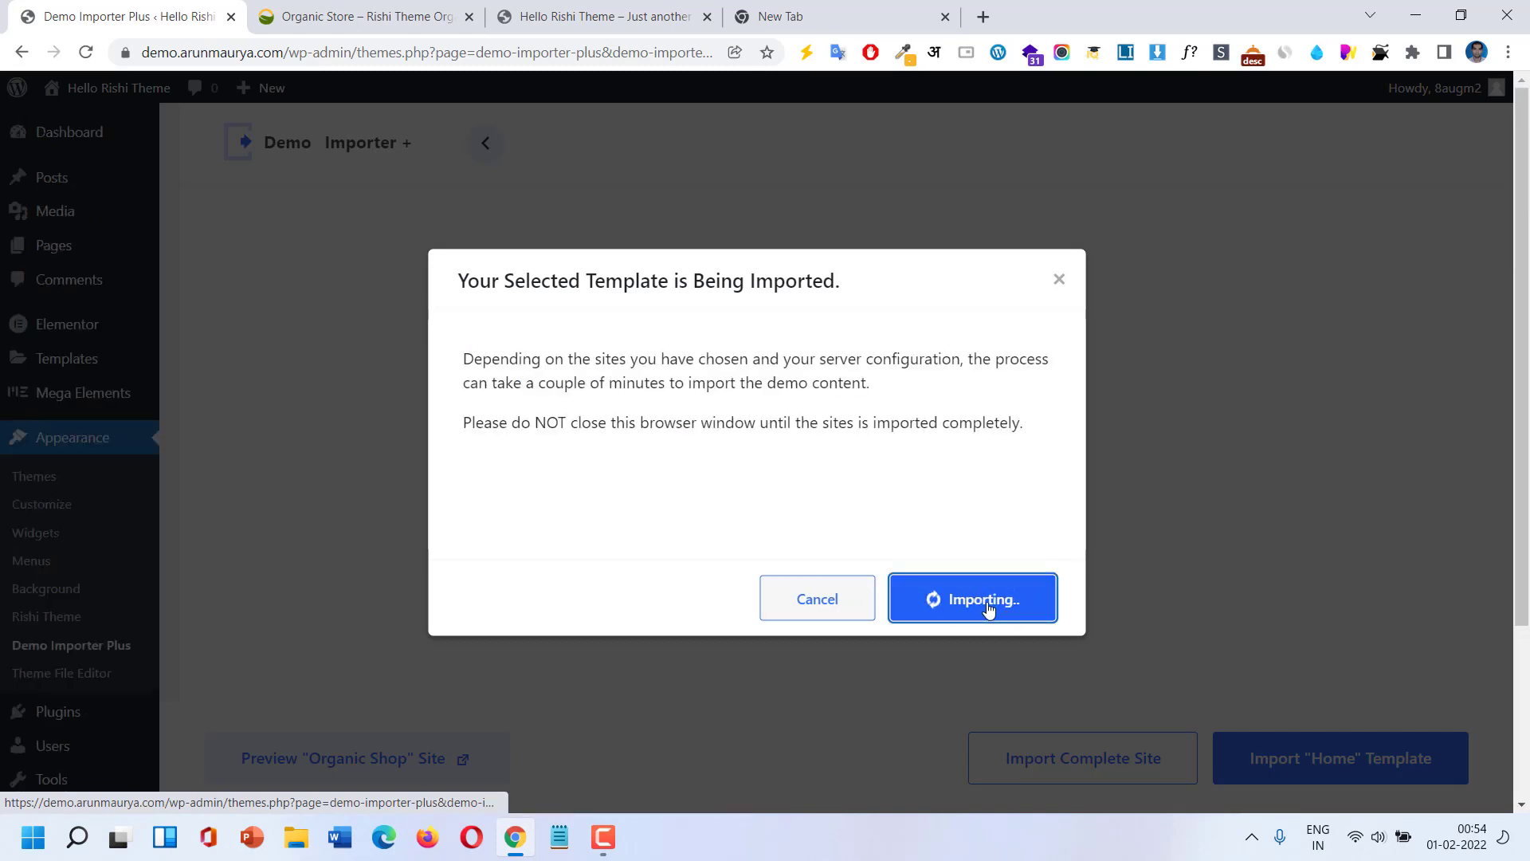
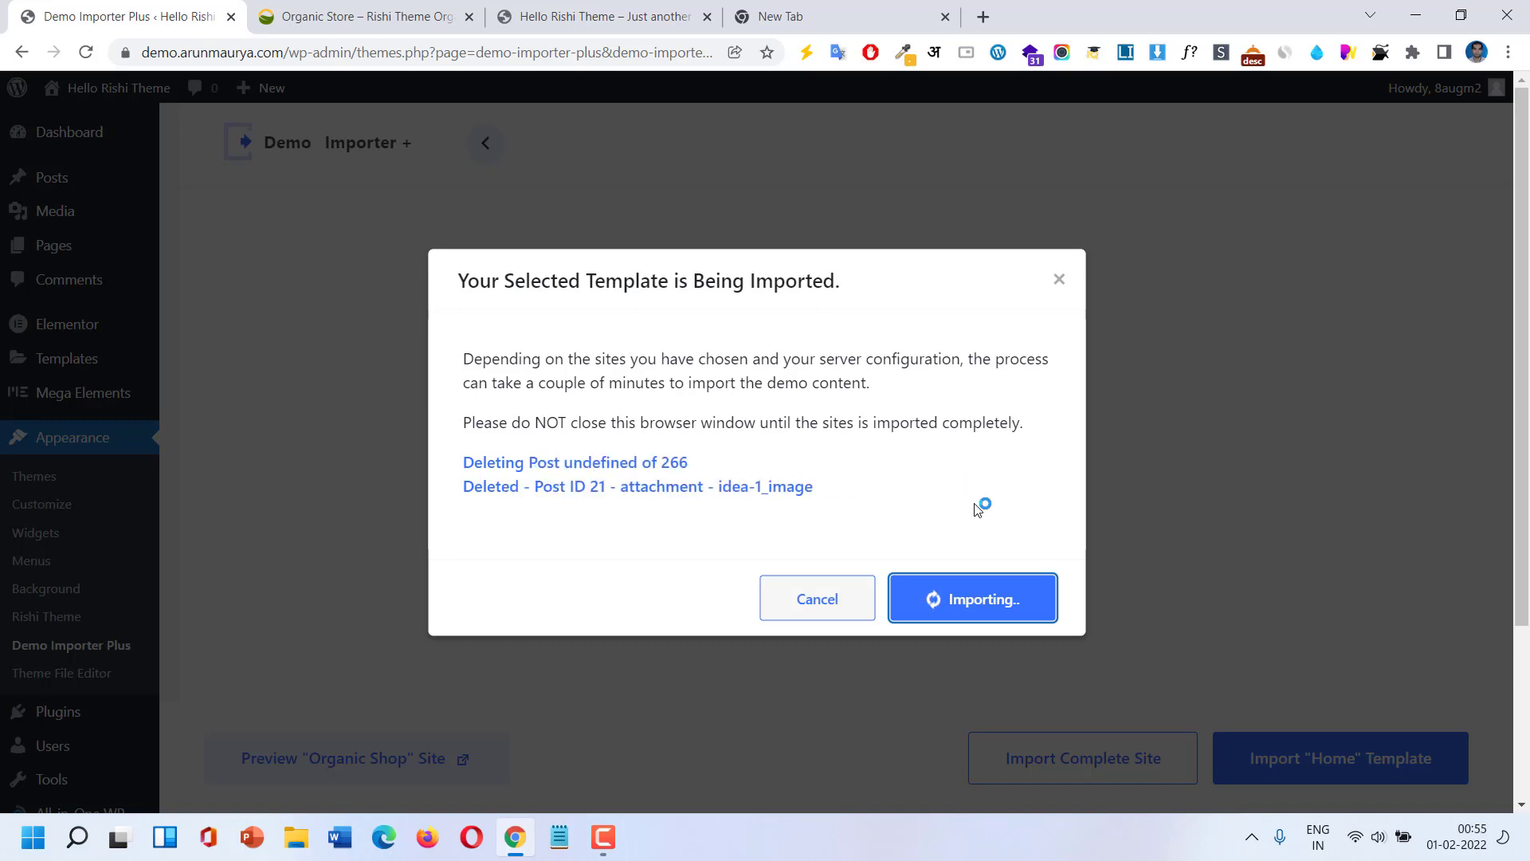
Let the Organic Shop import complete, then open the imported site in a new tab via View Site.
{"action": "left_click", "coordinate": [603, 837]}
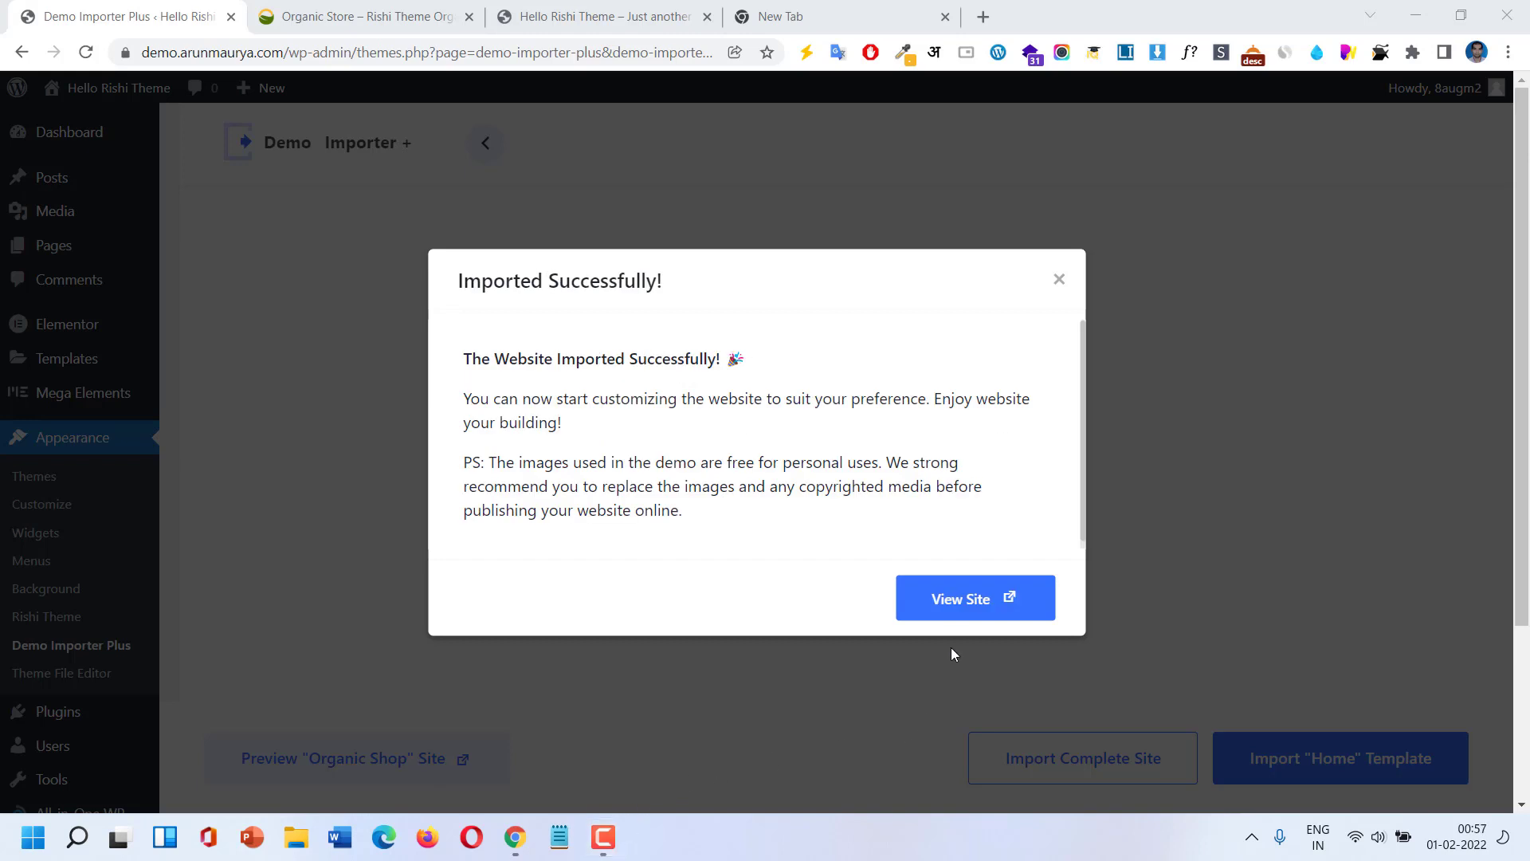
{"action": "left_click", "coordinate": [955, 607]}
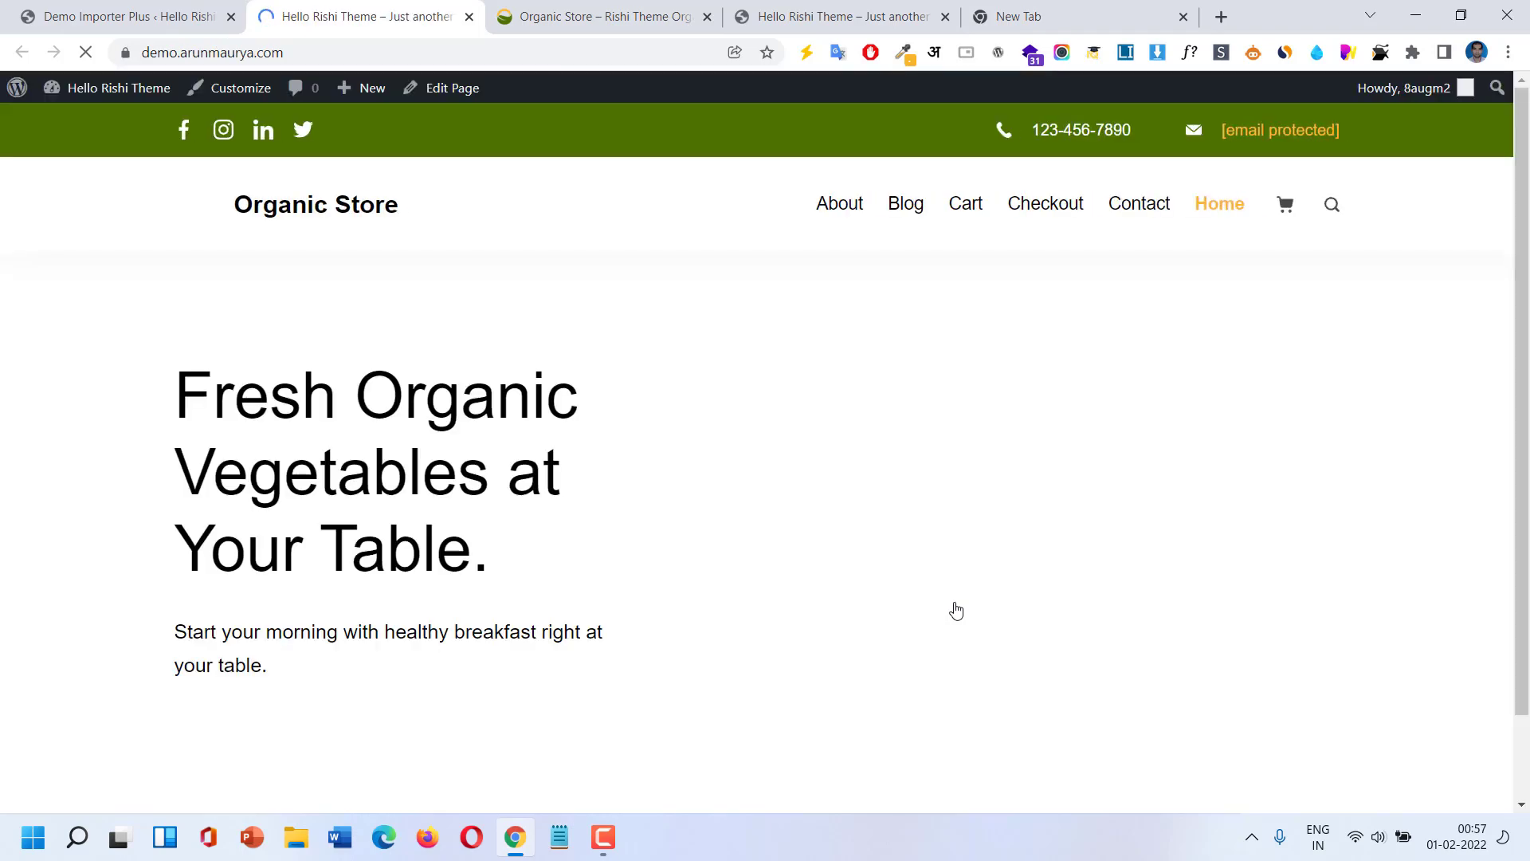
Scroll down through the imported Organic Store homepage.
{"action": "scroll", "coordinate": [956, 609], "scroll_direction": "down", "scroll_amount": 7}
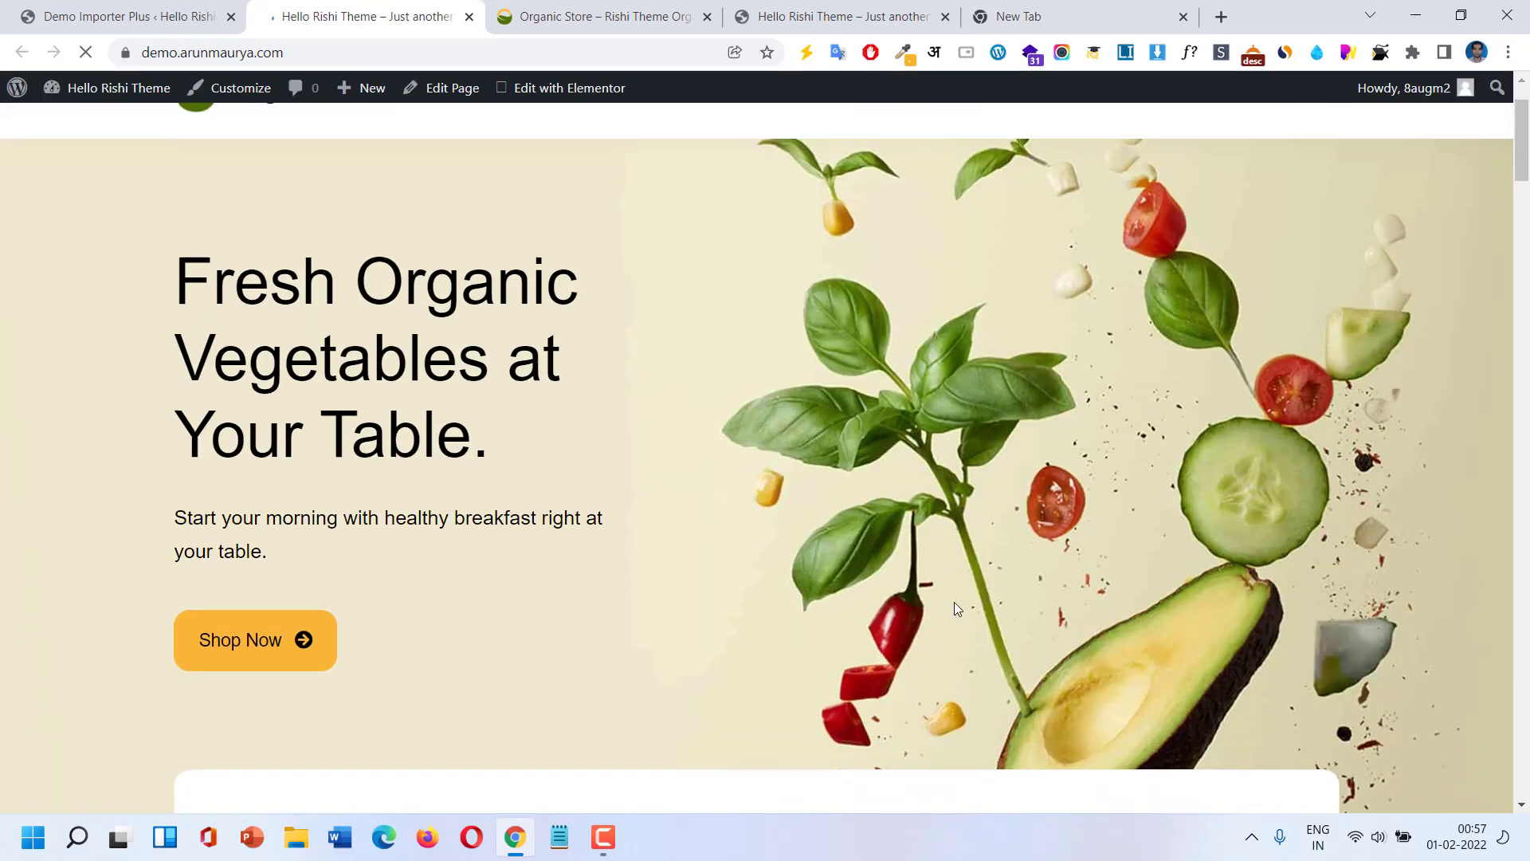
{"action": "scroll", "coordinate": [956, 610], "scroll_direction": "down", "scroll_amount": 12}
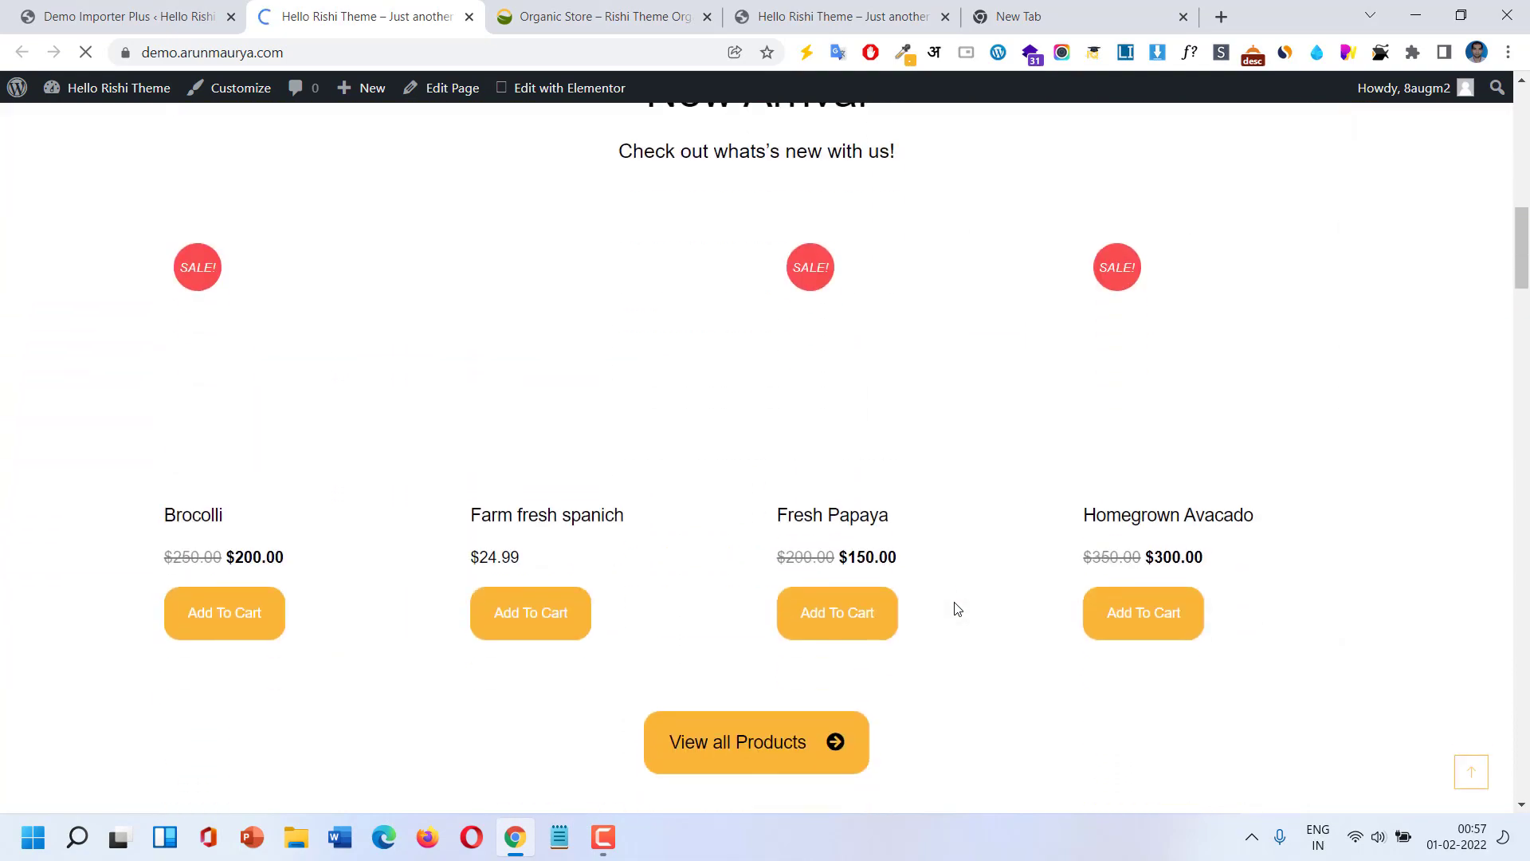
{"action": "scroll", "coordinate": [956, 610], "scroll_direction": "down", "scroll_amount": 15}
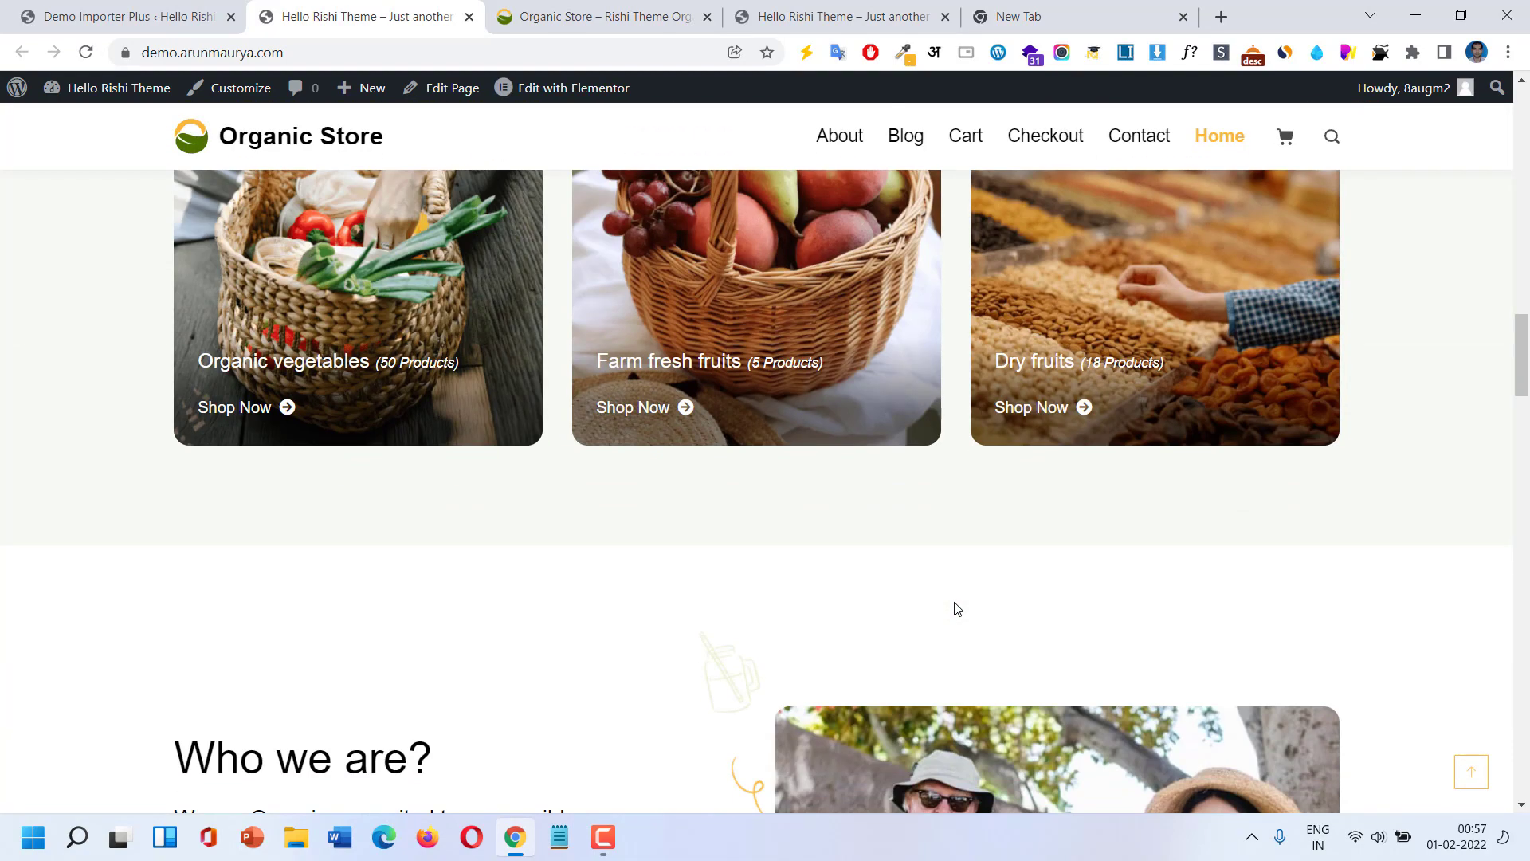
{"action": "scroll", "coordinate": [956, 610], "scroll_direction": "down", "scroll_amount": 20}
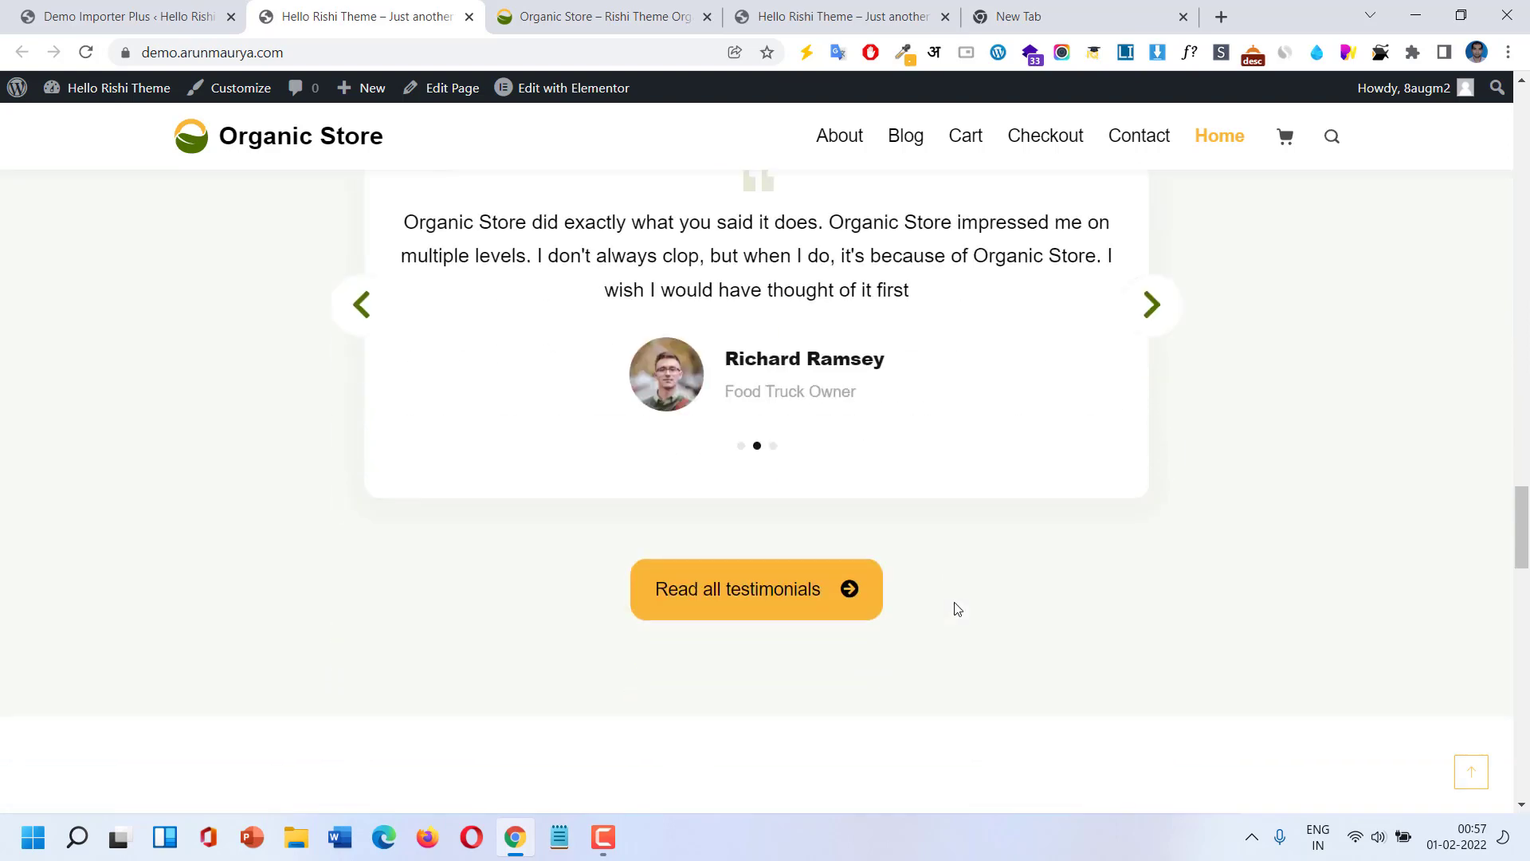
{"action": "scroll", "coordinate": [957, 609], "scroll_direction": "down", "scroll_amount": 7}
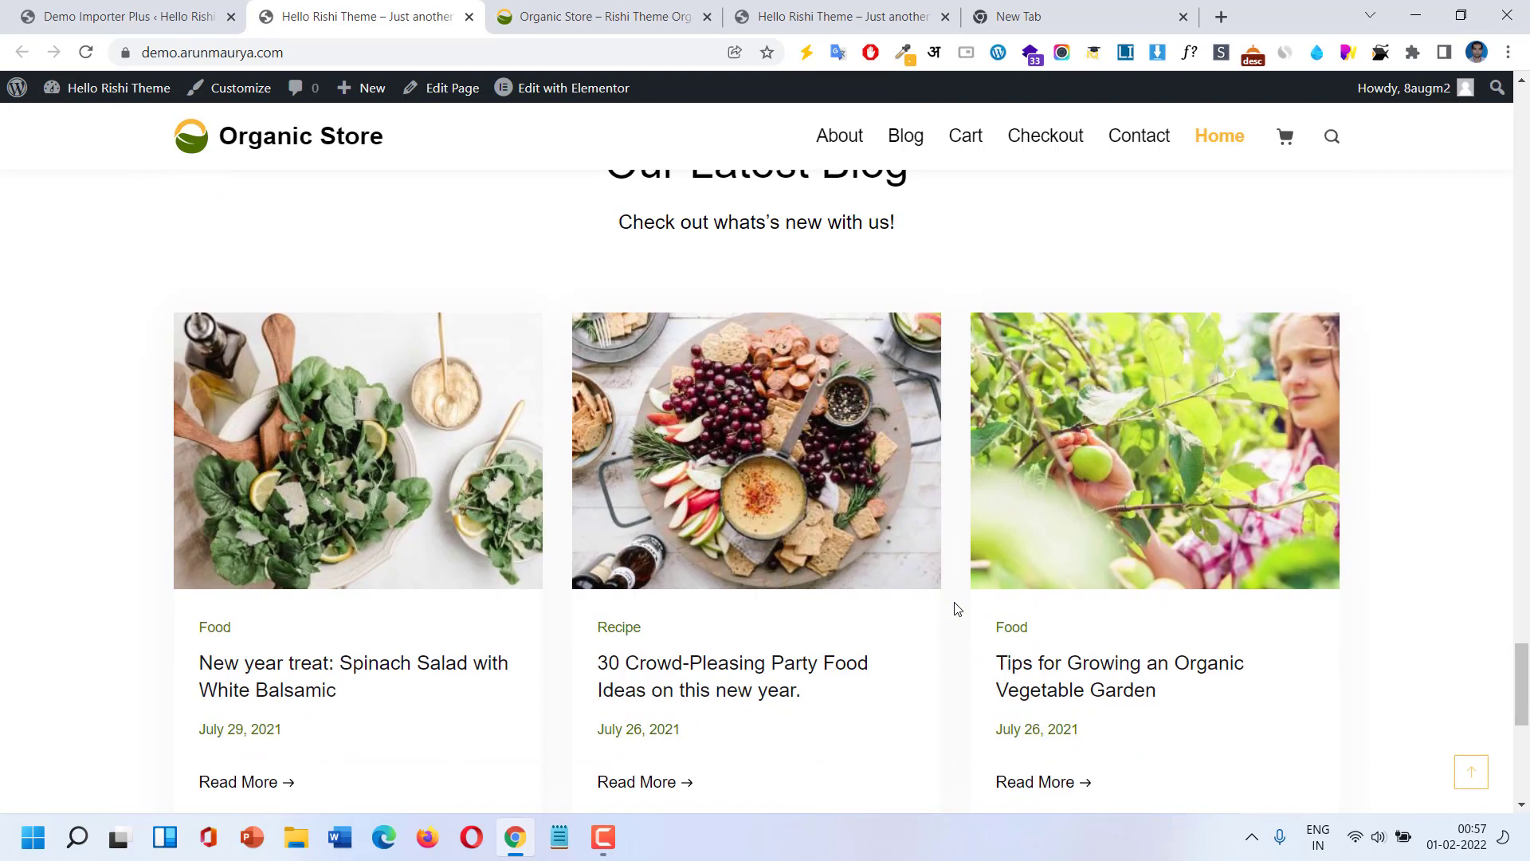
{"action": "mouse_move", "coordinate": [1283, 137]}
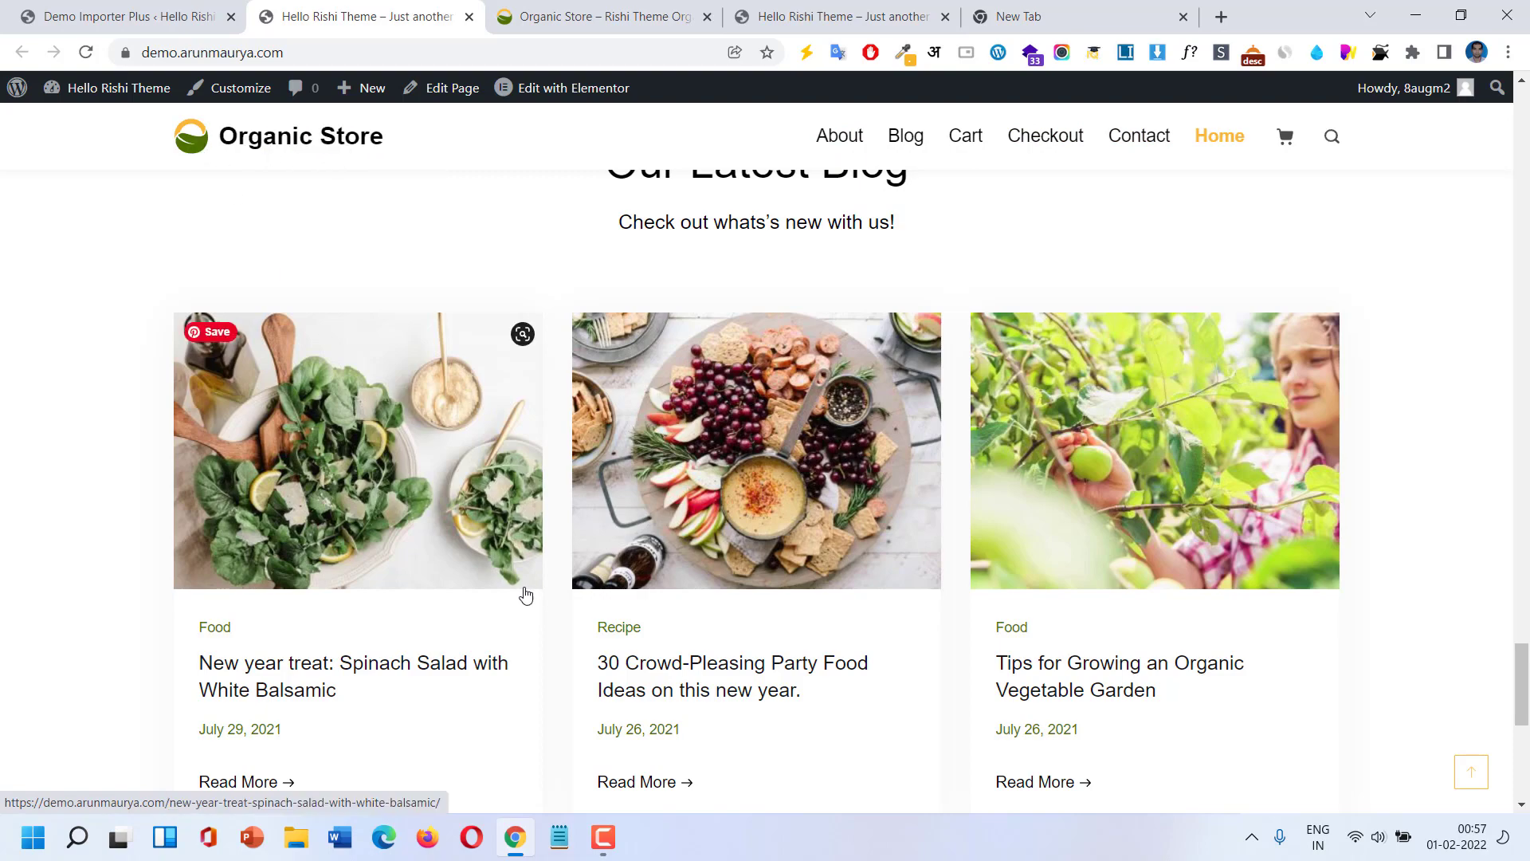
{"action": "scroll", "coordinate": [558, 558], "scroll_direction": "down", "scroll_amount": 8}
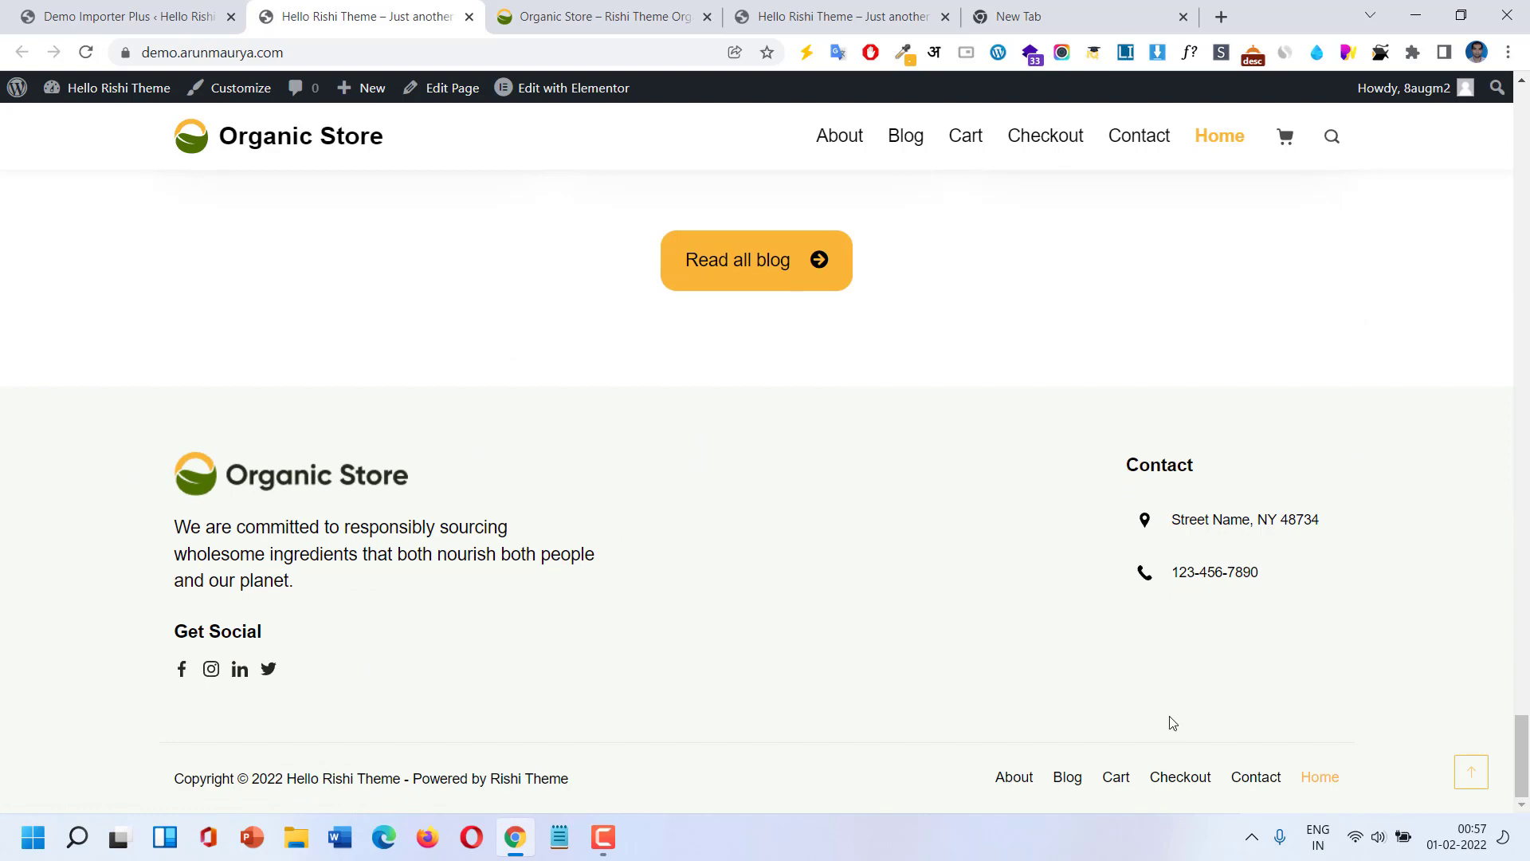
Jump back to the top of the homepage with the back-to-top button and scroll down again.
{"action": "left_click", "coordinate": [1471, 773]}
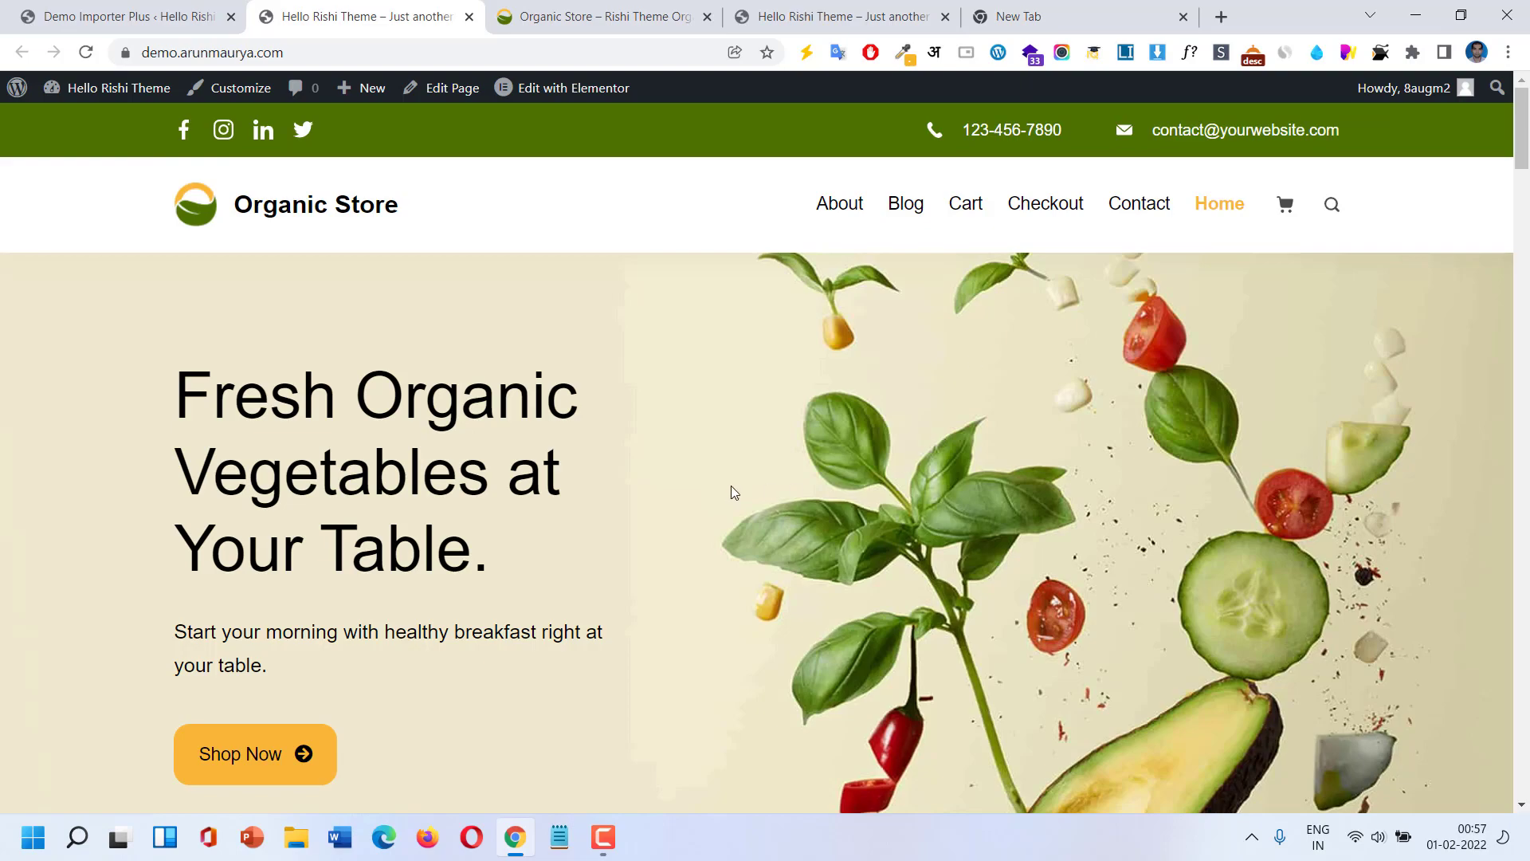
{"action": "scroll", "coordinate": [727, 488], "scroll_direction": "down", "scroll_amount": 15}
{"action": "scroll", "coordinate": [753, 565], "scroll_direction": "down", "scroll_amount": 15}
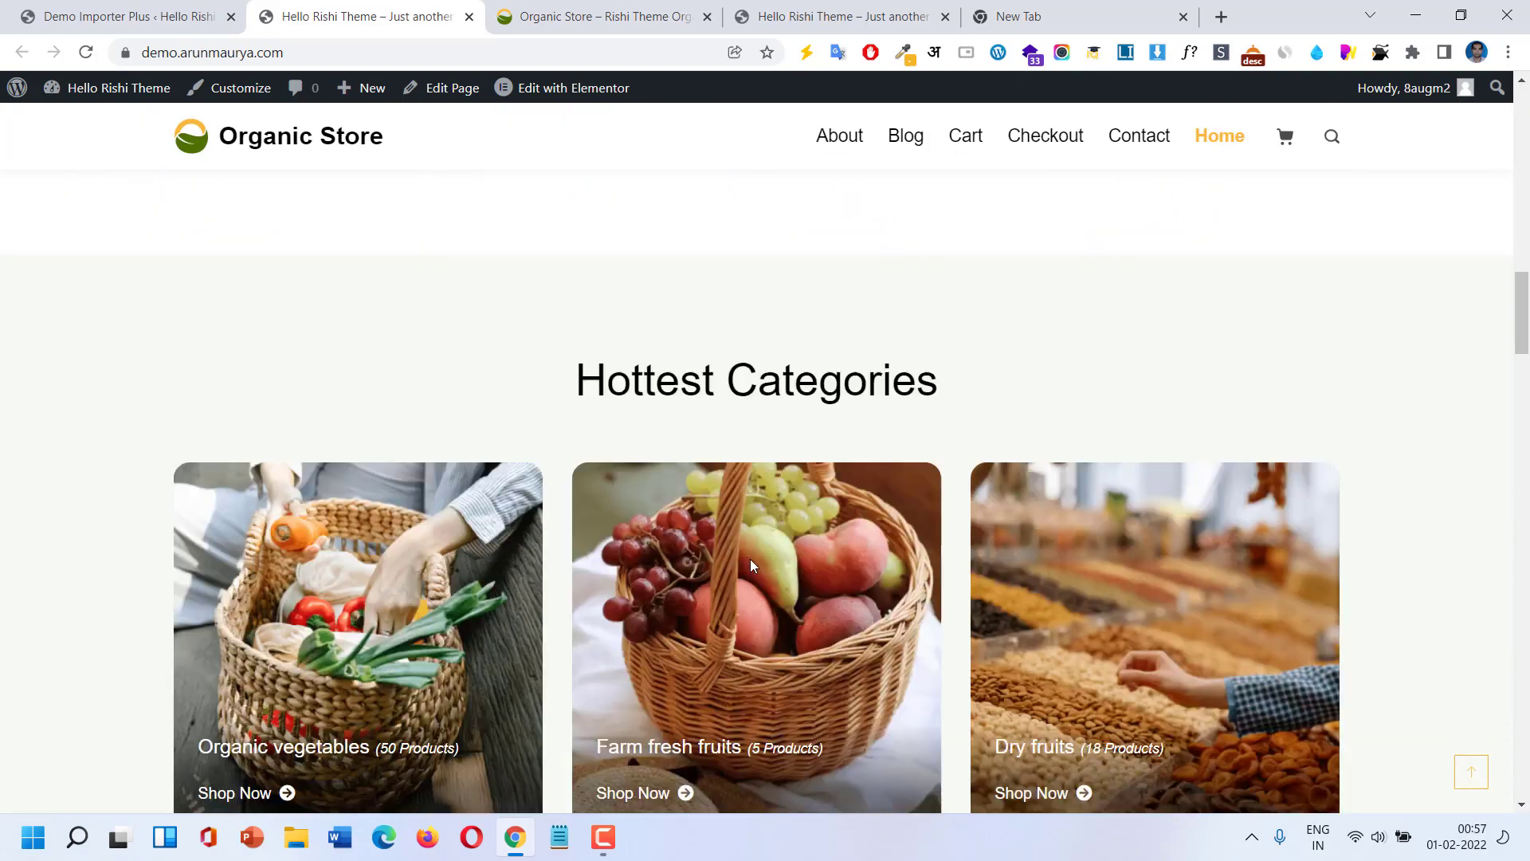
{"action": "scroll", "coordinate": [752, 559], "scroll_direction": "down", "scroll_amount": 8}
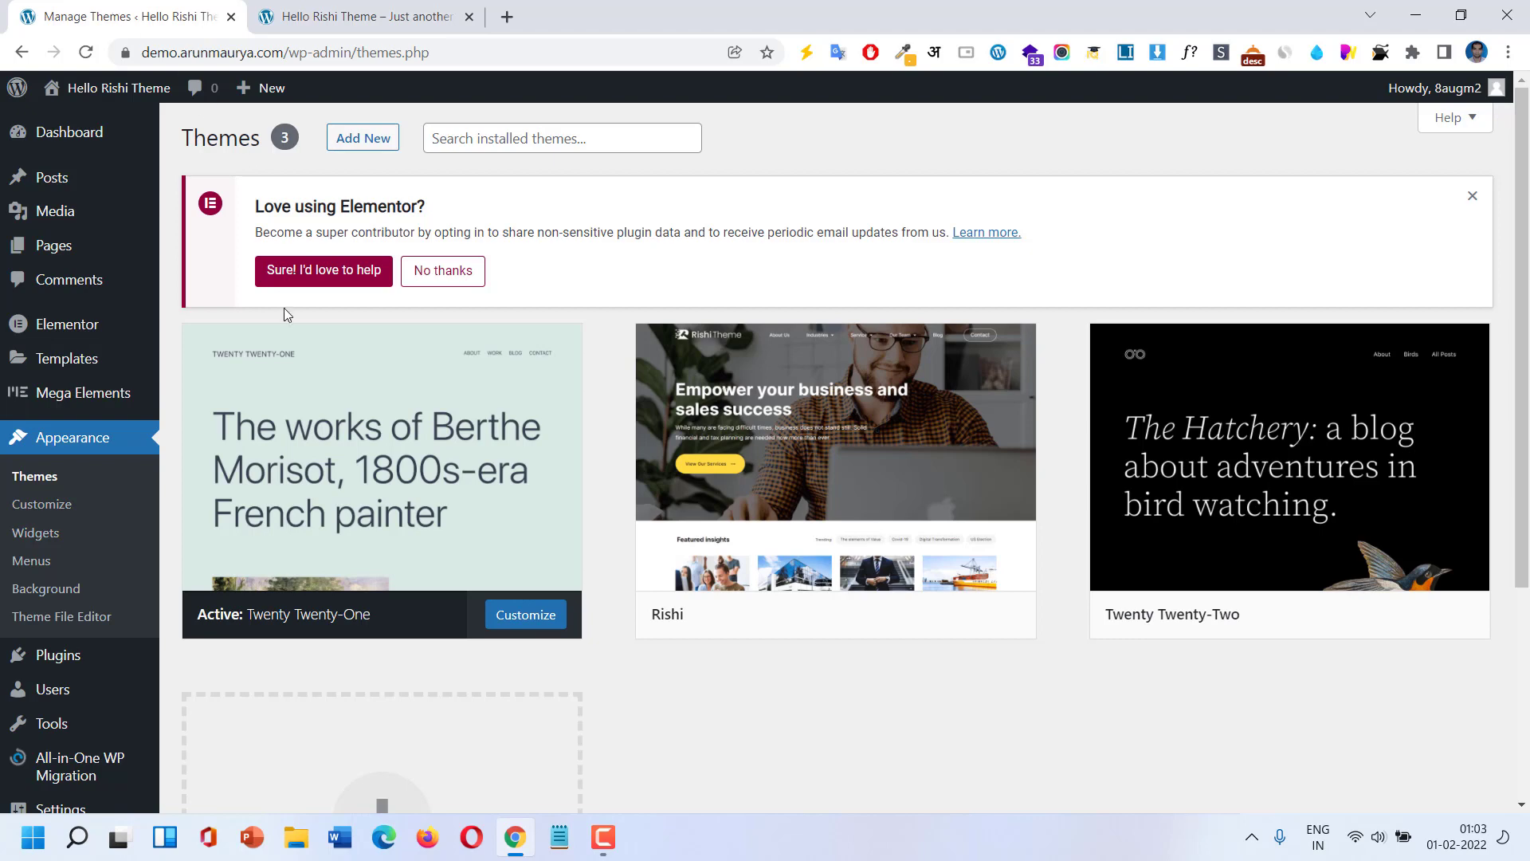
Switch to the Hello Rishi Theme tab and scroll down through its homepage sections.
{"action": "scroll", "coordinate": [355, 451], "scroll_direction": "down", "scroll_amount": 2}
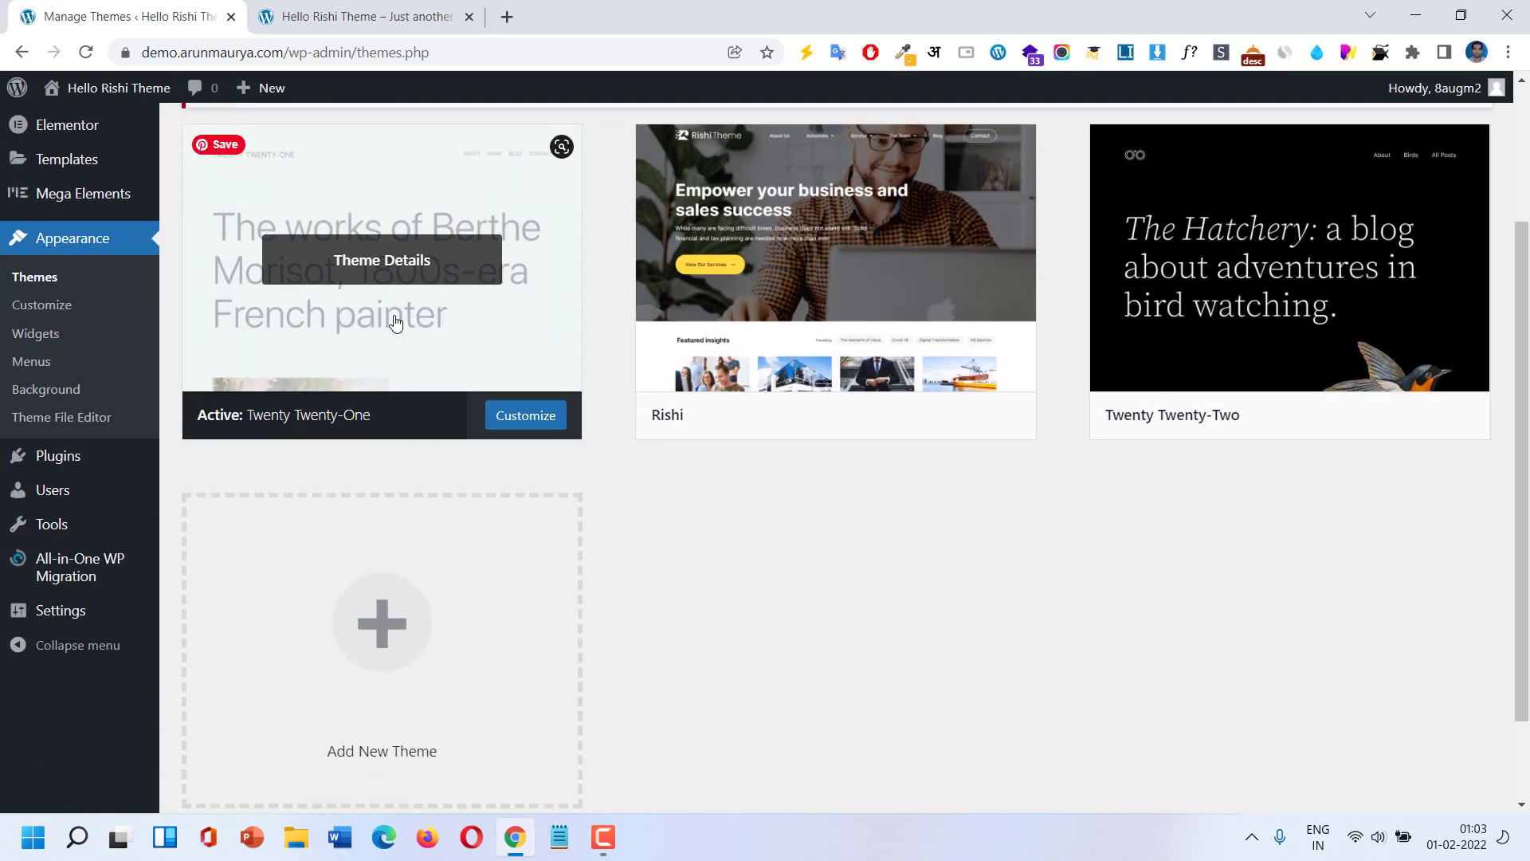
{"action": "left_click", "coordinate": [383, 9]}
{"action": "scroll", "coordinate": [475, 275], "scroll_direction": "down", "scroll_amount": 2}
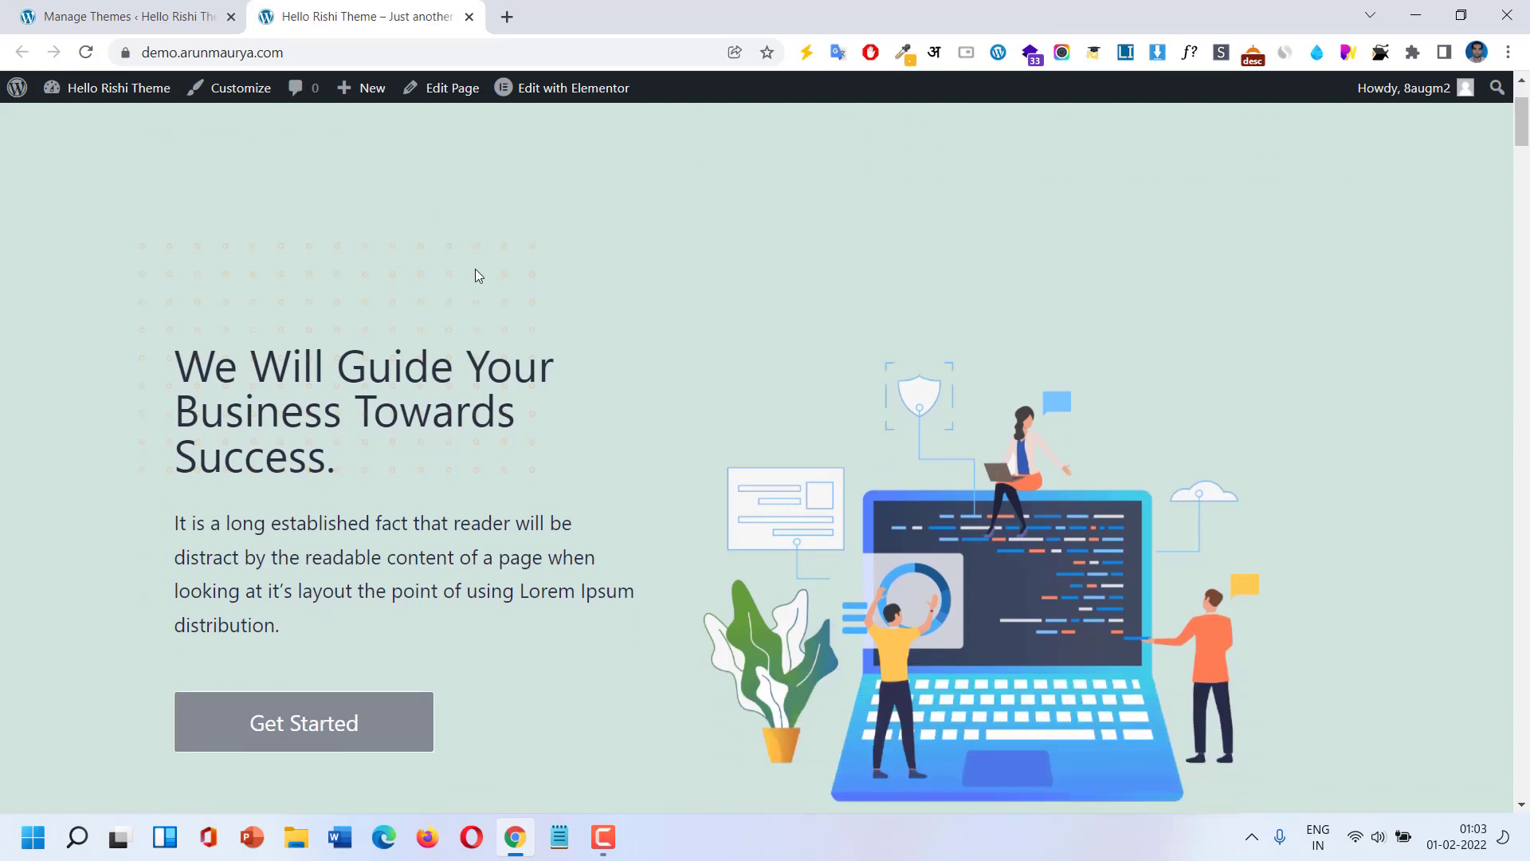
{"action": "scroll", "coordinate": [475, 275], "scroll_direction": "up", "scroll_amount": 2}
{"action": "scroll", "coordinate": [475, 275], "scroll_direction": "down", "scroll_amount": 1}
{"action": "scroll", "coordinate": [475, 275], "scroll_direction": "down", "scroll_amount": 10}
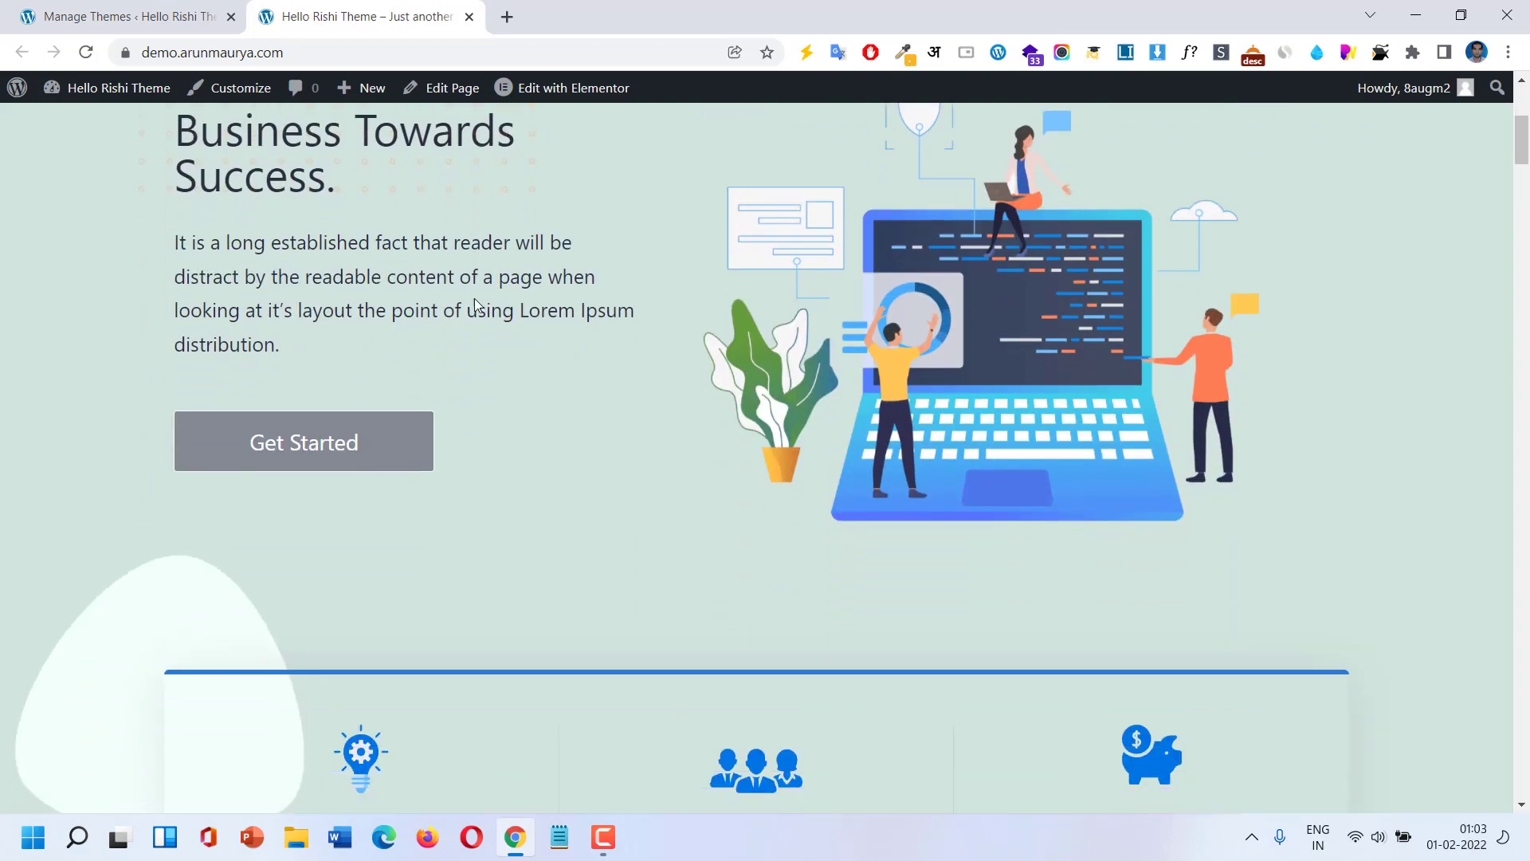
{"action": "scroll", "coordinate": [485, 386], "scroll_direction": "down", "scroll_amount": 10}
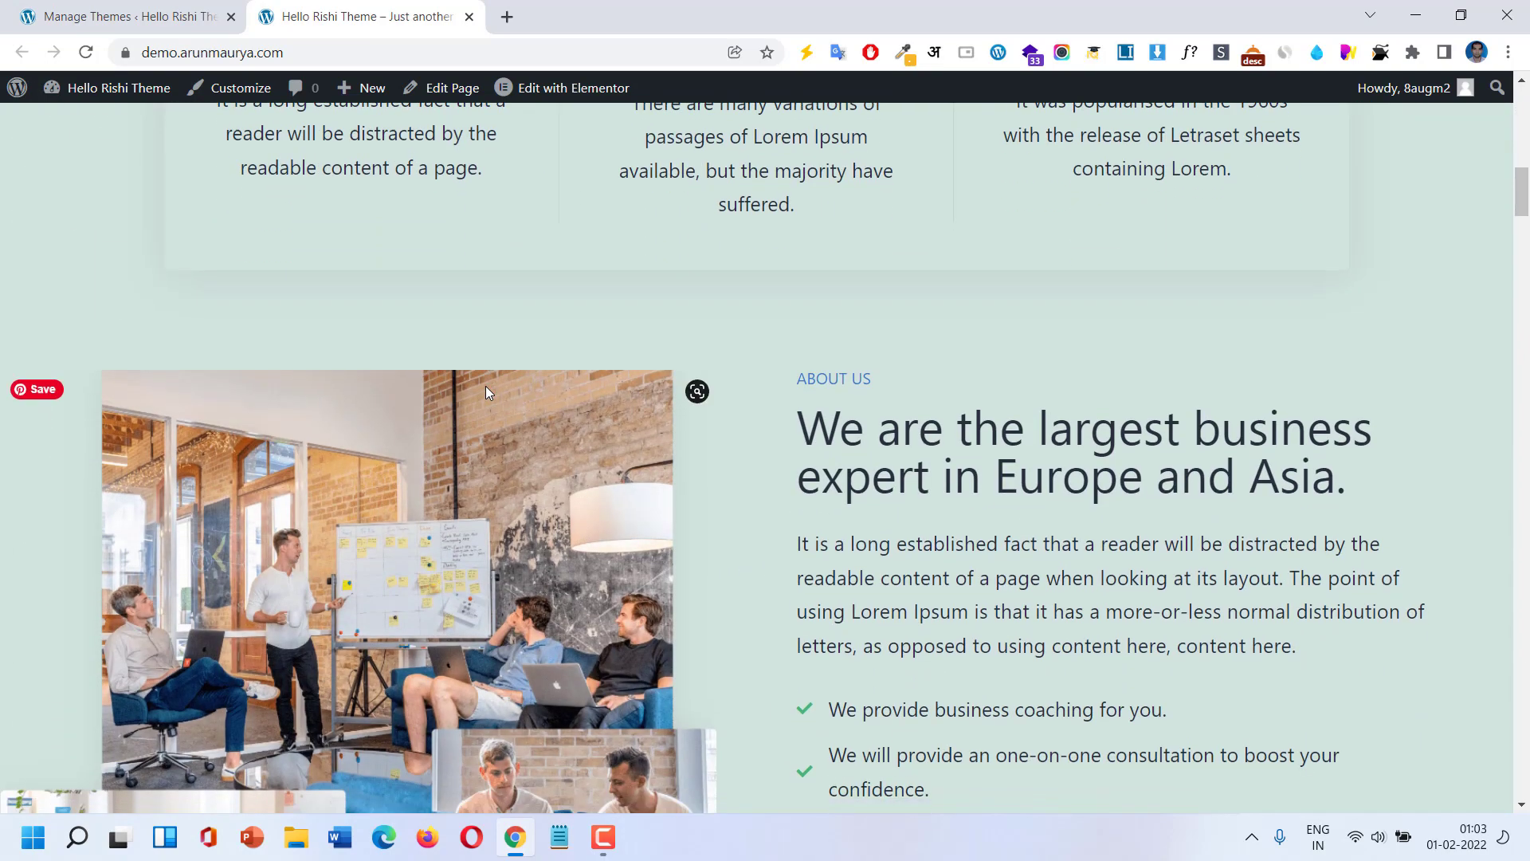
{"action": "scroll", "coordinate": [488, 386], "scroll_direction": "down", "scroll_amount": 12}
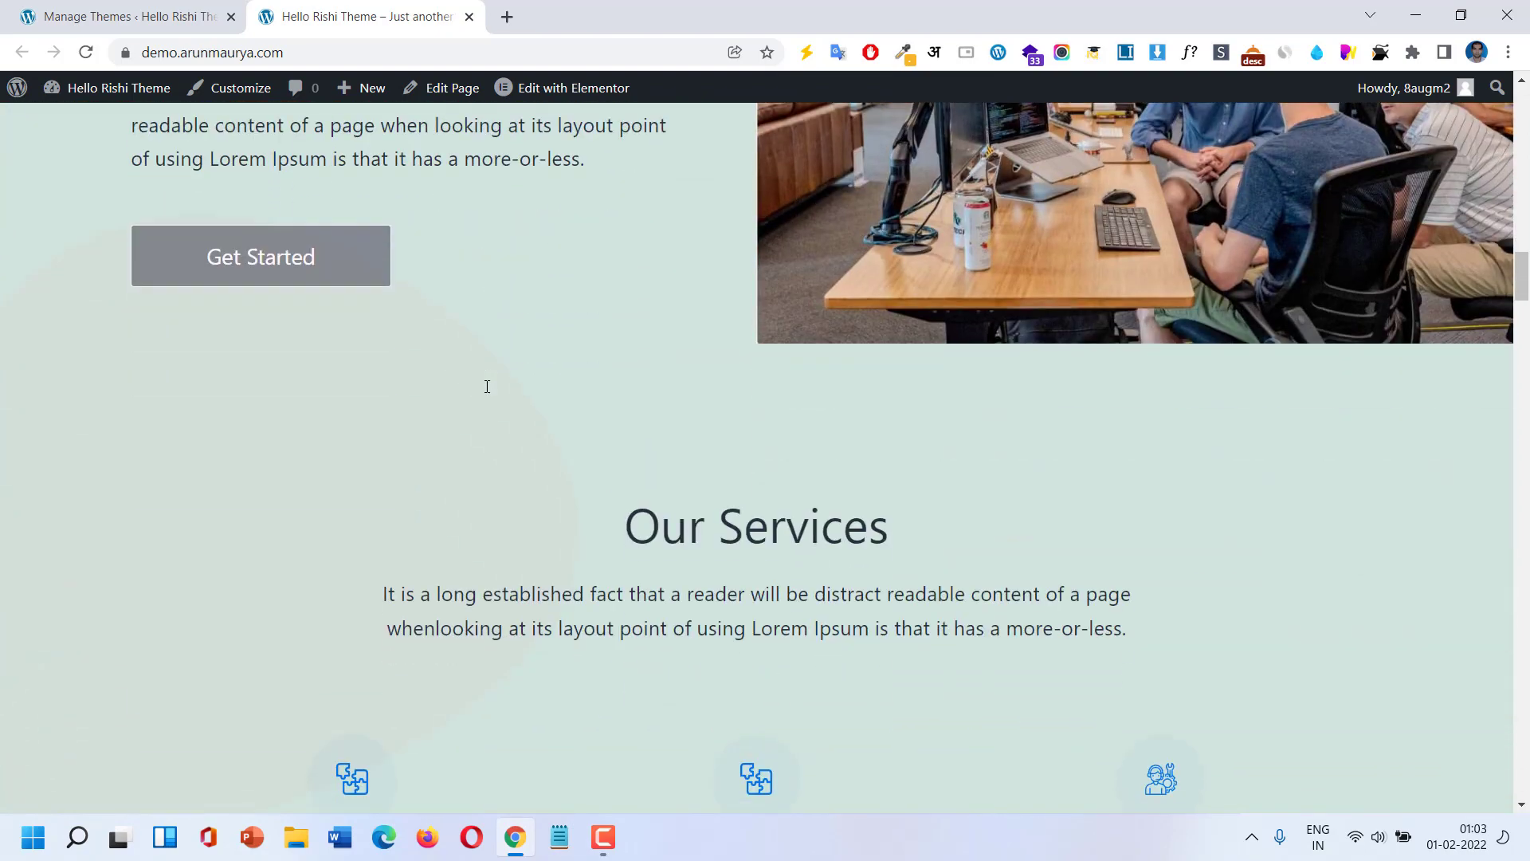
{"action": "scroll", "coordinate": [485, 386], "scroll_direction": "down", "scroll_amount": 15}
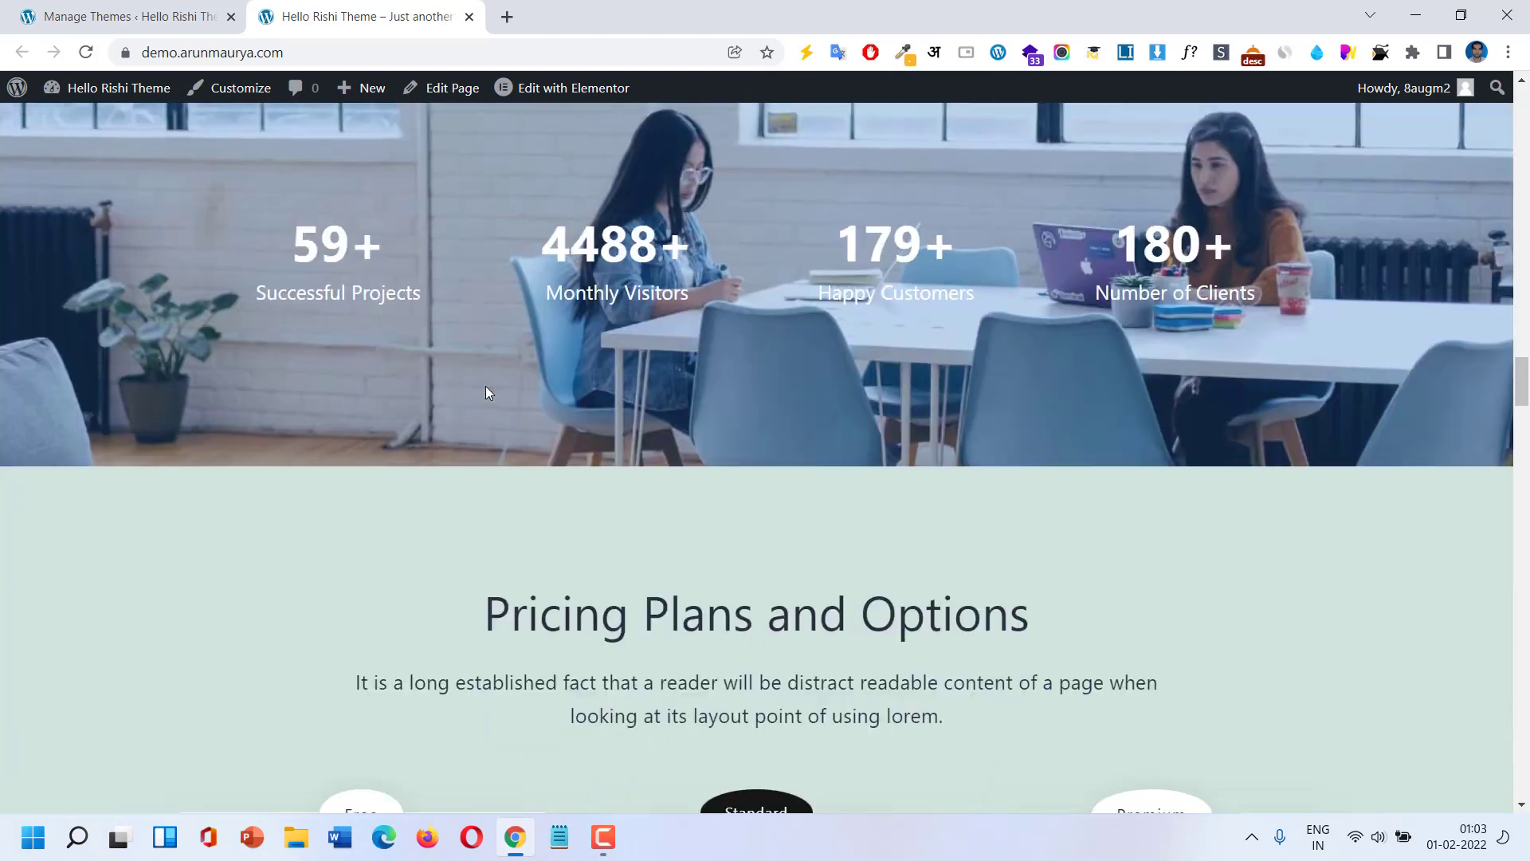
{"action": "scroll", "coordinate": [488, 392], "scroll_direction": "down", "scroll_amount": 10}
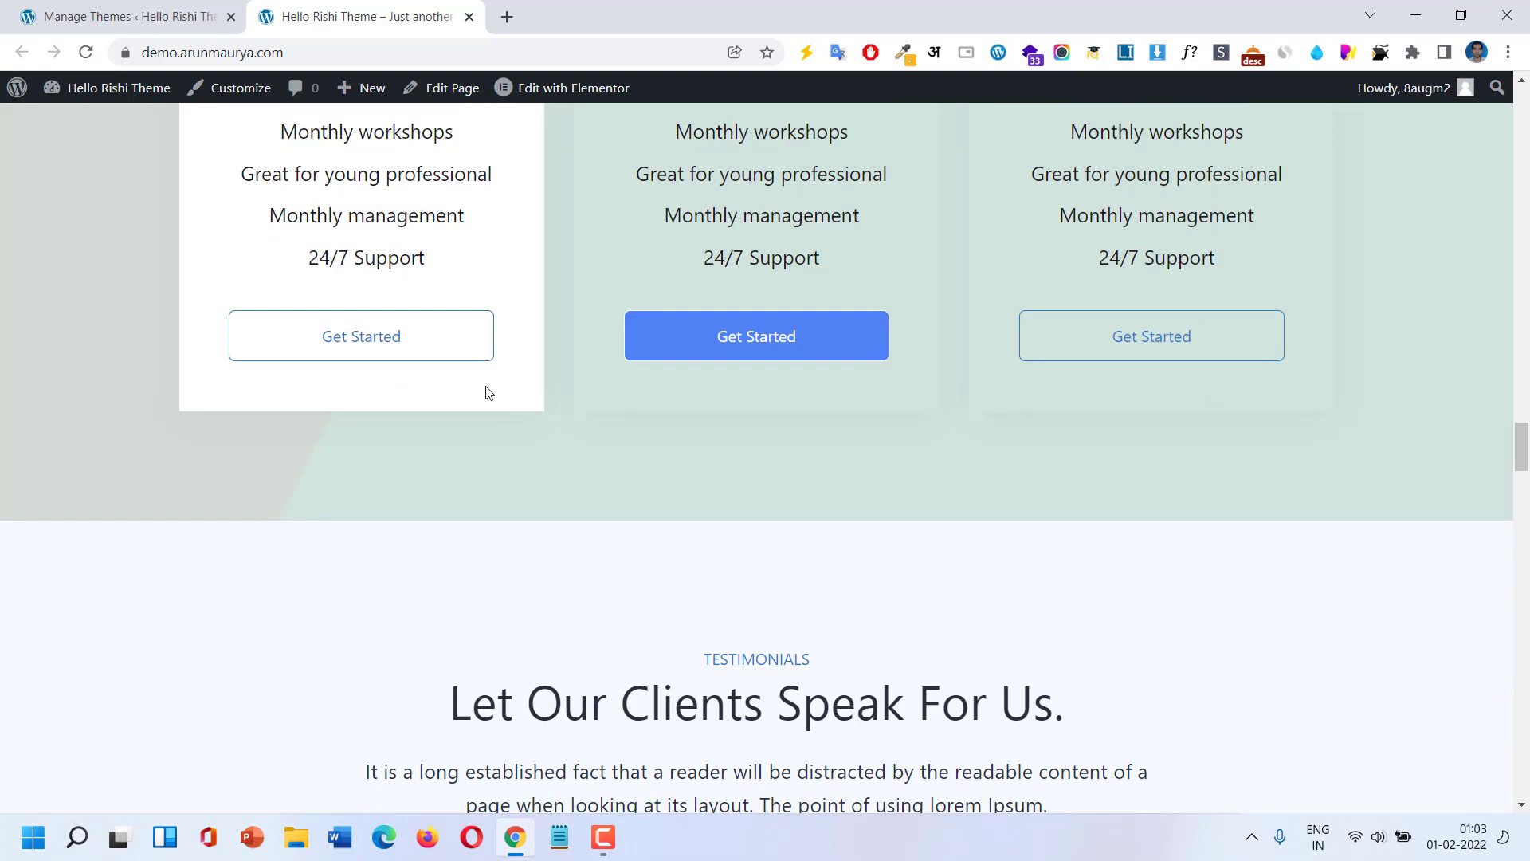
{"action": "scroll", "coordinate": [485, 387], "scroll_direction": "down", "scroll_amount": 12}
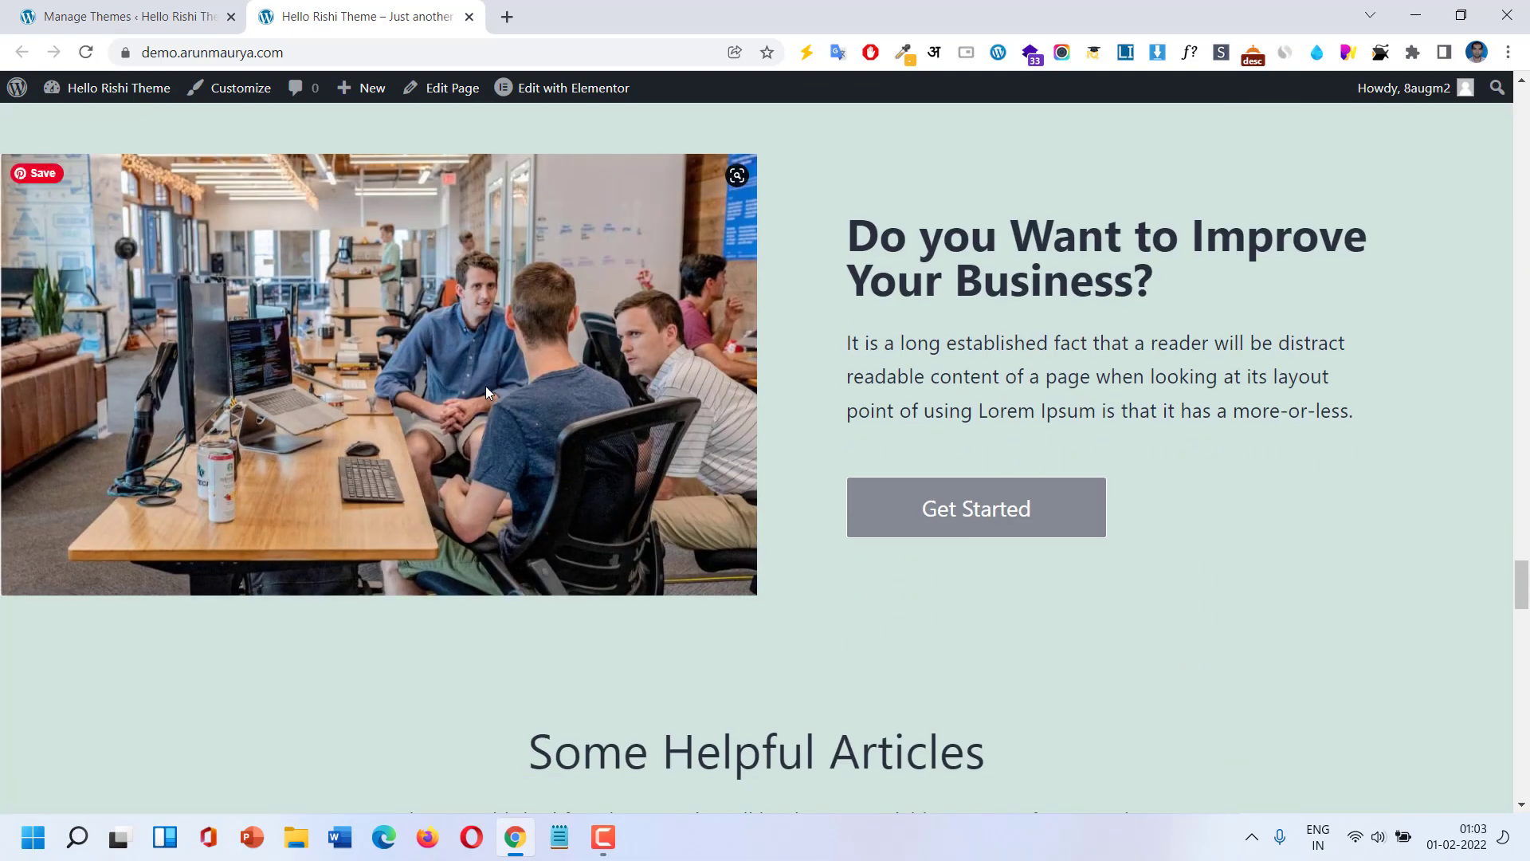
{"action": "scroll", "coordinate": [485, 386], "scroll_direction": "down", "scroll_amount": 12}
{"action": "scroll", "coordinate": [487, 387], "scroll_direction": "down", "scroll_amount": 5}
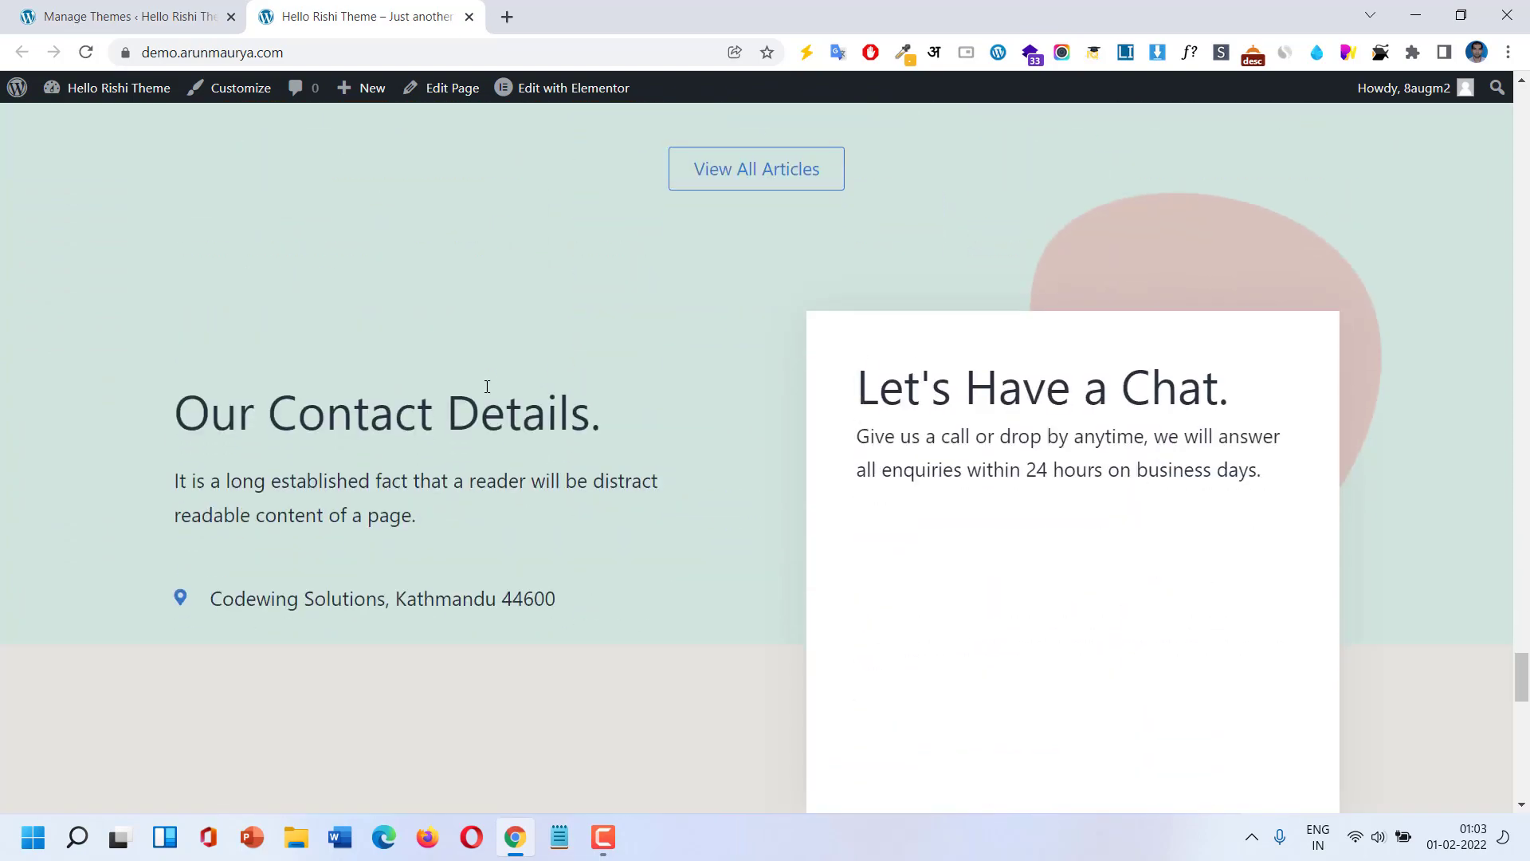
{"action": "scroll", "coordinate": [487, 386], "scroll_direction": "down", "scroll_amount": 6}
{"action": "scroll", "coordinate": [487, 387], "scroll_direction": "down", "scroll_amount": 6}
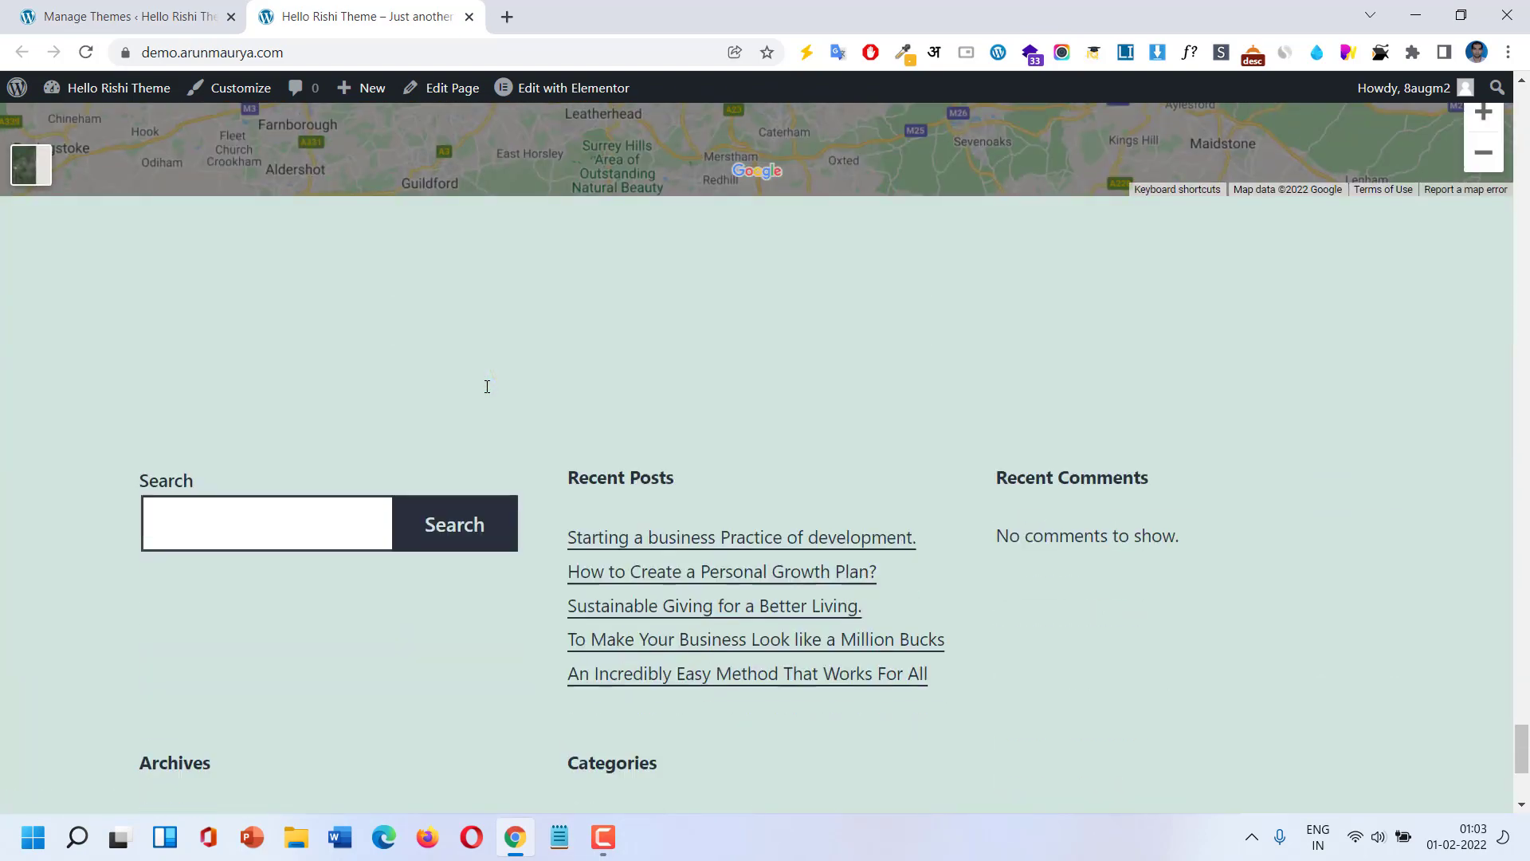
{"action": "scroll", "coordinate": [487, 386], "scroll_direction": "down", "scroll_amount": 4}
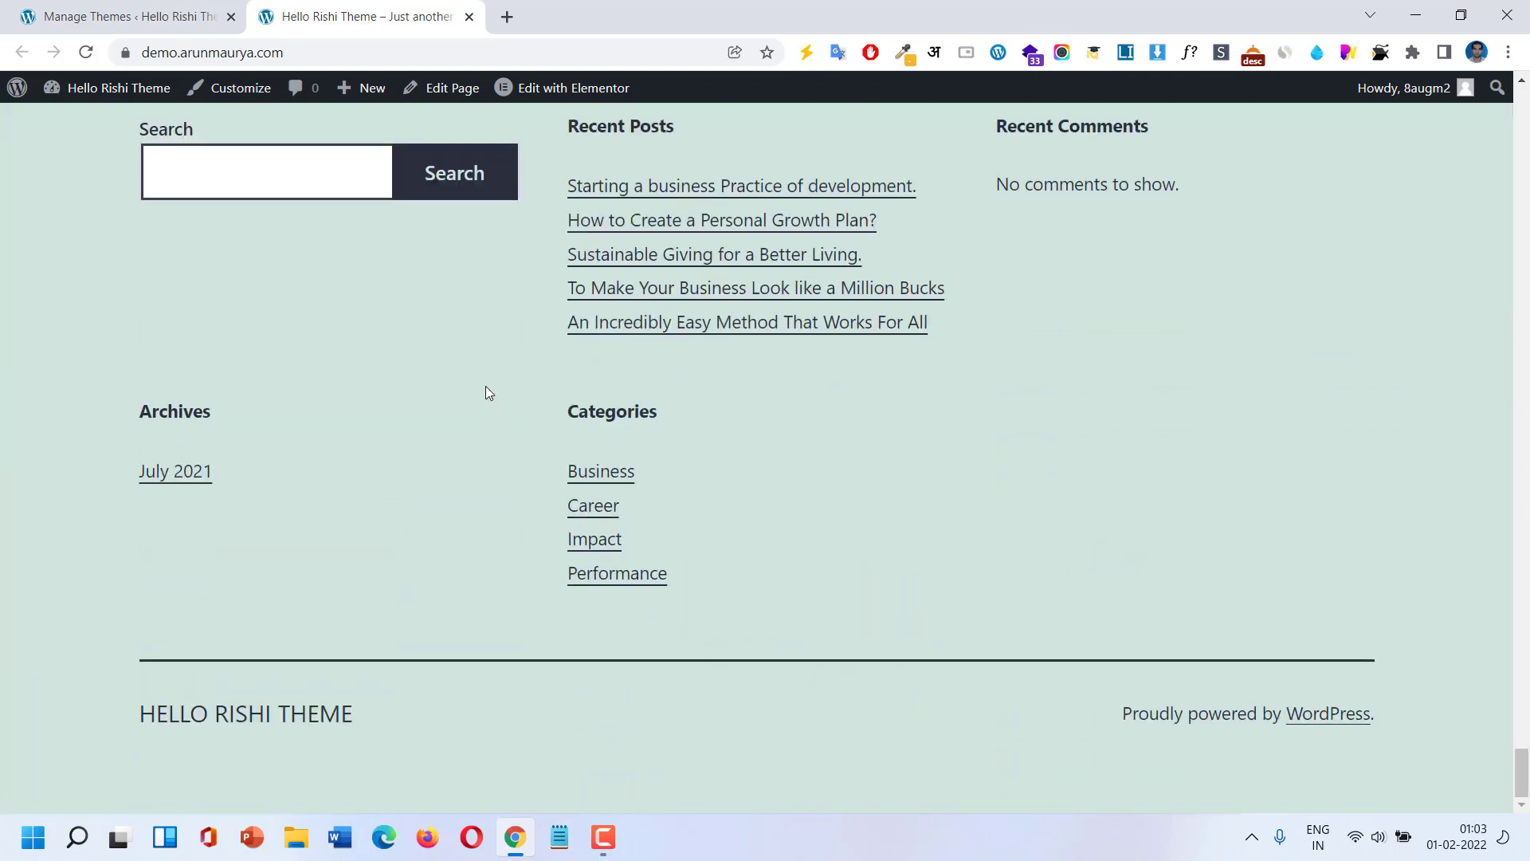
Scroll back up to the top of the Hello Rishi Theme homepage.
{"action": "scroll", "coordinate": [485, 386], "scroll_direction": "up", "scroll_amount": 14}
{"action": "scroll", "coordinate": [485, 387], "scroll_direction": "up", "scroll_amount": 20}
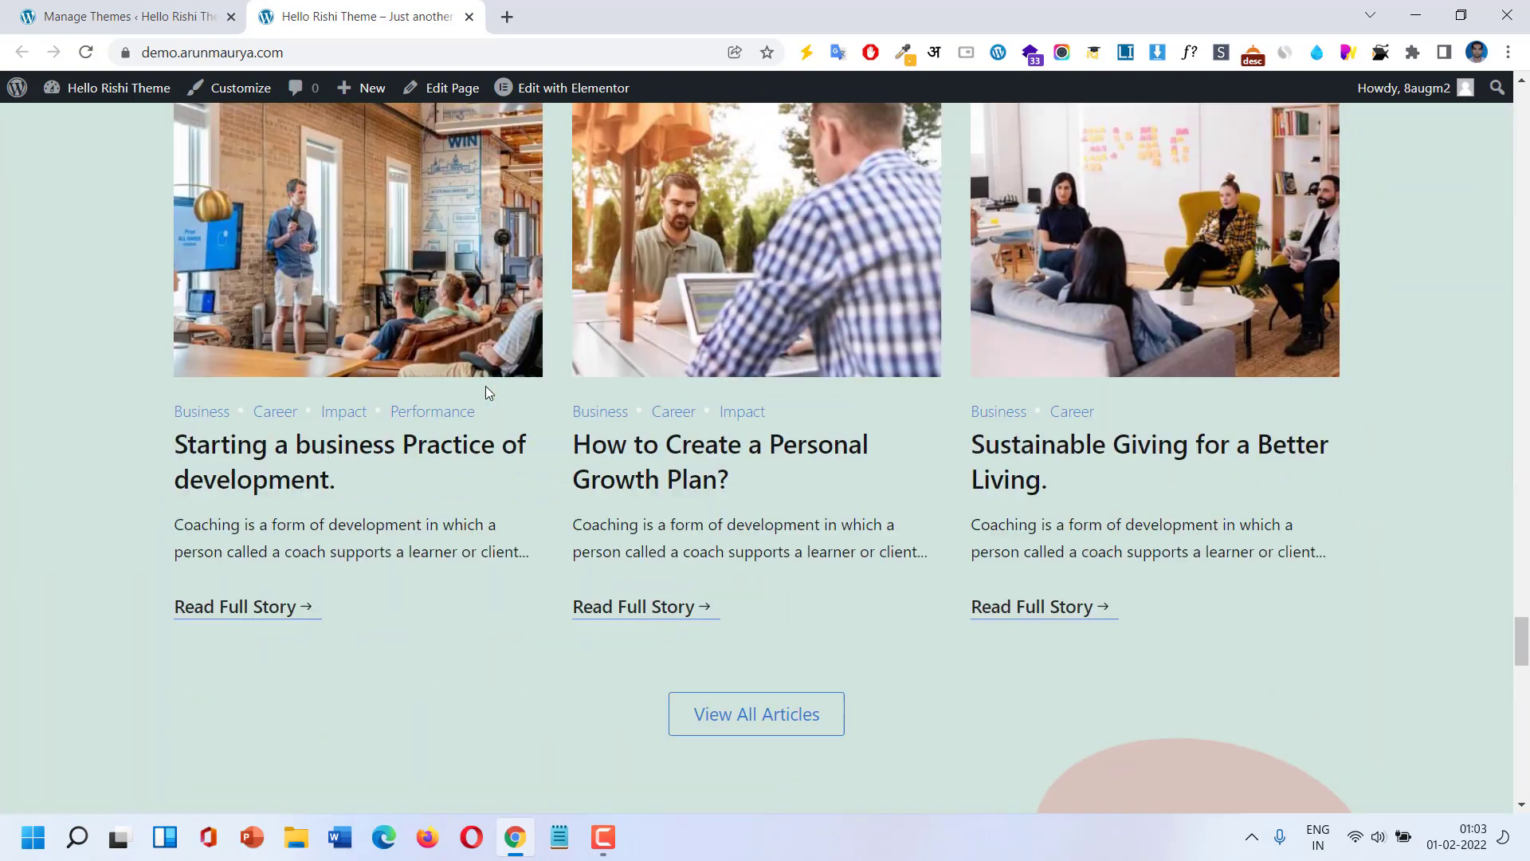
{"action": "scroll", "coordinate": [485, 392], "scroll_direction": "up", "scroll_amount": 20}
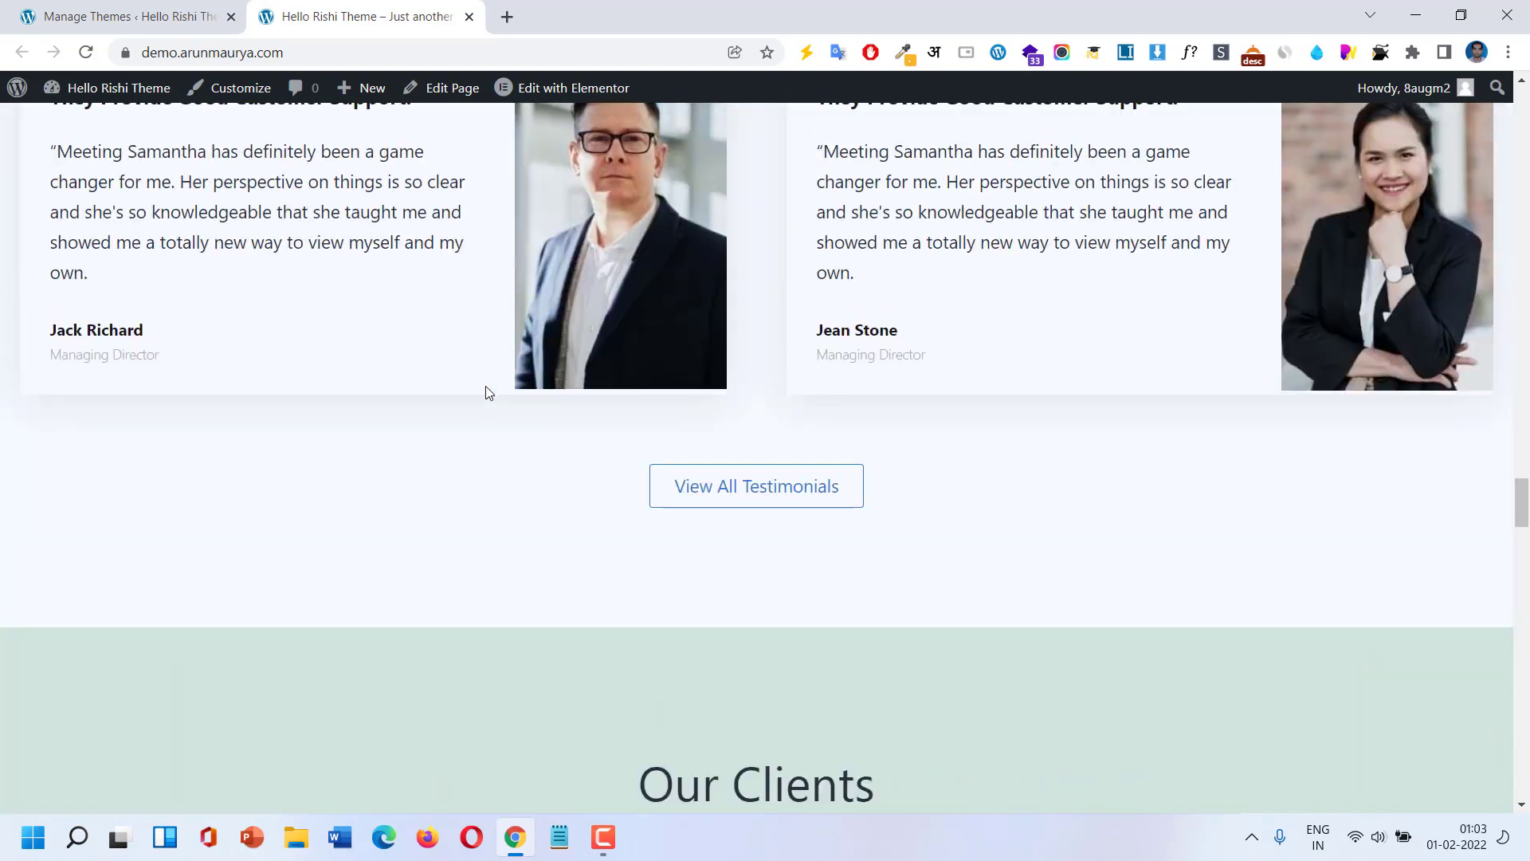
{"action": "scroll", "coordinate": [486, 392], "scroll_direction": "up", "scroll_amount": 18}
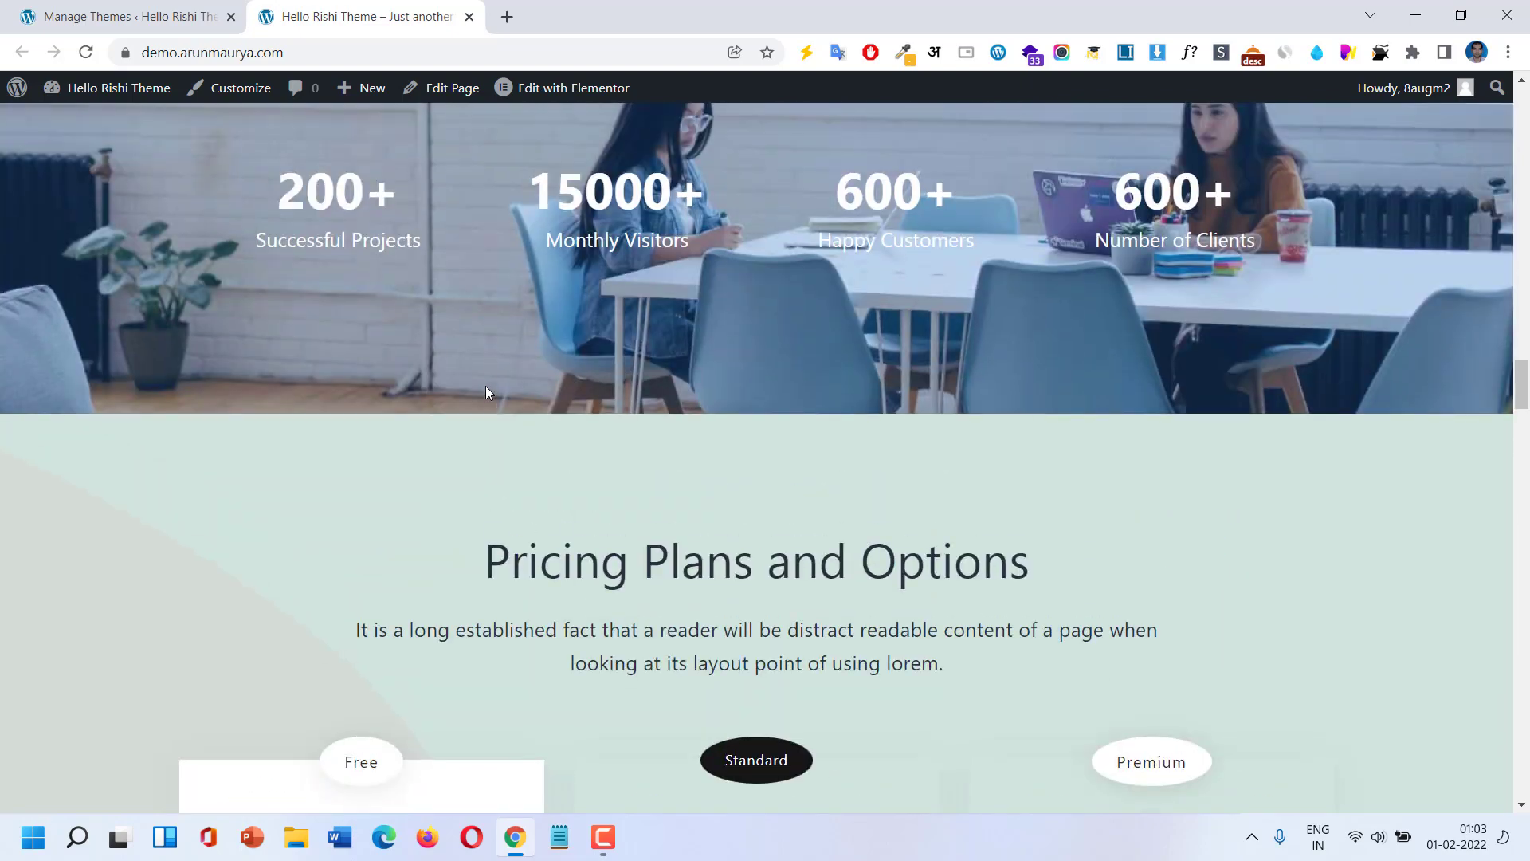
{"action": "scroll", "coordinate": [485, 392], "scroll_direction": "up", "scroll_amount": 12}
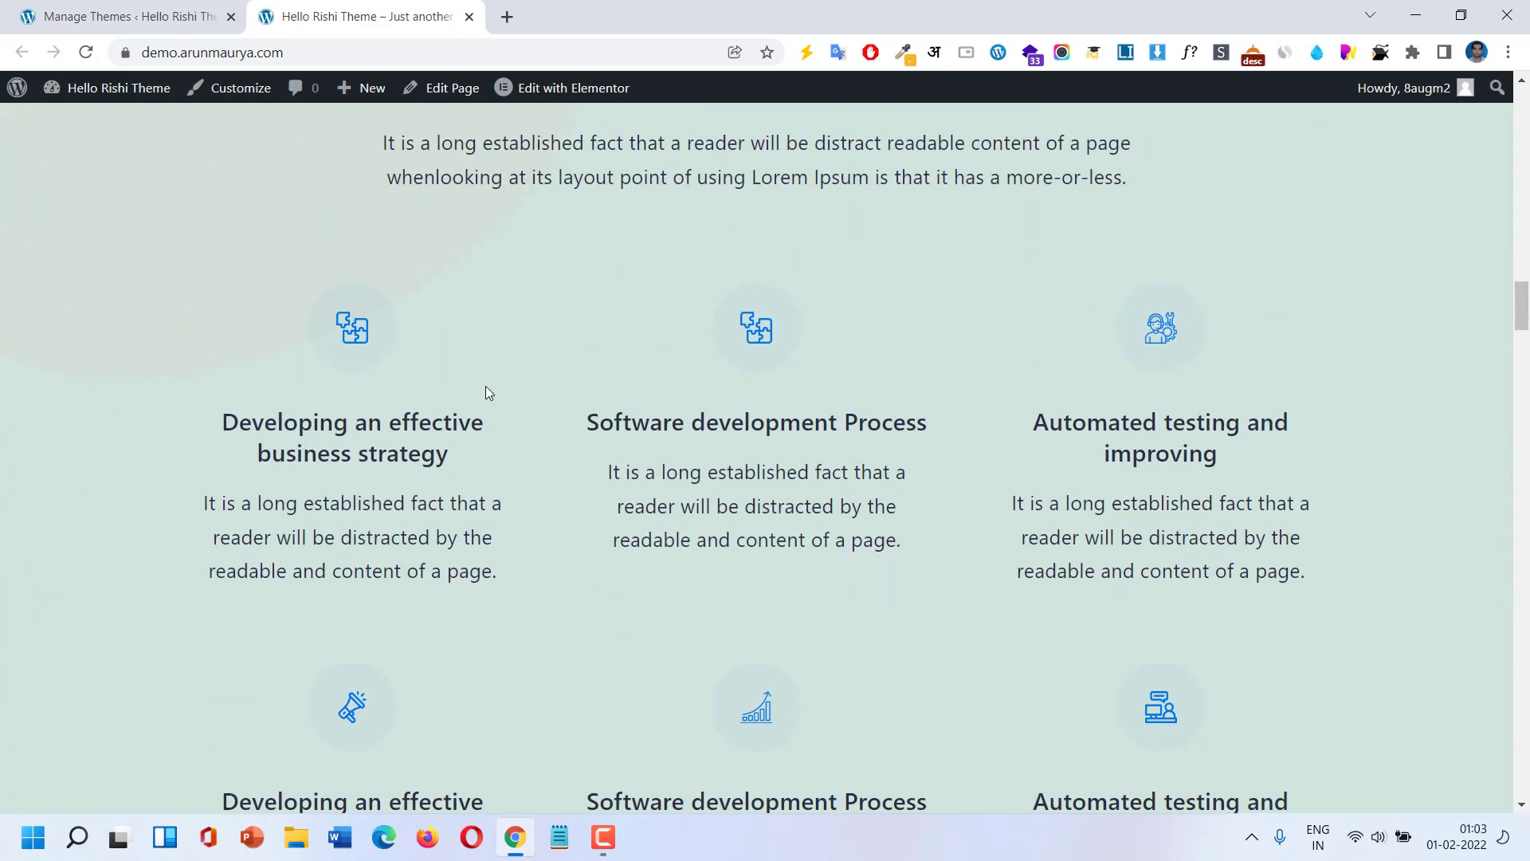
{"action": "scroll", "coordinate": [485, 387], "scroll_direction": "up", "scroll_amount": 12}
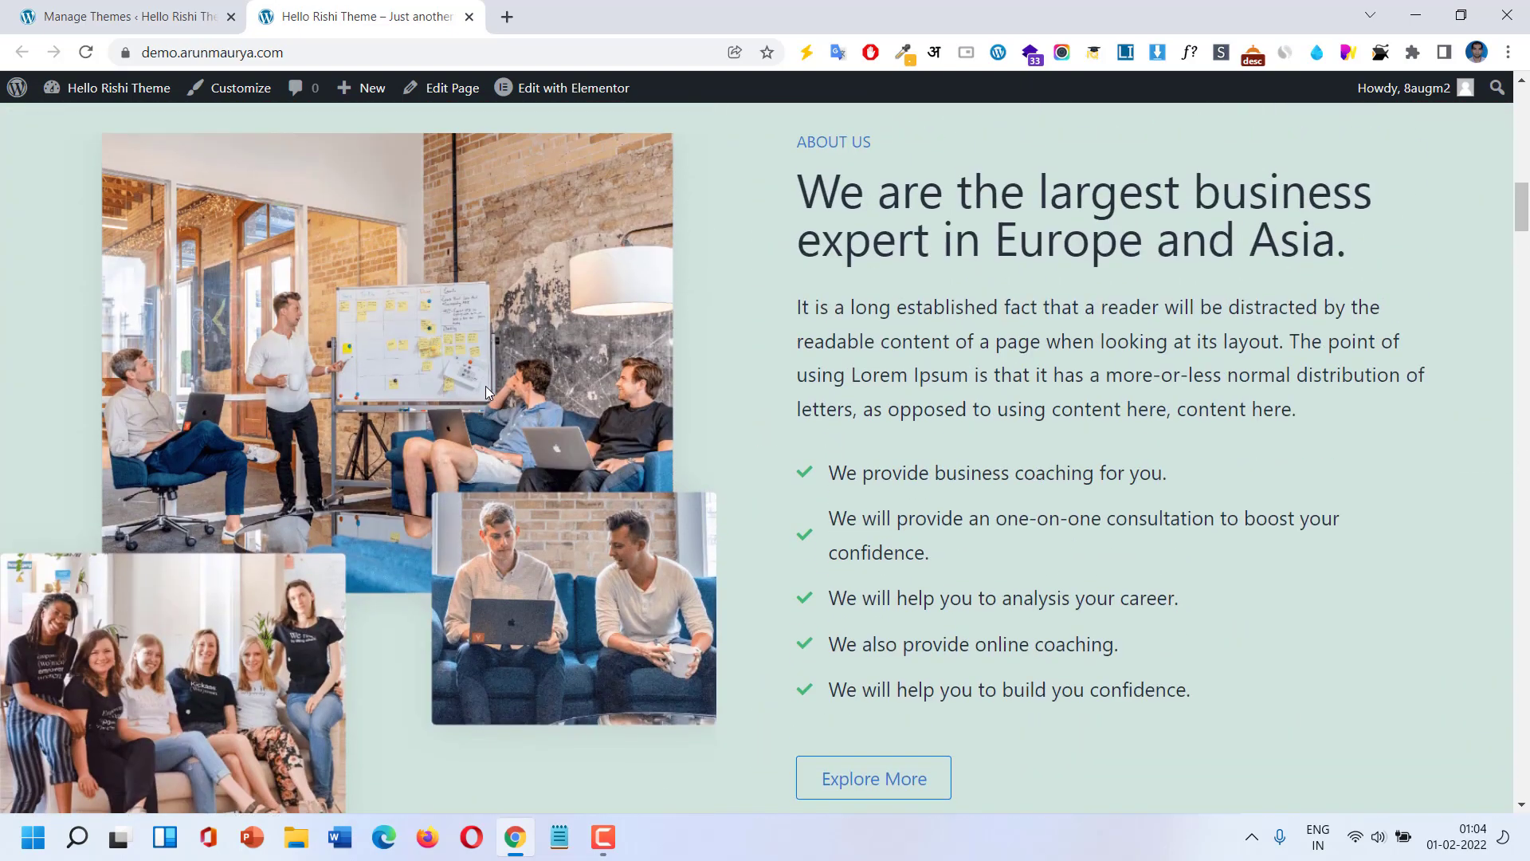
{"action": "scroll", "coordinate": [485, 387], "scroll_direction": "up", "scroll_amount": 12}
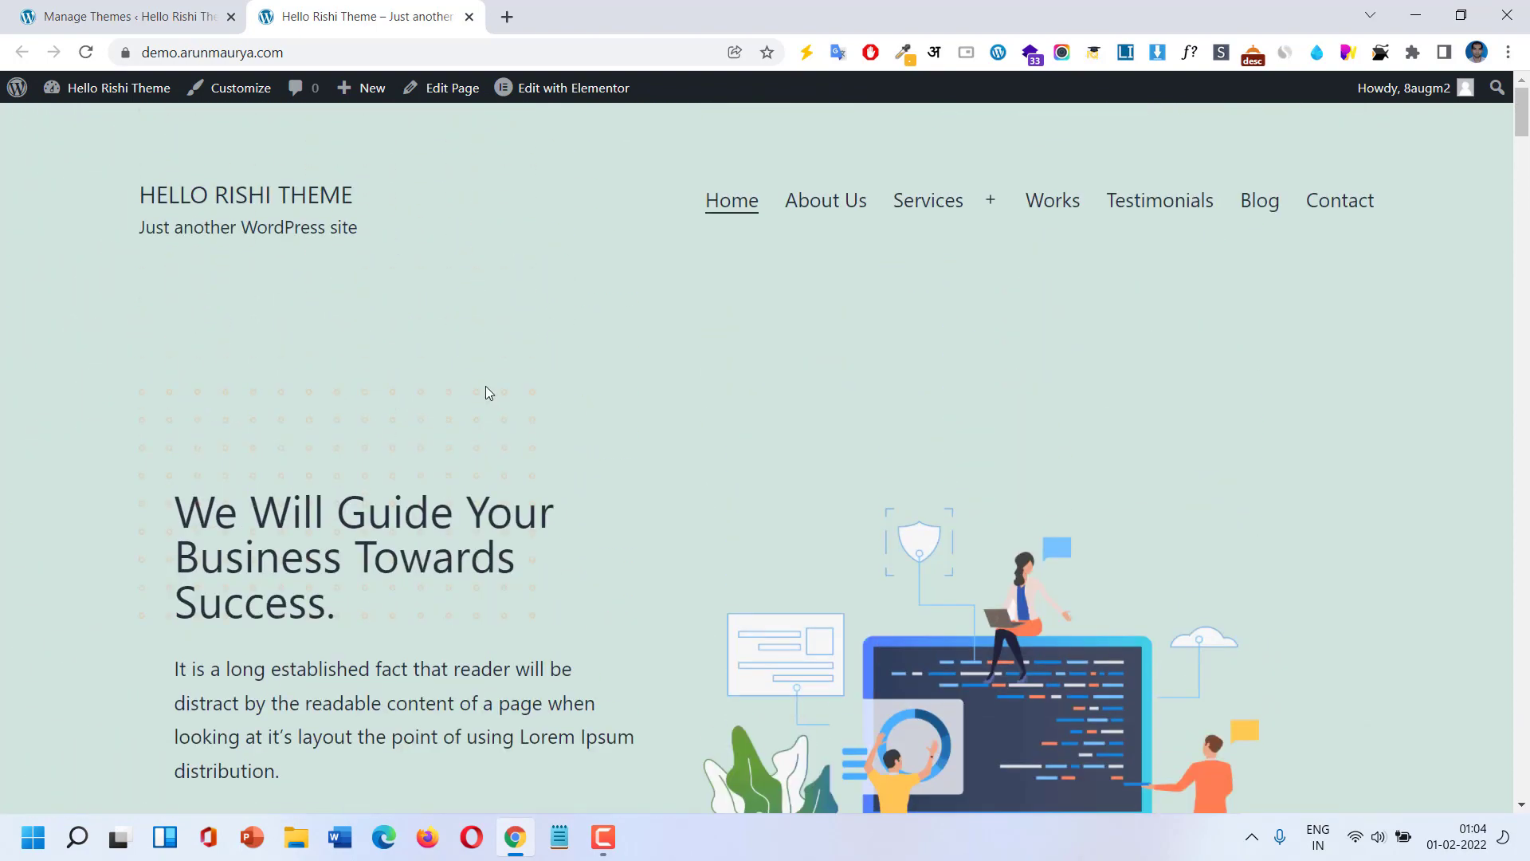
Activate the Rishi theme on the Themes page.
{"action": "left_click", "coordinate": [99, 18]}
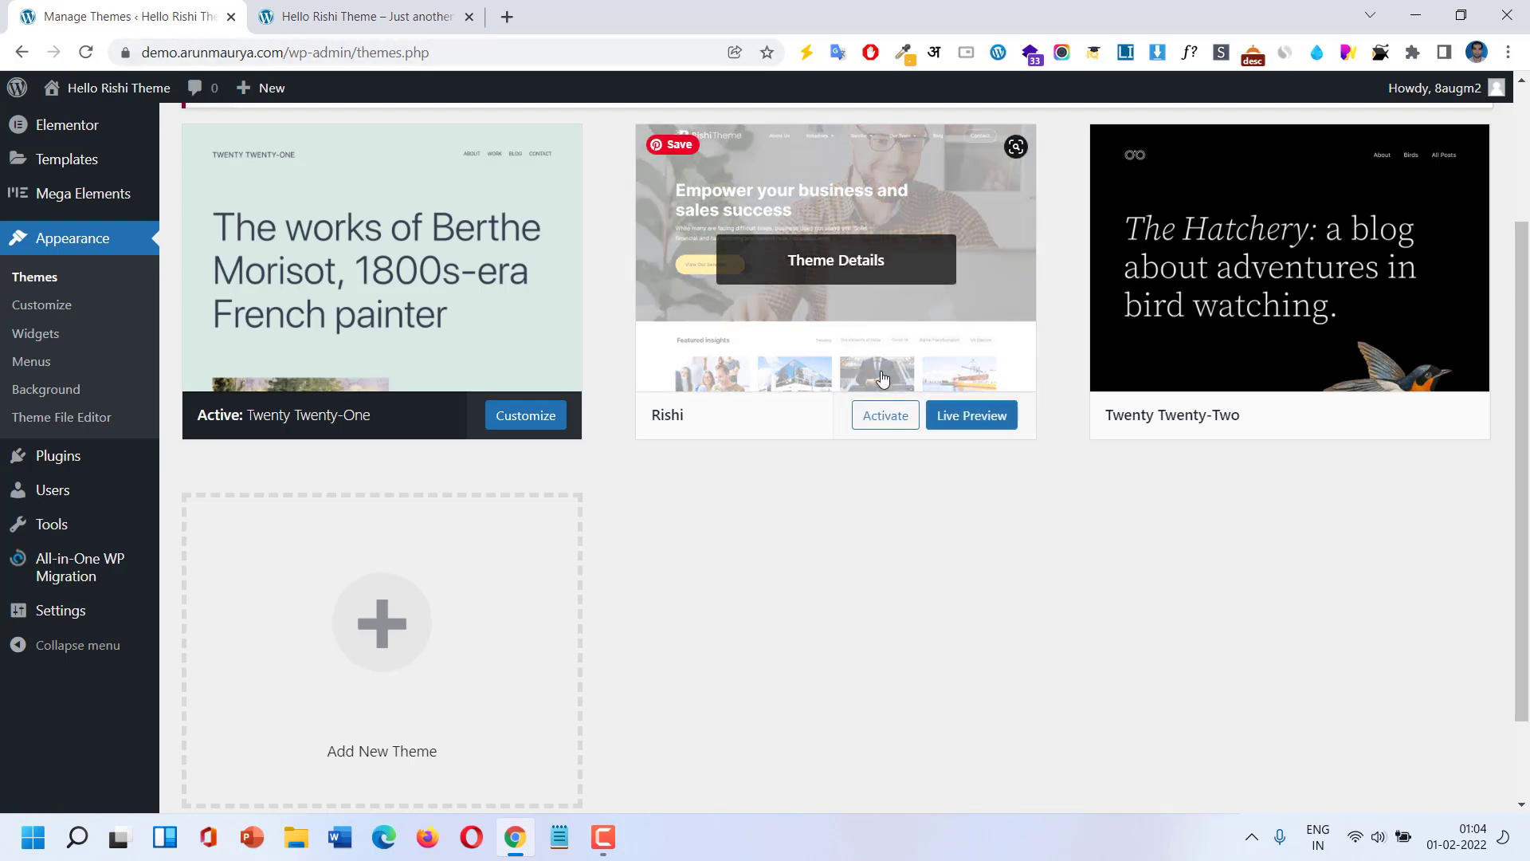
{"action": "left_click", "coordinate": [885, 416]}
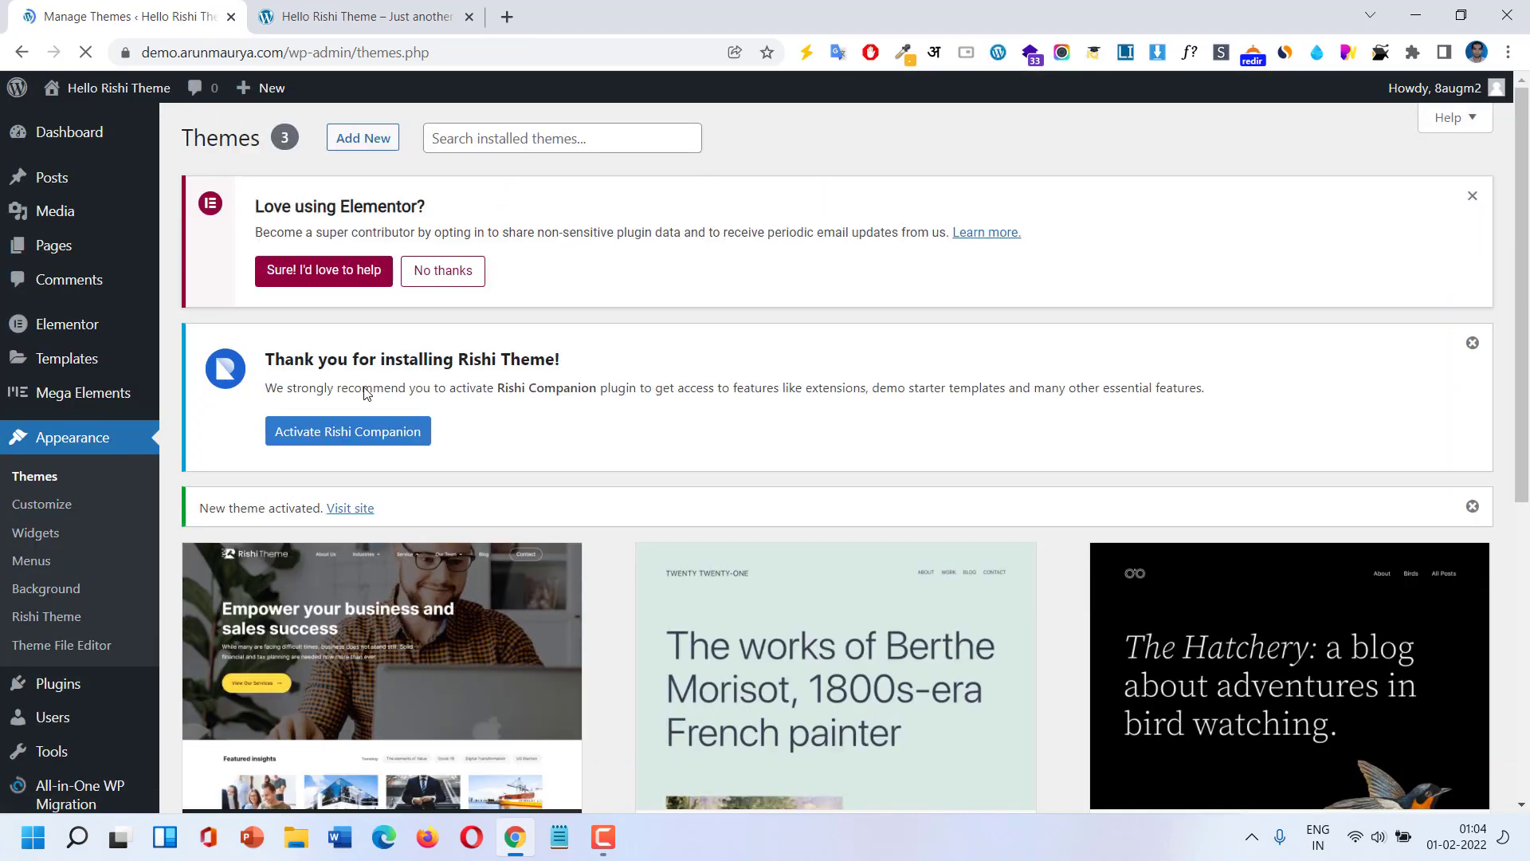
{"action": "scroll", "coordinate": [365, 398], "scroll_direction": "down", "scroll_amount": 3}
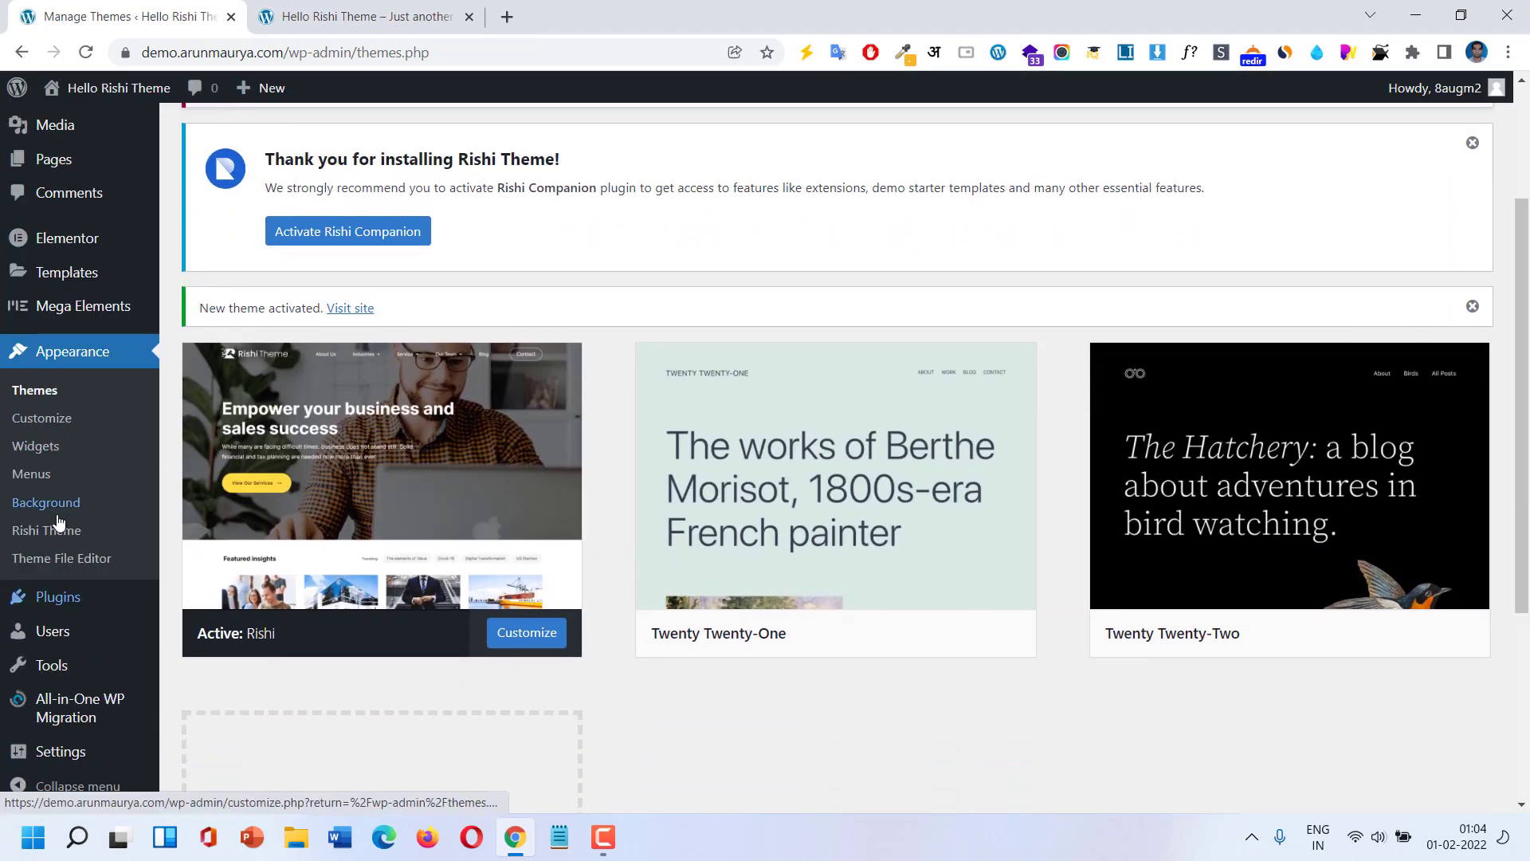
Activate the Rishi Companion plugin under Installed Plugins and return to the live site tab.
{"action": "mouse_move", "coordinate": [52, 602]}
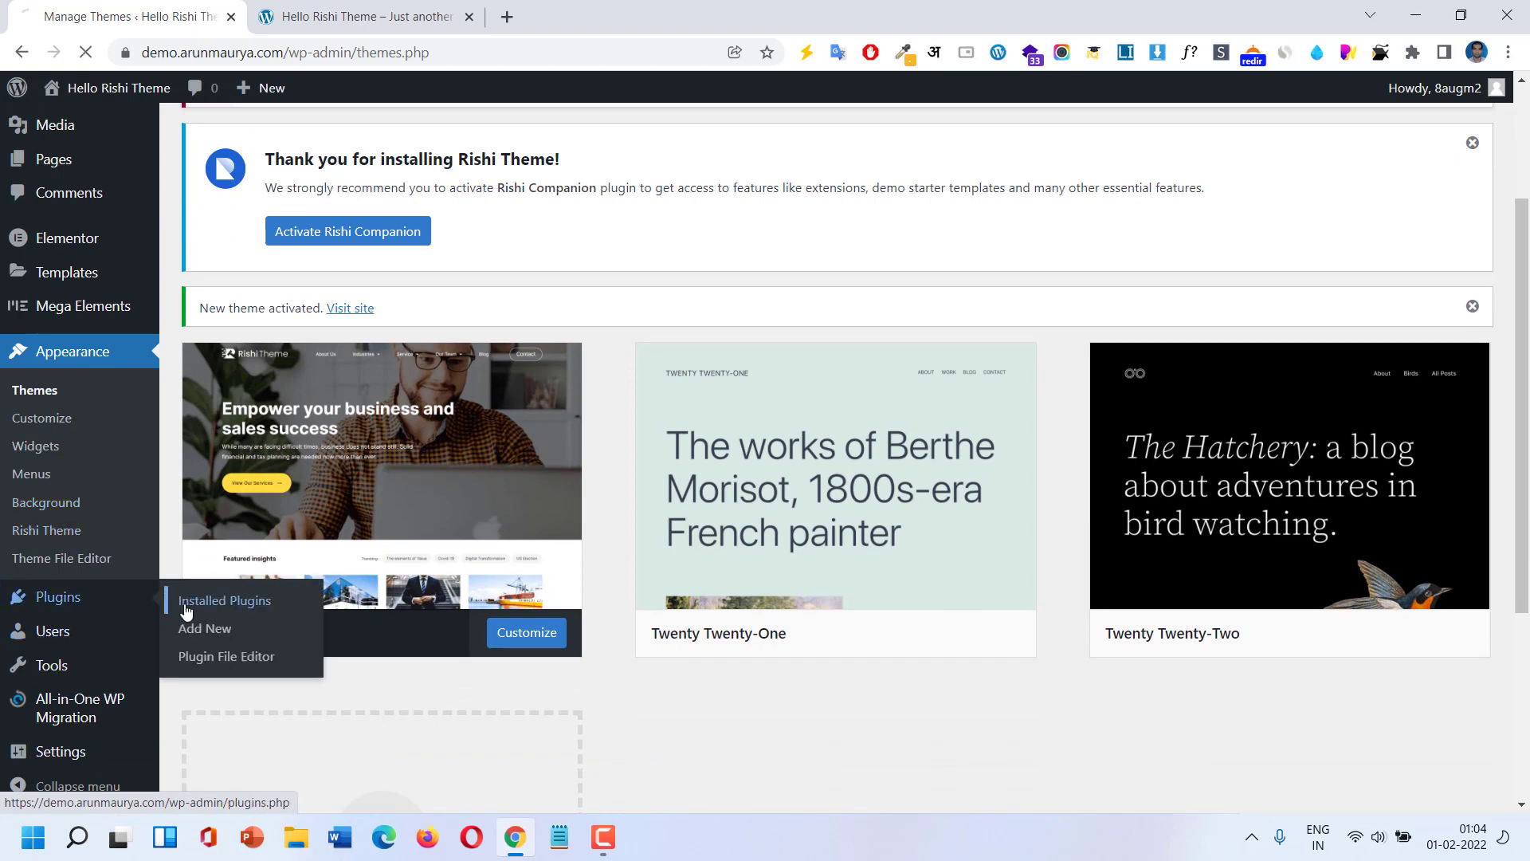
{"action": "left_click", "coordinate": [185, 609]}
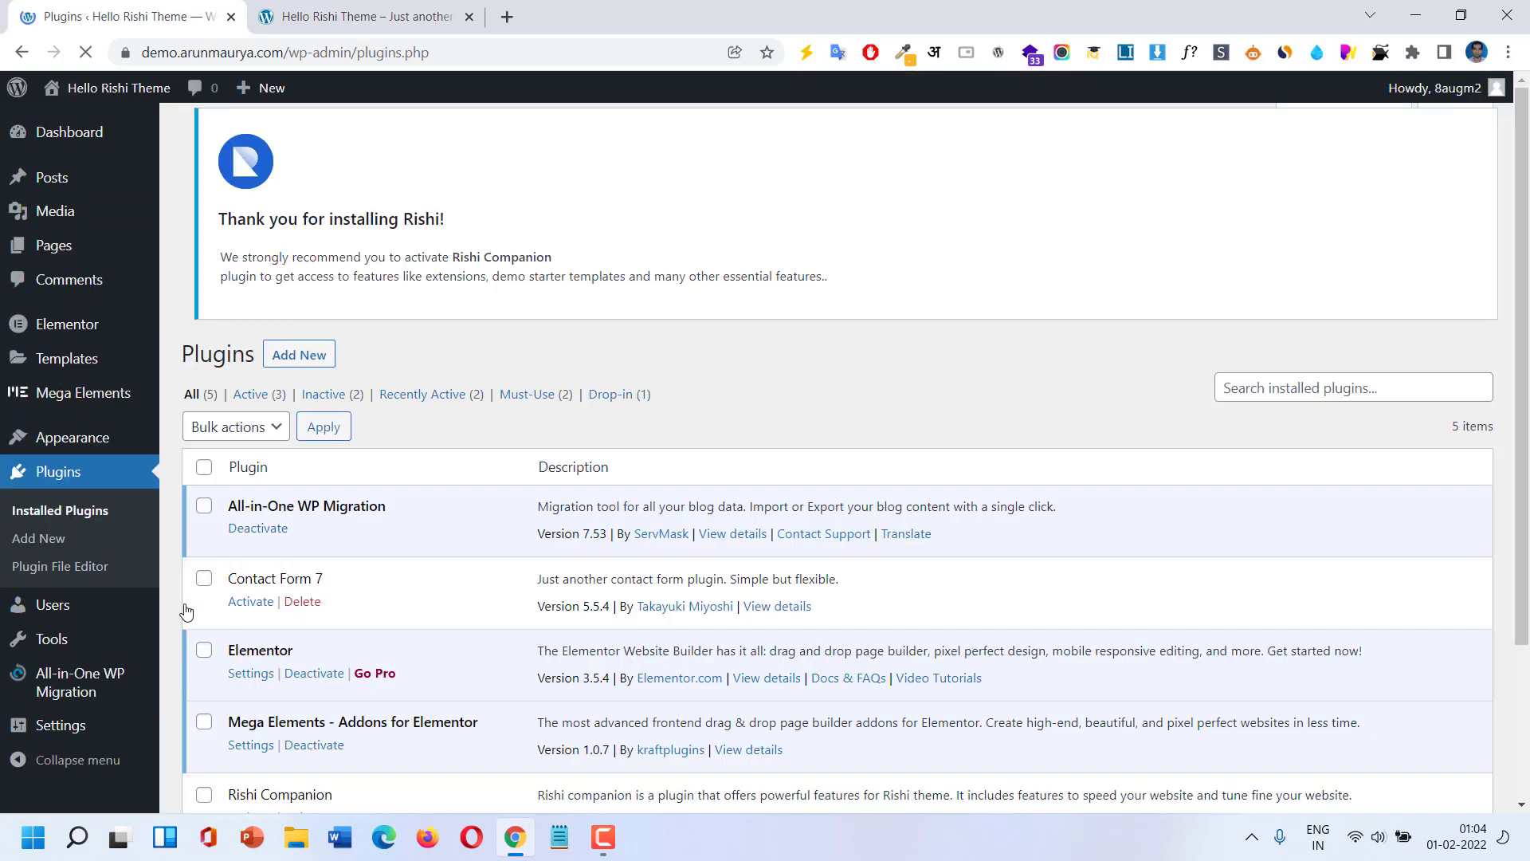
{"action": "scroll", "coordinate": [260, 532], "scroll_direction": "down", "scroll_amount": 3}
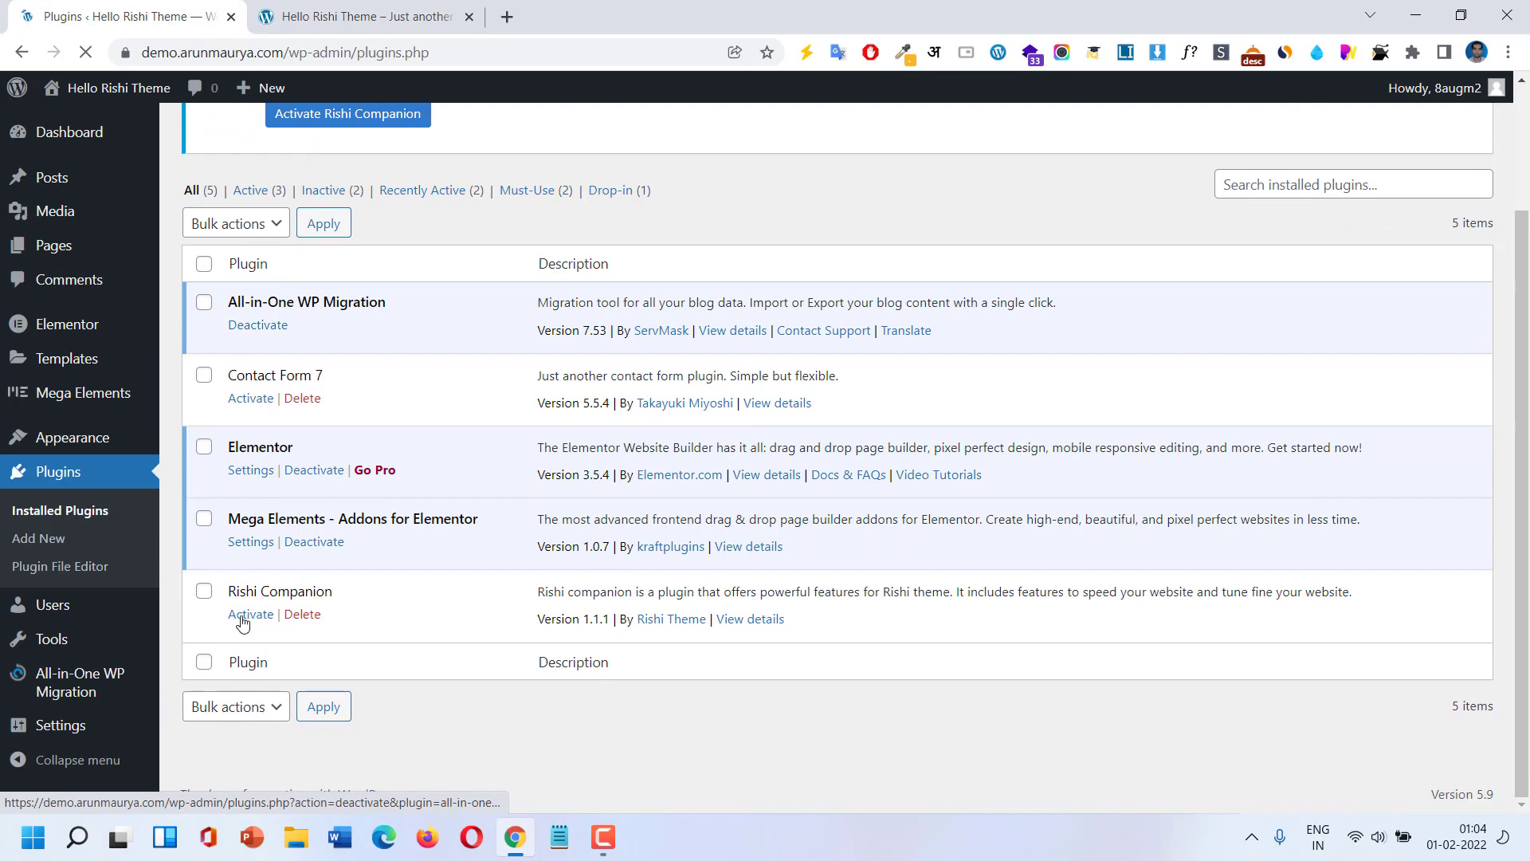
{"action": "left_click", "coordinate": [243, 615]}
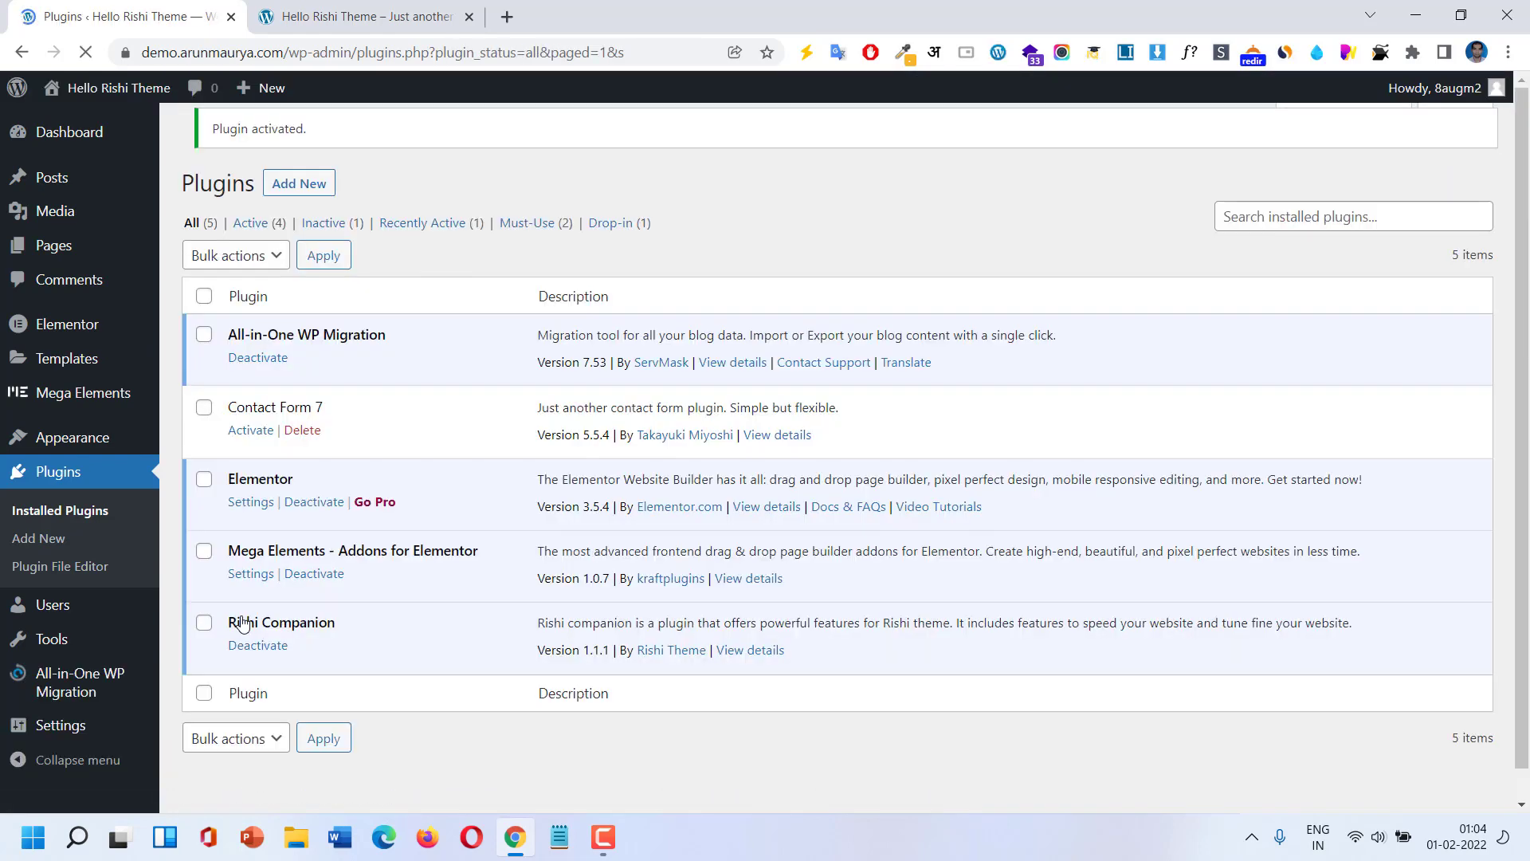
{"action": "mouse_move", "coordinate": [54, 449]}
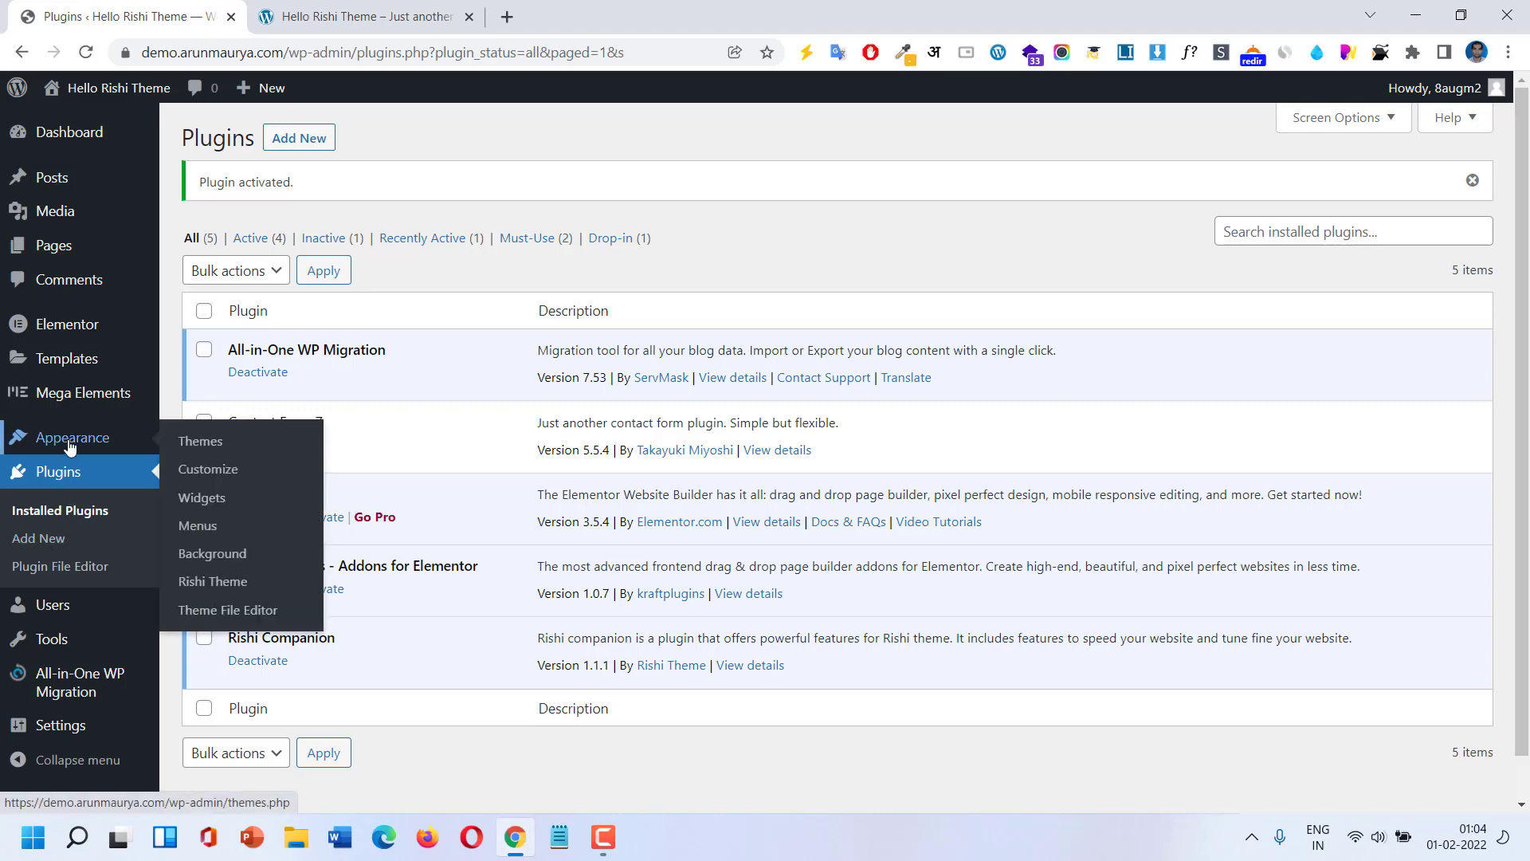
{"action": "left_click", "coordinate": [374, 16]}
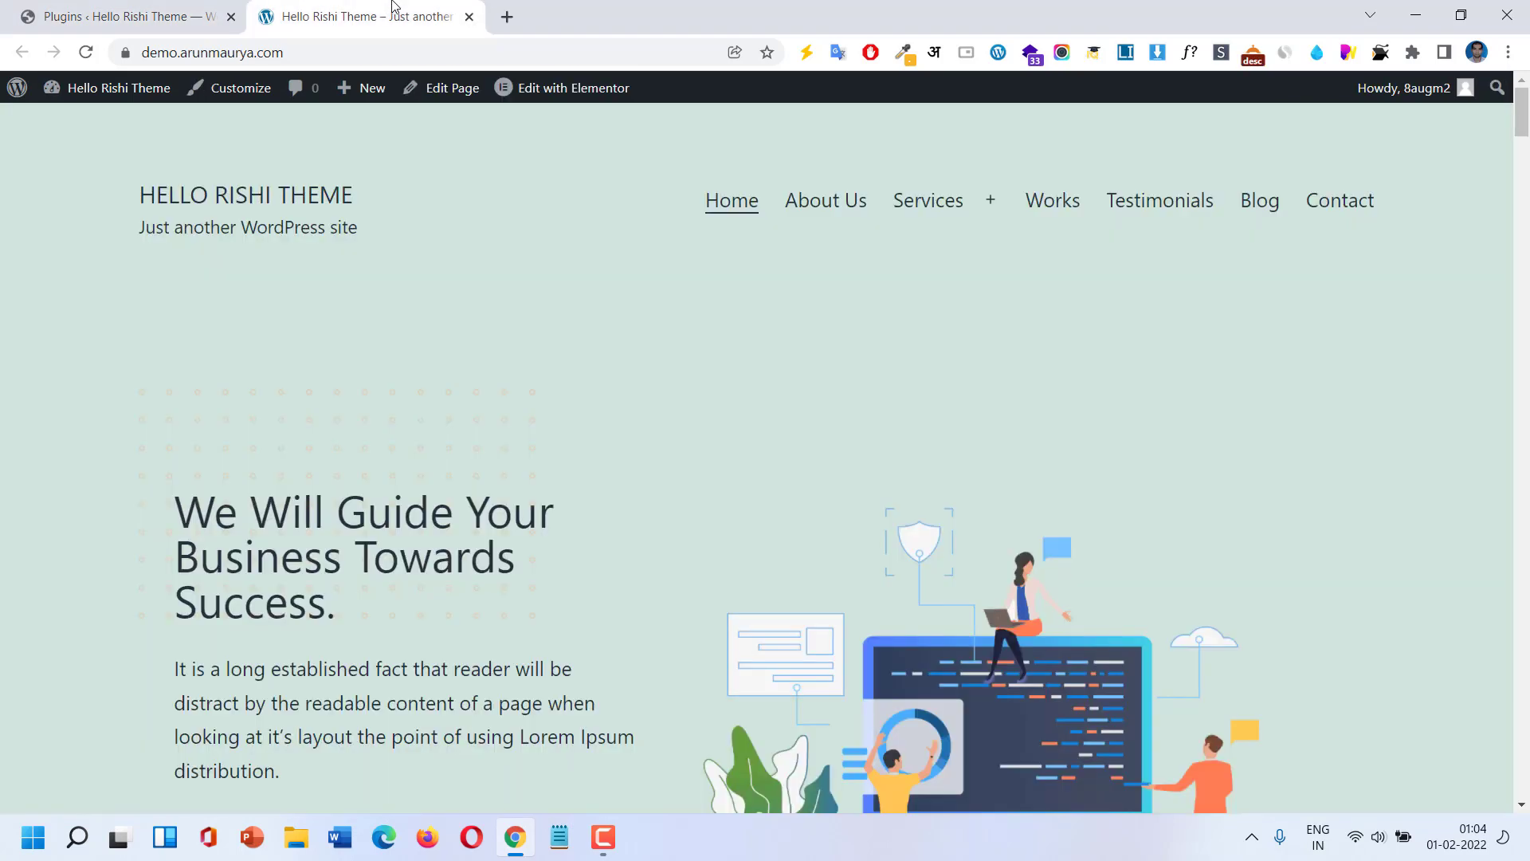
Reload the homepage under Rishi and scroll past pricing and testimonials to the map and footer.
{"action": "left_click", "coordinate": [85, 52]}
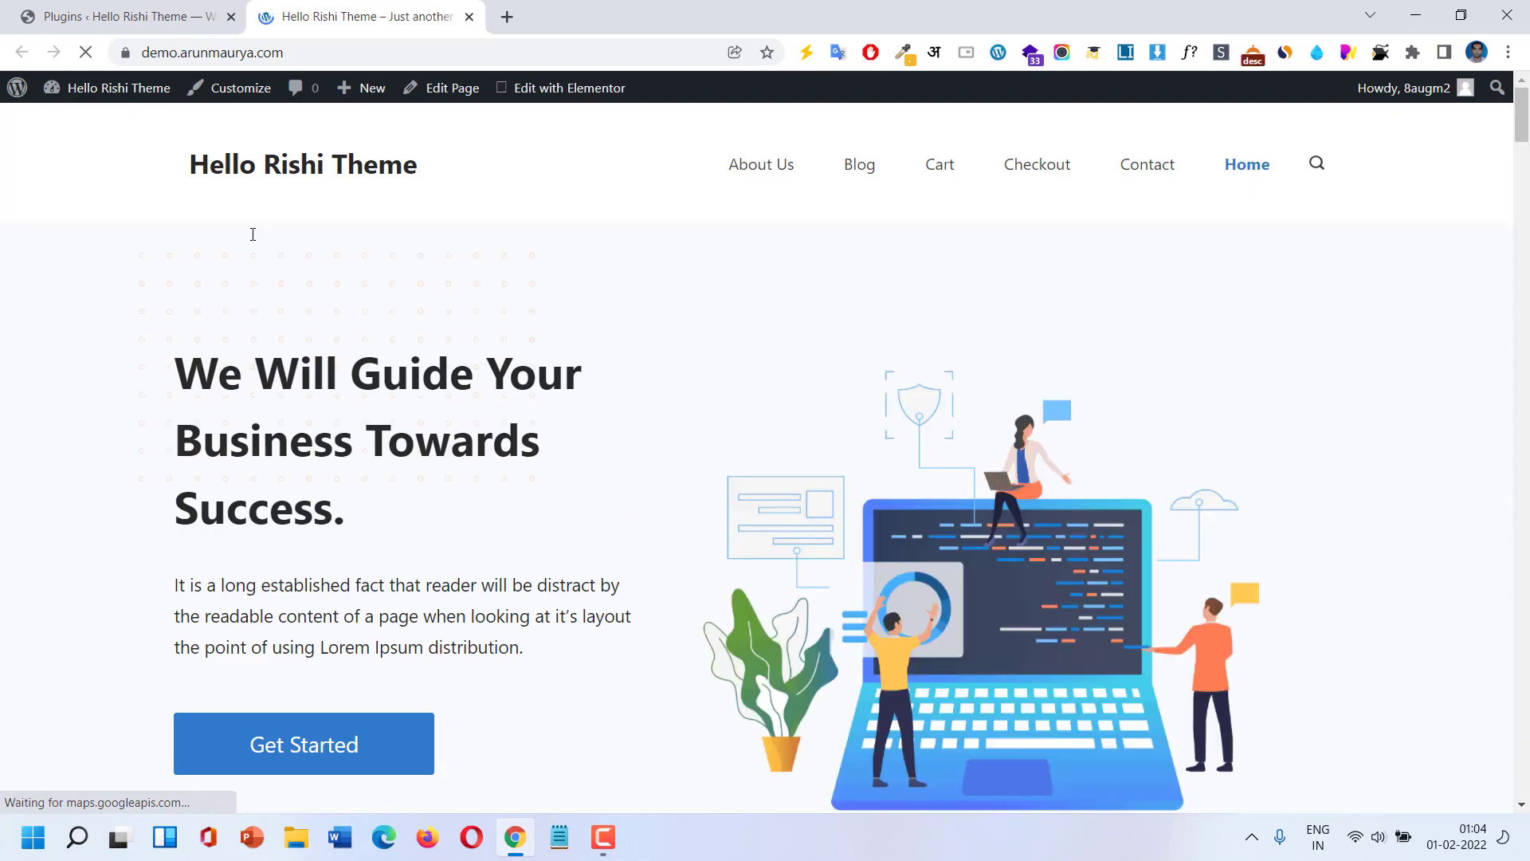
{"action": "scroll", "coordinate": [253, 233], "scroll_direction": "down", "scroll_amount": 14}
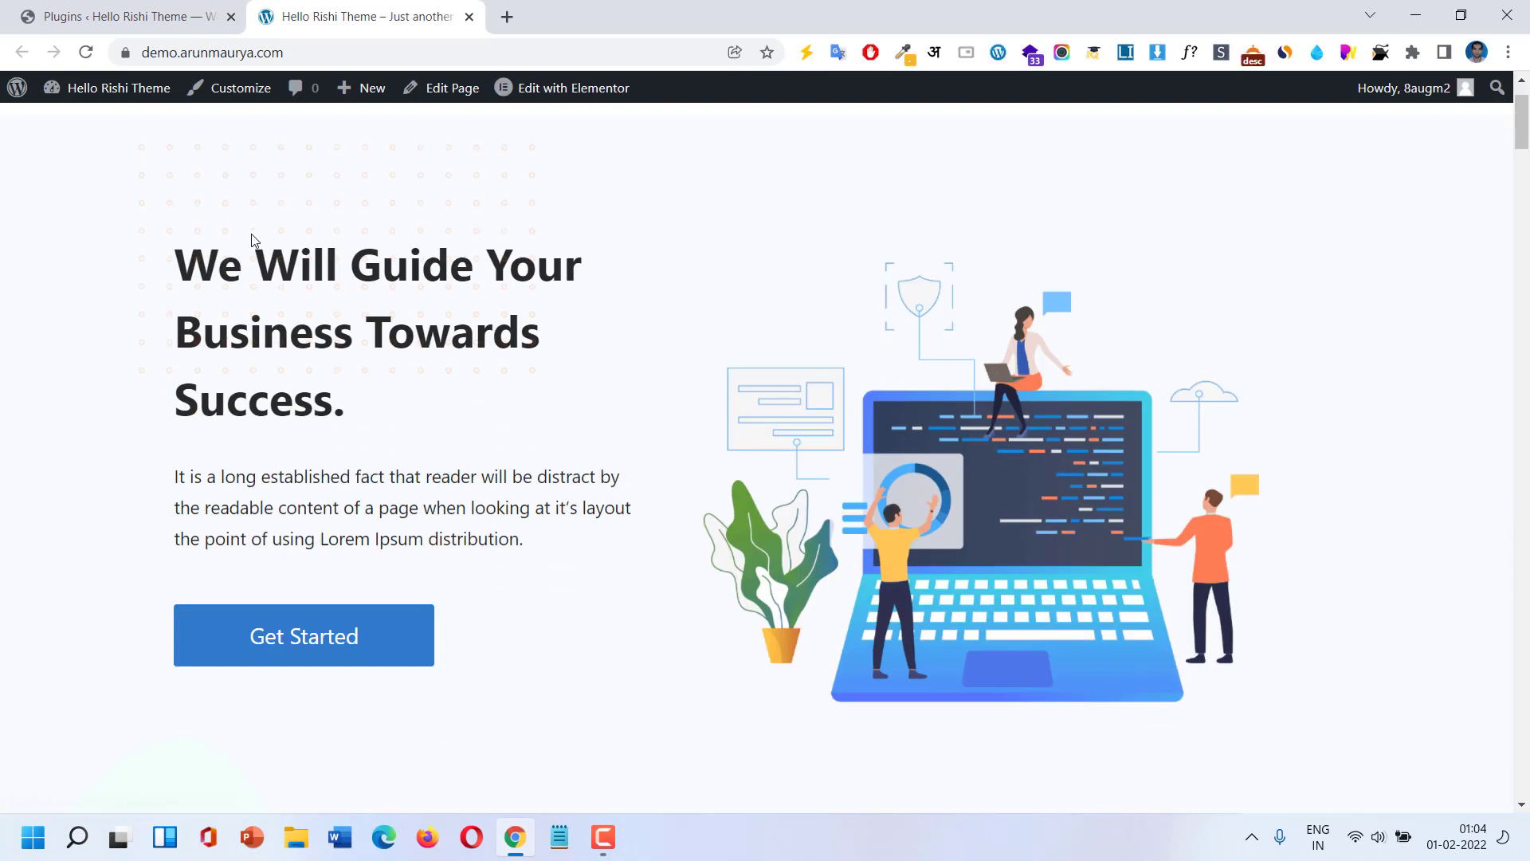
{"action": "scroll", "coordinate": [299, 308], "scroll_direction": "down", "scroll_amount": 15}
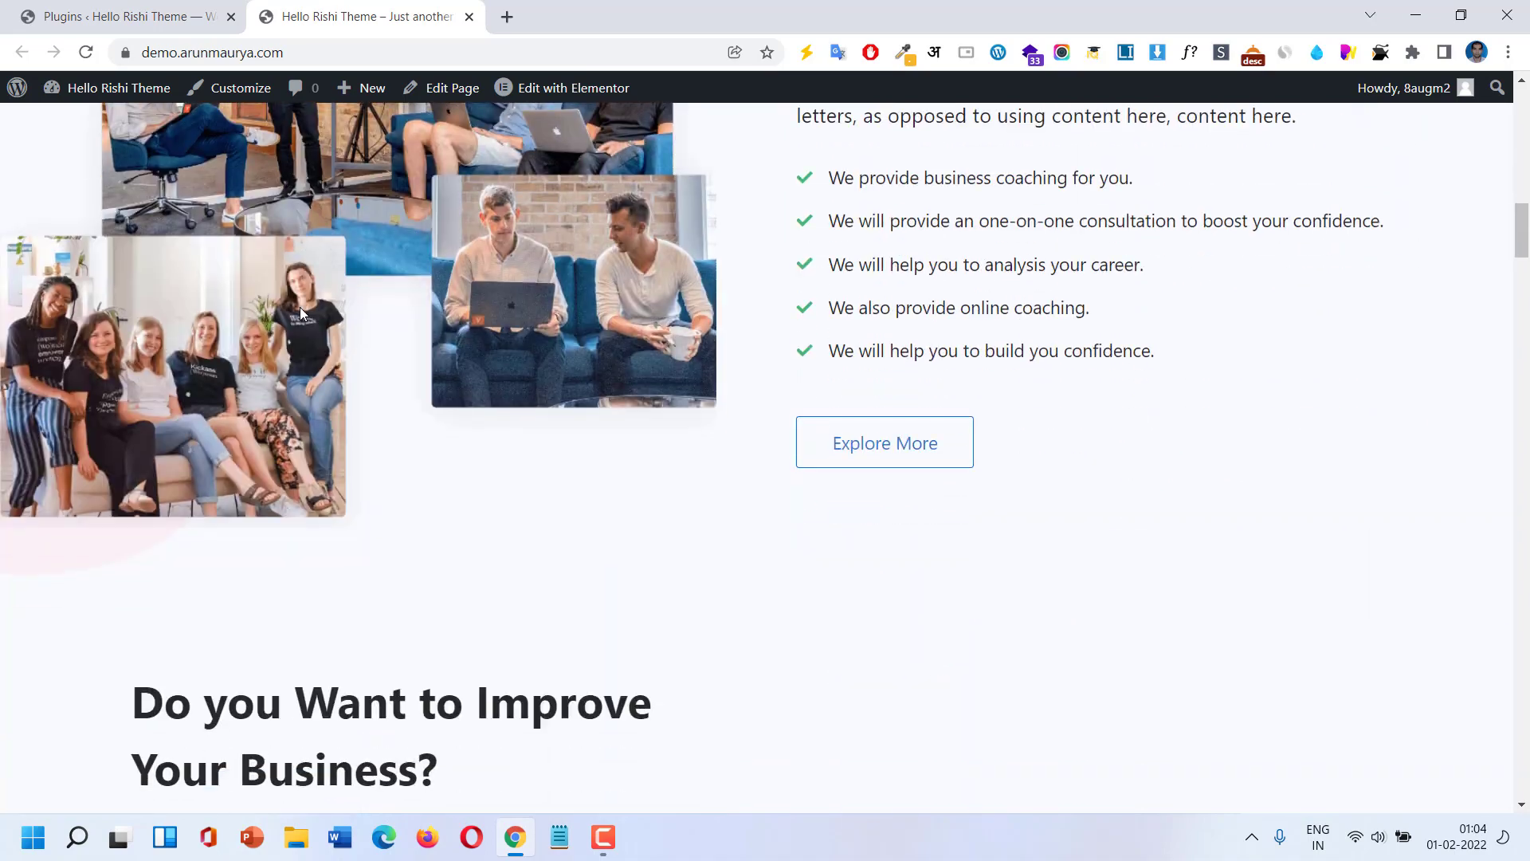
{"action": "scroll", "coordinate": [301, 313], "scroll_direction": "down", "scroll_amount": 15}
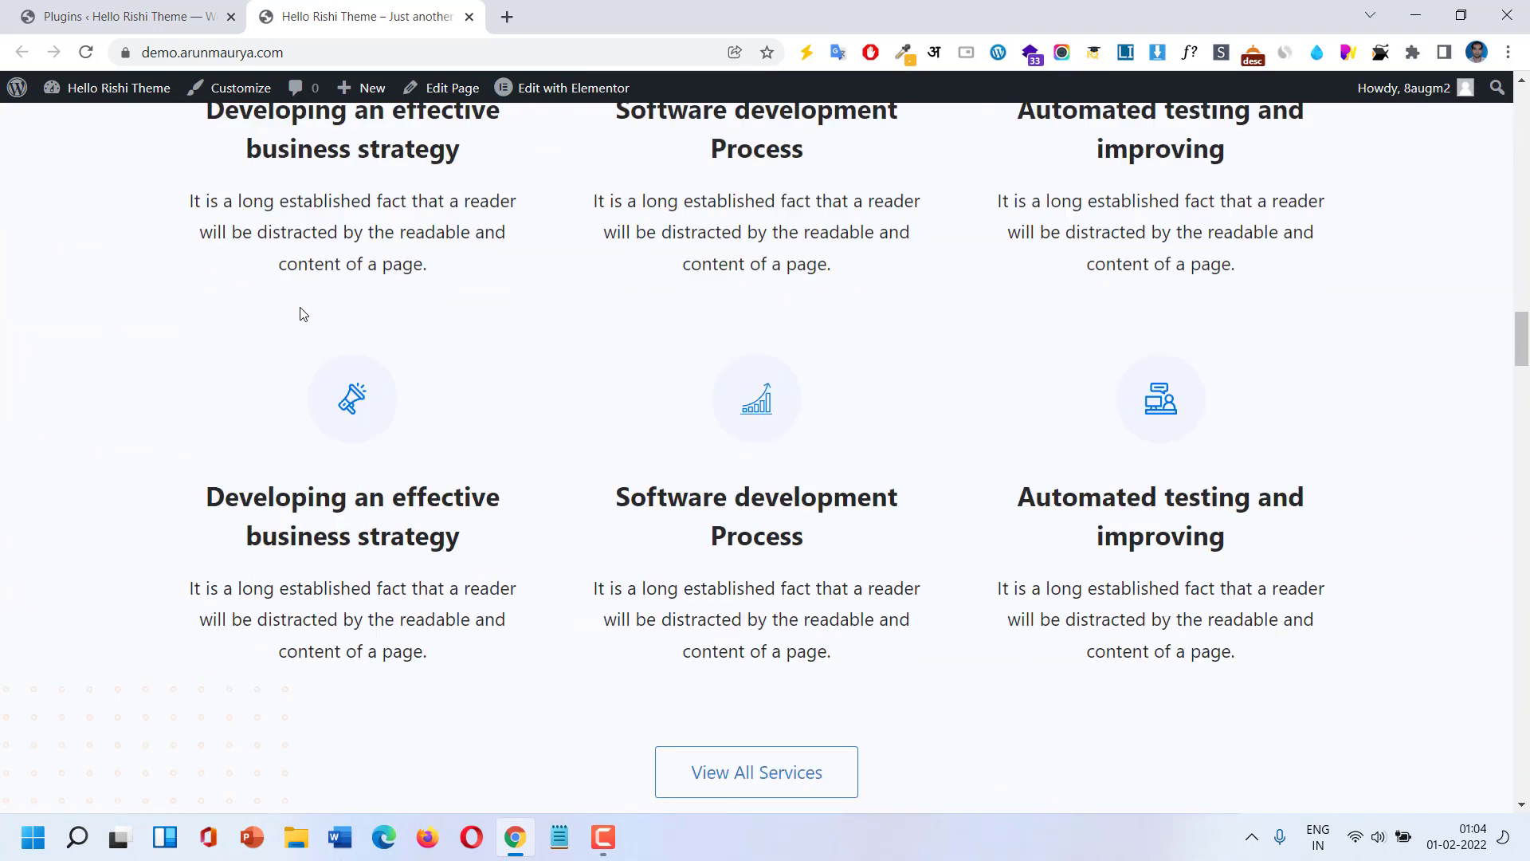
{"action": "scroll", "coordinate": [301, 313], "scroll_direction": "down", "scroll_amount": 5}
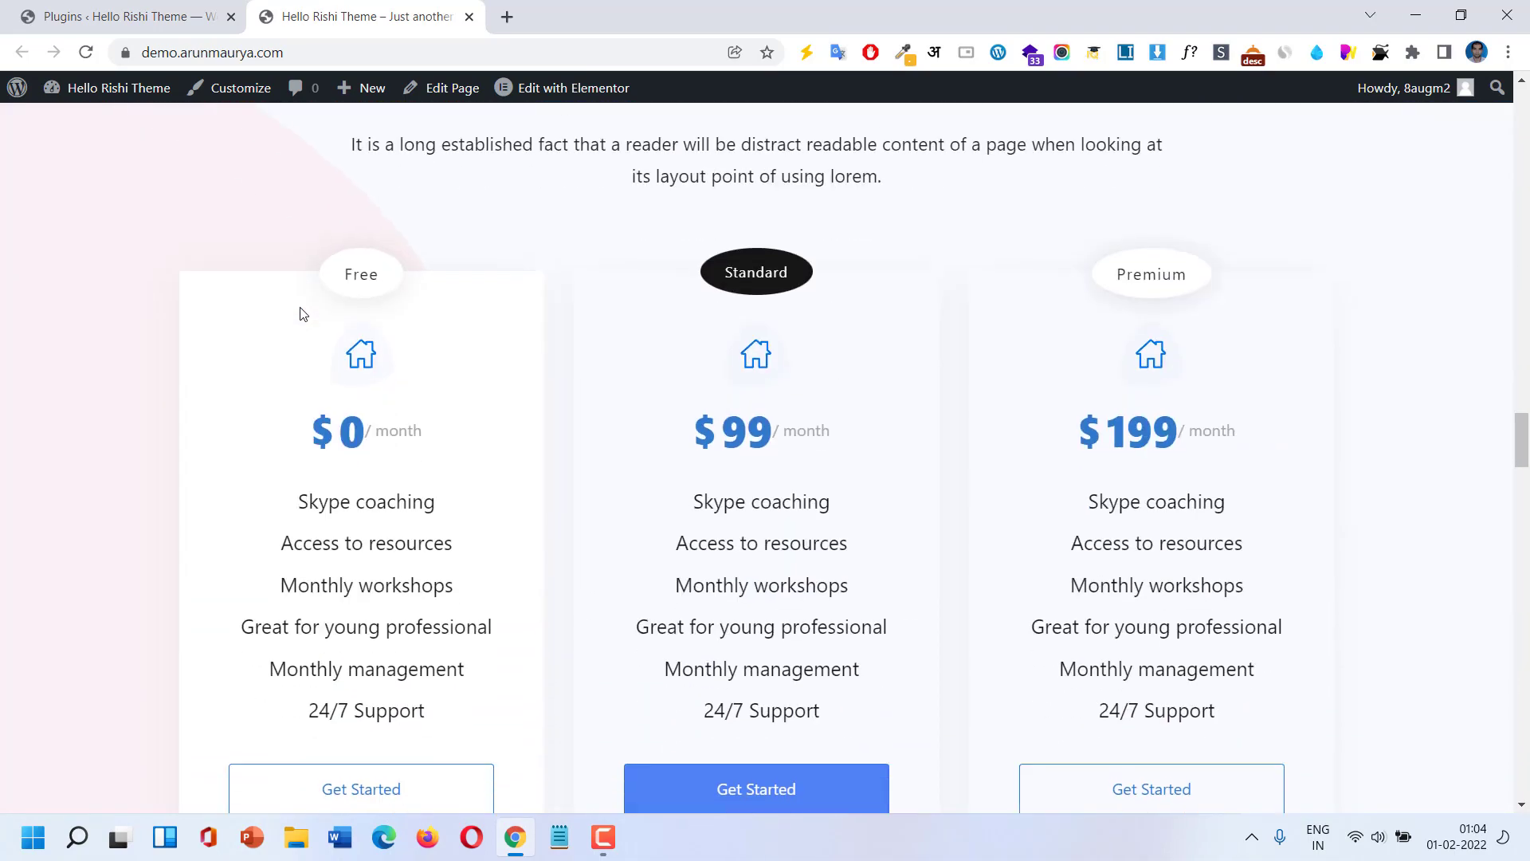
{"action": "scroll", "coordinate": [301, 313], "scroll_direction": "down", "scroll_amount": 8}
{"action": "scroll", "coordinate": [302, 313], "scroll_direction": "down", "scroll_amount": 20}
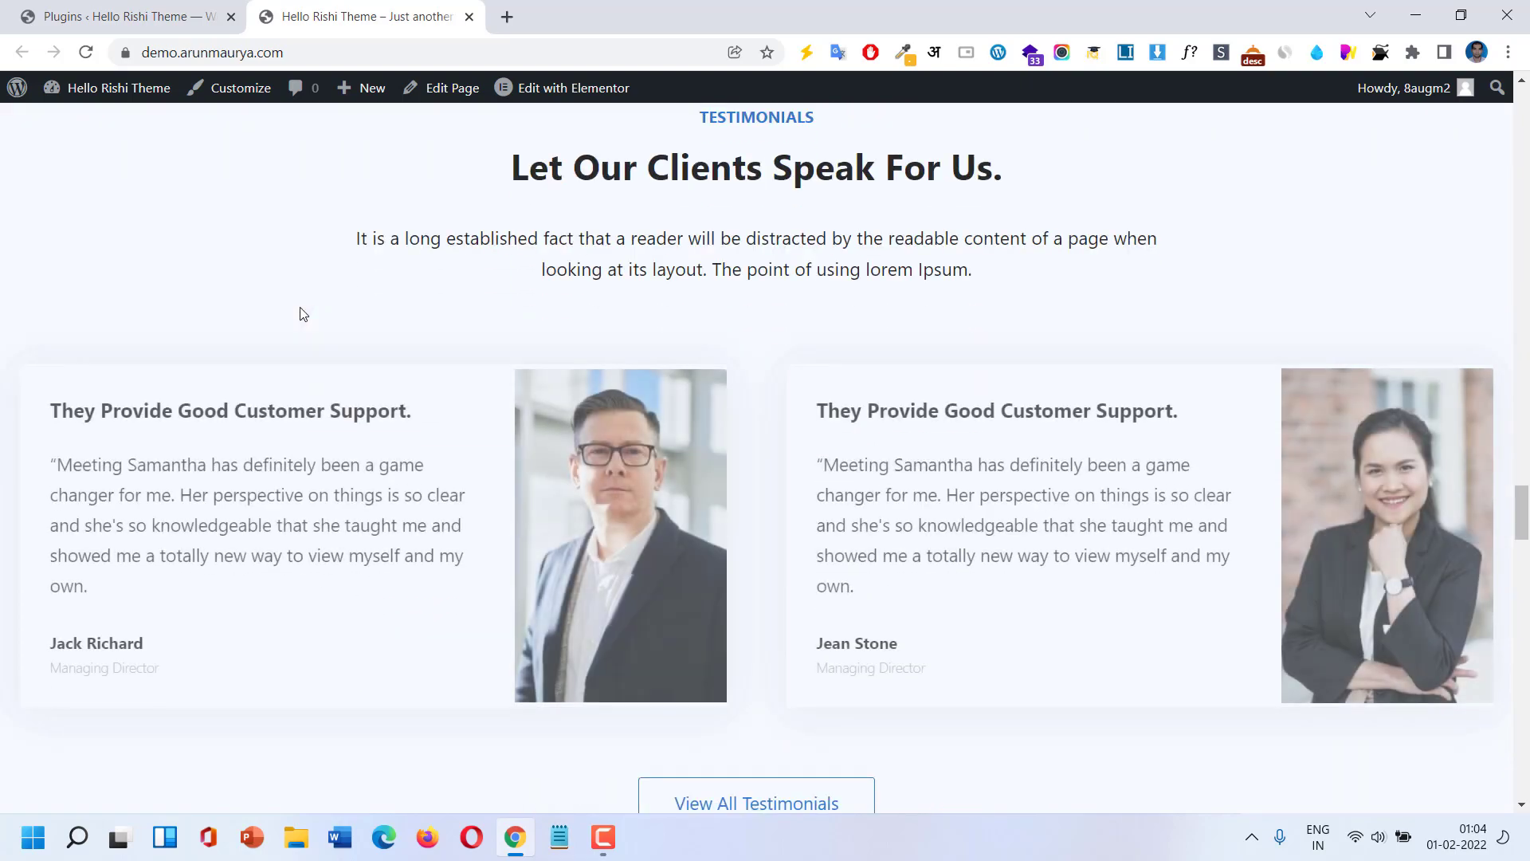
{"action": "scroll", "coordinate": [302, 313], "scroll_direction": "down", "scroll_amount": 20}
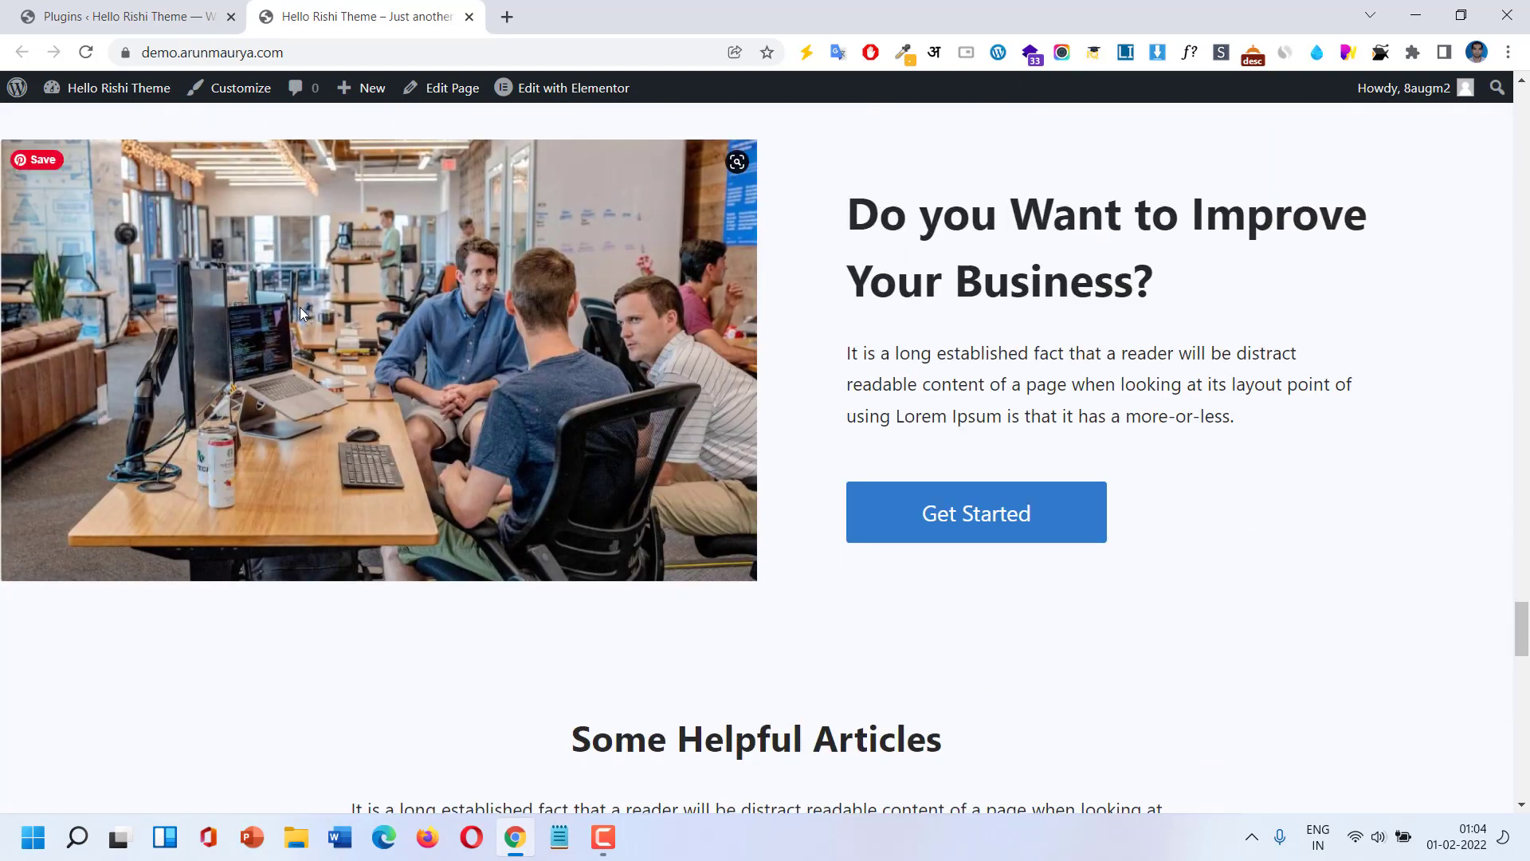
{"action": "scroll", "coordinate": [301, 313], "scroll_direction": "down", "scroll_amount": 10}
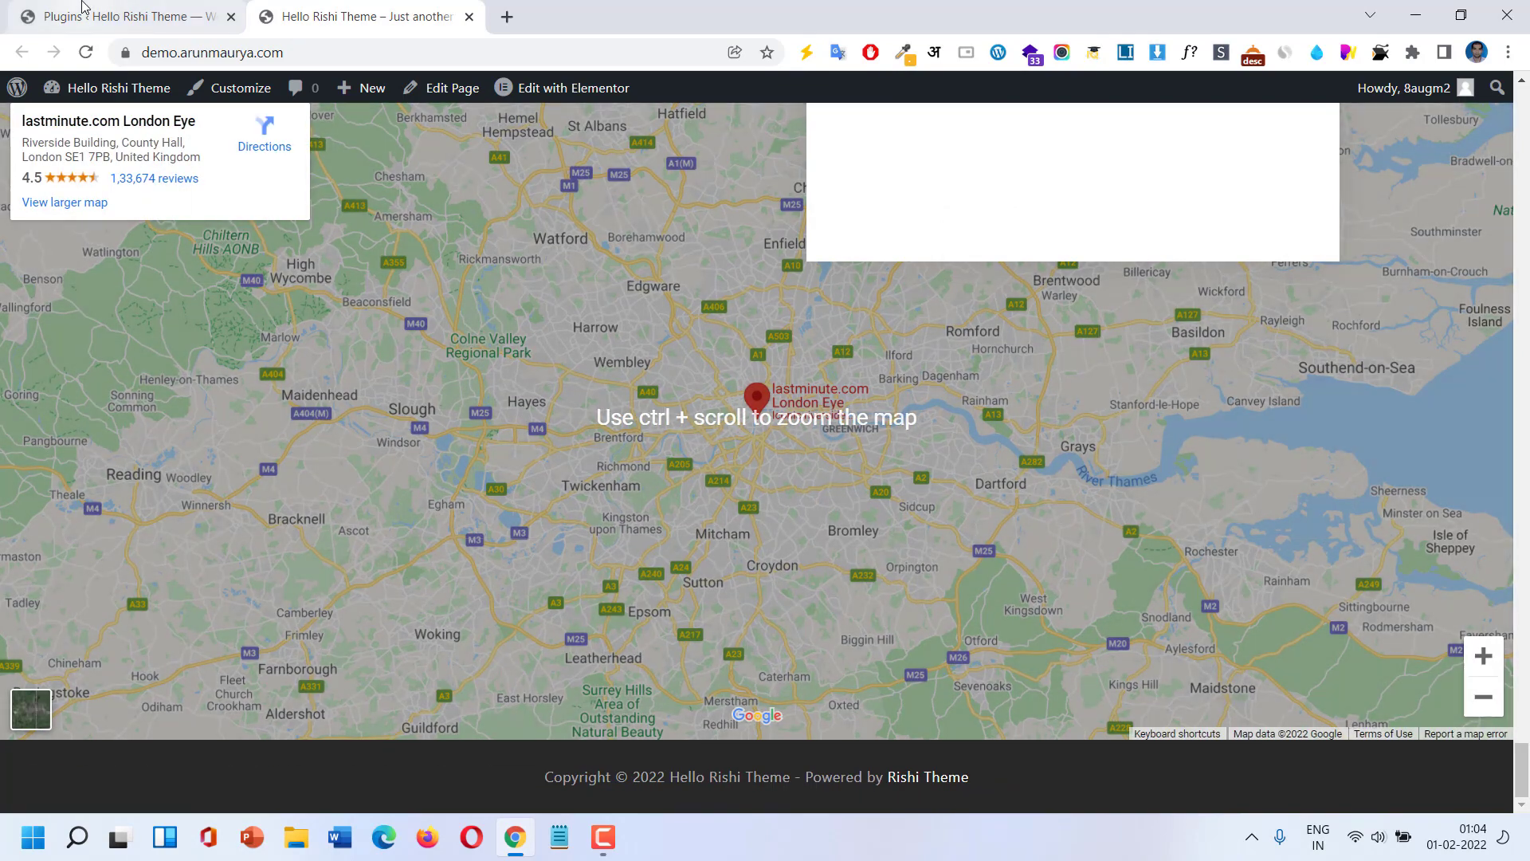
Go to Appearance > Rishi Theme and scroll to its Customizer options, Site Identity through Footer Builder.
{"action": "left_click", "coordinate": [80, 16]}
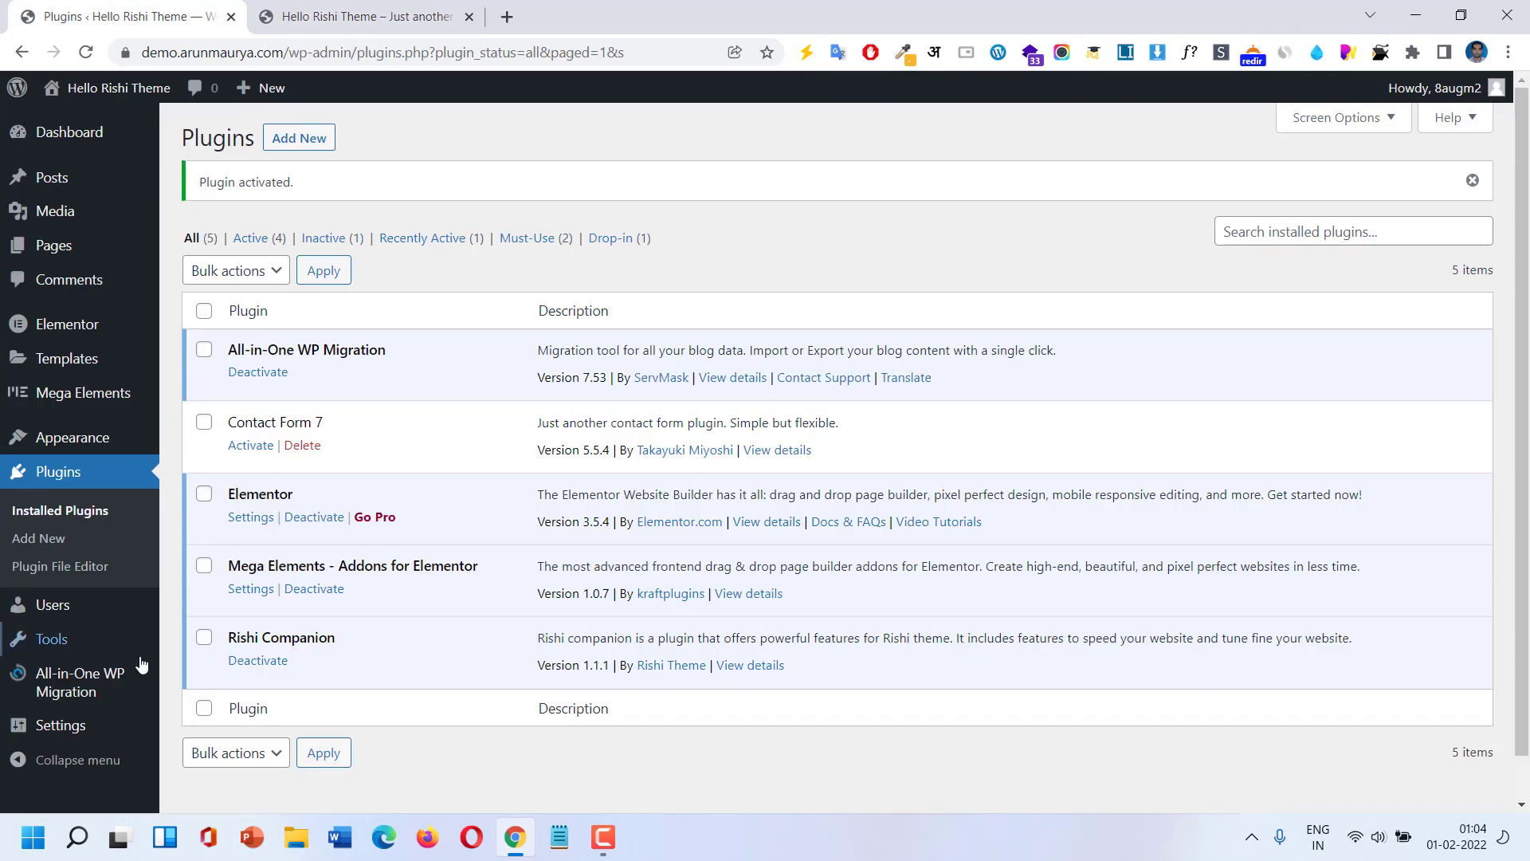
{"action": "mouse_move", "coordinate": [70, 445]}
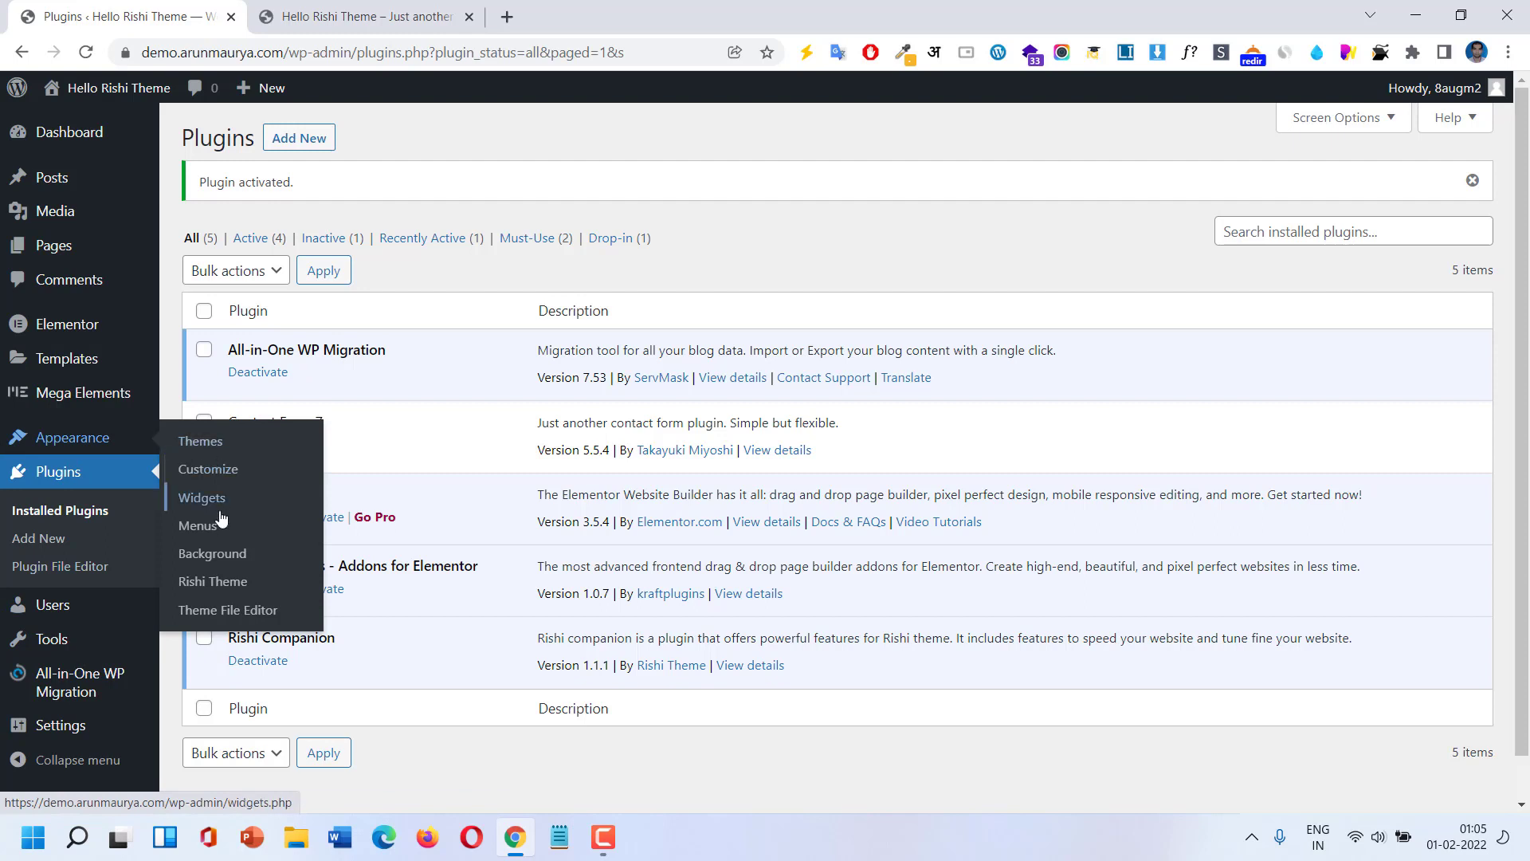
{"action": "left_click", "coordinate": [215, 586]}
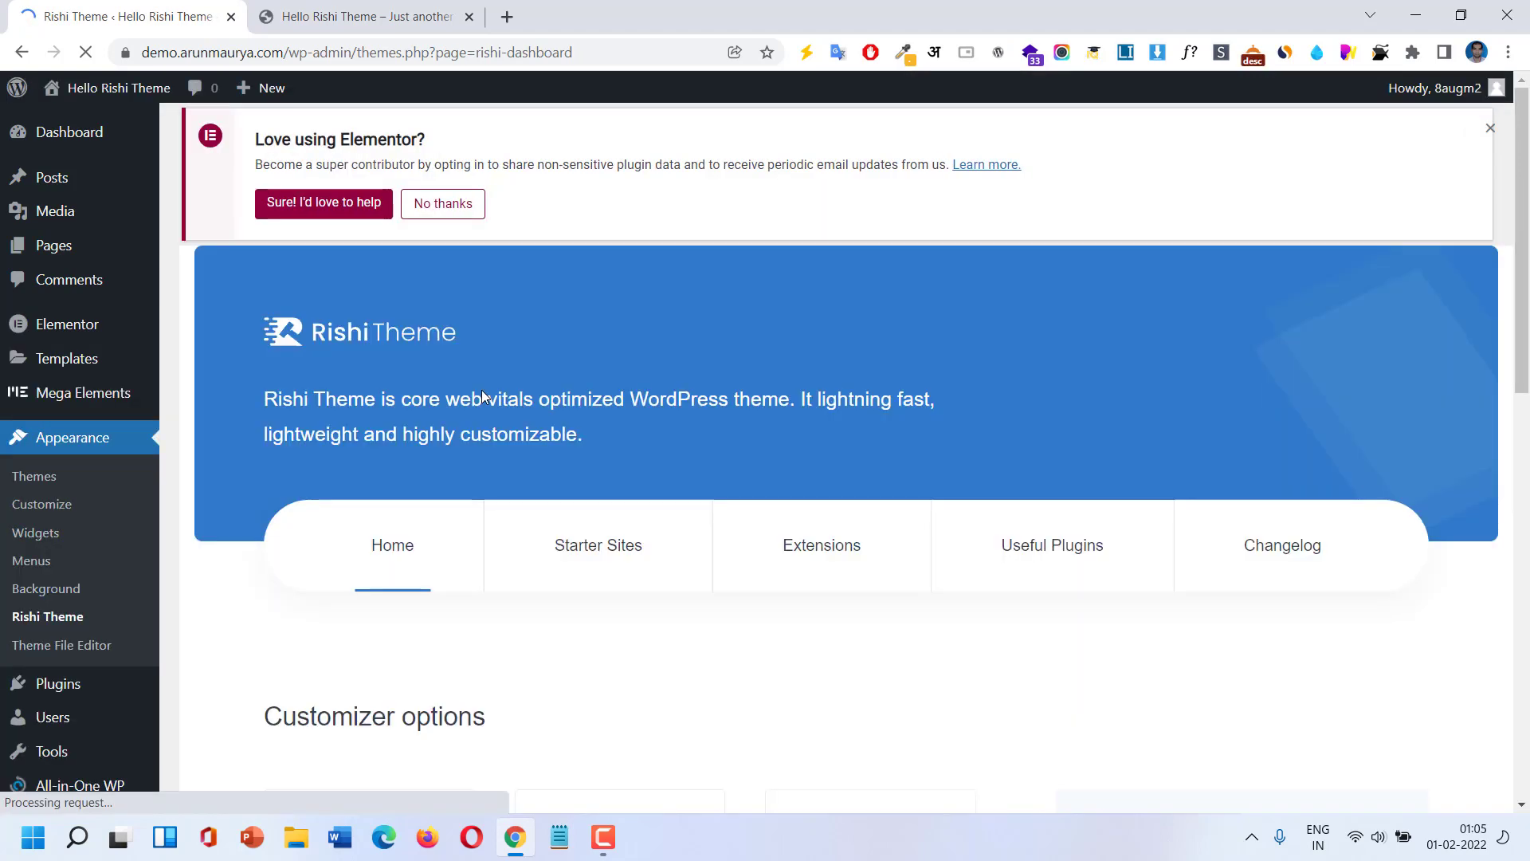
{"action": "scroll", "coordinate": [483, 389], "scroll_direction": "down", "scroll_amount": 3}
{"action": "scroll", "coordinate": [481, 394], "scroll_direction": "down", "scroll_amount": 2}
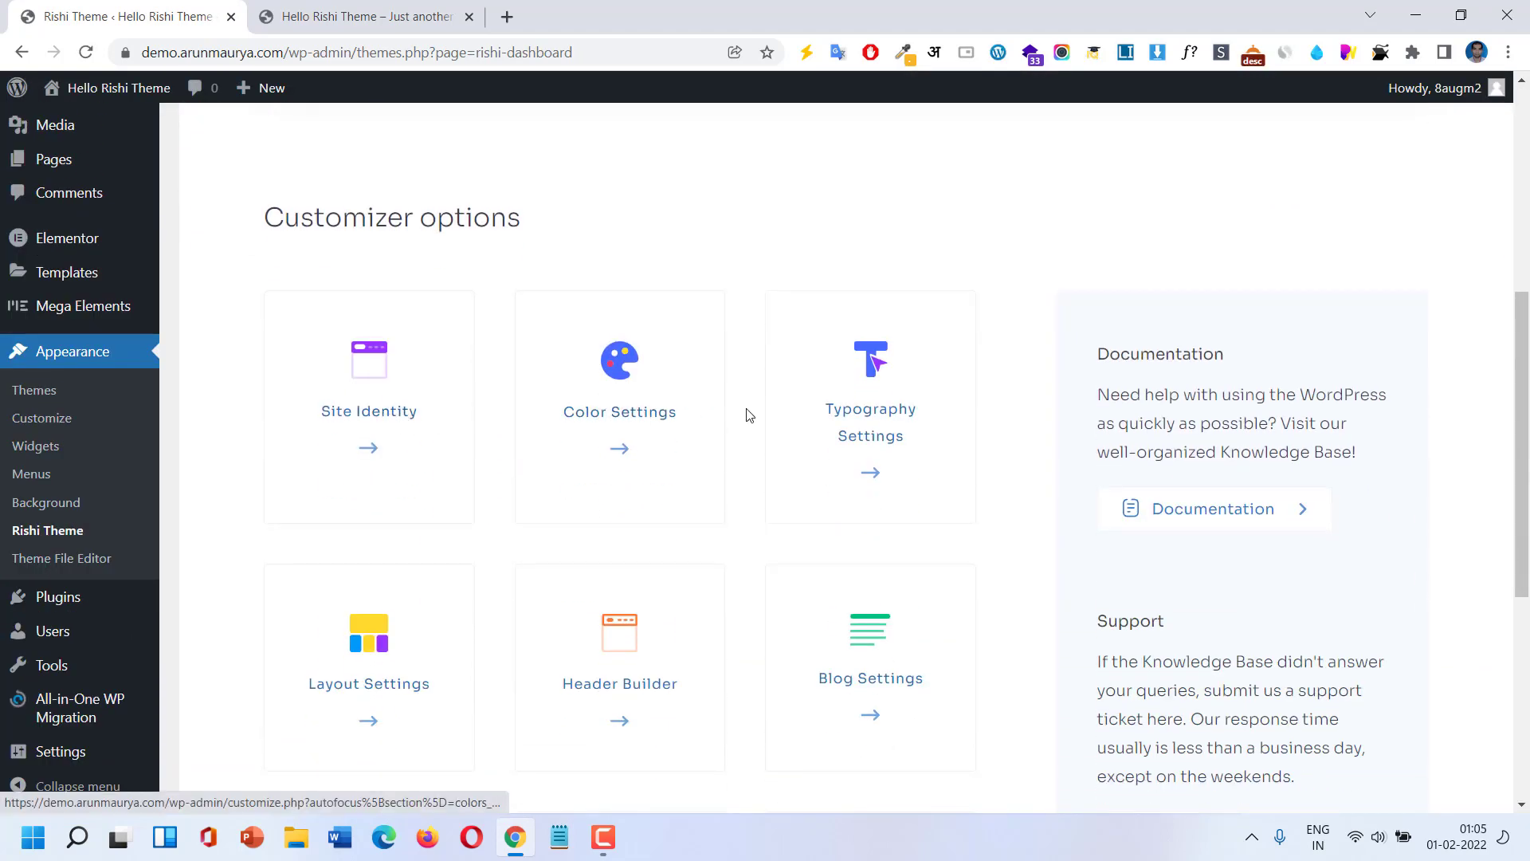
{"action": "scroll", "coordinate": [555, 555], "scroll_direction": "down", "scroll_amount": 2}
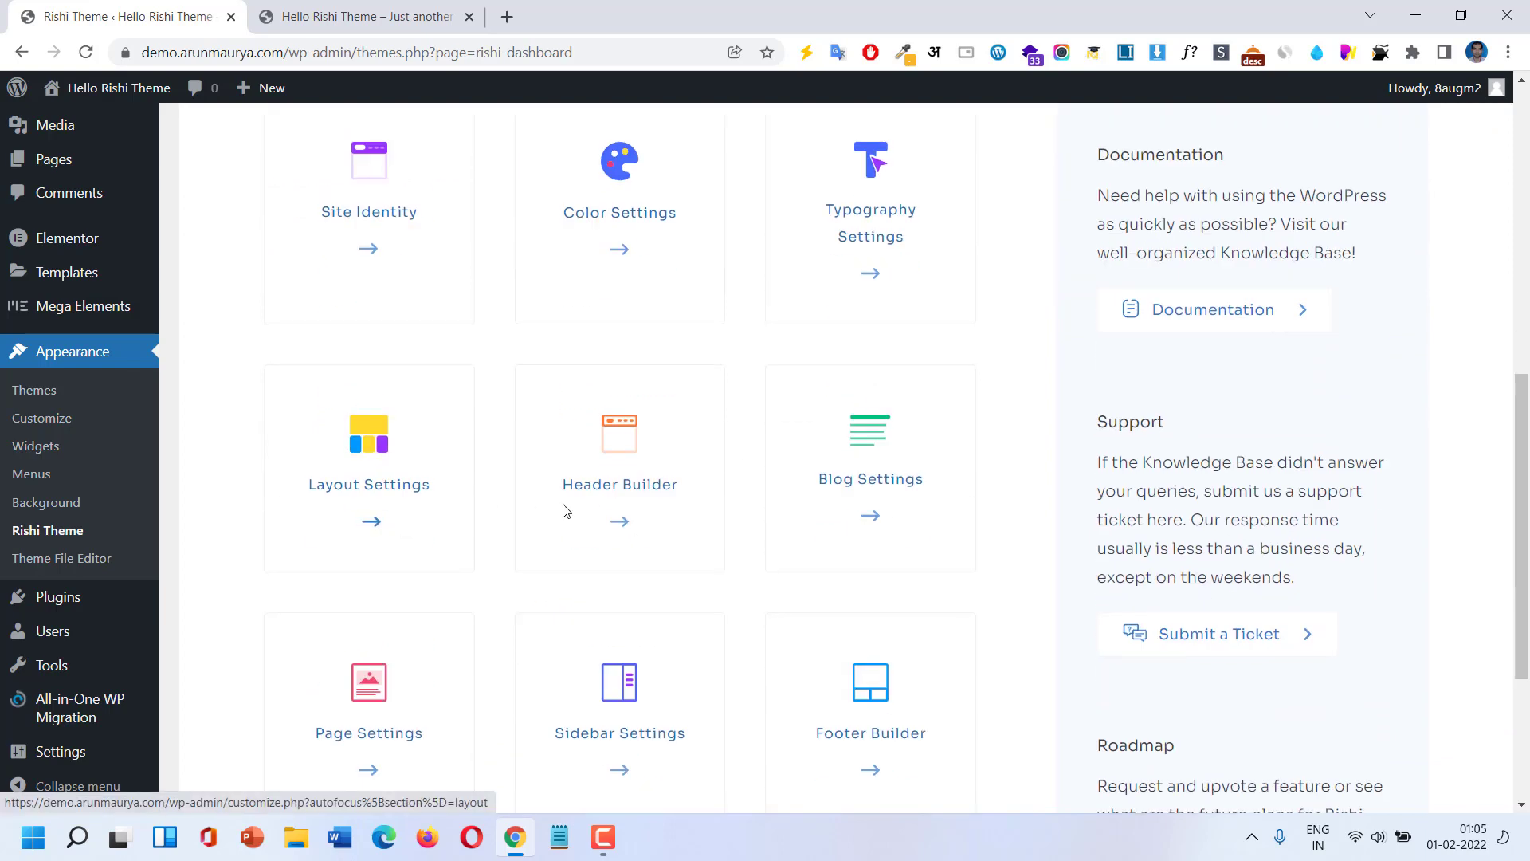
{"action": "scroll", "coordinate": [864, 483], "scroll_direction": "down", "scroll_amount": 2}
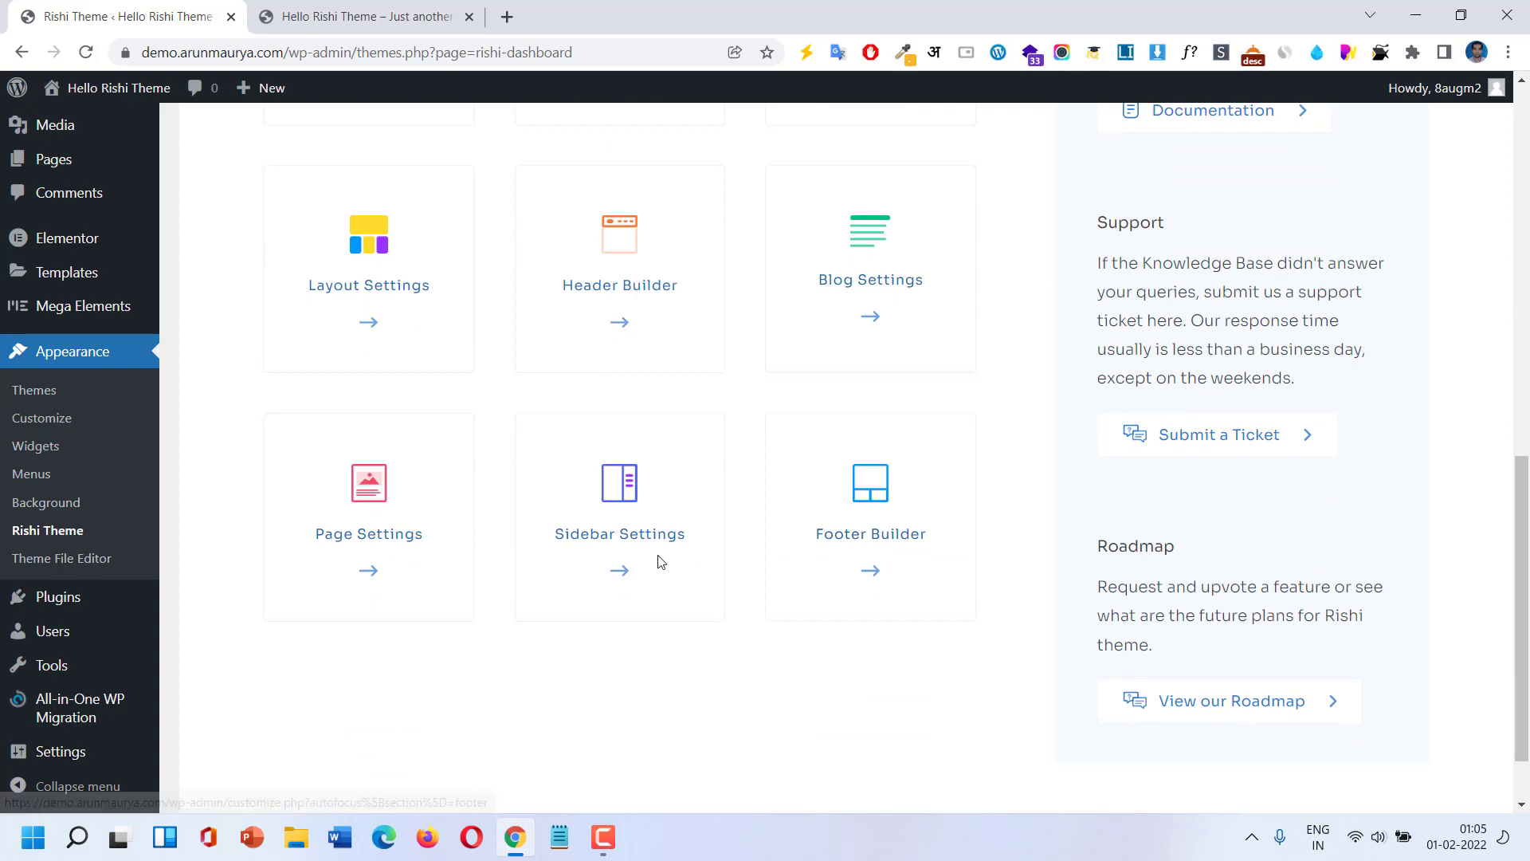
{"action": "scroll", "coordinate": [785, 324], "scroll_direction": "up", "scroll_amount": 4}
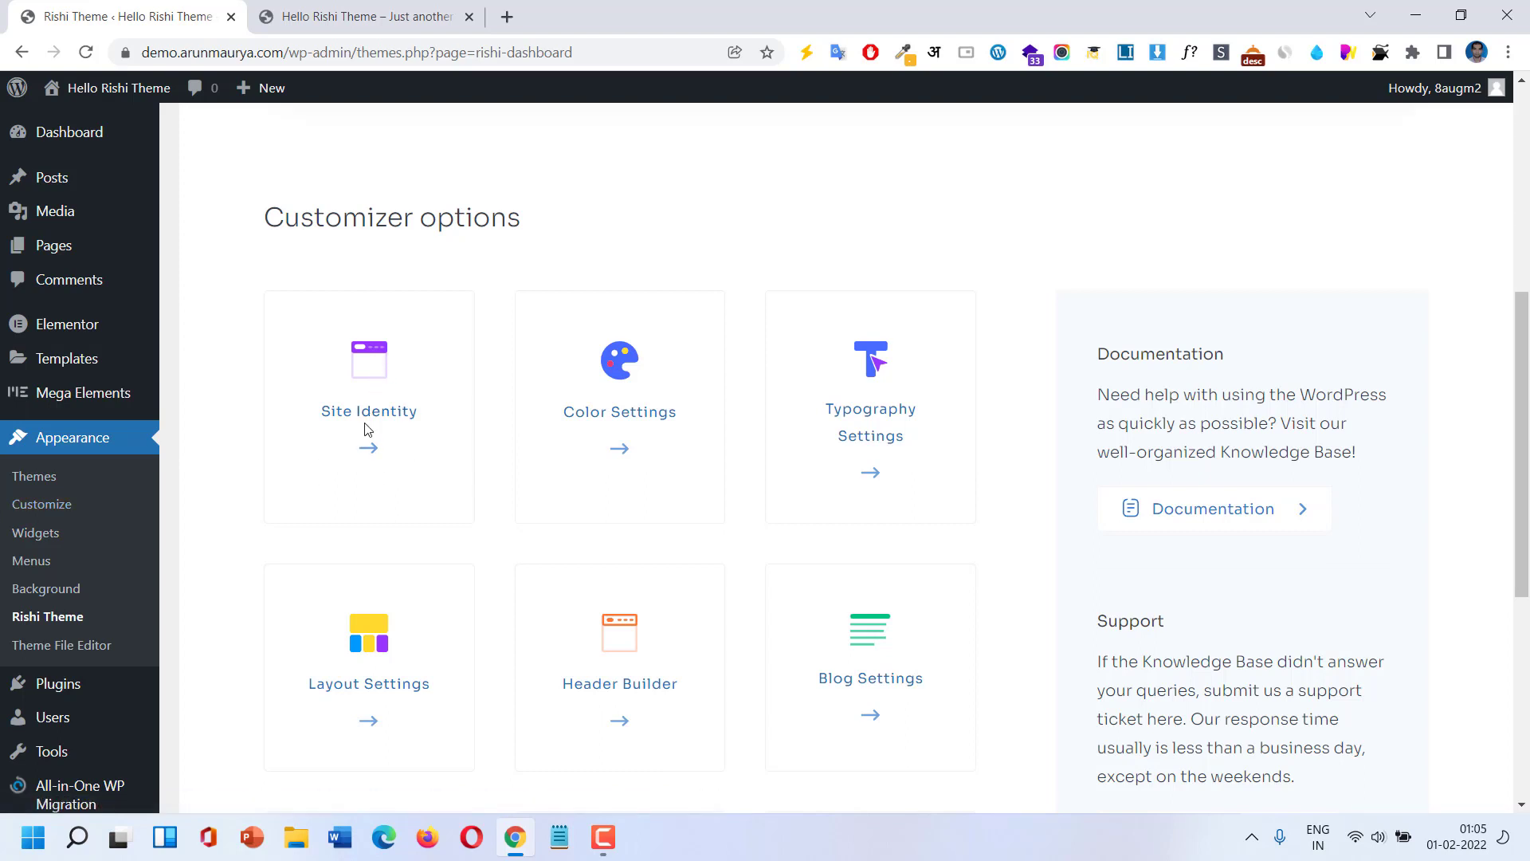
{"action": "left_click", "coordinate": [371, 450]}
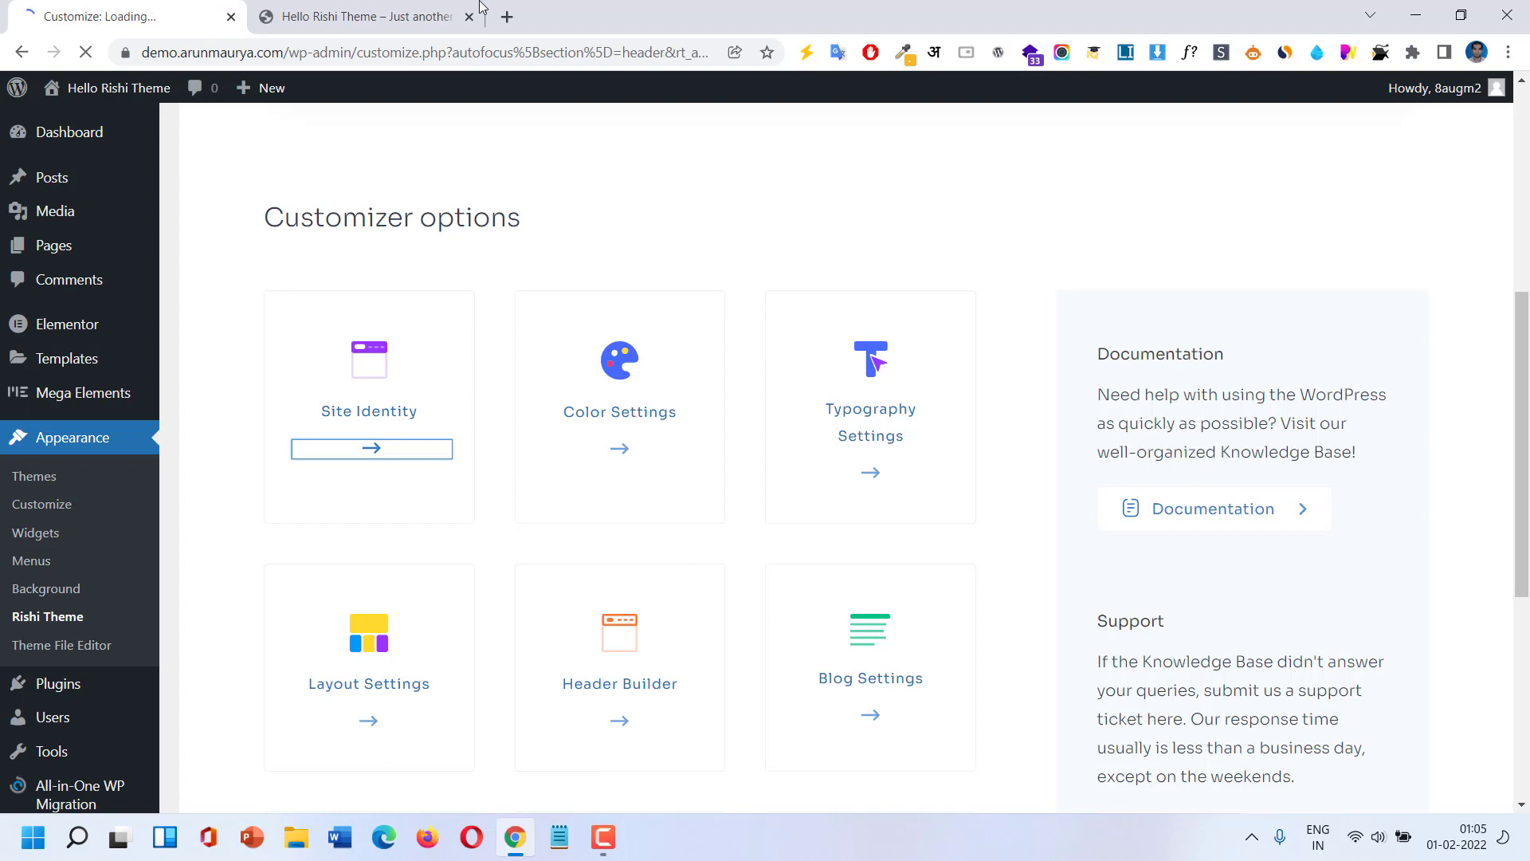
{"action": "left_click_drag", "start_coordinate": [480, 7], "coordinate": [480, 7]}
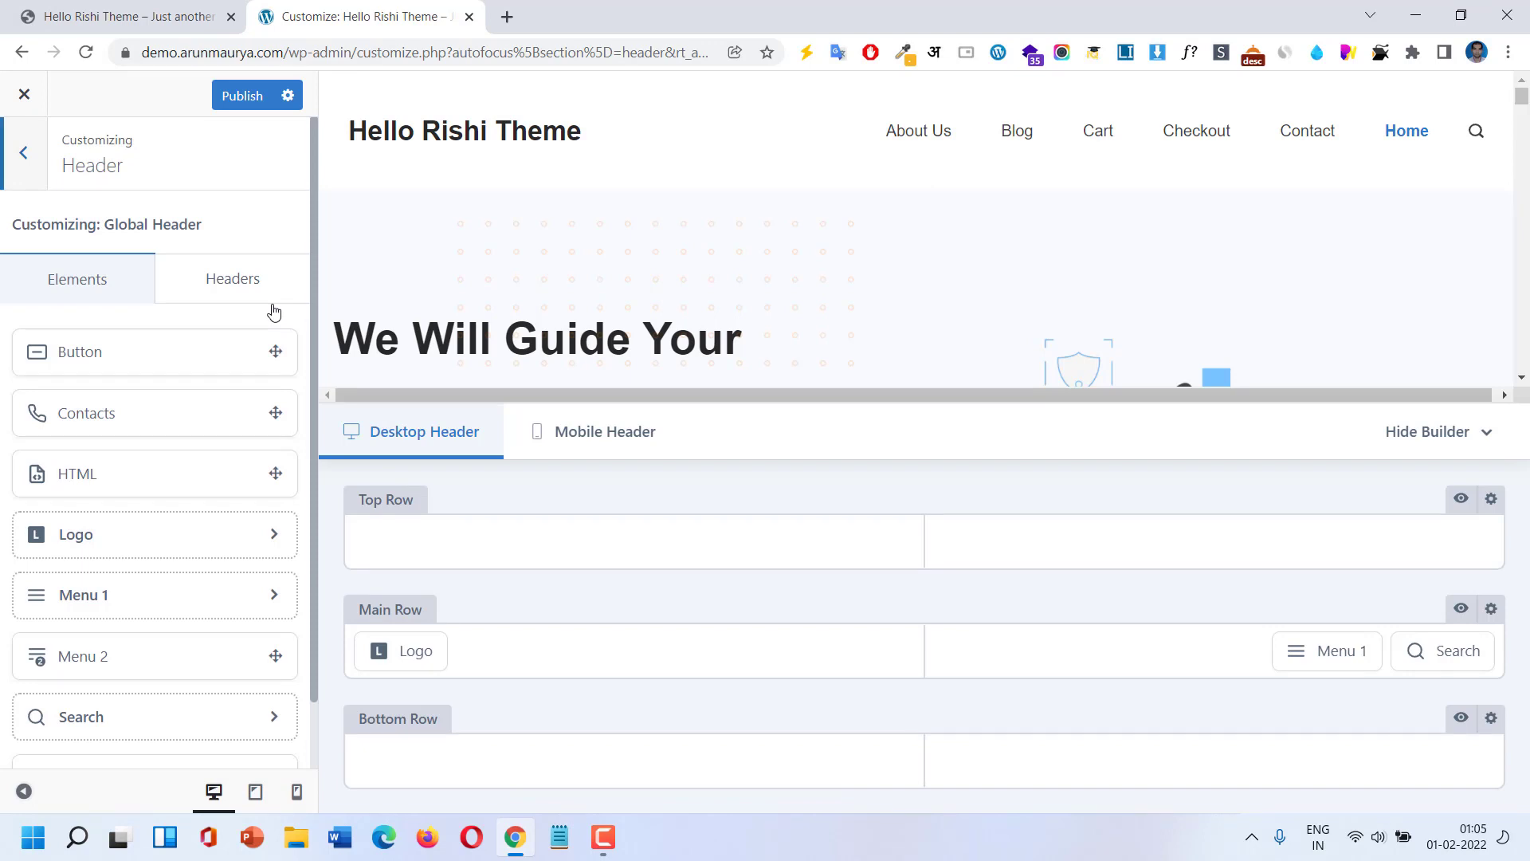
{"action": "left_click", "coordinate": [30, 163]}
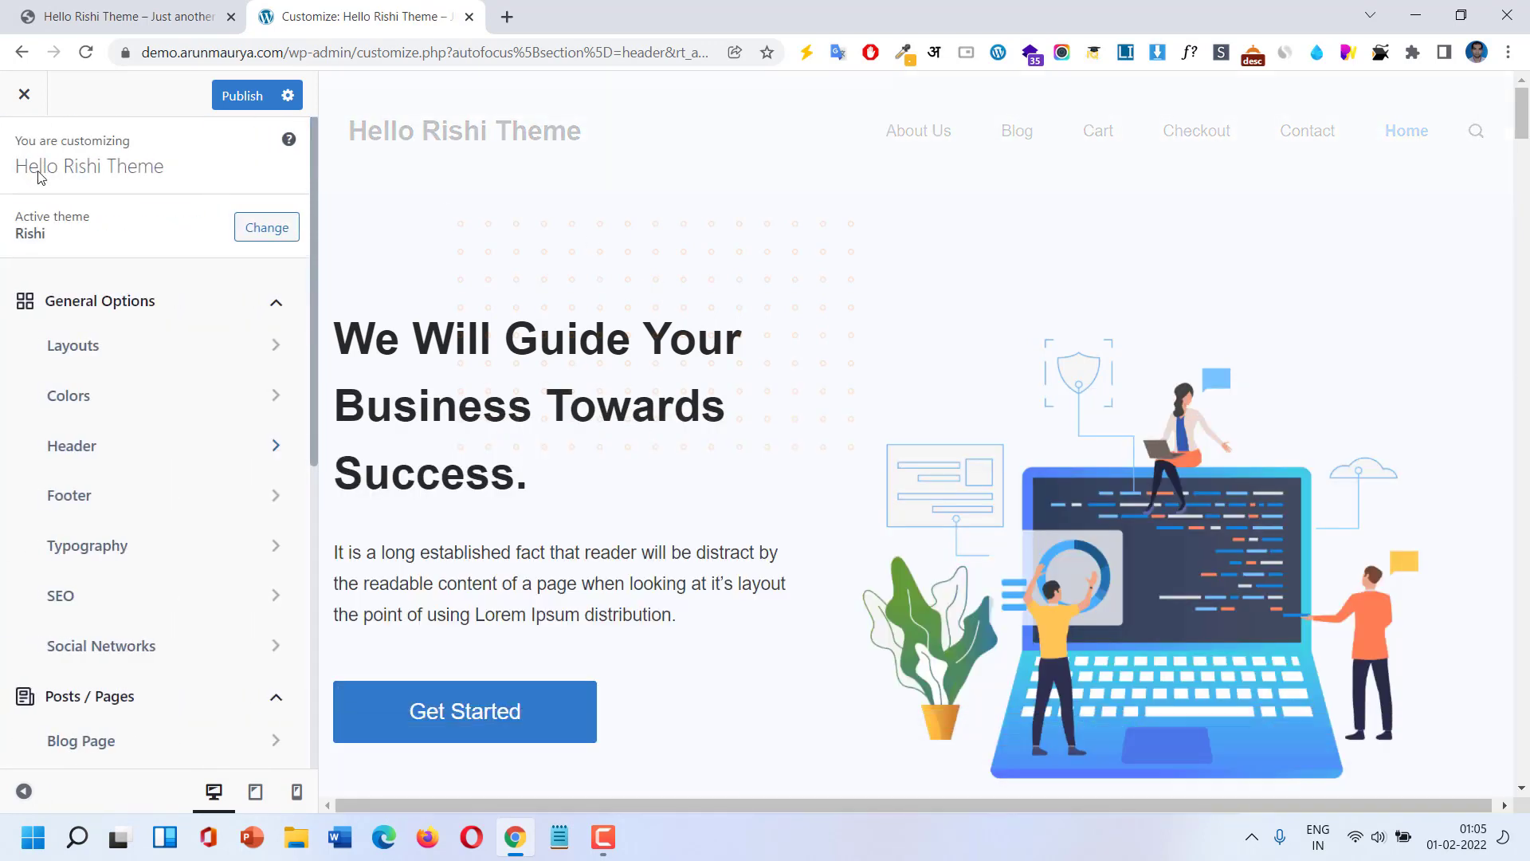
{"action": "left_click", "coordinate": [276, 312]}
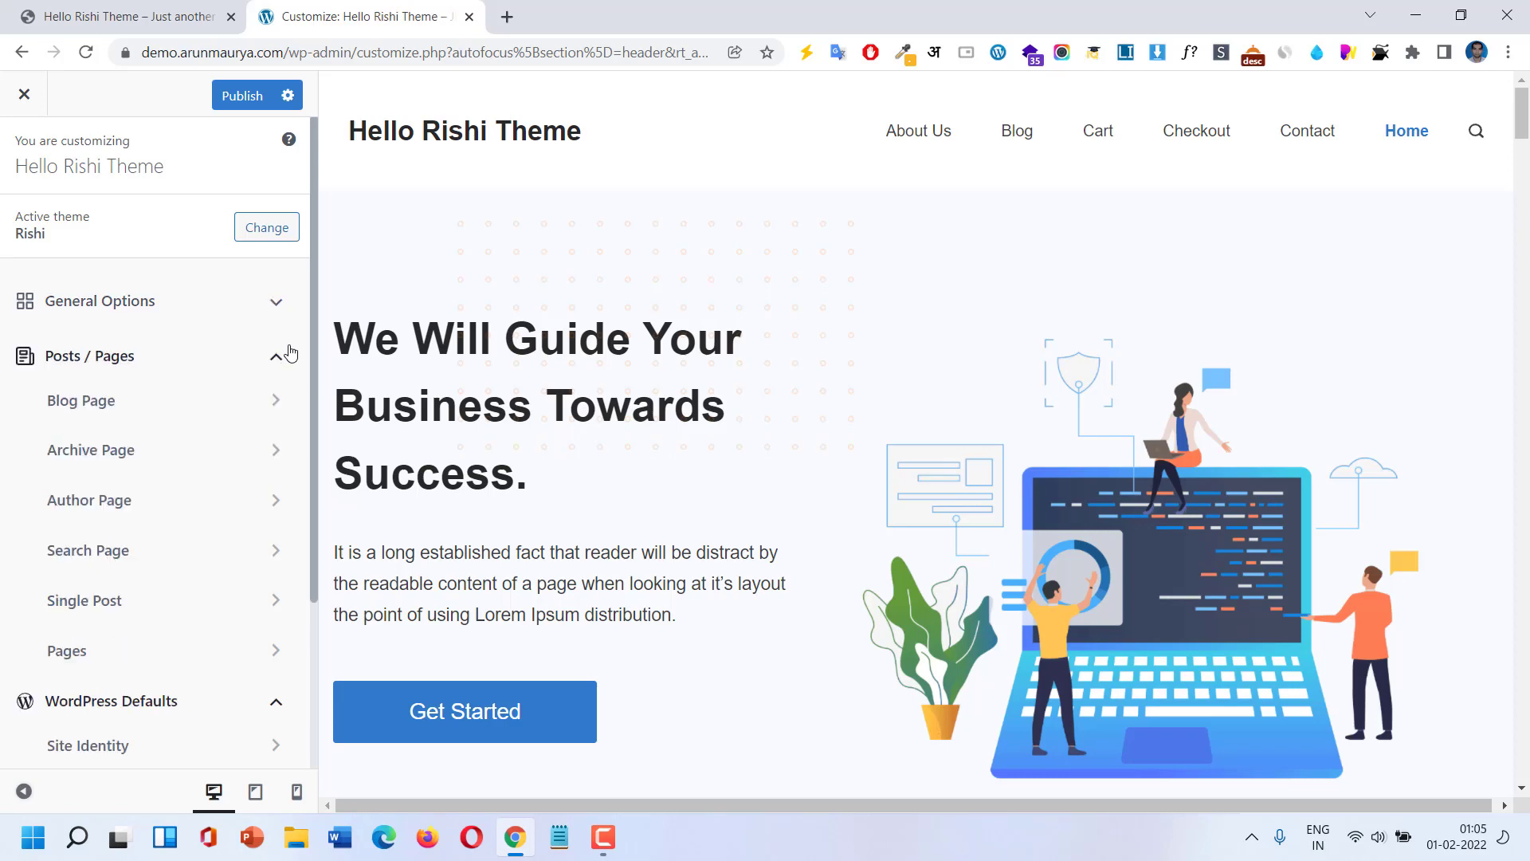
{"action": "left_click", "coordinate": [277, 365]}
{"action": "left_click", "coordinate": [280, 414]}
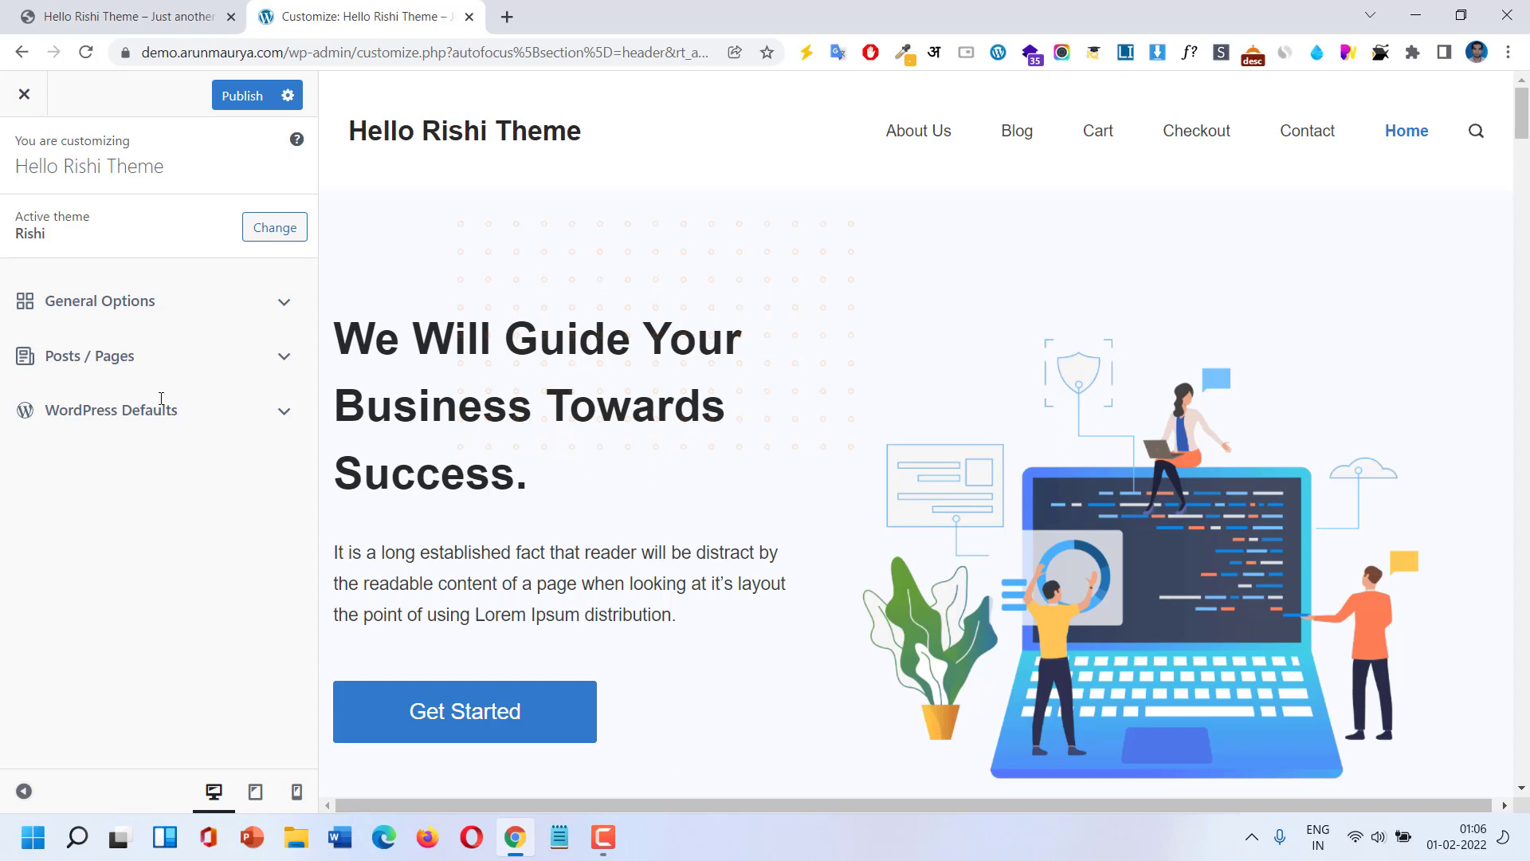
Expand and collapse General Options, Posts / Pages and WordPress Defaults, leaving General Options open.
{"action": "left_click", "coordinate": [278, 311]}
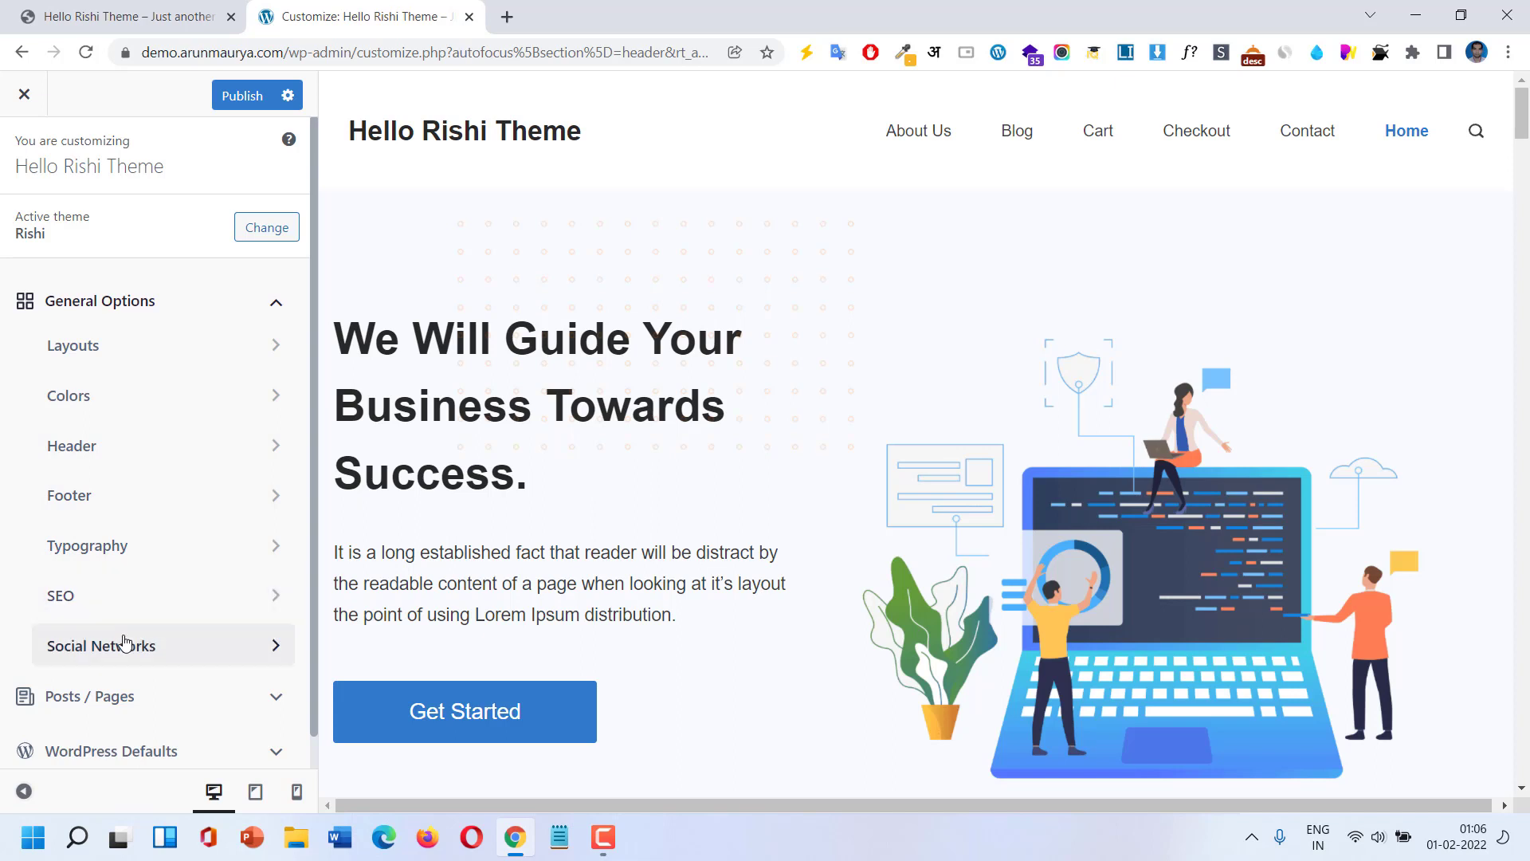
{"action": "left_click", "coordinate": [275, 310]}
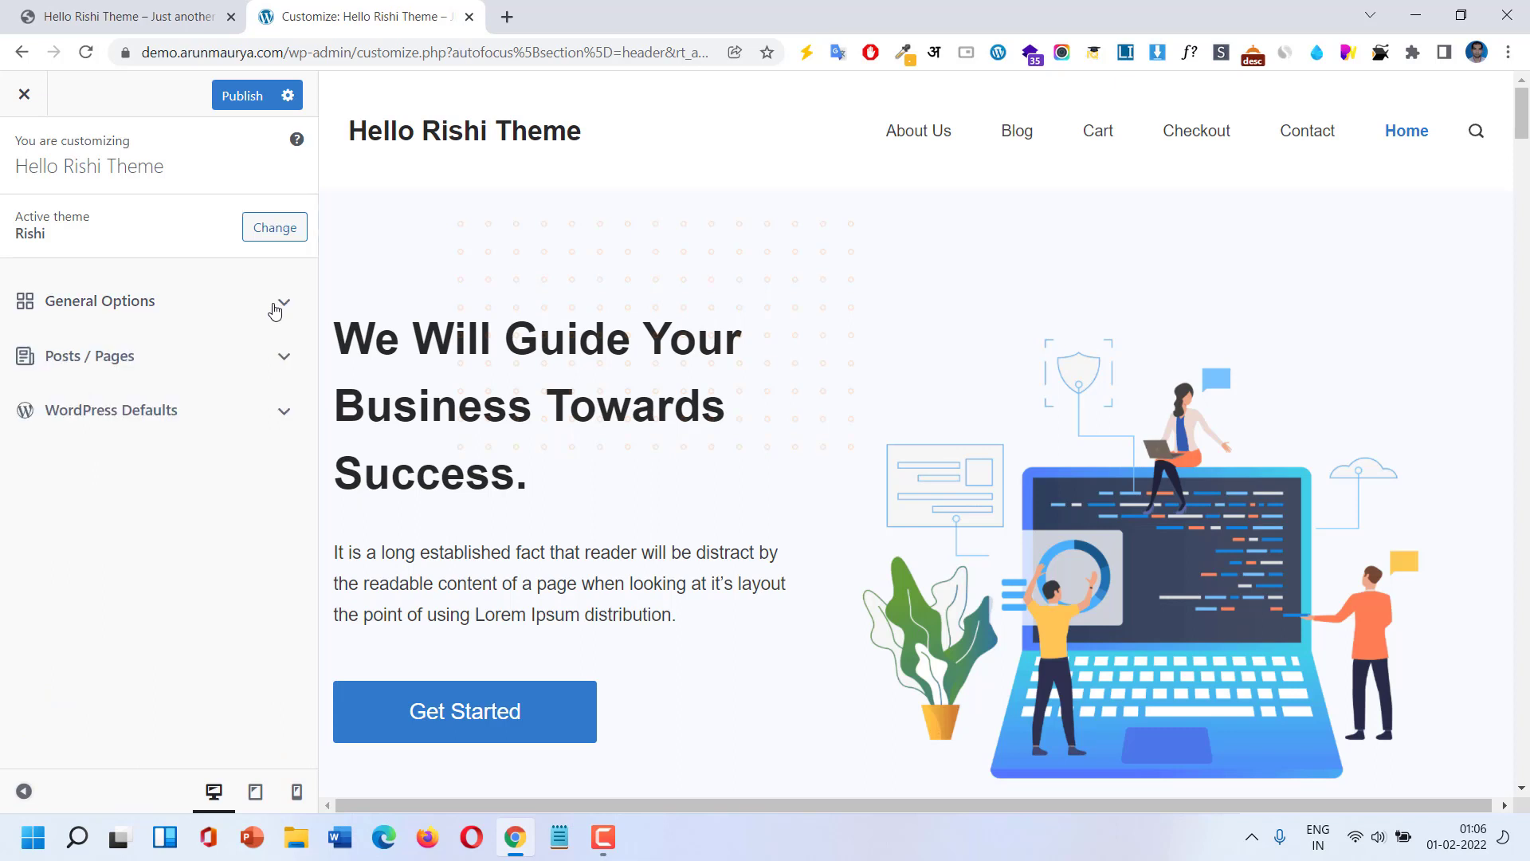
{"action": "left_click", "coordinate": [287, 355]}
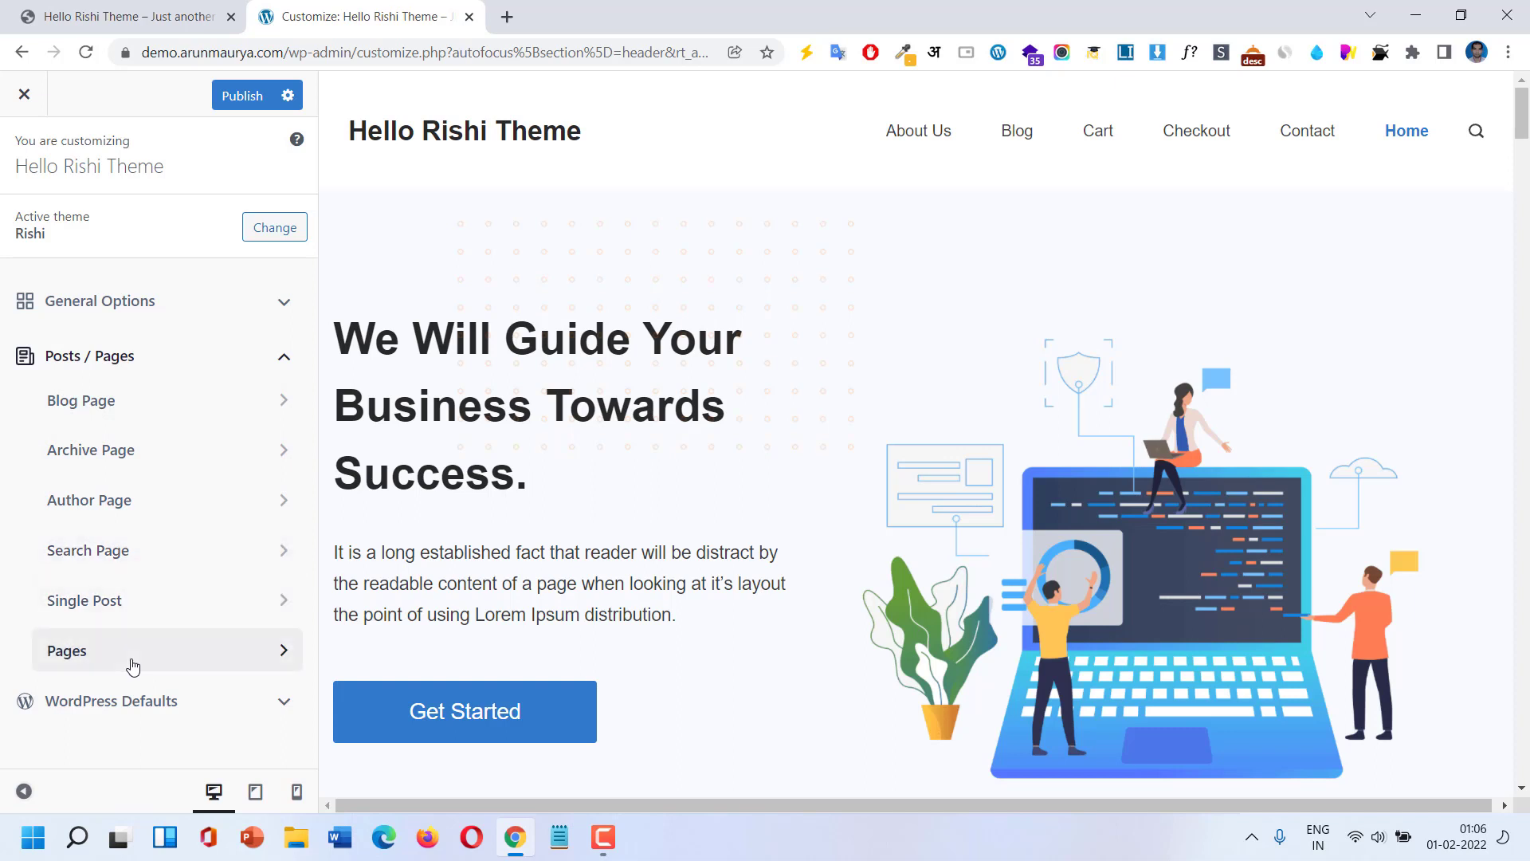
{"action": "left_click", "coordinate": [138, 359]}
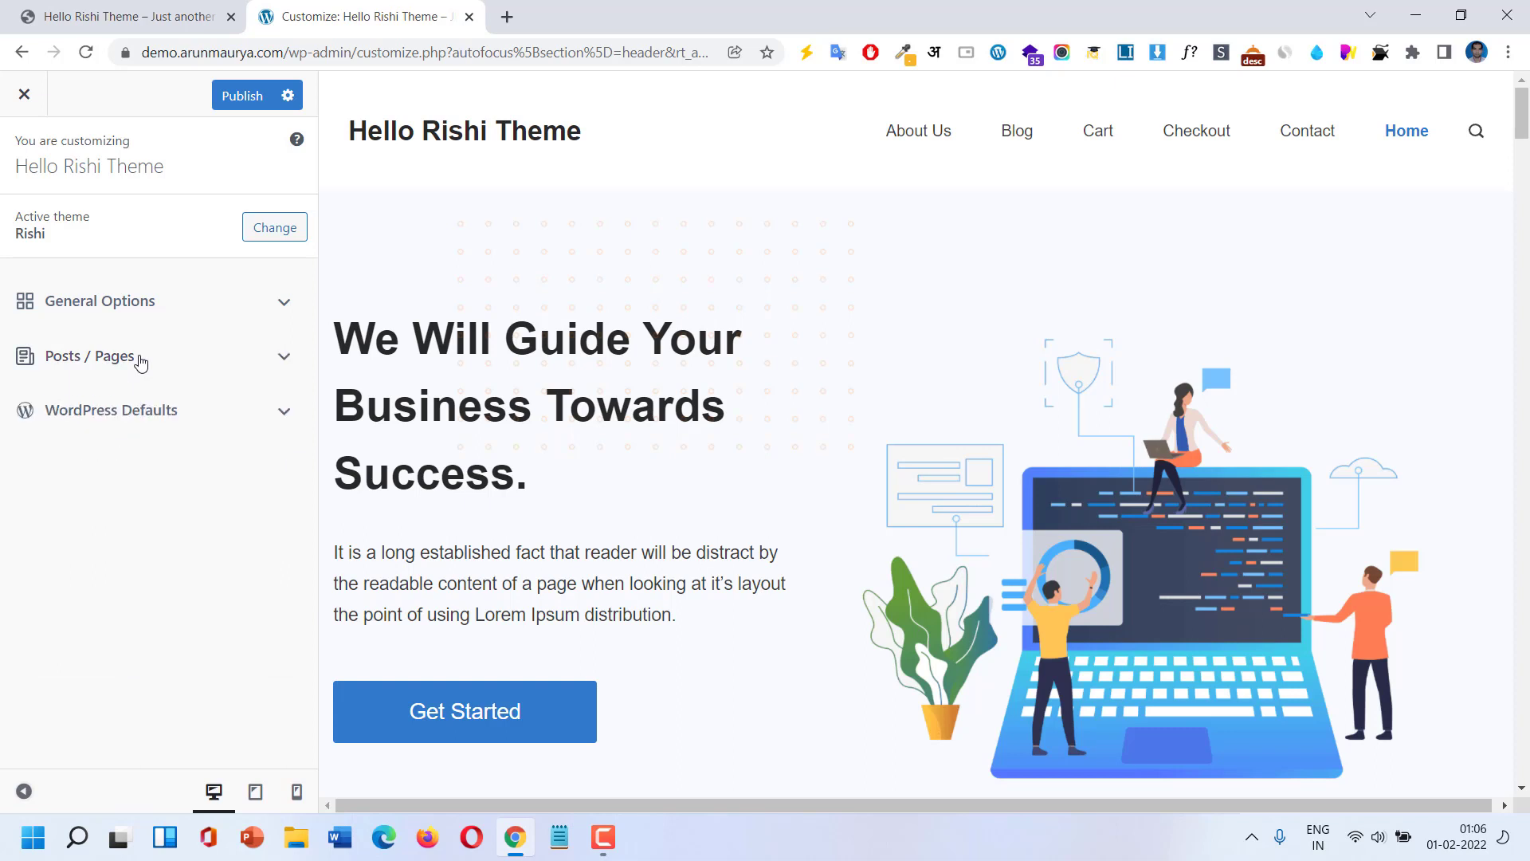
{"action": "left_click", "coordinate": [136, 410]}
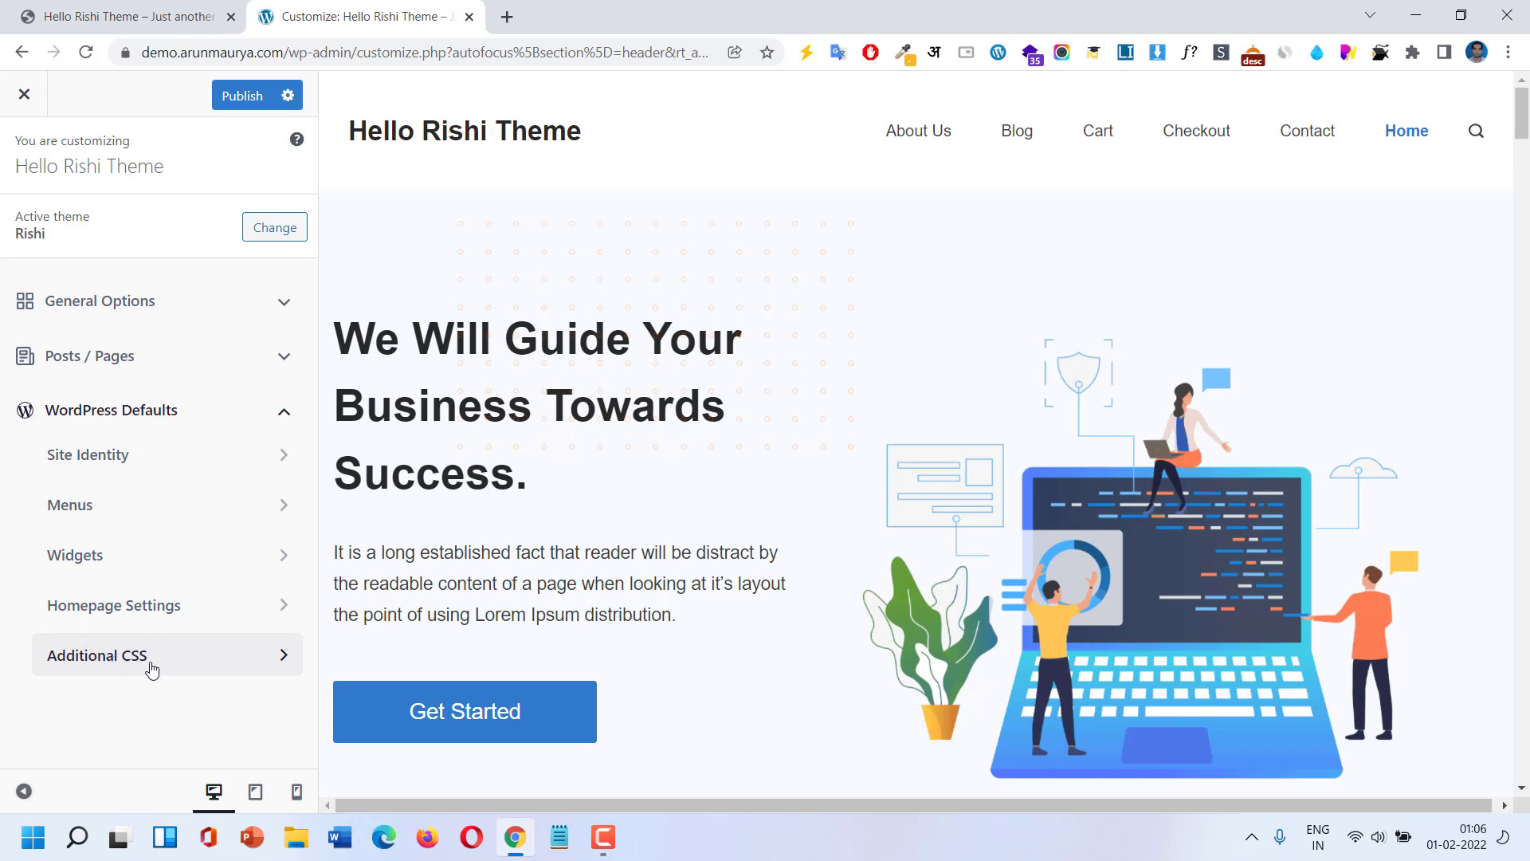
{"action": "left_click", "coordinate": [147, 410]}
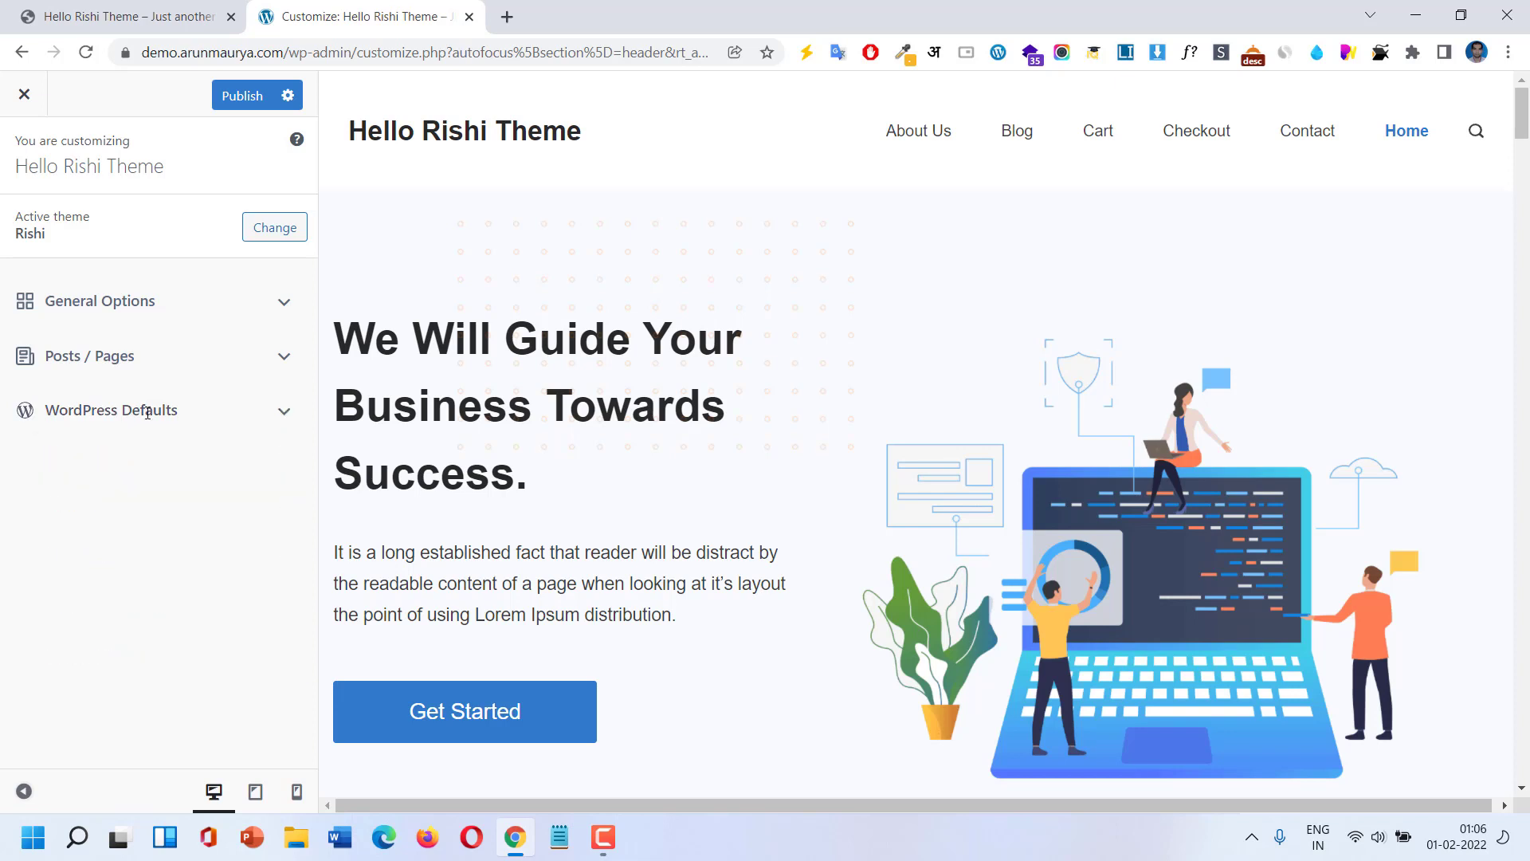
{"action": "left_click", "coordinate": [147, 299]}
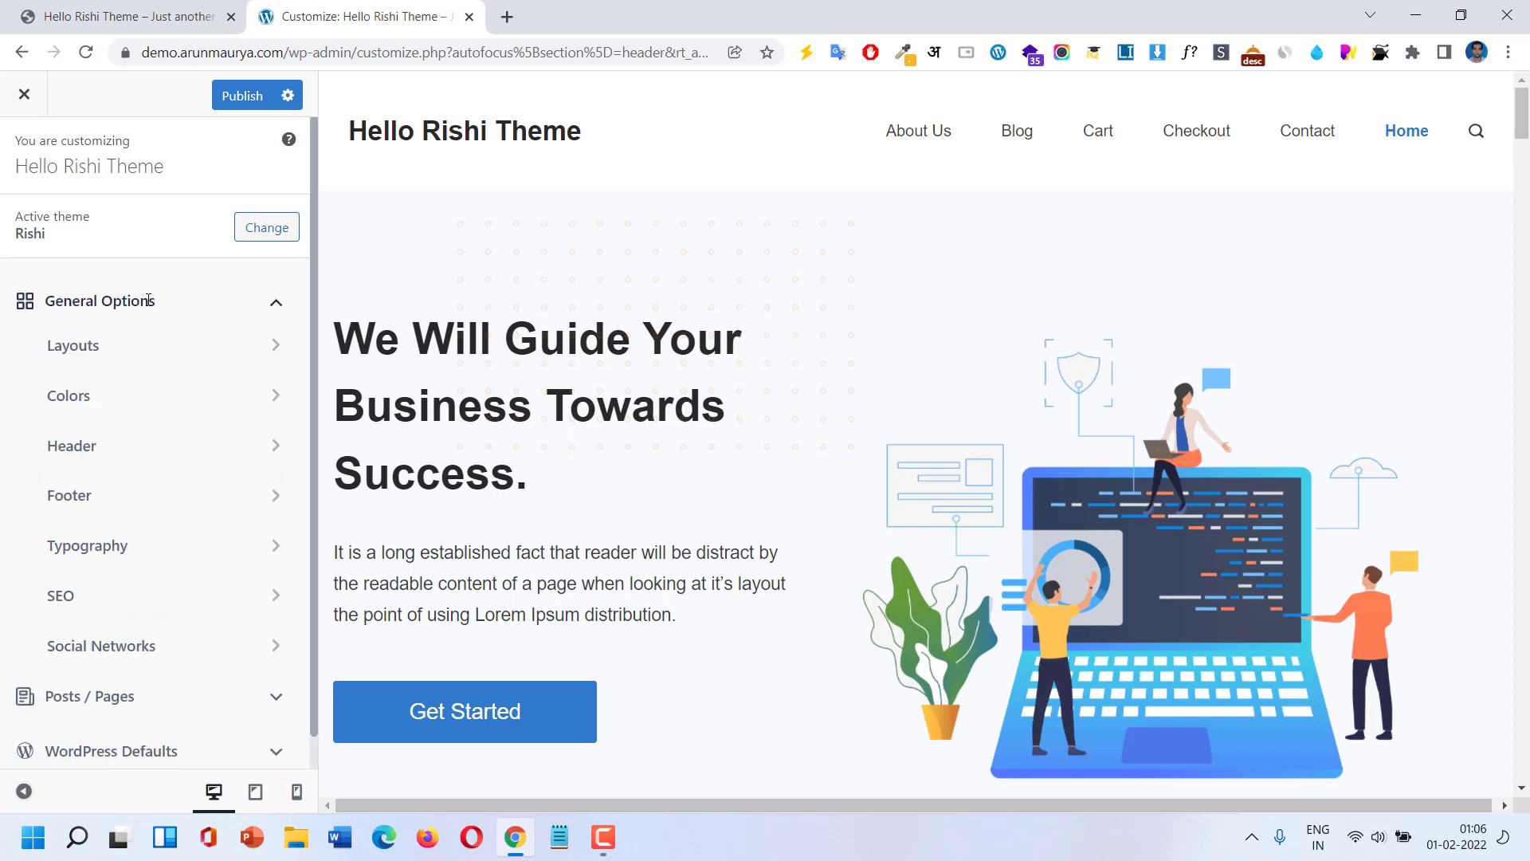
Look over the Layouts and Colors panels, then open Header to show the header builder rows.
{"action": "left_click", "coordinate": [280, 356]}
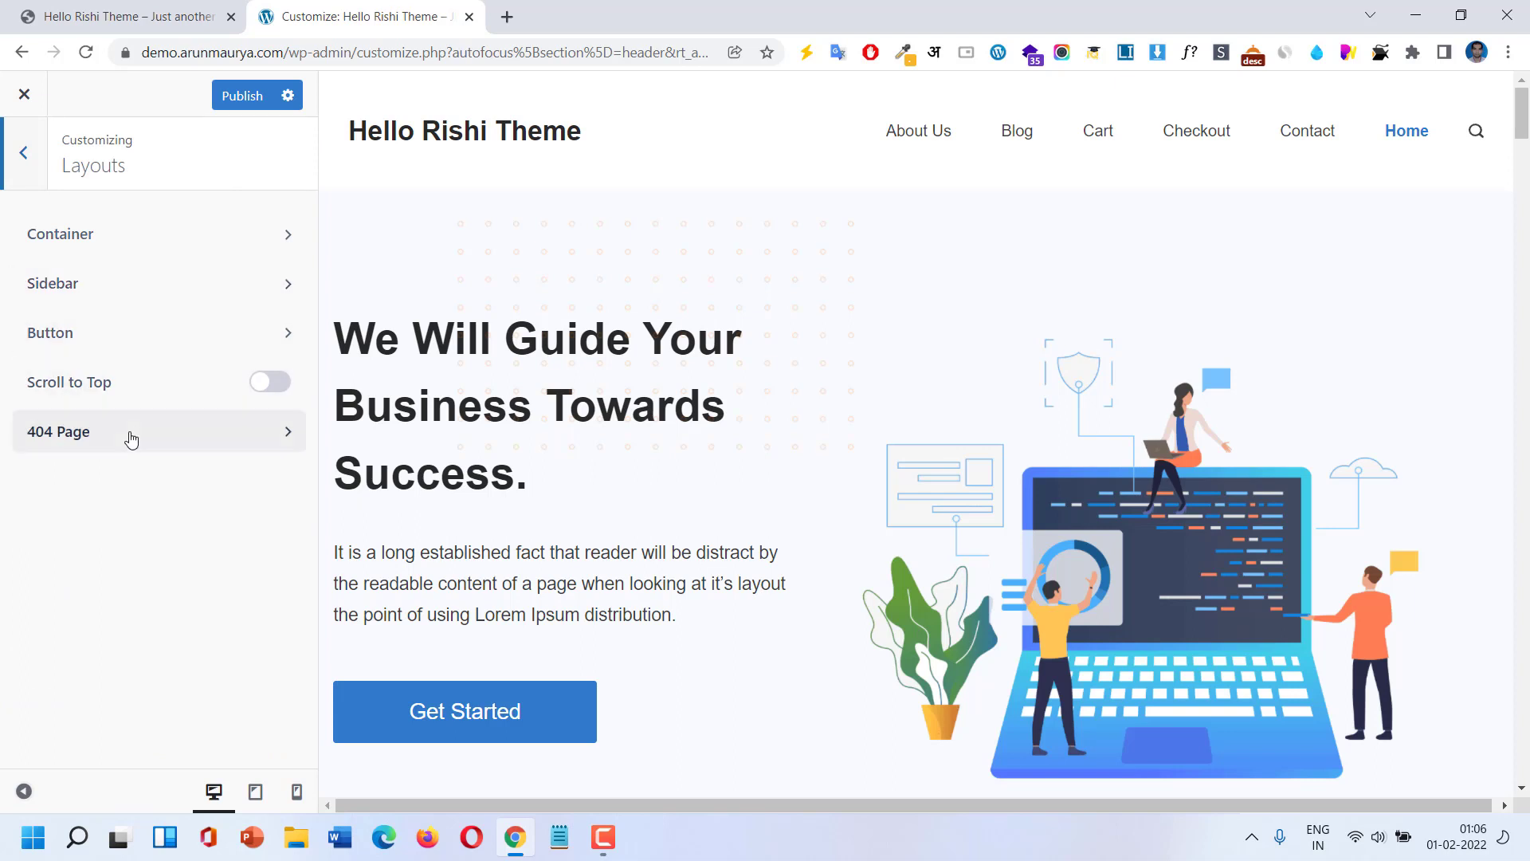
{"action": "left_click", "coordinate": [43, 159]}
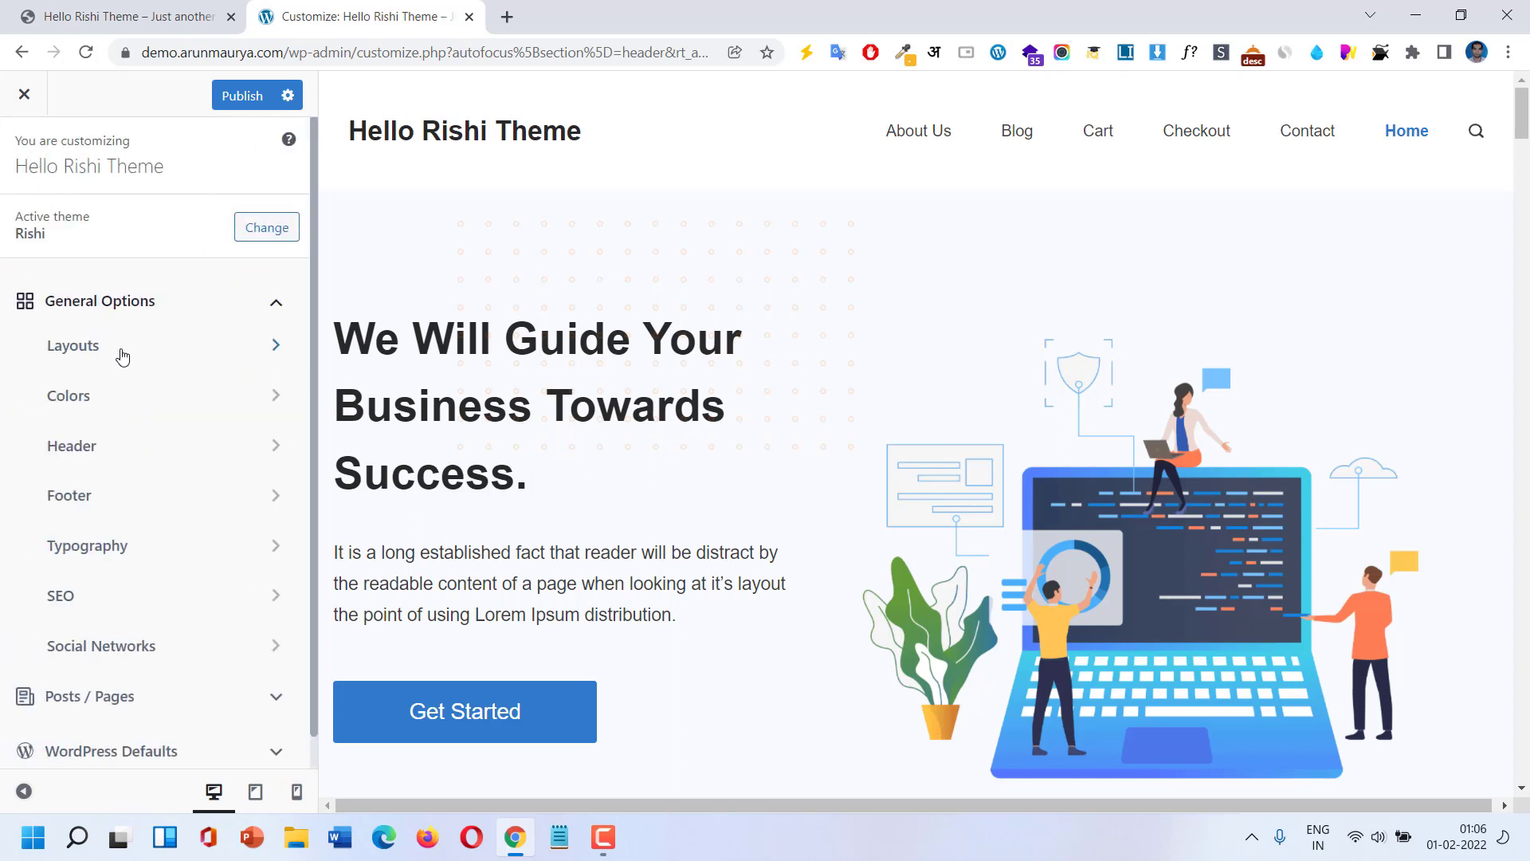
{"action": "left_click", "coordinate": [120, 400]}
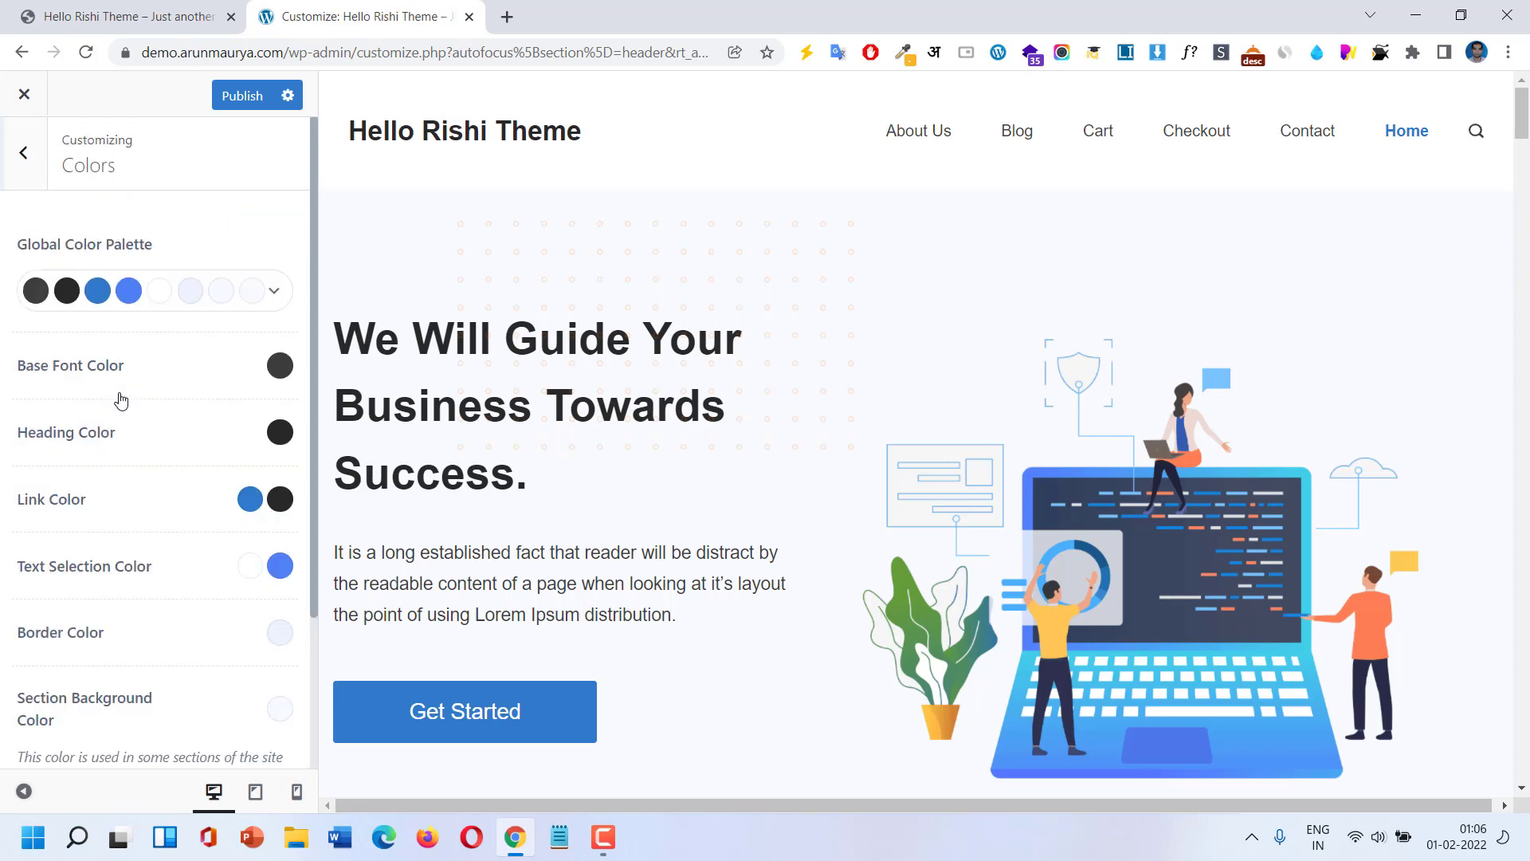
{"action": "scroll", "coordinate": [113, 356], "scroll_direction": "down", "scroll_amount": 2}
{"action": "scroll", "coordinate": [112, 358], "scroll_direction": "down", "scroll_amount": 1}
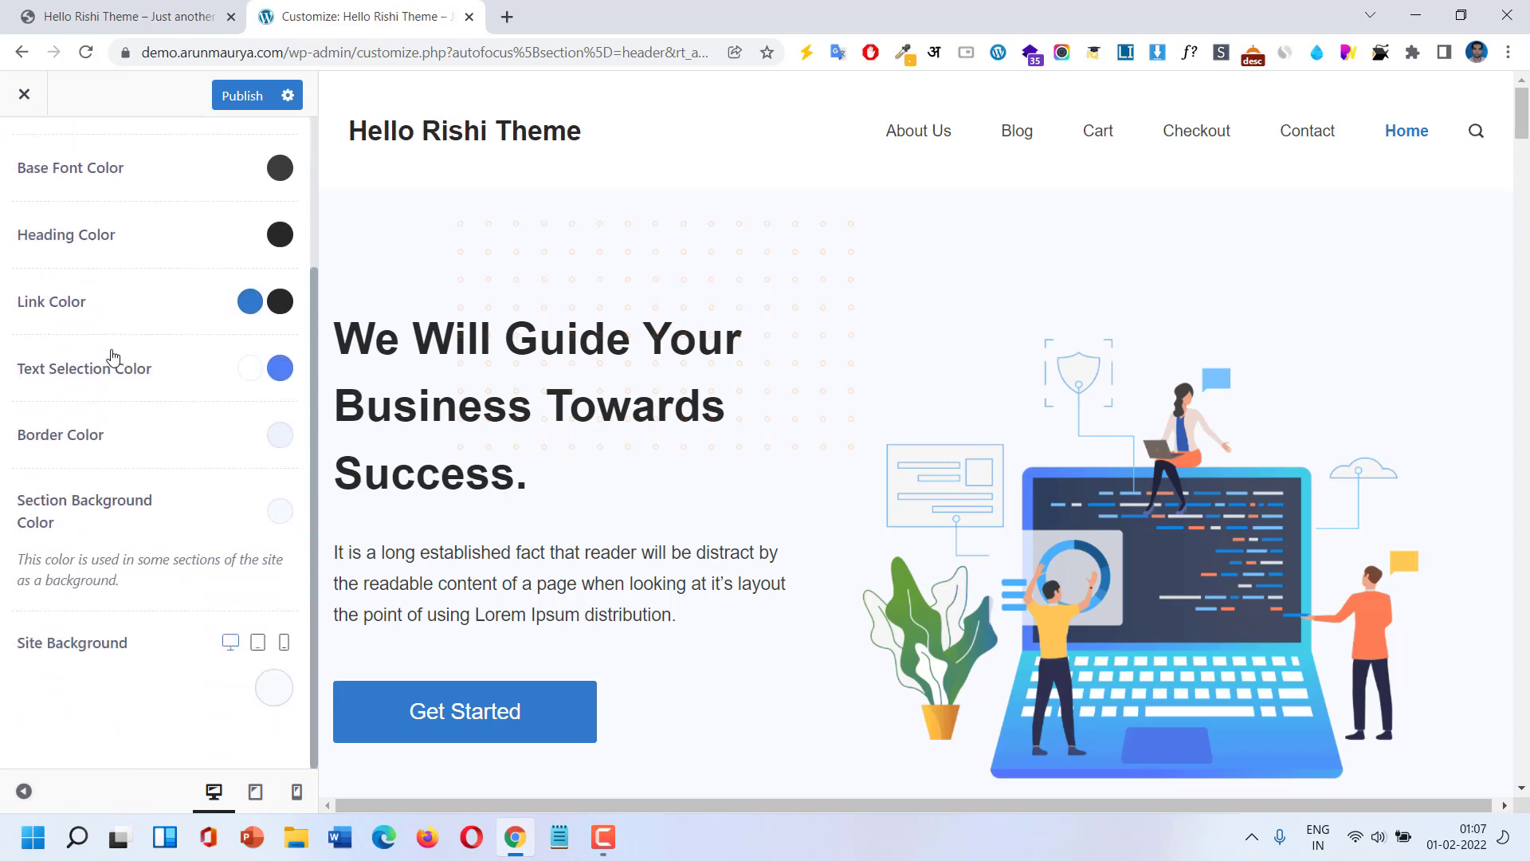
{"action": "scroll", "coordinate": [112, 356], "scroll_direction": "up", "scroll_amount": 2}
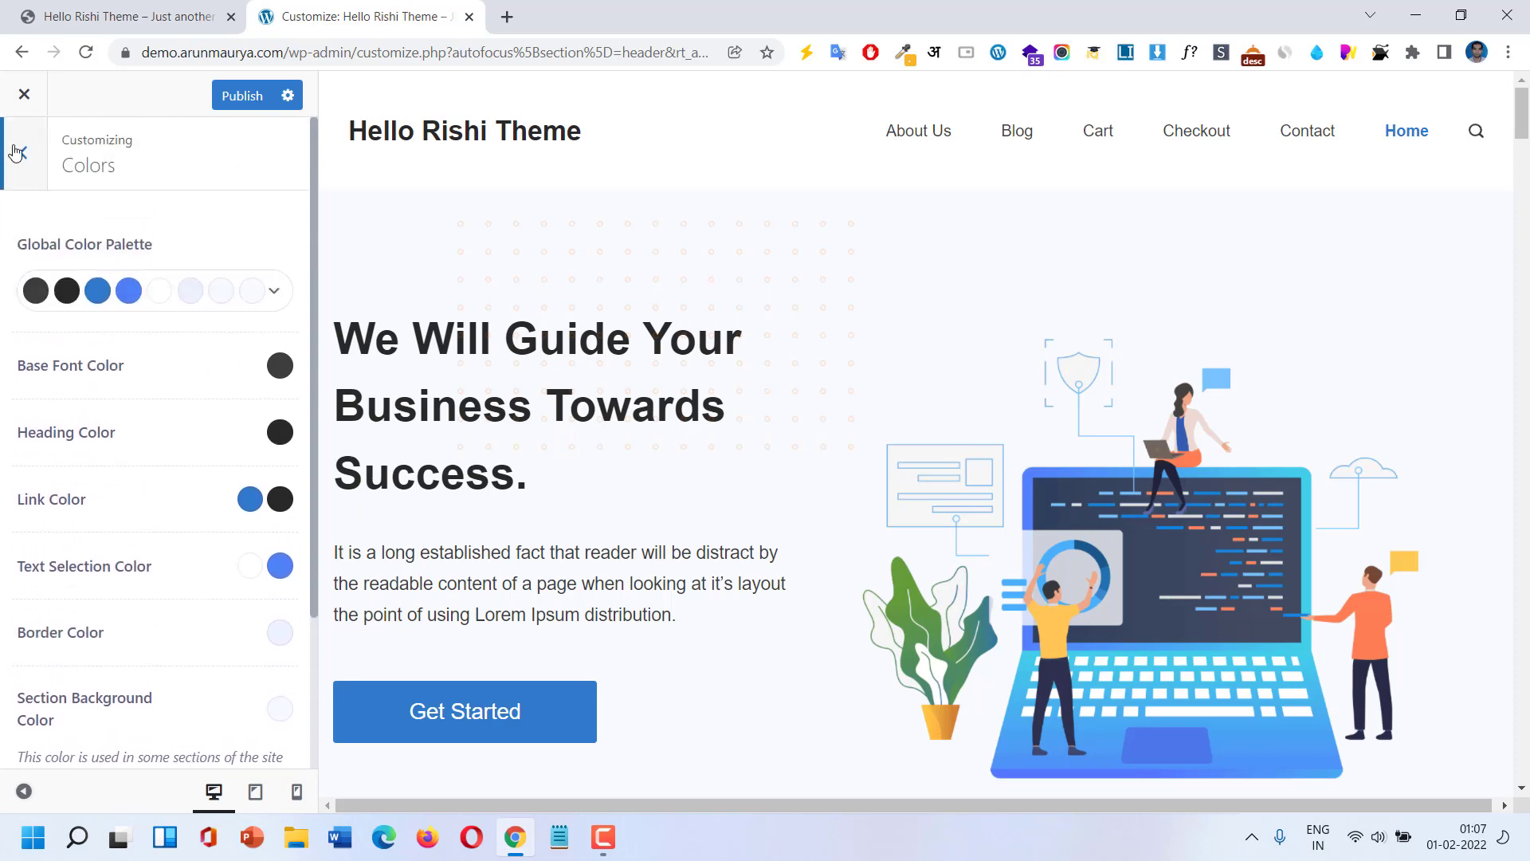
{"action": "left_click", "coordinate": [20, 153]}
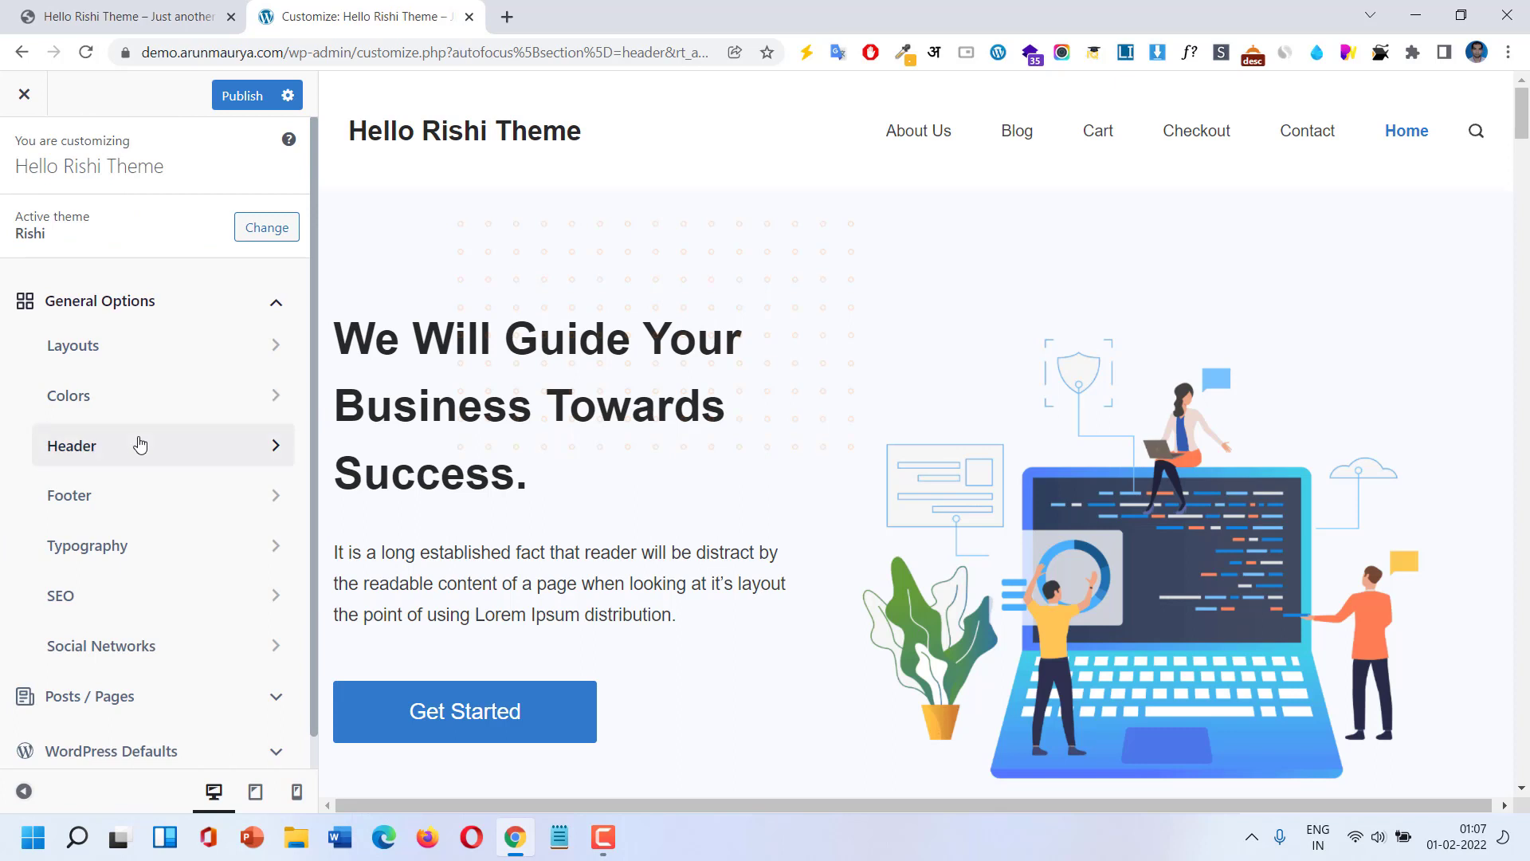
{"action": "left_click", "coordinate": [139, 445]}
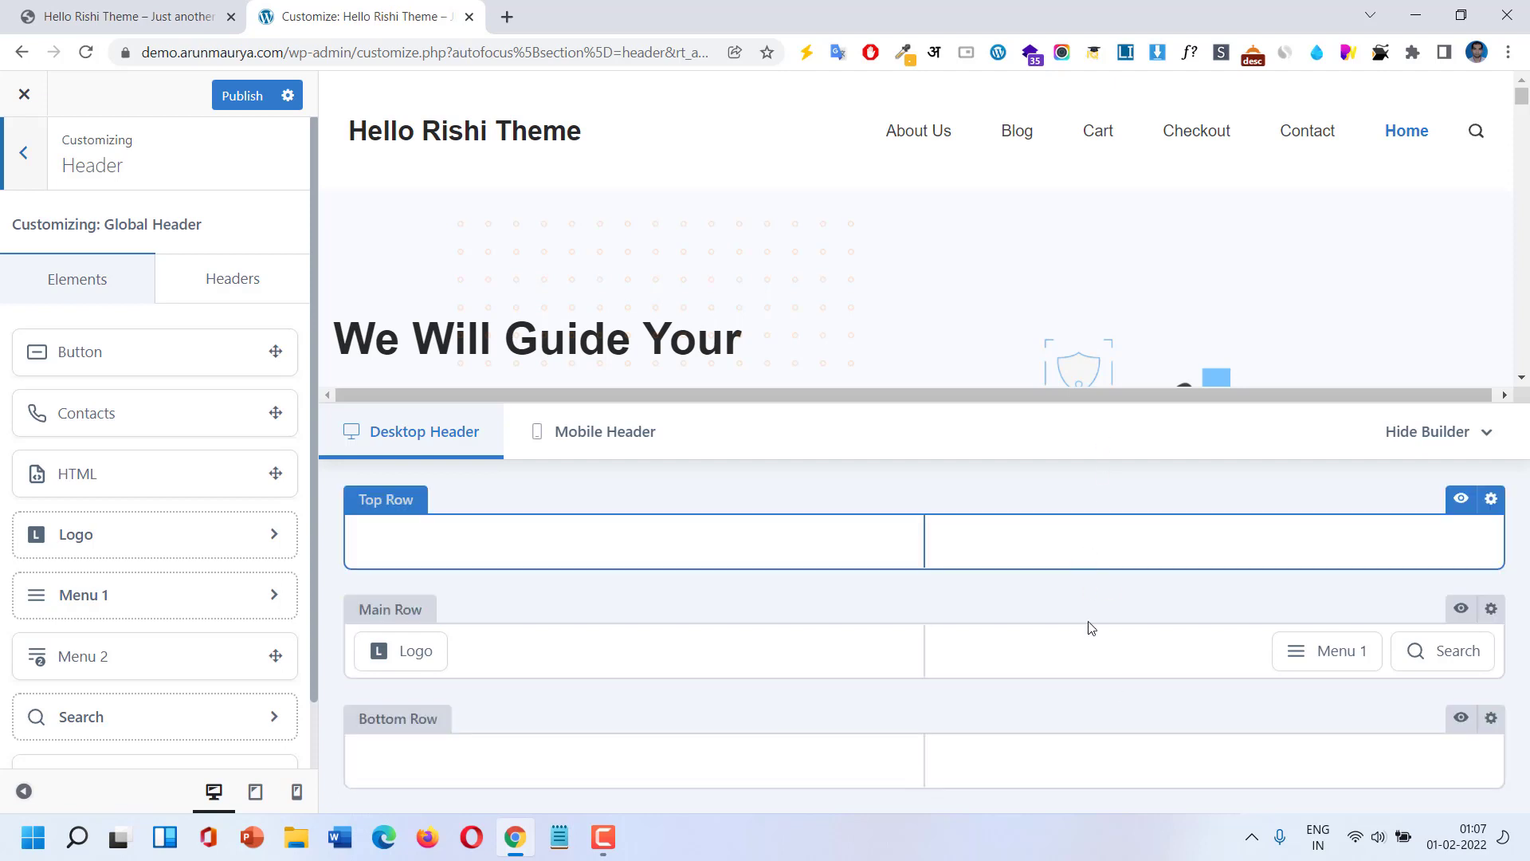
Leave the header builder and browse the Footer and Typography panels, ending on the main menu.
{"action": "left_click", "coordinate": [4, 159]}
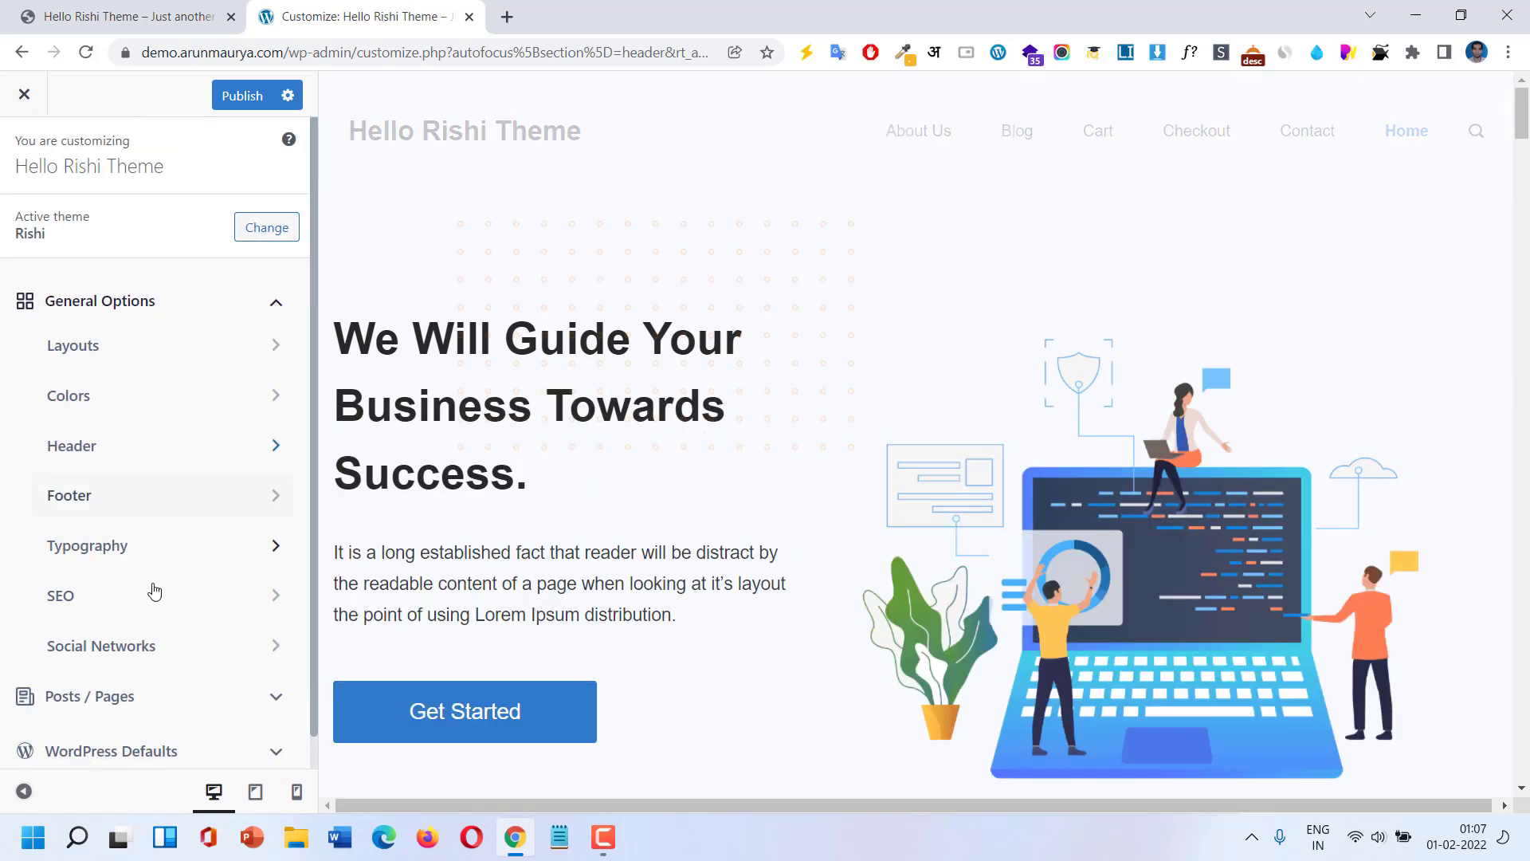
{"action": "left_click", "coordinate": [118, 495]}
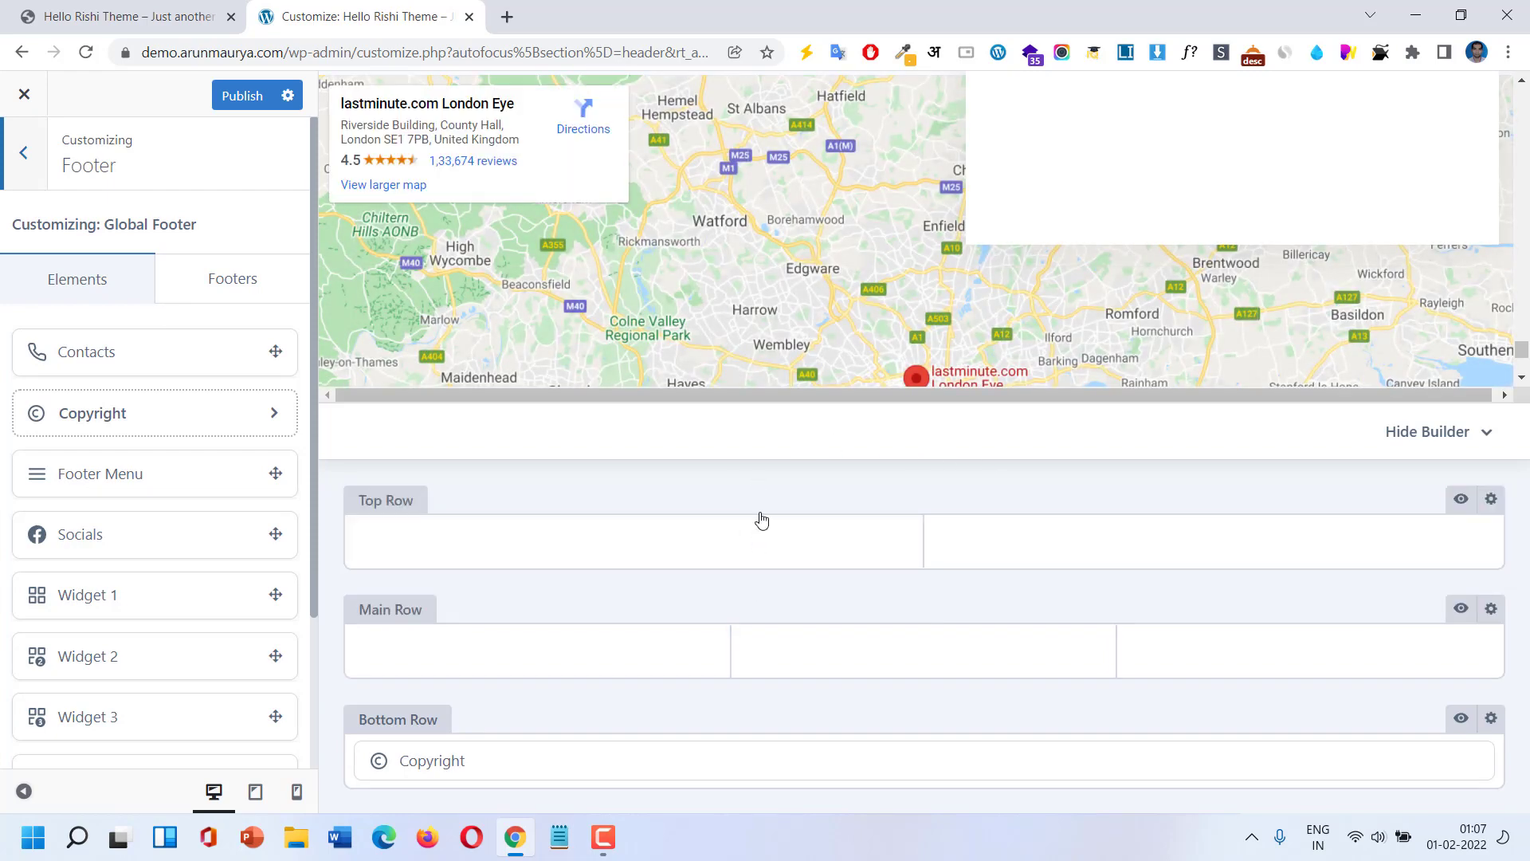
{"action": "left_click", "coordinate": [22, 160]}
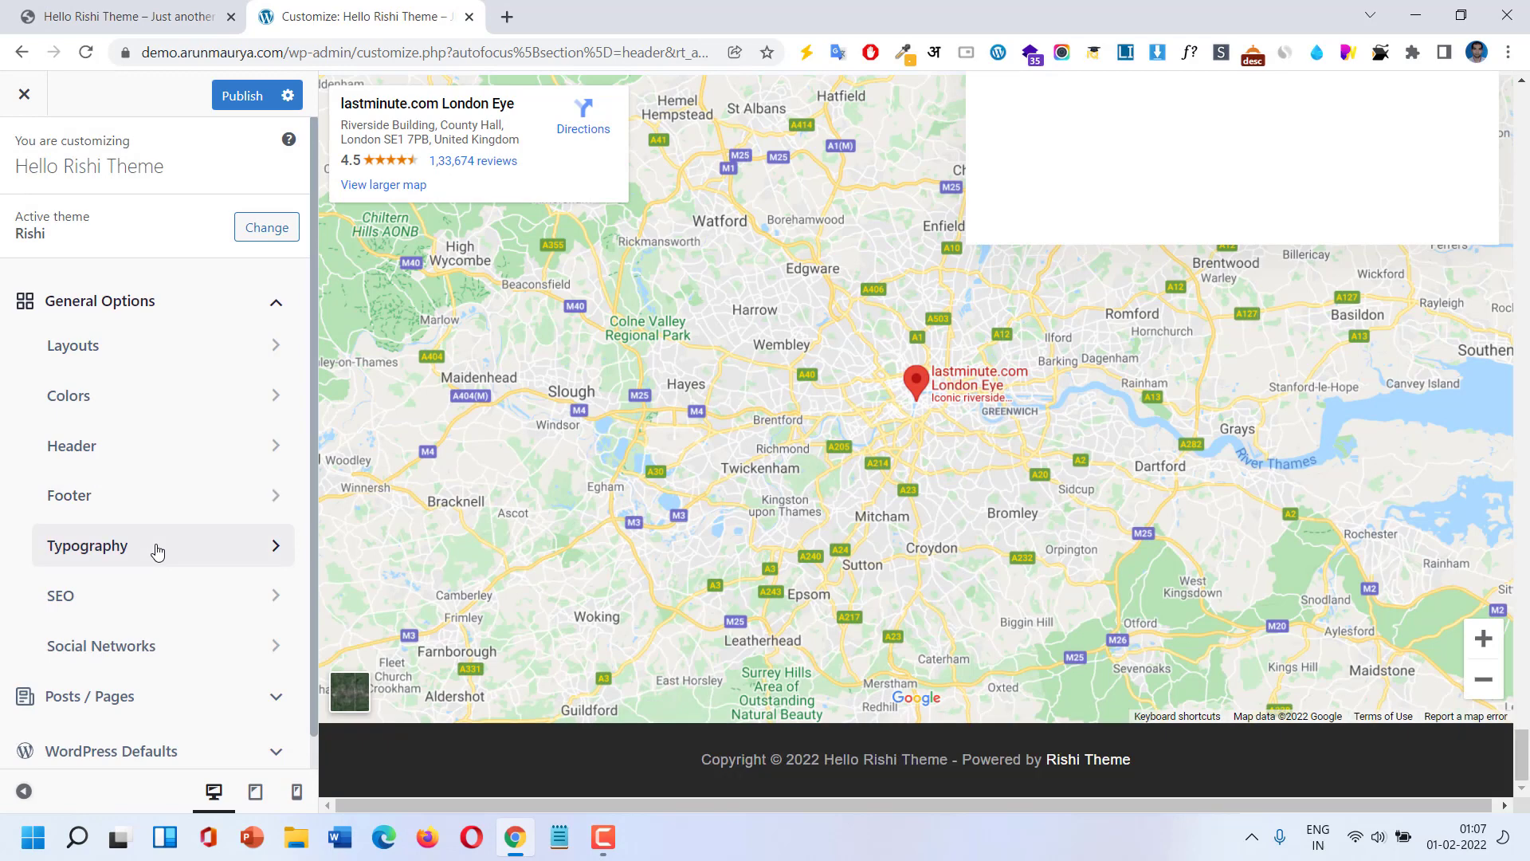
{"action": "left_click", "coordinate": [157, 550]}
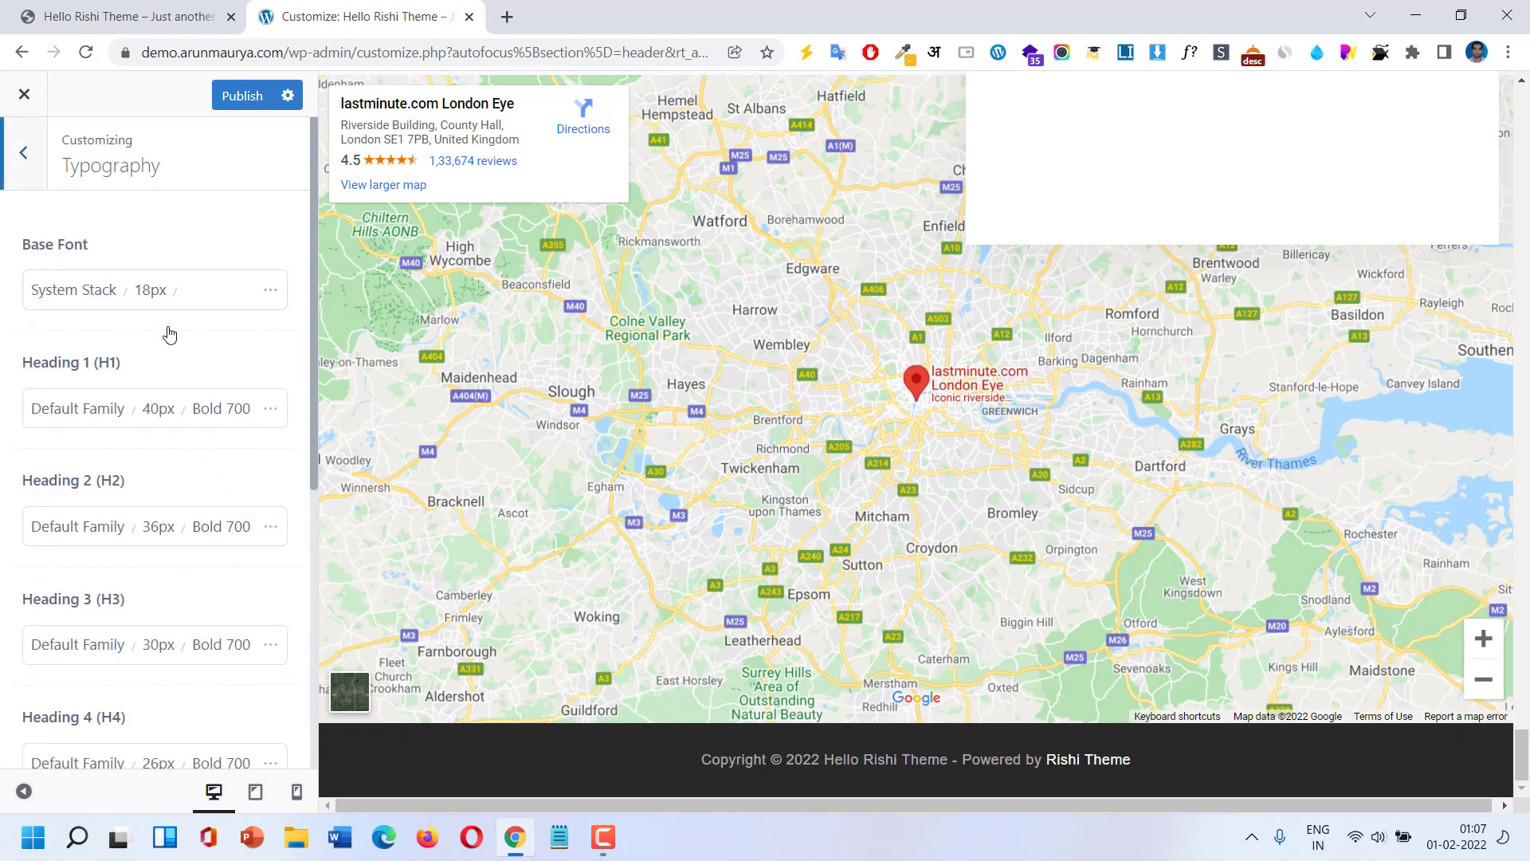
{"action": "scroll", "coordinate": [169, 333], "scroll_direction": "down", "scroll_amount": 3}
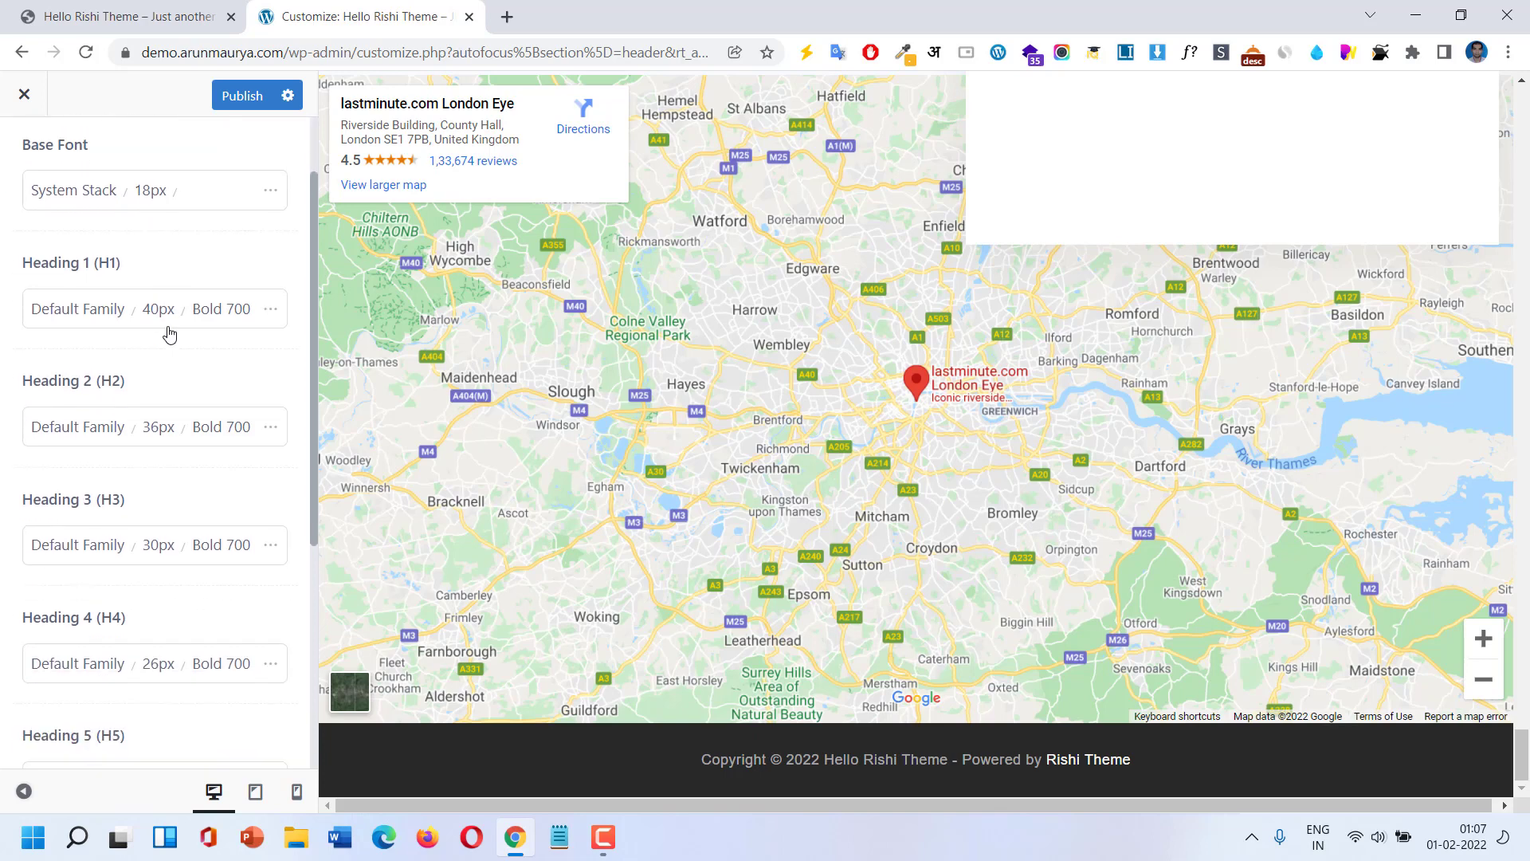
{"action": "scroll", "coordinate": [169, 333], "scroll_direction": "up", "scroll_amount": 3}
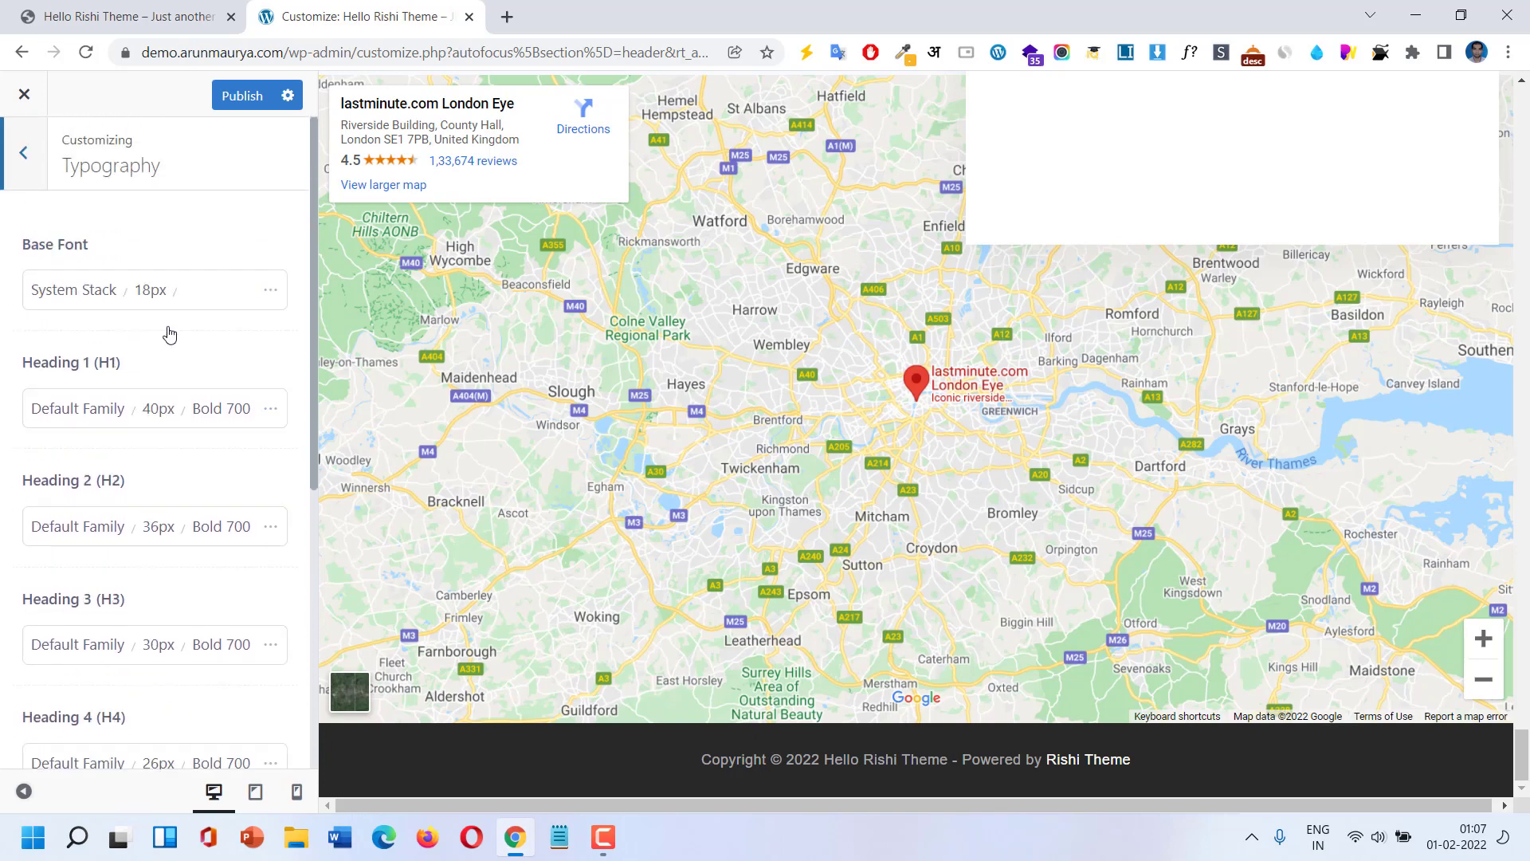
{"action": "left_click", "coordinate": [36, 170]}
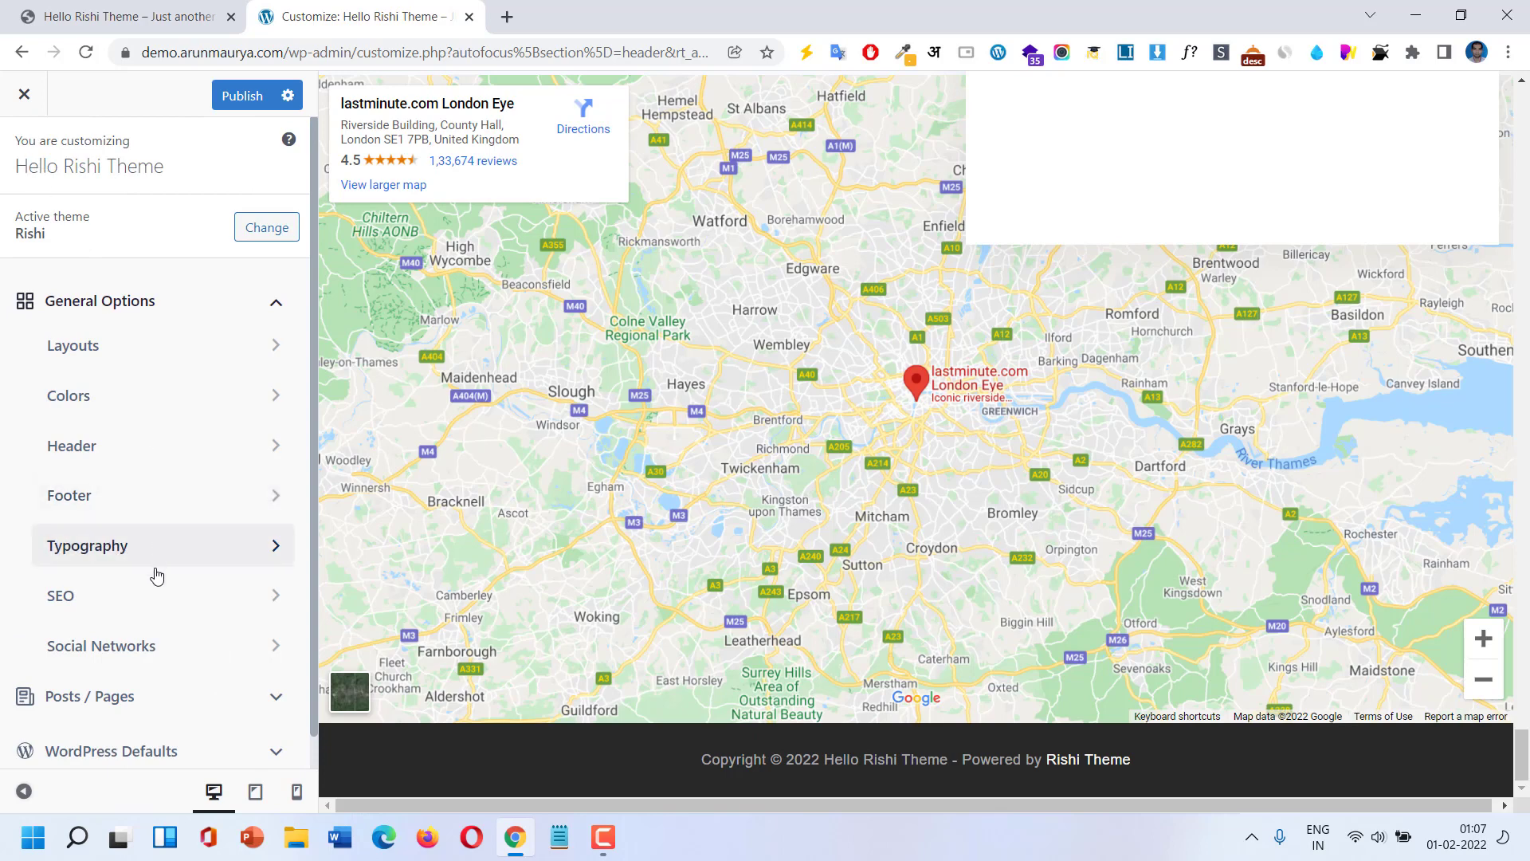
Inspect the SEO breadcrumb position choices and design options, then return to the main menu.
{"action": "left_click", "coordinate": [154, 597]}
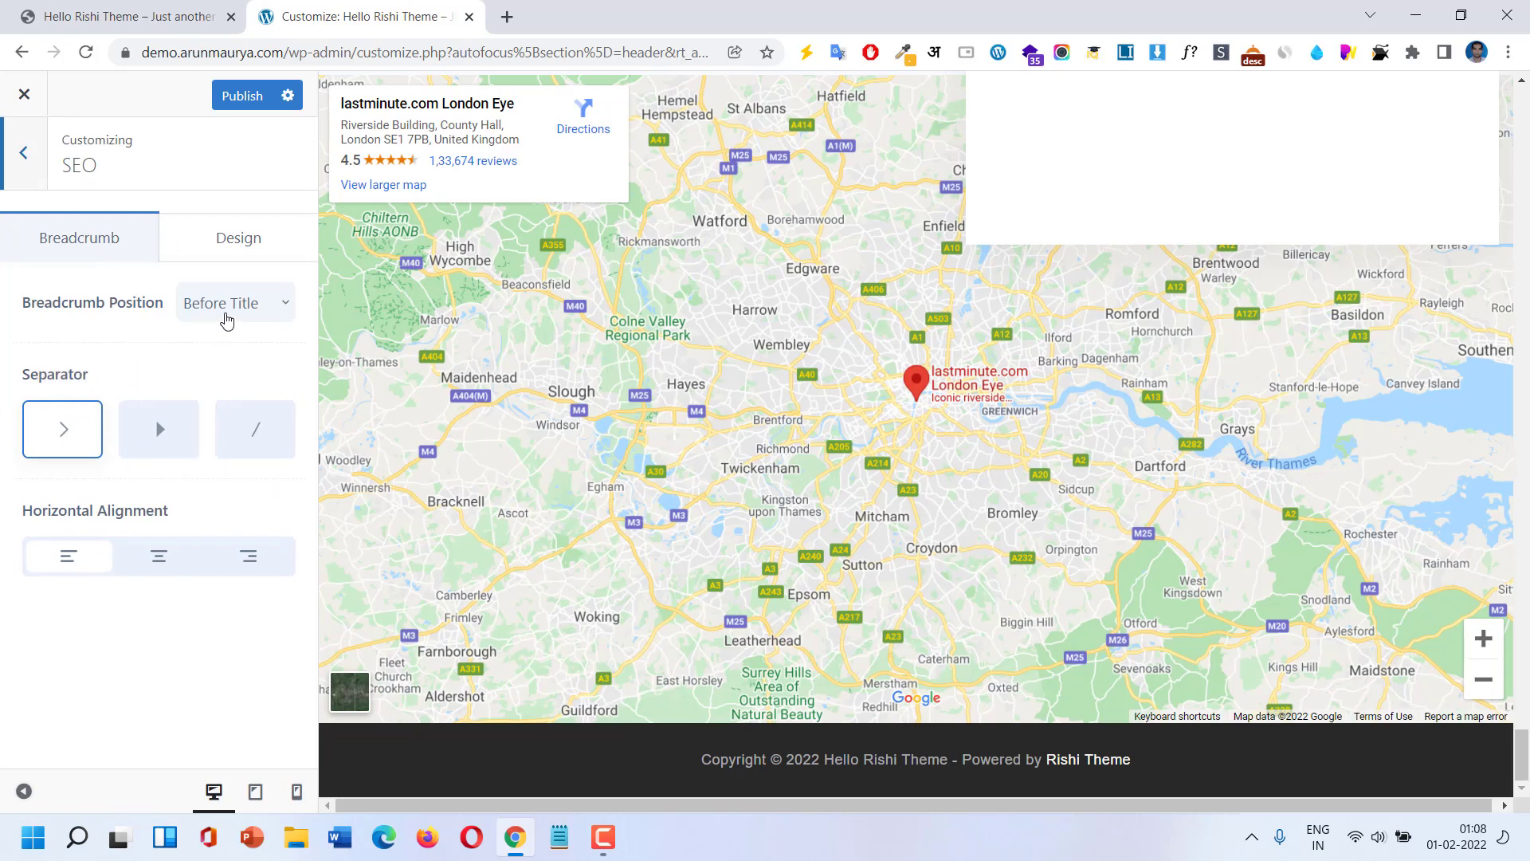
{"action": "left_click", "coordinate": [226, 318]}
{"action": "left_click", "coordinate": [231, 243]}
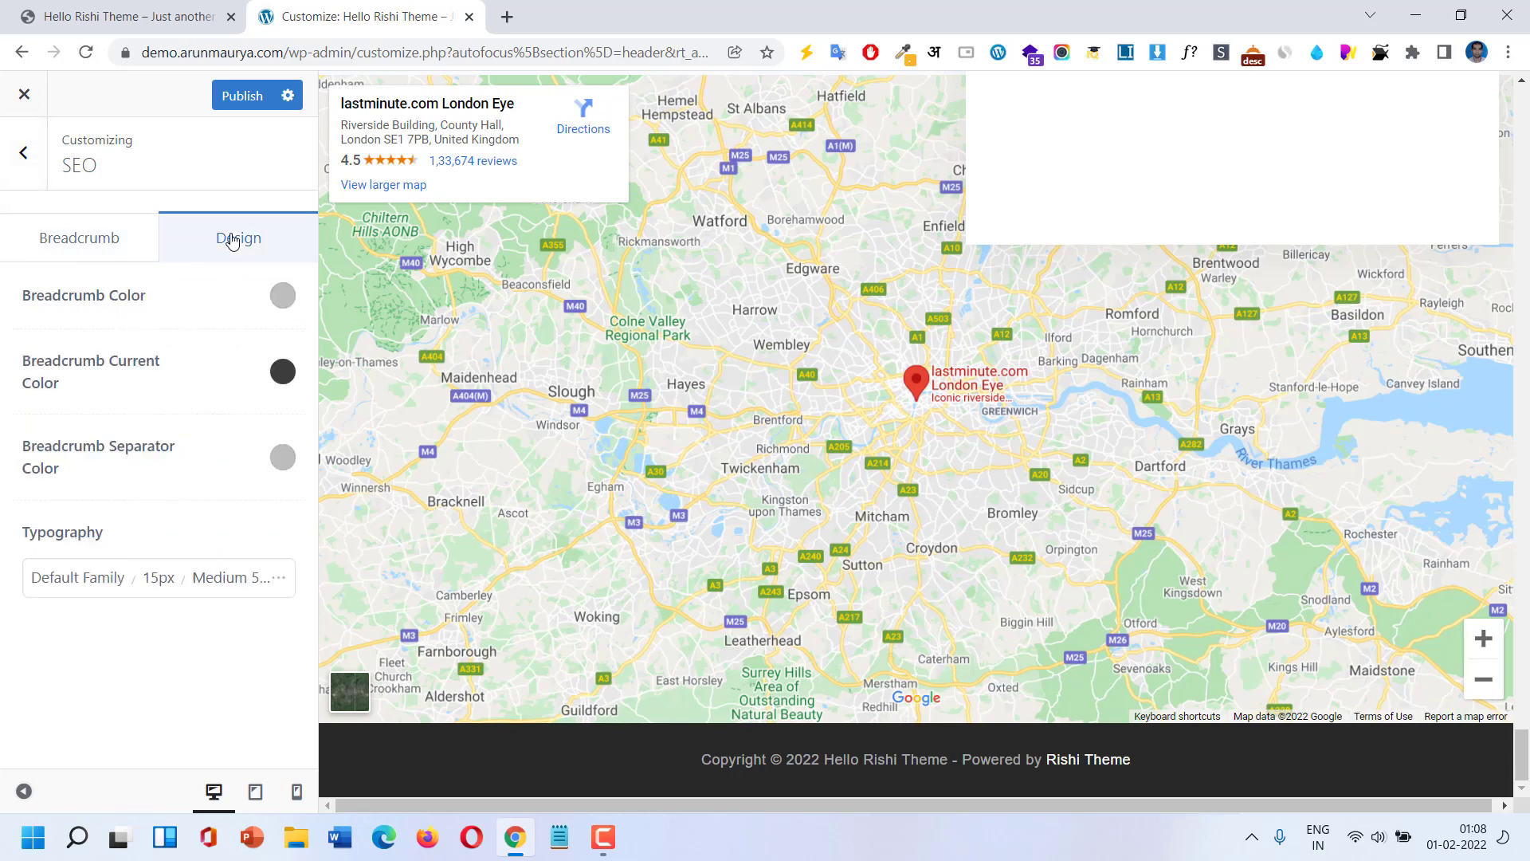
{"action": "left_click", "coordinate": [102, 239]}
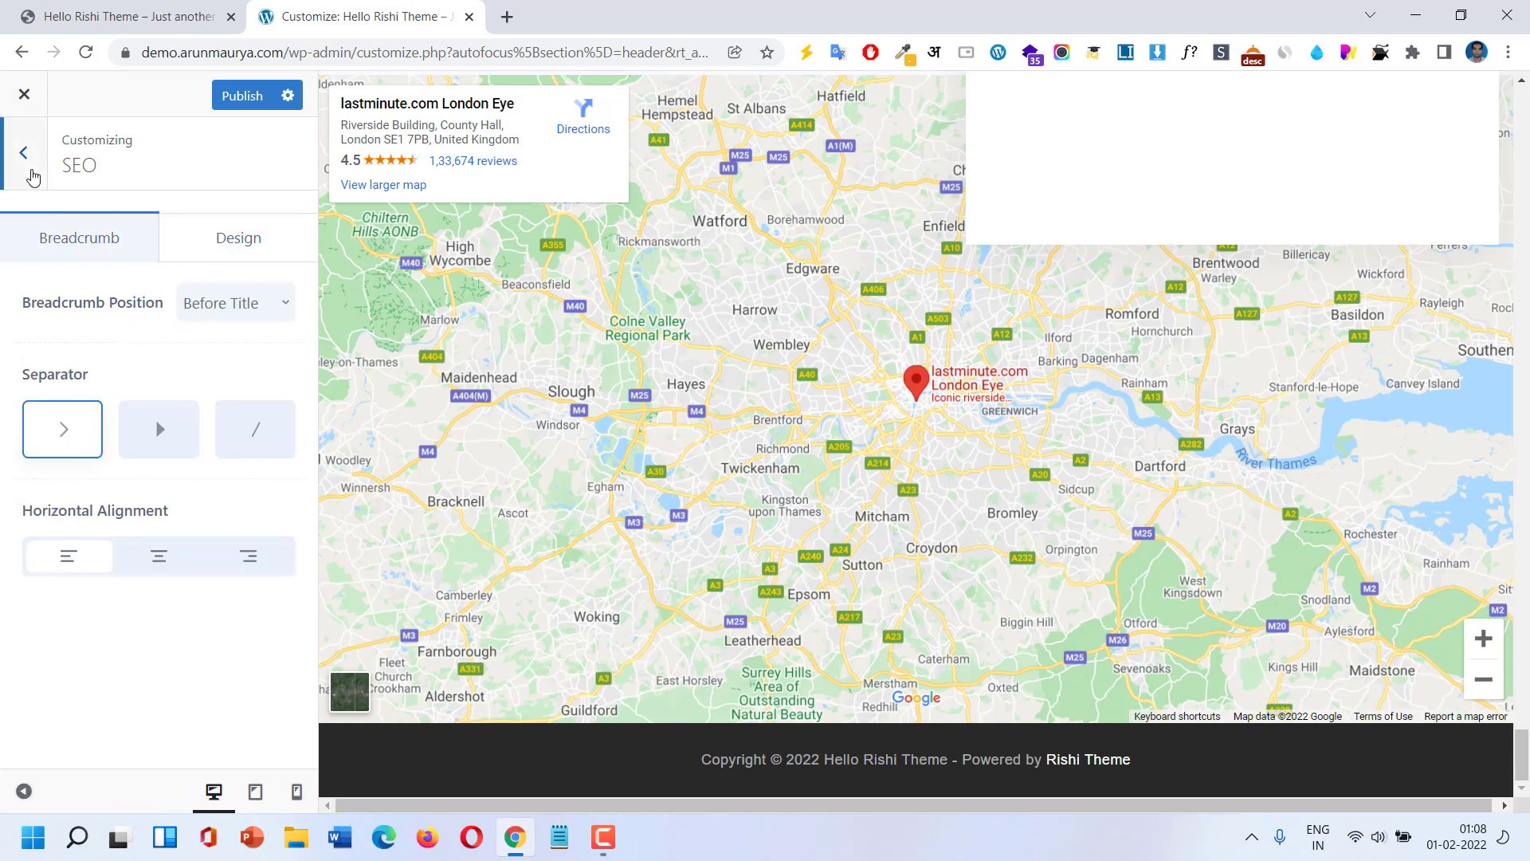
{"action": "left_click", "coordinate": [32, 177]}
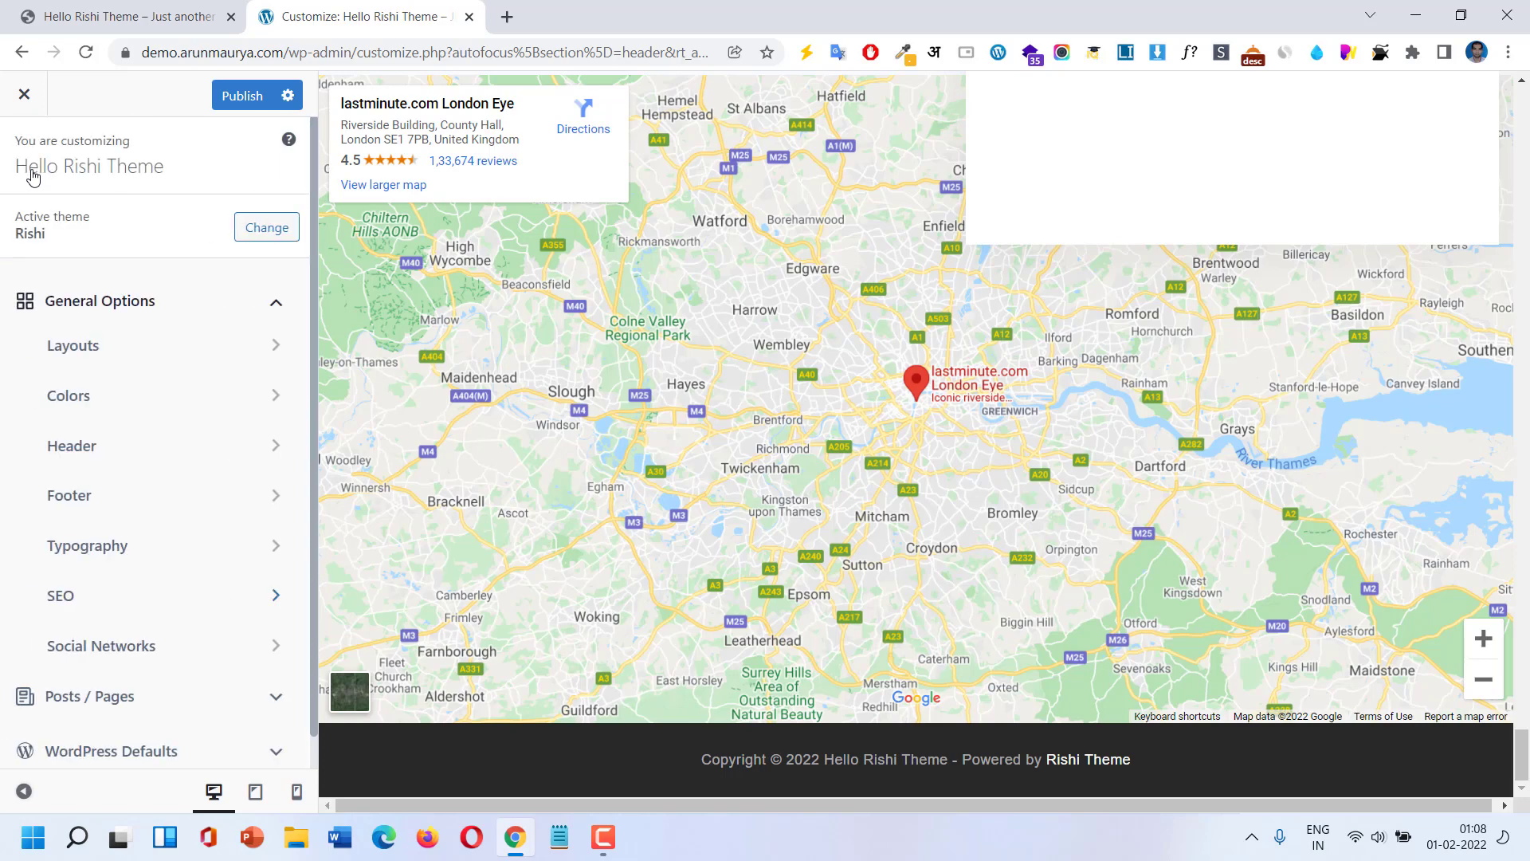
Scroll through the Social Networks account fields and return to the main Customizer menu.
{"action": "left_click", "coordinate": [172, 668]}
{"action": "scroll", "coordinate": [157, 416], "scroll_direction": "down", "scroll_amount": 5}
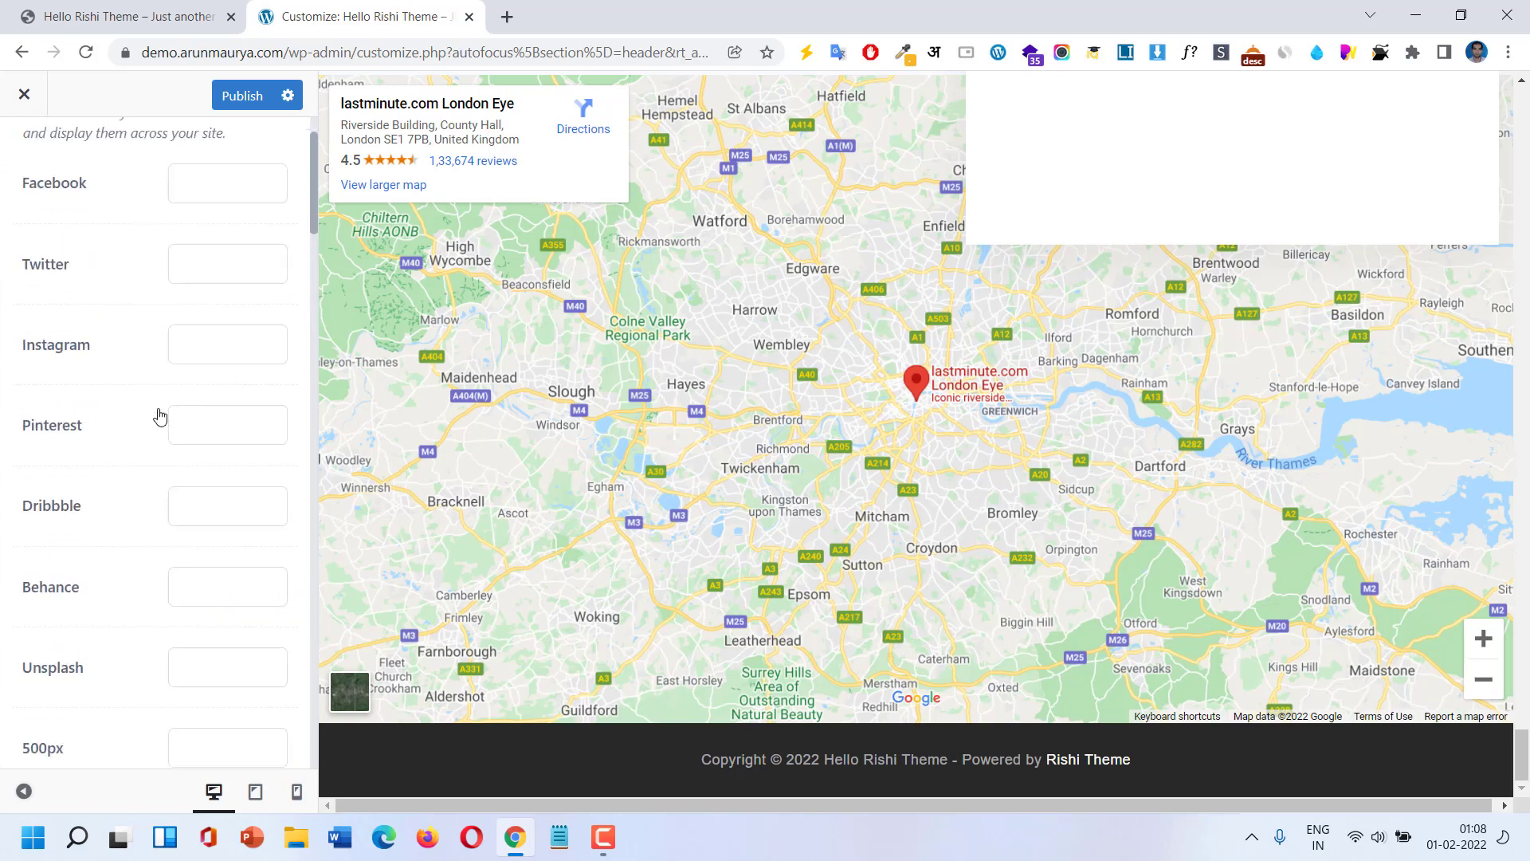
{"action": "scroll", "coordinate": [160, 416], "scroll_direction": "down", "scroll_amount": 18}
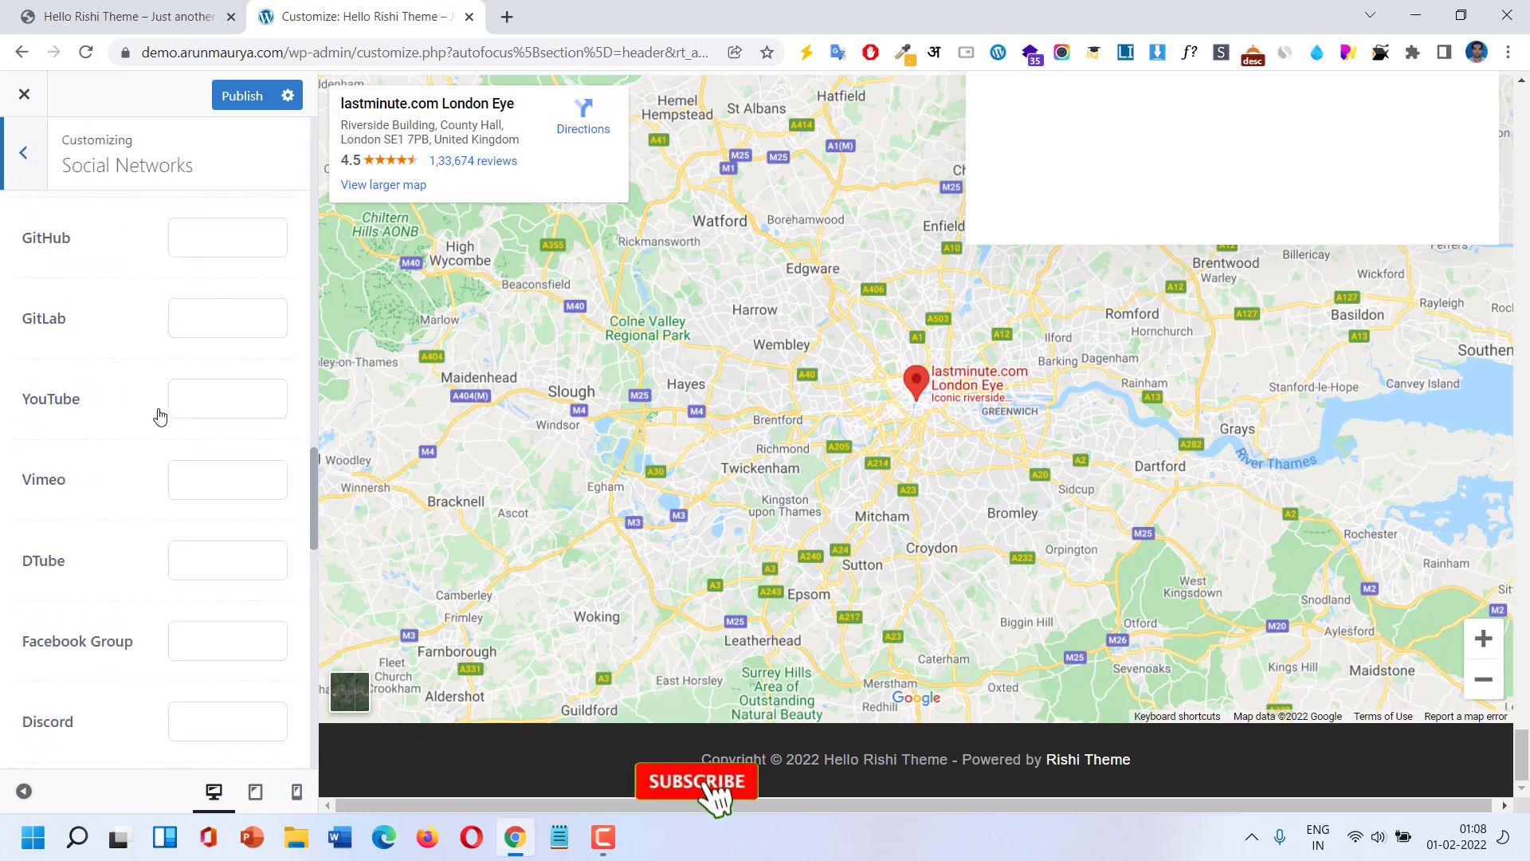
{"action": "scroll", "coordinate": [159, 415], "scroll_direction": "up", "scroll_amount": 8}
{"action": "scroll", "coordinate": [159, 415], "scroll_direction": "up", "scroll_amount": 12}
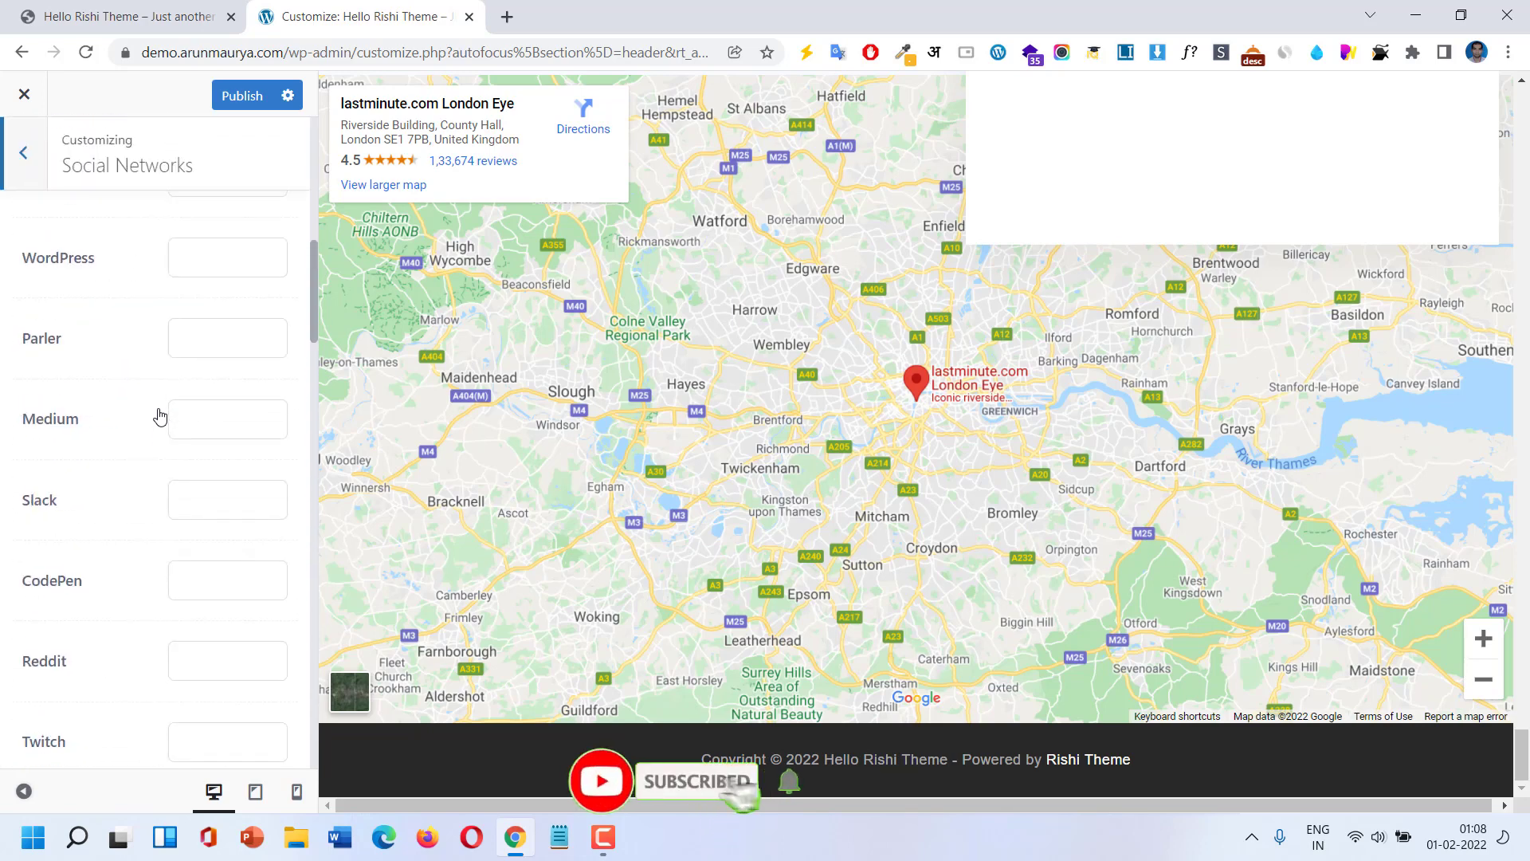
{"action": "left_click", "coordinate": [22, 154]}
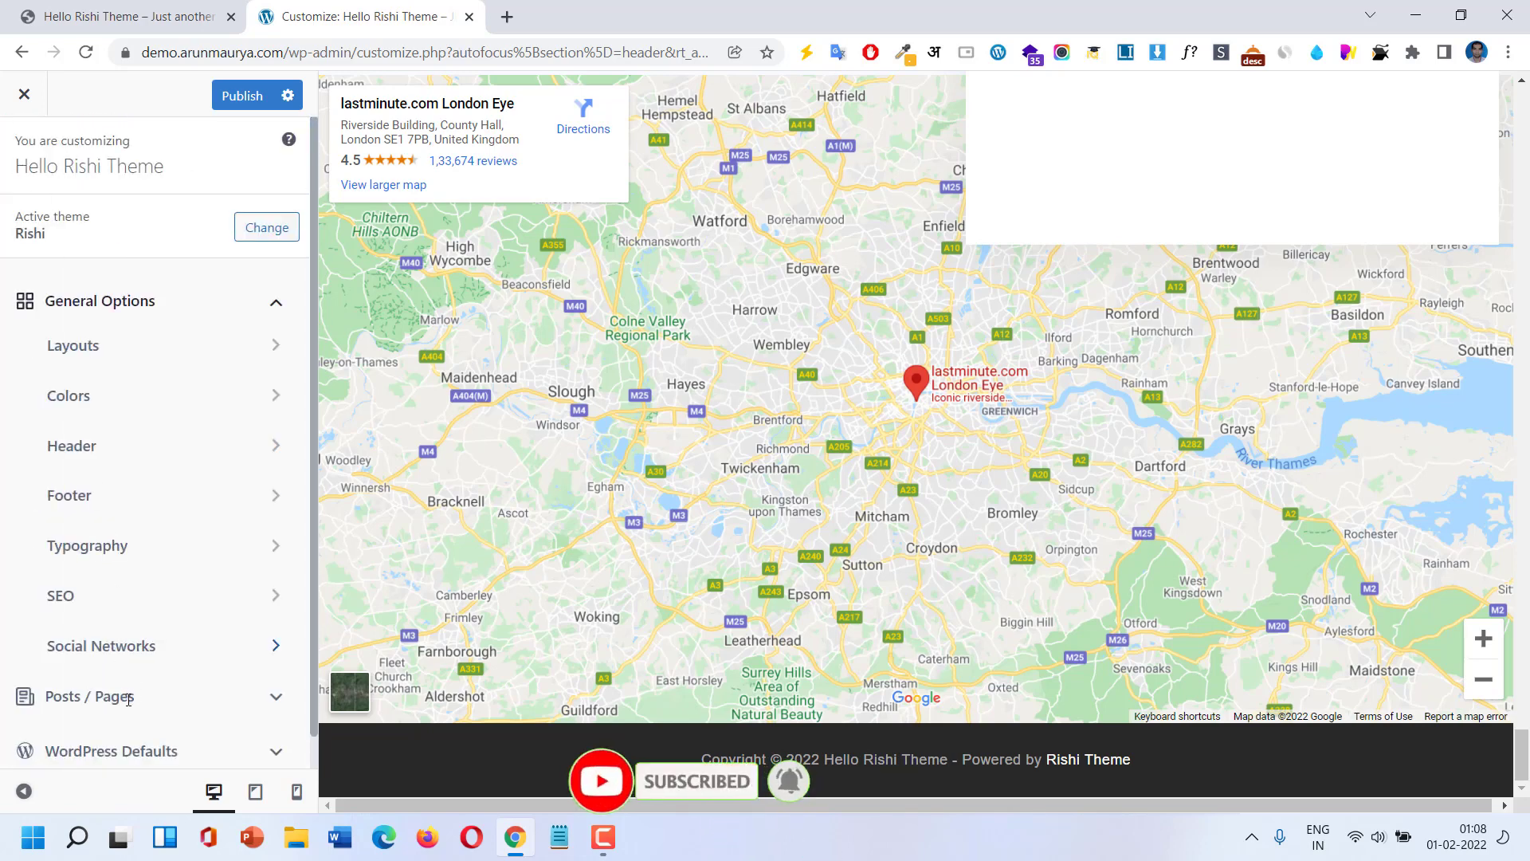
{"action": "scroll", "coordinate": [126, 687], "scroll_direction": "down", "scroll_amount": 4}
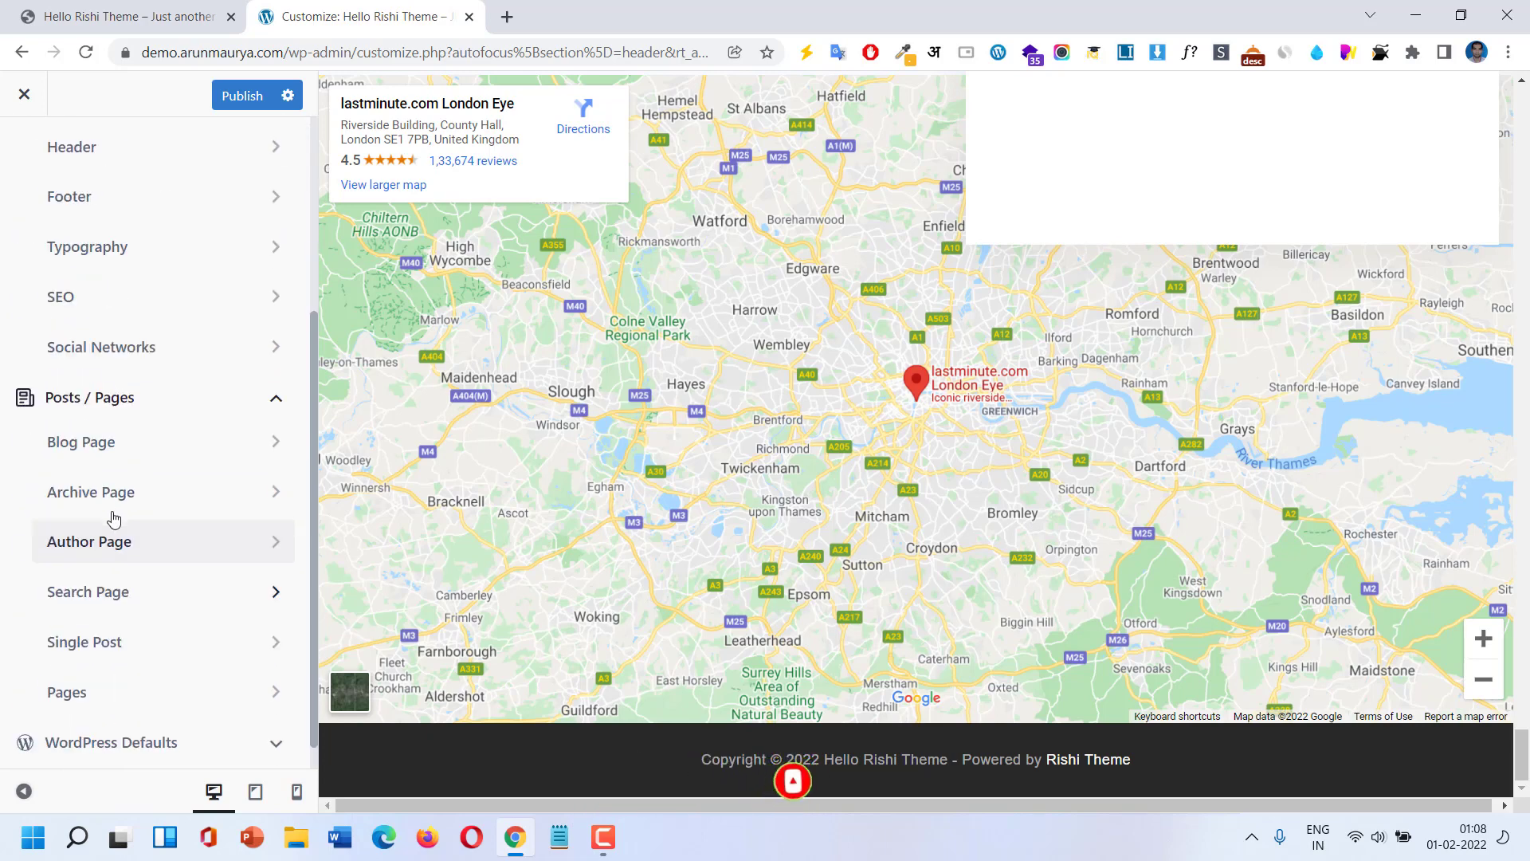
{"action": "left_click", "coordinate": [121, 454]}
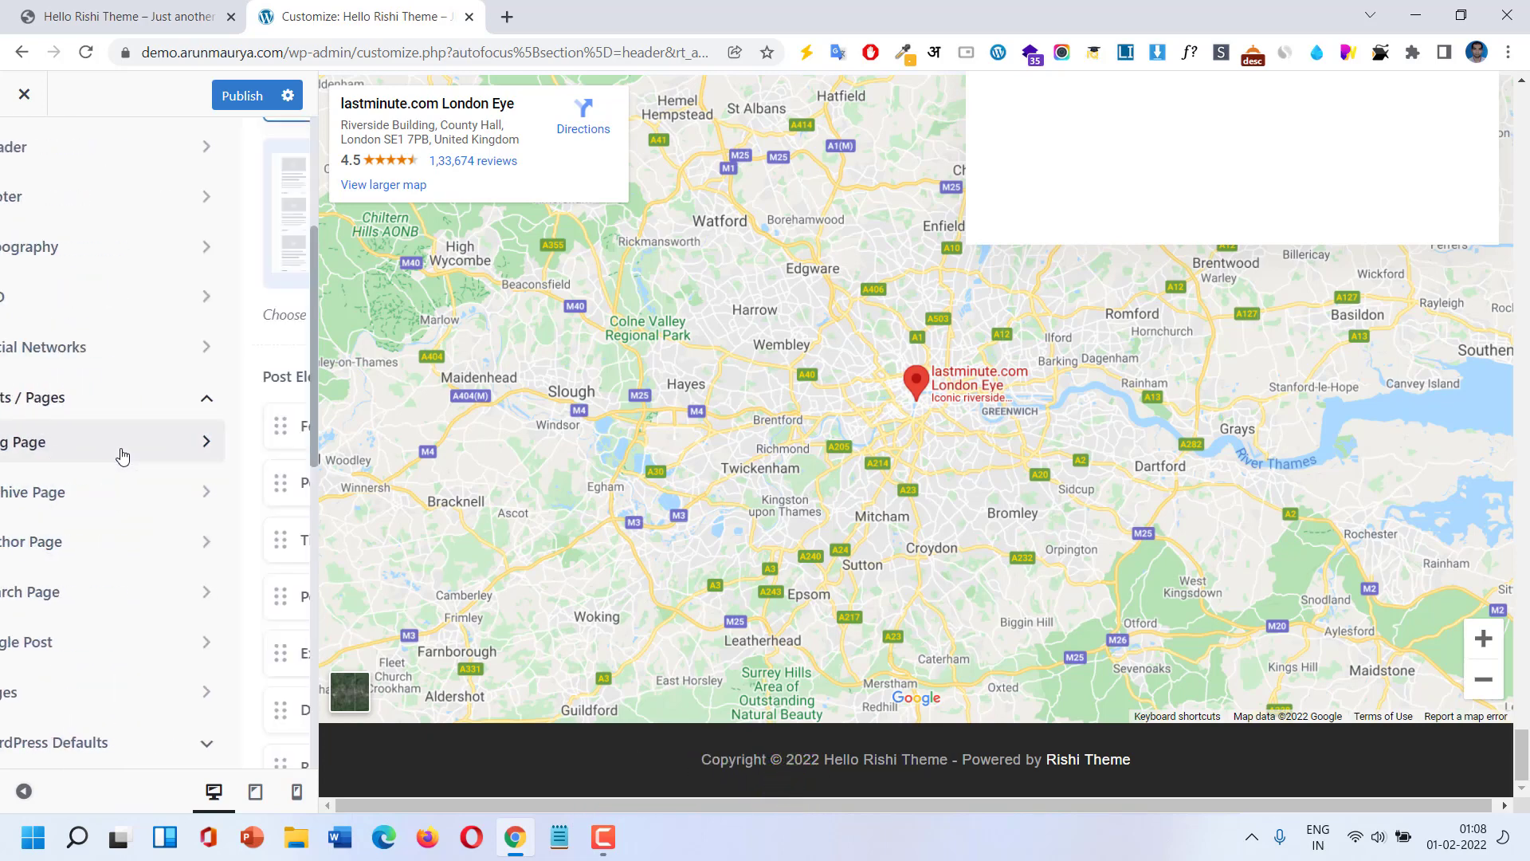
{"action": "scroll", "coordinate": [207, 348], "scroll_direction": "down", "scroll_amount": 5}
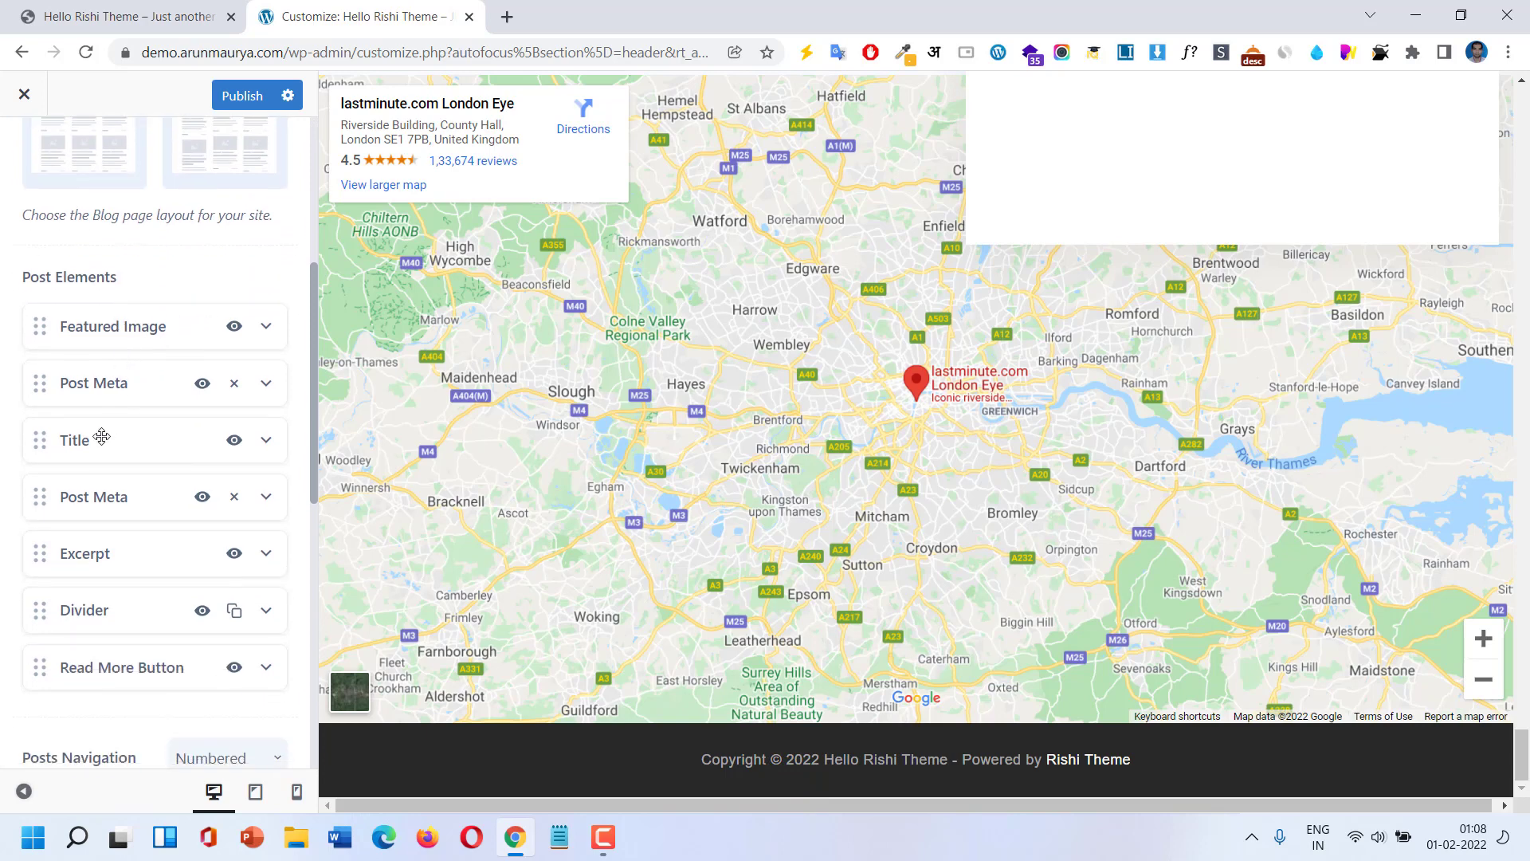
{"action": "scroll", "coordinate": [56, 549], "scroll_direction": "down", "scroll_amount": 6}
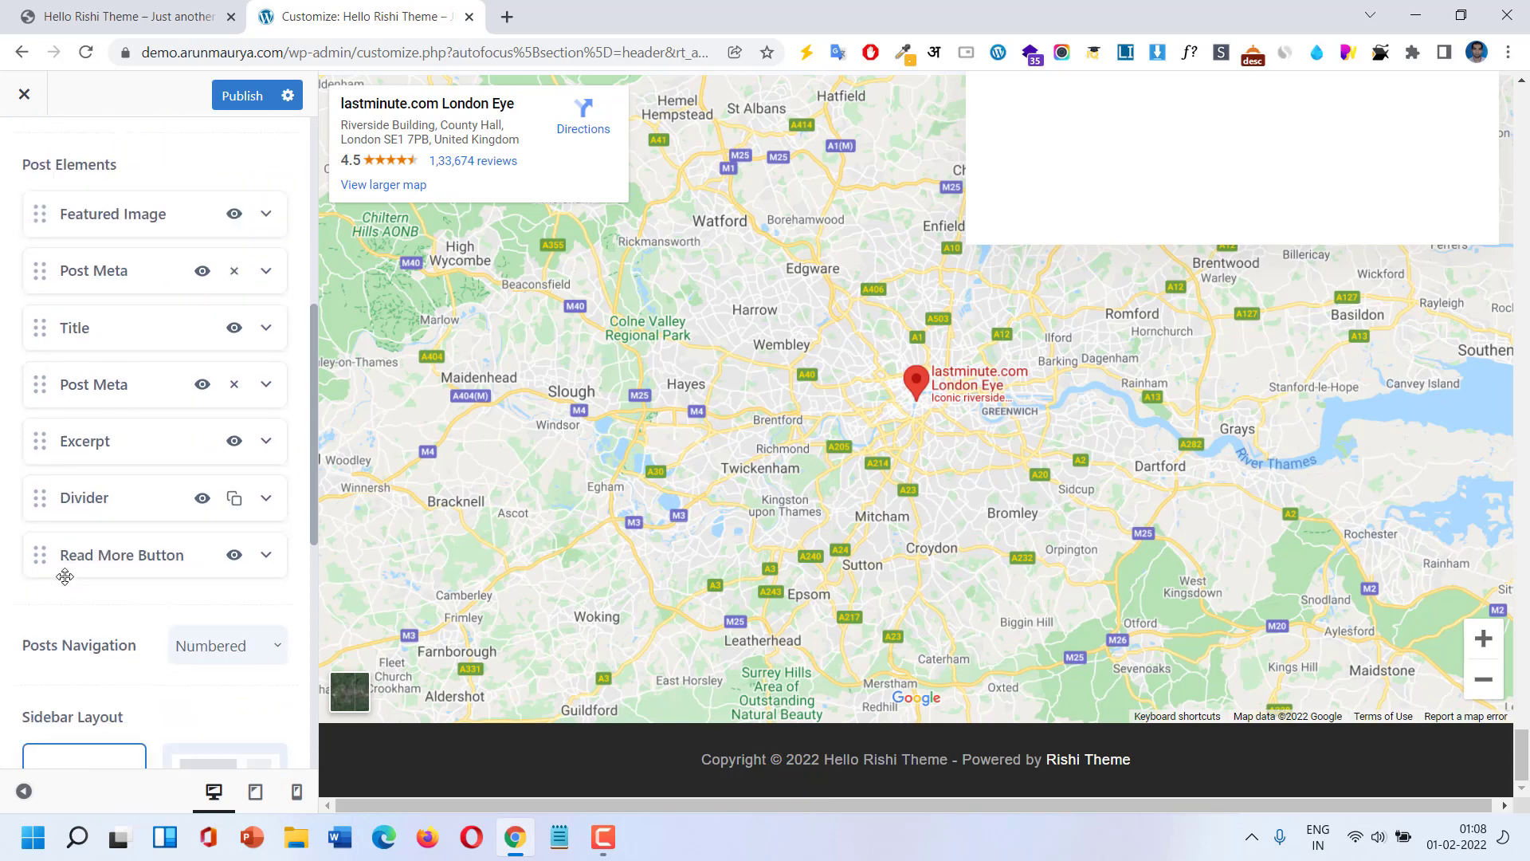
{"action": "scroll", "coordinate": [70, 544], "scroll_direction": "down", "scroll_amount": 3}
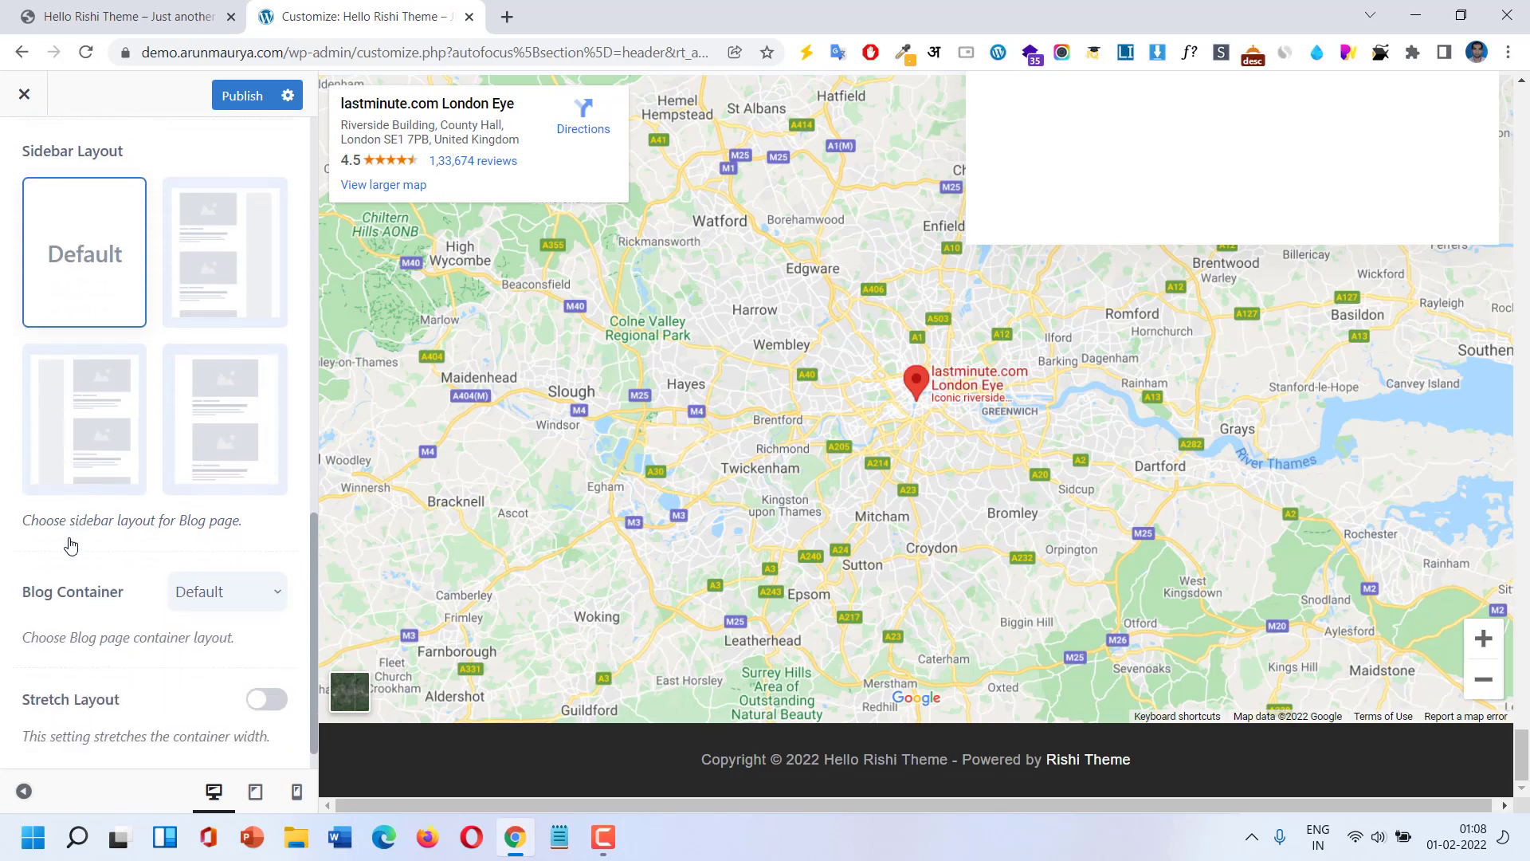
{"action": "scroll", "coordinate": [70, 544], "scroll_direction": "up", "scroll_amount": 1}
{"action": "scroll", "coordinate": [70, 544], "scroll_direction": "up", "scroll_amount": 12}
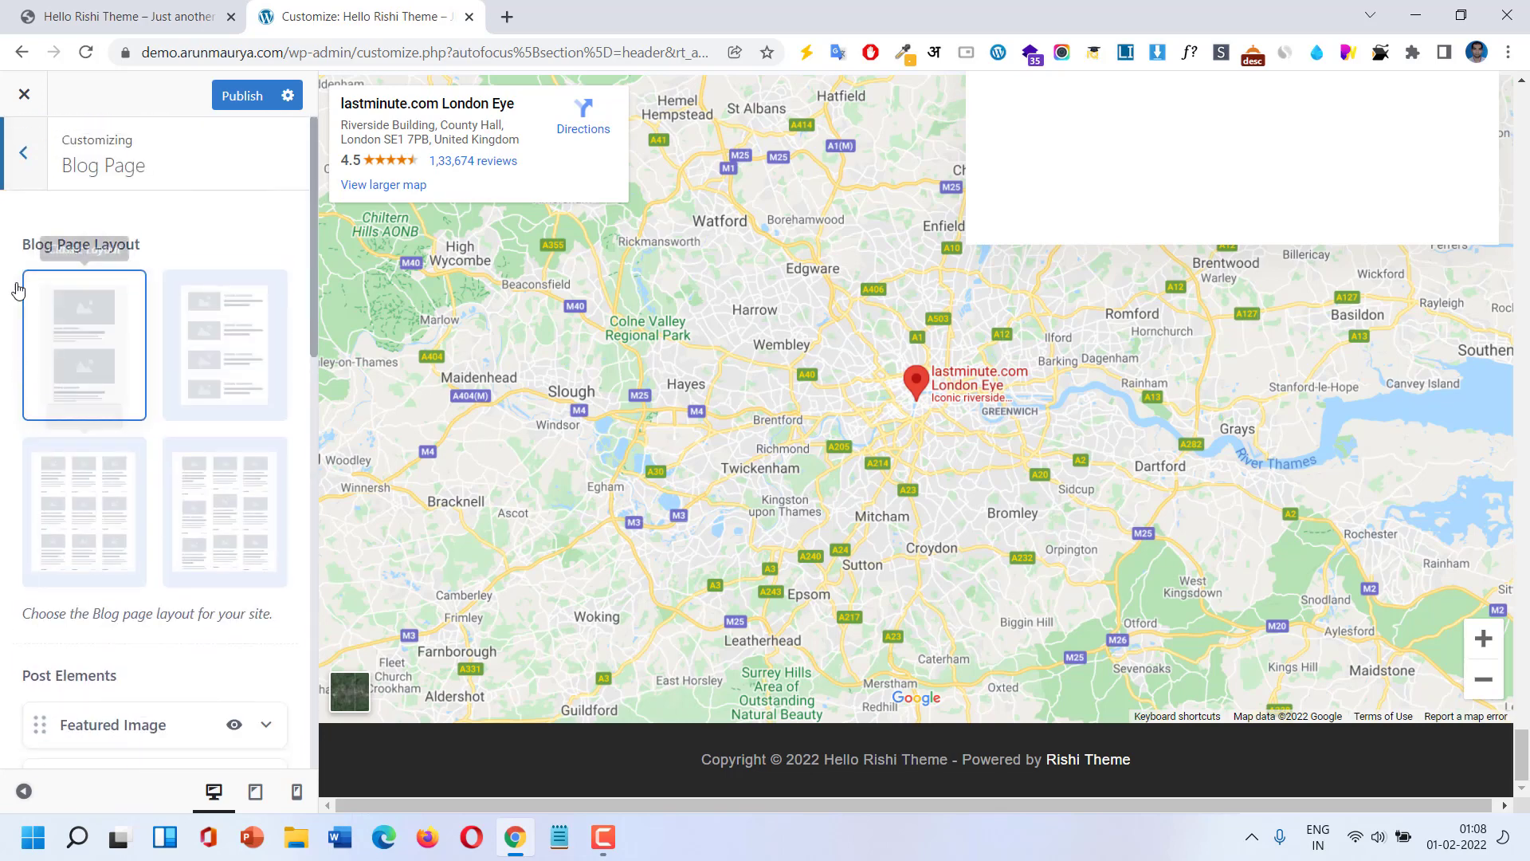
{"action": "left_click", "coordinate": [25, 159]}
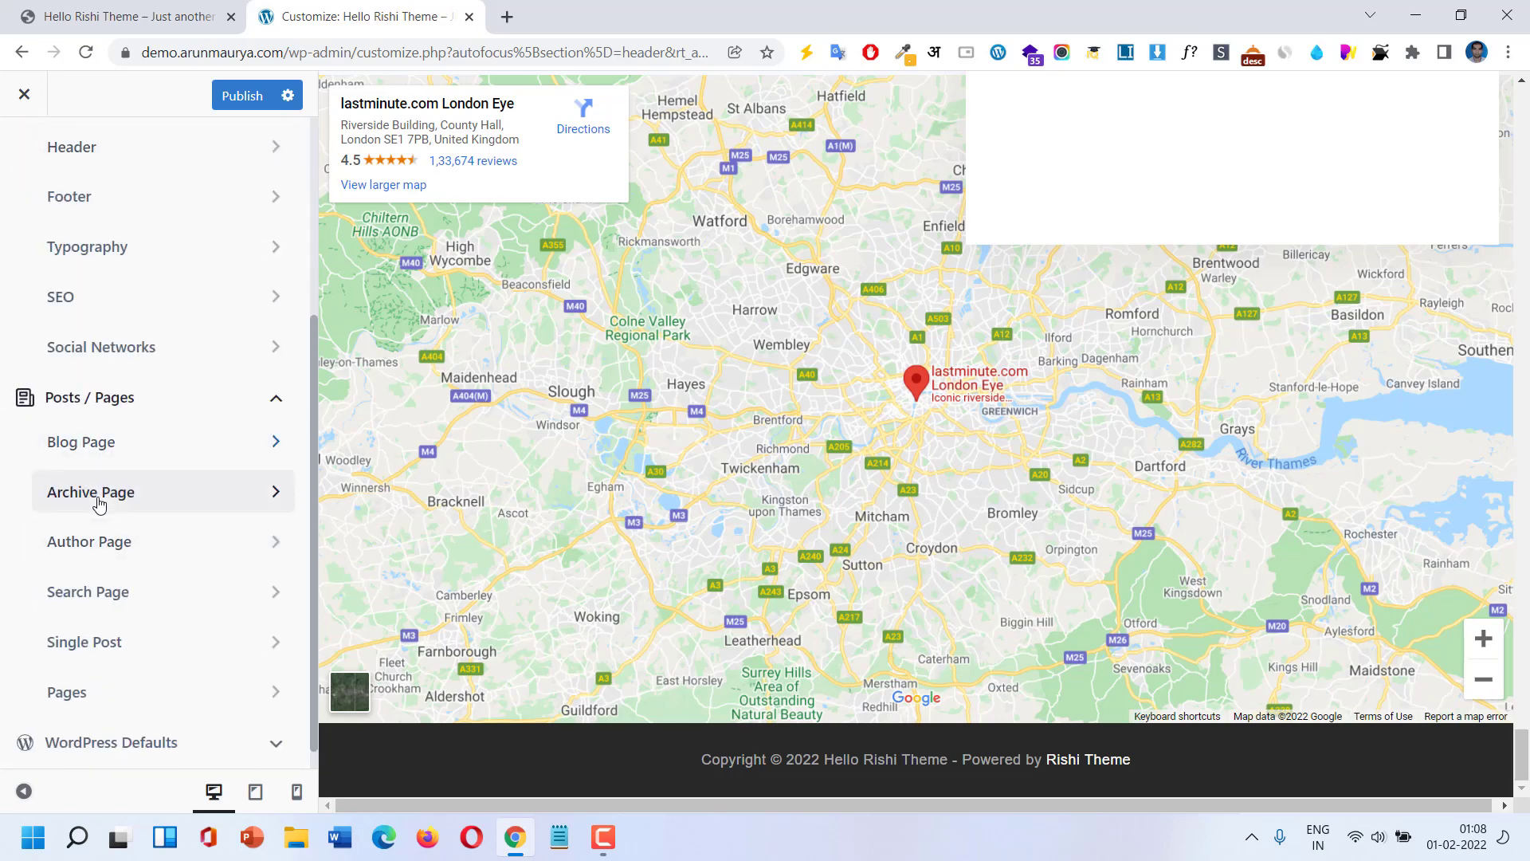
{"action": "left_click", "coordinate": [98, 502]}
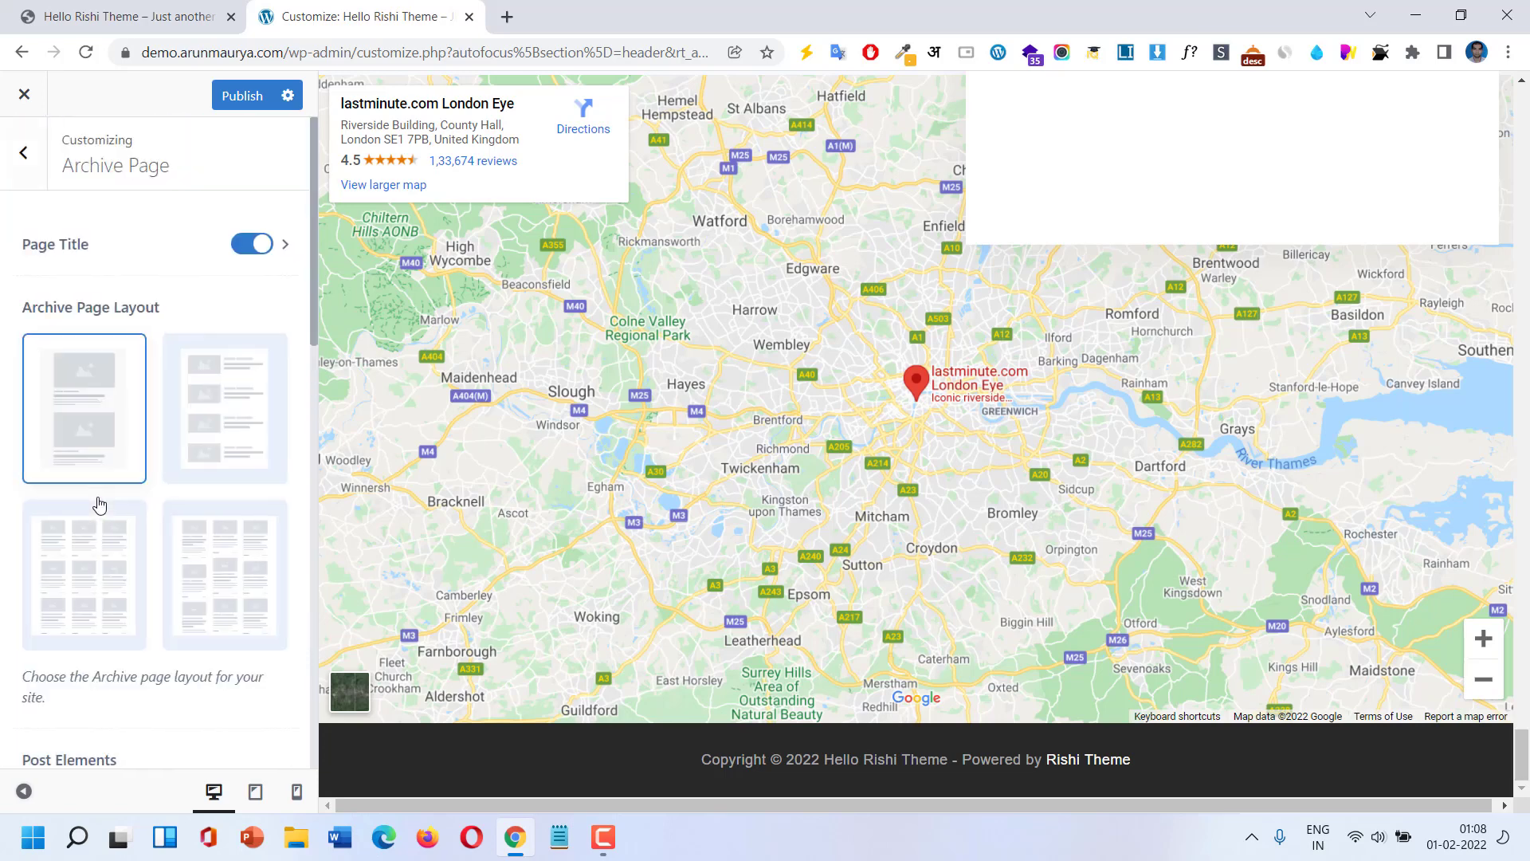
{"action": "left_click", "coordinate": [246, 632]}
{"action": "scroll", "coordinate": [237, 632], "scroll_direction": "down", "scroll_amount": 5}
{"action": "scroll", "coordinate": [231, 622], "scroll_direction": "up", "scroll_amount": 5}
{"action": "left_click", "coordinate": [26, 160]}
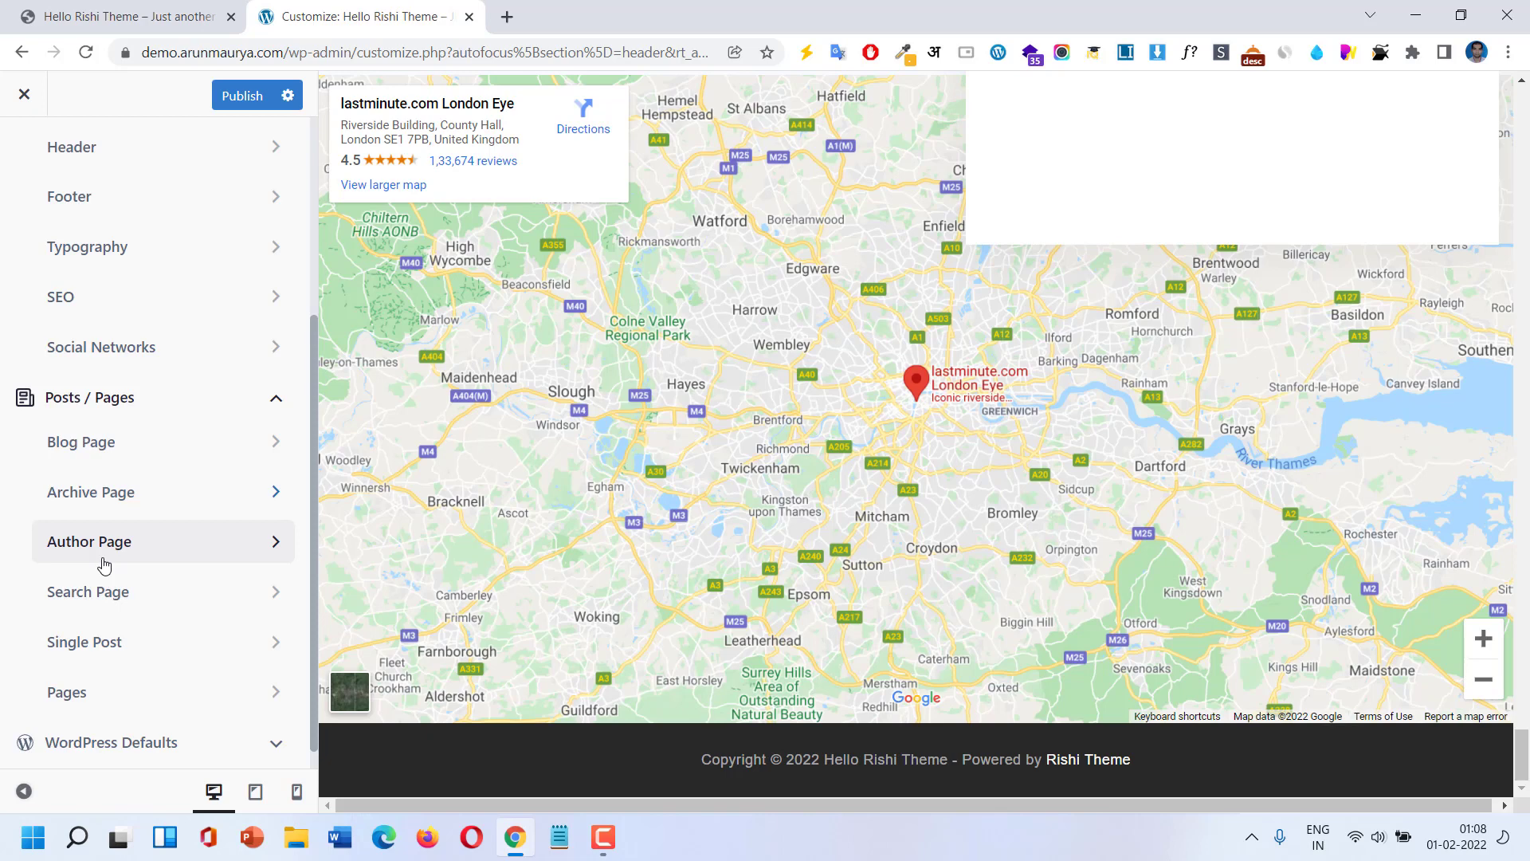
{"action": "left_click", "coordinate": [98, 599]}
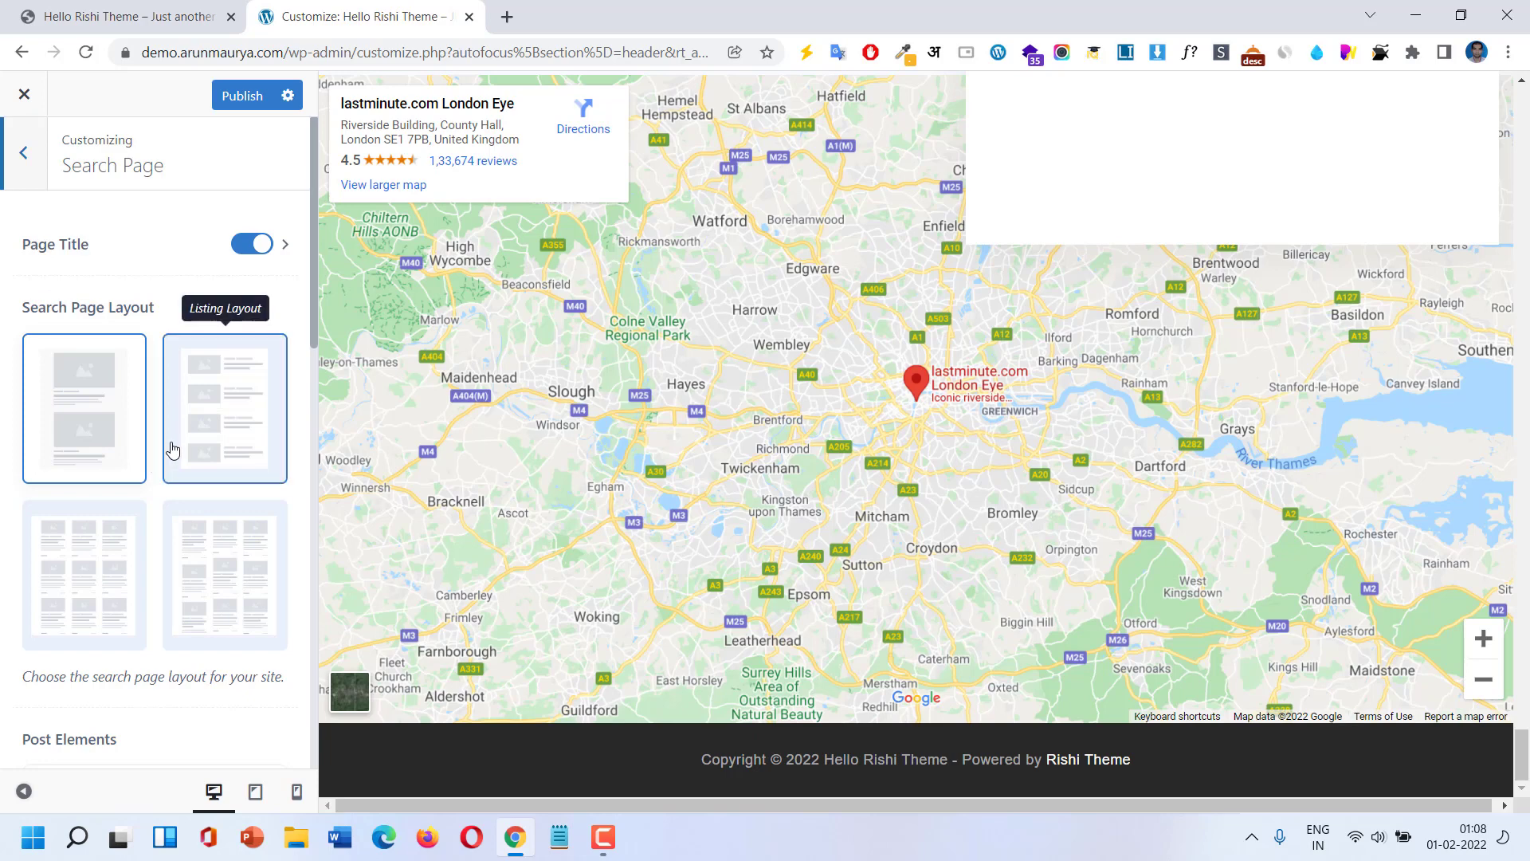
{"action": "left_click", "coordinate": [4, 166]}
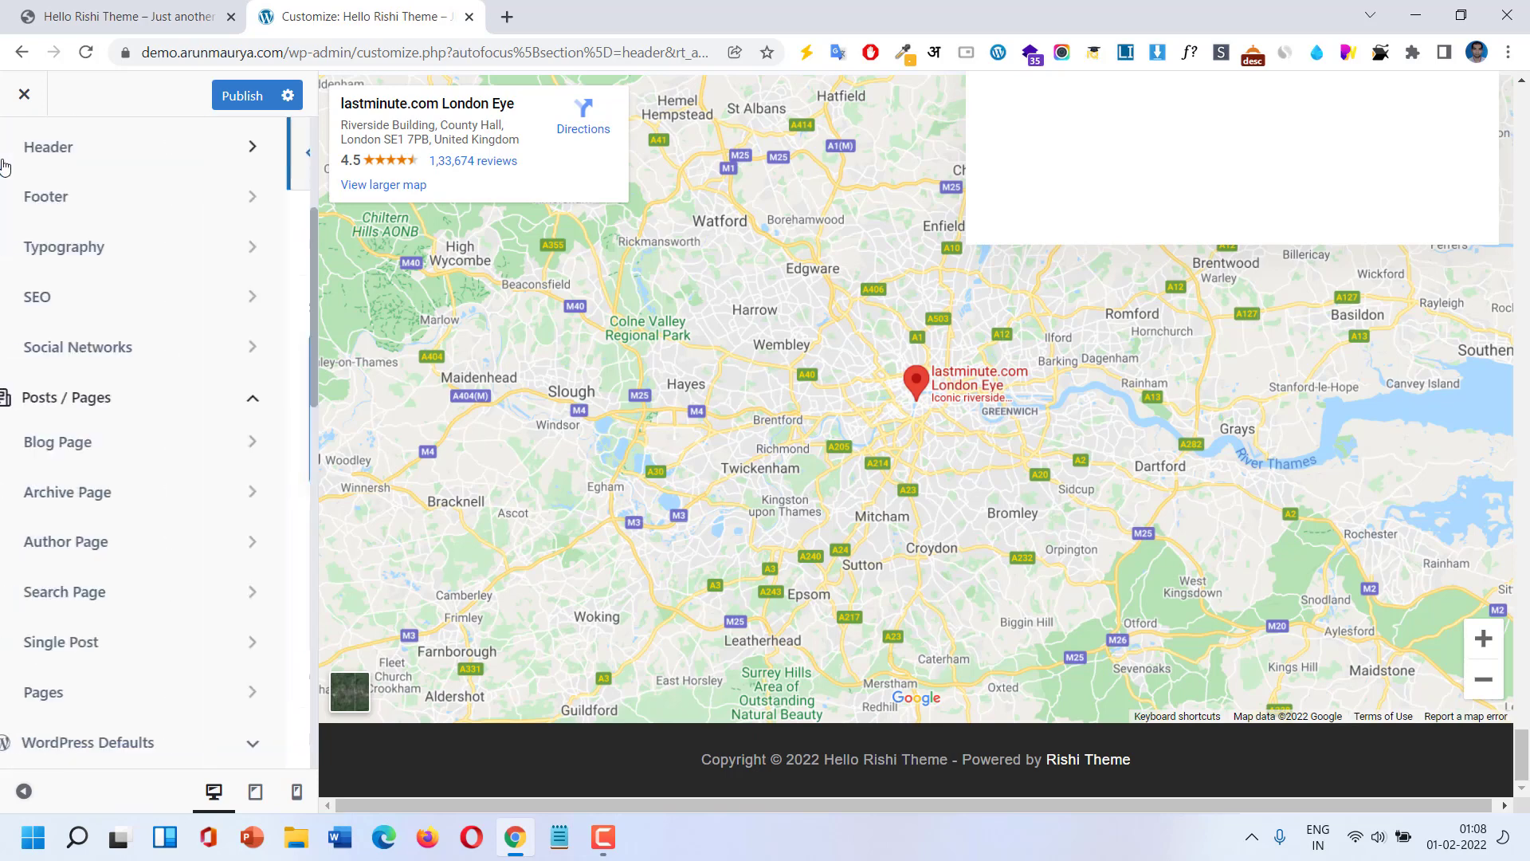
Browse the Single Post and Pages settings, then return to the main Customizer list.
{"action": "left_click", "coordinate": [90, 651]}
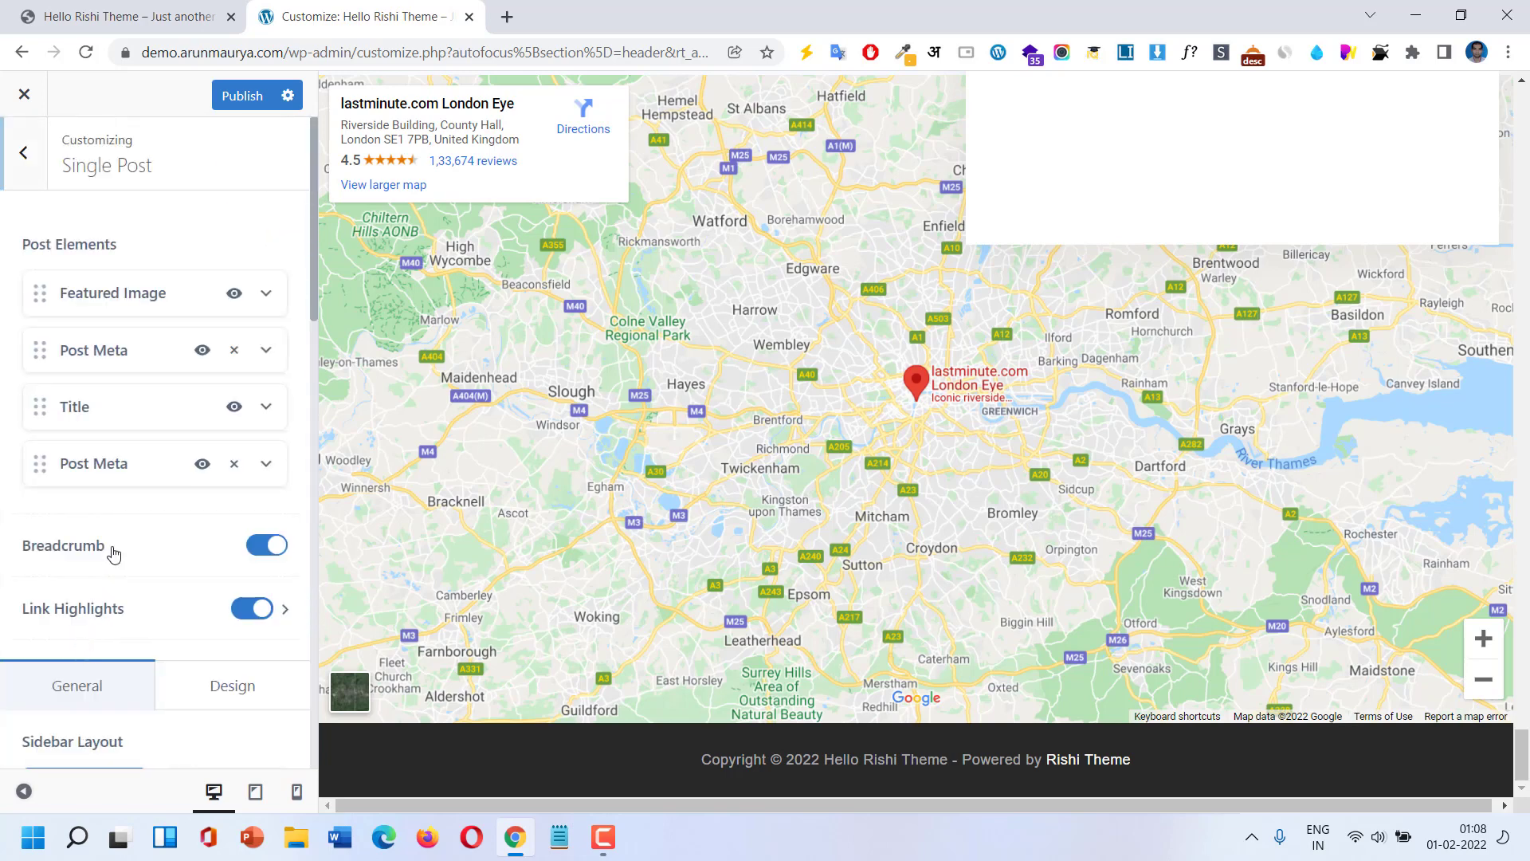
{"action": "scroll", "coordinate": [144, 396], "scroll_direction": "down", "scroll_amount": 6}
{"action": "scroll", "coordinate": [164, 481], "scroll_direction": "down", "scroll_amount": 1}
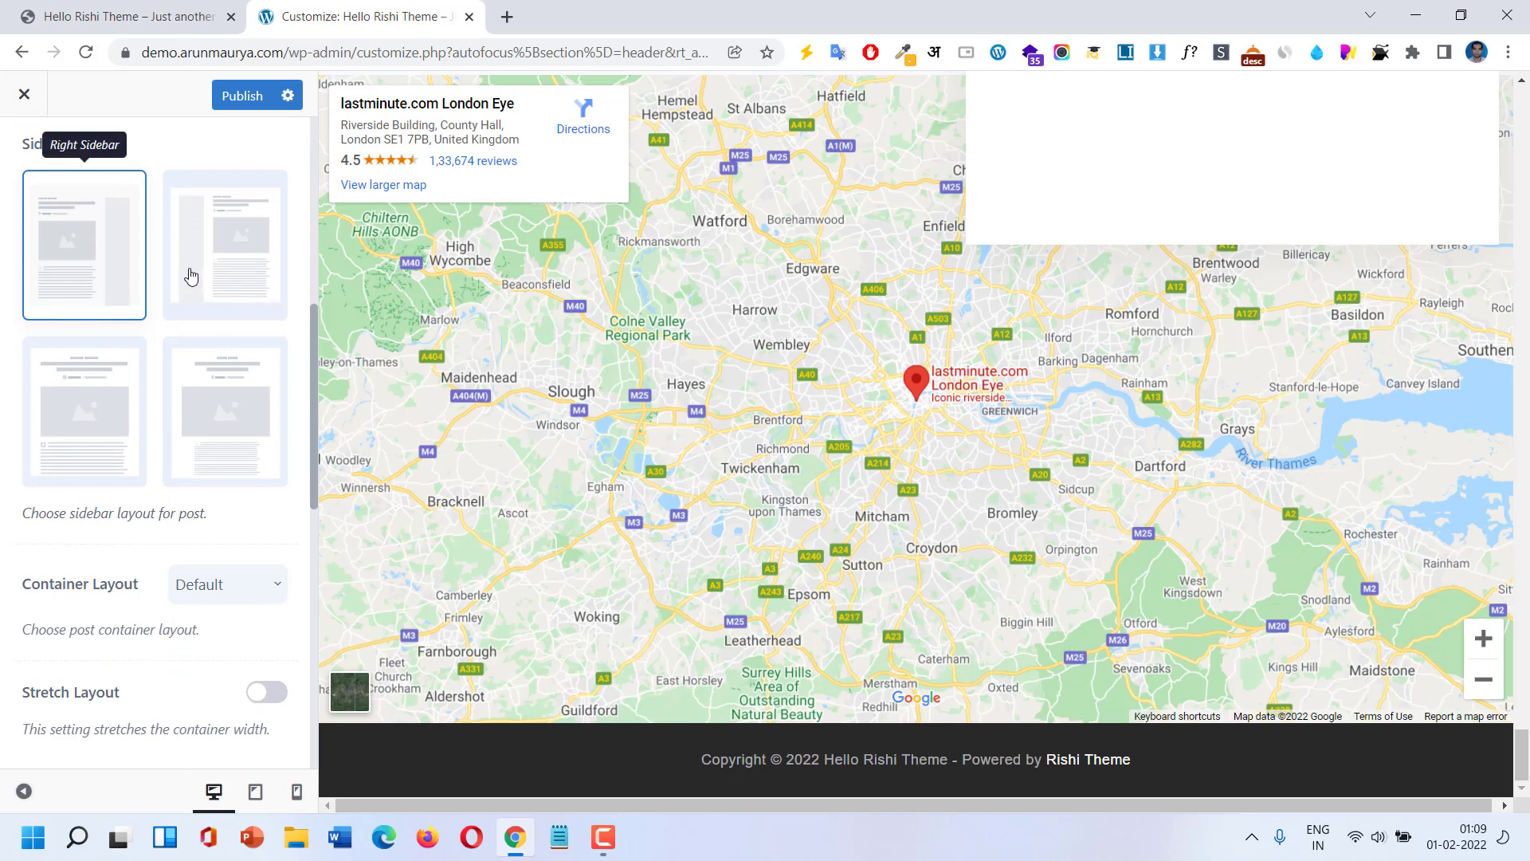
{"action": "scroll", "coordinate": [252, 604], "scroll_direction": "down", "scroll_amount": 5}
{"action": "scroll", "coordinate": [240, 610], "scroll_direction": "up", "scroll_amount": 6}
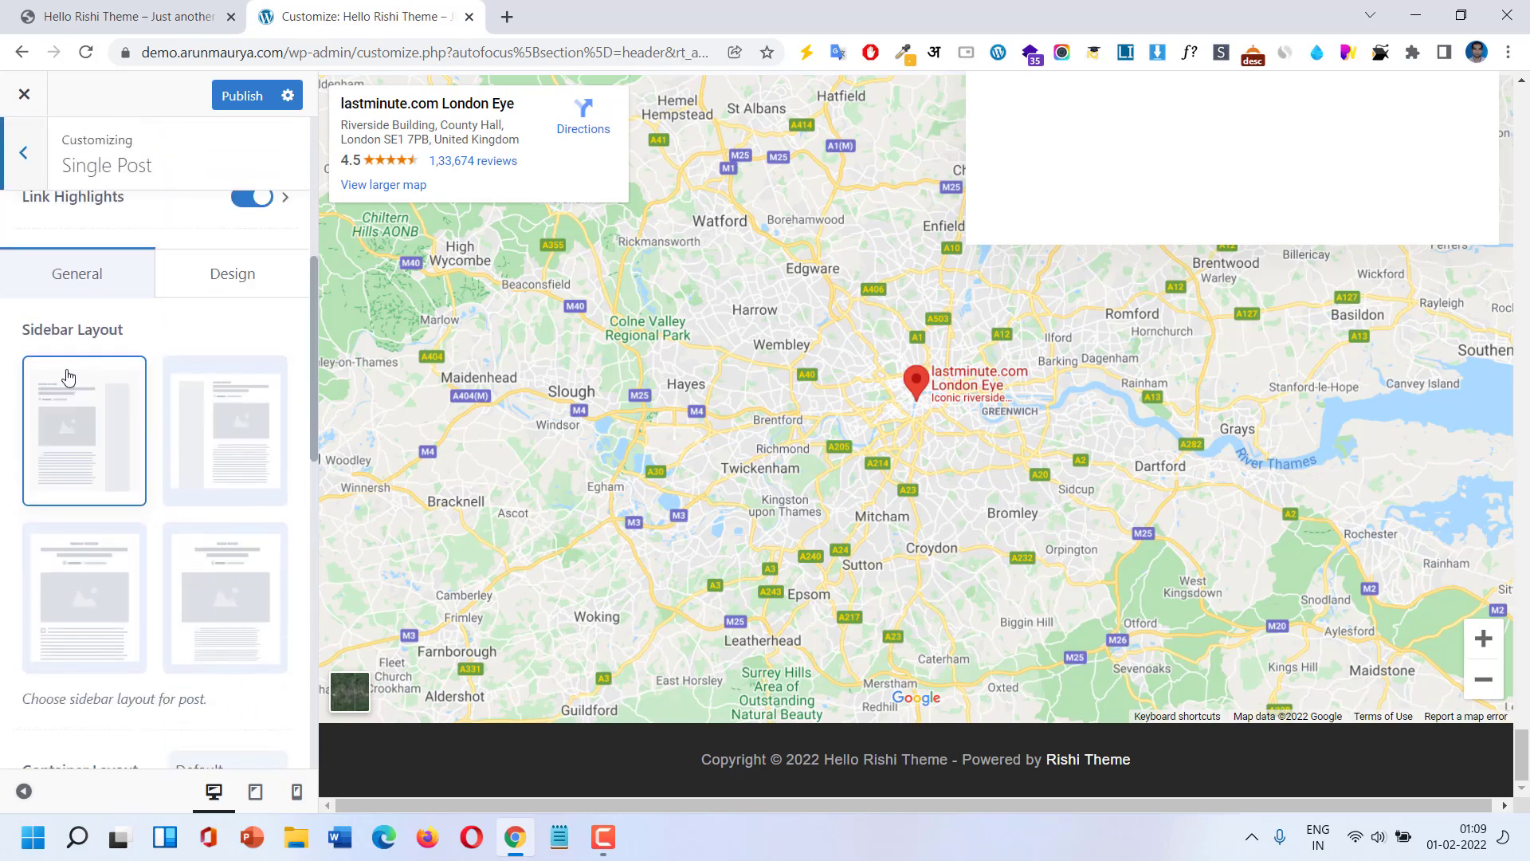
{"action": "left_click", "coordinate": [11, 146]}
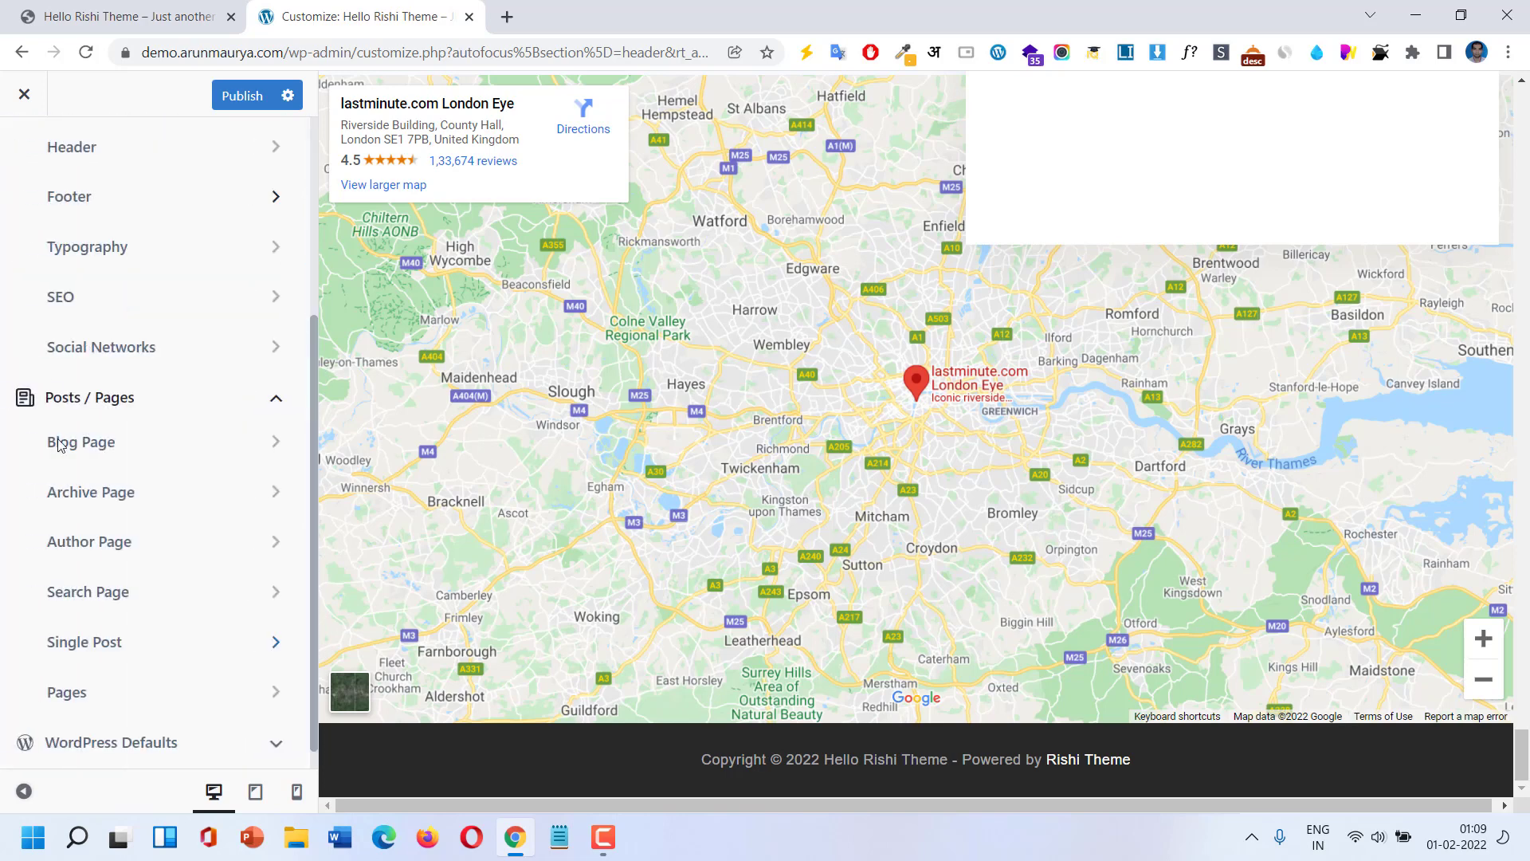
{"action": "left_click", "coordinate": [112, 699]}
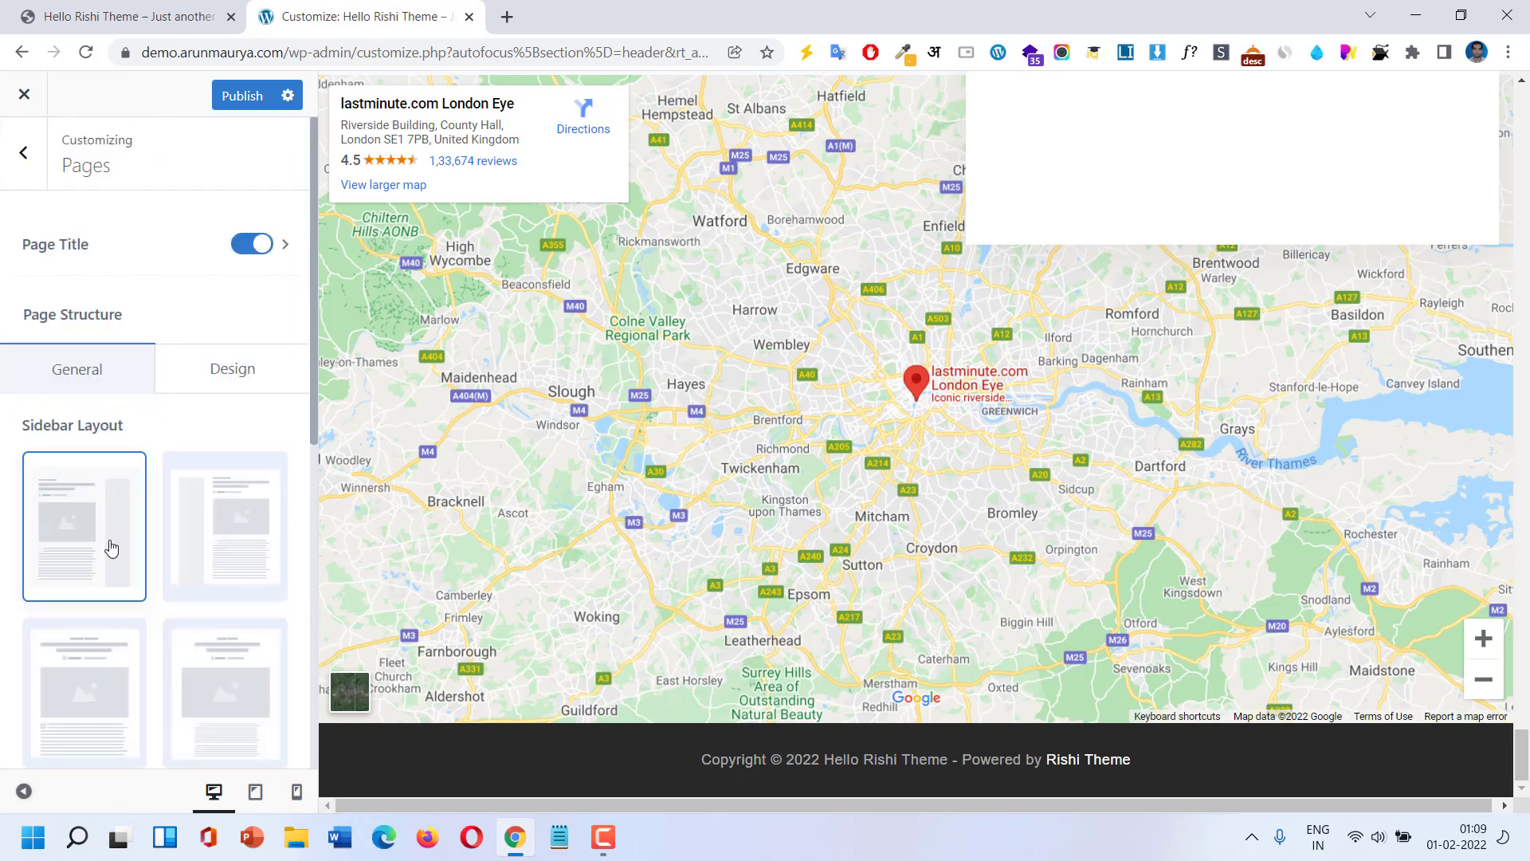
{"action": "scroll", "coordinate": [195, 598], "scroll_direction": "down", "scroll_amount": 3}
{"action": "scroll", "coordinate": [181, 583], "scroll_direction": "up", "scroll_amount": 3}
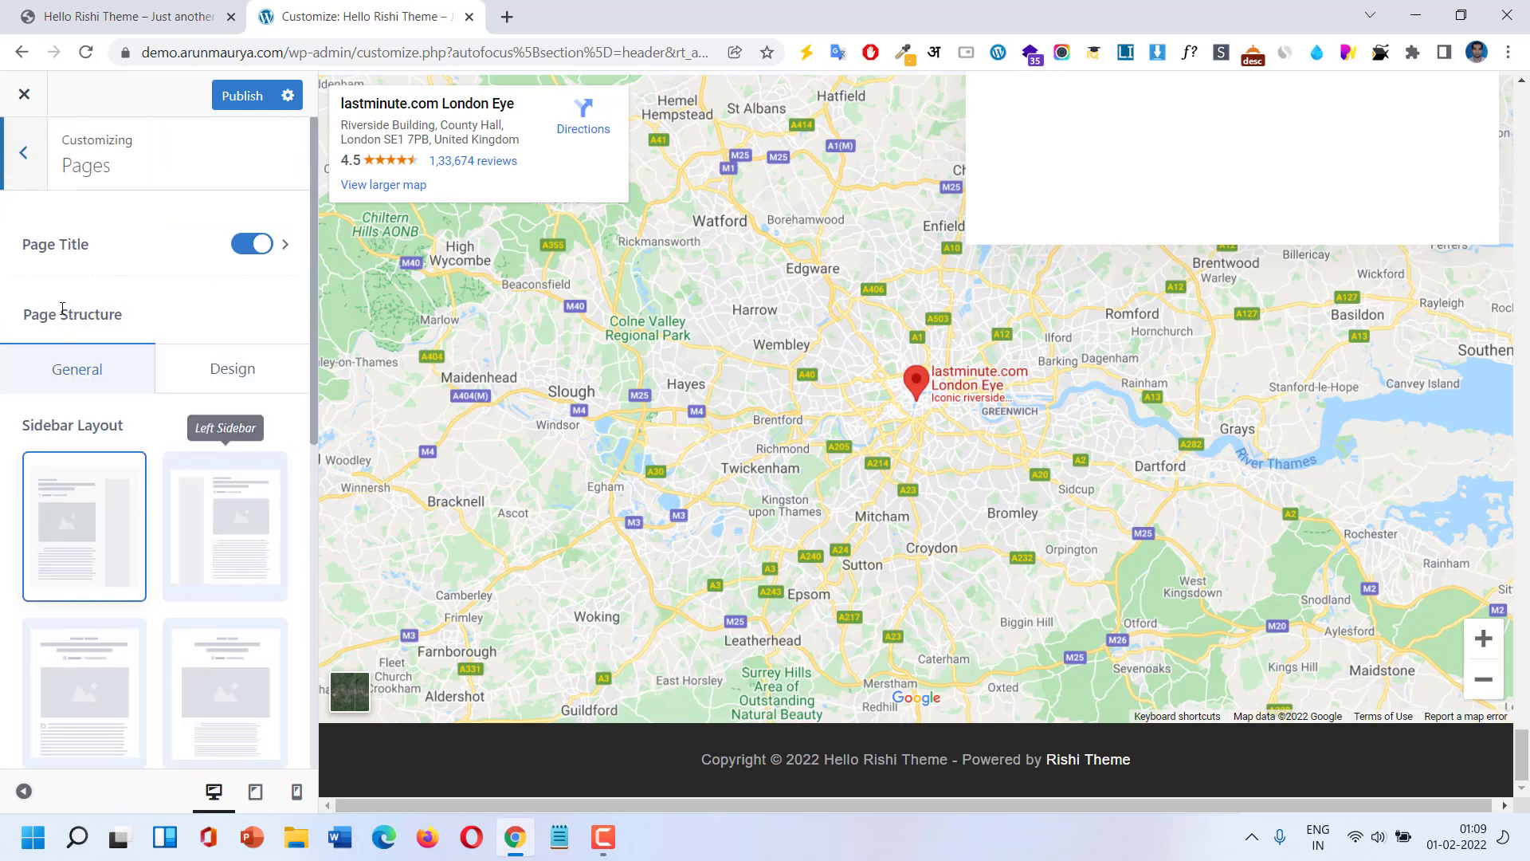
{"action": "left_click", "coordinate": [28, 171]}
Collapse General Options and Posts / Pages, then expand General Options again.
{"action": "scroll", "coordinate": [29, 175], "scroll_direction": "up", "scroll_amount": 4}
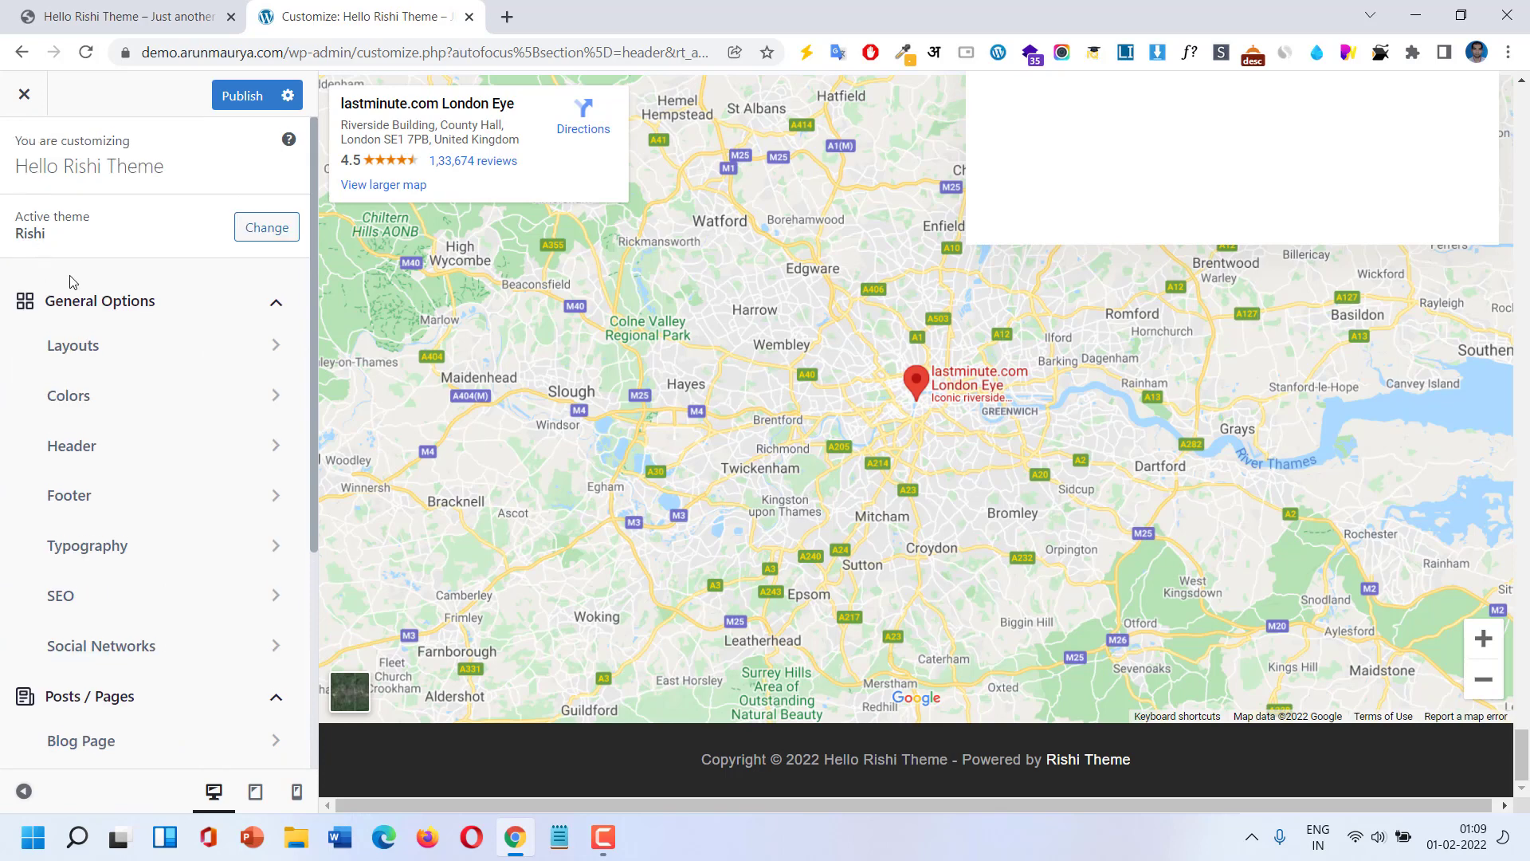
{"action": "left_click", "coordinate": [159, 320]}
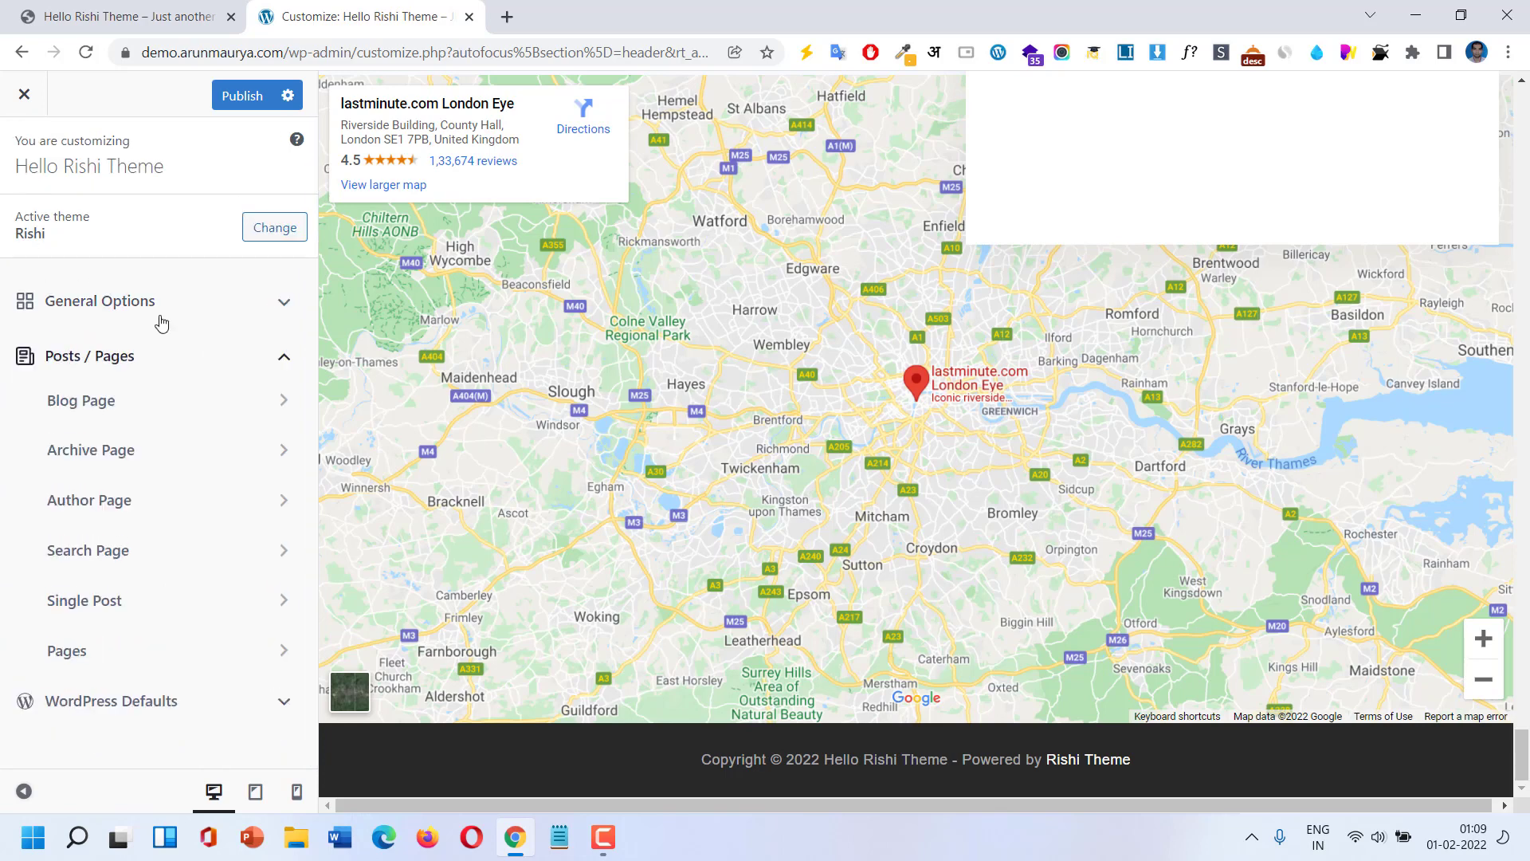
{"action": "left_click", "coordinate": [158, 363]}
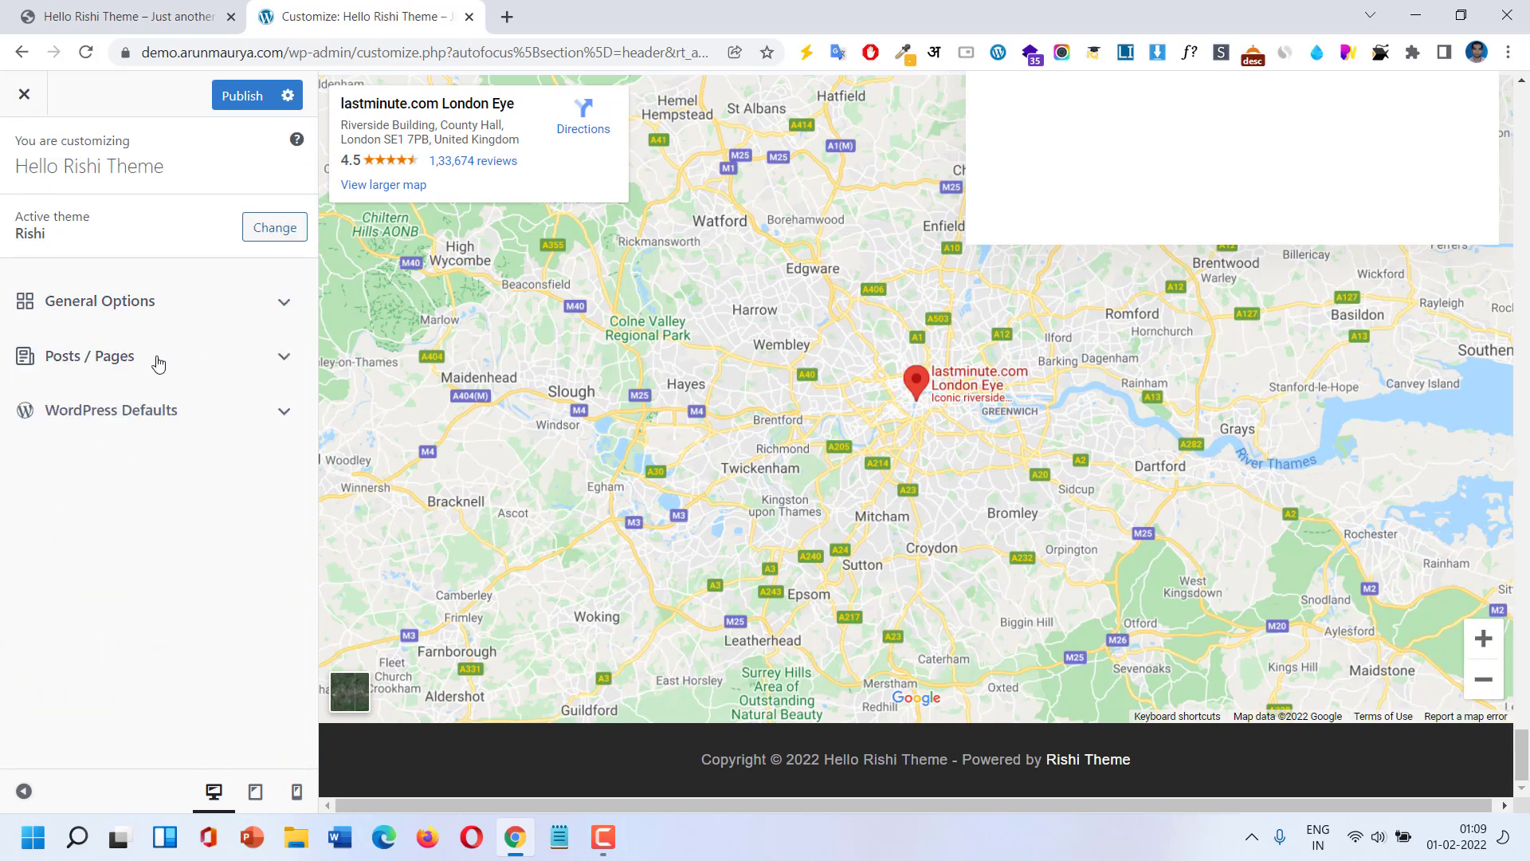
{"action": "left_click", "coordinate": [159, 308]}
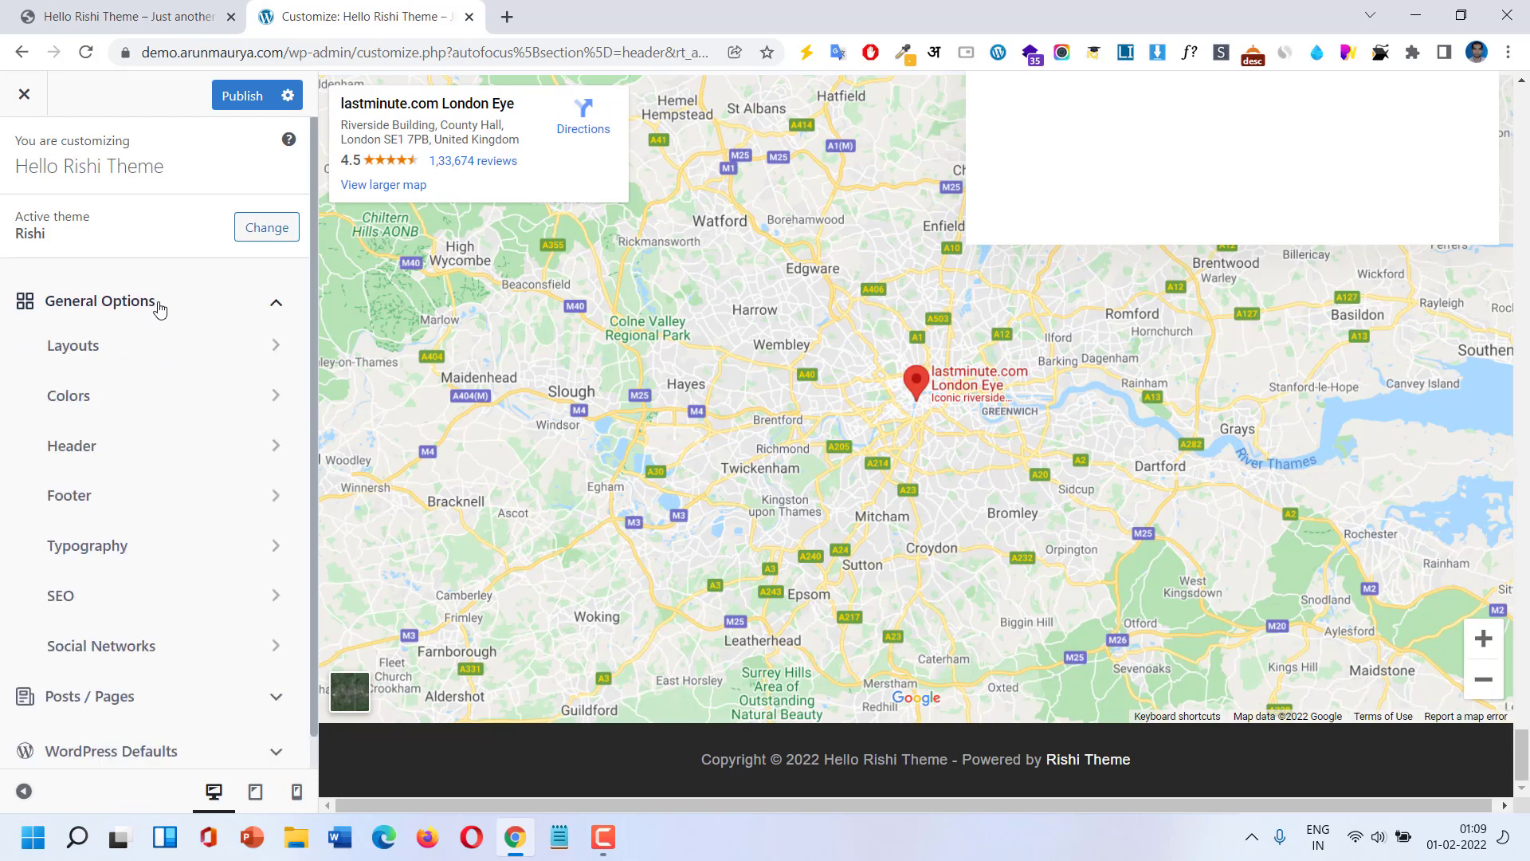
Open Layouts > Container and compare device previews, ending on the 992 px tablet width.
{"action": "left_click", "coordinate": [150, 344]}
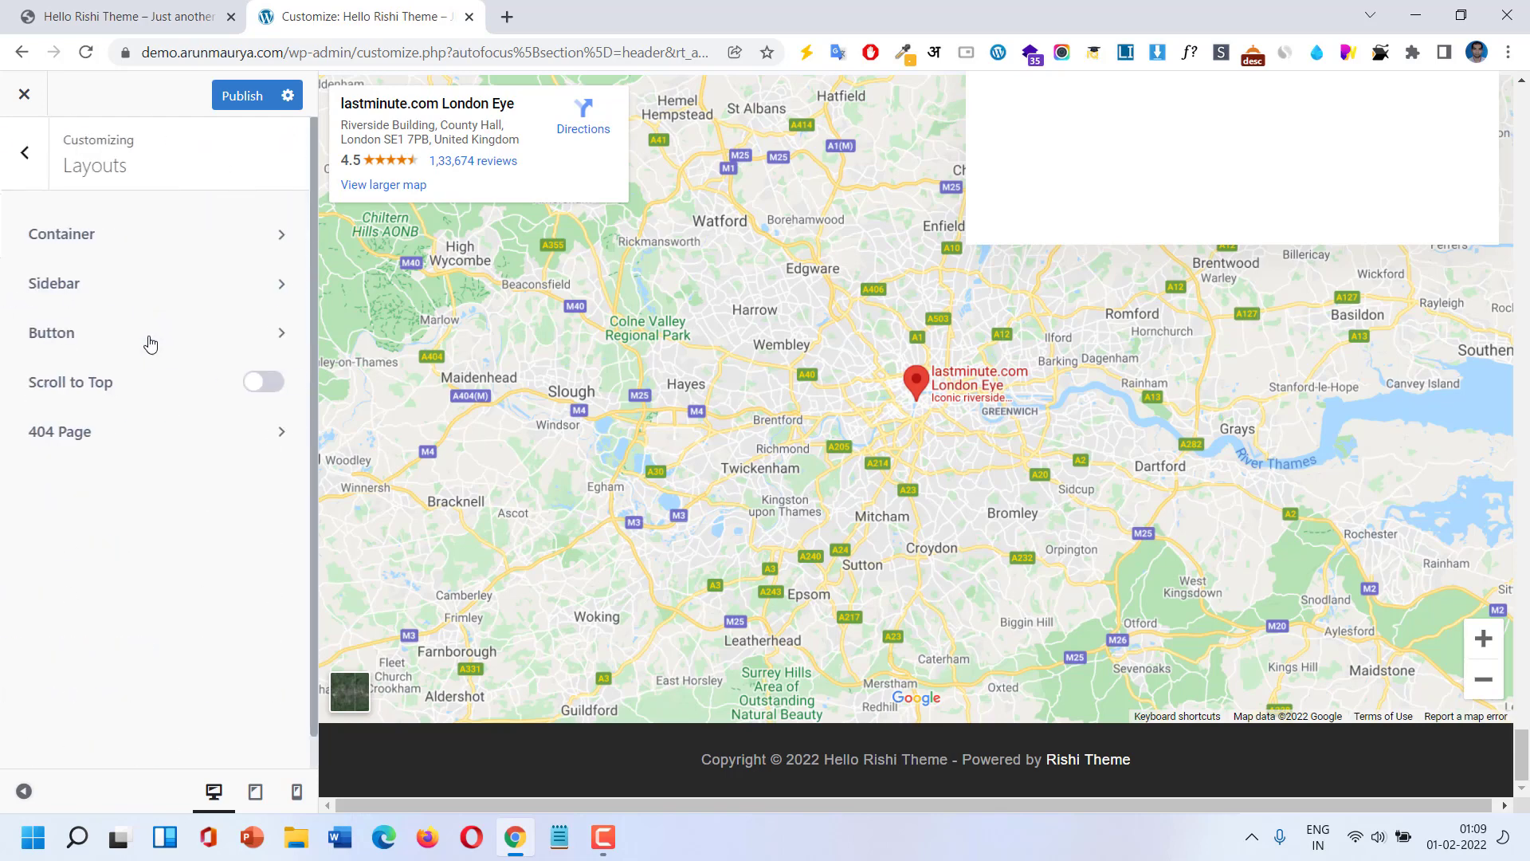
{"action": "left_click", "coordinate": [146, 255]}
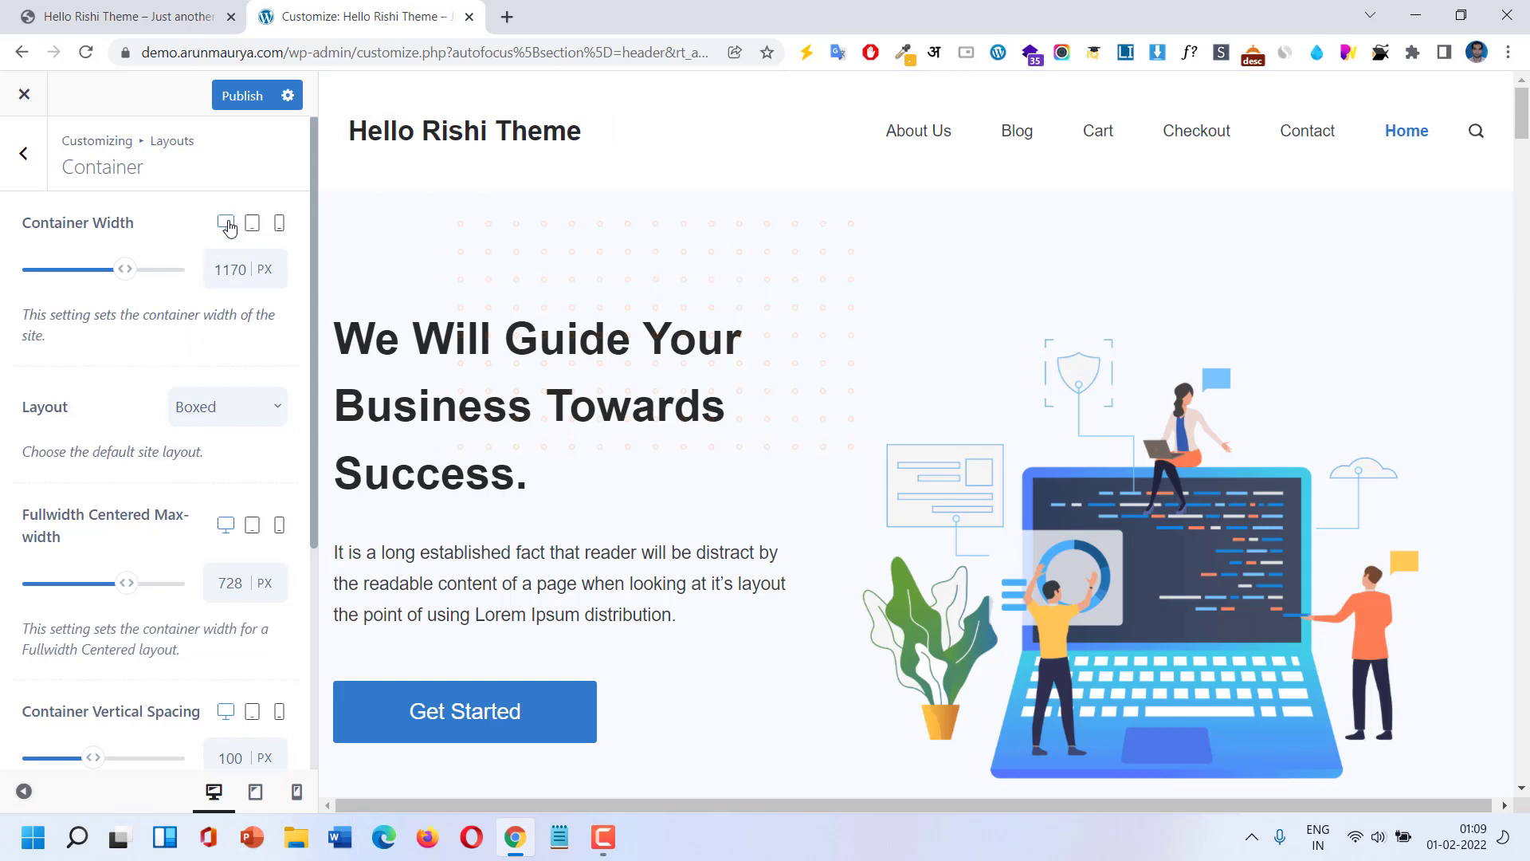
{"action": "left_click", "coordinate": [253, 231]}
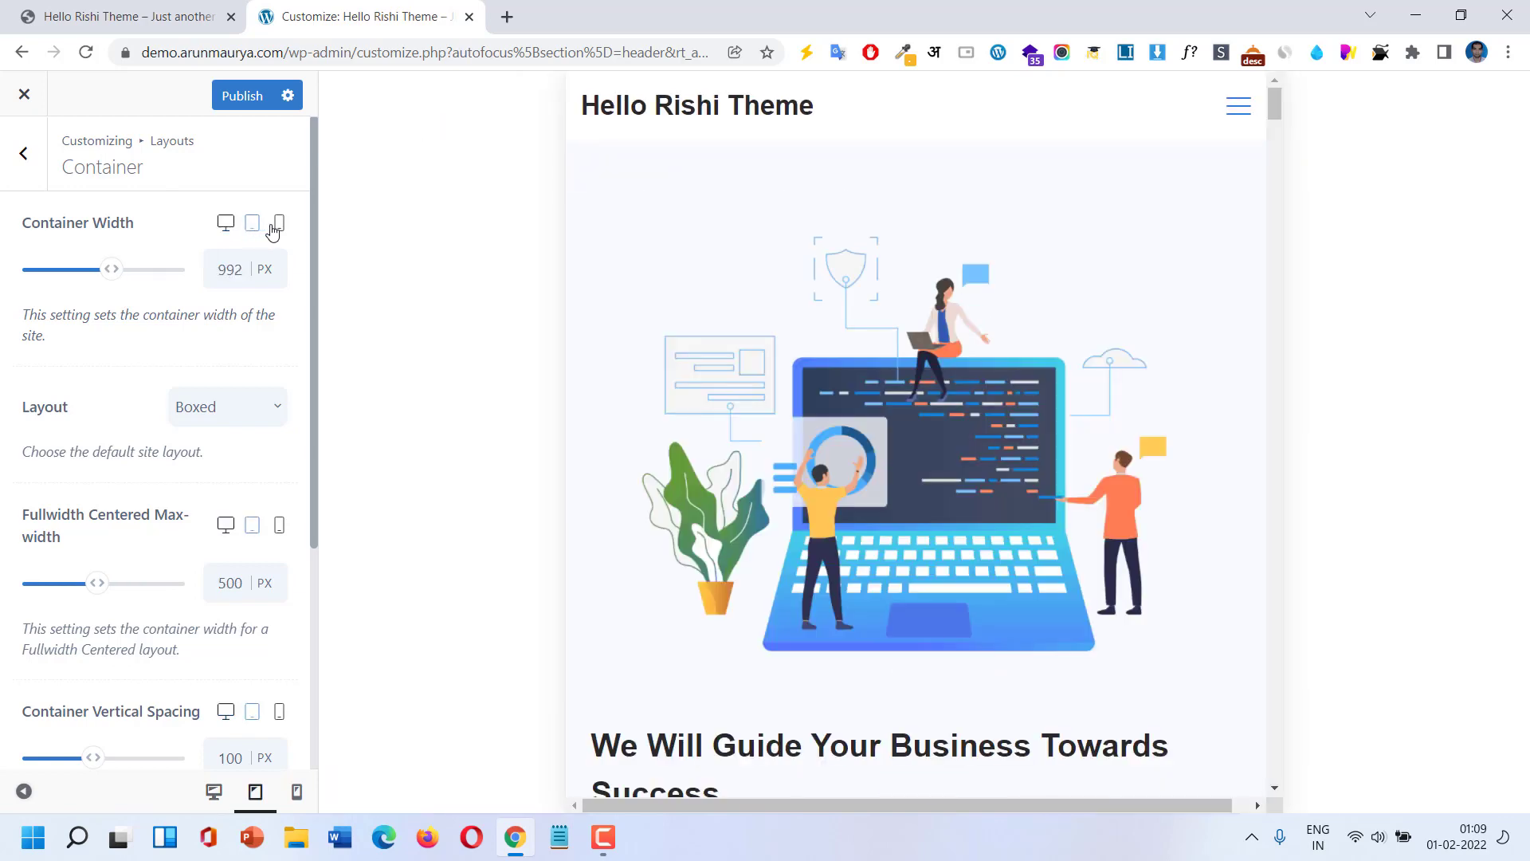
{"action": "left_click", "coordinate": [277, 231]}
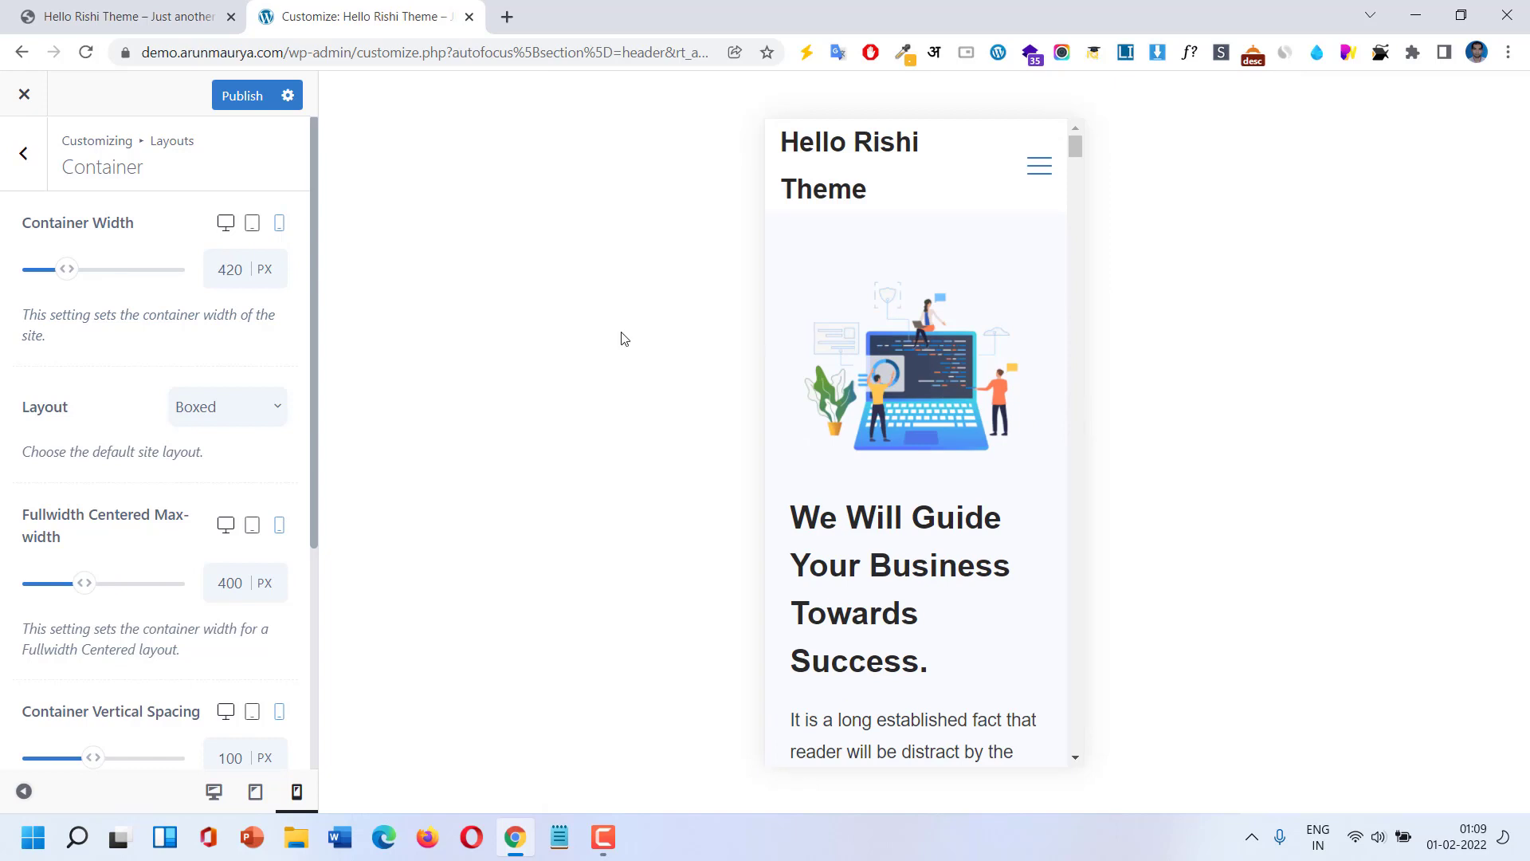
{"action": "left_click", "coordinate": [254, 231]}
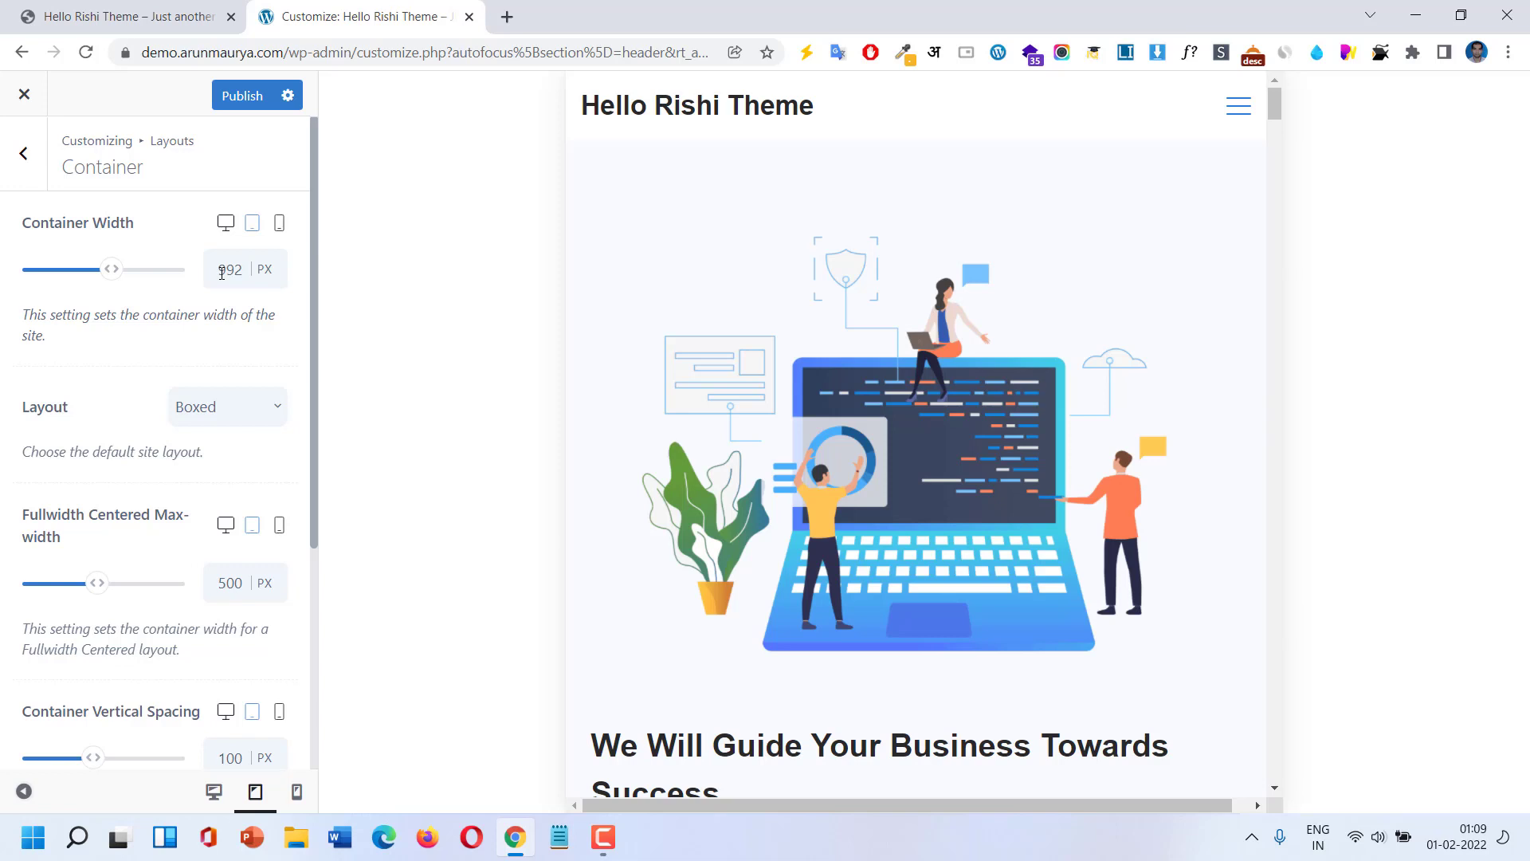
{"action": "left_click", "coordinate": [225, 227]}
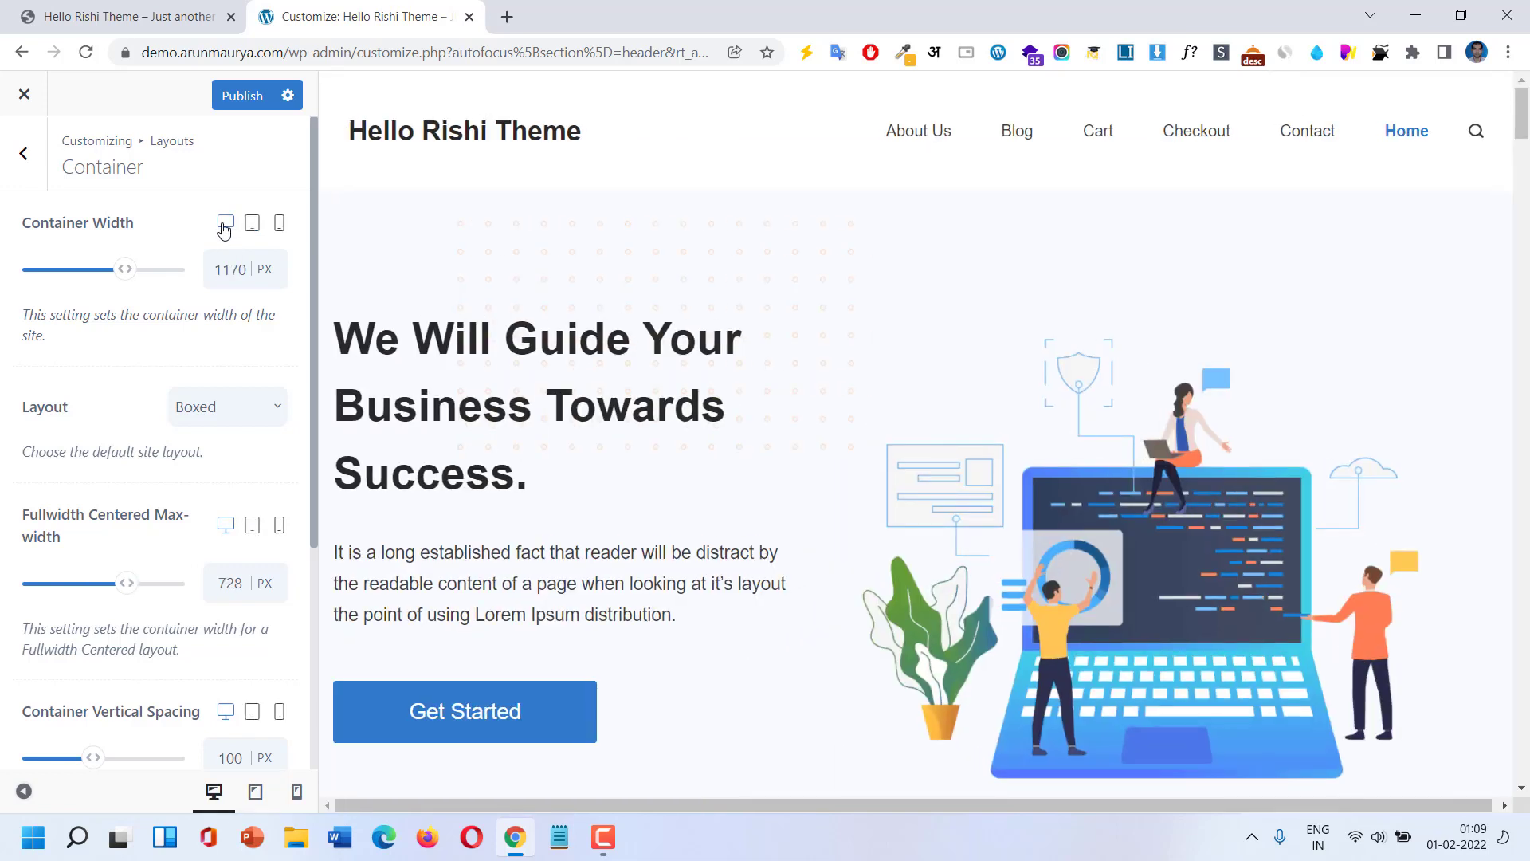
{"action": "double_click", "coordinate": [225, 271]}
{"action": "type", "text": "120"}
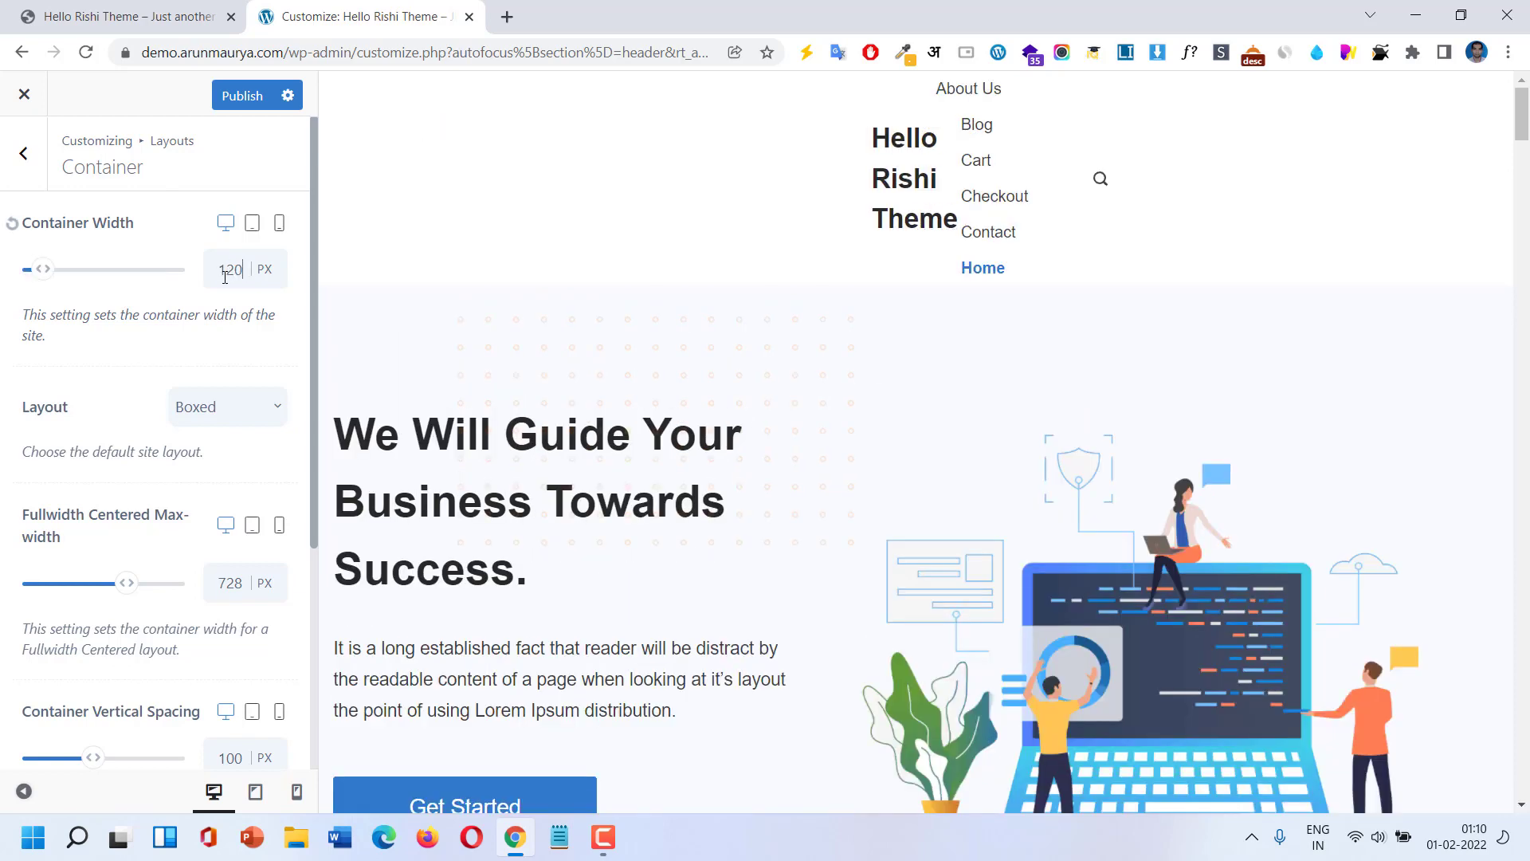
{"action": "type", "text": "0"}
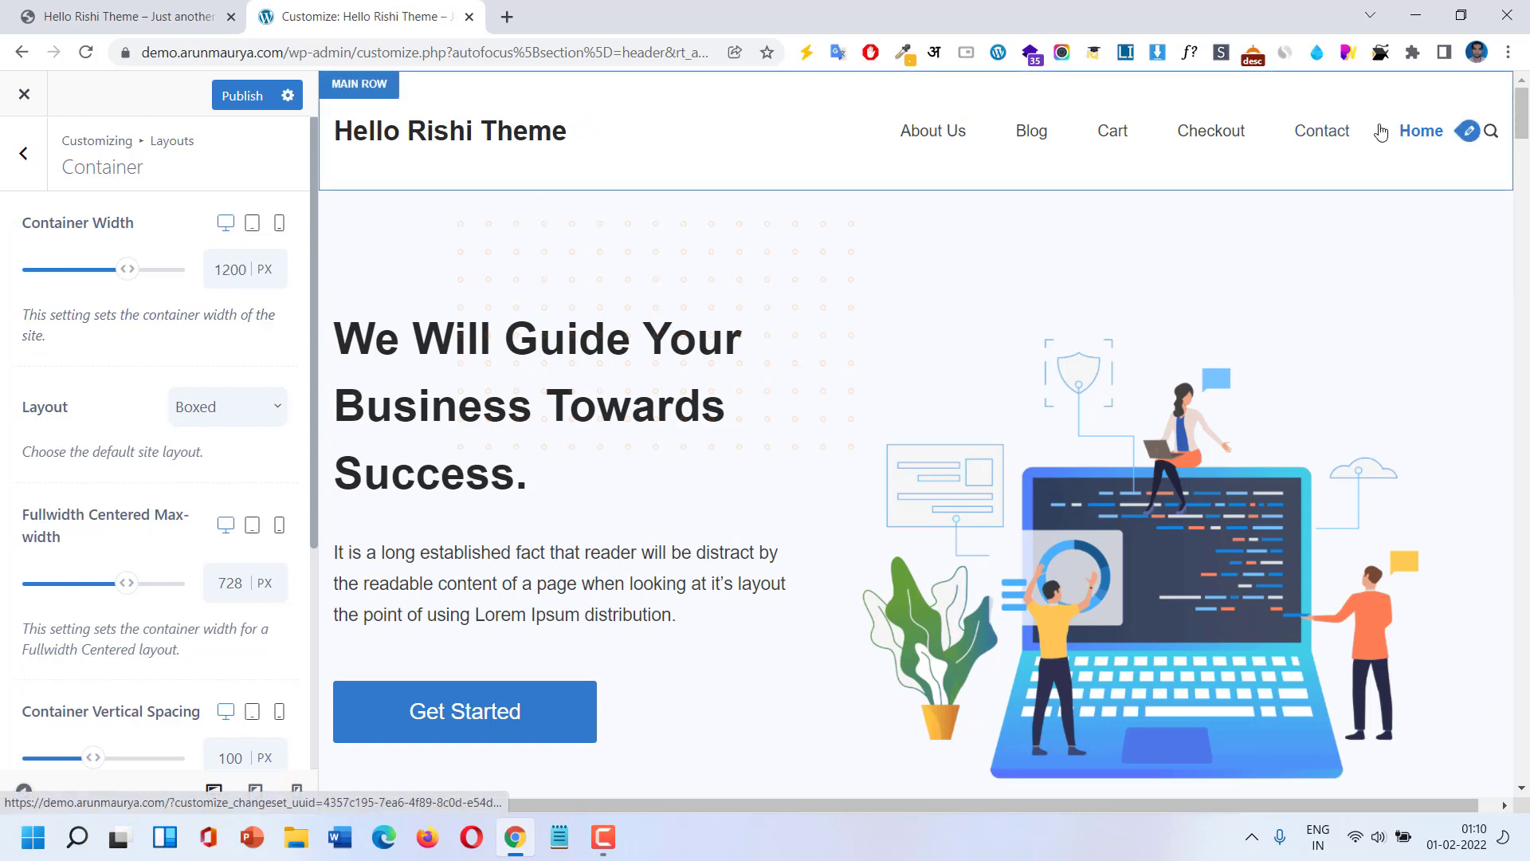
{"action": "left_click_drag", "start_coordinate": [126, 272], "coordinate": [147, 274]}
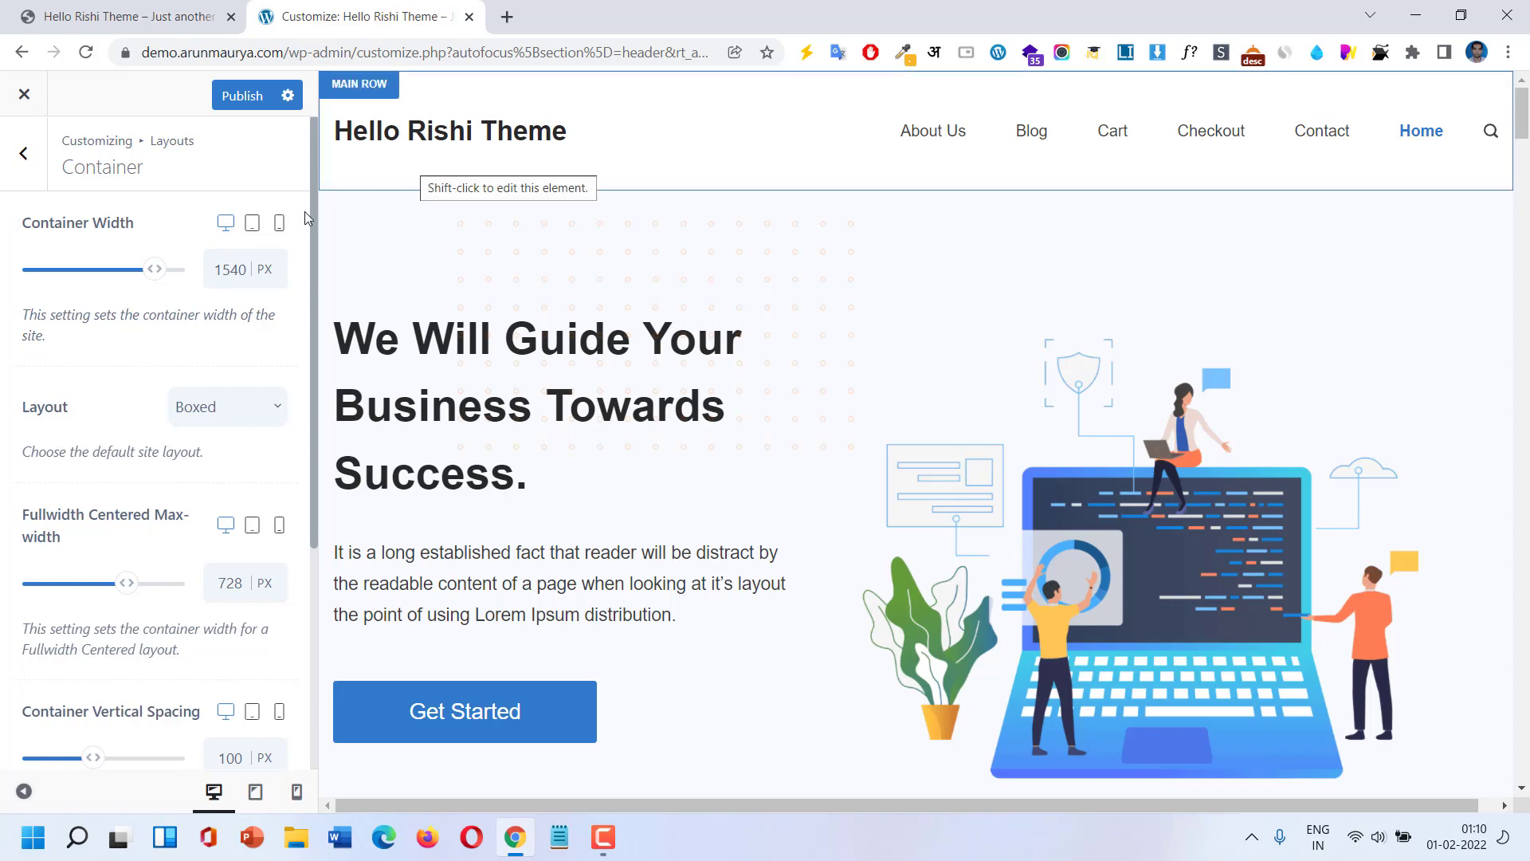
{"action": "double_click", "coordinate": [228, 268]}
{"action": "type", "text": "1200"}
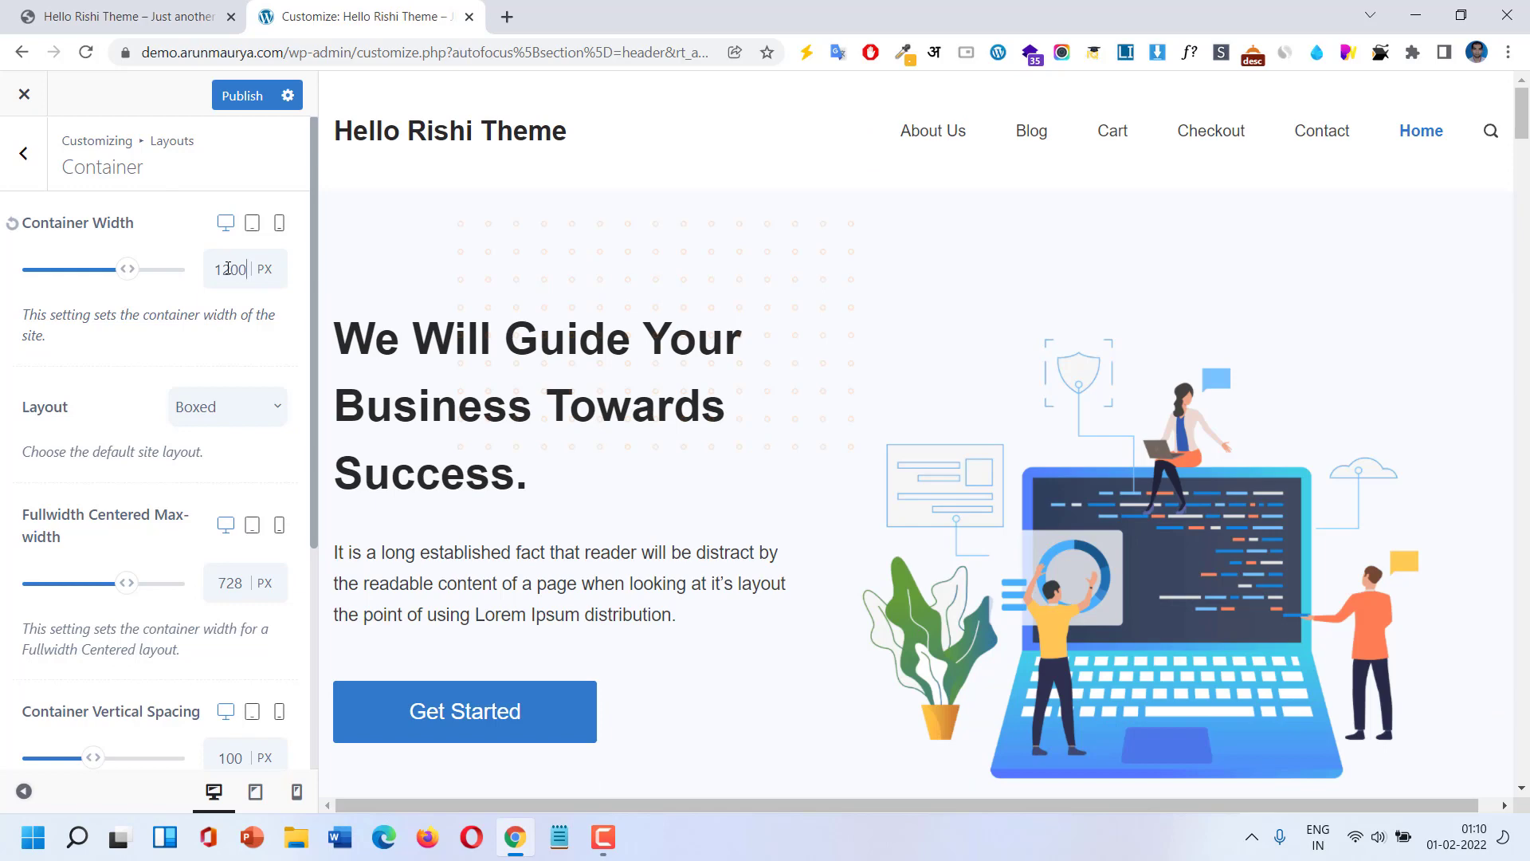
{"action": "double_click", "coordinate": [233, 271]}
{"action": "type", "text": "1170"}
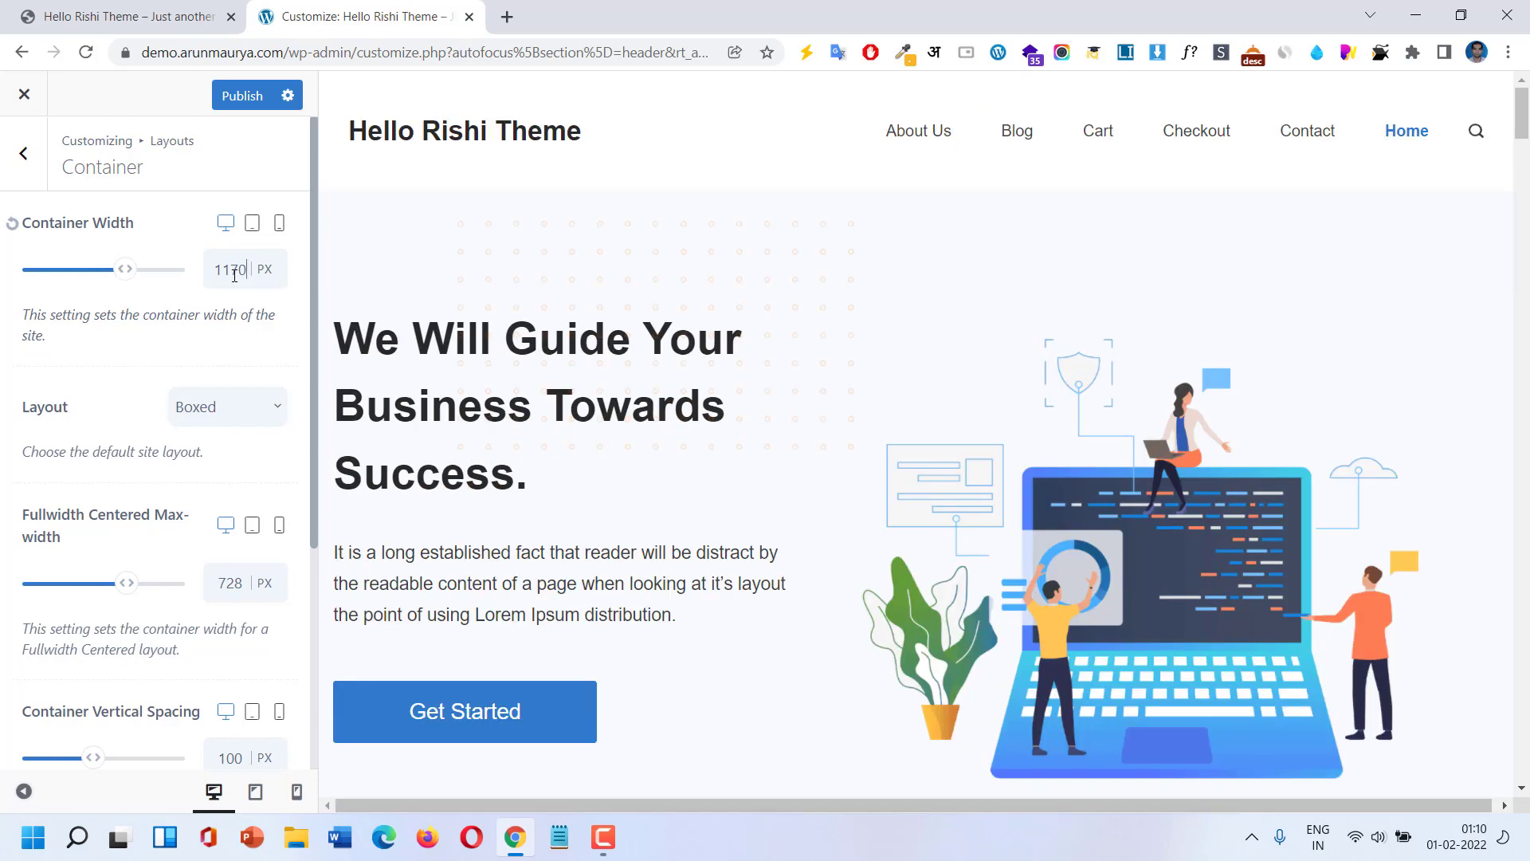
{"action": "left_click", "coordinate": [212, 404]}
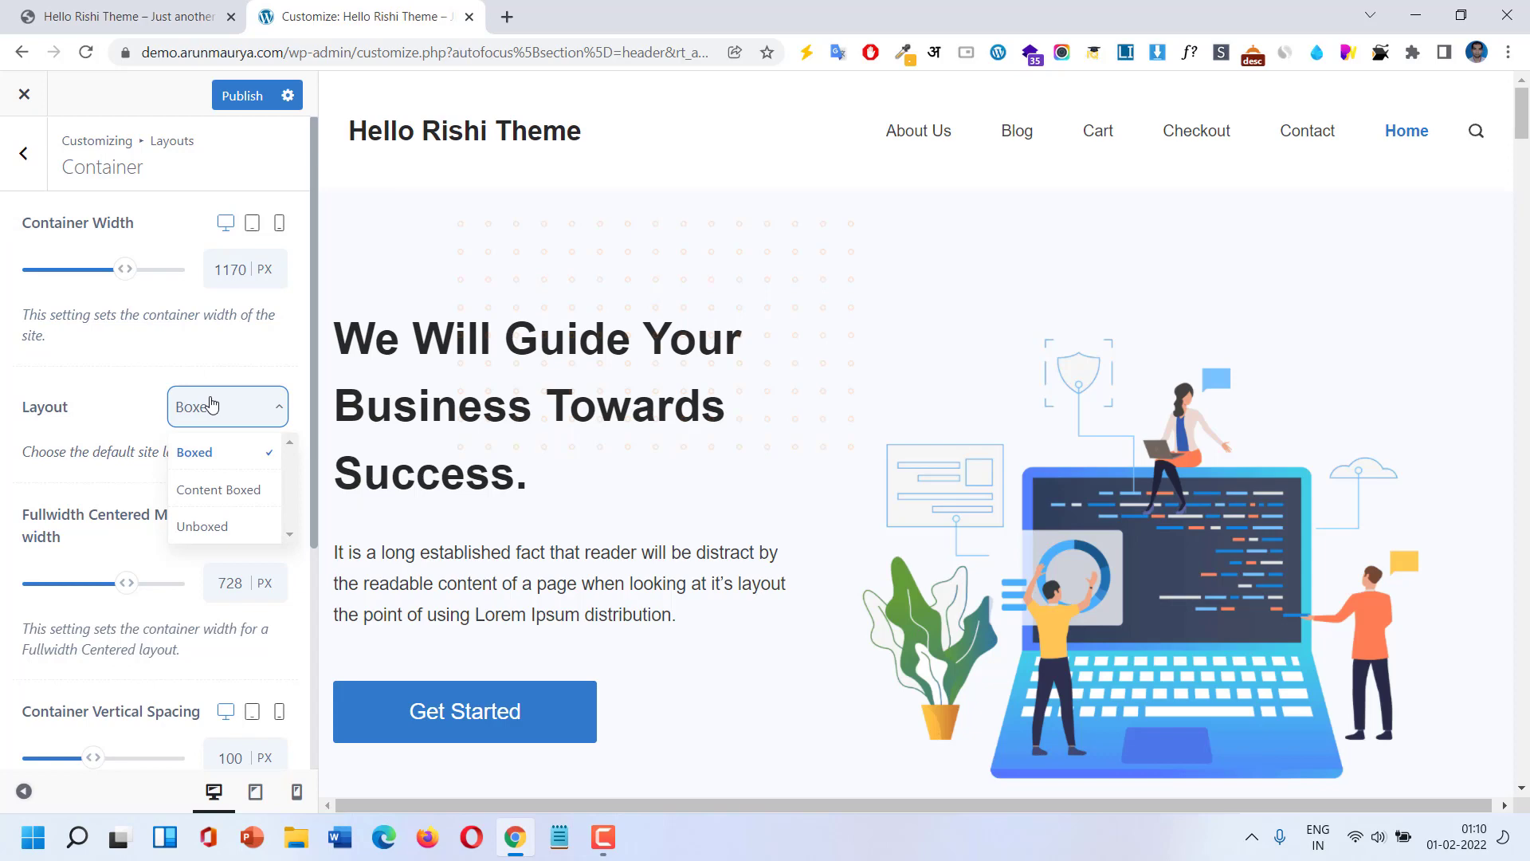
{"action": "left_click", "coordinate": [235, 500]}
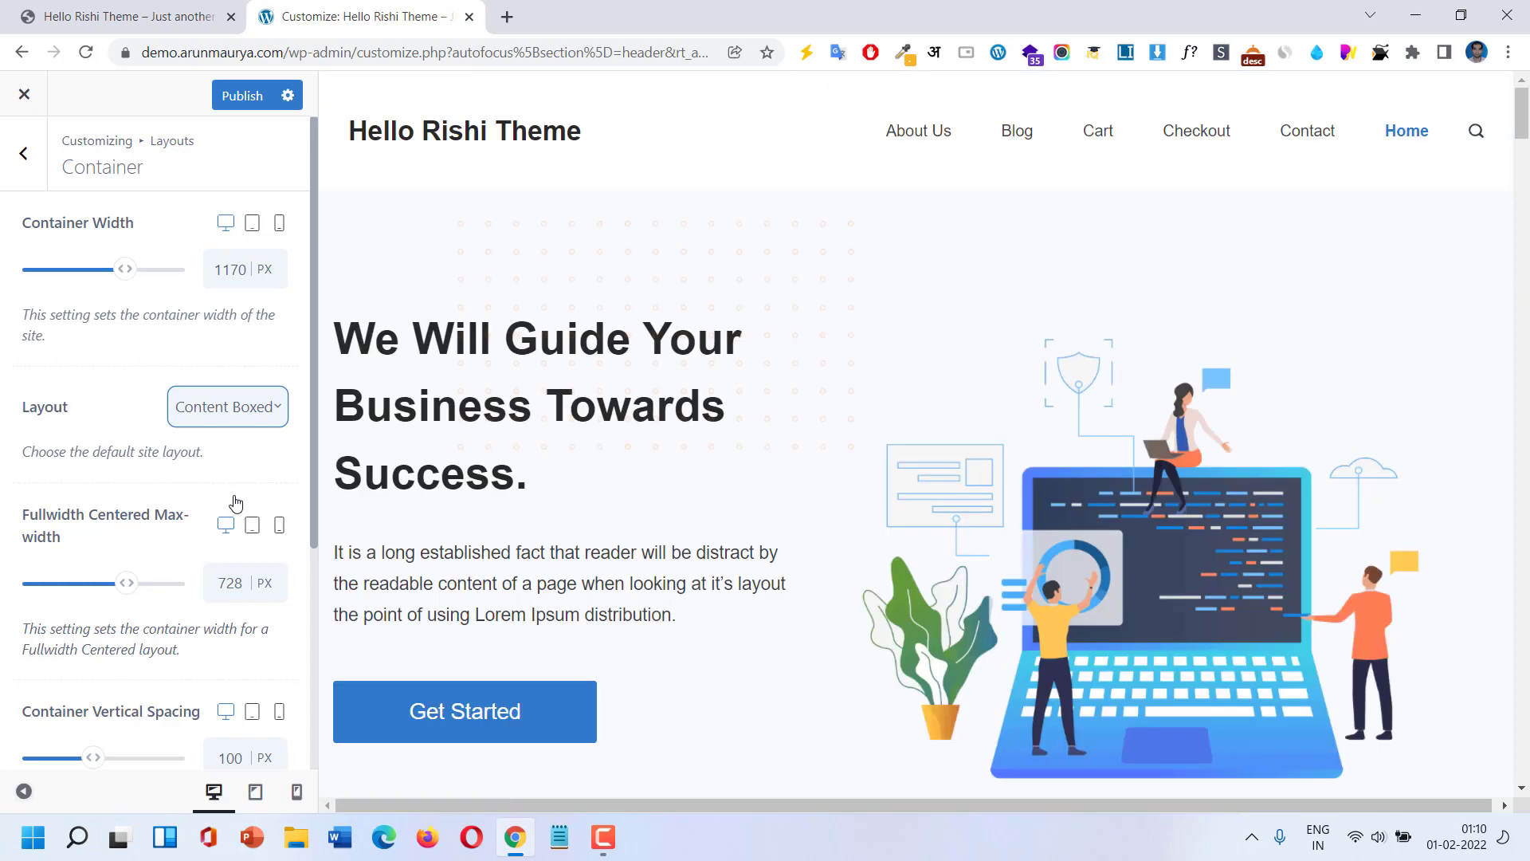
{"action": "left_click", "coordinate": [200, 406]}
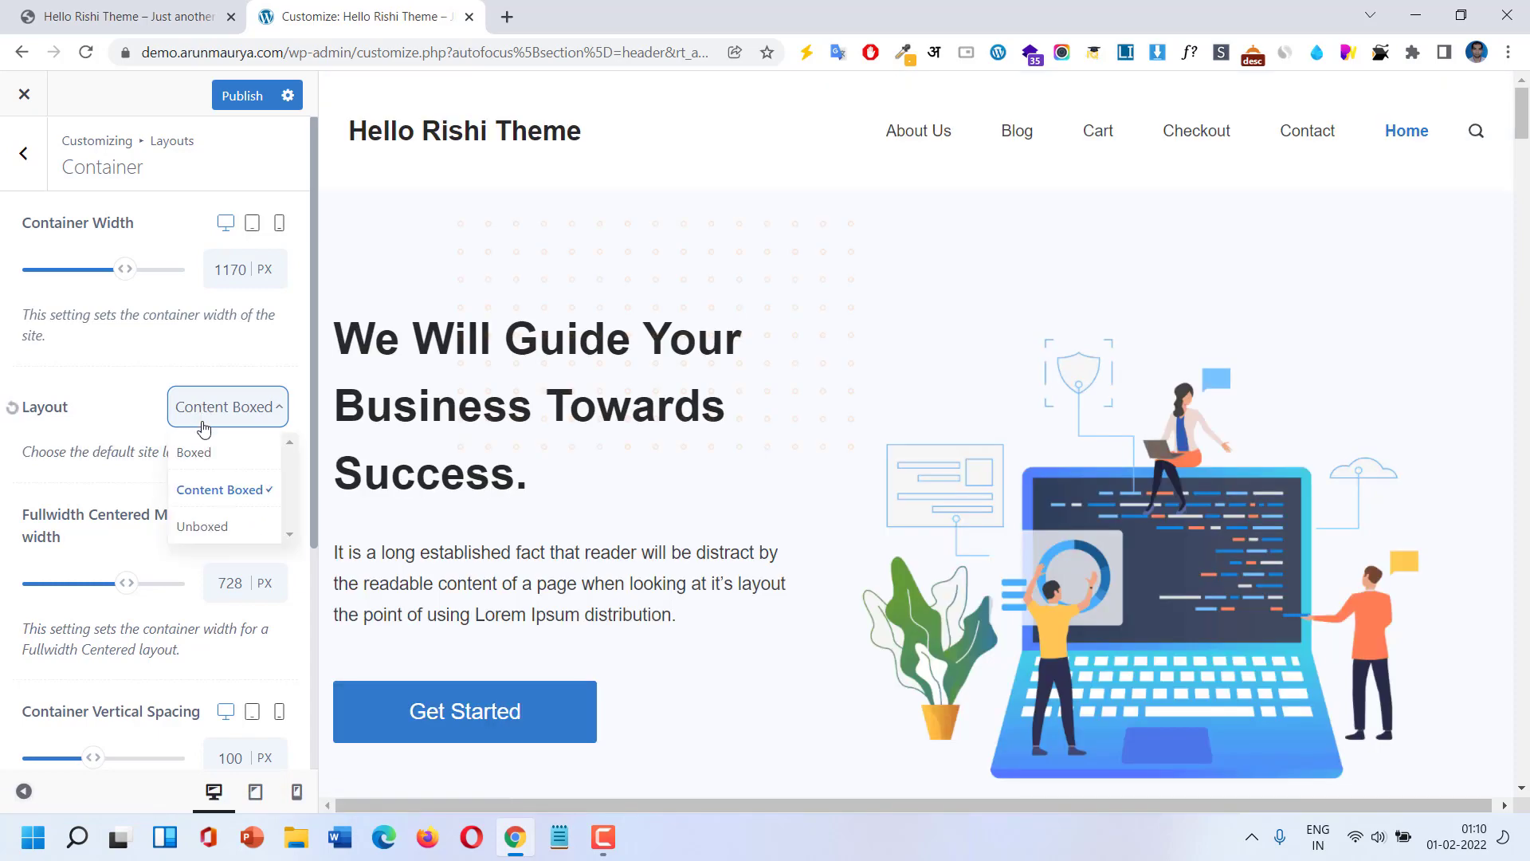
{"action": "left_click", "coordinate": [199, 451]}
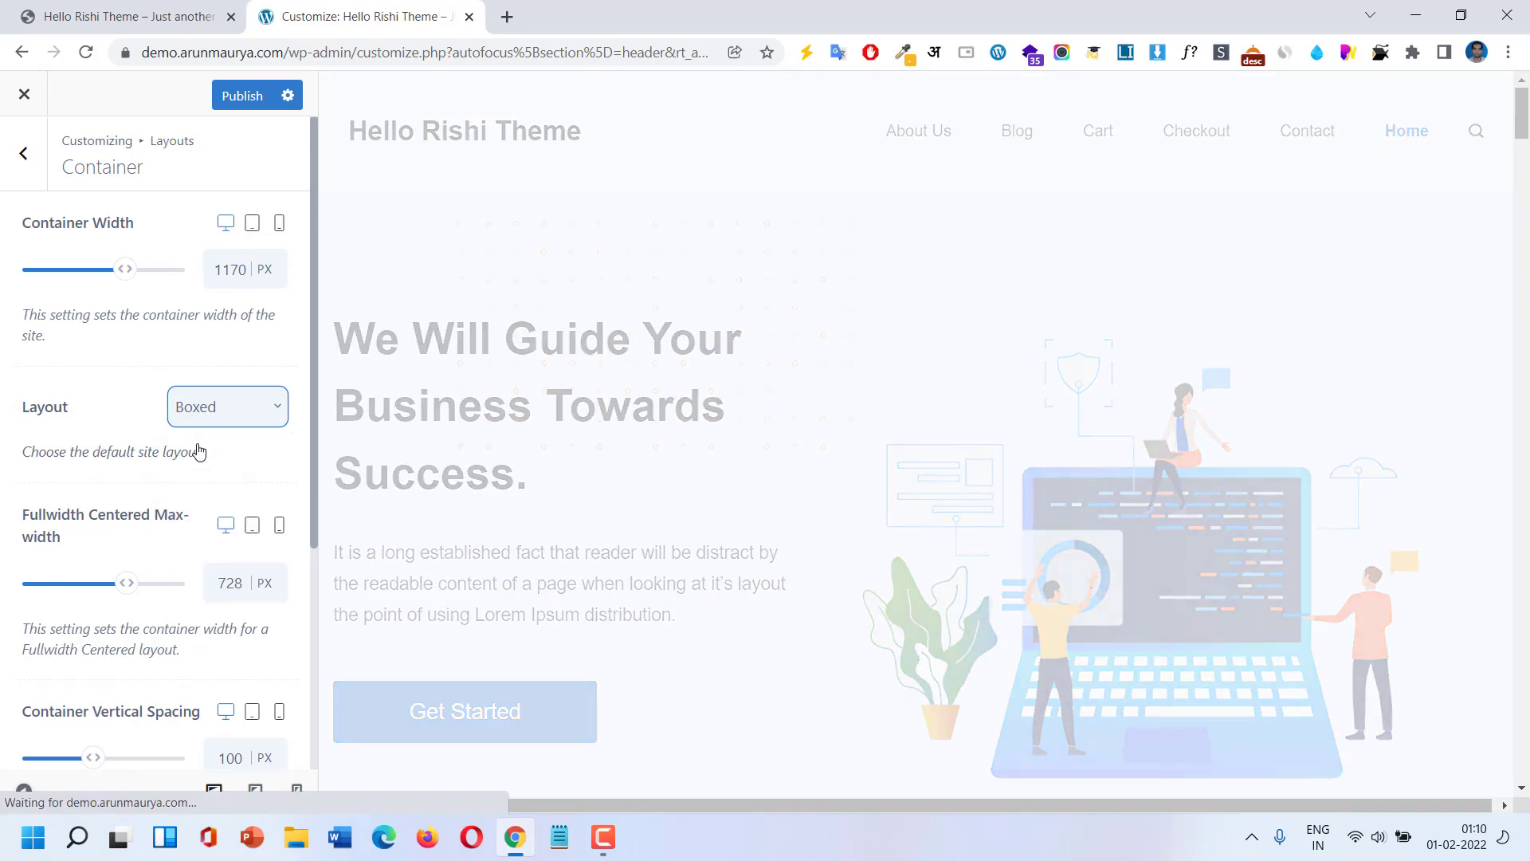
{"action": "left_click", "coordinate": [227, 423]}
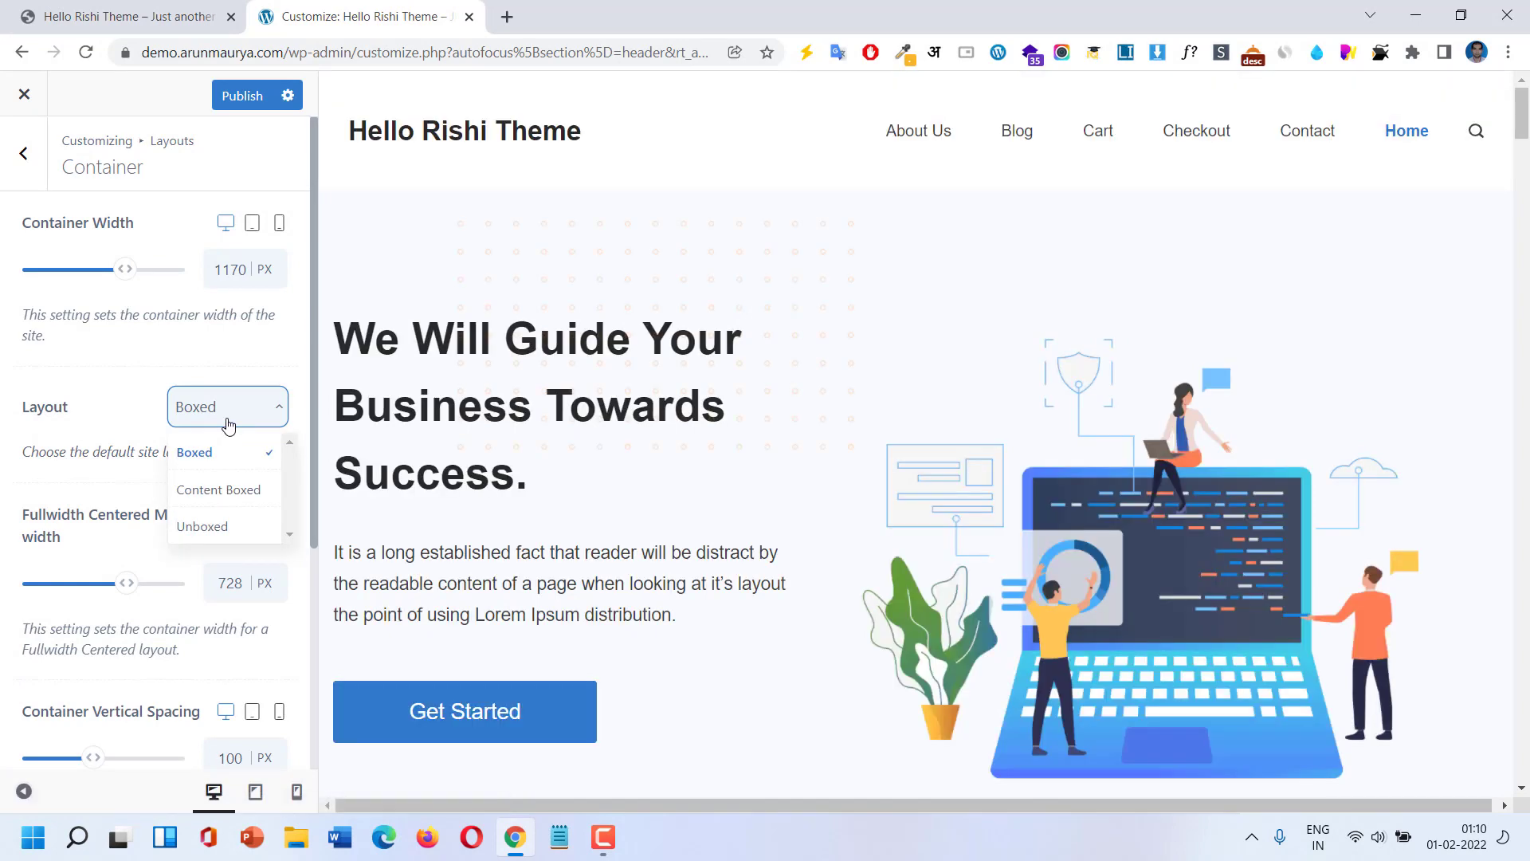
{"action": "left_click", "coordinate": [236, 526]}
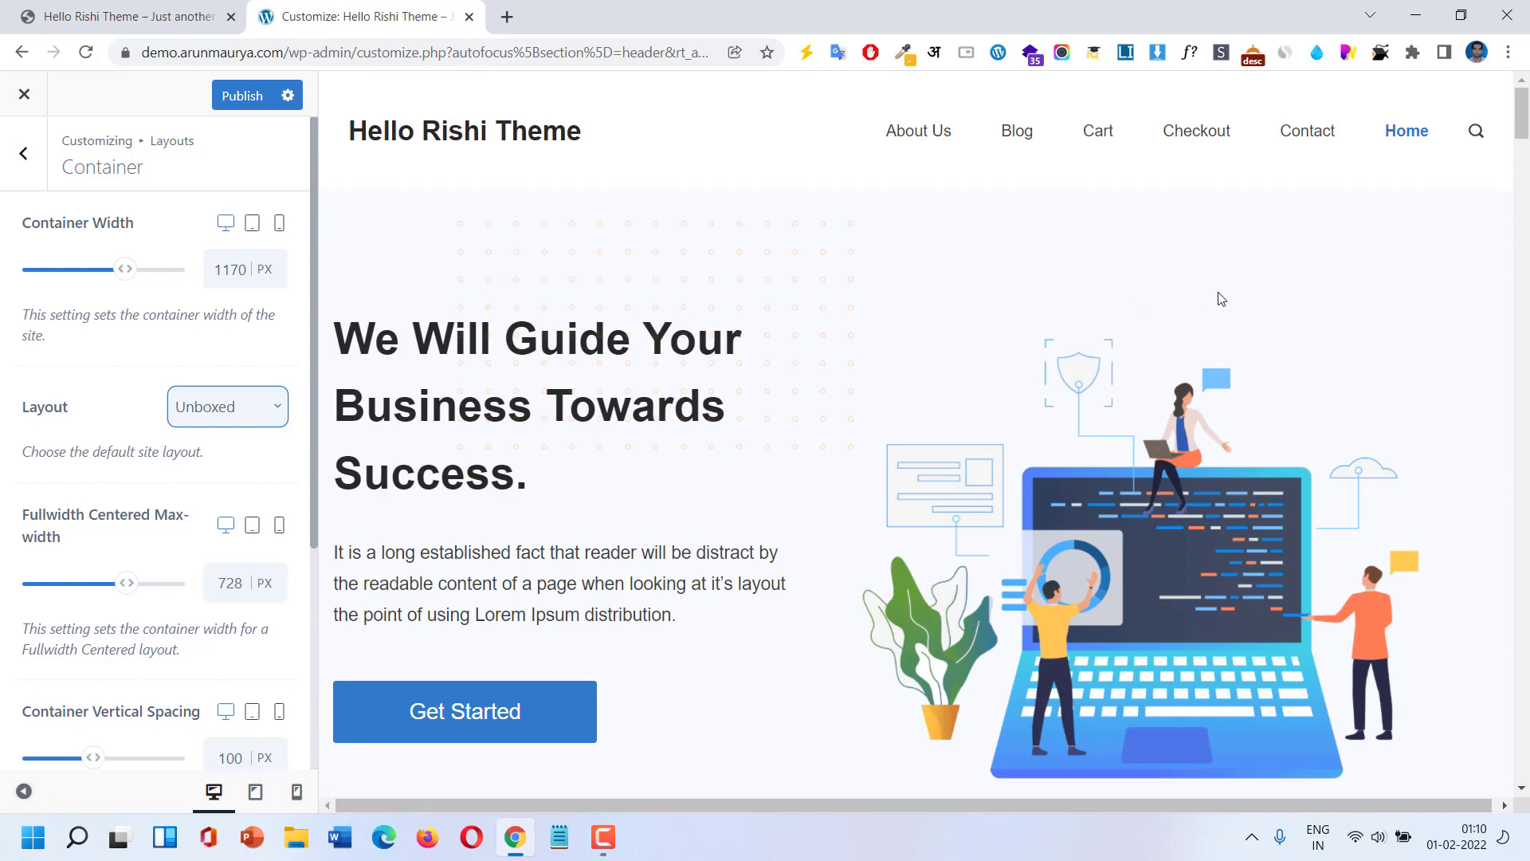
{"action": "scroll", "coordinate": [1217, 311], "scroll_direction": "down", "scroll_amount": 10}
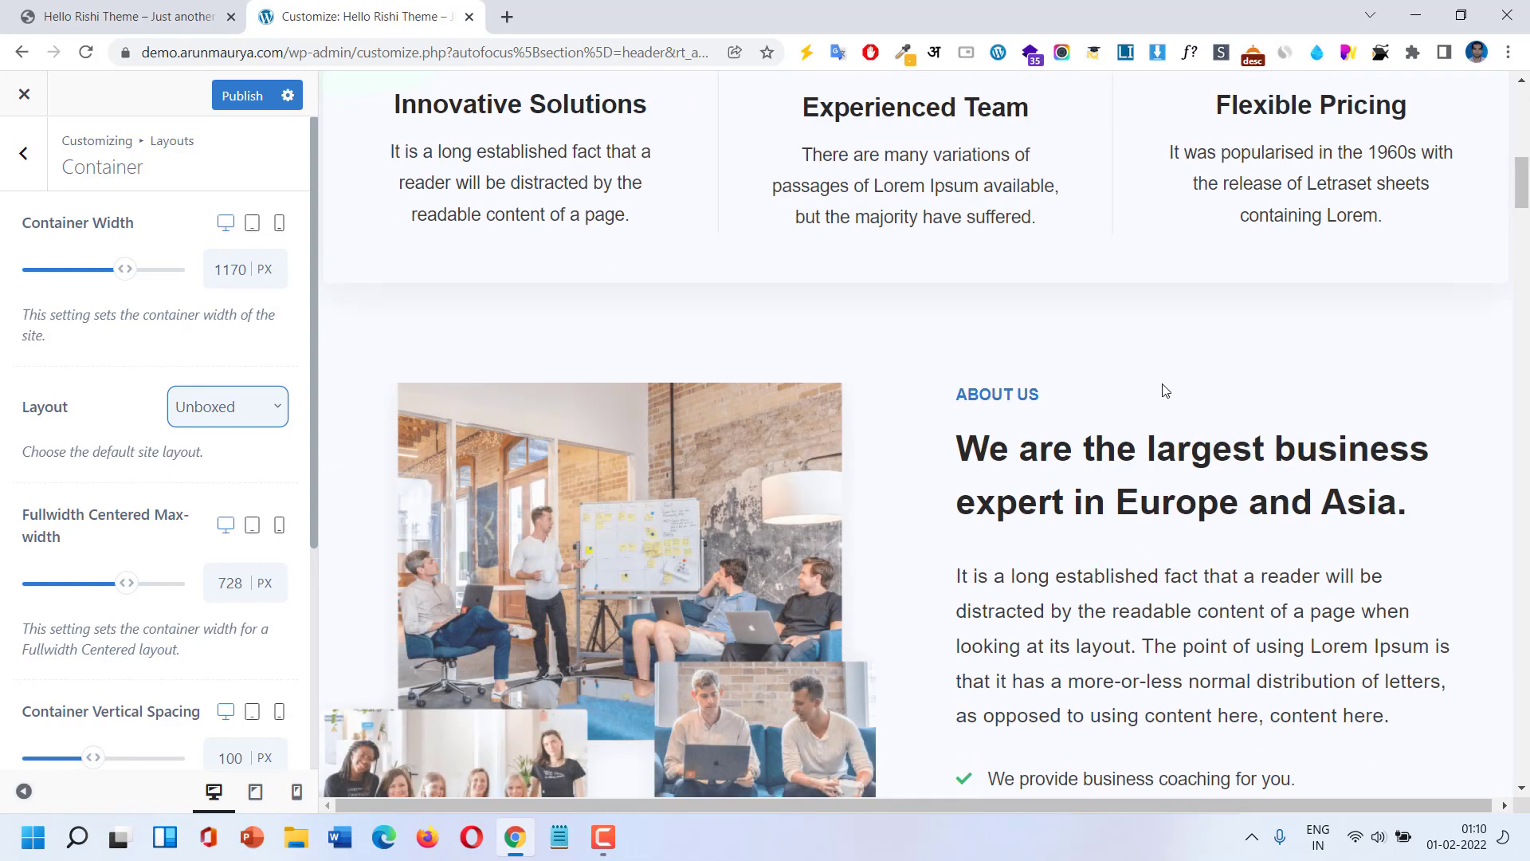
{"action": "scroll", "coordinate": [1163, 389], "scroll_direction": "down", "scroll_amount": 2}
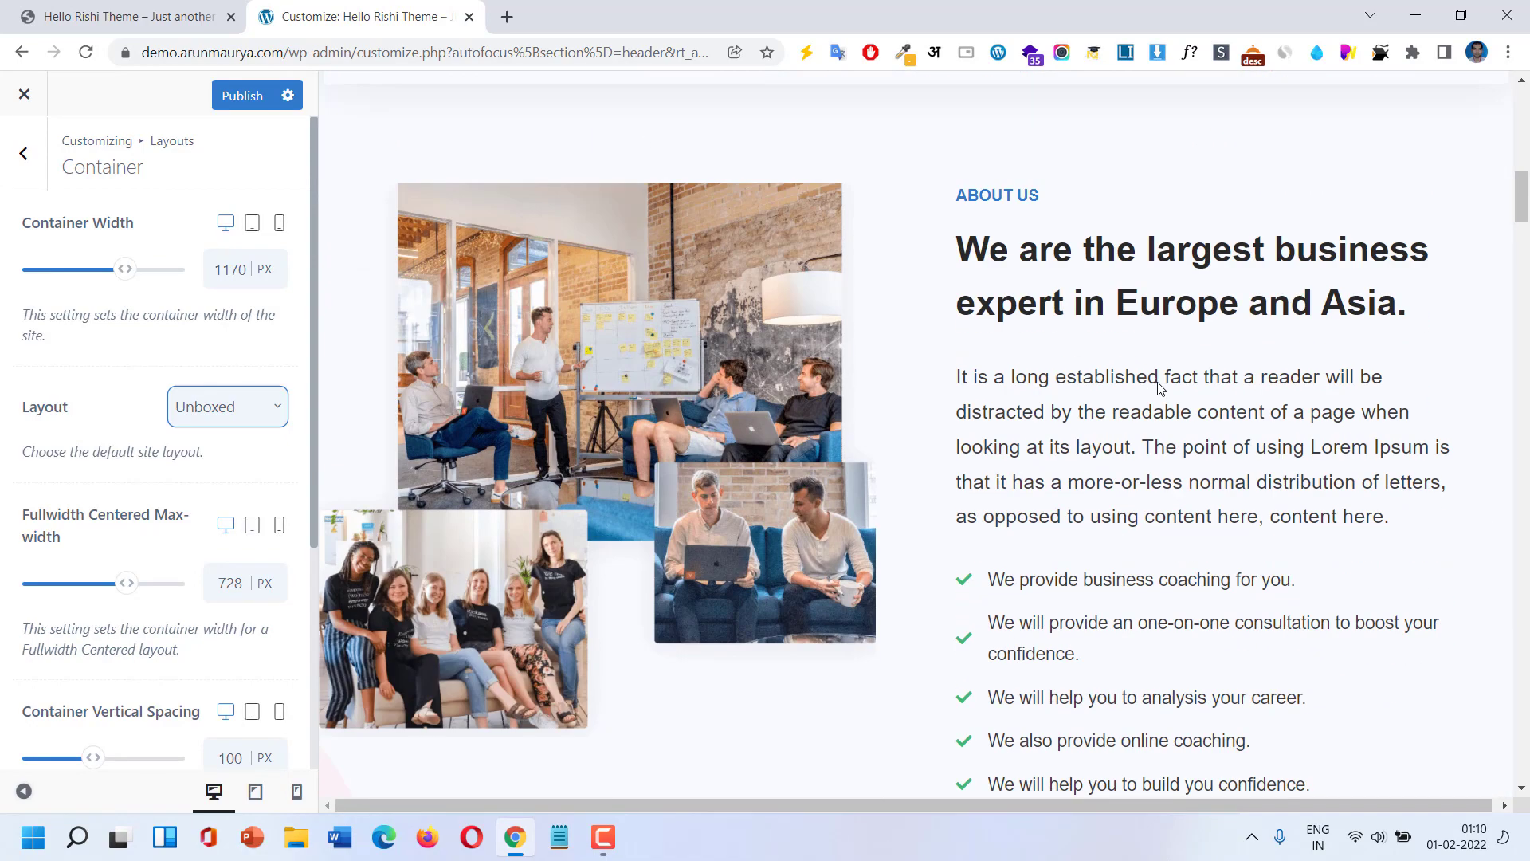
{"action": "left_click", "coordinate": [205, 407]}
{"action": "left_click", "coordinate": [197, 449]}
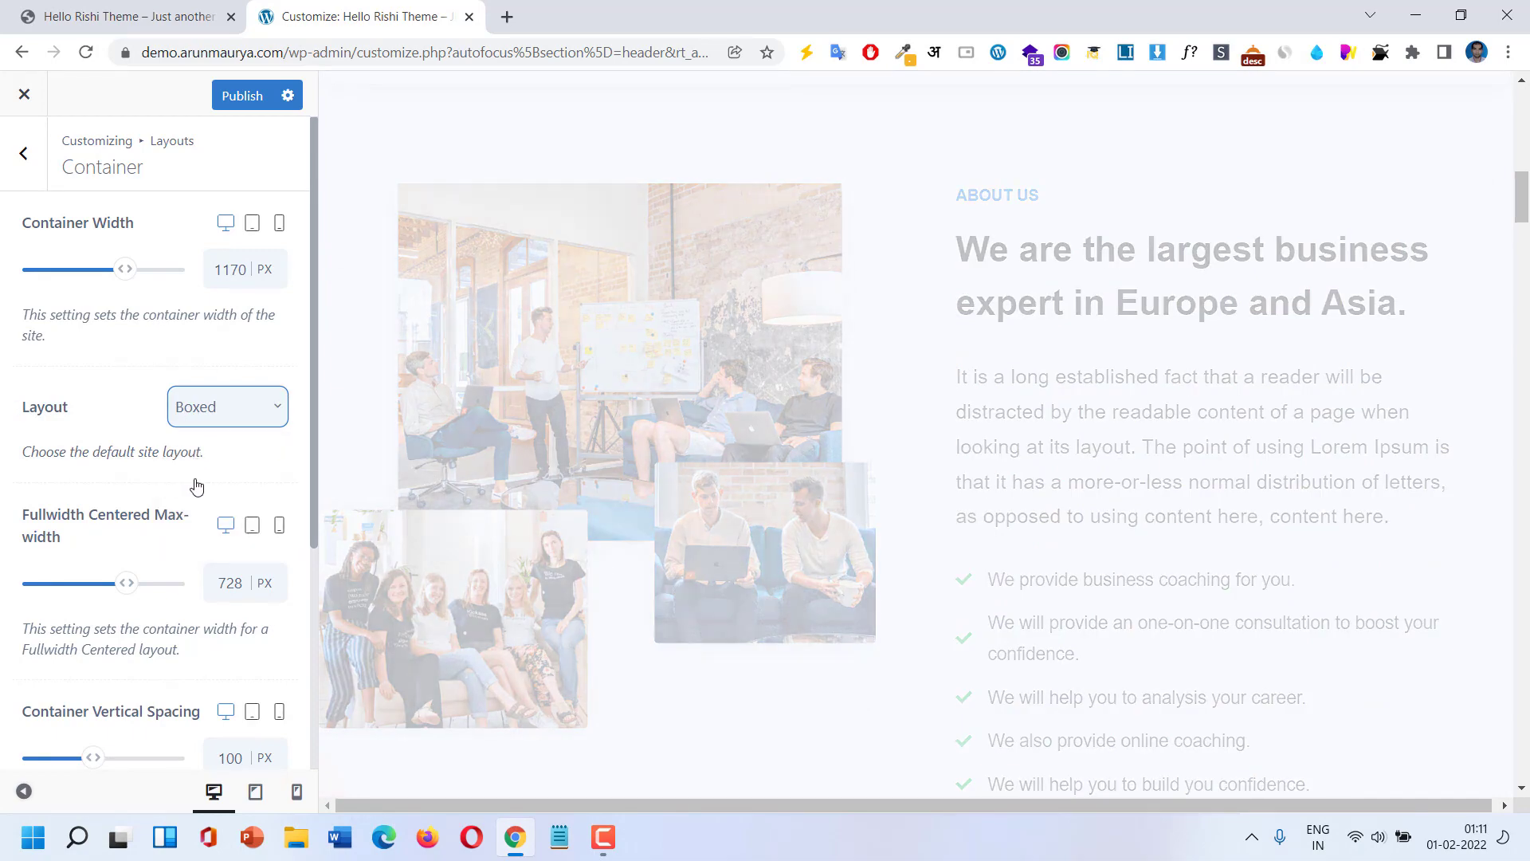
{"action": "scroll", "coordinate": [197, 486], "scroll_direction": "down", "scroll_amount": 1}
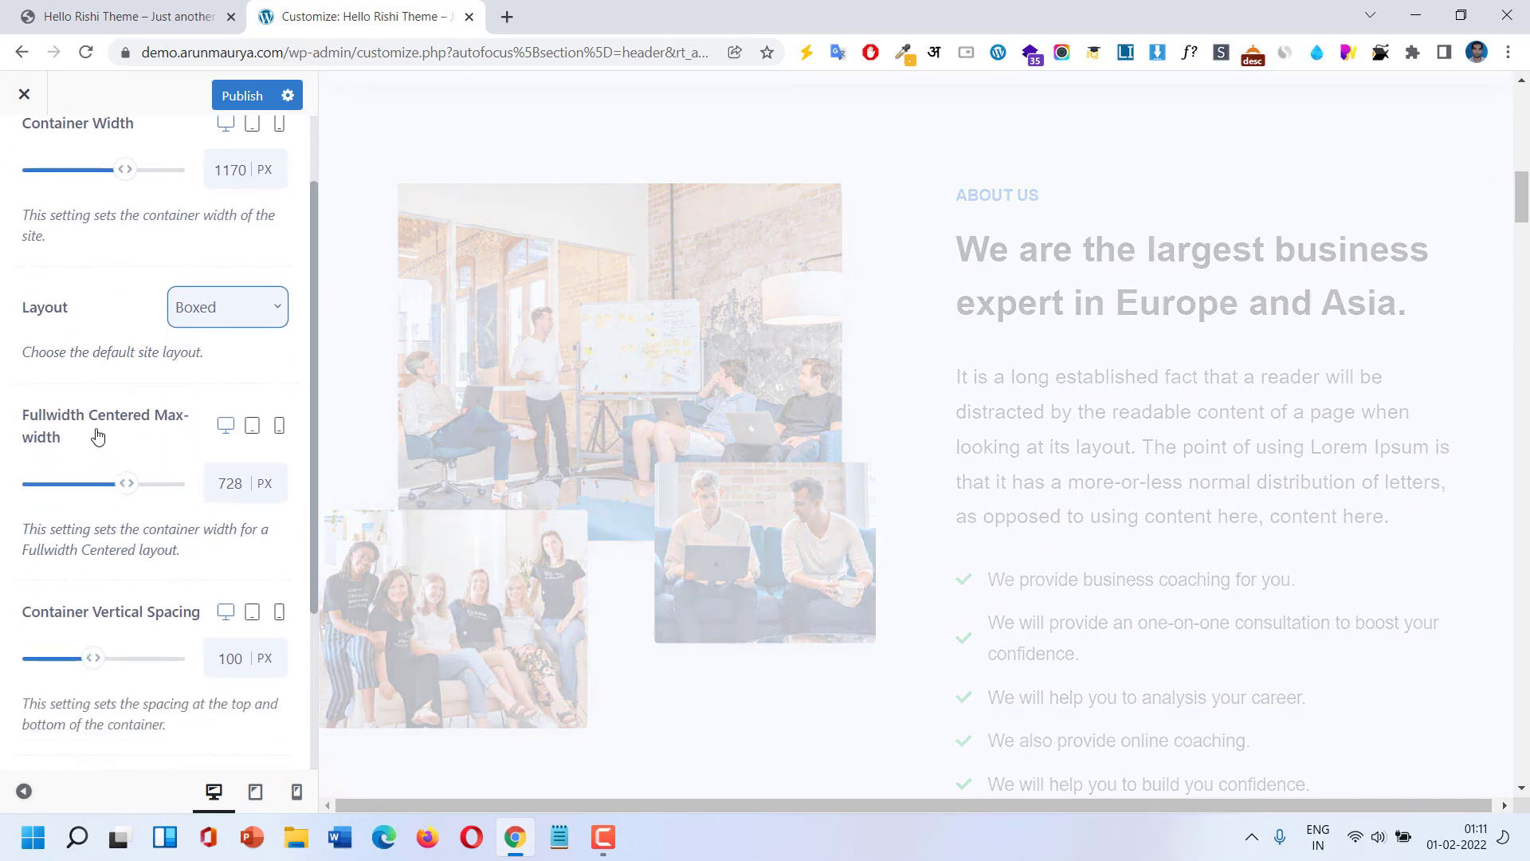
{"action": "scroll", "coordinate": [945, 512], "scroll_direction": "up", "scroll_amount": 1}
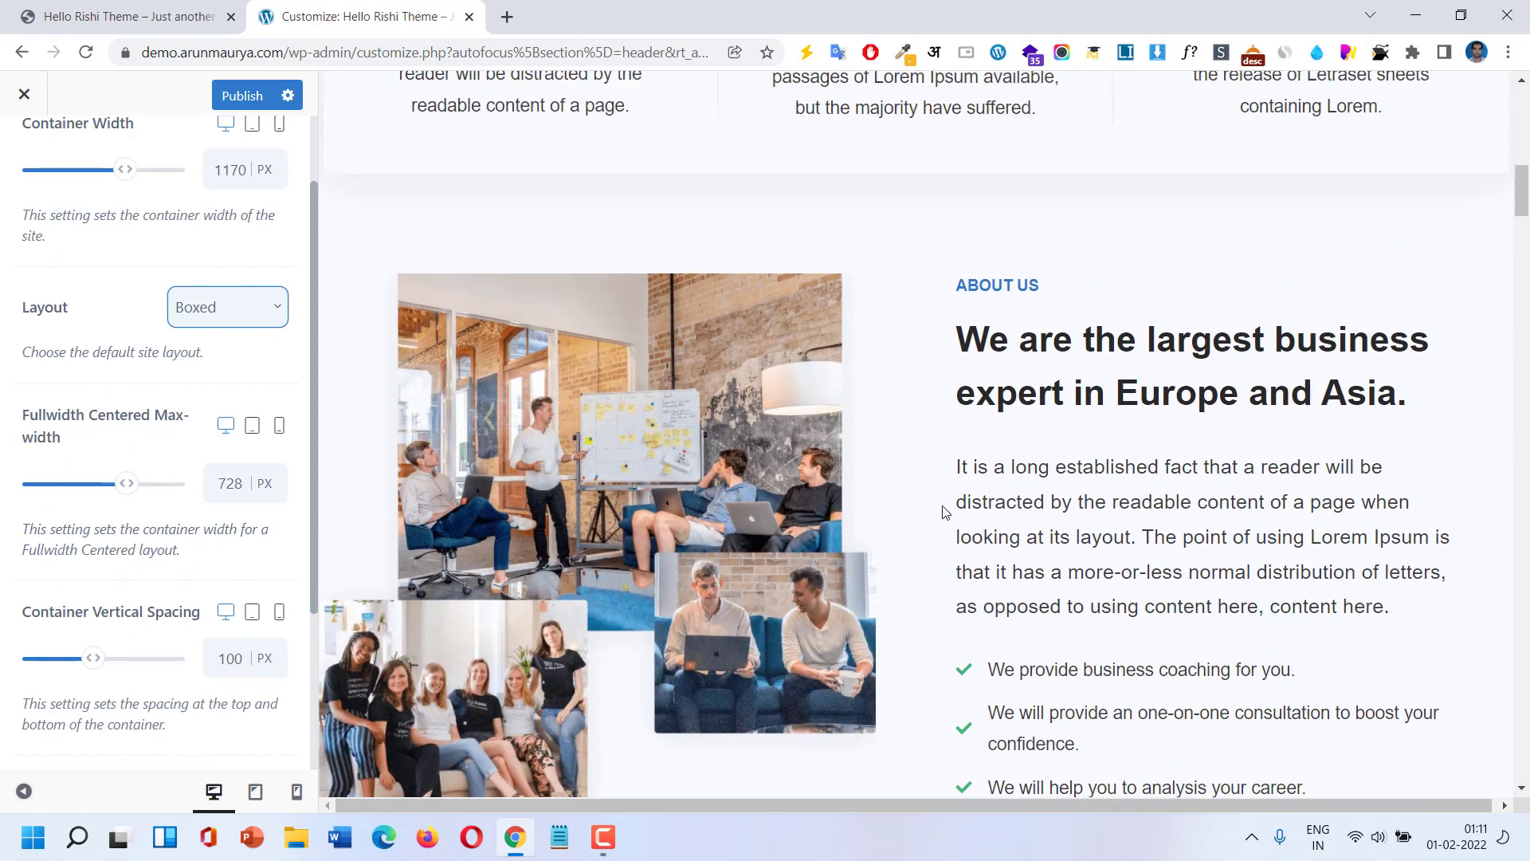
{"action": "scroll", "coordinate": [945, 512], "scroll_direction": "up", "scroll_amount": 2}
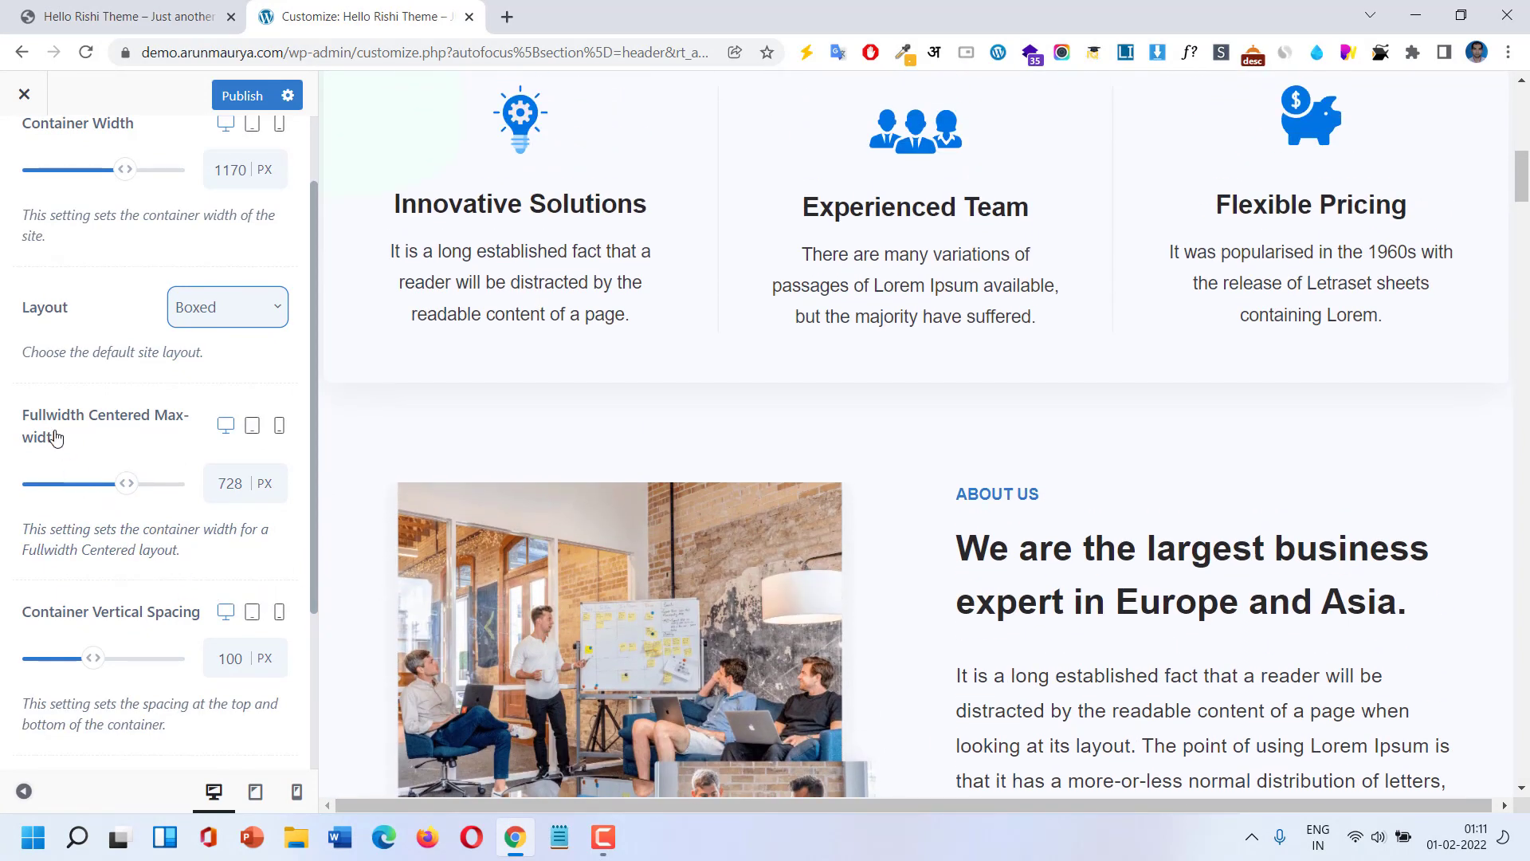
{"action": "scroll", "coordinate": [793, 479], "scroll_direction": "up", "scroll_amount": 3}
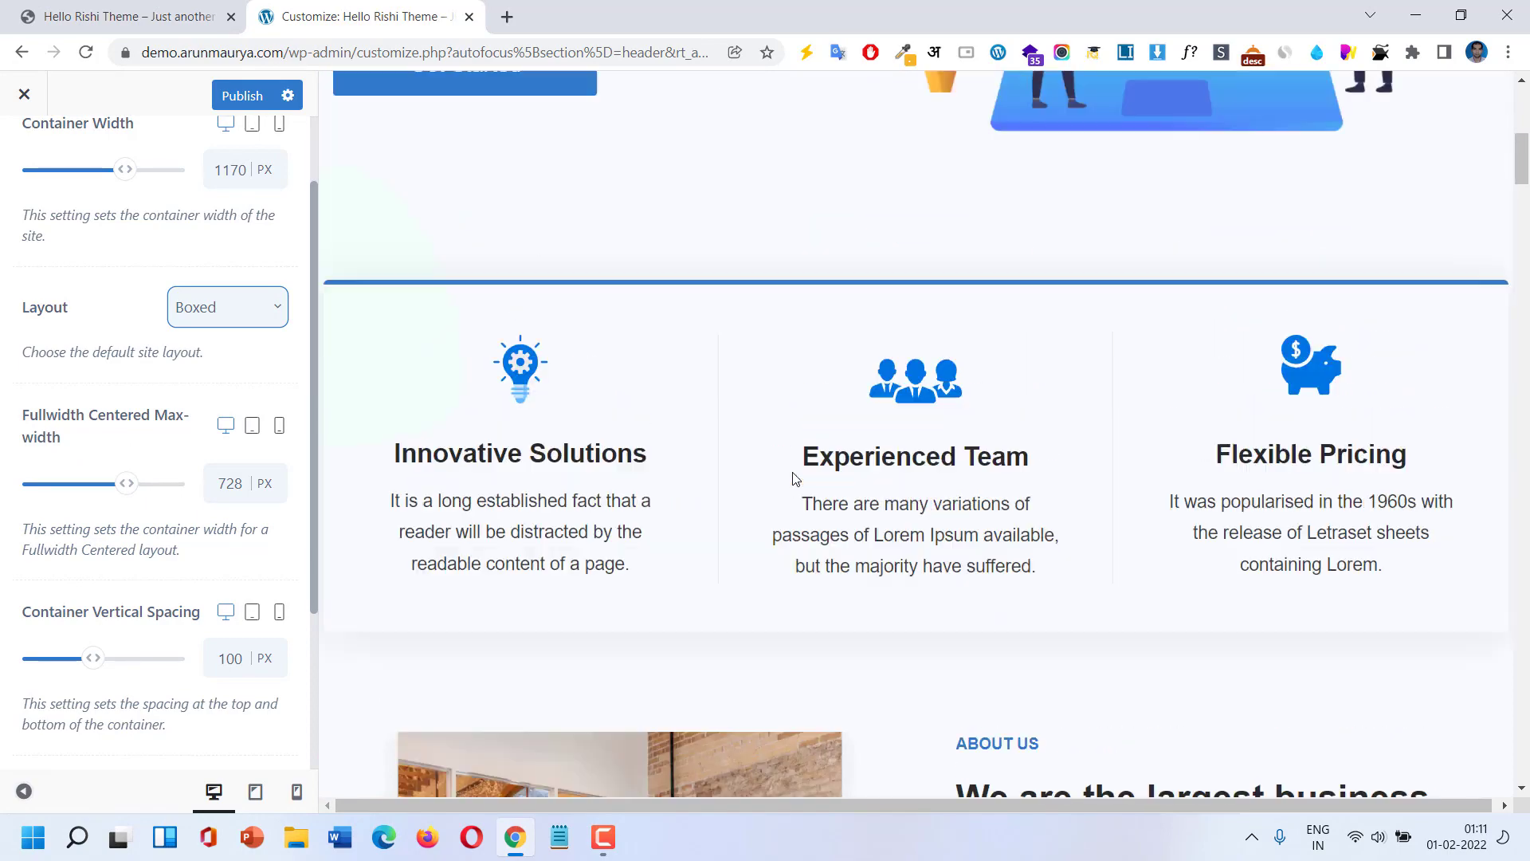
{"action": "scroll", "coordinate": [793, 479], "scroll_direction": "up", "scroll_amount": 7}
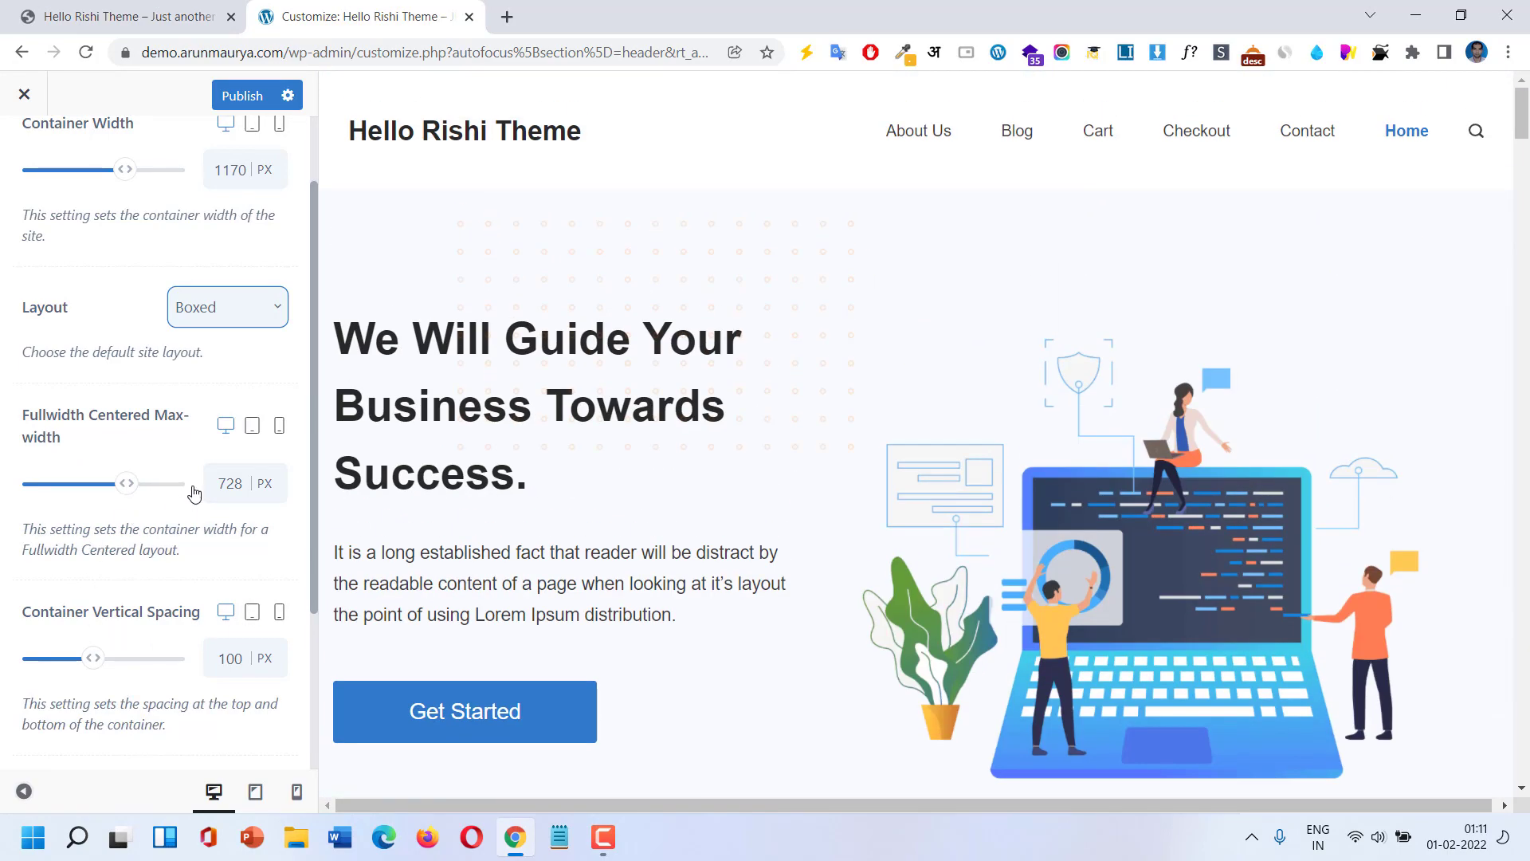
{"action": "left_click_drag", "start_coordinate": [220, 483], "coordinate": [246, 484]}
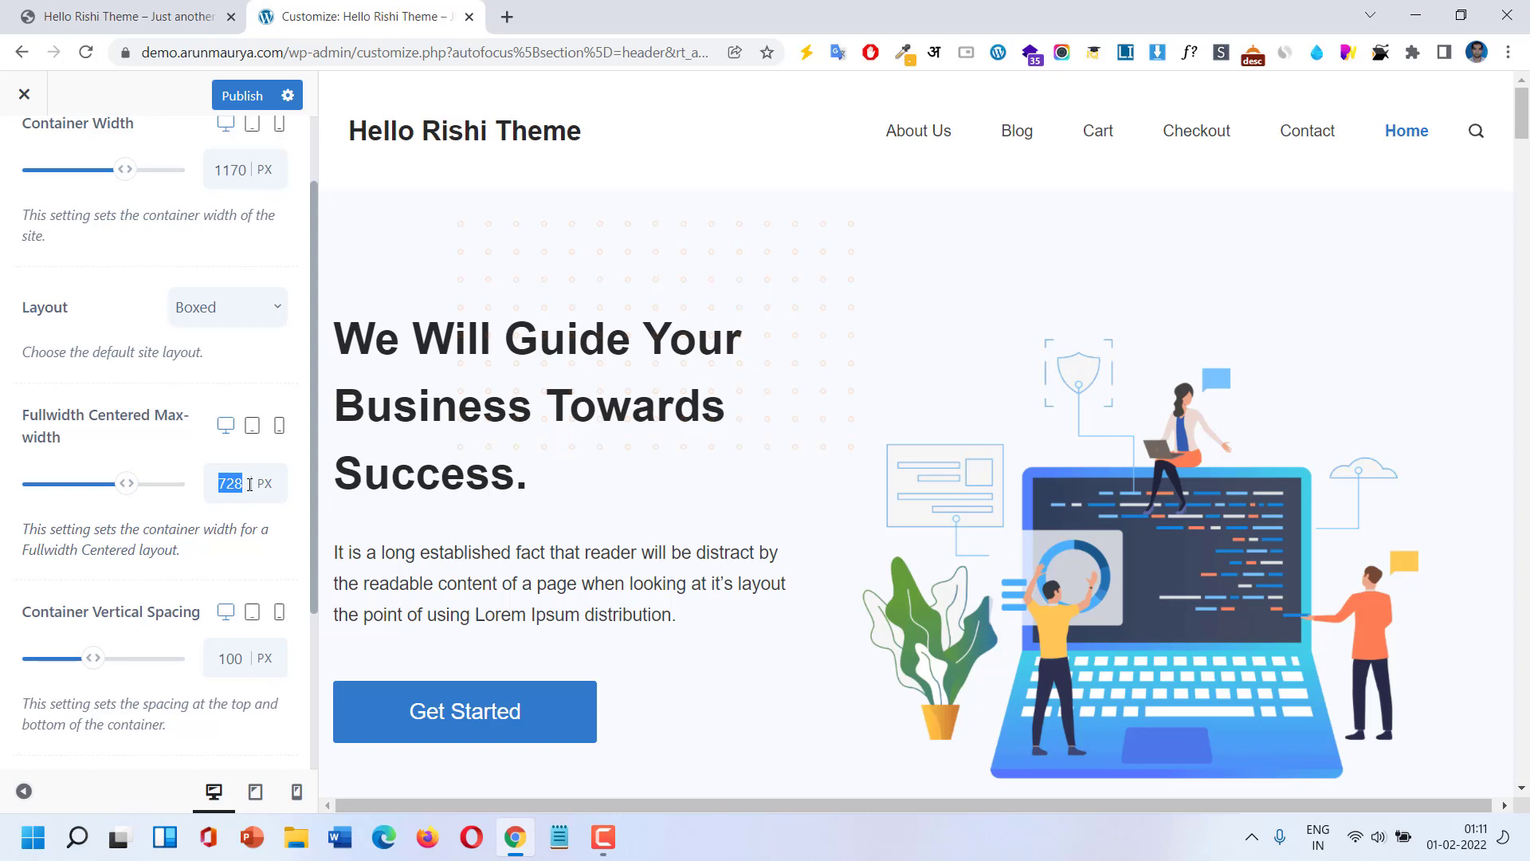
{"action": "type", "text": "1"}
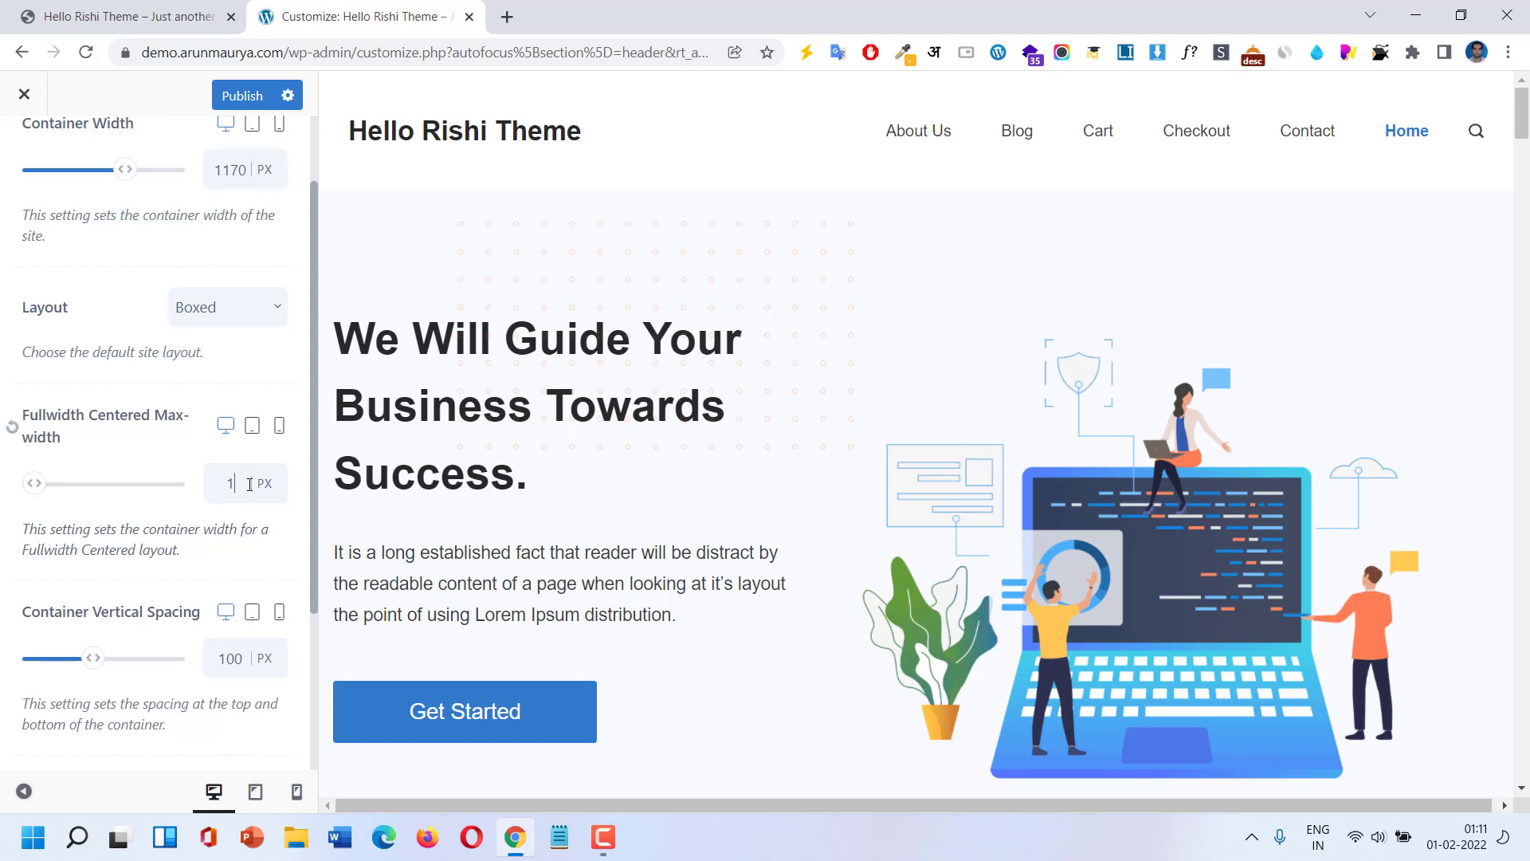
{"action": "type", "text": "080"}
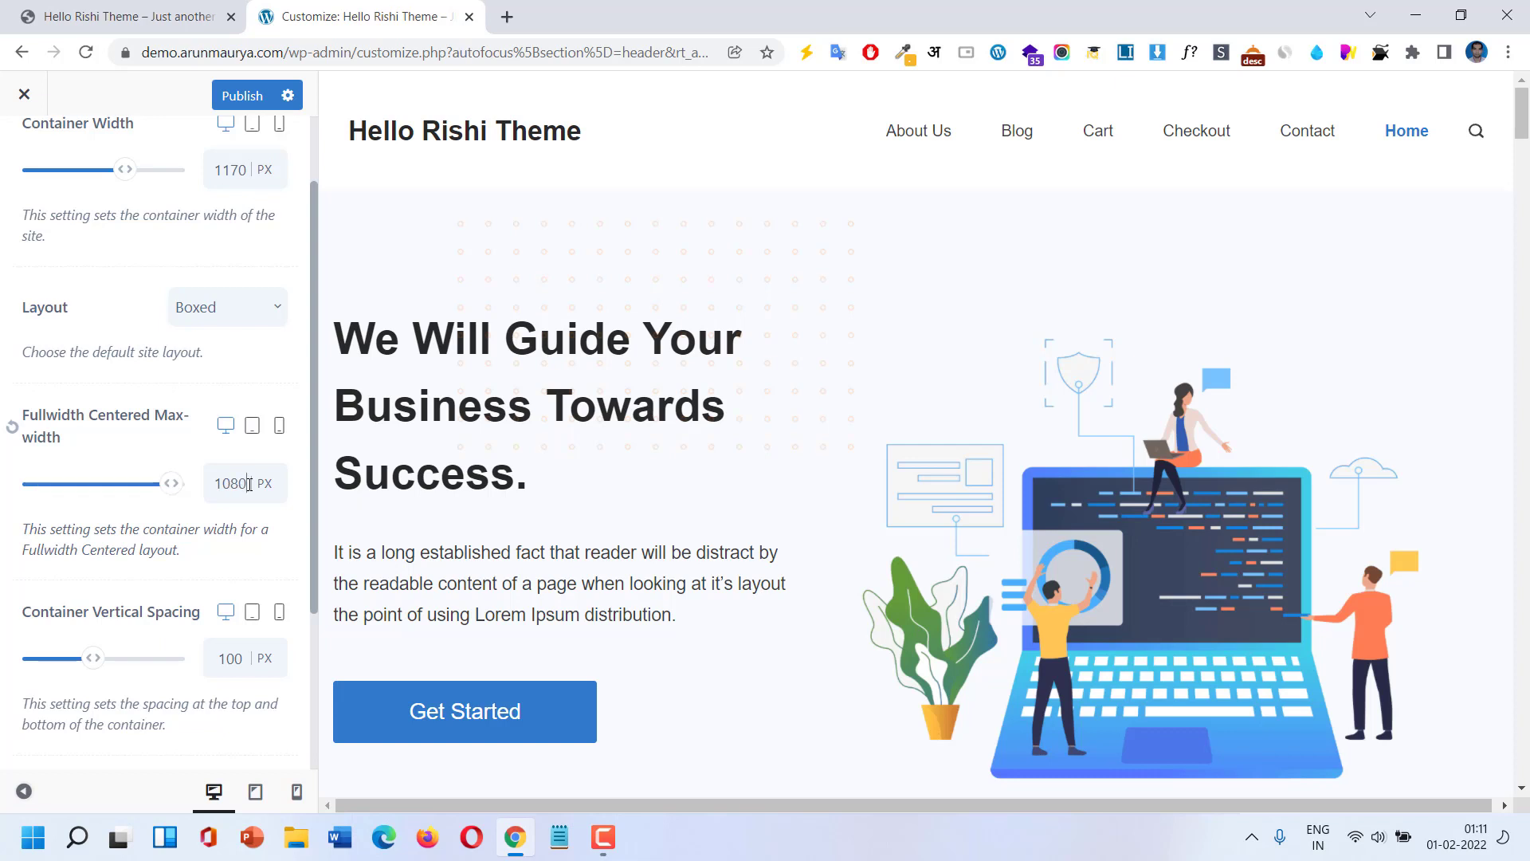
{"action": "double_click", "coordinate": [249, 484]}
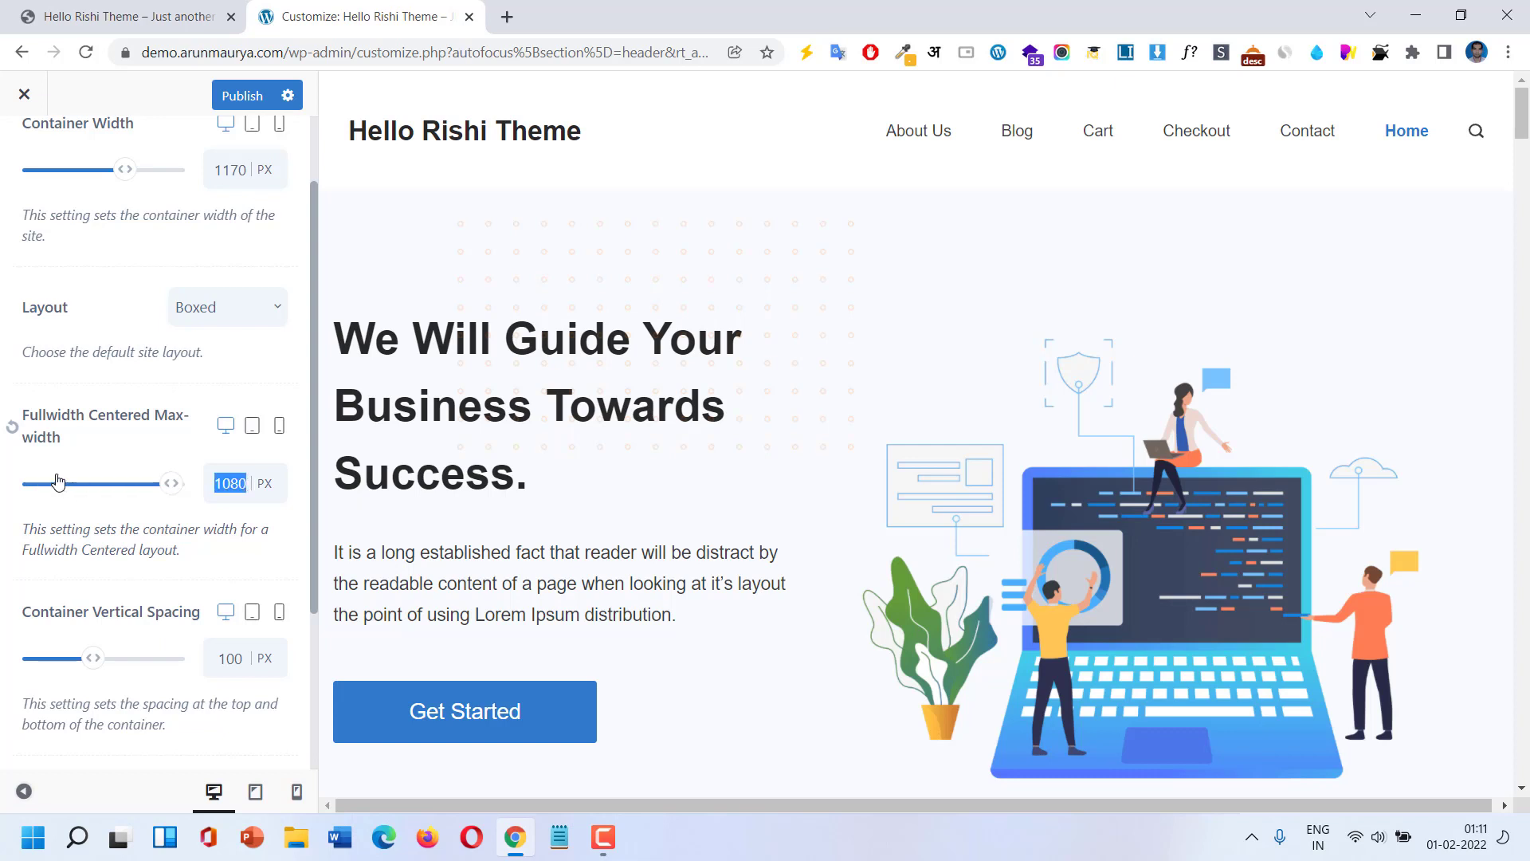
{"action": "left_click", "coordinate": [12, 428]}
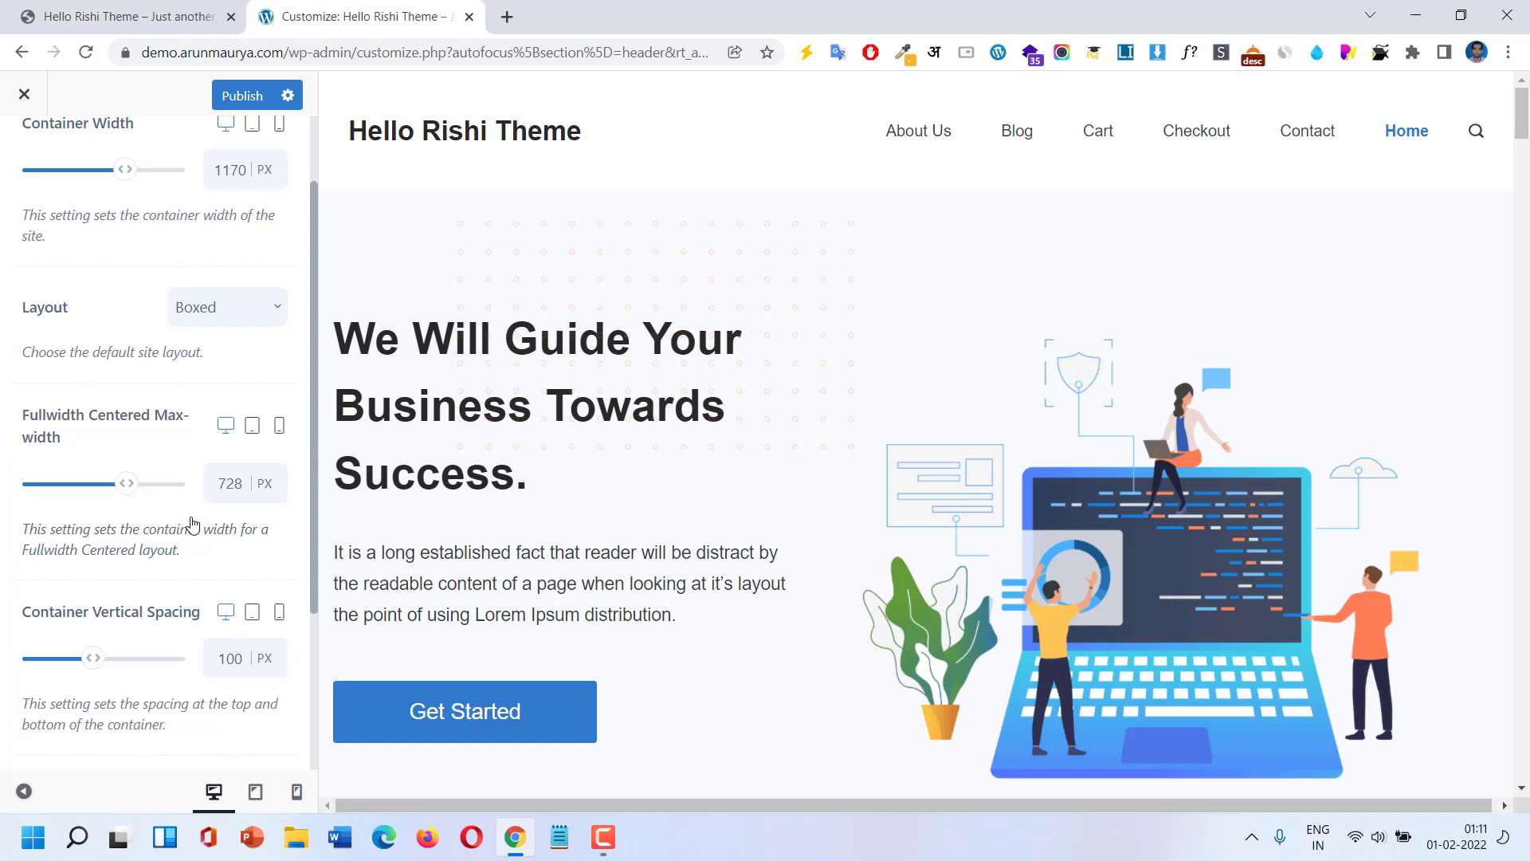
{"action": "scroll", "coordinate": [191, 524], "scroll_direction": "down", "scroll_amount": 1}
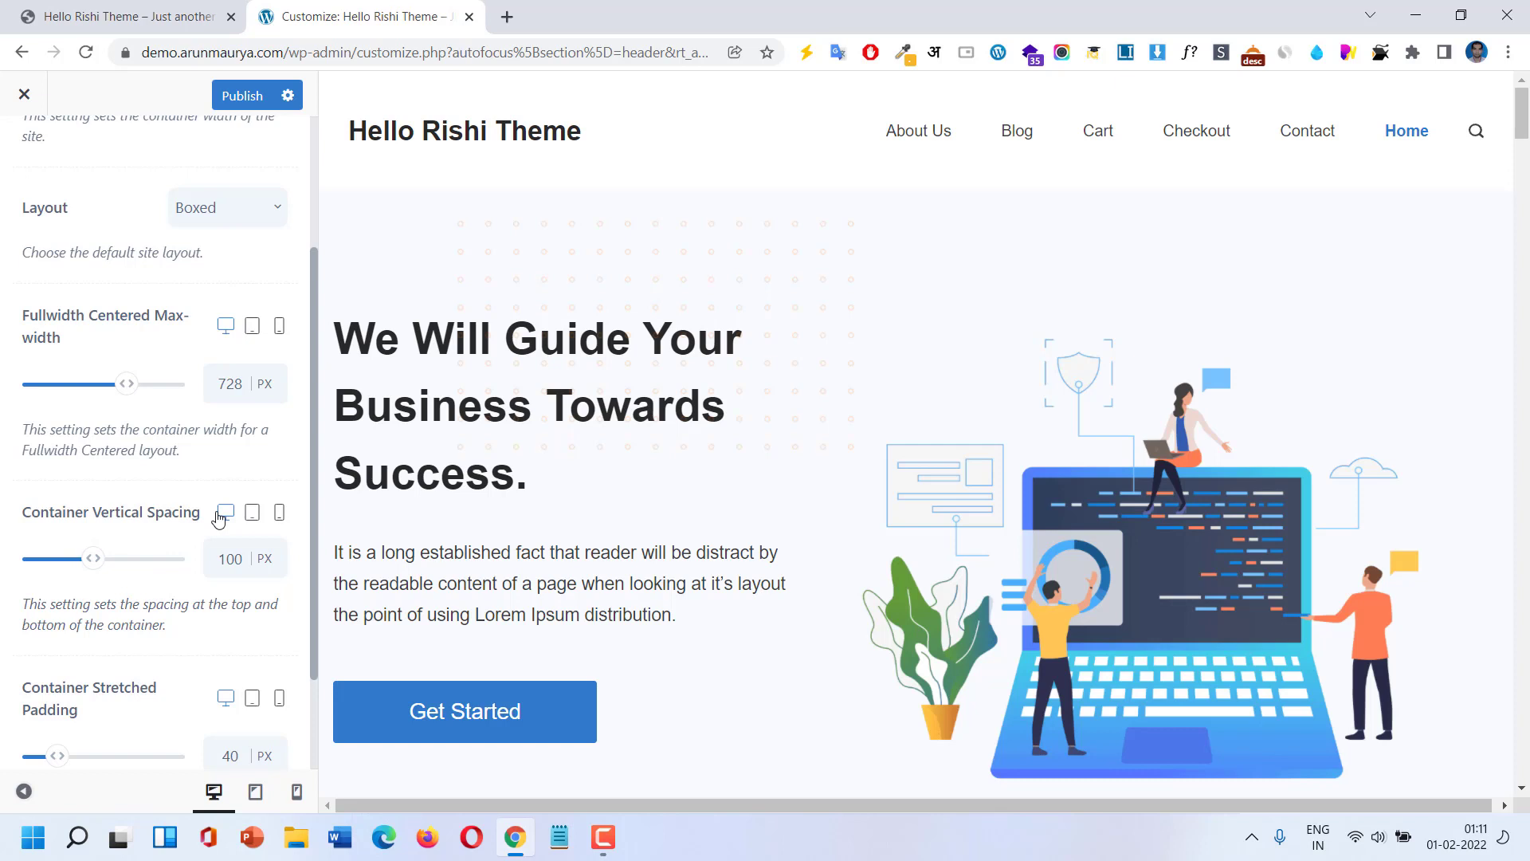
{"action": "scroll", "coordinate": [219, 518], "scroll_direction": "down", "scroll_amount": 1}
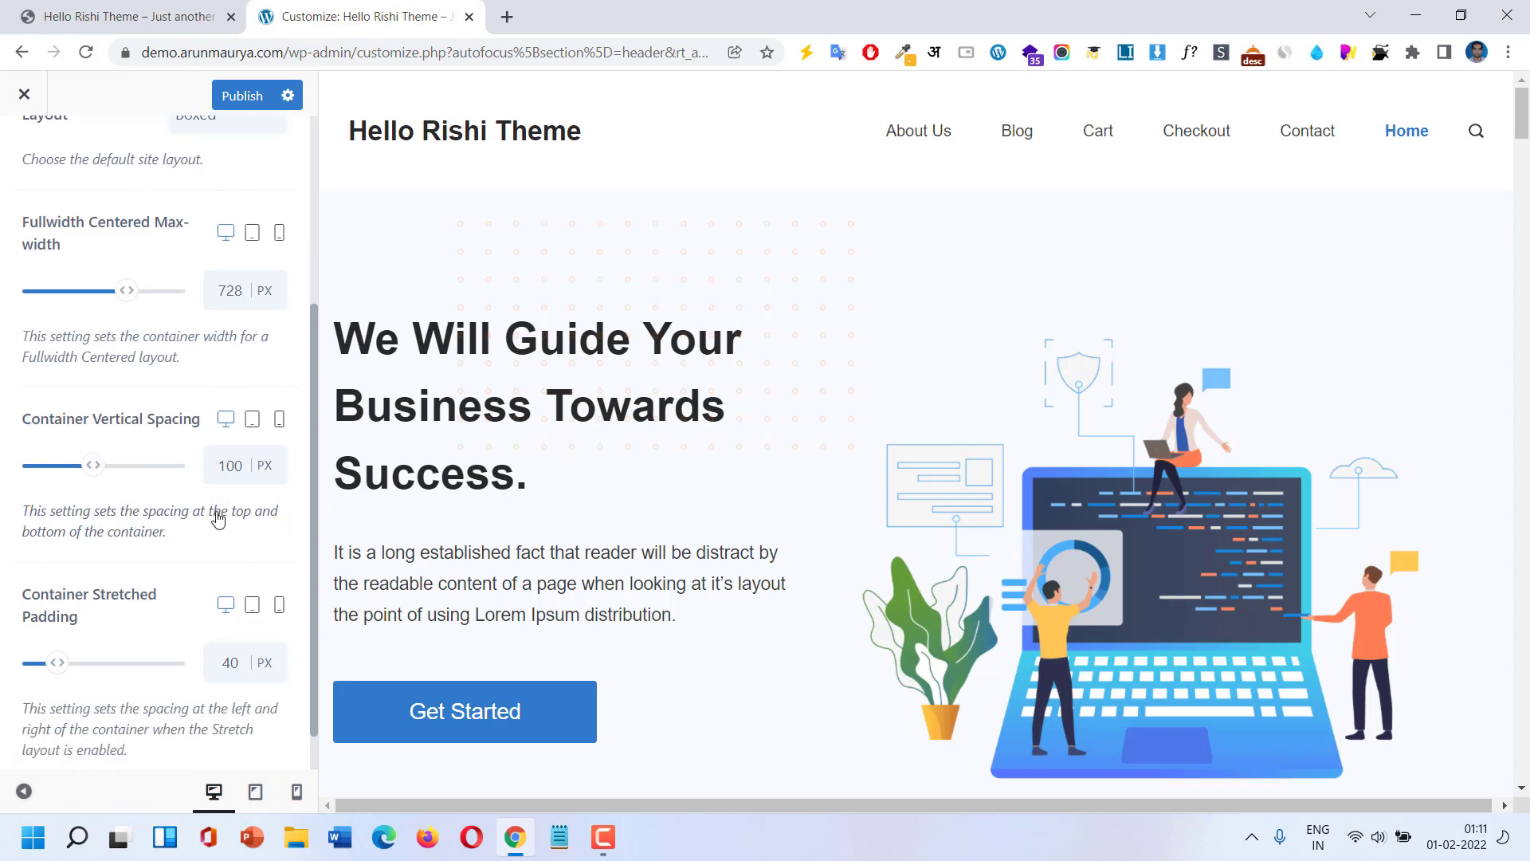
{"action": "left_click", "coordinate": [252, 415]}
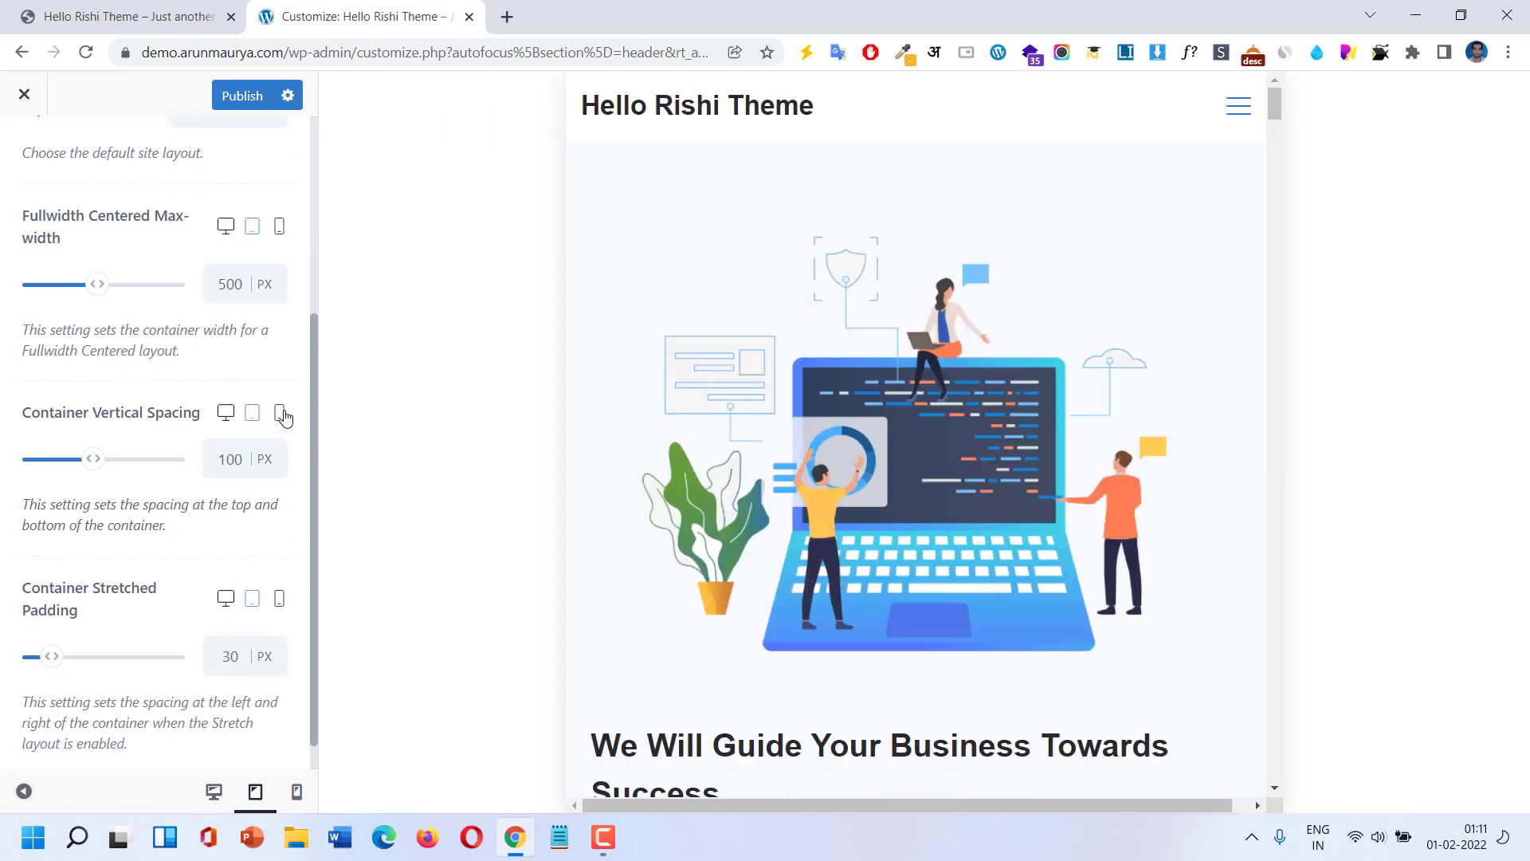
{"action": "left_click", "coordinate": [280, 413]}
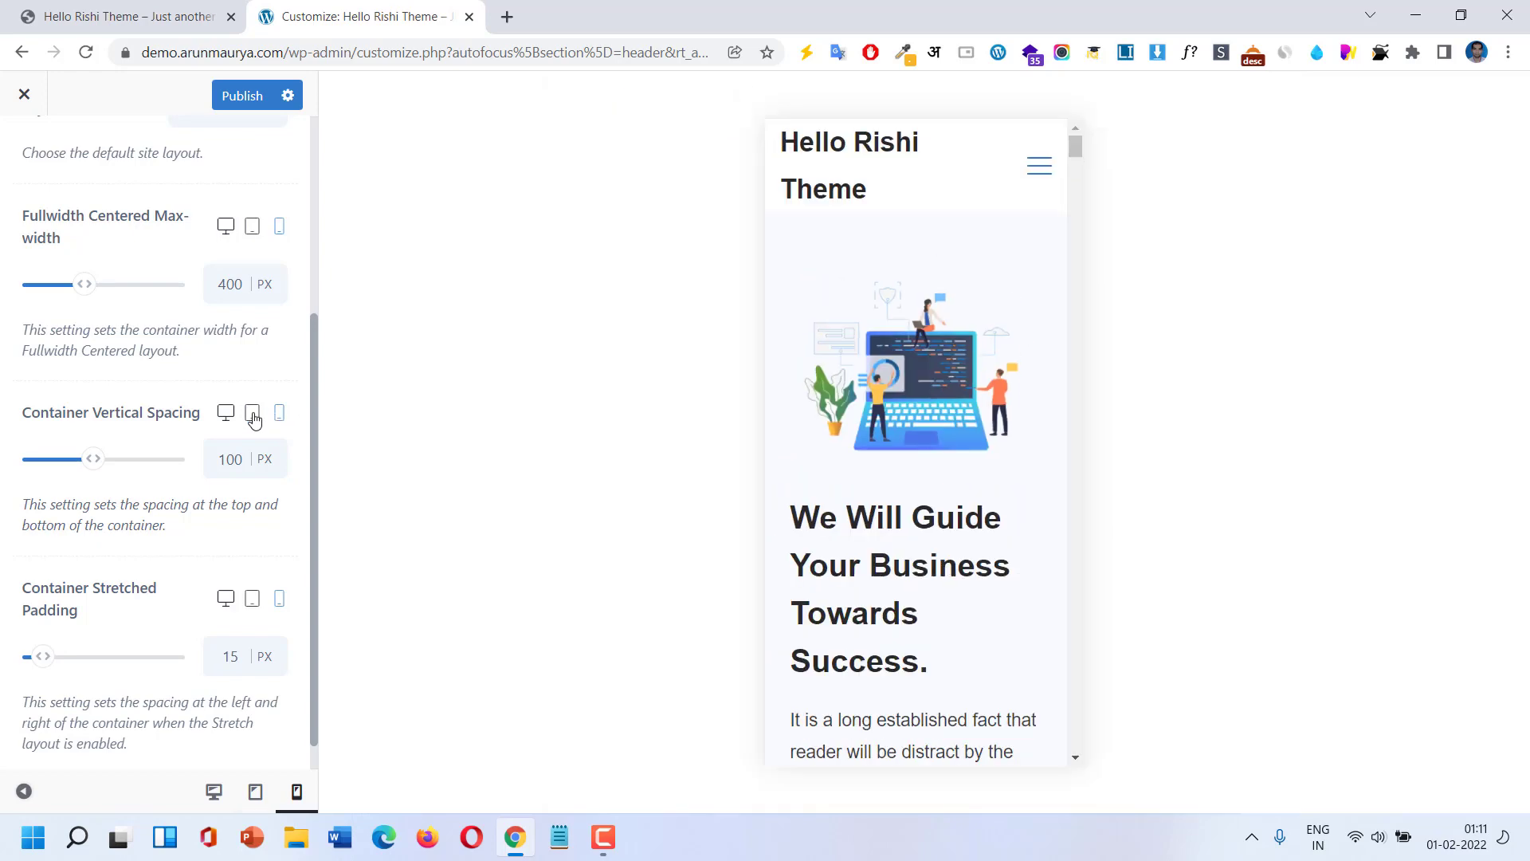
{"action": "scroll", "coordinate": [124, 602], "scroll_direction": "down", "scroll_amount": 1}
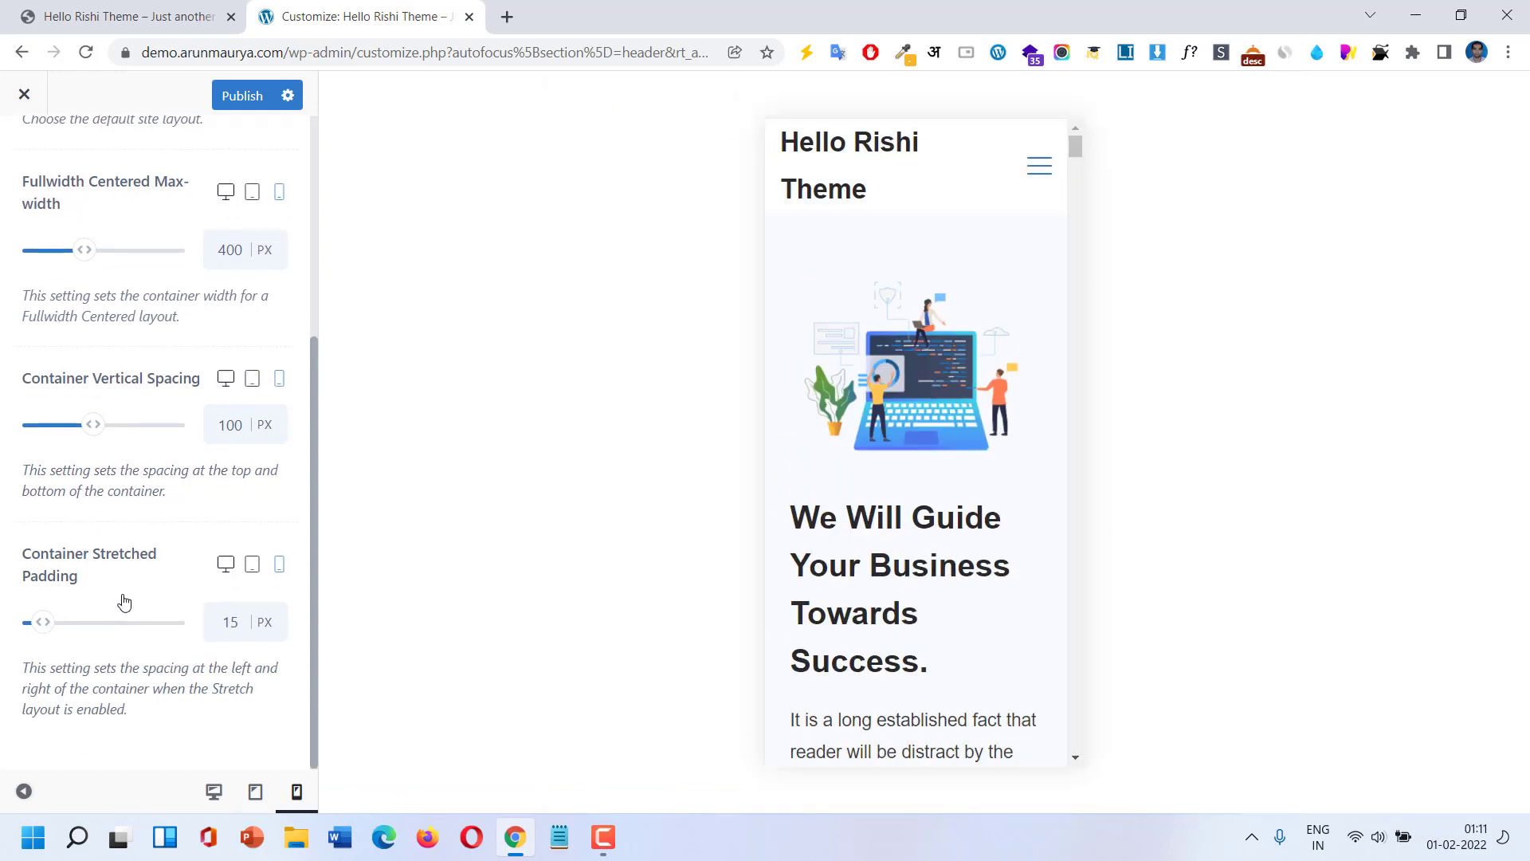
{"action": "scroll", "coordinate": [123, 602], "scroll_direction": "up", "scroll_amount": 5}
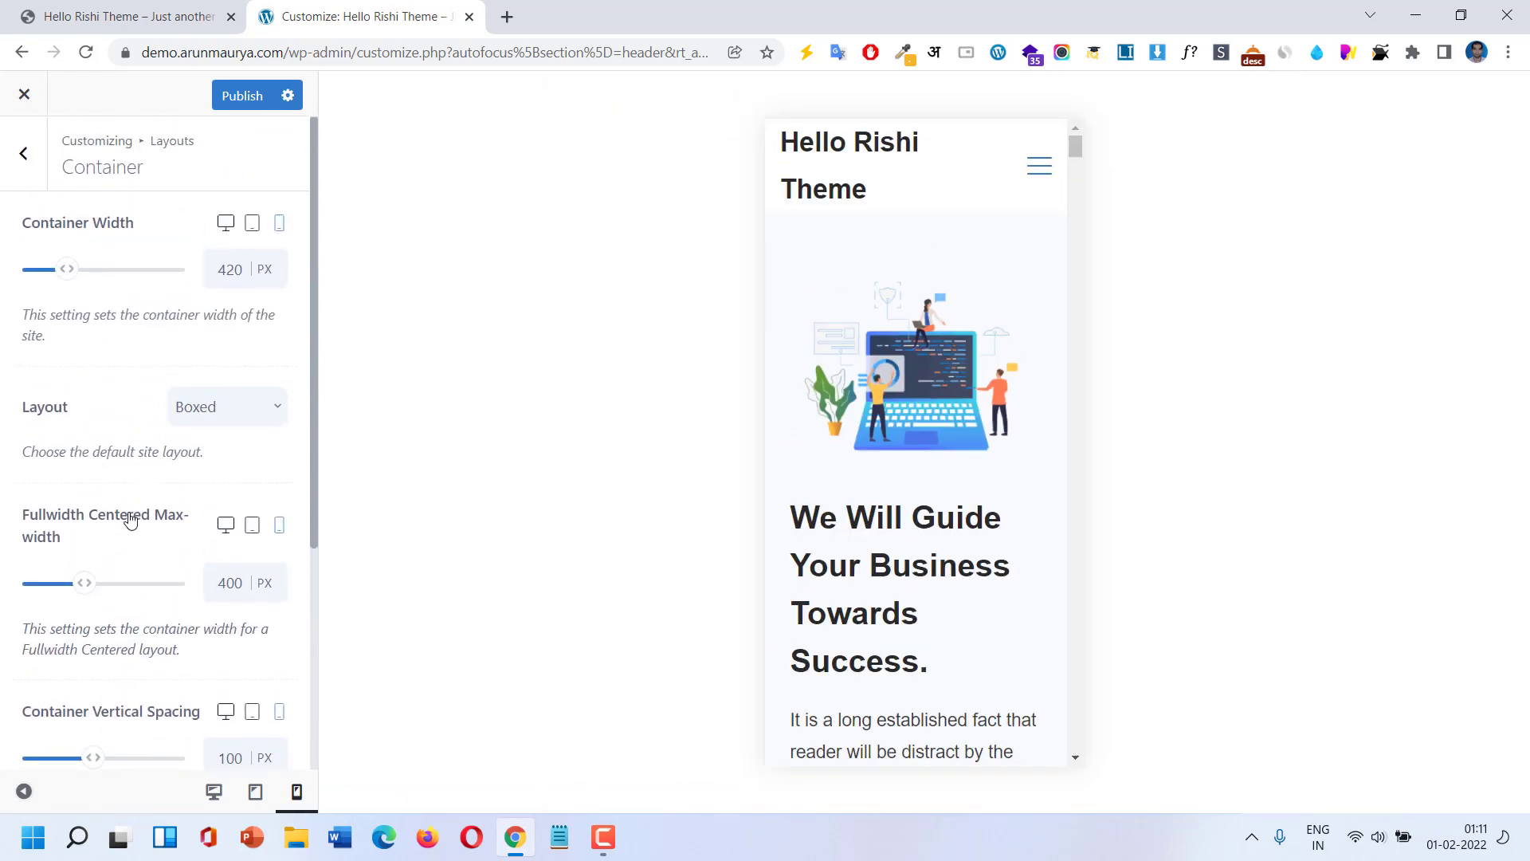
{"action": "left_click", "coordinate": [226, 224]}
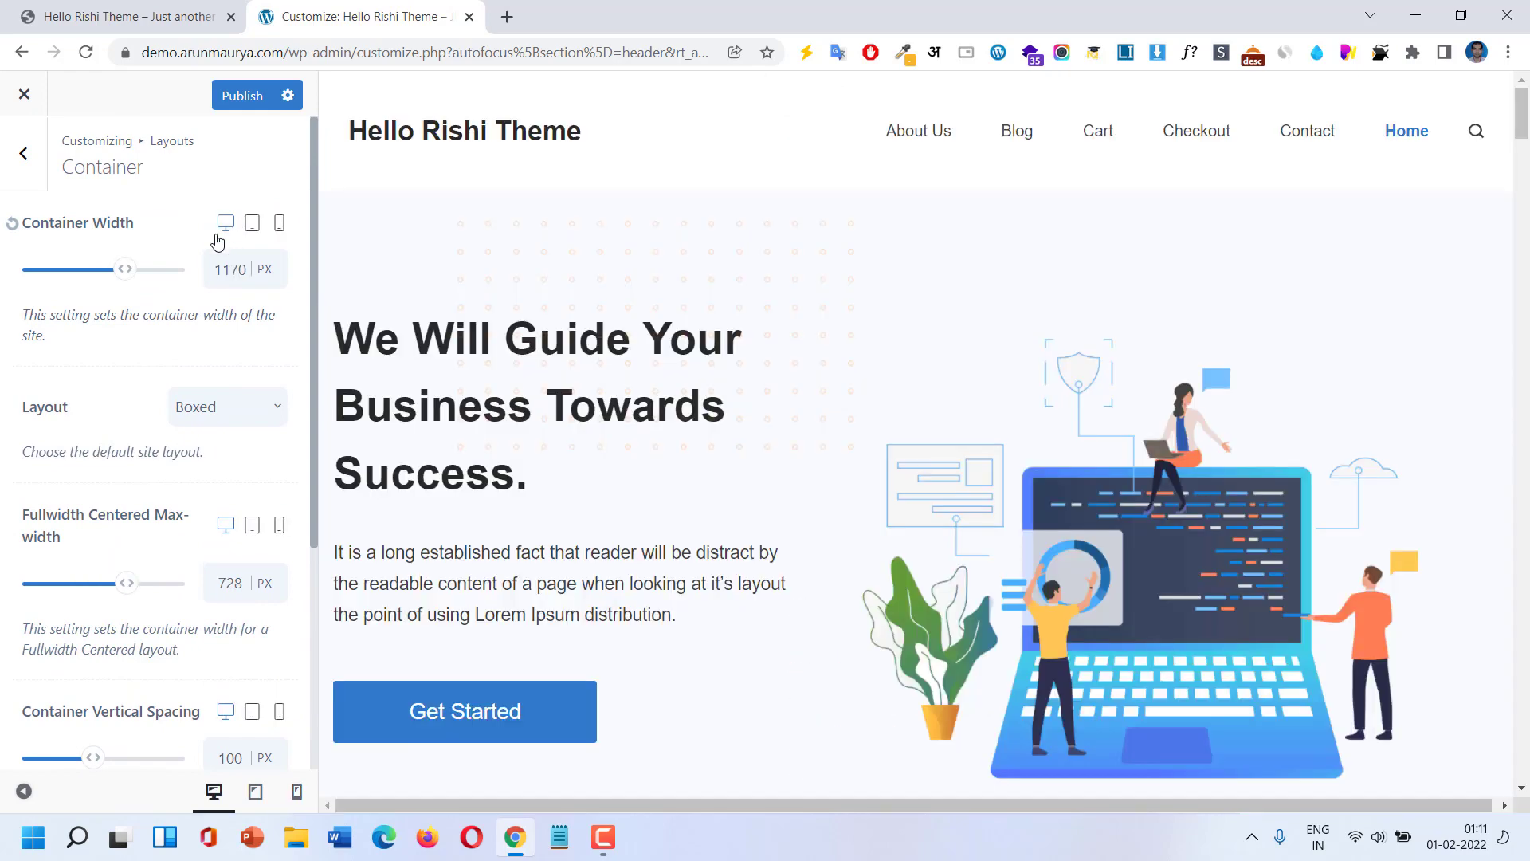
Preview the Blog page and open Sidebar settings, keeping the sidebar width at 28%.
{"action": "left_click", "coordinate": [23, 163]}
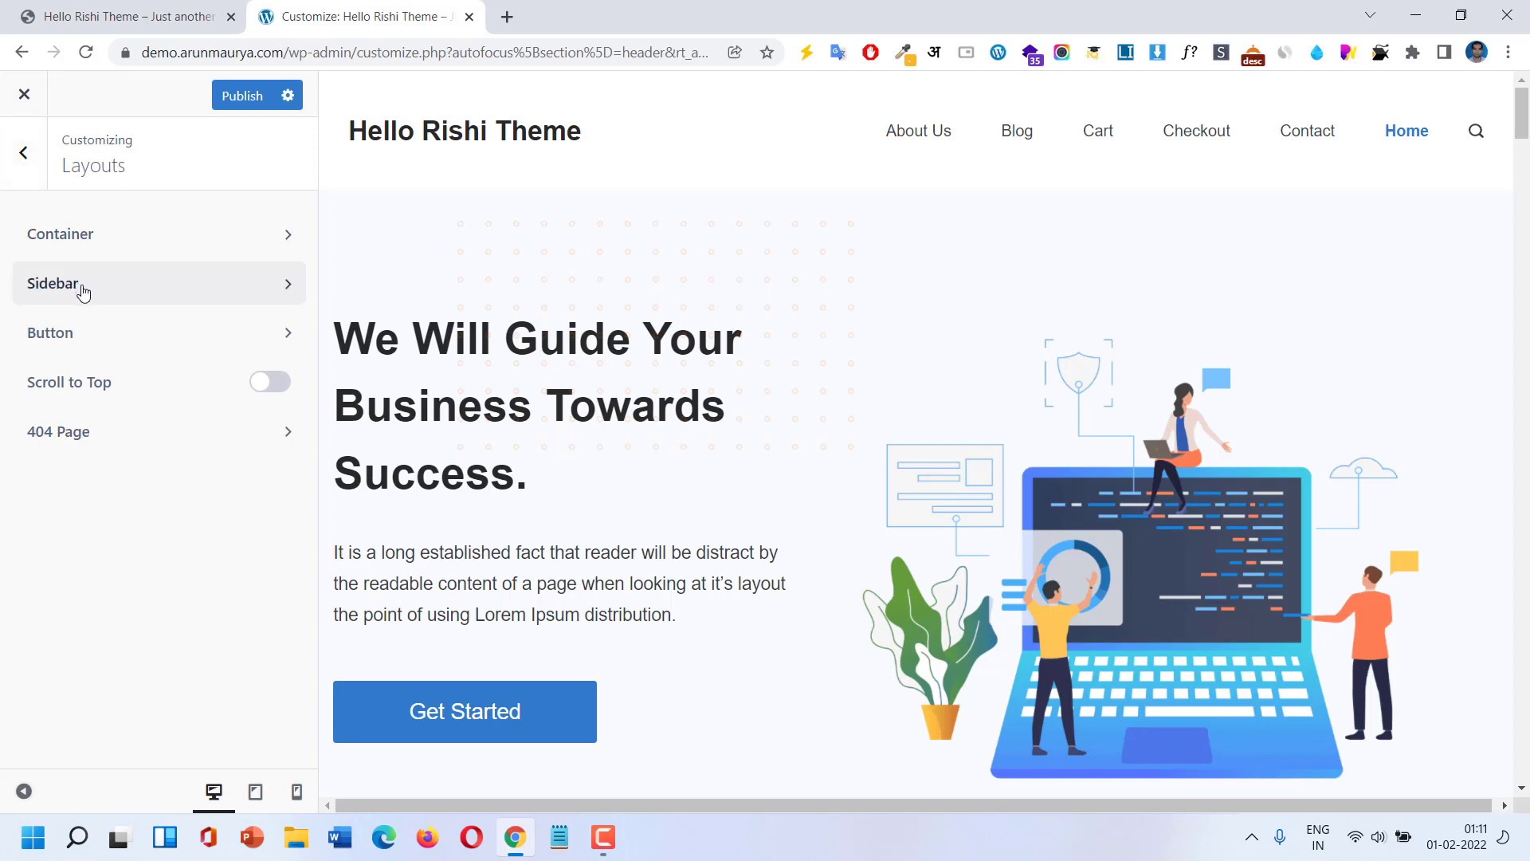
{"action": "left_click", "coordinate": [1012, 135]}
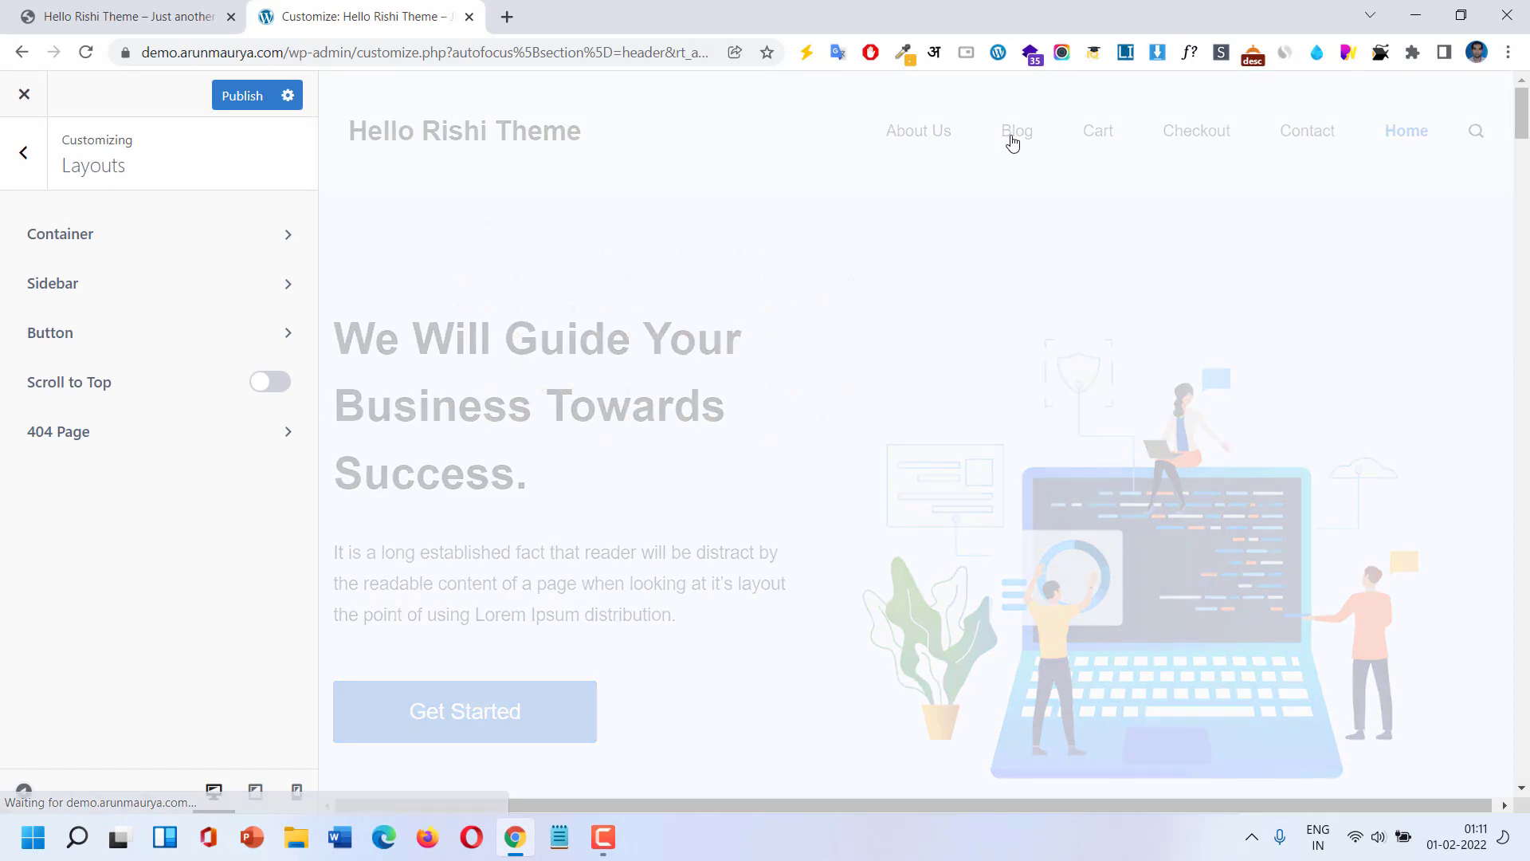
{"action": "scroll", "coordinate": [1204, 470], "scroll_direction": "down", "scroll_amount": 3}
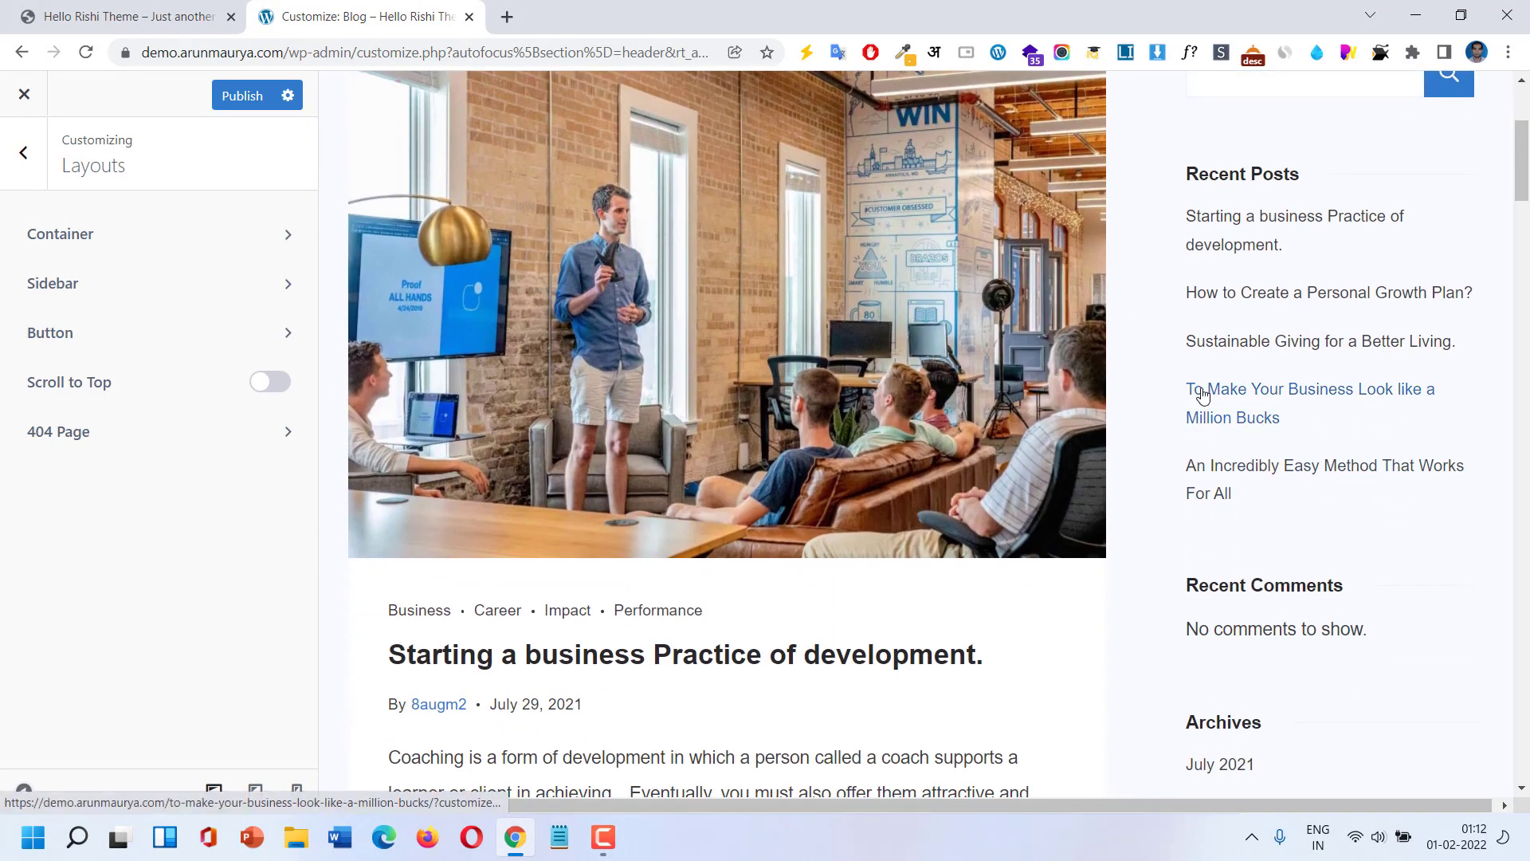
{"action": "scroll", "coordinate": [1195, 393], "scroll_direction": "down", "scroll_amount": 3}
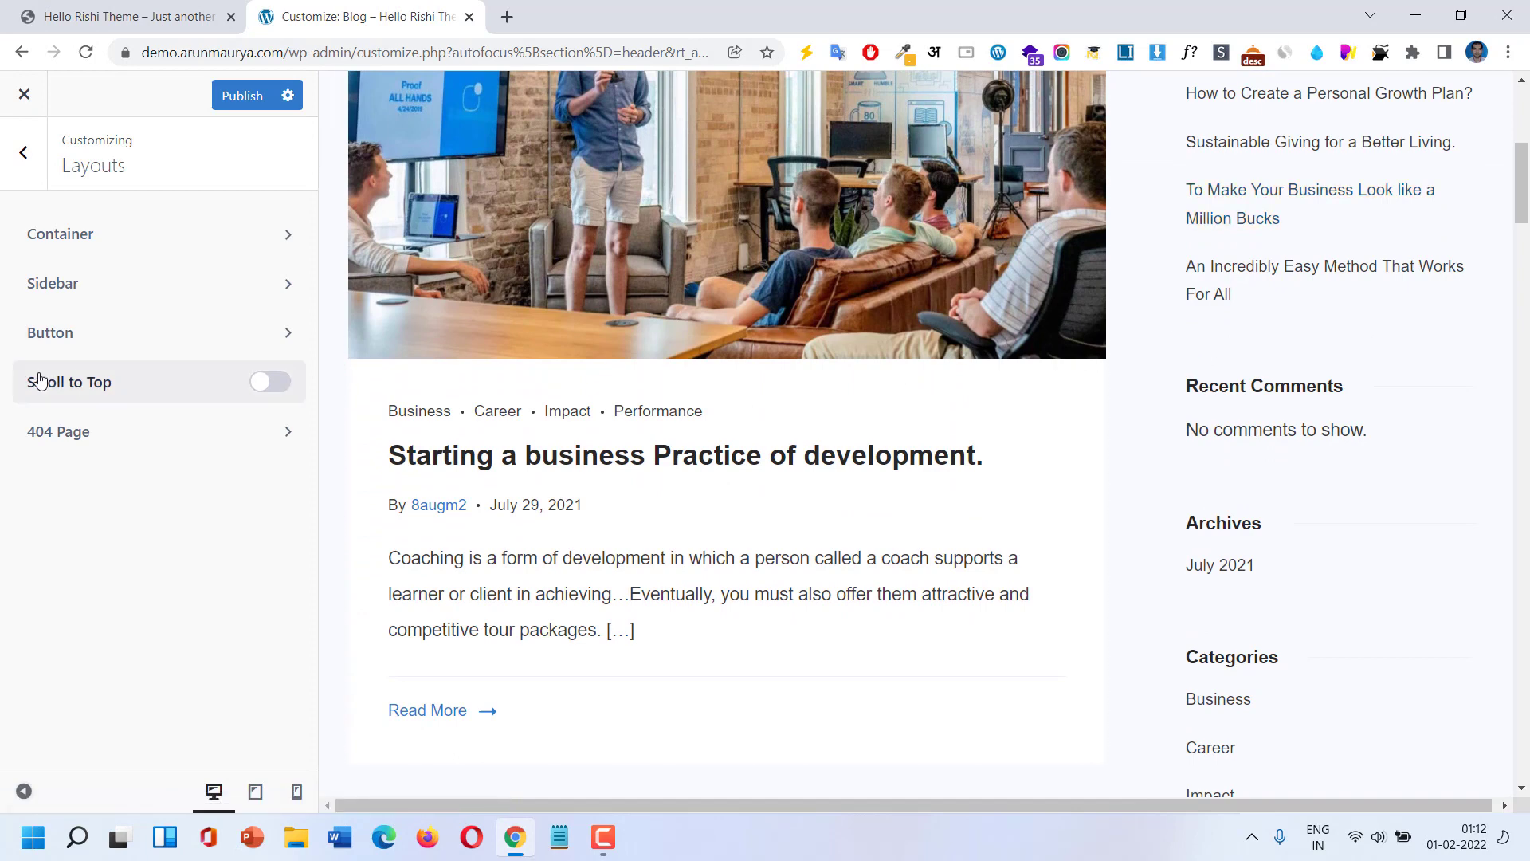
{"action": "left_click", "coordinate": [112, 292]}
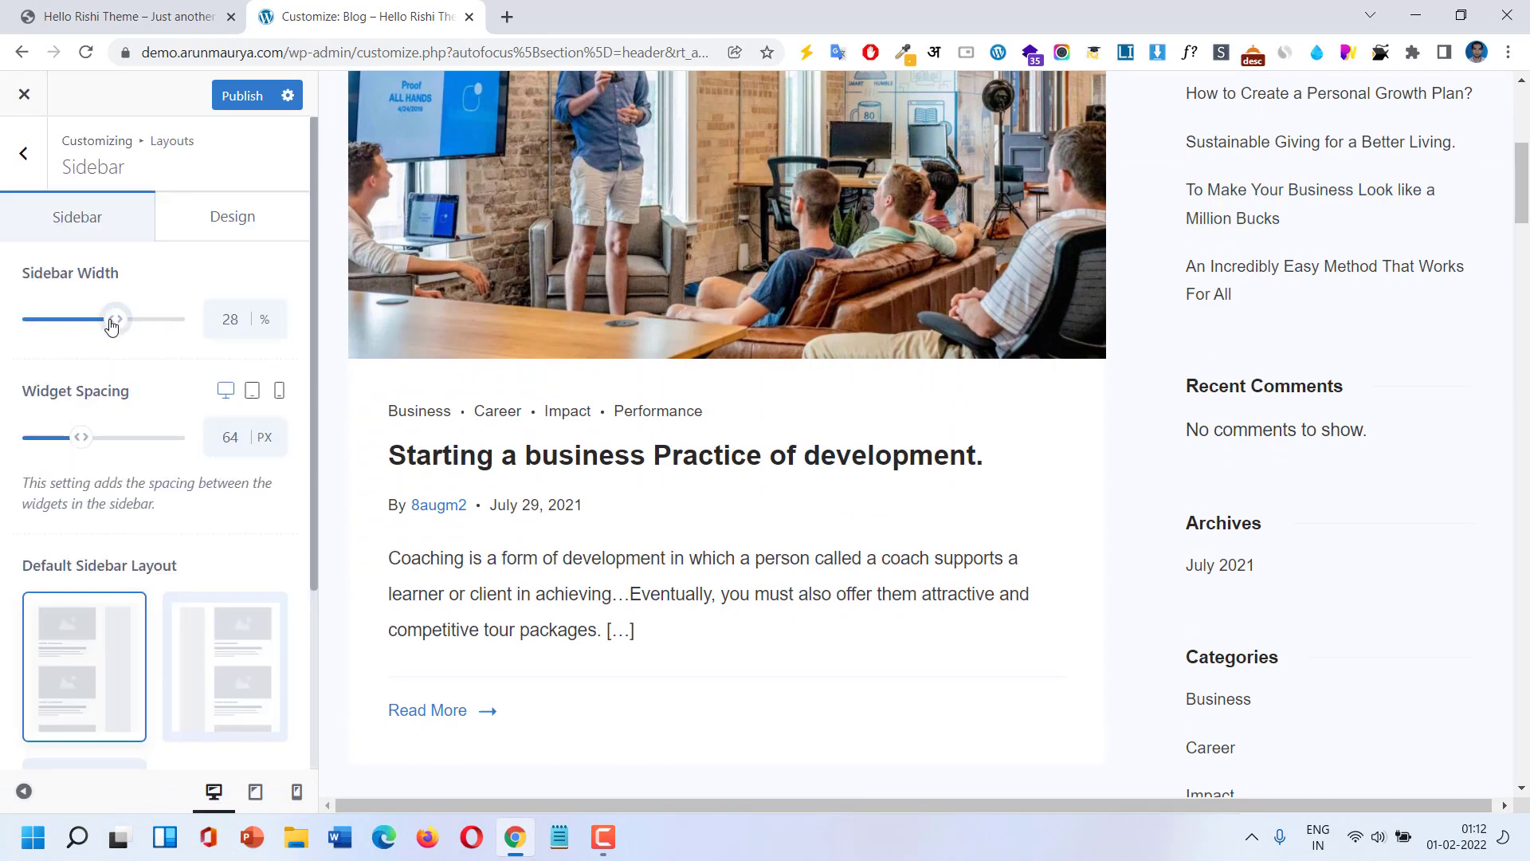
{"action": "mouse_move", "coordinate": [111, 325]}
{"action": "left_mouse_down"}
{"action": "mouse_move", "coordinate": [128, 329]}
{"action": "mouse_move", "coordinate": [113, 333]}
{"action": "left_mouse_up"}
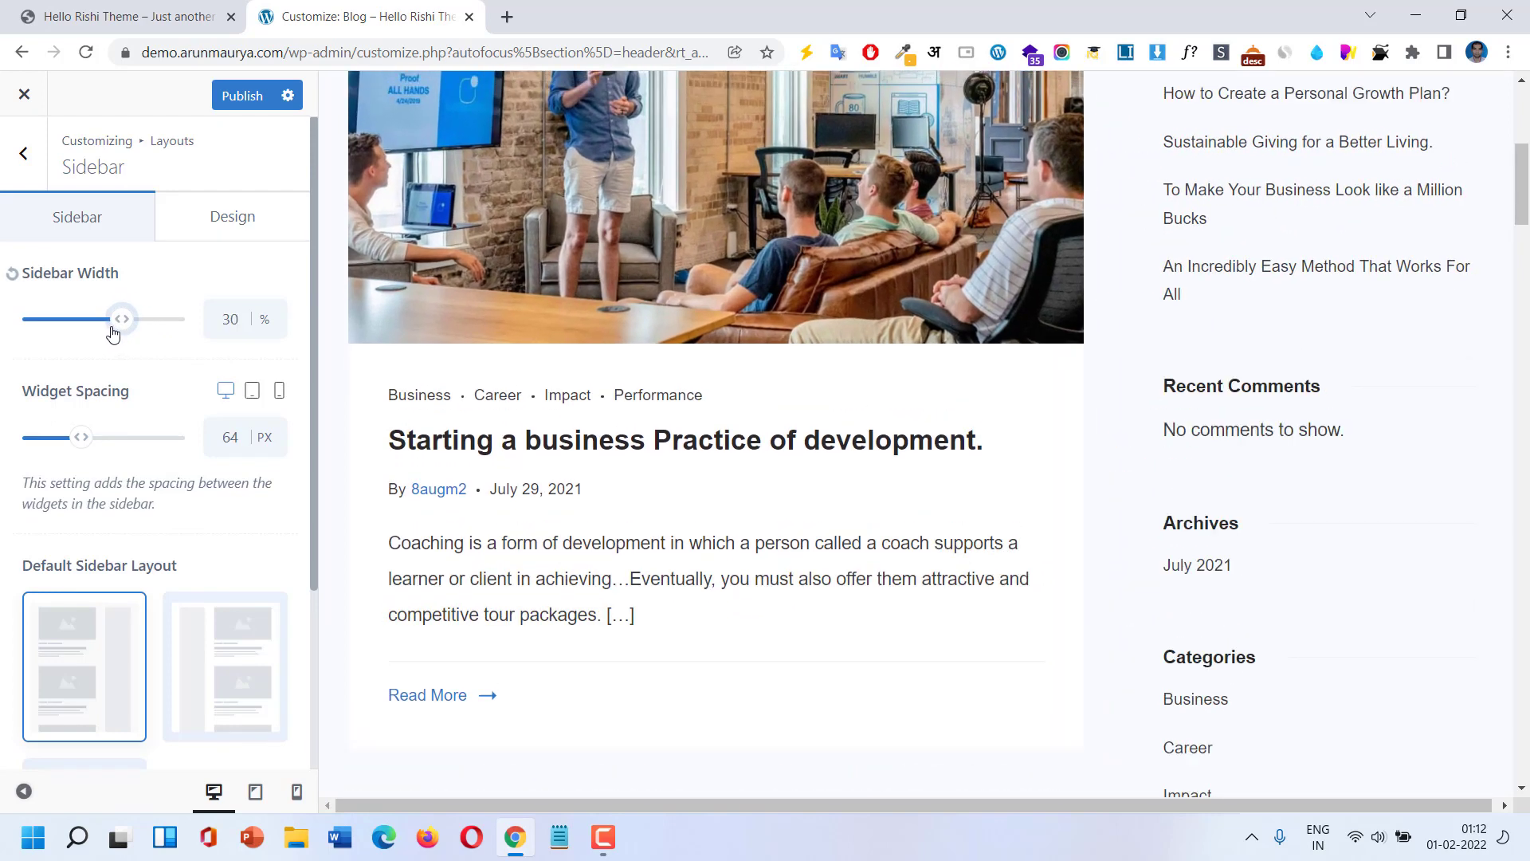
{"action": "left_click", "coordinate": [12, 274]}
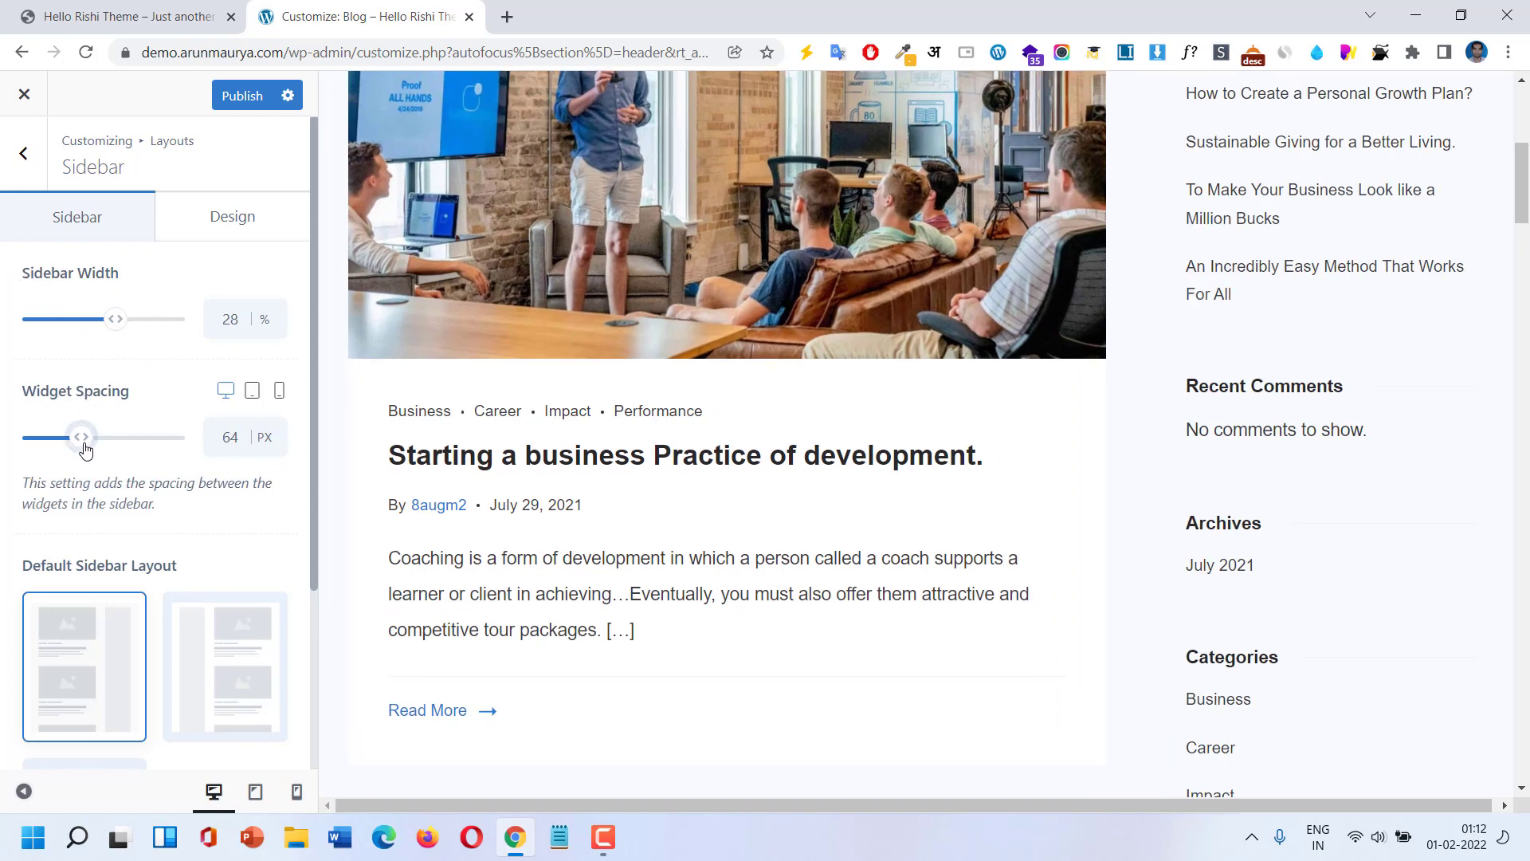
Set widget spacing to 74 px and, after trying other layouts, keep Right Sidebar.
{"action": "mouse_move", "coordinate": [85, 449]}
{"action": "left_mouse_down"}
{"action": "mouse_move", "coordinate": [102, 437]}
{"action": "mouse_move", "coordinate": [78, 439]}
{"action": "left_mouse_up"}
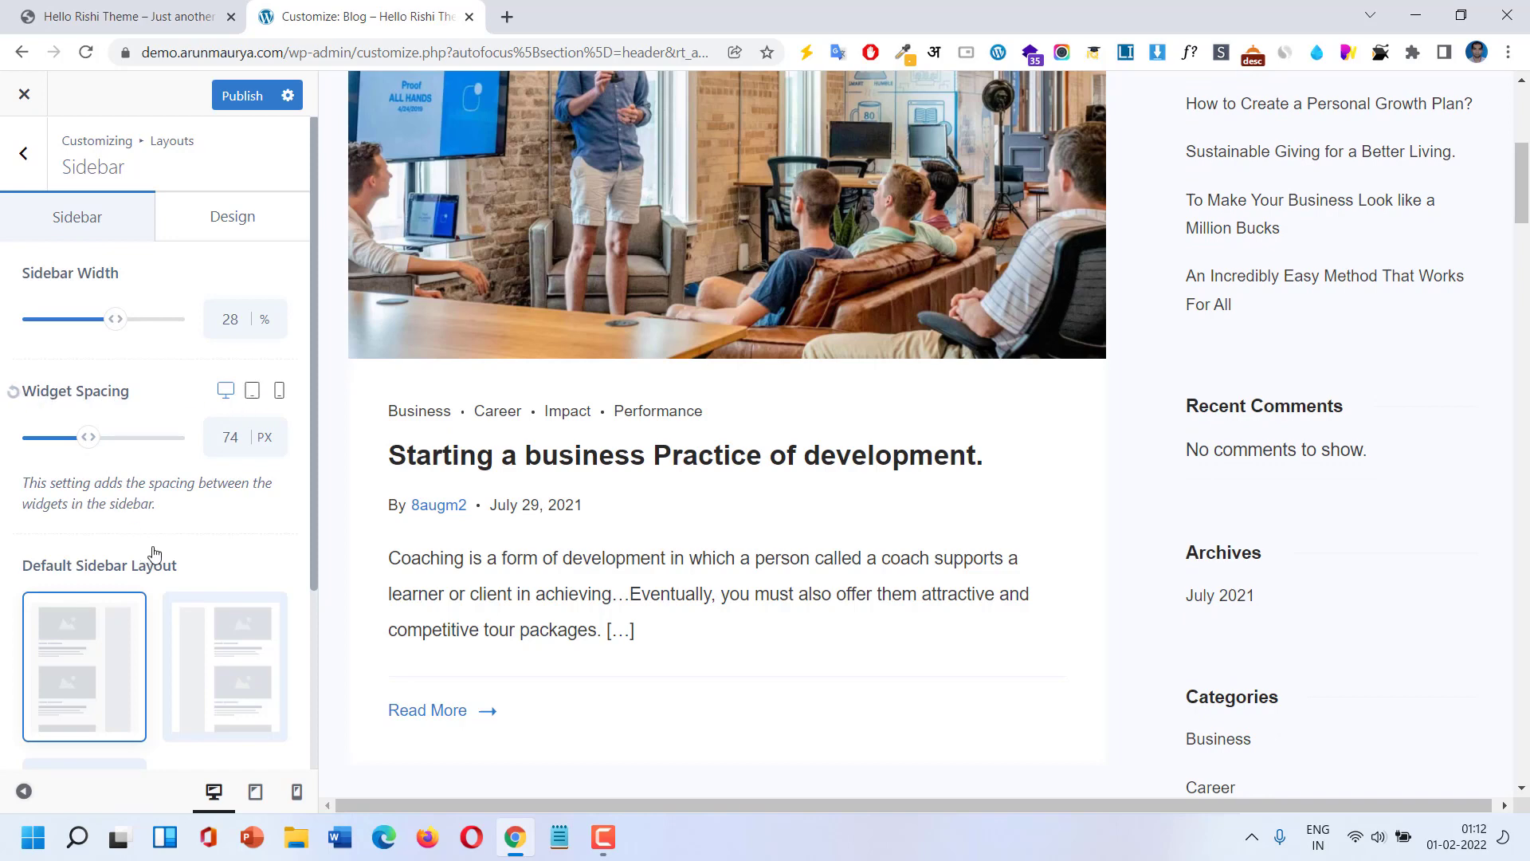
{"action": "scroll", "coordinate": [154, 550], "scroll_direction": "down", "scroll_amount": 3}
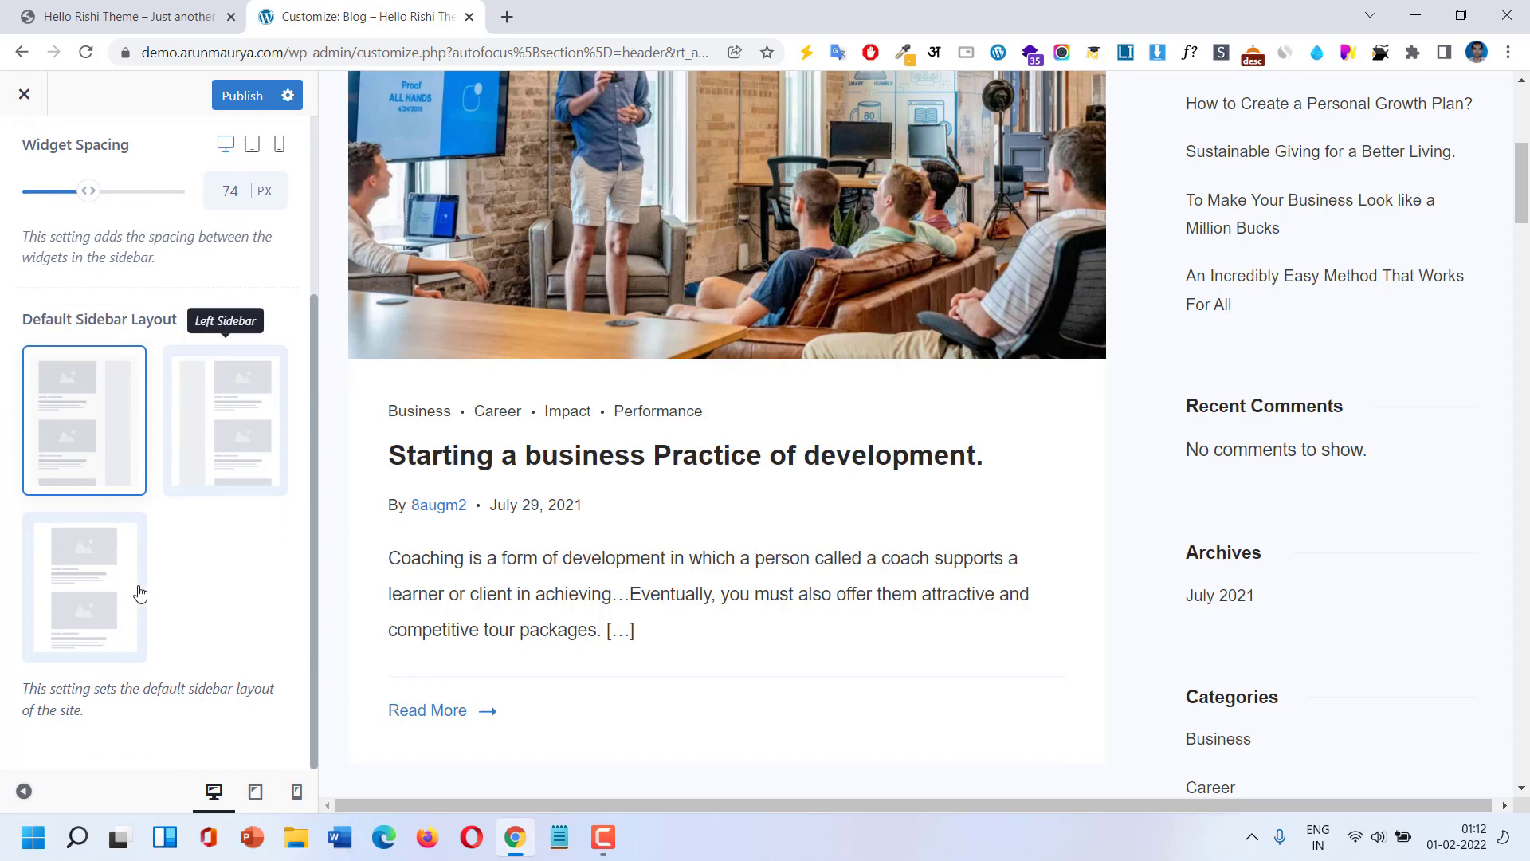
{"action": "left_click", "coordinate": [114, 591]}
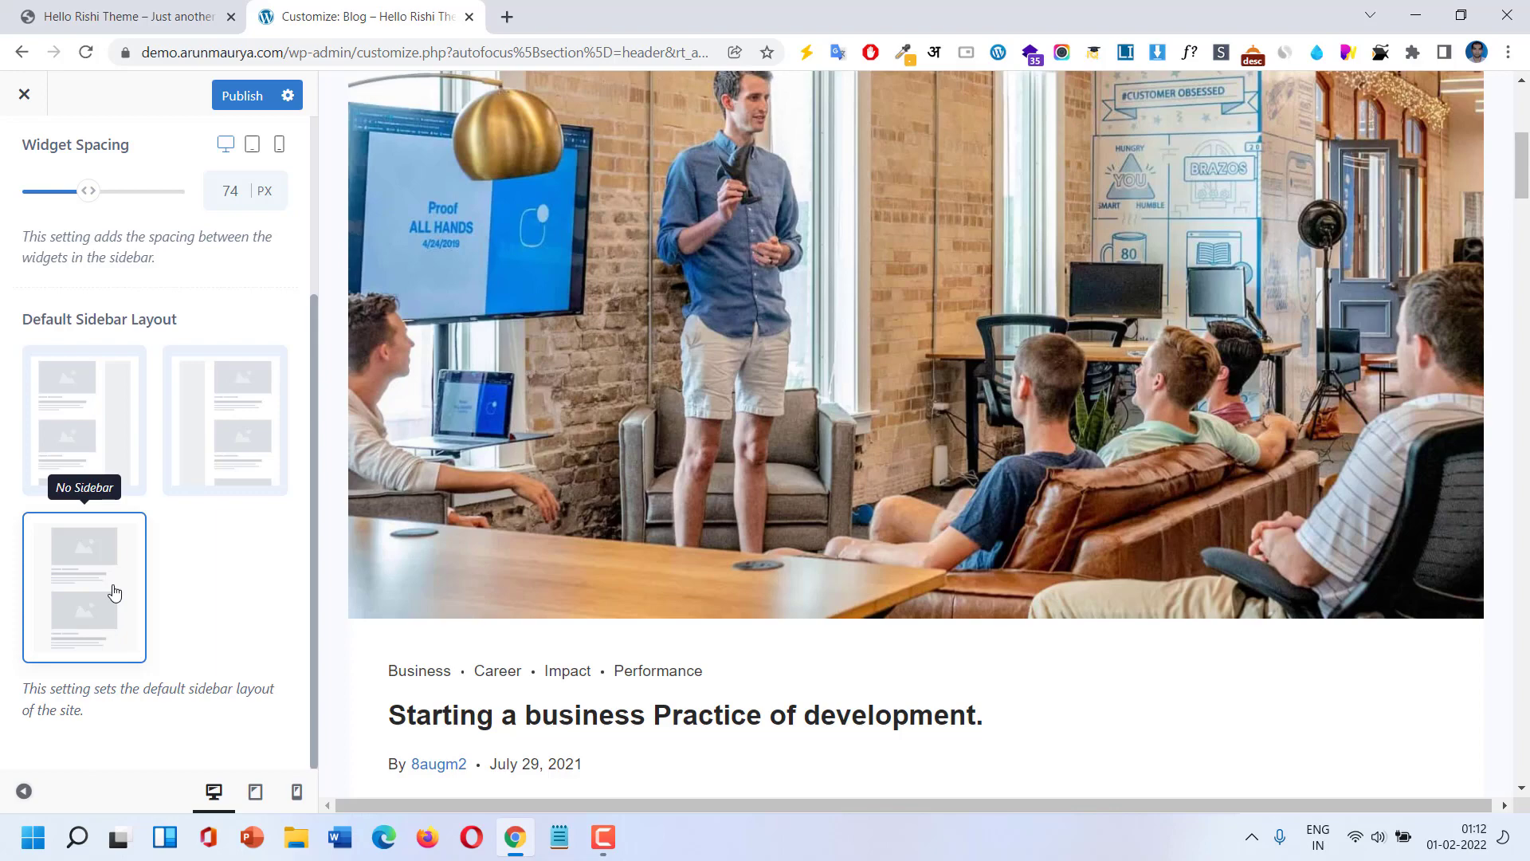
{"action": "left_click", "coordinate": [255, 437]}
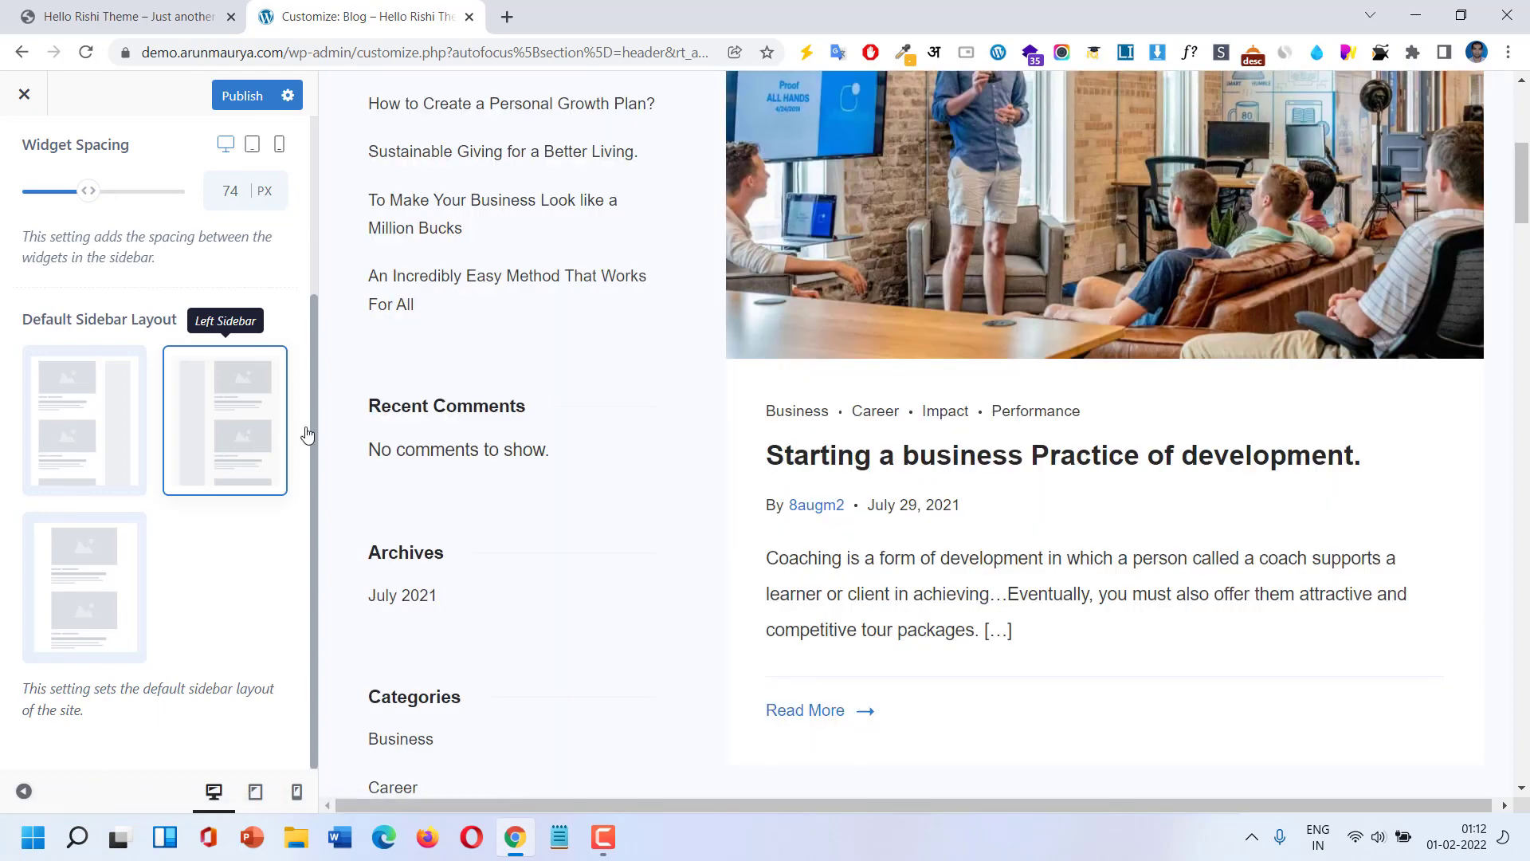
{"action": "scroll", "coordinate": [696, 424], "scroll_direction": "up", "scroll_amount": 5}
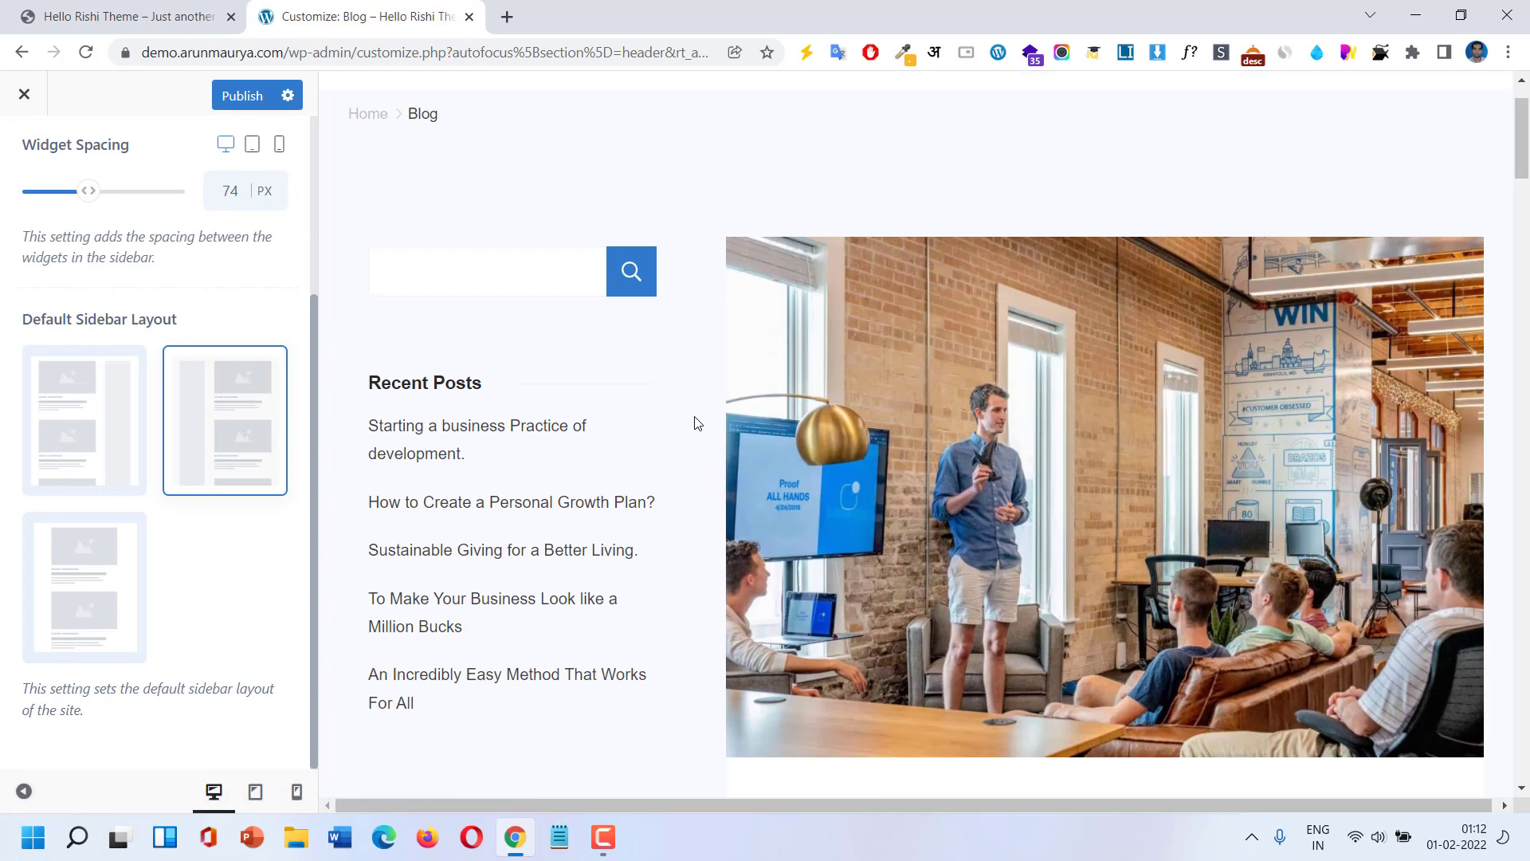
{"action": "scroll", "coordinate": [696, 423], "scroll_direction": "up", "scroll_amount": 1}
{"action": "left_click", "coordinate": [64, 424]}
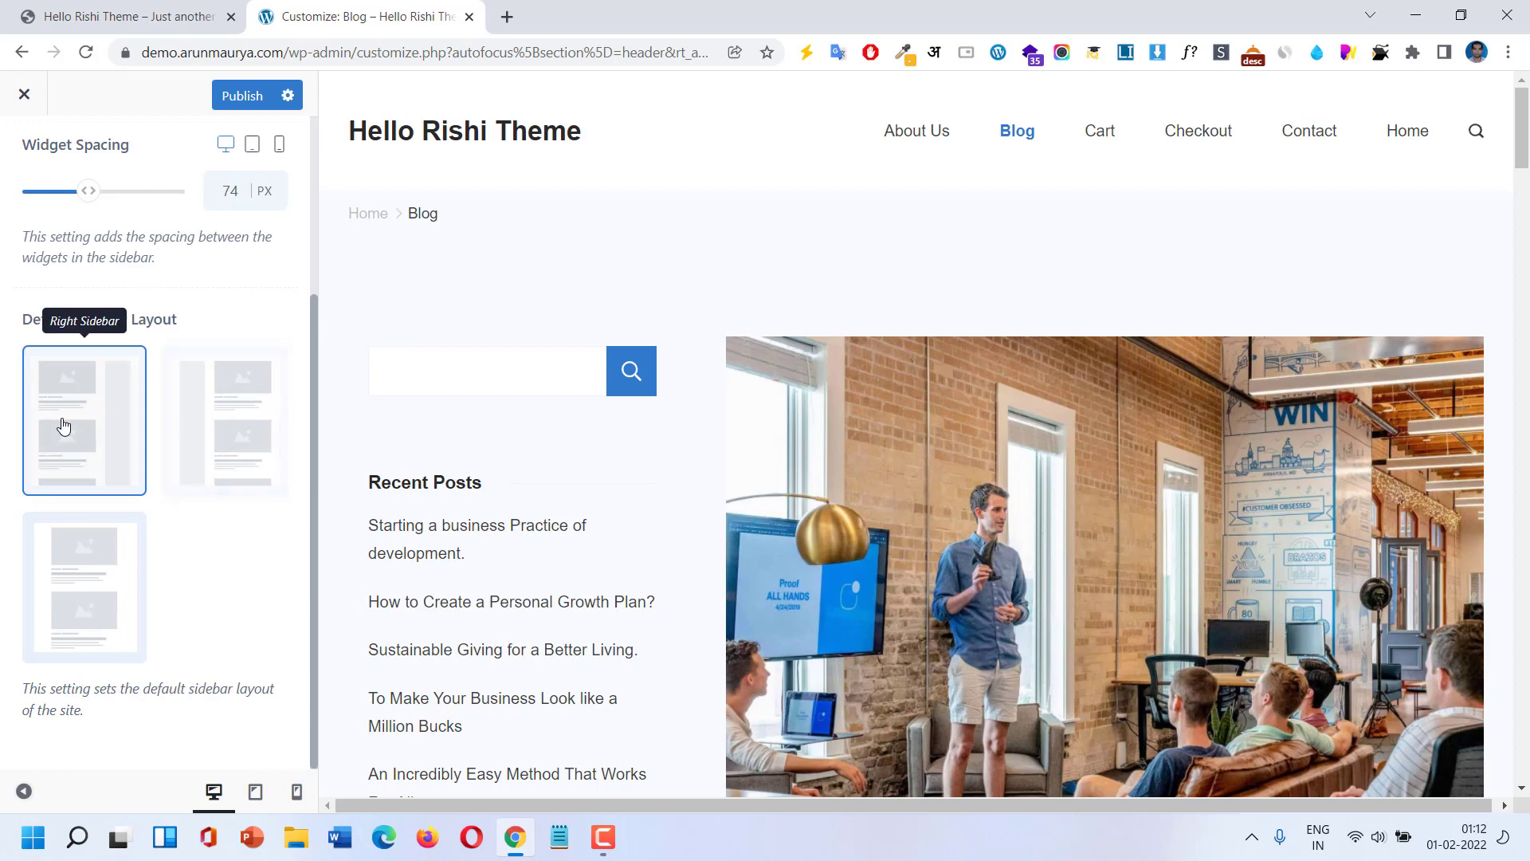
{"action": "scroll", "coordinate": [232, 392], "scroll_direction": "up", "scroll_amount": 3}
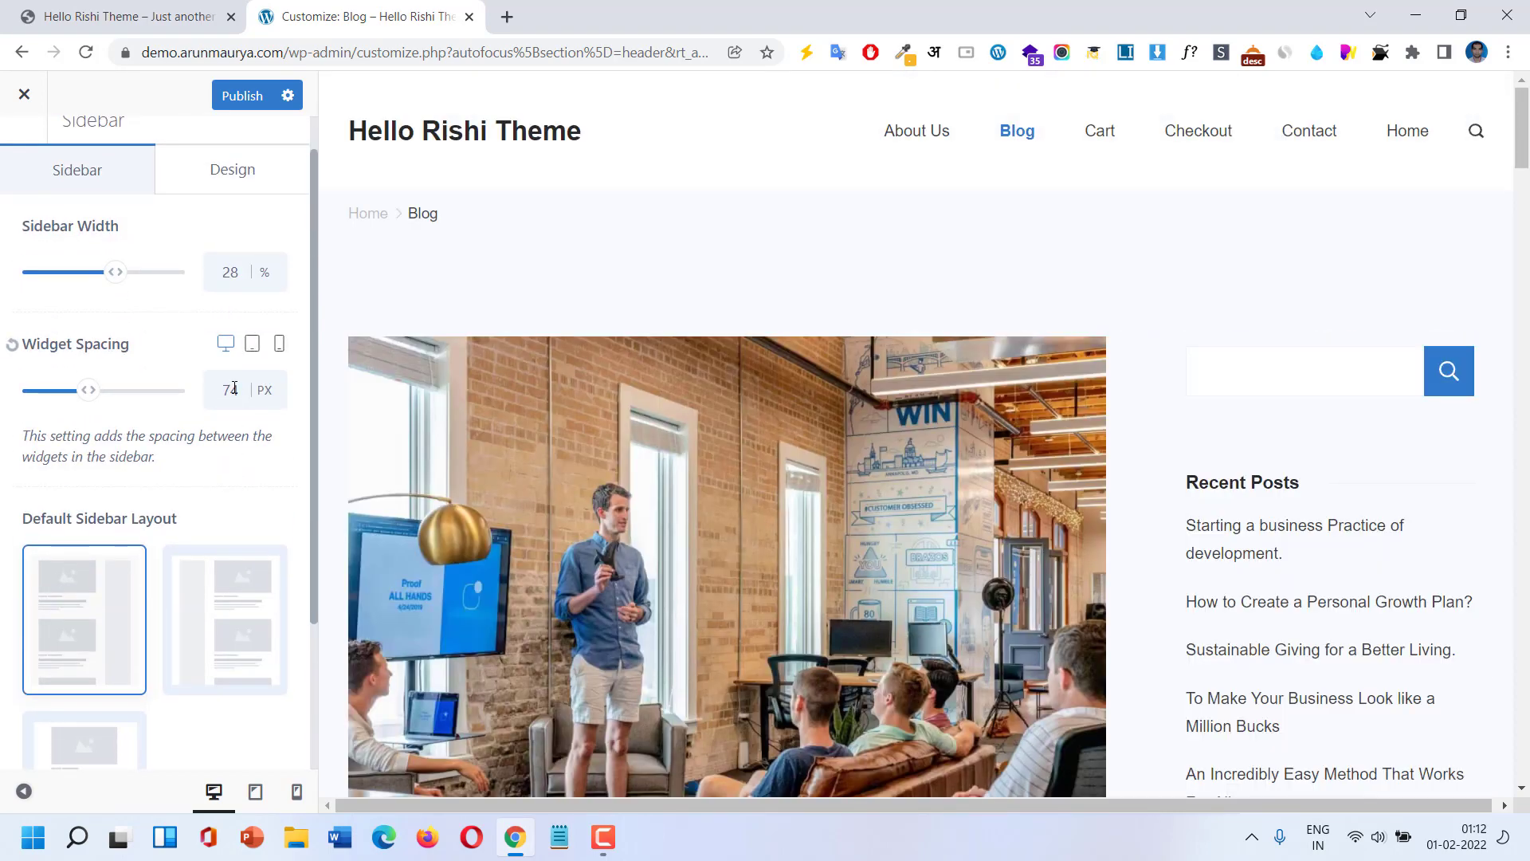
Set the sidebar Widgets Title Font Color to palette blue, fine-tuned to #5084fe.
{"action": "left_click", "coordinate": [239, 177]}
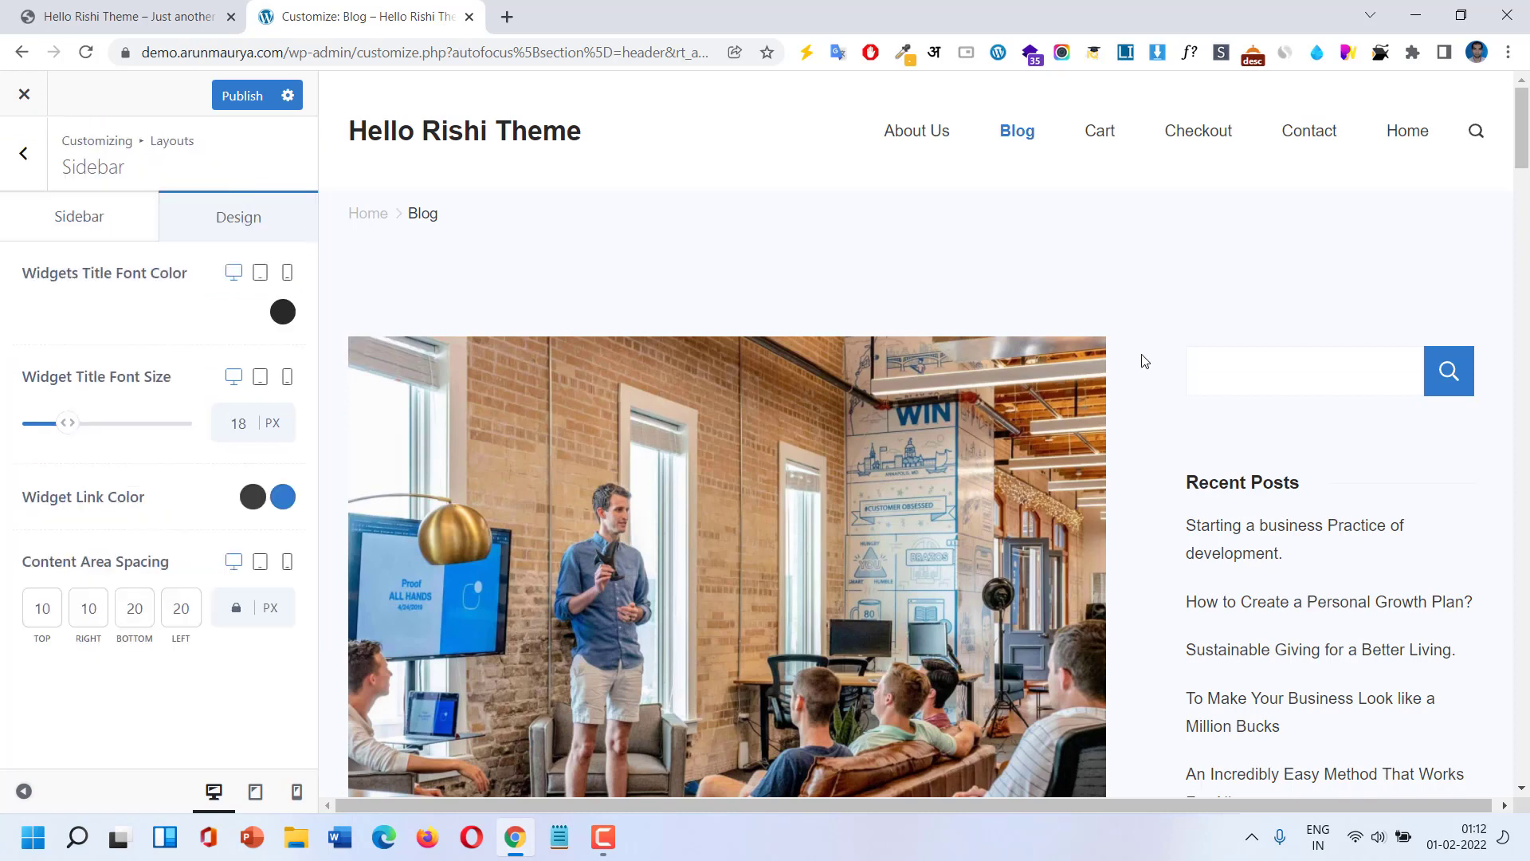
{"action": "scroll", "coordinate": [1144, 361], "scroll_direction": "down", "scroll_amount": 3}
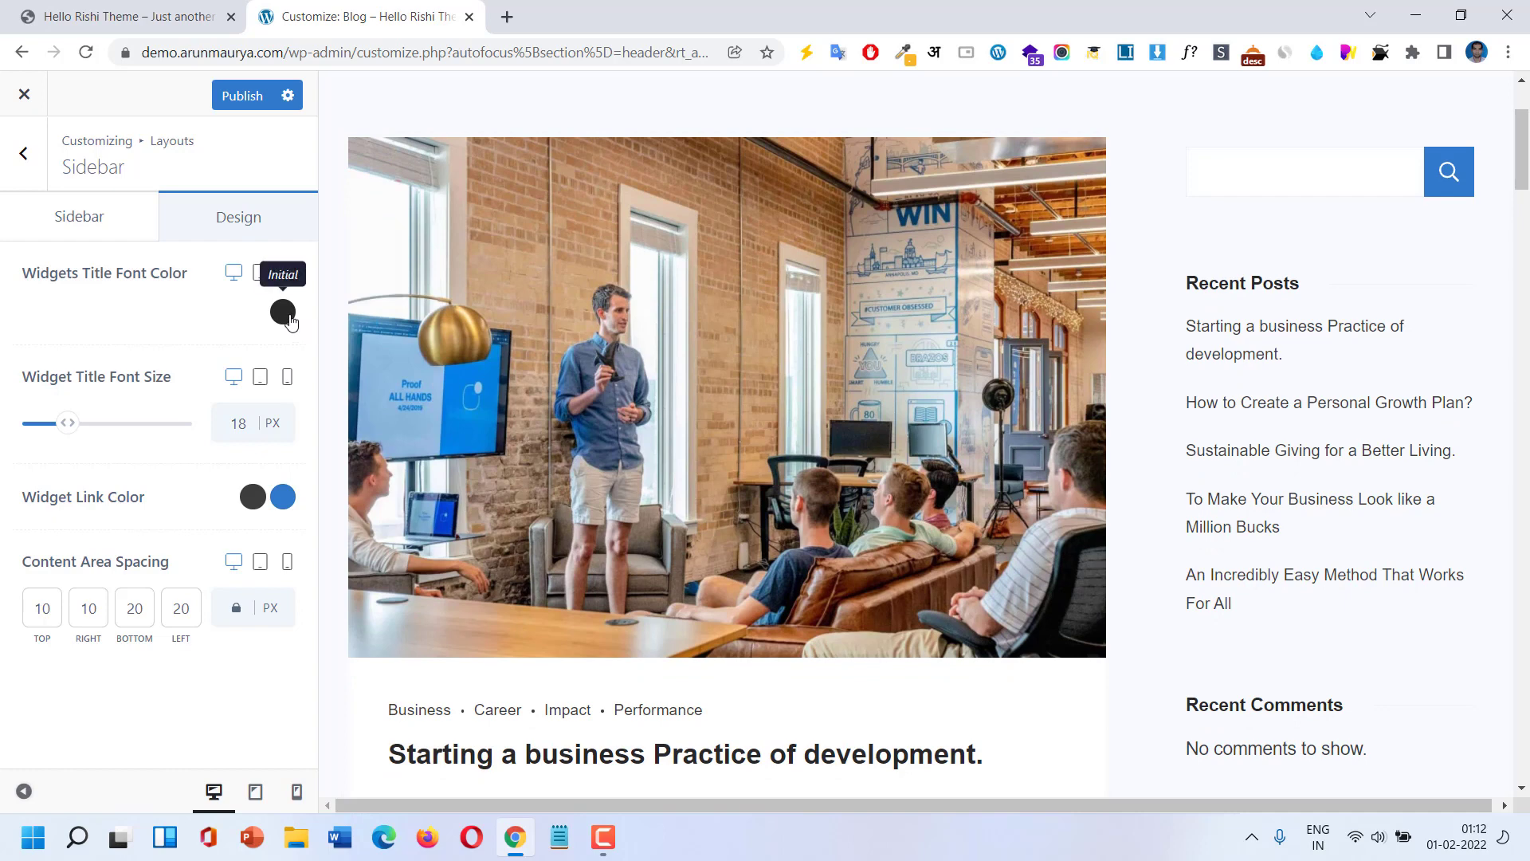
{"action": "left_click", "coordinate": [283, 312]}
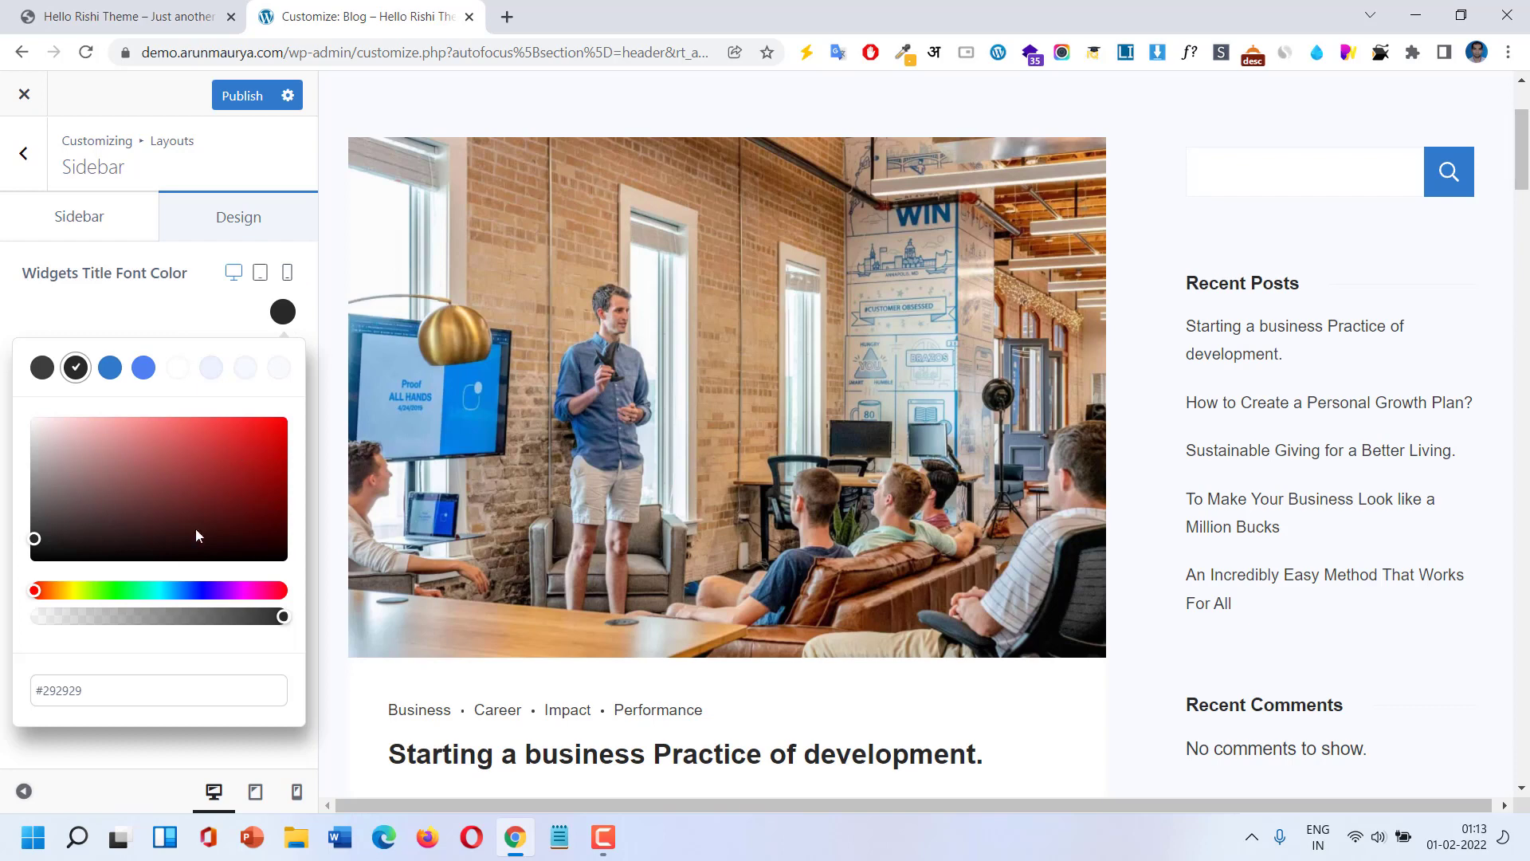
{"action": "left_click", "coordinate": [156, 594]}
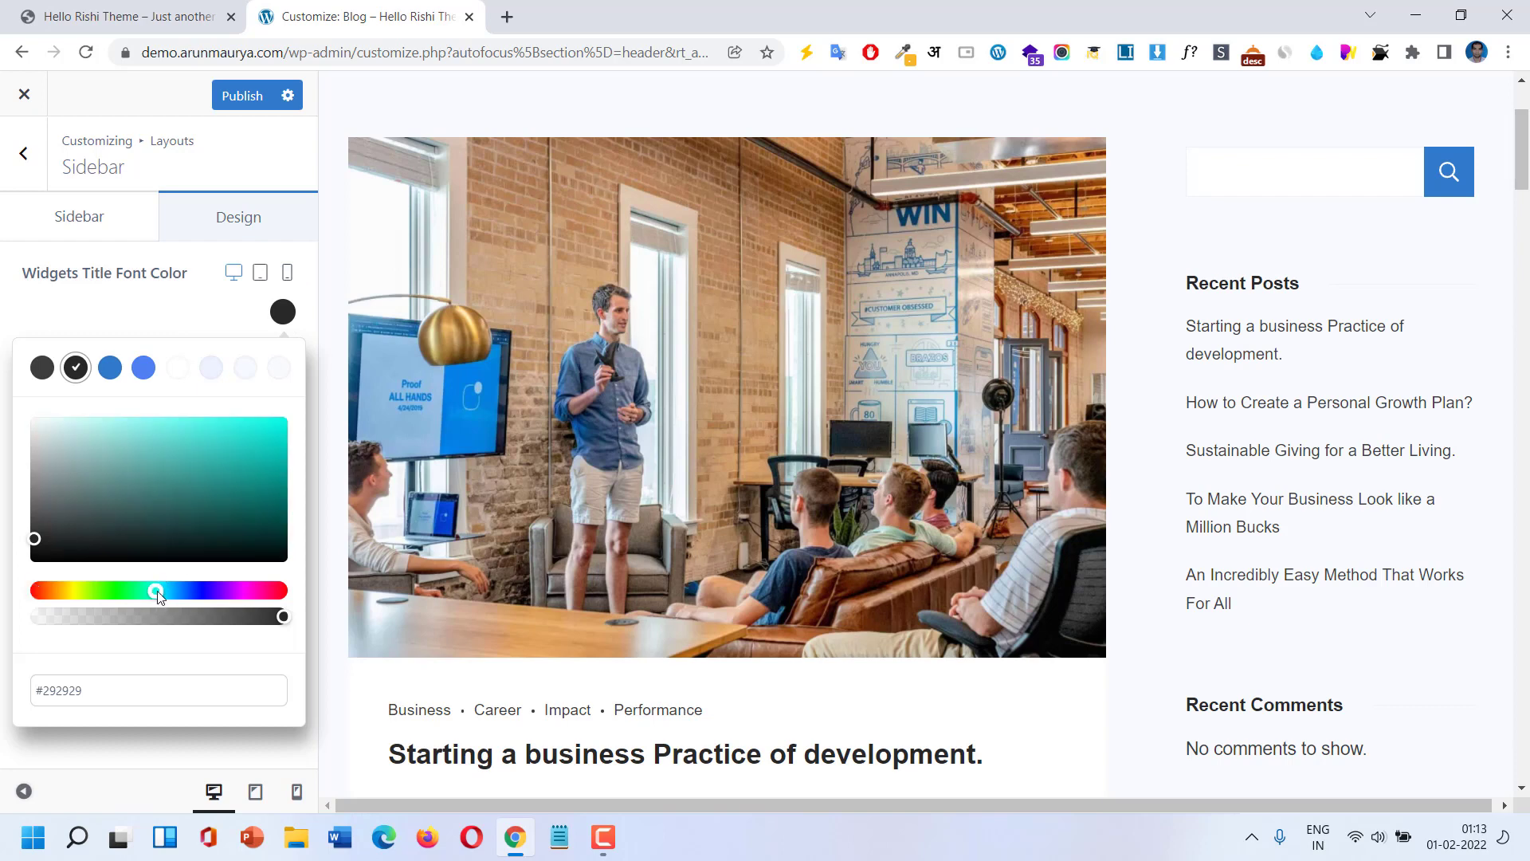
{"action": "left_click", "coordinate": [145, 369]}
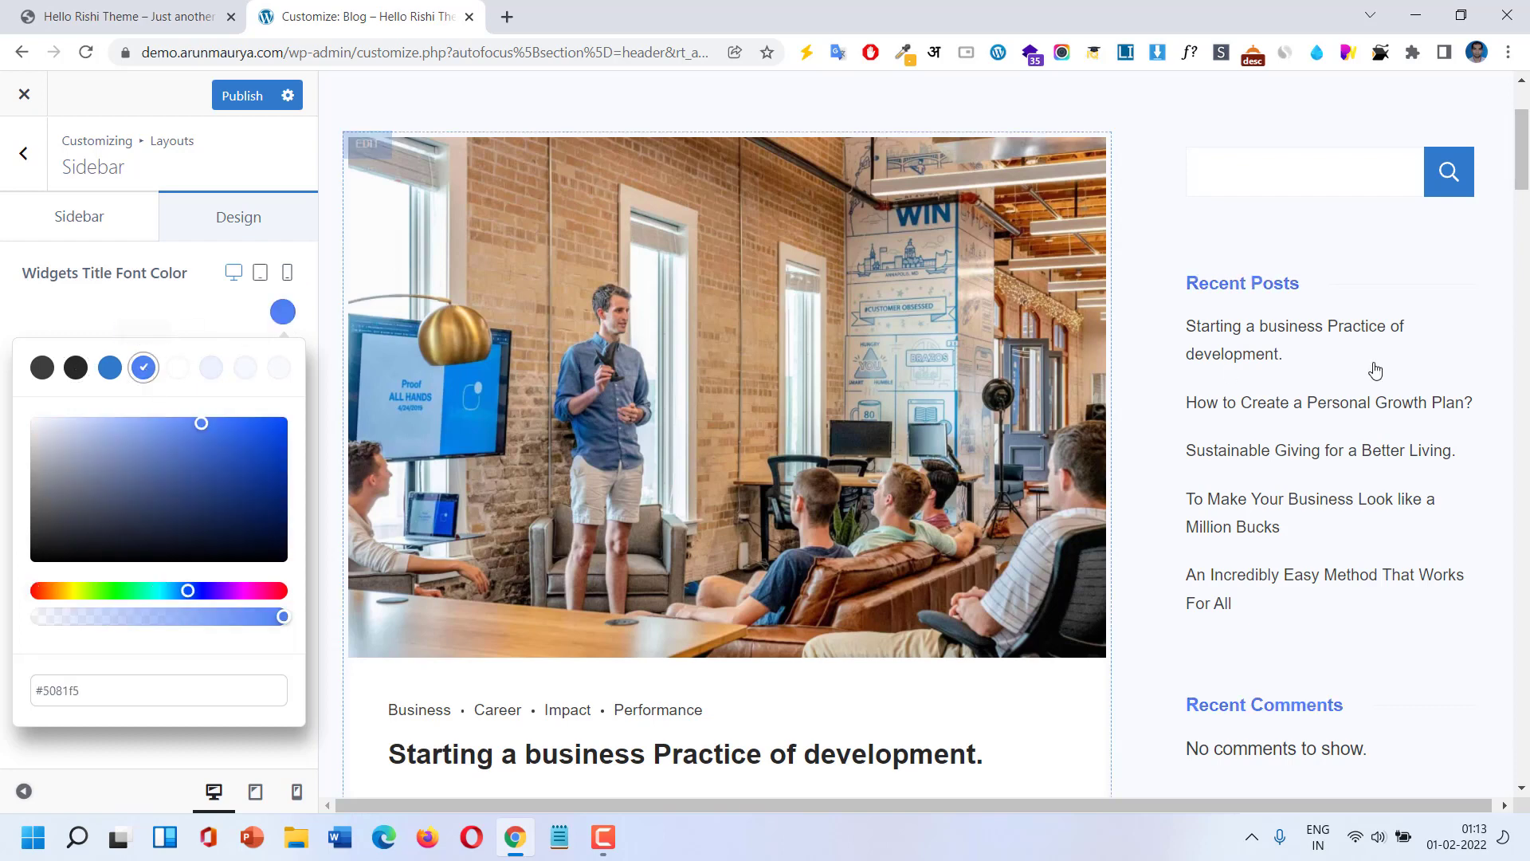
{"action": "left_click", "coordinate": [206, 418]}
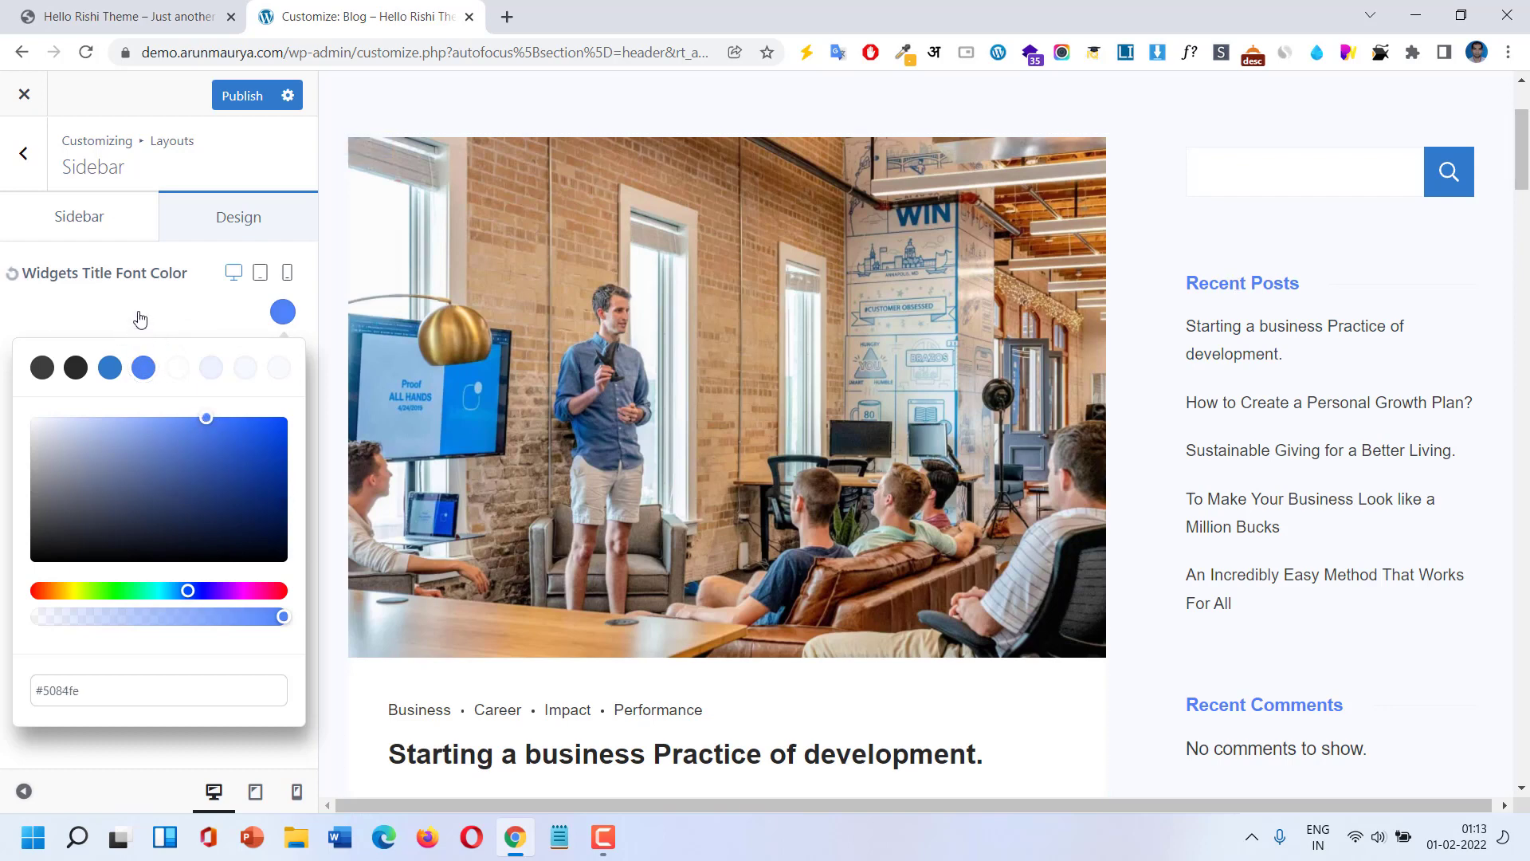
{"action": "left_click", "coordinate": [284, 312]}
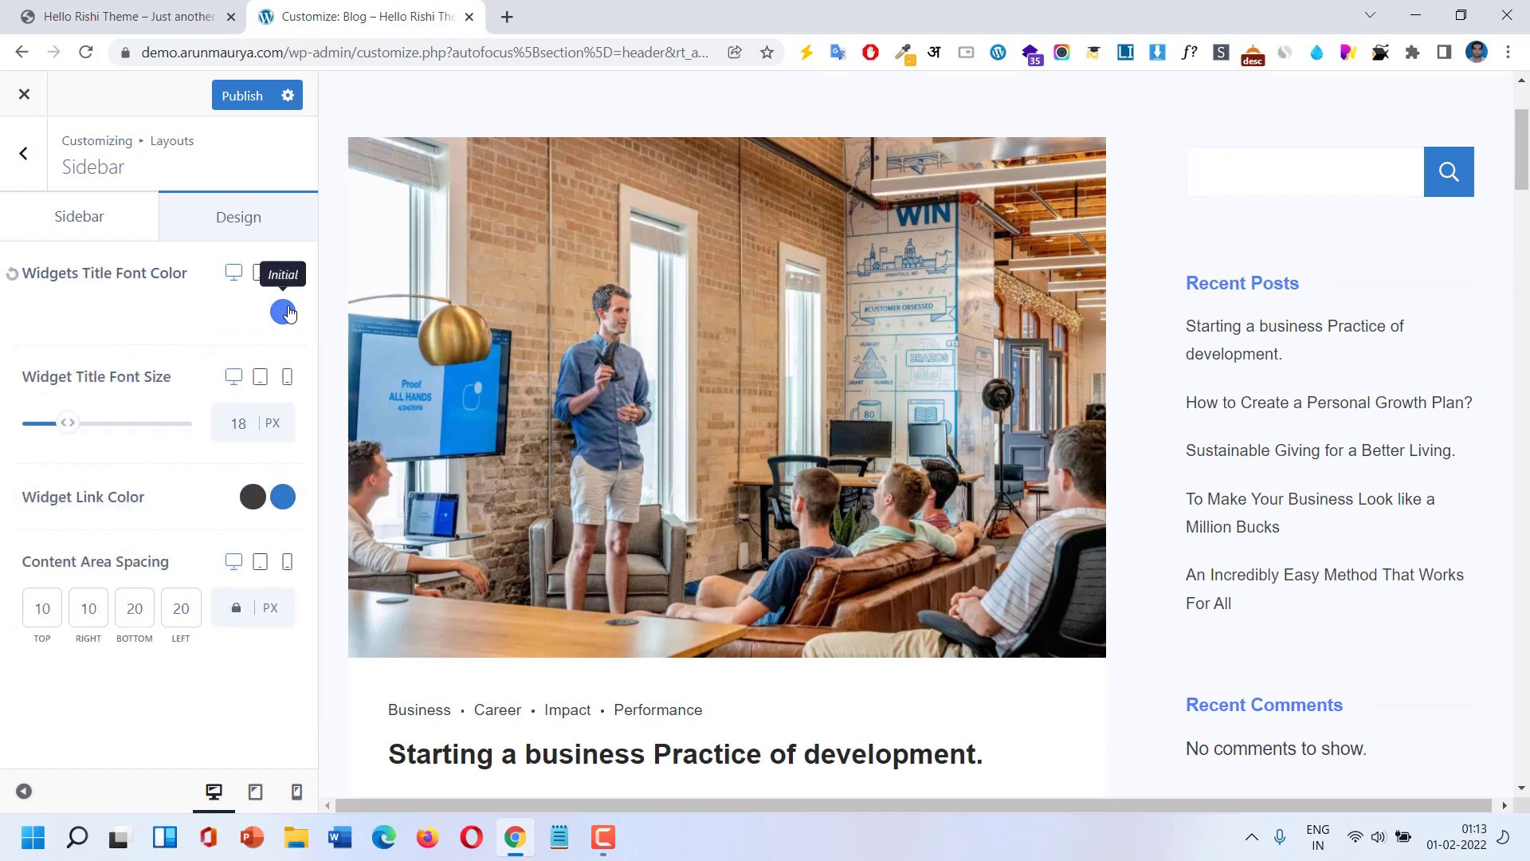
Raise the mobile widget title size from 14 px to 22 px, then switch back to desktop preview.
{"action": "left_click", "coordinate": [262, 277]}
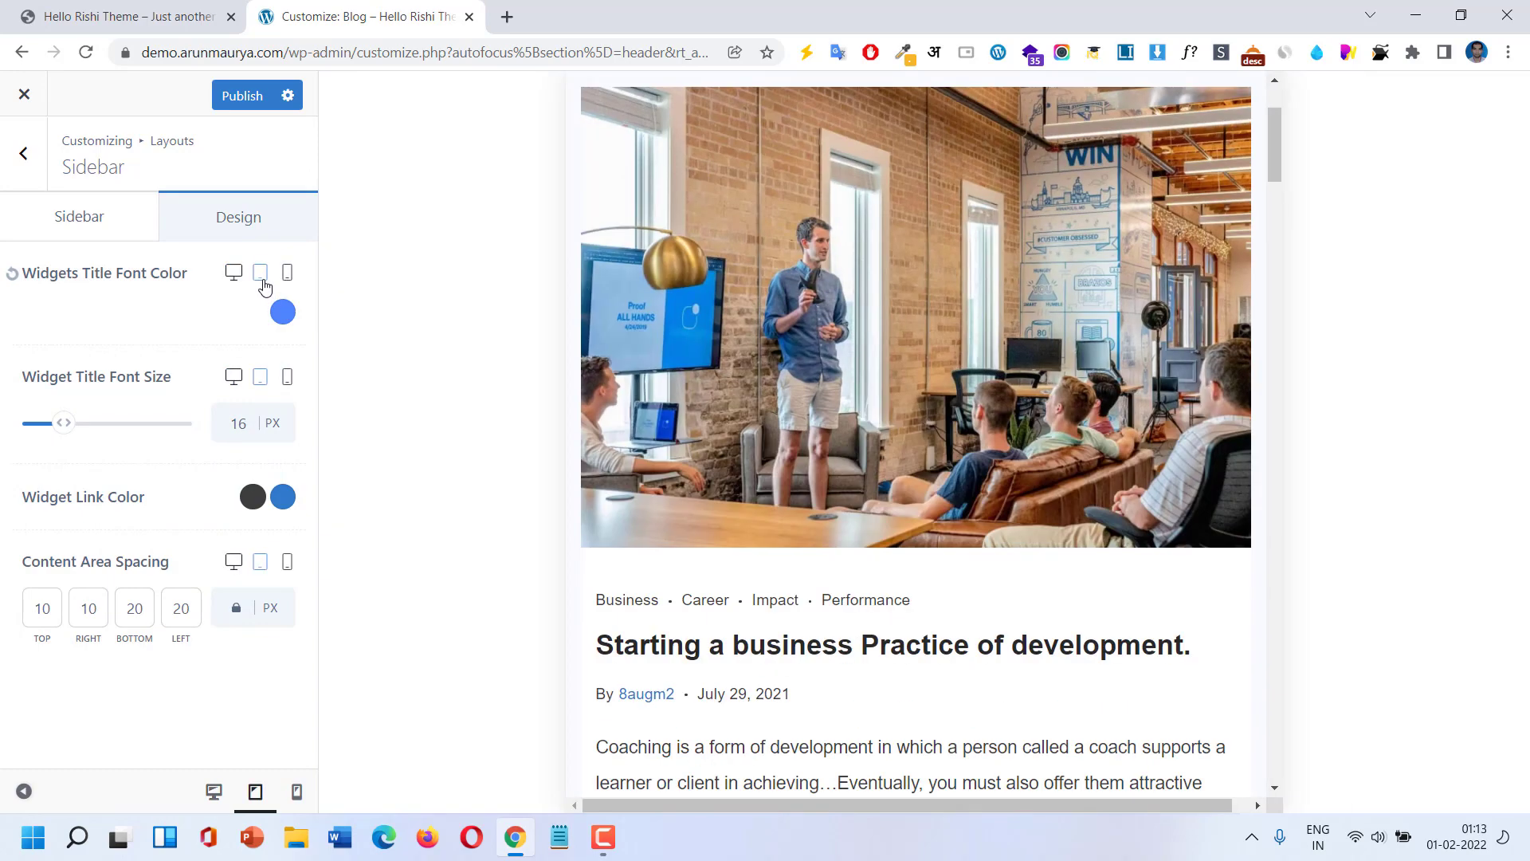
{"action": "scroll", "coordinate": [1176, 509], "scroll_direction": "down", "scroll_amount": 15}
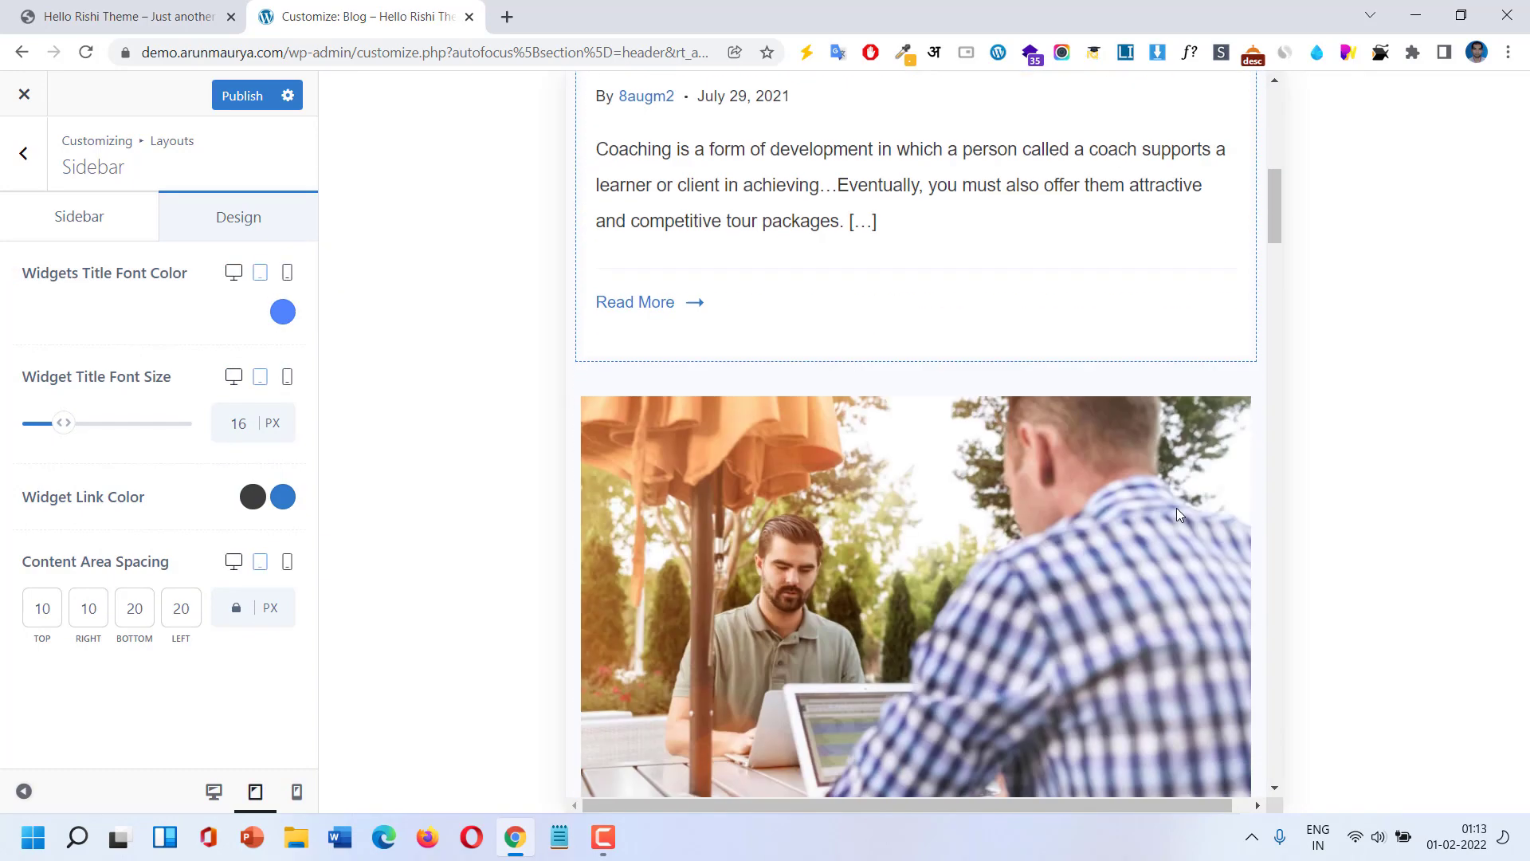
{"action": "left_click_drag", "start_coordinate": [1270, 298], "coordinate": [1289, 721]}
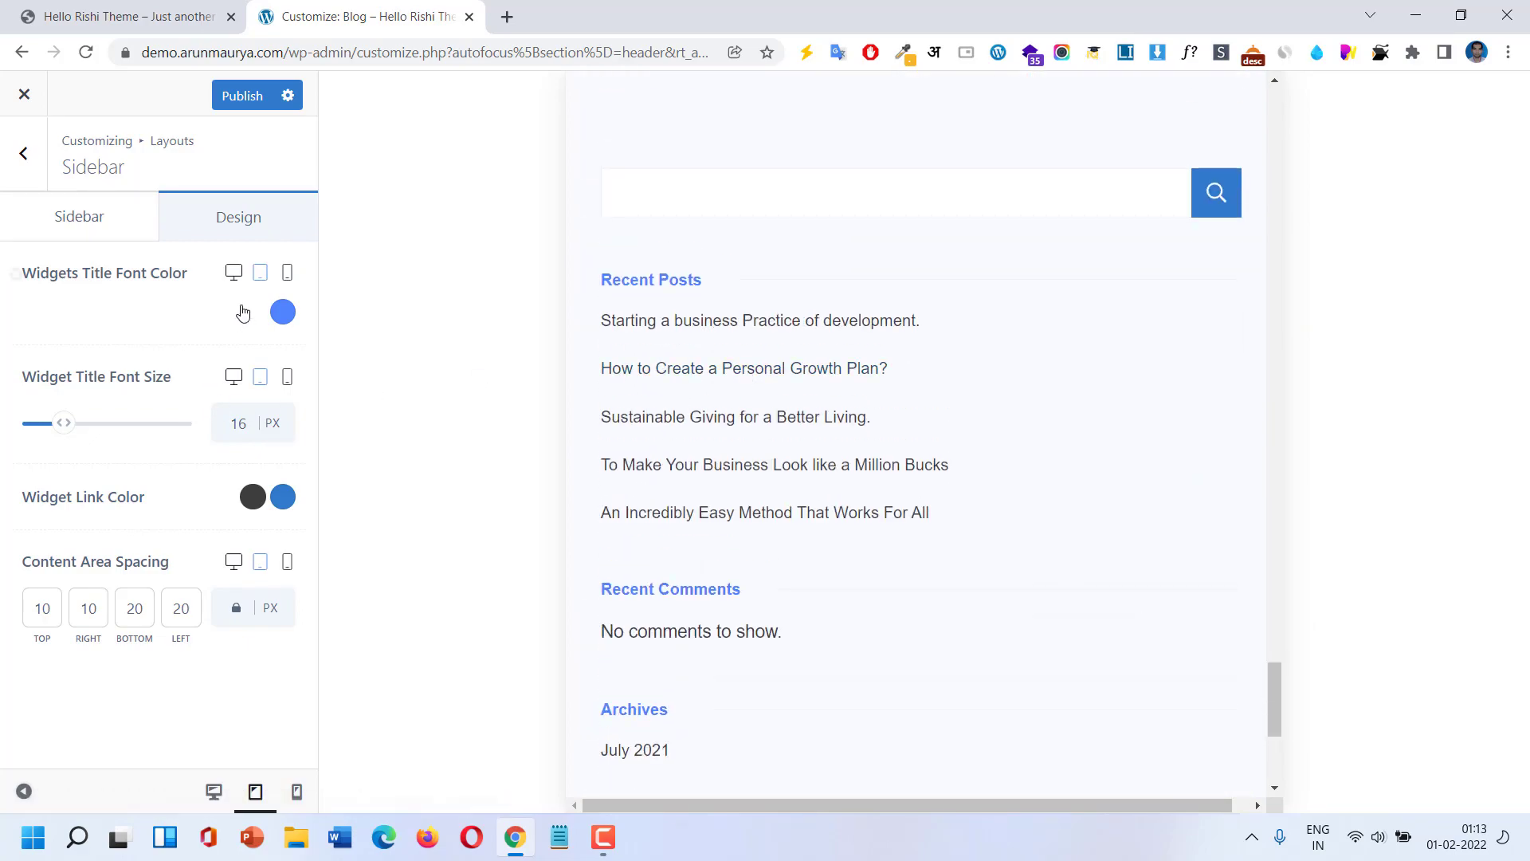
{"action": "left_click", "coordinate": [291, 275]}
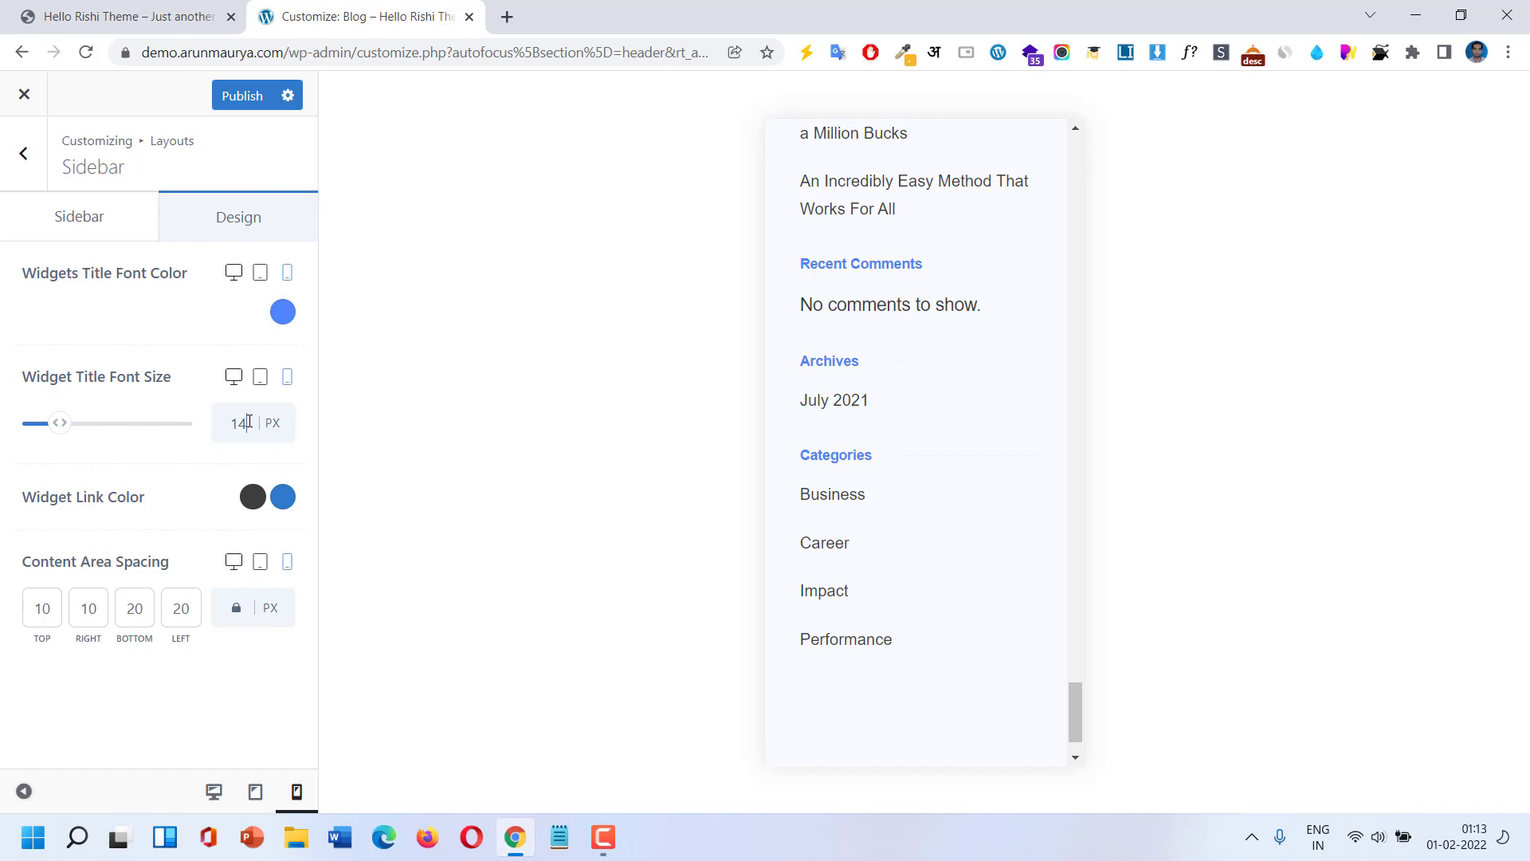
{"action": "left_click_drag", "start_coordinate": [65, 427], "coordinate": [68, 428]}
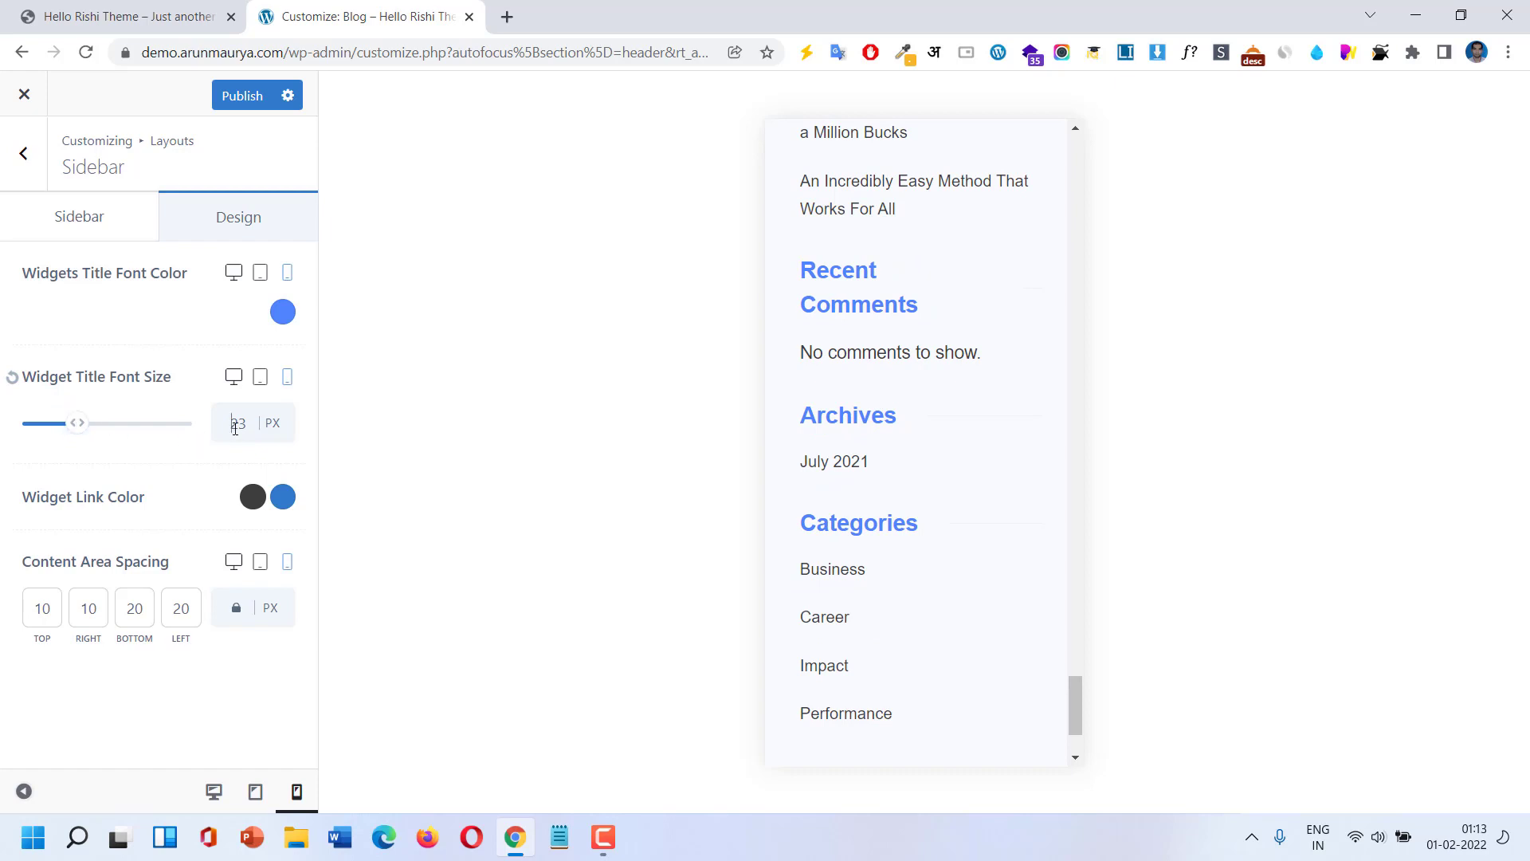
{"action": "key", "text": "Down"}
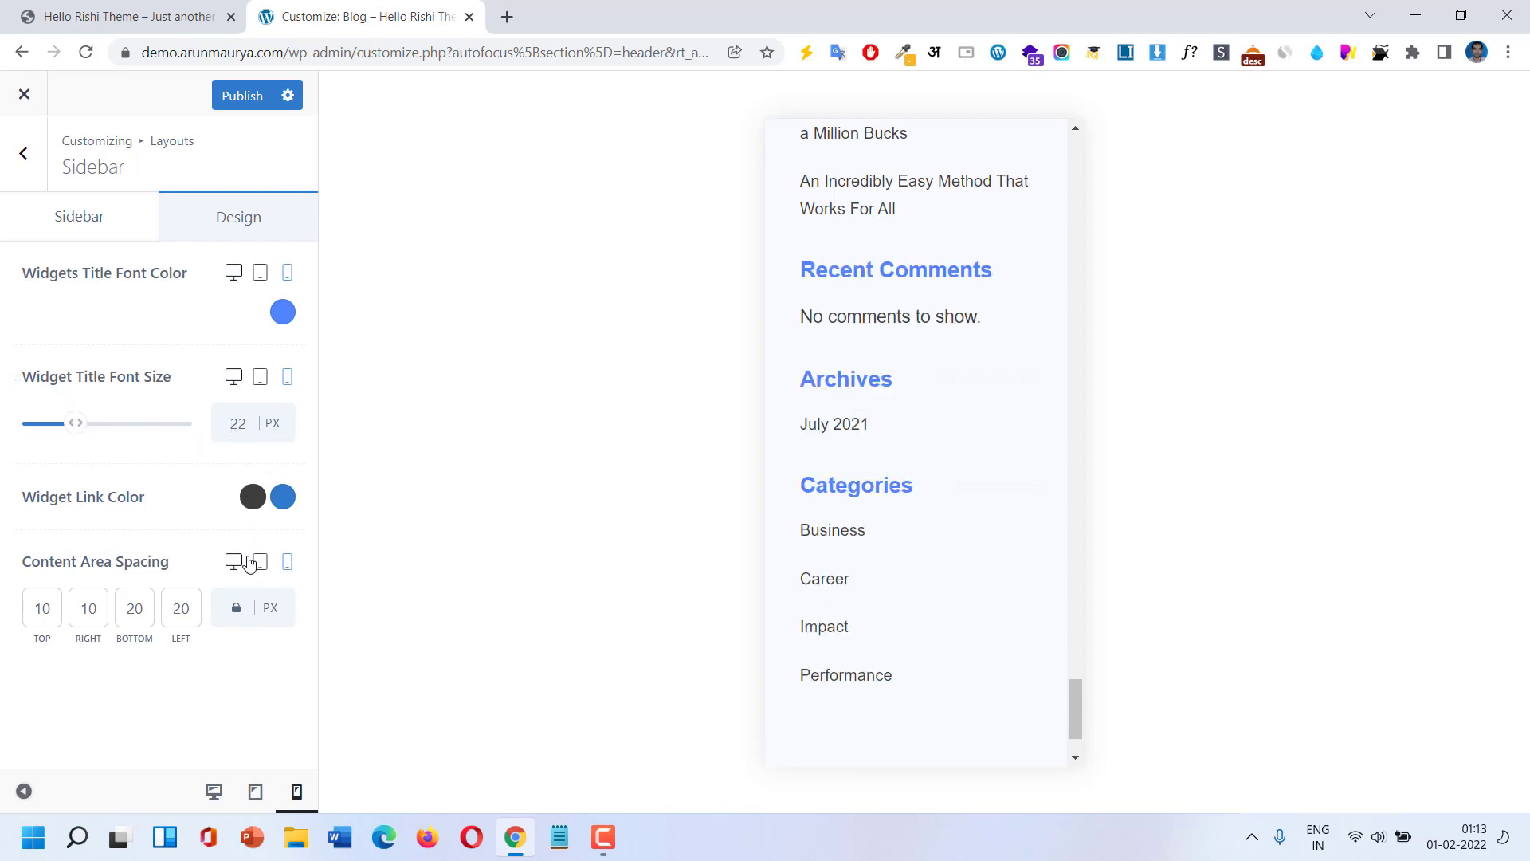
{"action": "left_click", "coordinate": [233, 383]}
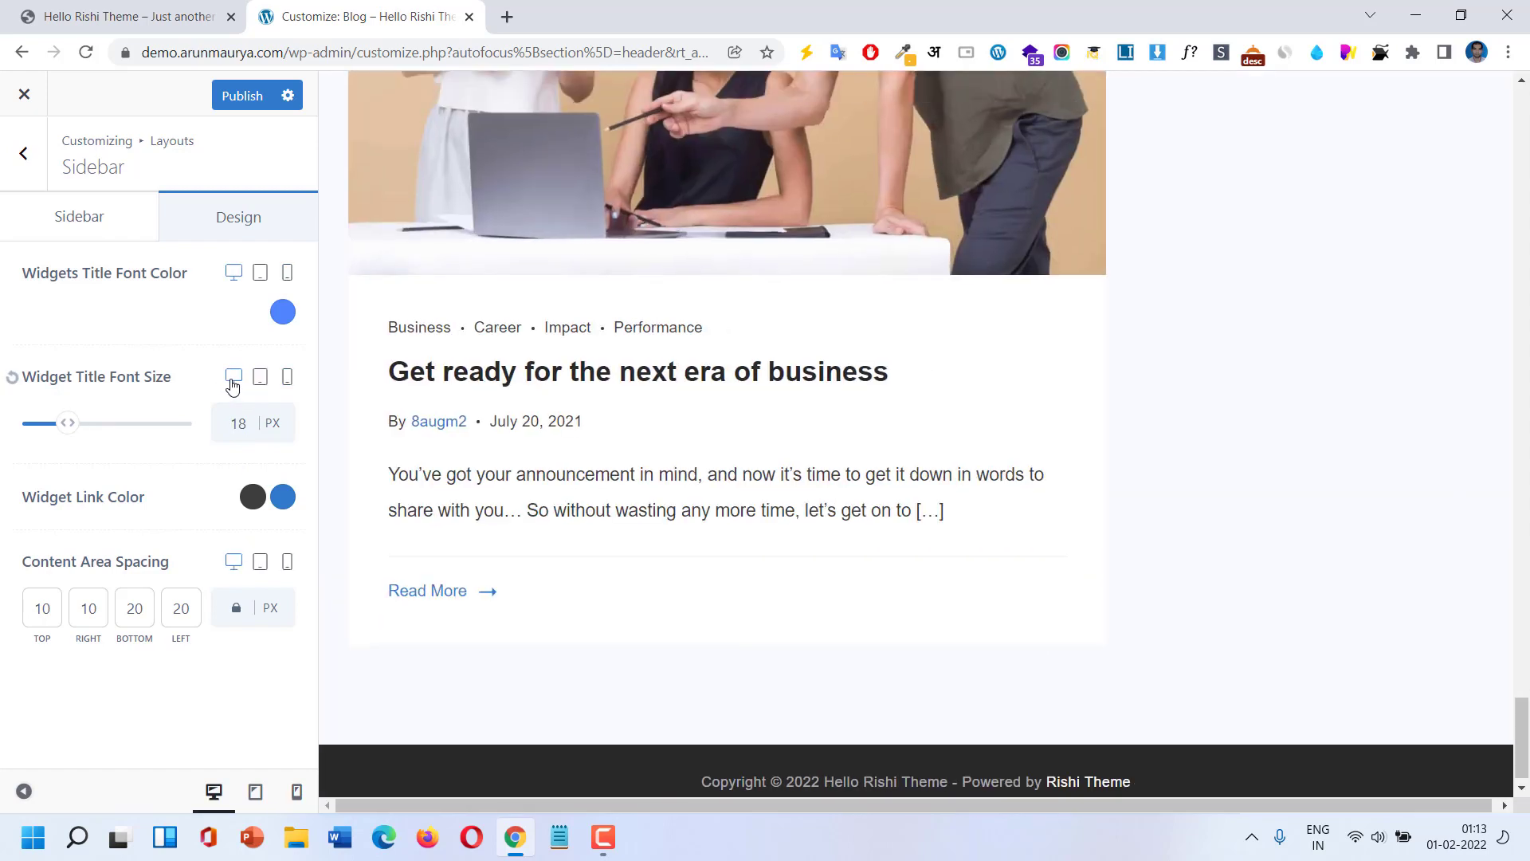
Enter 22 as the desktop widget title font size.
{"action": "left_click_drag", "start_coordinate": [245, 419], "coordinate": [227, 425]}
{"action": "type", "text": "22"}
{"action": "scroll", "coordinate": [717, 422], "scroll_direction": "up", "scroll_amount": 15}
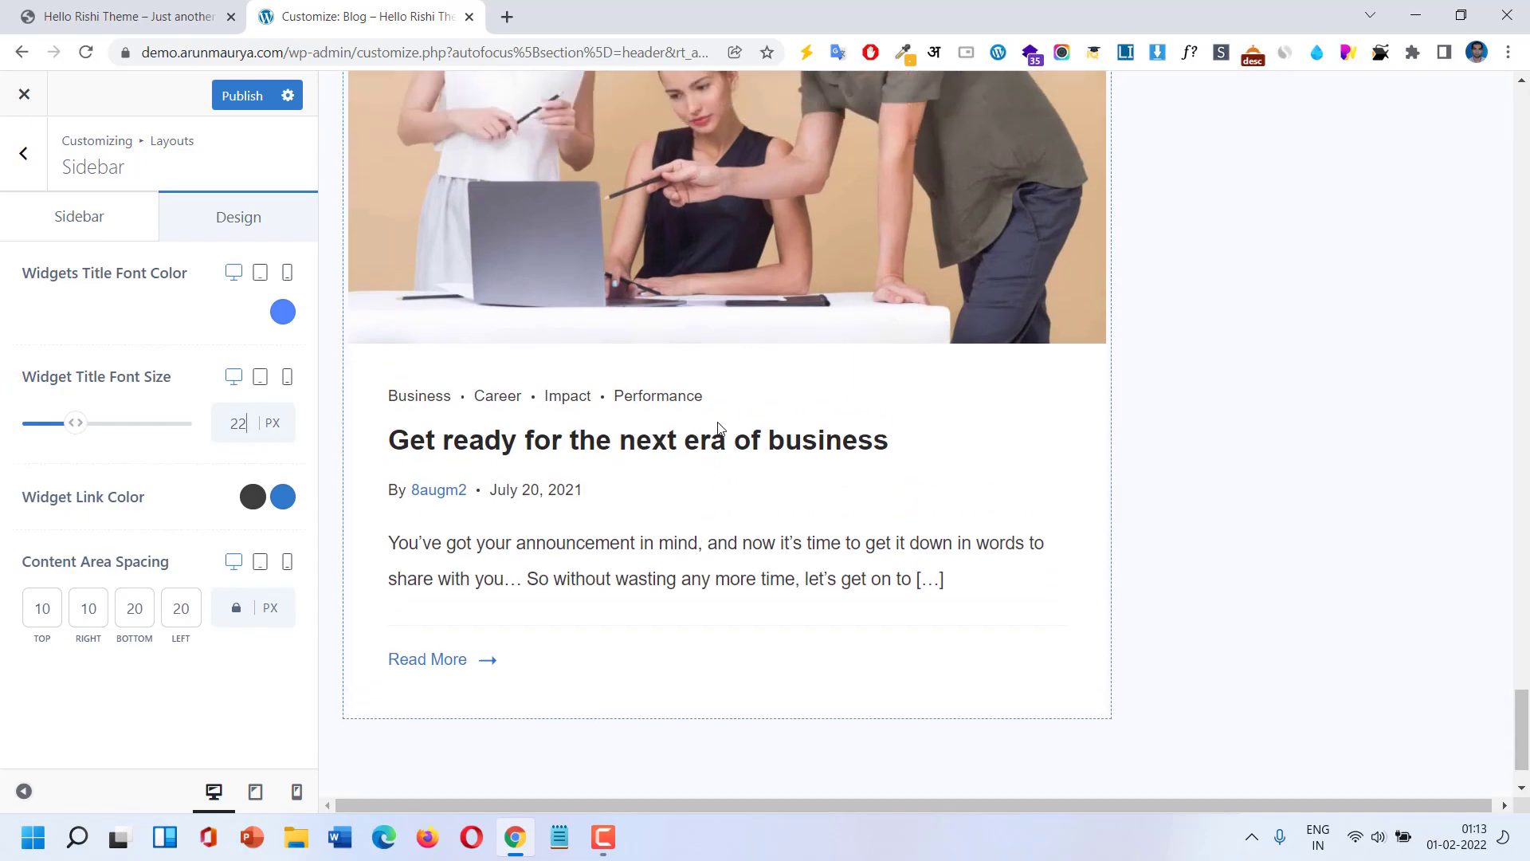
{"action": "scroll", "coordinate": [717, 428], "scroll_direction": "up", "scroll_amount": 10}
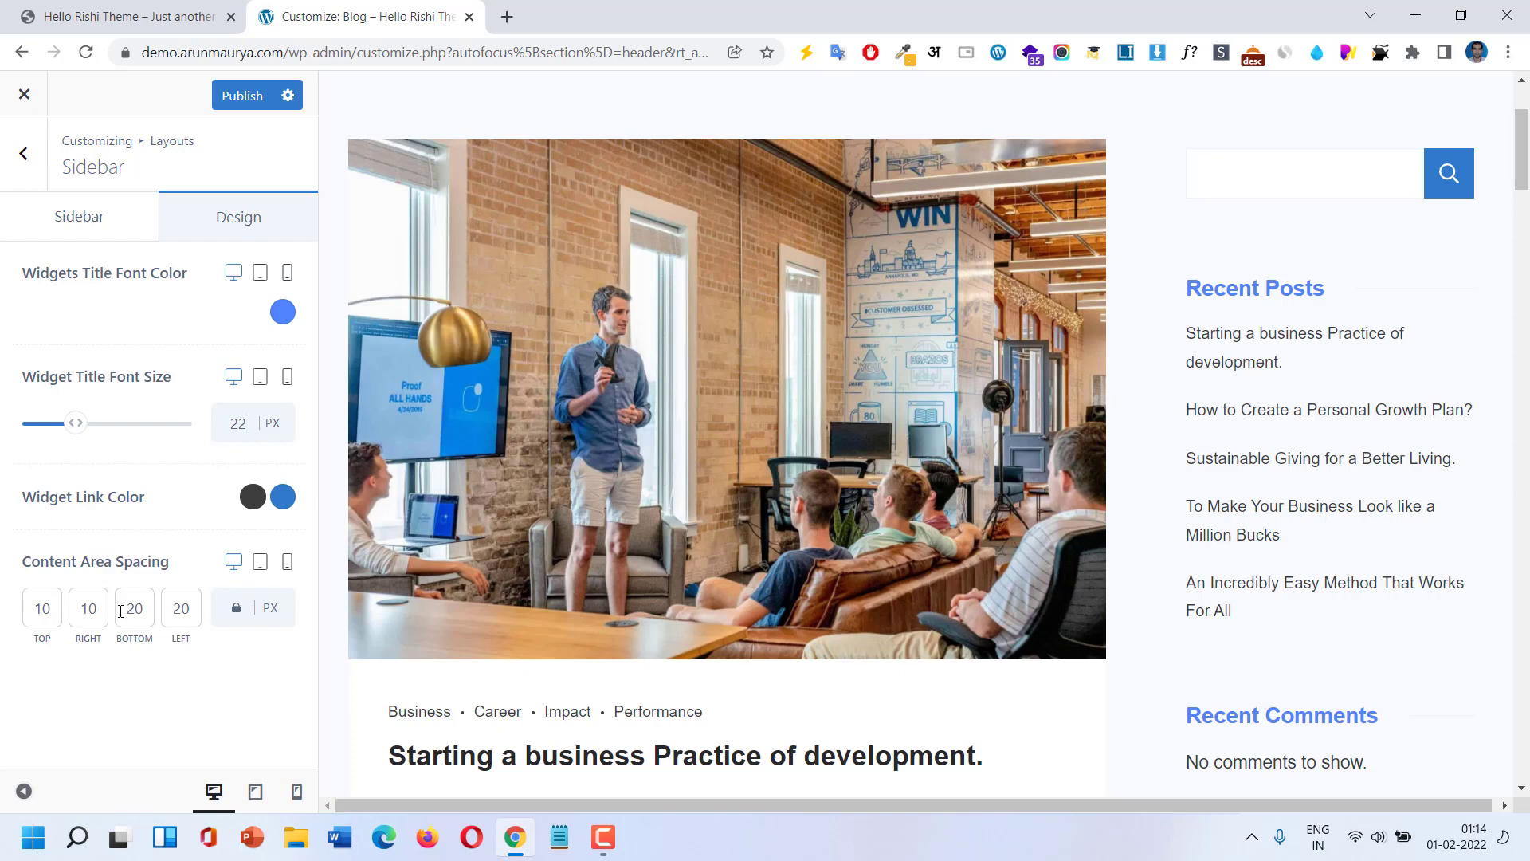
{"action": "scroll", "coordinate": [1235, 537], "scroll_direction": "down", "scroll_amount": 1}
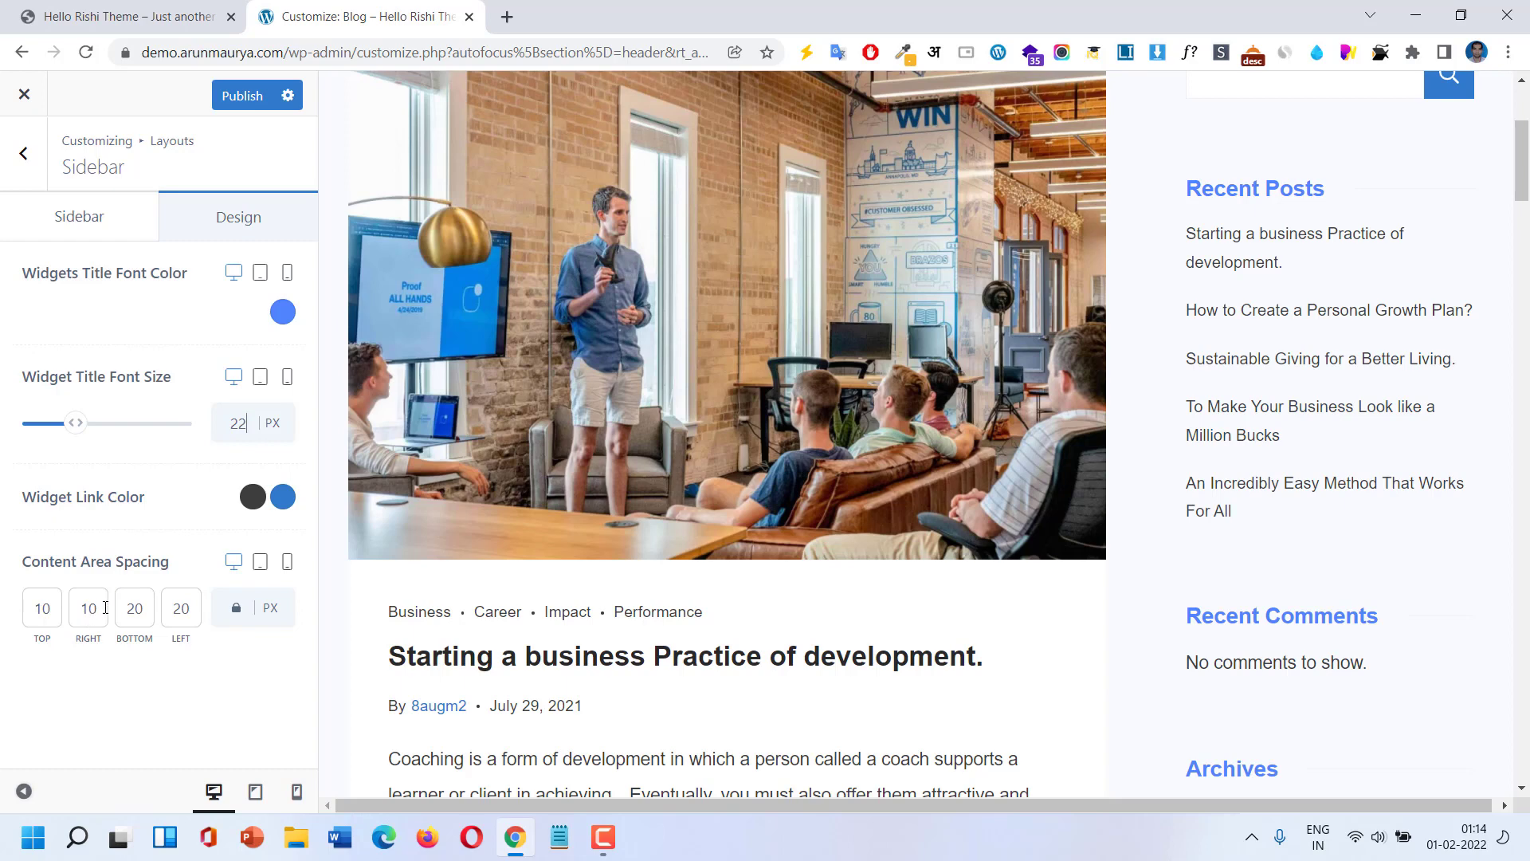
Try content area spacing values 40, 10, 0 and 2, then reset to 10/10/20/20.
{"action": "left_click_drag", "start_coordinate": [105, 608], "coordinate": [81, 611]}
{"action": "type", "text": "40"}
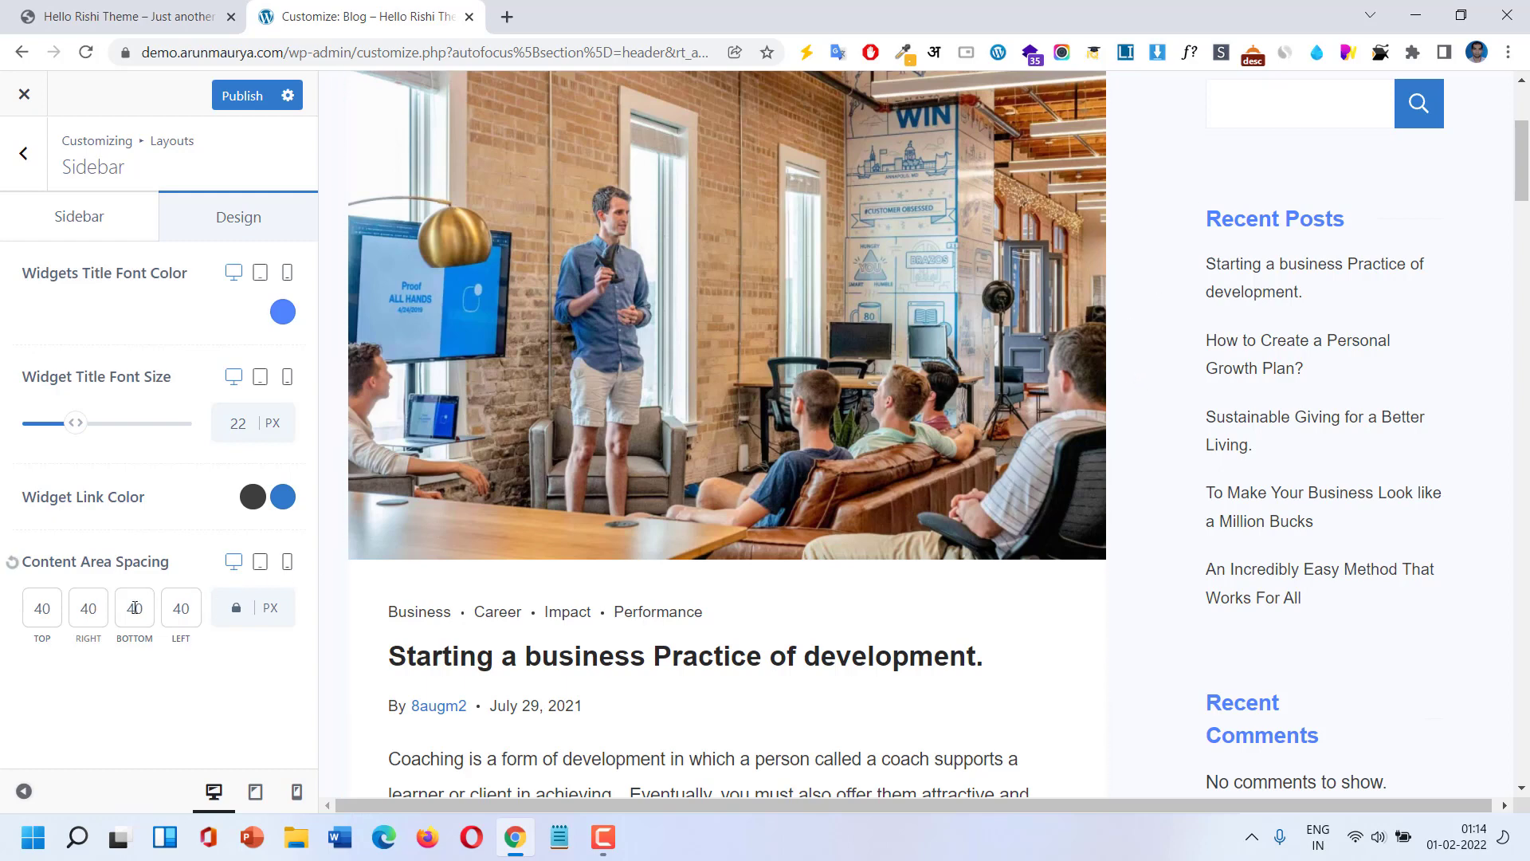
{"action": "double_click", "coordinate": [72, 614]}
{"action": "type", "text": "10"}
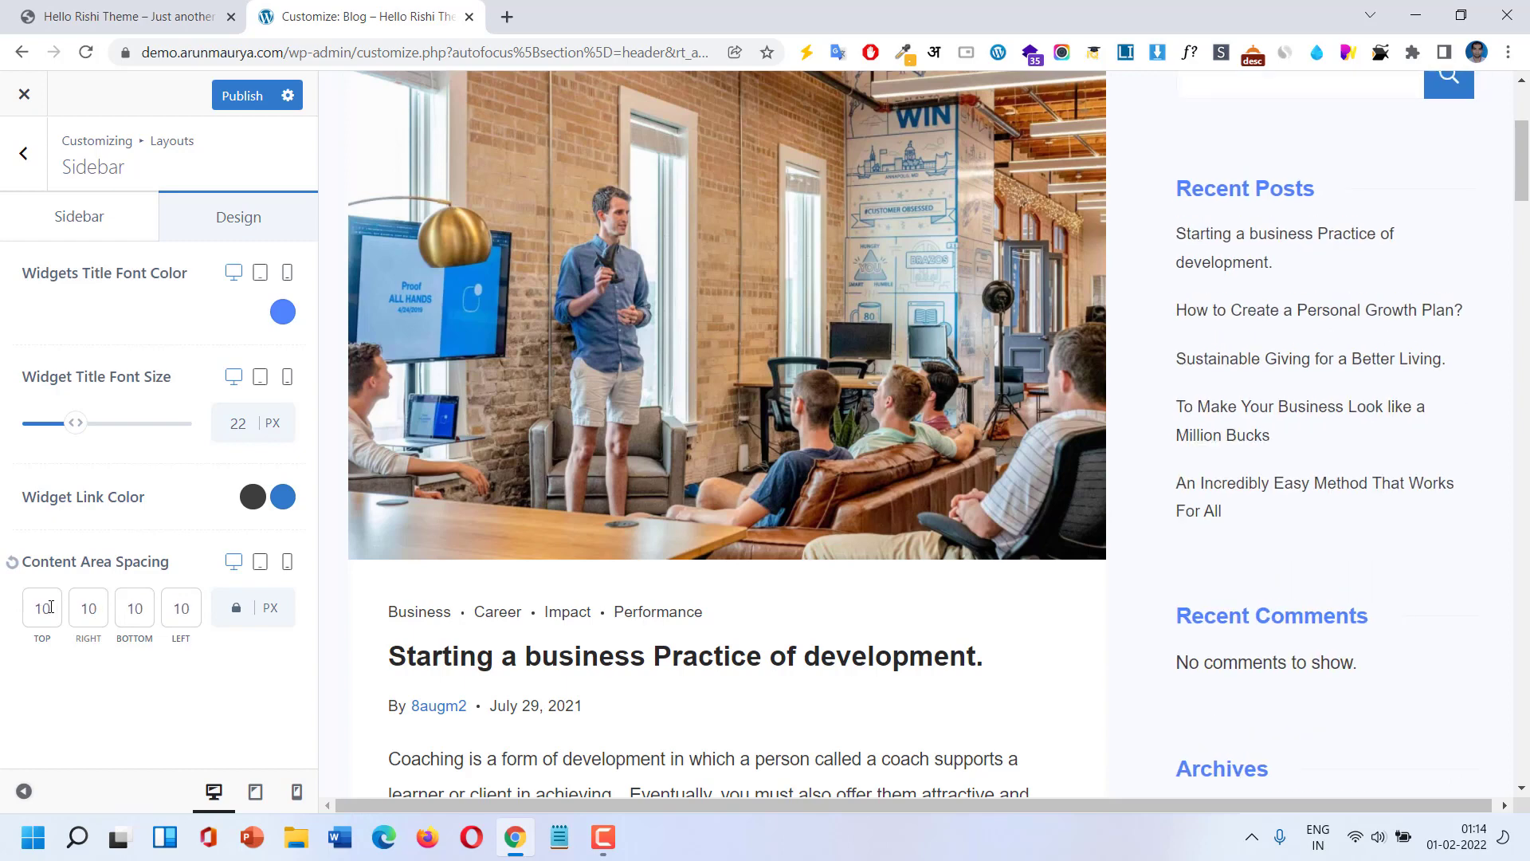
{"action": "double_click", "coordinate": [60, 608]}
{"action": "type", "text": "0"}
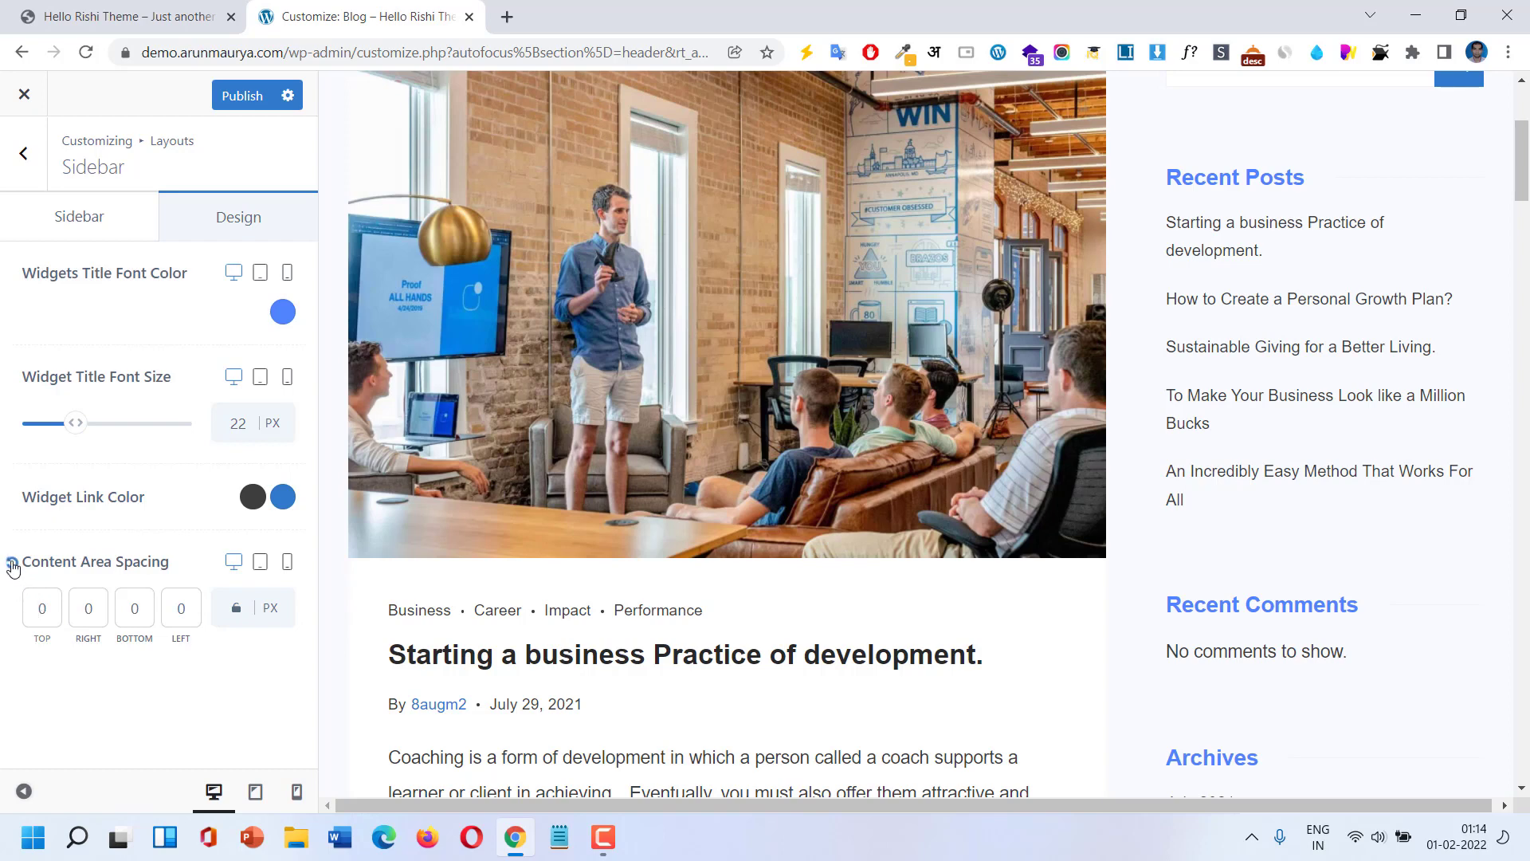
{"action": "left_click", "coordinate": [12, 562]}
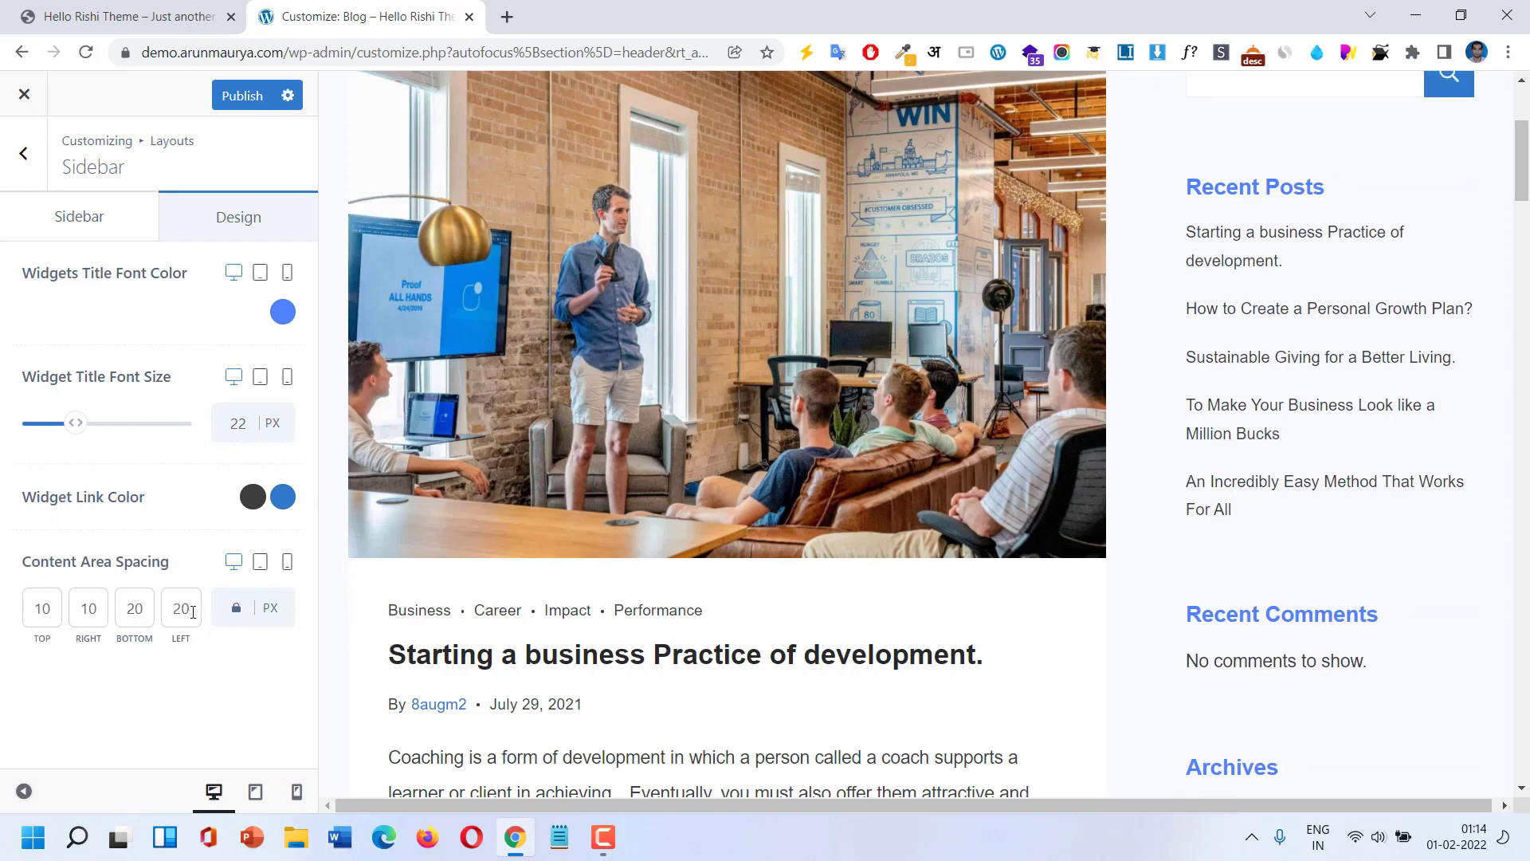
{"action": "key", "text": "BackSpace"}
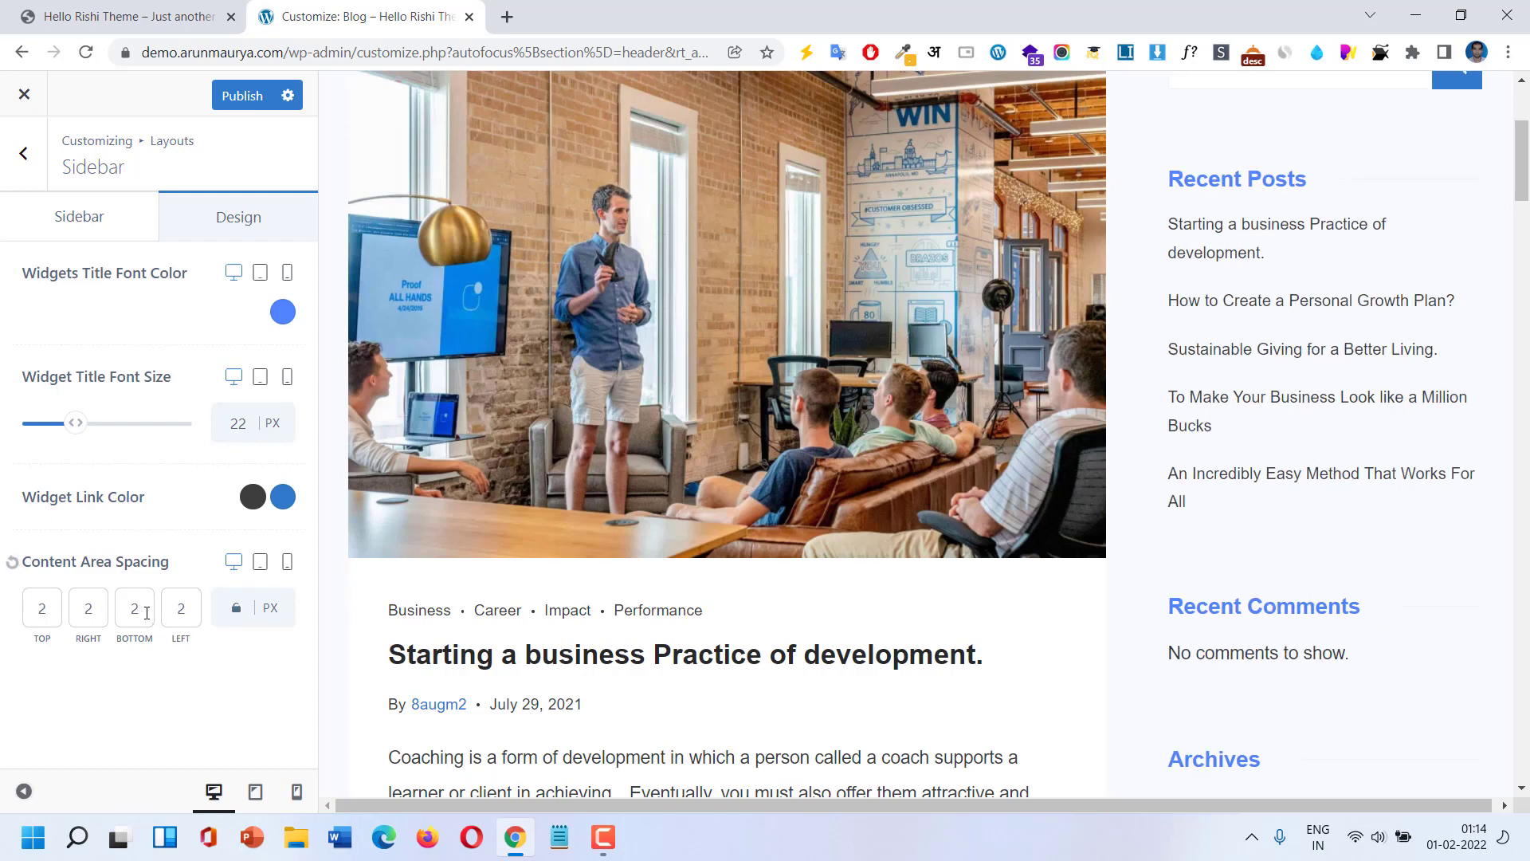
{"action": "left_click", "coordinate": [237, 609]}
{"action": "left_click", "coordinate": [8, 564]}
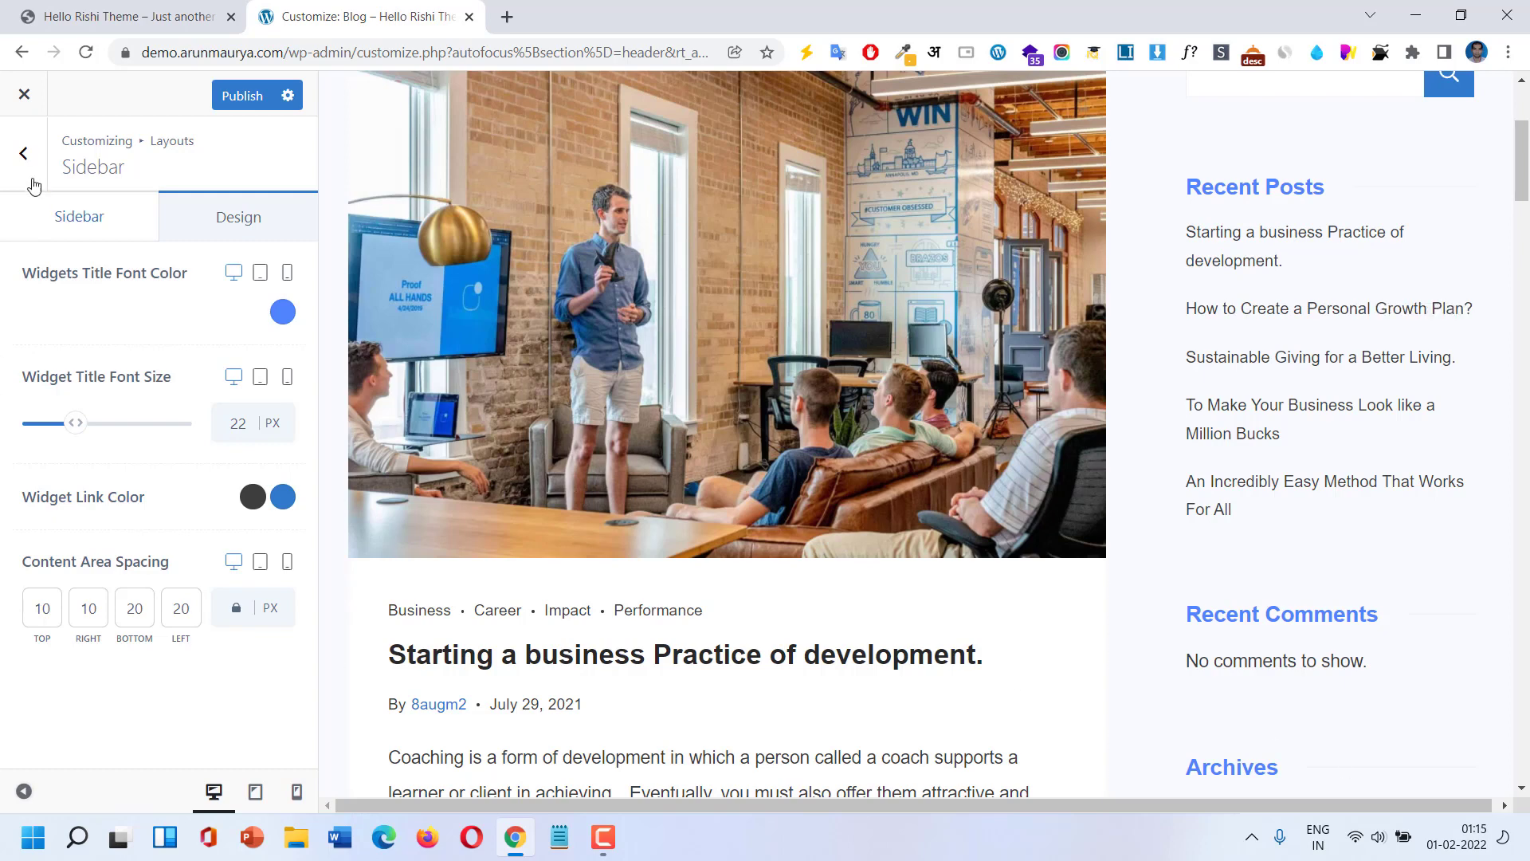
{"action": "left_click", "coordinate": [32, 171]}
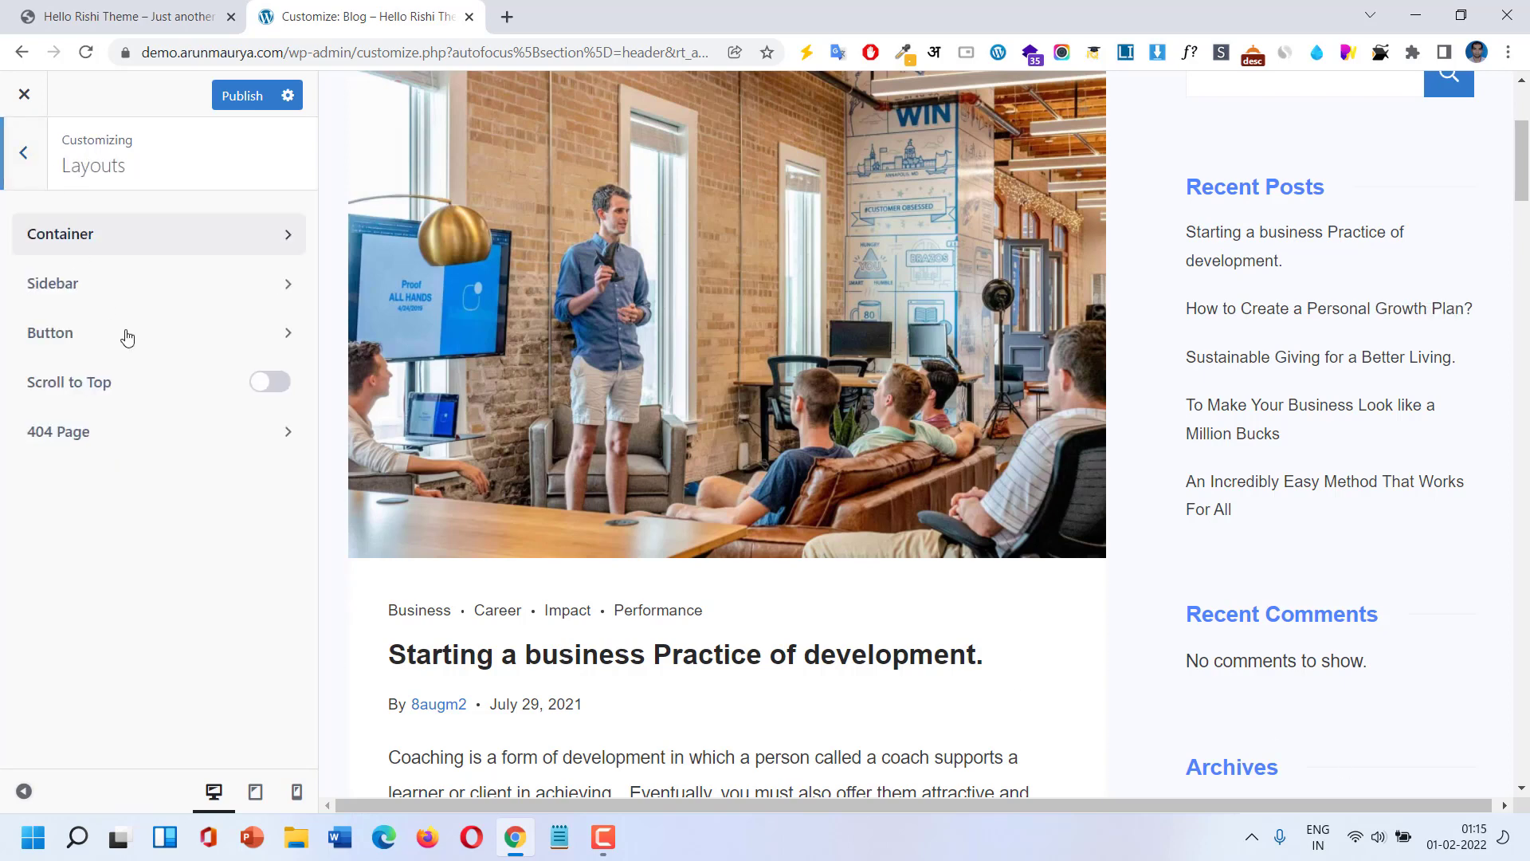
{"action": "left_click", "coordinate": [140, 356]}
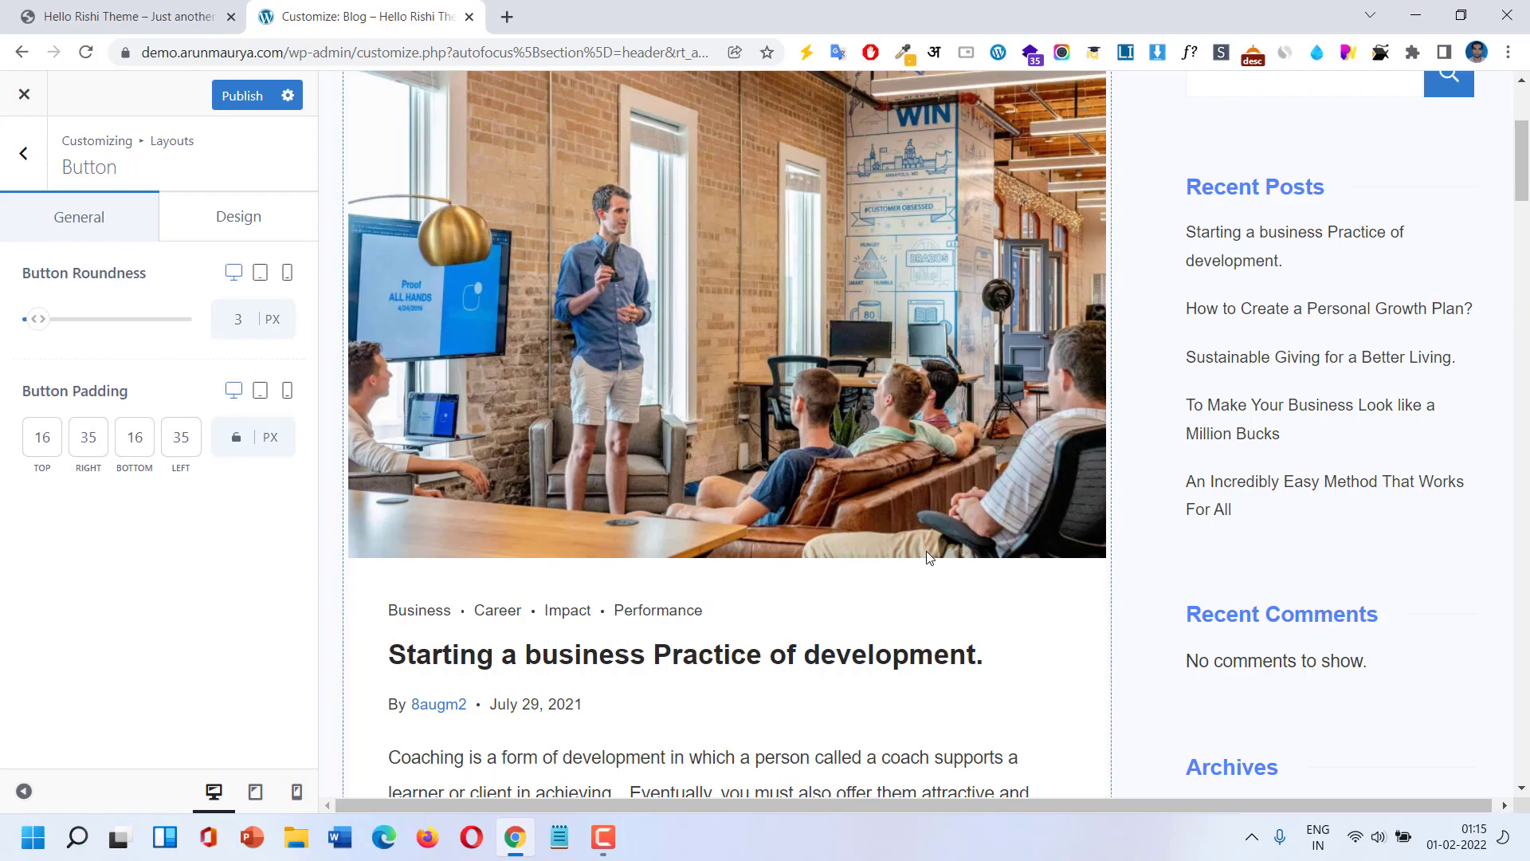
{"action": "scroll", "coordinate": [920, 549], "scroll_direction": "down", "scroll_amount": 14}
{"action": "scroll", "coordinate": [915, 548], "scroll_direction": "up", "scroll_amount": 1}
{"action": "scroll", "coordinate": [424, 350], "scroll_direction": "down", "scroll_amount": 7}
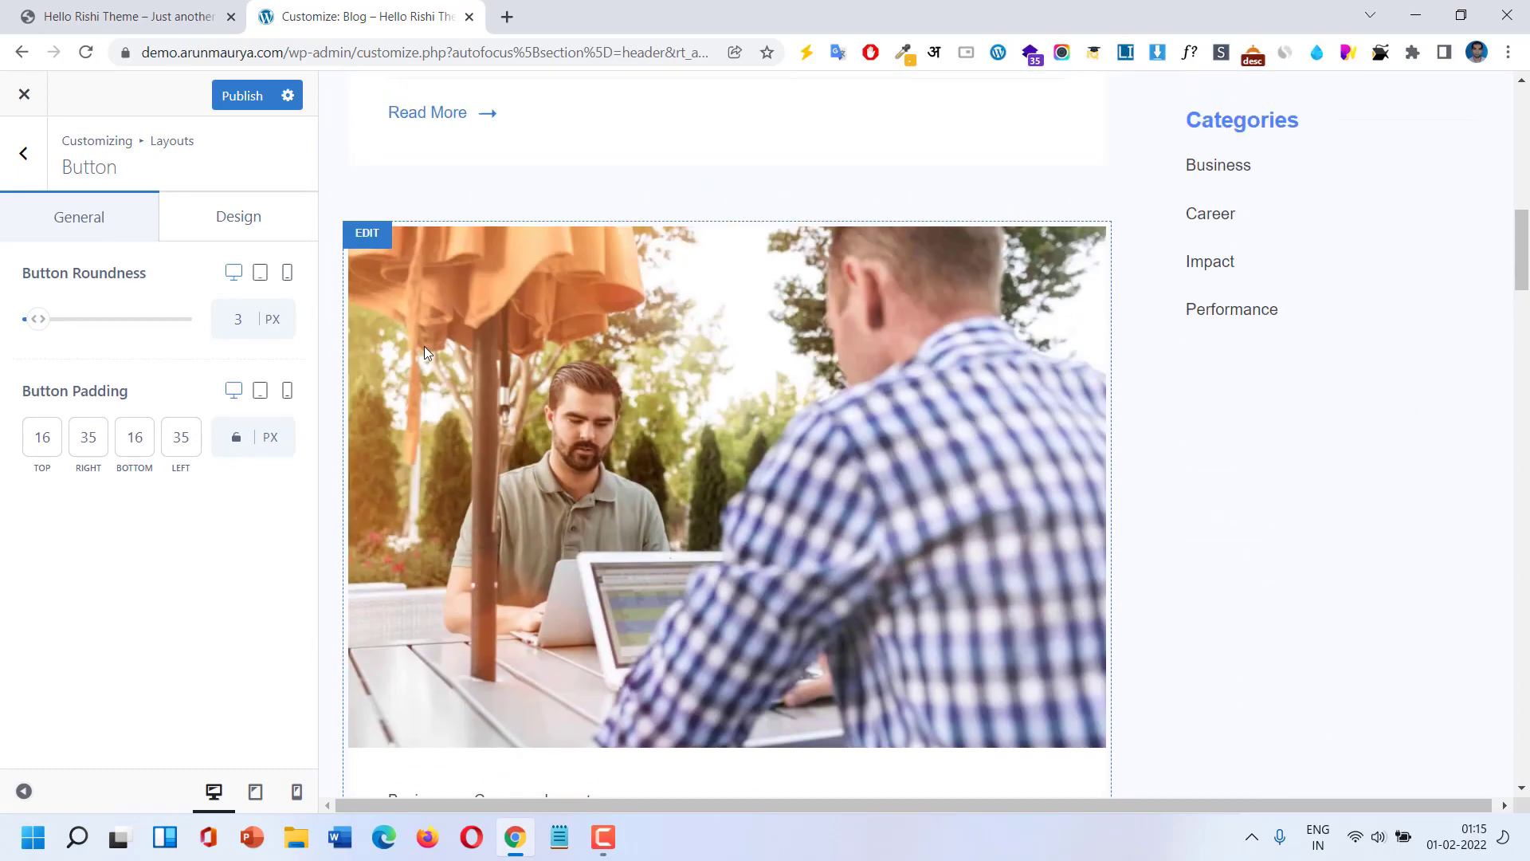
{"action": "scroll", "coordinate": [593, 437], "scroll_direction": "down", "scroll_amount": 10}
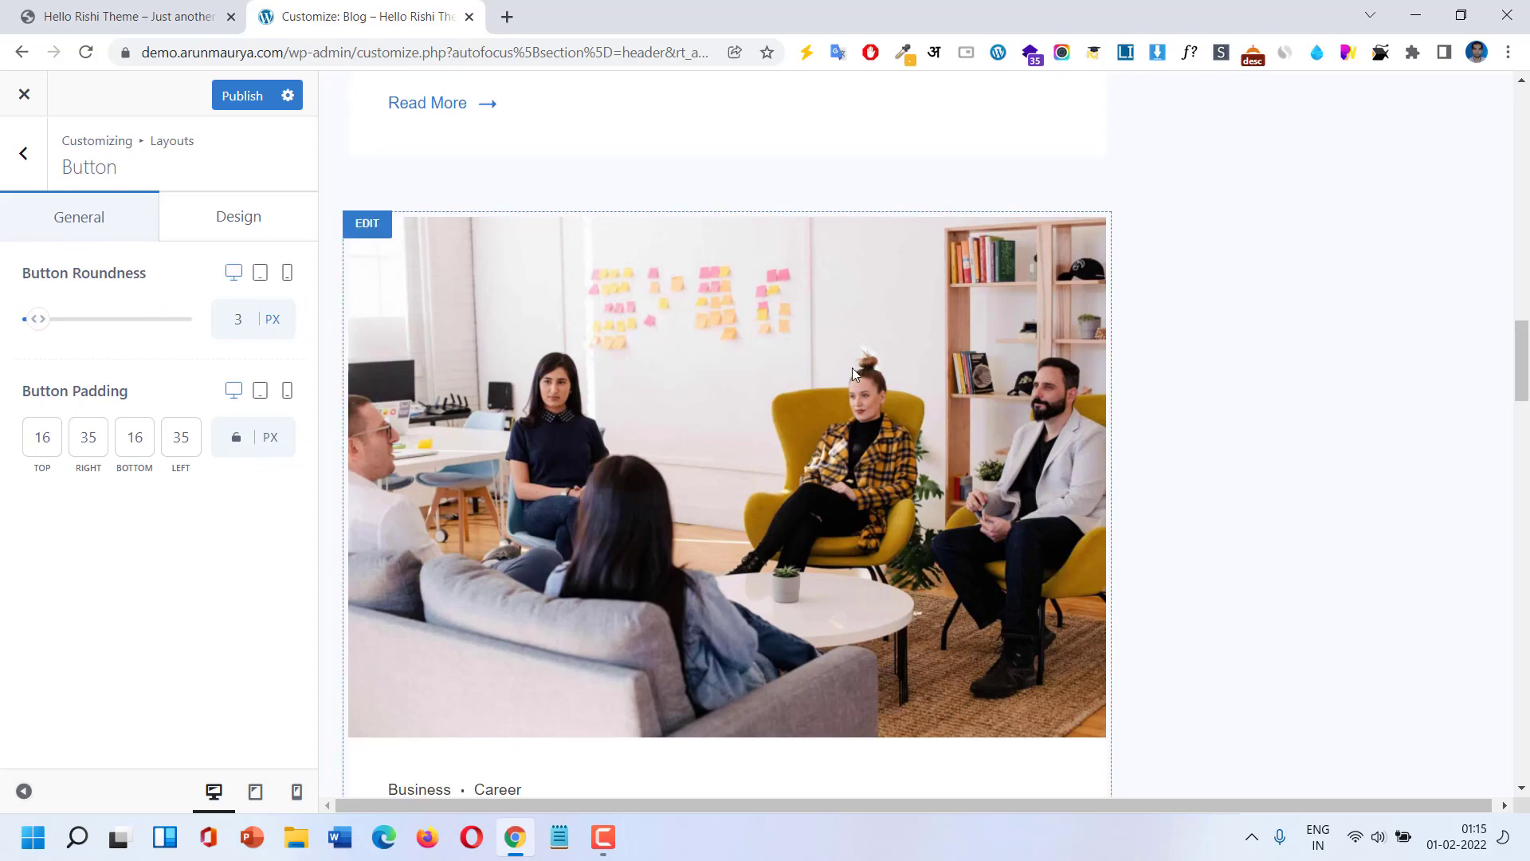
{"action": "scroll", "coordinate": [851, 366], "scroll_direction": "up", "scroll_amount": 10}
{"action": "scroll", "coordinate": [851, 367], "scroll_direction": "up", "scroll_amount": 4}
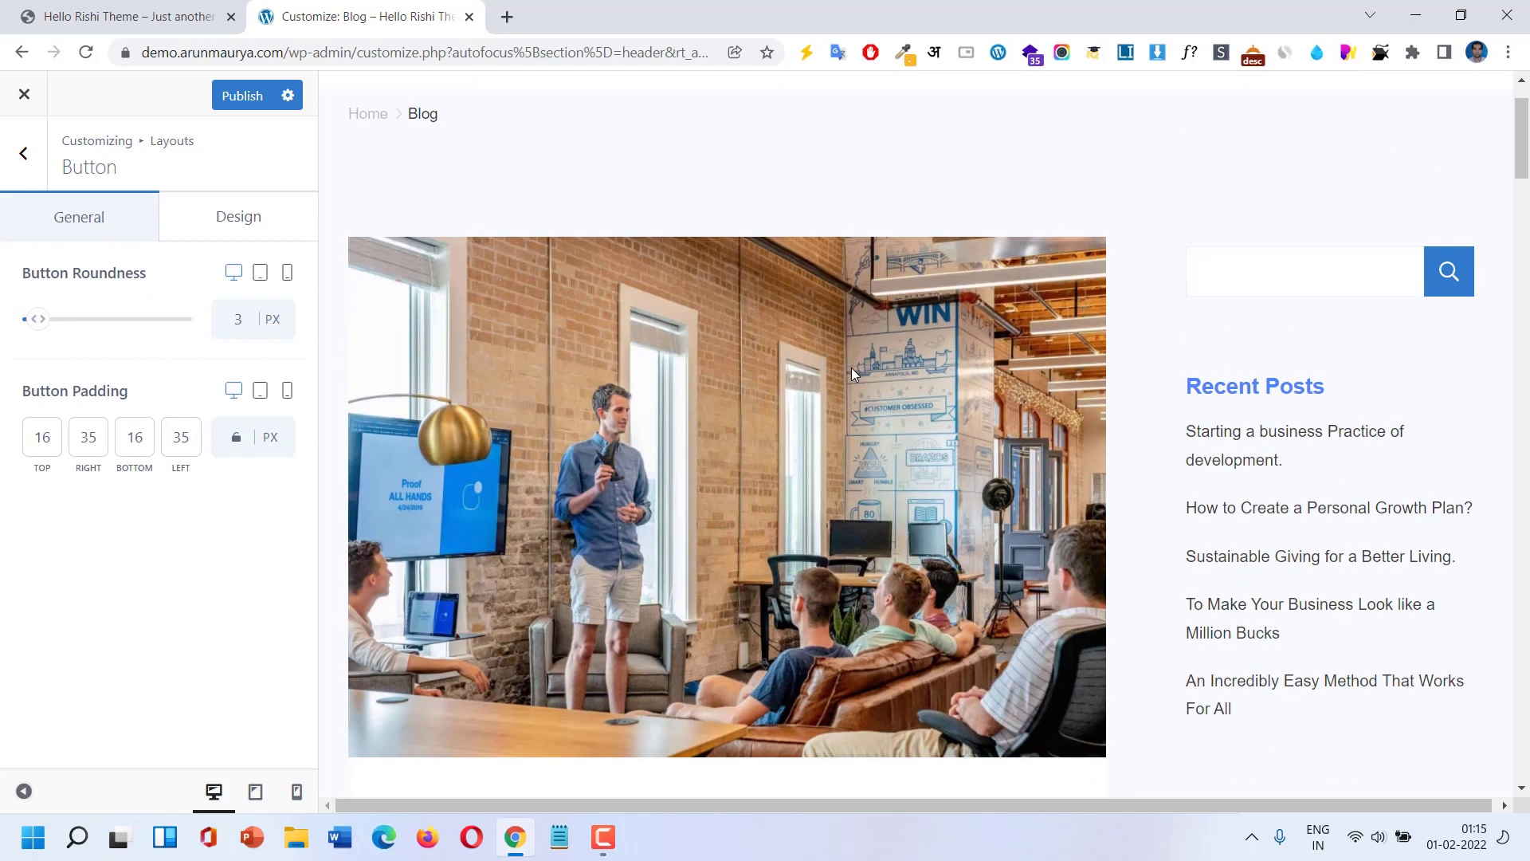
{"action": "scroll", "coordinate": [851, 367], "scroll_direction": "down", "scroll_amount": 2}
{"action": "scroll", "coordinate": [851, 367], "scroll_direction": "up", "scroll_amount": 3}
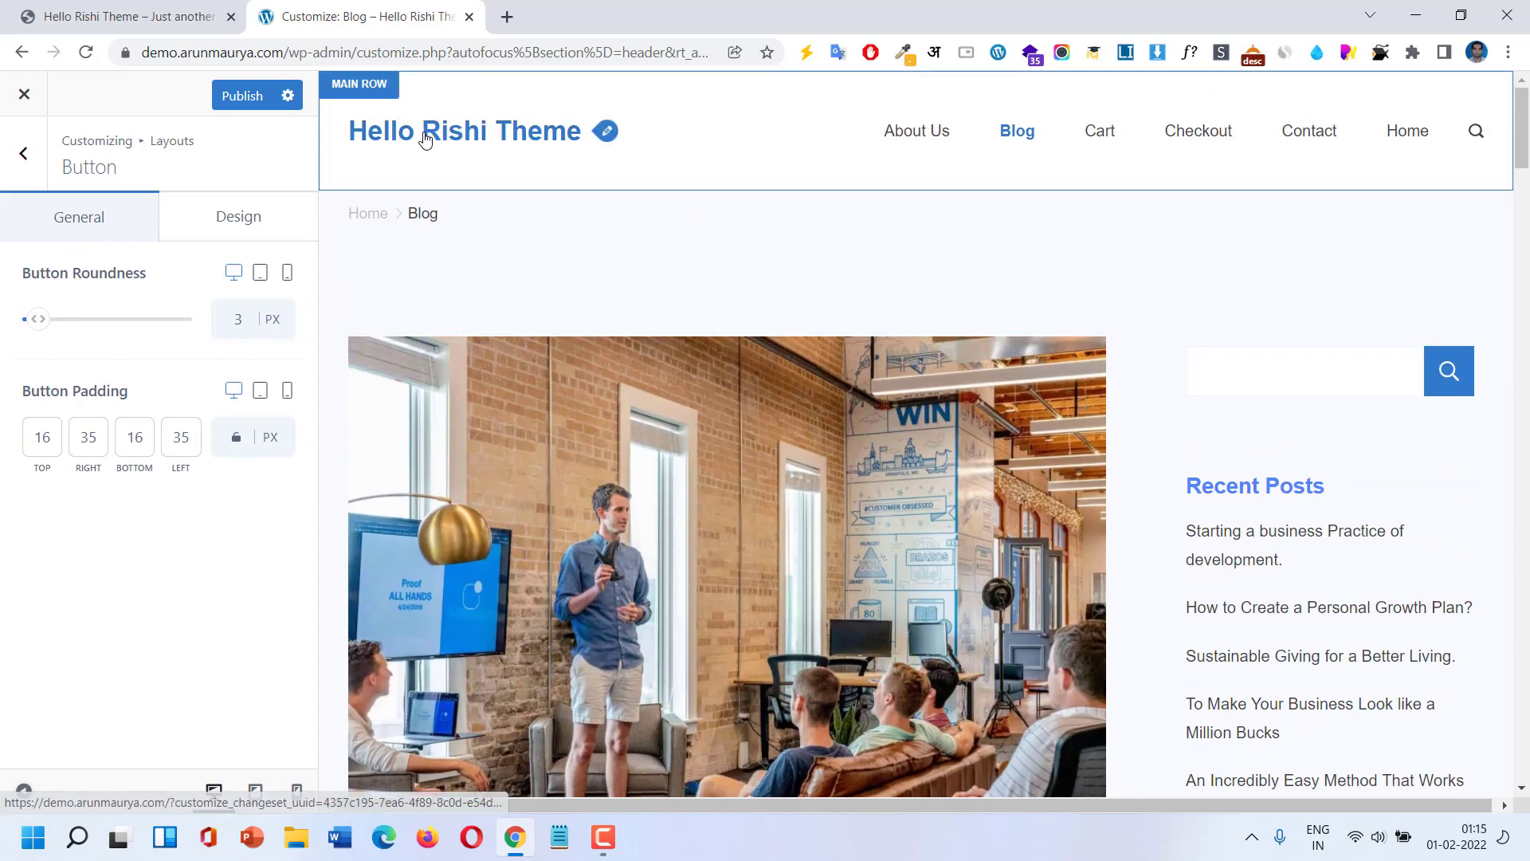
{"action": "scroll", "coordinate": [724, 378], "scroll_direction": "down", "scroll_amount": 3}
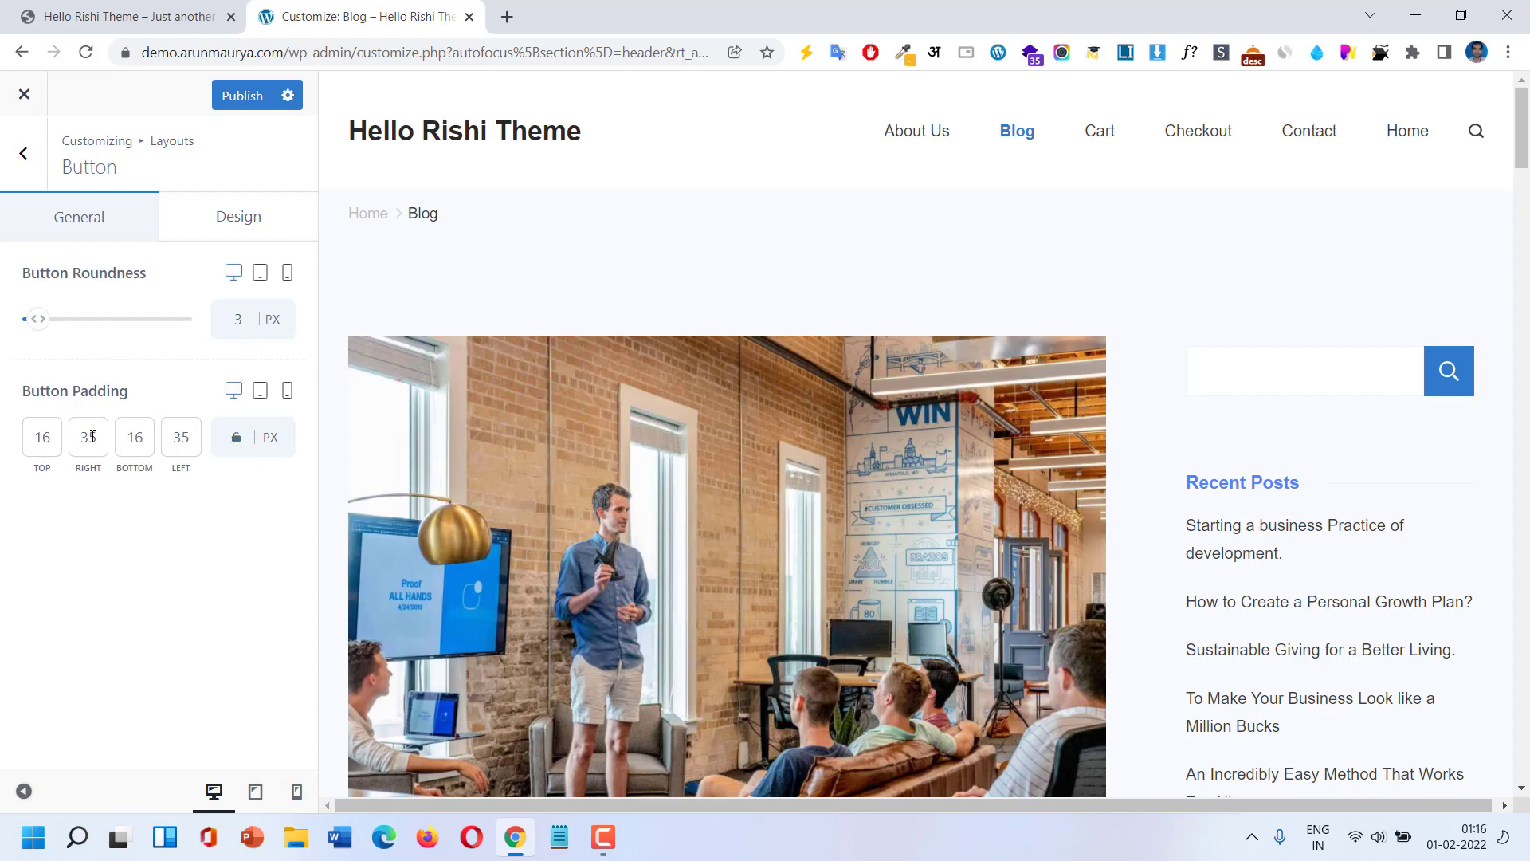
{"action": "left_click", "coordinate": [231, 232]}
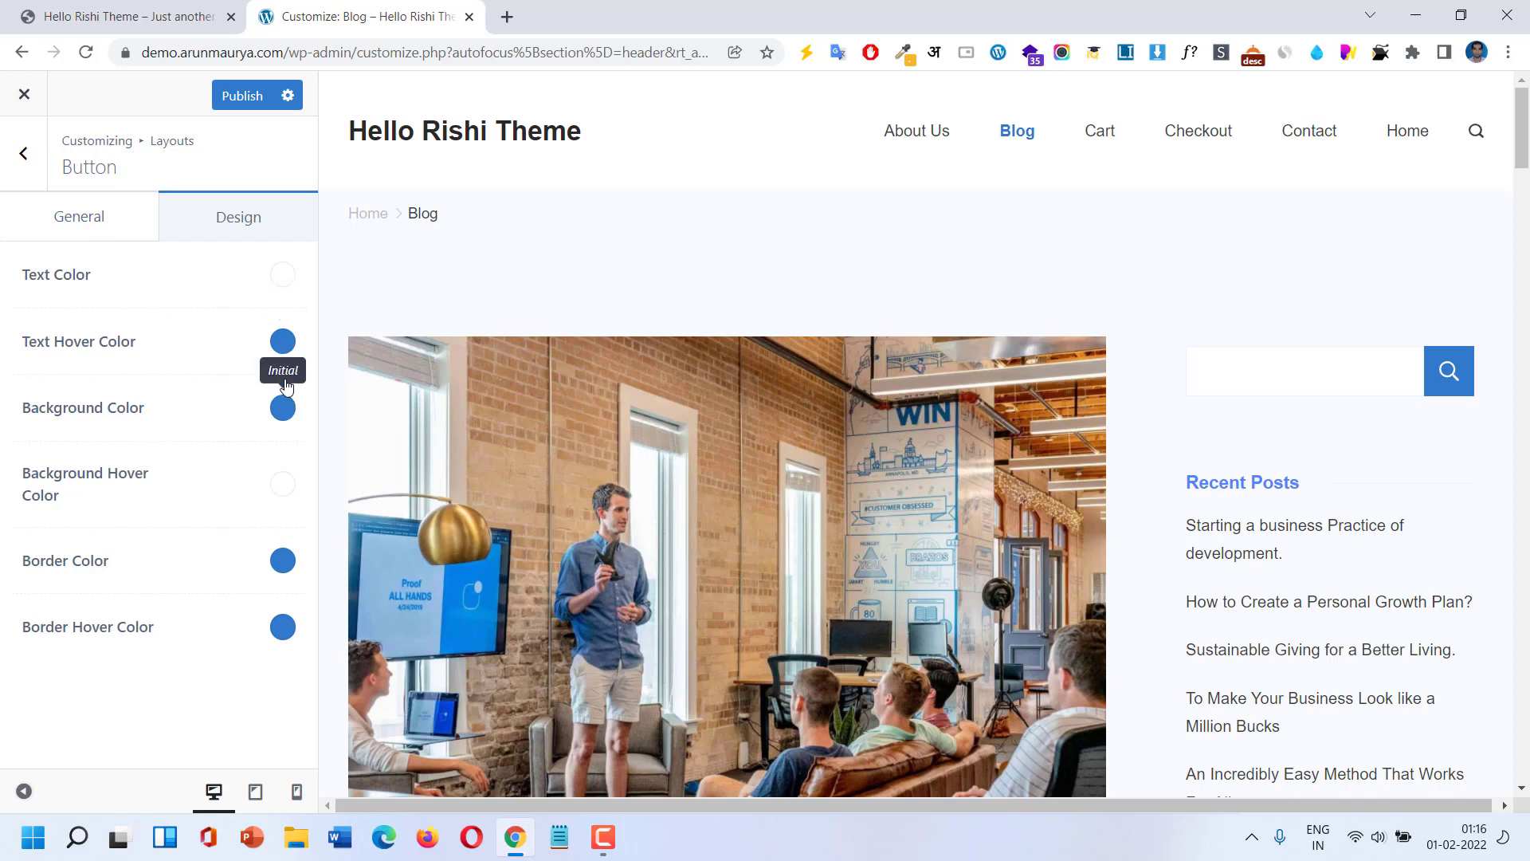
{"action": "left_click", "coordinate": [25, 155]}
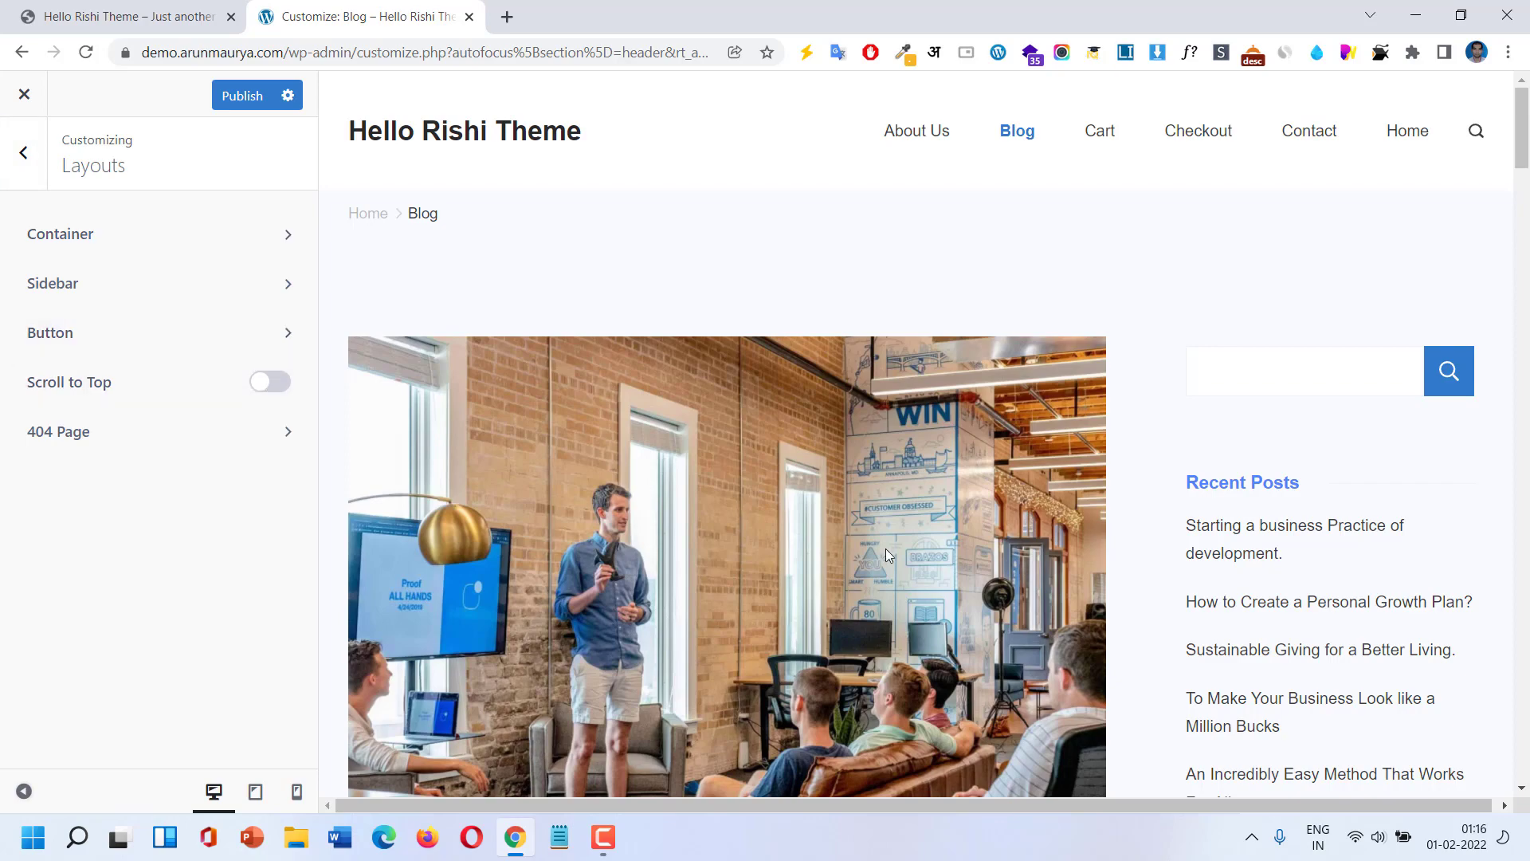
Enable Scroll to Top, test the button in the preview, and open the 404 Page settings.
{"action": "left_click_drag", "start_coordinate": [1525, 165], "coordinate": [1527, 789]}
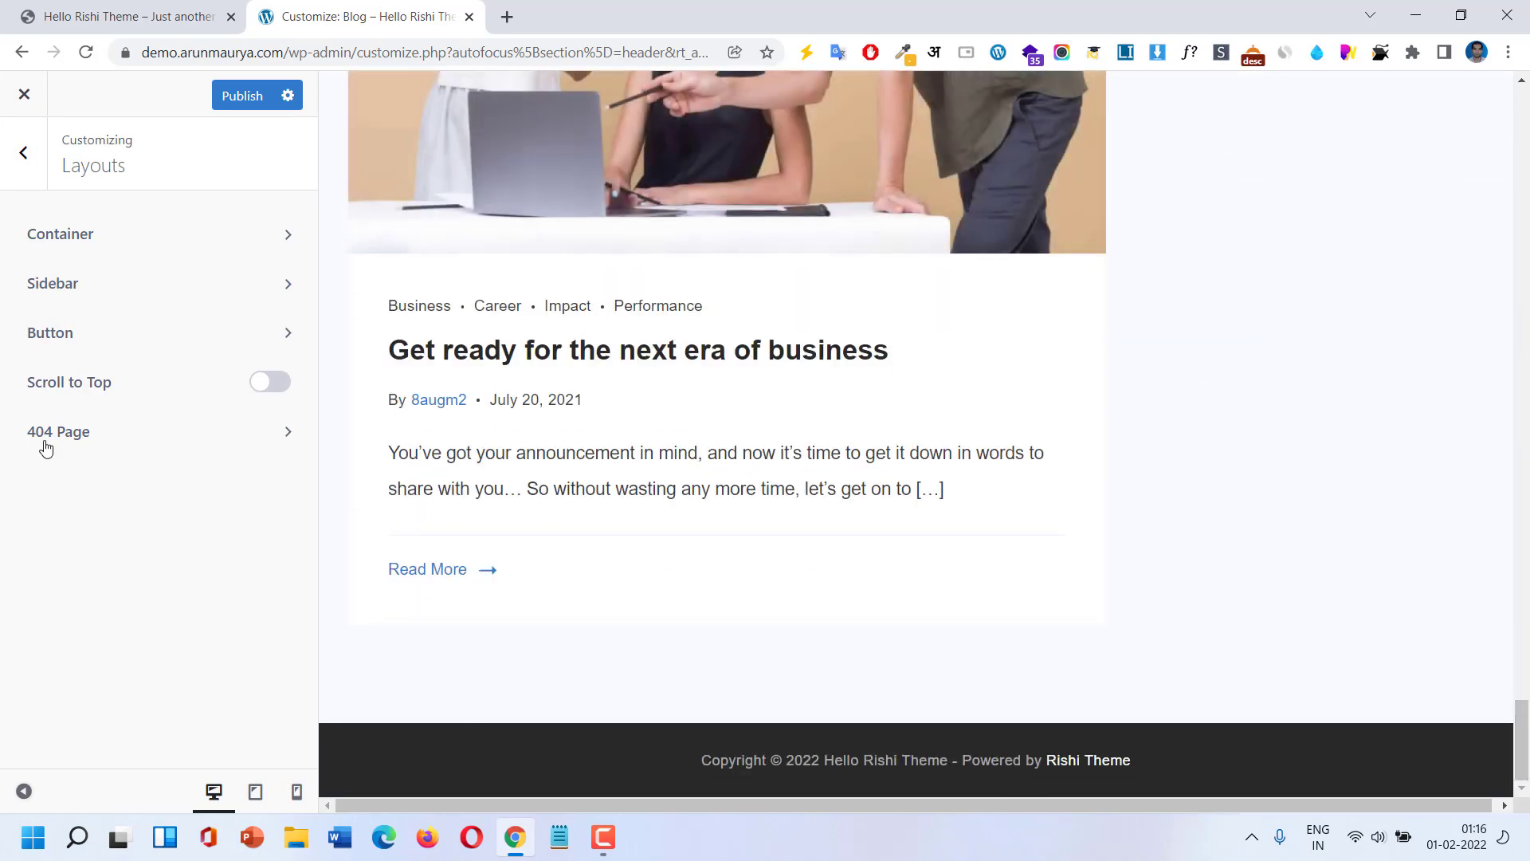
{"action": "left_click", "coordinate": [269, 389]}
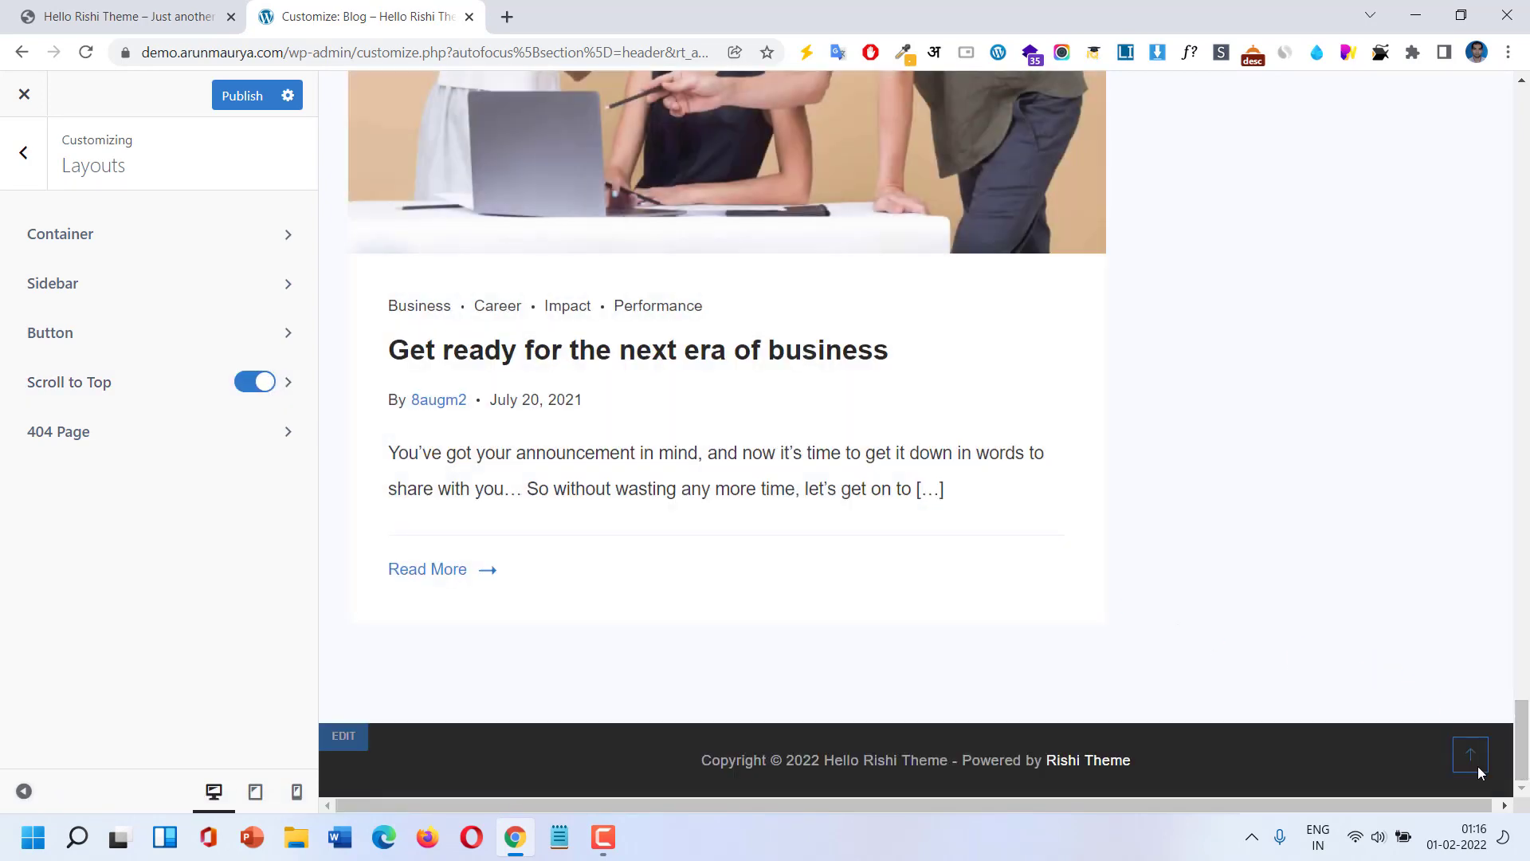
{"action": "left_click", "coordinate": [1474, 767]}
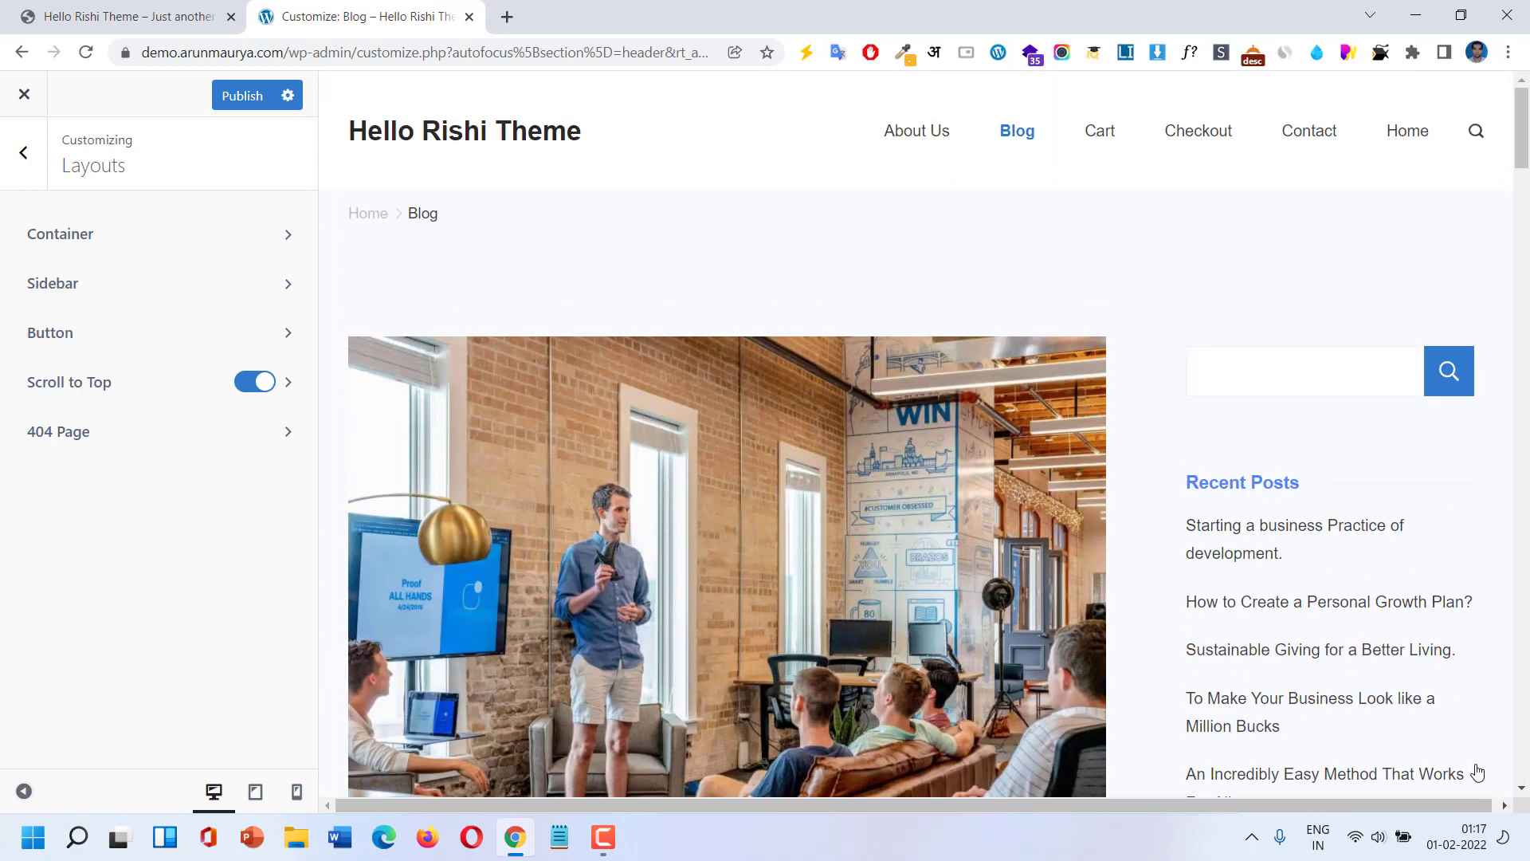
{"action": "left_click", "coordinate": [123, 433]}
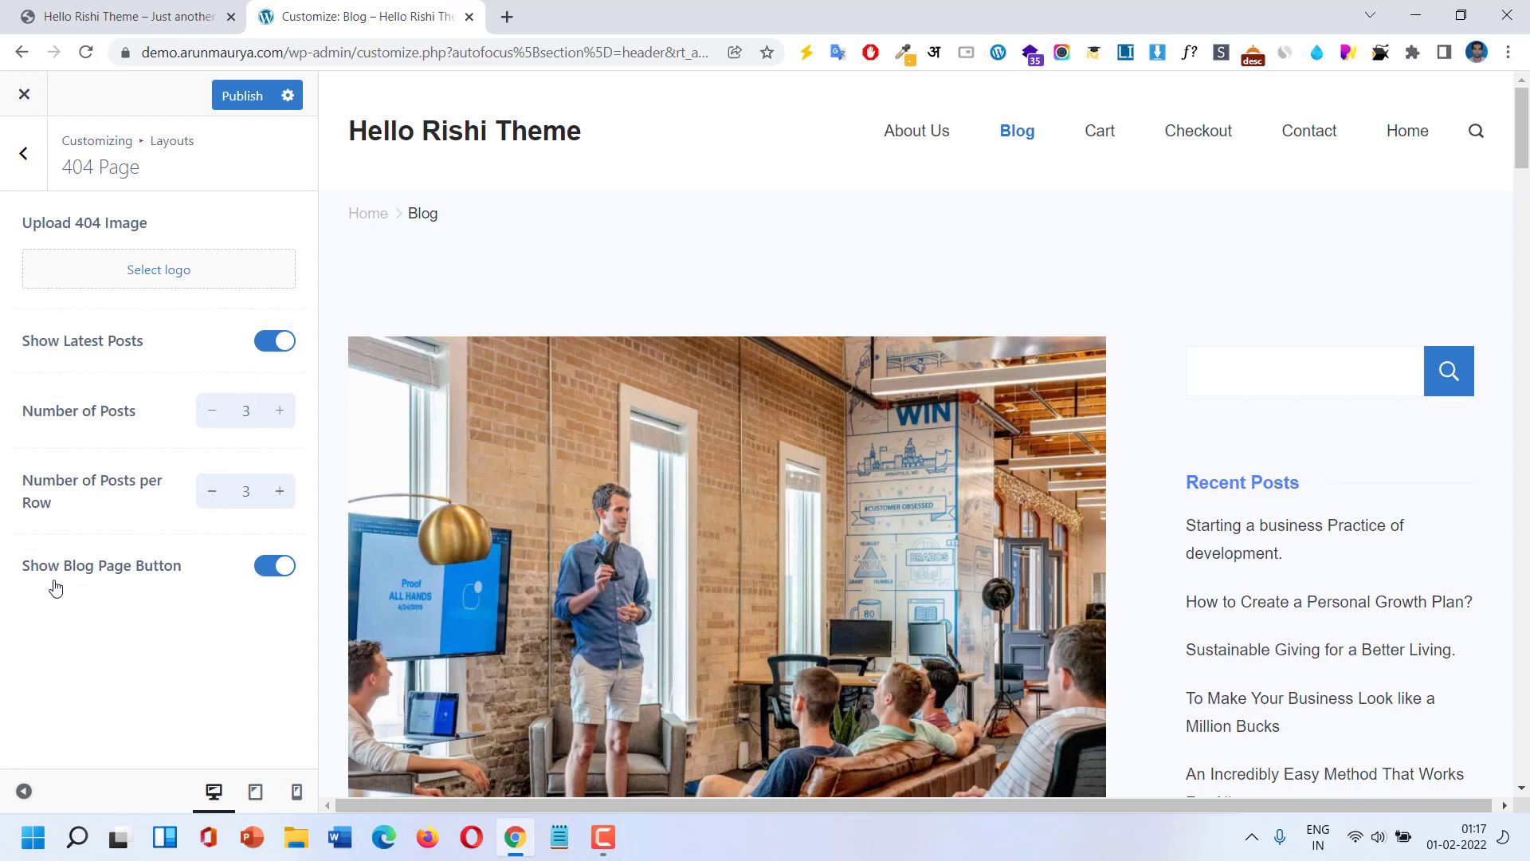
Back out of the 404 Page settings, briefly reopen Layouts, and return to the main panel.
{"action": "left_click", "coordinate": [23, 155]}
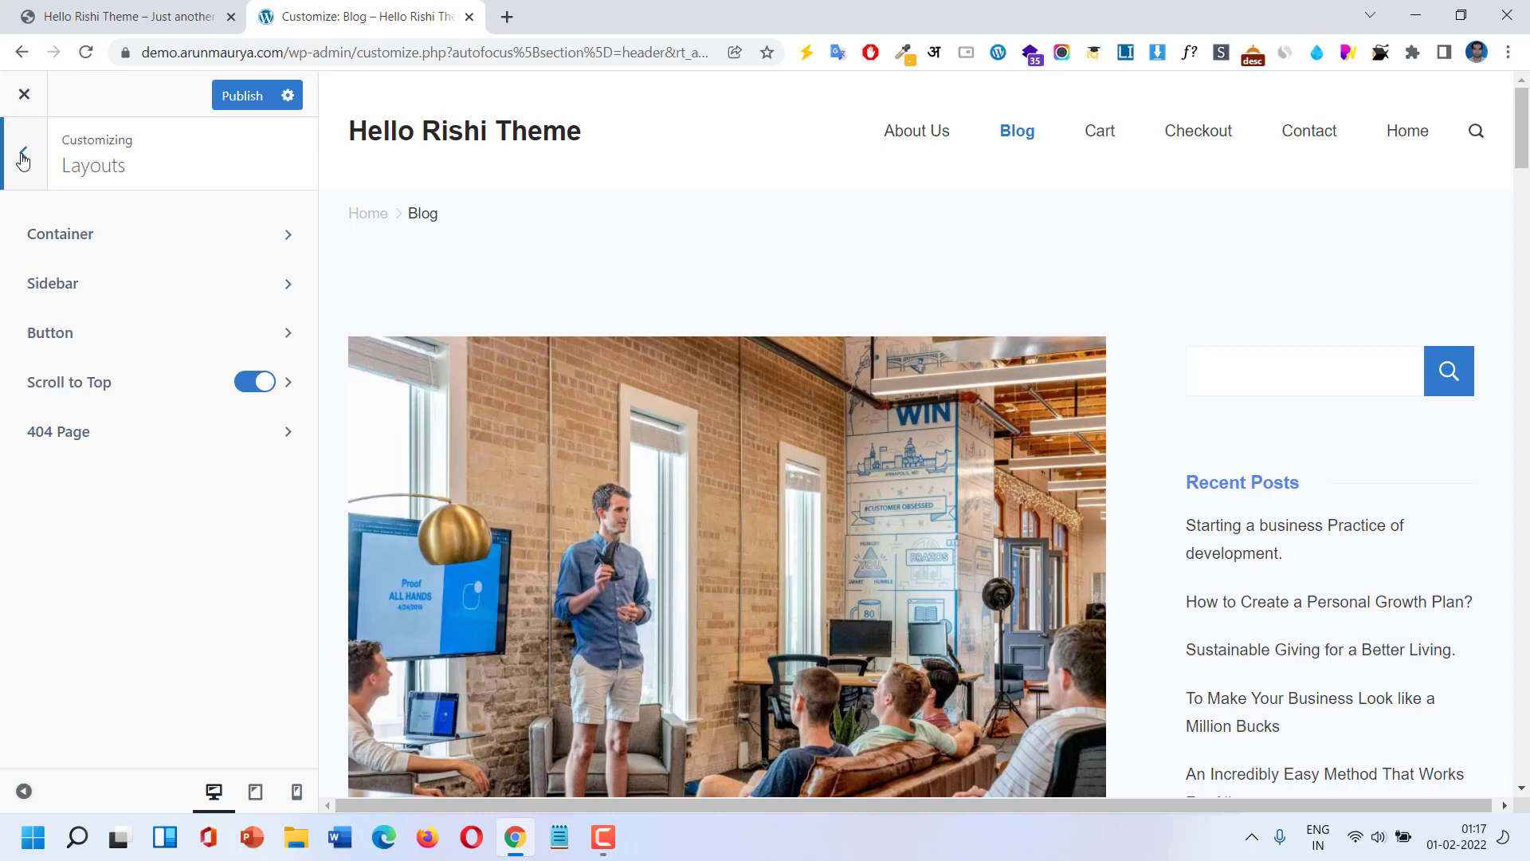
{"action": "left_click", "coordinate": [23, 158]}
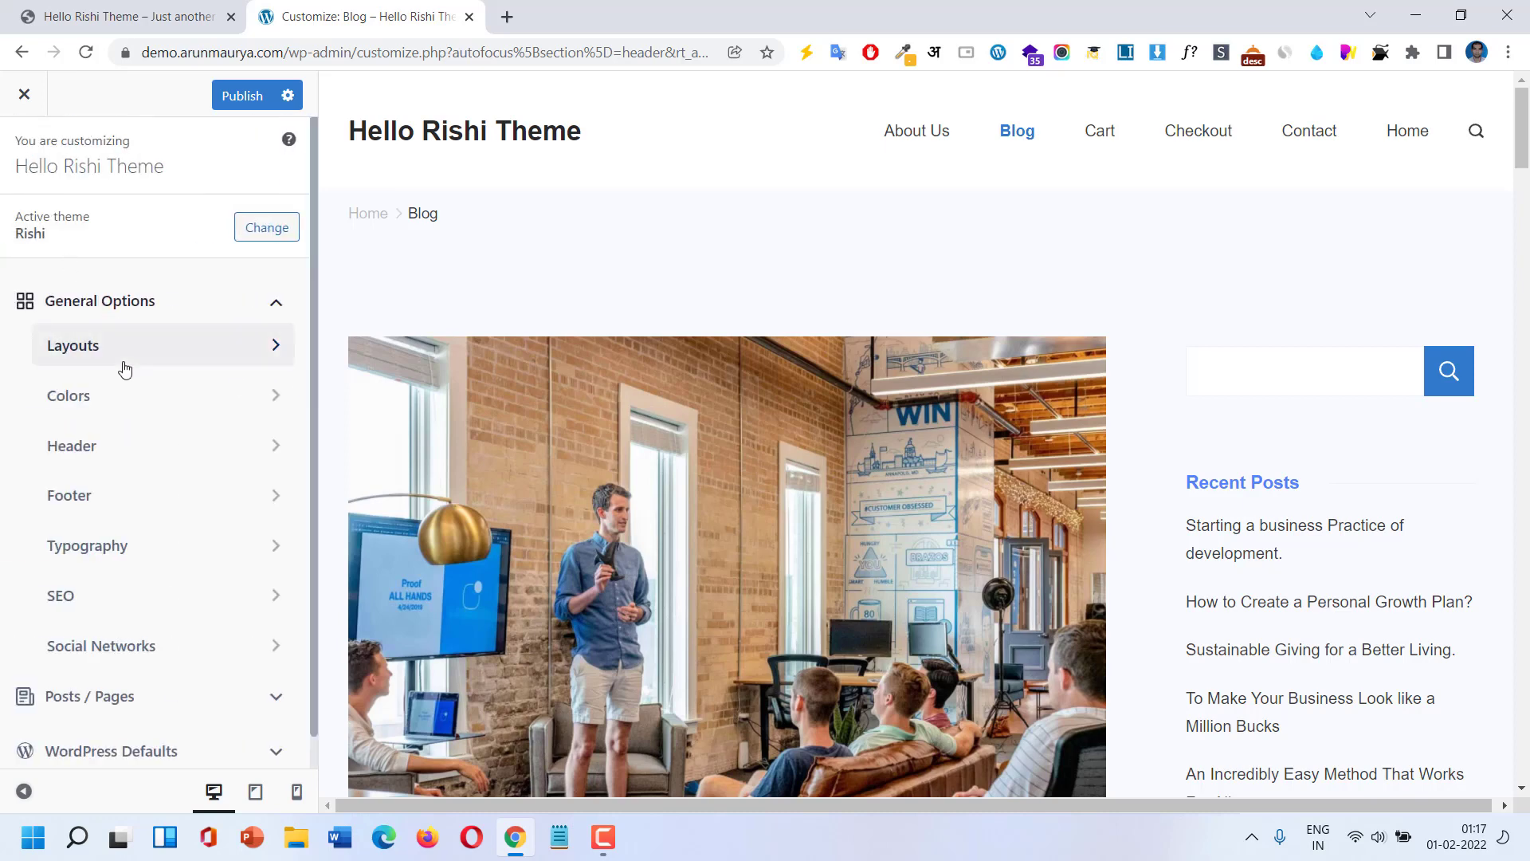
{"action": "left_click", "coordinate": [124, 362]}
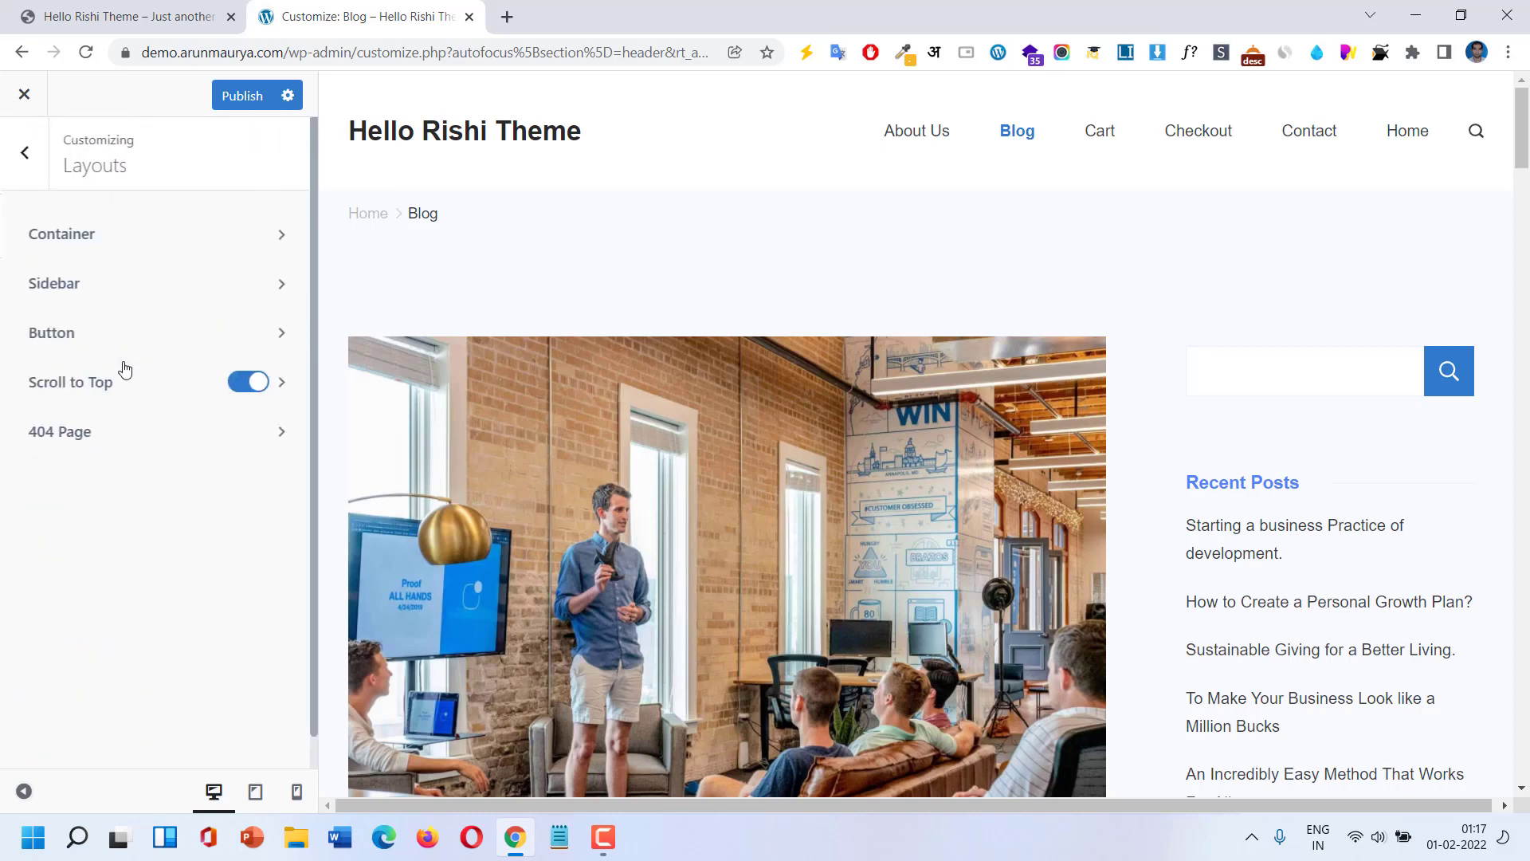
{"action": "left_click", "coordinate": [22, 166]}
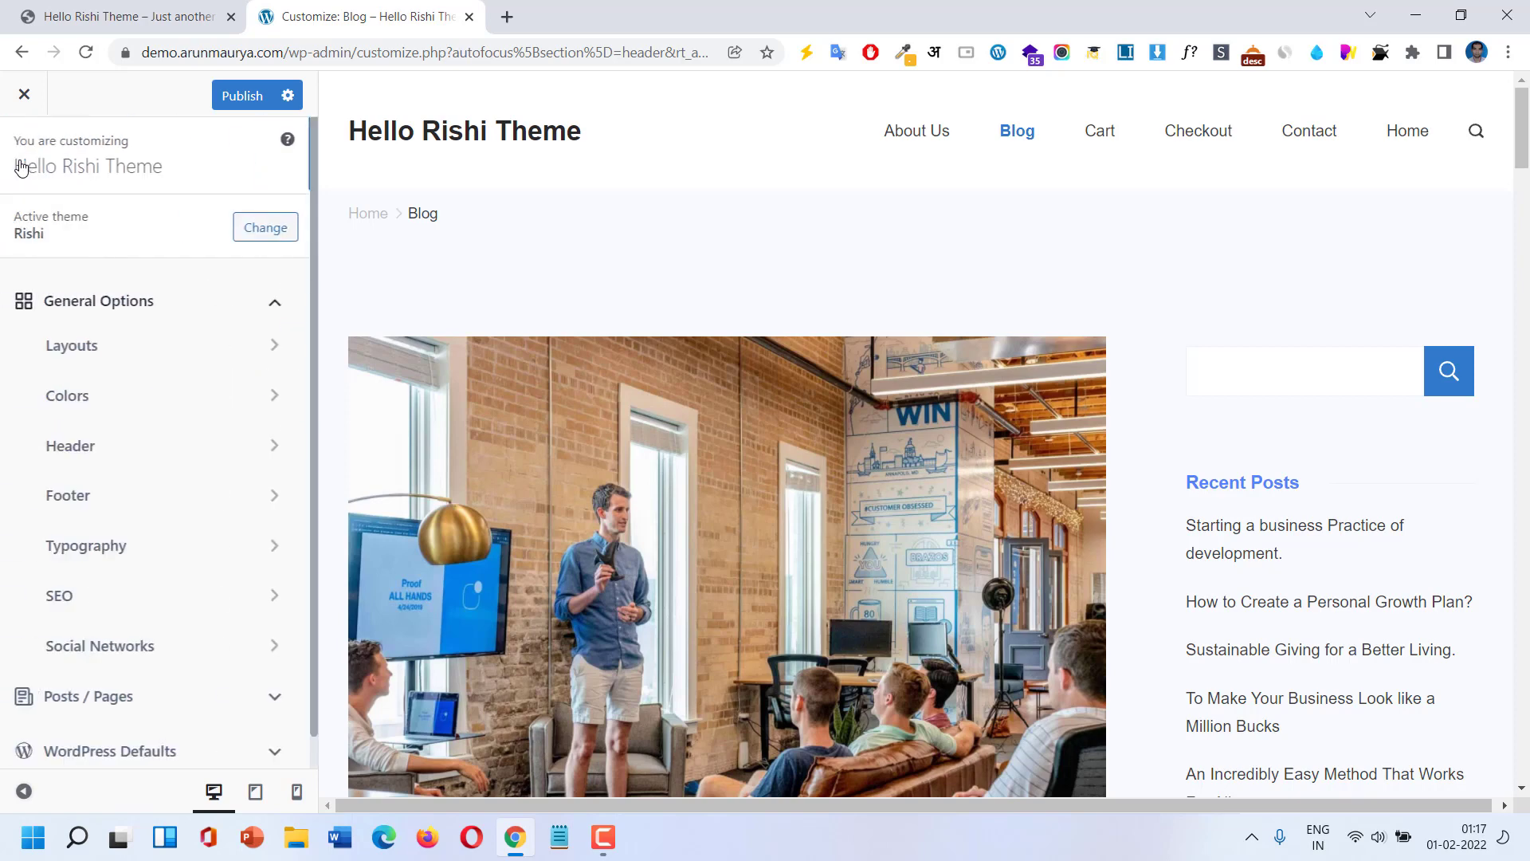
{"action": "left_click", "coordinate": [97, 398]}
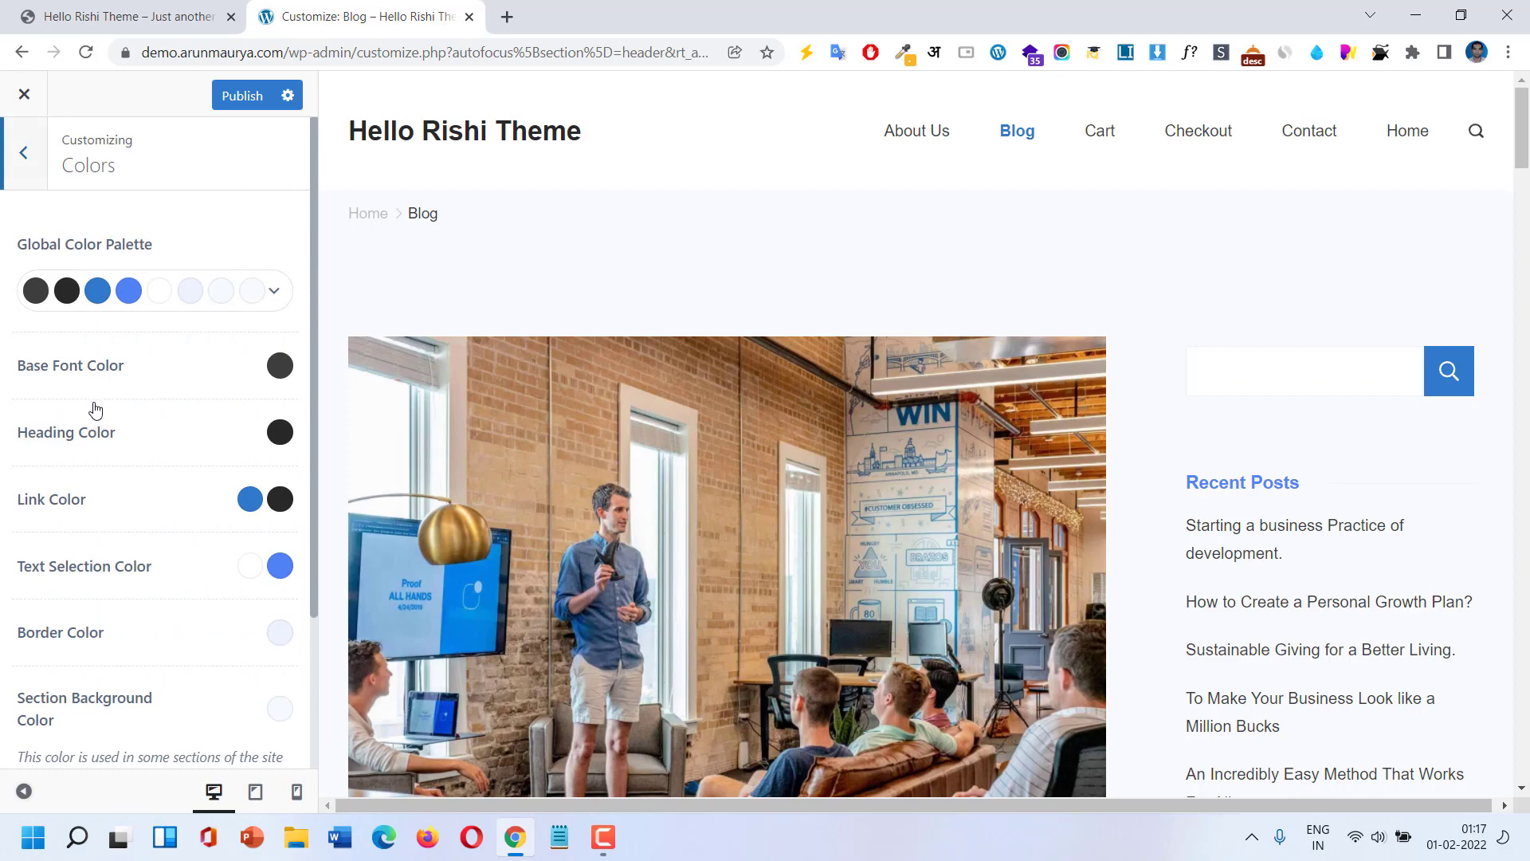
{"action": "scroll", "coordinate": [837, 418], "scroll_direction": "down", "scroll_amount": 7}
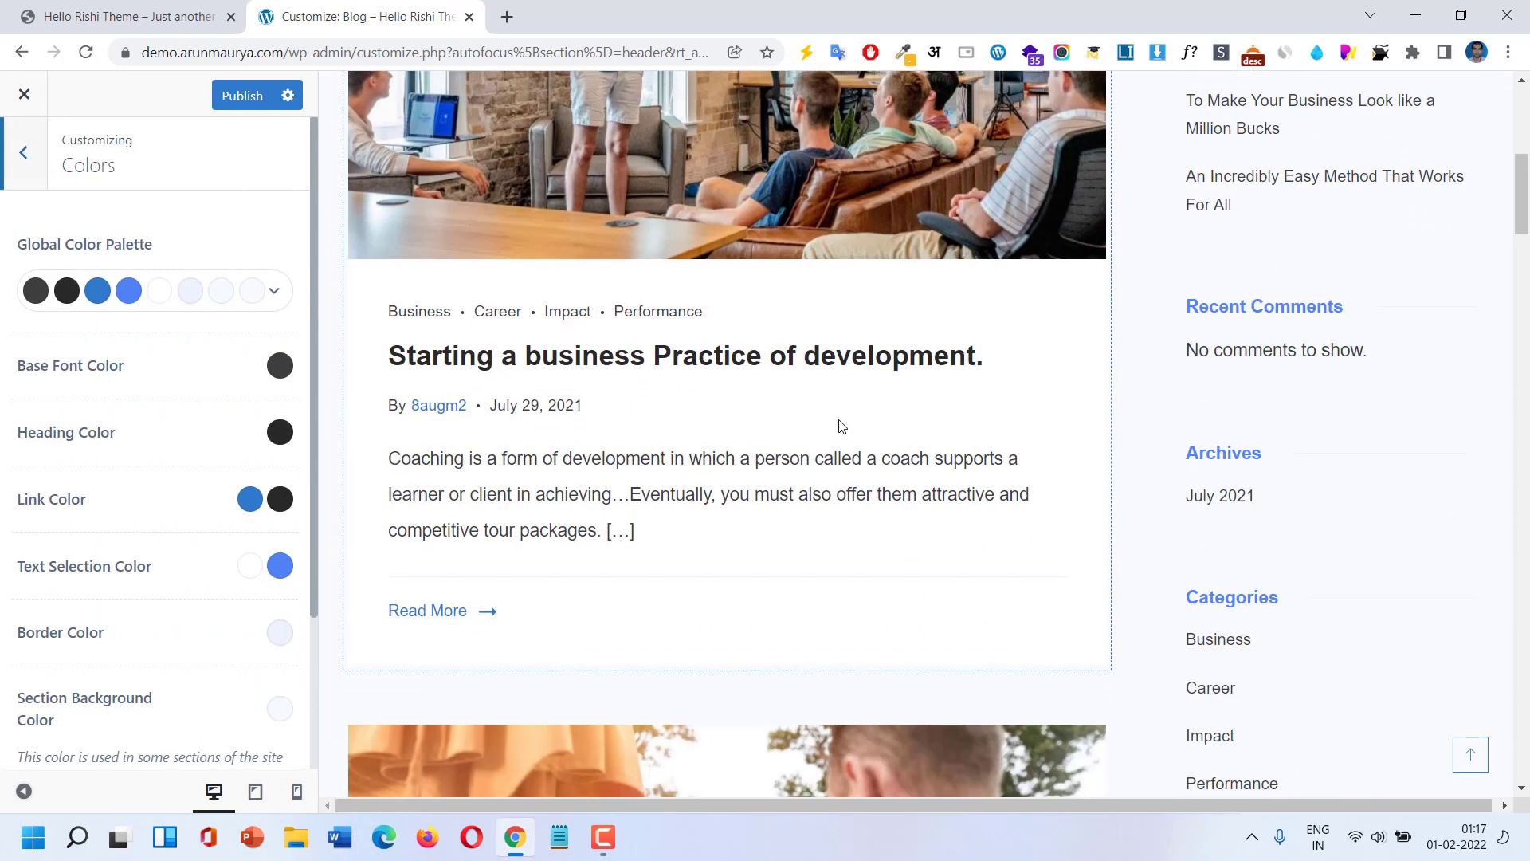
{"action": "scroll", "coordinate": [839, 419], "scroll_direction": "up", "scroll_amount": 7}
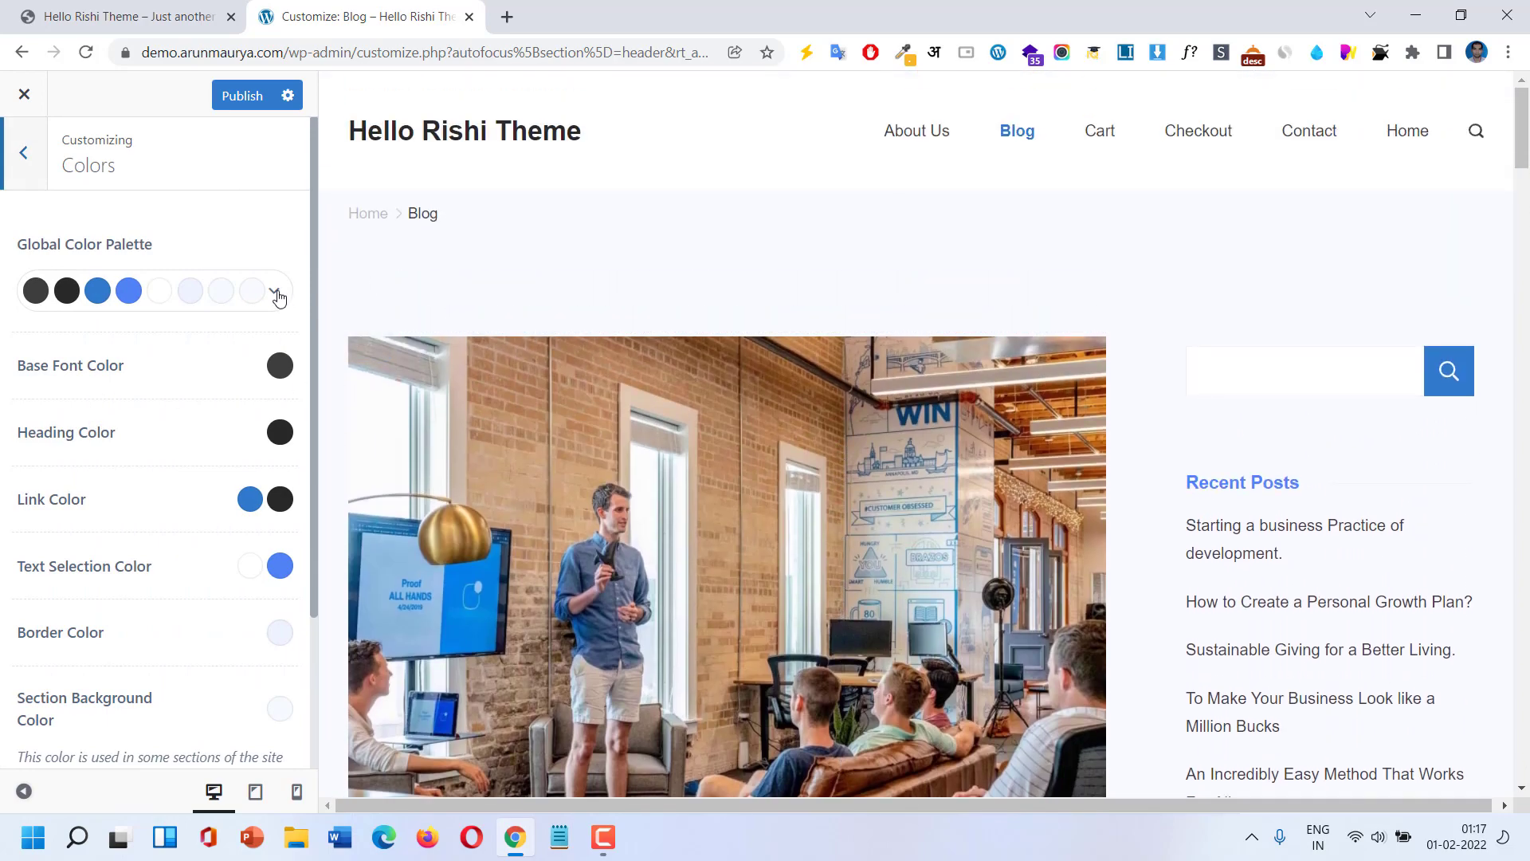
{"action": "left_click", "coordinate": [279, 294]}
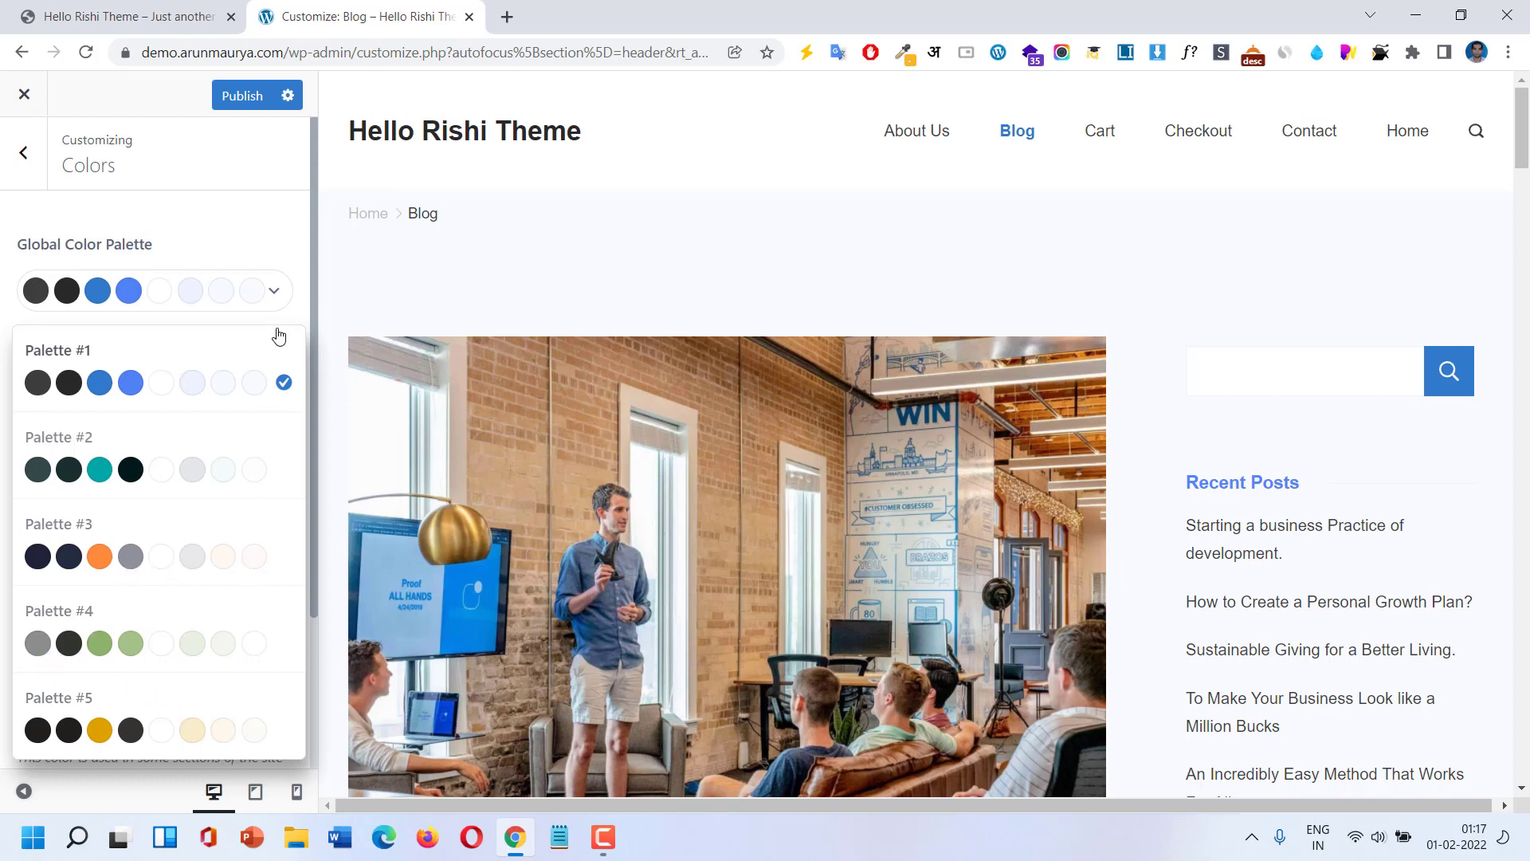
{"action": "left_click", "coordinate": [230, 251]}
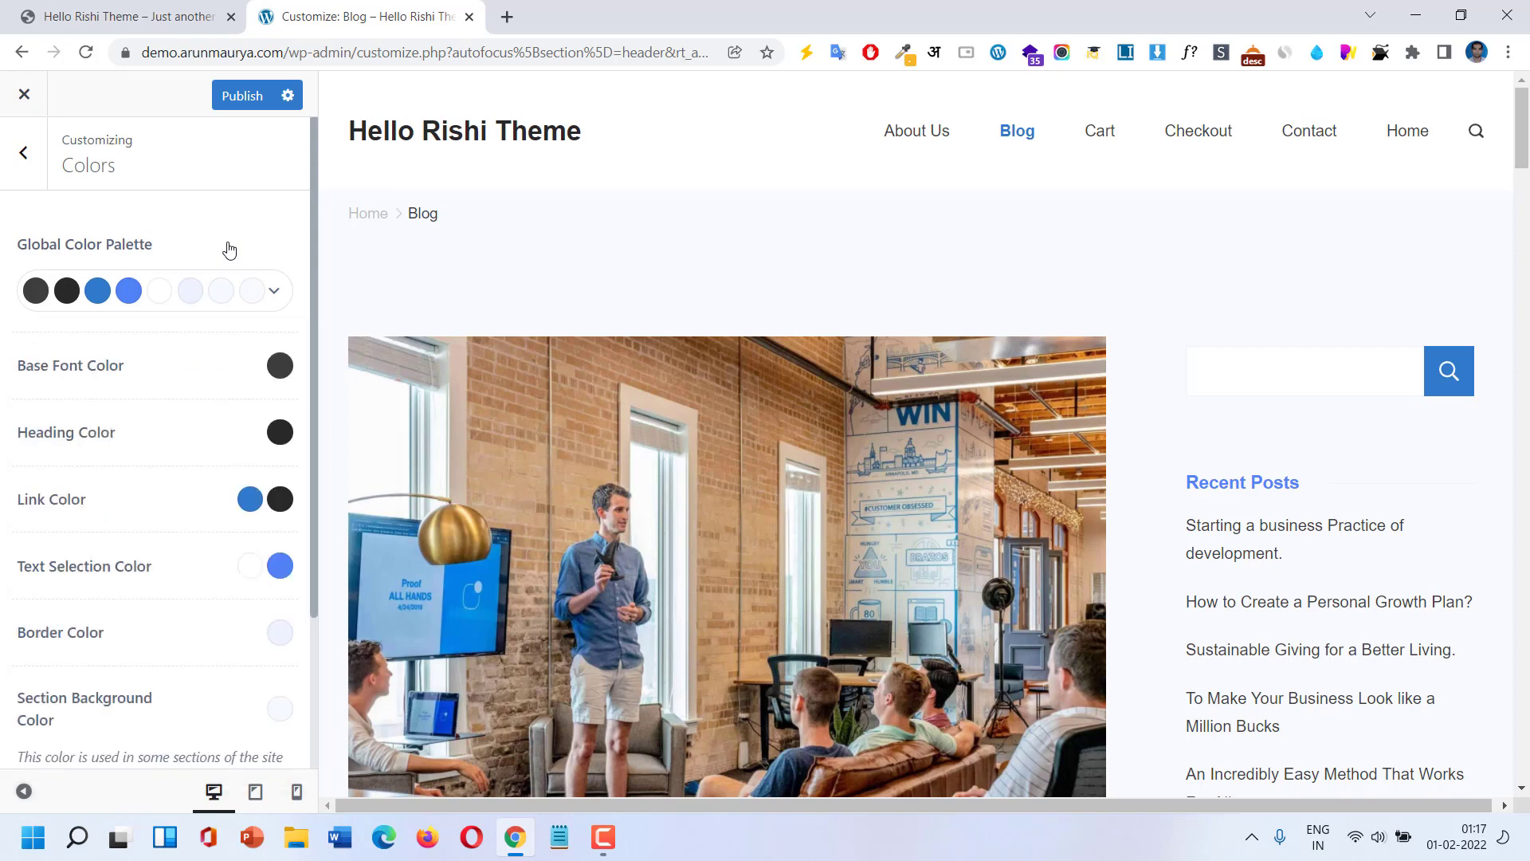
{"action": "left_click", "coordinate": [279, 301]}
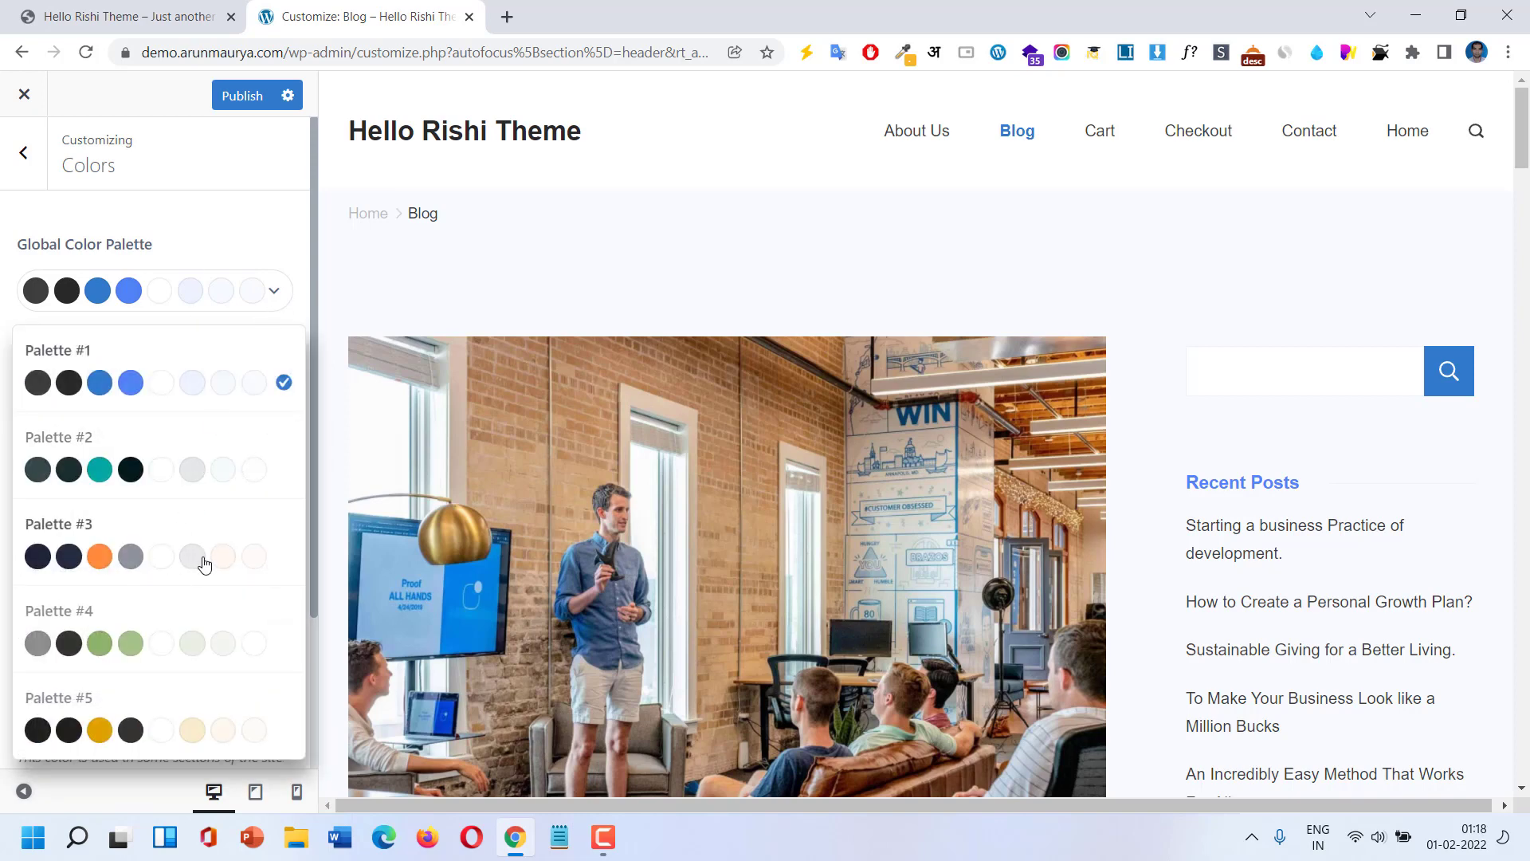
{"action": "left_click", "coordinate": [249, 560]}
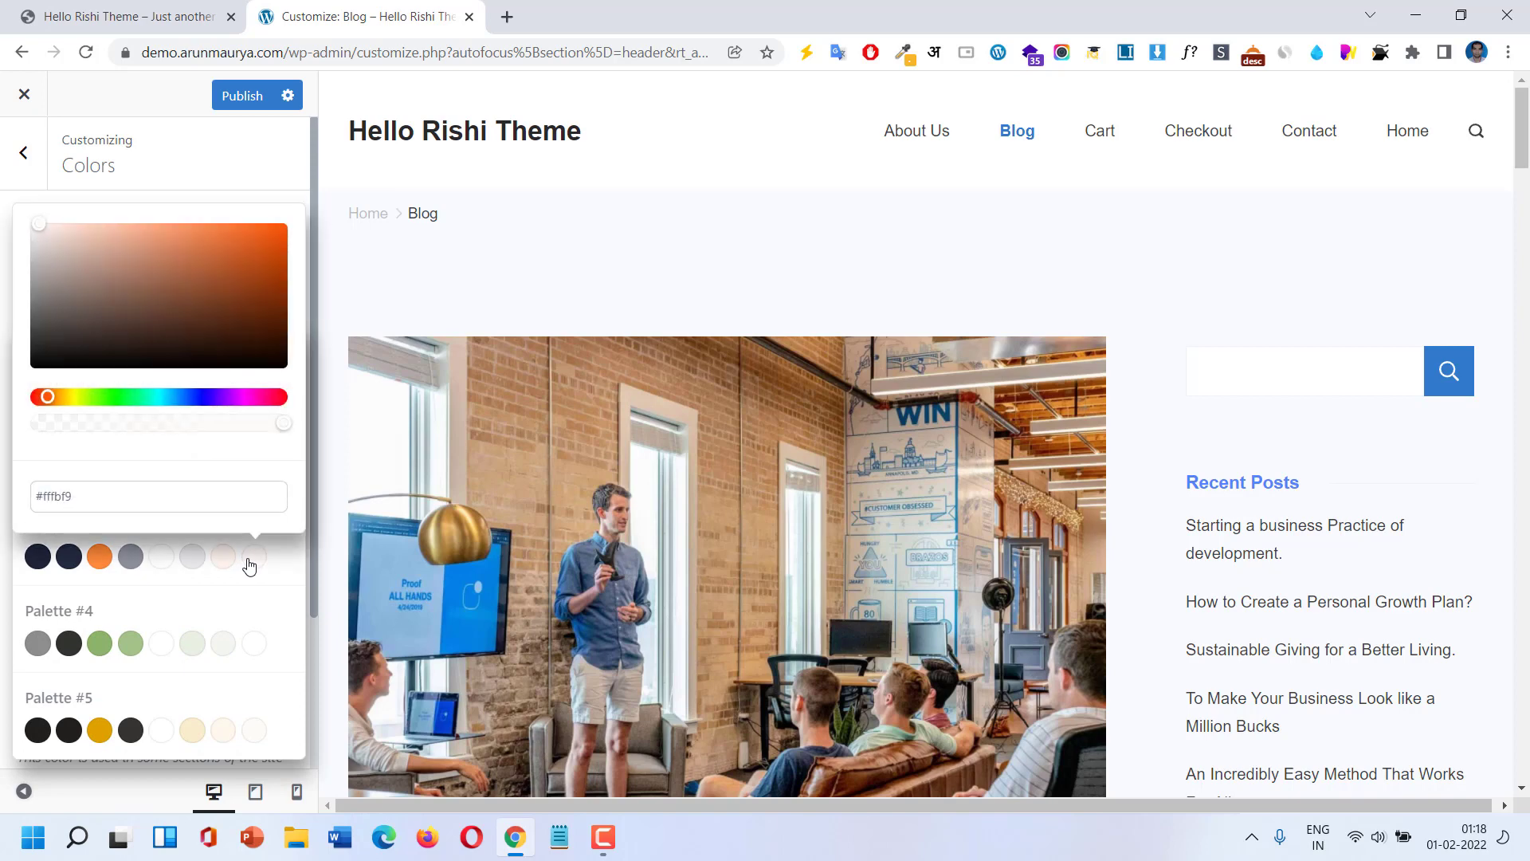
{"action": "left_click", "coordinate": [249, 562]}
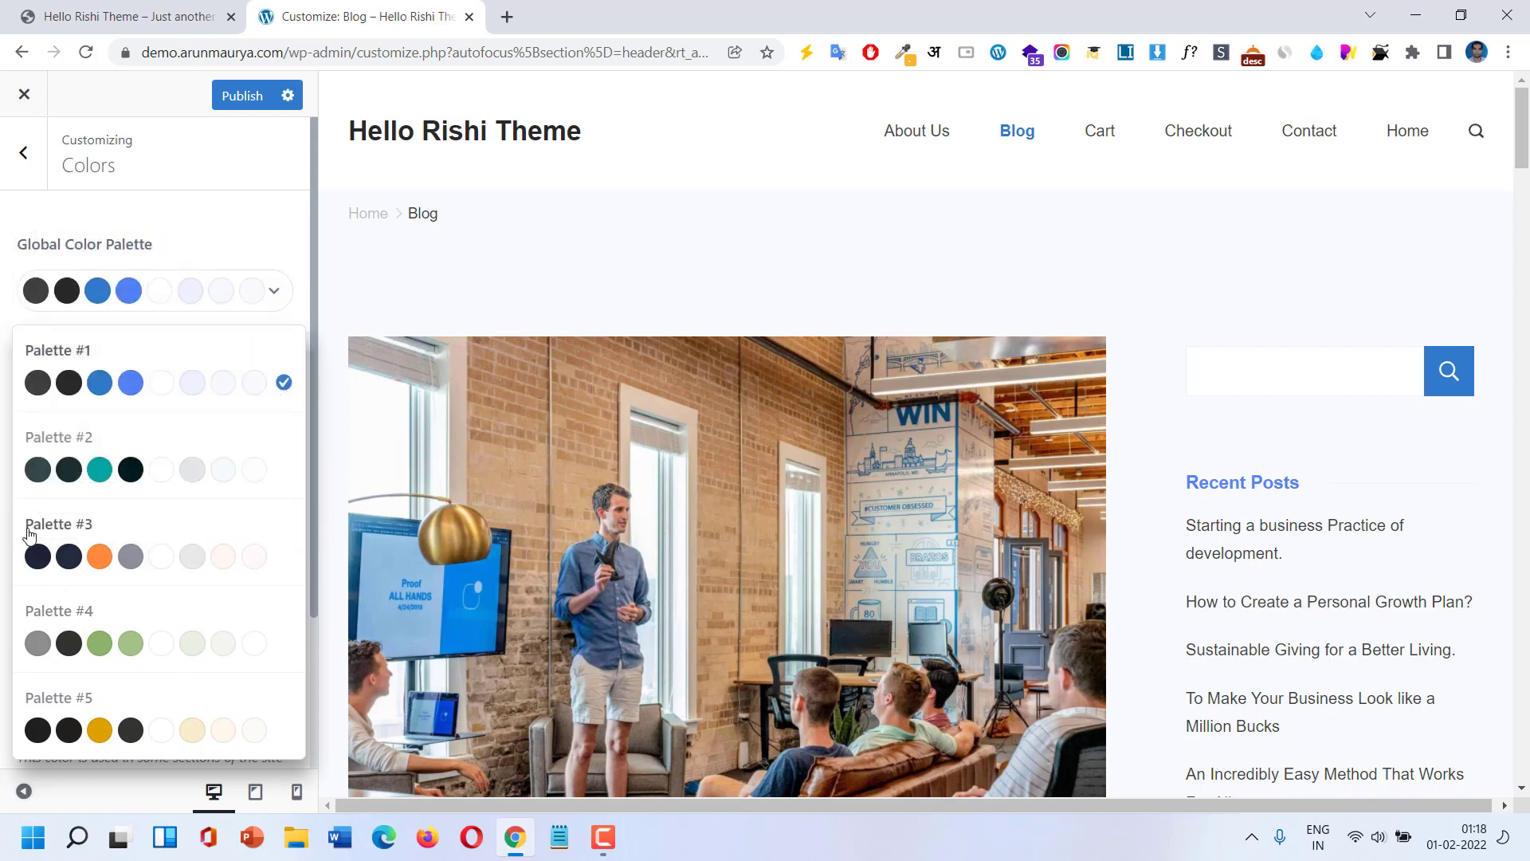
{"action": "left_click", "coordinate": [36, 556]}
{"action": "left_click", "coordinate": [36, 556]}
{"action": "left_click", "coordinate": [287, 564]}
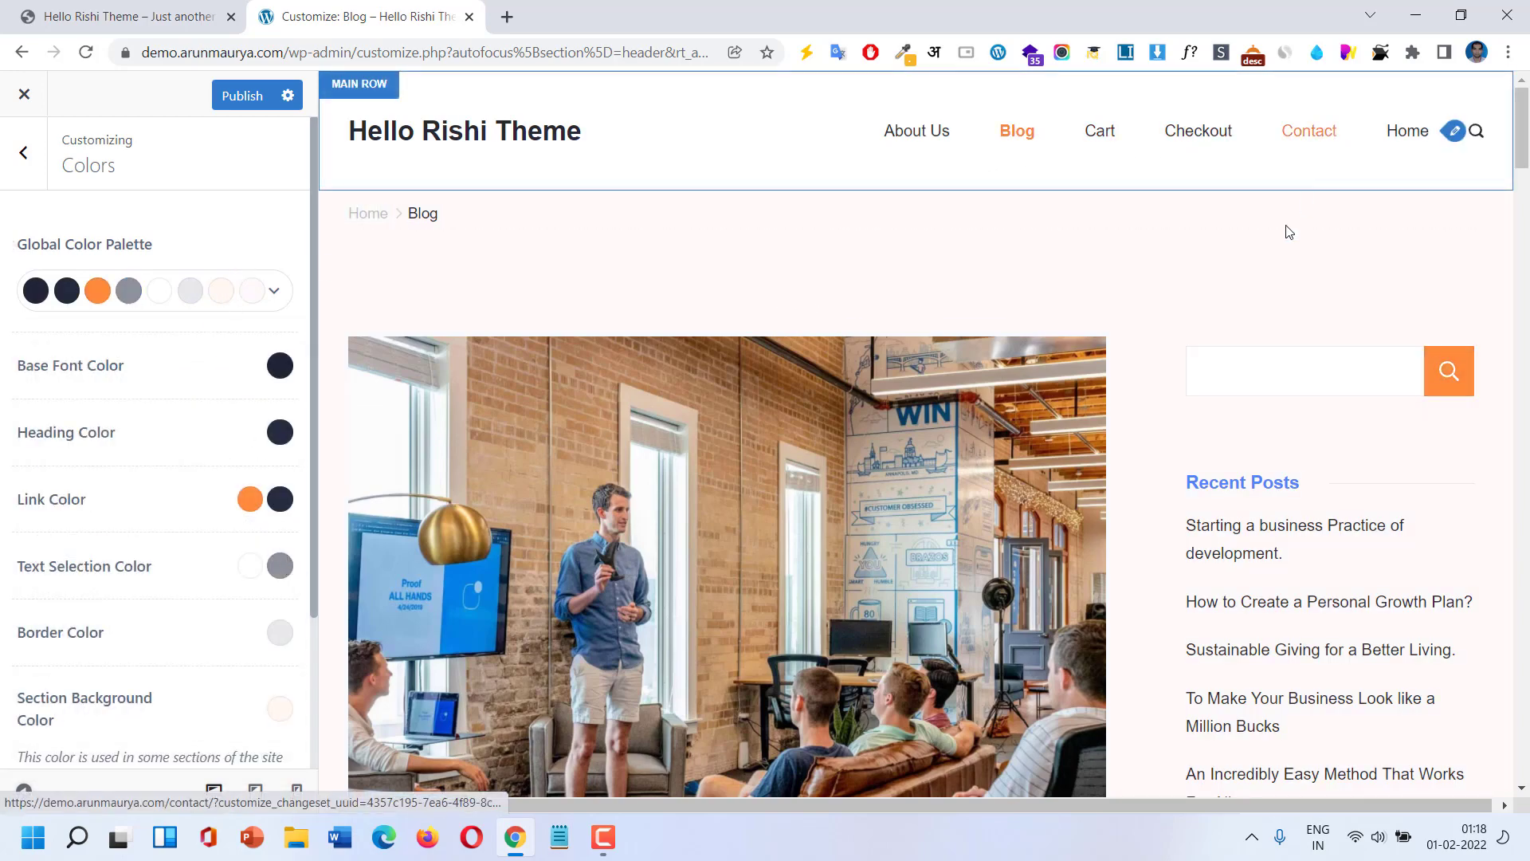
{"action": "scroll", "coordinate": [1164, 481], "scroll_direction": "down", "scroll_amount": 15}
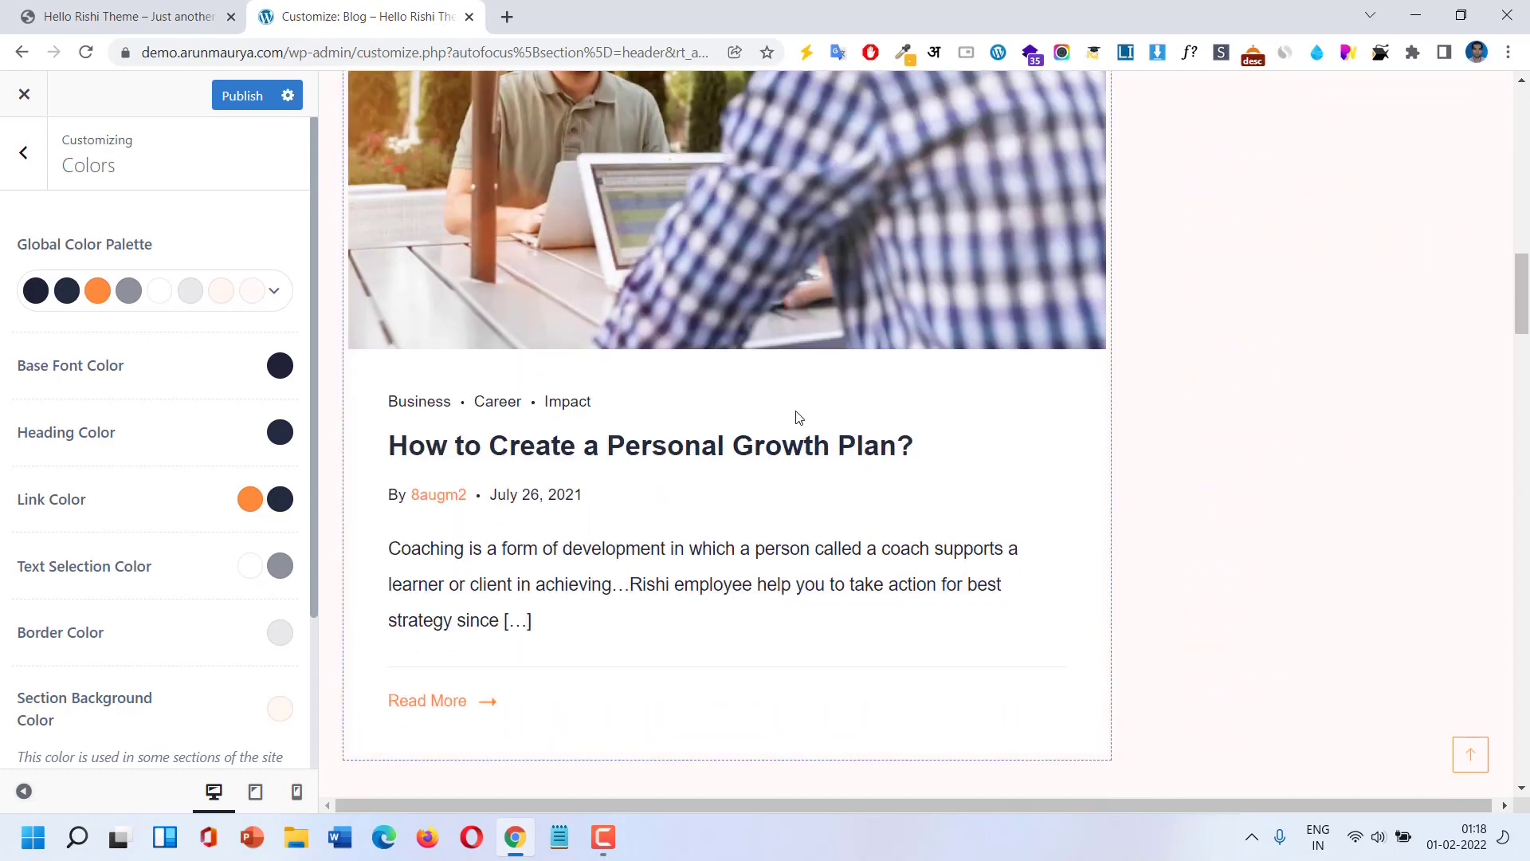
{"action": "scroll", "coordinate": [798, 417], "scroll_direction": "down", "scroll_amount": 15}
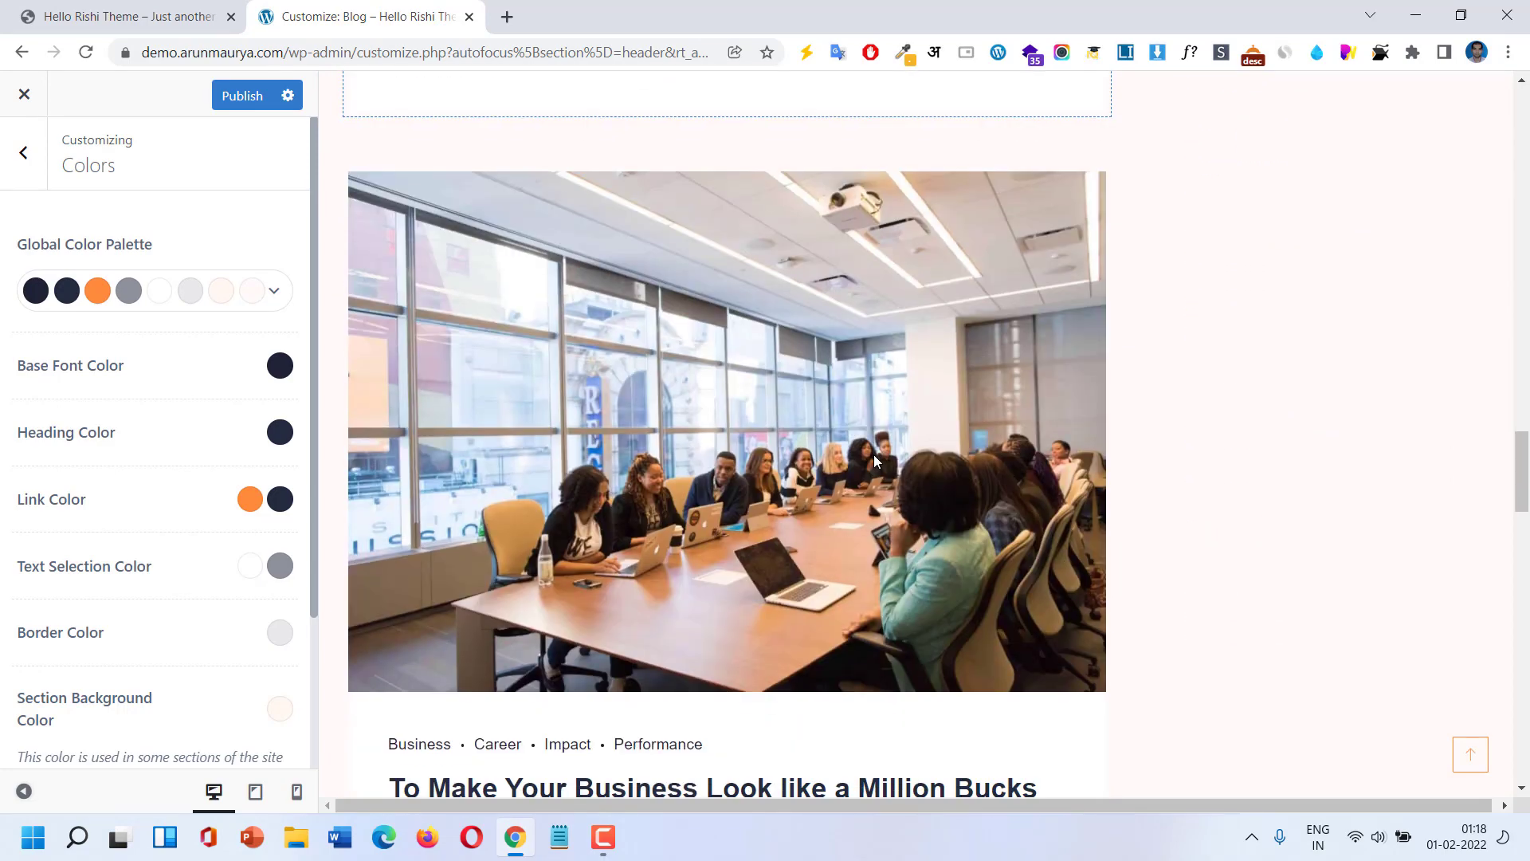
{"action": "scroll", "coordinate": [873, 454], "scroll_direction": "up", "scroll_amount": 7}
{"action": "left_click", "coordinate": [275, 293]}
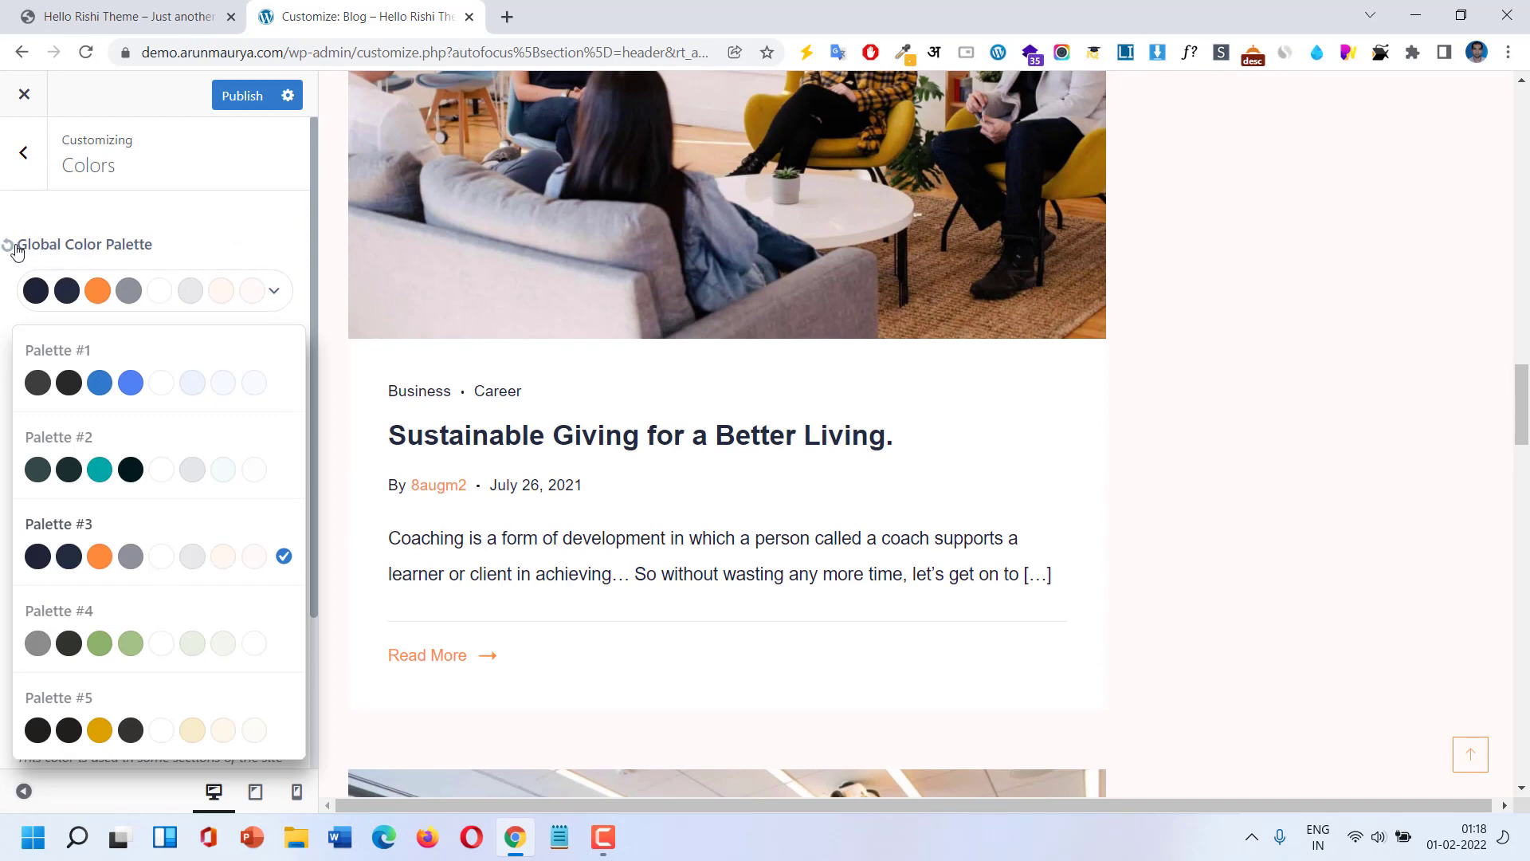
{"action": "left_click", "coordinate": [289, 393]}
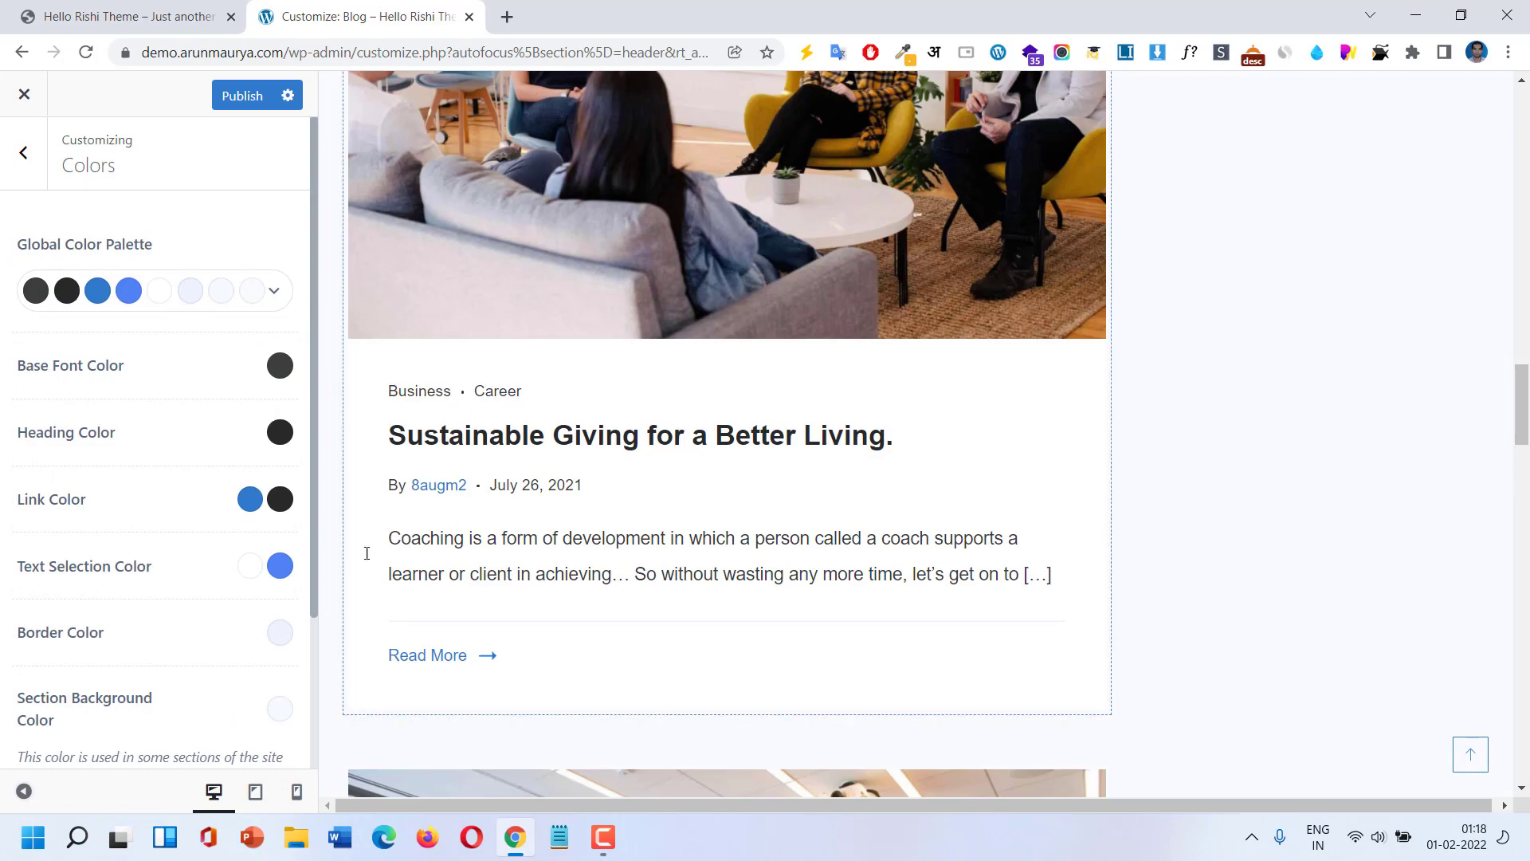
{"action": "scroll", "coordinate": [986, 442], "scroll_direction": "up", "scroll_amount": 5}
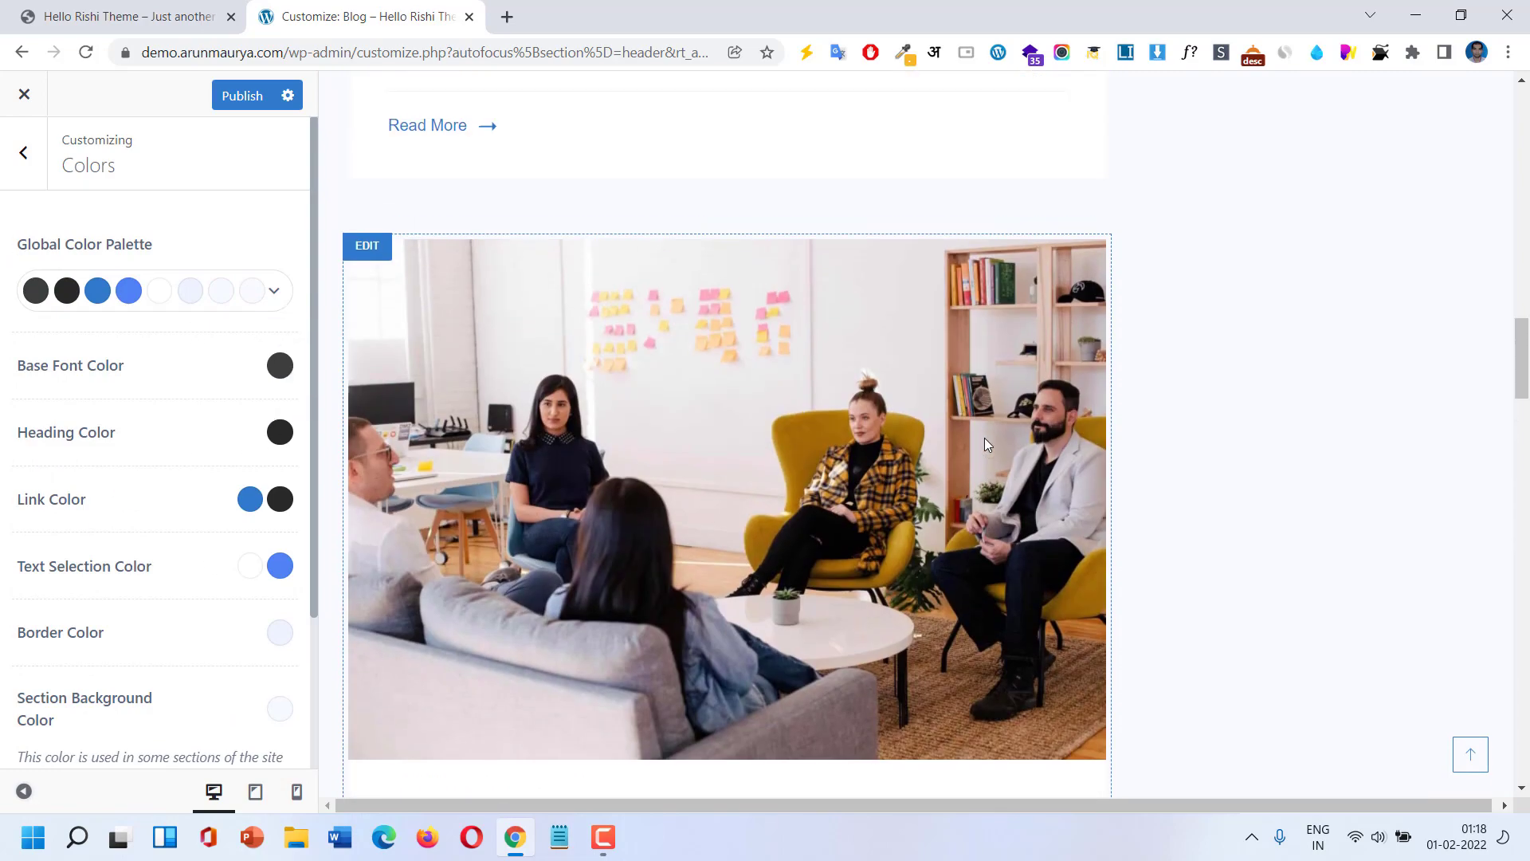
{"action": "scroll", "coordinate": [984, 444], "scroll_direction": "up", "scroll_amount": 10}
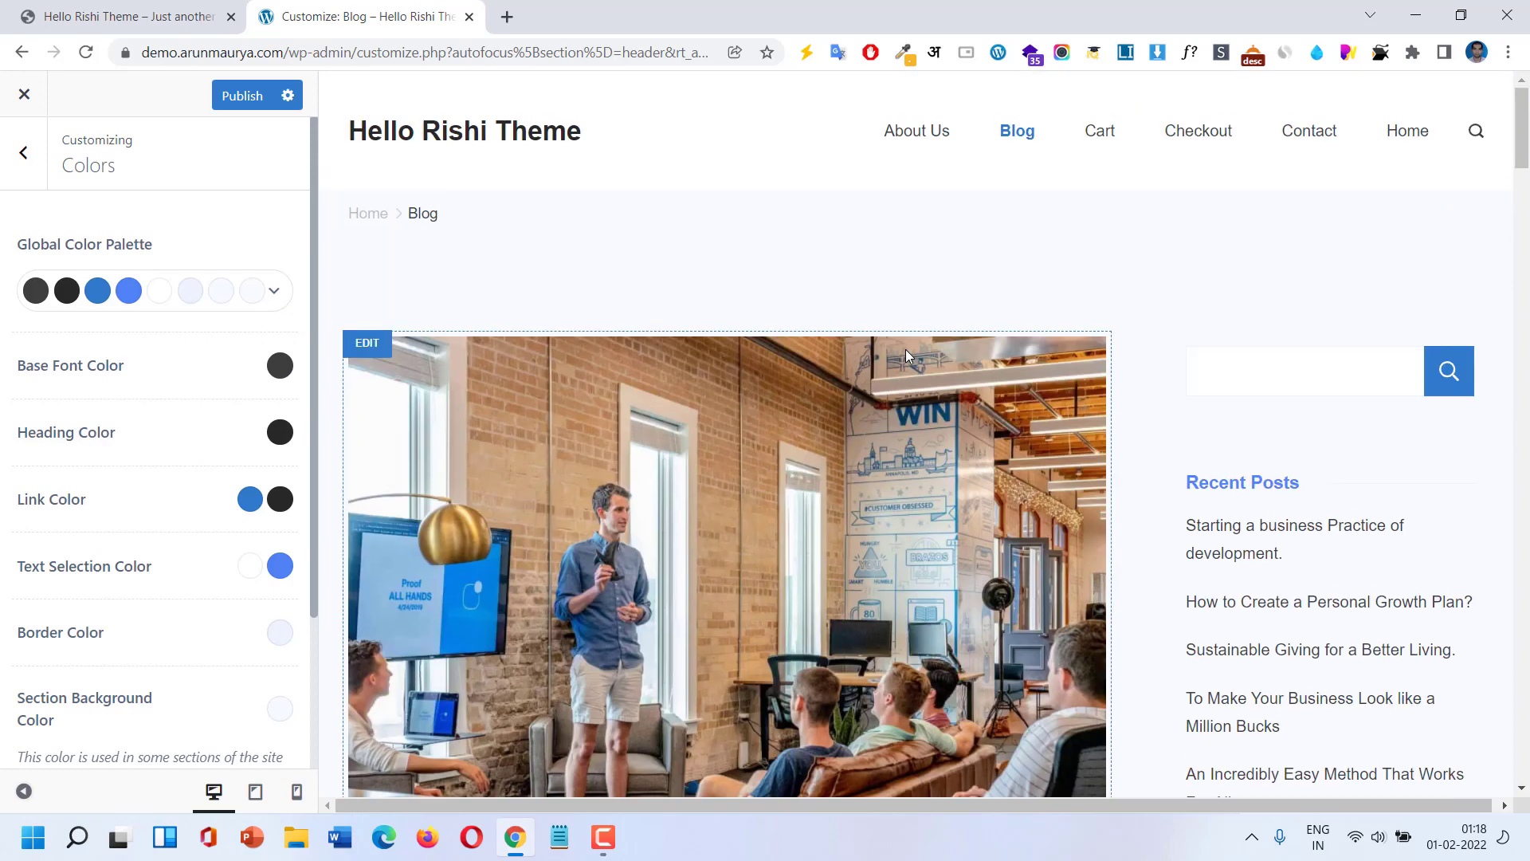
{"action": "scroll", "coordinate": [905, 349], "scroll_direction": "down", "scroll_amount": 2}
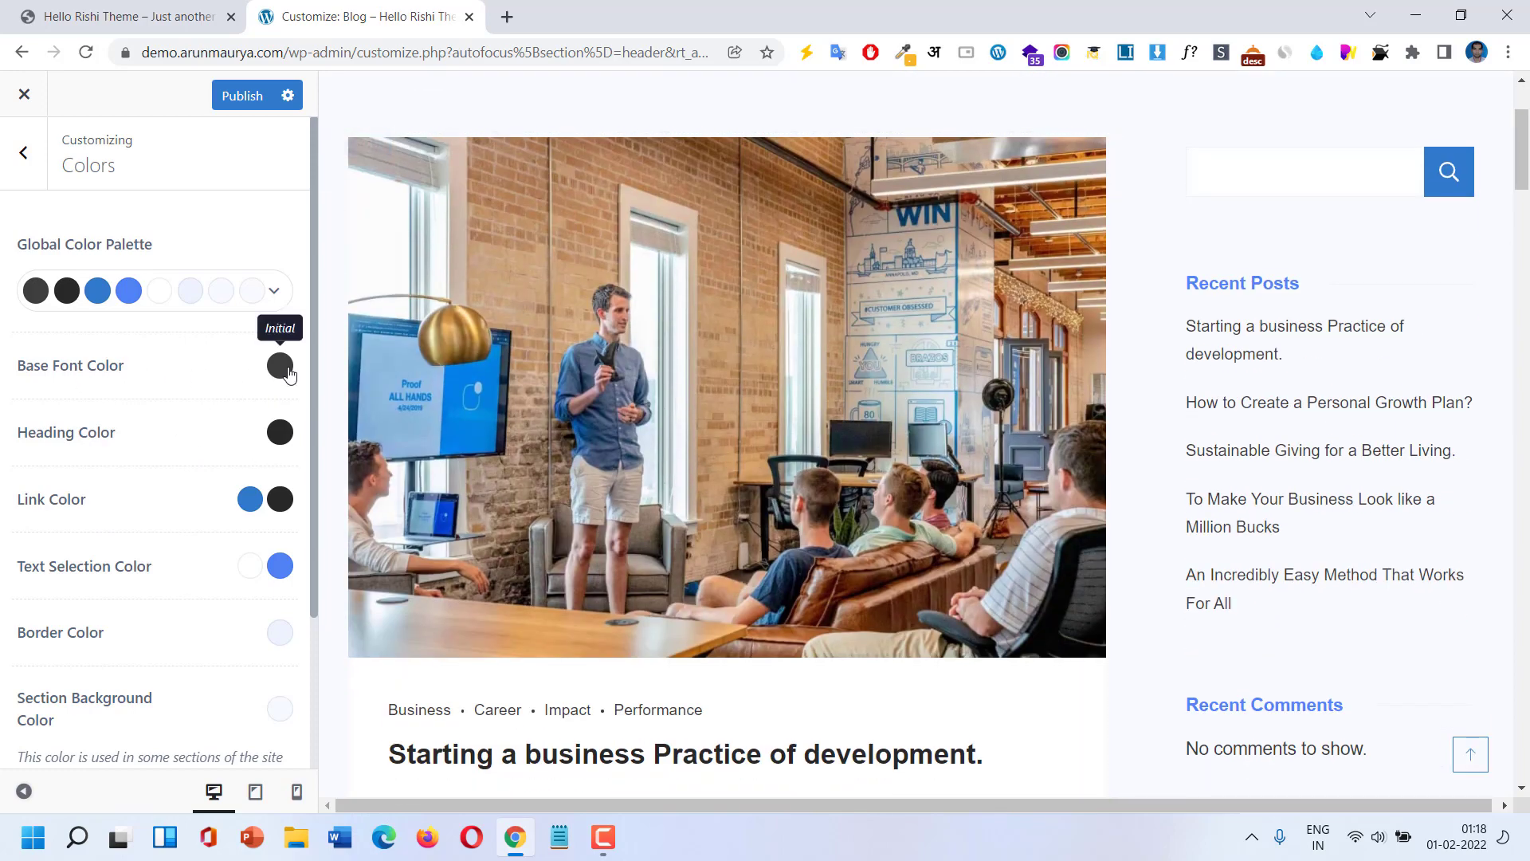
{"action": "left_click", "coordinate": [289, 374]}
{"action": "left_click", "coordinate": [36, 504]}
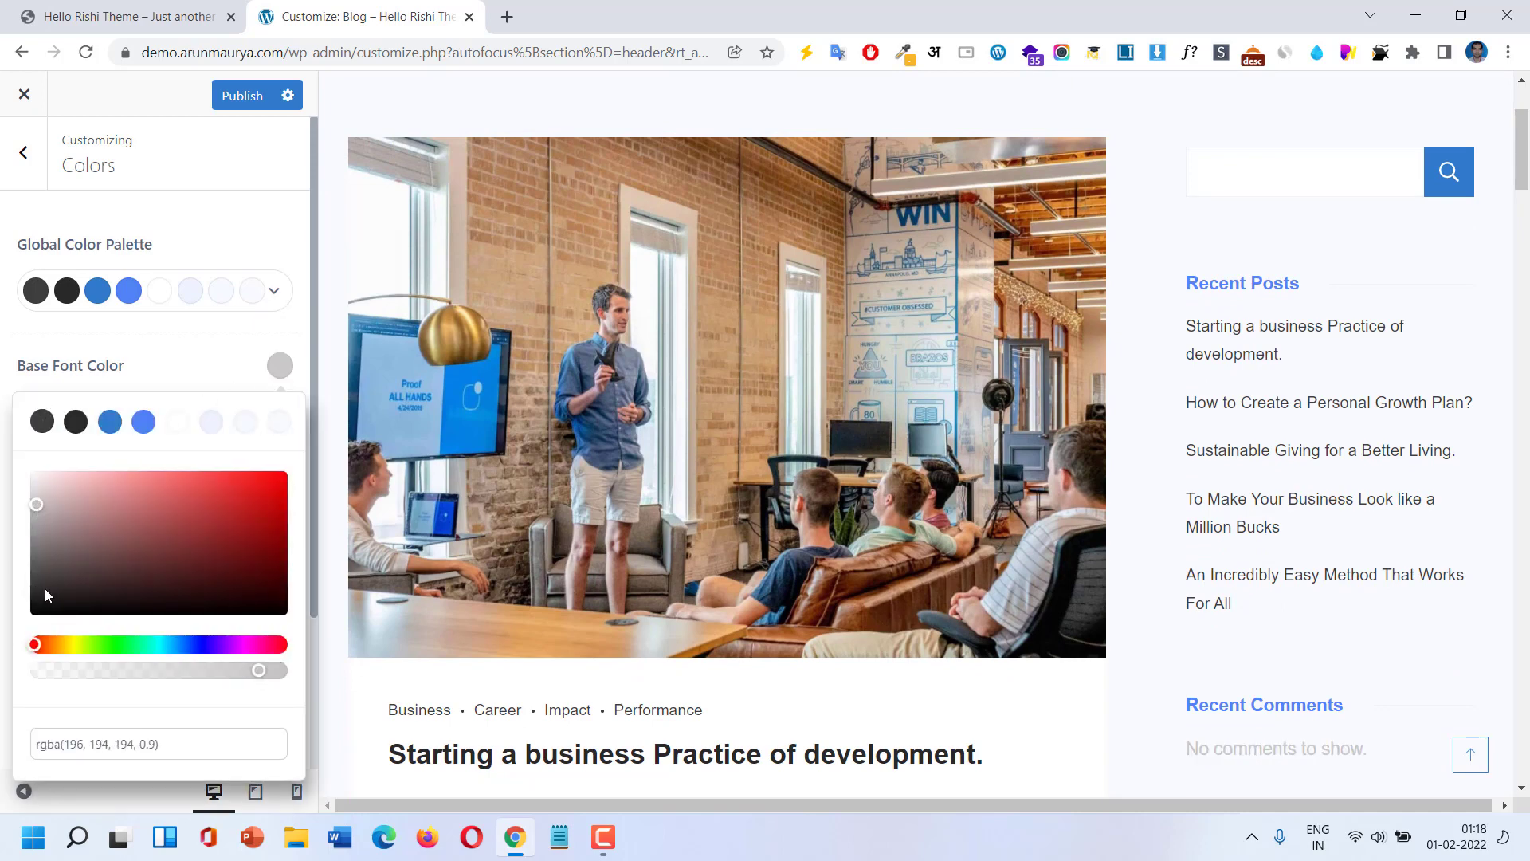
{"action": "left_click", "coordinate": [43, 563]}
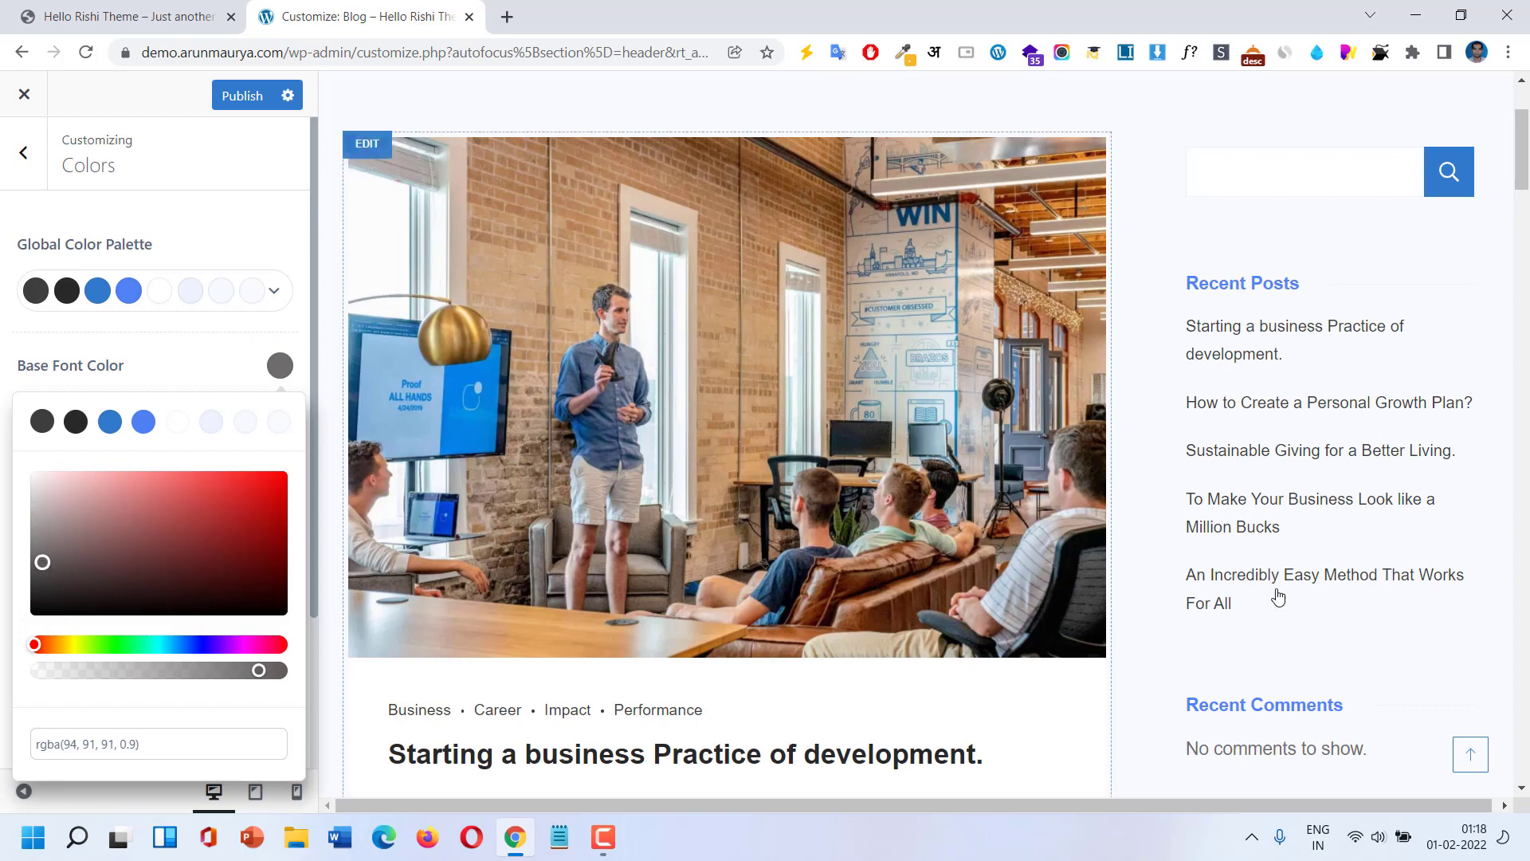
{"action": "scroll", "coordinate": [1280, 597], "scroll_direction": "down", "scroll_amount": 3}
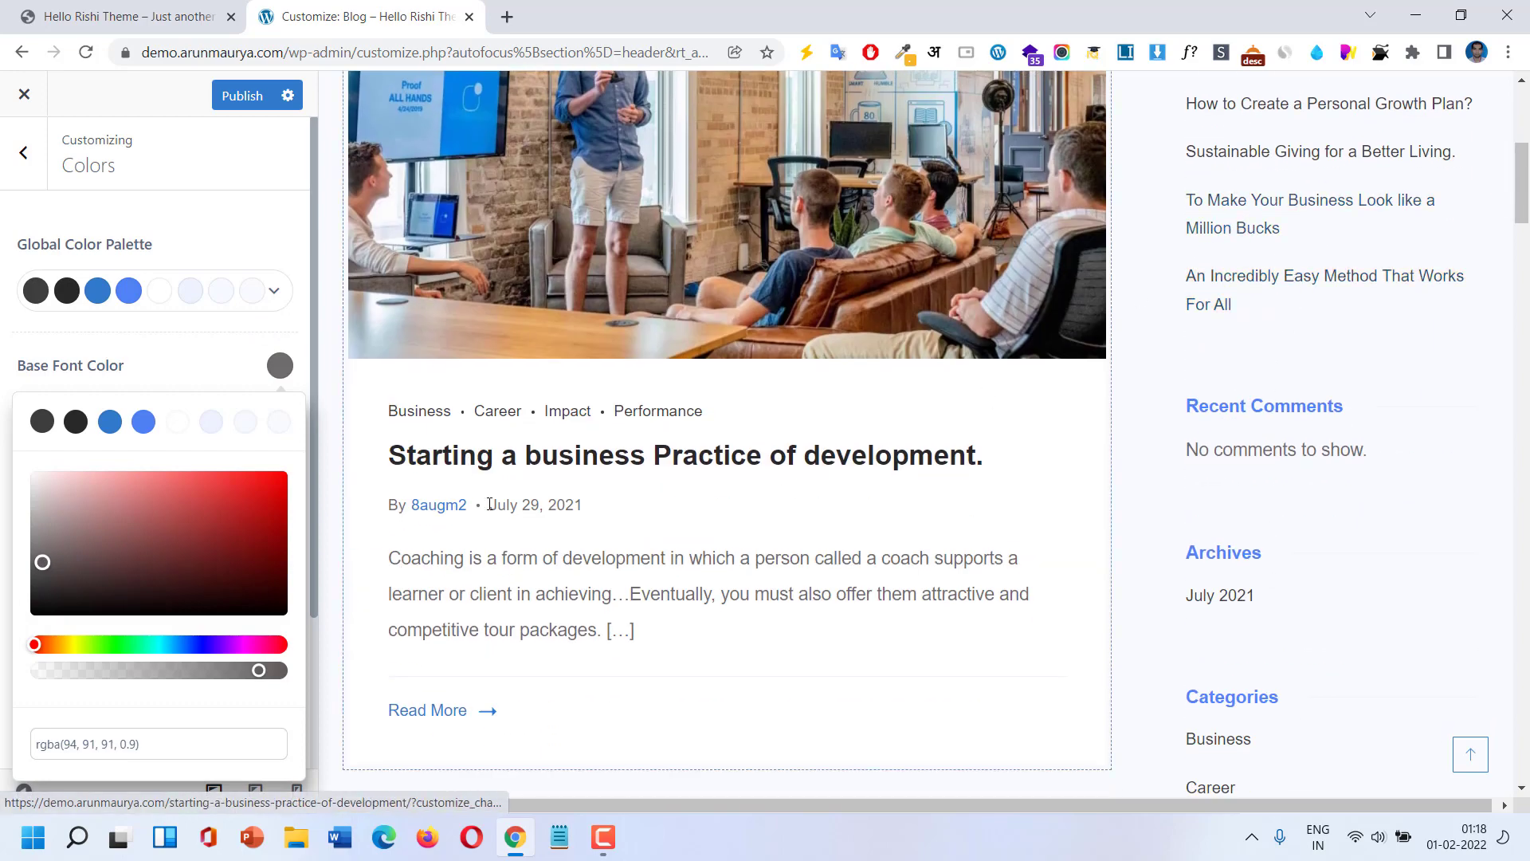
{"action": "left_click", "coordinate": [192, 596]}
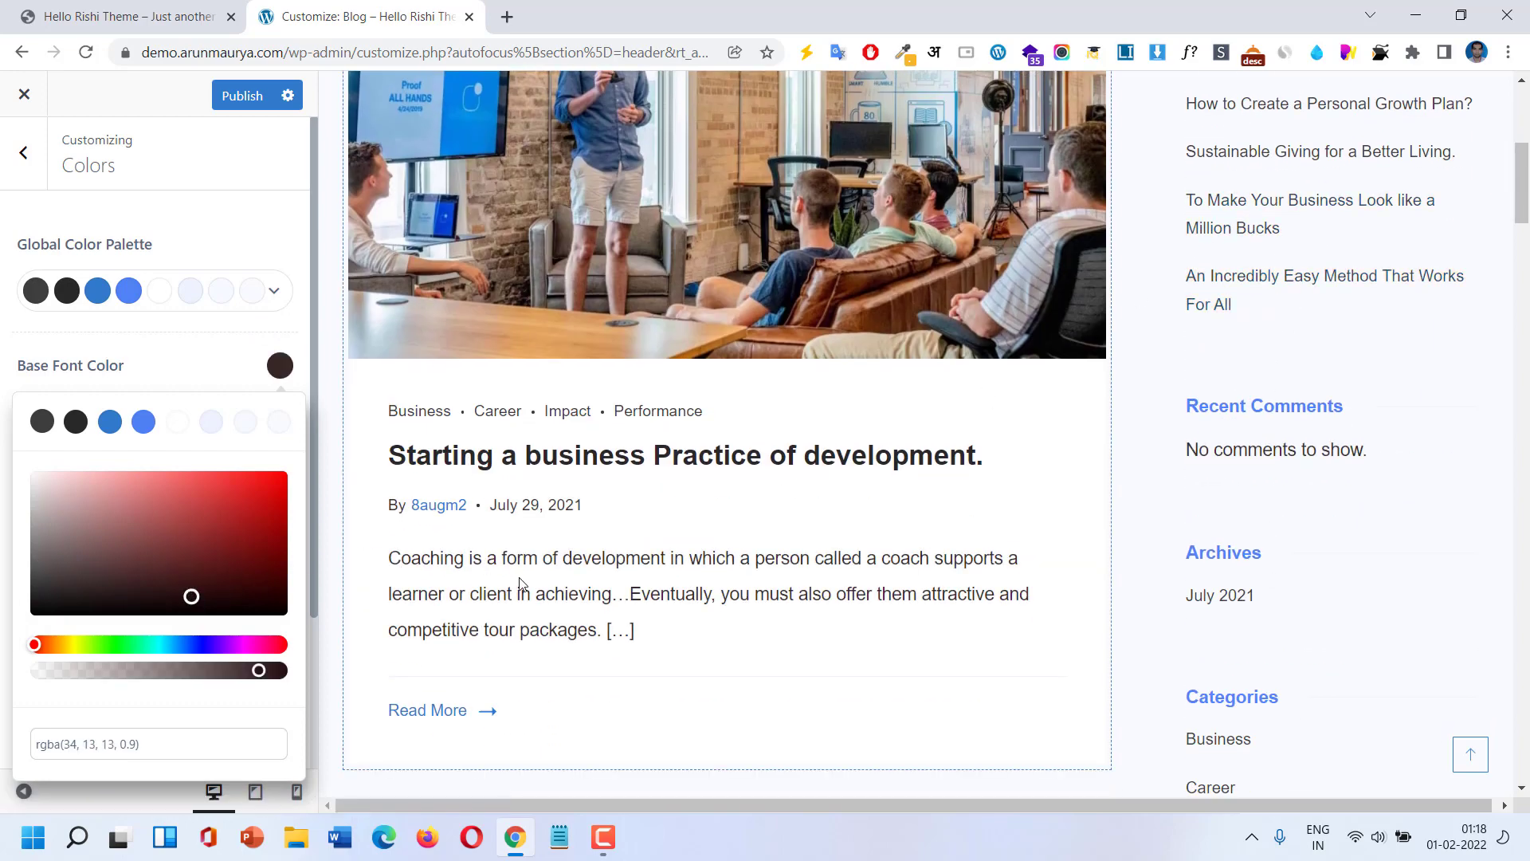
{"action": "left_click", "coordinate": [230, 526]}
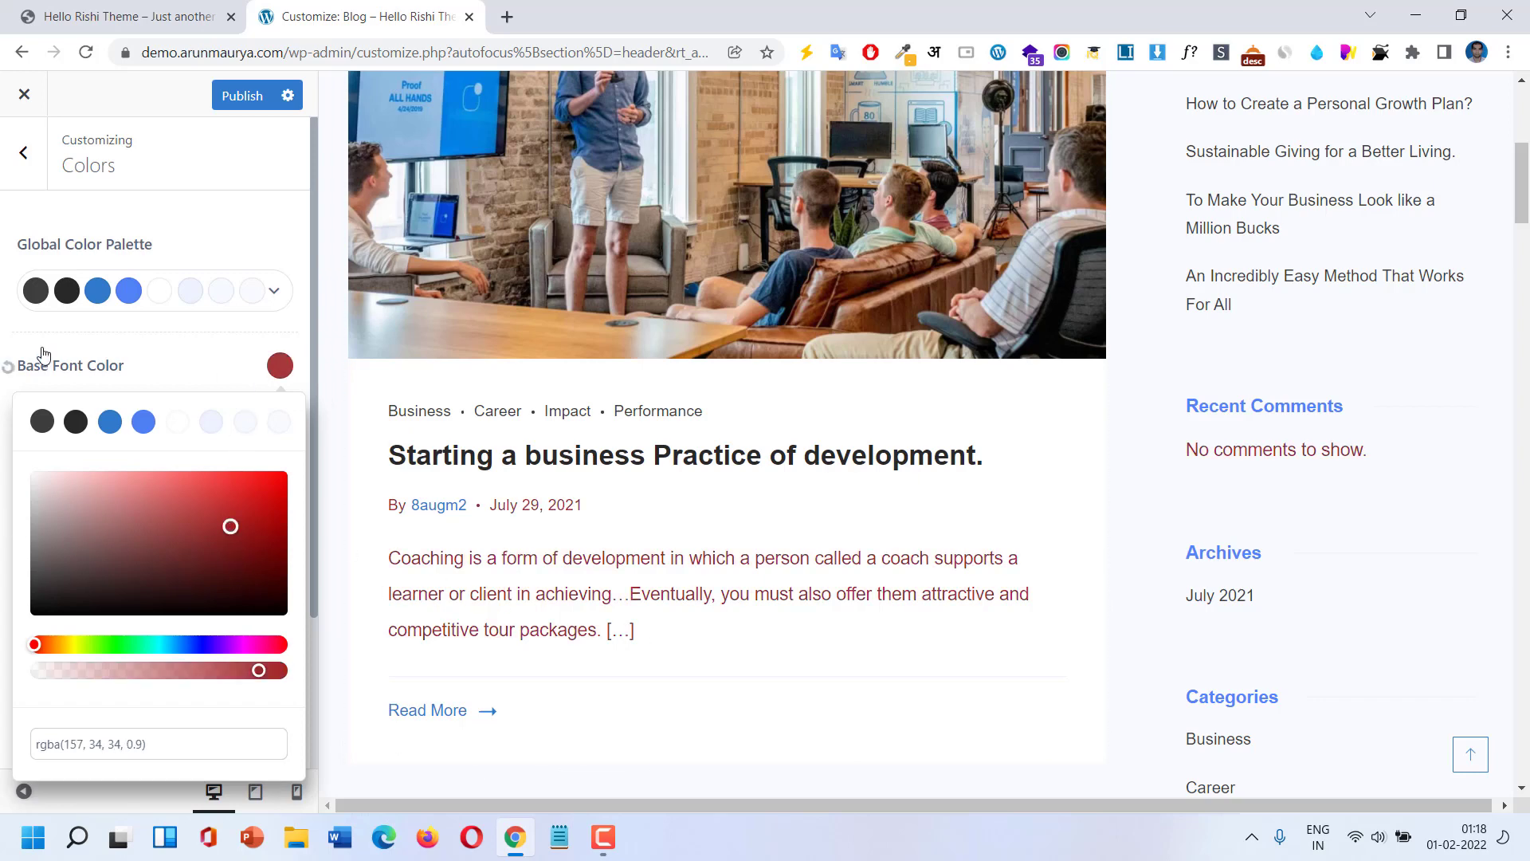
{"action": "left_click", "coordinate": [7, 369]}
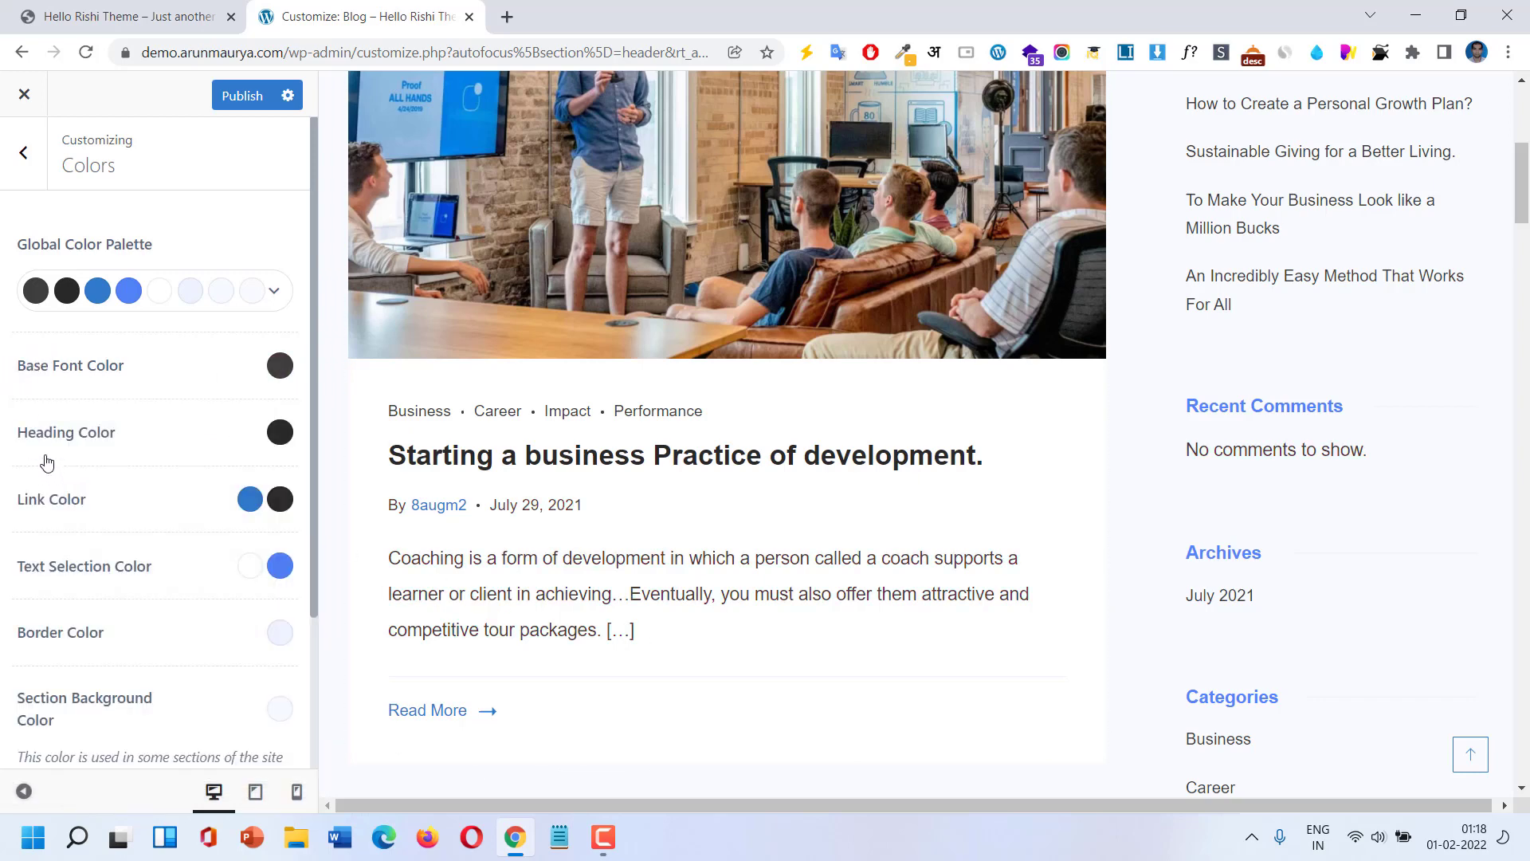
{"action": "left_click", "coordinate": [279, 432]}
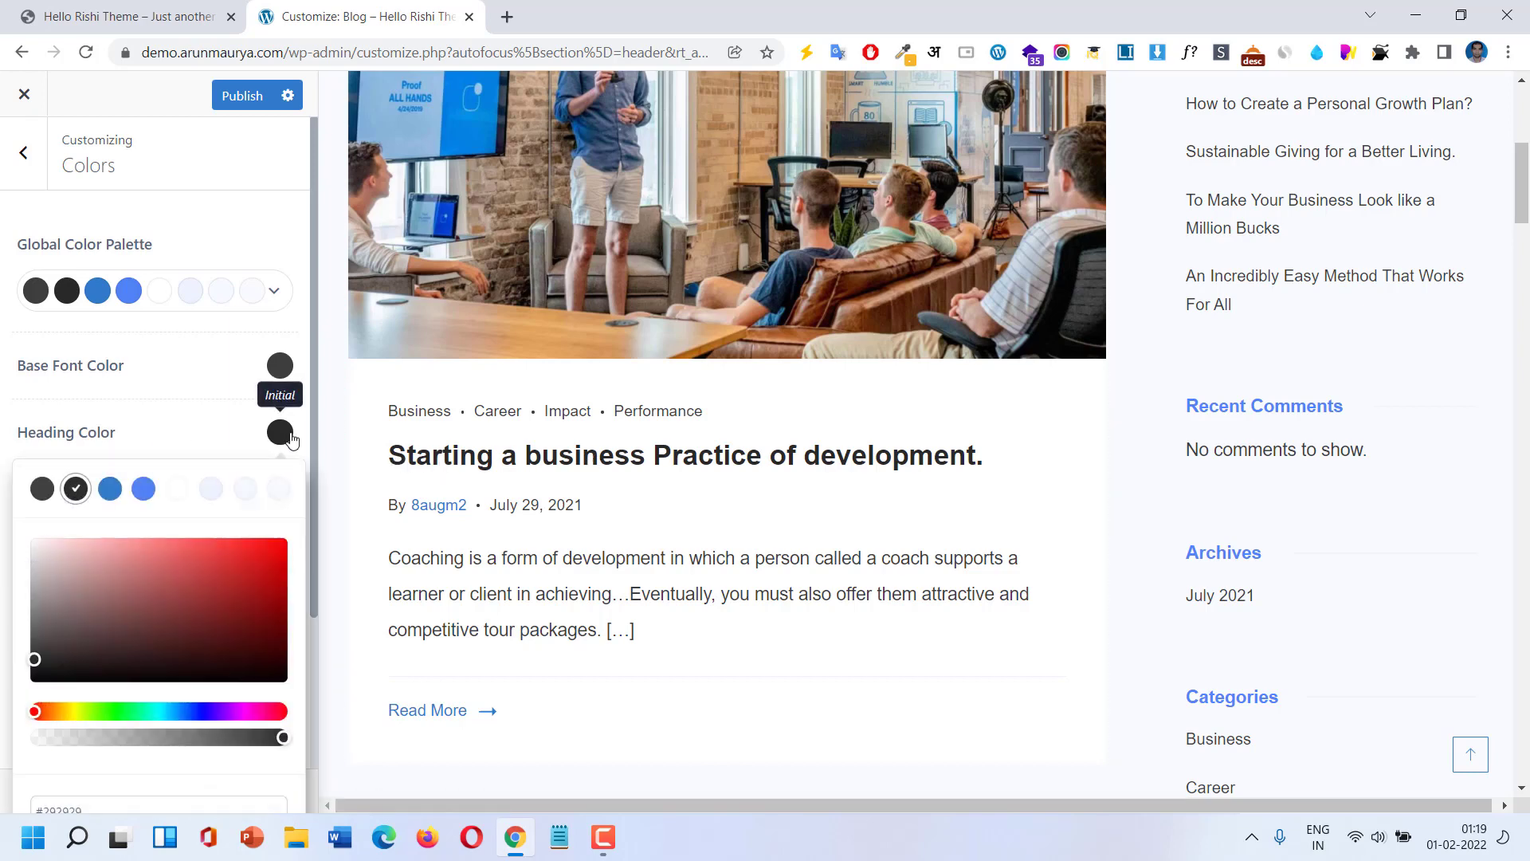
{"action": "left_click", "coordinate": [143, 488]}
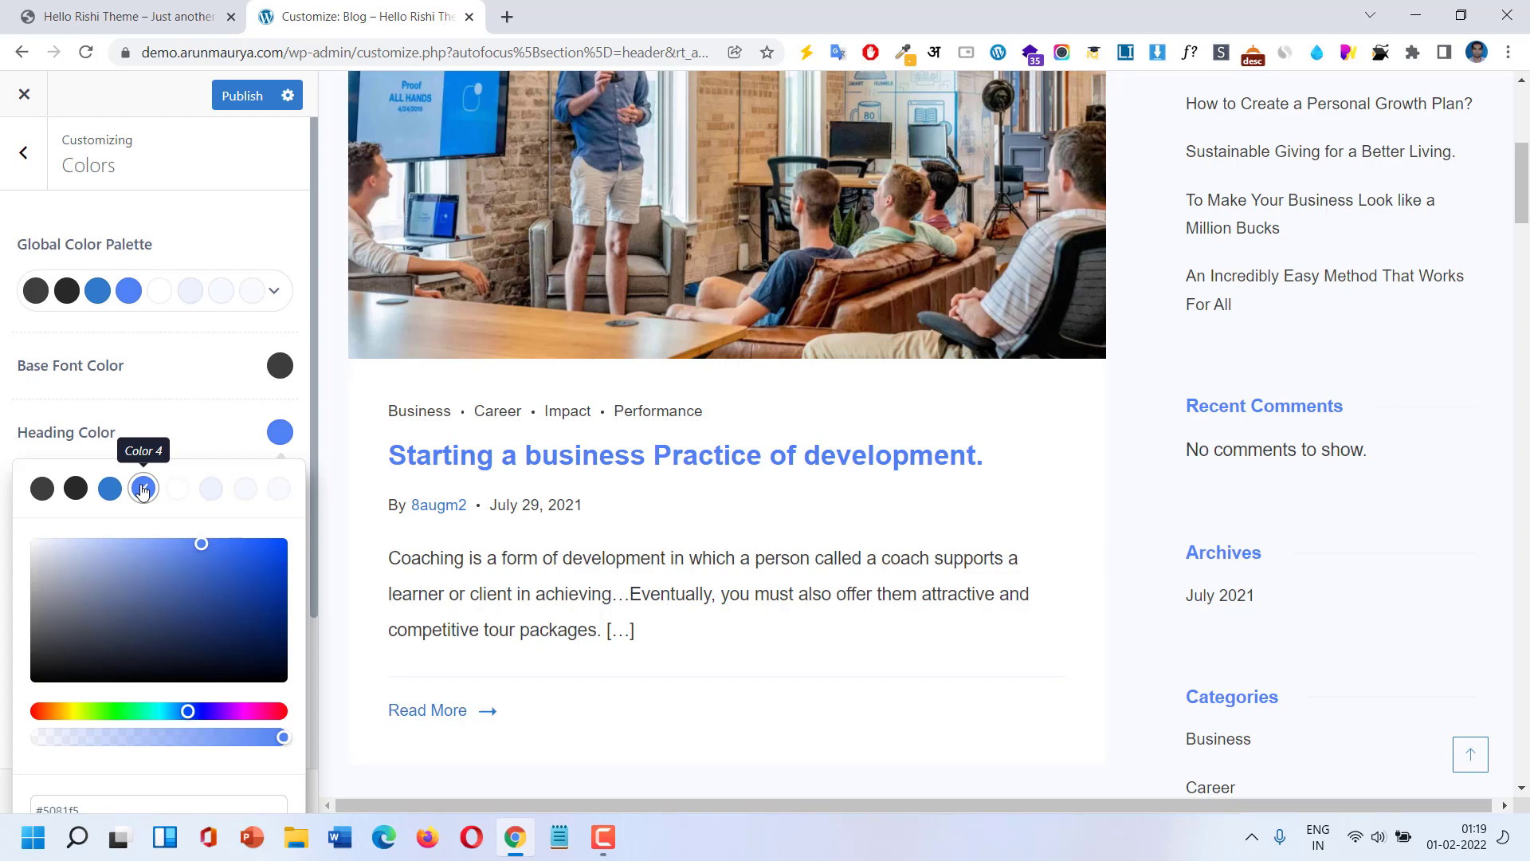
{"action": "left_click", "coordinate": [142, 489]}
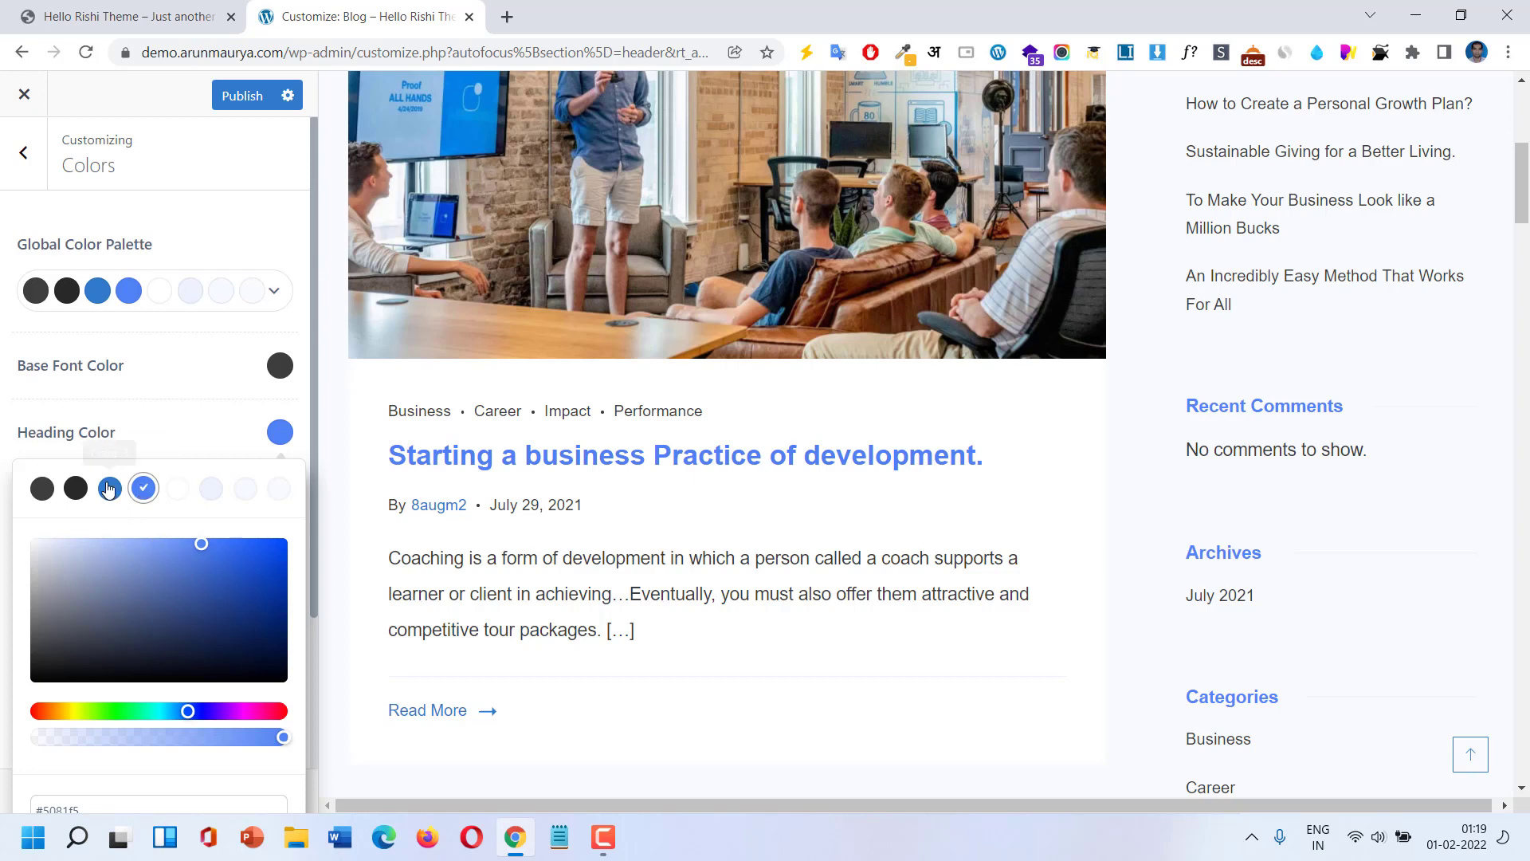
{"action": "left_click", "coordinate": [8, 433]}
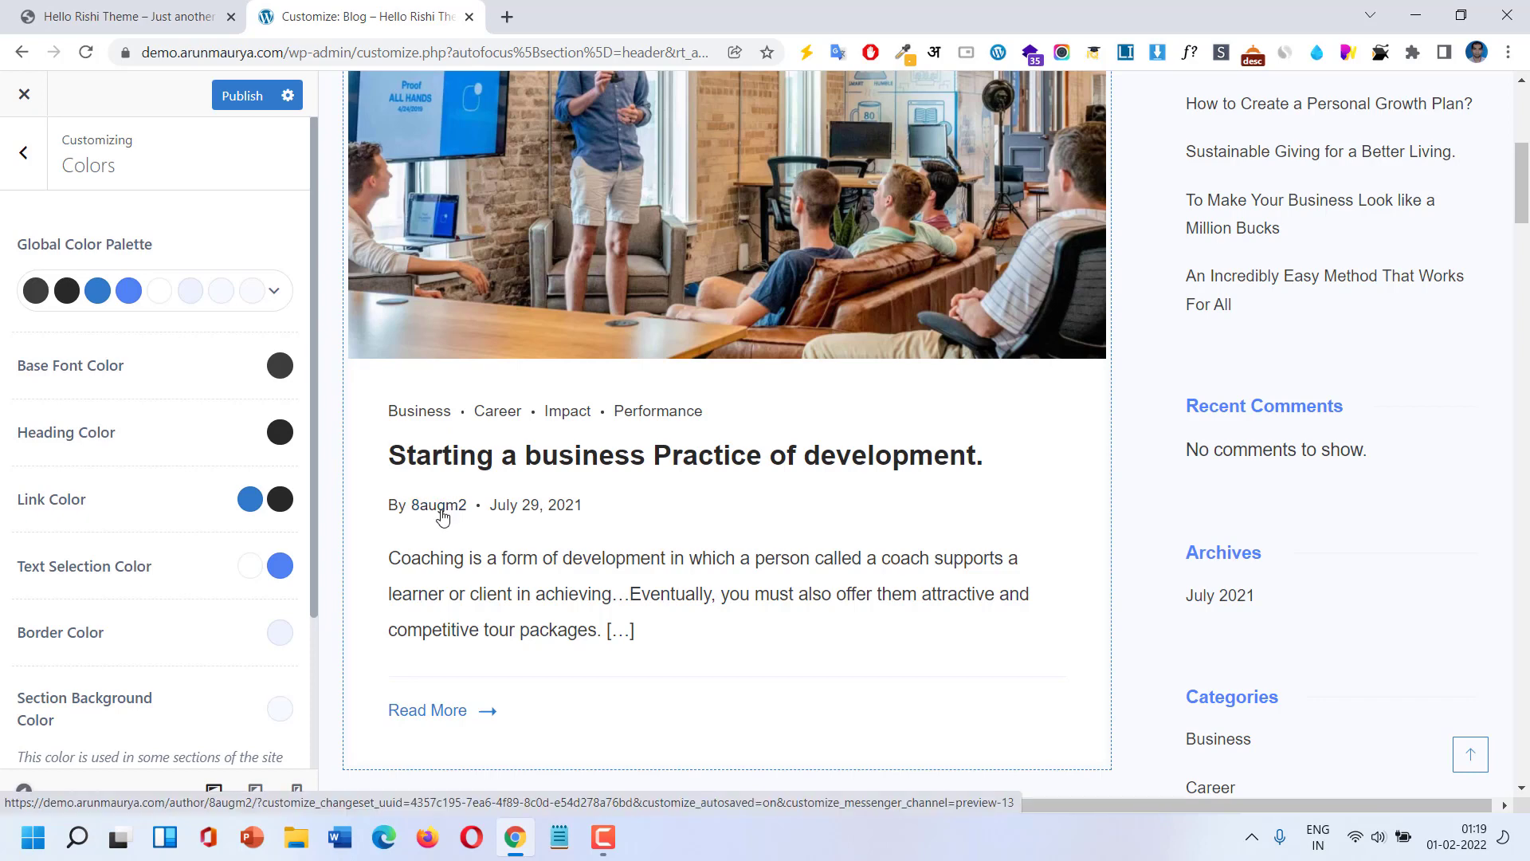
Try a red link hover colour, then reset link hover to its default.
{"action": "left_click", "coordinate": [280, 499]}
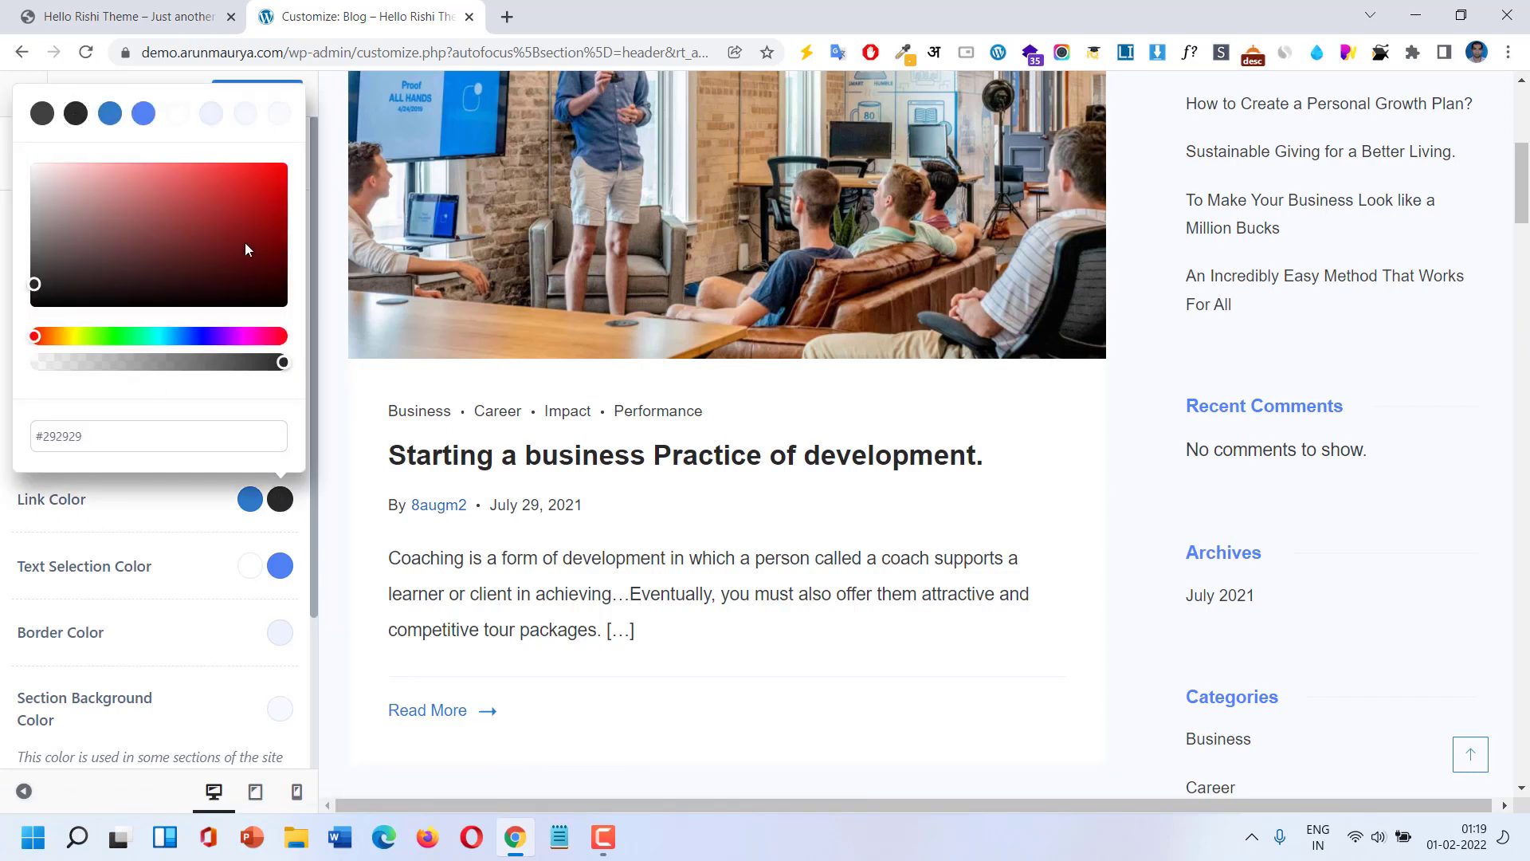
{"action": "left_click_drag", "start_coordinate": [245, 242], "coordinate": [251, 184]}
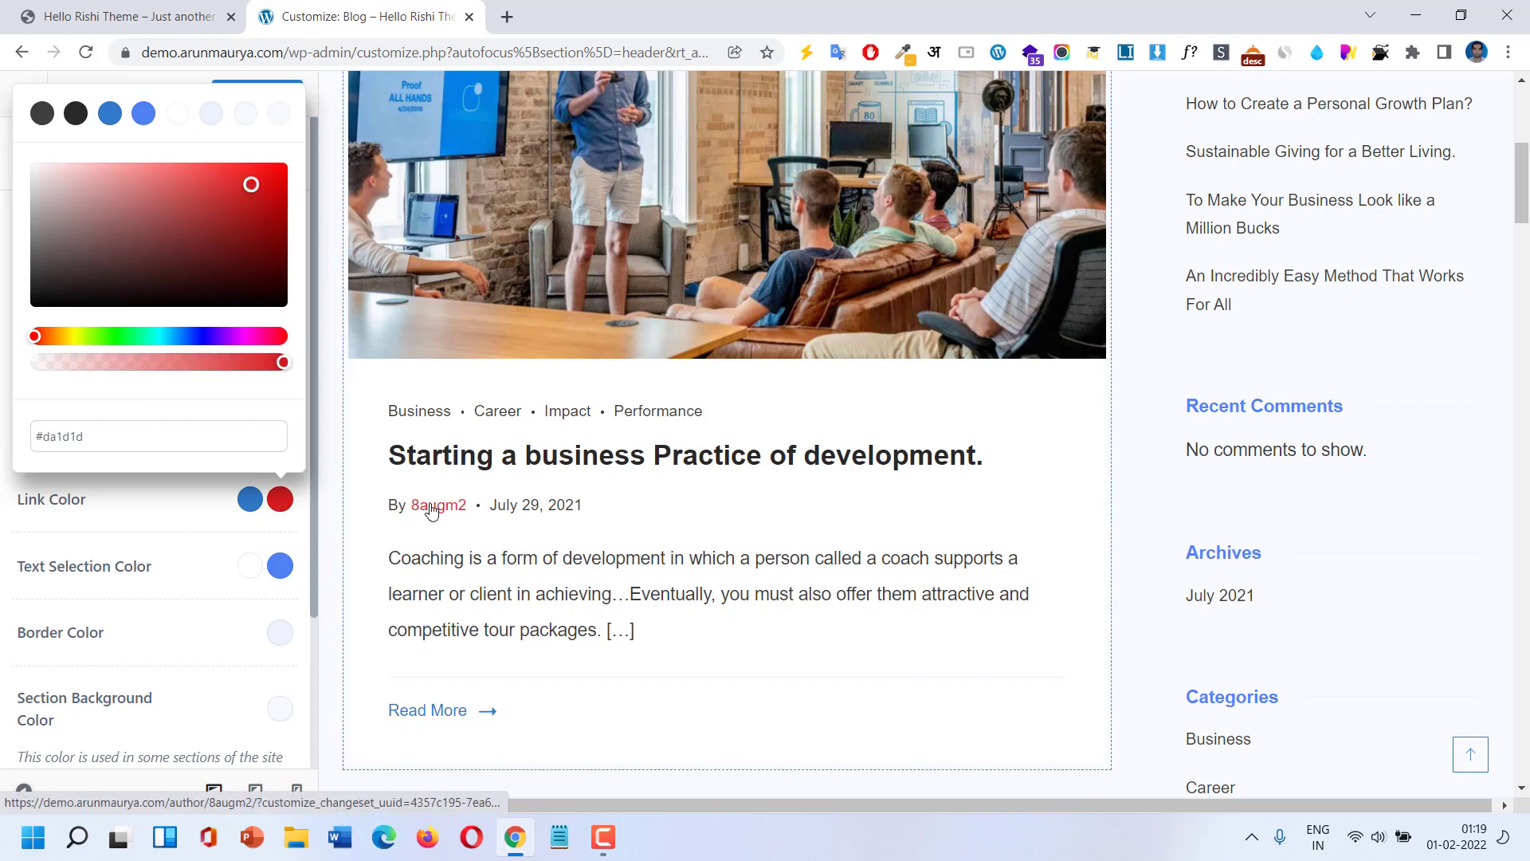
{"action": "left_click", "coordinate": [170, 502]}
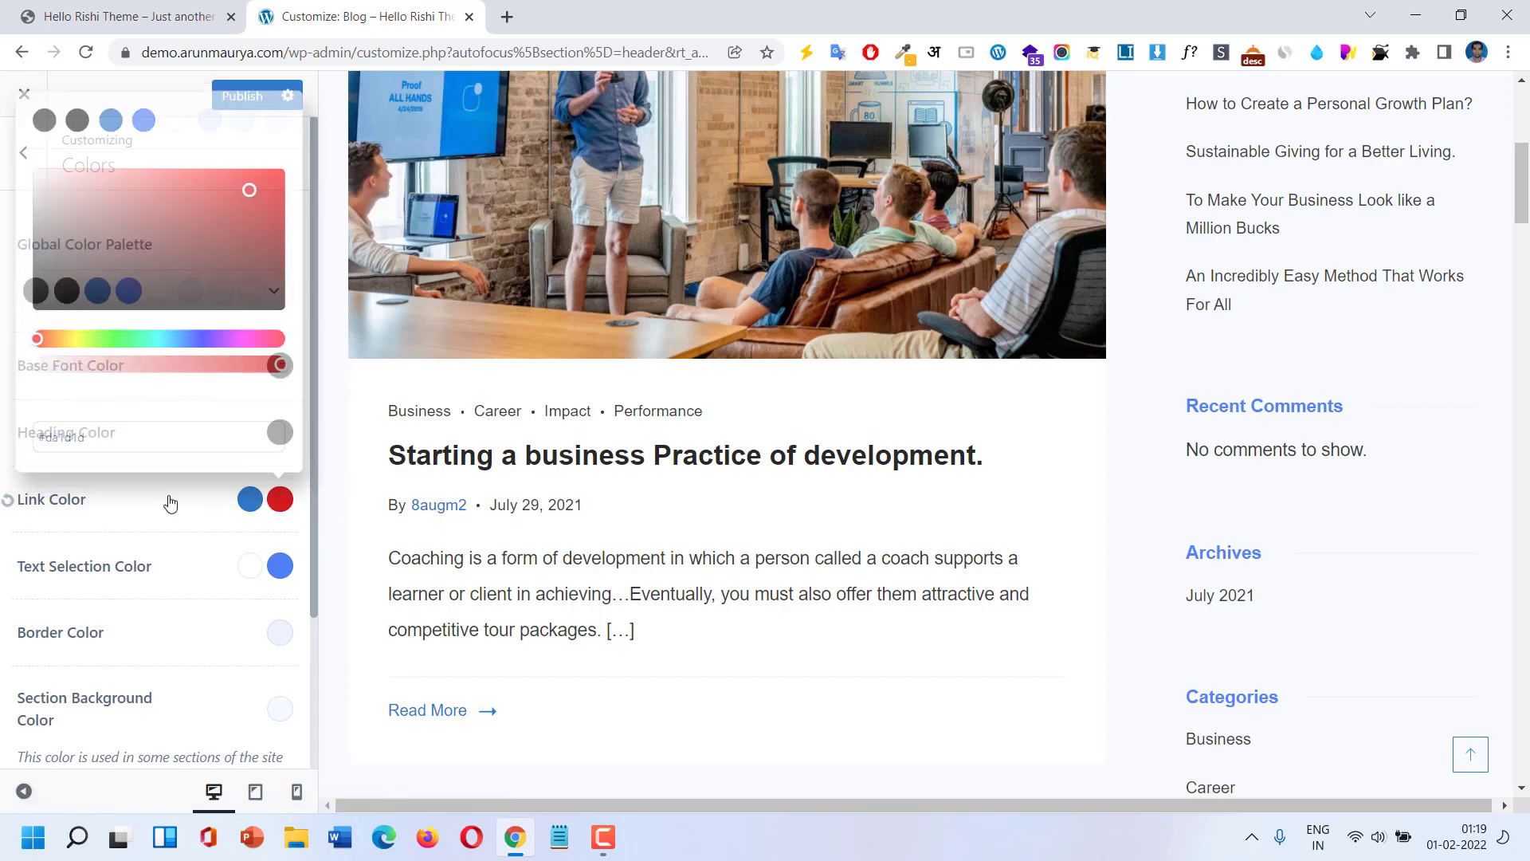
{"action": "left_click", "coordinate": [8, 500]}
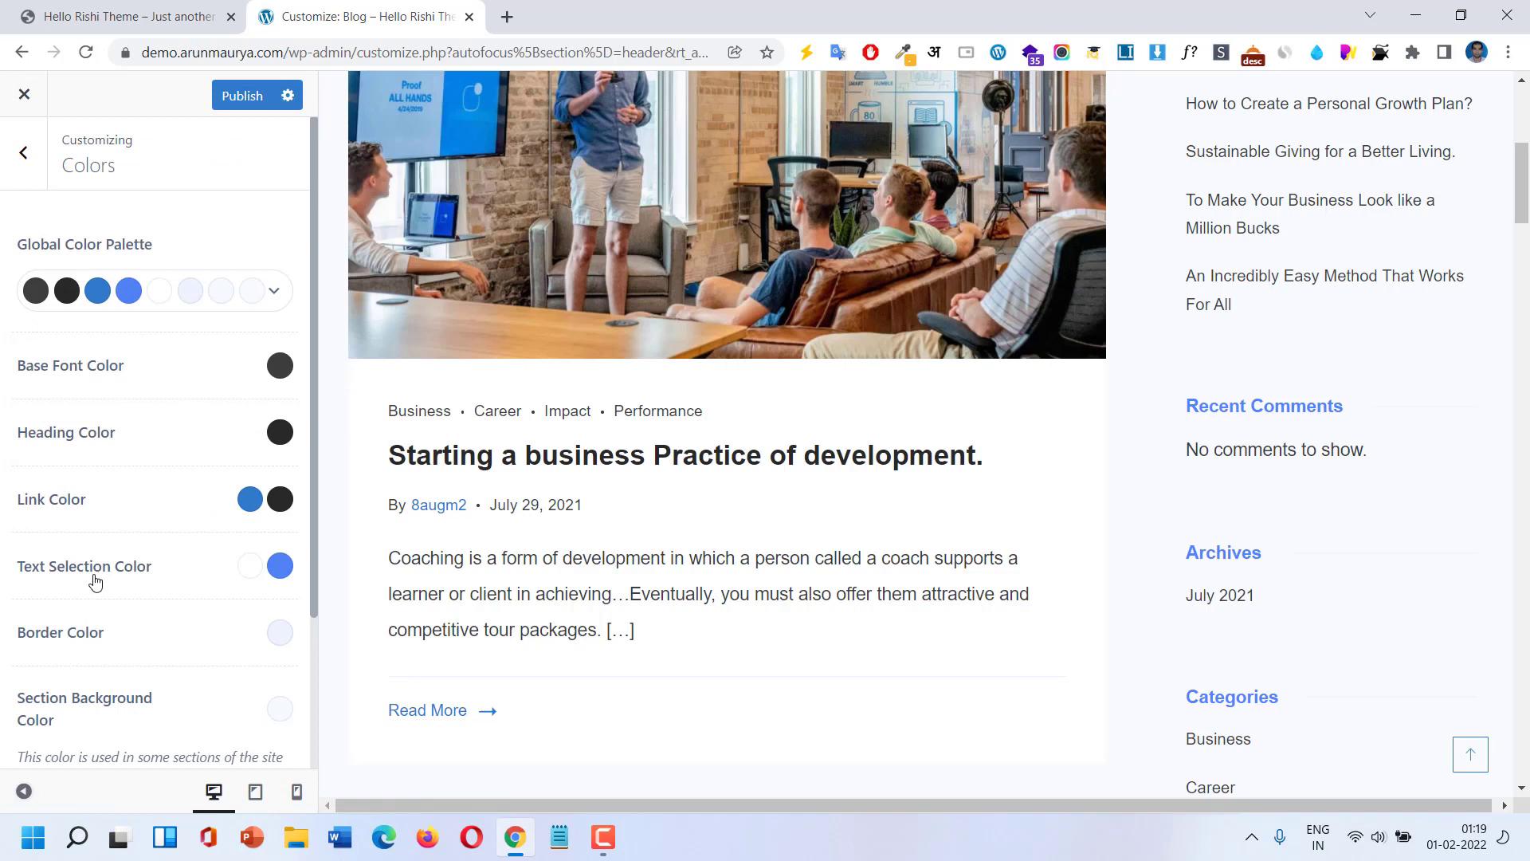
{"action": "scroll", "coordinate": [92, 581], "scroll_direction": "down", "scroll_amount": 1}
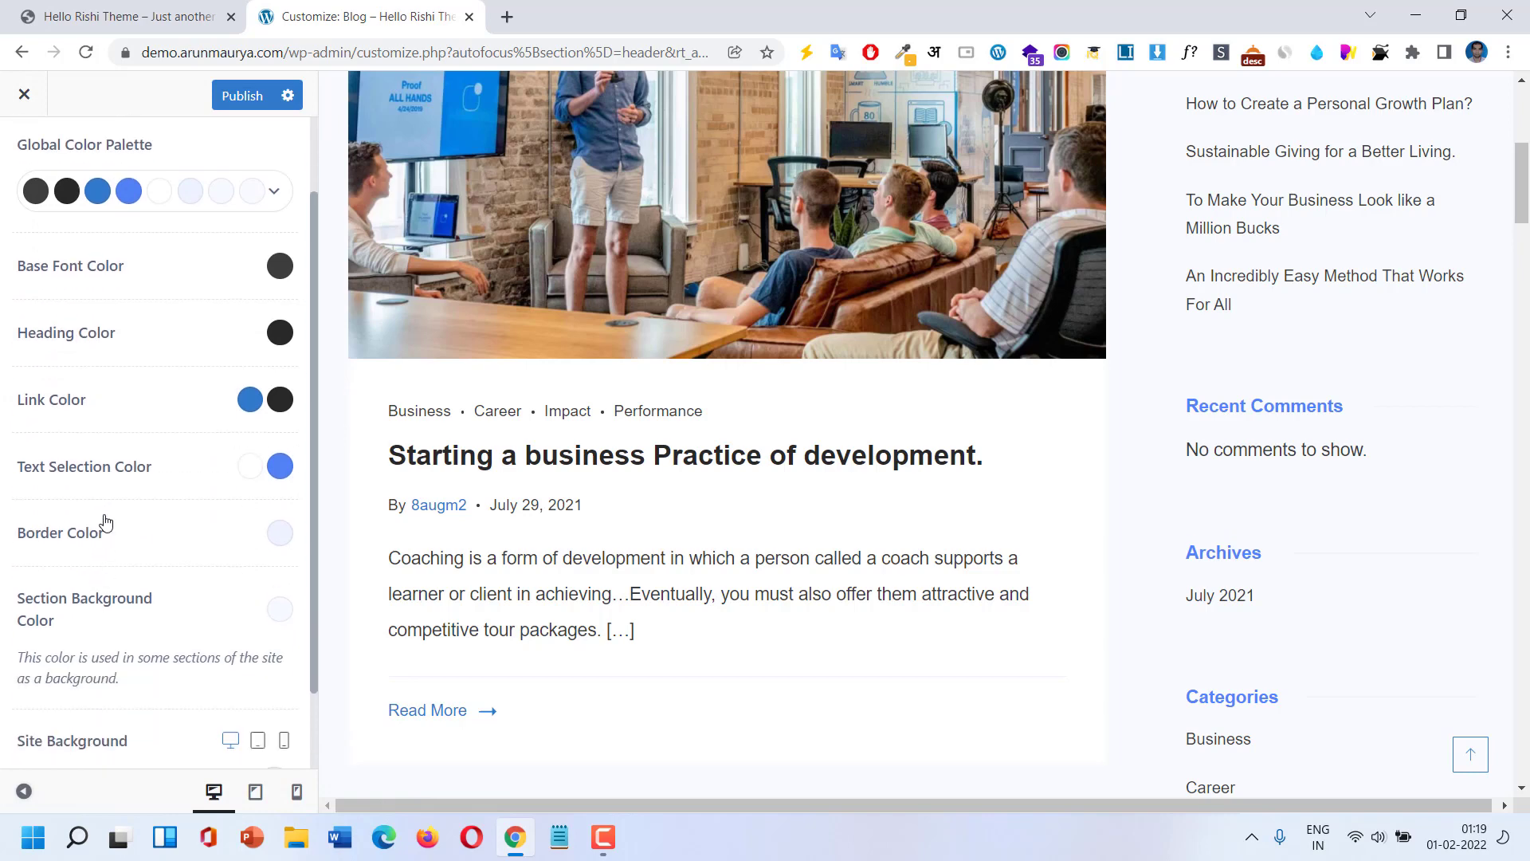
Try a lighter highlight and Color 3 for text selection, then reset both to defaults.
{"action": "left_click", "coordinate": [282, 471]}
{"action": "left_click_drag", "start_coordinate": [150, 602], "coordinate": [126, 601]}
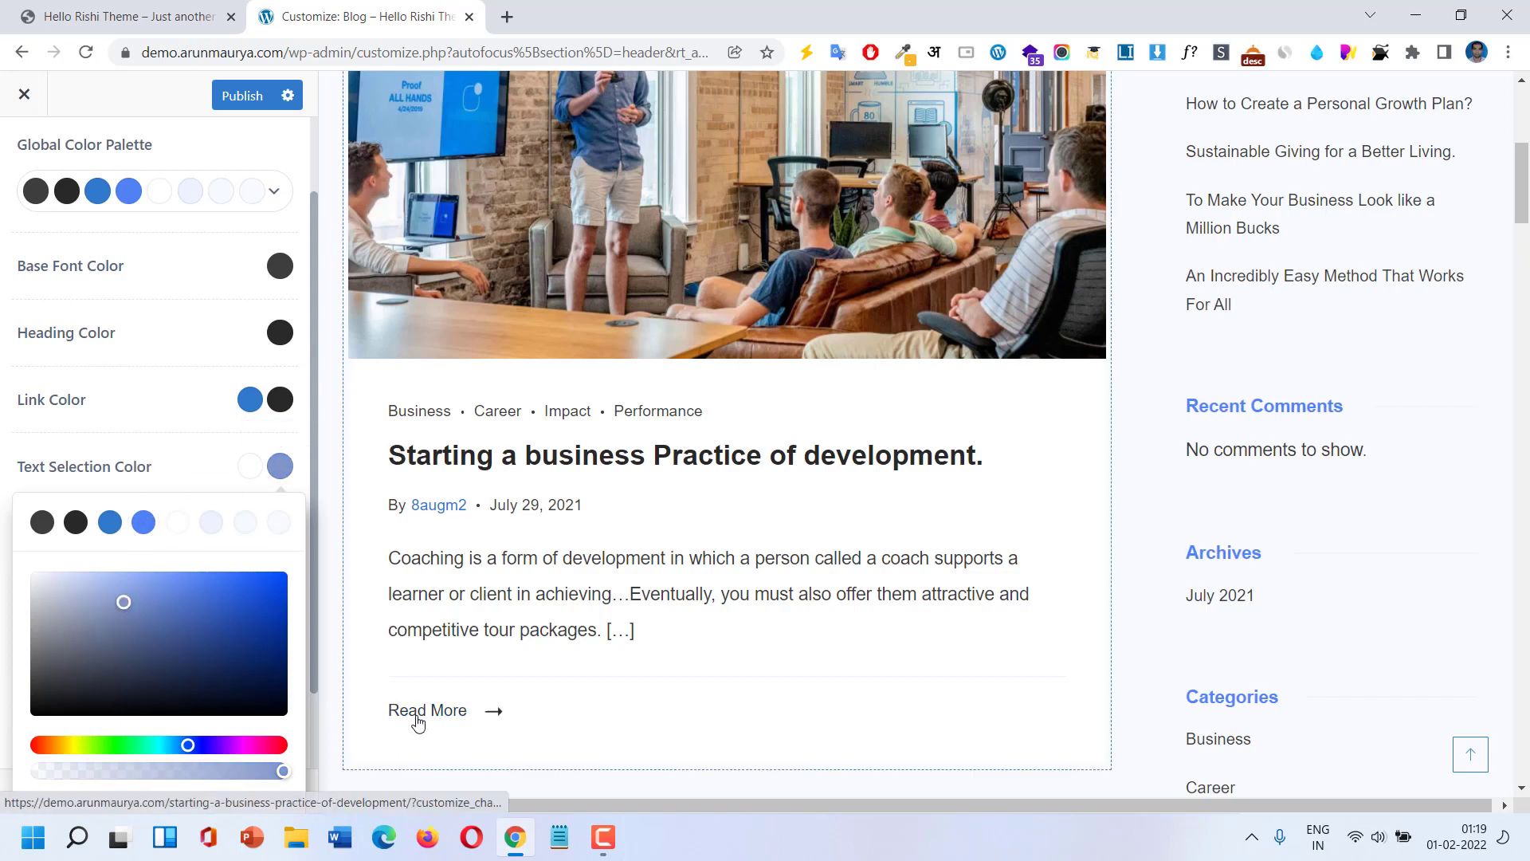
{"action": "left_click", "coordinate": [201, 477]}
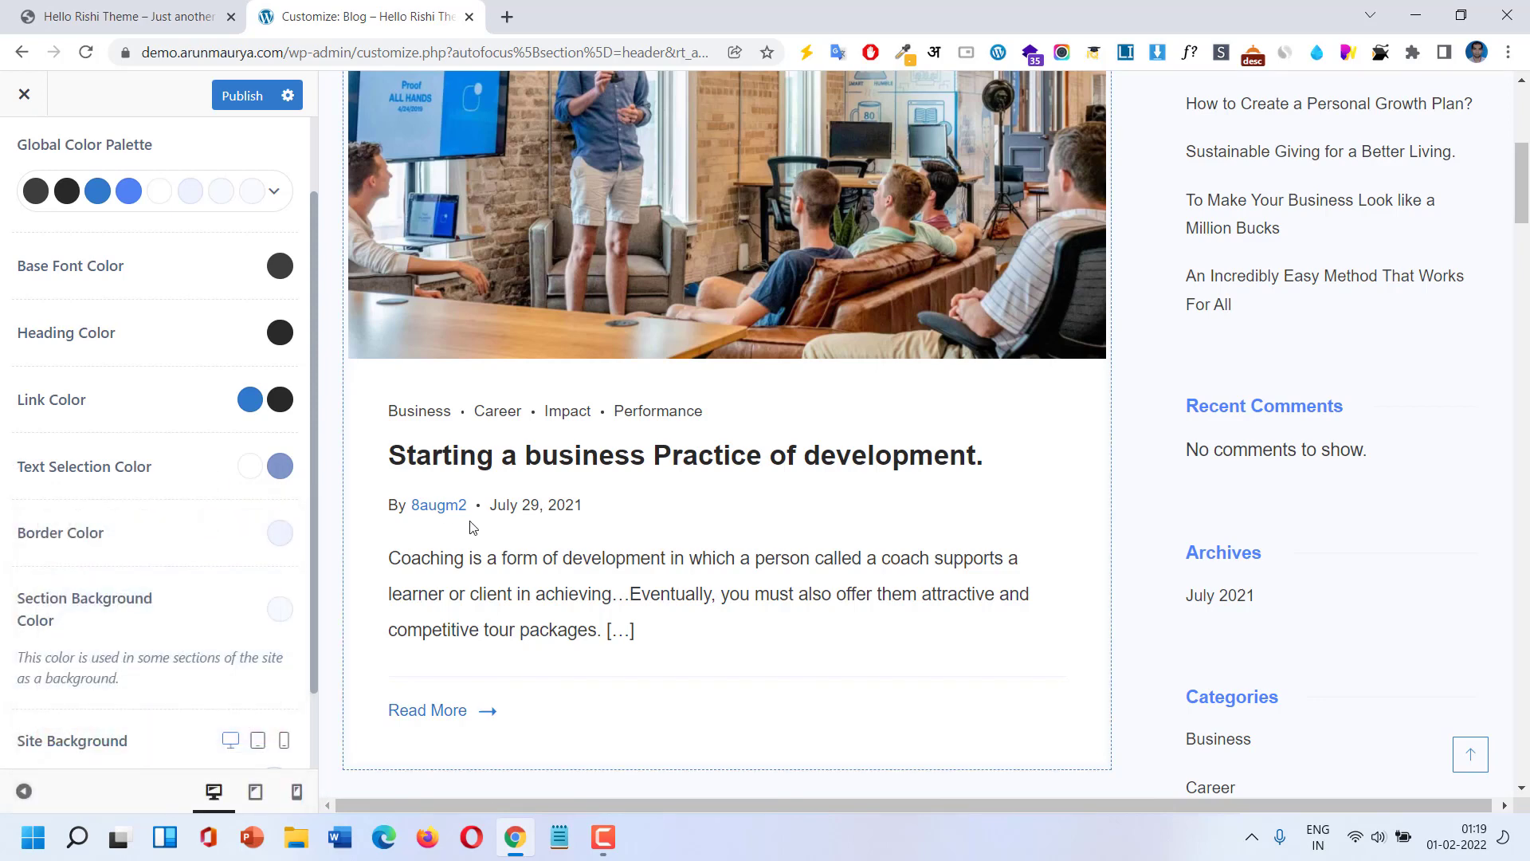
{"action": "left_click", "coordinate": [259, 471]}
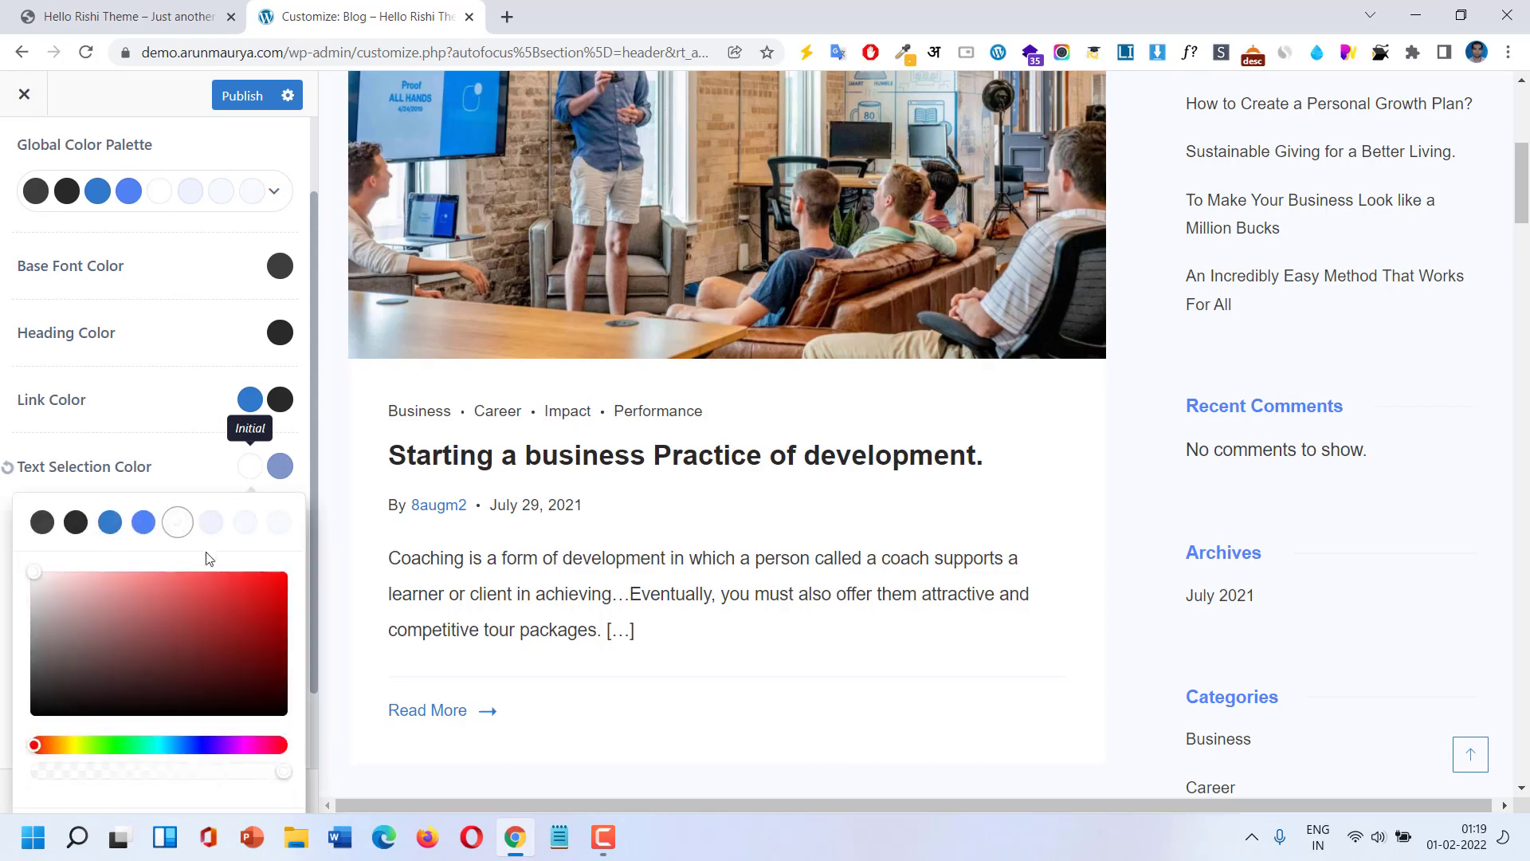
{"action": "left_click", "coordinate": [111, 523]}
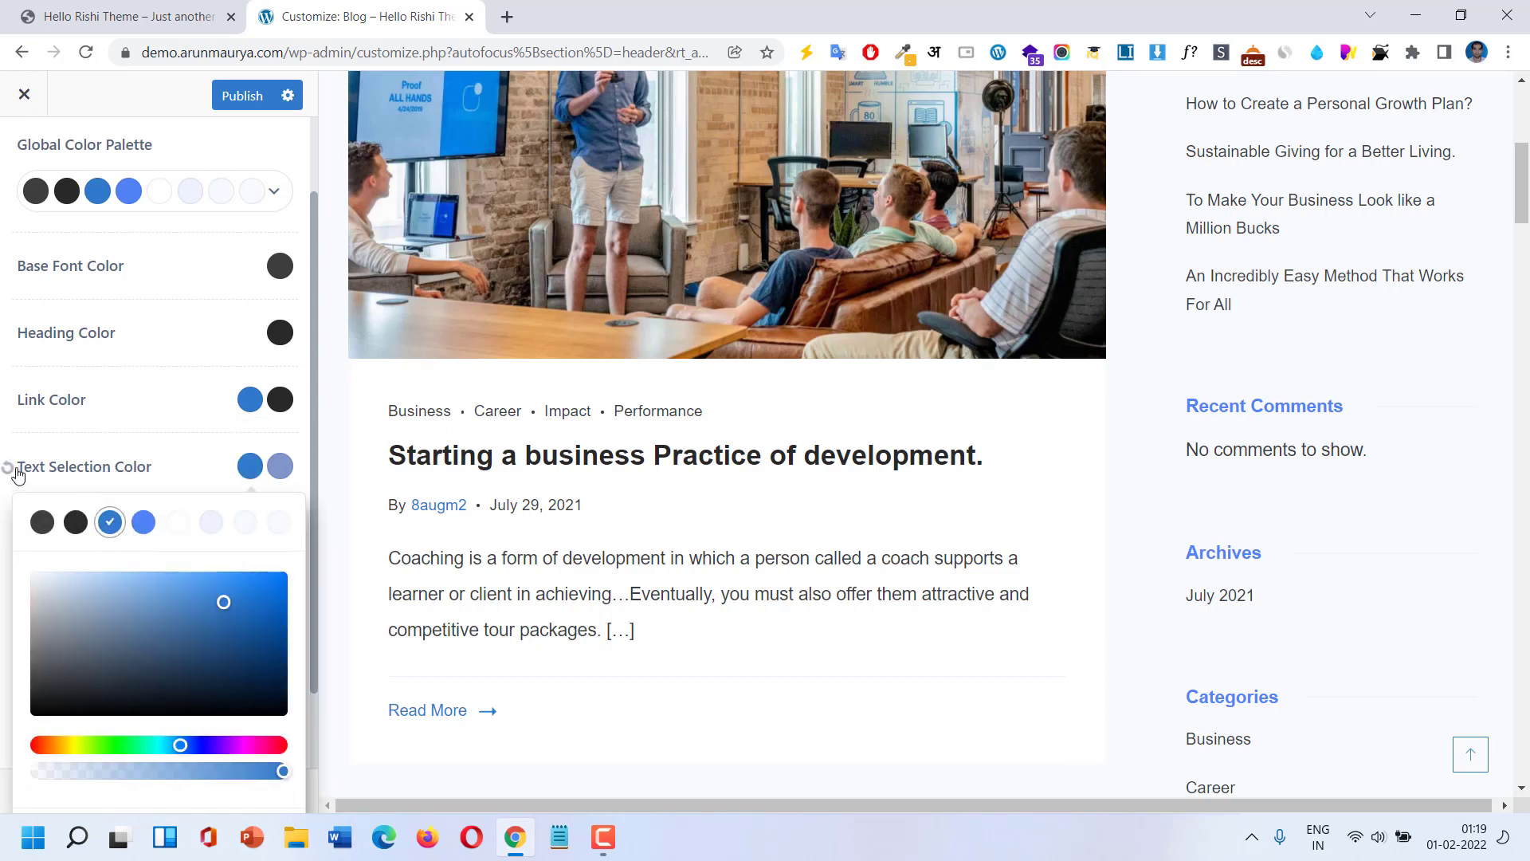
{"action": "left_click", "coordinate": [16, 470]}
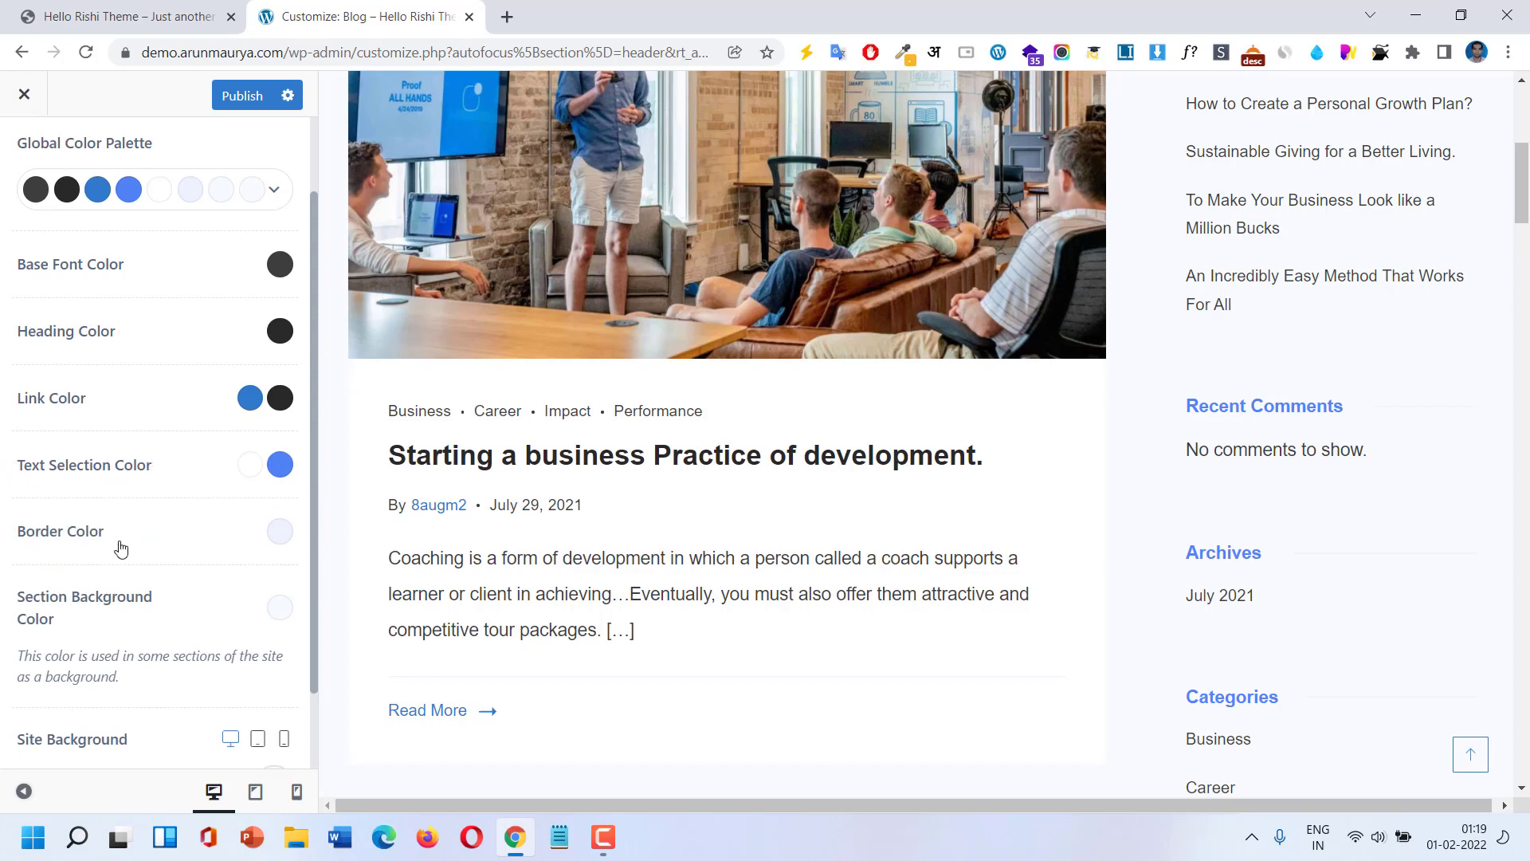
{"action": "scroll", "coordinate": [199, 518], "scroll_direction": "down", "scroll_amount": 2}
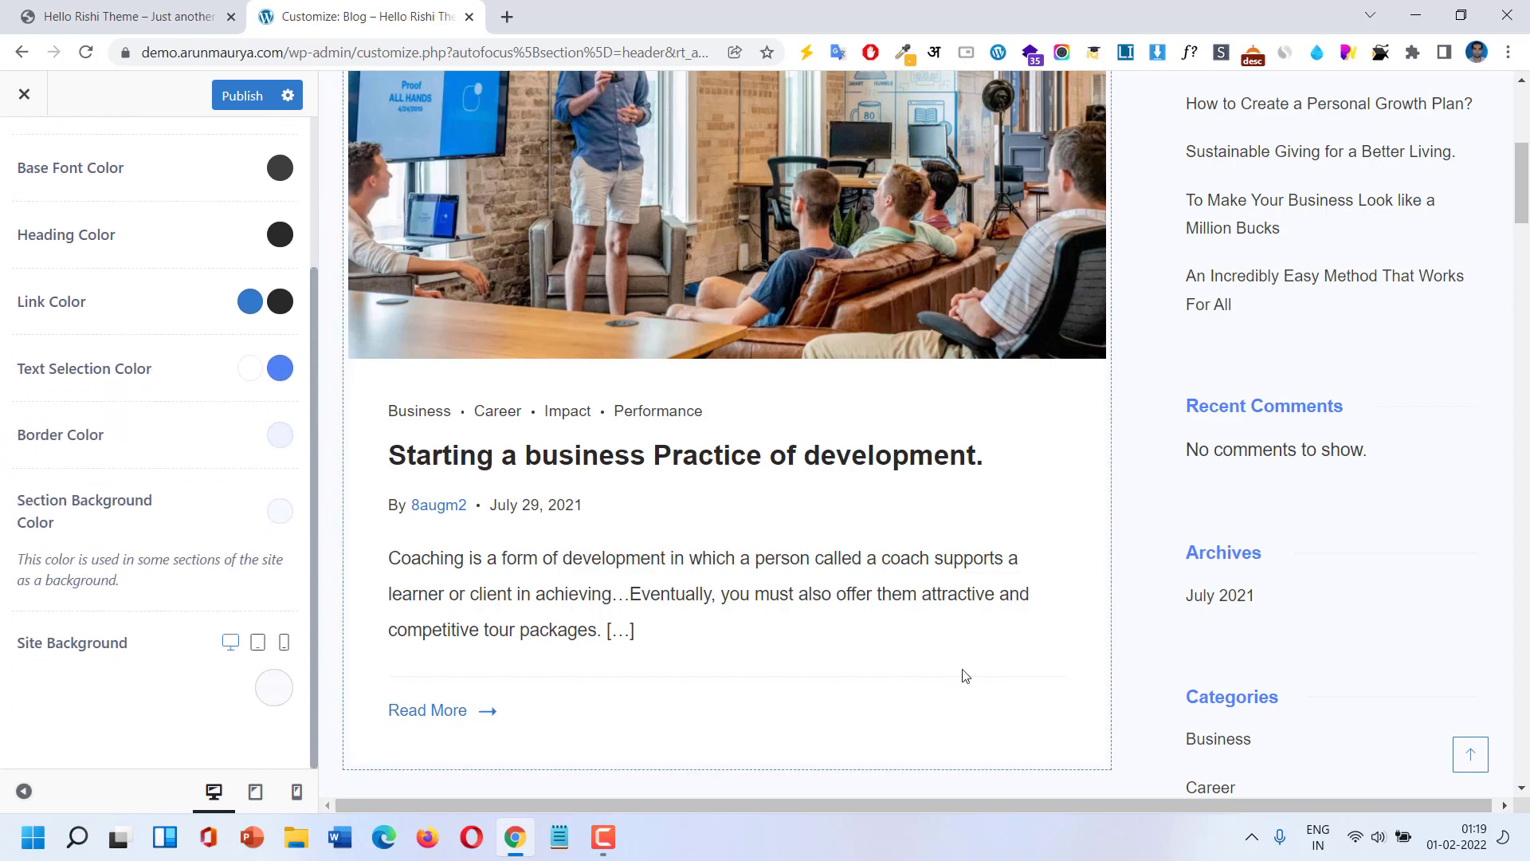
{"action": "scroll", "coordinate": [948, 622], "scroll_direction": "down", "scroll_amount": 3}
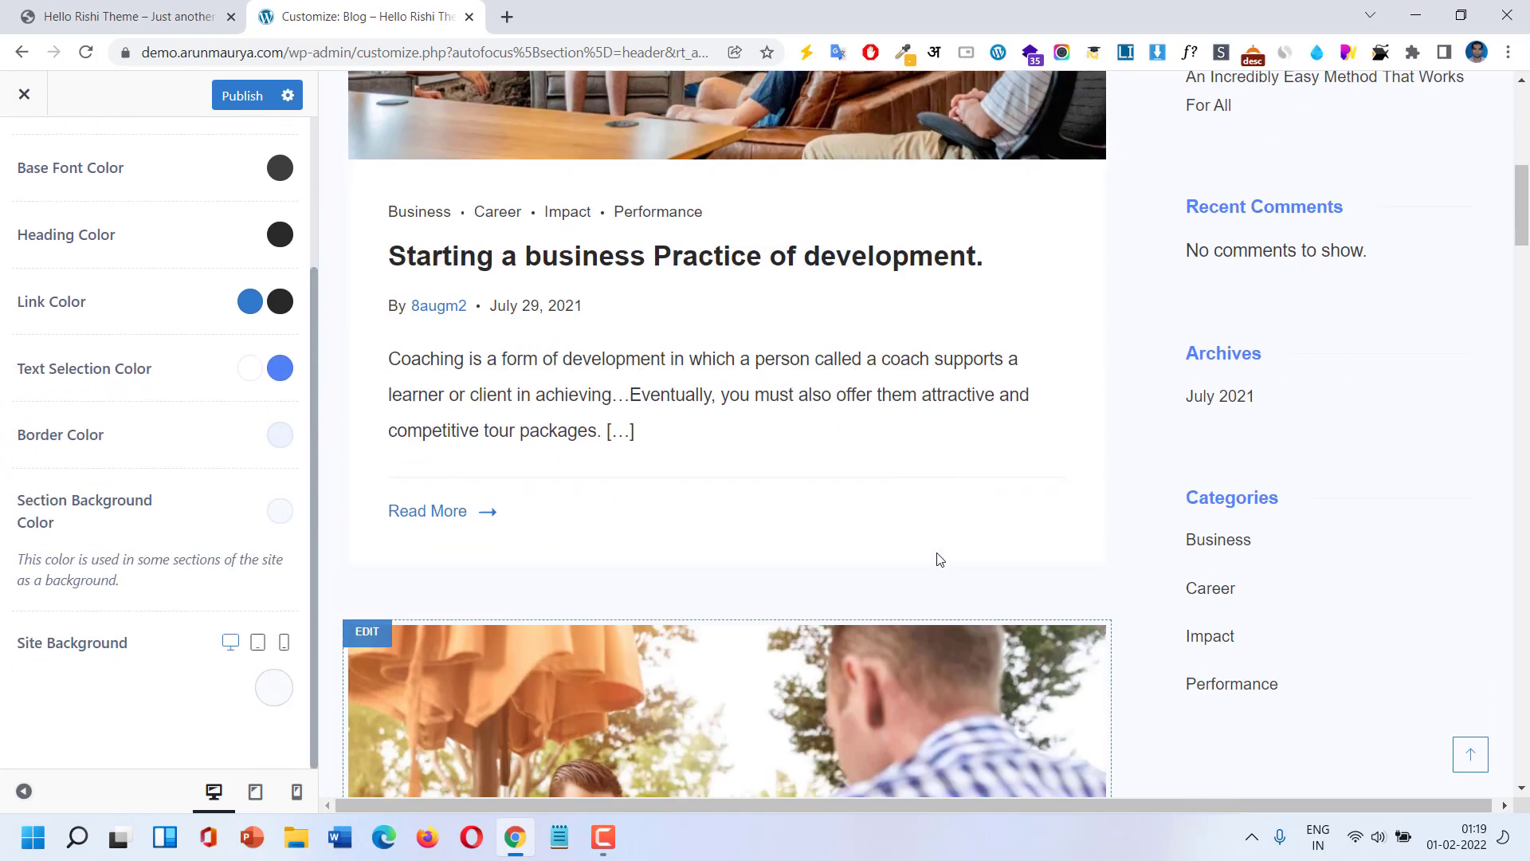
Set the Border Color to palette Color 1 after briefly trying a muted blue.
{"action": "left_click", "coordinate": [280, 436]}
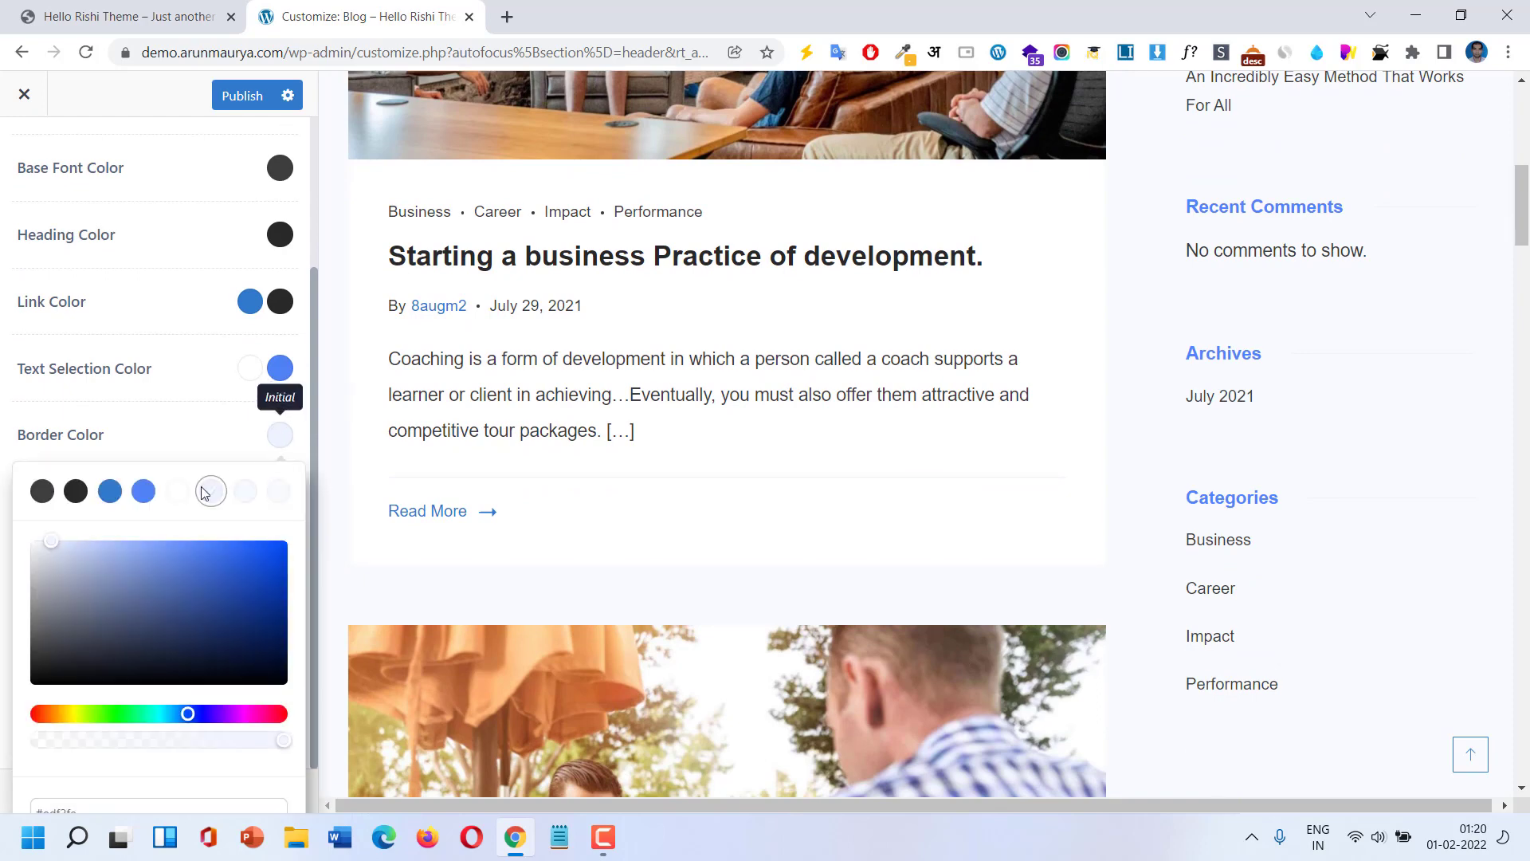
{"action": "left_click", "coordinate": [134, 580]}
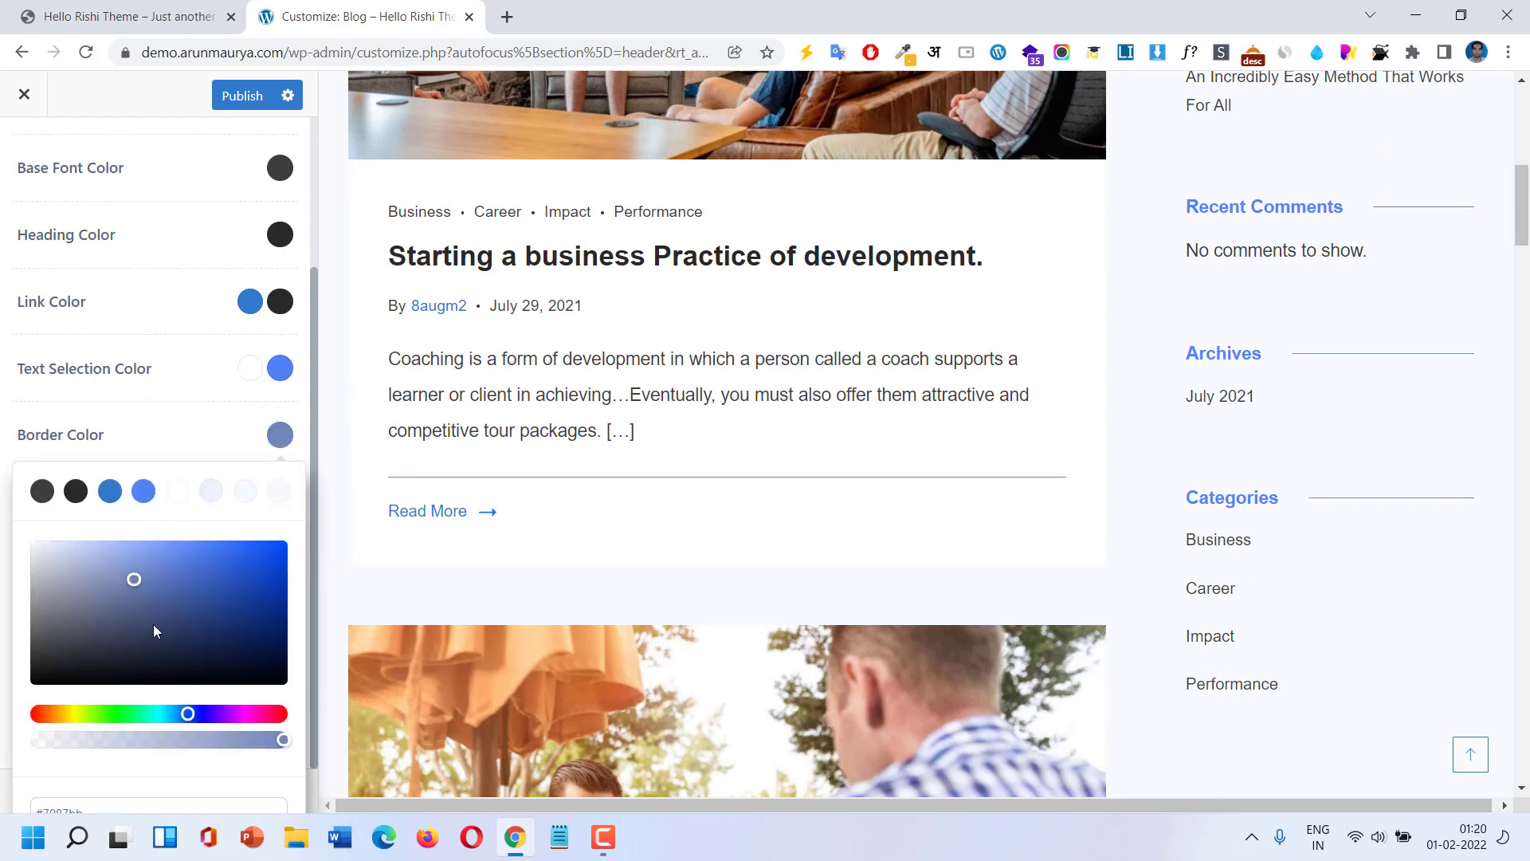
{"action": "left_click", "coordinate": [42, 491]}
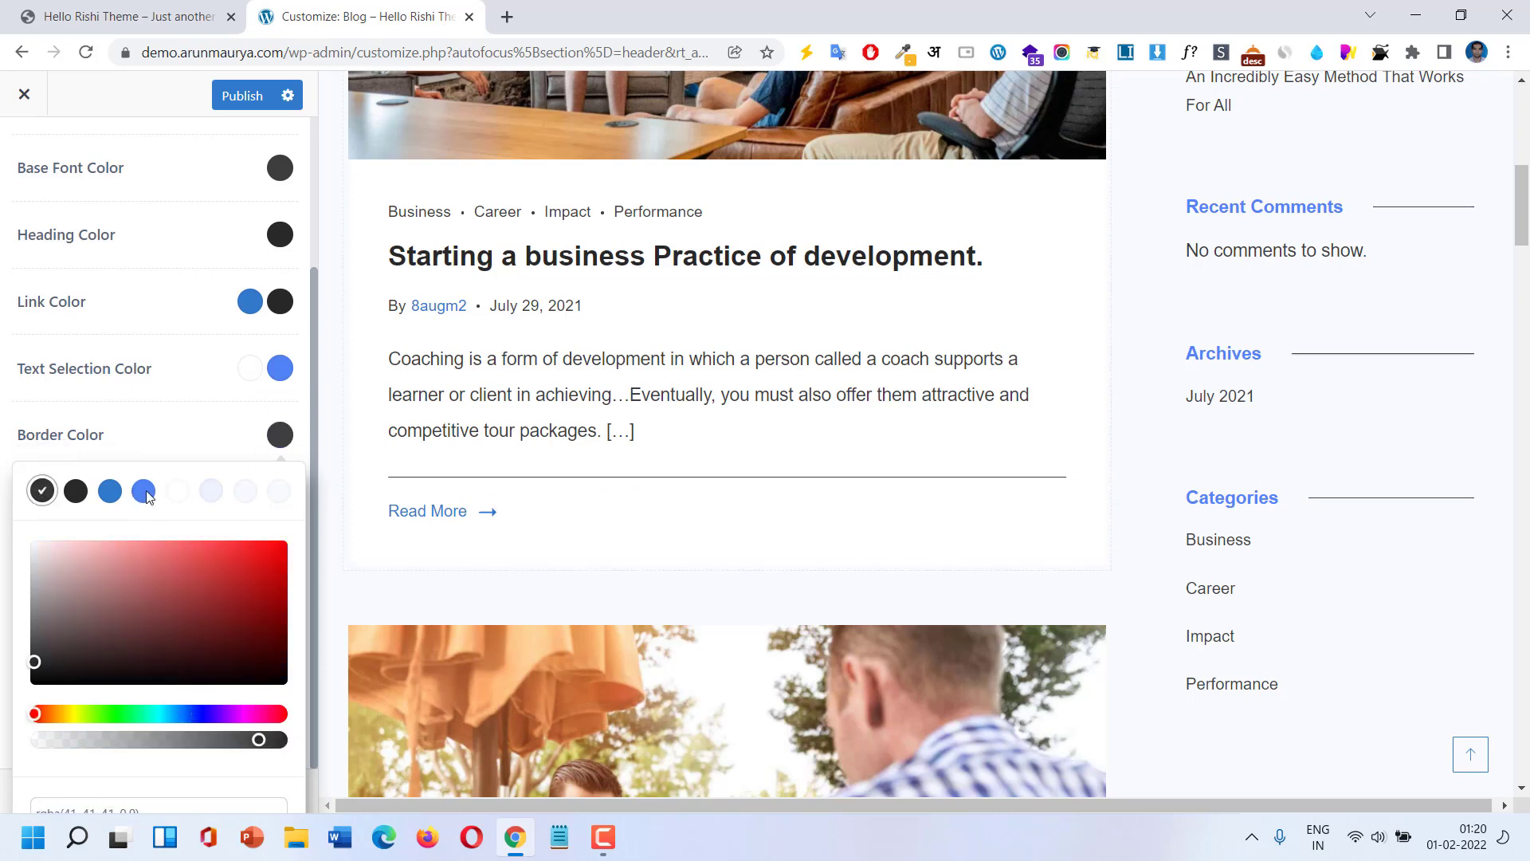
{"action": "left_click", "coordinate": [239, 450]}
{"action": "scroll", "coordinate": [728, 437], "scroll_direction": "up", "scroll_amount": 6}
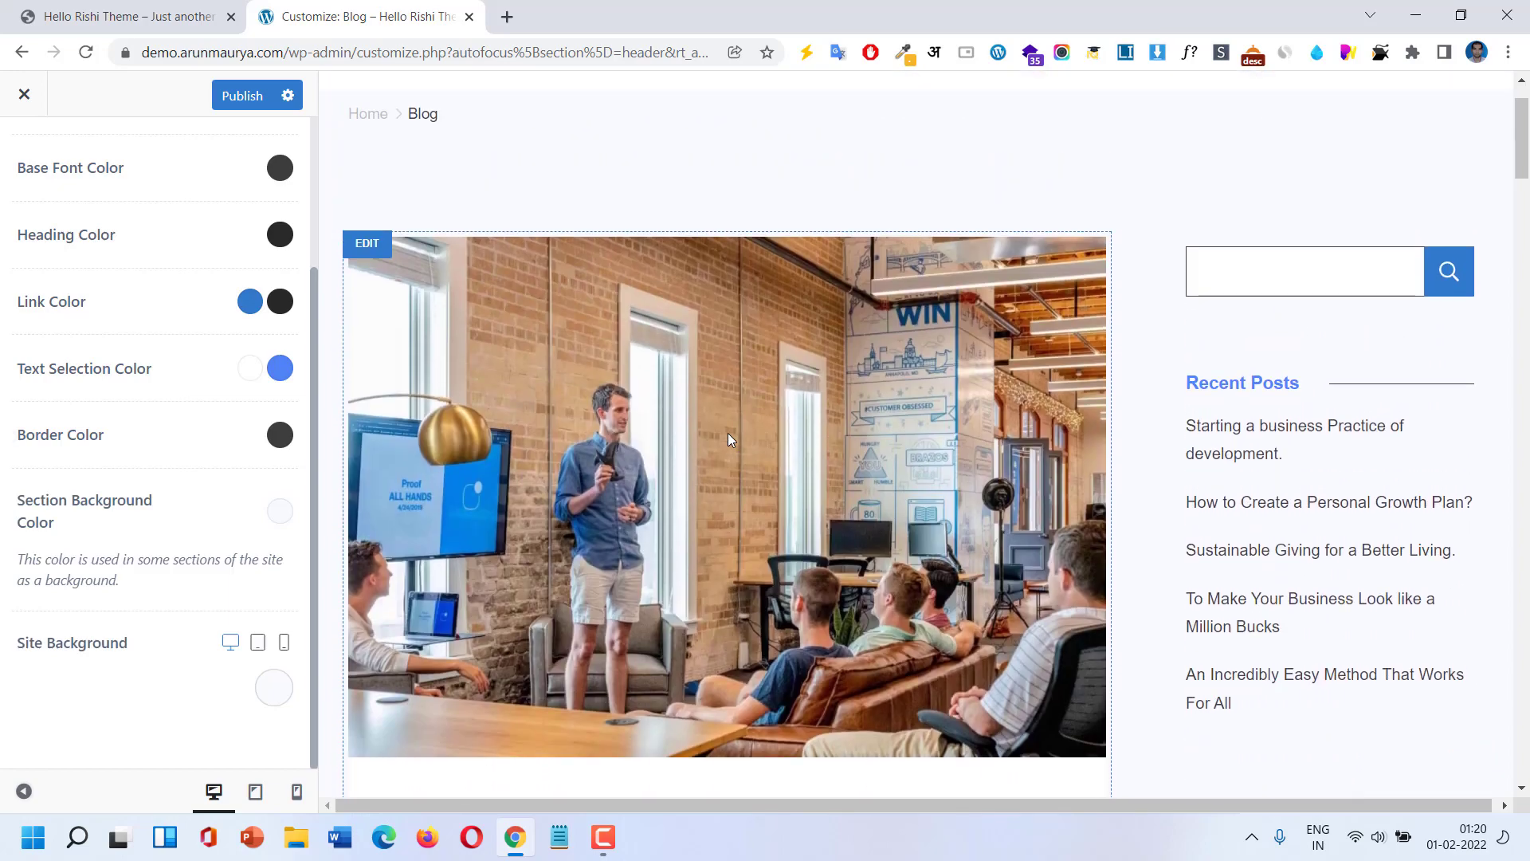
{"action": "scroll", "coordinate": [729, 438], "scroll_direction": "down", "scroll_amount": 3}
{"action": "scroll", "coordinate": [728, 432], "scroll_direction": "down", "scroll_amount": 6}
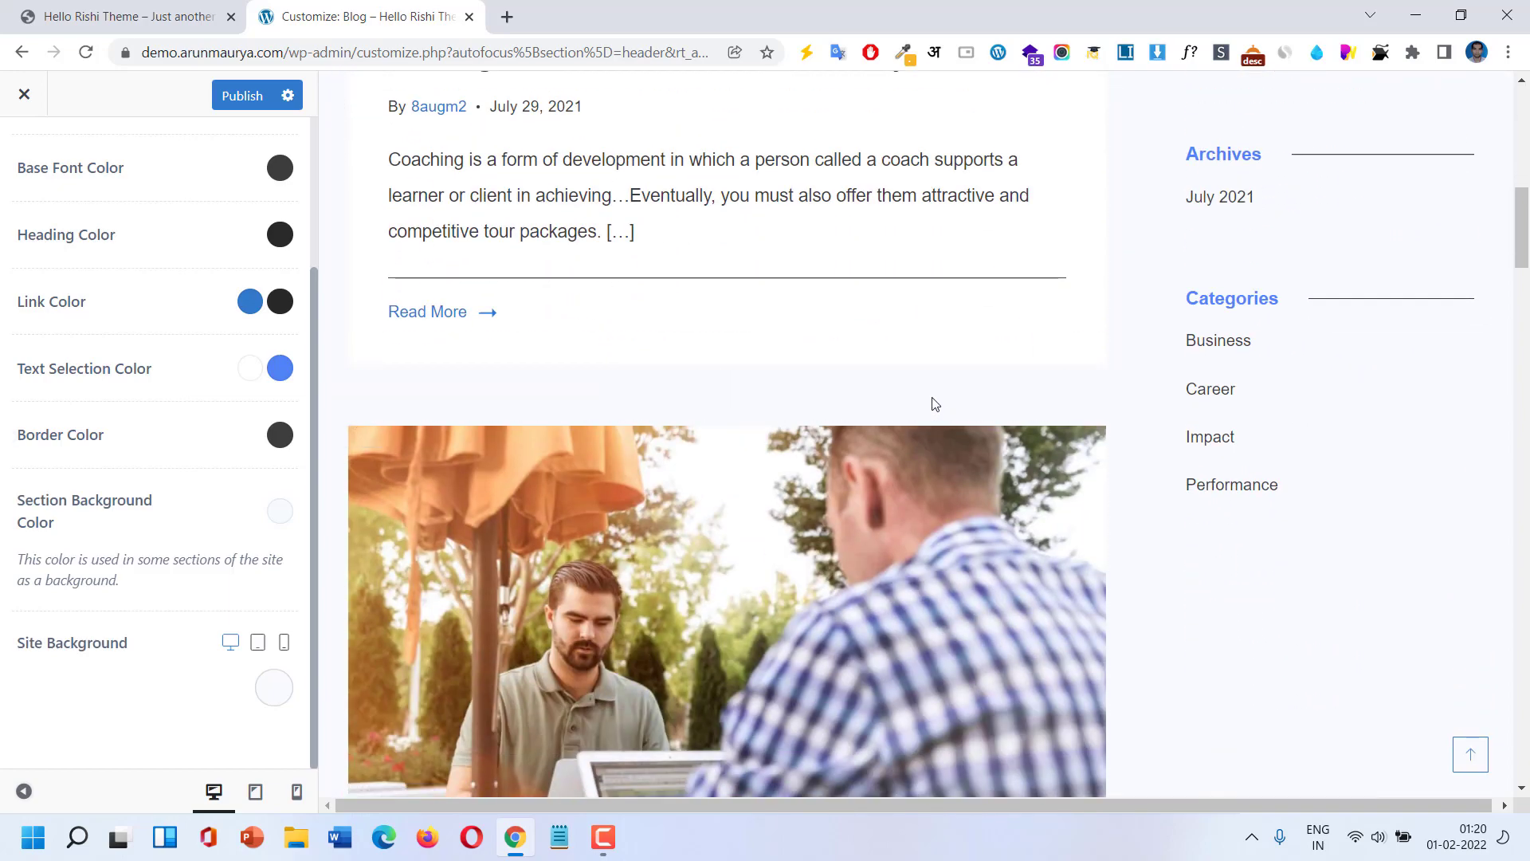
Try Color 6 and slate blue #586b98 for Section Background, then reset it to default.
{"action": "left_click", "coordinate": [280, 511]}
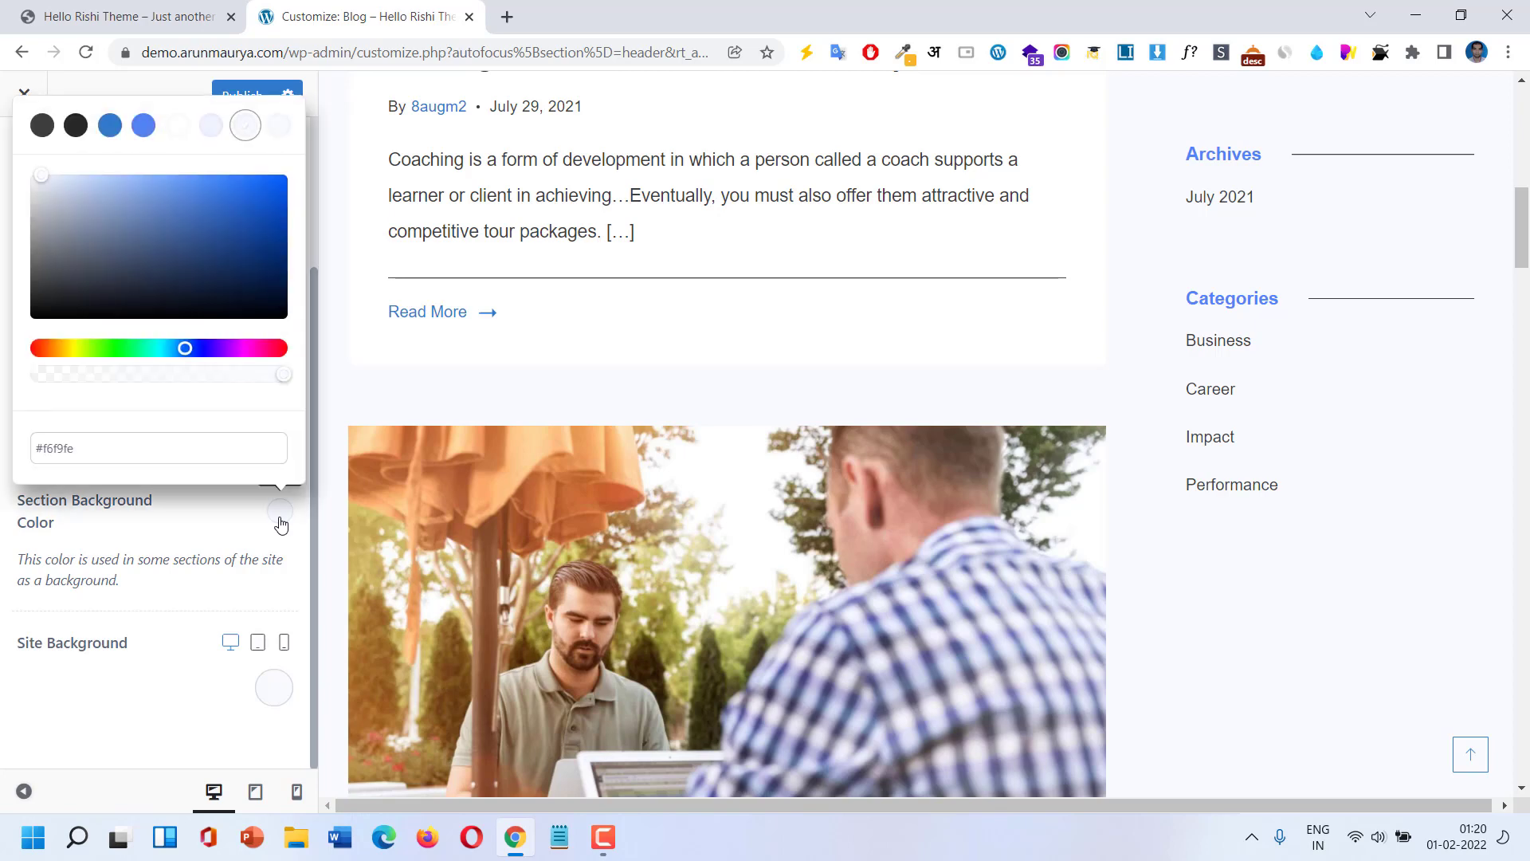
{"action": "left_click", "coordinate": [212, 133]}
{"action": "left_click_drag", "start_coordinate": [181, 220], "coordinate": [140, 236]}
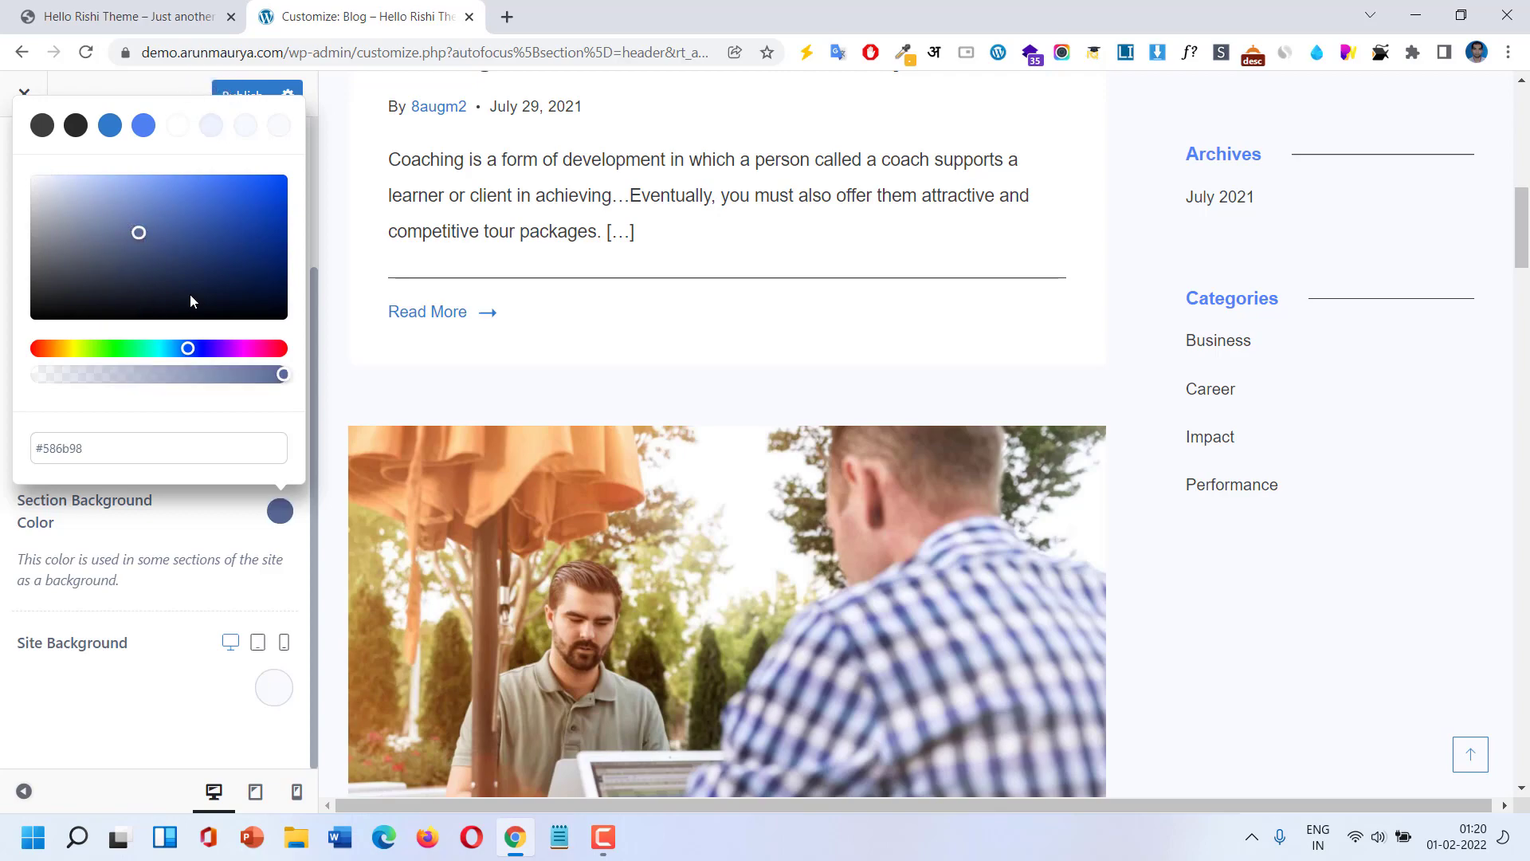
{"action": "scroll", "coordinate": [1273, 433], "scroll_direction": "up", "scroll_amount": 10}
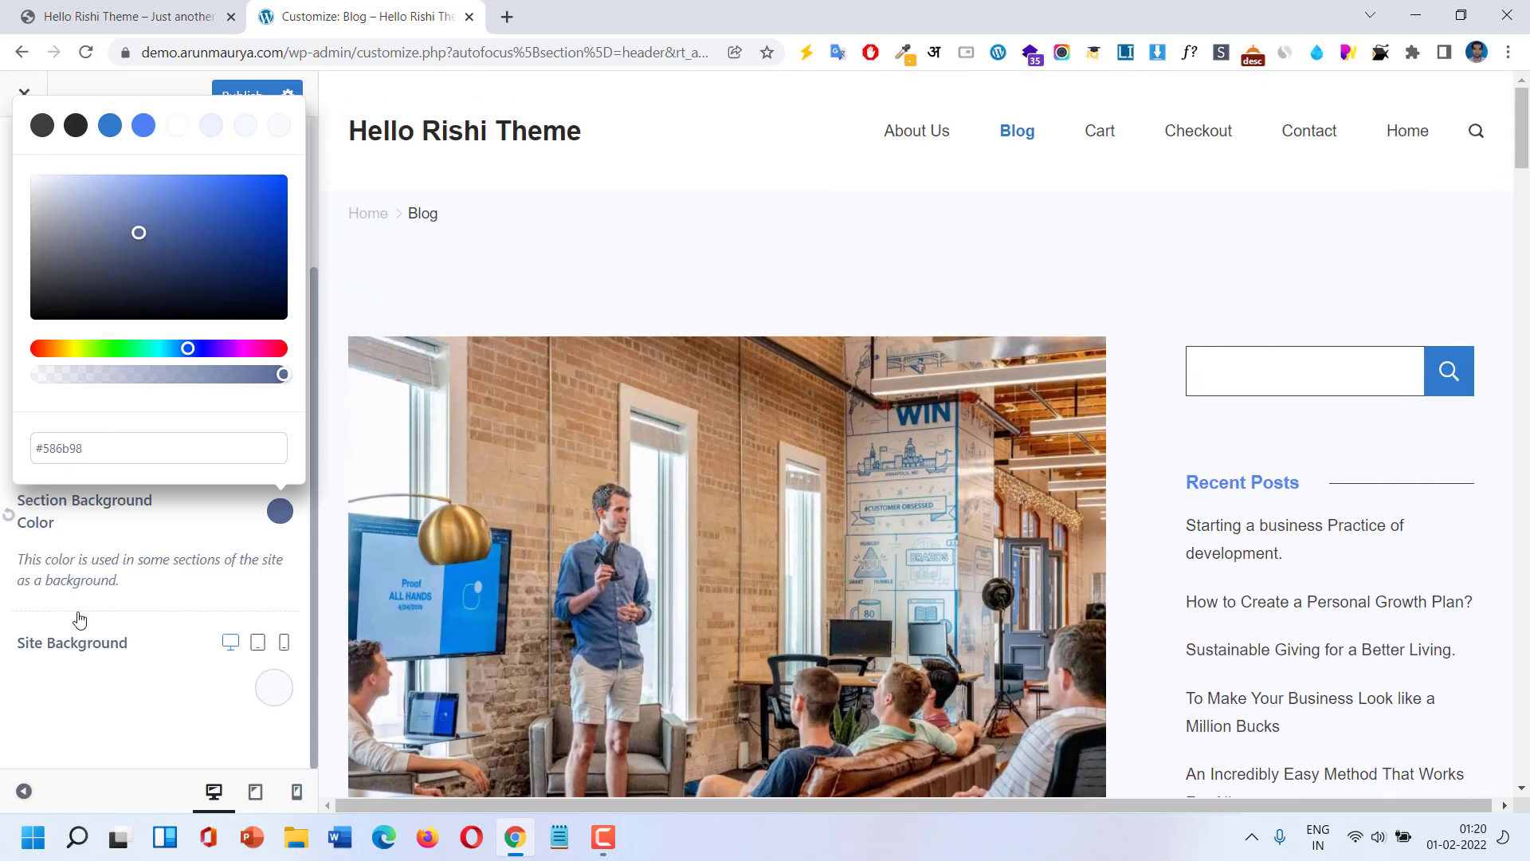
{"action": "left_click", "coordinate": [7, 597]}
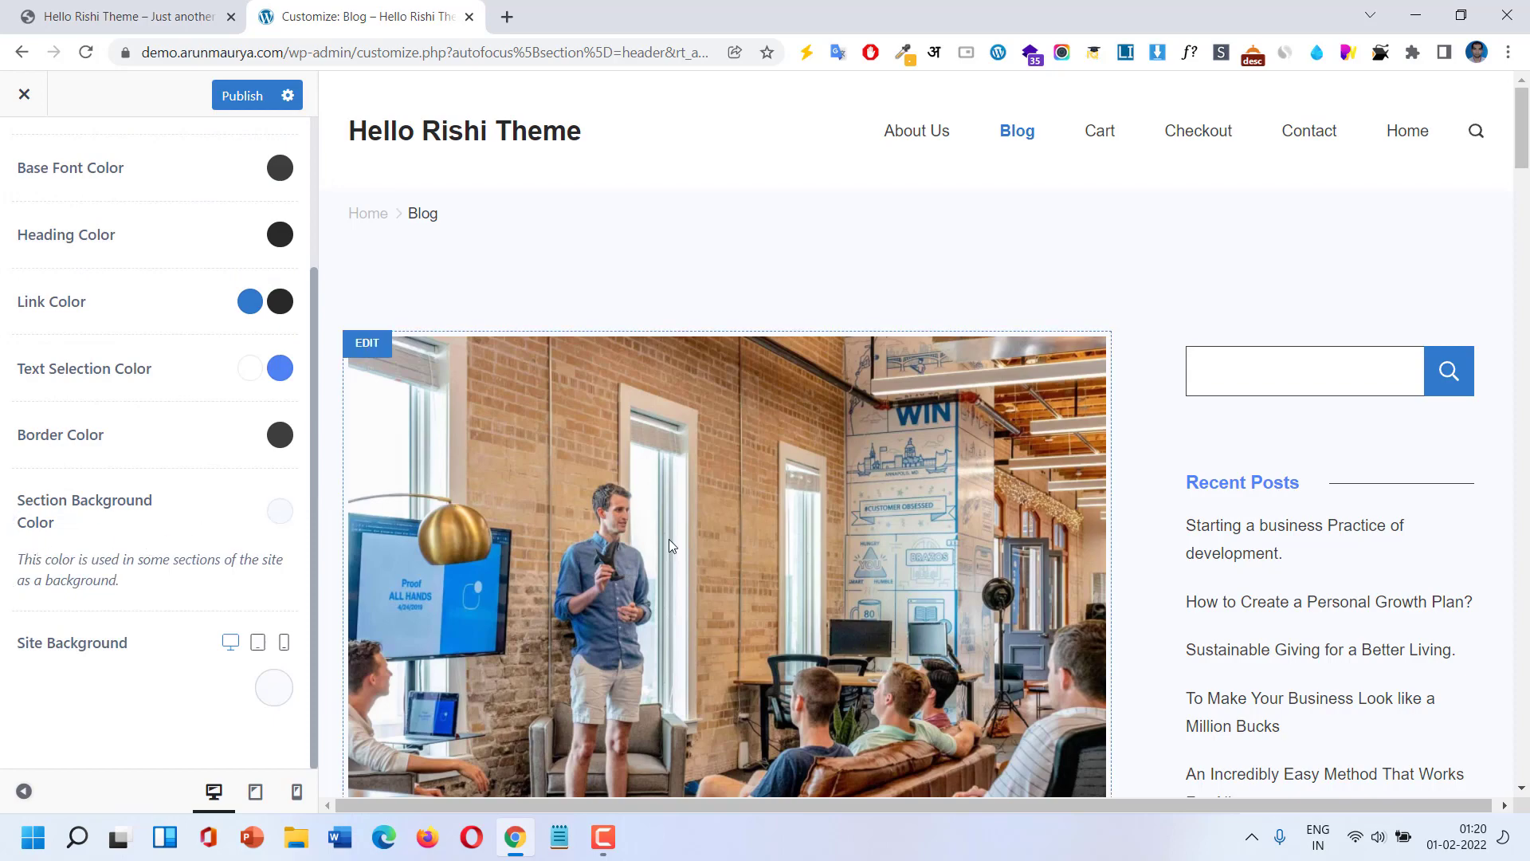
{"action": "scroll", "coordinate": [668, 538], "scroll_direction": "down", "scroll_amount": 5}
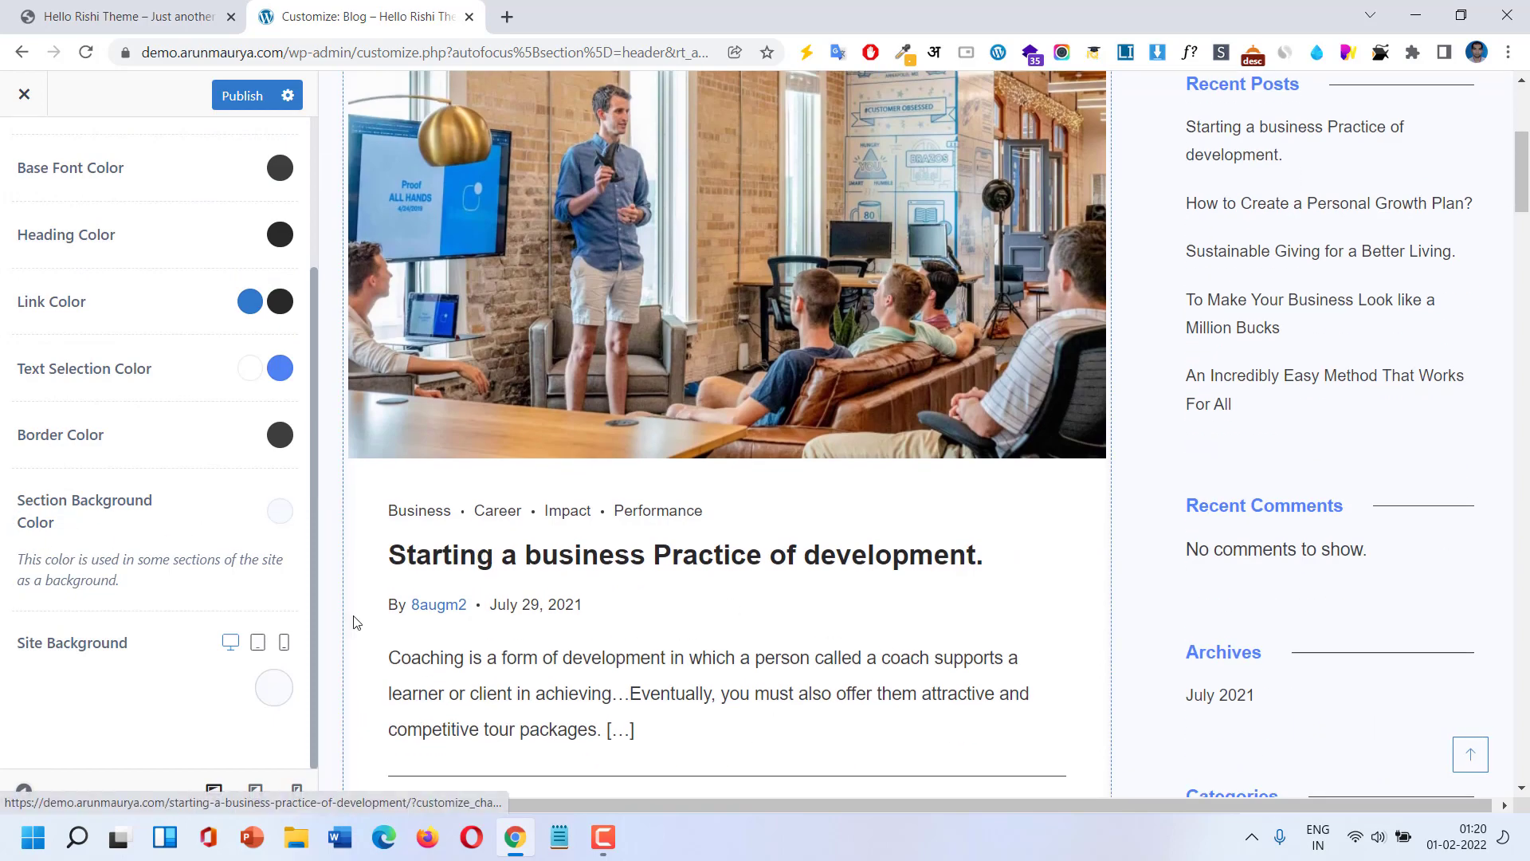
Try a slate blue site background and a dark navy, then vivid blue, section background.
{"action": "left_click", "coordinate": [278, 690]}
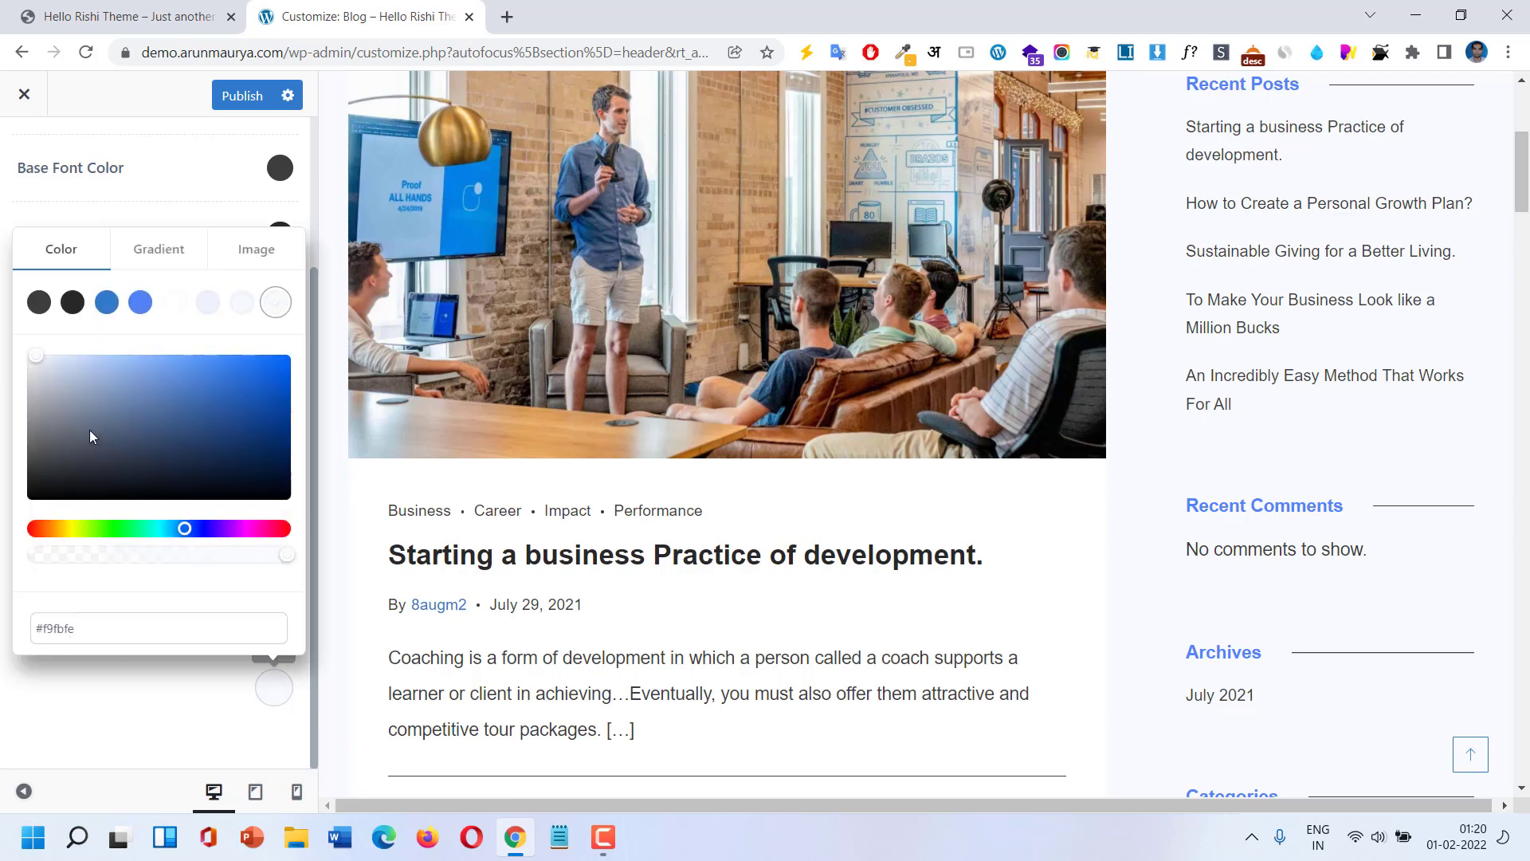
{"action": "left_click", "coordinate": [114, 418]}
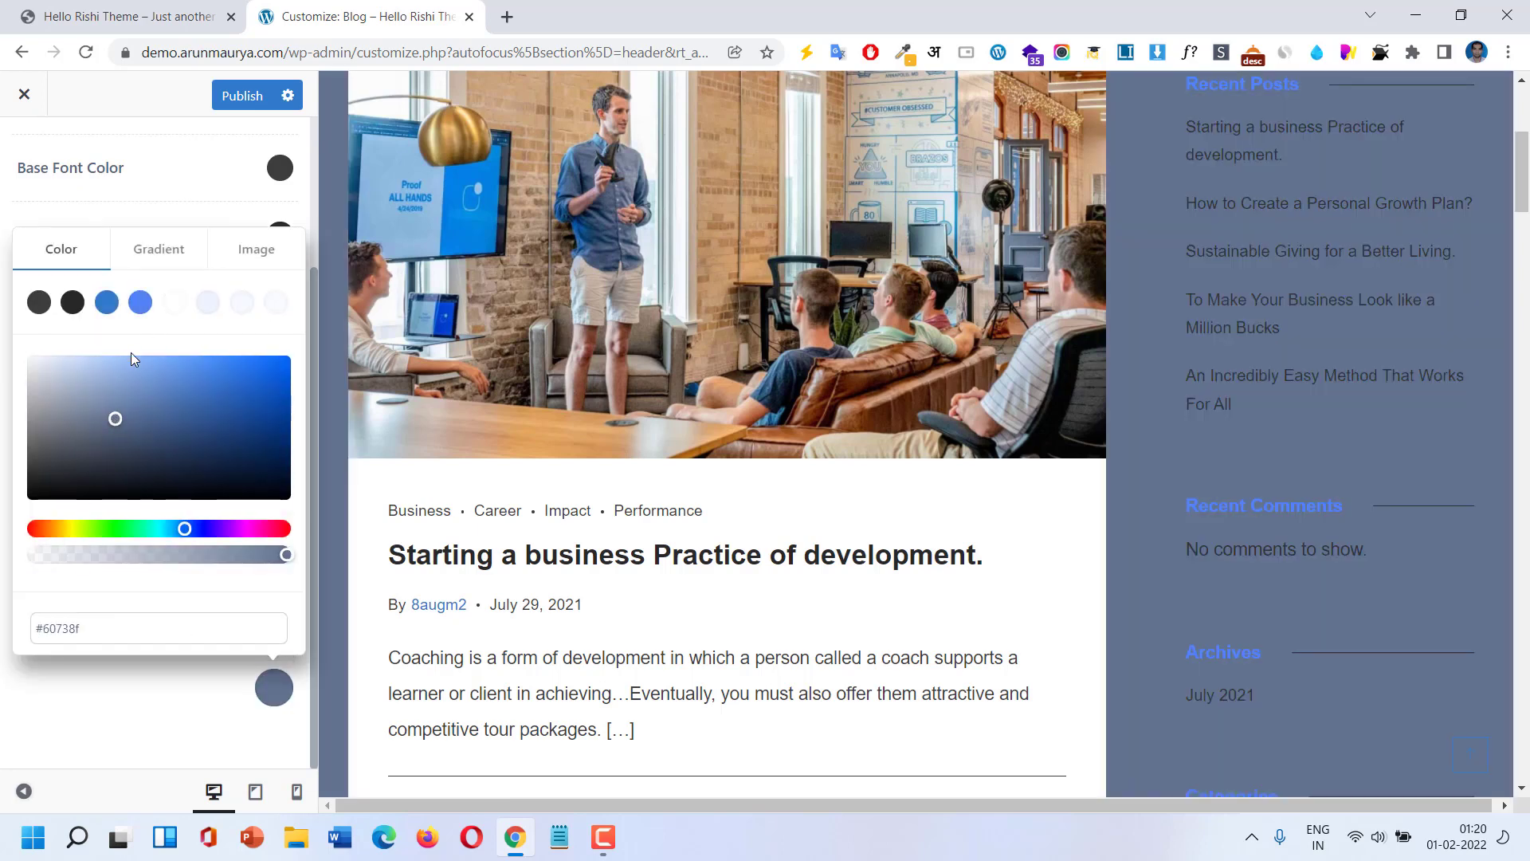
{"action": "left_click", "coordinate": [103, 727]}
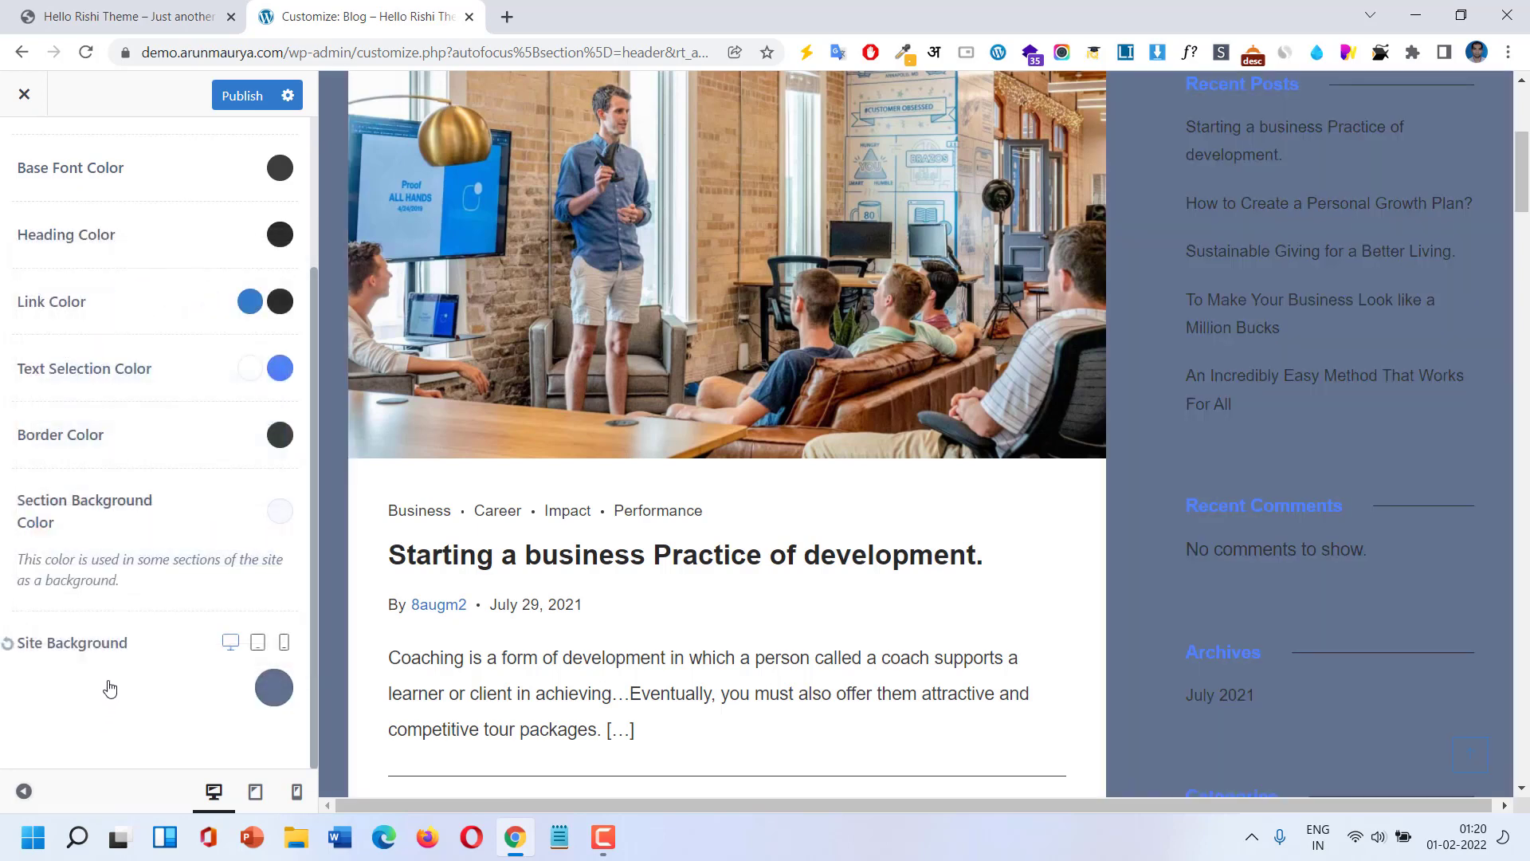
{"action": "left_click", "coordinate": [281, 506]}
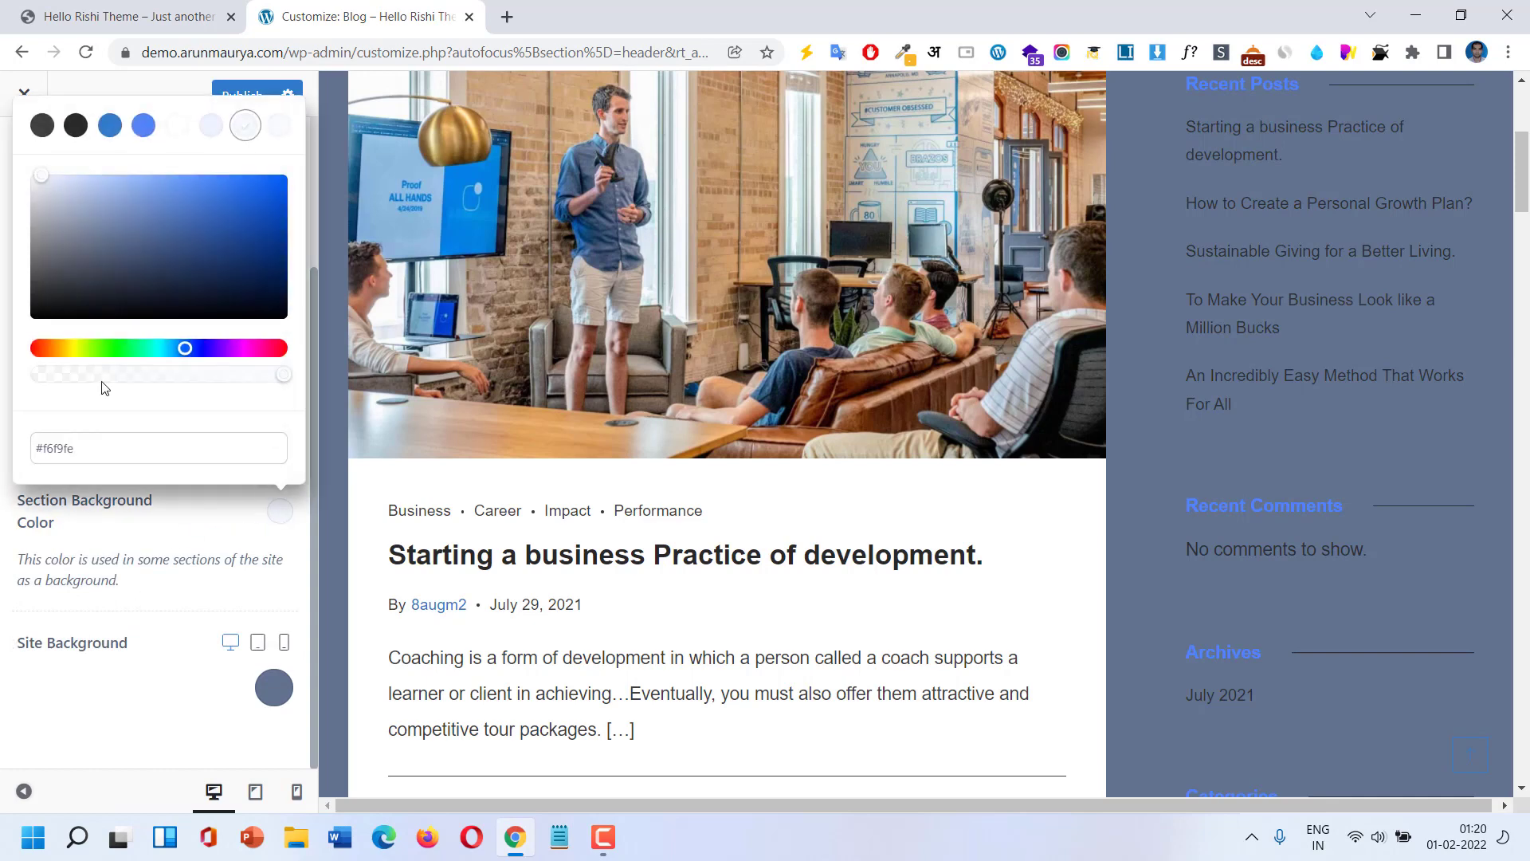
{"action": "left_click", "coordinate": [139, 260]}
{"action": "scroll", "coordinate": [701, 478], "scroll_direction": "down", "scroll_amount": 3}
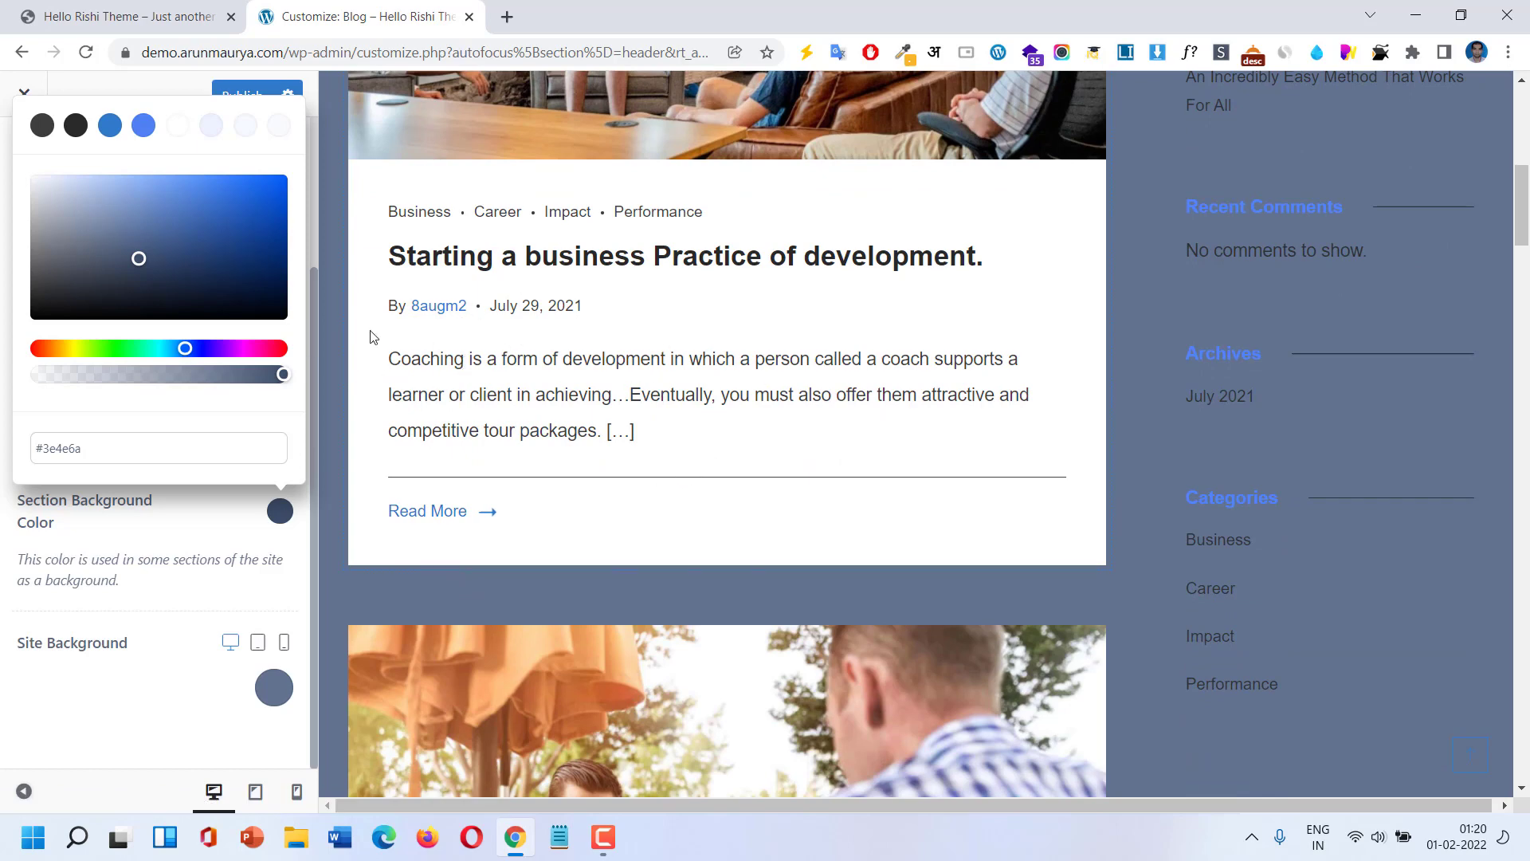
{"action": "mouse_move", "coordinate": [188, 254]}
{"action": "left_mouse_down"}
{"action": "mouse_move", "coordinate": [220, 225]}
{"action": "mouse_move", "coordinate": [199, 175]}
{"action": "left_mouse_up"}
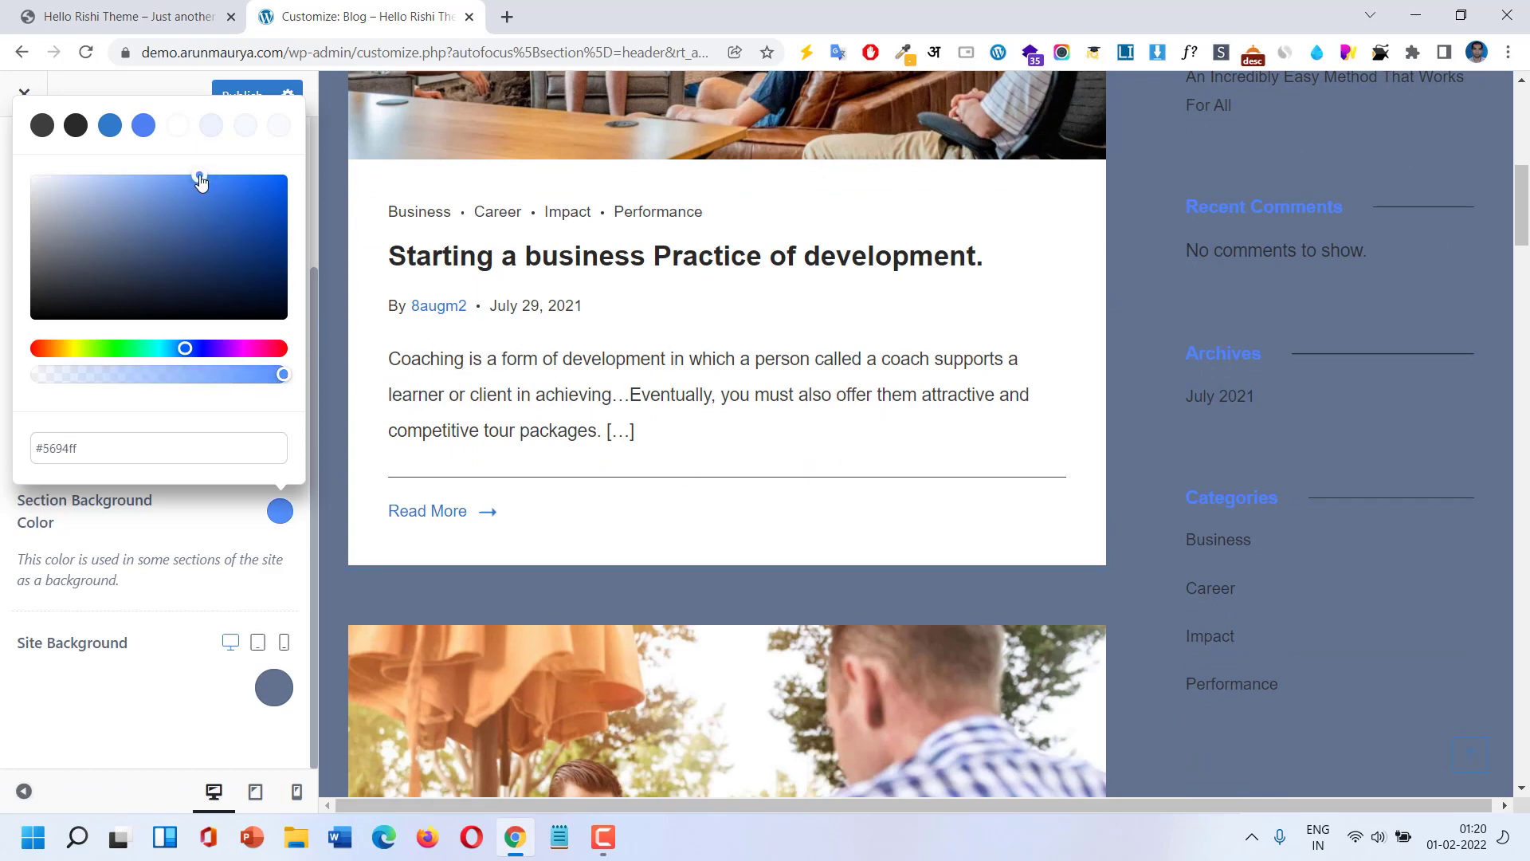
{"action": "left_click", "coordinate": [98, 567]}
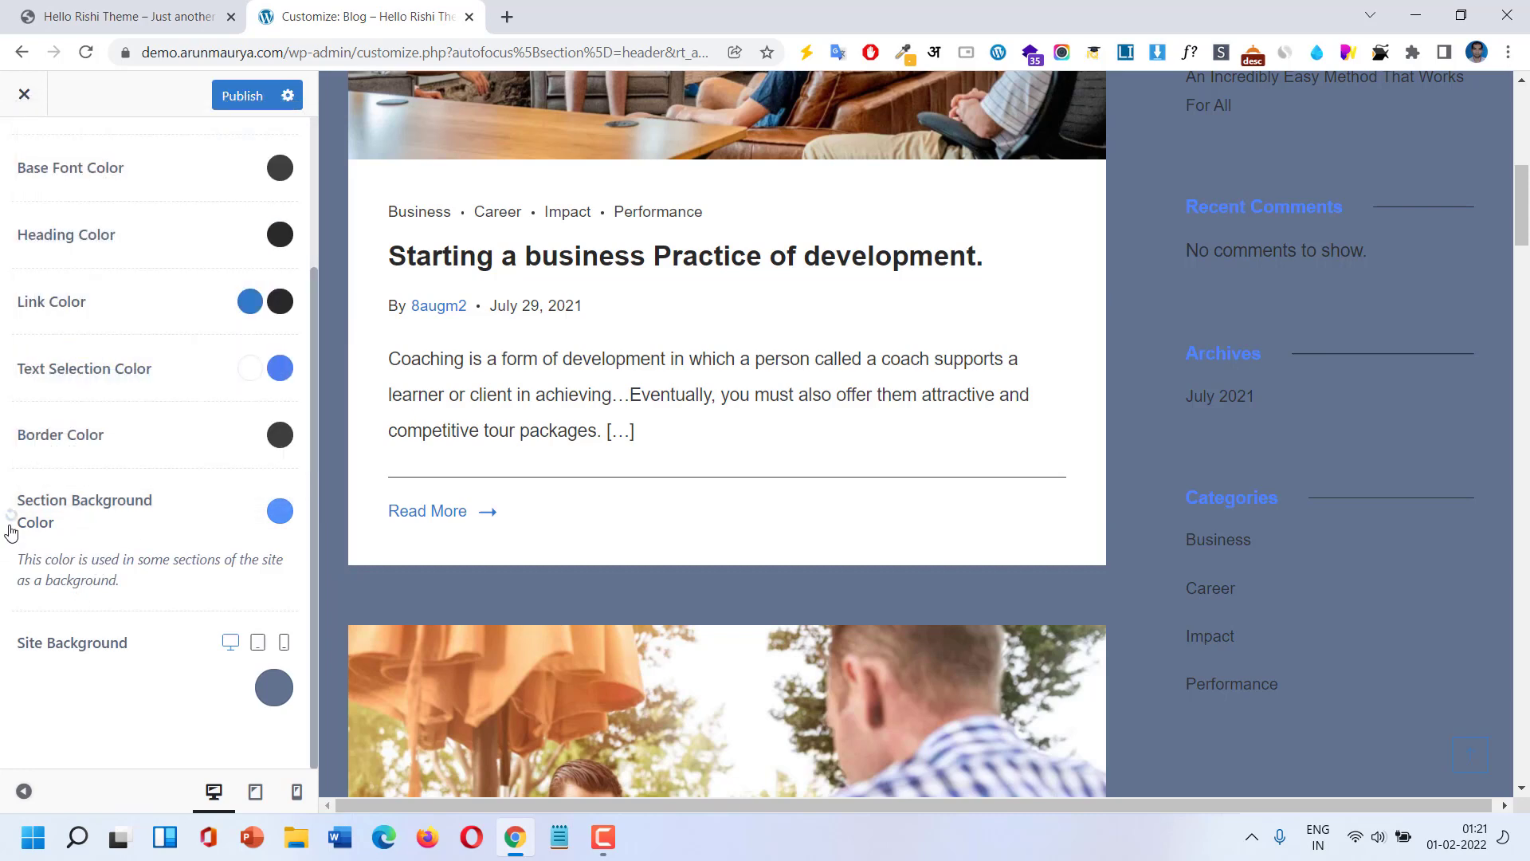
Reset the section background, then the site background to white, and return to General Options.
{"action": "left_click", "coordinate": [8, 517]}
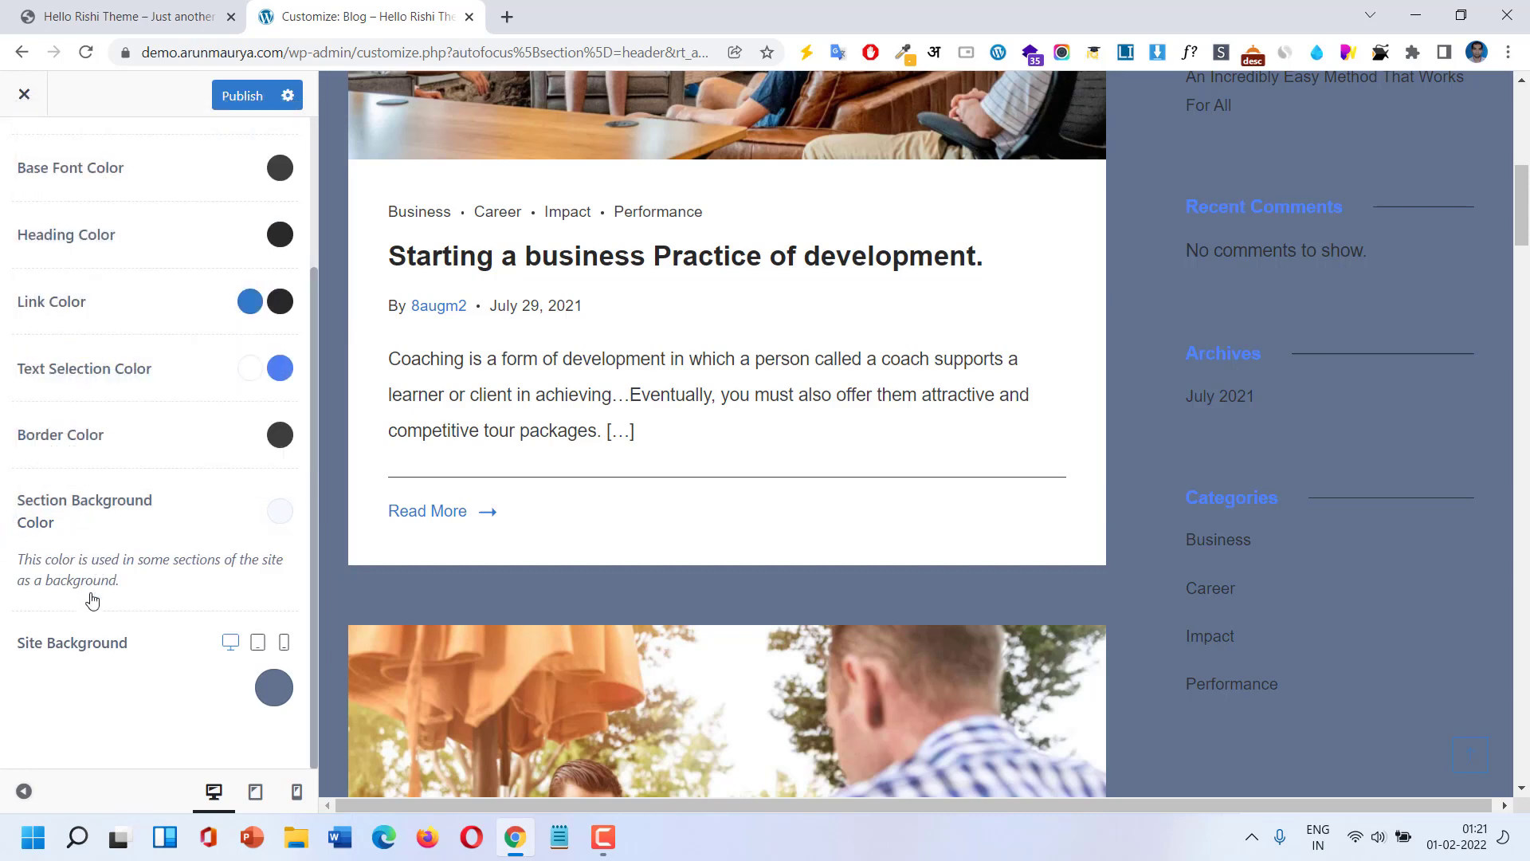
{"action": "left_click", "coordinate": [274, 687]}
{"action": "left_click", "coordinate": [8, 737]}
{"action": "left_click", "coordinate": [9, 643]}
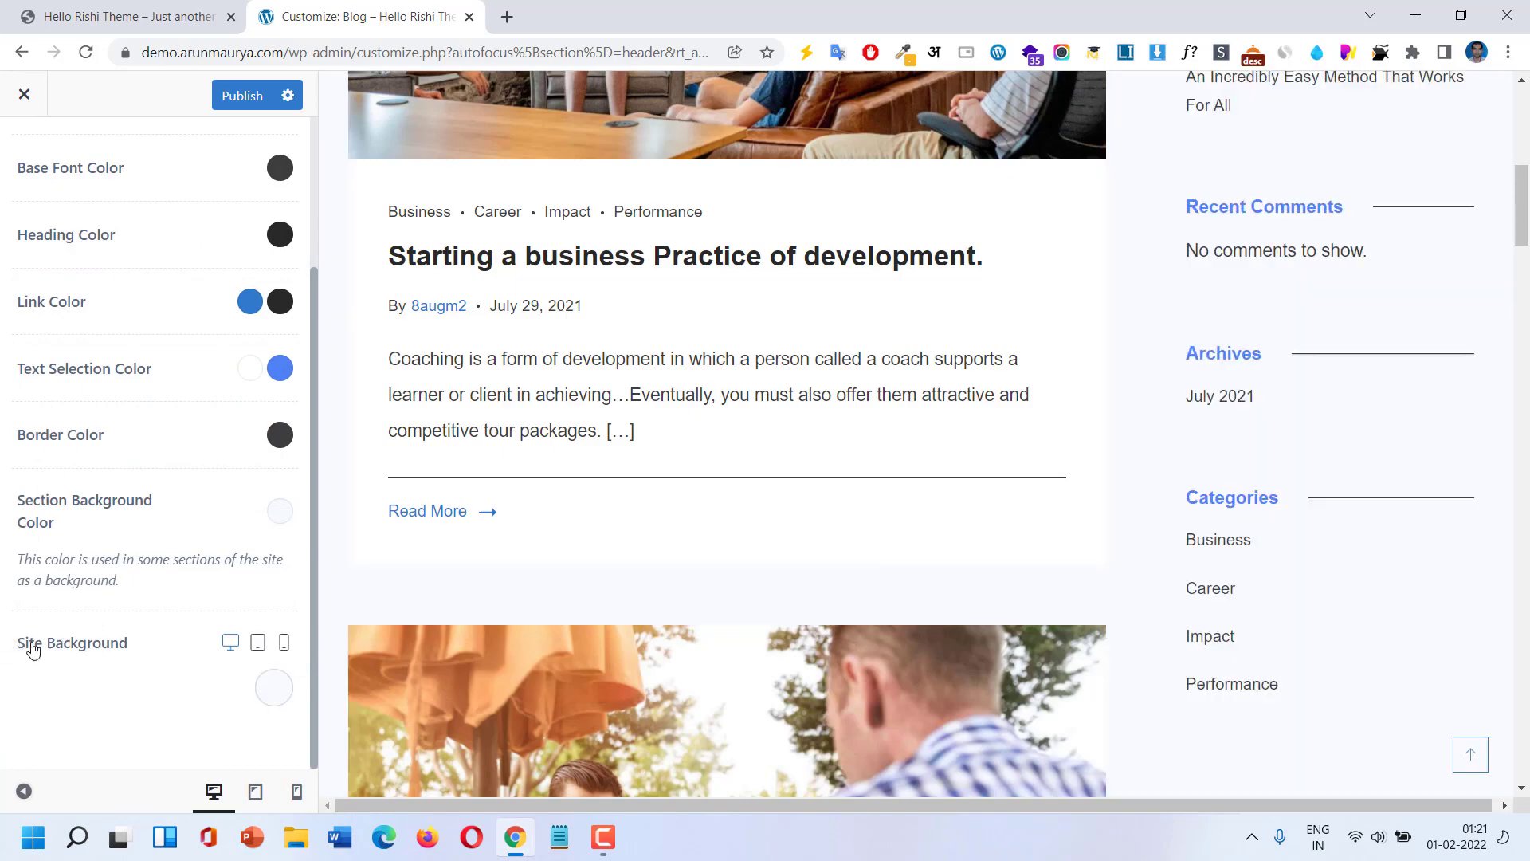
{"action": "scroll", "coordinate": [1031, 475], "scroll_direction": "up", "scroll_amount": 6}
{"action": "scroll", "coordinate": [1032, 473], "scroll_direction": "up", "scroll_amount": 3}
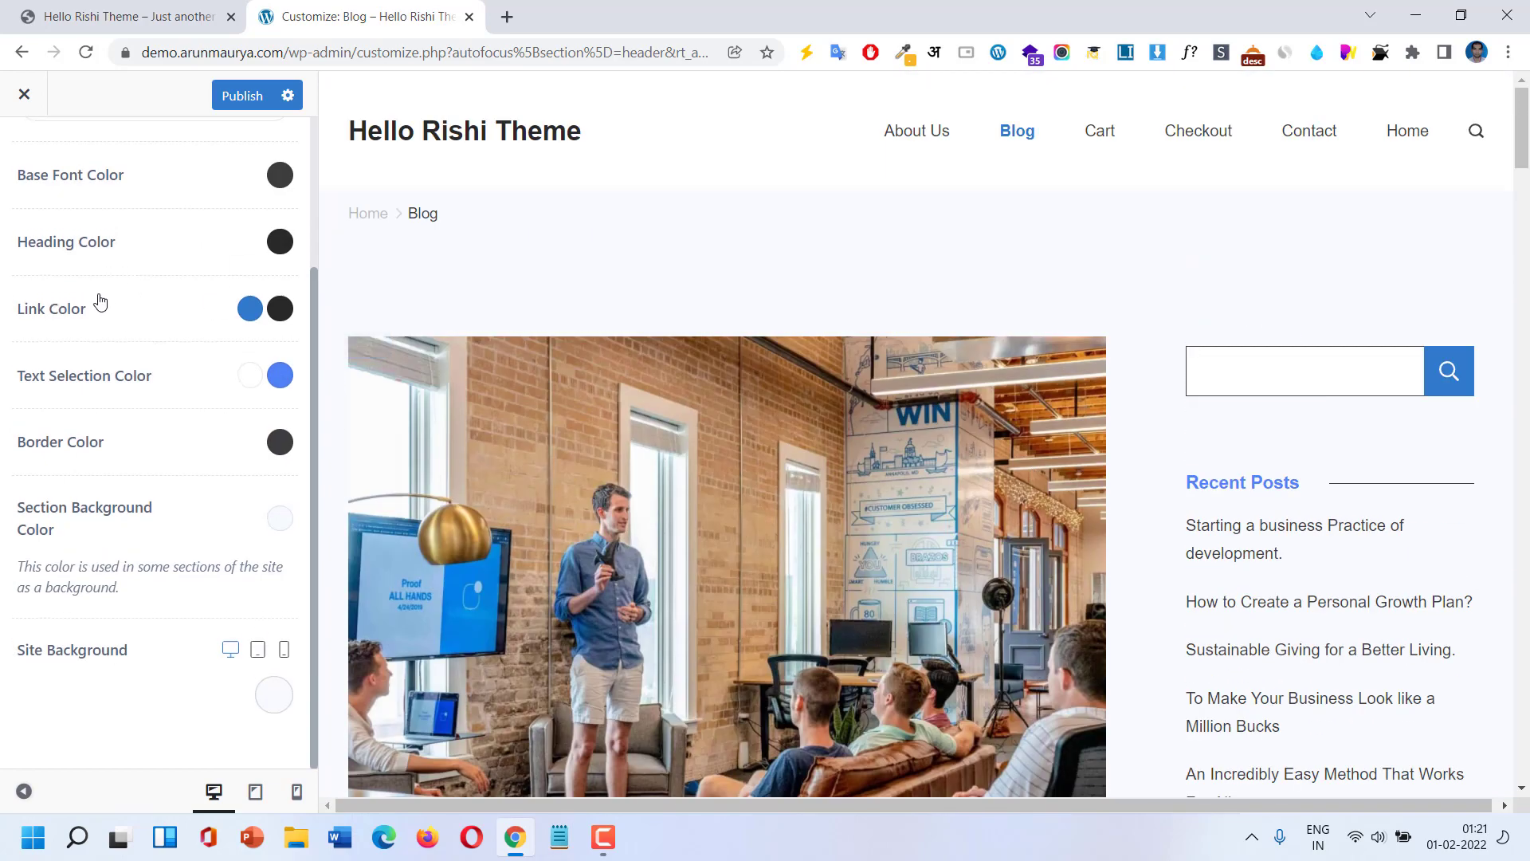
{"action": "scroll", "coordinate": [102, 300], "scroll_direction": "up", "scroll_amount": 3}
{"action": "left_click", "coordinate": [6, 163]}
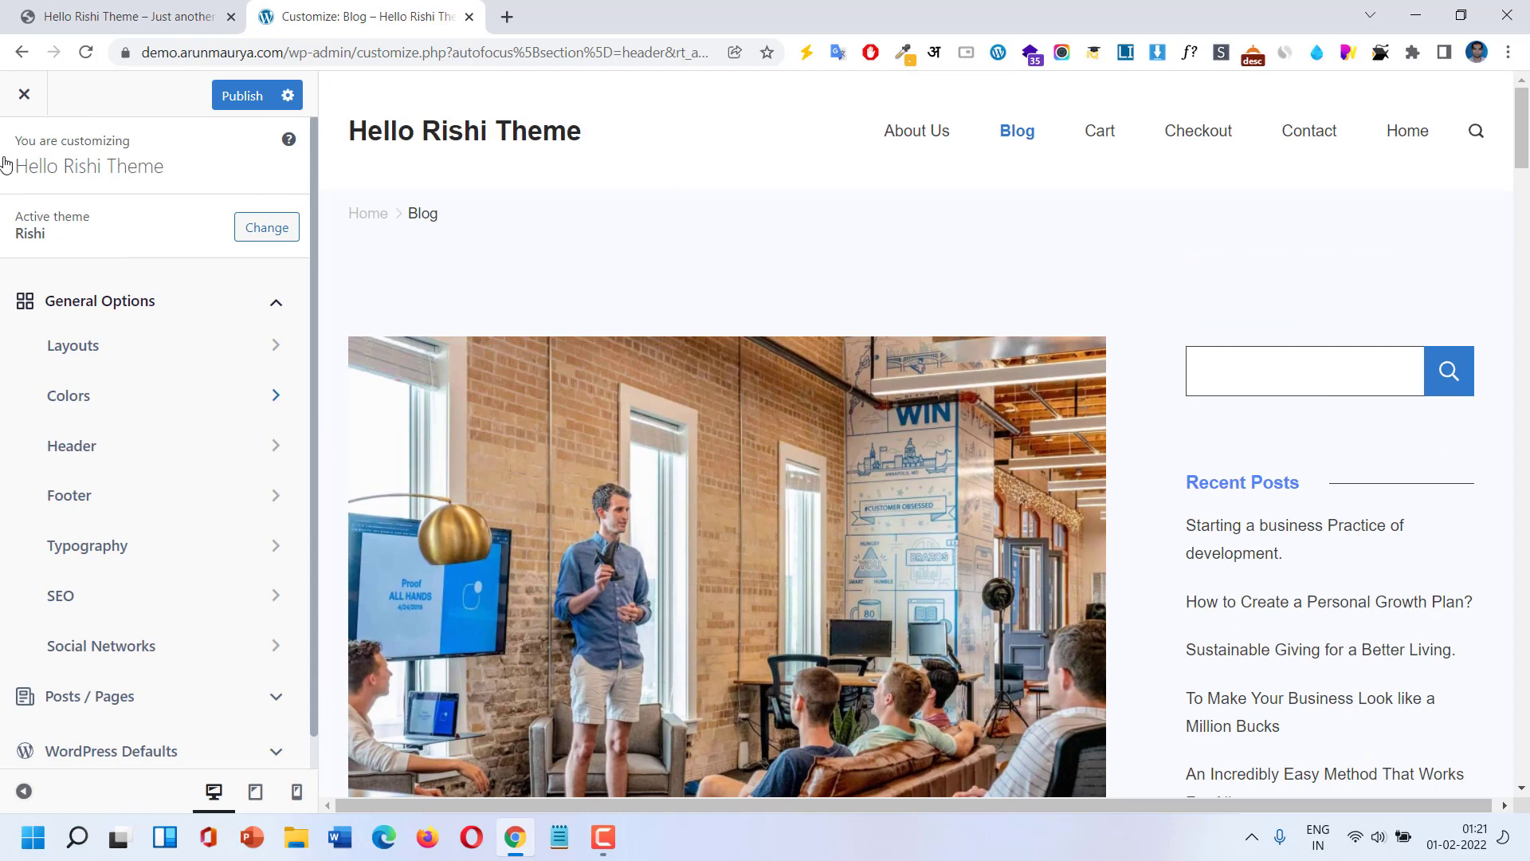
Open the Header builder, check the Global Header under Headers, then return to the Elements list.
{"action": "left_click", "coordinate": [76, 448]}
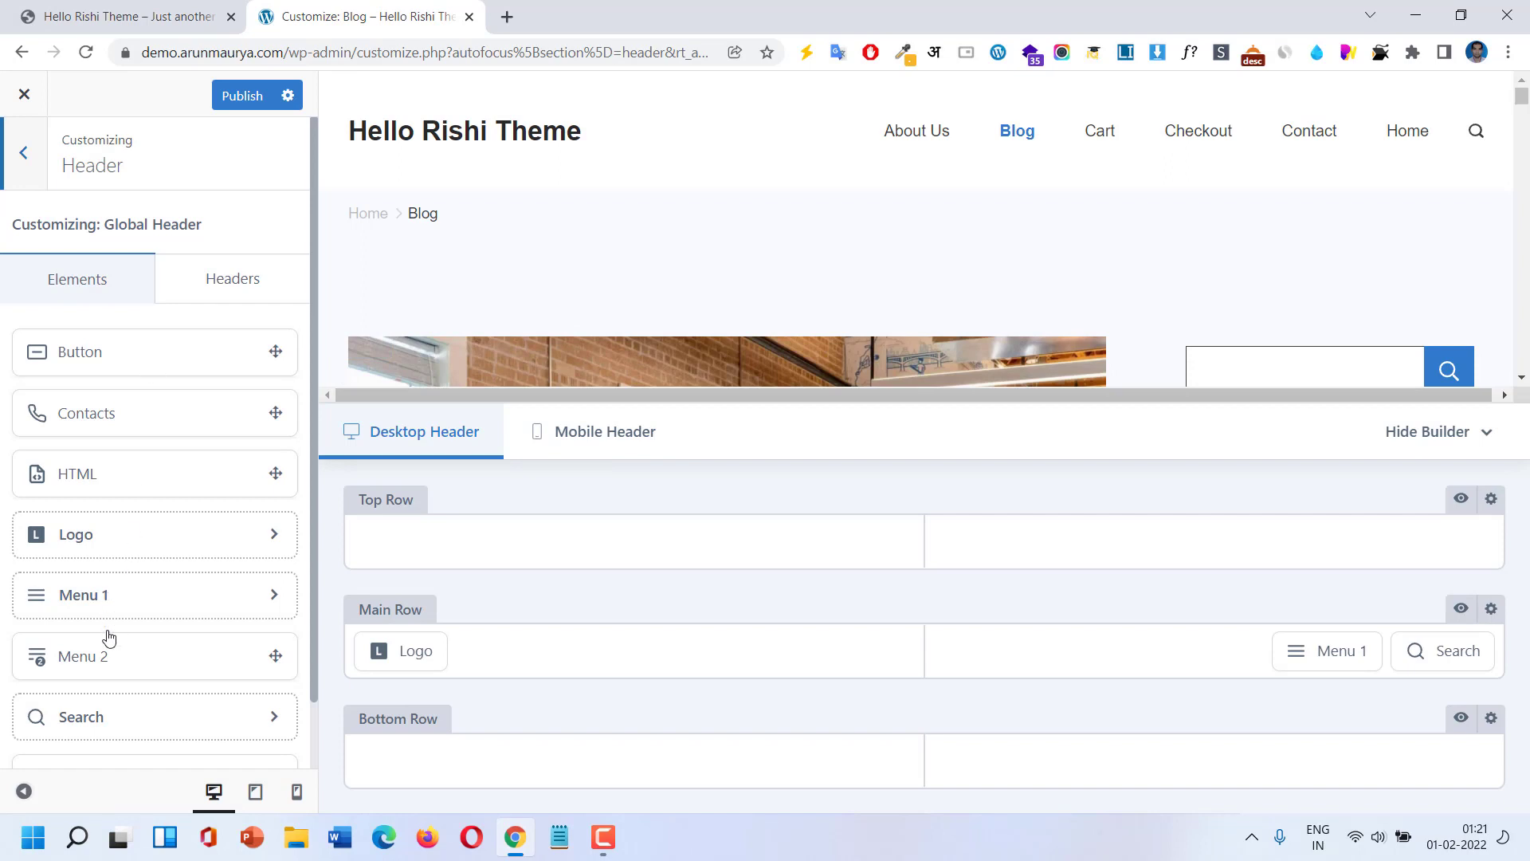
{"action": "scroll", "coordinate": [102, 668], "scroll_direction": "down", "scroll_amount": 1}
{"action": "scroll", "coordinate": [102, 668], "scroll_direction": "up", "scroll_amount": 1}
{"action": "left_click", "coordinate": [235, 295]}
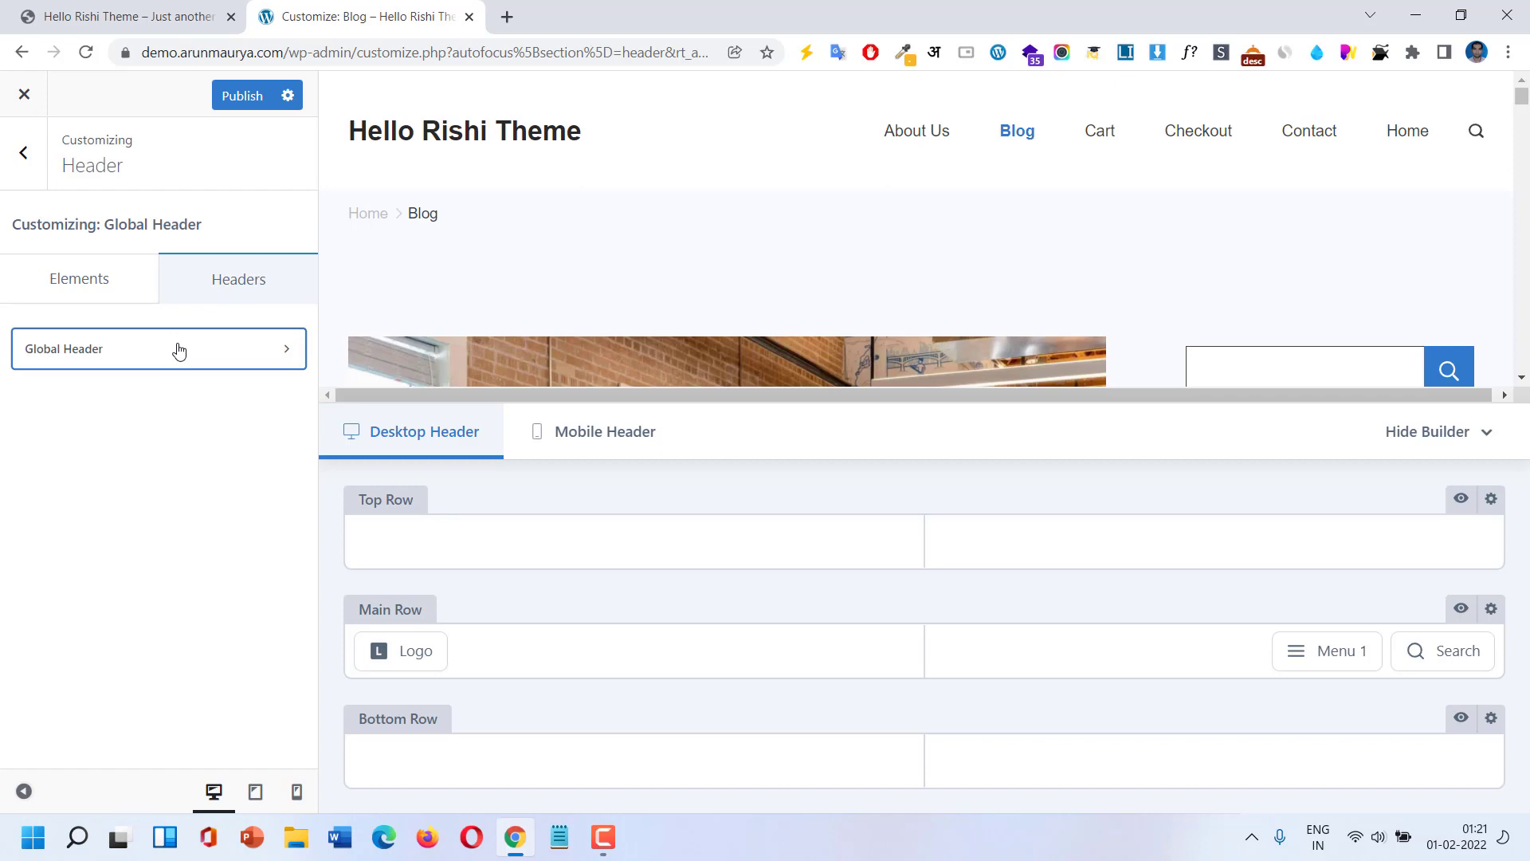
{"action": "left_click", "coordinate": [76, 294]}
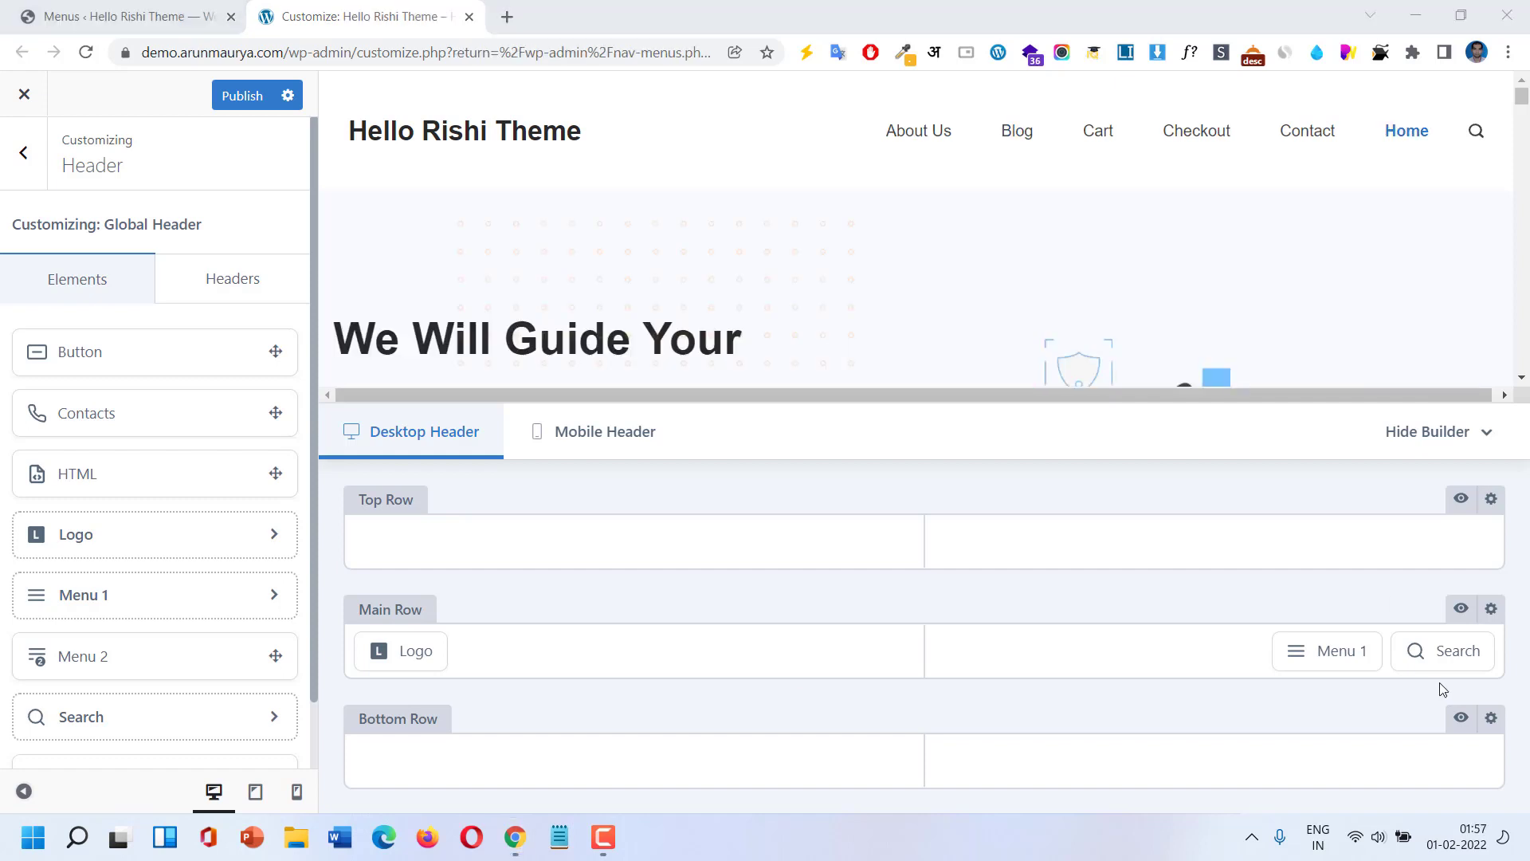
{"action": "mouse_move", "coordinate": [1419, 653]}
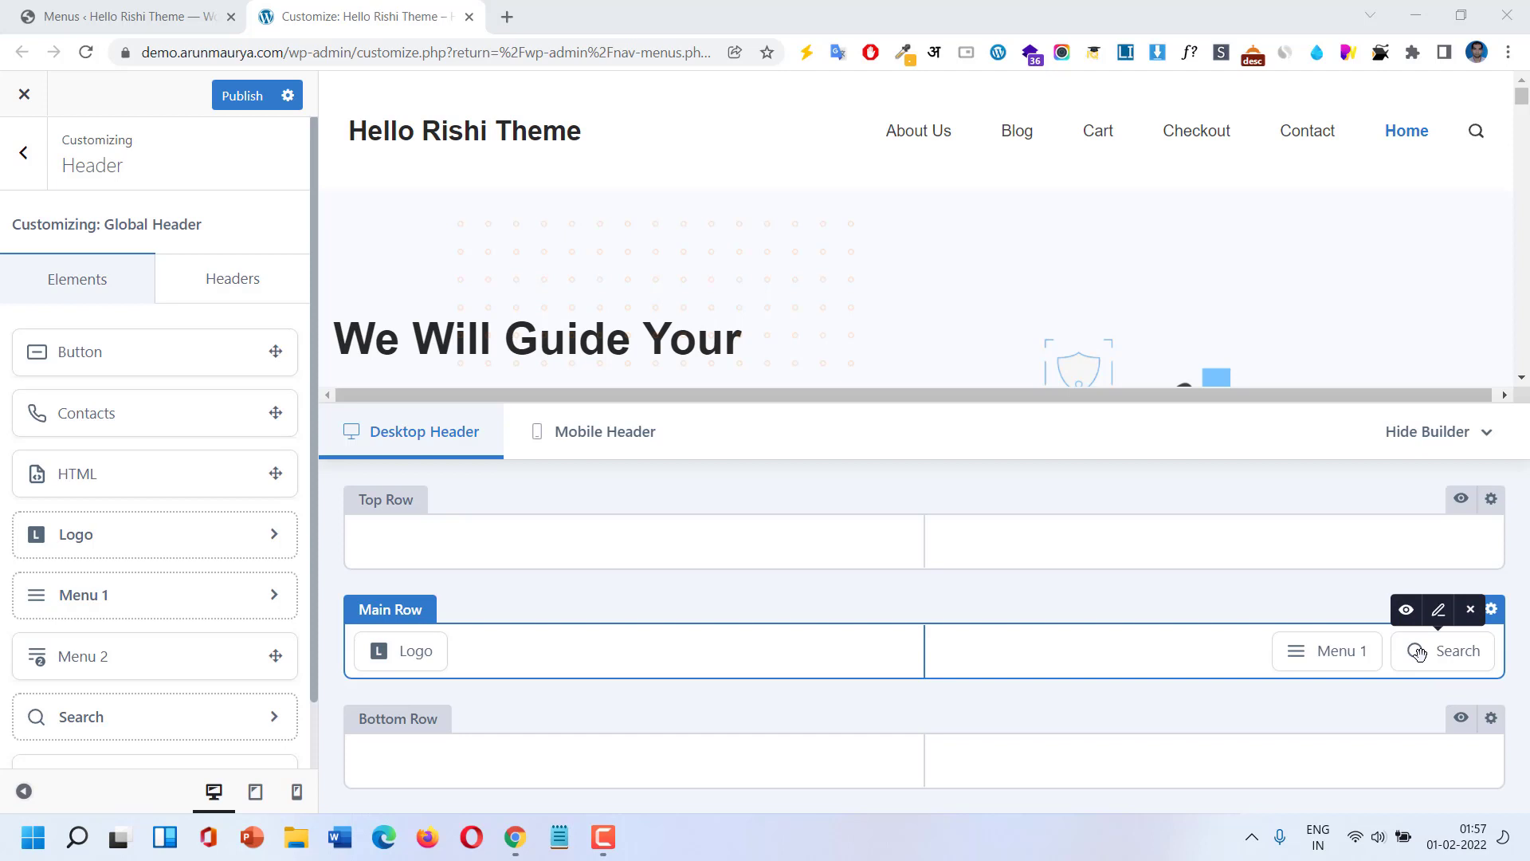
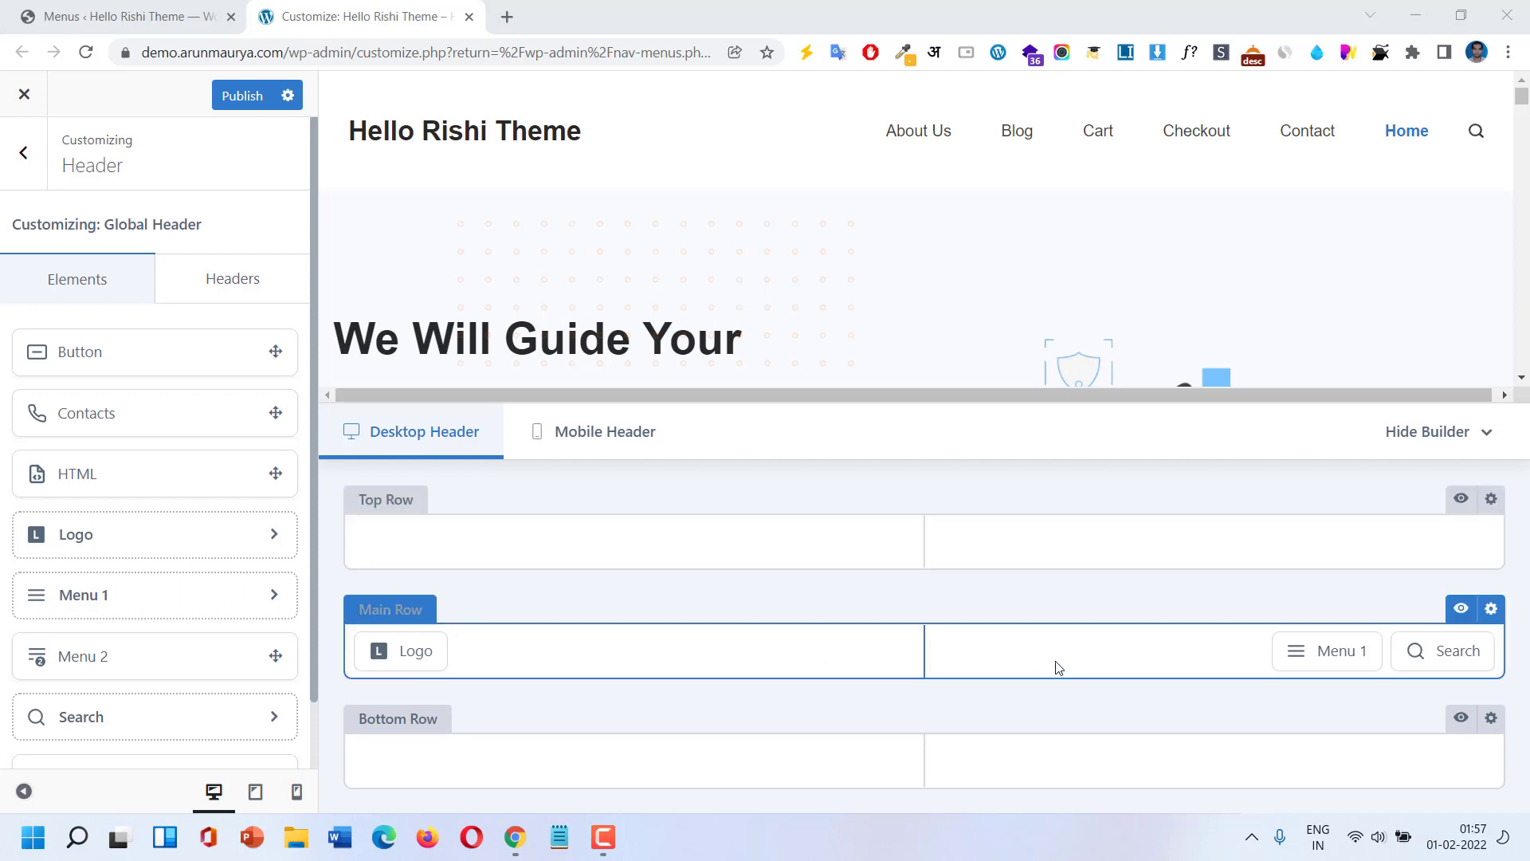
Try Menu 1 in the main row's middle column, then beside the Logo.
{"action": "mouse_move", "coordinate": [1318, 656]}
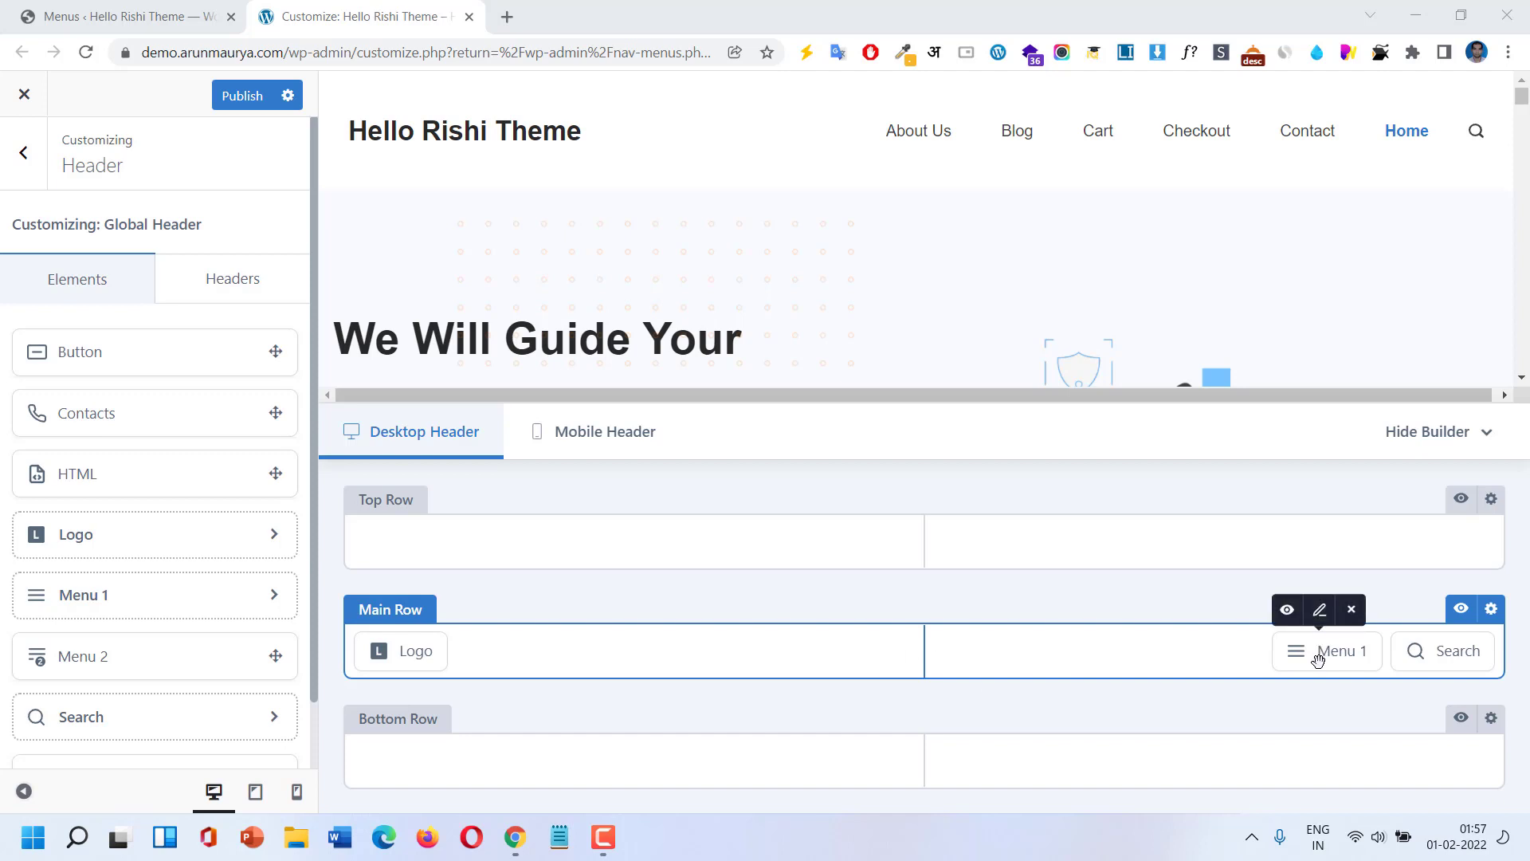
{"action": "left_click_drag", "start_coordinate": [1317, 662], "coordinate": [1243, 663]}
{"action": "mouse_move", "coordinate": [901, 659]}
{"action": "left_mouse_down"}
{"action": "mouse_move", "coordinate": [844, 655]}
{"action": "mouse_move", "coordinate": [891, 650]}
{"action": "left_mouse_up"}
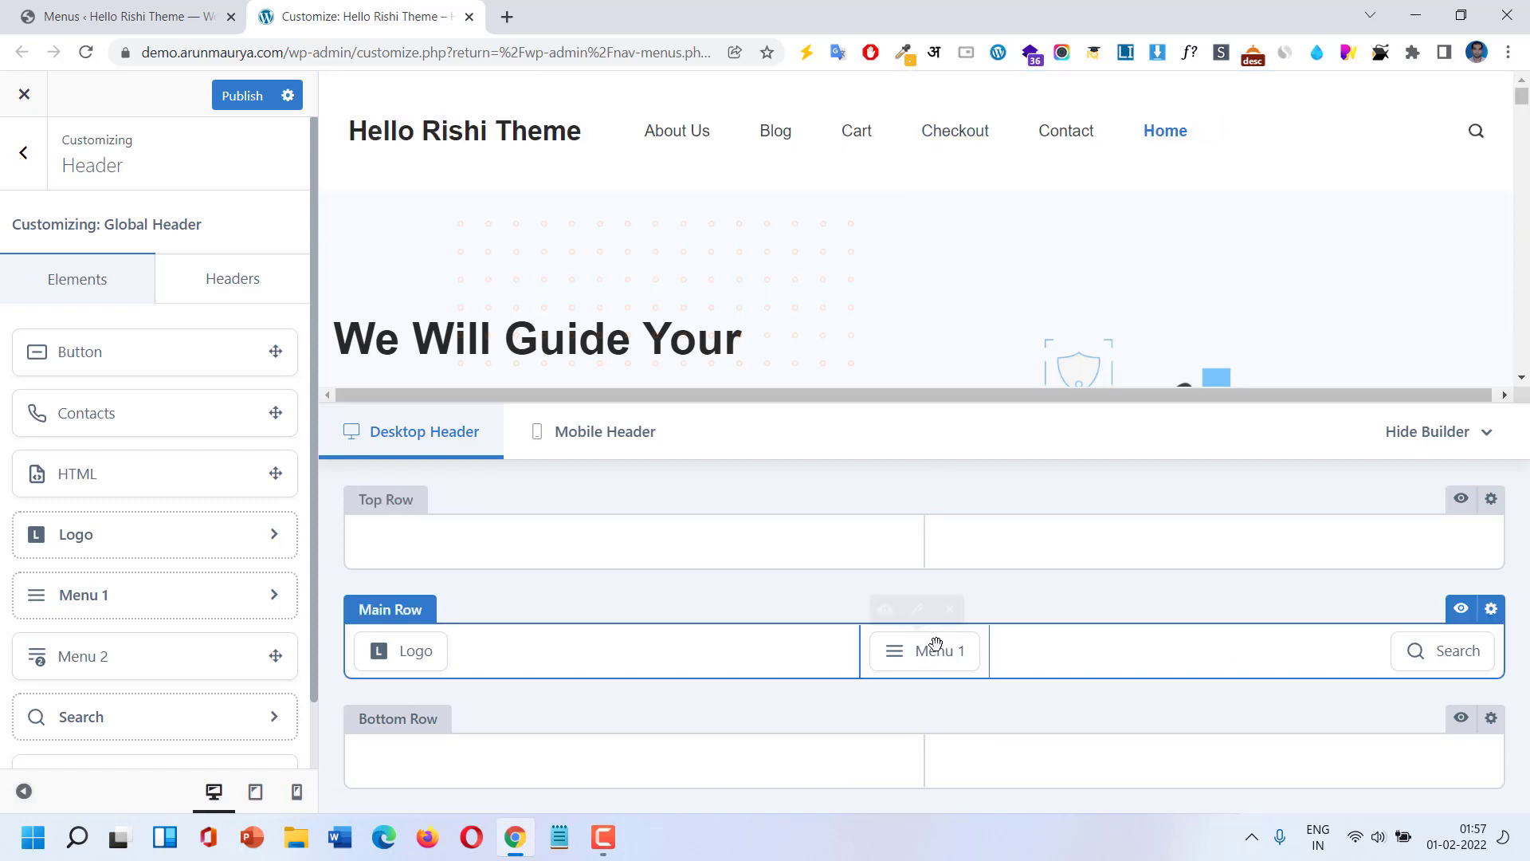
{"action": "left_click_drag", "start_coordinate": [925, 650], "coordinate": [649, 659]}
{"action": "mouse_move", "coordinate": [548, 648]}
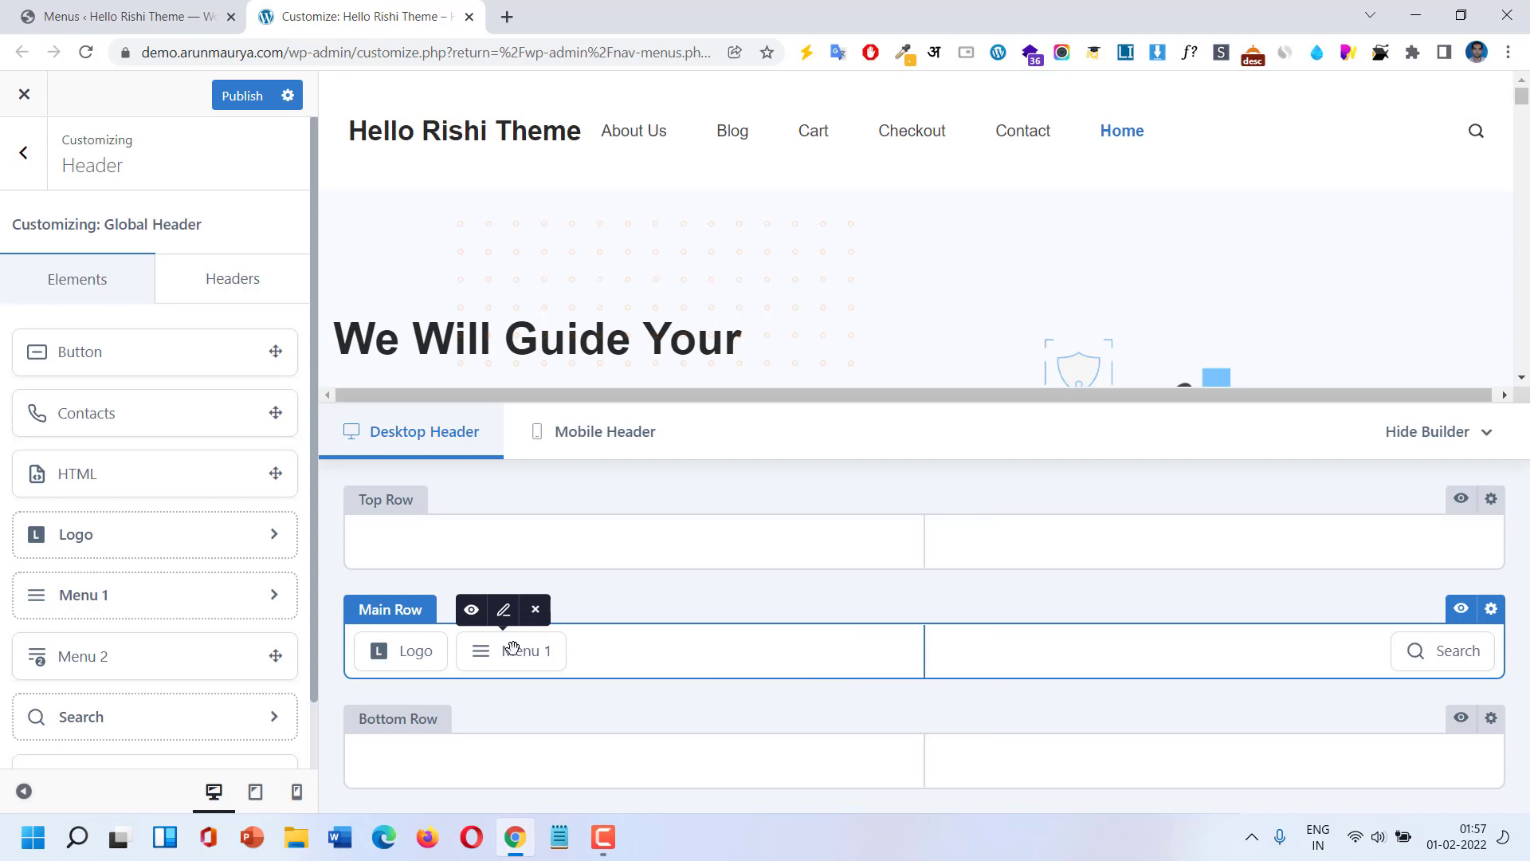
{"action": "left_click_drag", "start_coordinate": [756, 660], "coordinate": [1271, 647]}
Rearrange Search and Menu 1, ending with Search at the main row's right end.
{"action": "left_click_drag", "start_coordinate": [1406, 650], "coordinate": [928, 653]}
{"action": "mouse_move", "coordinate": [926, 652]}
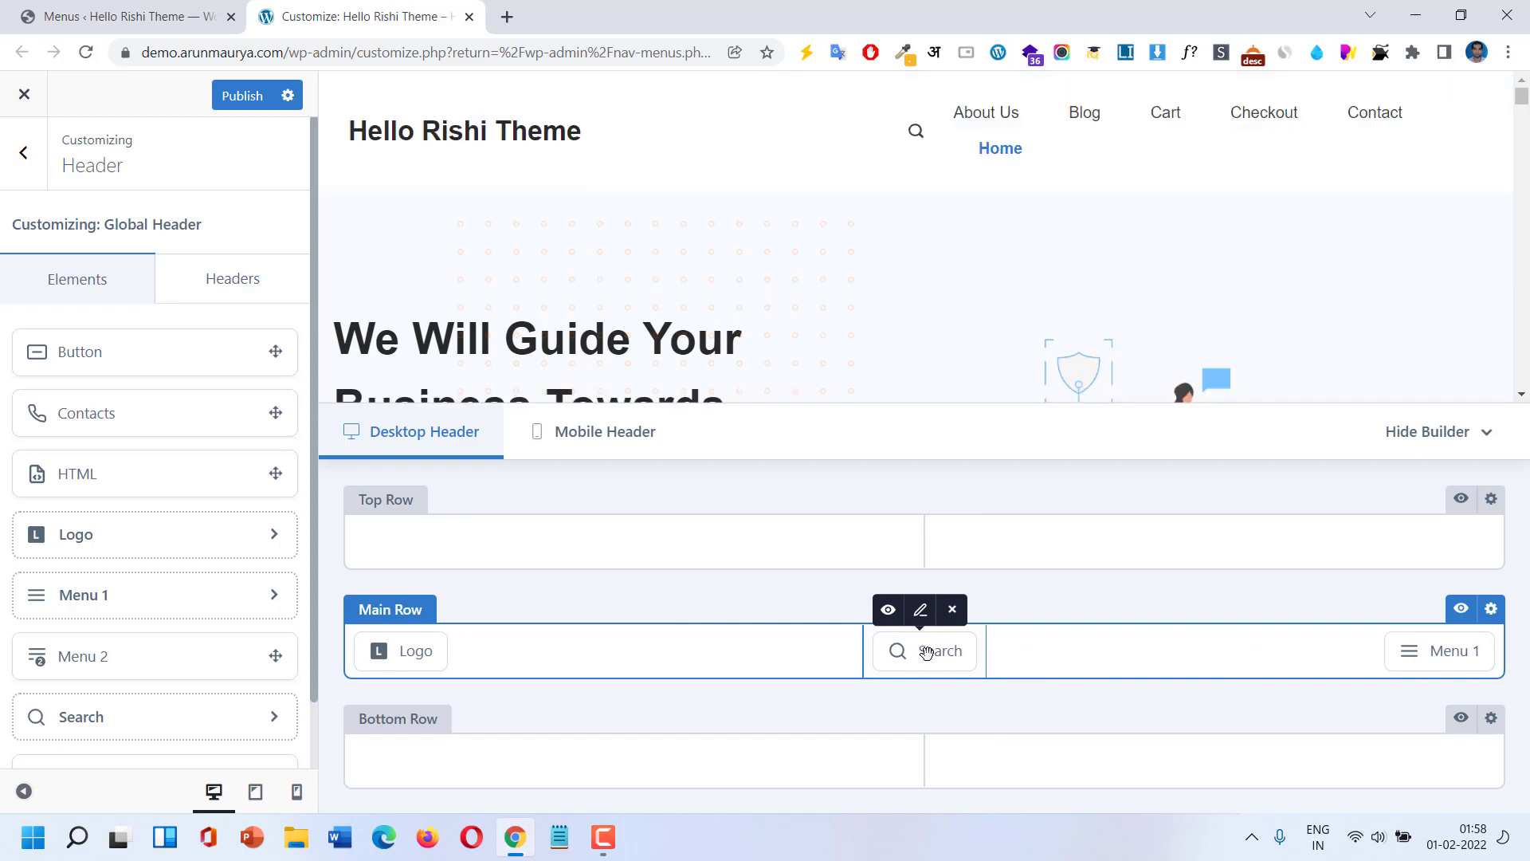
{"action": "left_click_drag", "start_coordinate": [926, 652], "coordinate": [632, 644]}
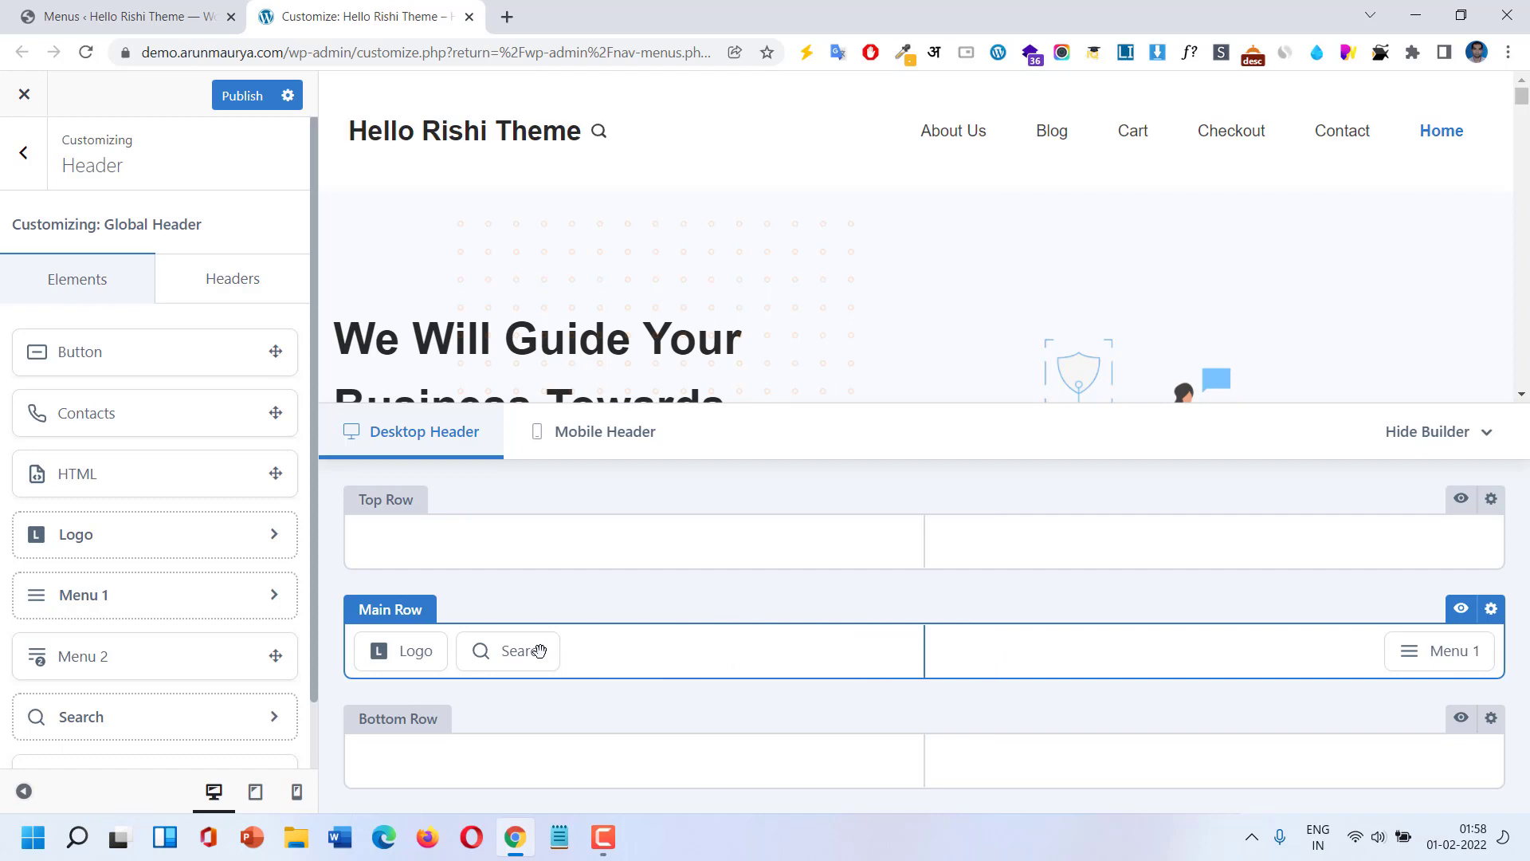
{"action": "left_click_drag", "start_coordinate": [1427, 651], "coordinate": [738, 659]}
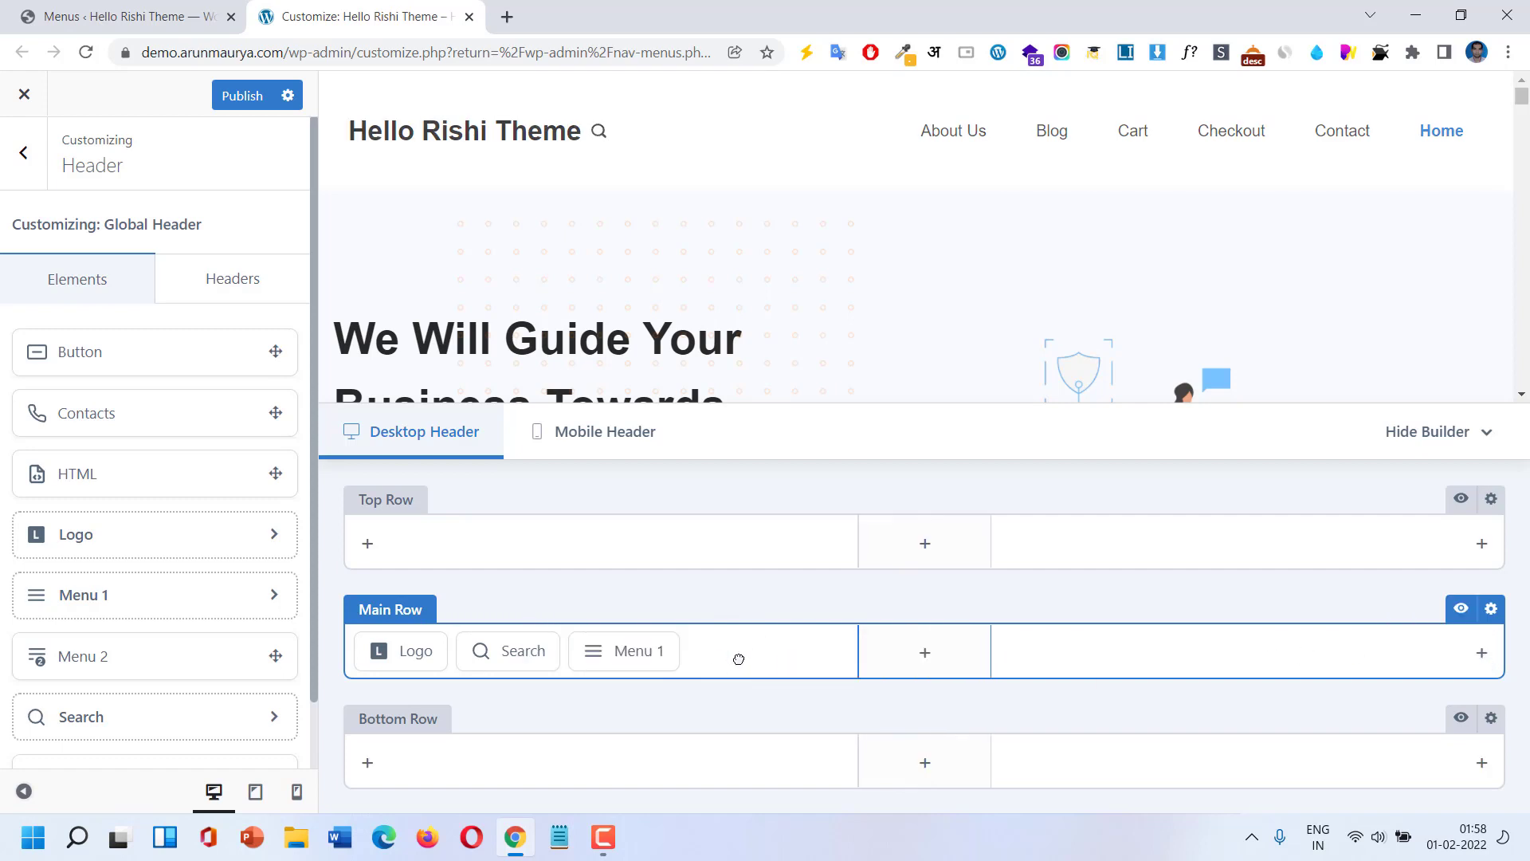
{"action": "left_click_drag", "start_coordinate": [629, 648], "coordinate": [1099, 550]}
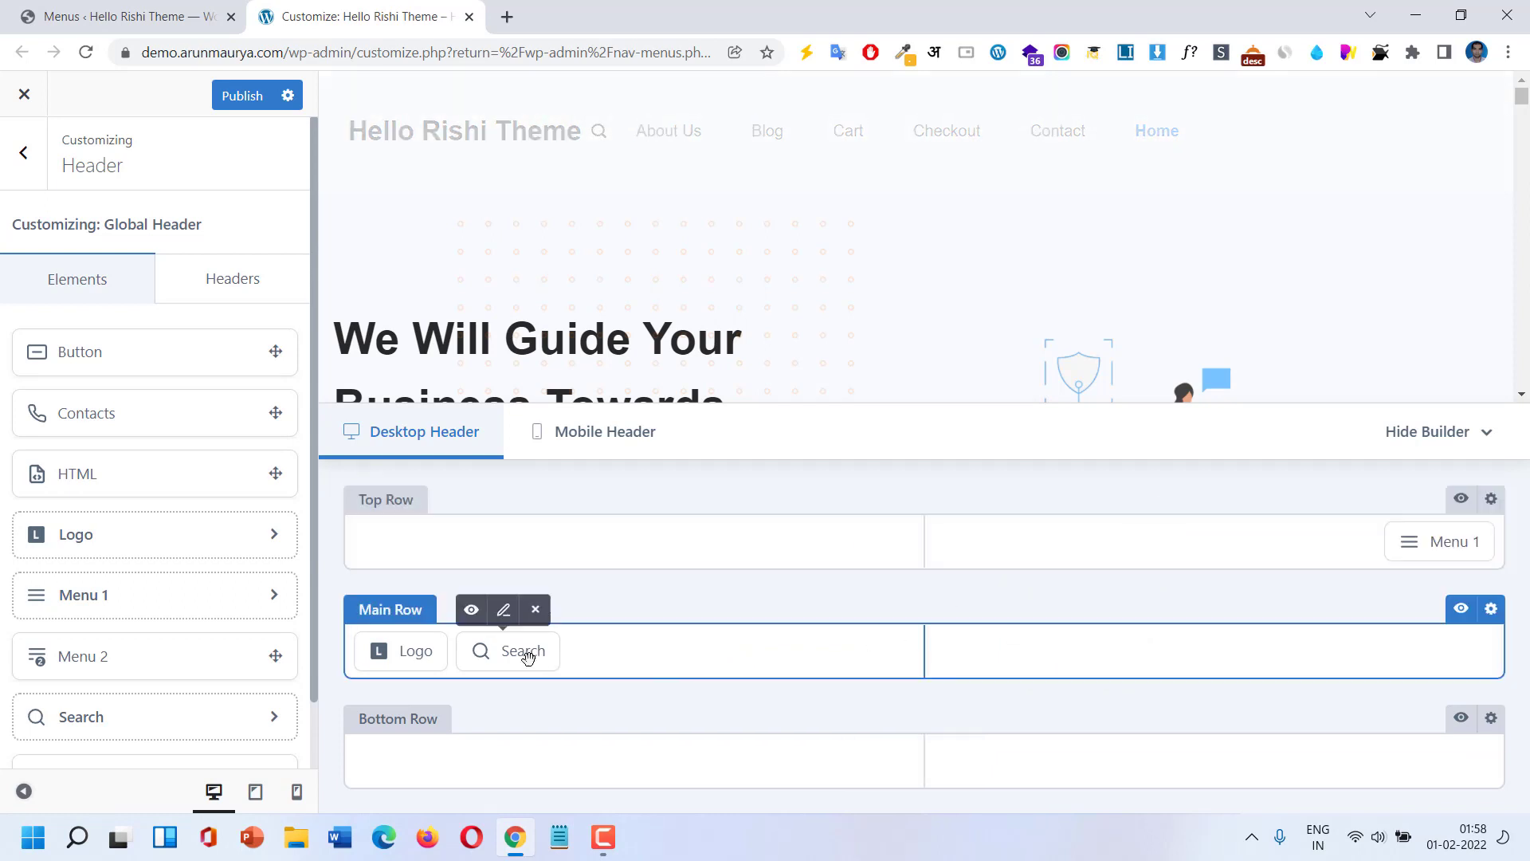
{"action": "left_click_drag", "start_coordinate": [527, 655], "coordinate": [1240, 656]}
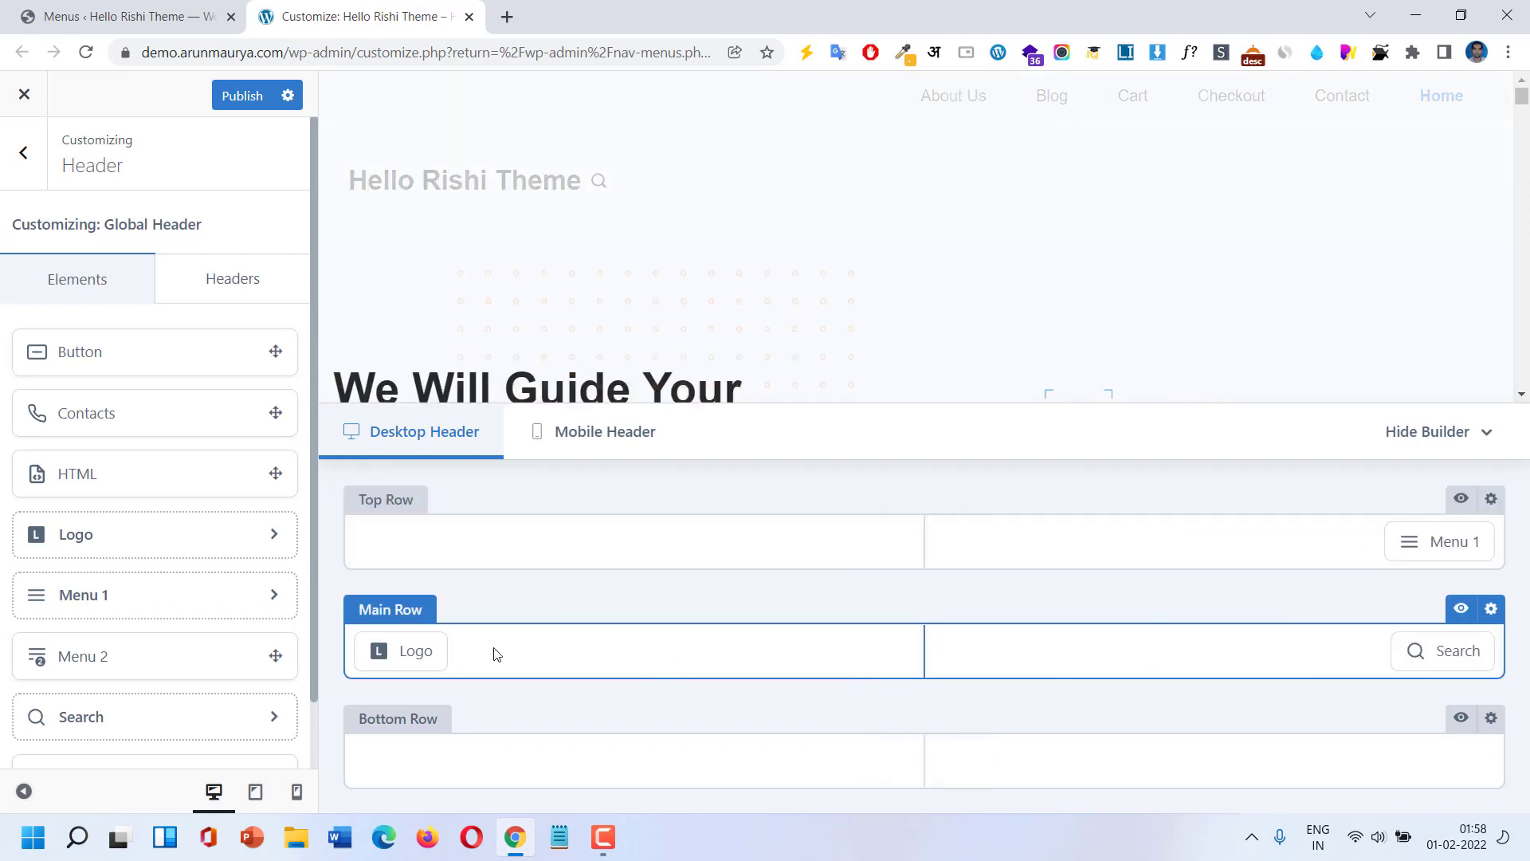
{"action": "left_click_drag", "start_coordinate": [1446, 541], "coordinate": [1195, 666]}
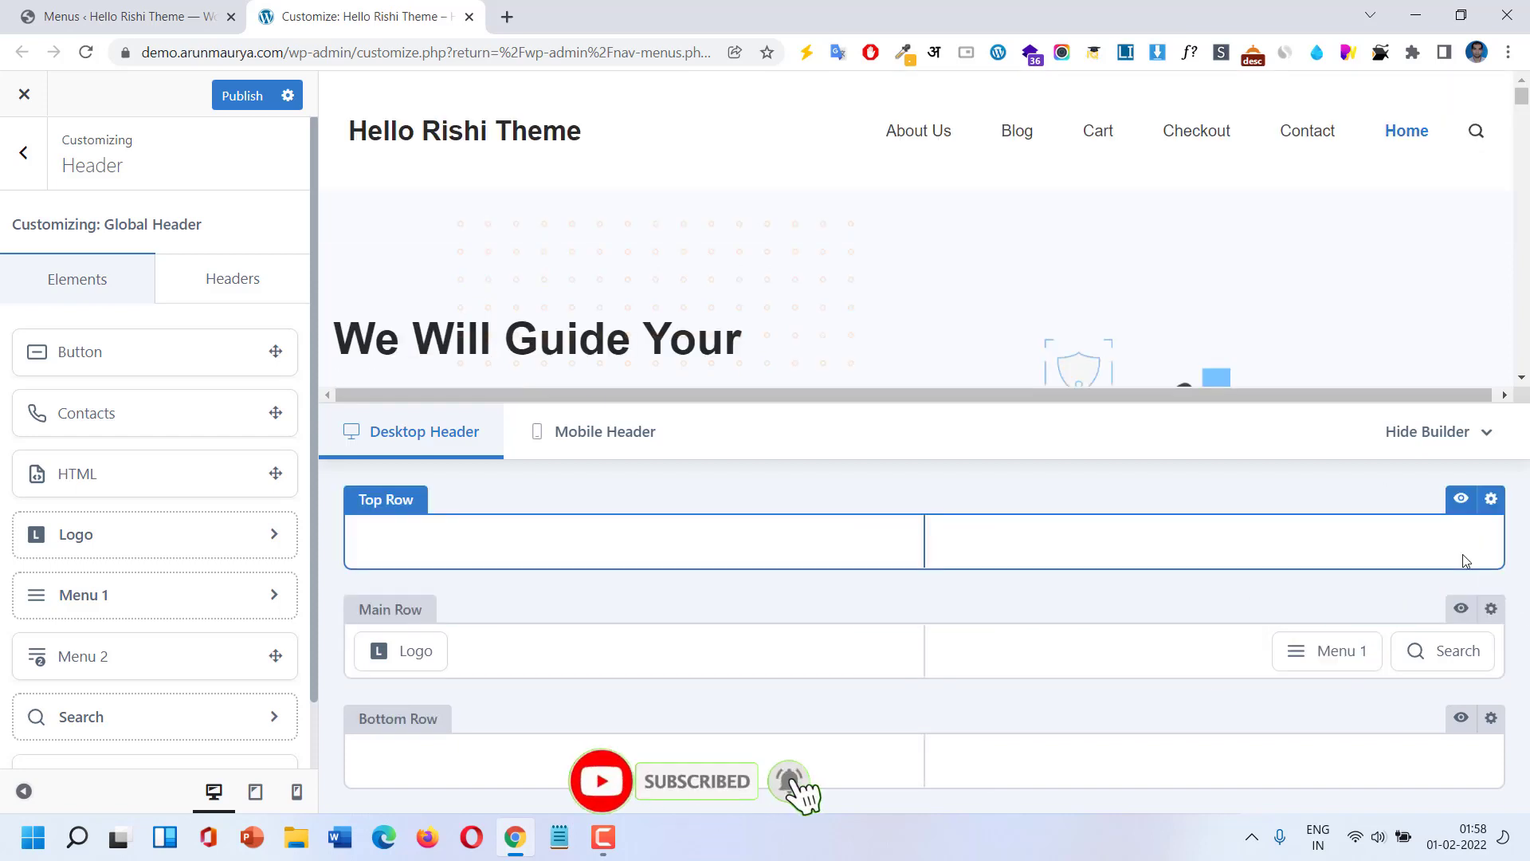
Open the Main Row settings, keep container width at Default, and view its Design options.
{"action": "mouse_move", "coordinate": [1480, 612]}
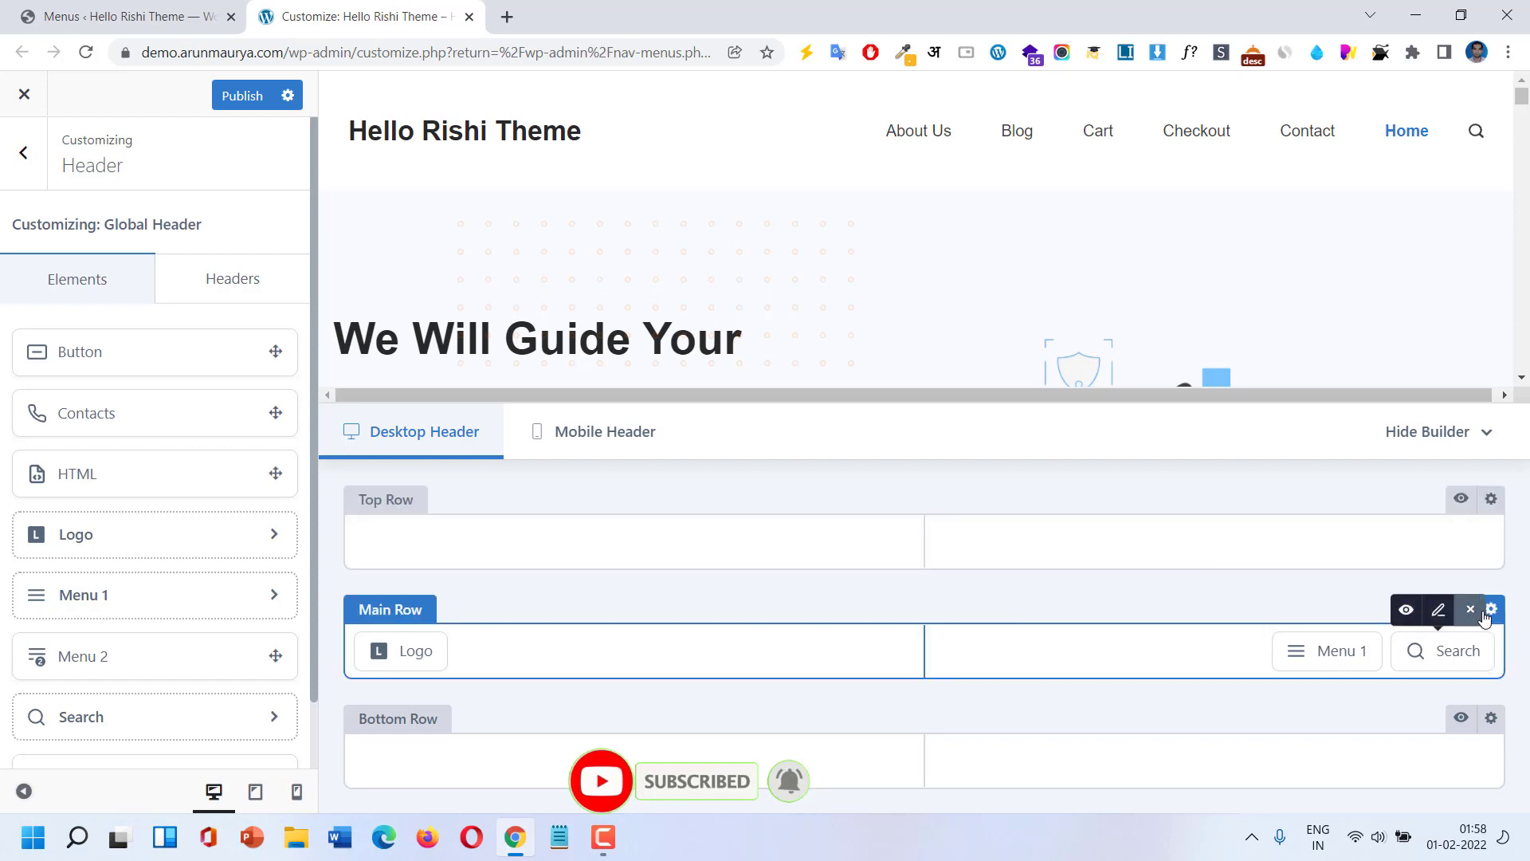
{"action": "left_click", "coordinate": [1492, 610]}
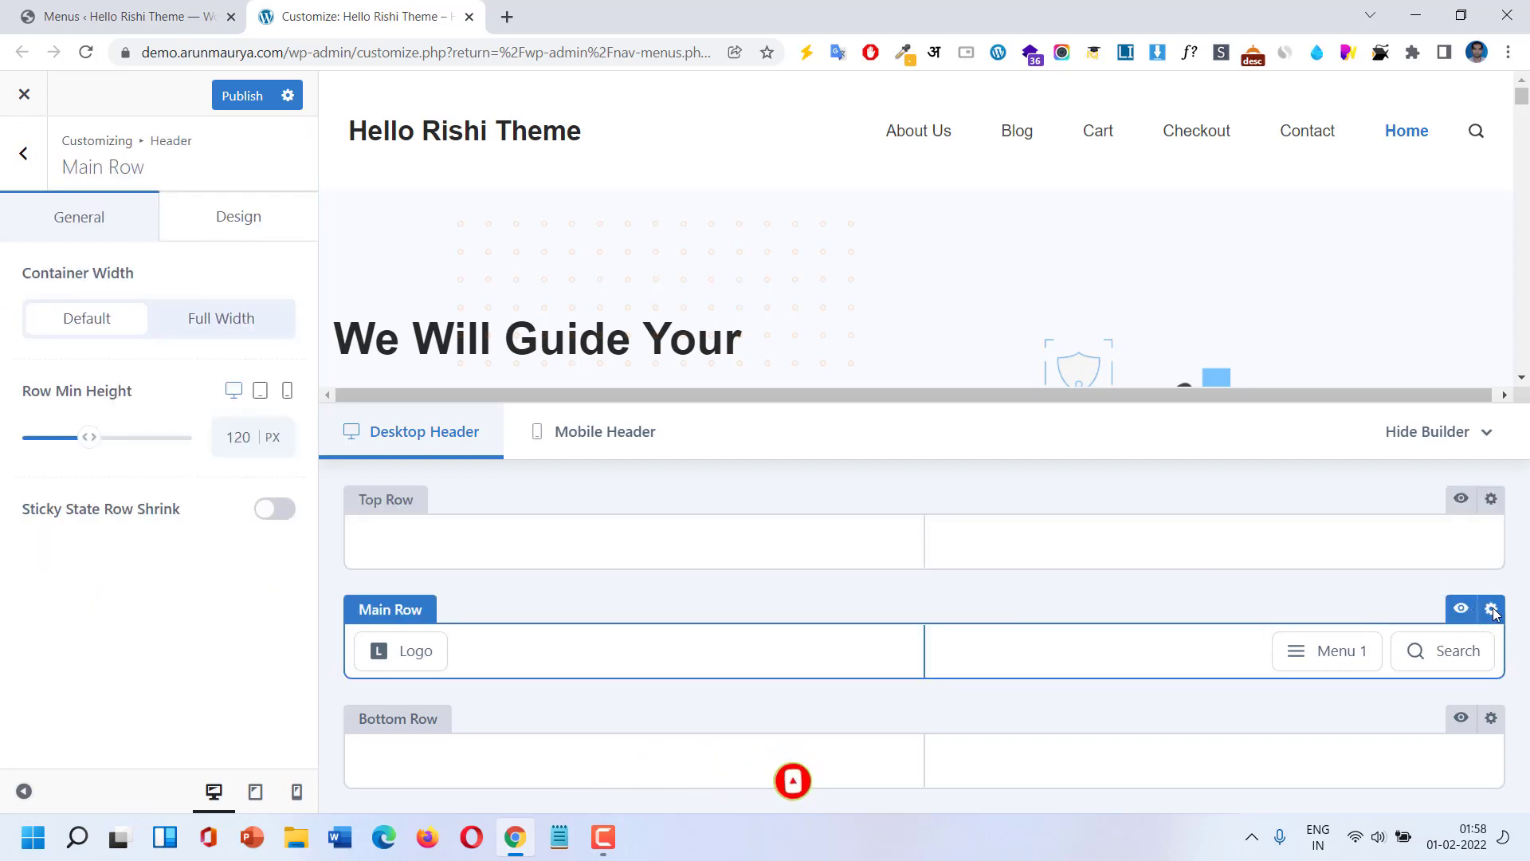
{"action": "left_click", "coordinate": [222, 320]}
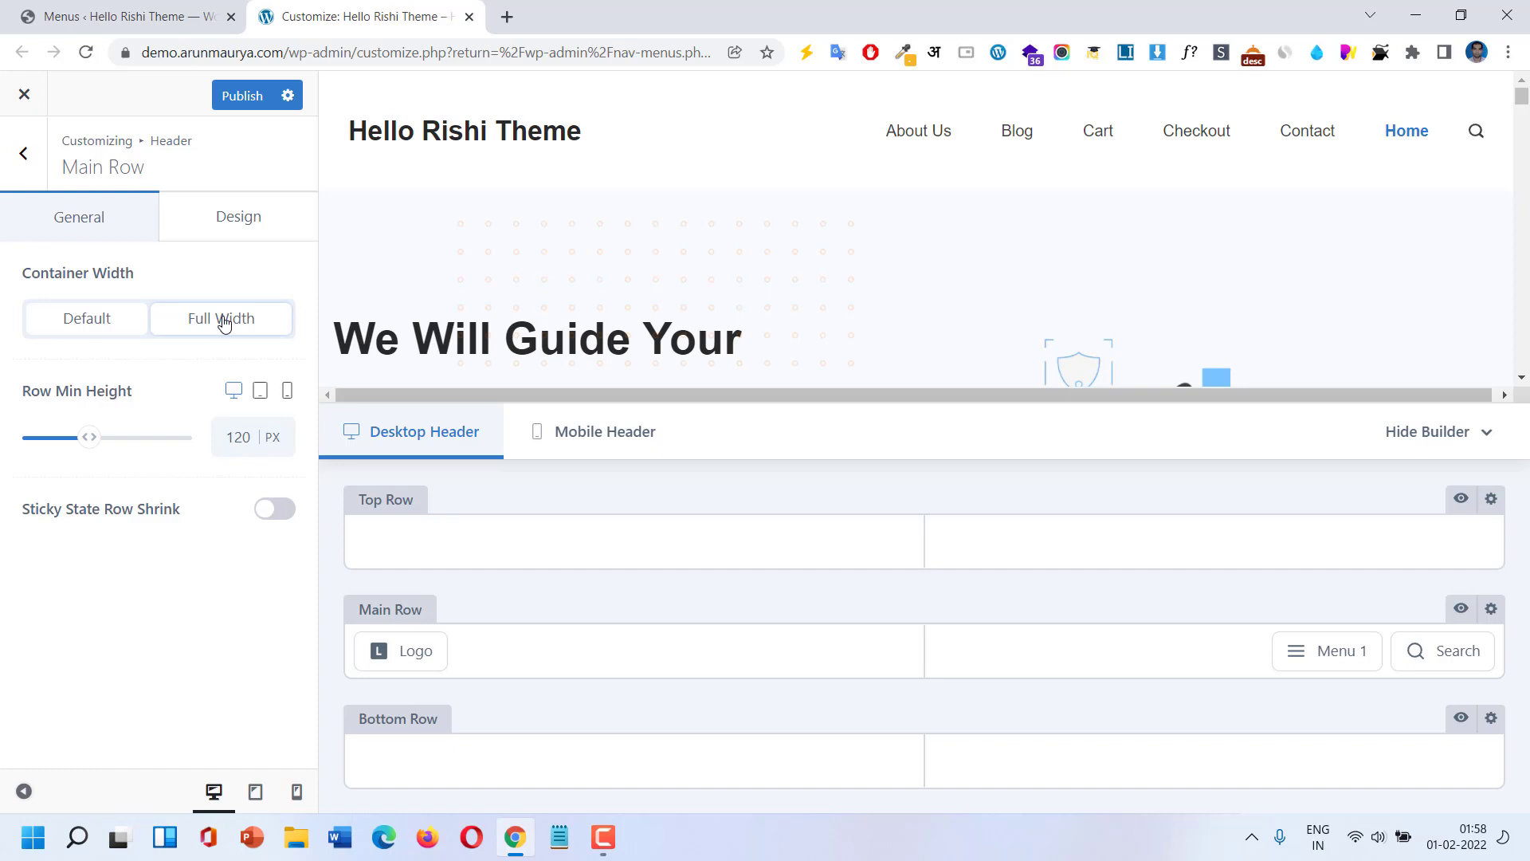
{"action": "left_click", "coordinate": [137, 325]}
{"action": "left_click", "coordinate": [198, 322]}
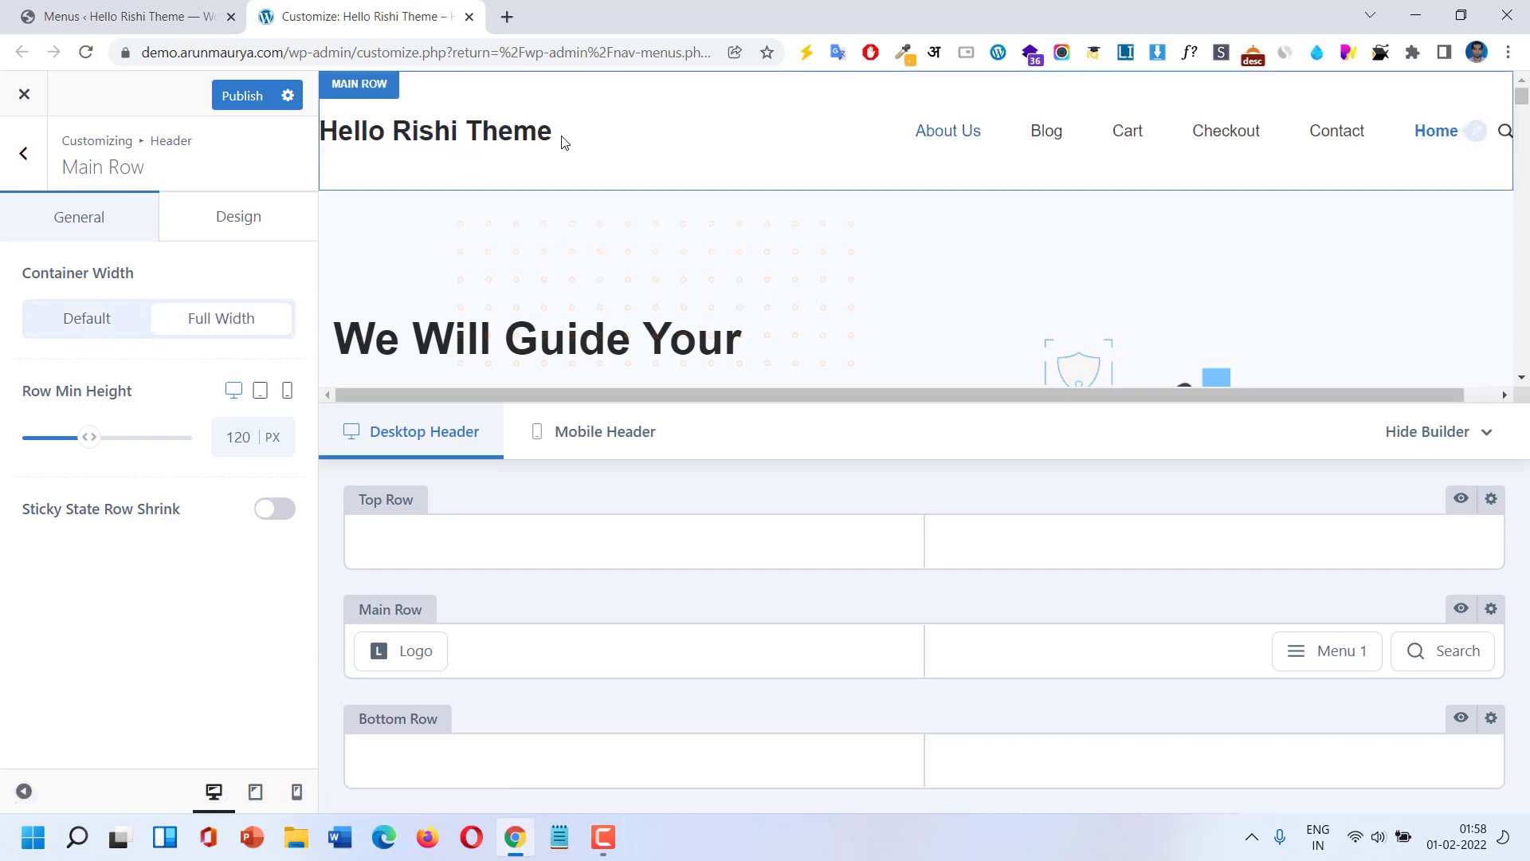
{"action": "left_click", "coordinate": [69, 316]}
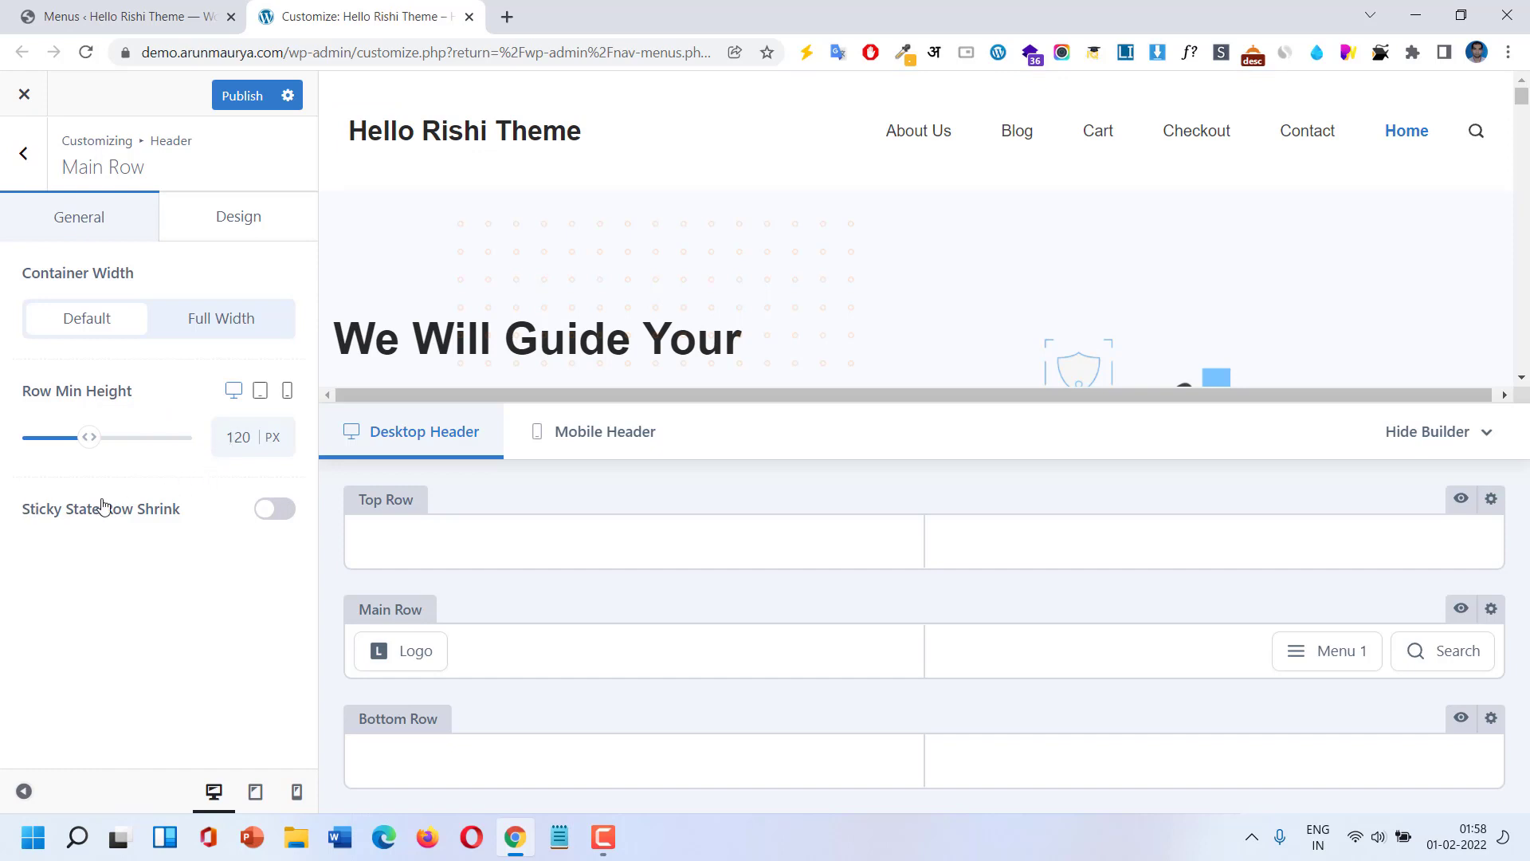
{"action": "left_click", "coordinate": [224, 234]}
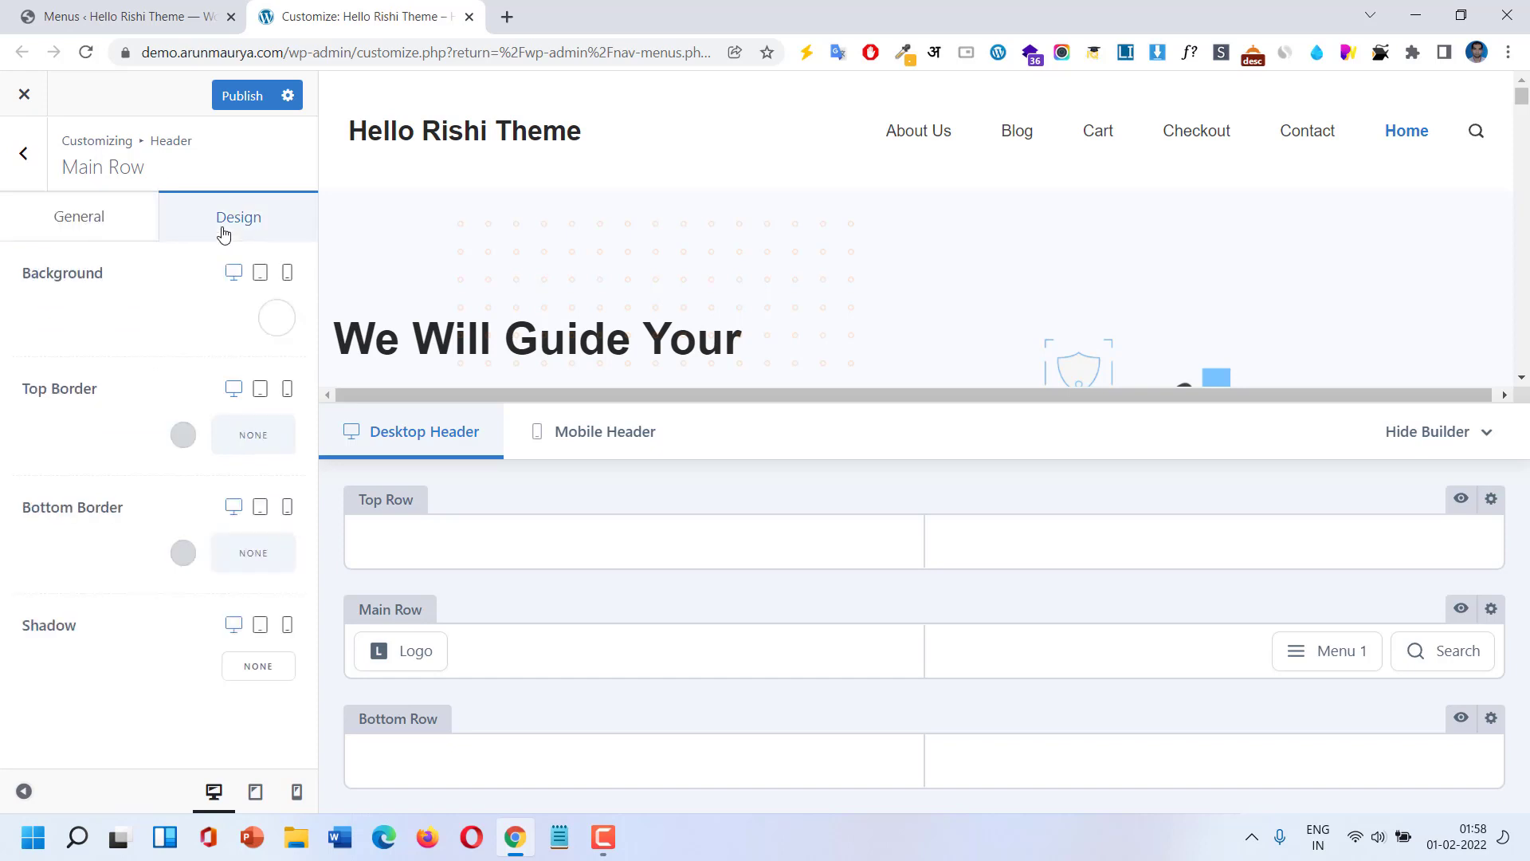
Try blue Color 4 as the main row background, then reset it to white.
{"action": "left_click", "coordinate": [280, 321]}
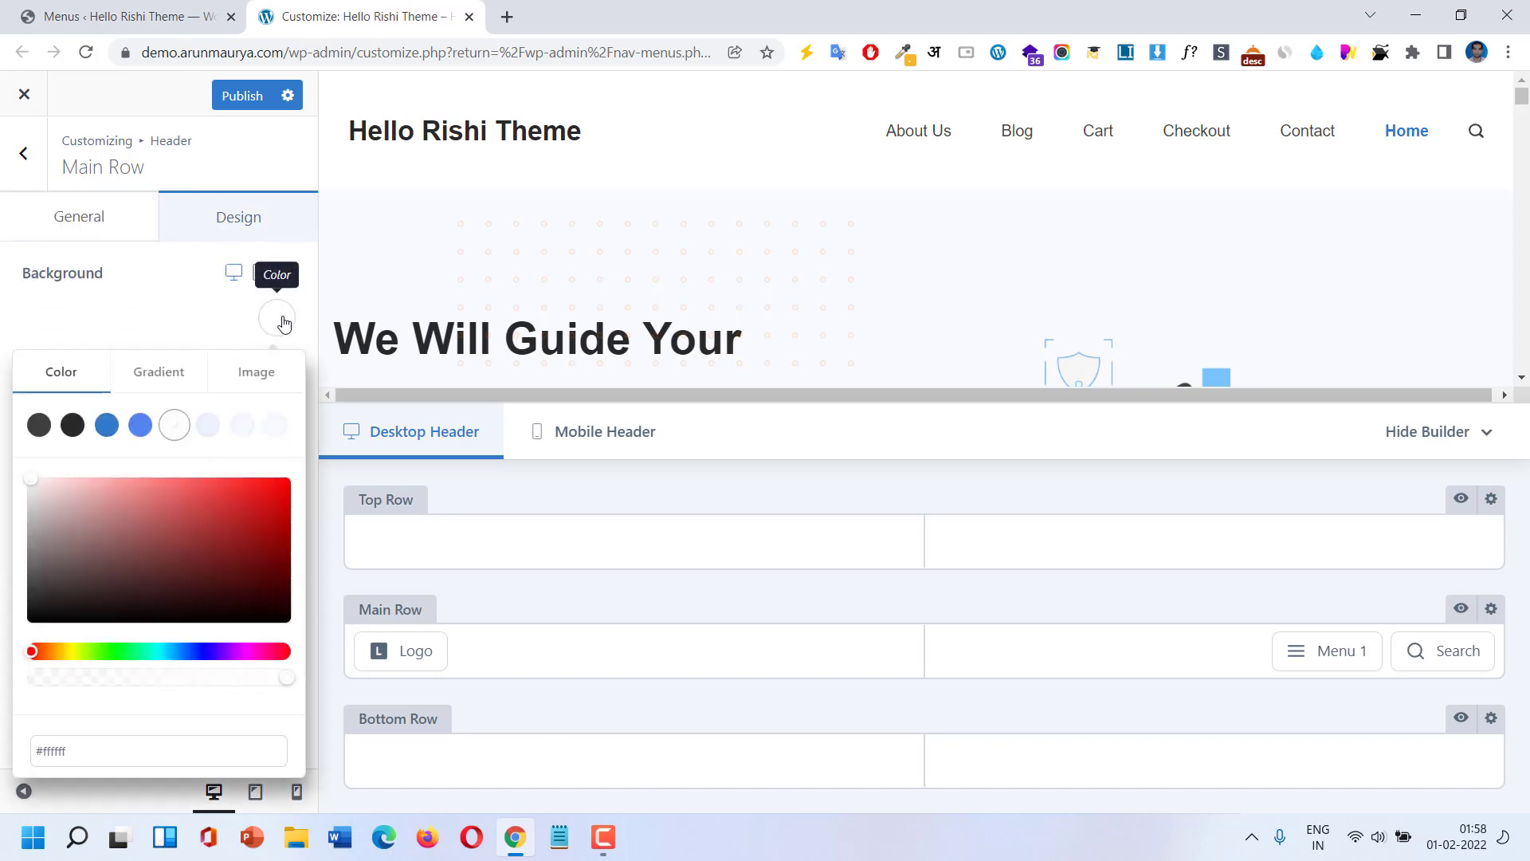
{"action": "left_click", "coordinate": [141, 426]}
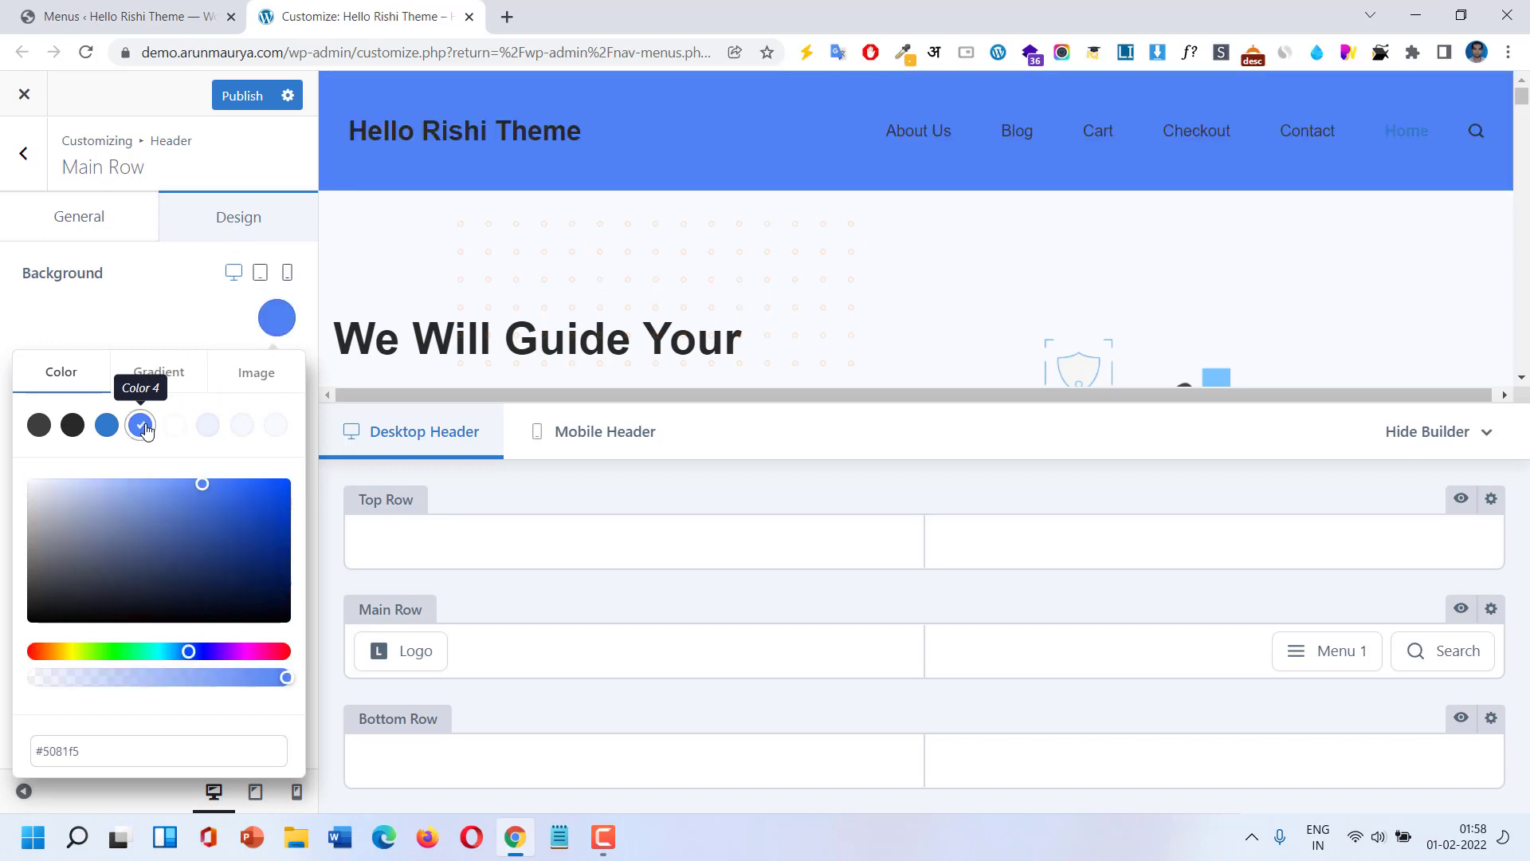
{"action": "left_click", "coordinate": [15, 279]}
{"action": "left_click", "coordinate": [101, 315]}
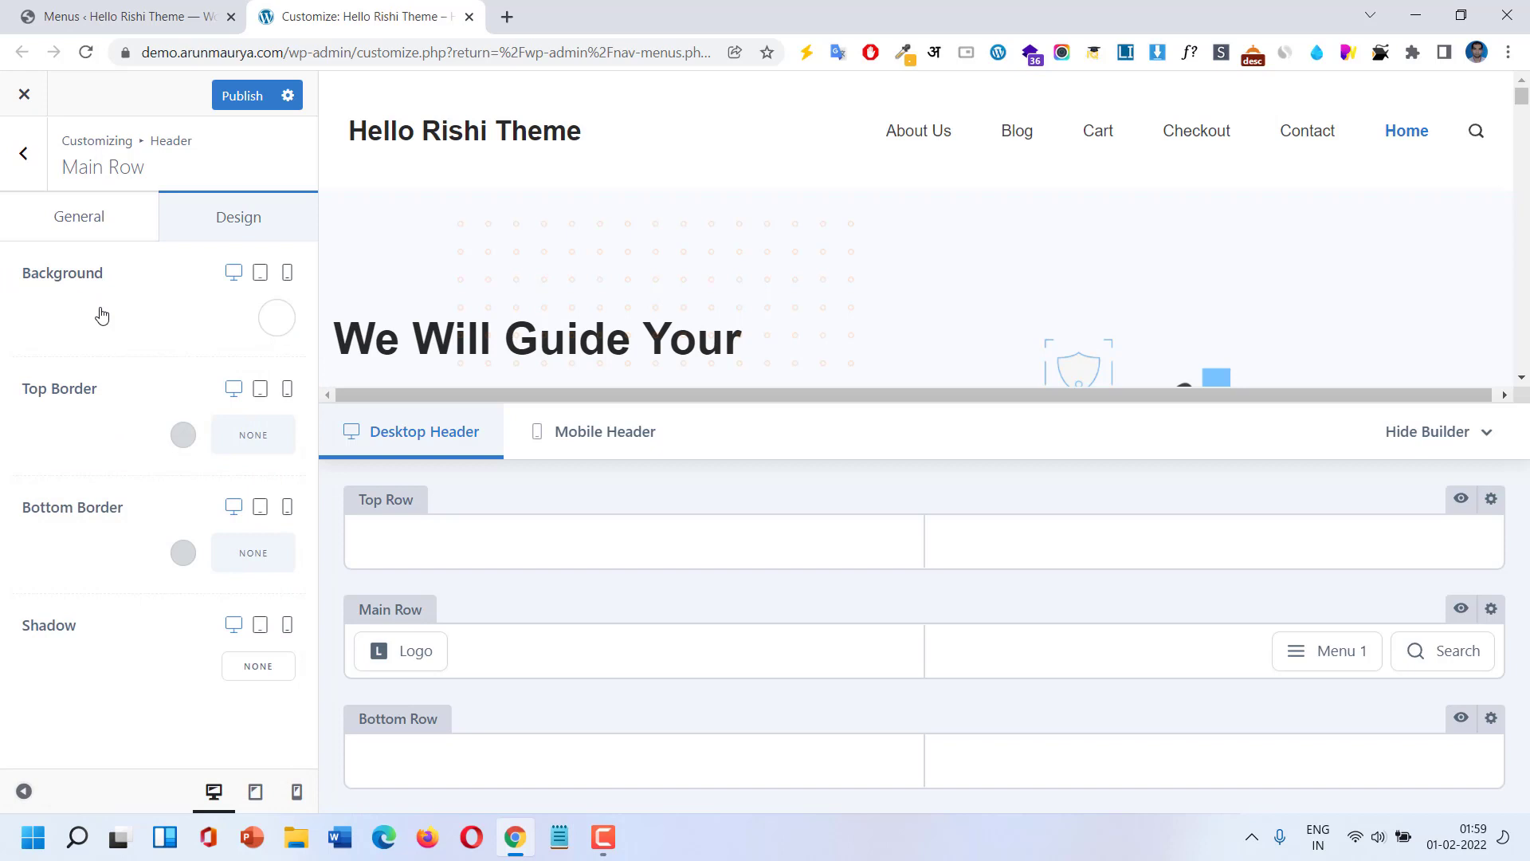
Apply the linear orange gradient preset to the main row background.
{"action": "left_click", "coordinate": [275, 317]}
{"action": "left_click", "coordinate": [169, 380]}
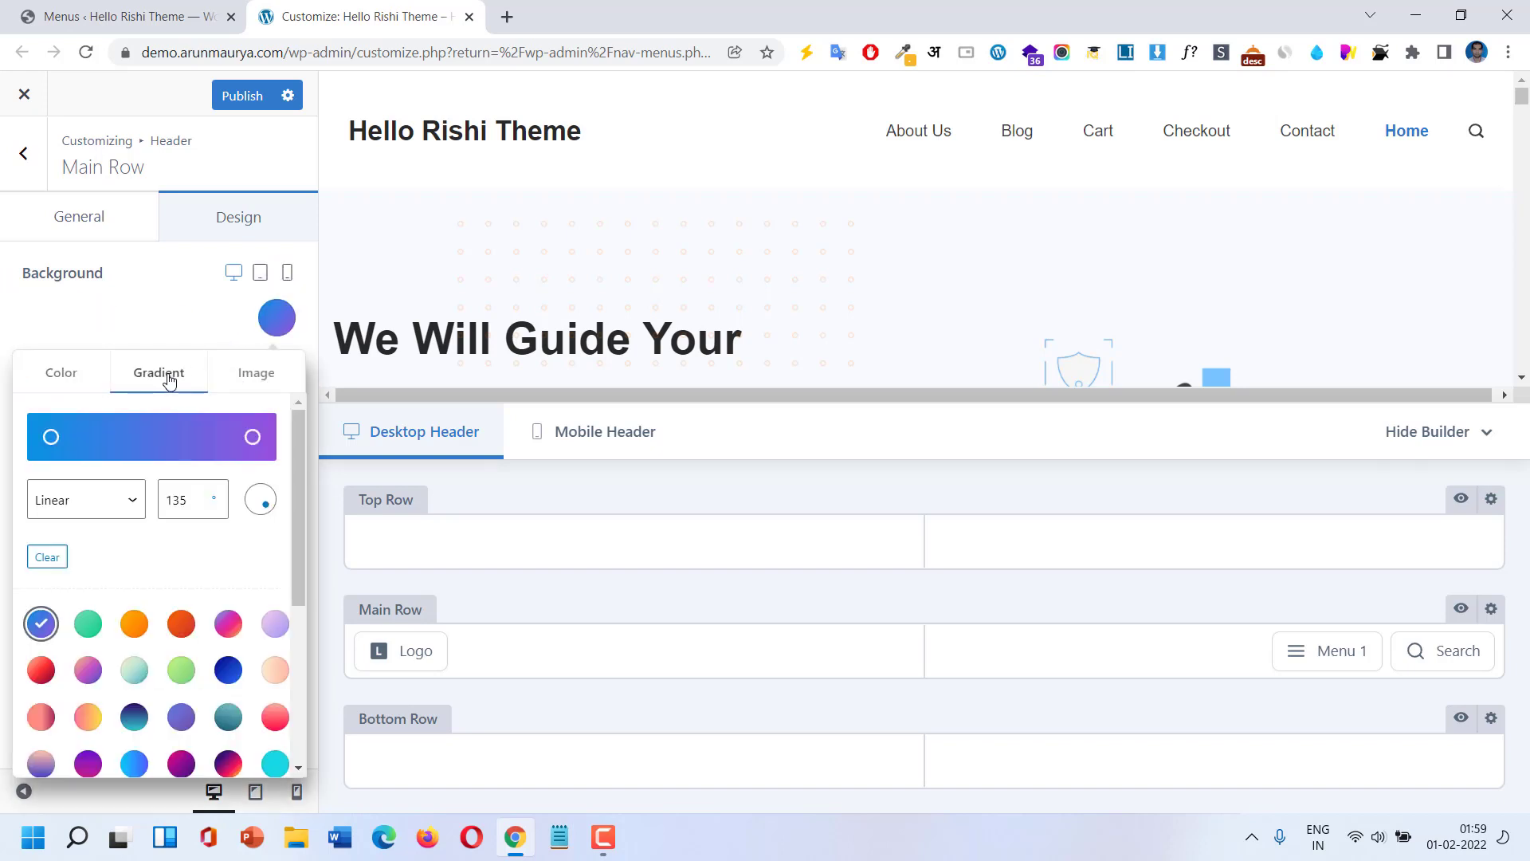
{"action": "left_click", "coordinate": [132, 502]}
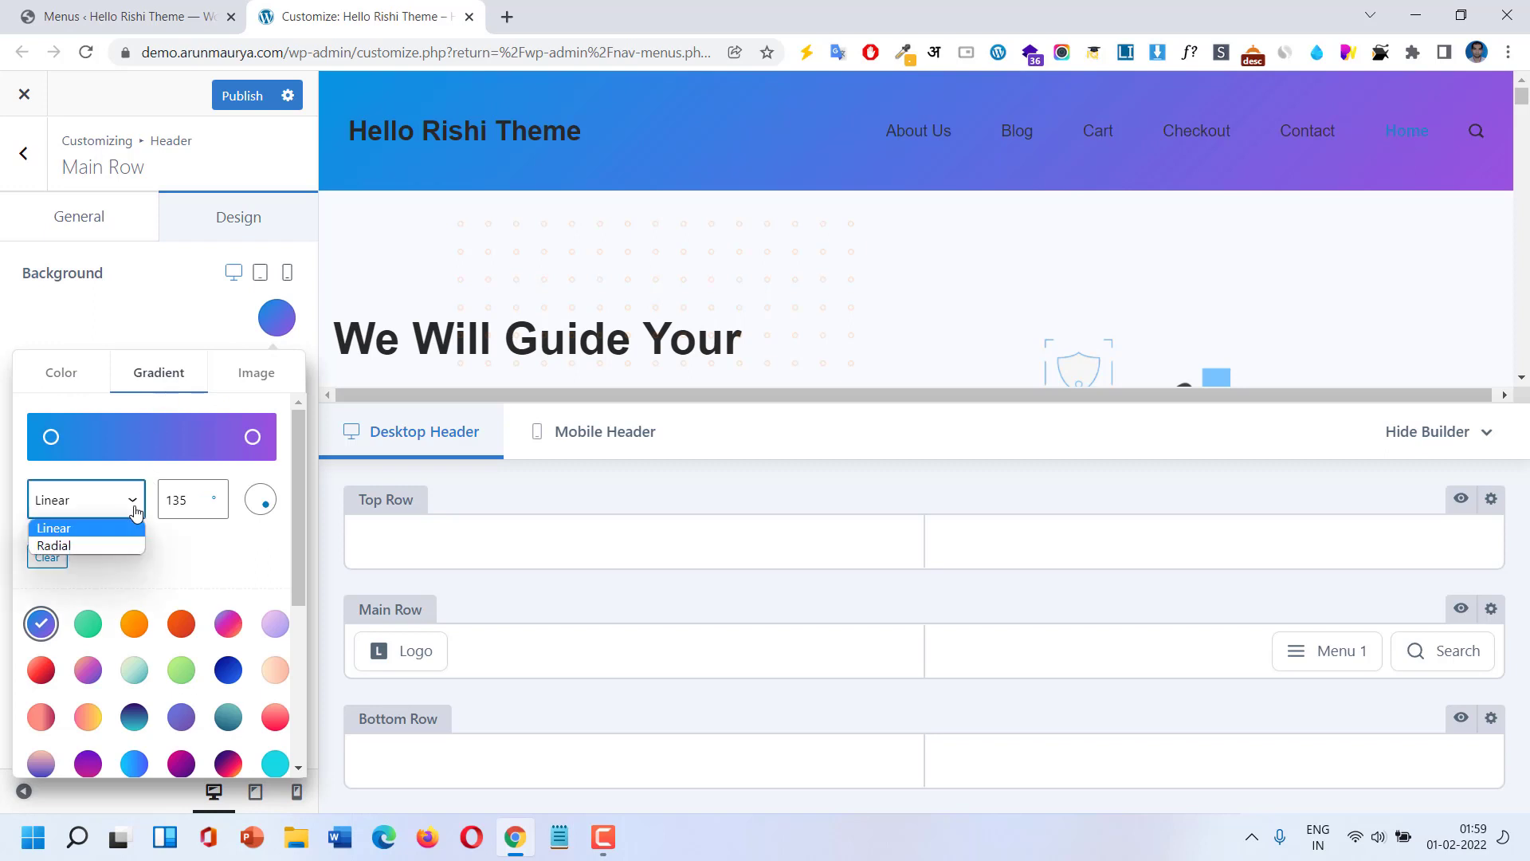
{"action": "left_click", "coordinate": [218, 546]}
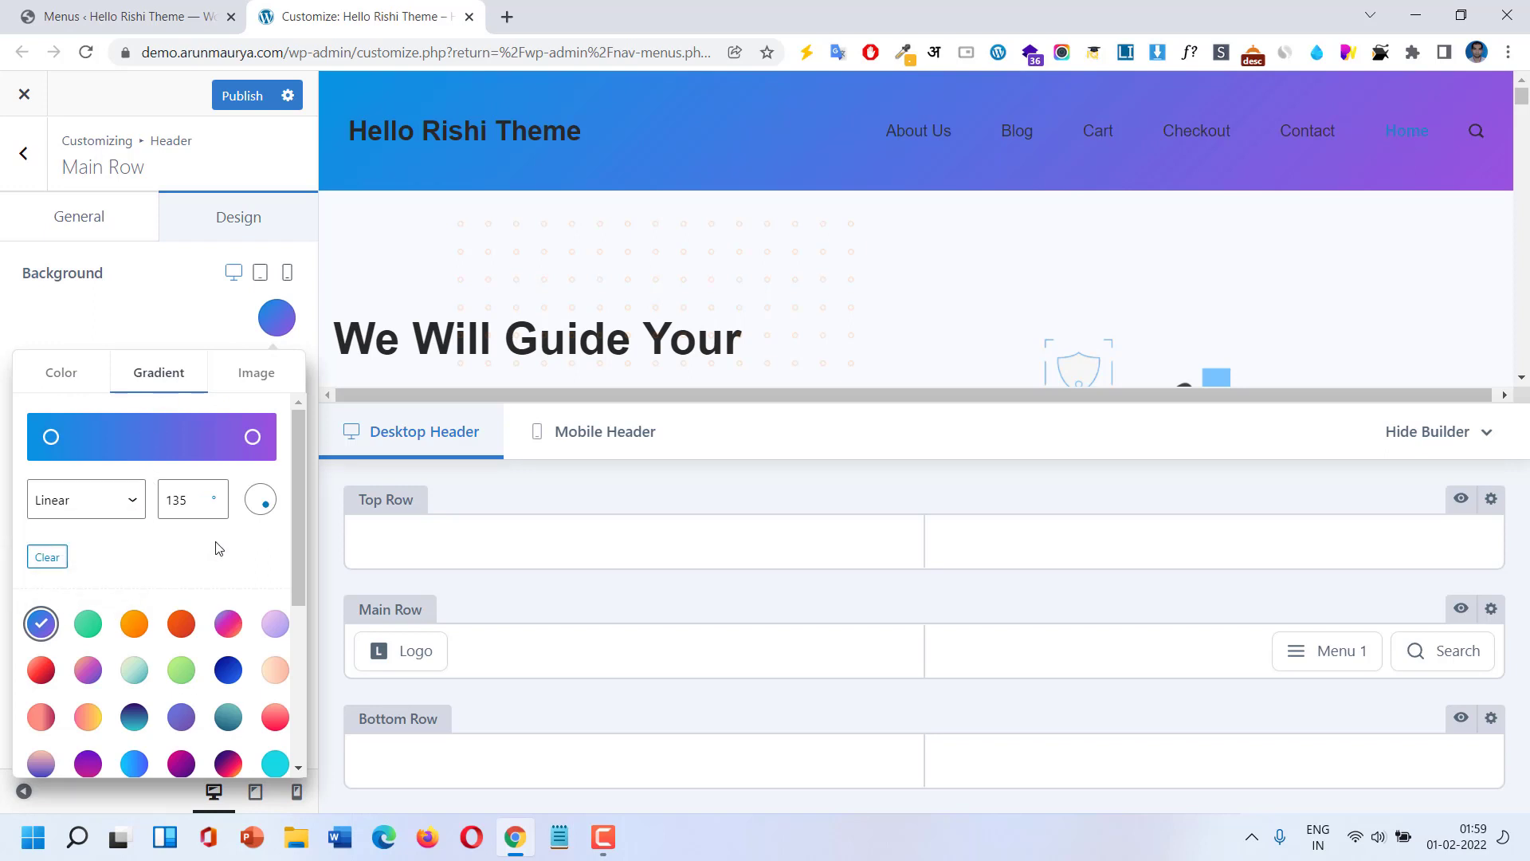
{"action": "scroll", "coordinate": [131, 635], "scroll_direction": "down", "scroll_amount": 4}
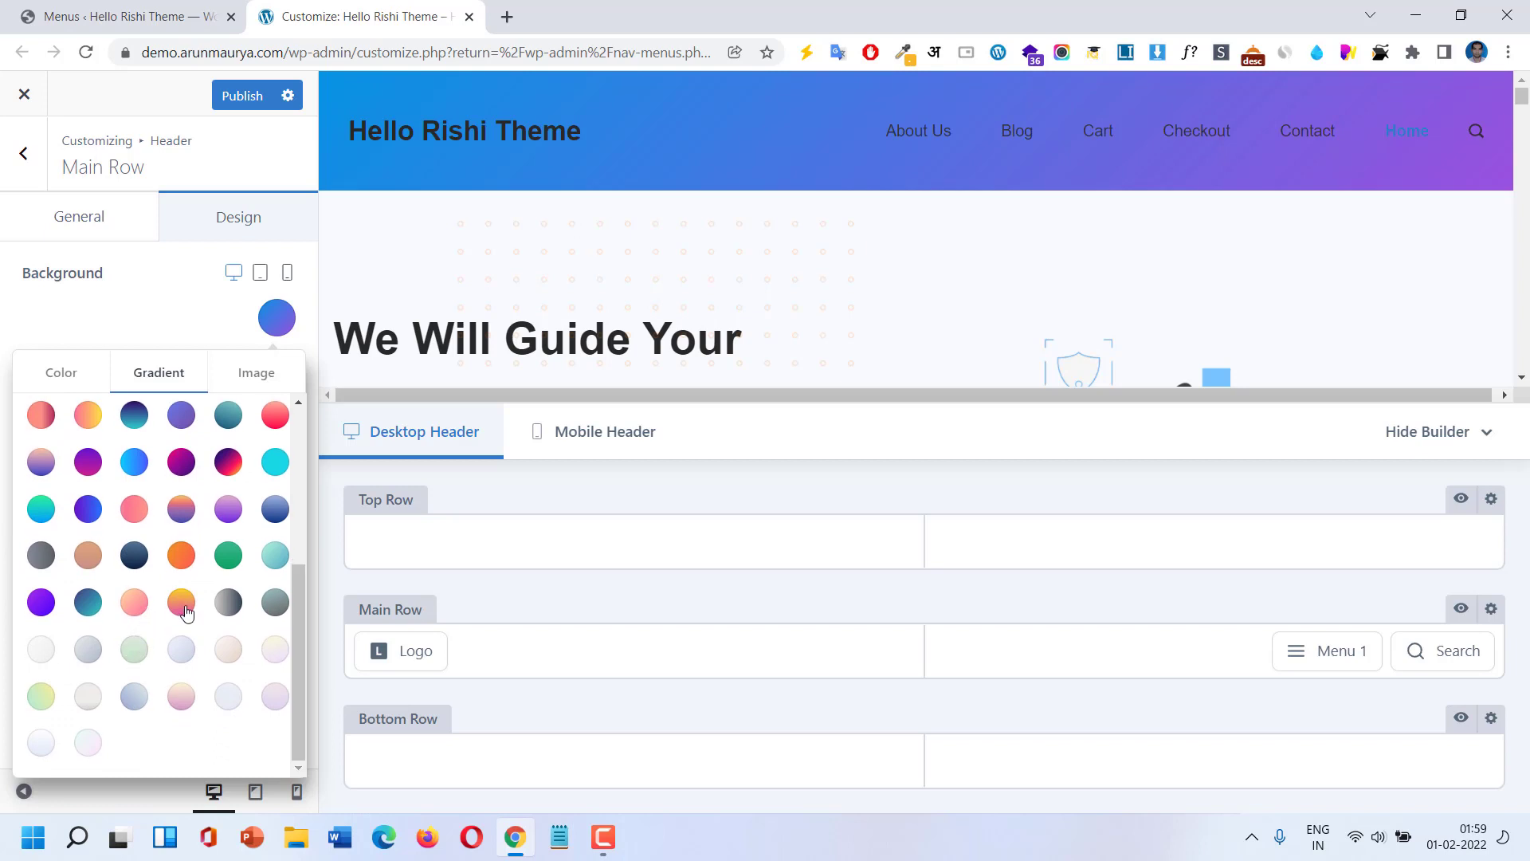
{"action": "left_click", "coordinate": [183, 557]}
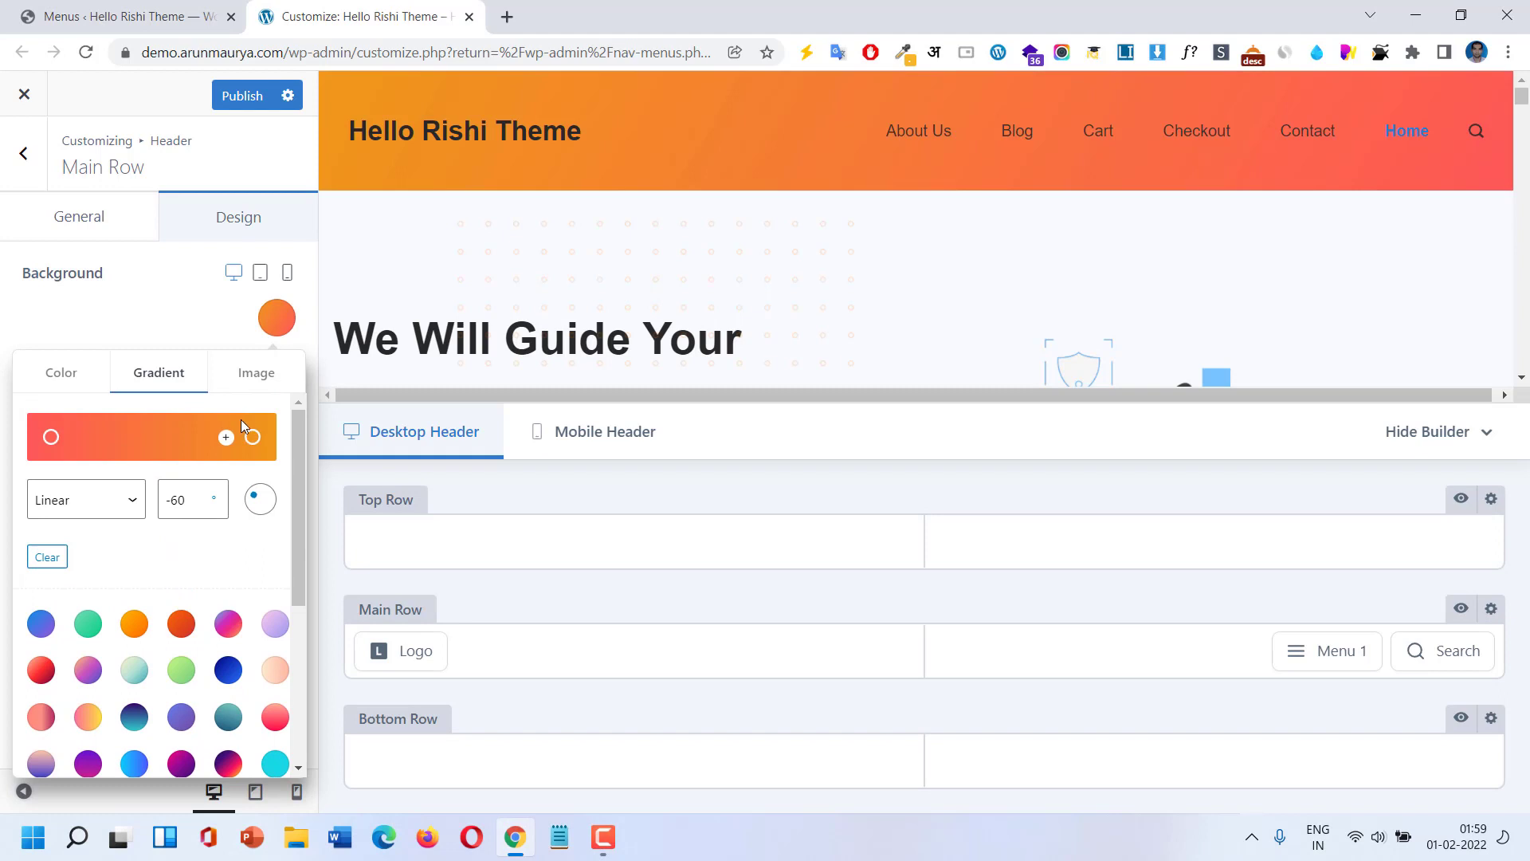
Try triangle, speckled, dots and wavy-line pattern backgrounds on the main row.
{"action": "left_click", "coordinate": [260, 382]}
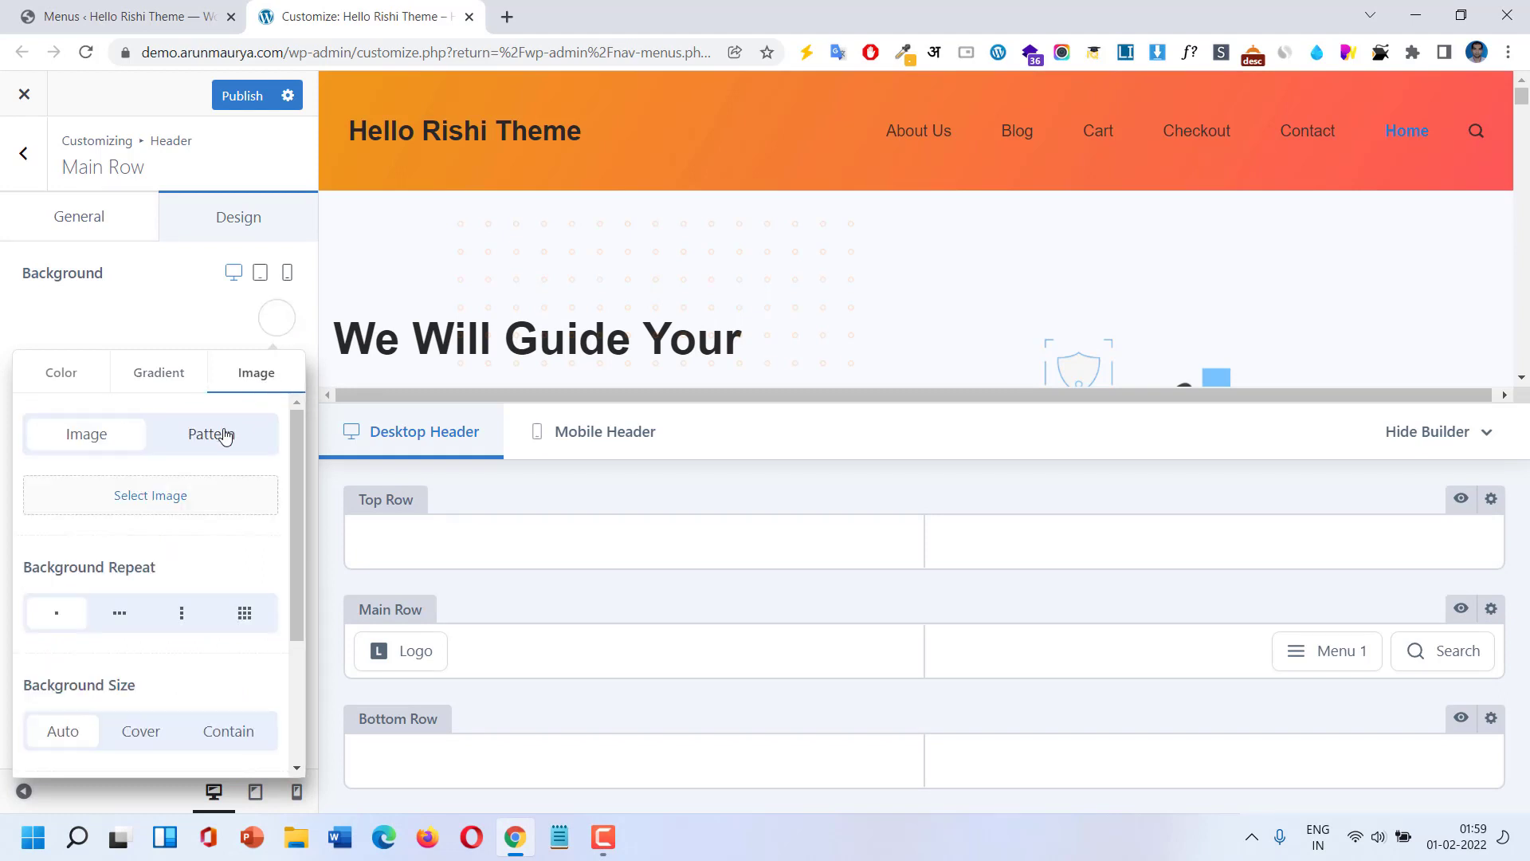
{"action": "left_click", "coordinate": [226, 437]}
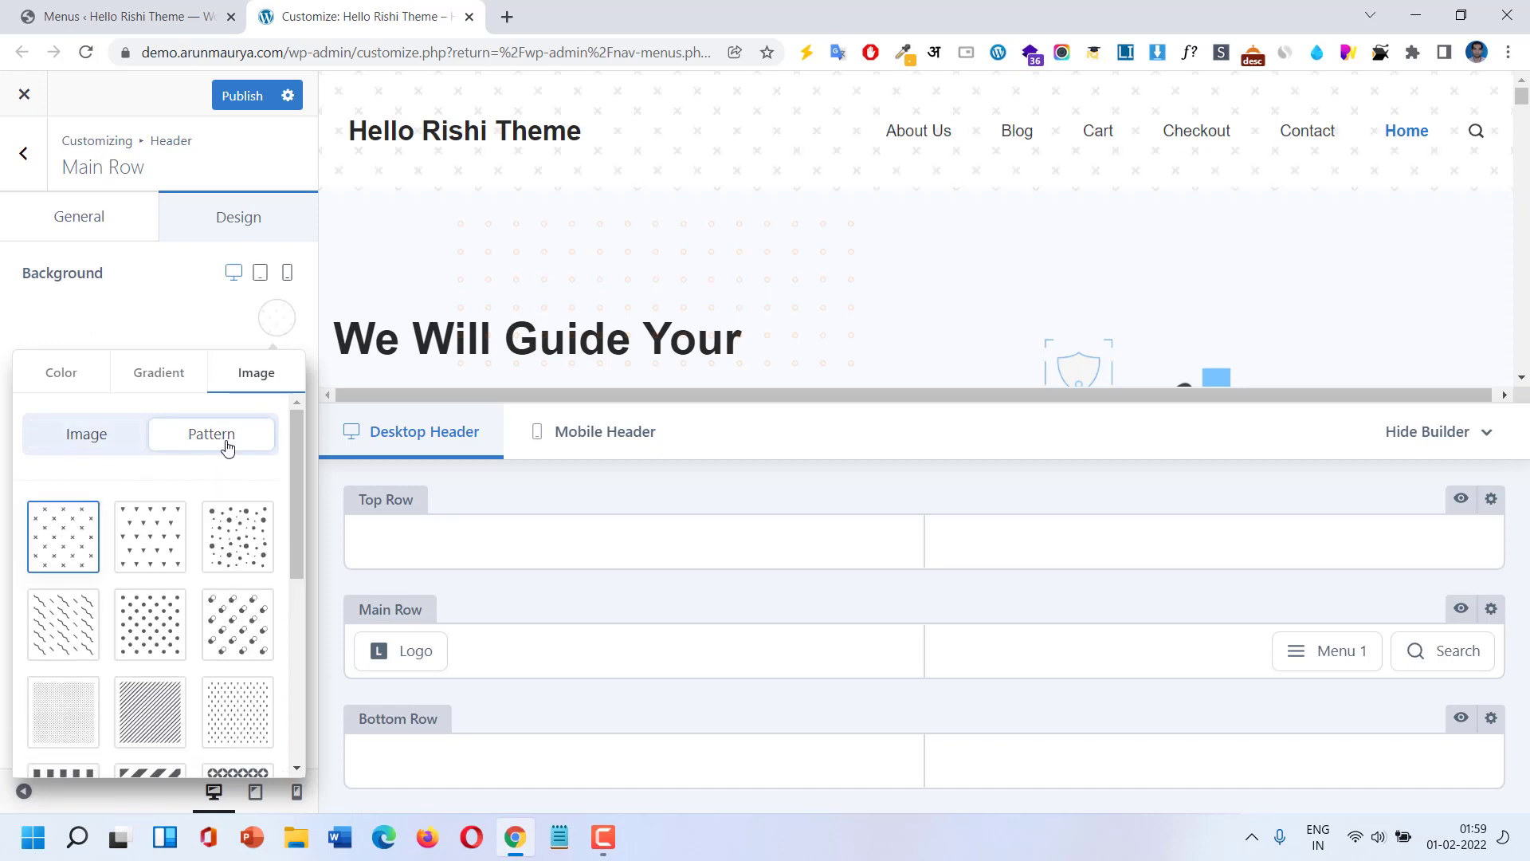
{"action": "left_click", "coordinate": [146, 549]}
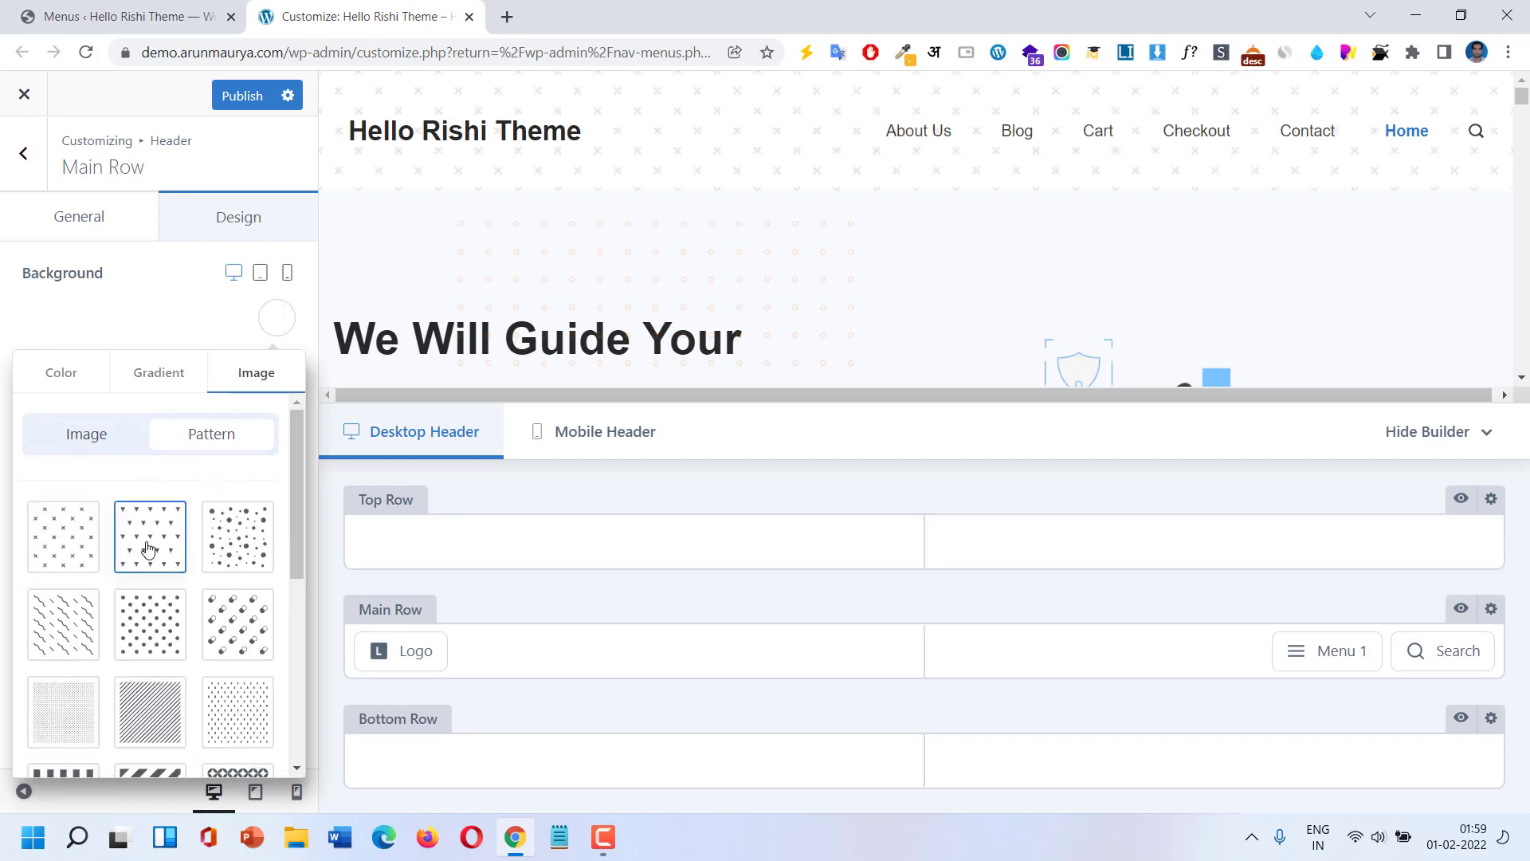
{"action": "left_click", "coordinate": [209, 553]}
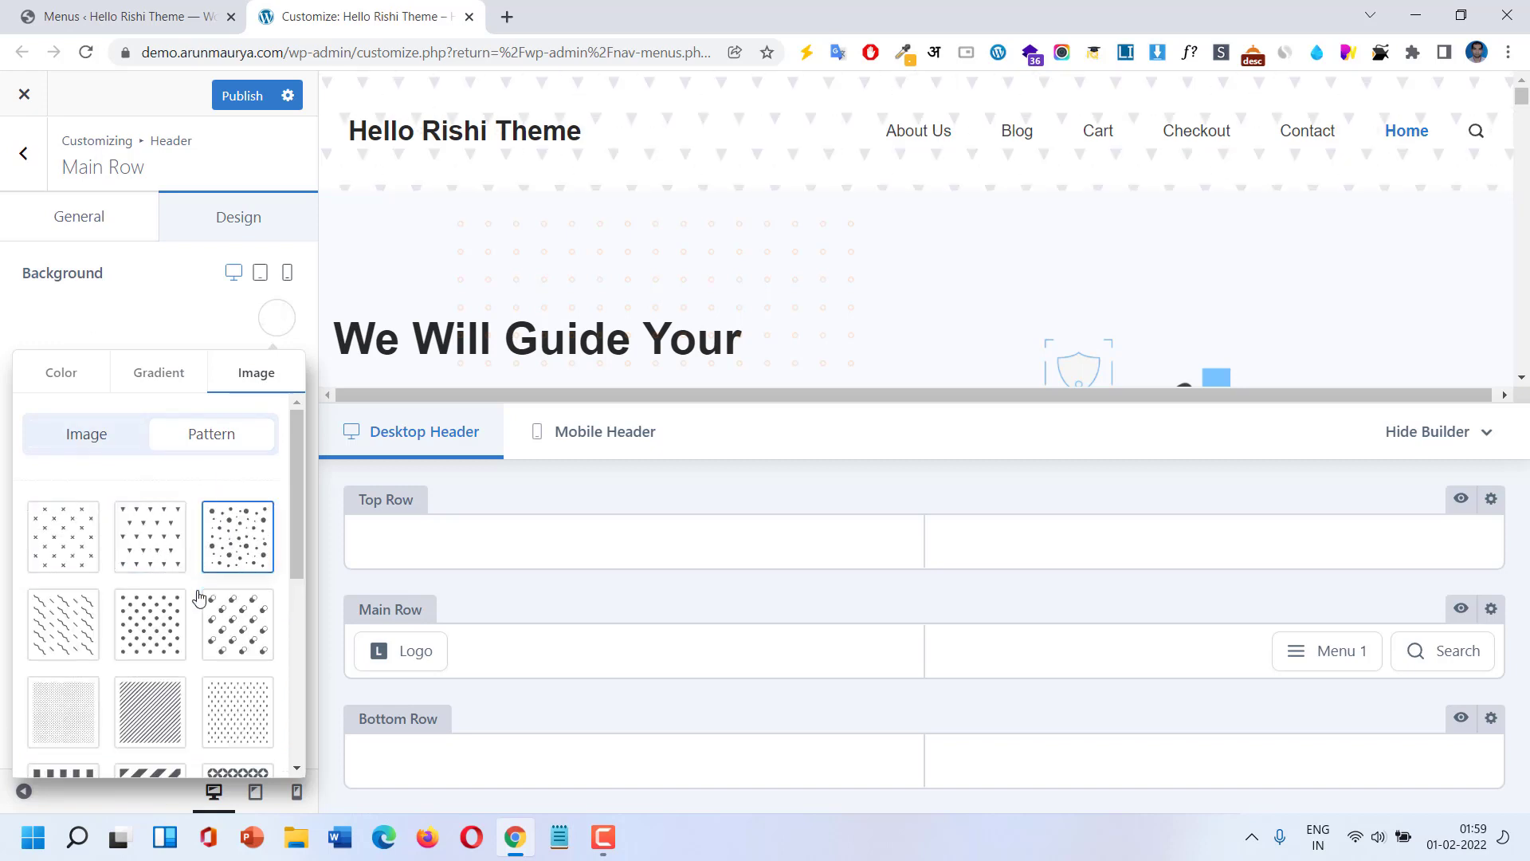
{"action": "left_click", "coordinate": [144, 638]}
{"action": "left_click", "coordinate": [72, 638]}
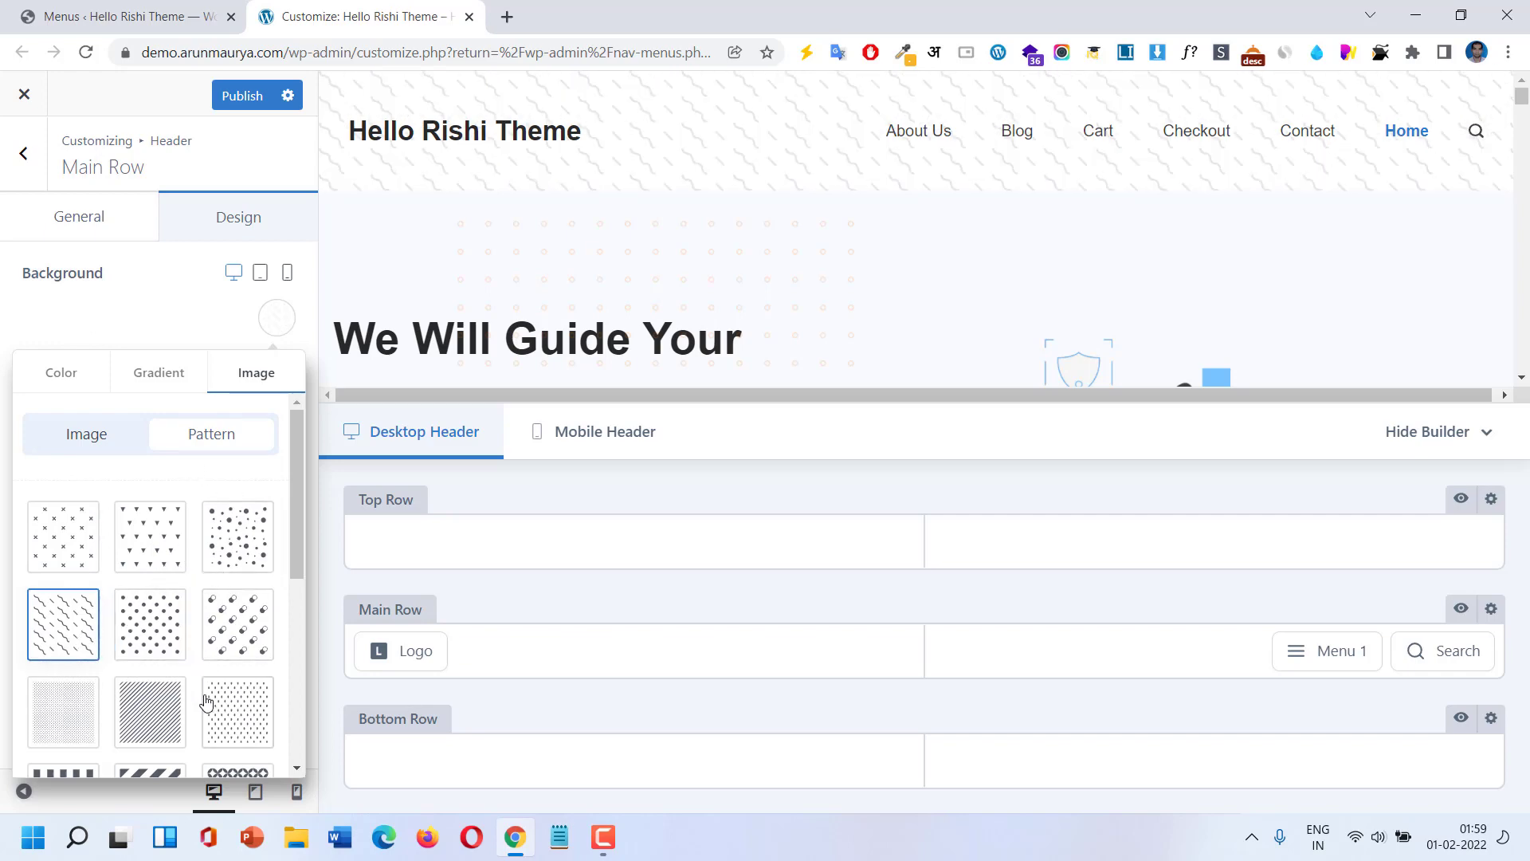
{"action": "scroll", "coordinate": [205, 697], "scroll_direction": "down", "scroll_amount": 5}
{"action": "scroll", "coordinate": [205, 690], "scroll_direction": "up", "scroll_amount": 4}
{"action": "scroll", "coordinate": [205, 690], "scroll_direction": "up", "scroll_amount": 1}
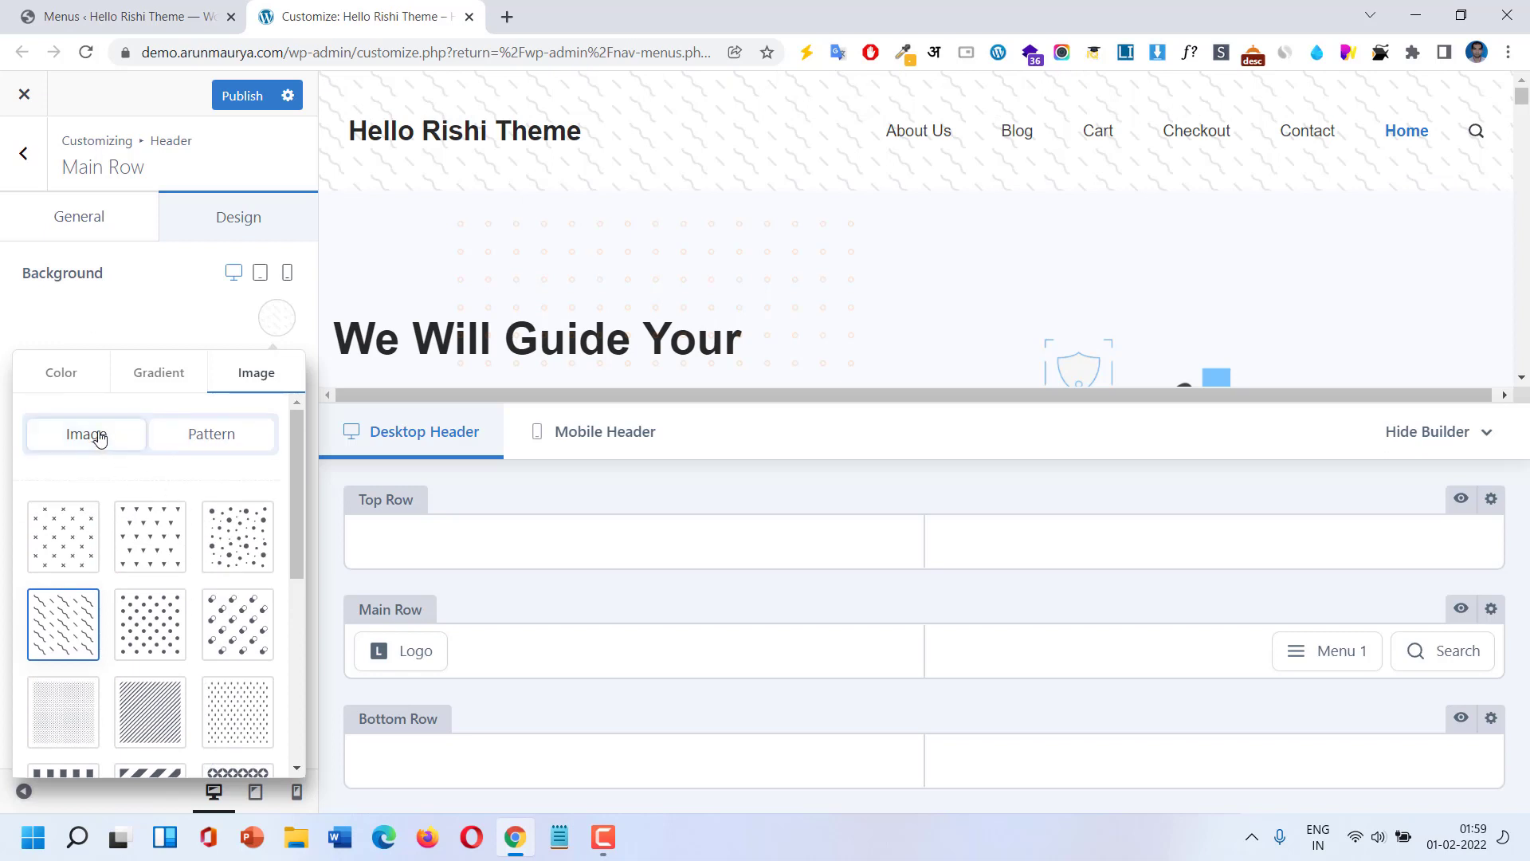
Preview a gradient, then set the main row background to solid white #ffffff.
{"action": "left_click", "coordinate": [162, 383]}
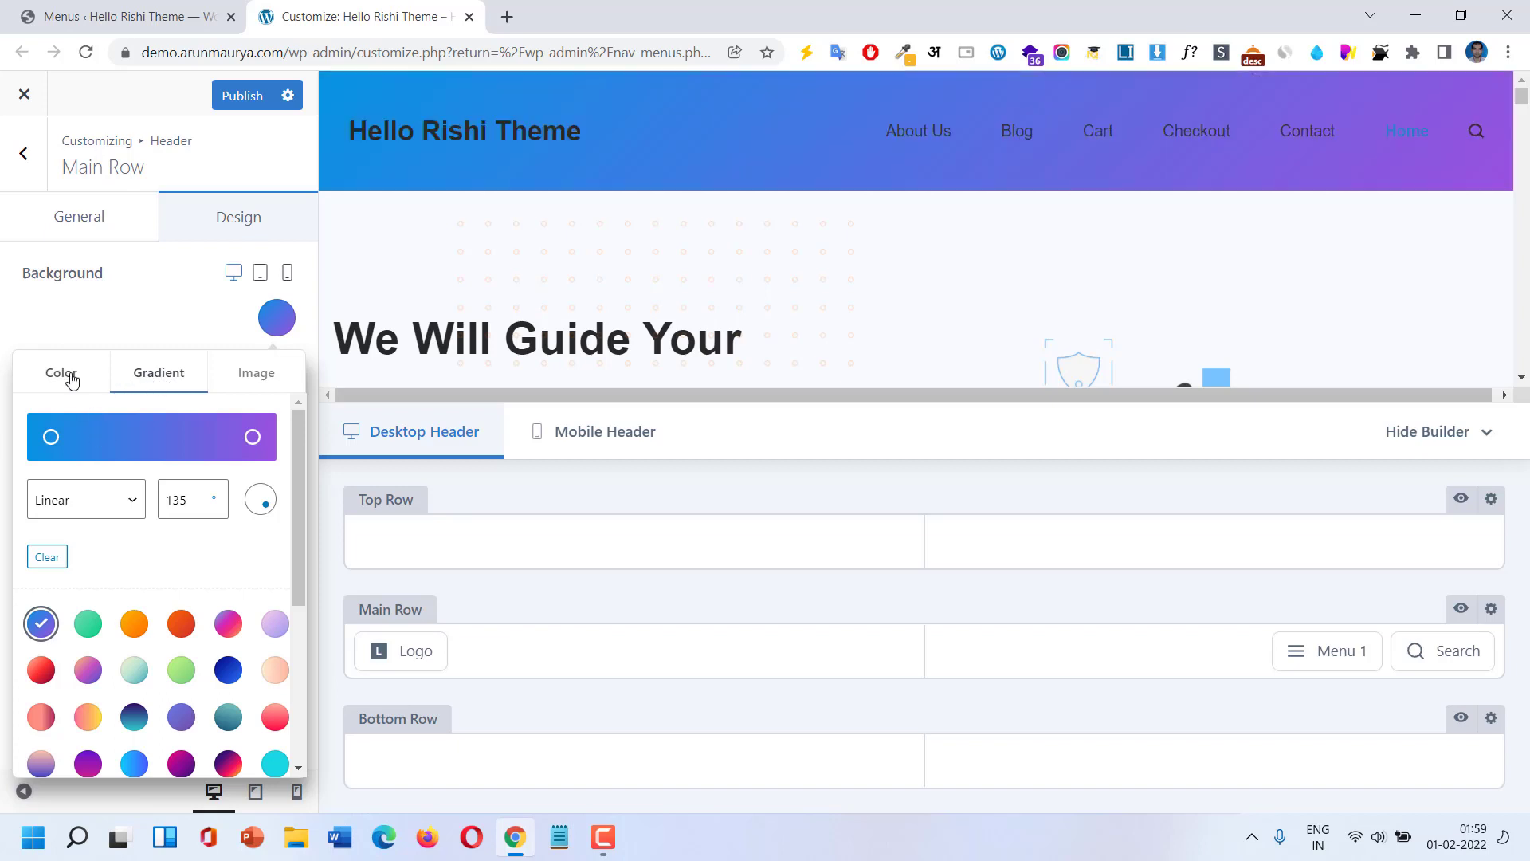
{"action": "left_click", "coordinate": [70, 379]}
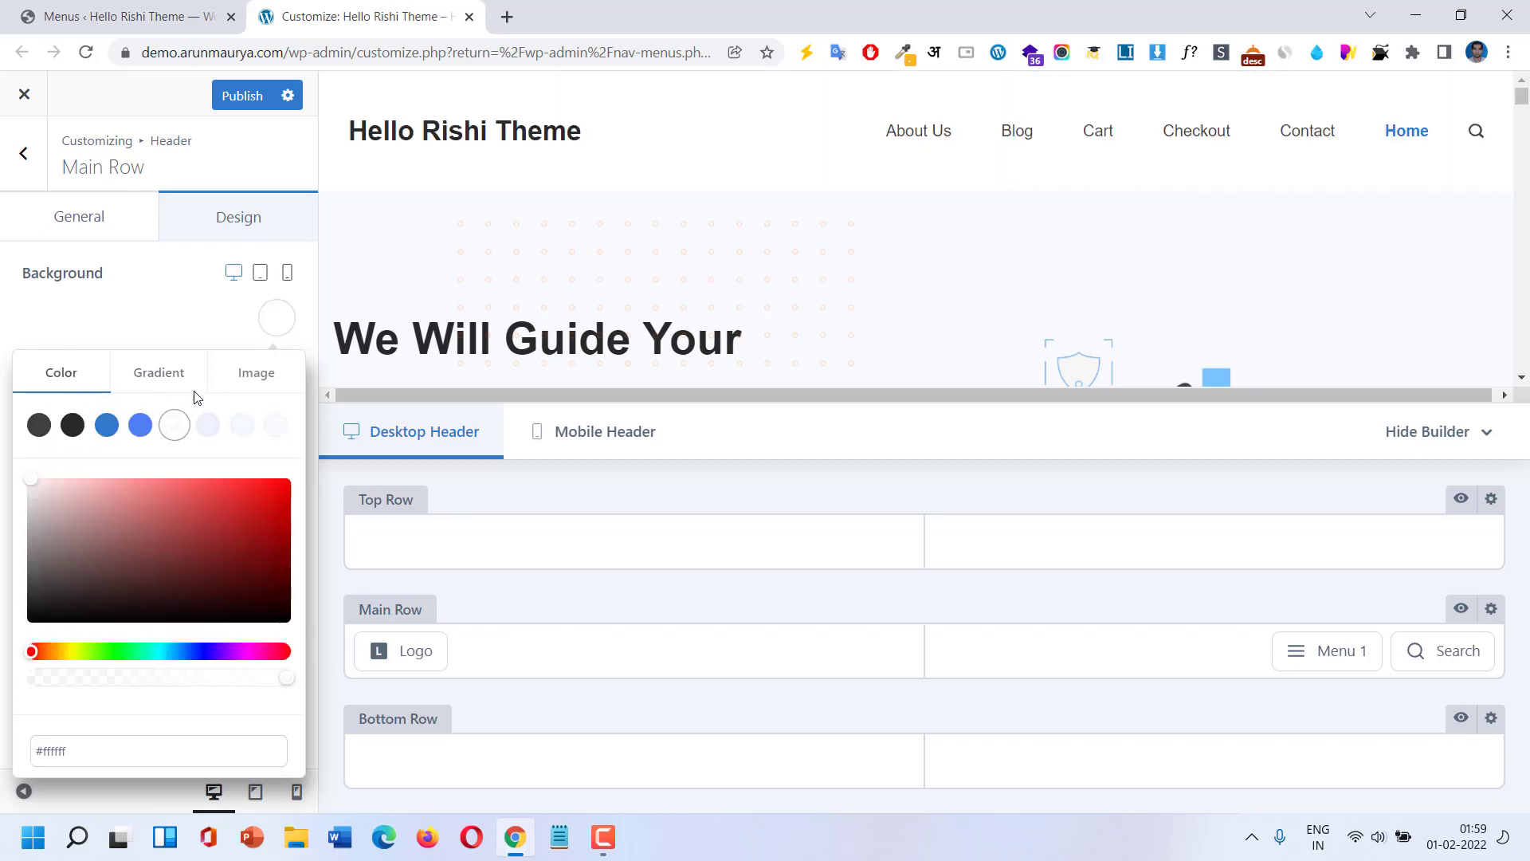
{"action": "left_click", "coordinate": [13, 279]}
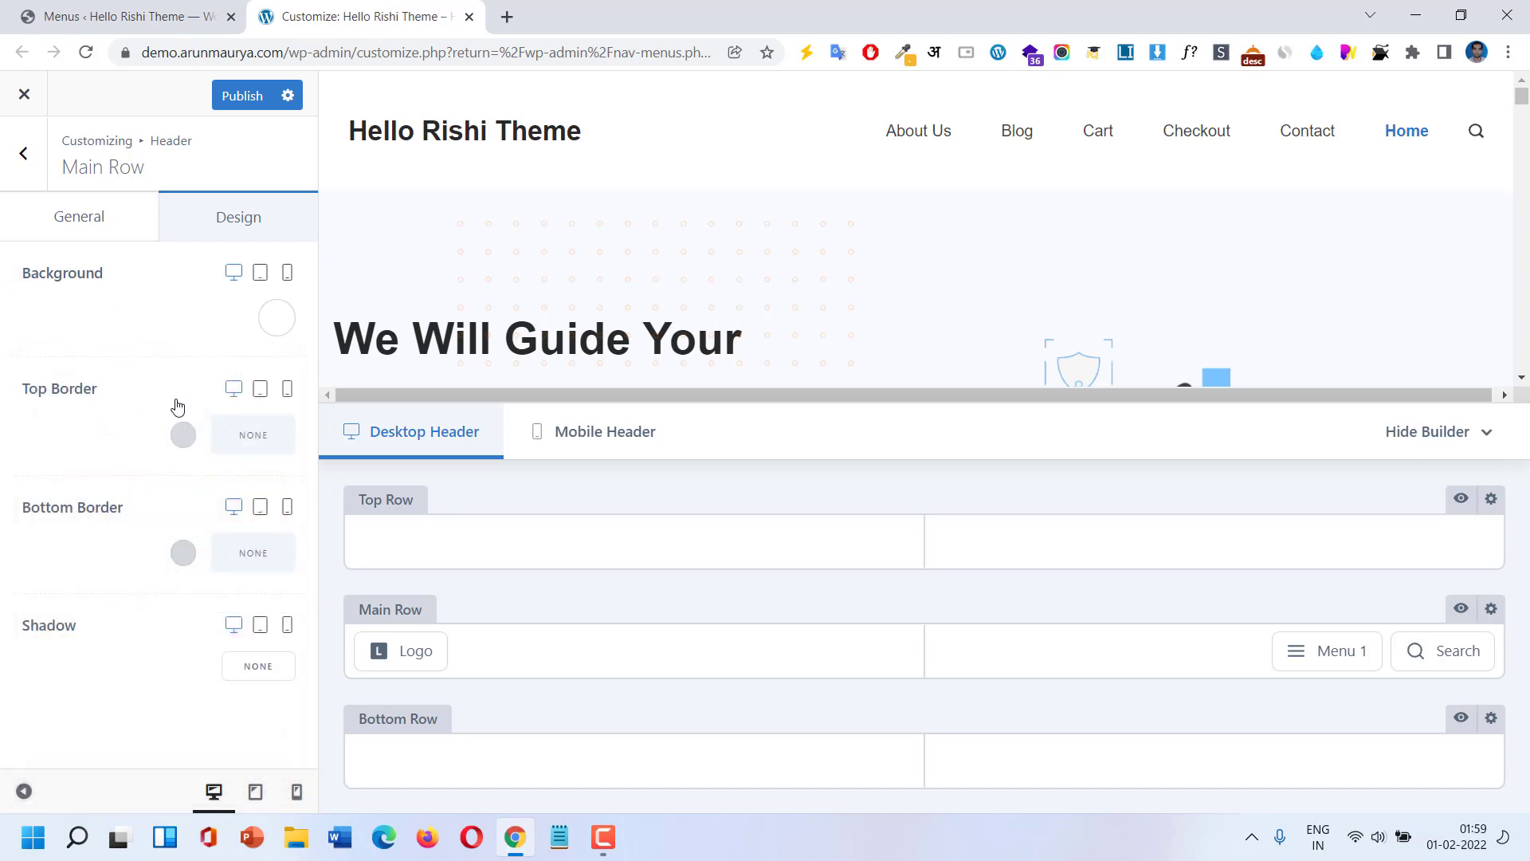
{"action": "left_click", "coordinate": [243, 444]}
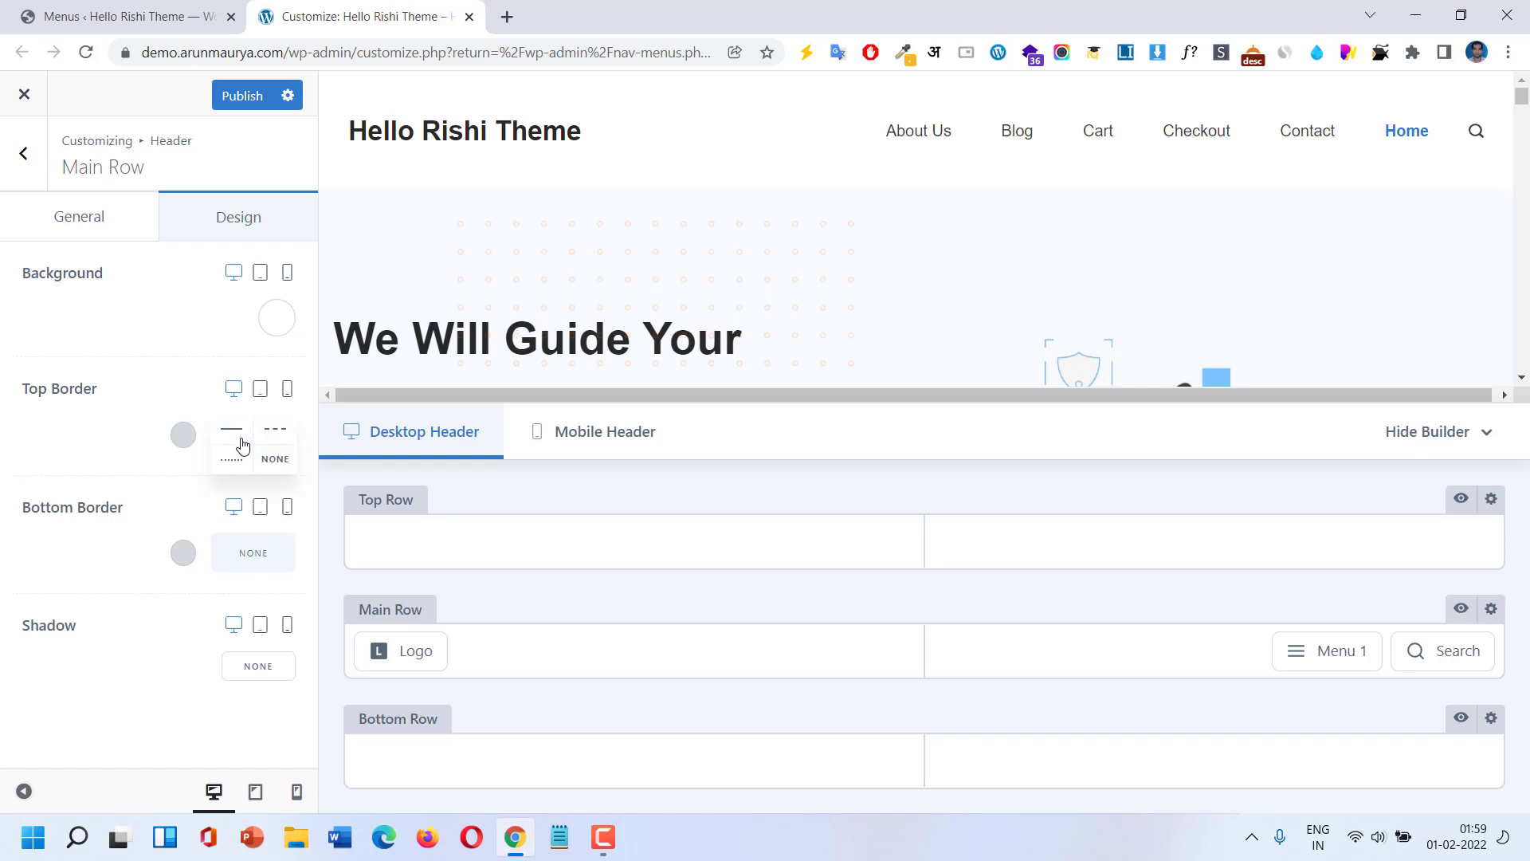
{"action": "left_click", "coordinate": [232, 460]}
{"action": "left_click", "coordinate": [238, 434]}
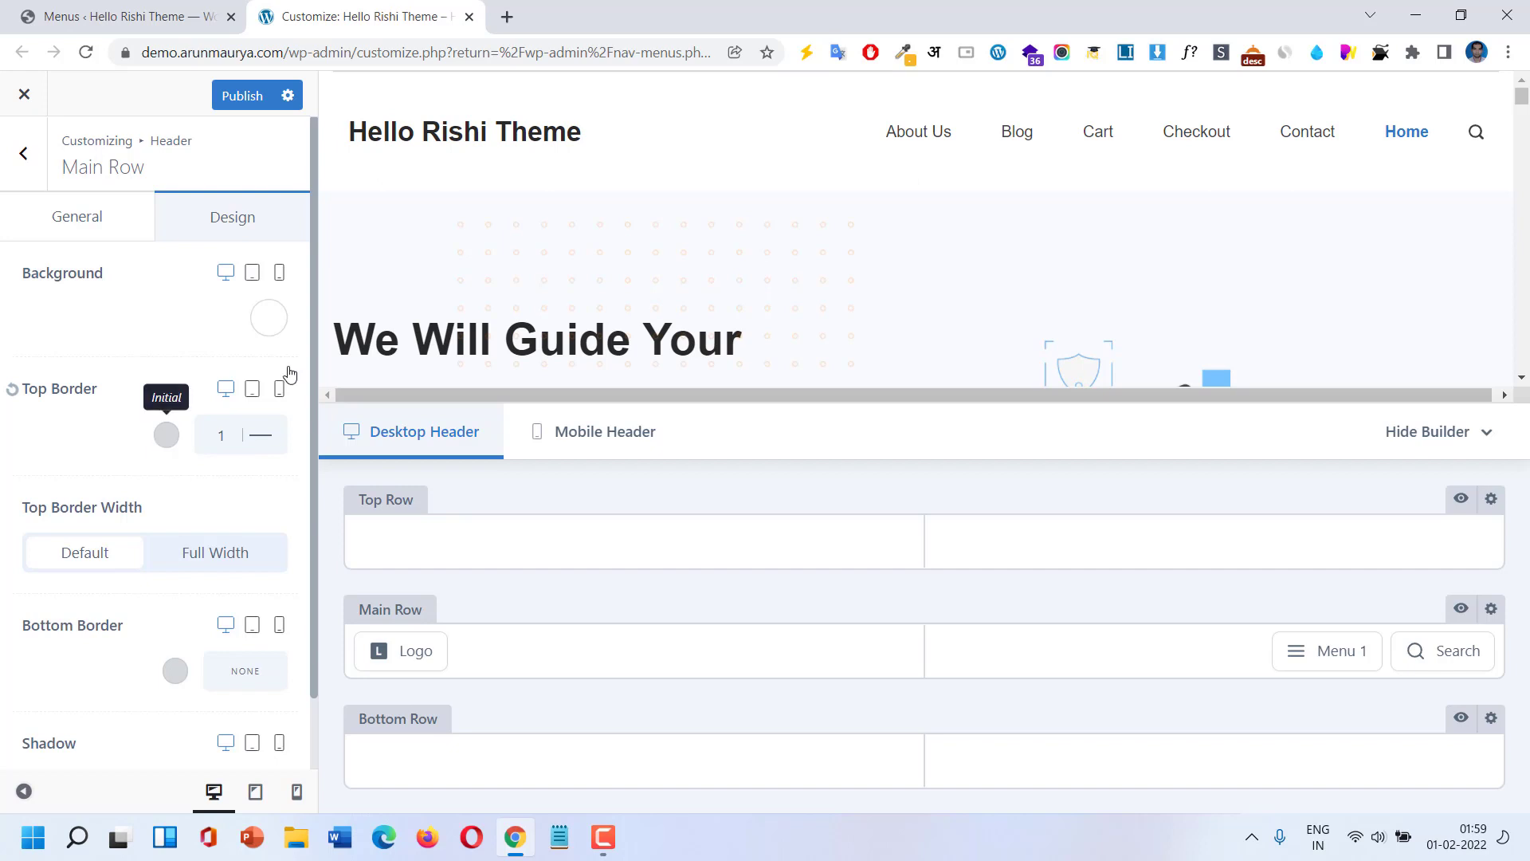
{"action": "left_click", "coordinate": [163, 434]}
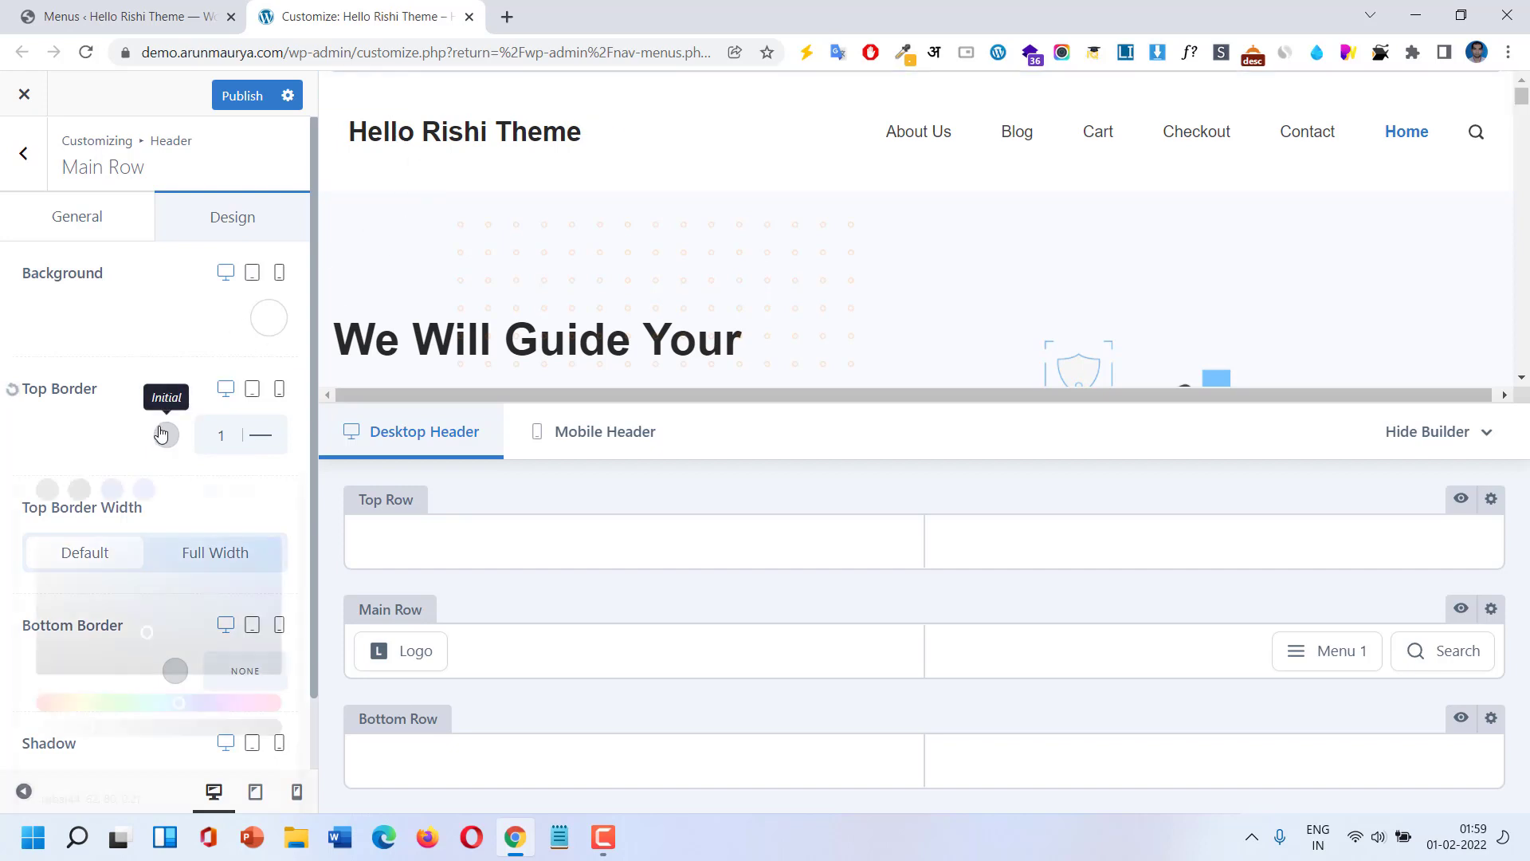
{"action": "left_click", "coordinate": [76, 490]}
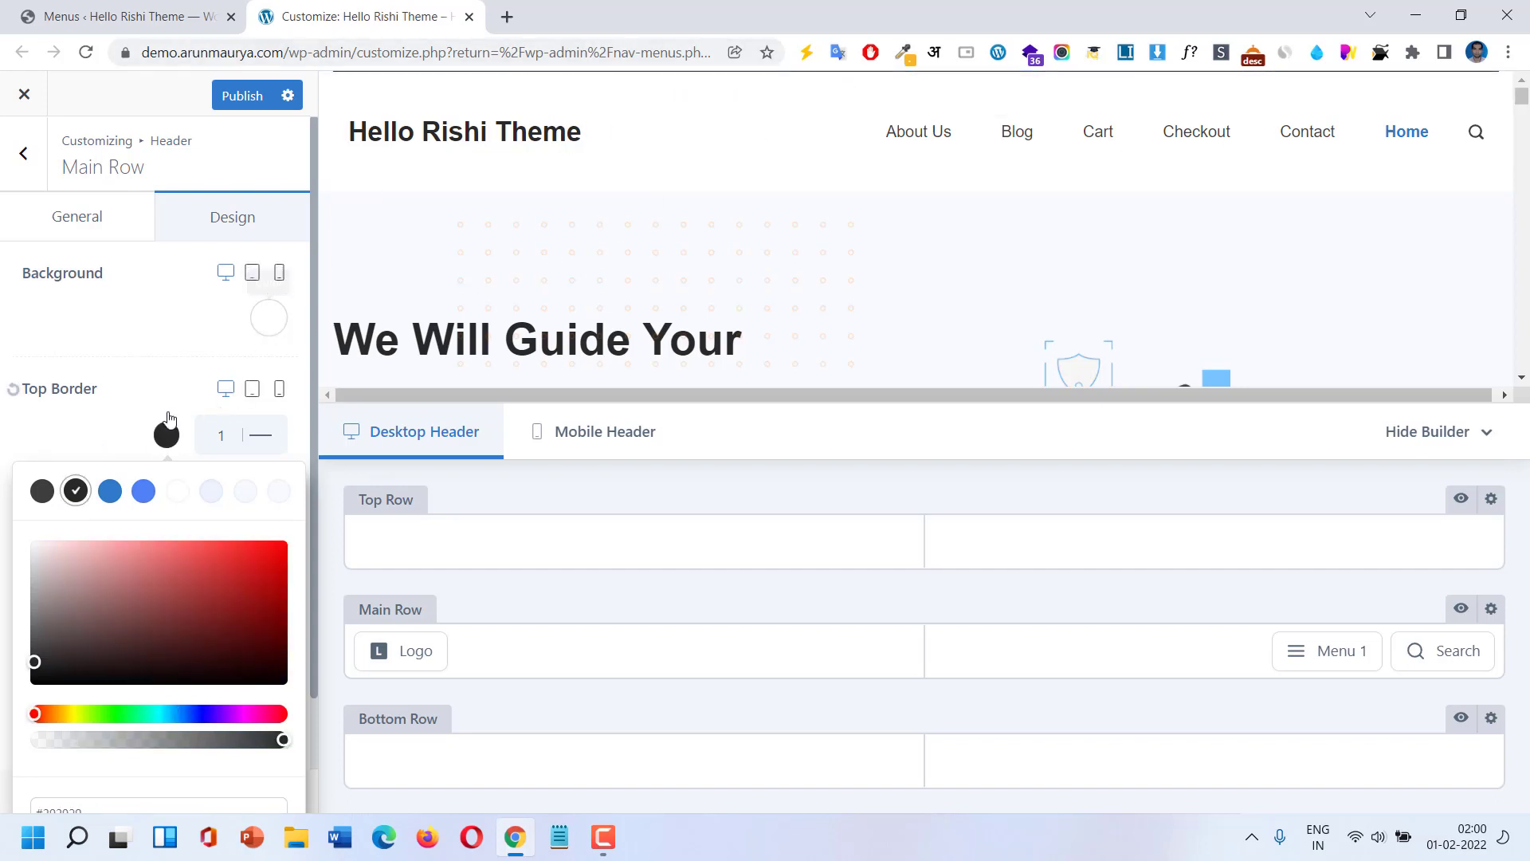
{"action": "left_click", "coordinate": [20, 398]}
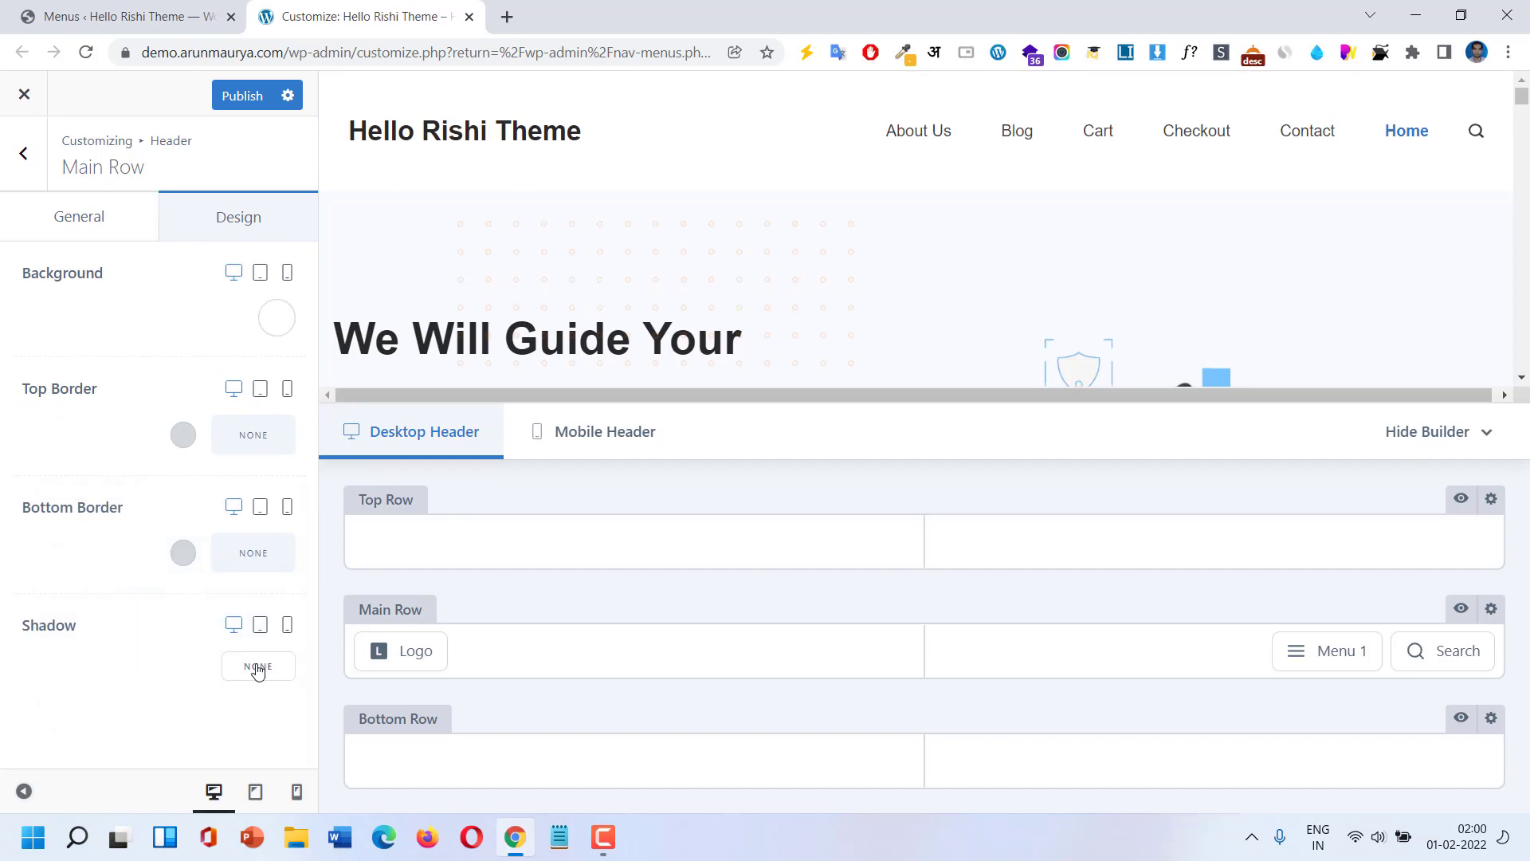
{"action": "left_click", "coordinate": [257, 667]}
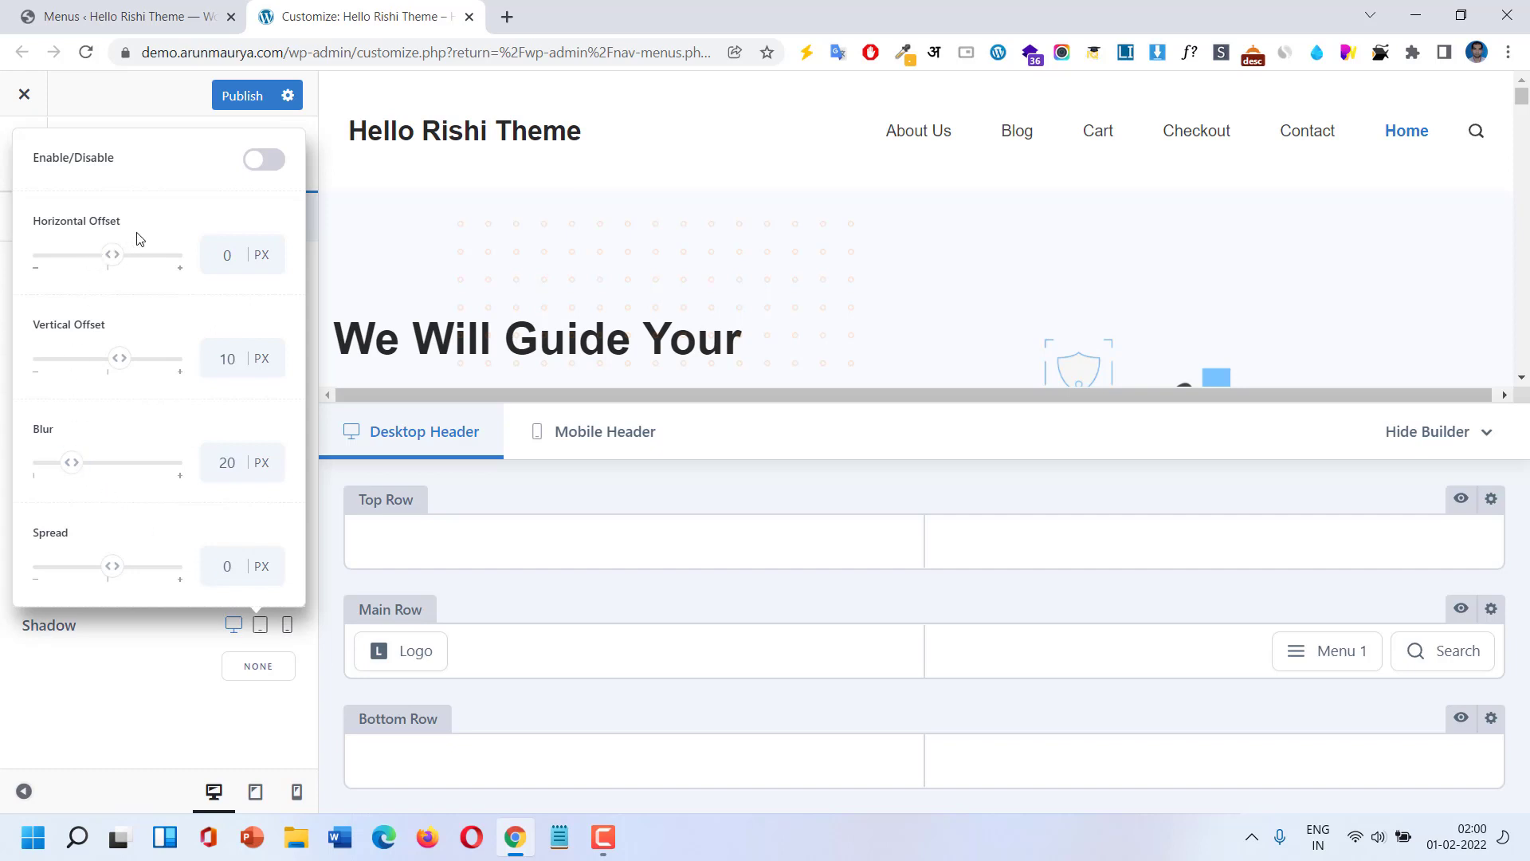
{"action": "left_click", "coordinate": [114, 716]}
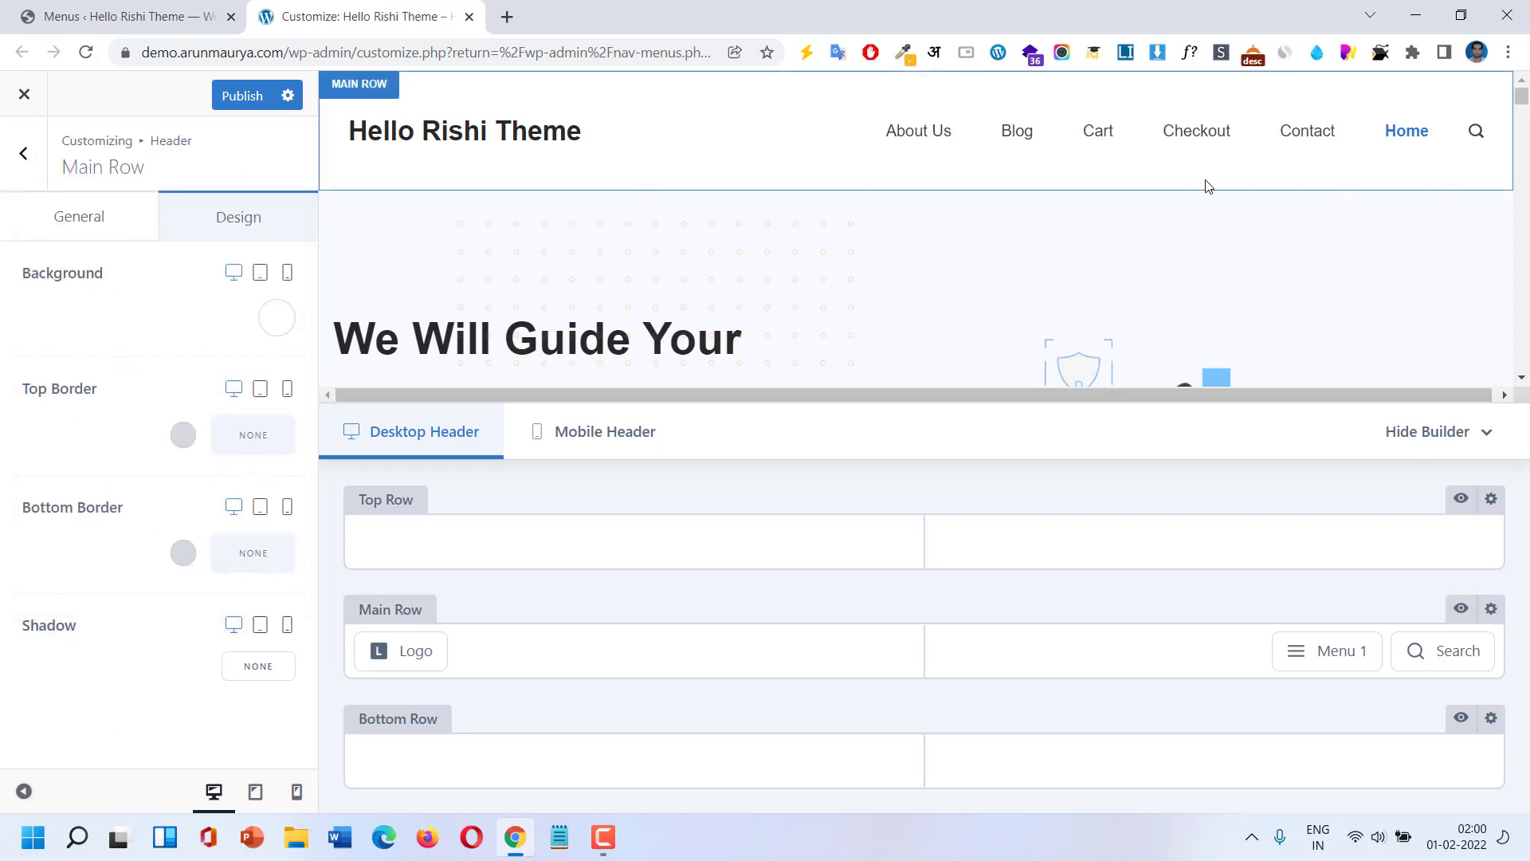
{"action": "left_click", "coordinate": [254, 667]}
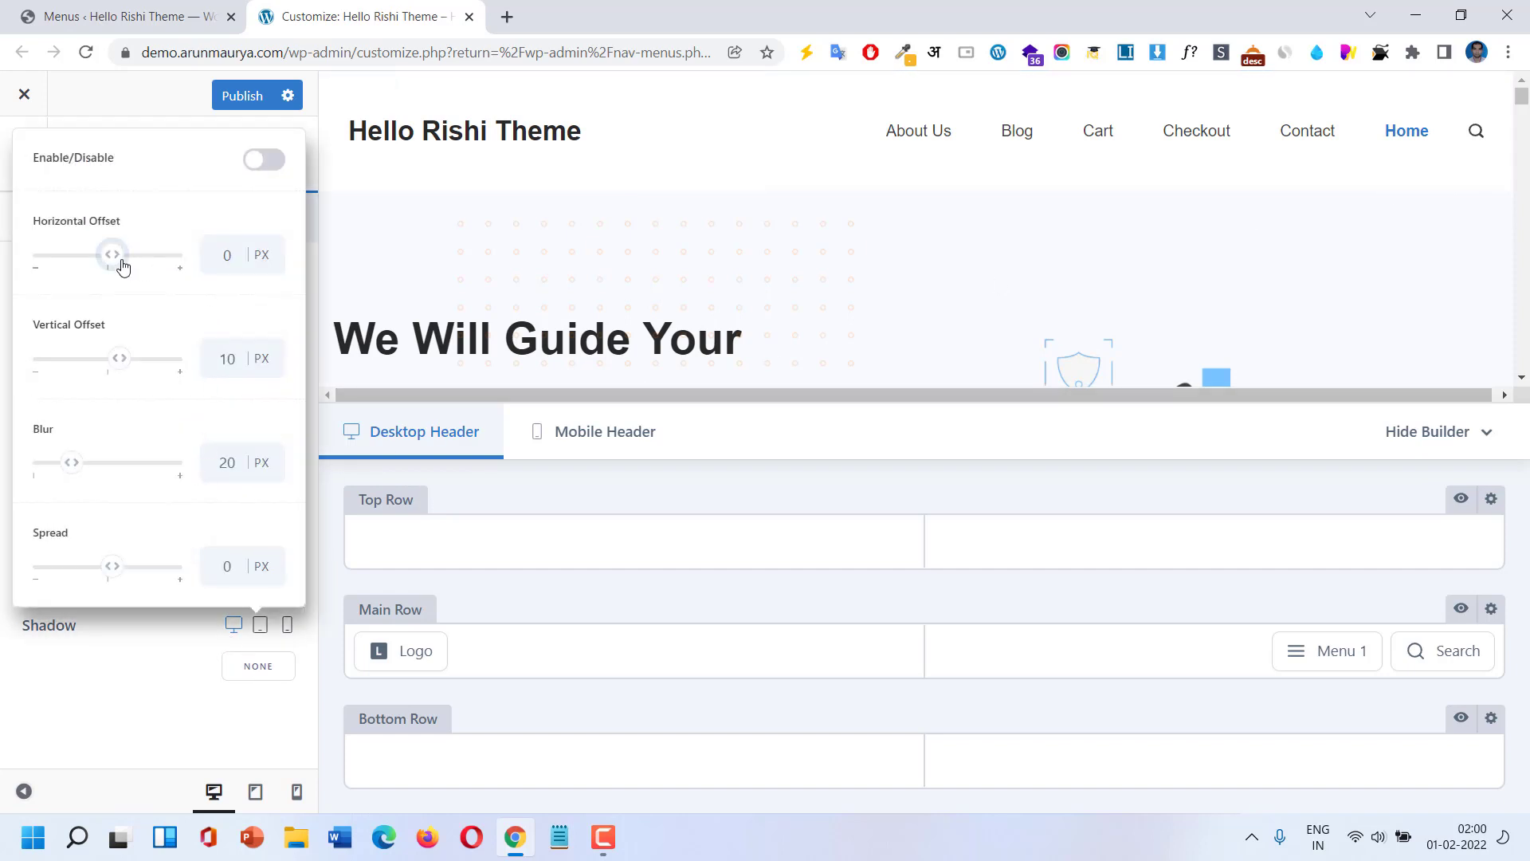
{"action": "left_click_drag", "start_coordinate": [120, 261], "coordinate": [138, 259]}
{"action": "left_click", "coordinate": [269, 159]}
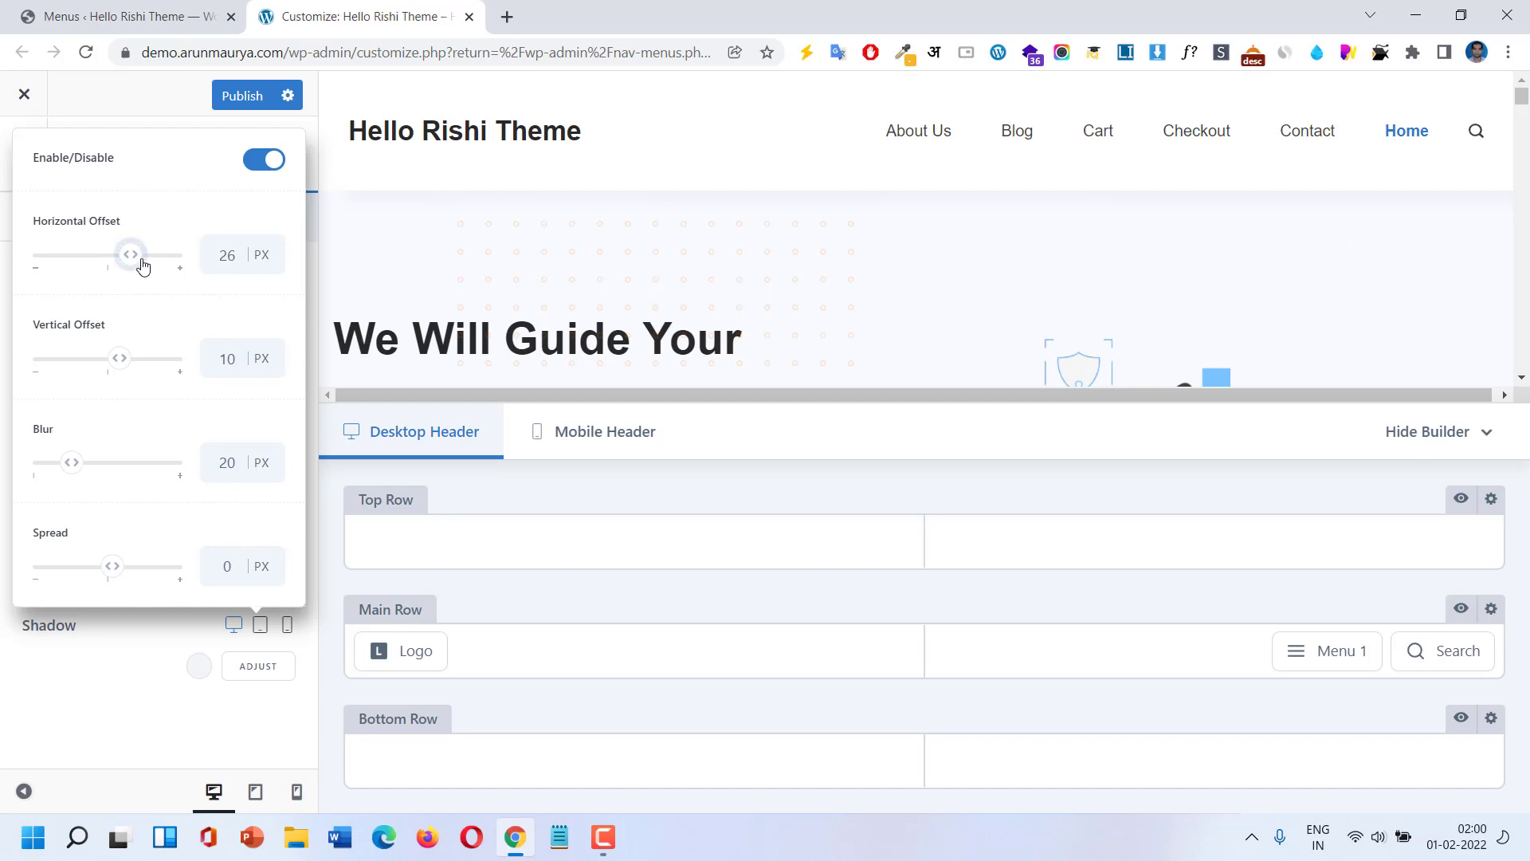
{"action": "left_click", "coordinate": [116, 266]}
{"action": "left_click", "coordinate": [144, 256]}
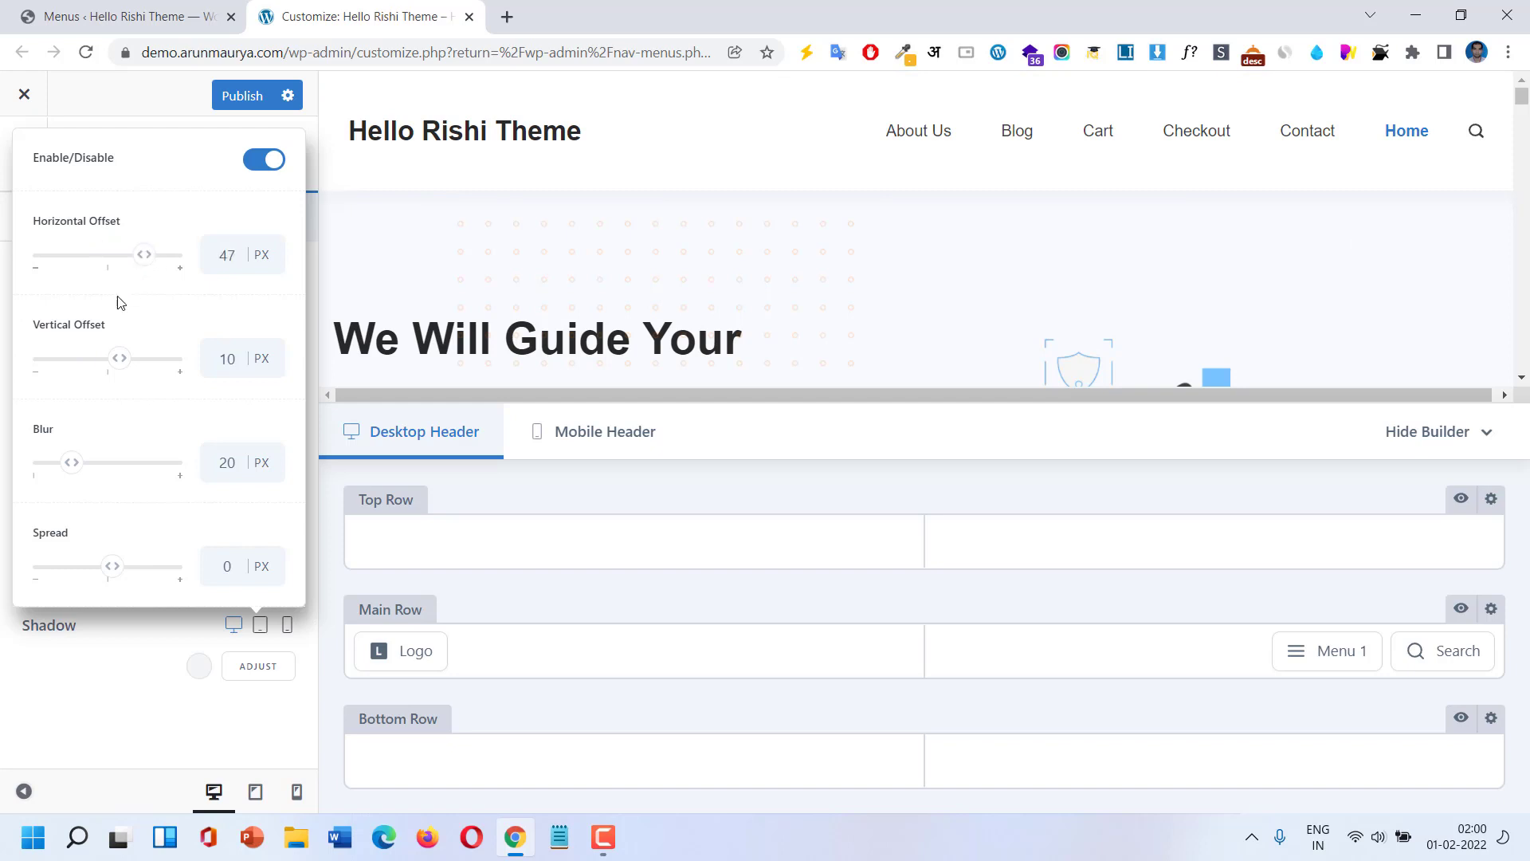
{"action": "left_click", "coordinate": [104, 360]}
{"action": "left_click", "coordinate": [253, 163]}
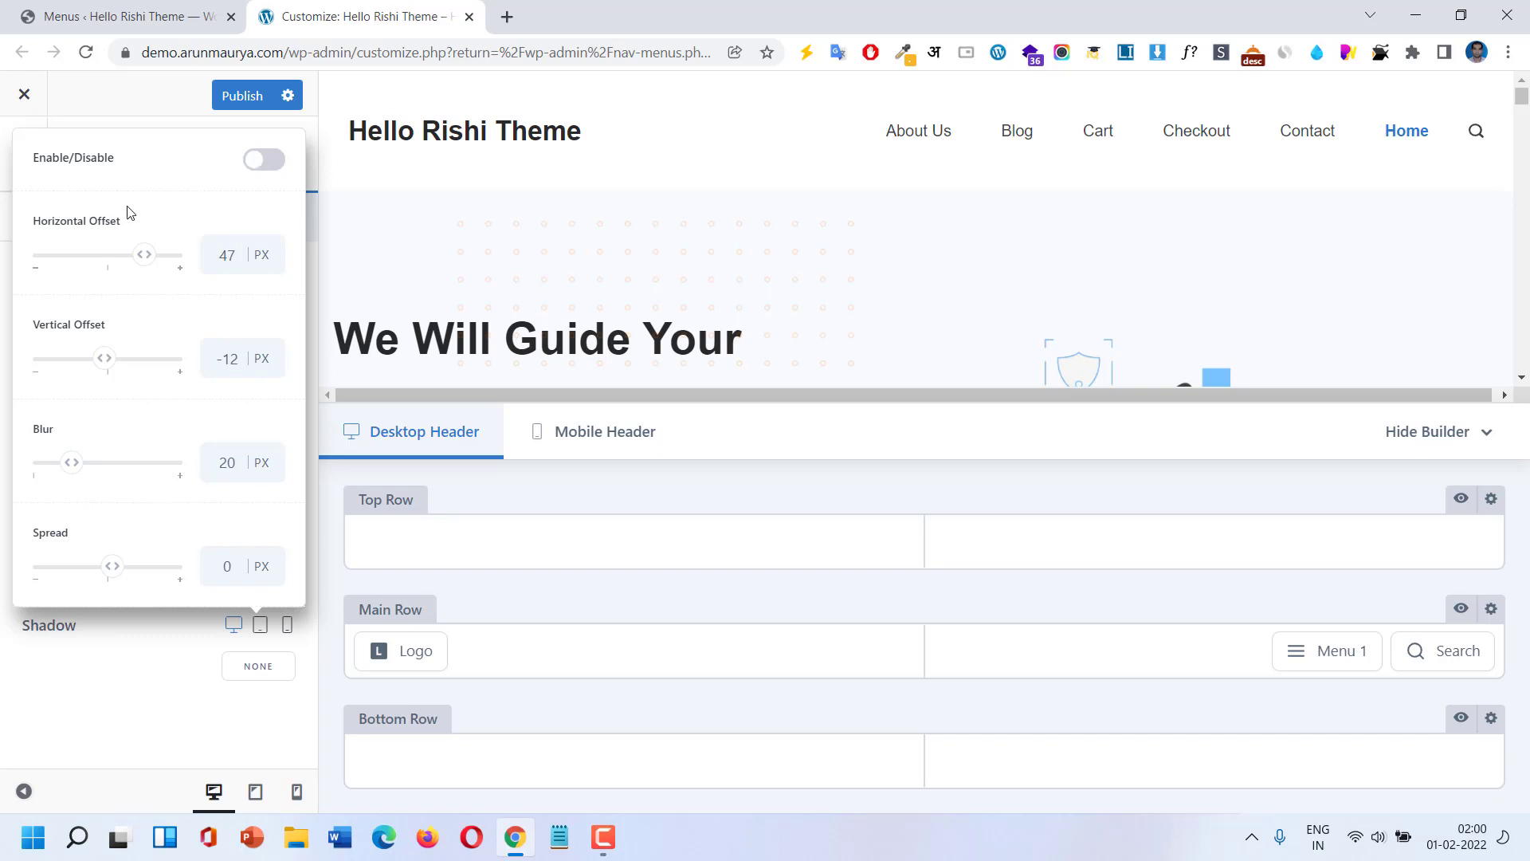
{"action": "left_click", "coordinate": [151, 672]}
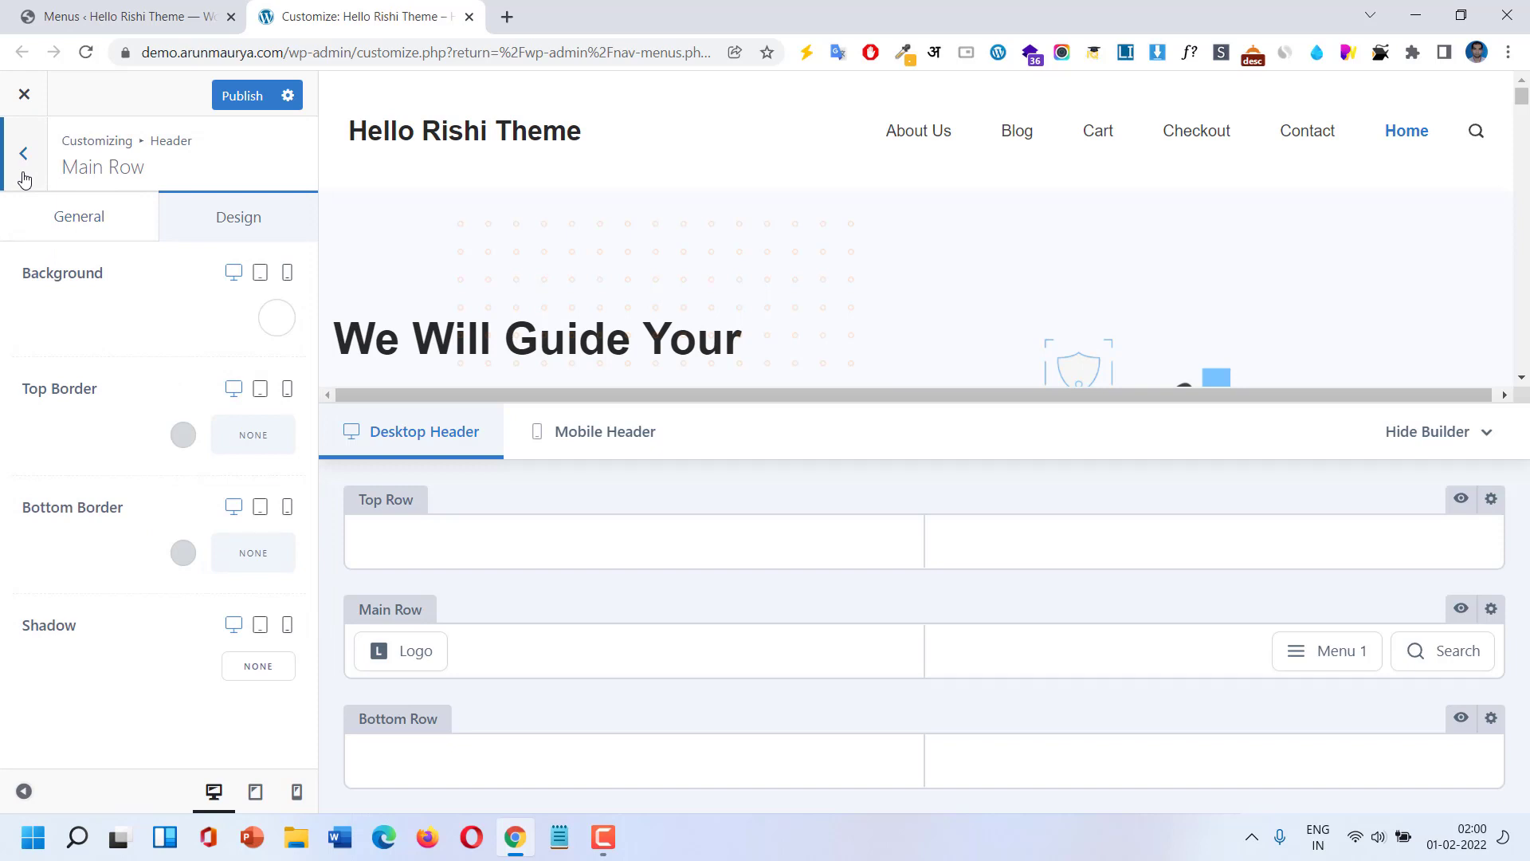
Open the header Logo element and try its logo, title and tagline styles.
{"action": "left_click", "coordinate": [23, 154]}
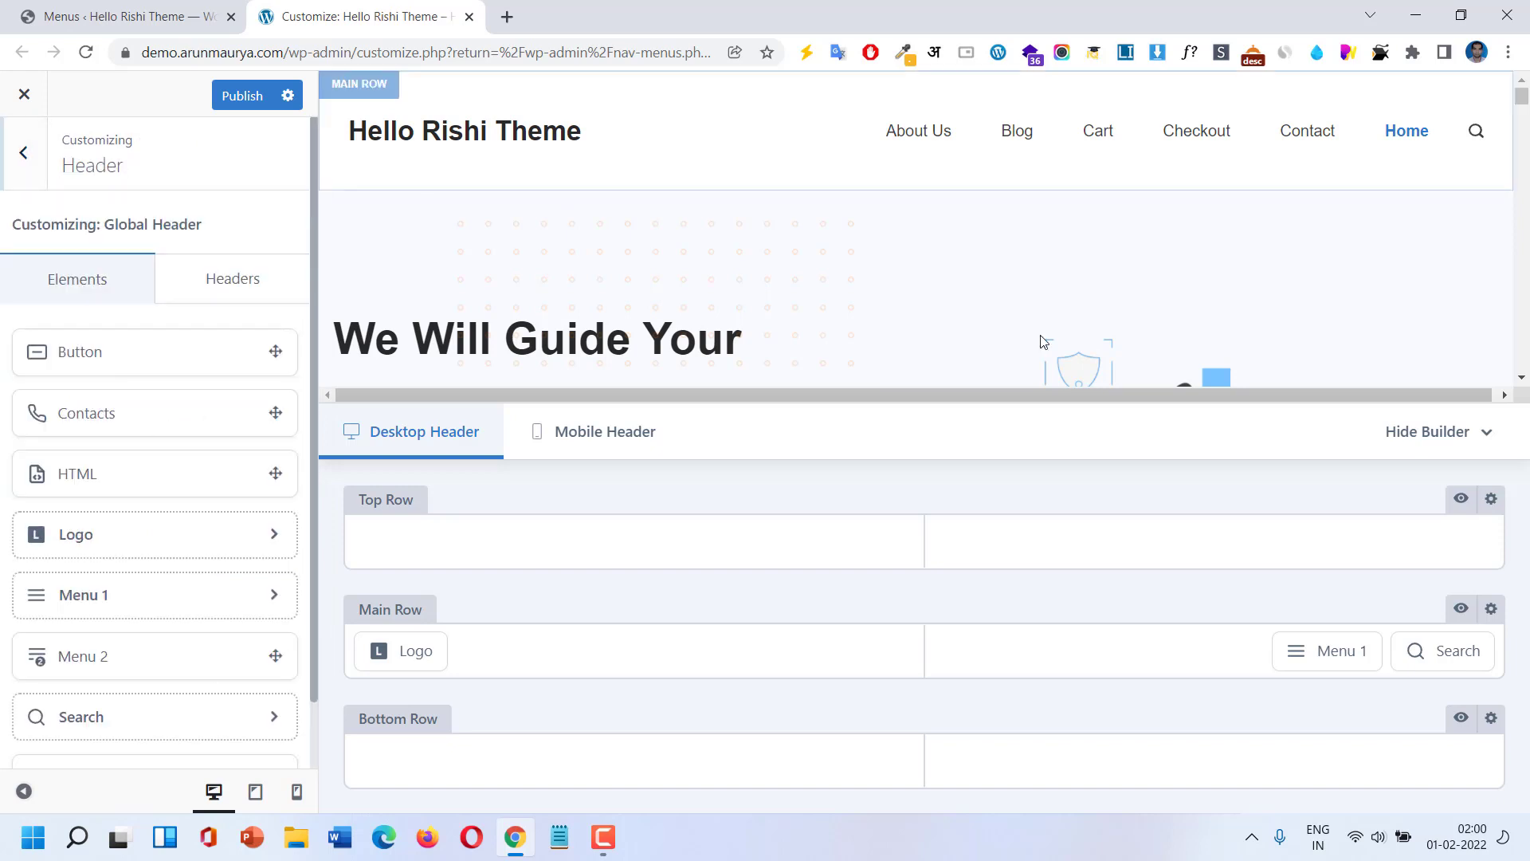
{"action": "mouse_move", "coordinate": [1430, 654]}
{"action": "mouse_move", "coordinate": [1345, 655]}
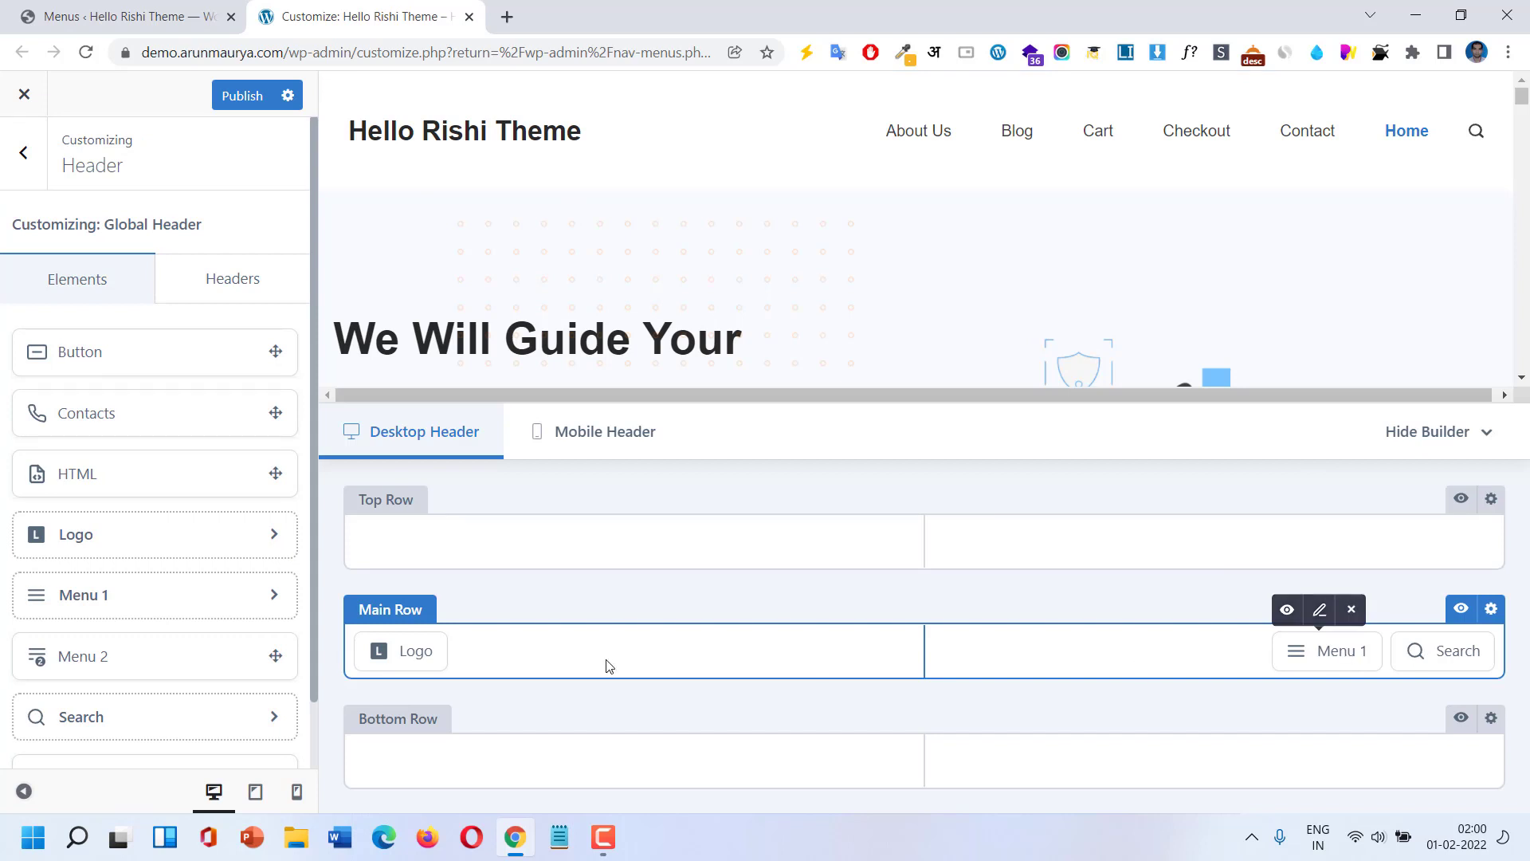
{"action": "left_click", "coordinate": [403, 652]}
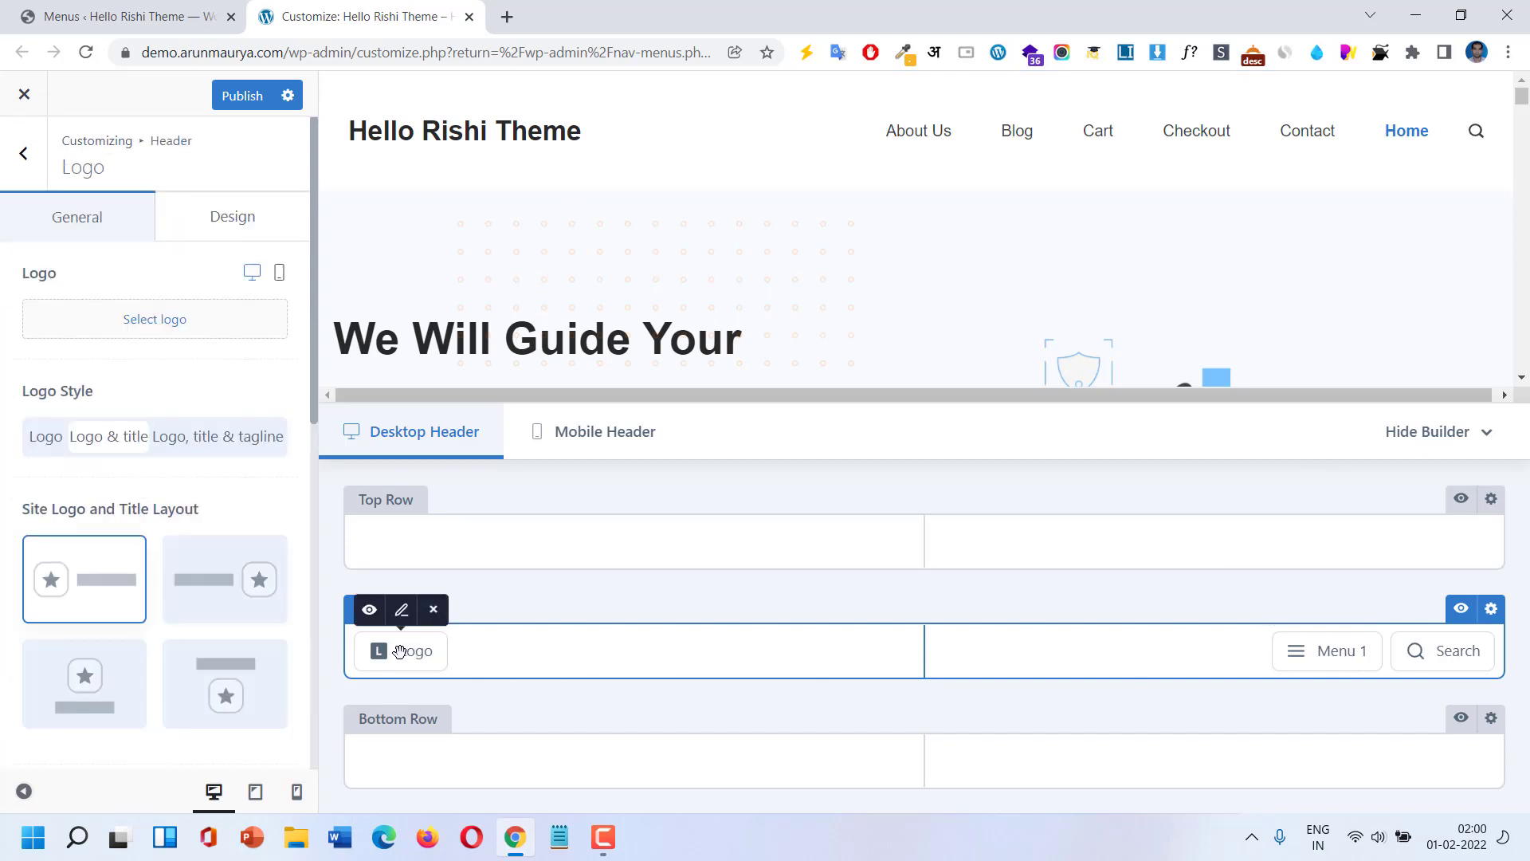
{"action": "left_click", "coordinate": [45, 436]}
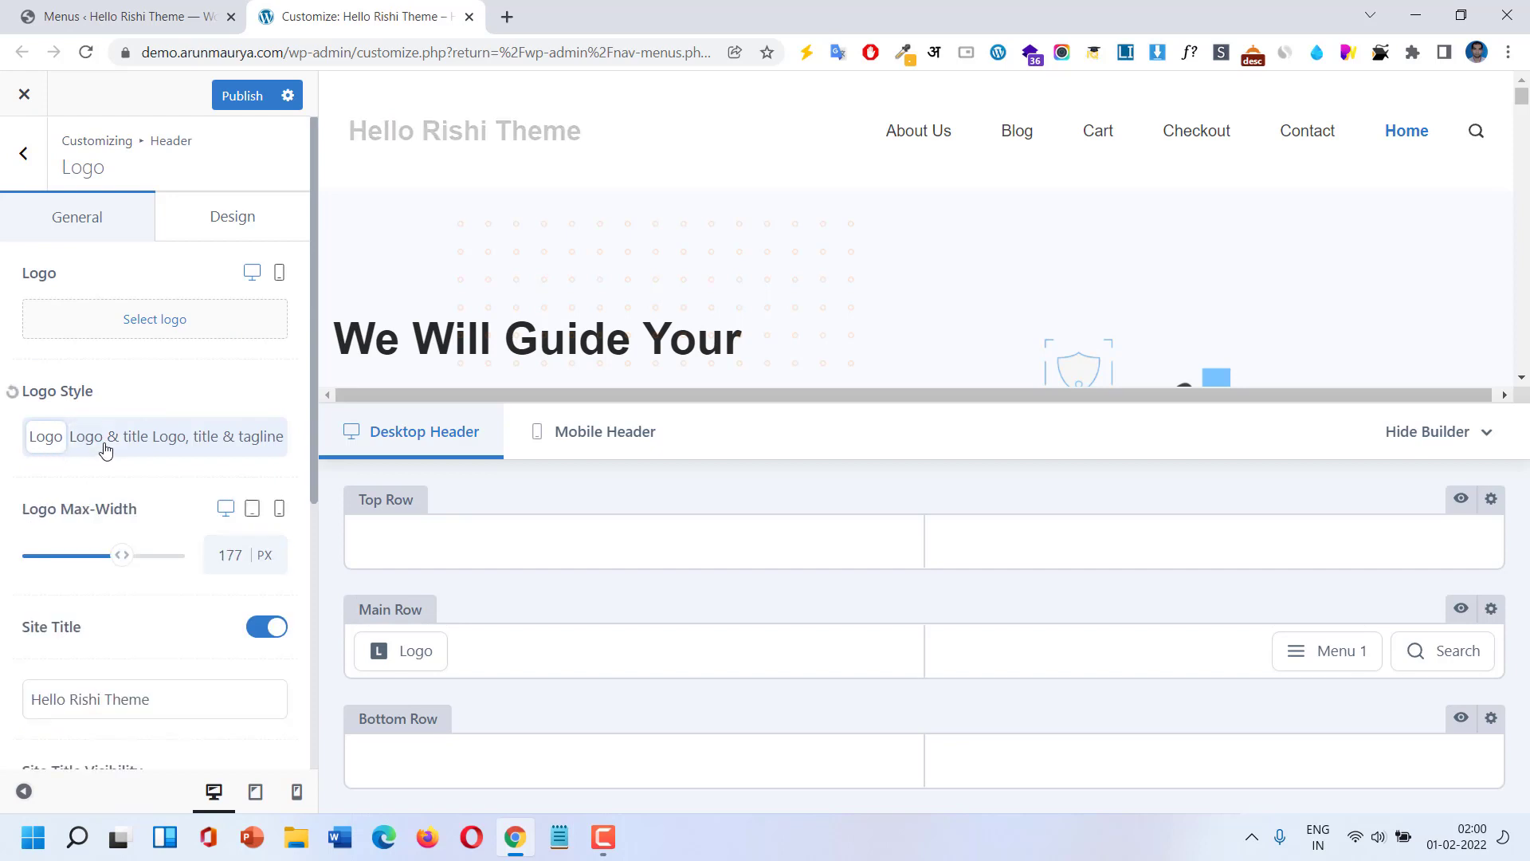
{"action": "left_click", "coordinate": [106, 448]}
{"action": "left_click", "coordinate": [177, 448]}
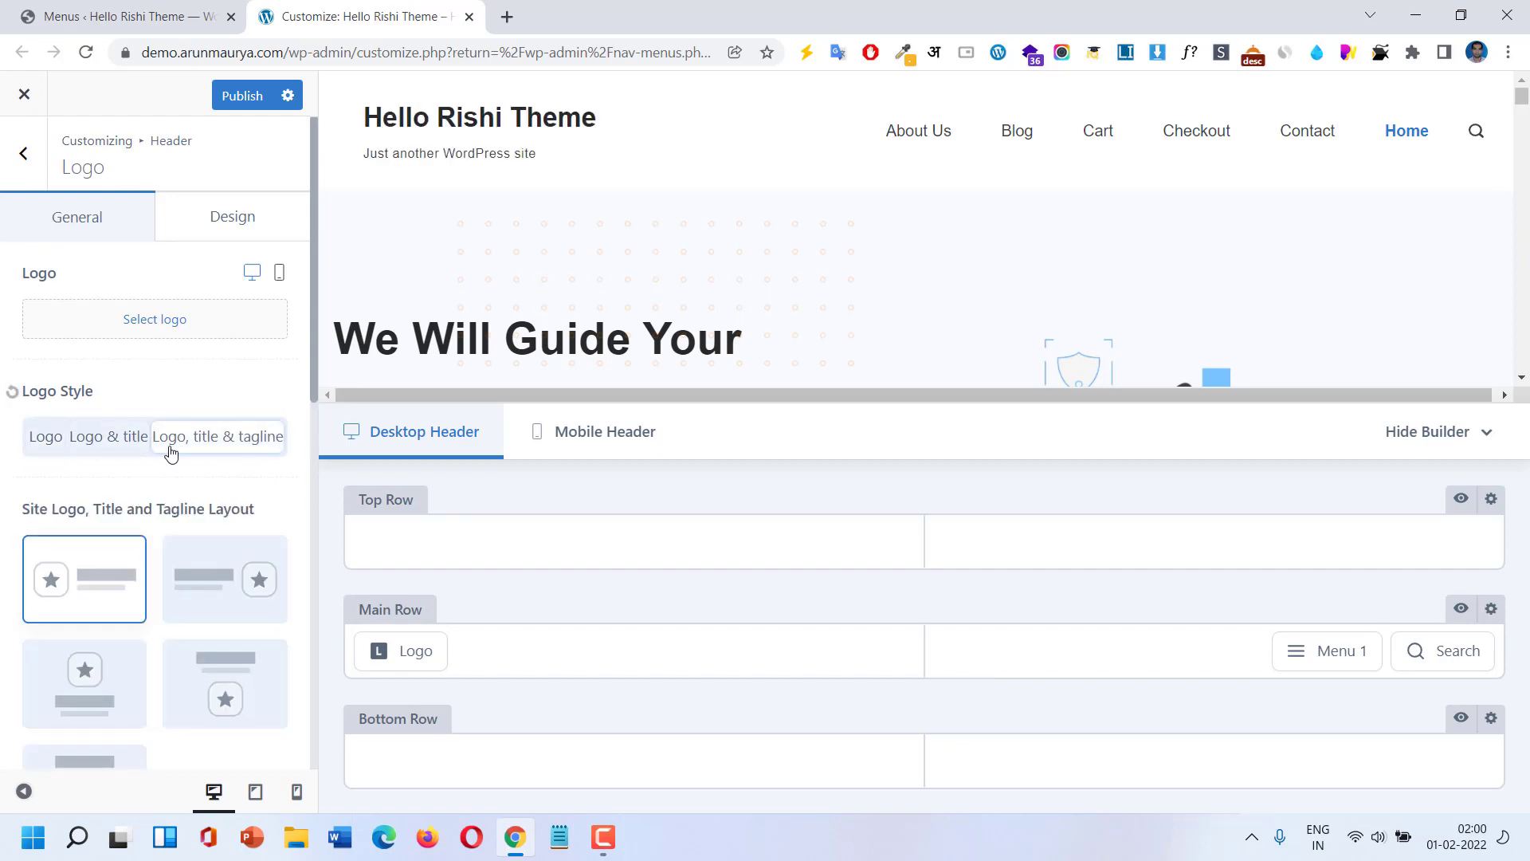
Make the blue B image the site logo and shrink its max-width to 44 px.
{"action": "left_click", "coordinate": [159, 322]}
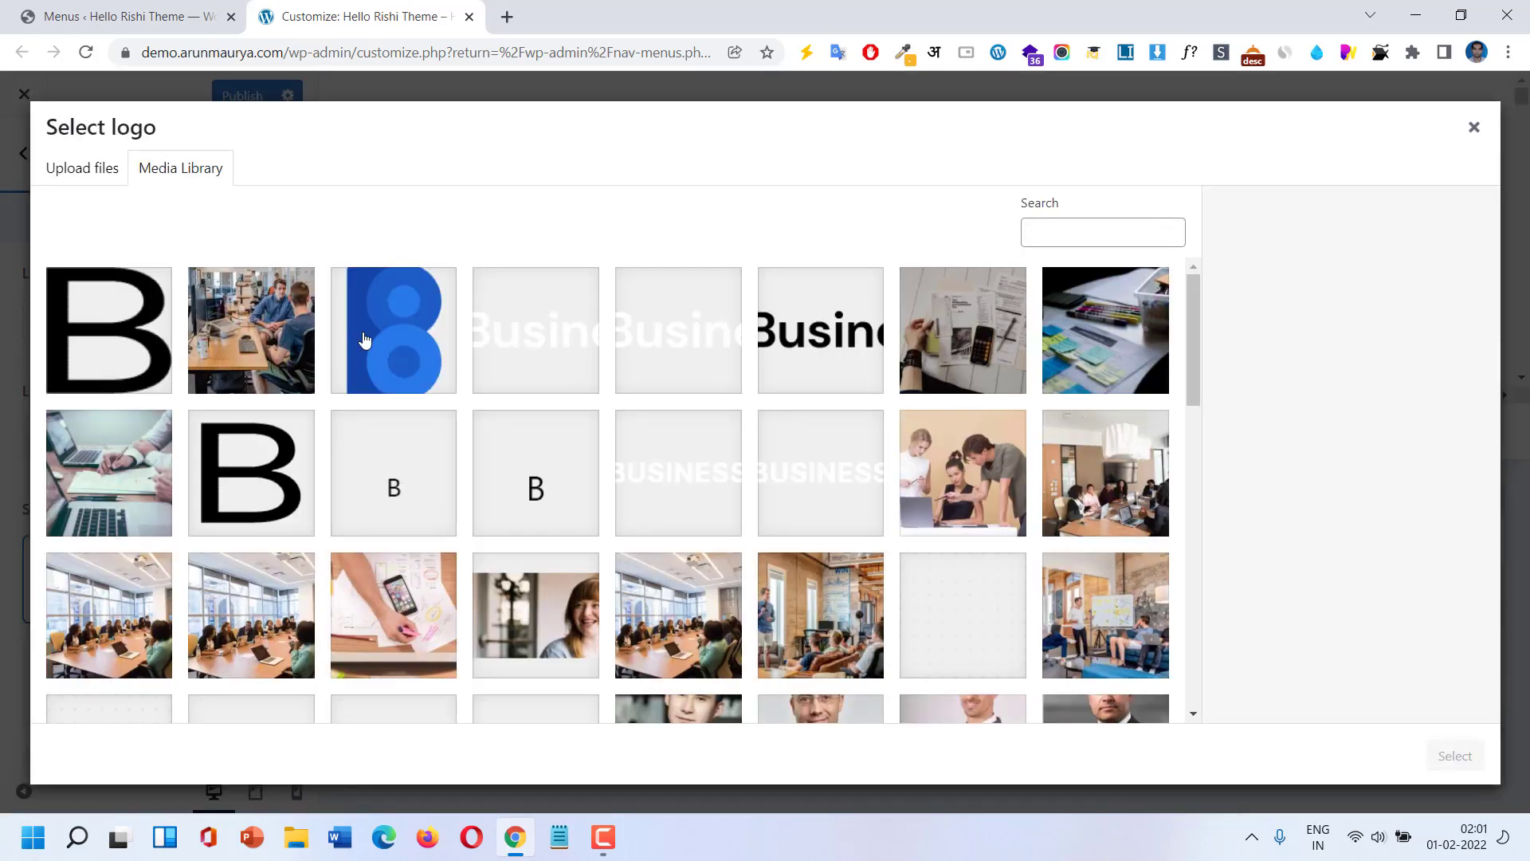
{"action": "left_click", "coordinate": [364, 341]}
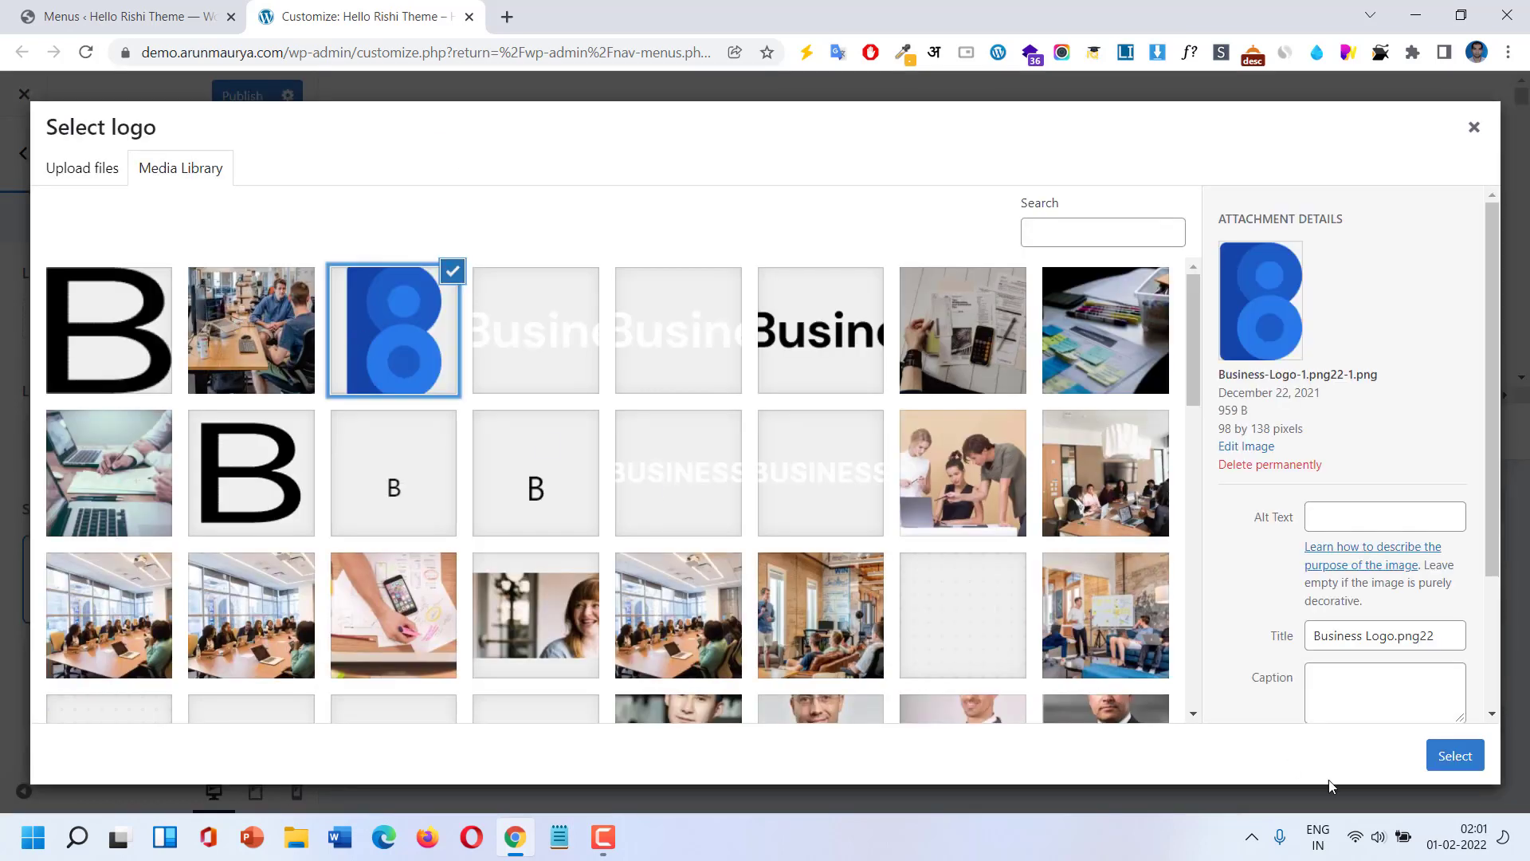
{"action": "left_click", "coordinate": [1463, 769]}
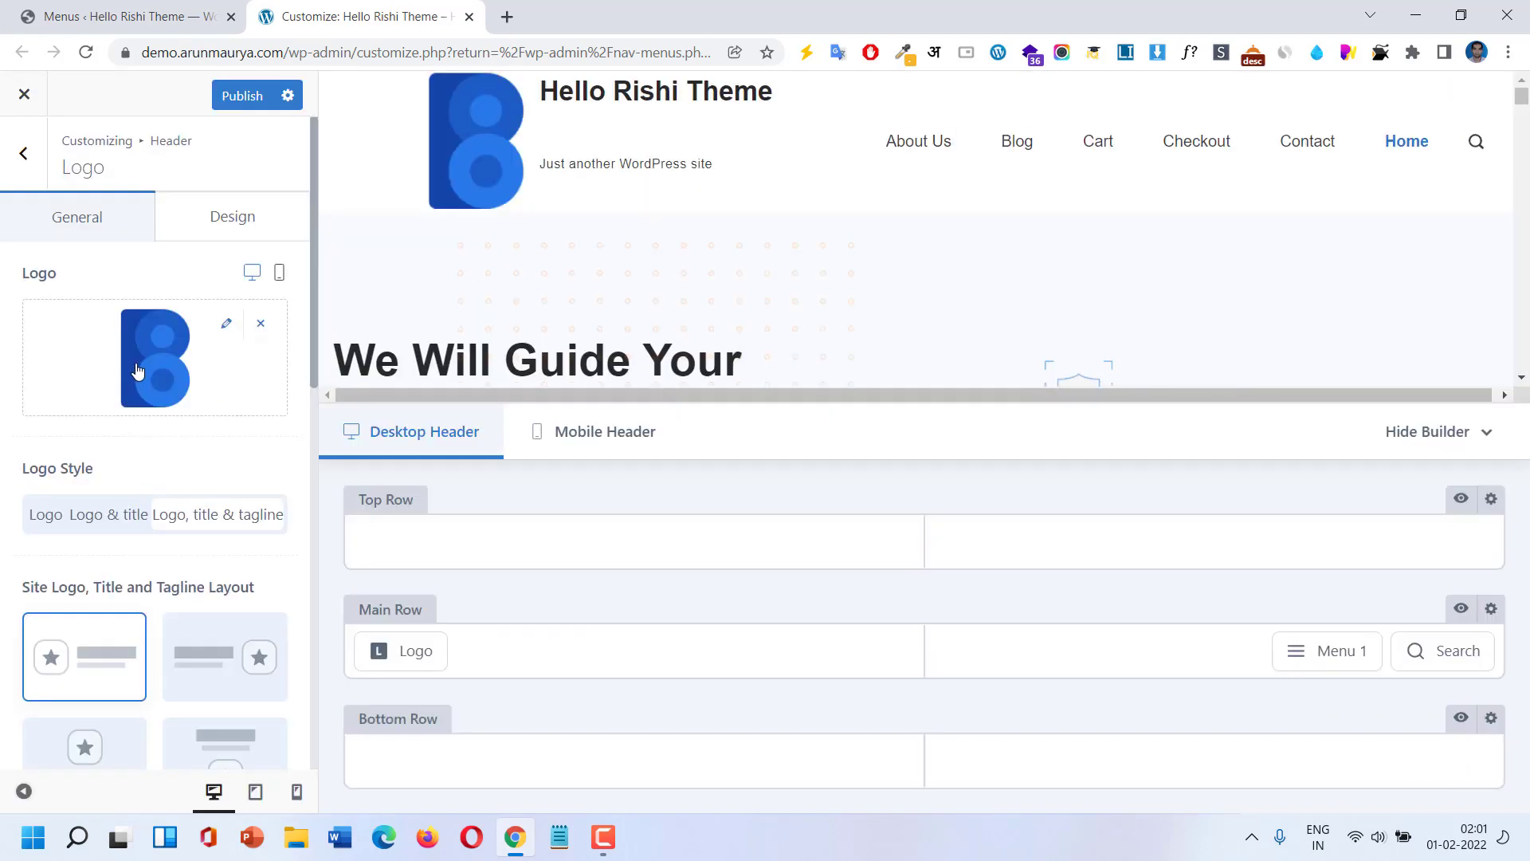
{"action": "scroll", "coordinate": [139, 566], "scroll_direction": "down", "scroll_amount": 5}
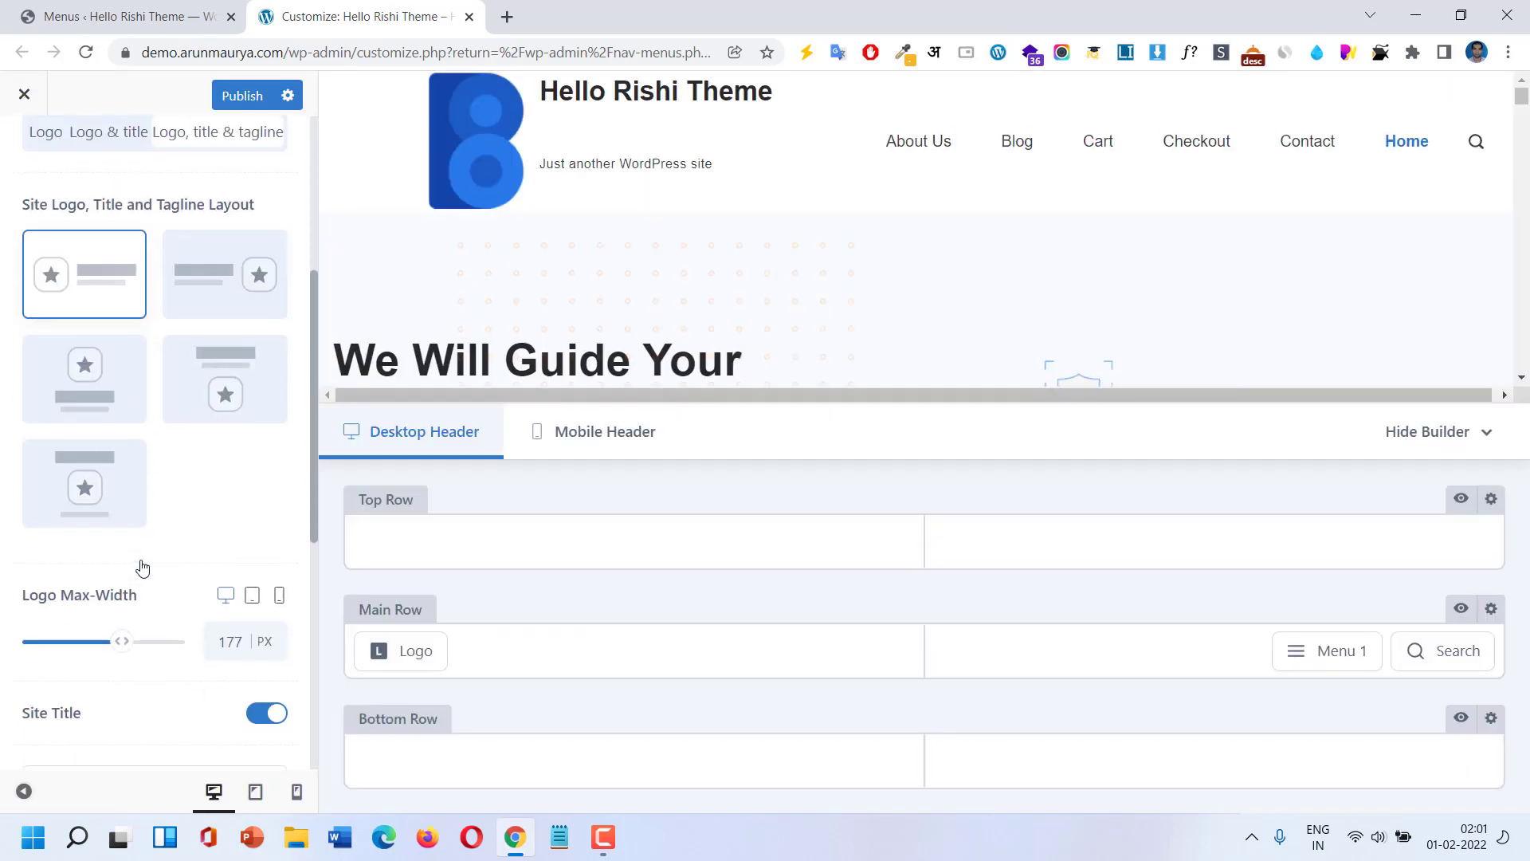
{"action": "left_click_drag", "start_coordinate": [81, 628], "coordinate": [47, 622]}
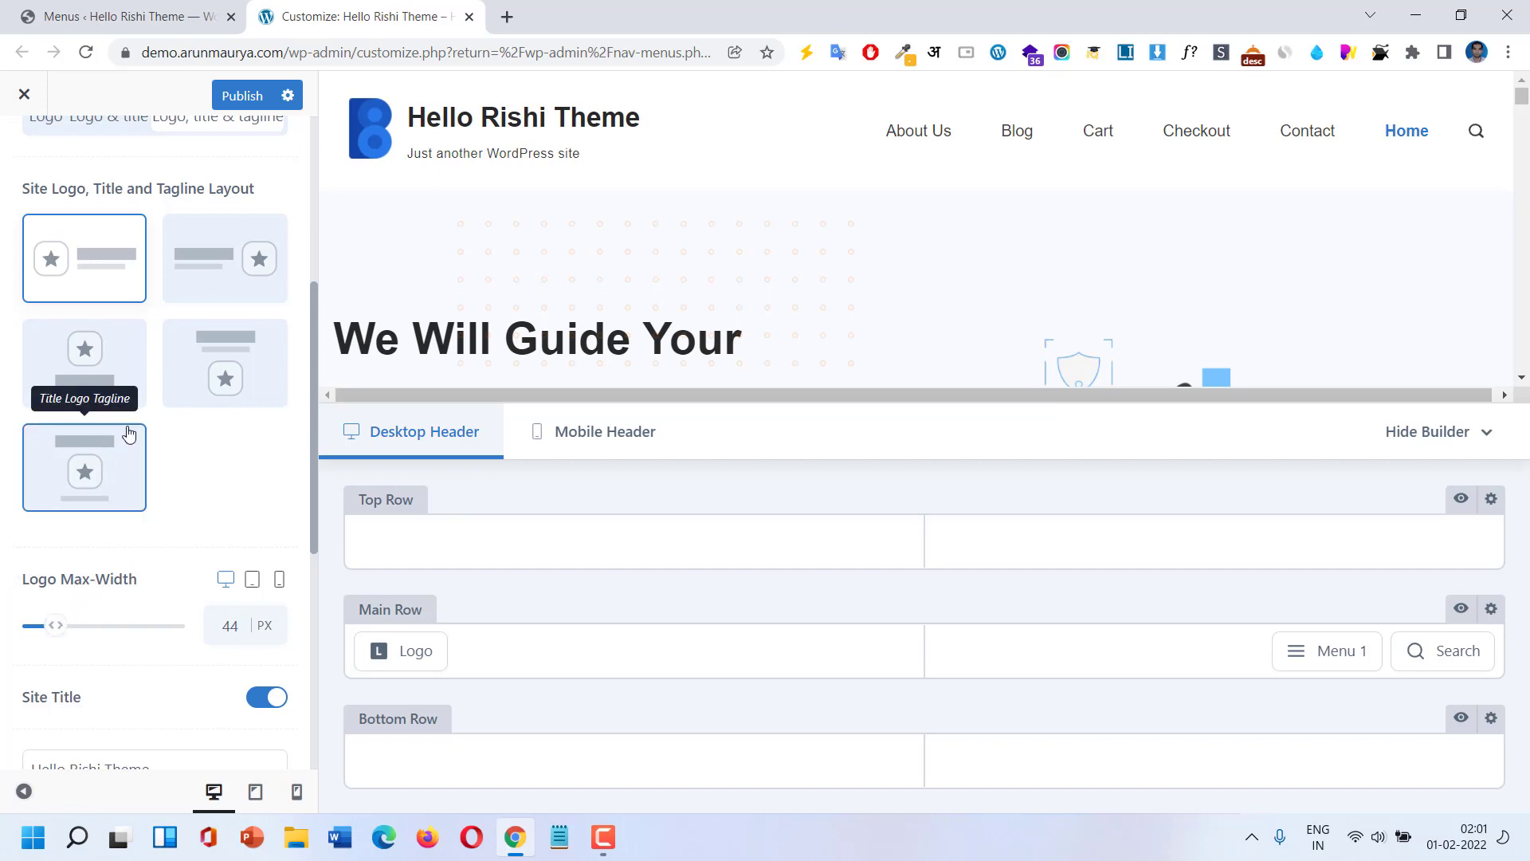
Set the logo style to show only the logo in the header.
{"action": "scroll", "coordinate": [183, 446], "scroll_direction": "up", "scroll_amount": 5}
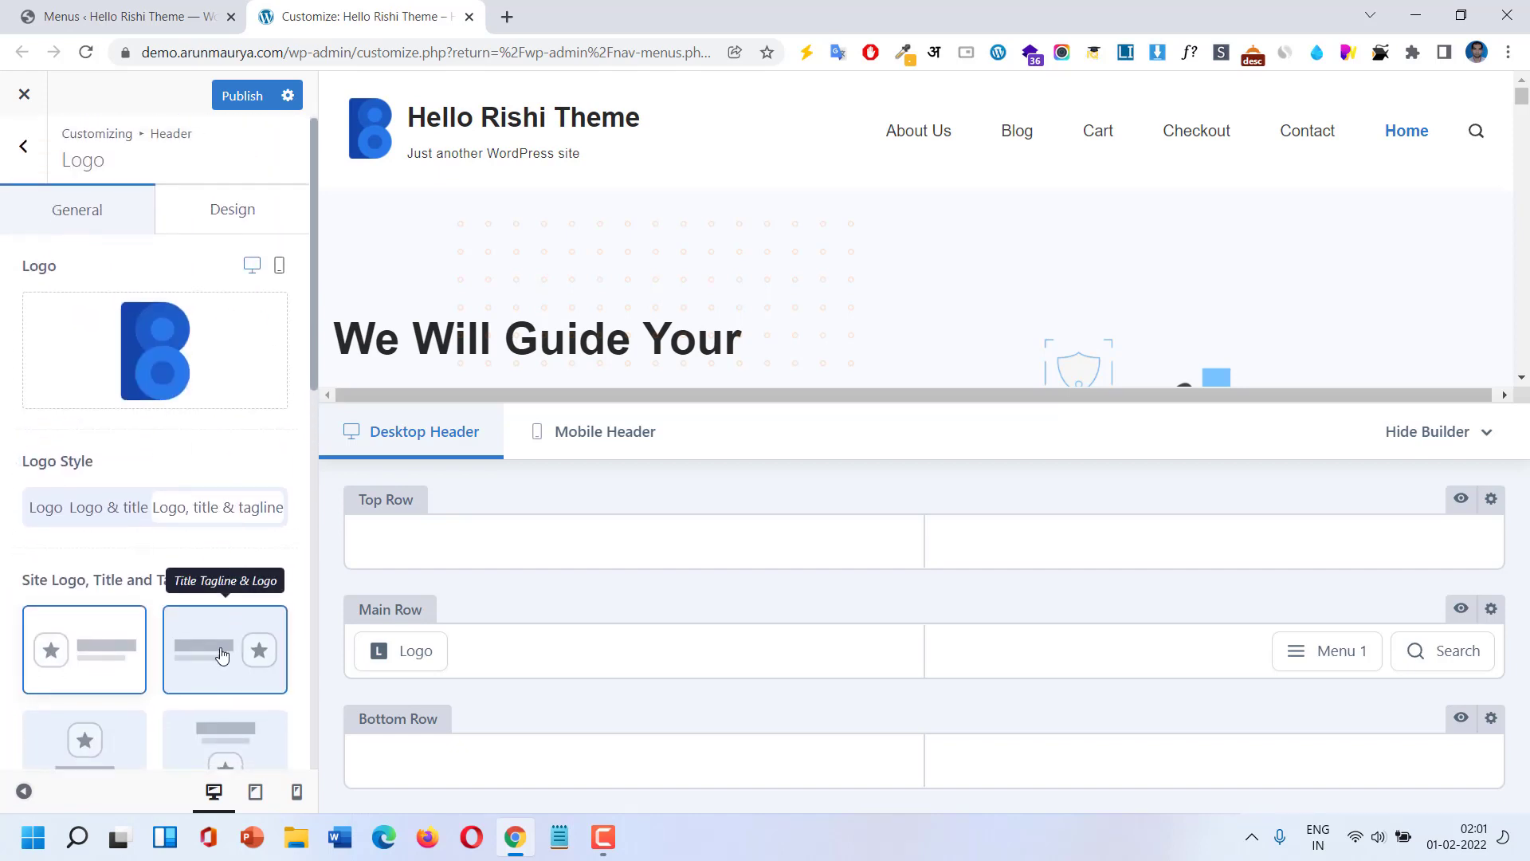
{"action": "scroll", "coordinate": [222, 645], "scroll_direction": "down", "scroll_amount": 3}
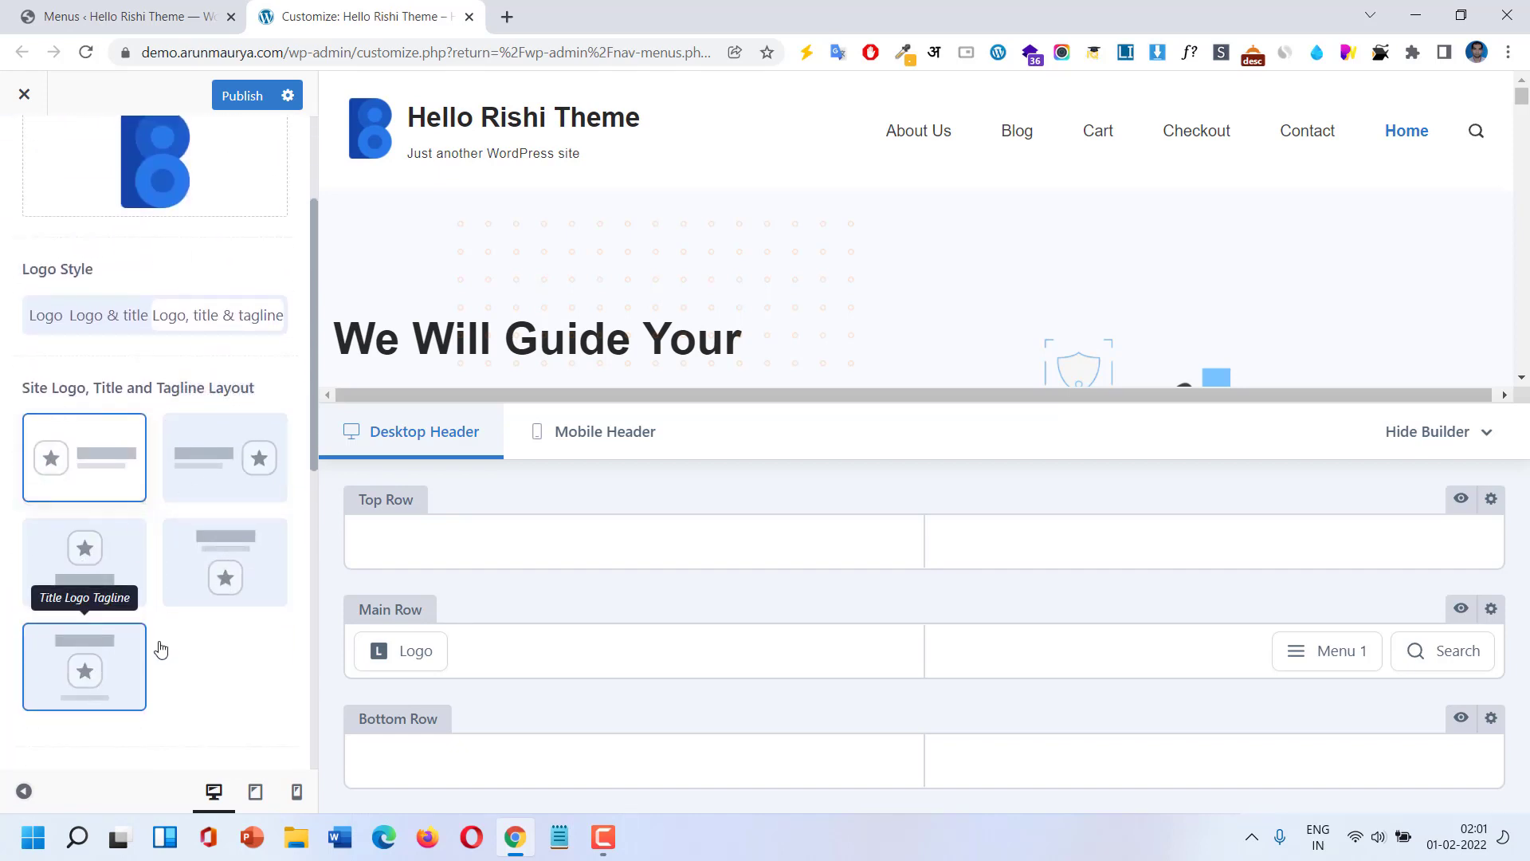
{"action": "scroll", "coordinate": [235, 538], "scroll_direction": "up", "scroll_amount": 3}
{"action": "left_click", "coordinate": [121, 520]}
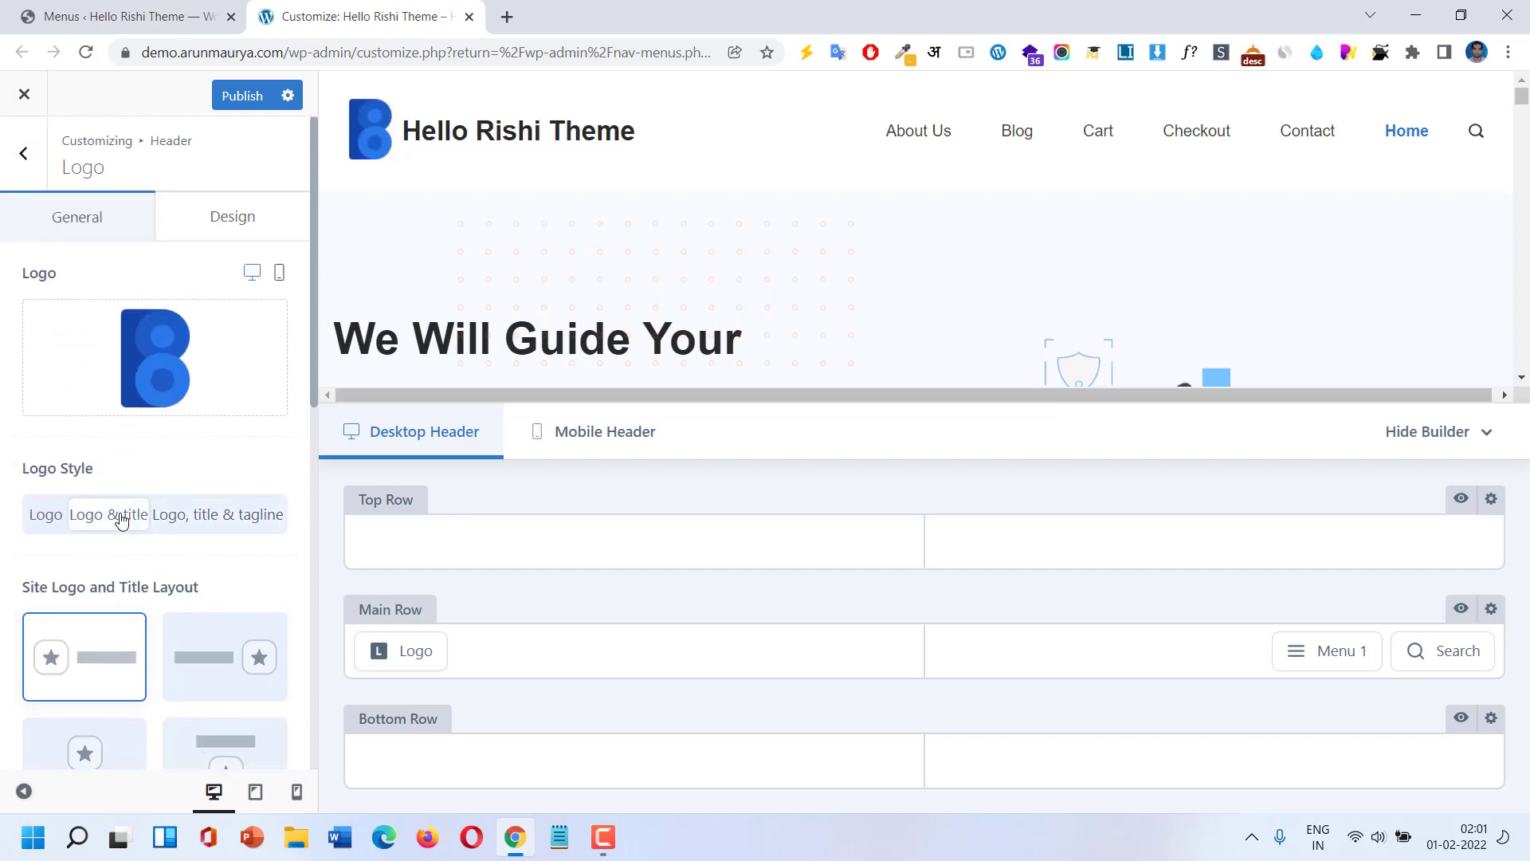
{"action": "left_click", "coordinate": [55, 516]}
Replace the header logo with Business-Logo-1.png from the Media Library.
{"action": "mouse_move", "coordinate": [142, 375]}
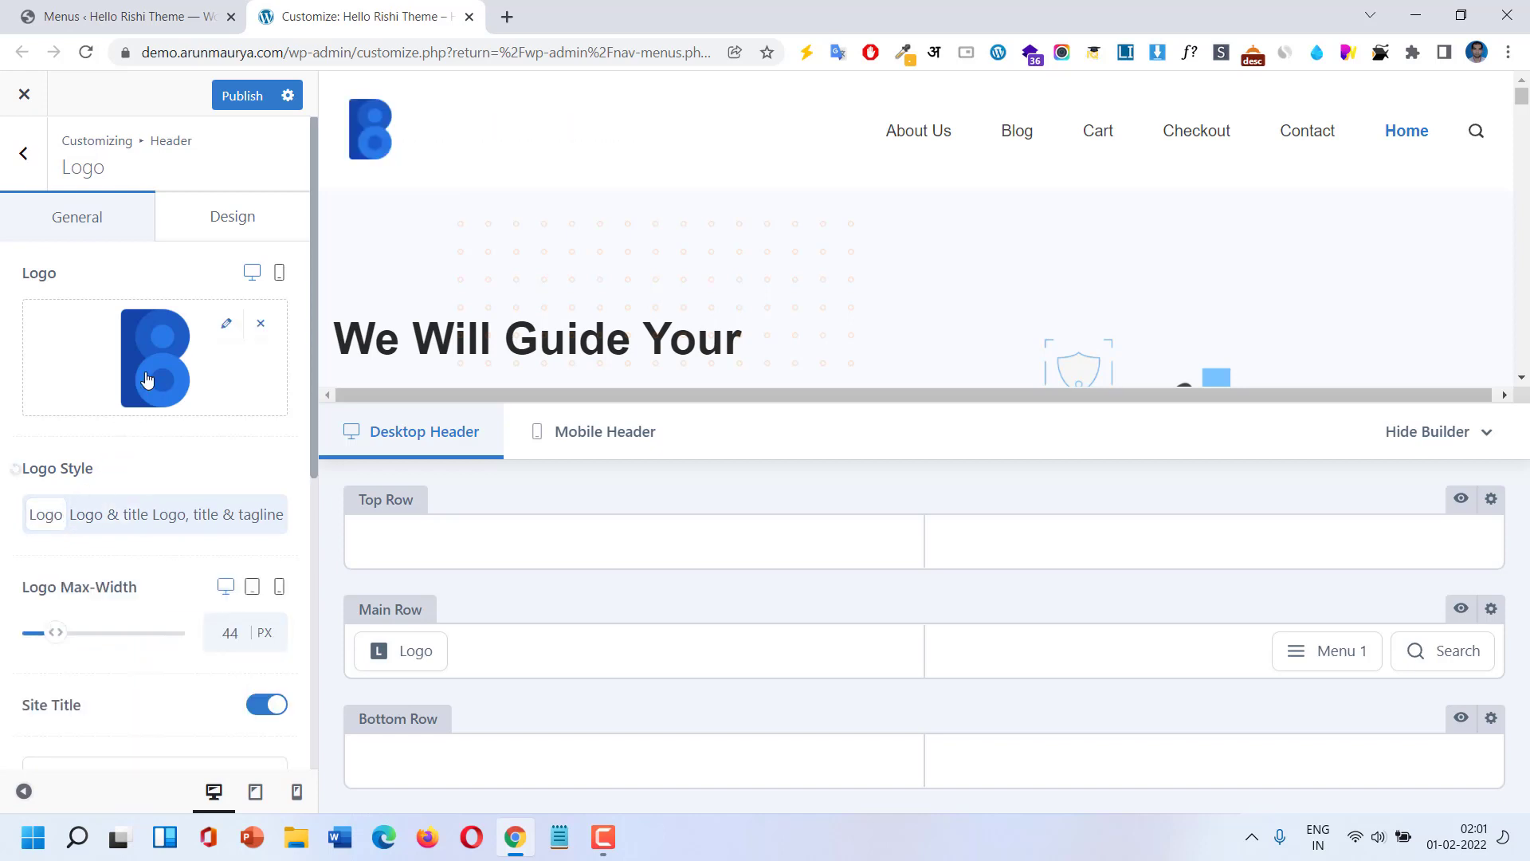
{"action": "left_click", "coordinate": [251, 333]}
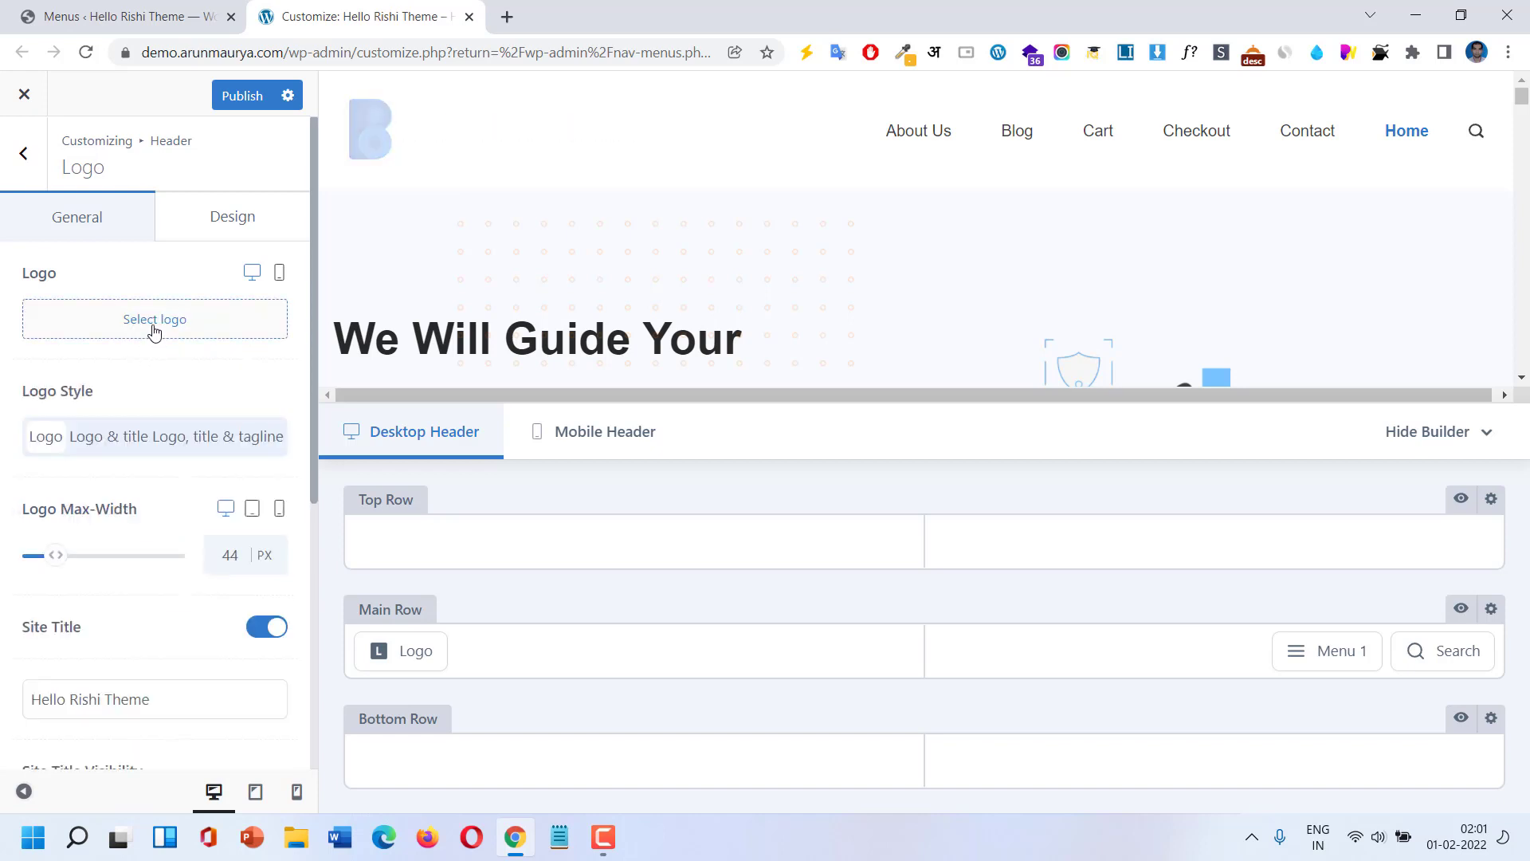
{"action": "left_click", "coordinate": [154, 325]}
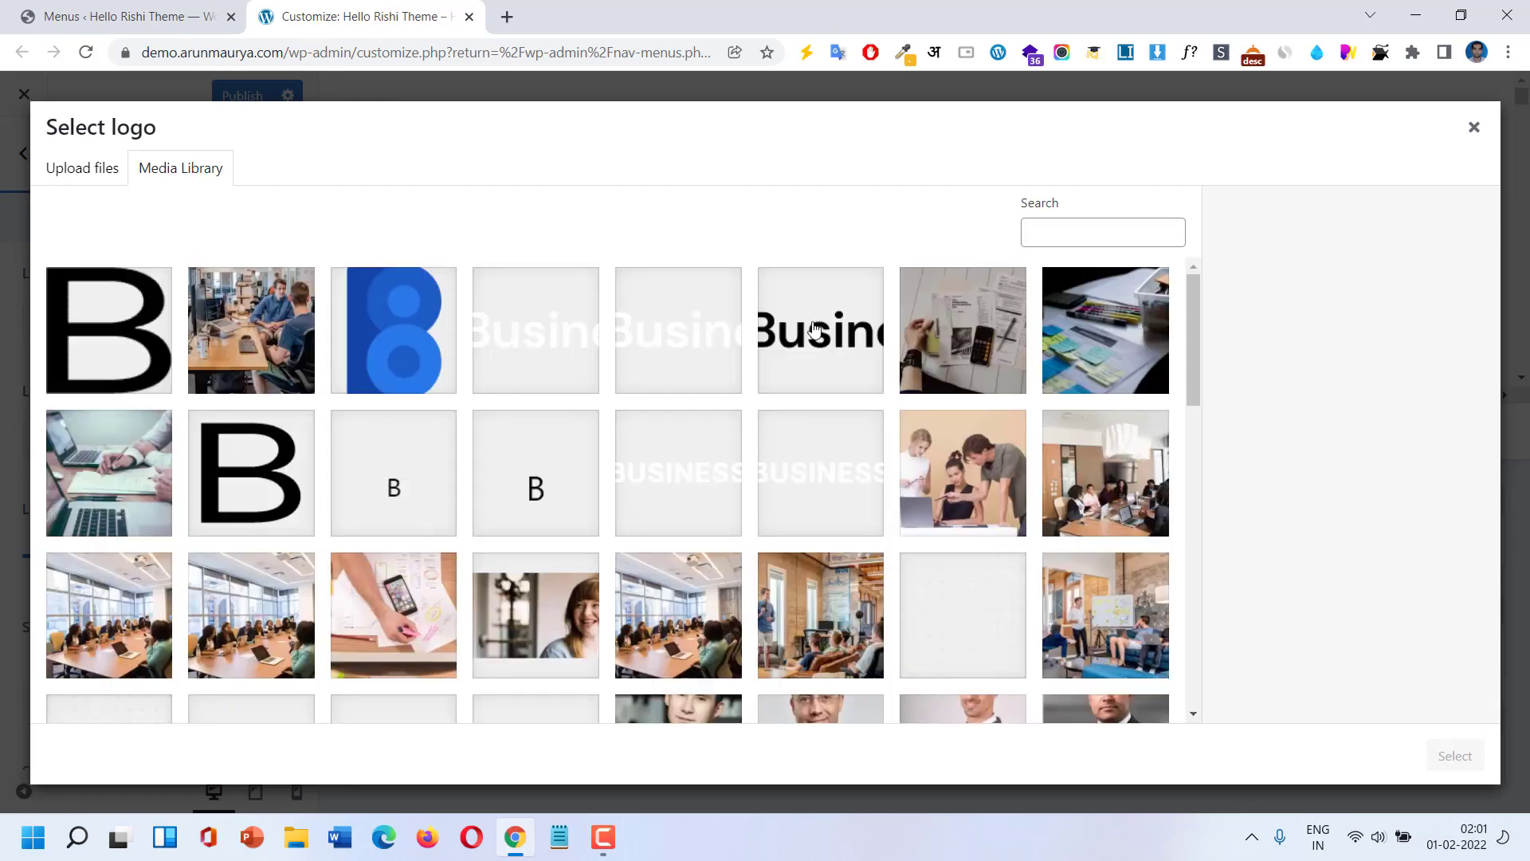
{"action": "left_click", "coordinate": [814, 329]}
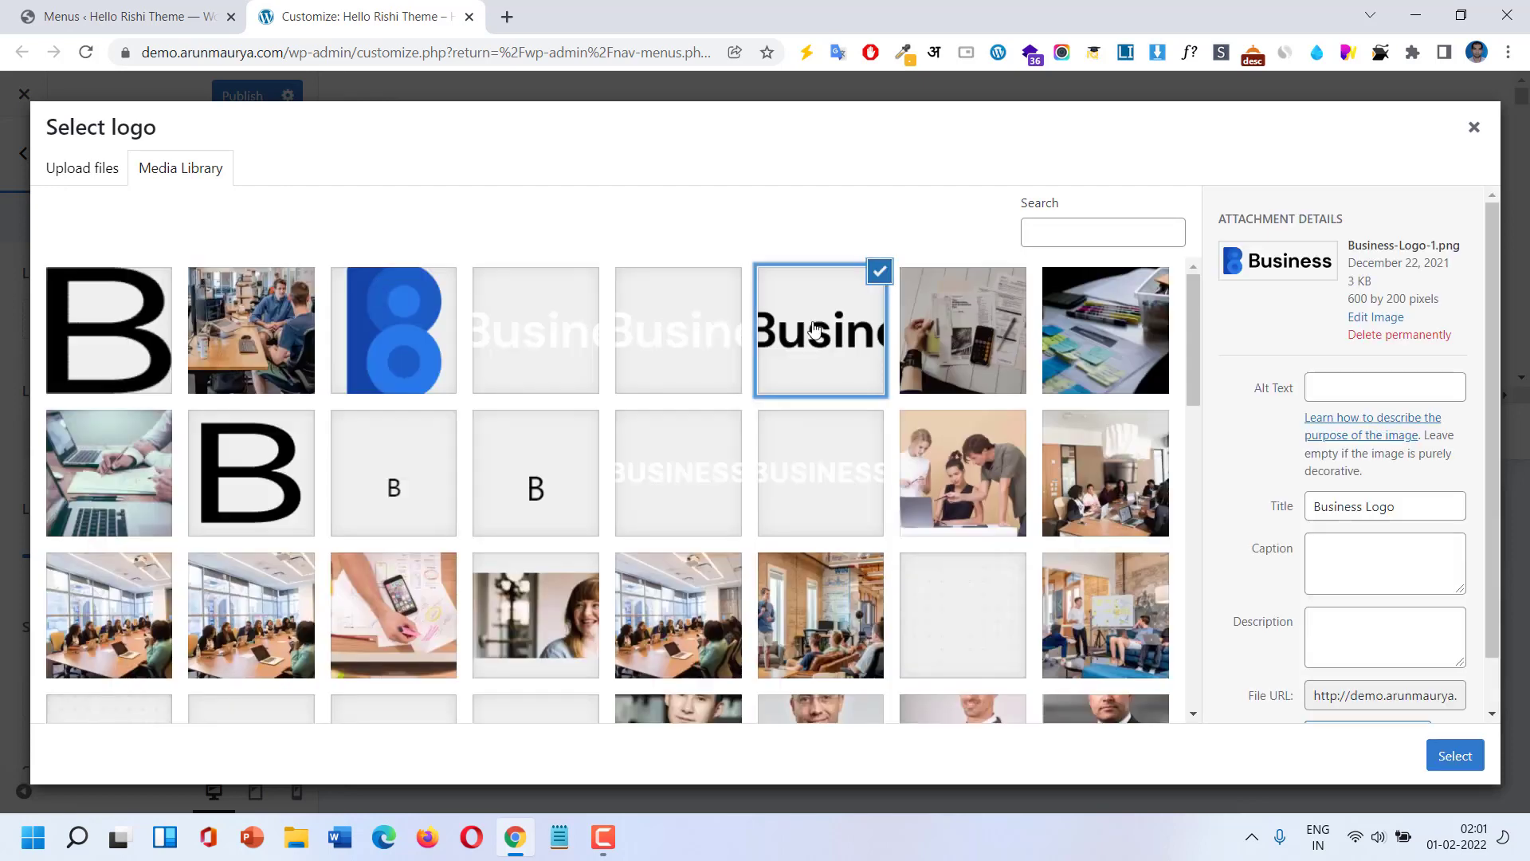
{"action": "left_click", "coordinate": [1456, 755]}
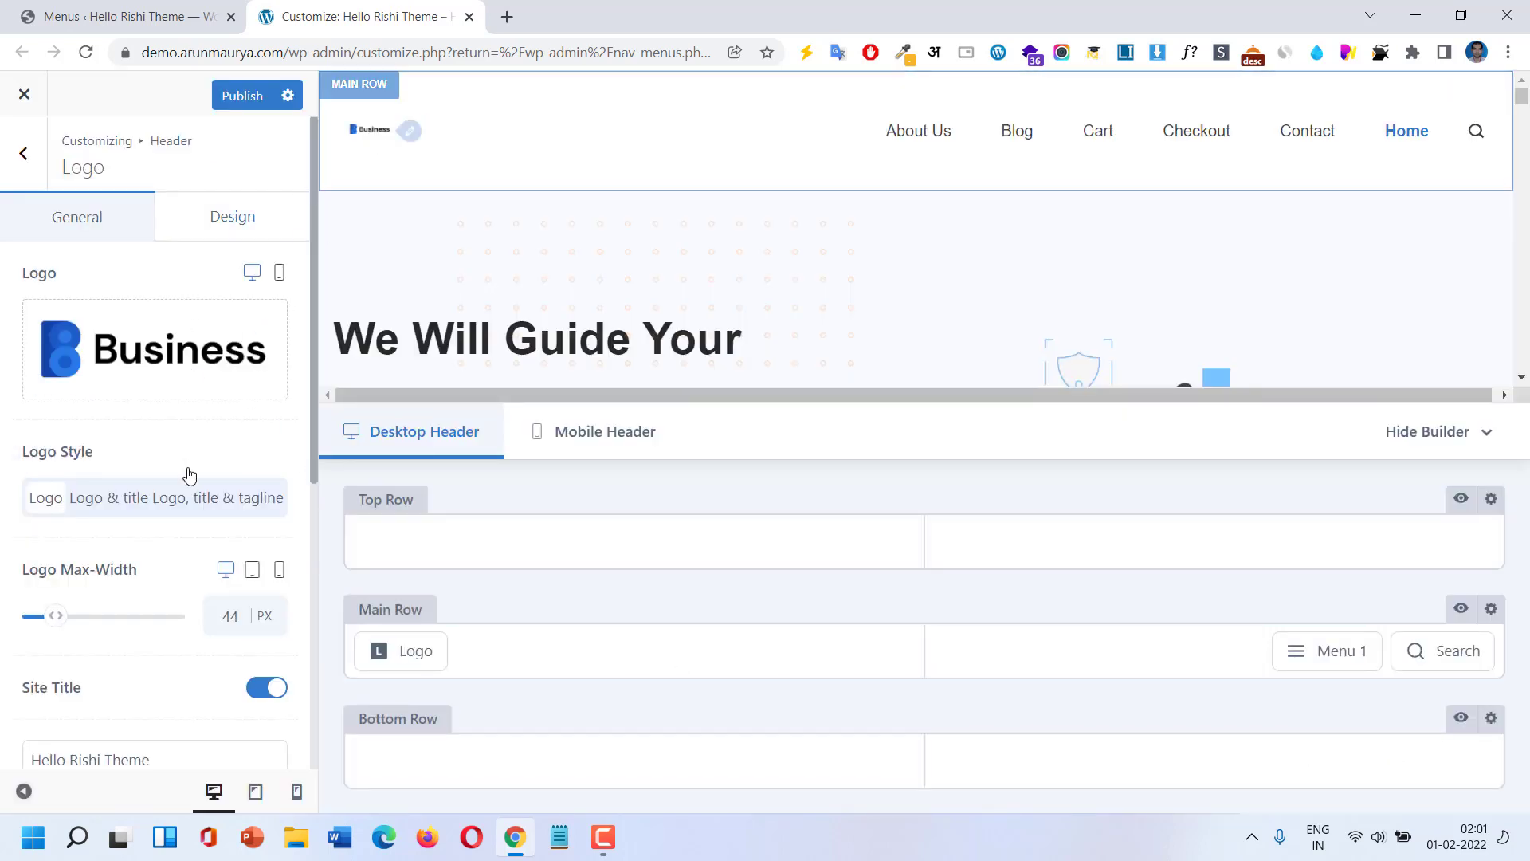
Set the logo max-width to 140, then drag it to 181 px.
{"action": "scroll", "coordinate": [124, 570], "scroll_direction": "down", "scroll_amount": 2}
{"action": "scroll", "coordinate": [123, 571], "scroll_direction": "down", "scroll_amount": 2}
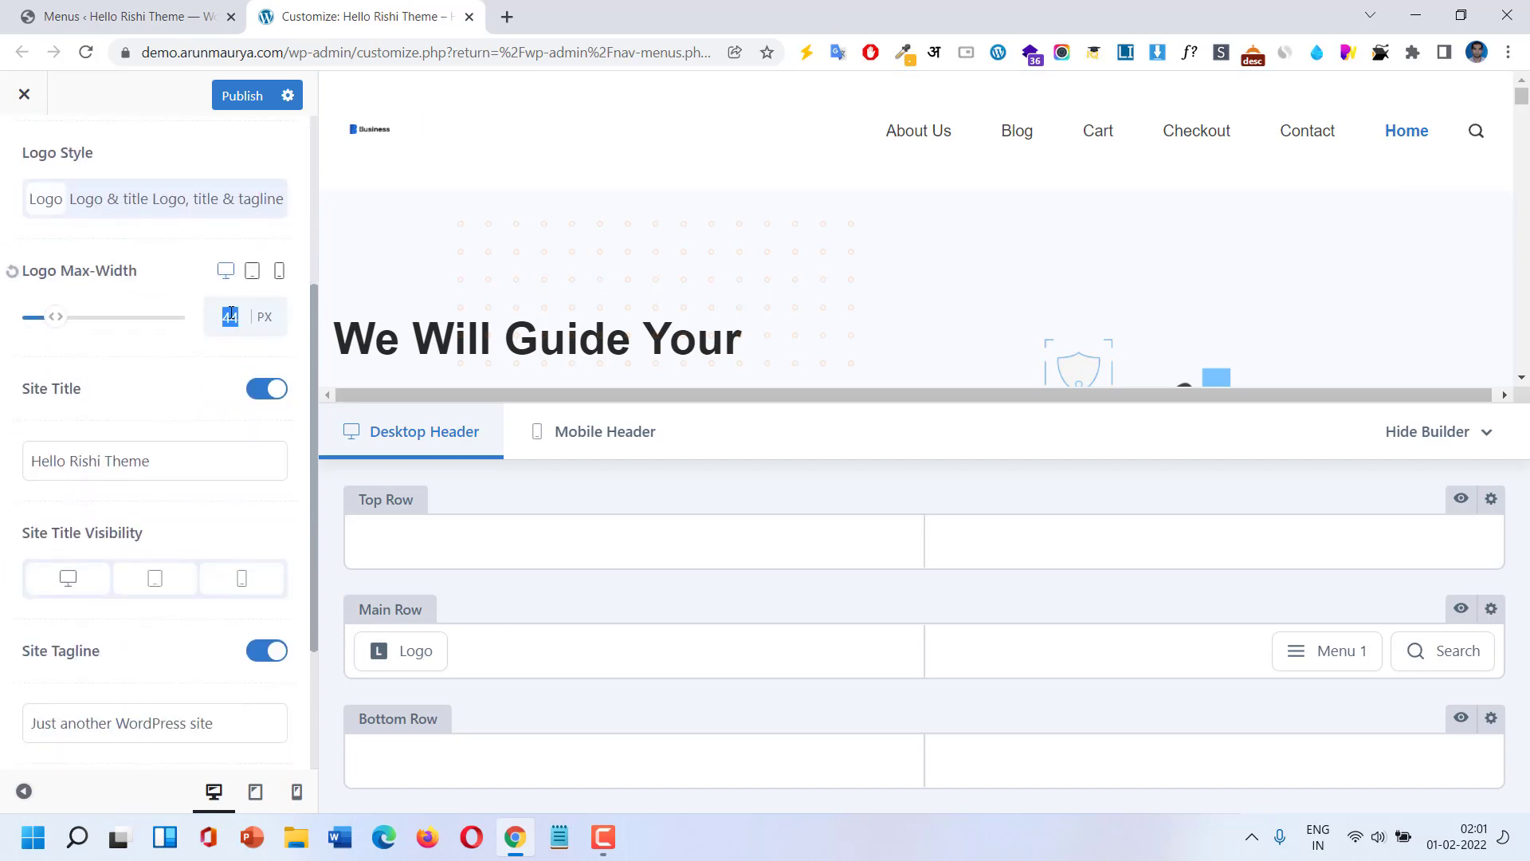
{"action": "type", "text": "140"}
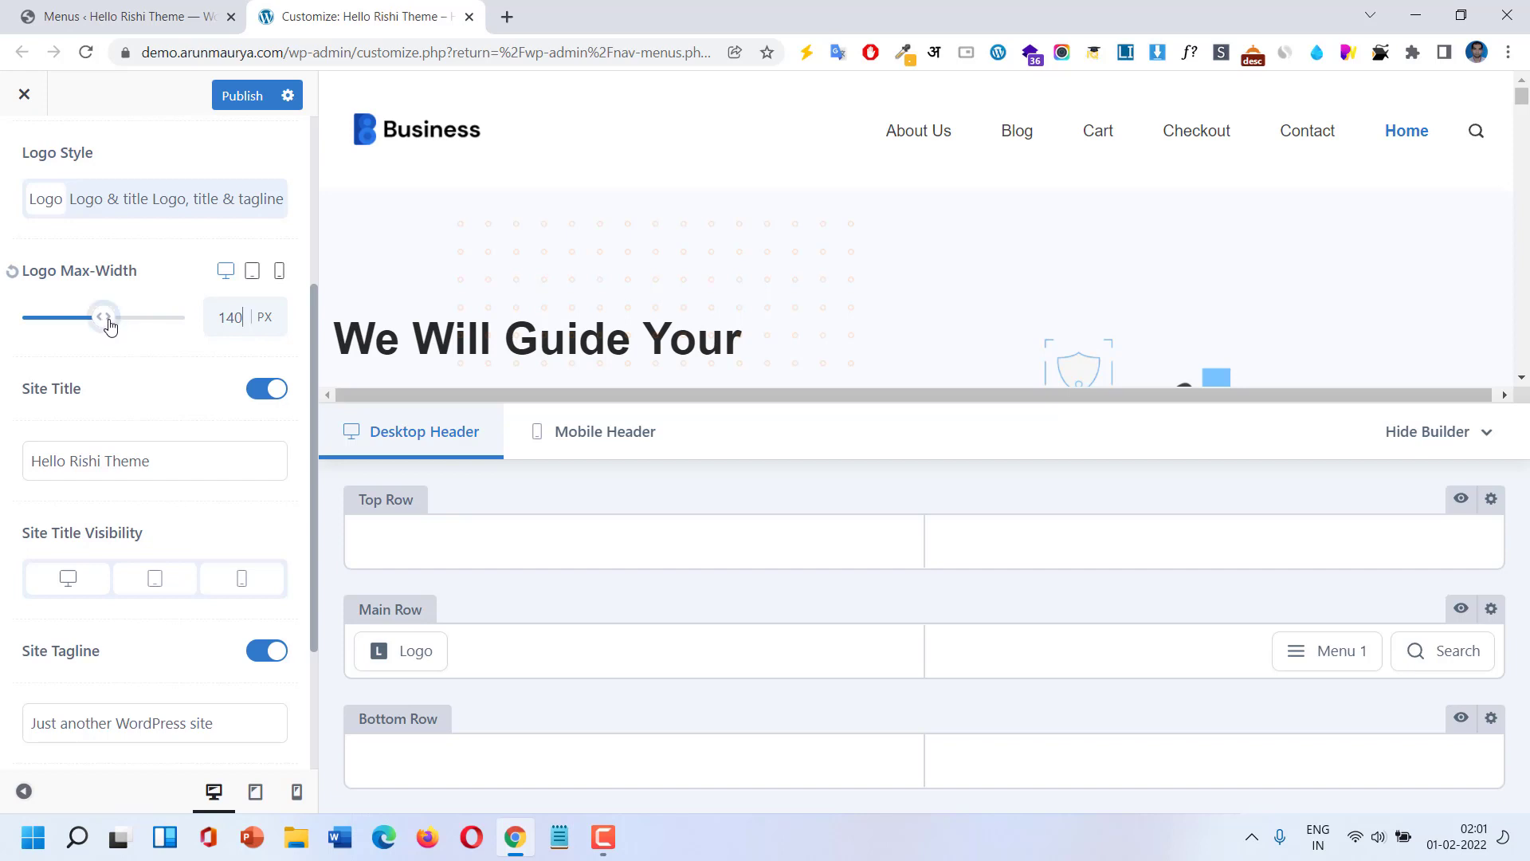
{"action": "left_click_drag", "start_coordinate": [109, 318], "coordinate": [125, 318]}
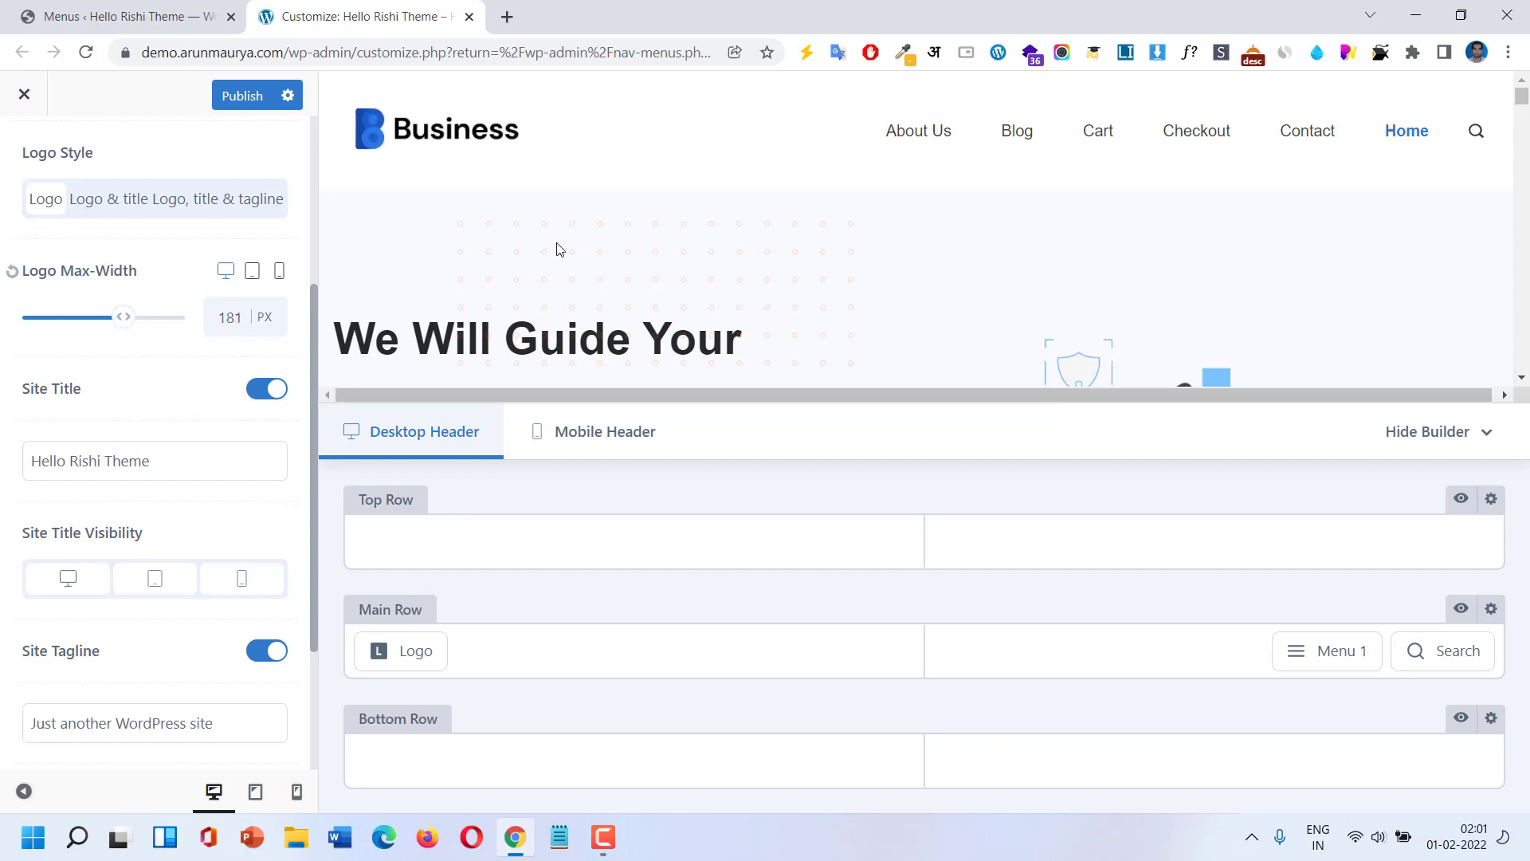
Assign the MenuMain menu to the header's Menu 1.
{"action": "left_click", "coordinate": [1299, 660]}
{"action": "scroll", "coordinate": [154, 417], "scroll_direction": "up", "scroll_amount": 4}
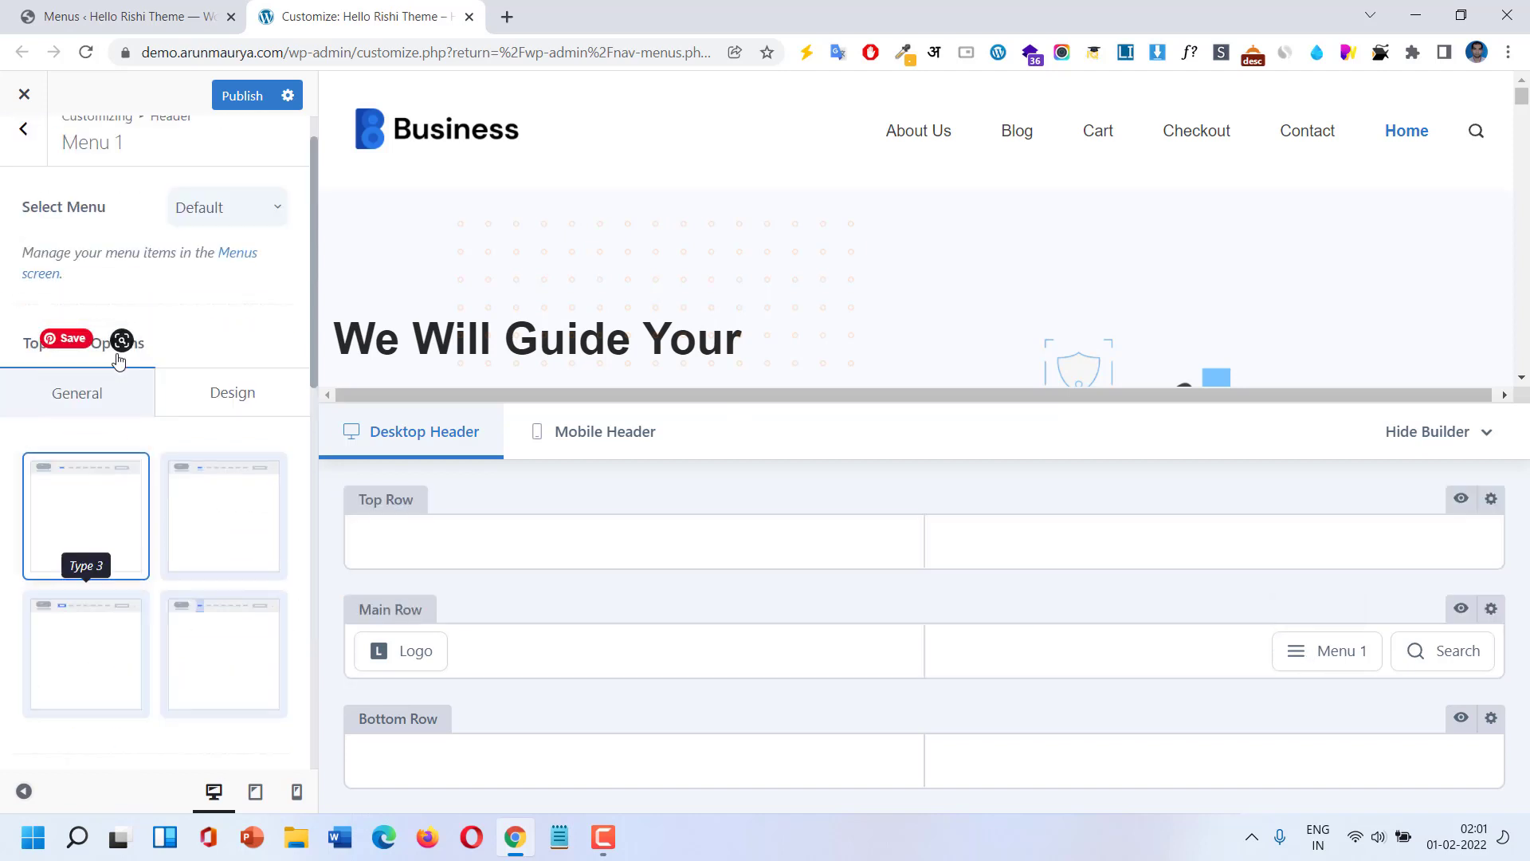
{"action": "left_click", "coordinate": [227, 238]}
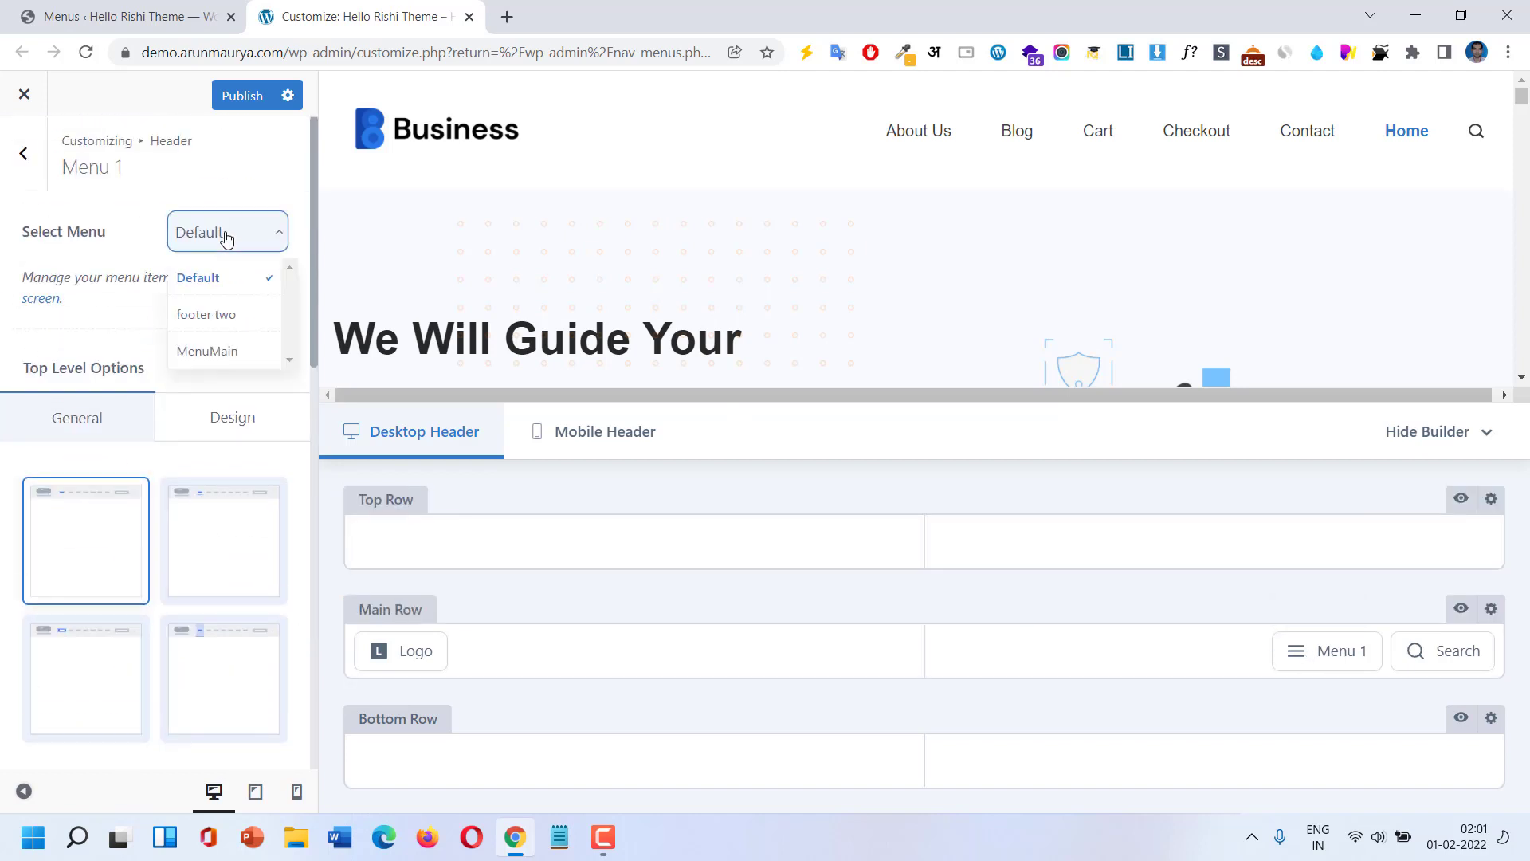
{"action": "left_click", "coordinate": [231, 355]}
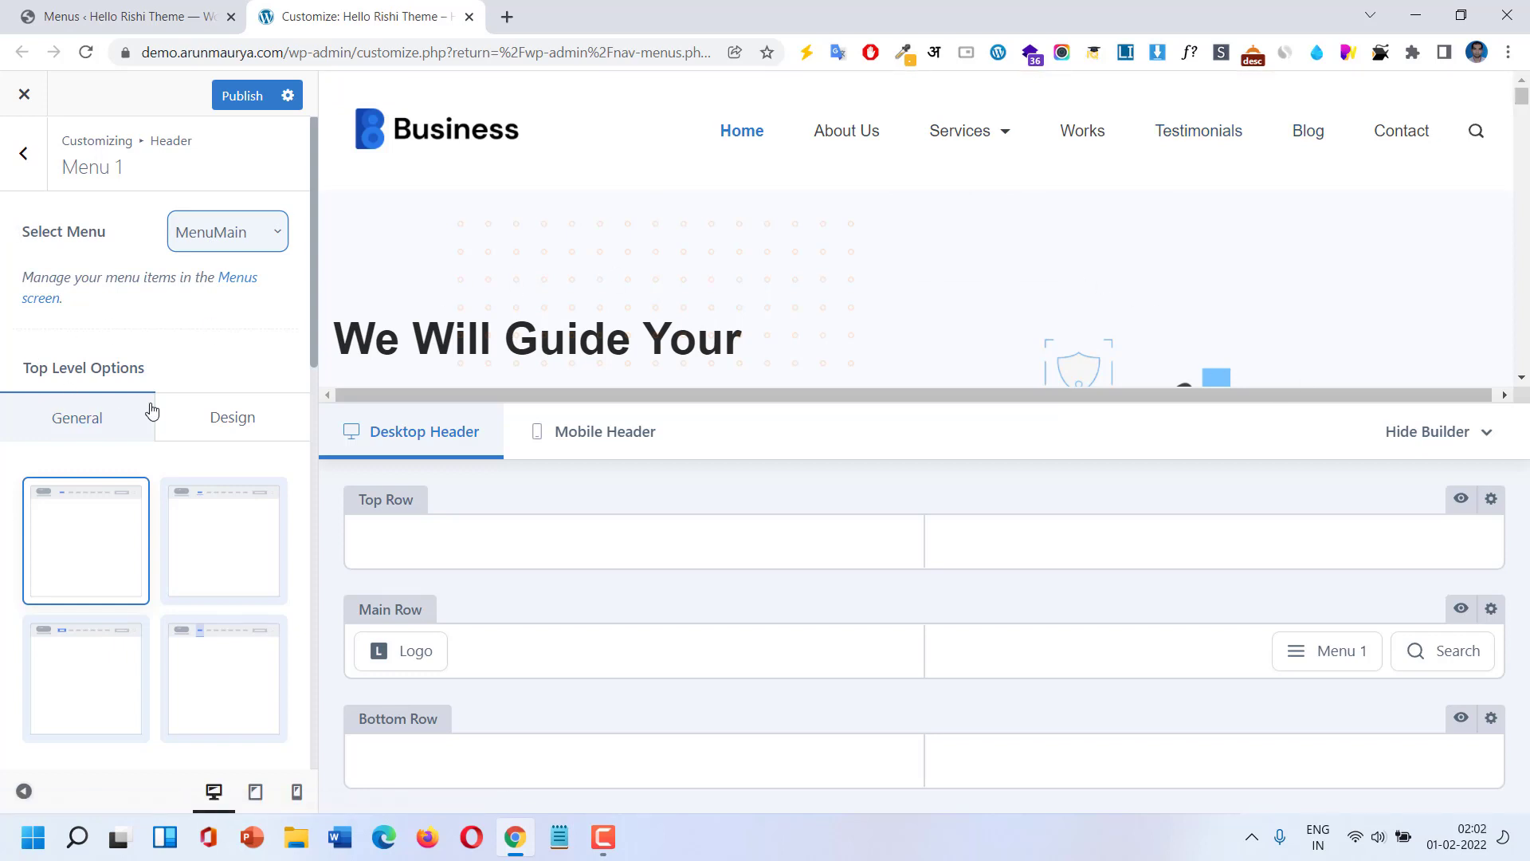
Try top-level menu Types 2, 3 and 4, then keep Type 1.
{"action": "scroll", "coordinate": [150, 410], "scroll_direction": "down", "scroll_amount": 1}
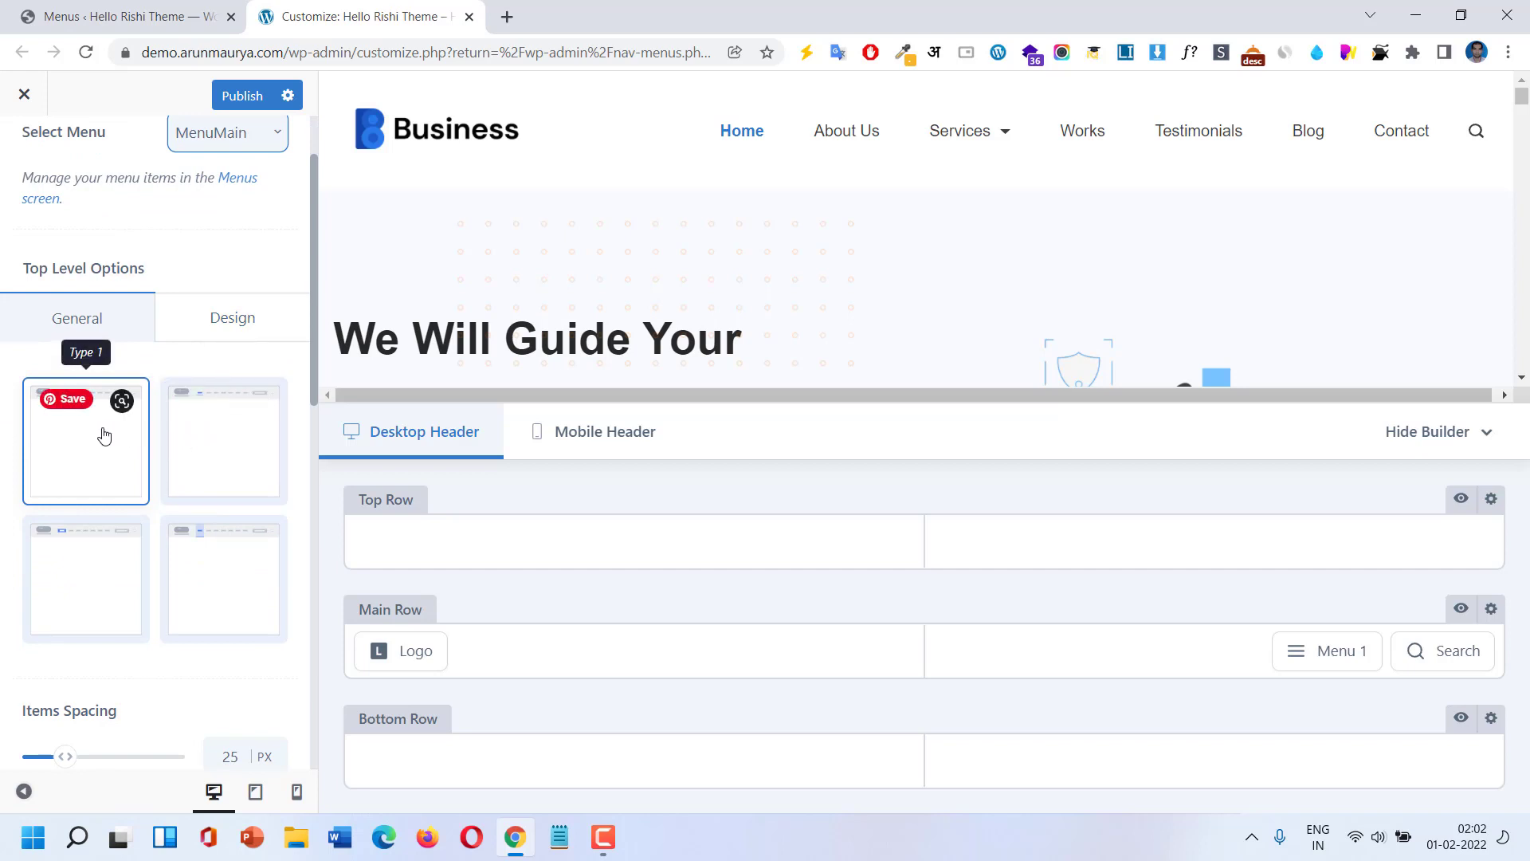
{"action": "left_click", "coordinate": [288, 435]}
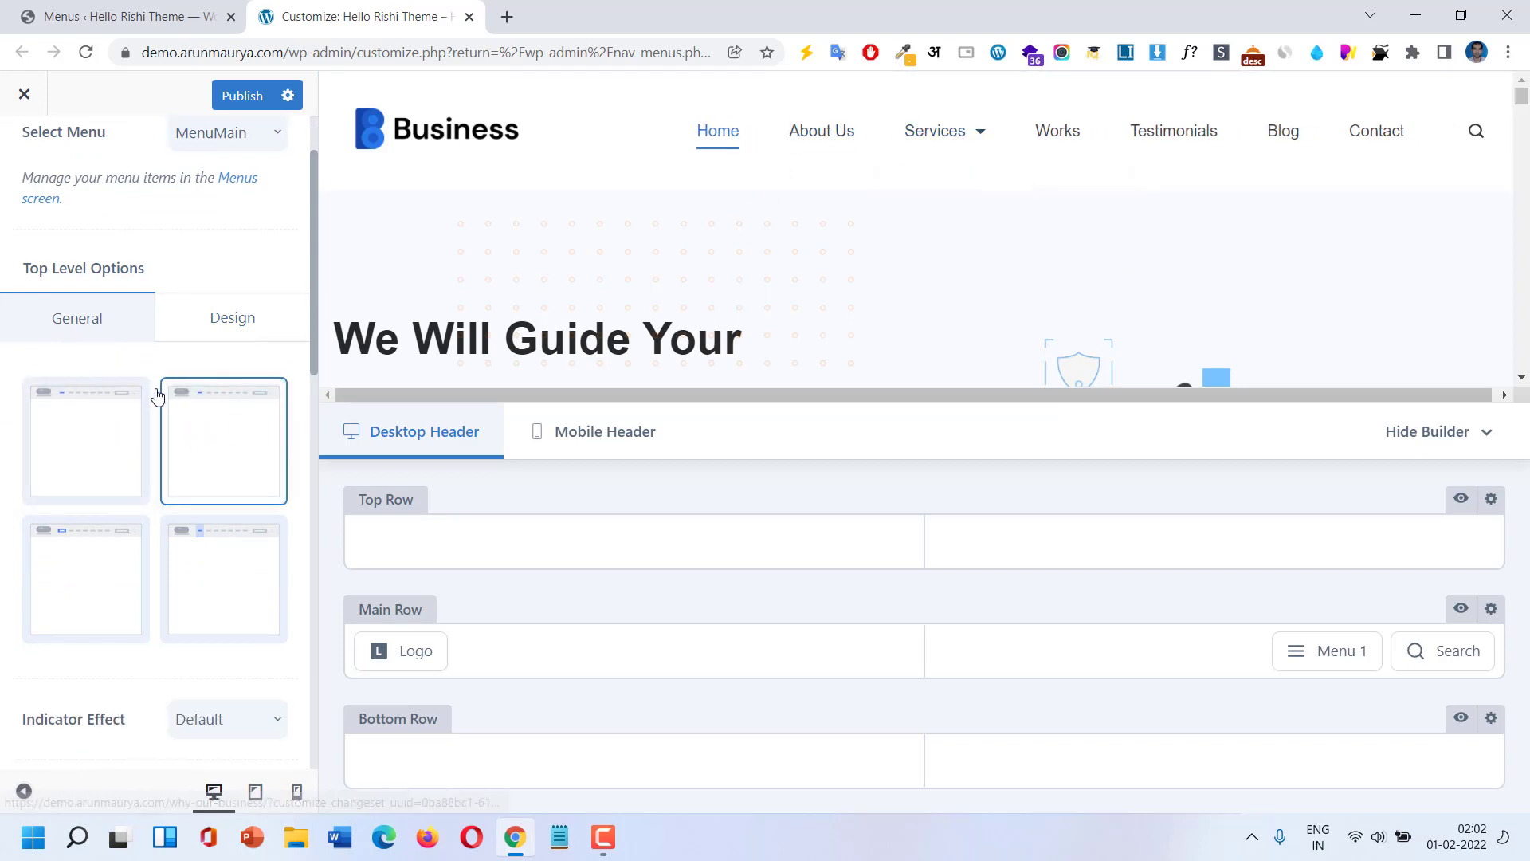
{"action": "mouse_move", "coordinate": [932, 135]}
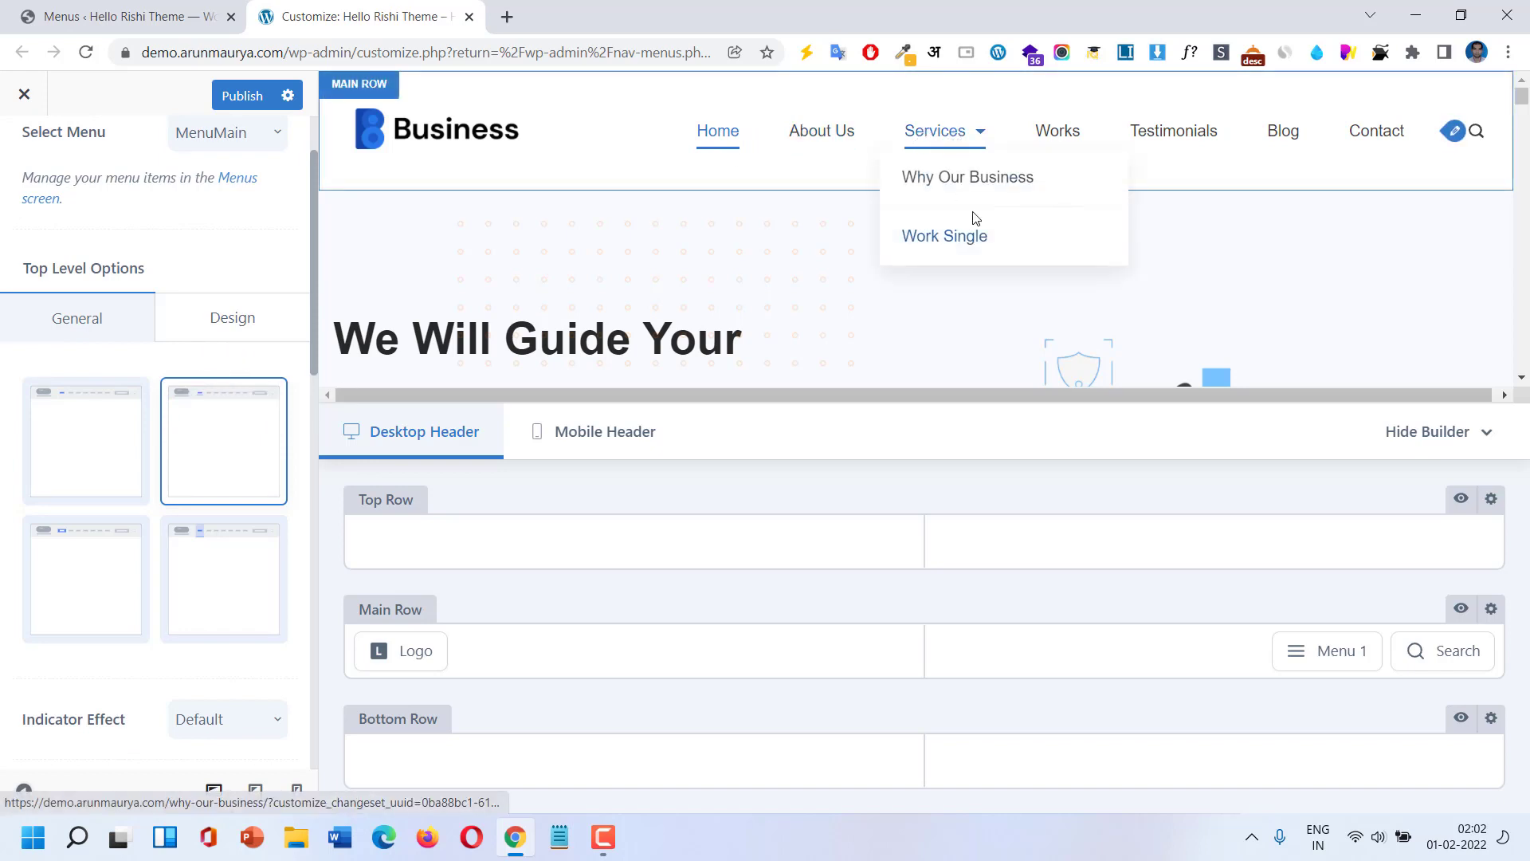
{"action": "left_click", "coordinate": [92, 591]}
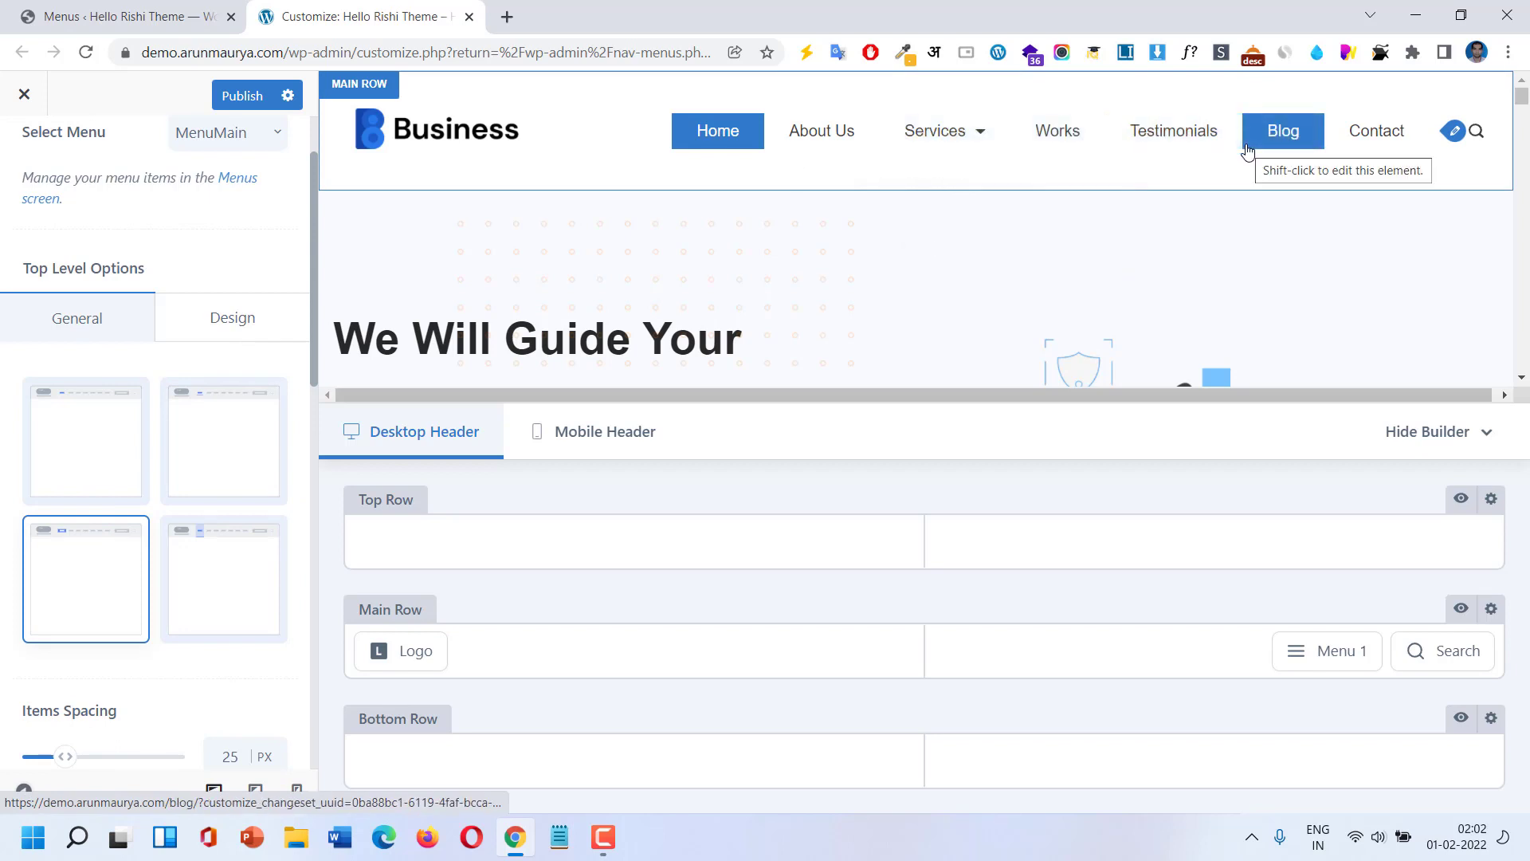
{"action": "left_click", "coordinate": [212, 619]}
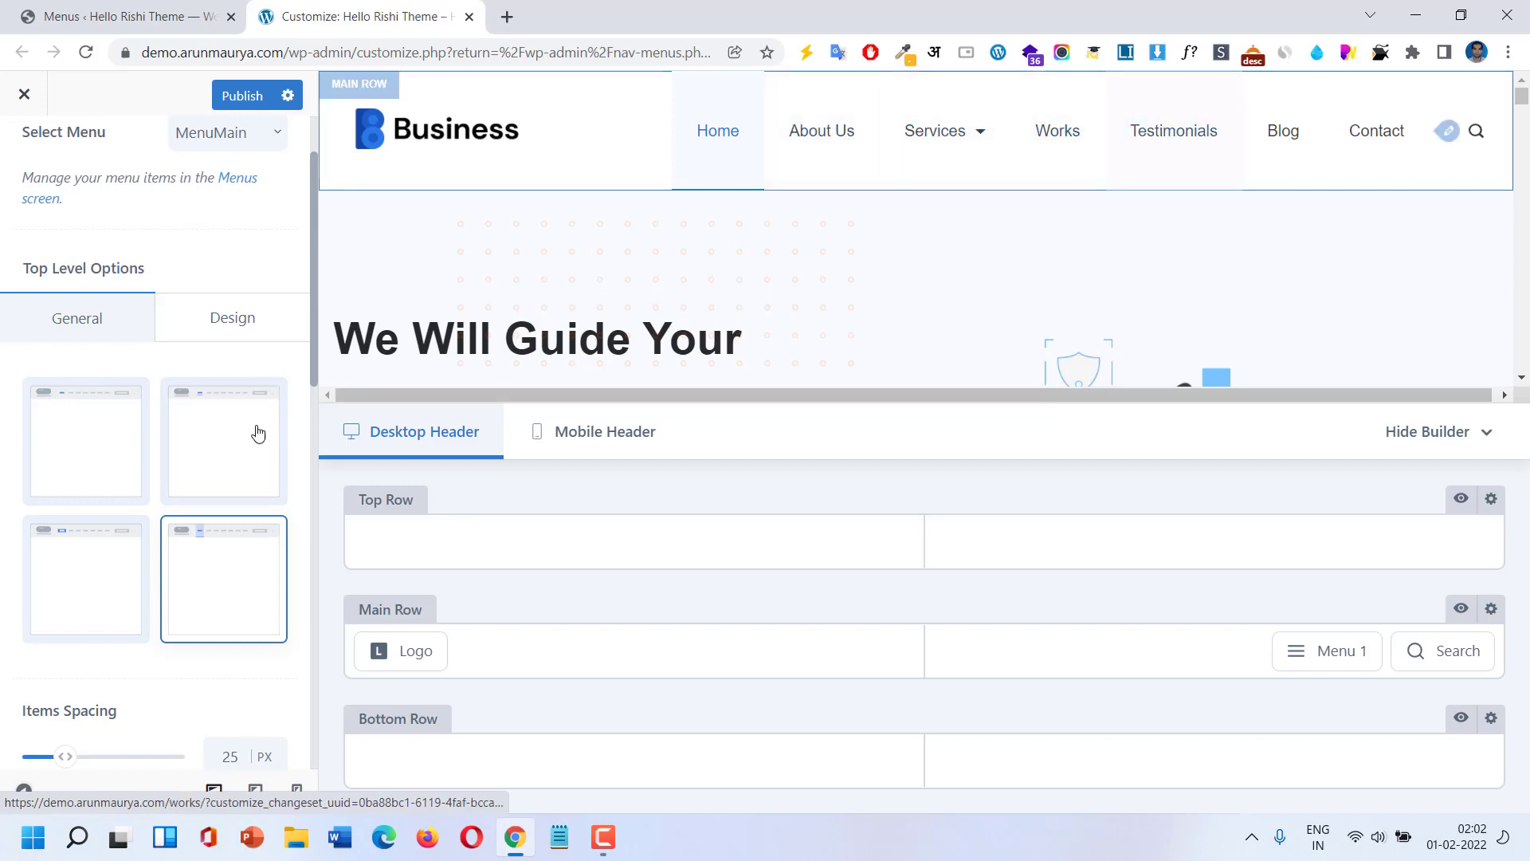
{"action": "left_click", "coordinate": [221, 423]}
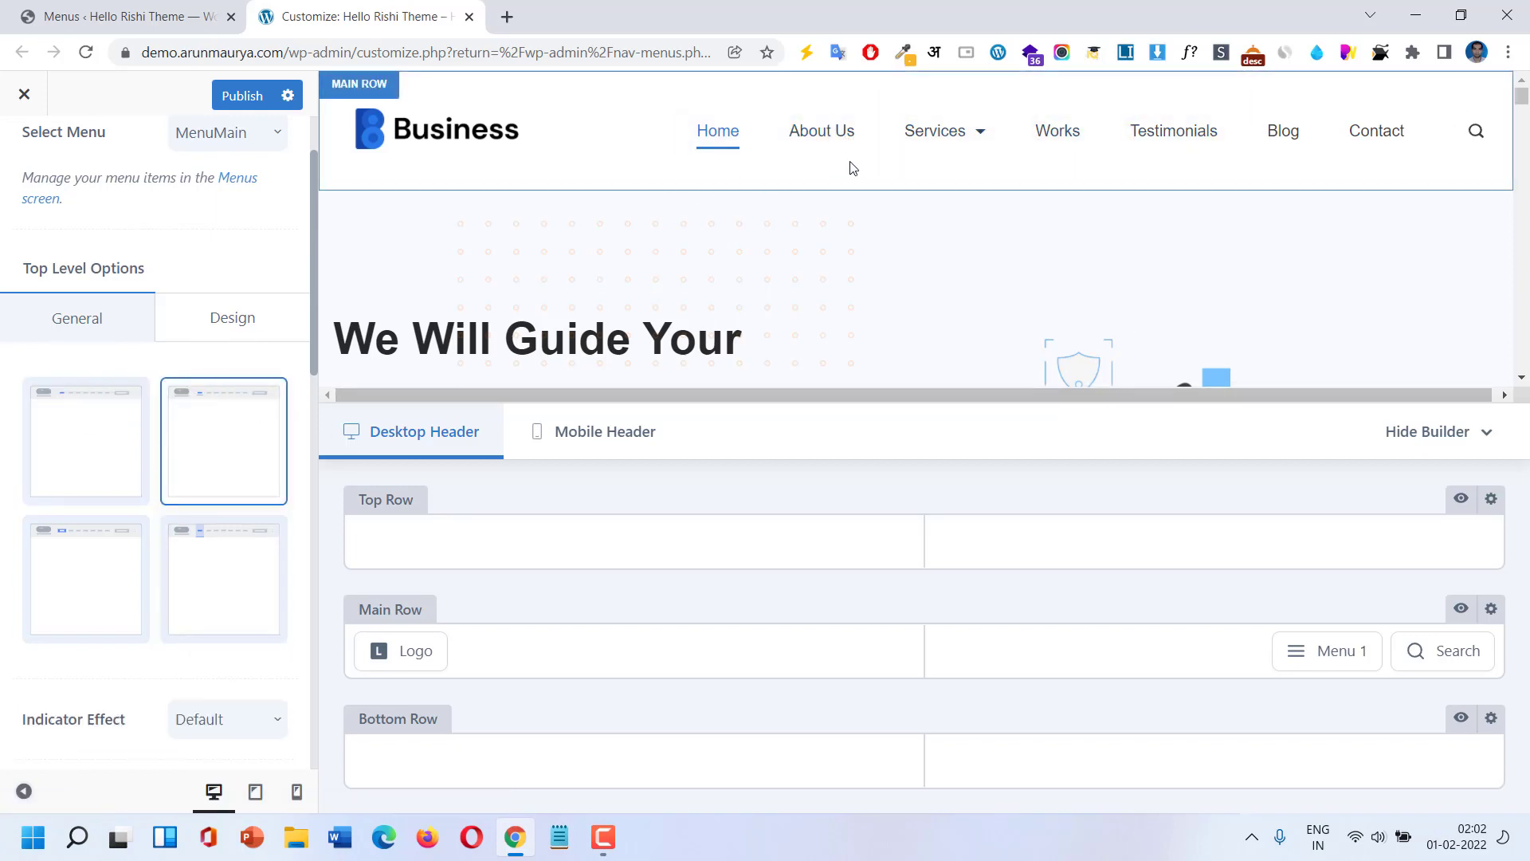
{"action": "left_click", "coordinate": [47, 438]}
In the top-level menu Design settings, change the left and right margins to 10 px.
{"action": "left_click", "coordinate": [277, 319]}
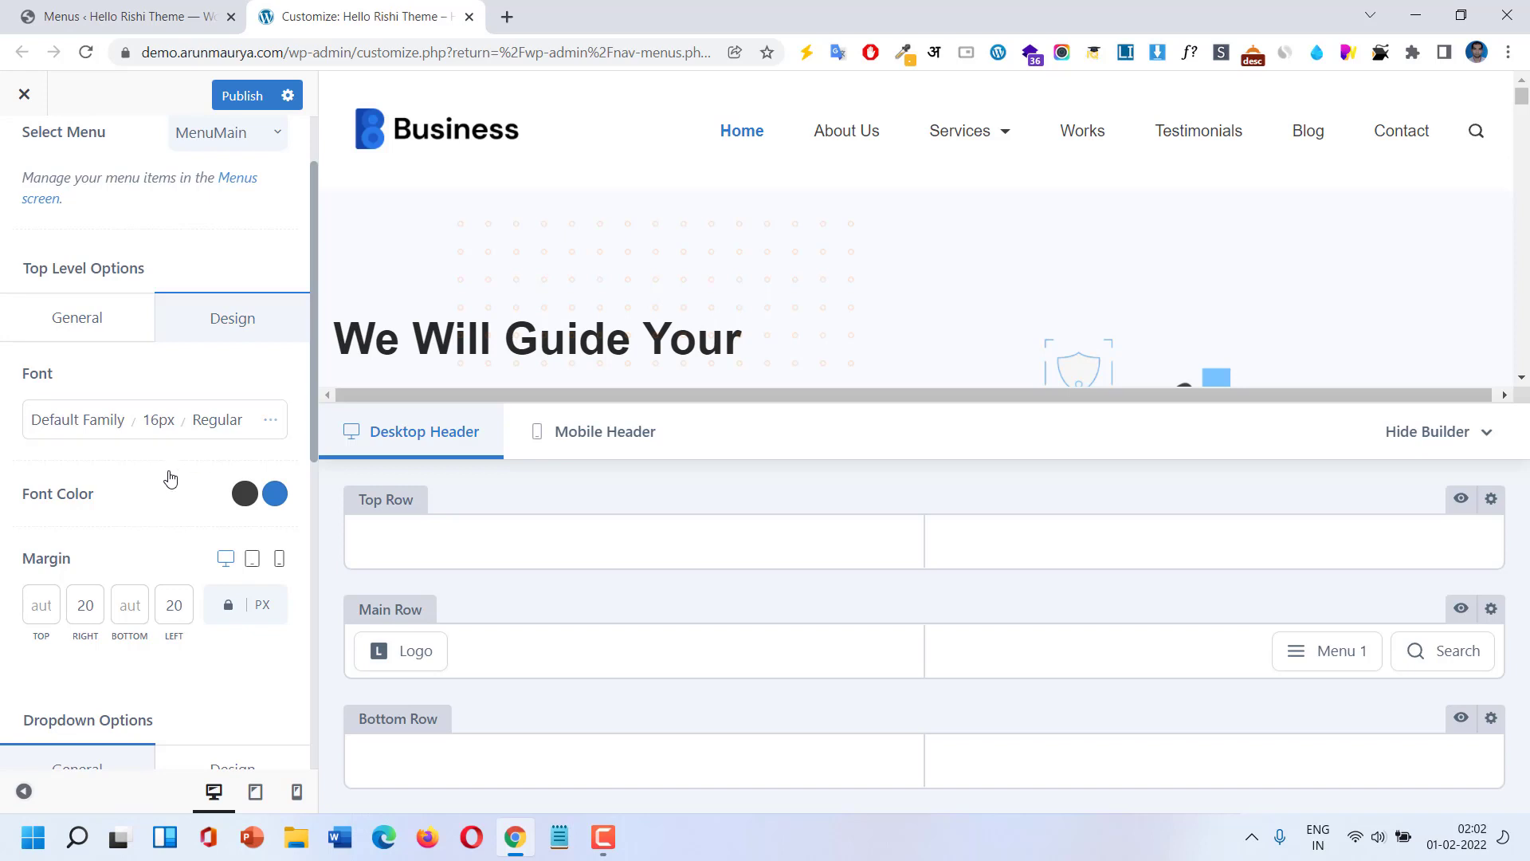
{"action": "scroll", "coordinate": [168, 475], "scroll_direction": "down", "scroll_amount": 1}
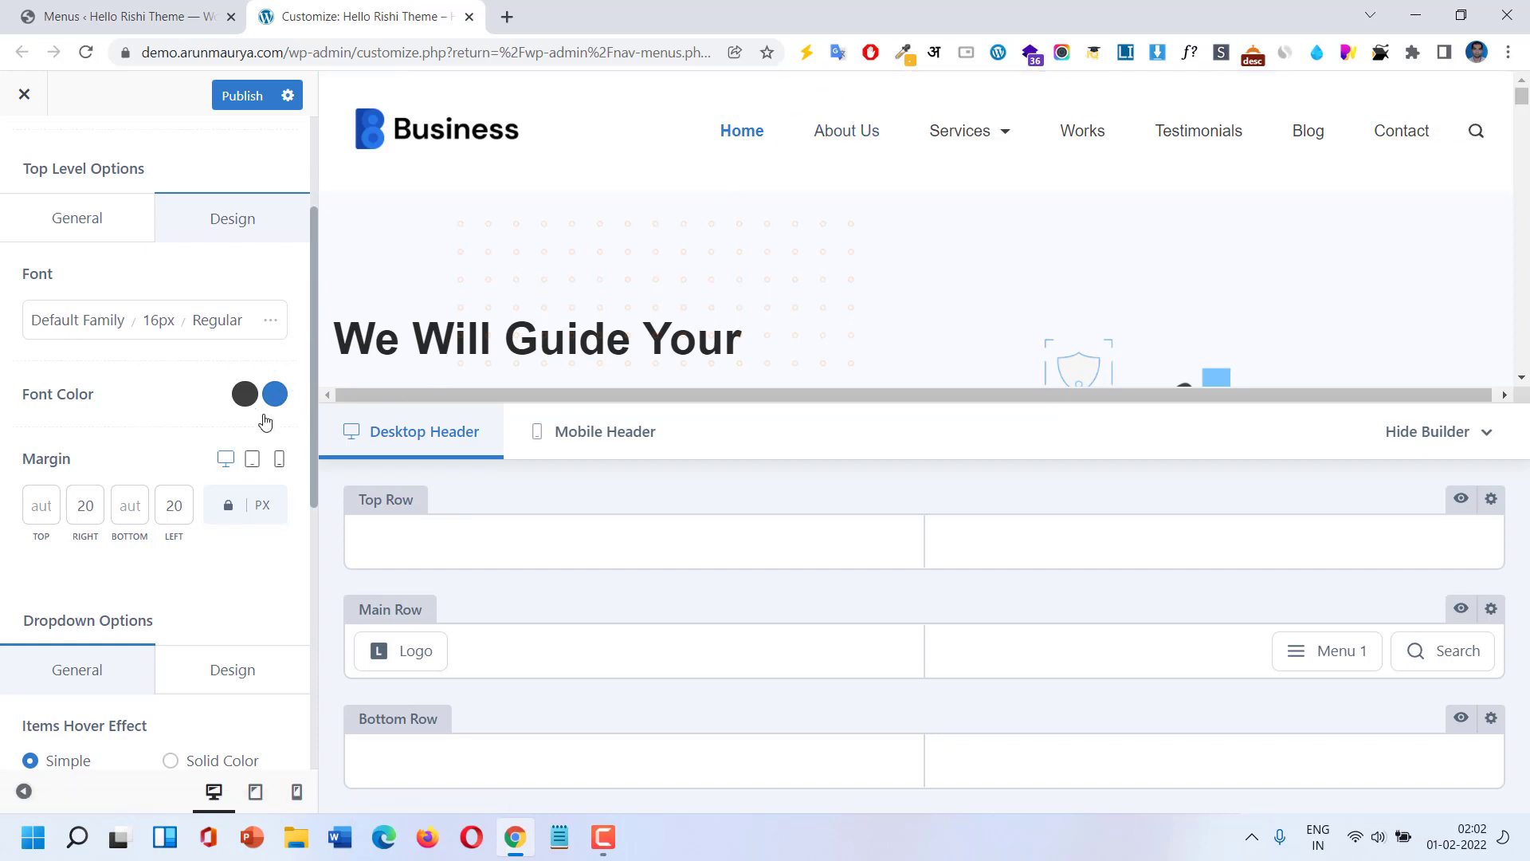
{"action": "scroll", "coordinate": [246, 441], "scroll_direction": "down", "scroll_amount": 3}
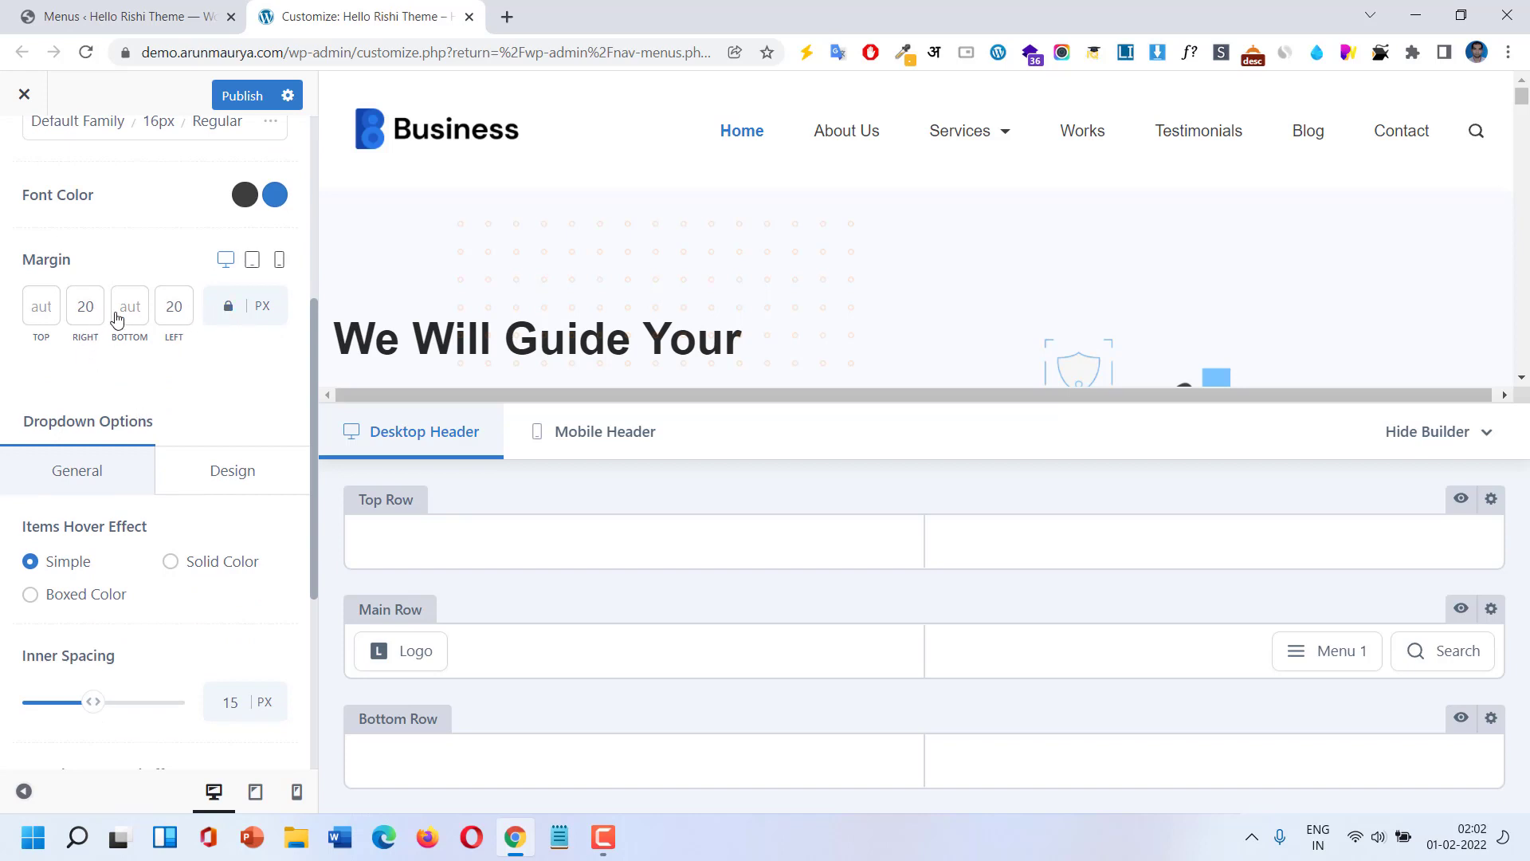
{"action": "type", "text": "10"}
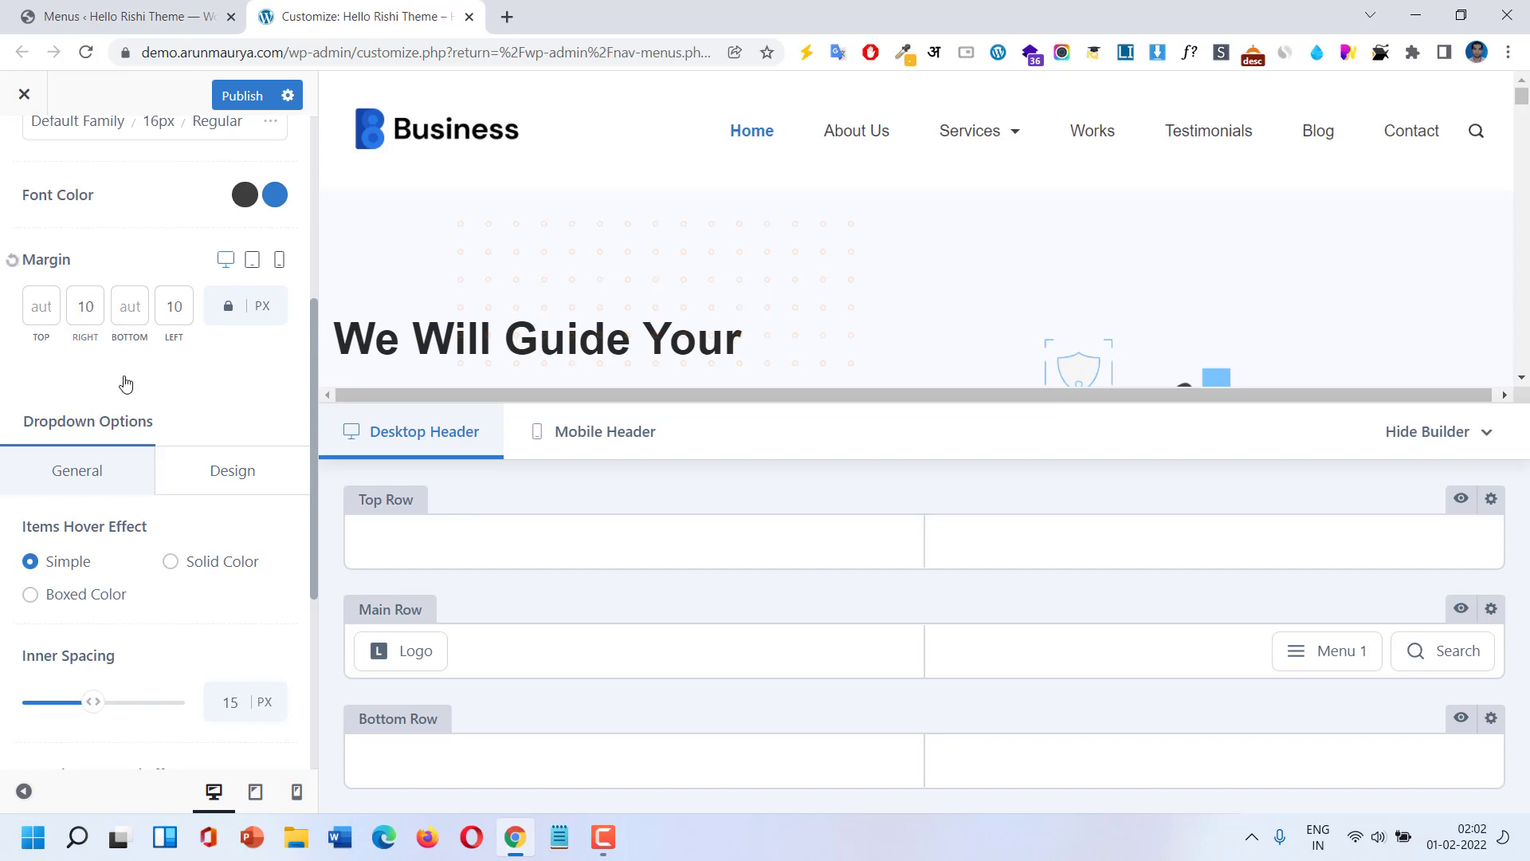
{"action": "scroll", "coordinate": [166, 500], "scroll_direction": "down", "scroll_amount": 1}
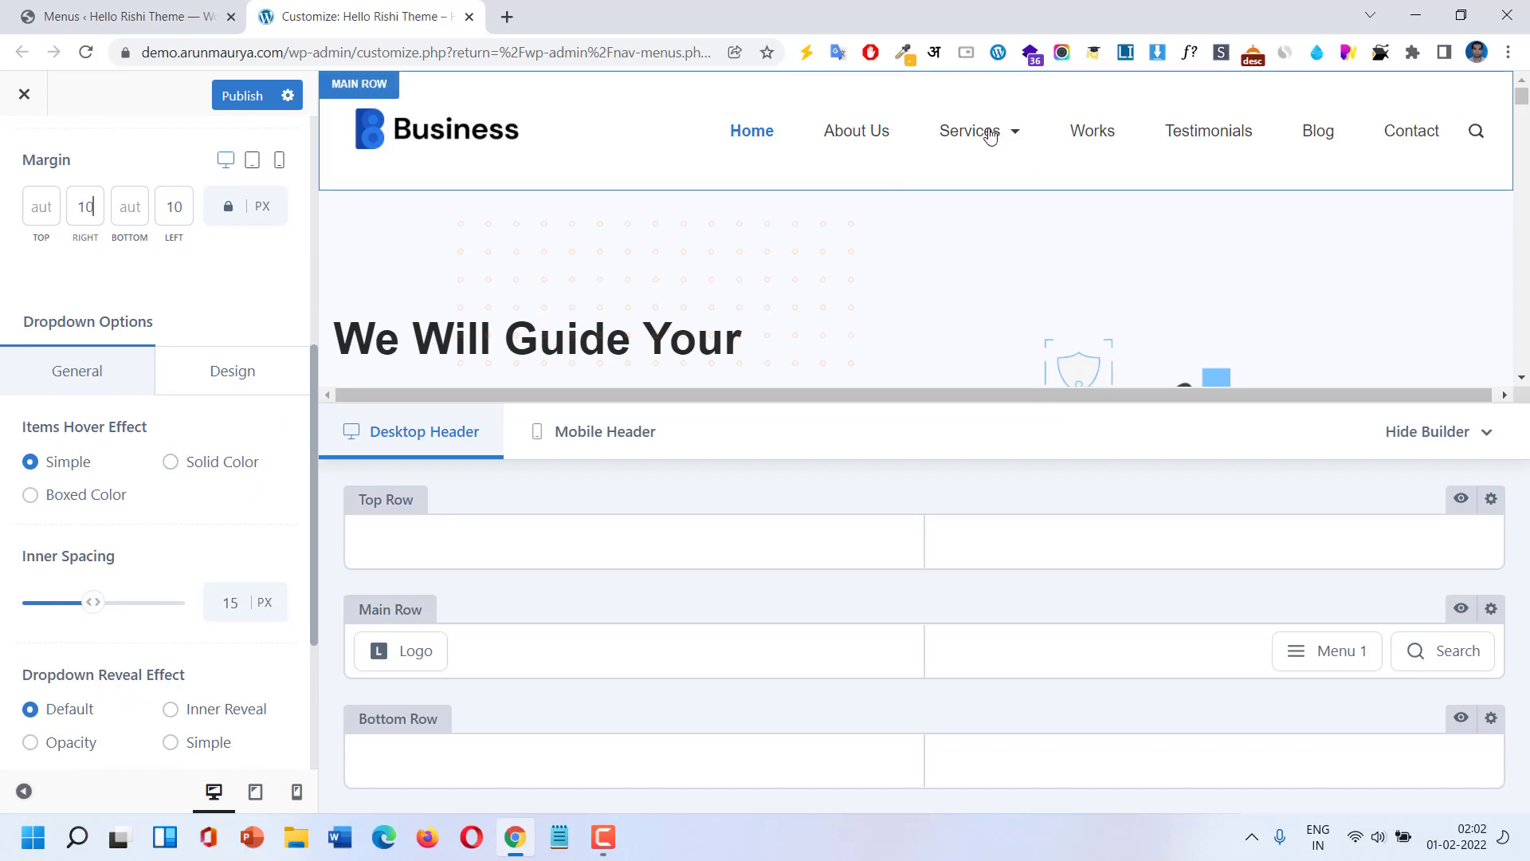
{"action": "mouse_move", "coordinate": [984, 131]}
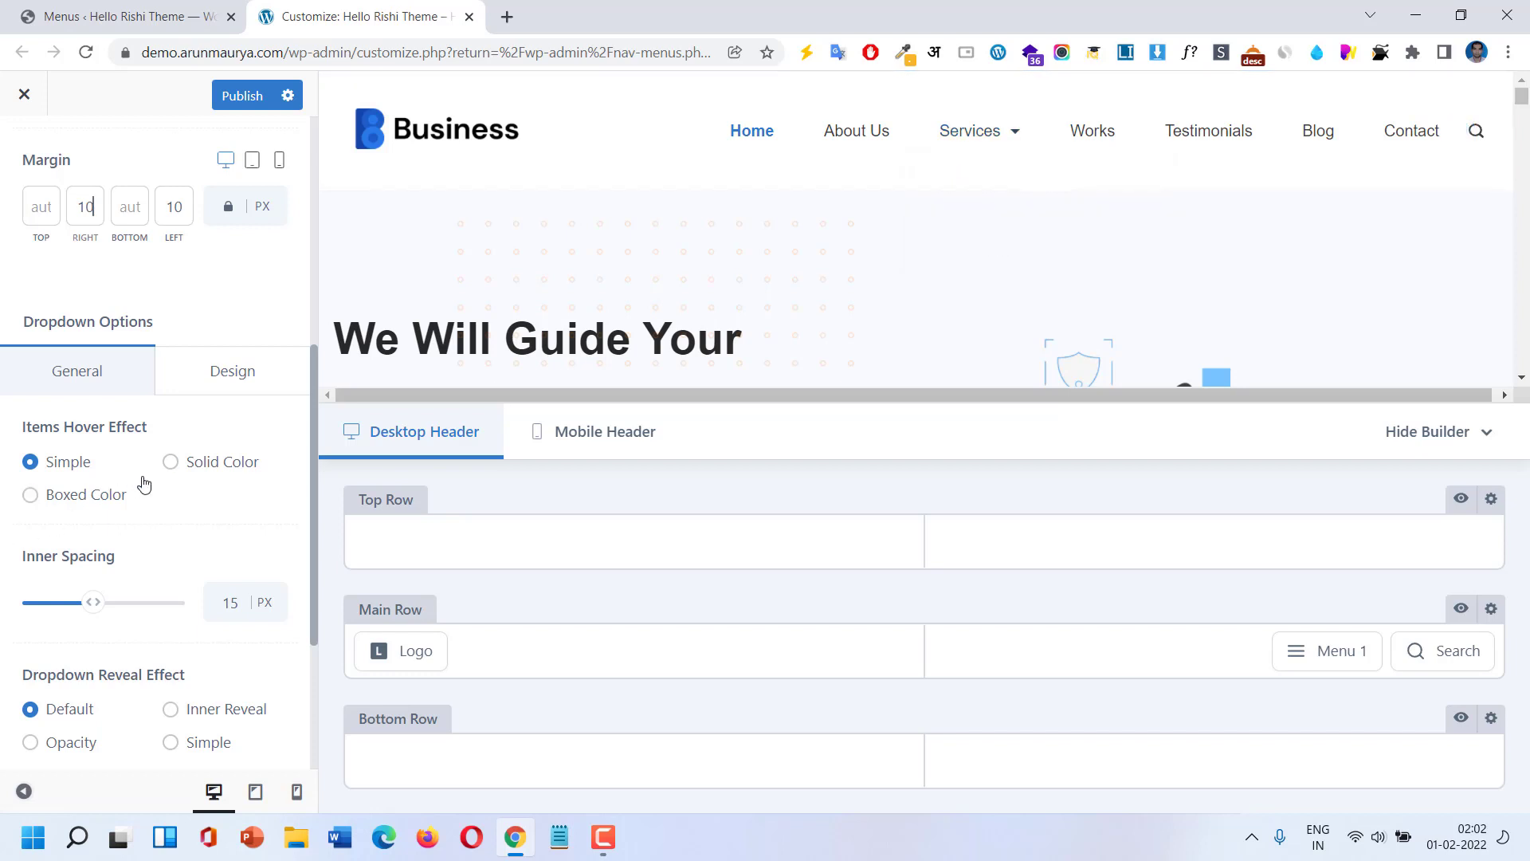
Try solid and boxed hover effects for dropdown items, then restore the simple effect.
{"action": "left_click", "coordinate": [193, 463]}
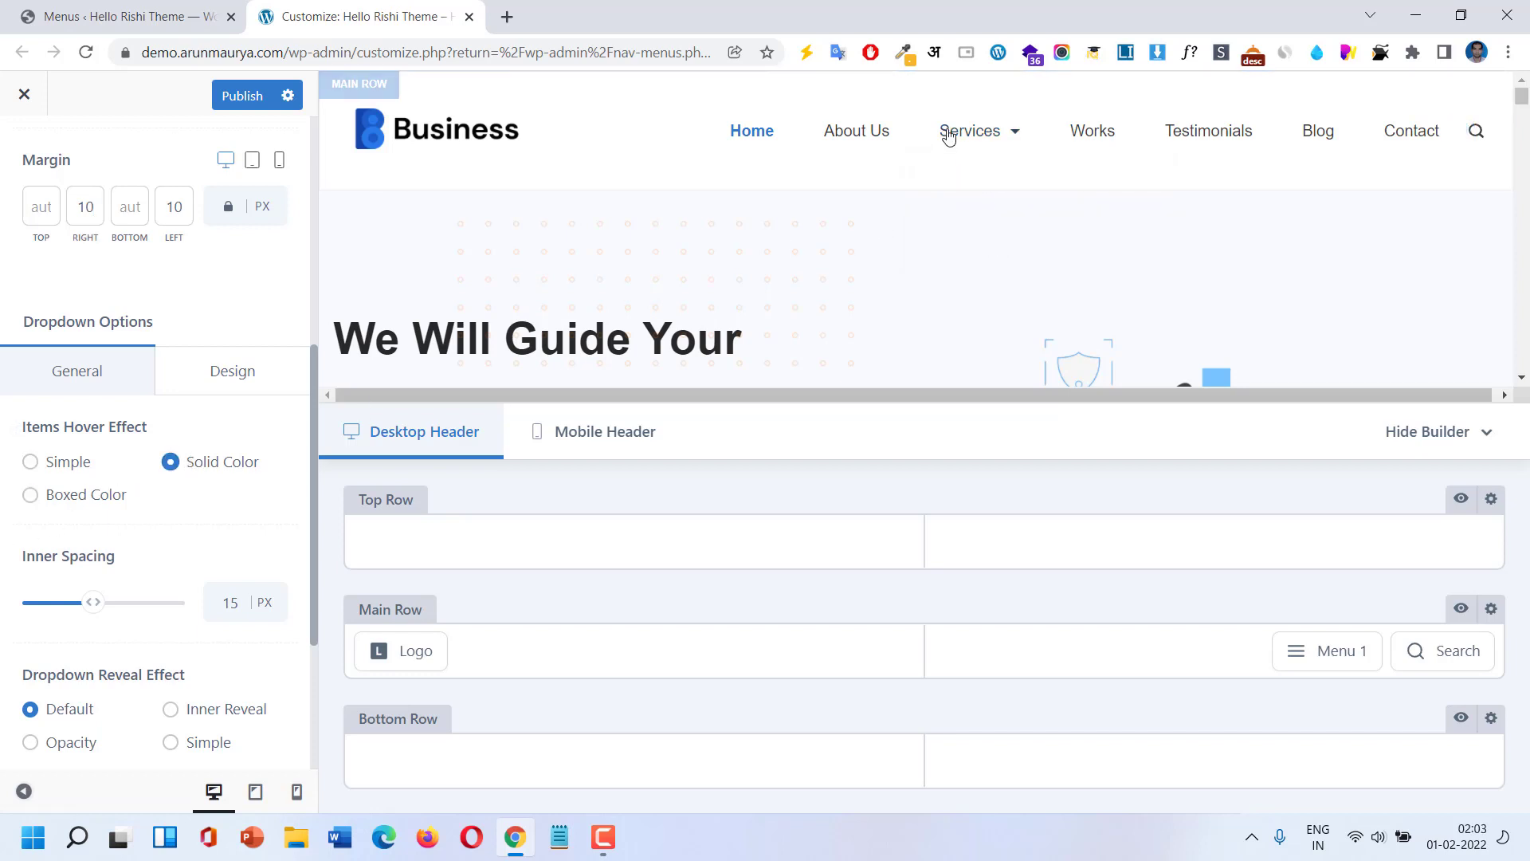
{"action": "mouse_move", "coordinate": [970, 130]}
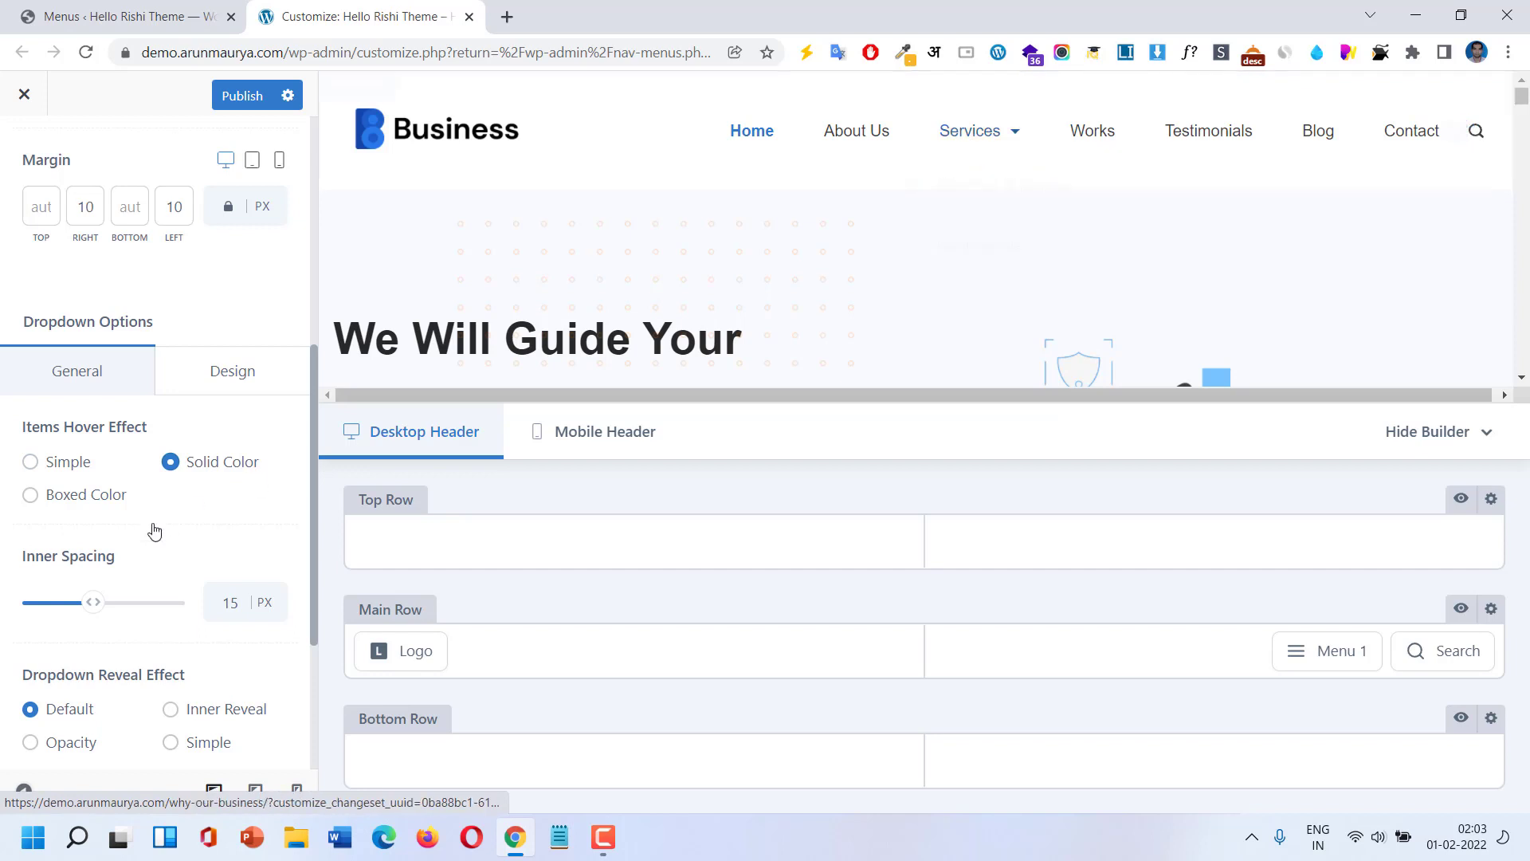
{"action": "left_click", "coordinate": [30, 495]}
{"action": "mouse_move", "coordinate": [1022, 139]}
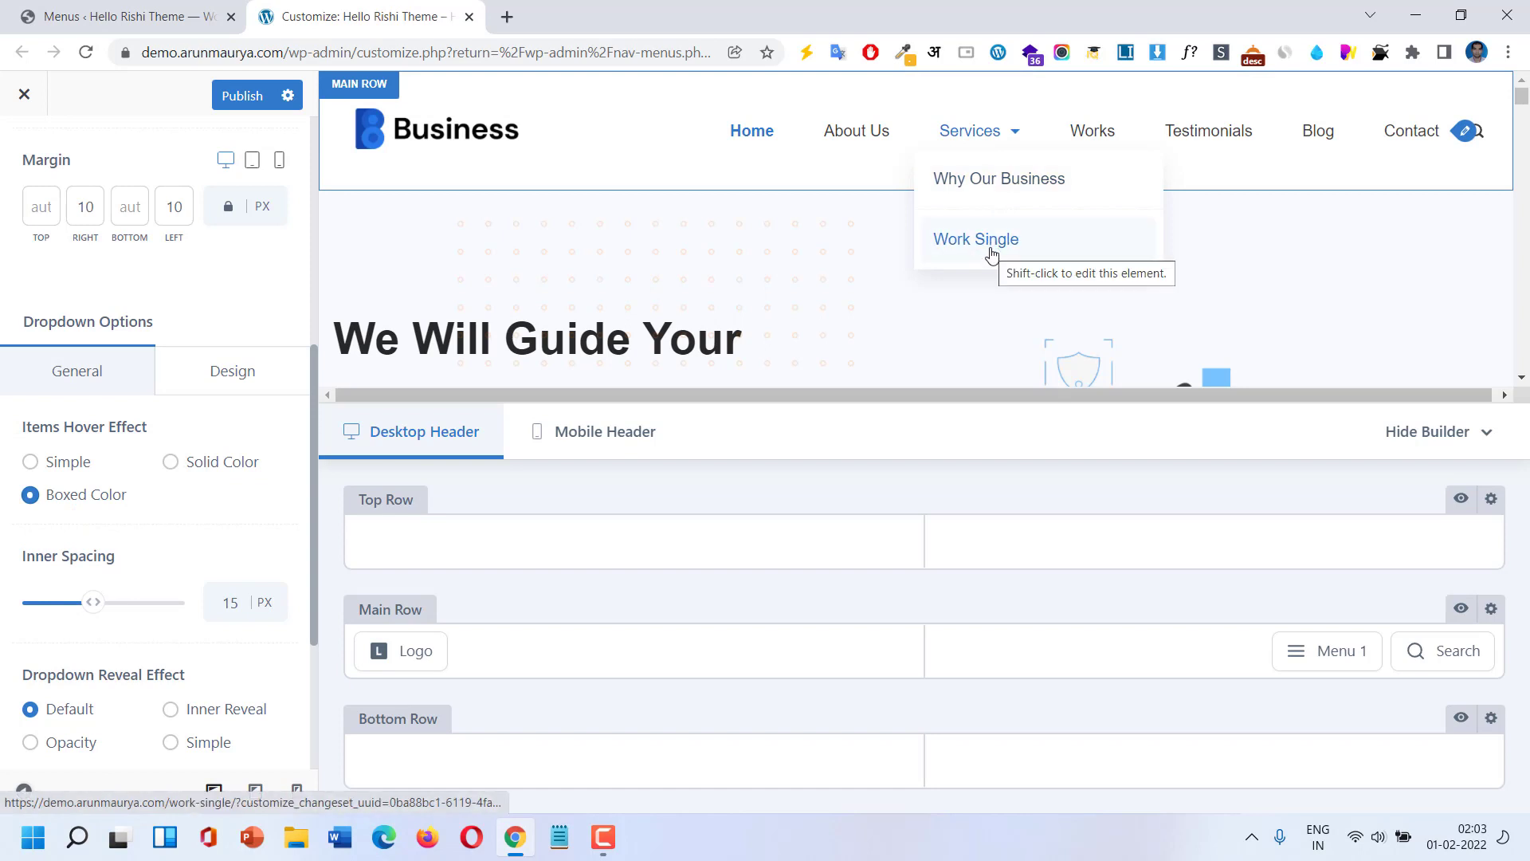
{"action": "left_click", "coordinate": [94, 470]}
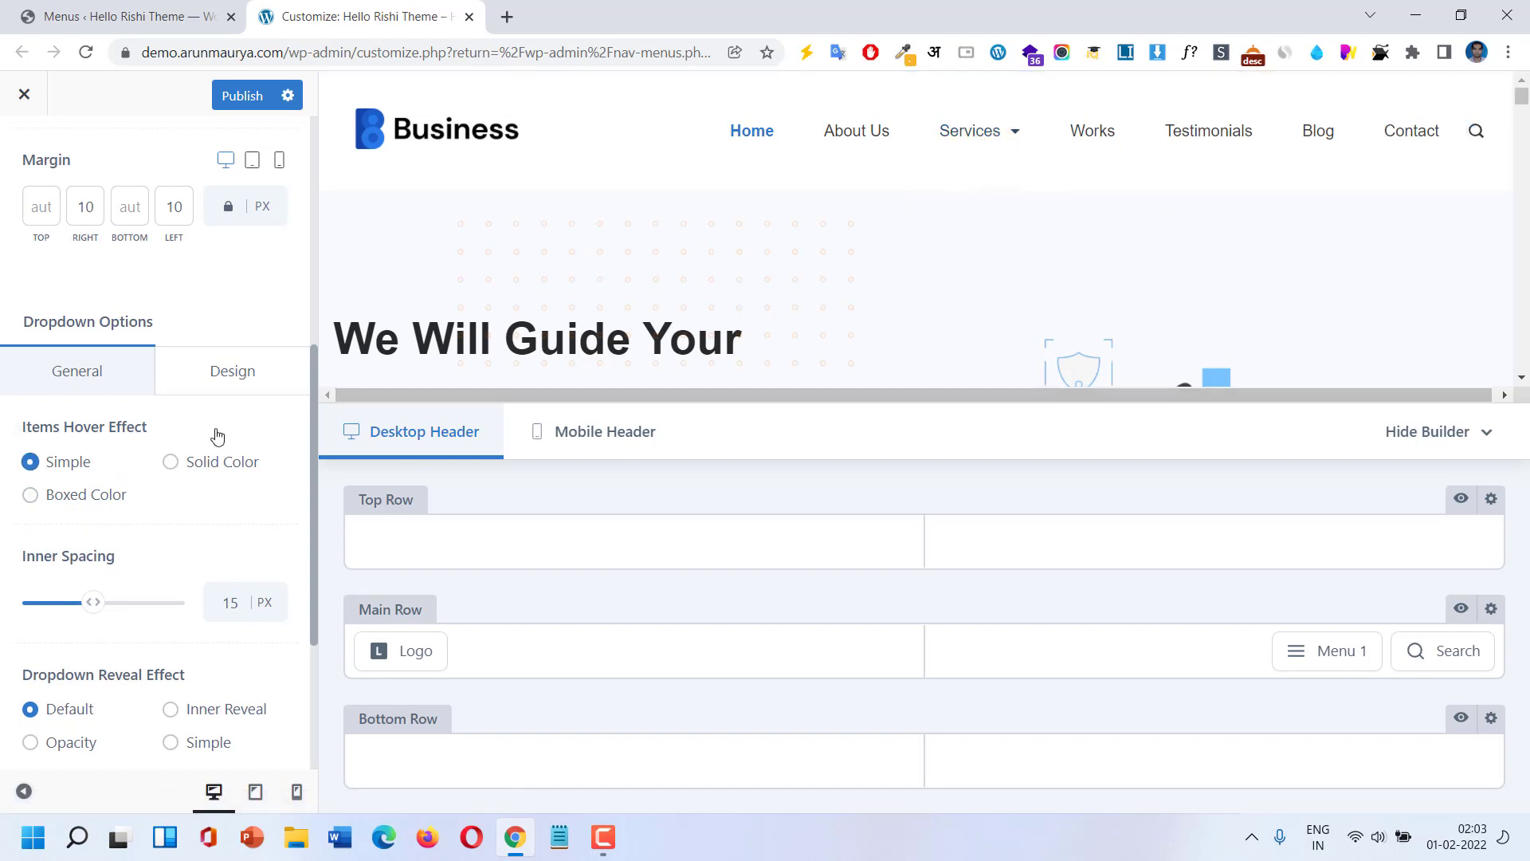
{"action": "scroll", "coordinate": [137, 542], "scroll_direction": "down", "scroll_amount": 3}
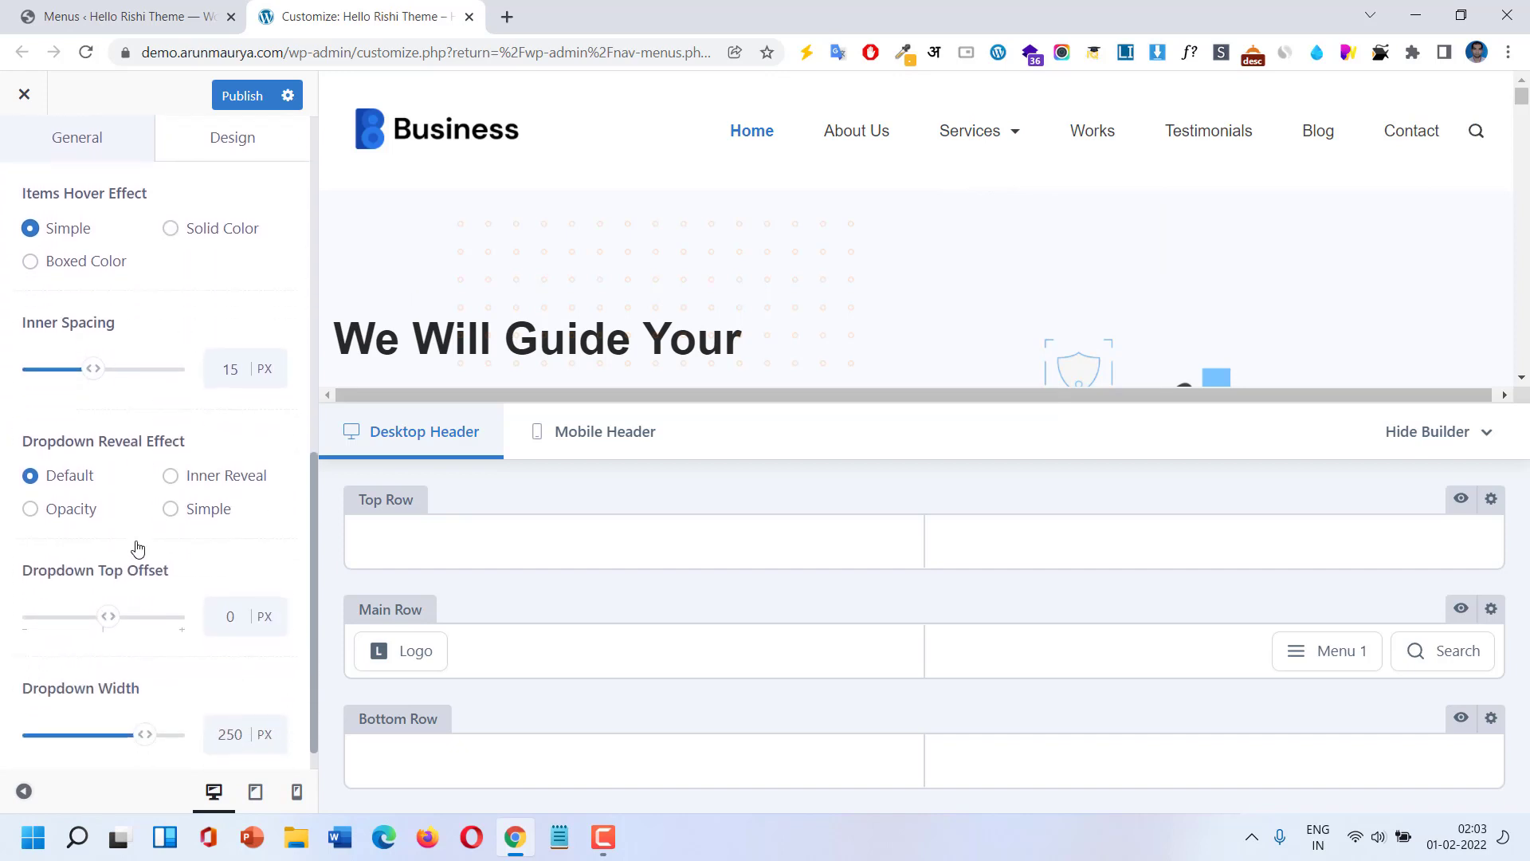
{"action": "scroll", "coordinate": [137, 547], "scroll_direction": "down", "scroll_amount": 1}
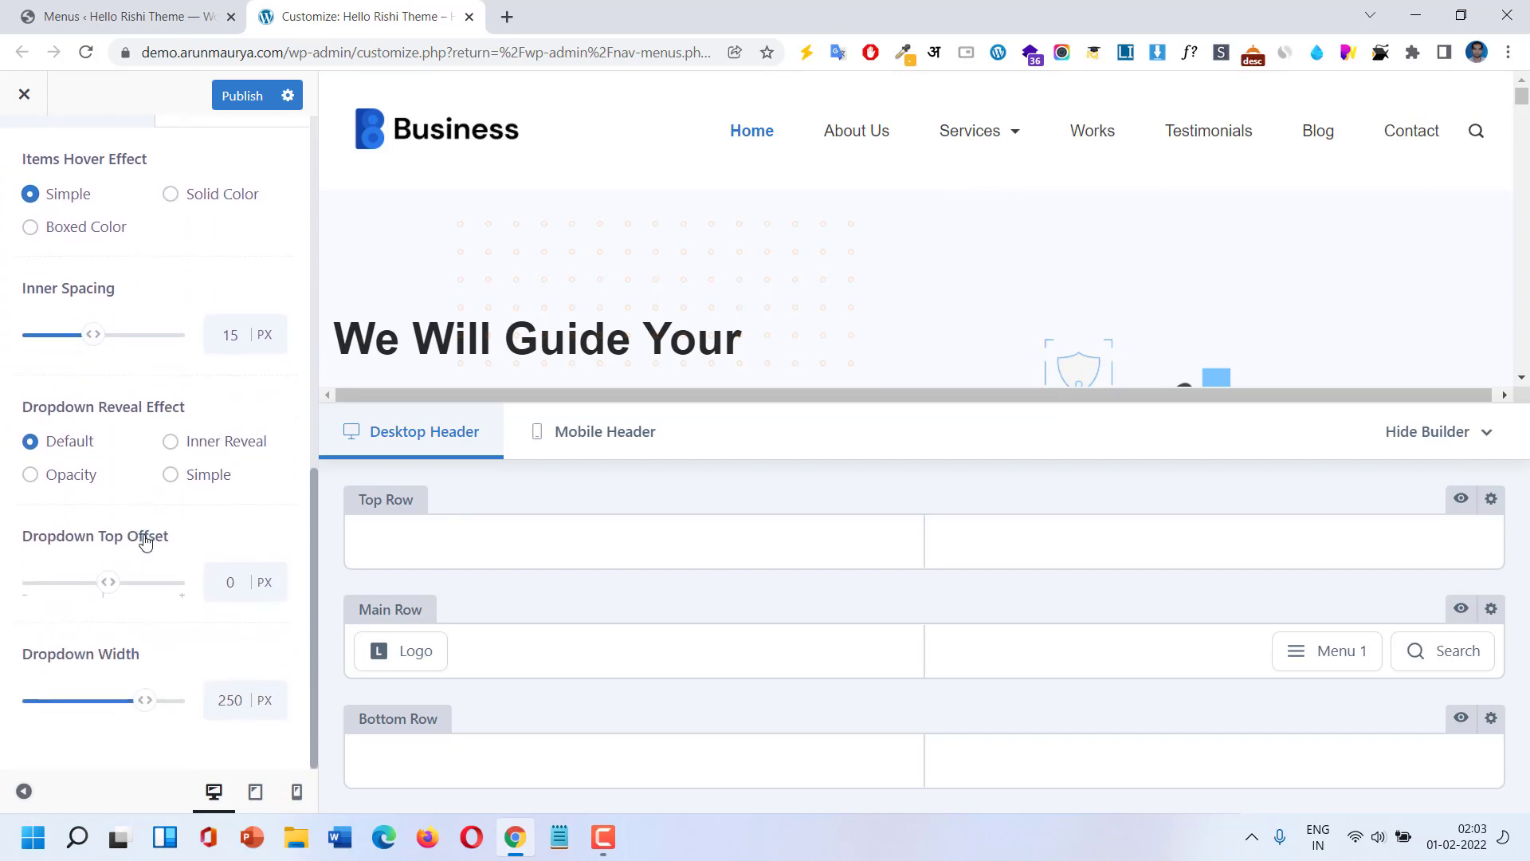
{"action": "scroll", "coordinate": [145, 542], "scroll_direction": "up", "scroll_amount": 4}
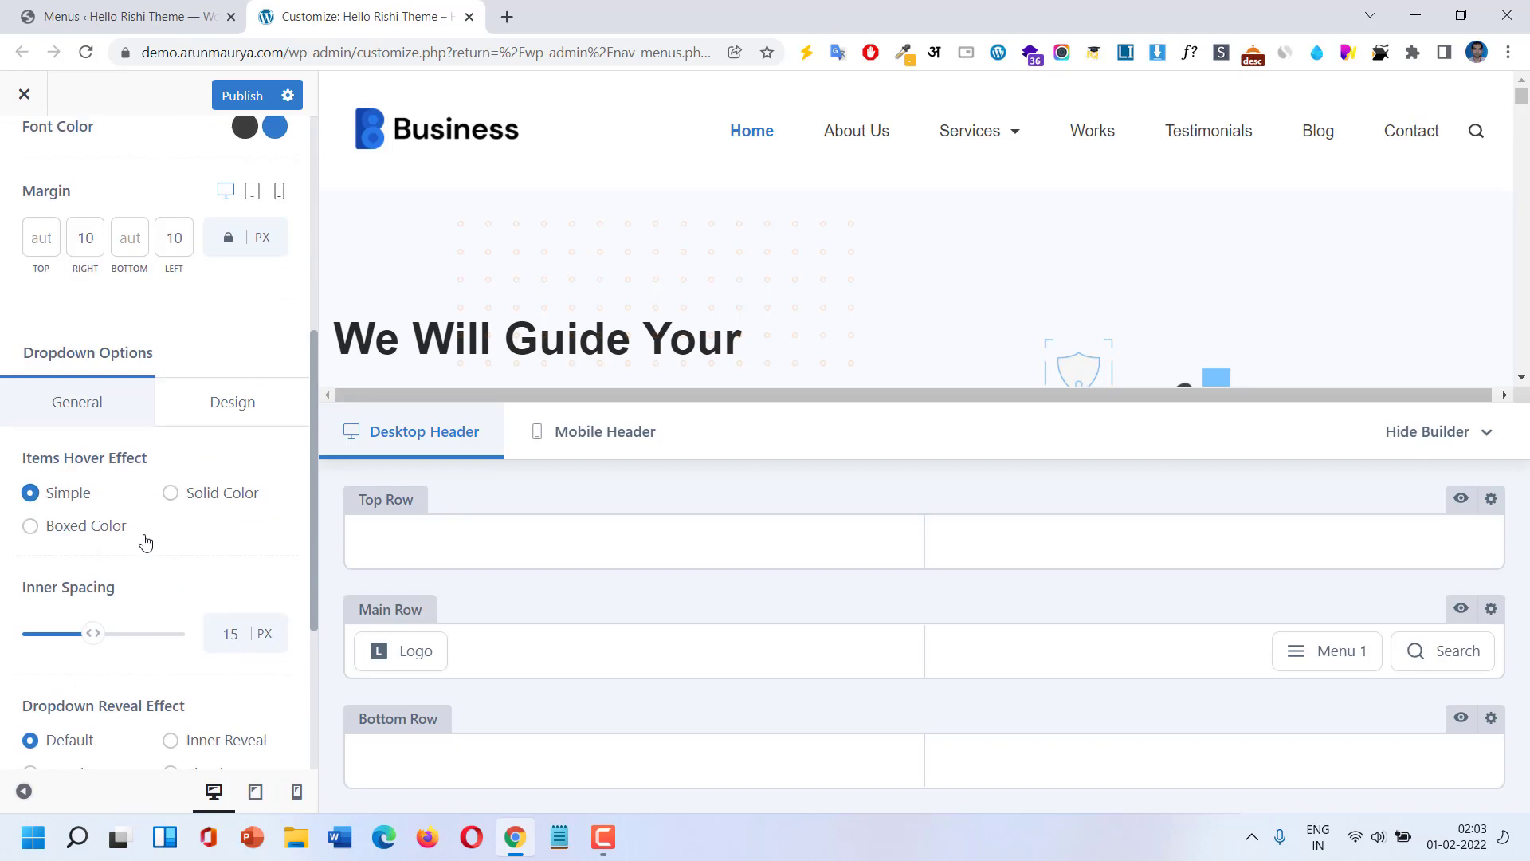
Make the dropdown item divider a solid line in the dropdown design settings.
{"action": "left_click", "coordinate": [229, 414]}
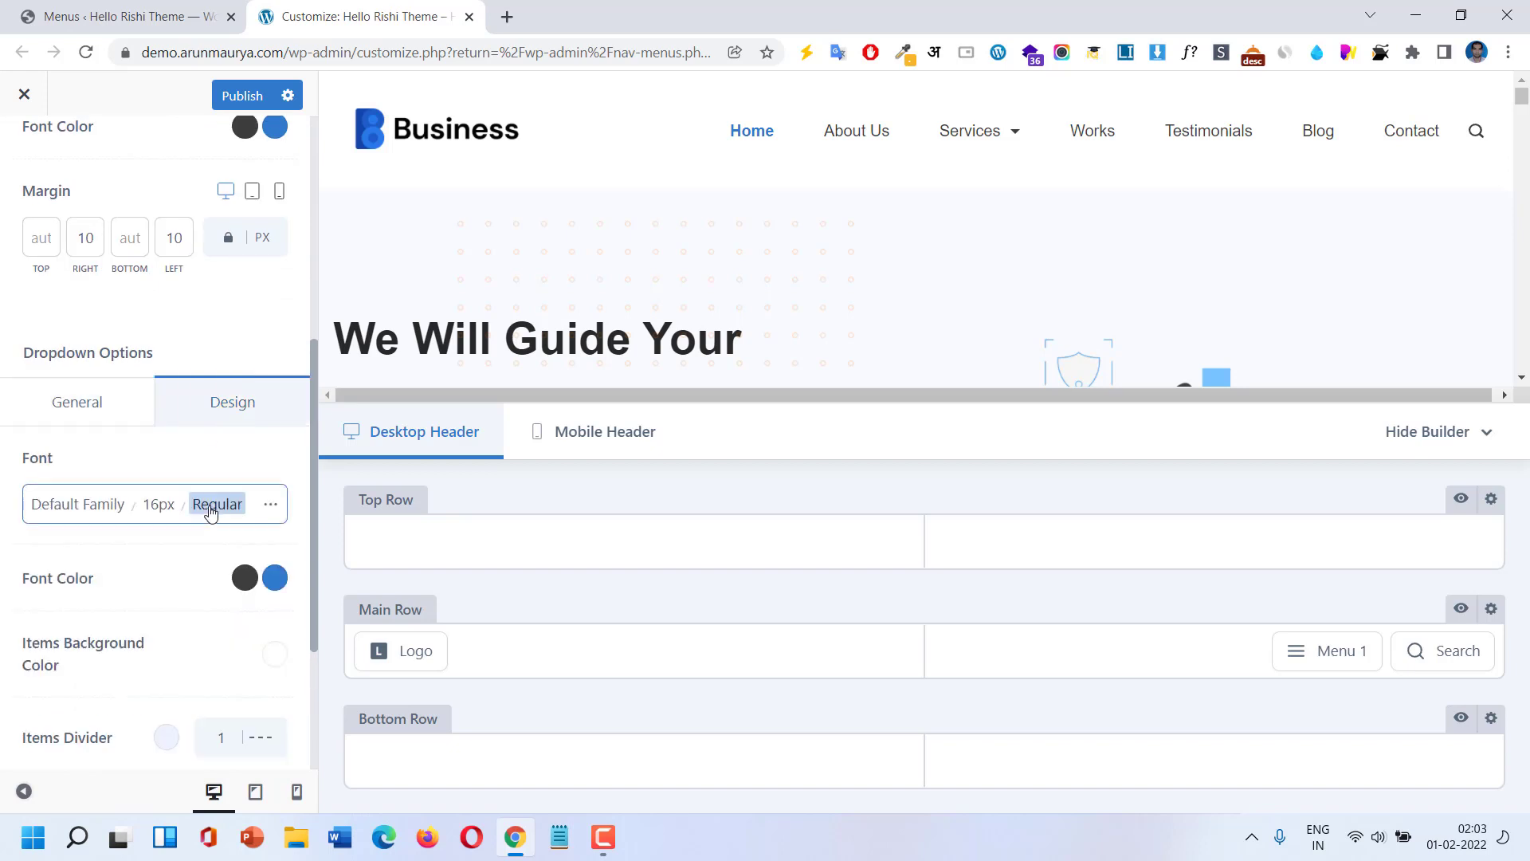
{"action": "scroll", "coordinate": [212, 512], "scroll_direction": "down", "scroll_amount": 3}
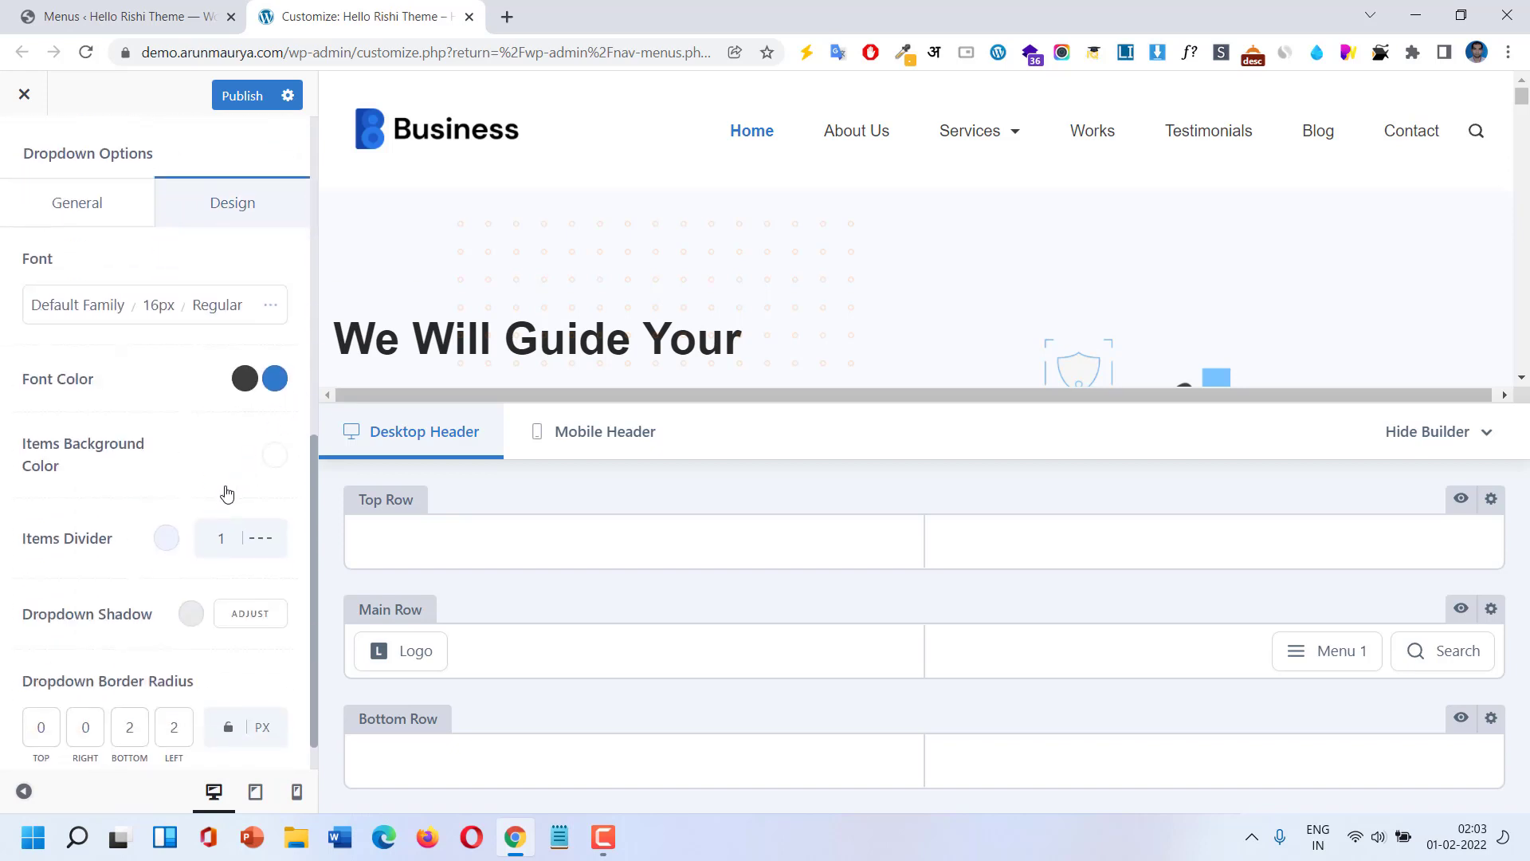
{"action": "scroll", "coordinate": [226, 494], "scroll_direction": "down", "scroll_amount": 1}
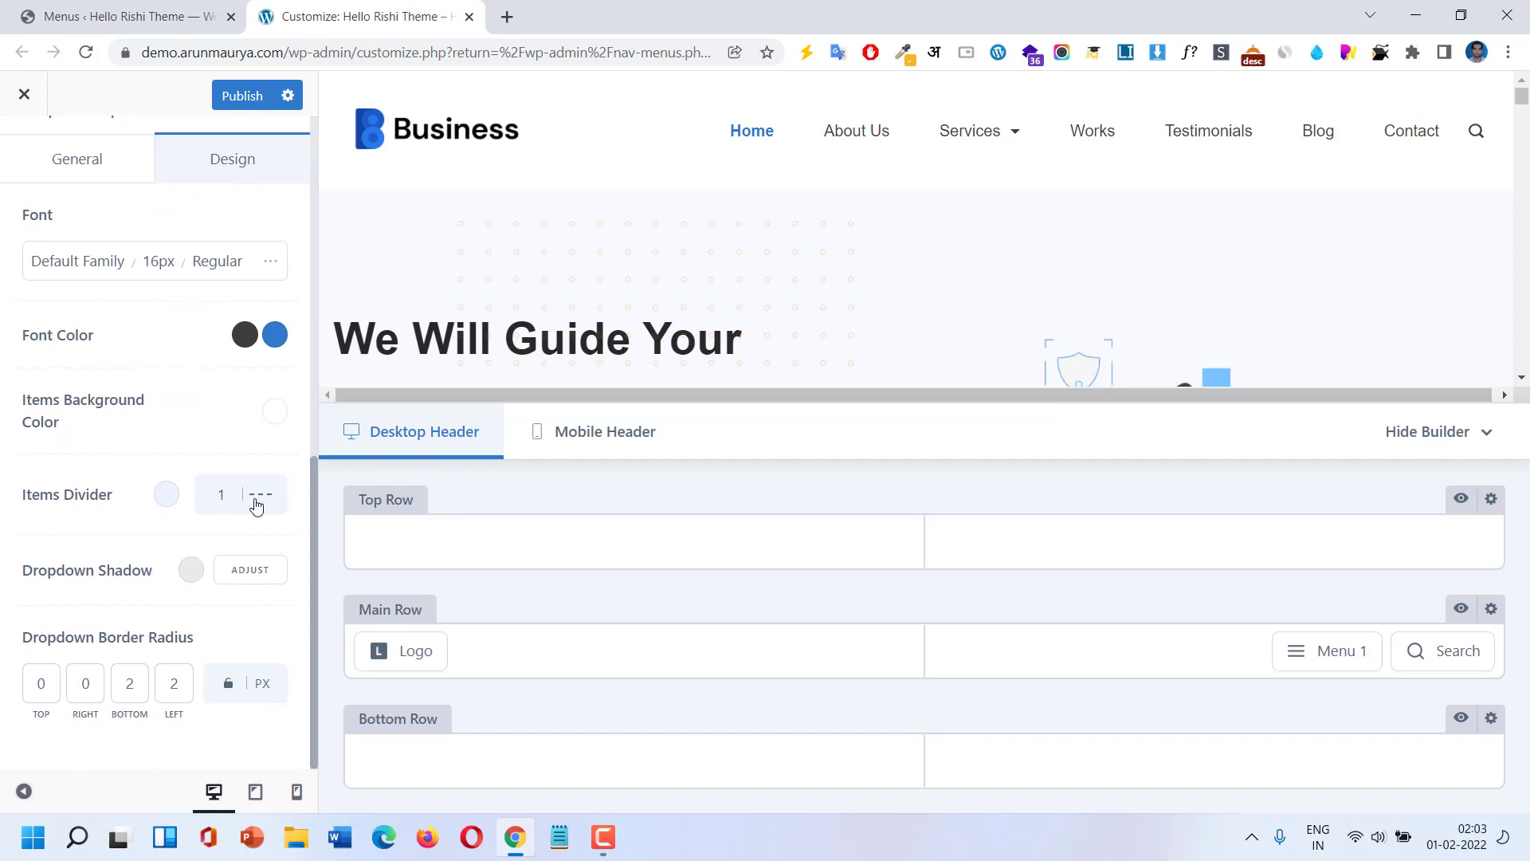
{"action": "scroll", "coordinate": [256, 505], "scroll_direction": "up", "scroll_amount": 3}
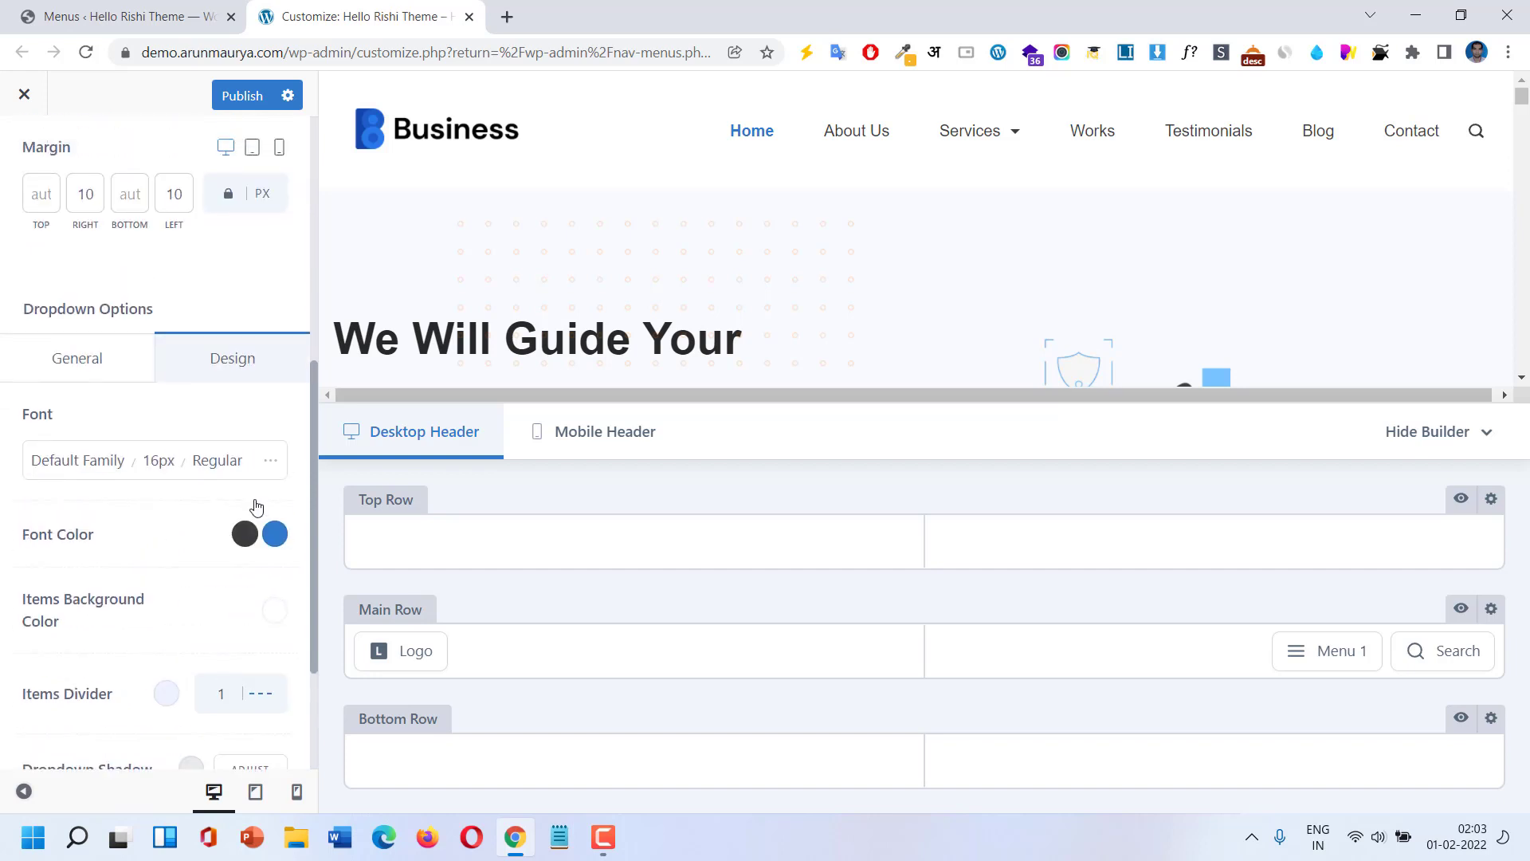
{"action": "scroll", "coordinate": [255, 506], "scroll_direction": "down", "scroll_amount": 2}
{"action": "mouse_move", "coordinate": [1001, 132]}
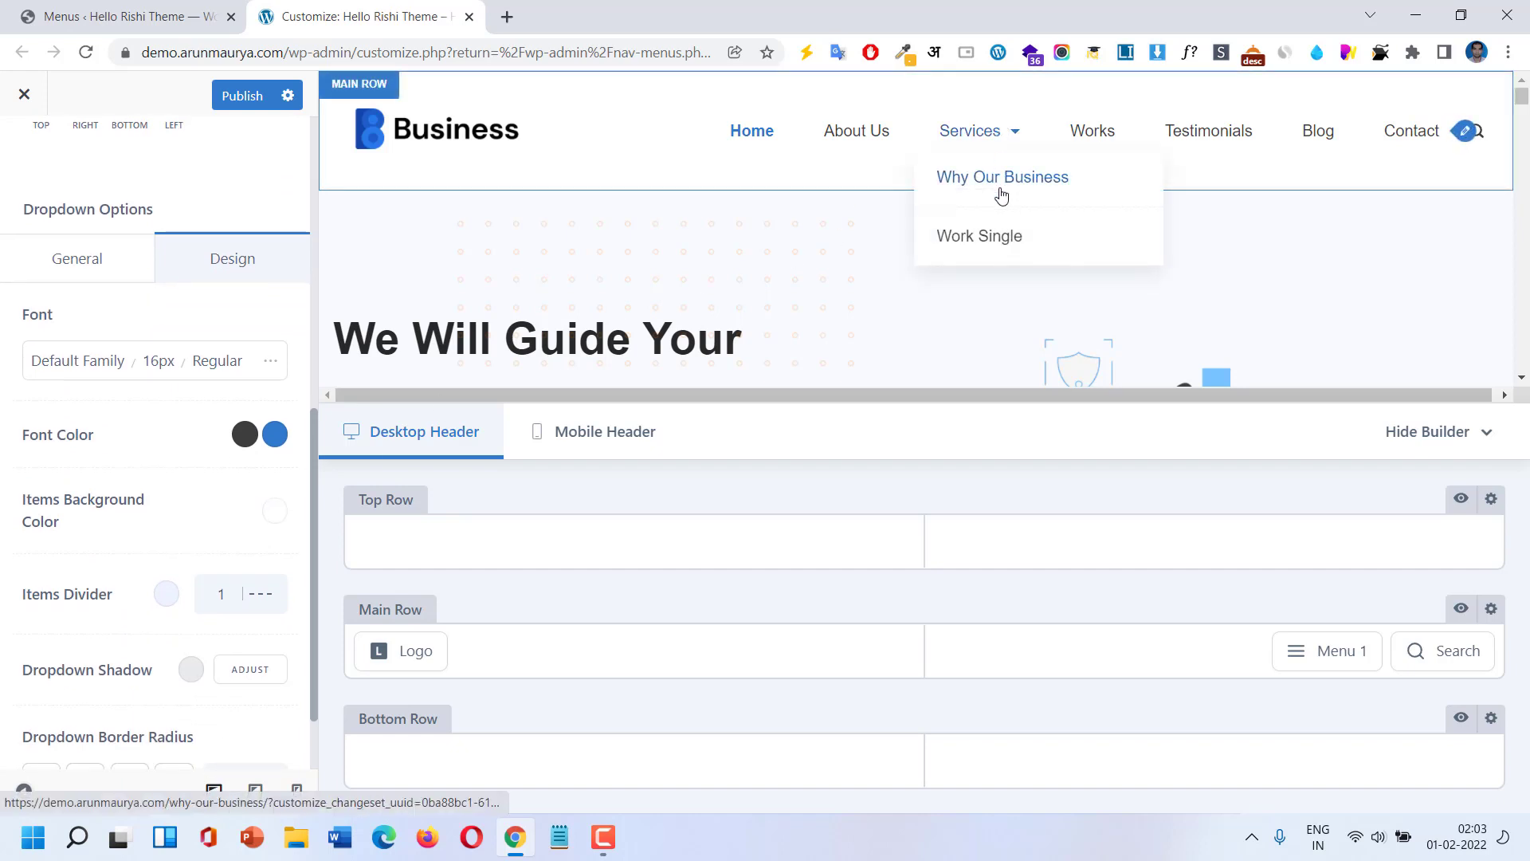
{"action": "left_click", "coordinate": [260, 603]}
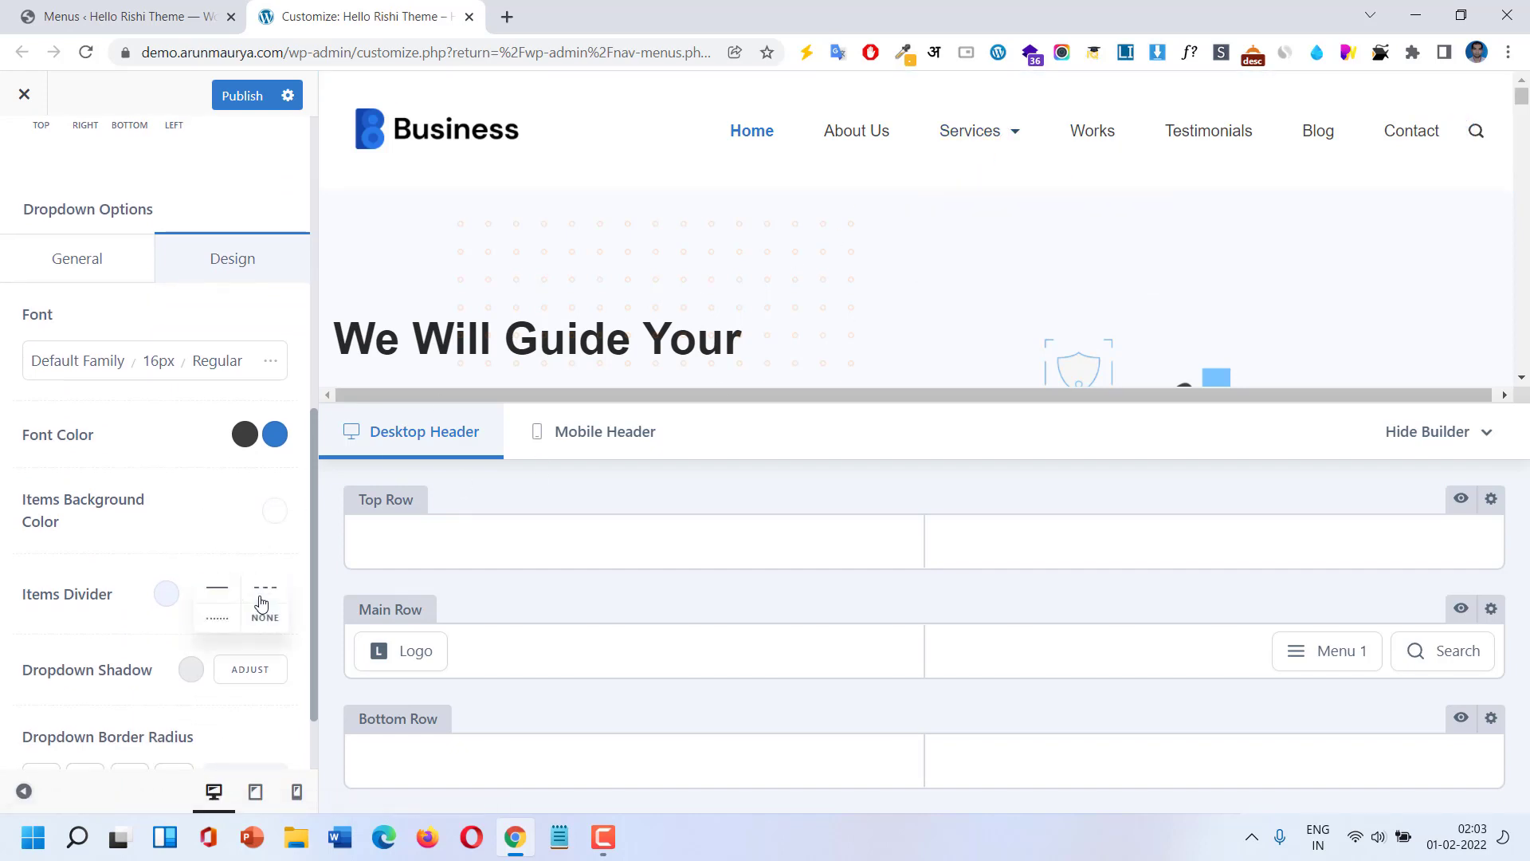
{"action": "left_click", "coordinate": [217, 591]}
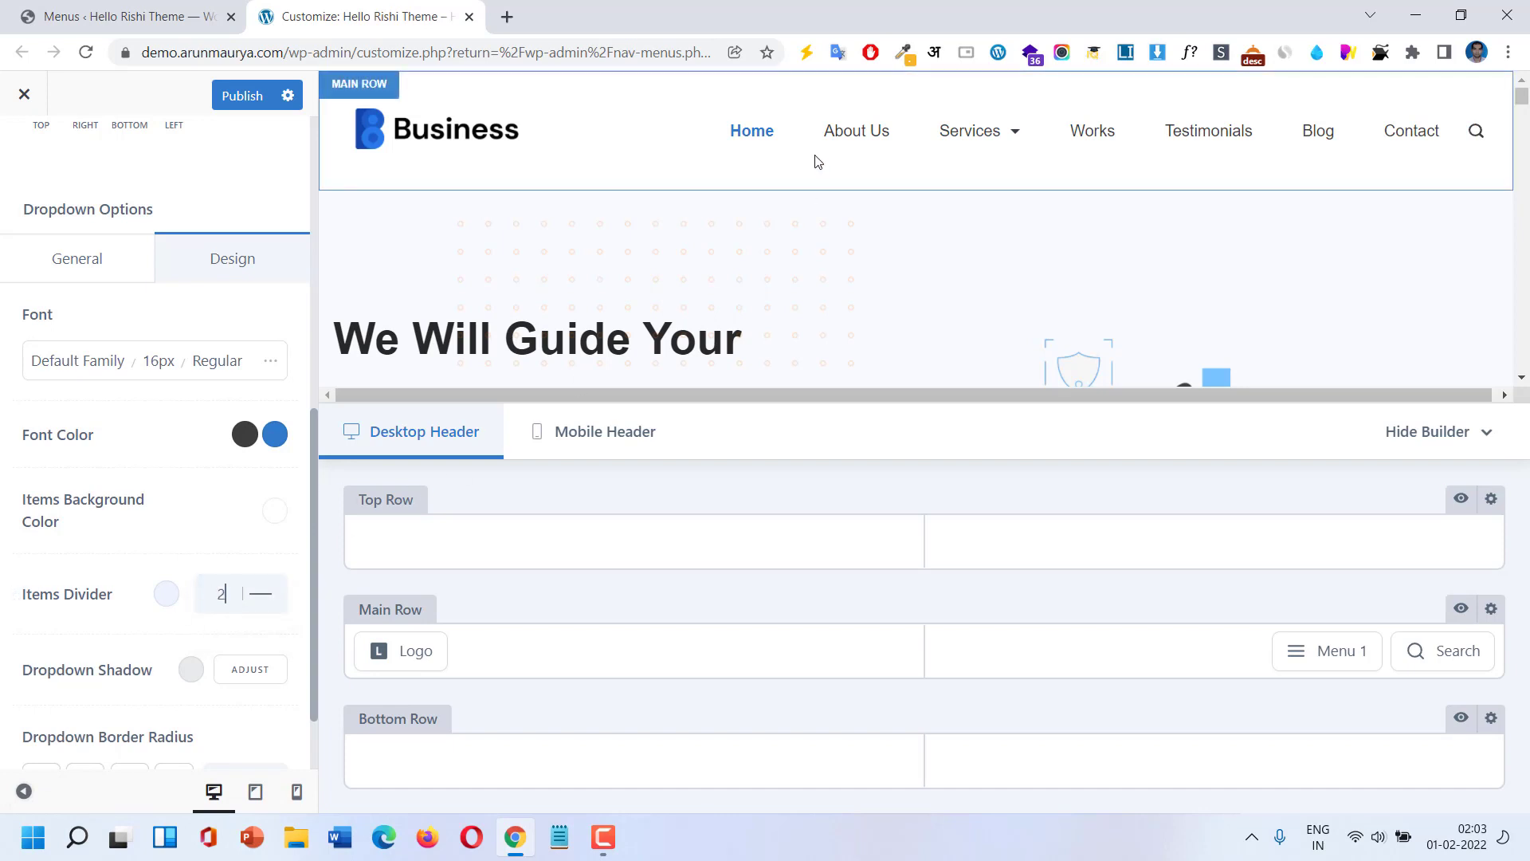
{"action": "mouse_move", "coordinate": [987, 130]}
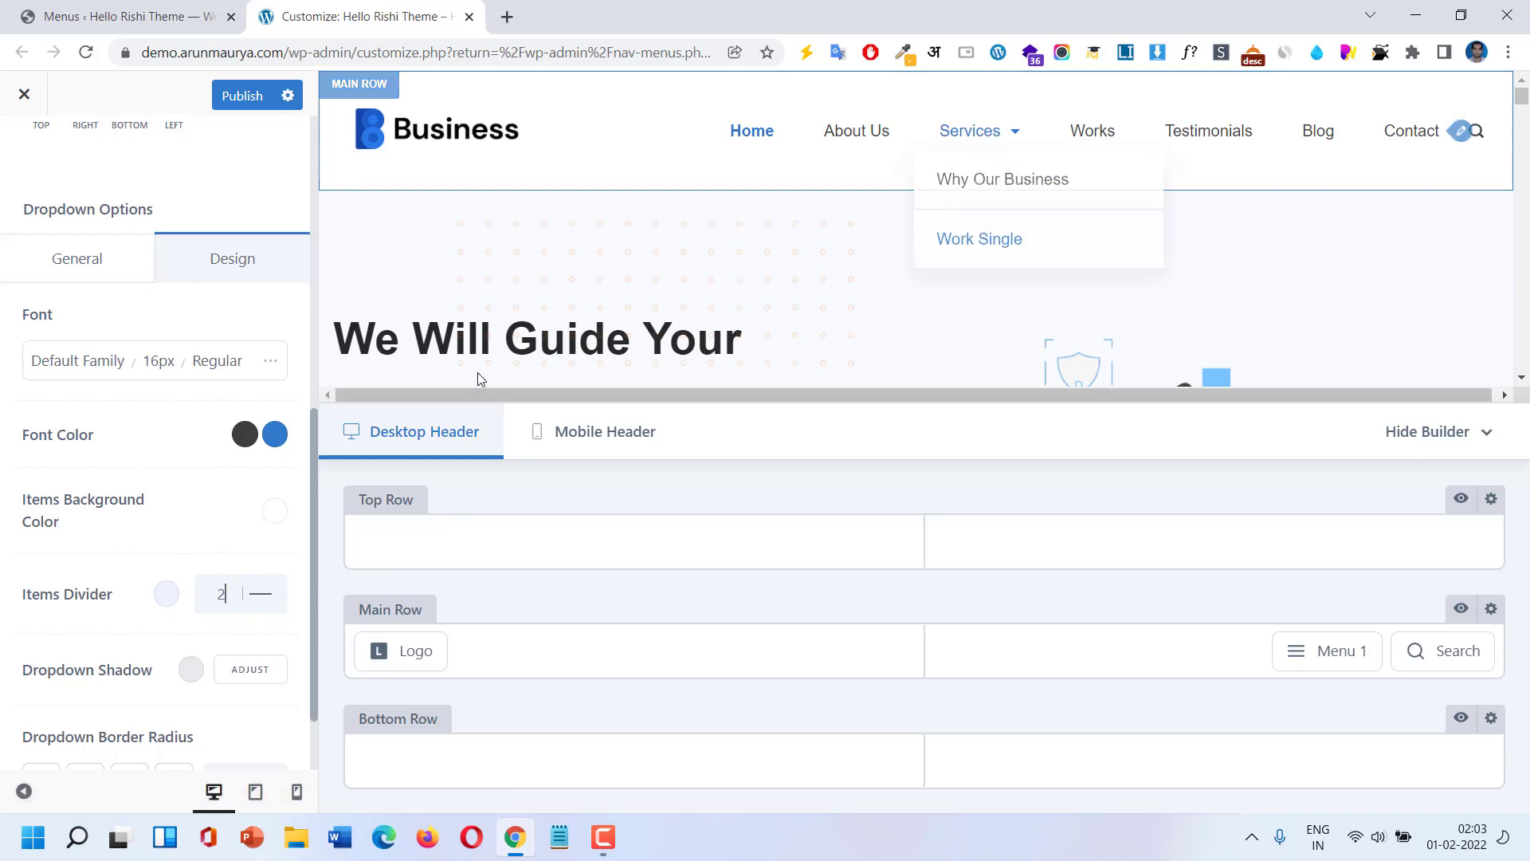
Try divider colour #475578, reset the divider to default, and return to the Global Header elements.
{"action": "left_click", "coordinate": [167, 594]}
{"action": "left_click", "coordinate": [136, 333]}
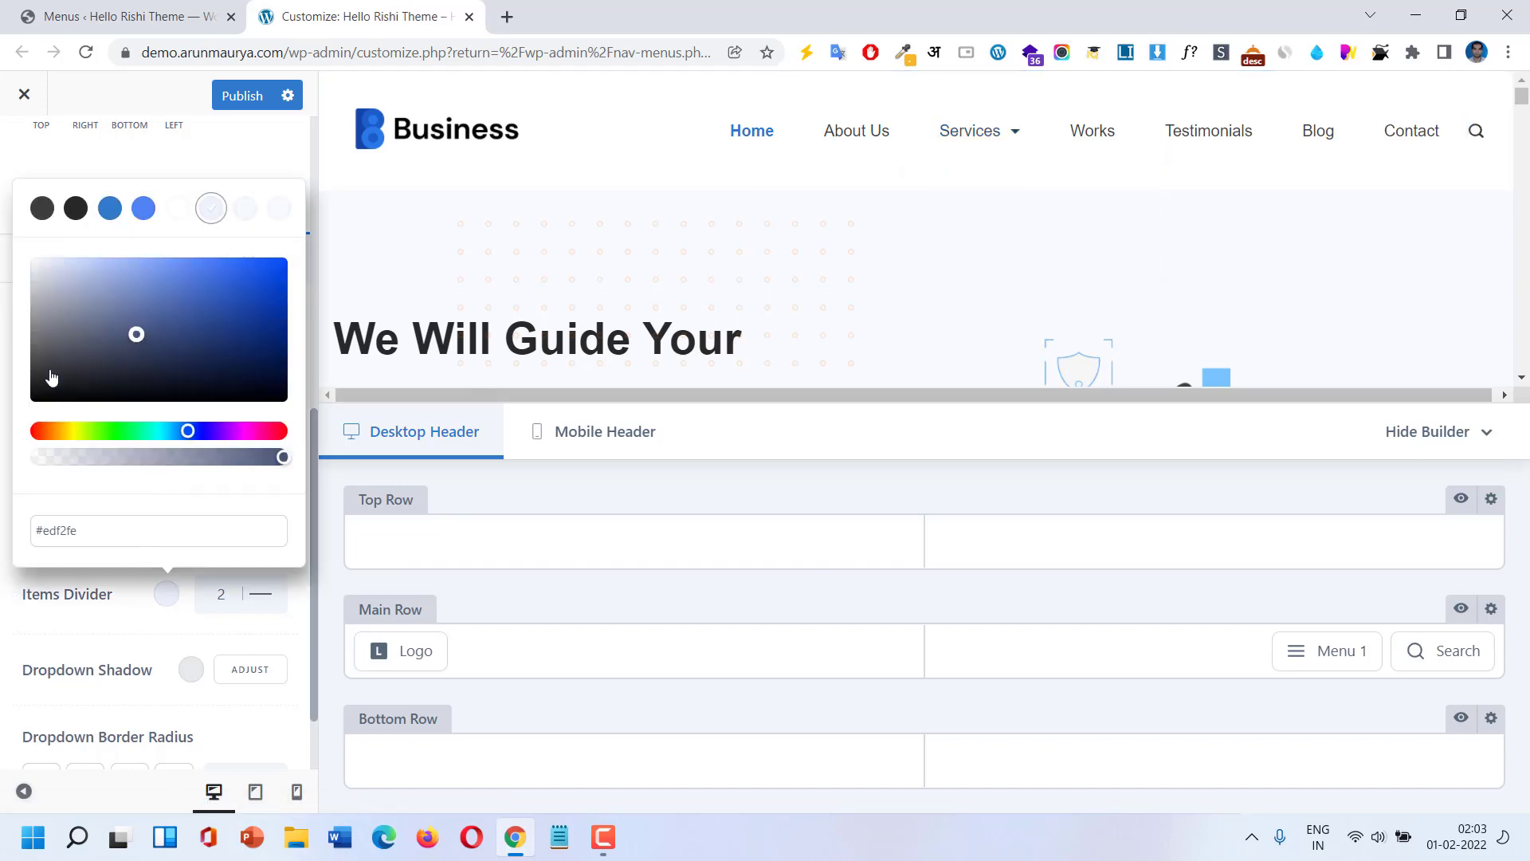
{"action": "mouse_move", "coordinate": [992, 139]}
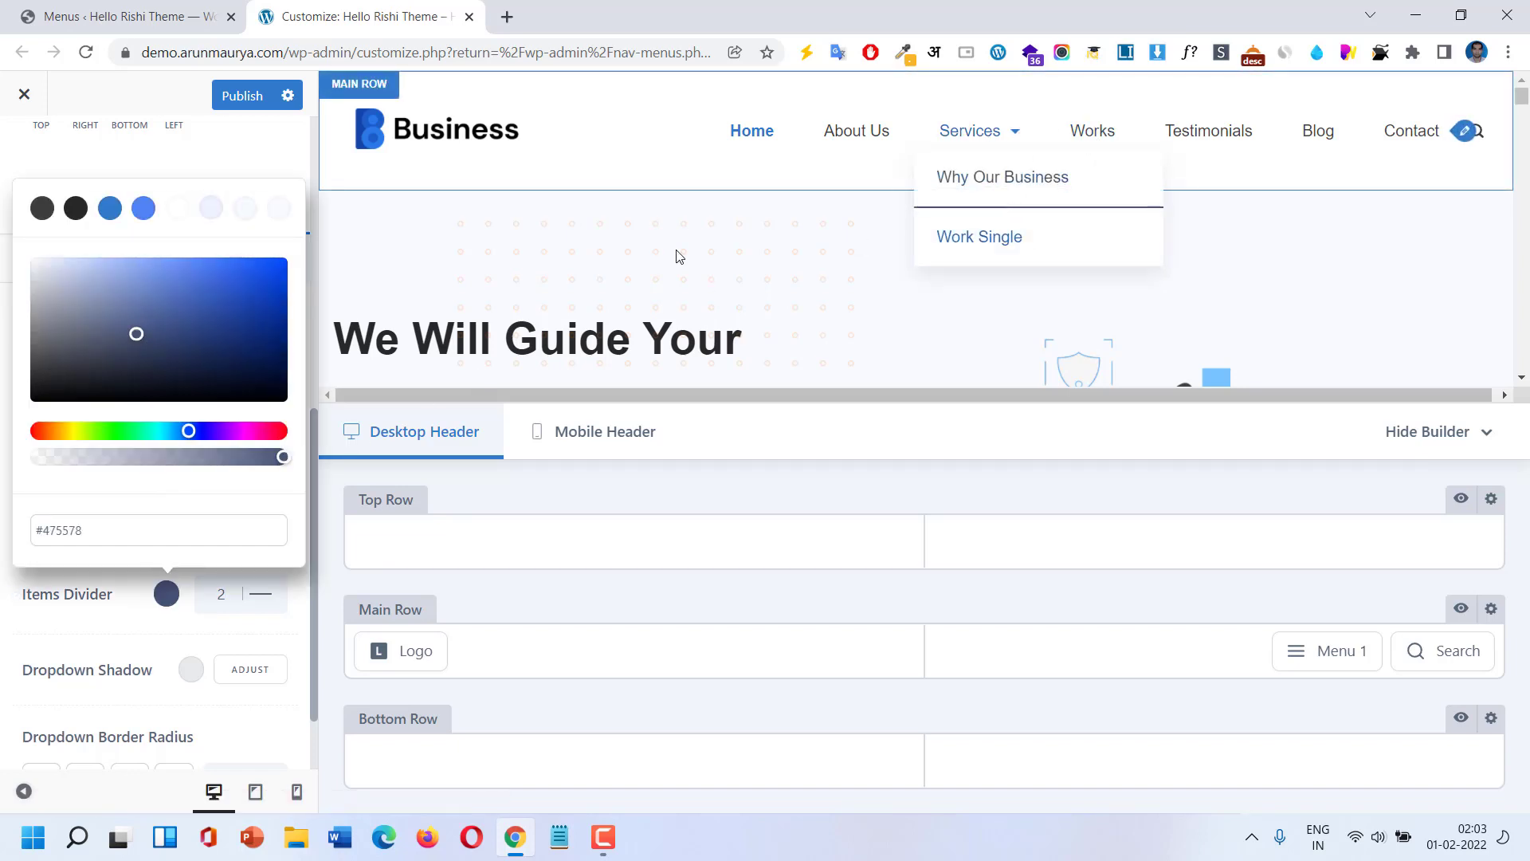
{"action": "left_click", "coordinate": [66, 620]}
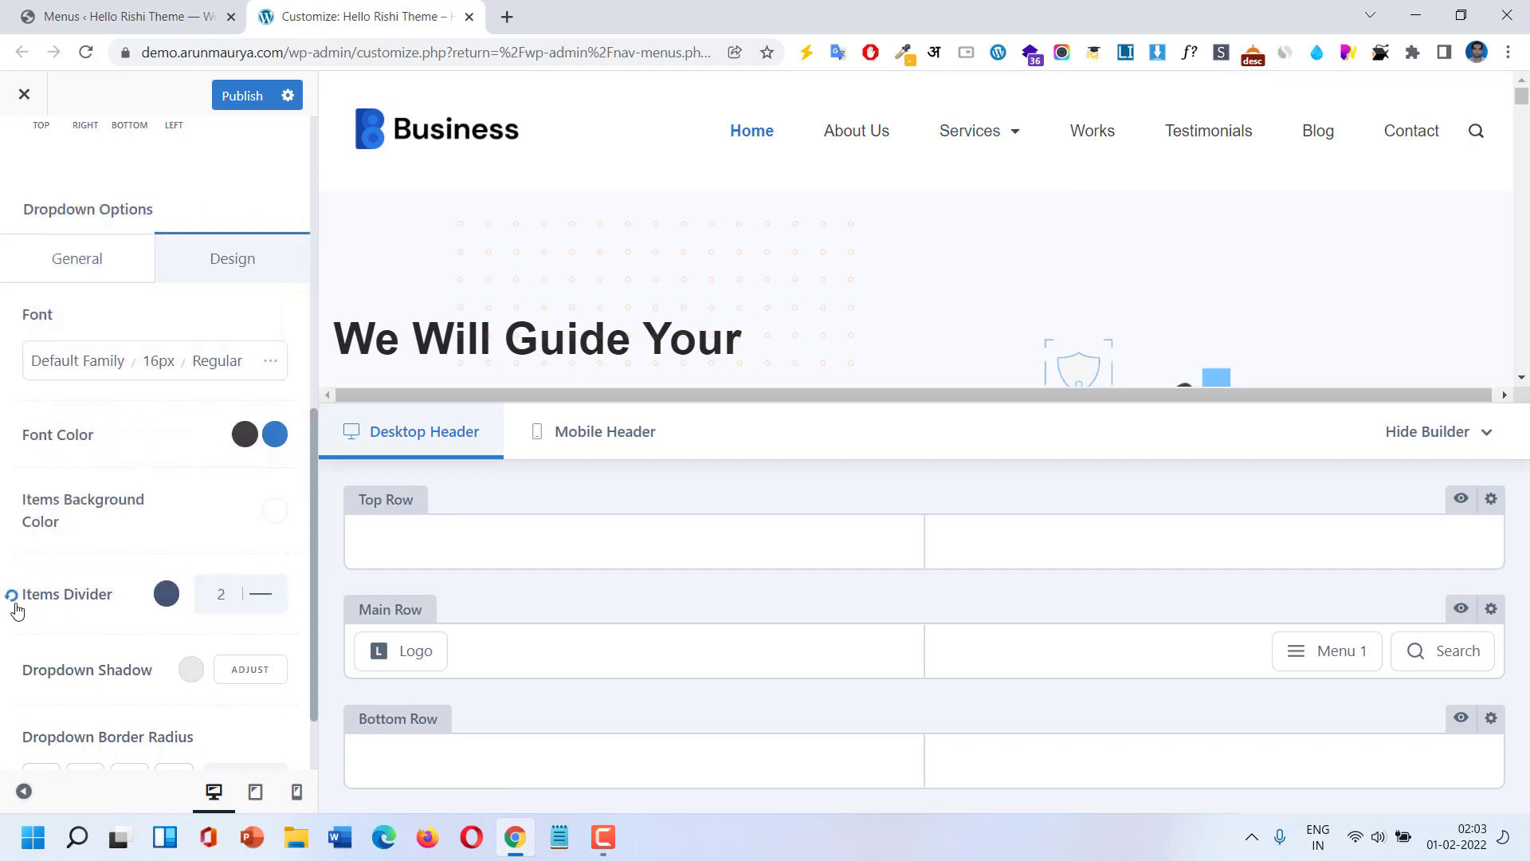
{"action": "left_click", "coordinate": [27, 603]}
{"action": "scroll", "coordinate": [235, 676], "scroll_direction": "down", "scroll_amount": 2}
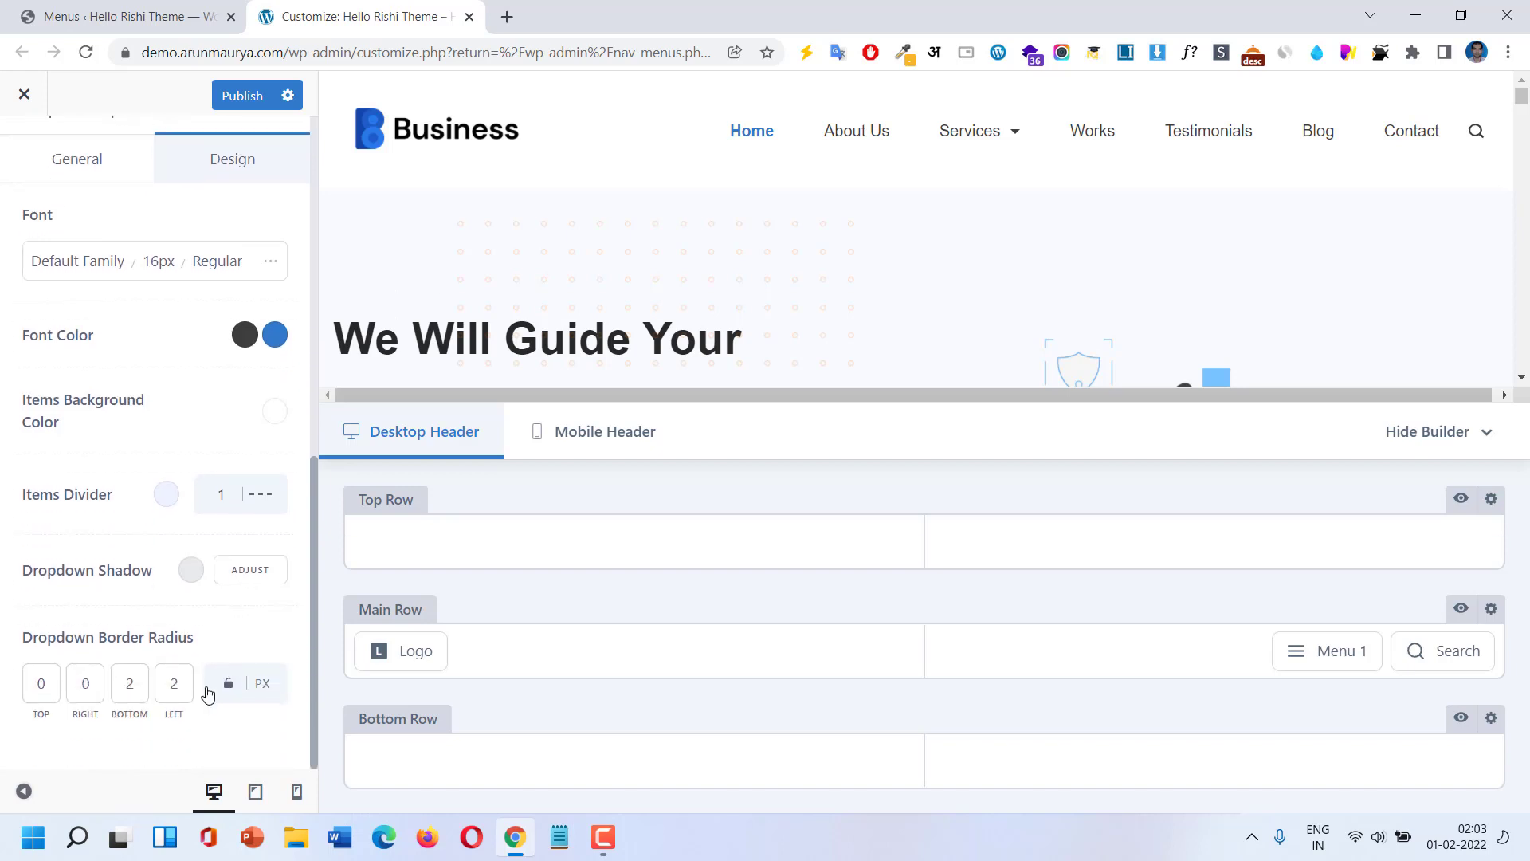
{"action": "scroll", "coordinate": [115, 452], "scroll_direction": "up", "scroll_amount": 10}
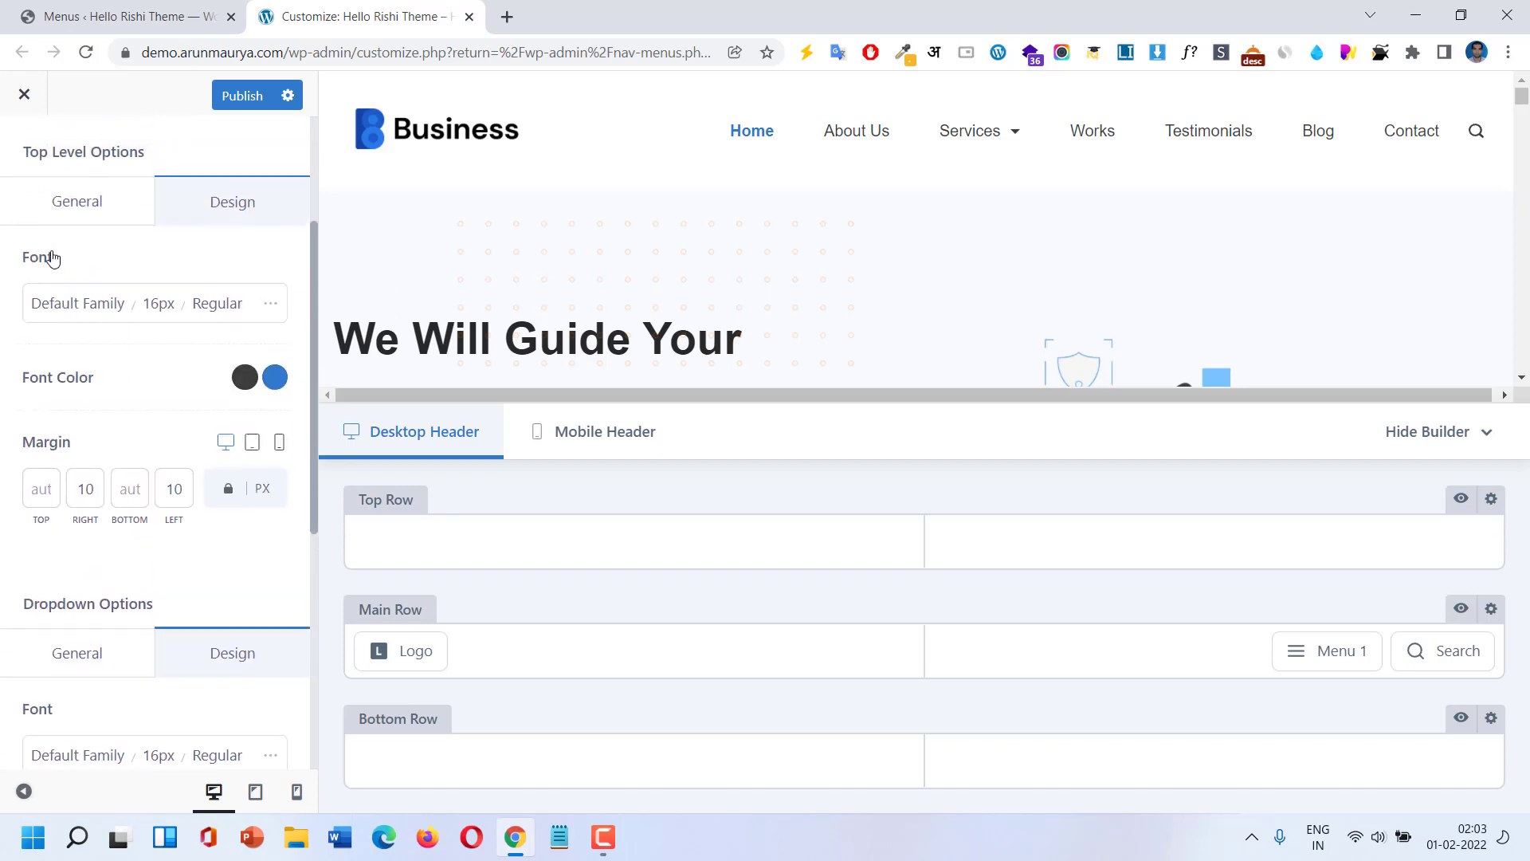
{"action": "left_click", "coordinate": [23, 162]}
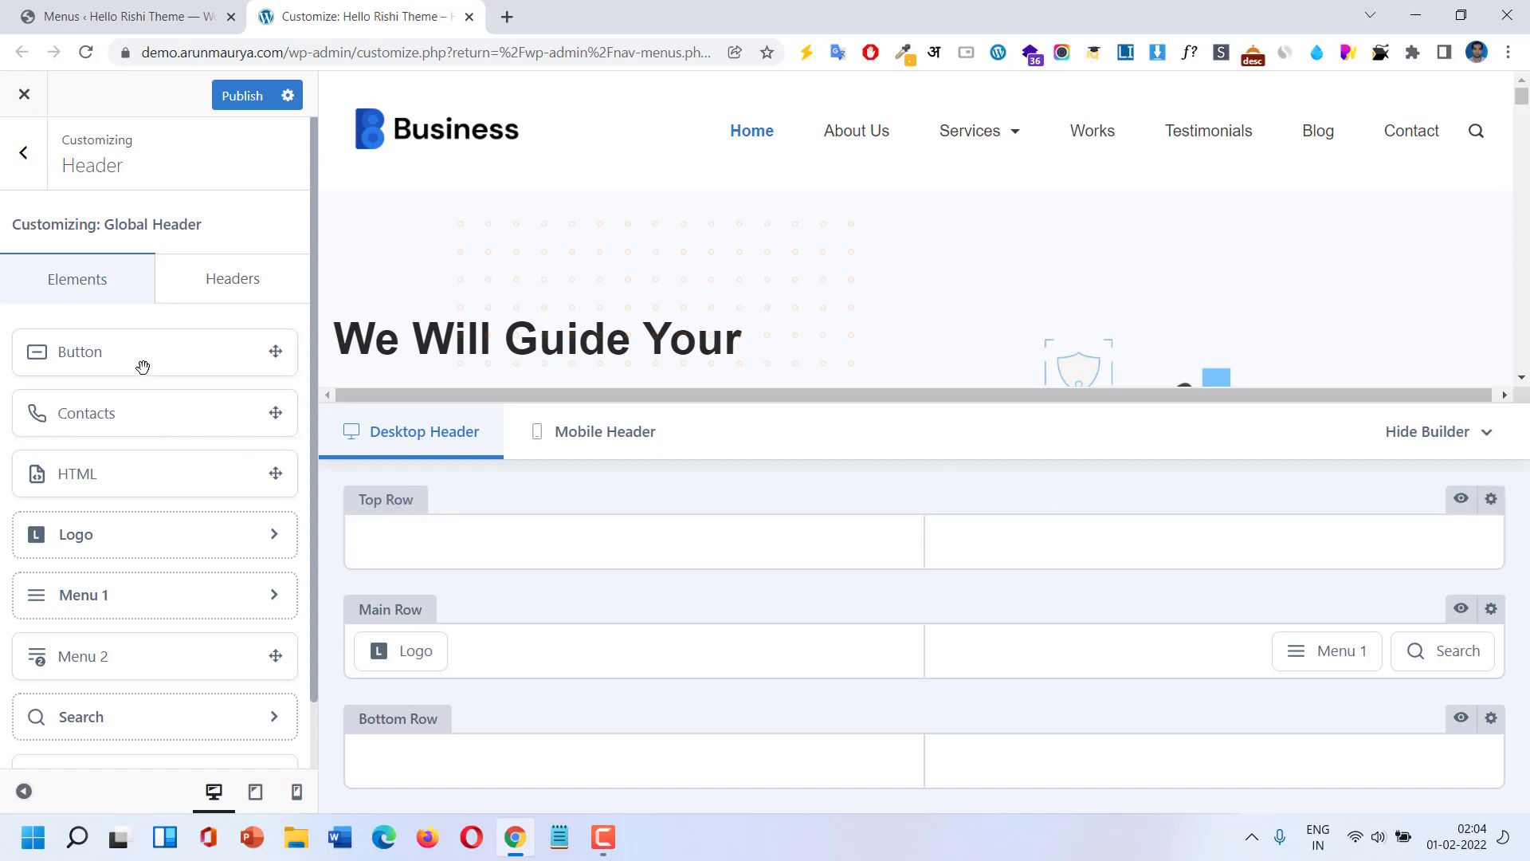
Place a Button element in the top row's right zone and open its settings.
{"action": "left_click_drag", "start_coordinate": [422, 412], "coordinate": [1400, 561]}
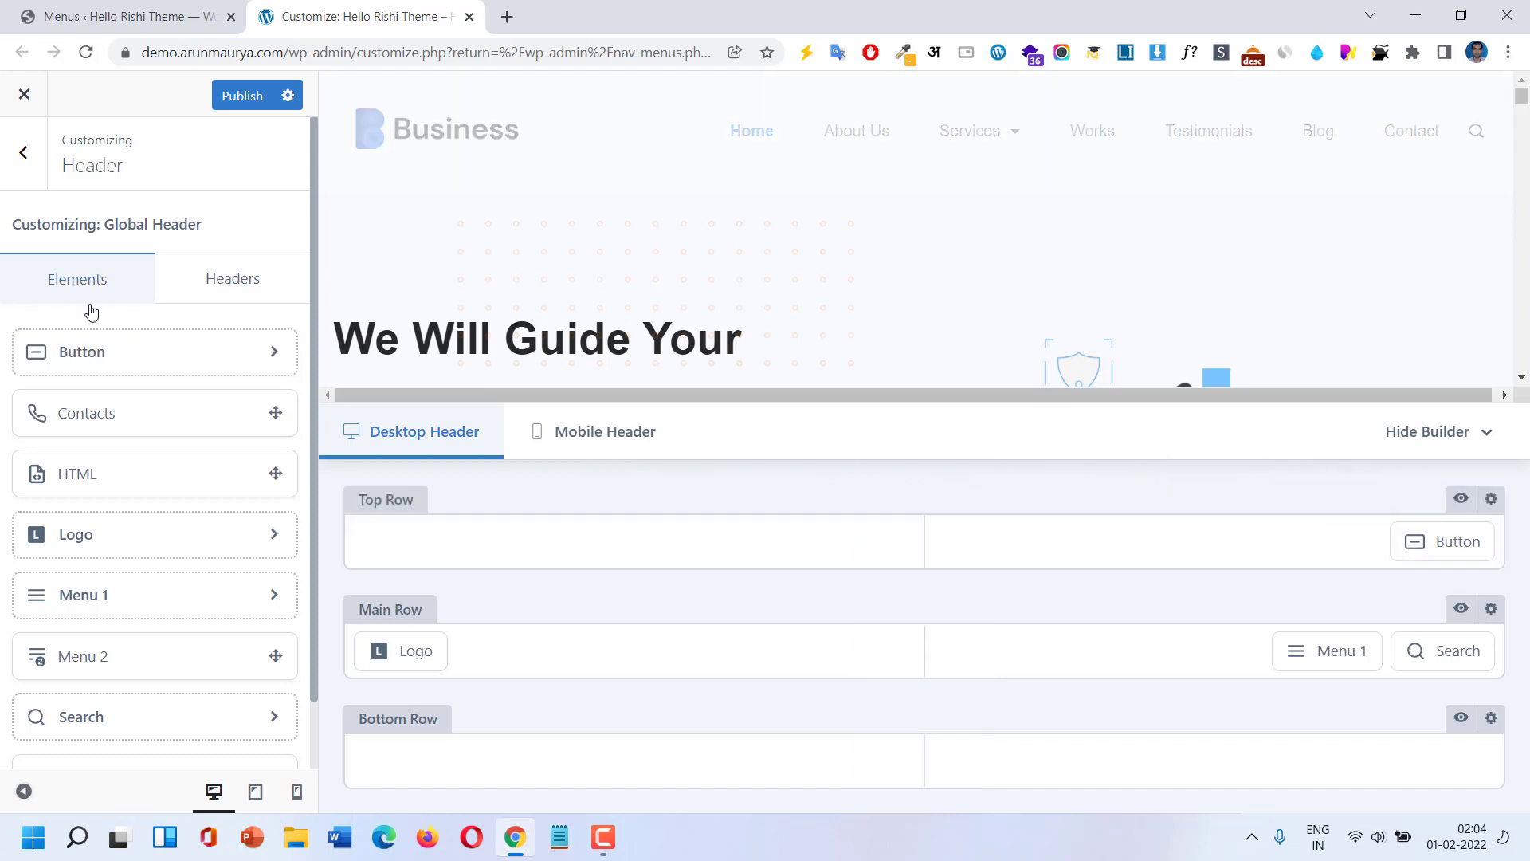
{"action": "left_click", "coordinate": [1437, 544]}
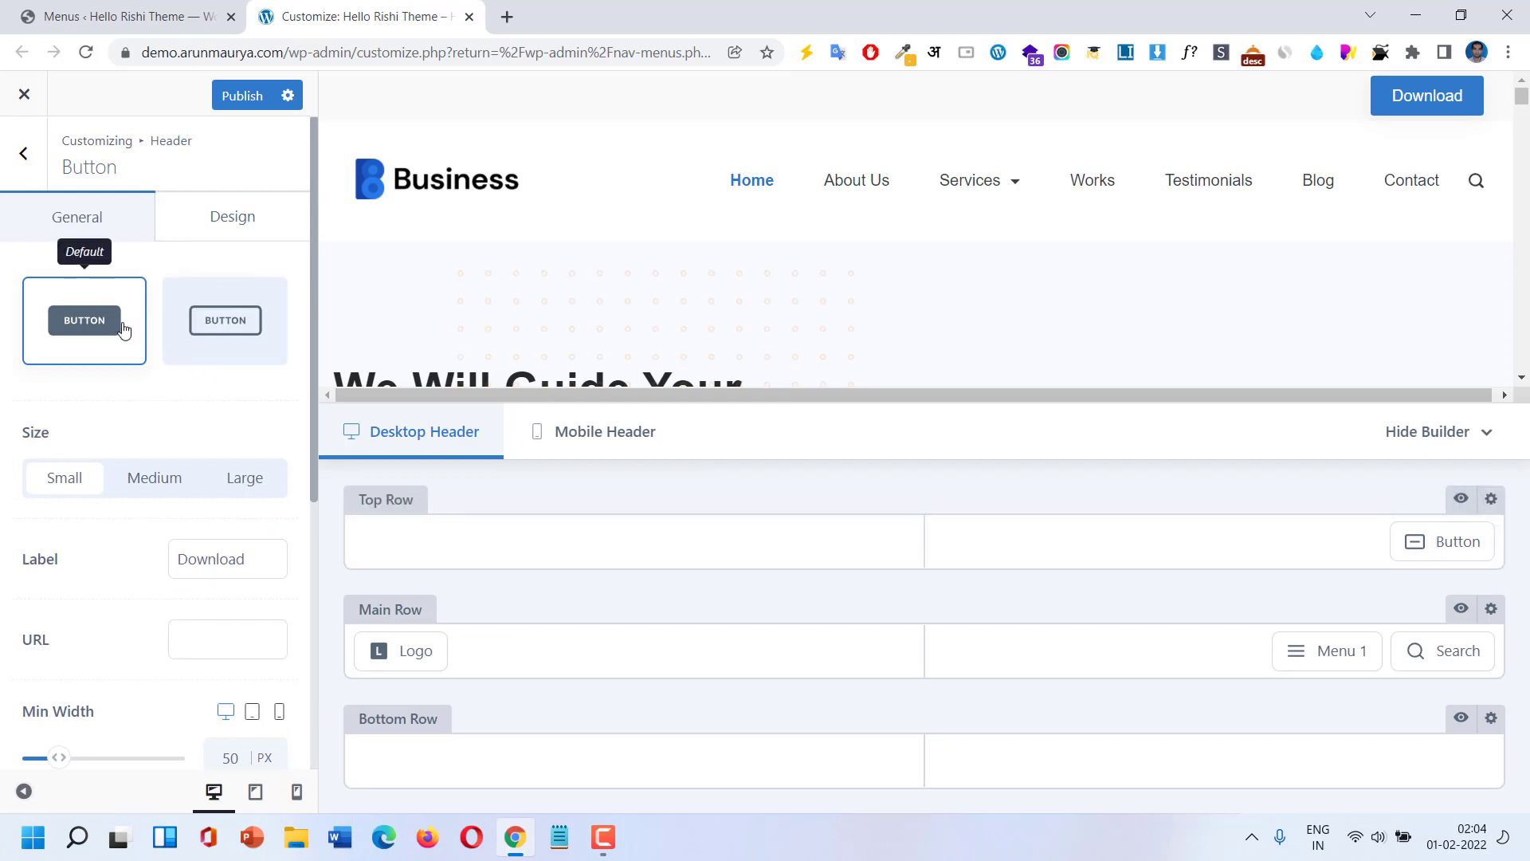
Give the header button the Outline style and the label 'Join us Today'.
{"action": "left_click", "coordinate": [239, 328]}
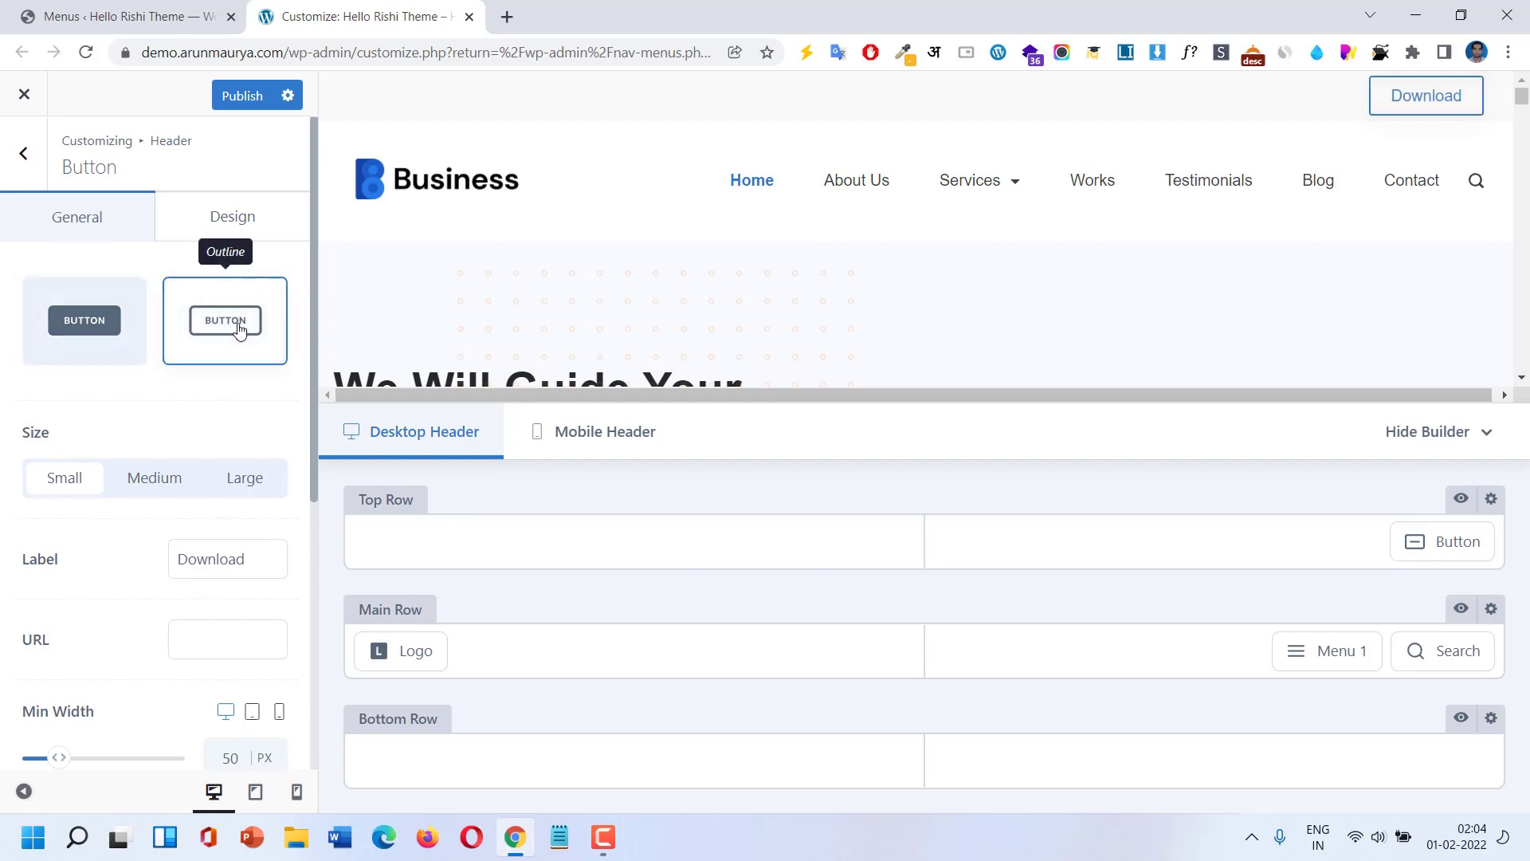
{"action": "scroll", "coordinate": [144, 501], "scroll_direction": "down", "scroll_amount": 3}
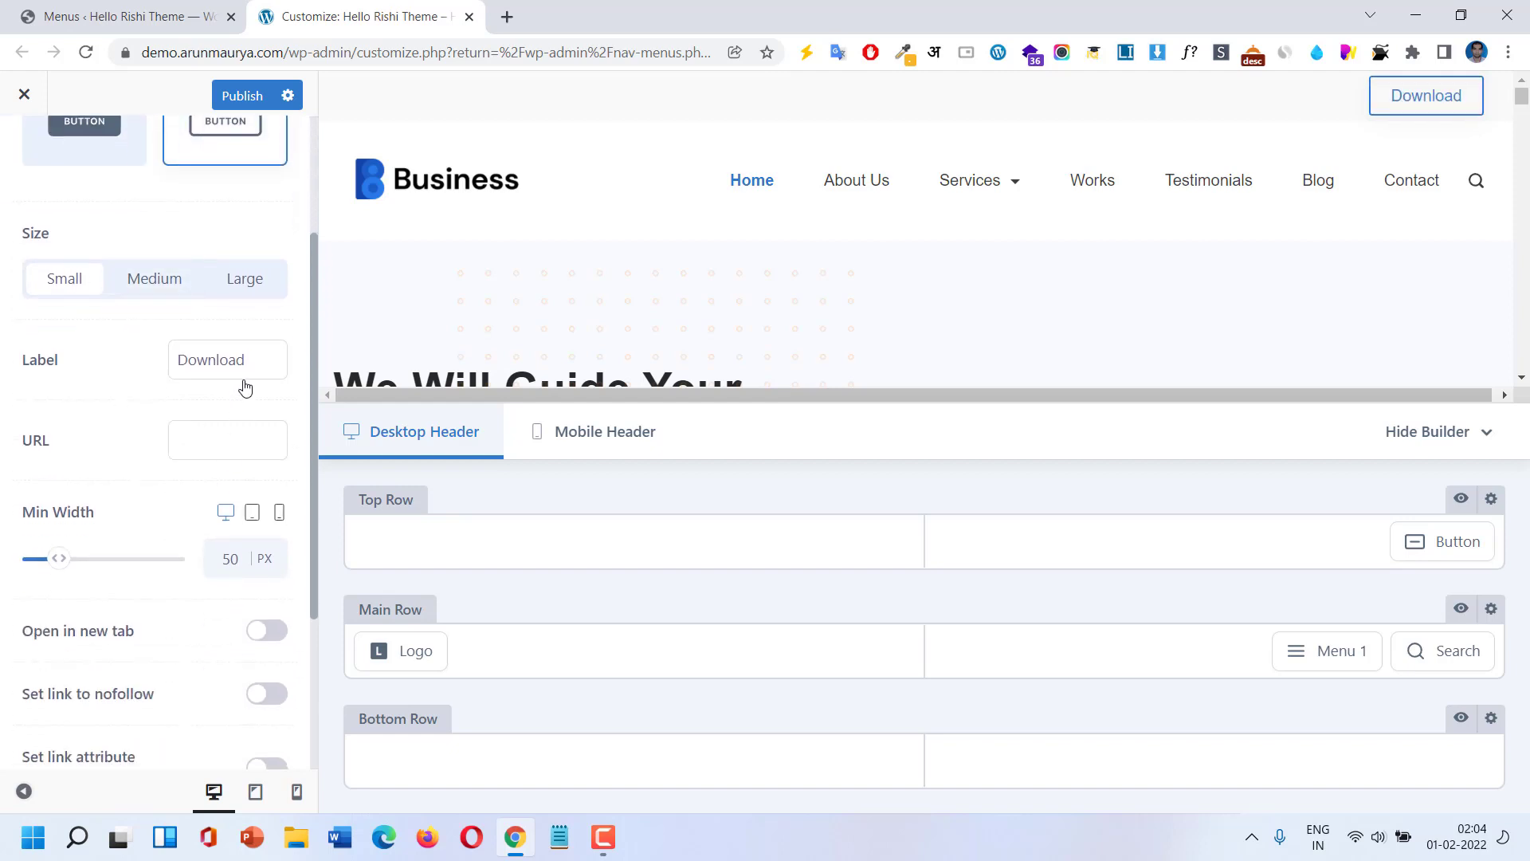
{"action": "double_click", "coordinate": [244, 369]}
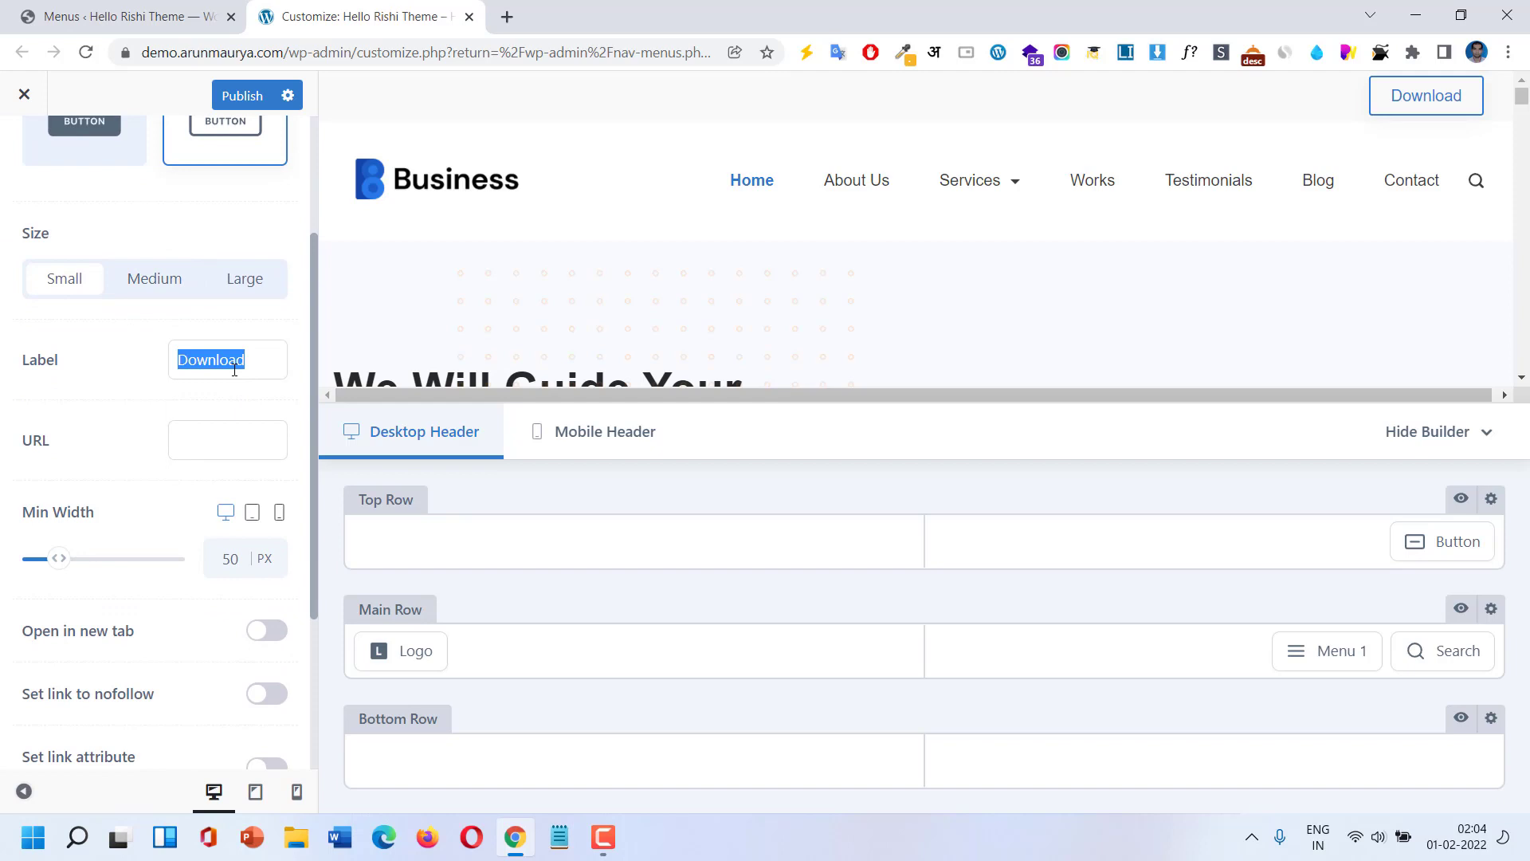
{"action": "type", "text": "Jo"}
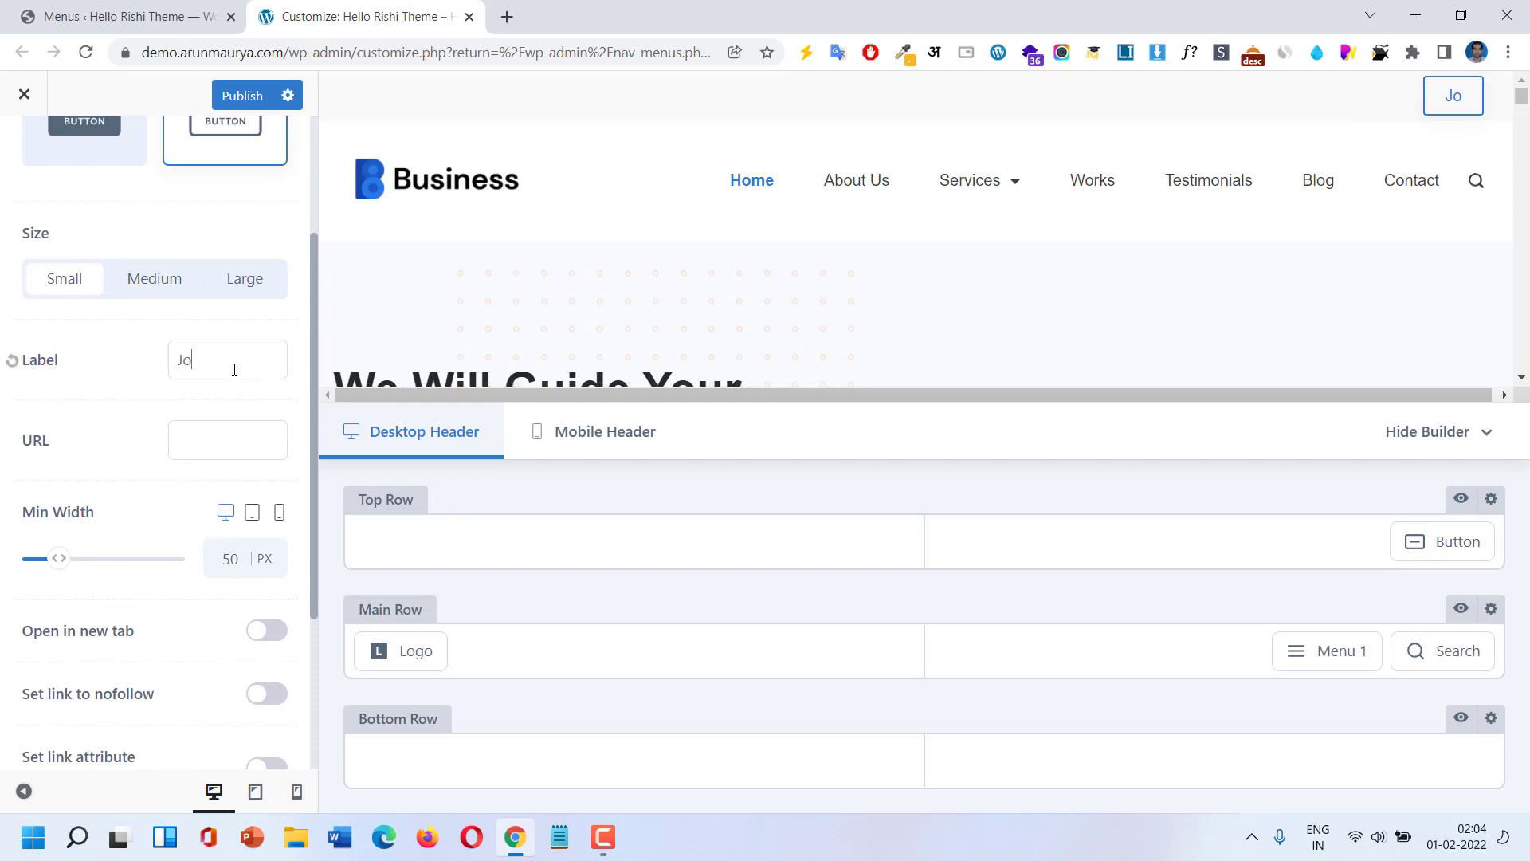
{"action": "type", "text": "in us Today"}
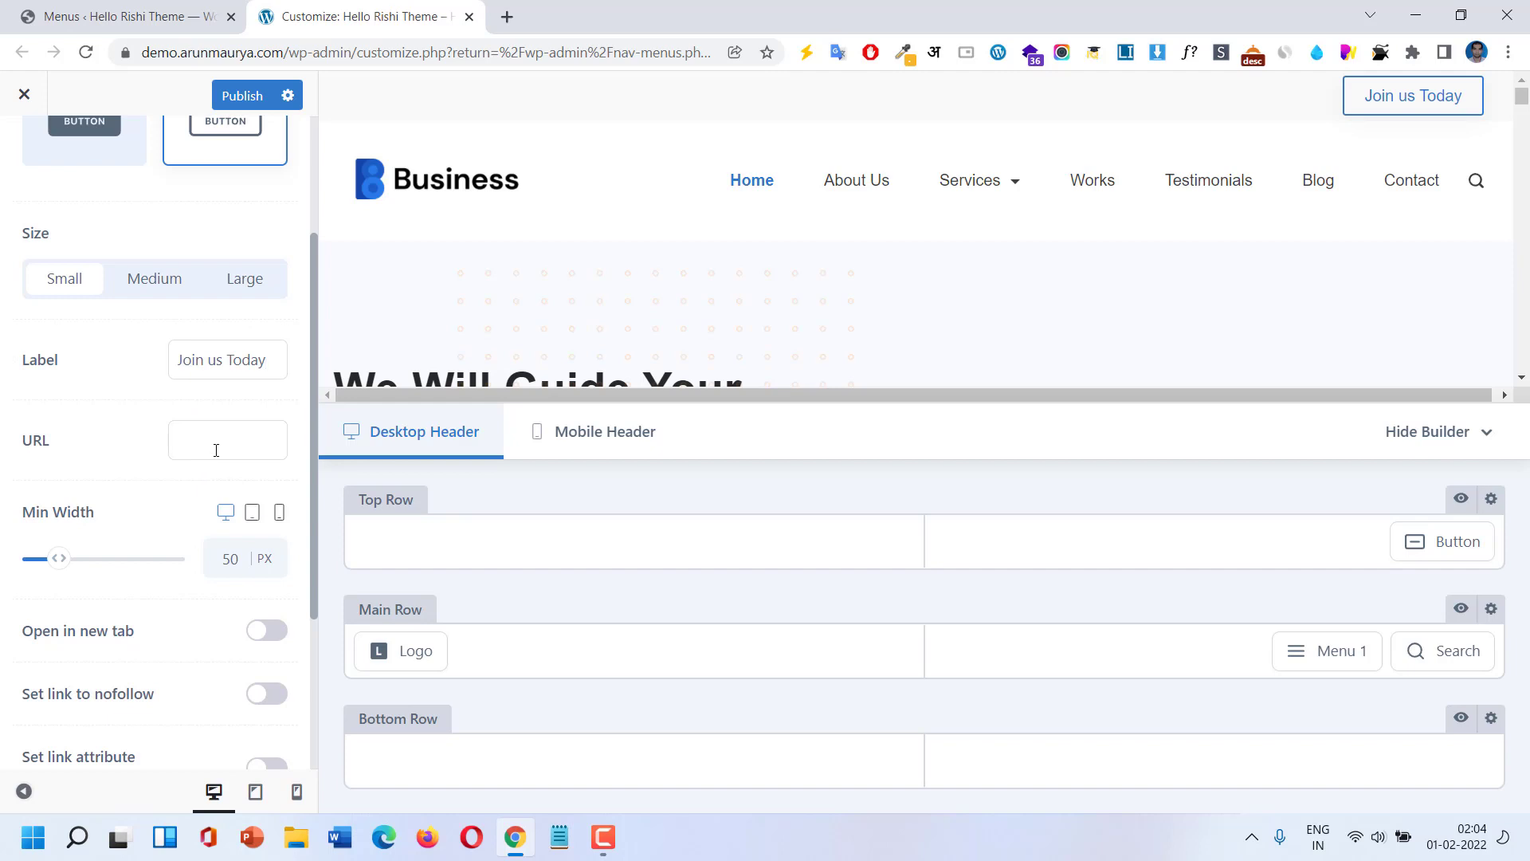
Try medium and large button sizes, then set the button size to Small.
{"action": "left_click", "coordinate": [169, 293]}
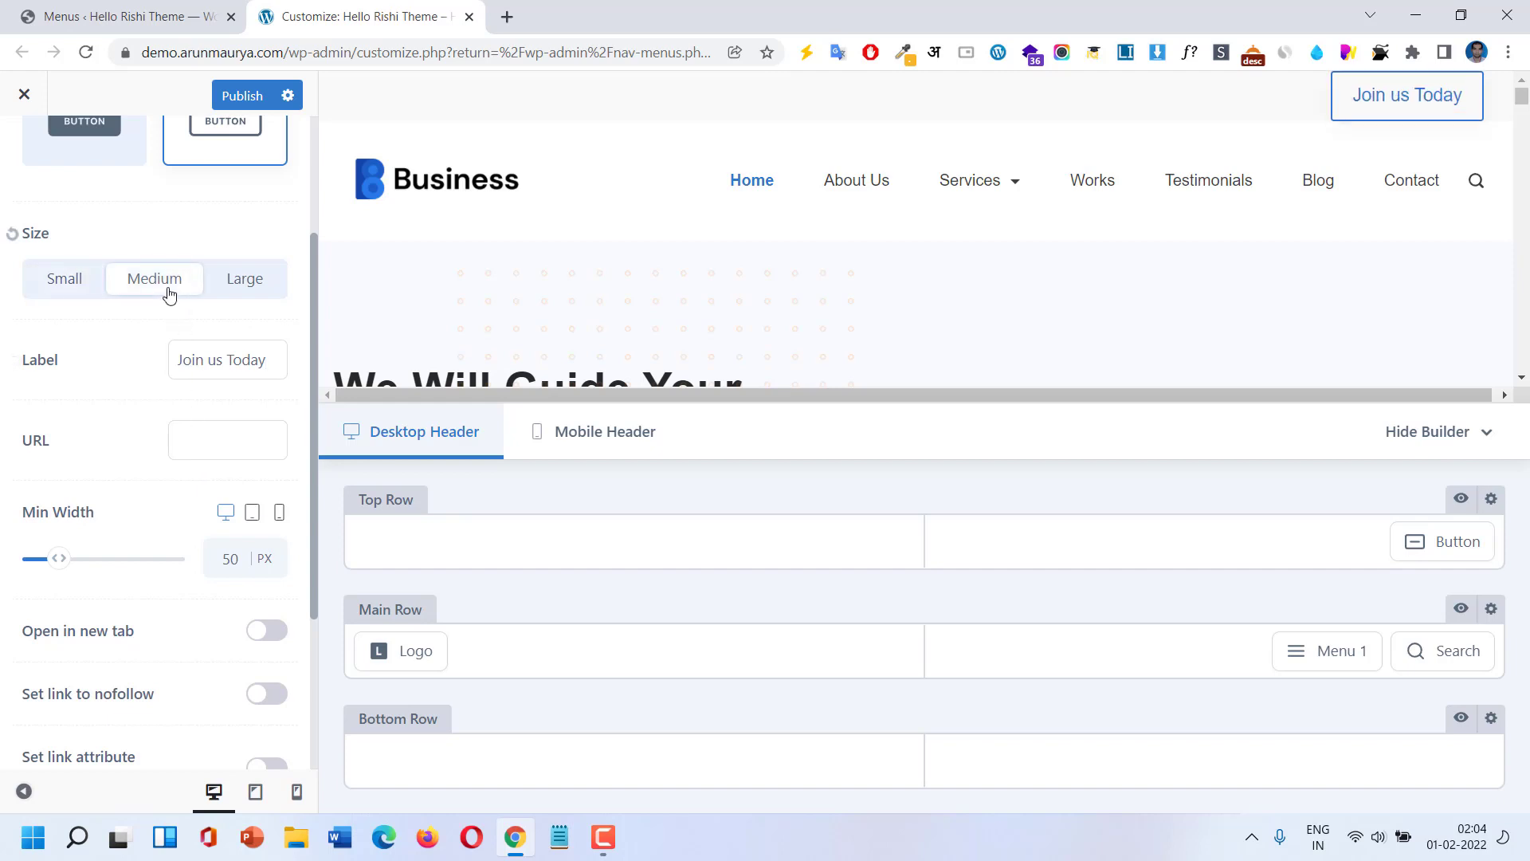
{"action": "left_click", "coordinate": [244, 291]}
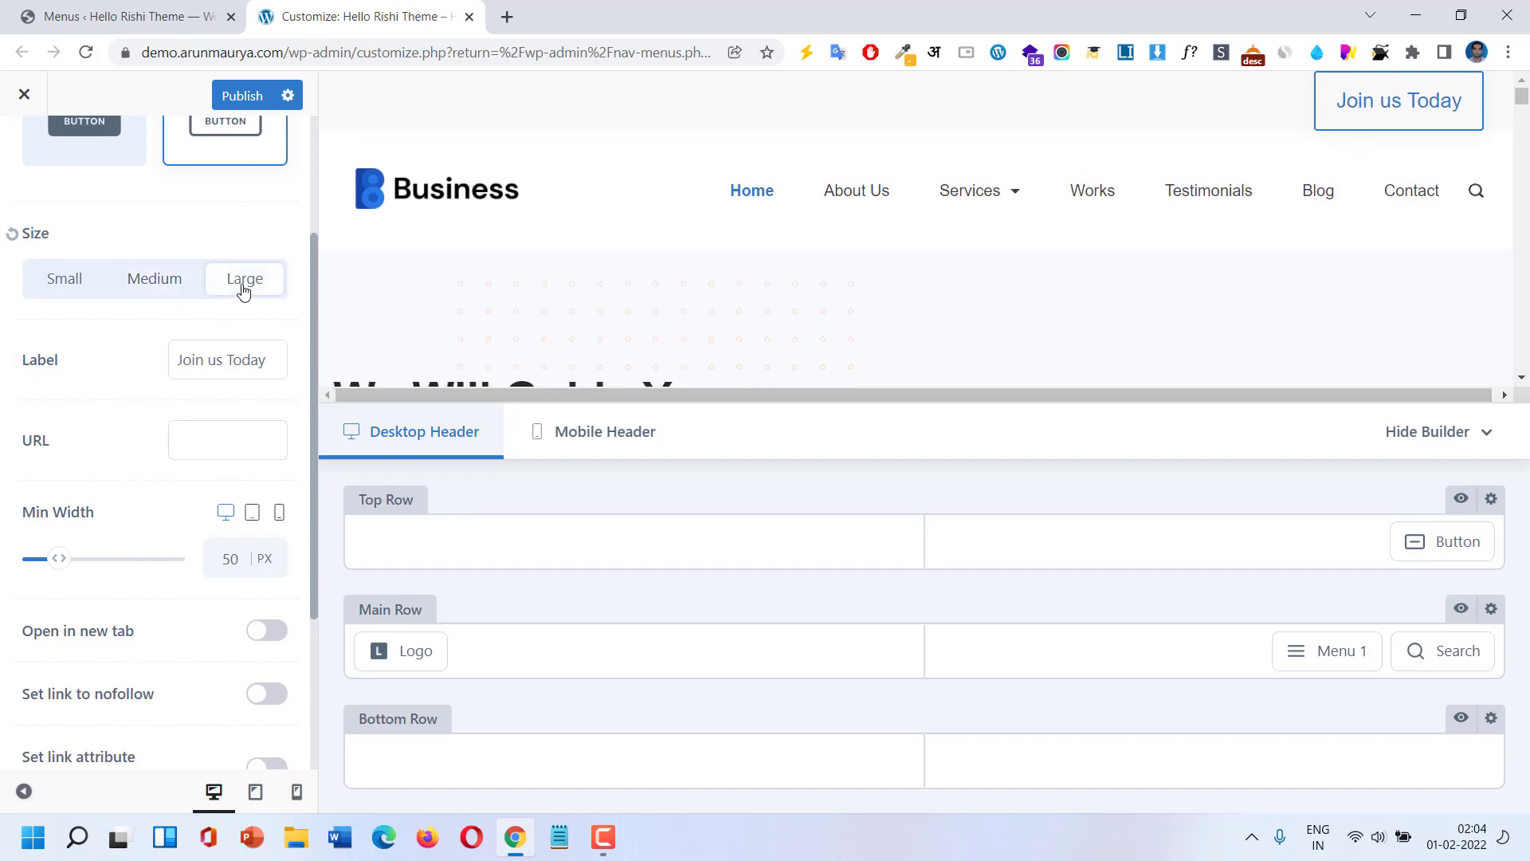
{"action": "left_click", "coordinate": [170, 287]}
{"action": "left_click", "coordinate": [62, 284]}
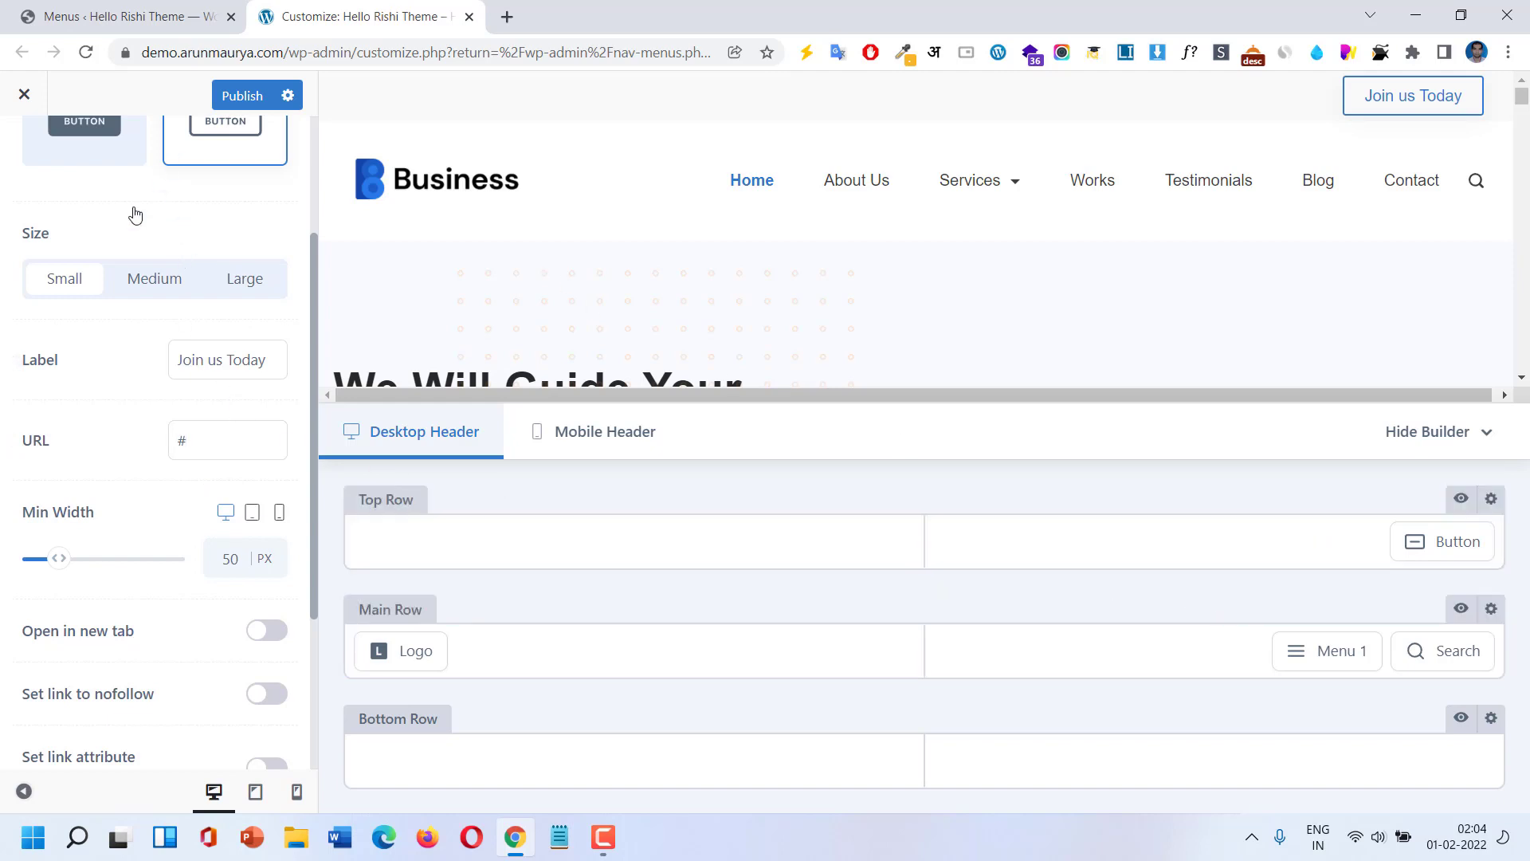
{"action": "scroll", "coordinate": [130, 212], "scroll_direction": "up", "scroll_amount": 3}
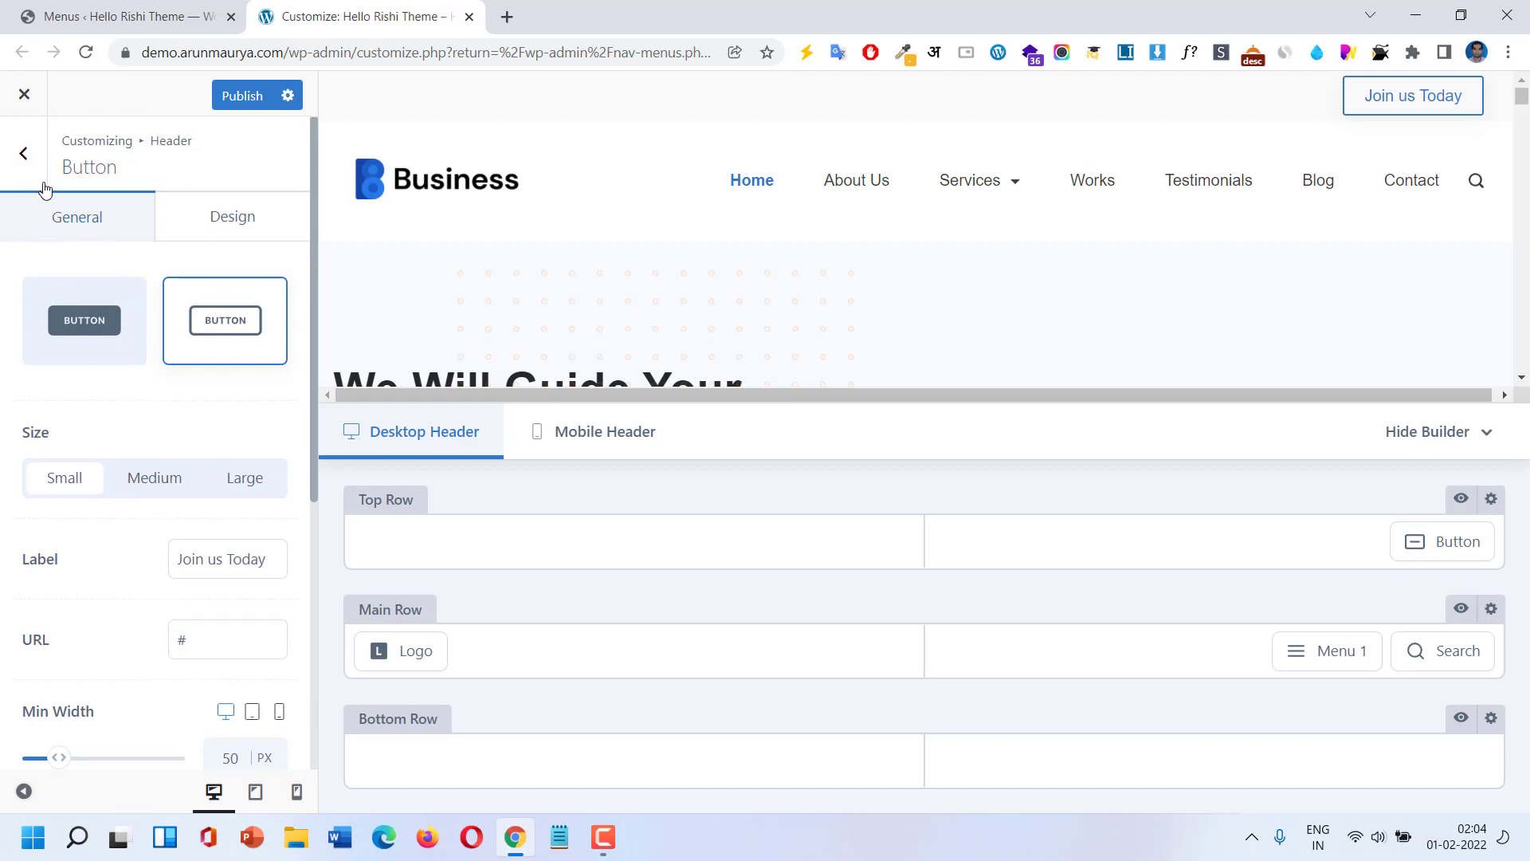
{"action": "left_click", "coordinate": [24, 154]}
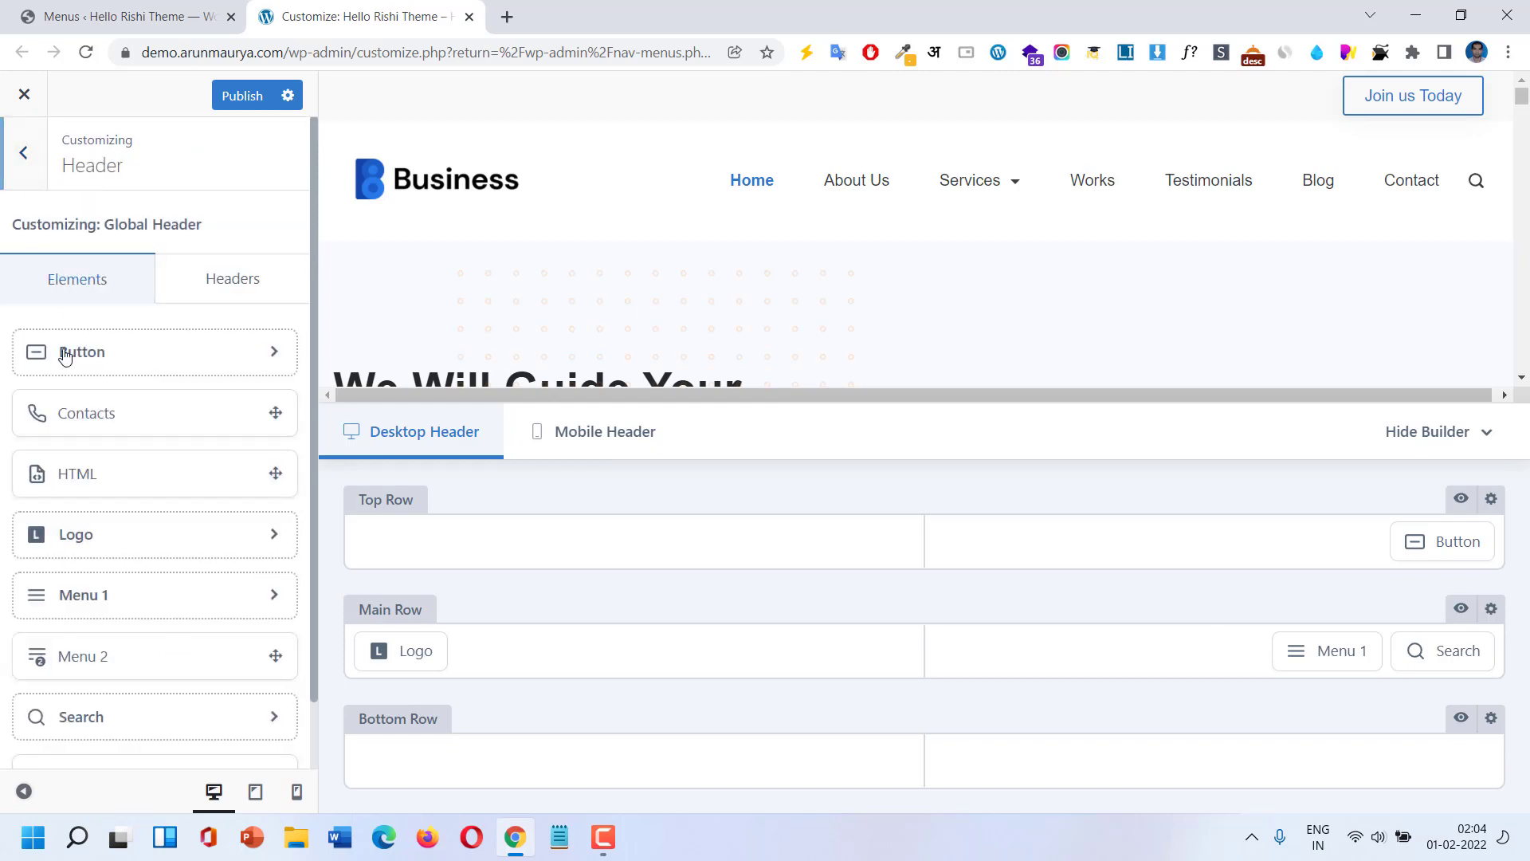
{"action": "left_click_drag", "start_coordinate": [92, 423], "coordinate": [1262, 556]}
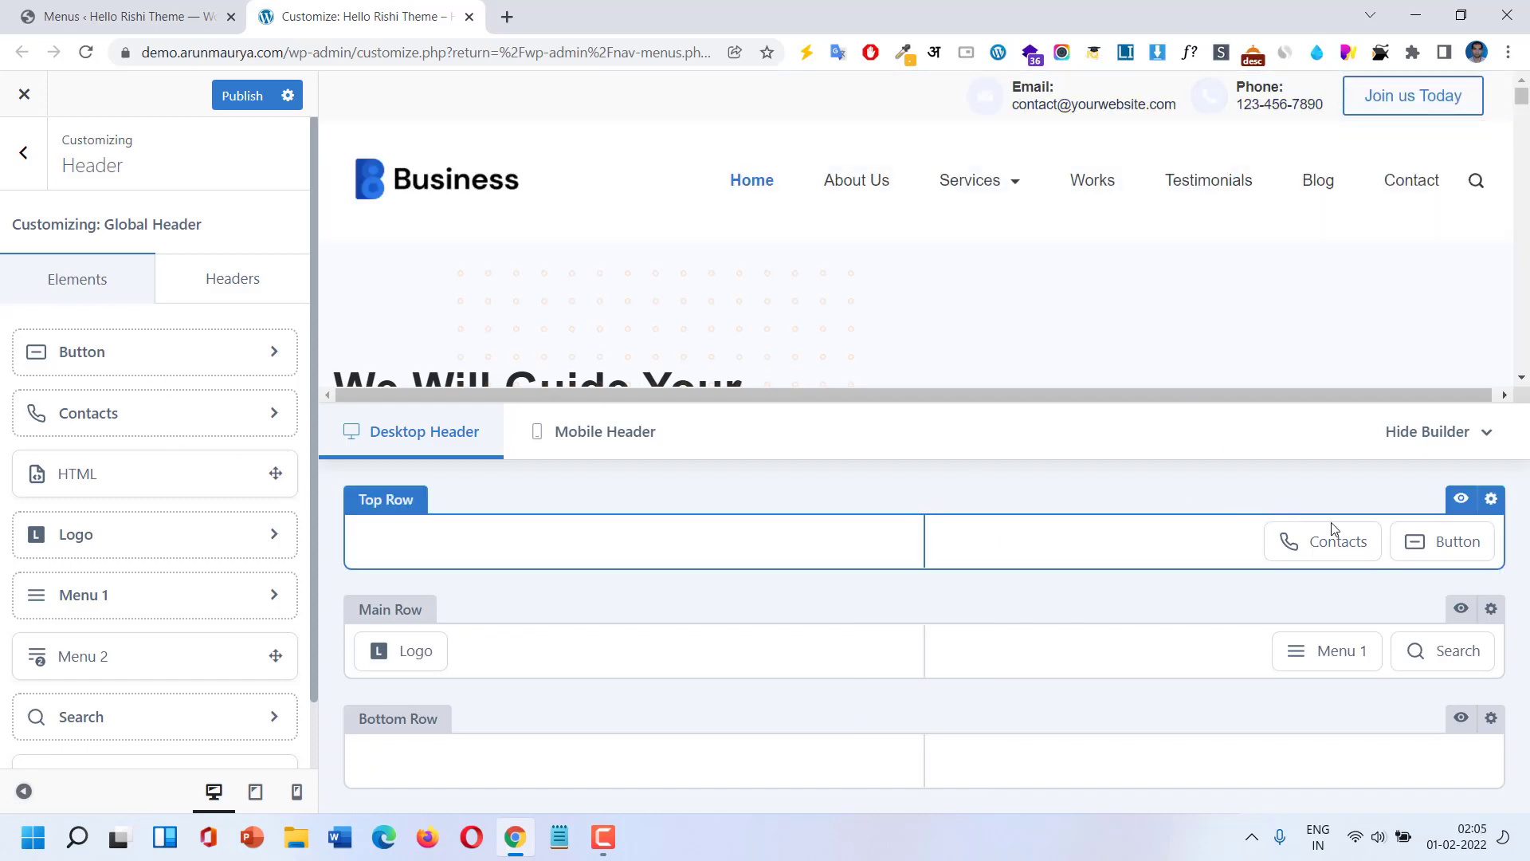
{"action": "mouse_move", "coordinate": [1347, 538]}
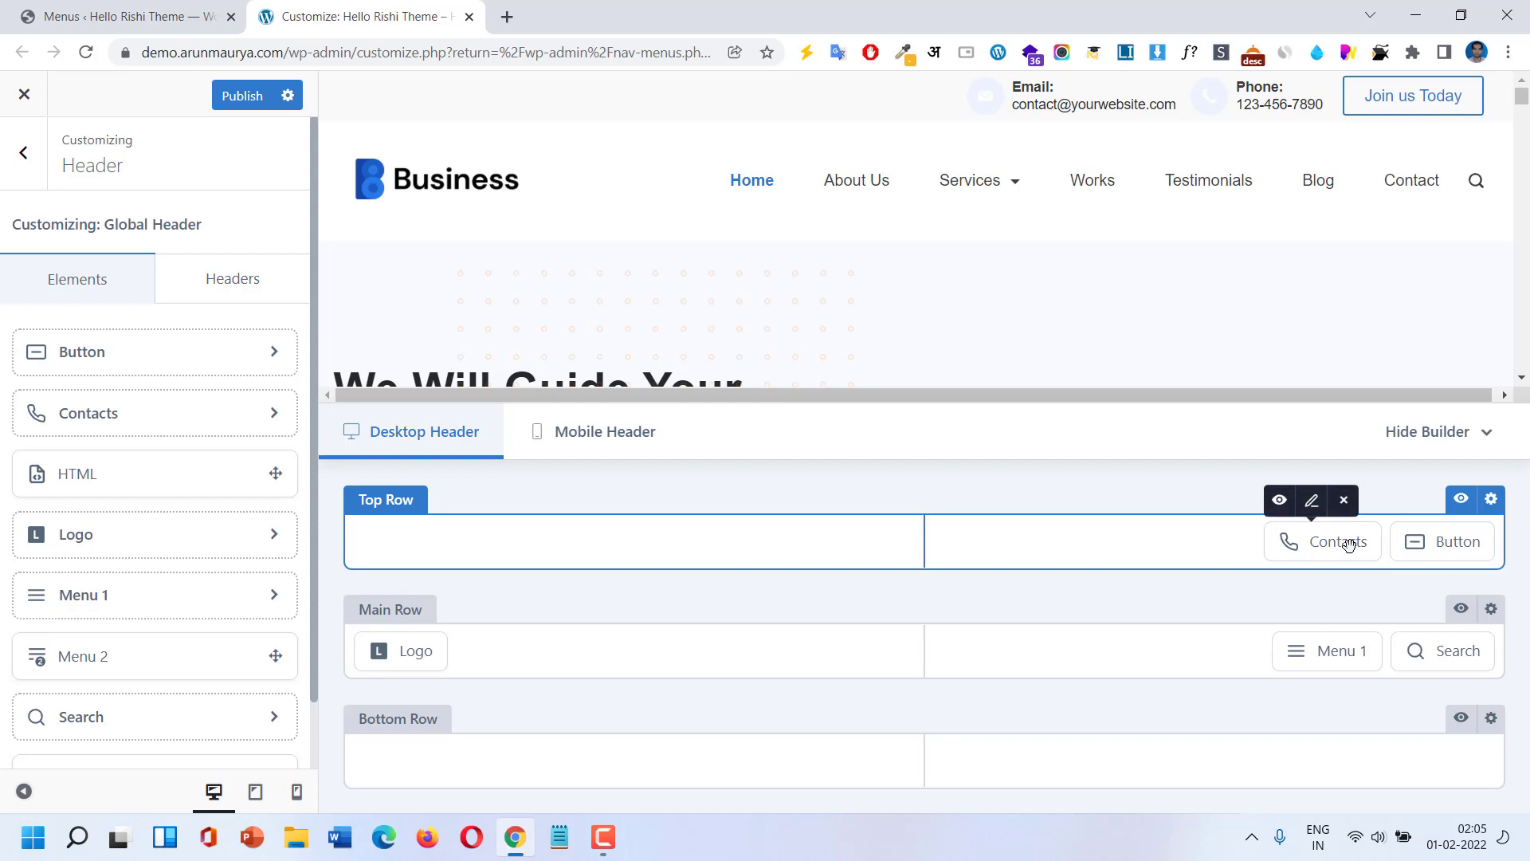
{"action": "left_click", "coordinate": [1308, 502]}
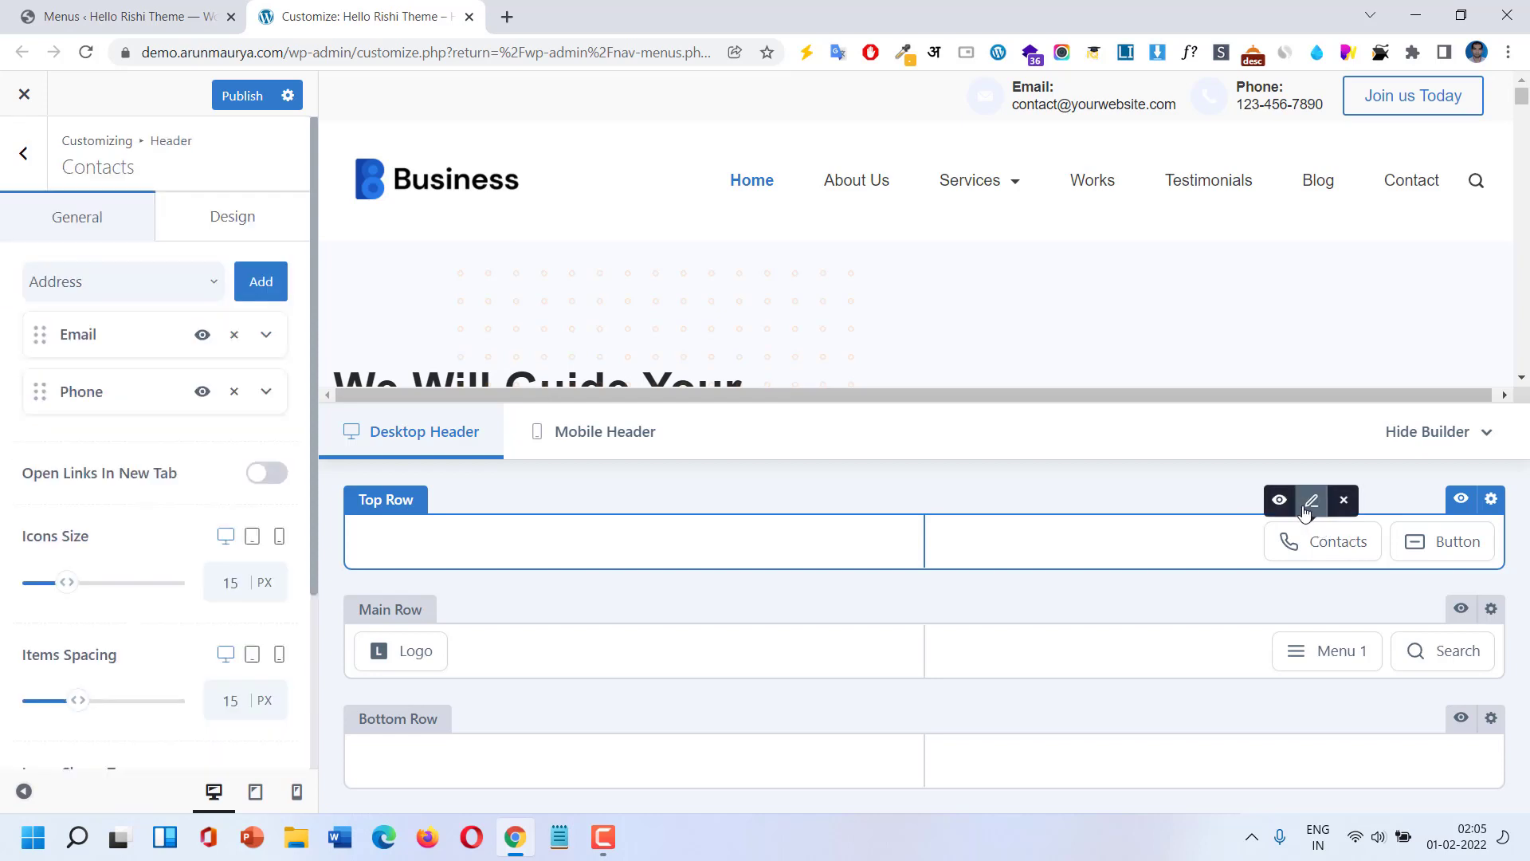
{"action": "left_click", "coordinate": [267, 335]}
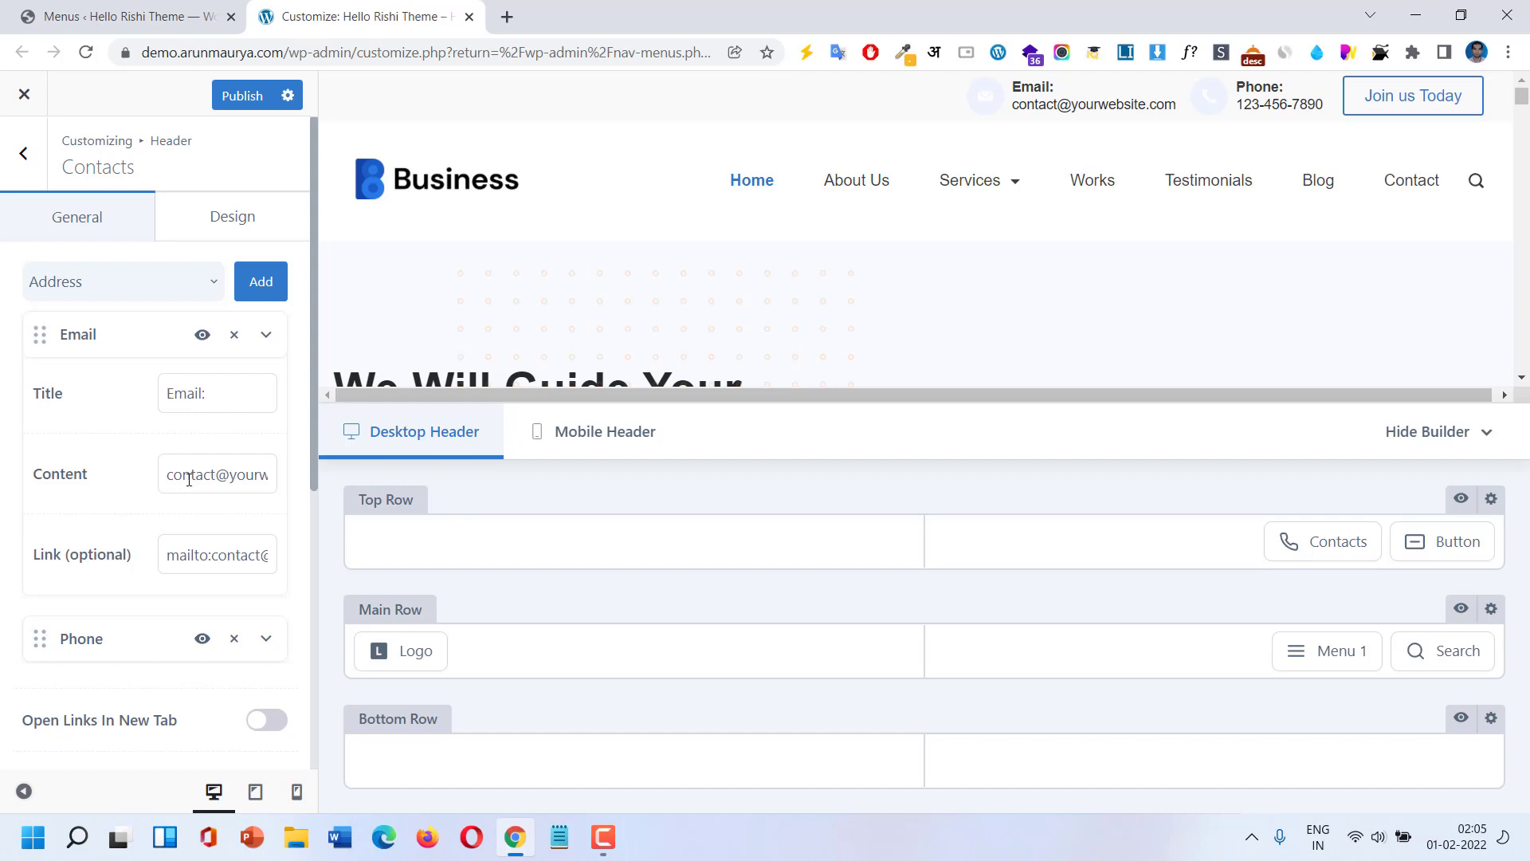
{"action": "left_click_drag", "start_coordinate": [188, 479], "coordinate": [279, 481]}
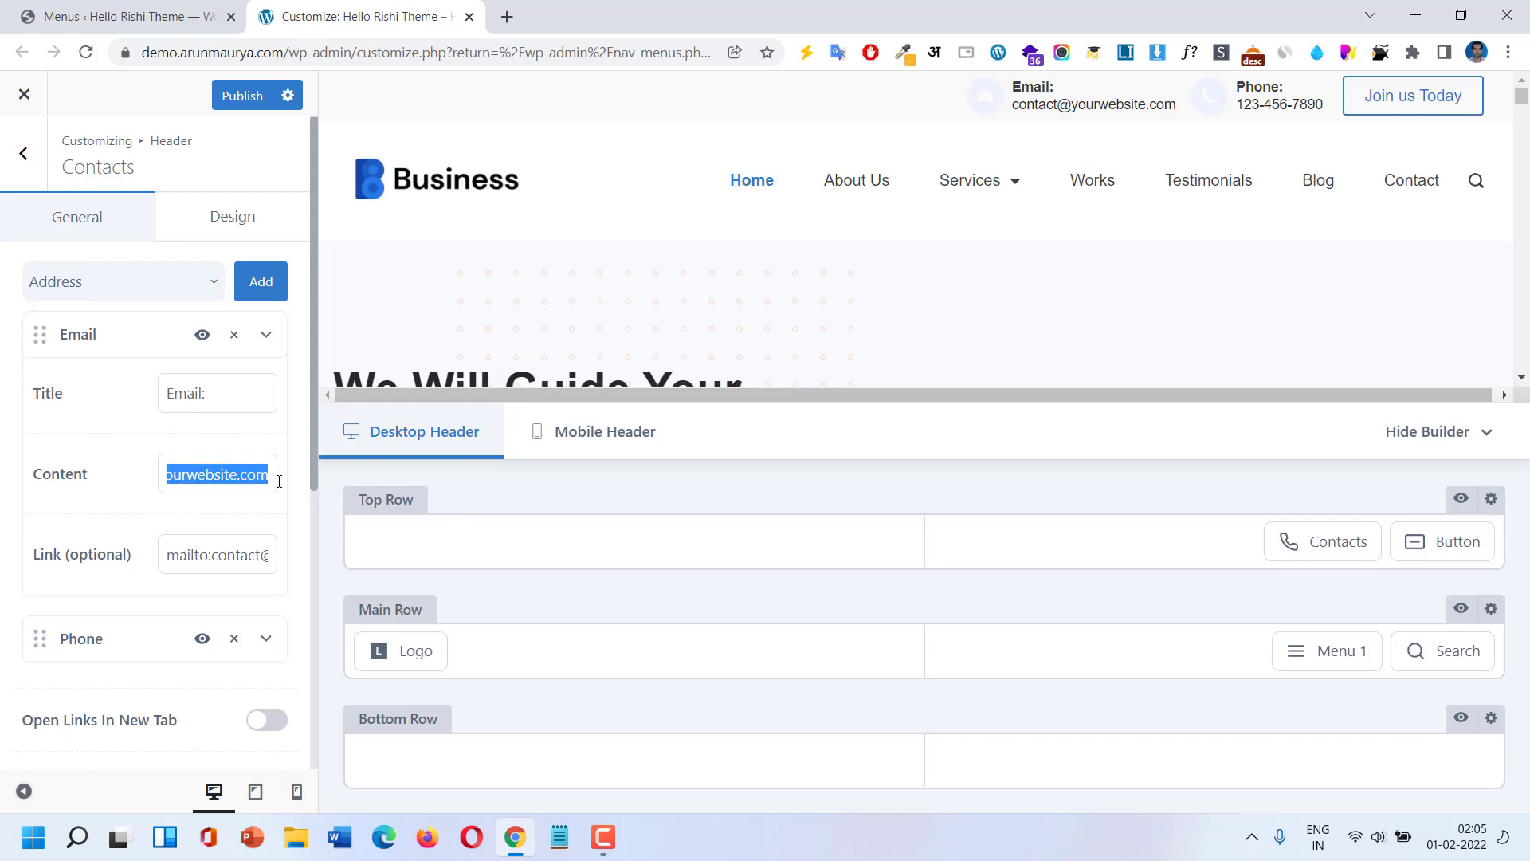
{"action": "left_click_drag", "start_coordinate": [191, 556], "coordinate": [310, 562]}
{"action": "left_click", "coordinate": [182, 559]}
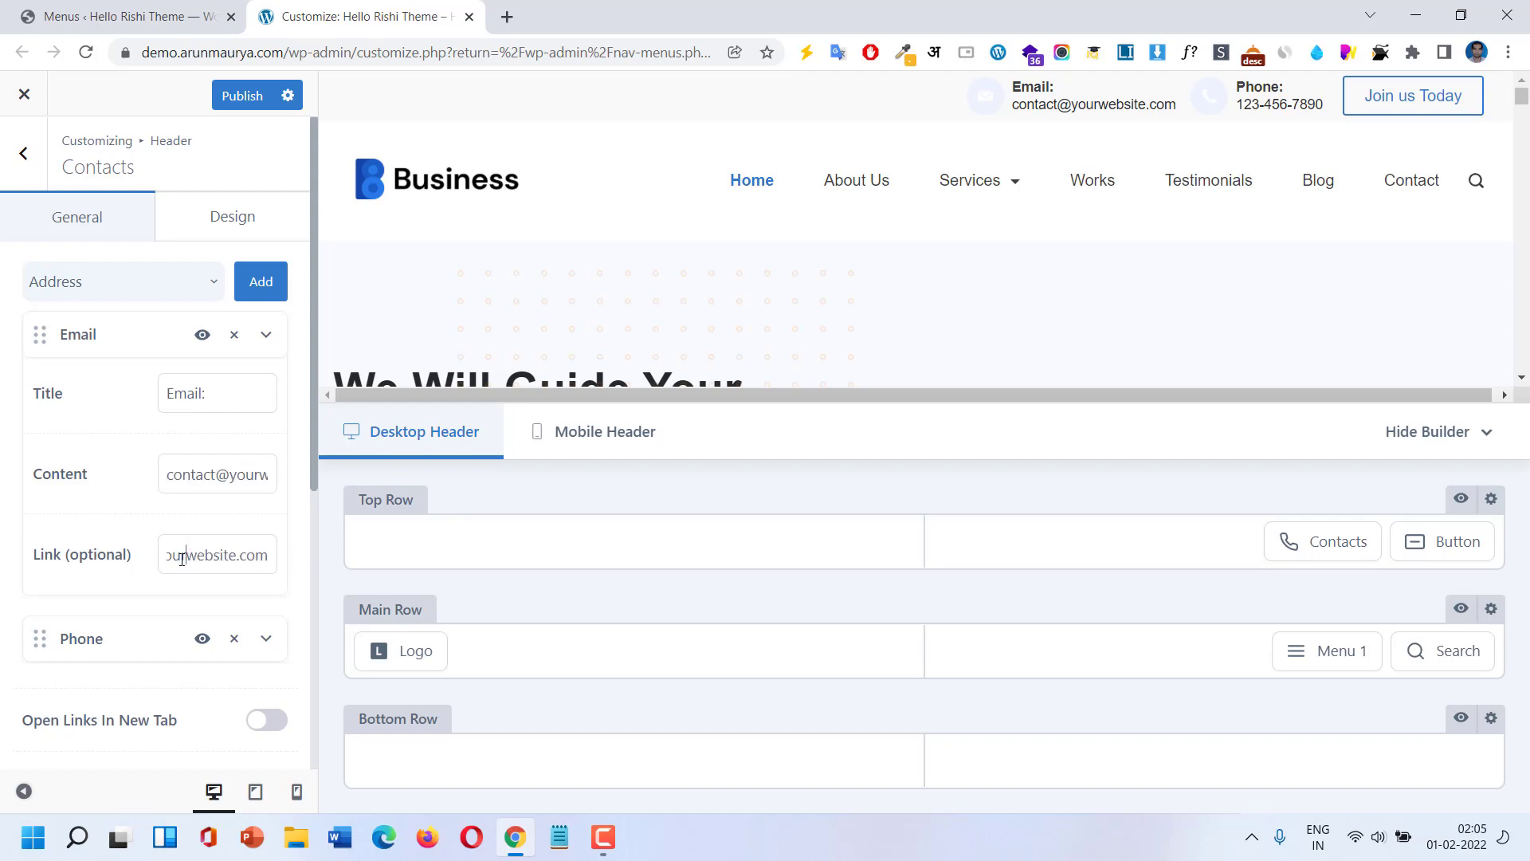
{"action": "left_click_drag", "start_coordinate": [183, 559], "coordinate": [364, 562]}
{"action": "left_click", "coordinate": [200, 557]}
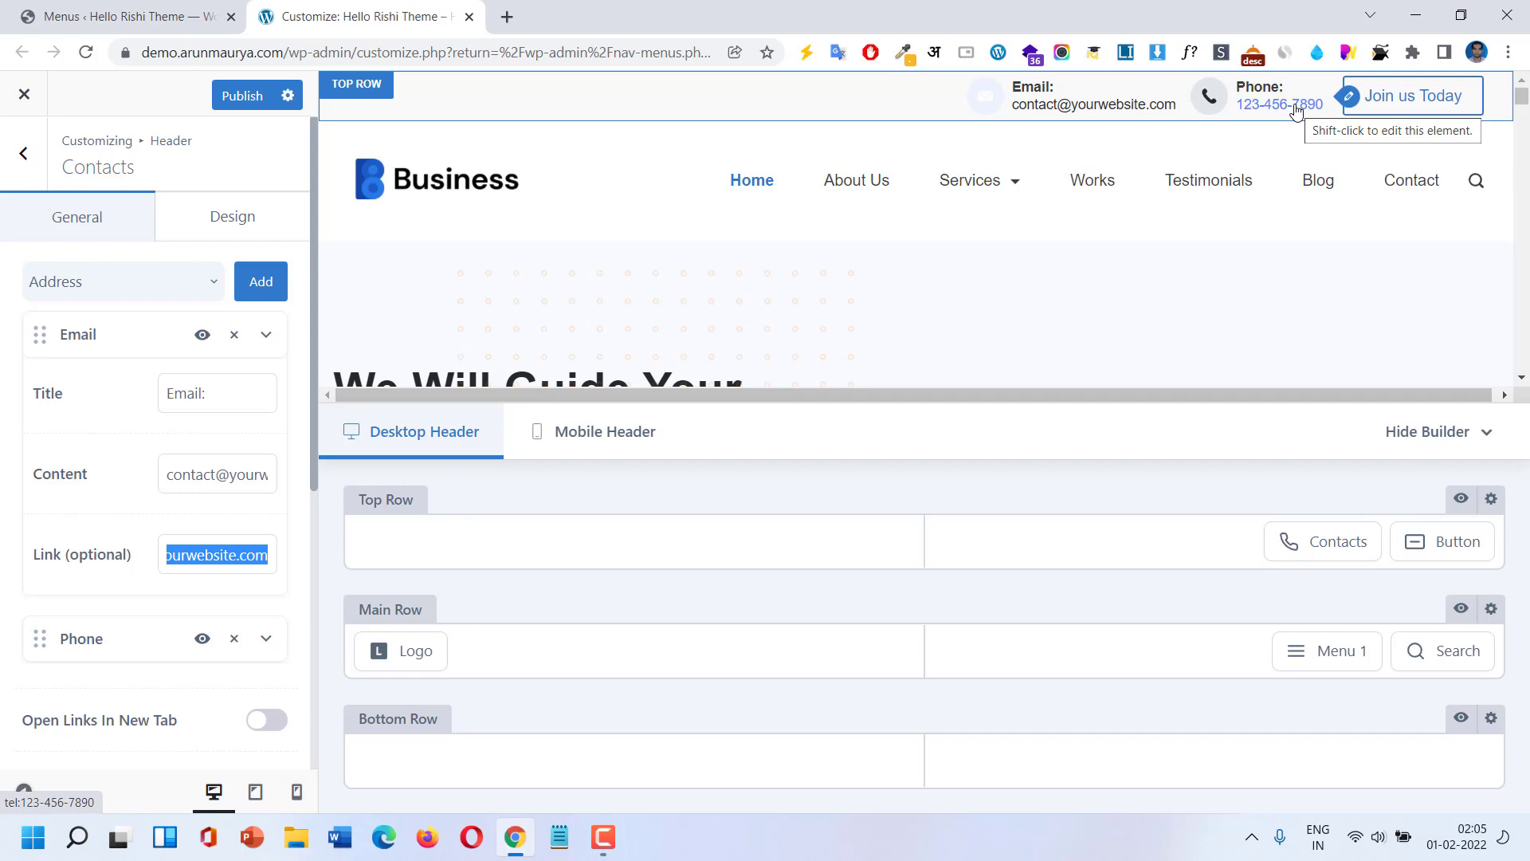
{"action": "scroll", "coordinate": [259, 554], "scroll_direction": "down", "scroll_amount": 1}
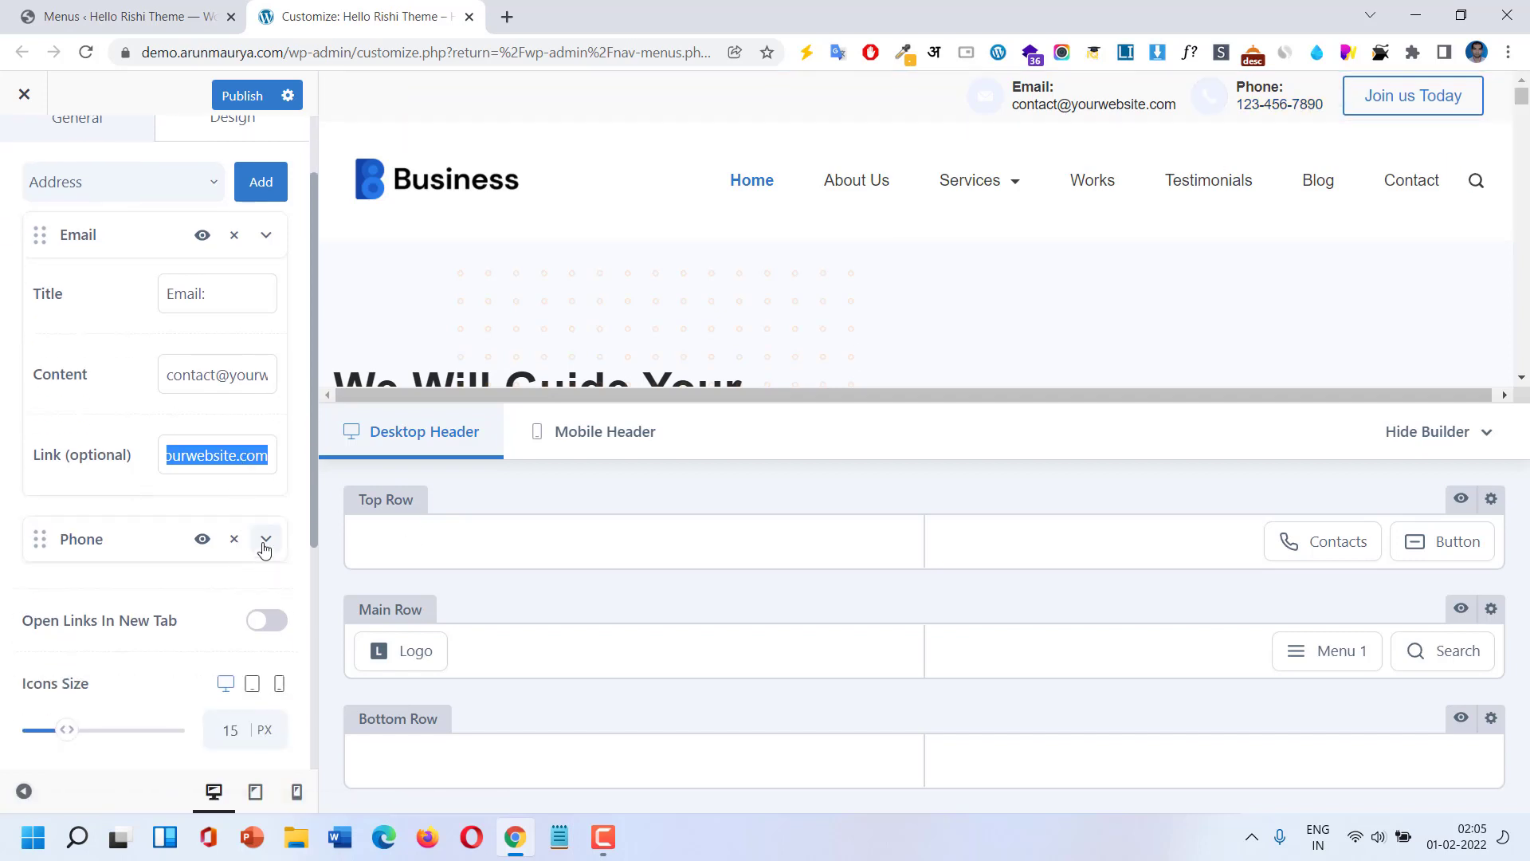
Make the contact links open in a new tab and space the items 21 px apart.
{"action": "left_click", "coordinate": [265, 547]}
{"action": "scroll", "coordinate": [199, 526], "scroll_direction": "down", "scroll_amount": 1}
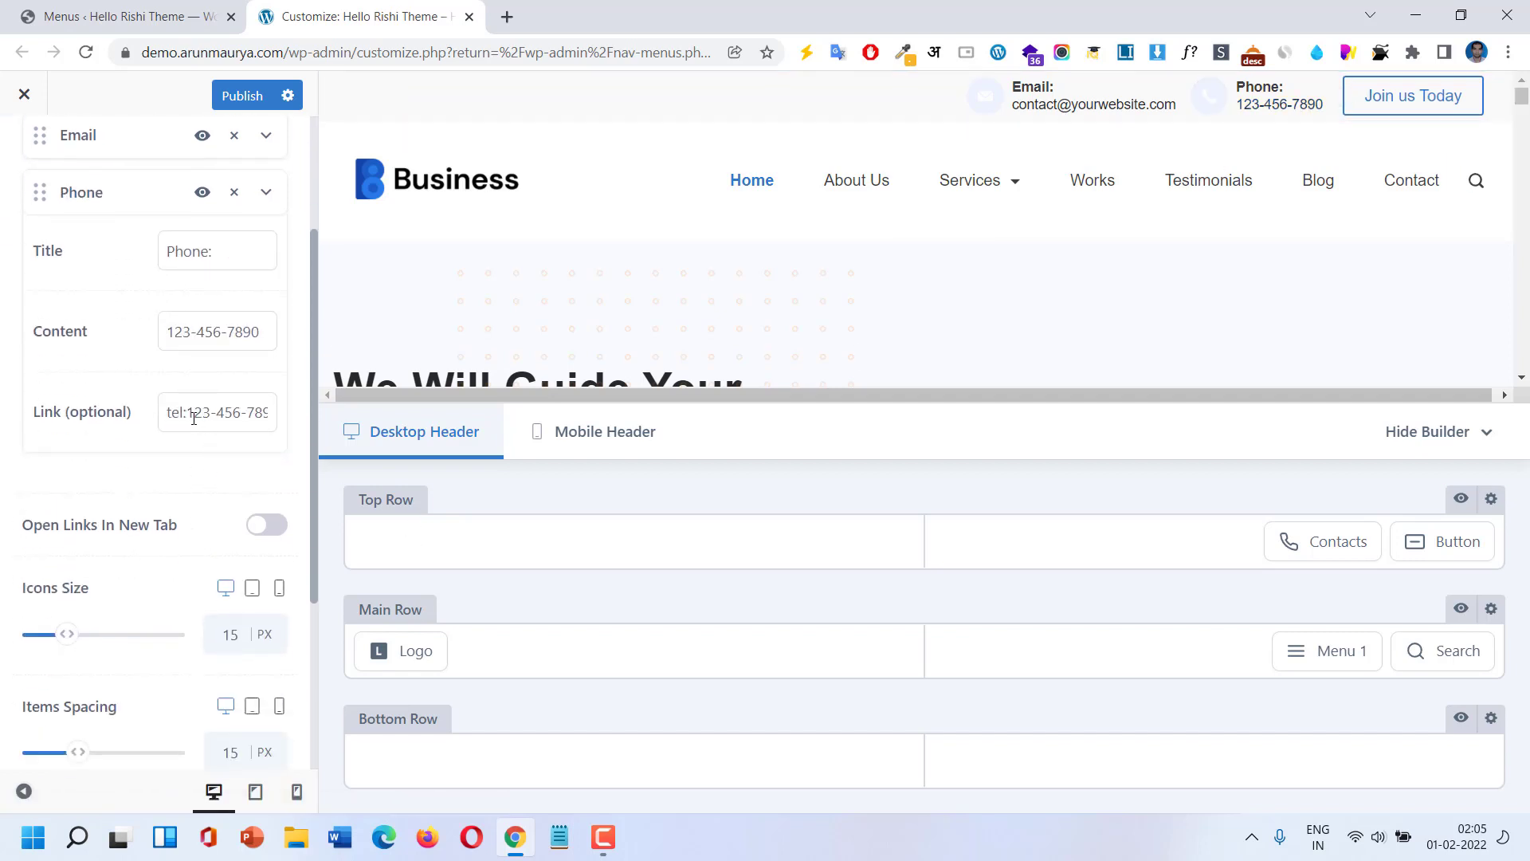
{"action": "left_click_drag", "start_coordinate": [192, 416], "coordinate": [299, 422]}
{"action": "left_click", "coordinate": [266, 529]}
{"action": "scroll", "coordinate": [179, 555], "scroll_direction": "down", "scroll_amount": 1}
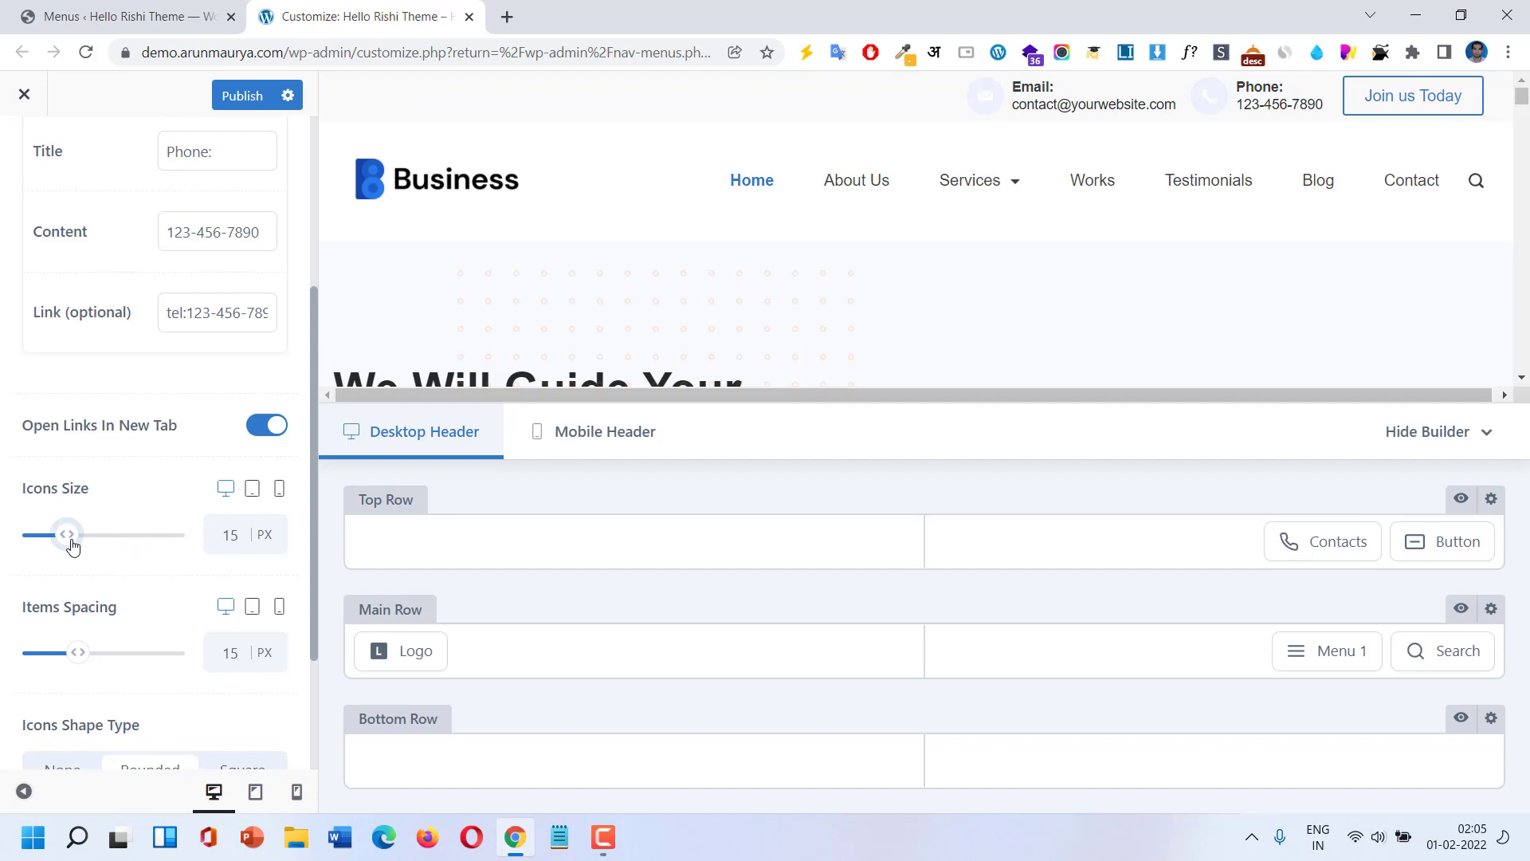
{"action": "scroll", "coordinate": [86, 598], "scroll_direction": "down", "scroll_amount": 2}
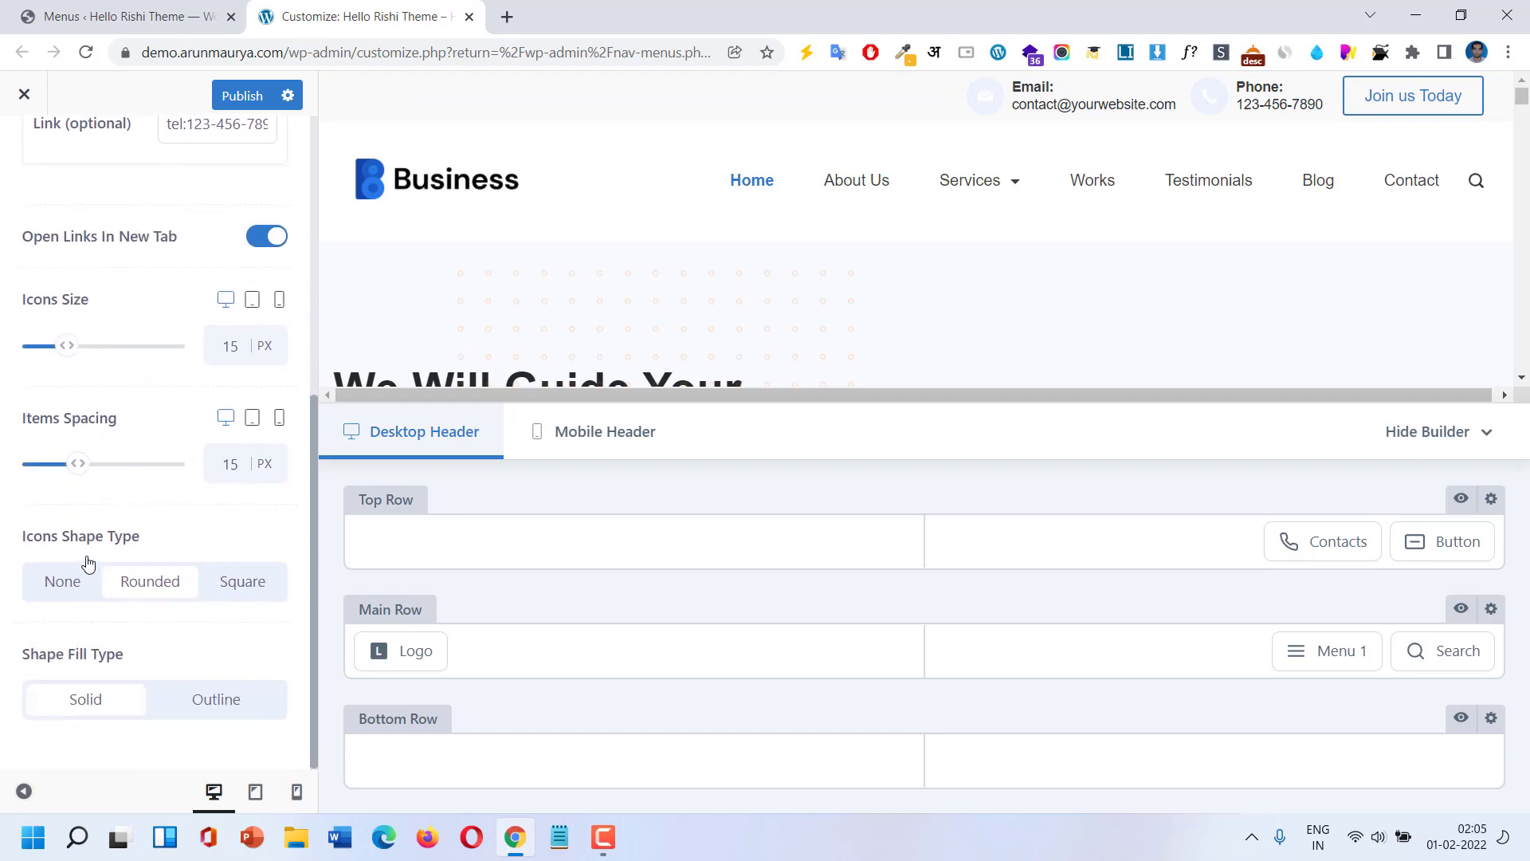
{"action": "left_click_drag", "start_coordinate": [77, 466], "coordinate": [96, 463]}
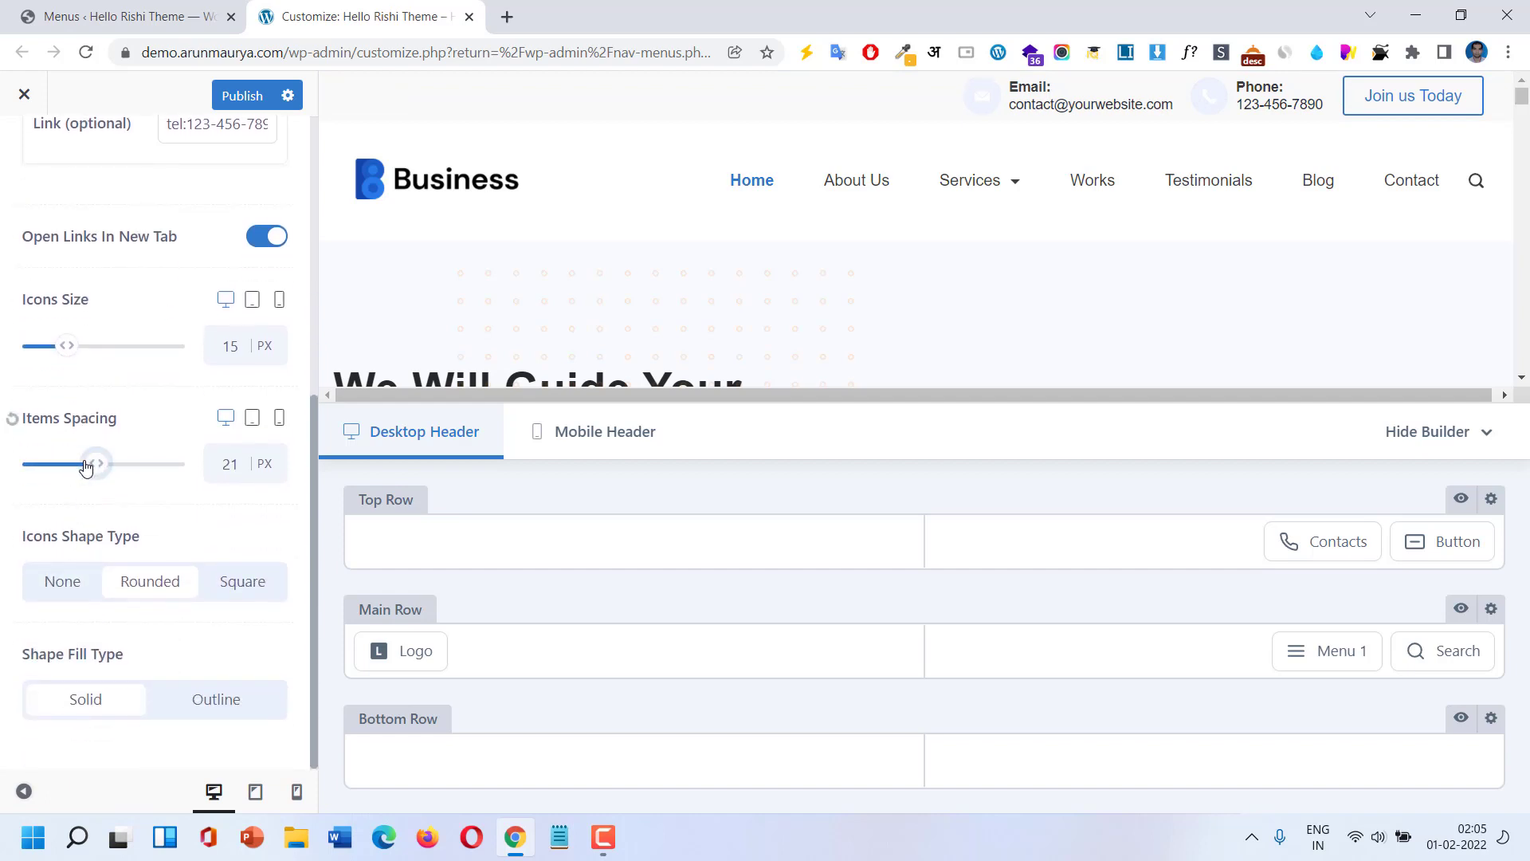
Try square and outlined contact icon shapes, then restore the rounded solid shape.
{"action": "left_click", "coordinate": [238, 589]}
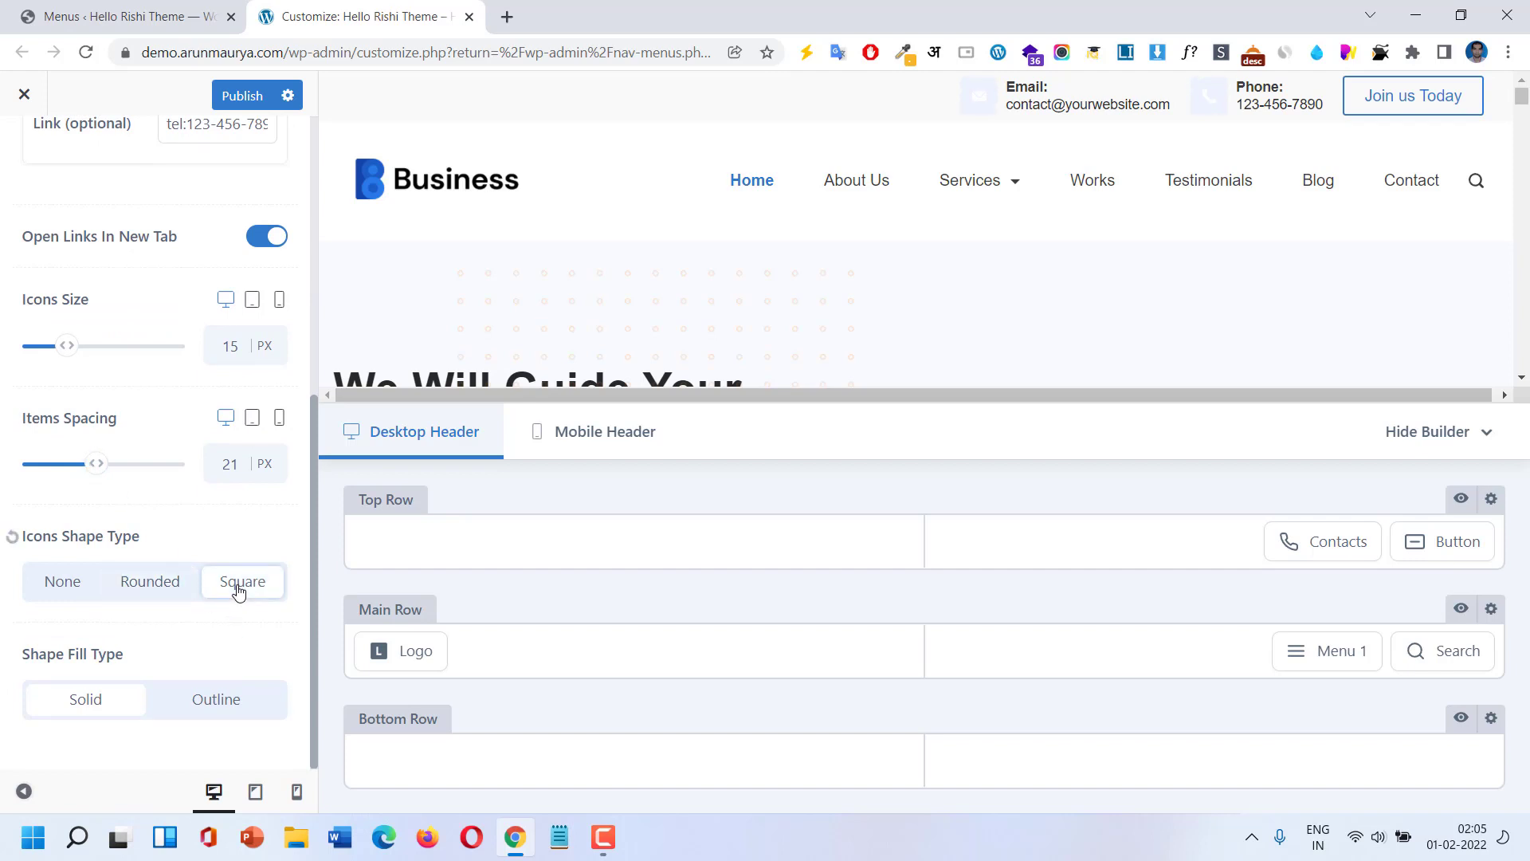
{"action": "left_click", "coordinate": [187, 588]}
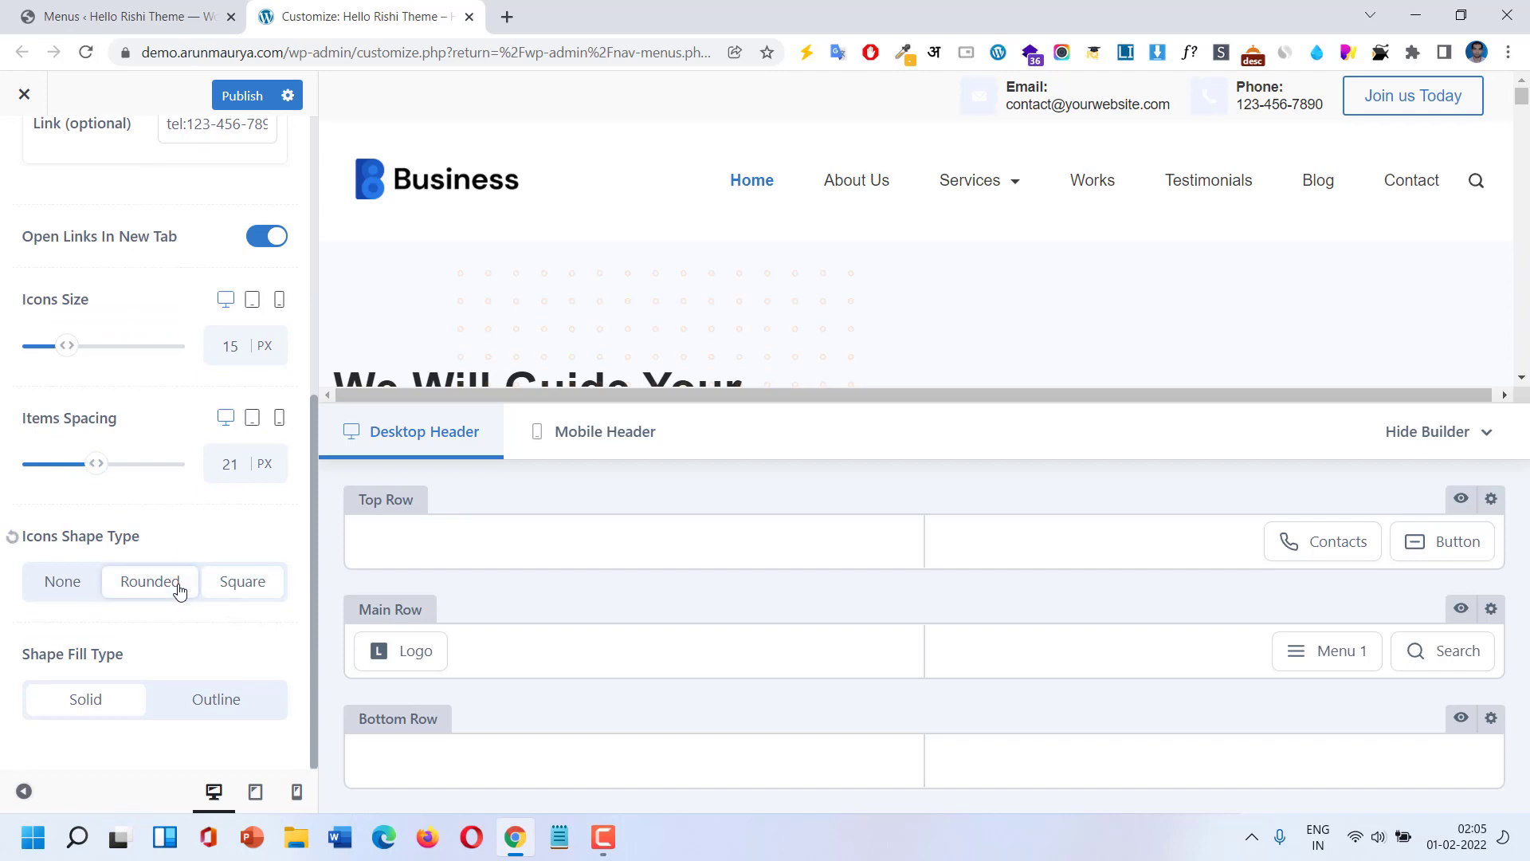
{"action": "left_click", "coordinate": [220, 701]}
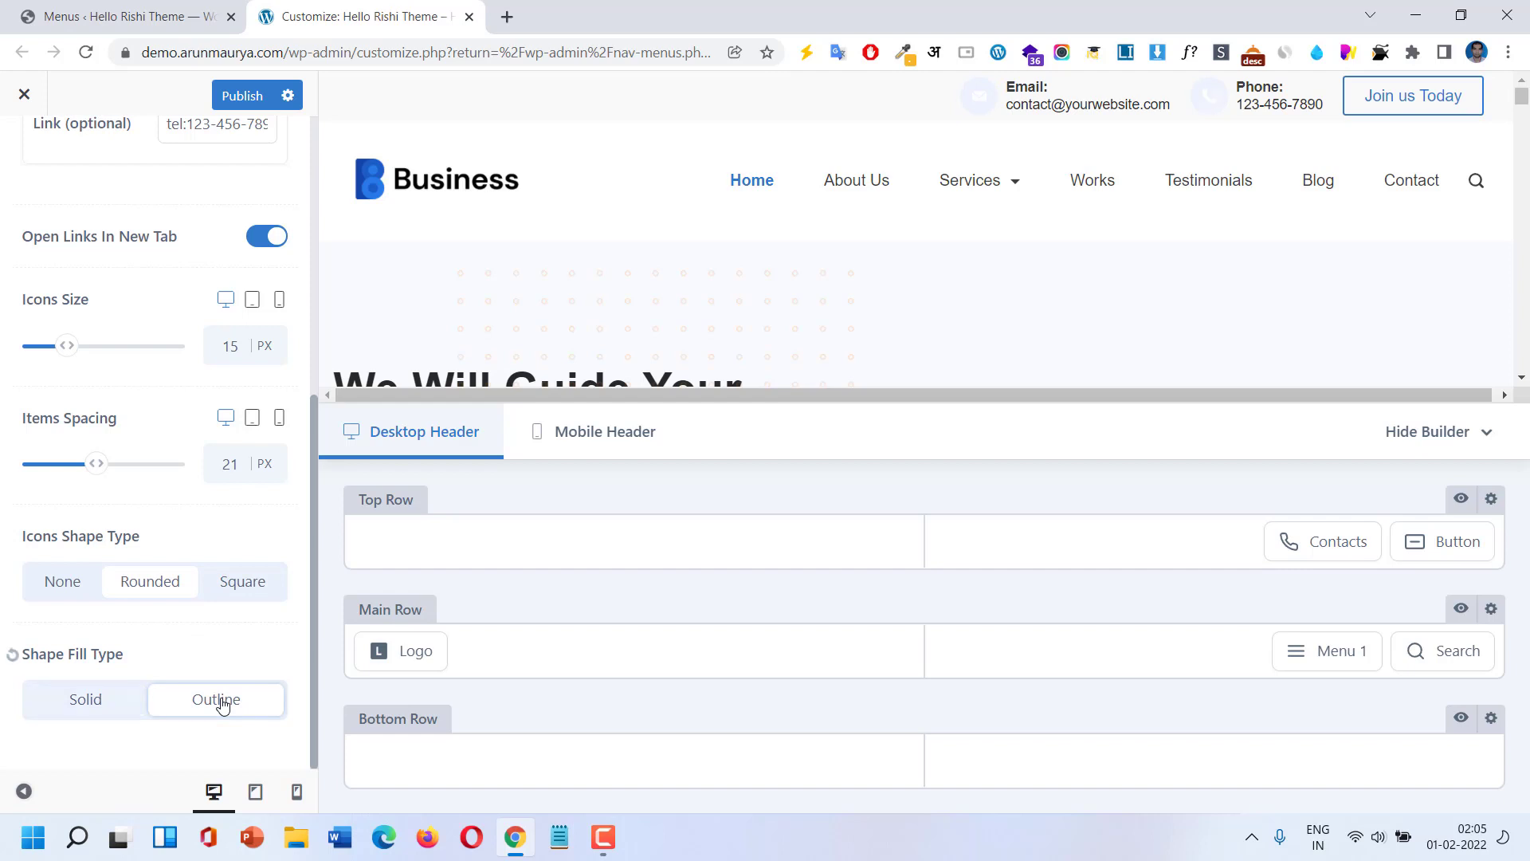
{"action": "left_click", "coordinate": [145, 701]}
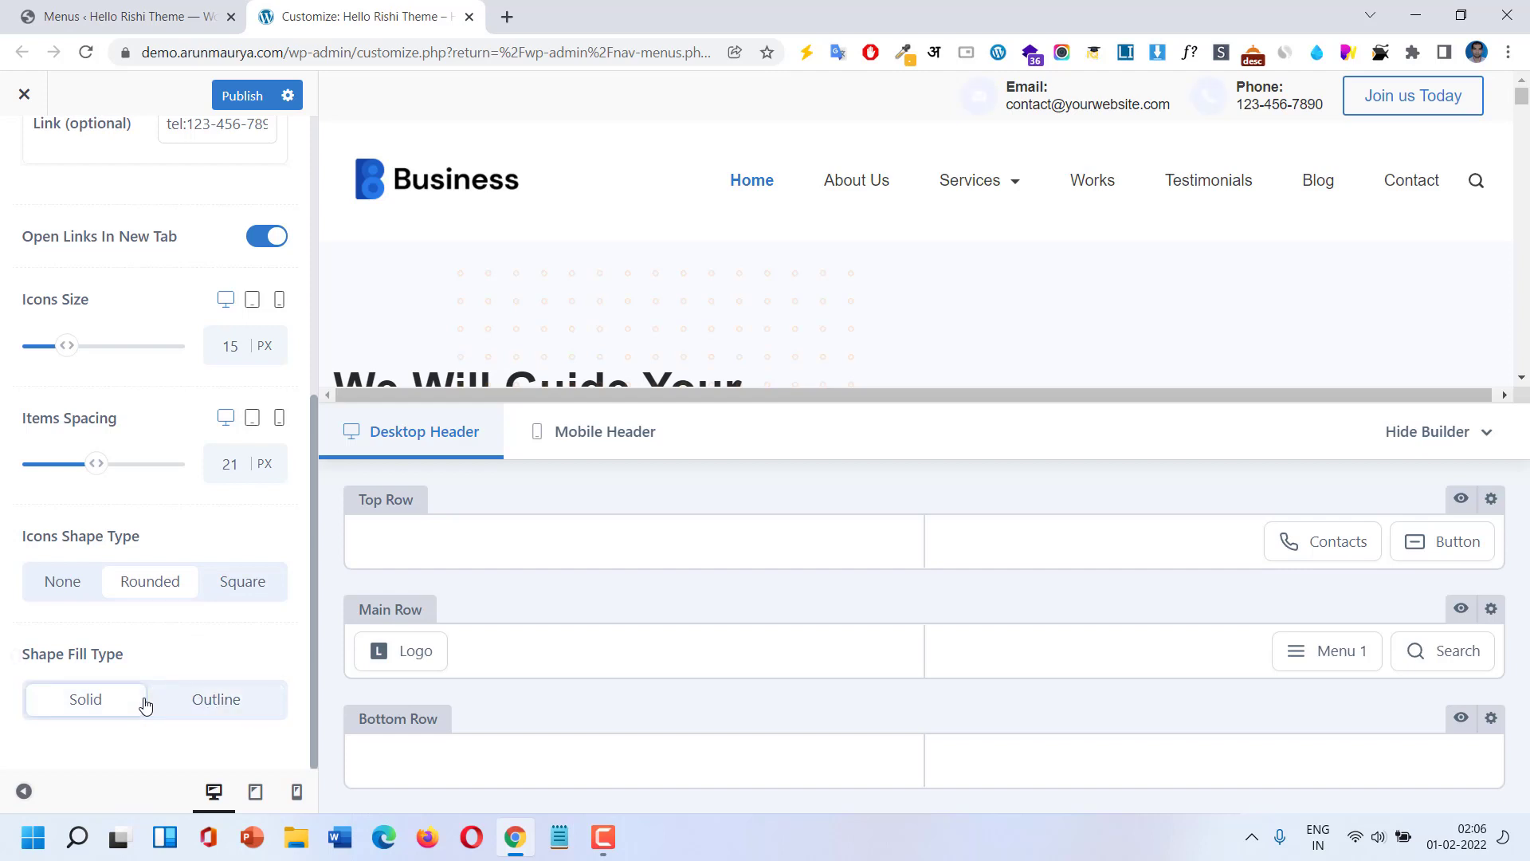
Set the contact icons colour to blue #5081f5 and return to the header elements list.
{"action": "scroll", "coordinate": [258, 309], "scroll_direction": "up", "scroll_amount": 6}
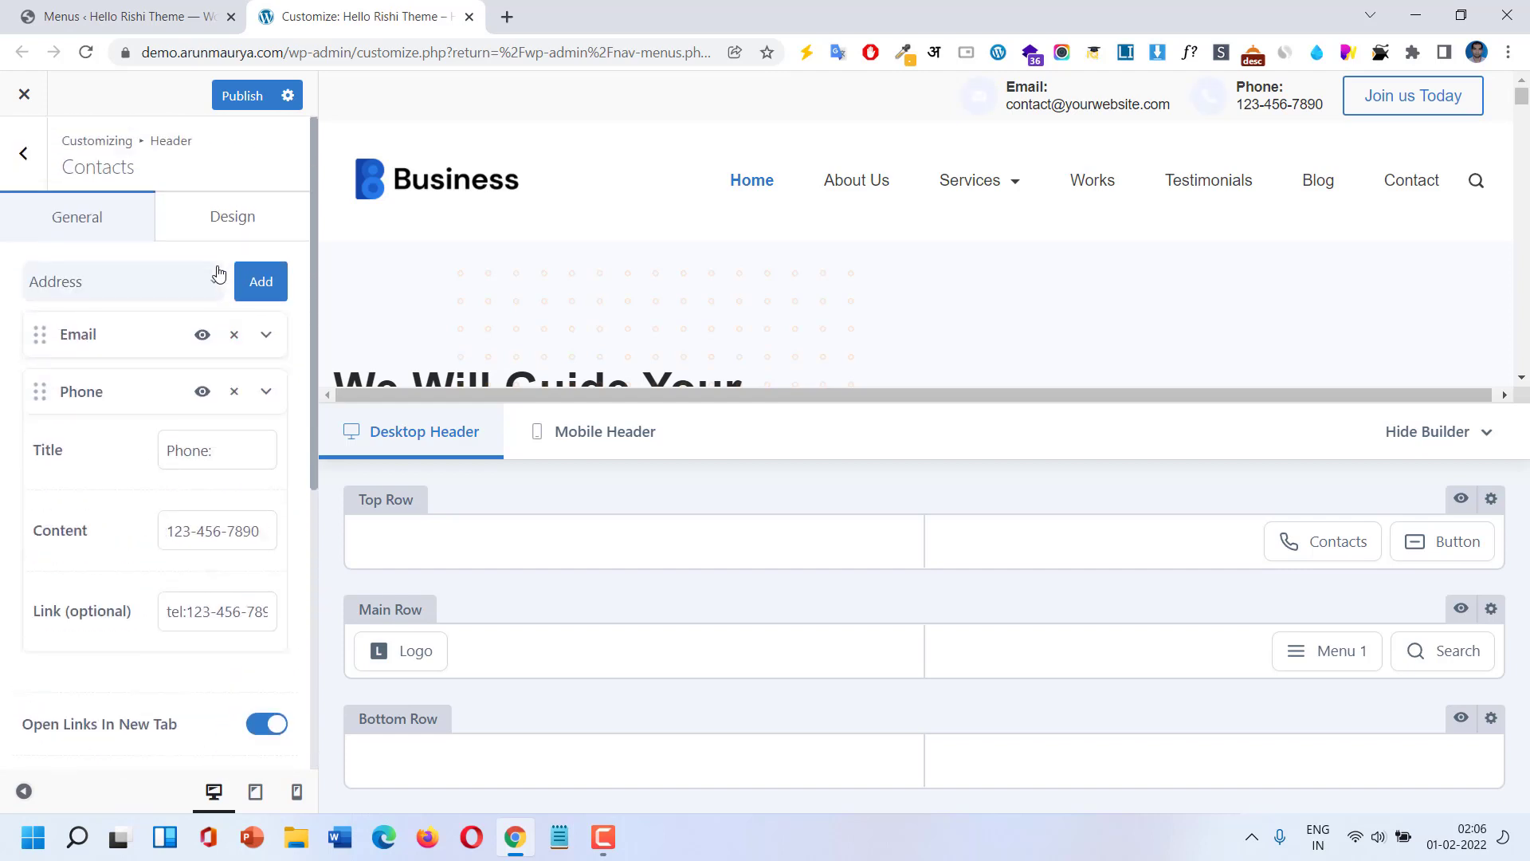
{"action": "left_click", "coordinate": [243, 211]}
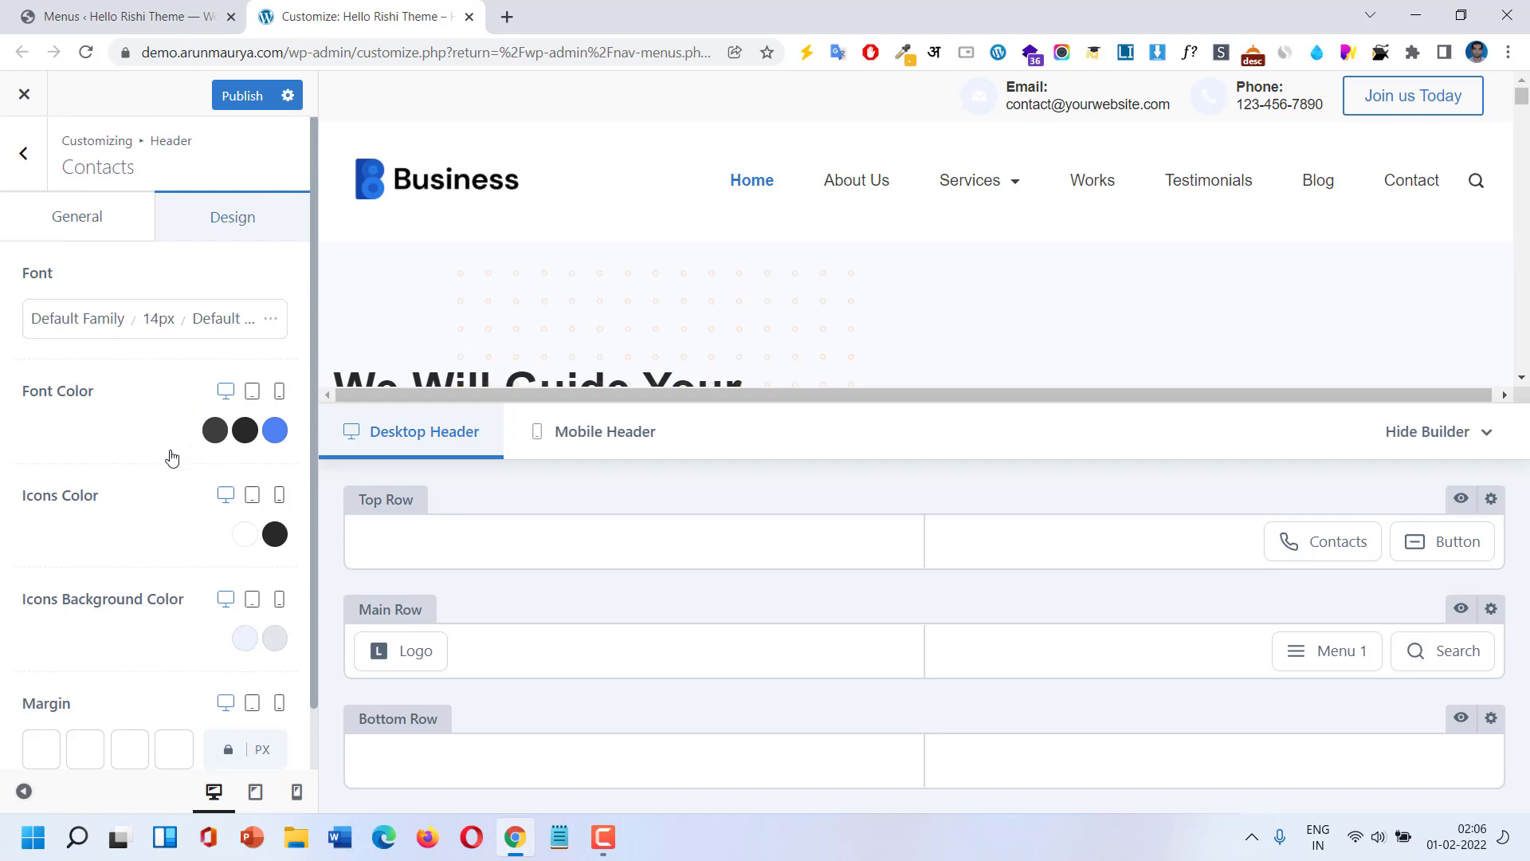
{"action": "left_click", "coordinate": [244, 536]}
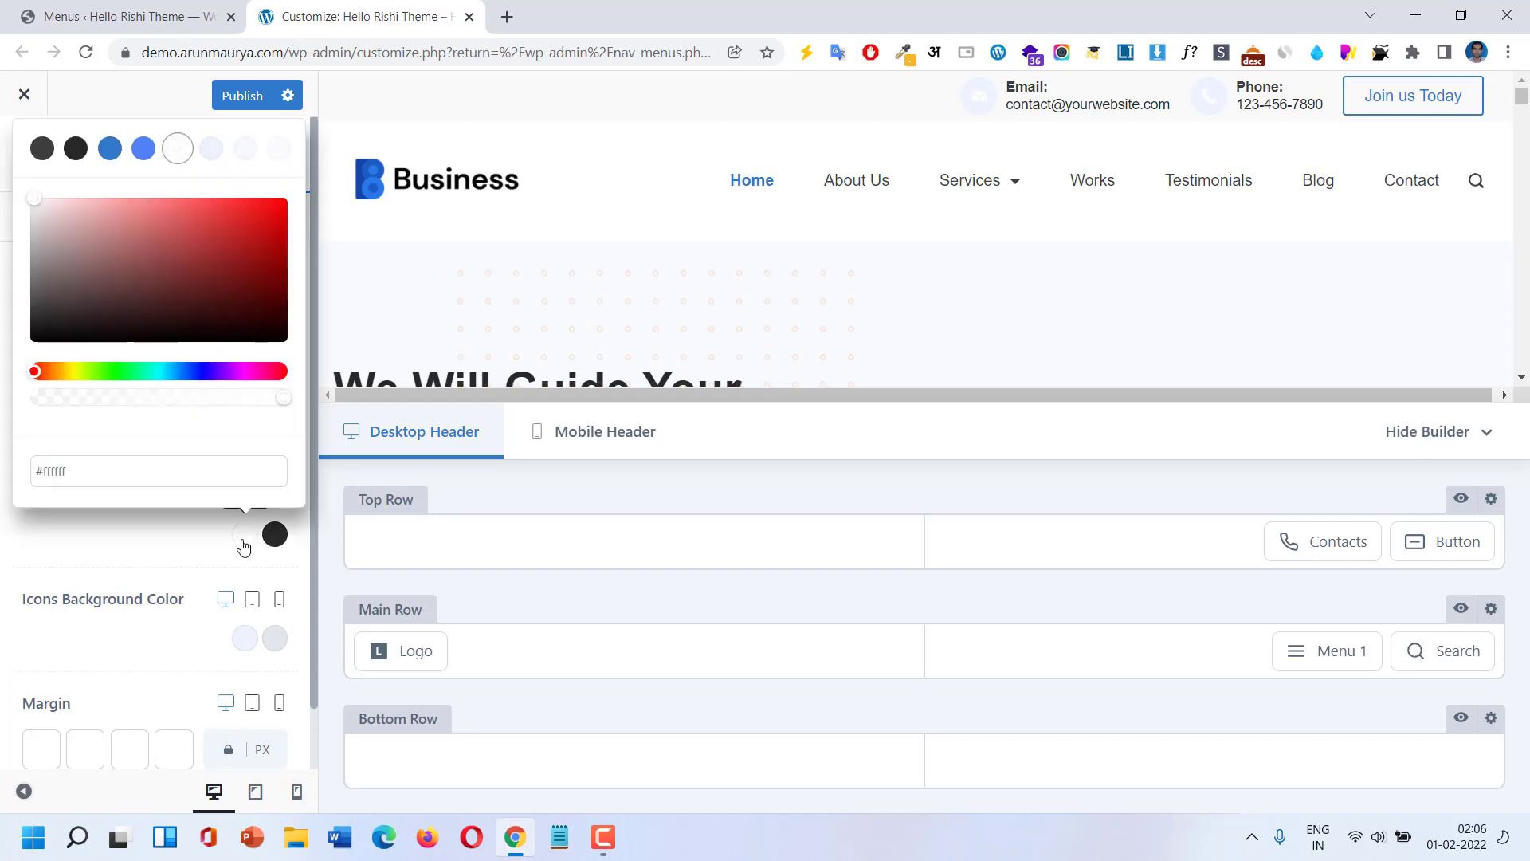
{"action": "left_click", "coordinate": [143, 149]}
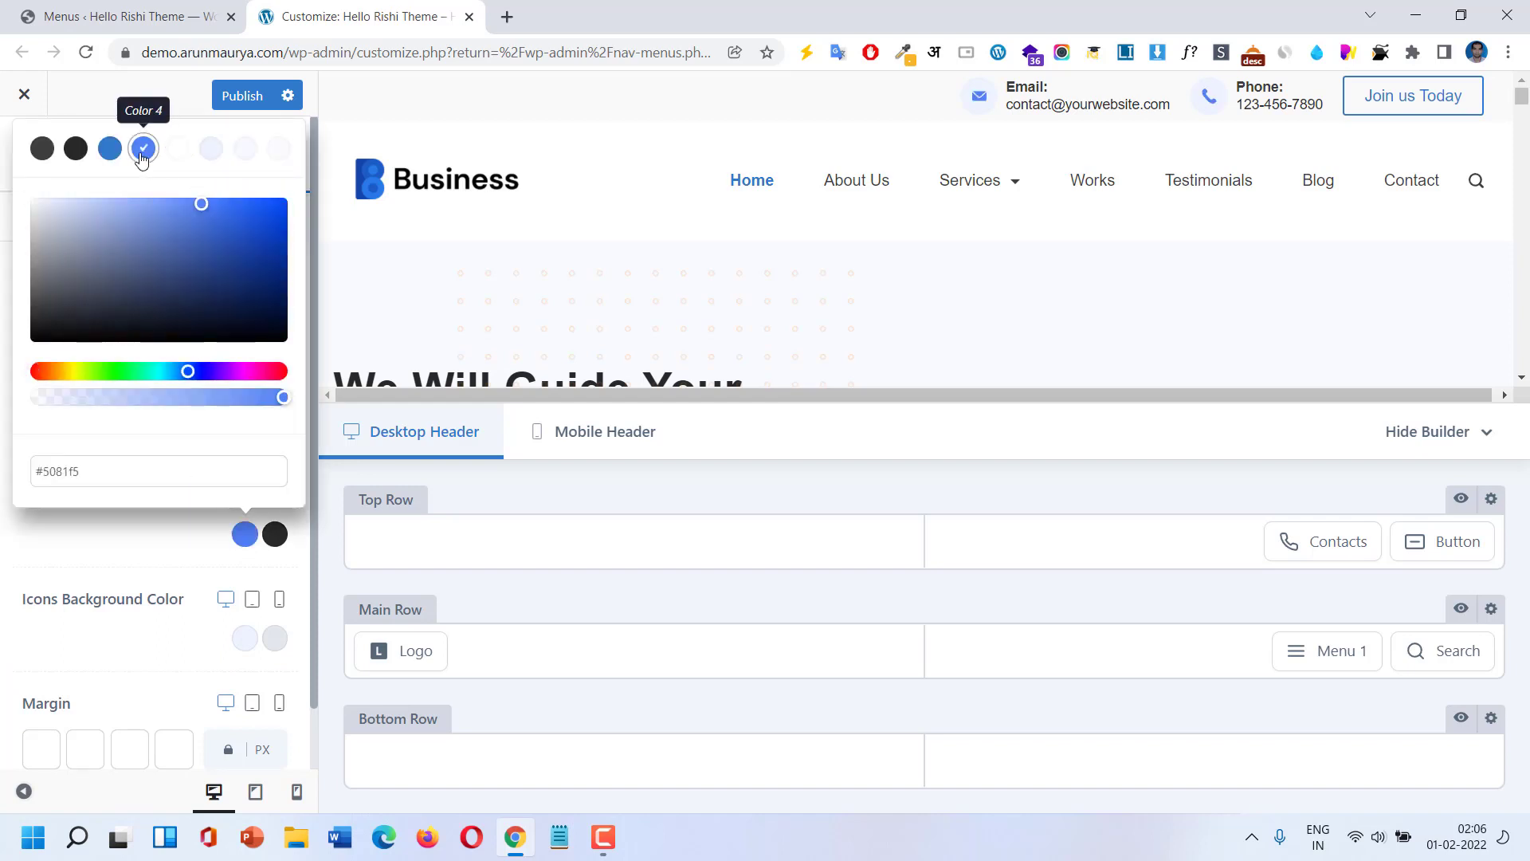
{"action": "left_click", "coordinate": [102, 557]}
{"action": "scroll", "coordinate": [102, 551], "scroll_direction": "down", "scroll_amount": 1}
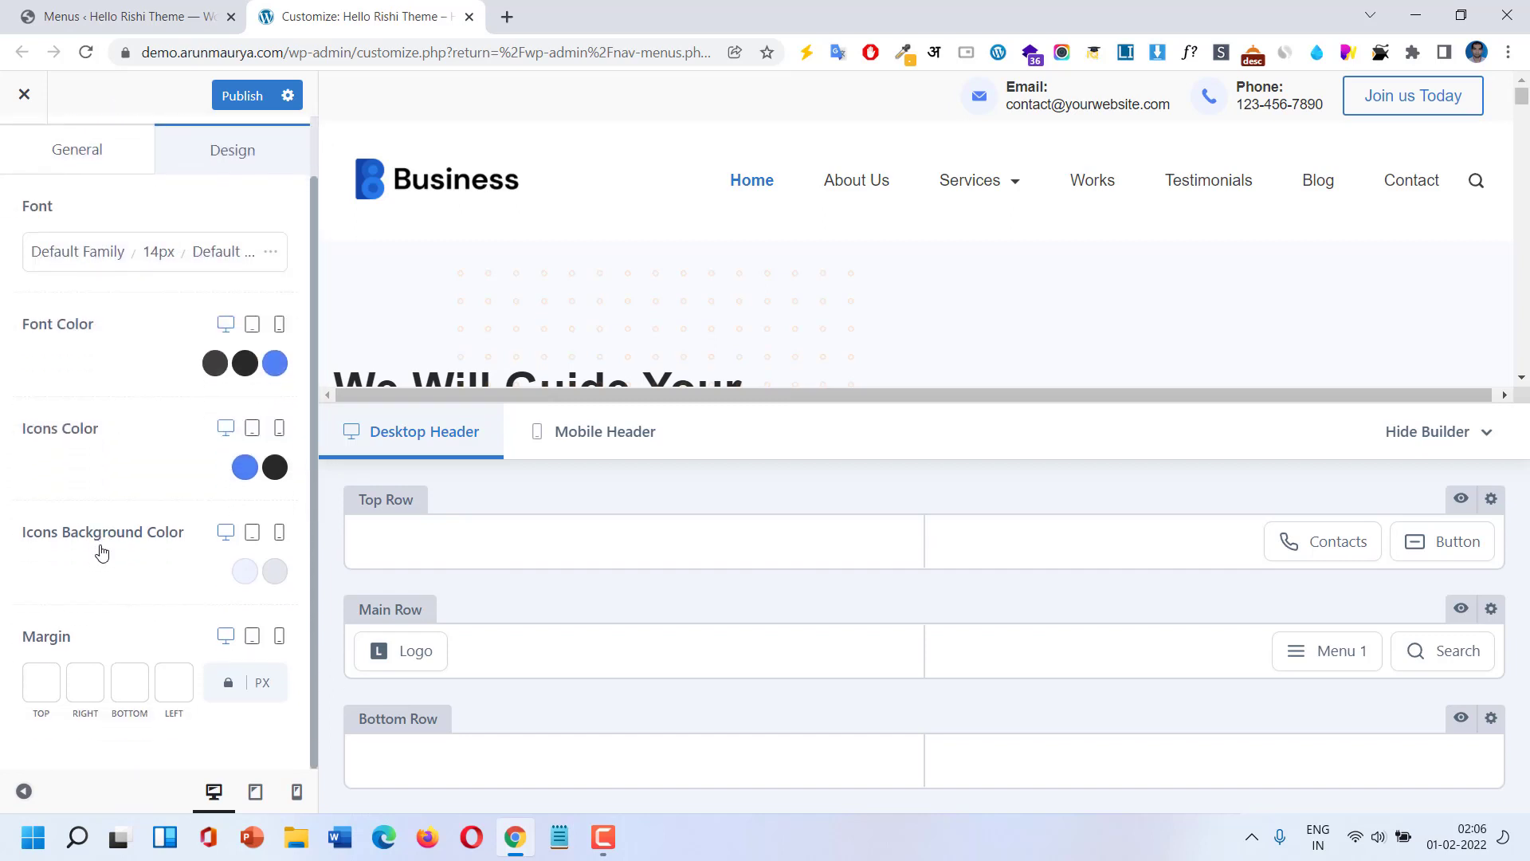
{"action": "scroll", "coordinate": [102, 551], "scroll_direction": "up", "scroll_amount": 1}
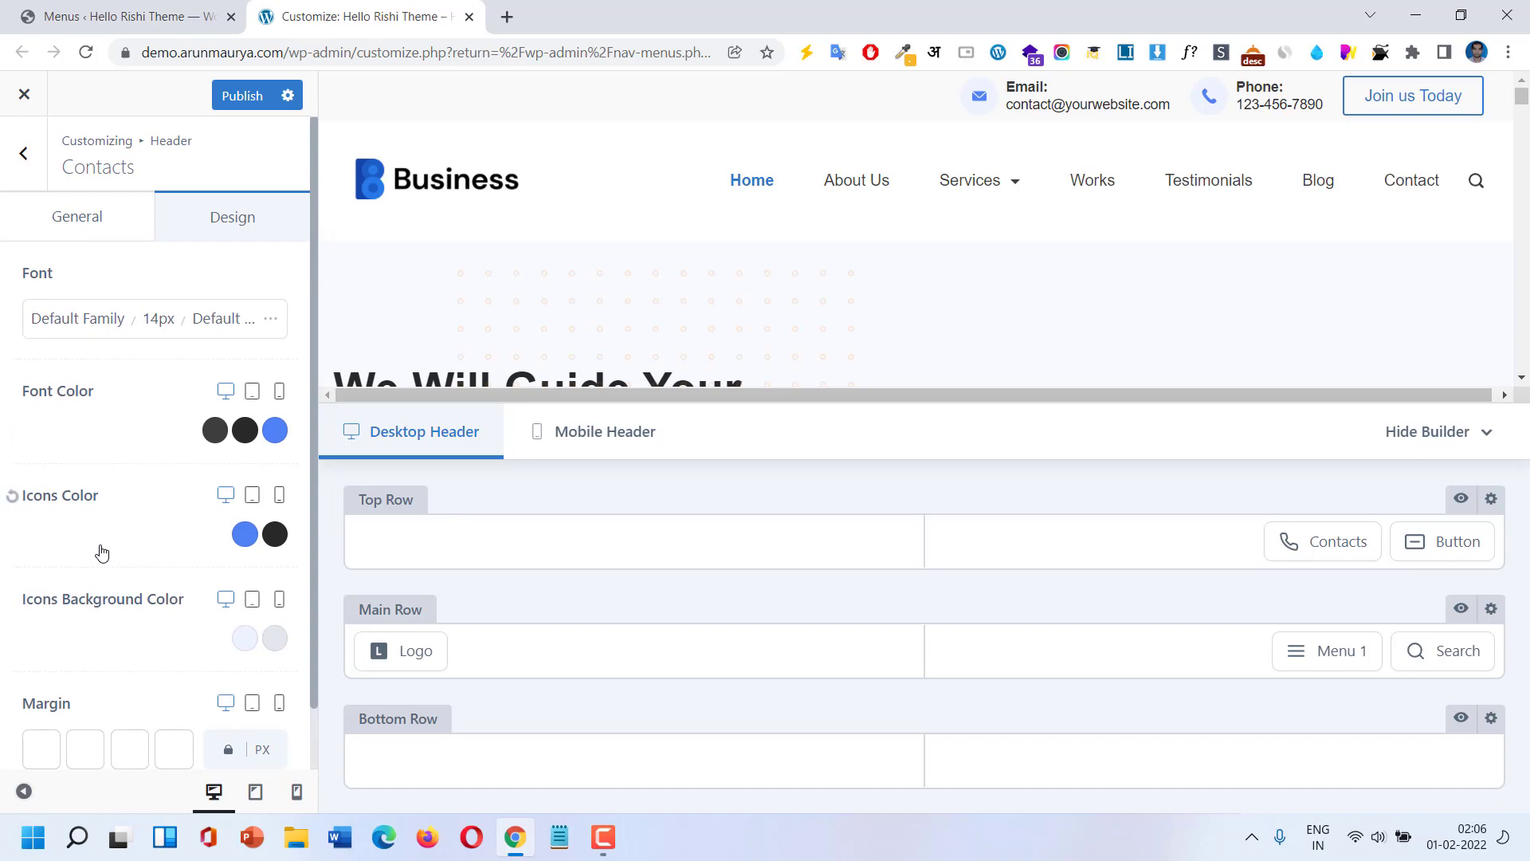
{"action": "left_click", "coordinate": [22, 151]}
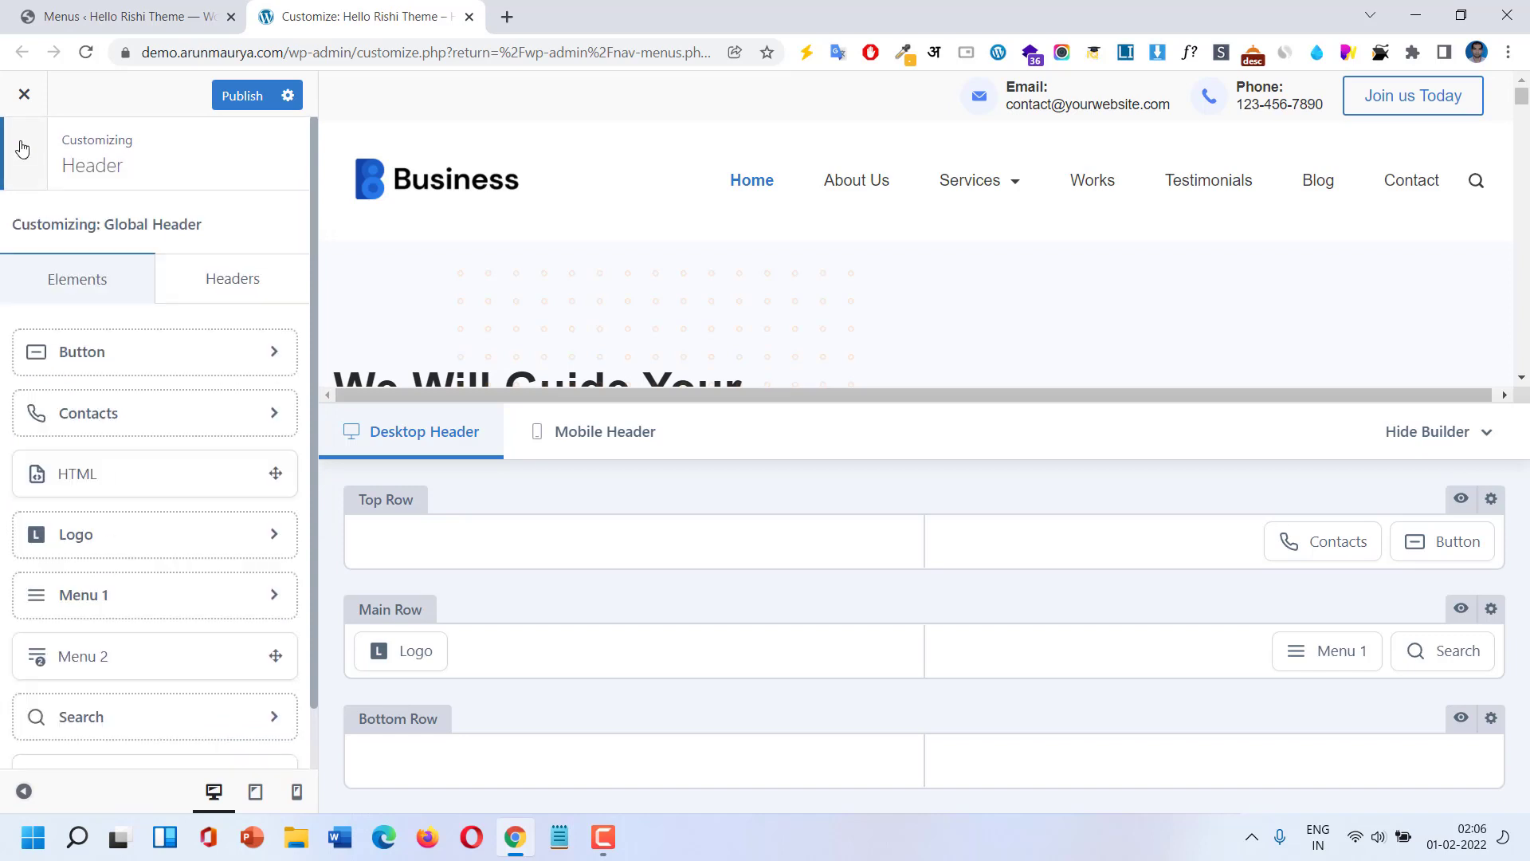
Place the Socials element in the header's Top Row and bring up its settings.
{"action": "scroll", "coordinate": [132, 606], "scroll_direction": "down", "scroll_amount": 1}
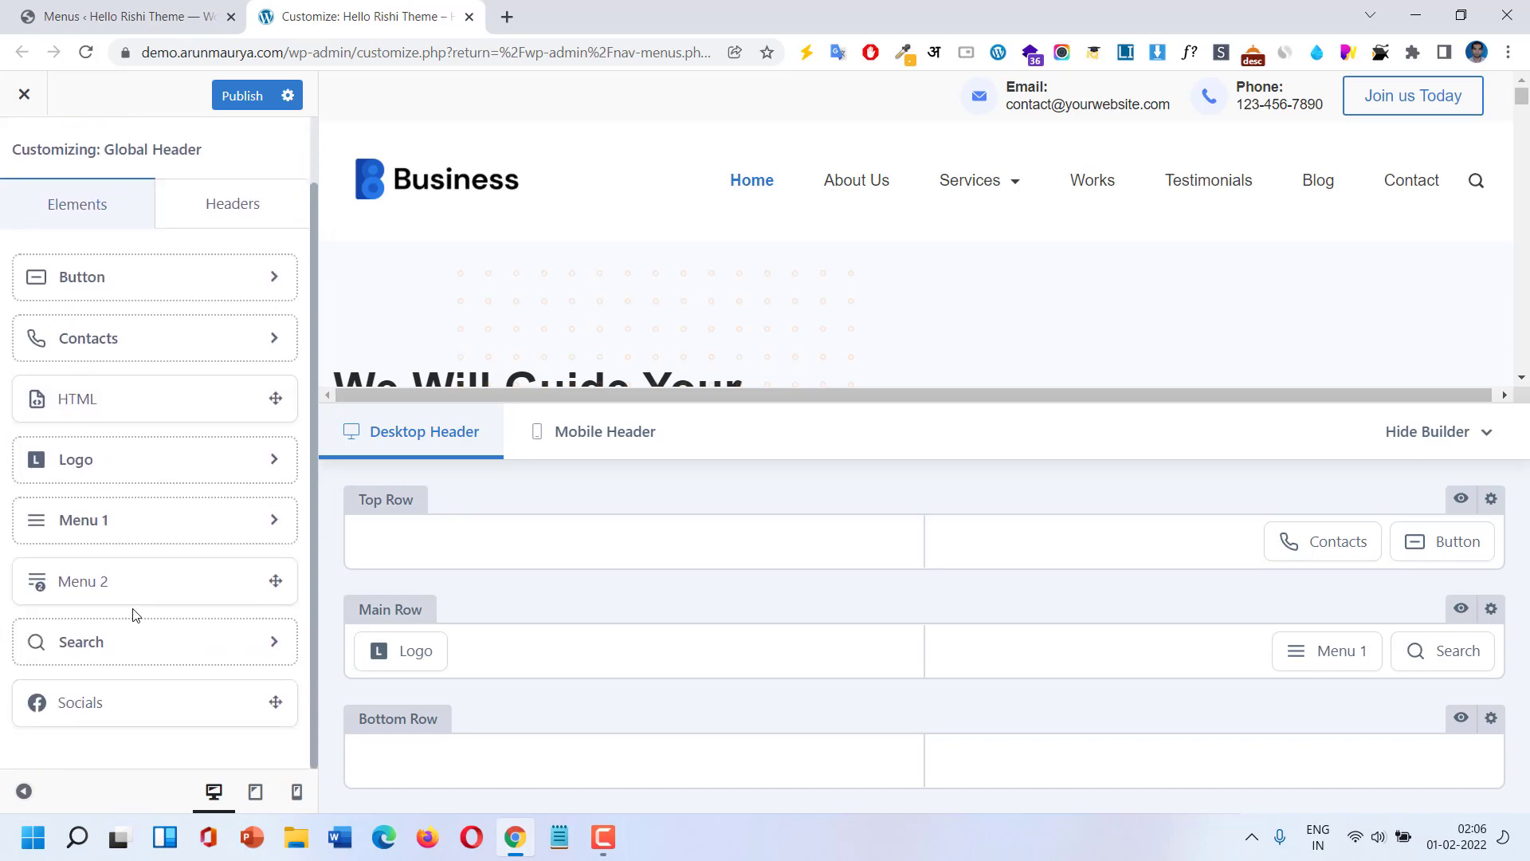
{"action": "left_click_drag", "start_coordinate": [136, 701], "coordinate": [577, 536]}
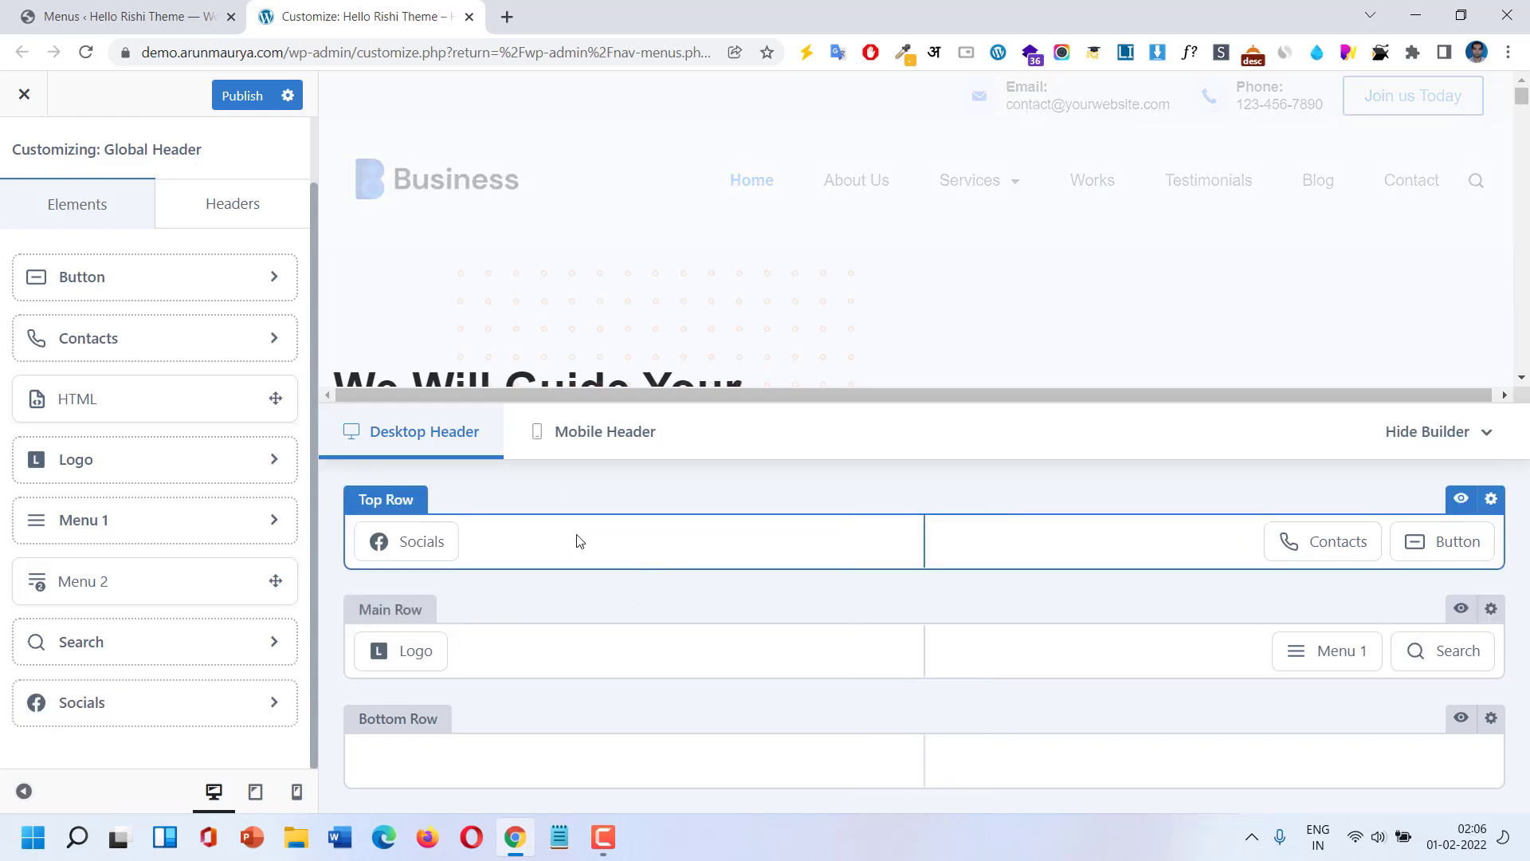
{"action": "mouse_move", "coordinate": [405, 541]}
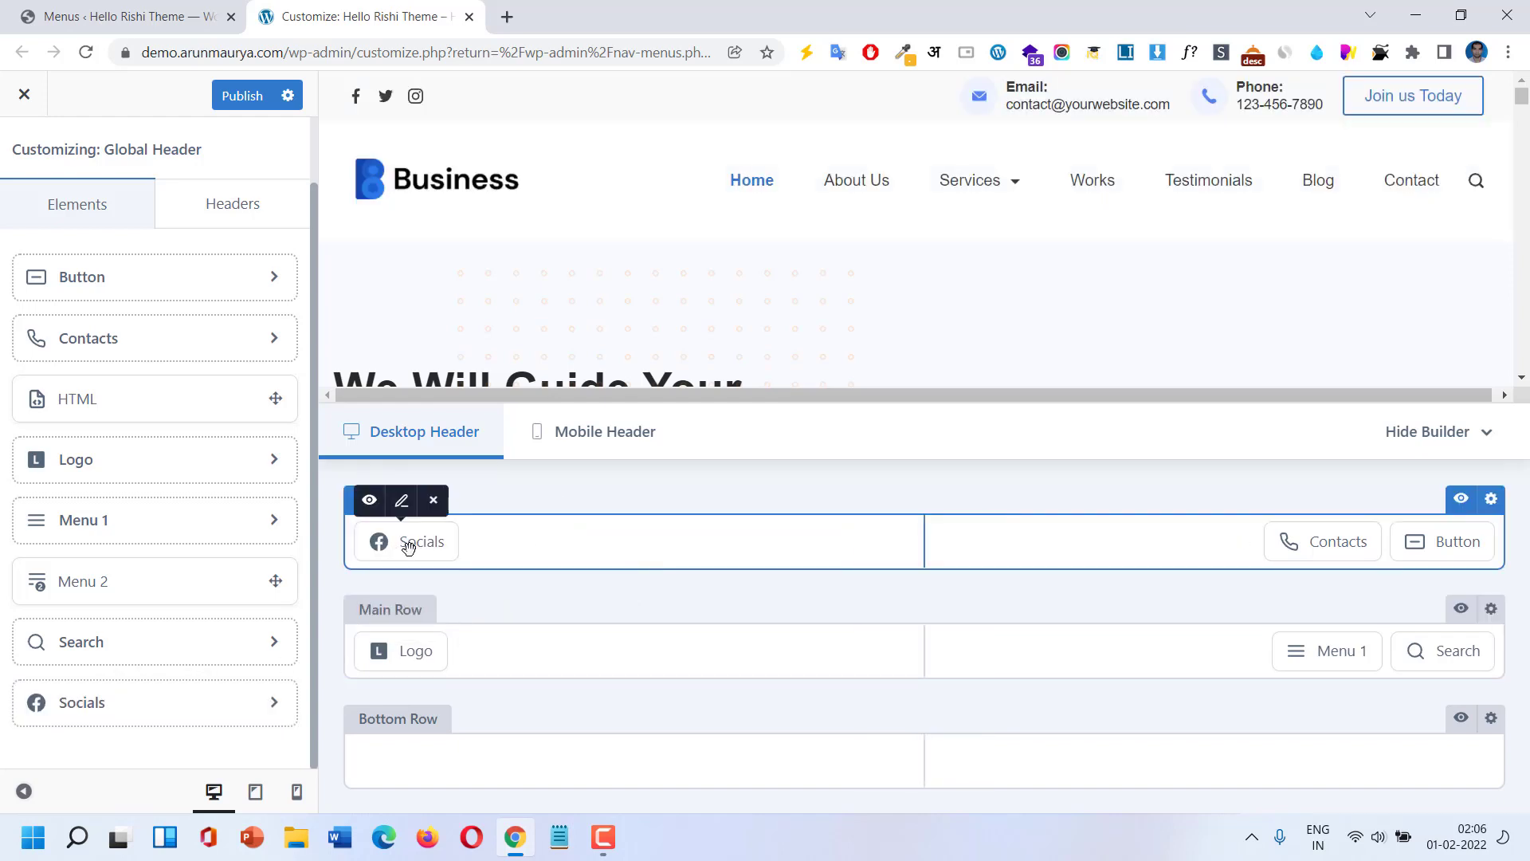
{"action": "left_click", "coordinate": [408, 545]}
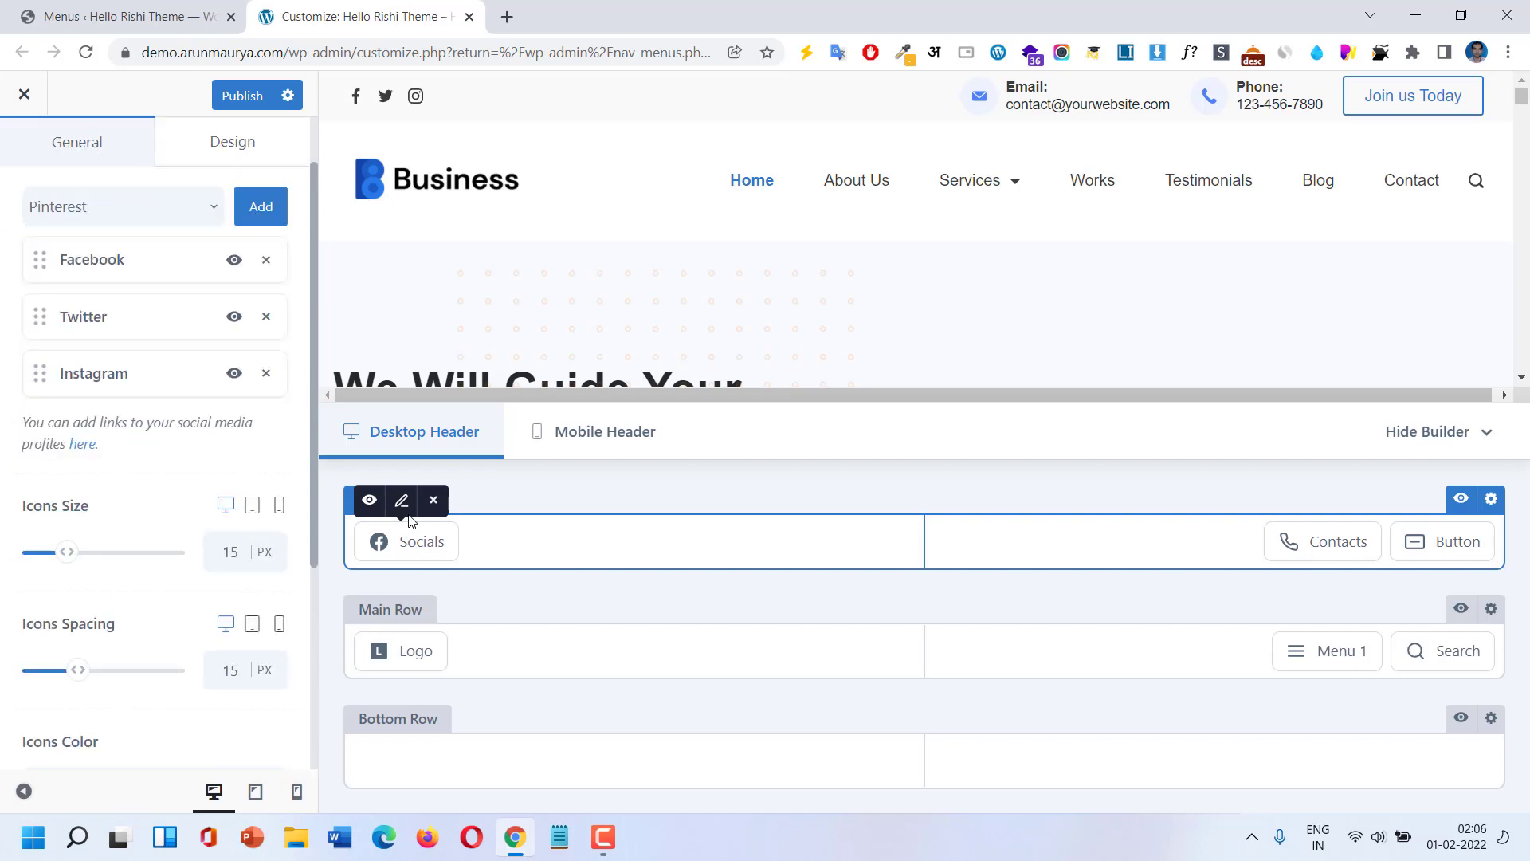
Add Skype and Reddit to the header's social networks.
{"action": "left_click", "coordinate": [128, 221]}
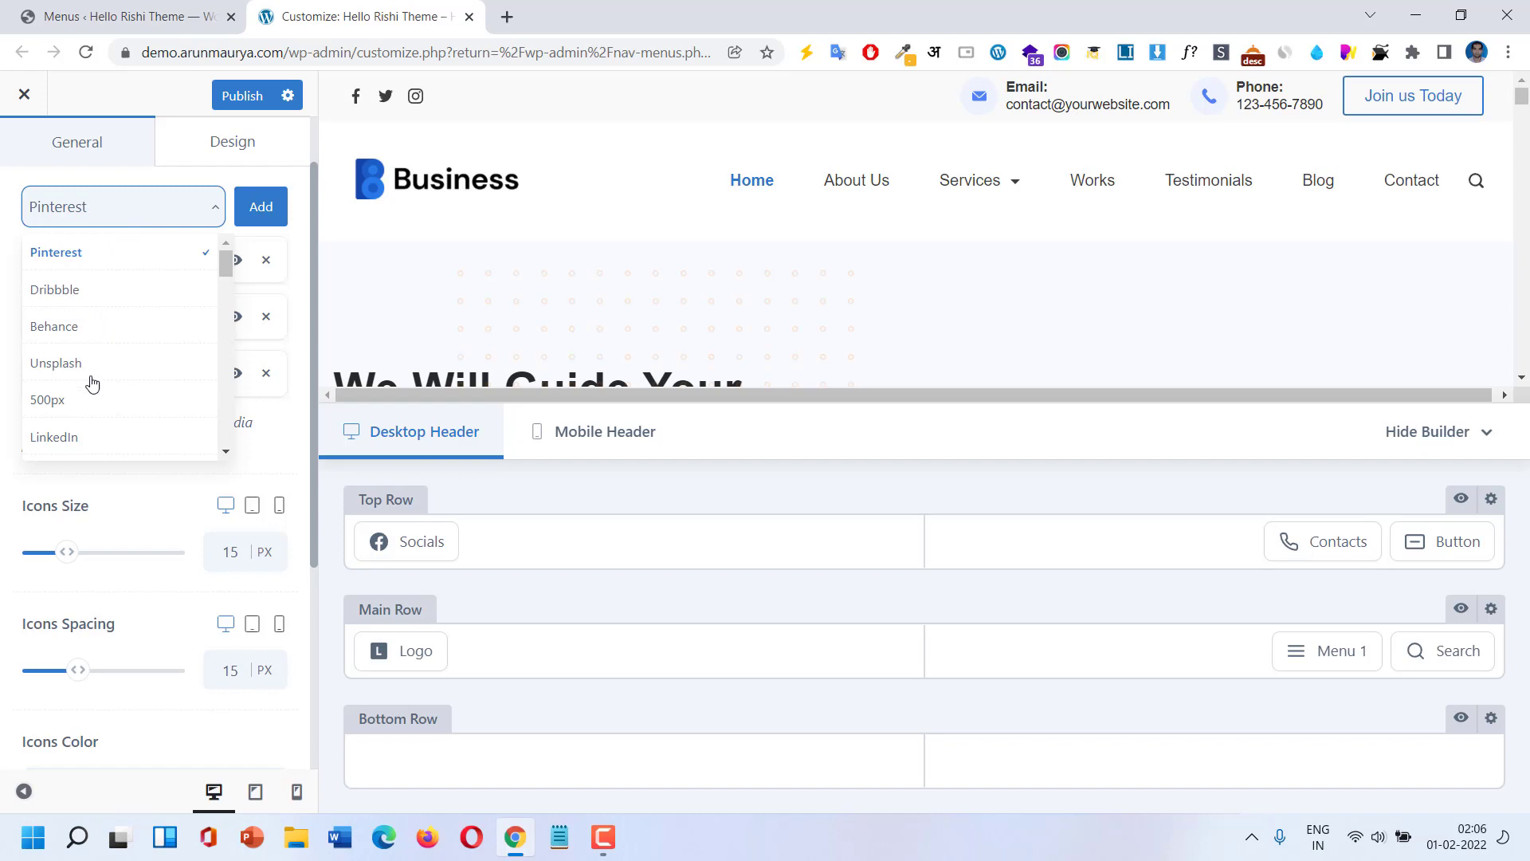
{"action": "scroll", "coordinate": [90, 422], "scroll_direction": "down", "scroll_amount": 2}
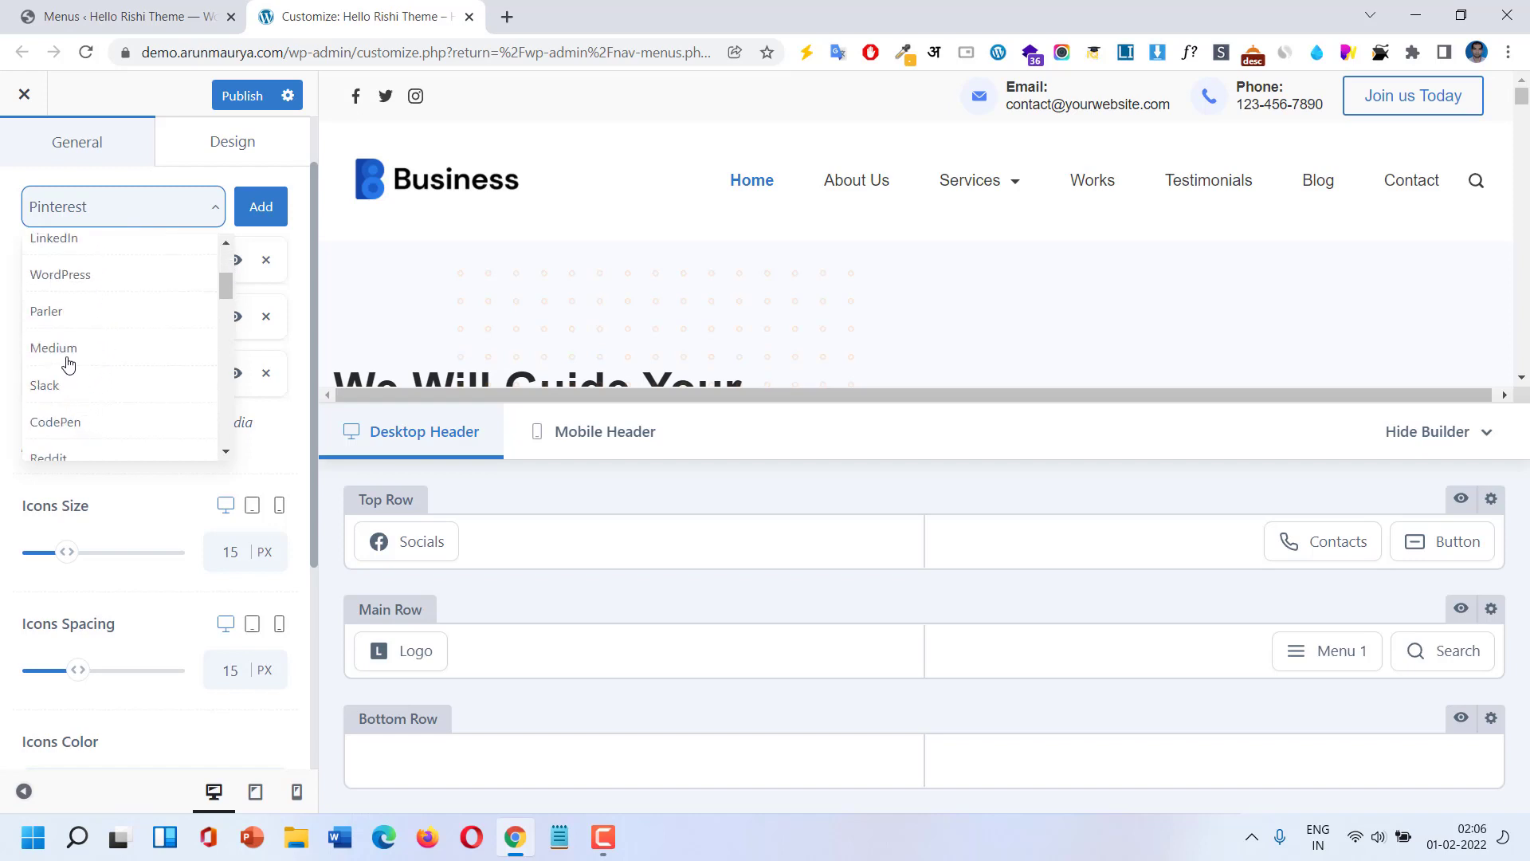
{"action": "scroll", "coordinate": [87, 414], "scroll_direction": "down", "scroll_amount": 3}
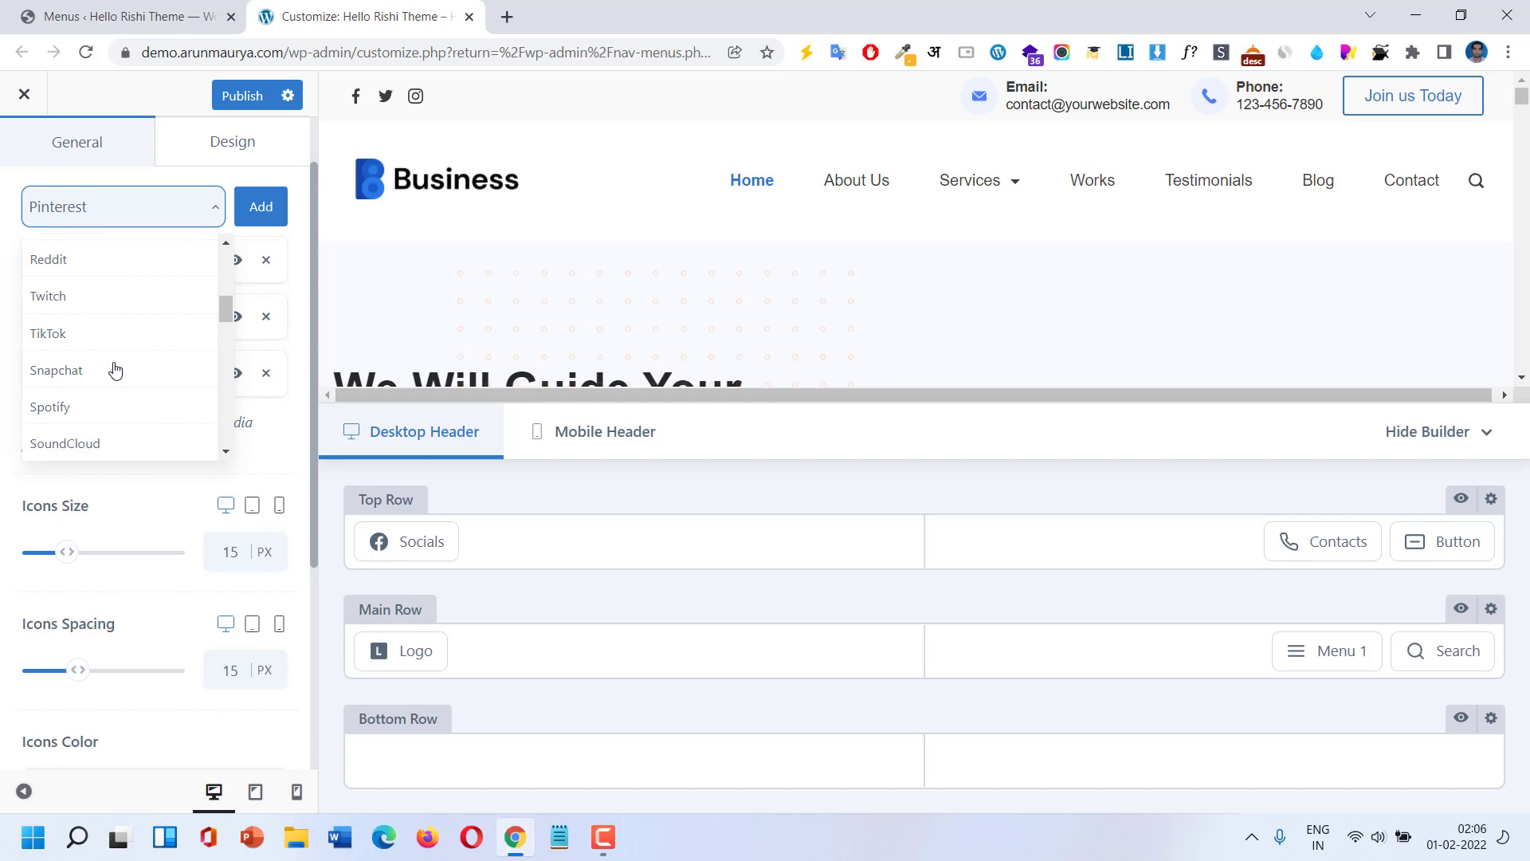
{"action": "scroll", "coordinate": [114, 375], "scroll_direction": "down", "scroll_amount": 4}
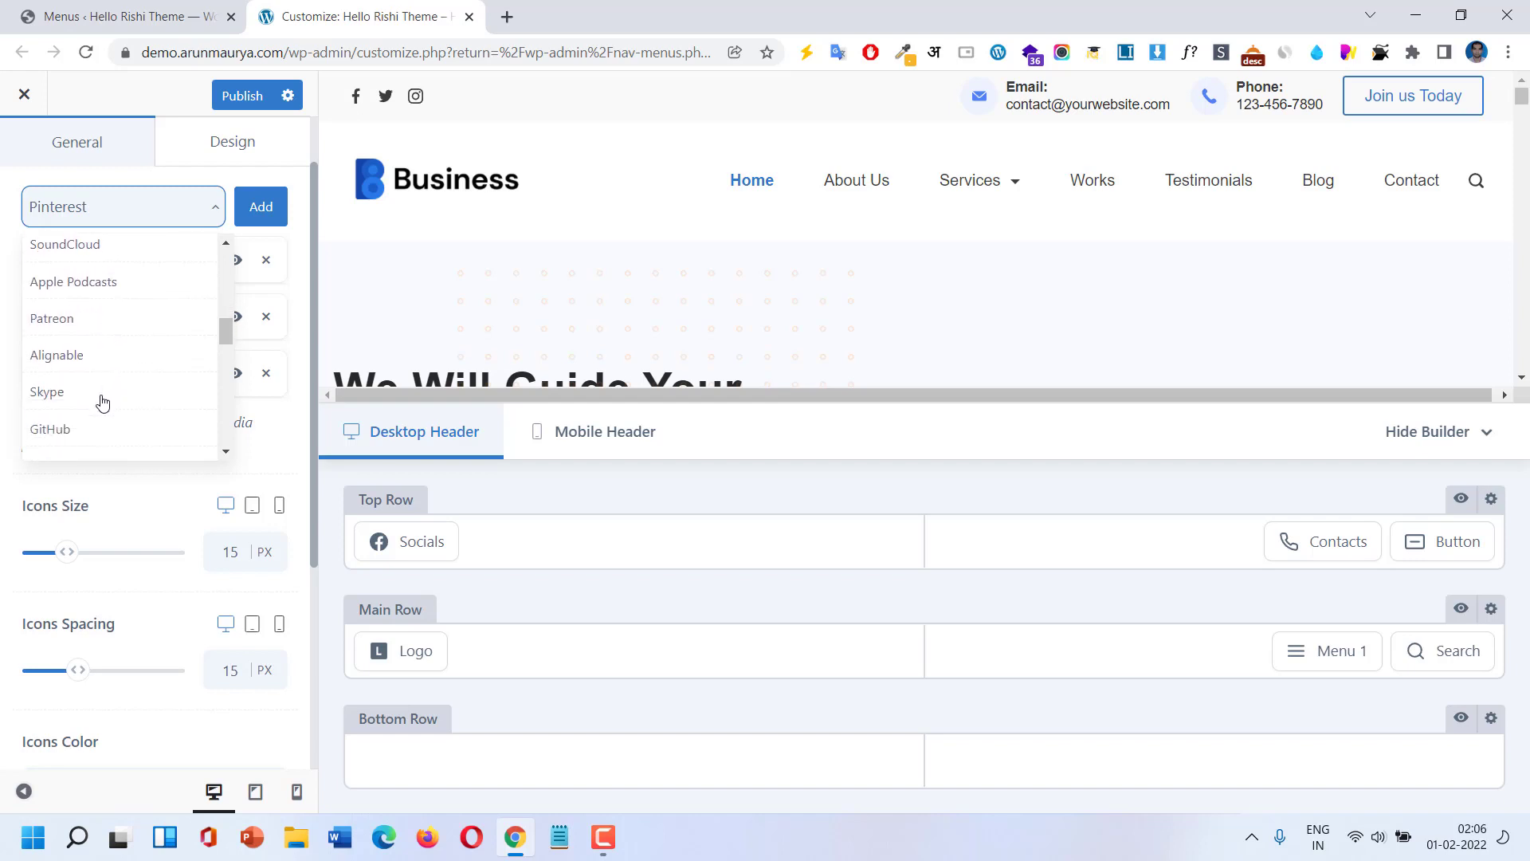
{"action": "left_click", "coordinate": [102, 399]}
{"action": "left_click", "coordinate": [257, 214]}
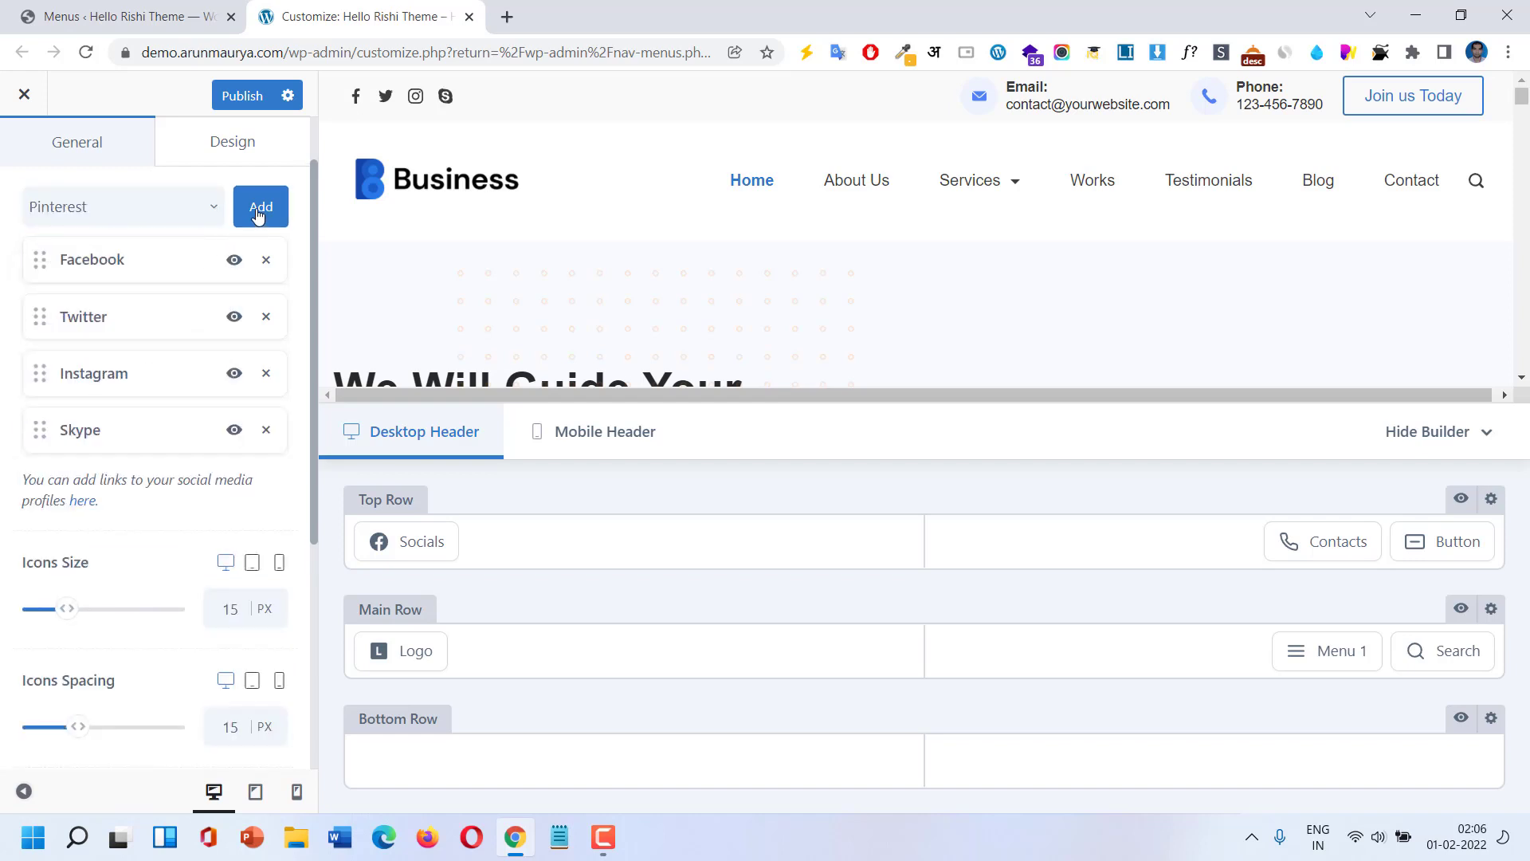
{"action": "left_click", "coordinate": [104, 209]}
{"action": "scroll", "coordinate": [102, 437], "scroll_direction": "down", "scroll_amount": 3}
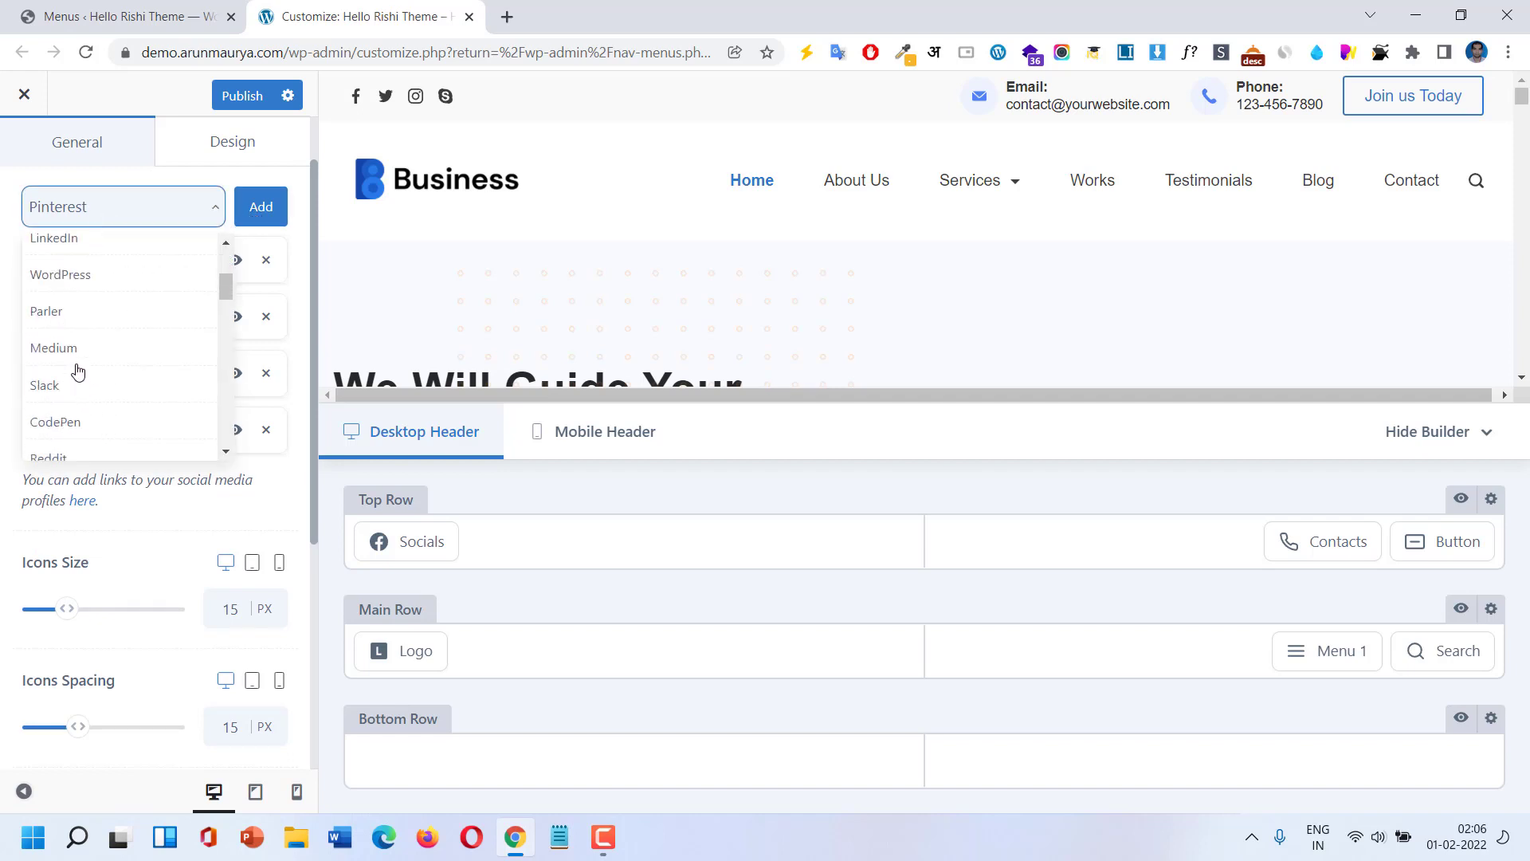
{"action": "scroll", "coordinate": [70, 410], "scroll_direction": "down", "scroll_amount": 1}
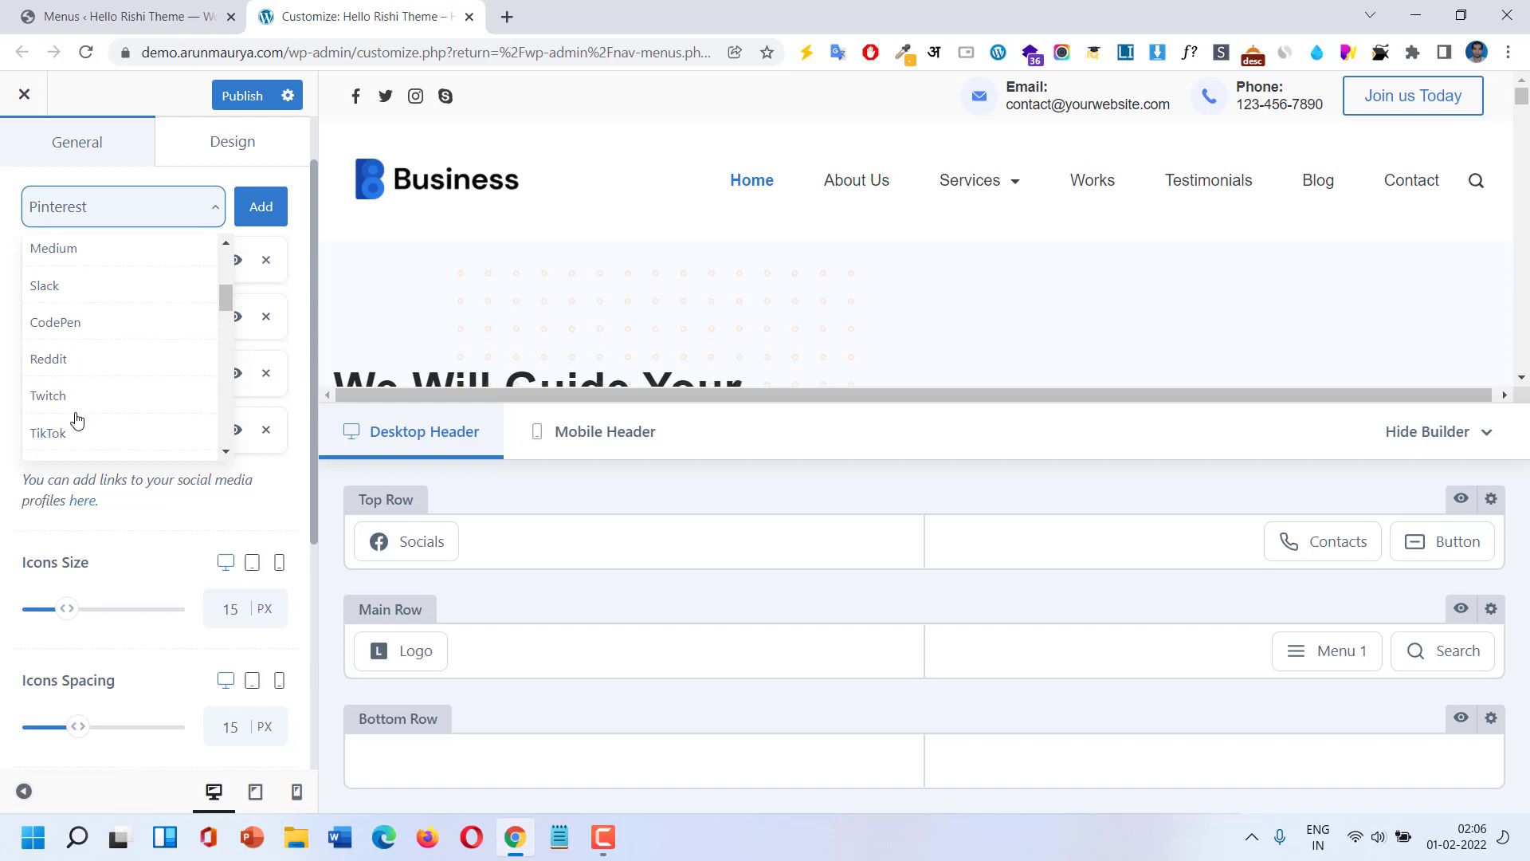
{"action": "left_click", "coordinate": [71, 371]}
{"action": "left_click", "coordinate": [253, 220]}
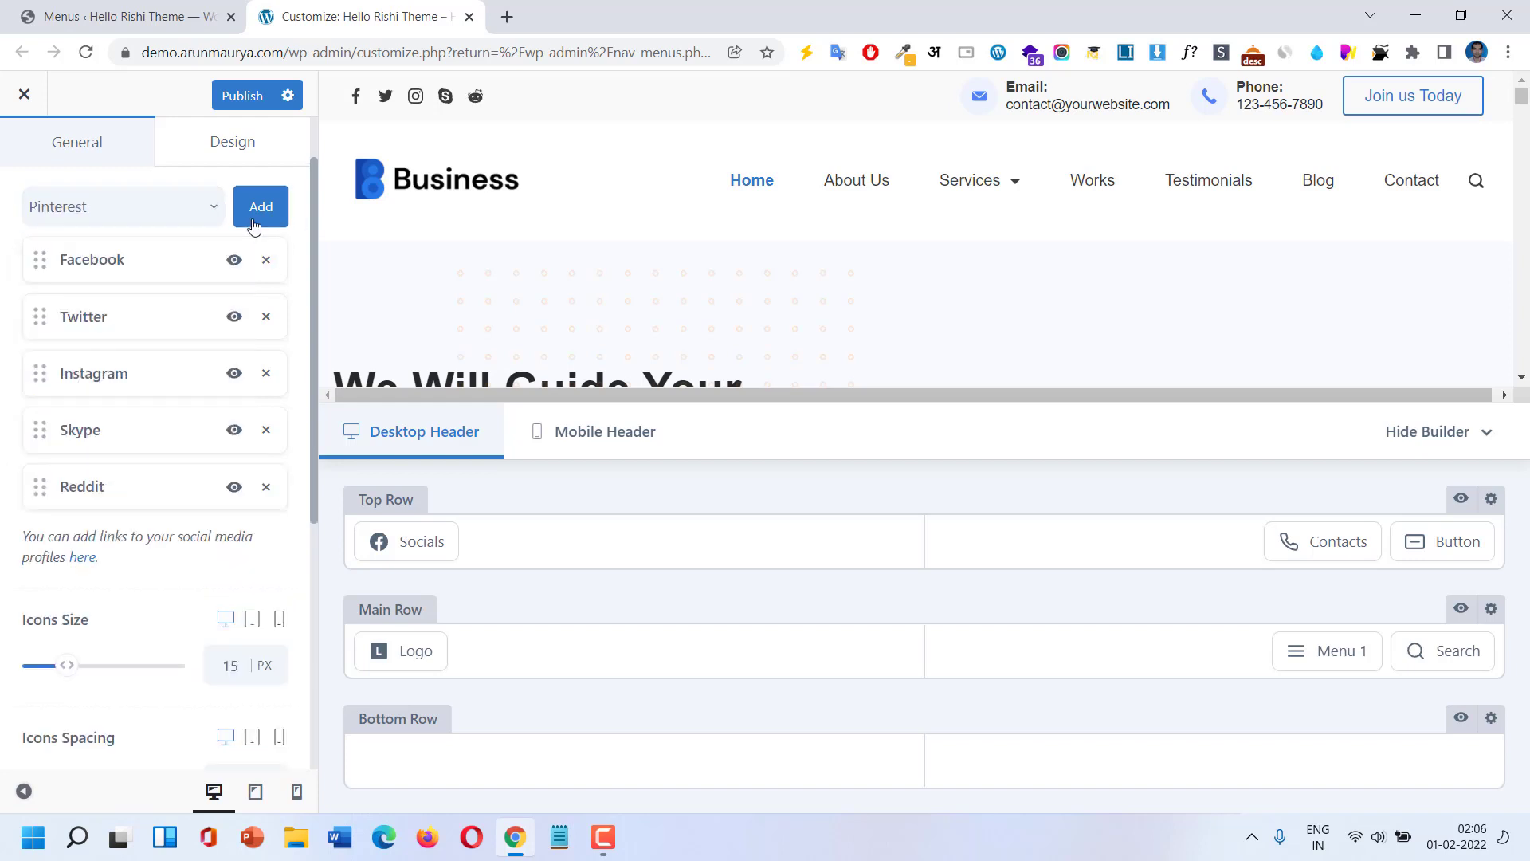
Set the social icons size and spacing to 22 px each.
{"action": "scroll", "coordinate": [161, 594], "scroll_direction": "down", "scroll_amount": 1}
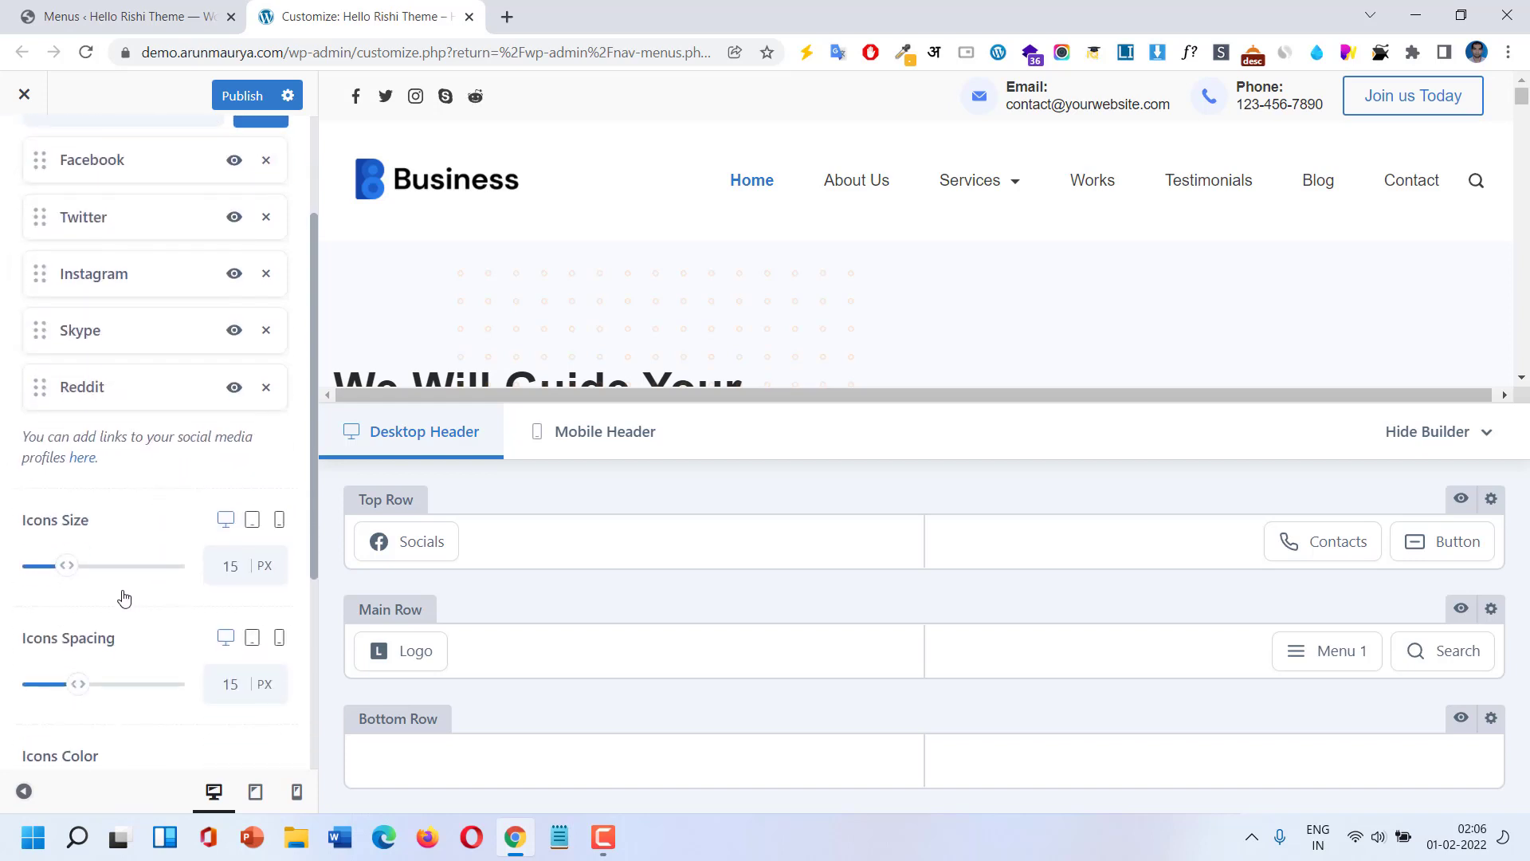
{"action": "mouse_move", "coordinate": [71, 580]}
{"action": "left_mouse_down"}
{"action": "mouse_move", "coordinate": [94, 578]}
{"action": "mouse_move", "coordinate": [80, 574]}
{"action": "left_mouse_up"}
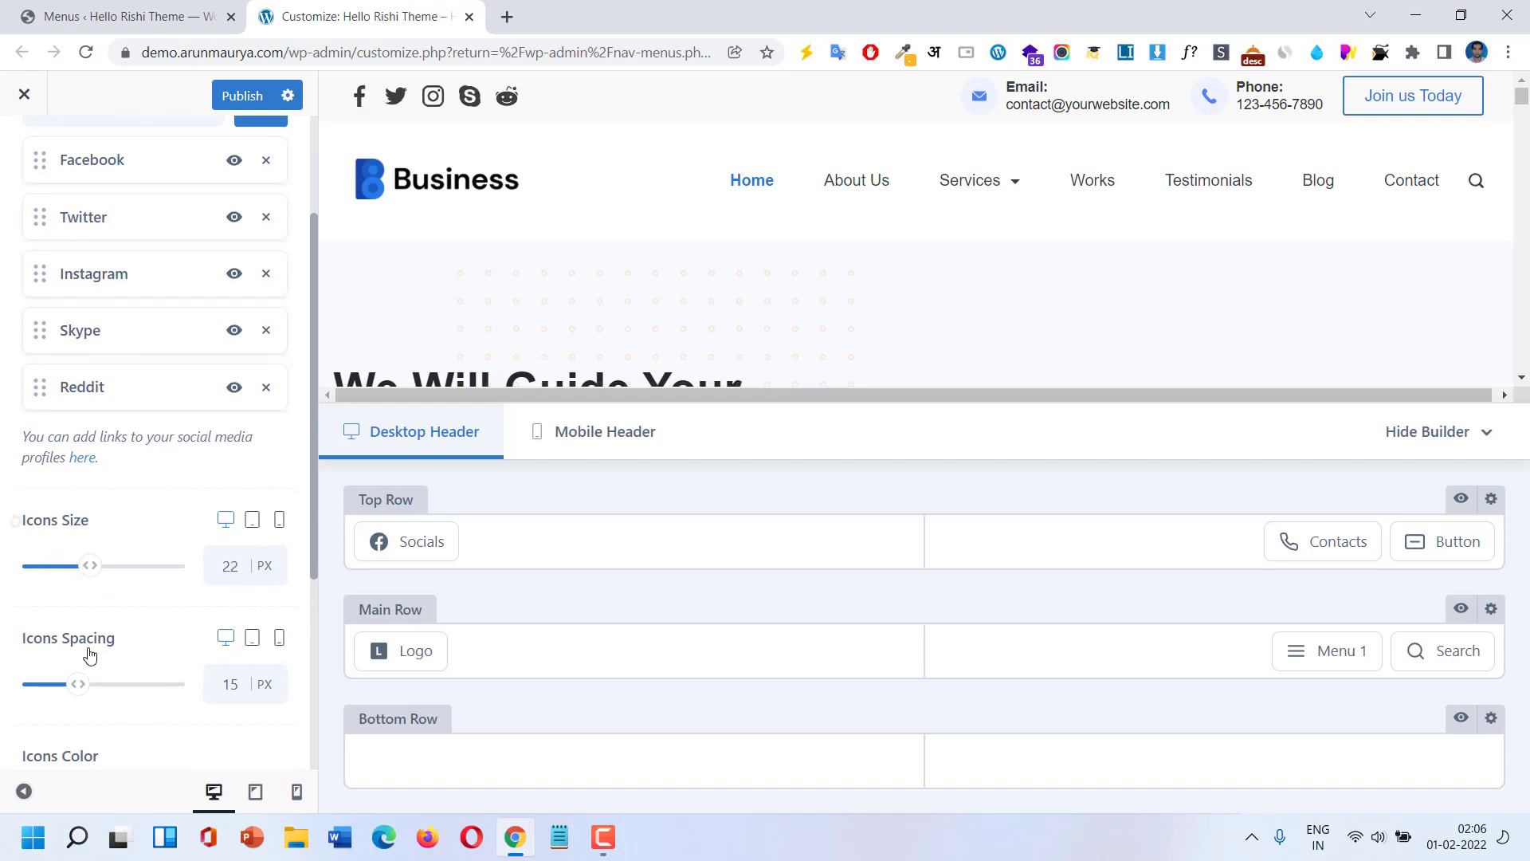
{"action": "left_click_drag", "start_coordinate": [79, 683], "coordinate": [100, 683]}
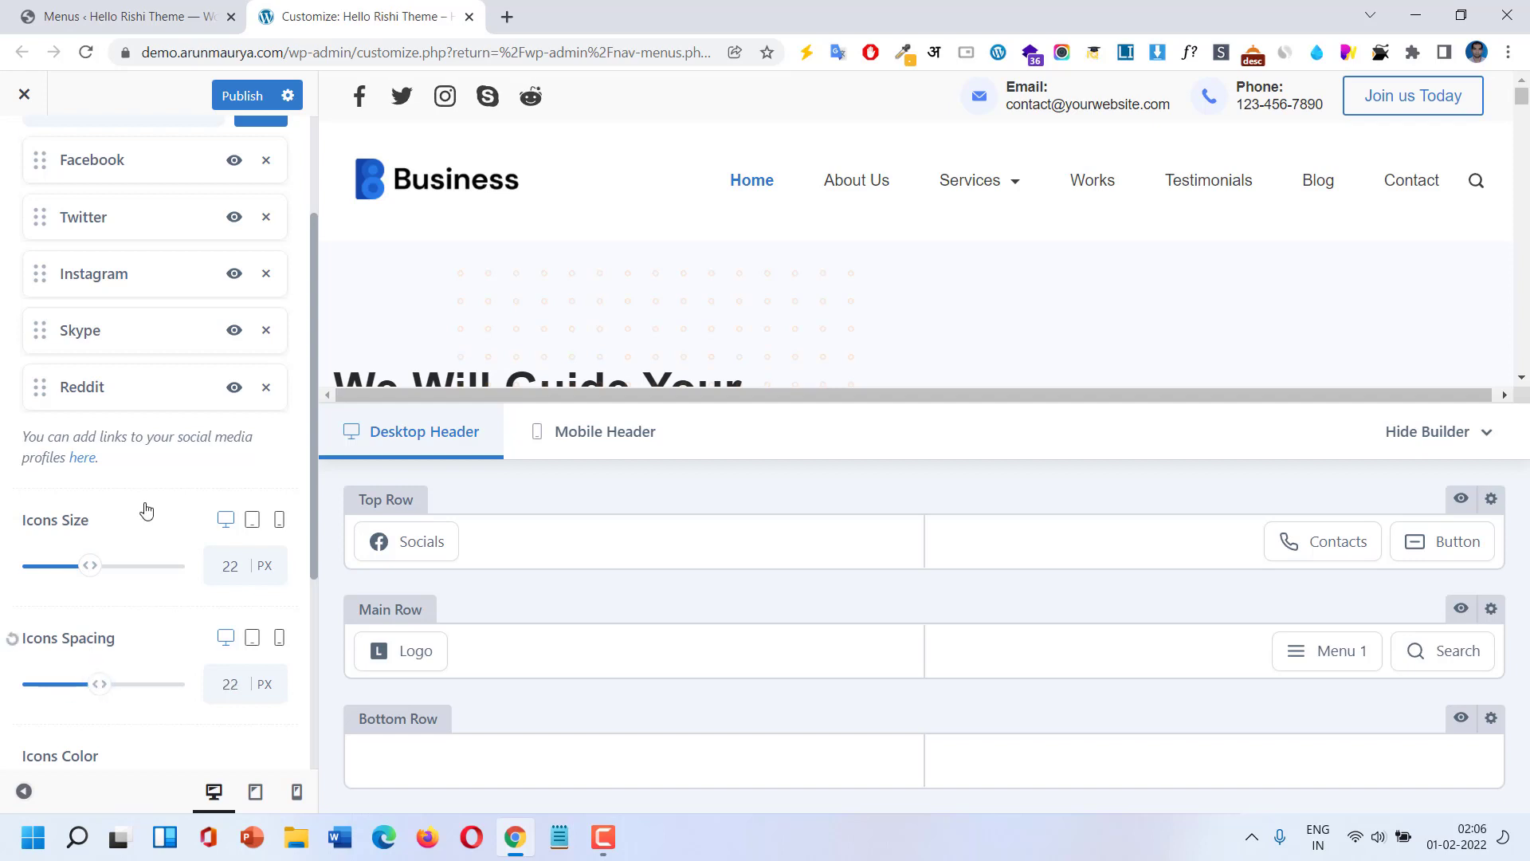
{"action": "scroll", "coordinate": [171, 341], "scroll_direction": "up", "scroll_amount": 3}
Set the social icons' initial colour to light blue #5081f5.
{"action": "left_click", "coordinate": [207, 222]}
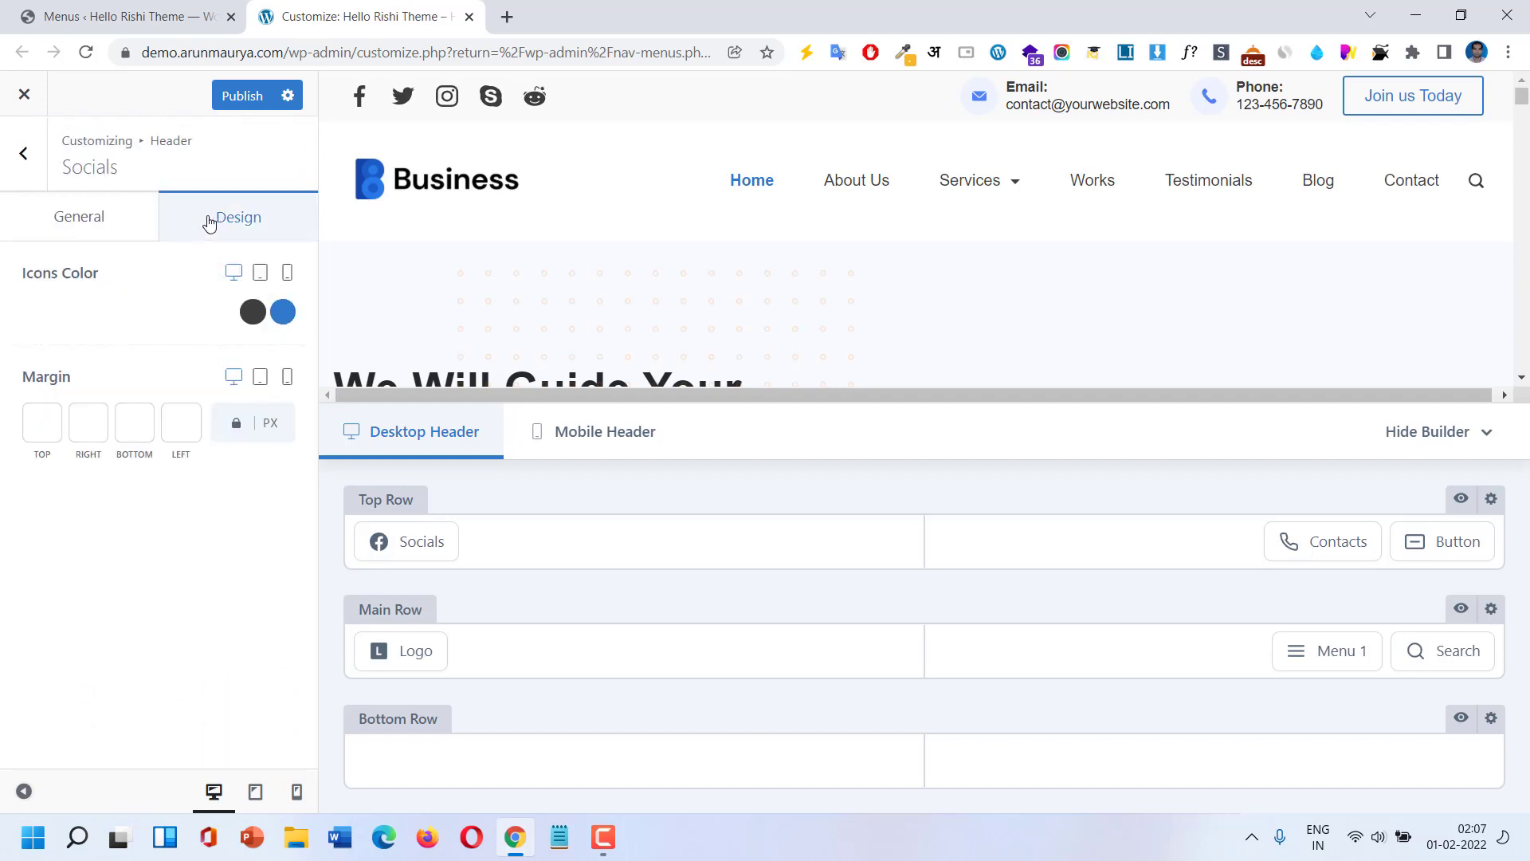
{"action": "left_click", "coordinate": [283, 312]}
{"action": "left_click", "coordinate": [283, 312]}
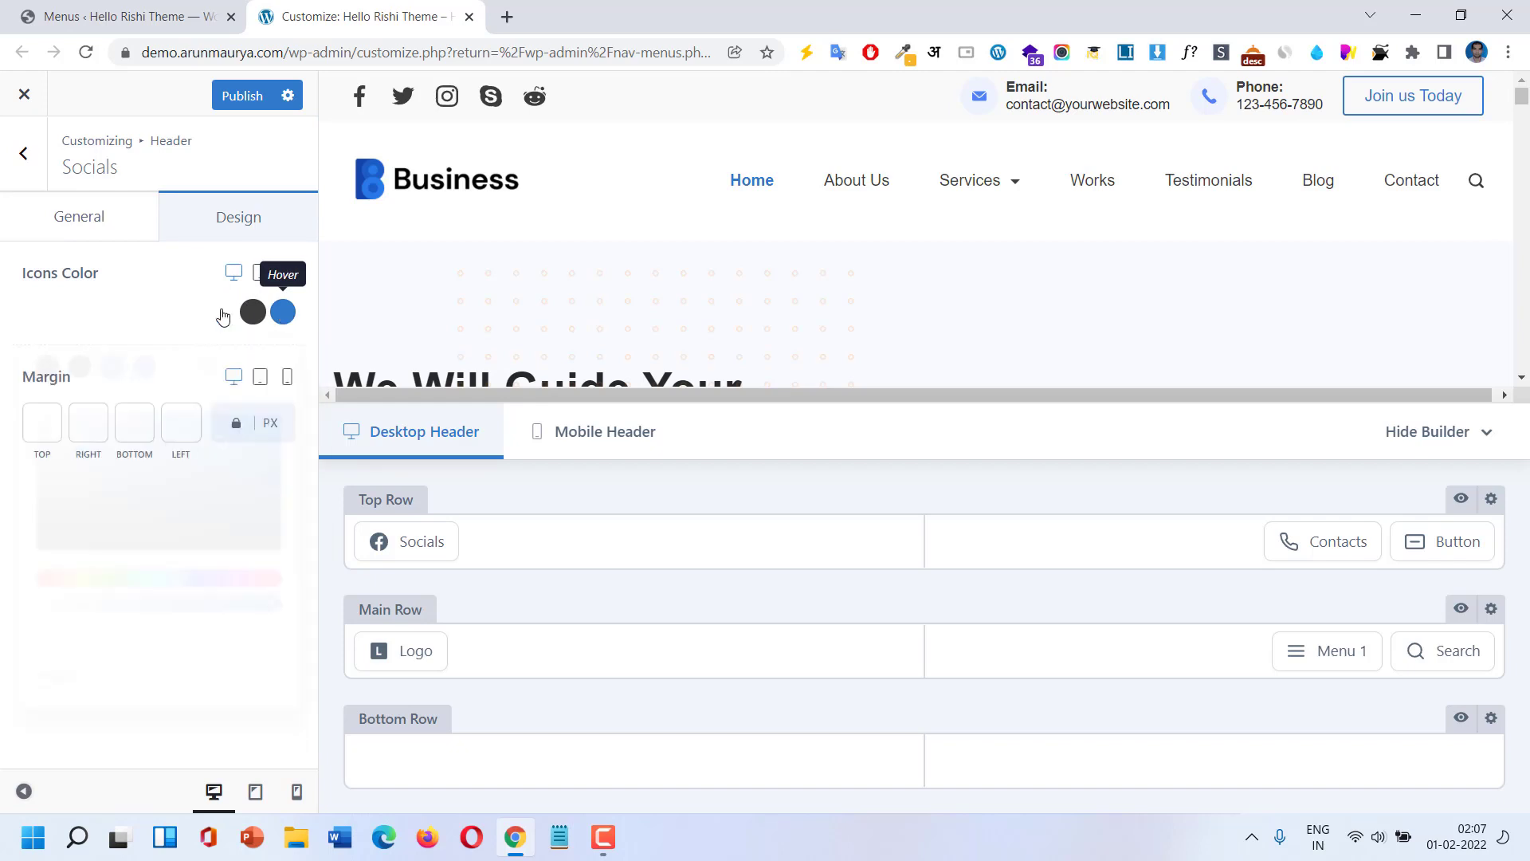
{"action": "left_click", "coordinate": [252, 313]}
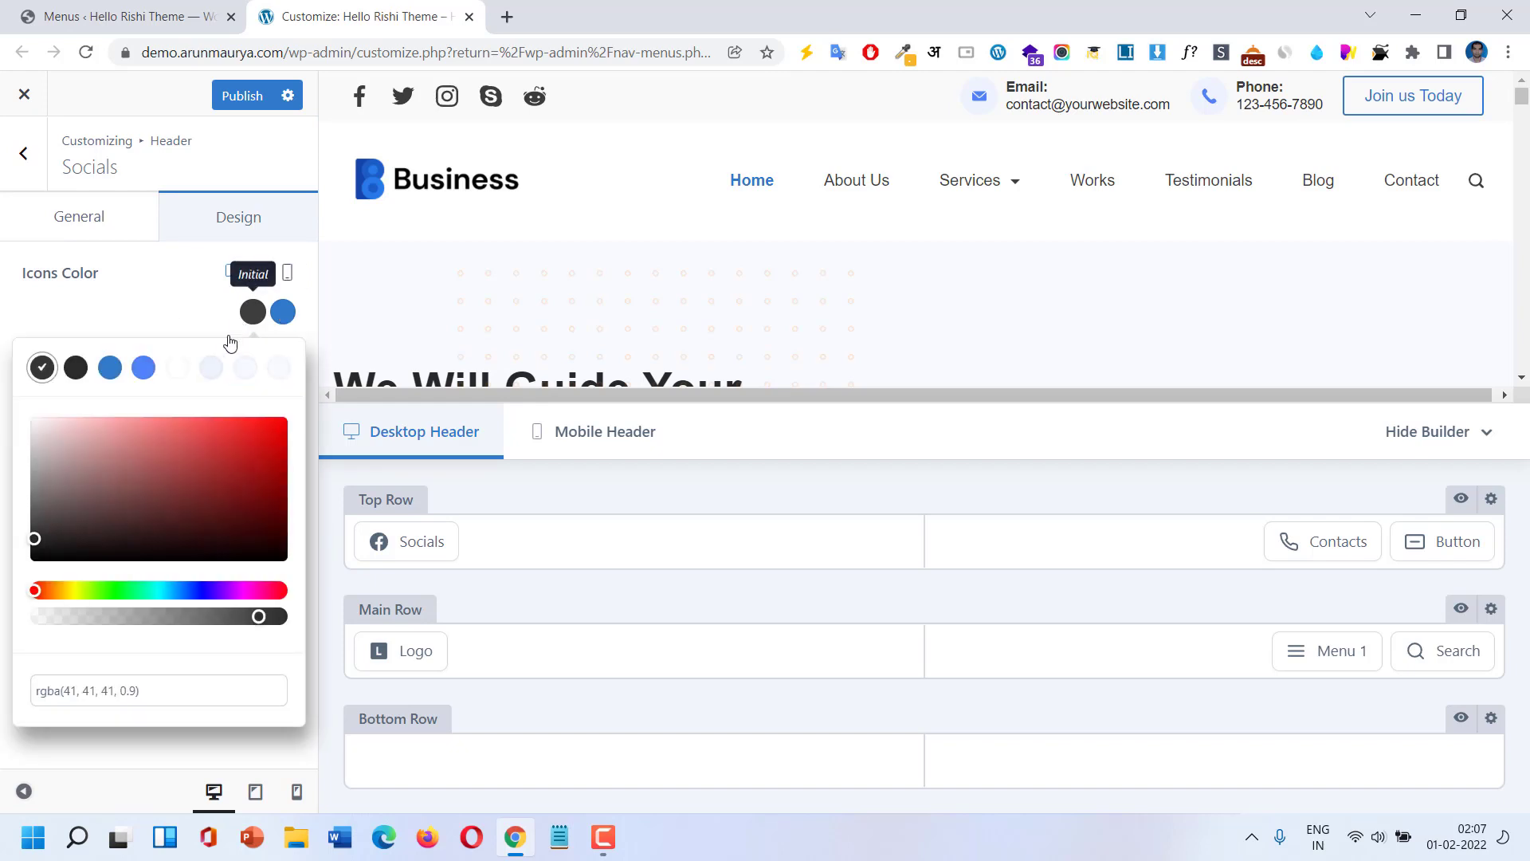
{"action": "left_click", "coordinate": [146, 369]}
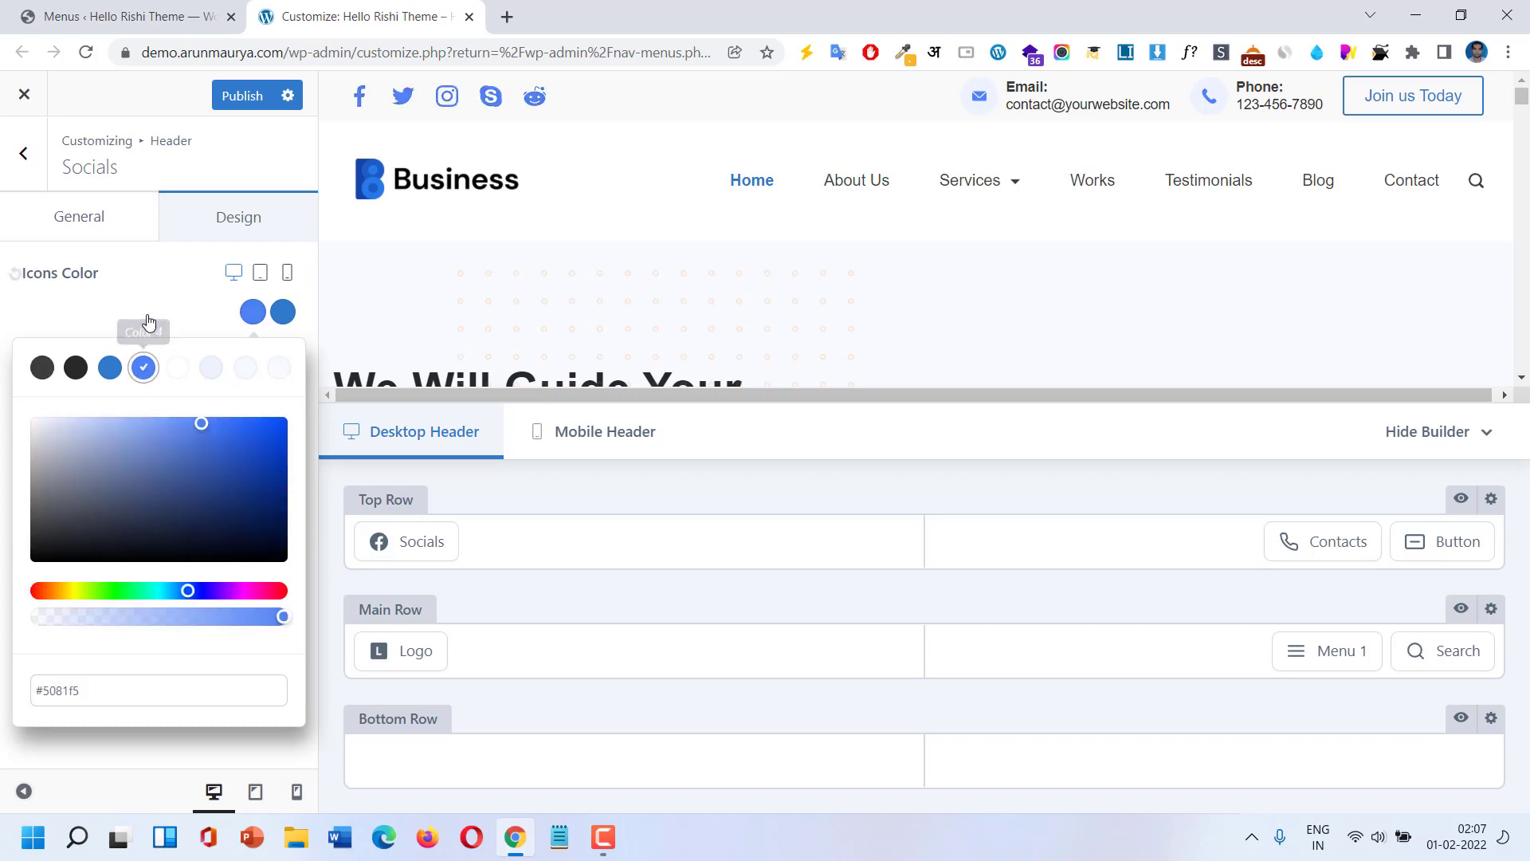
{"action": "left_click", "coordinate": [132, 305]}
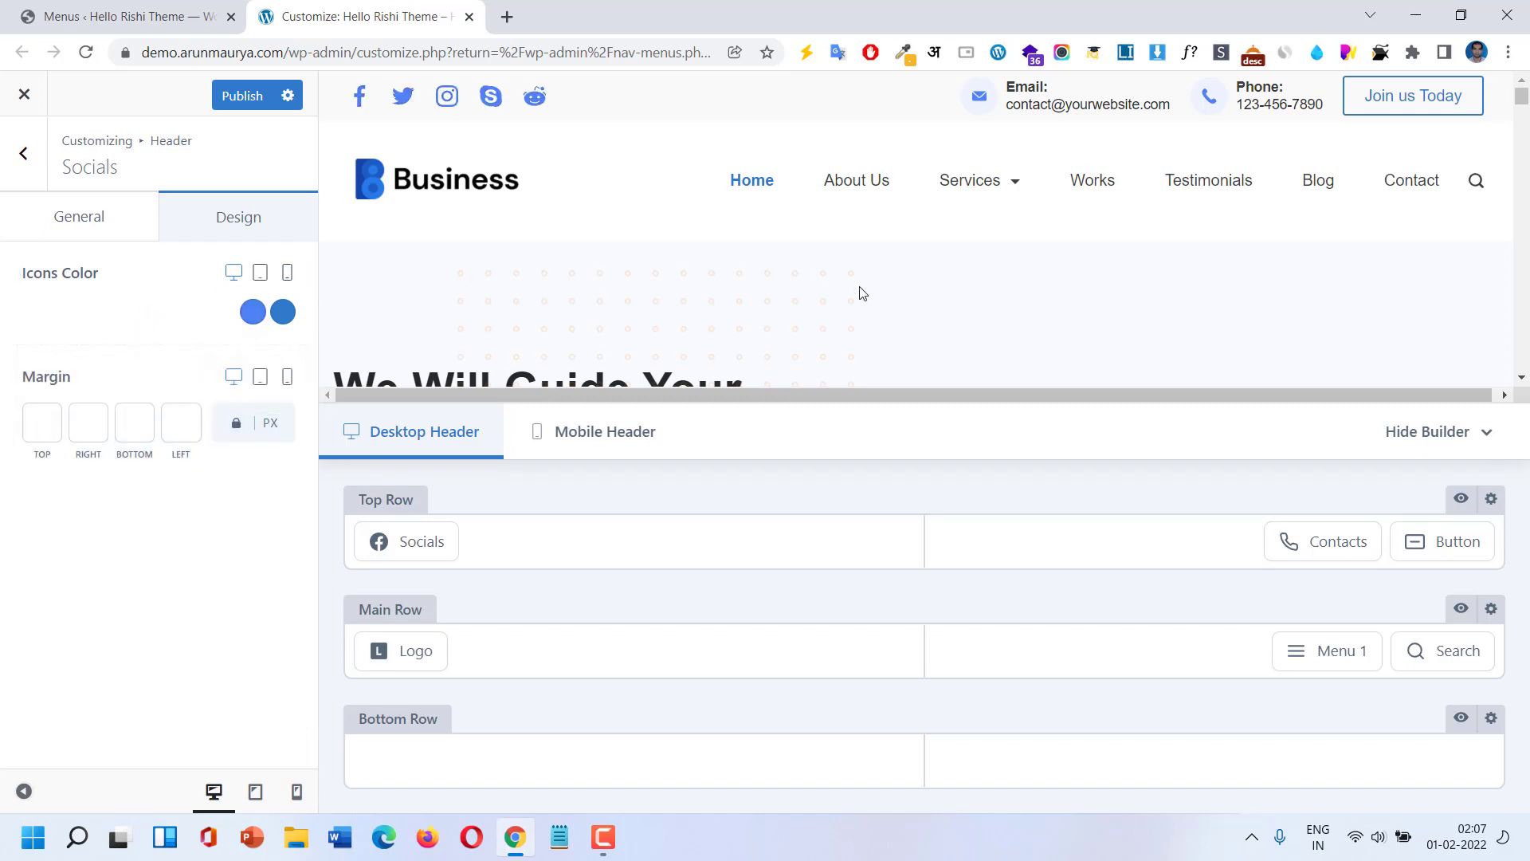
Switch the header builder to the mobile header.
{"action": "scroll", "coordinate": [856, 295], "scroll_direction": "down", "scroll_amount": 5}
{"action": "scroll", "coordinate": [852, 304], "scroll_direction": "up", "scroll_amount": 5}
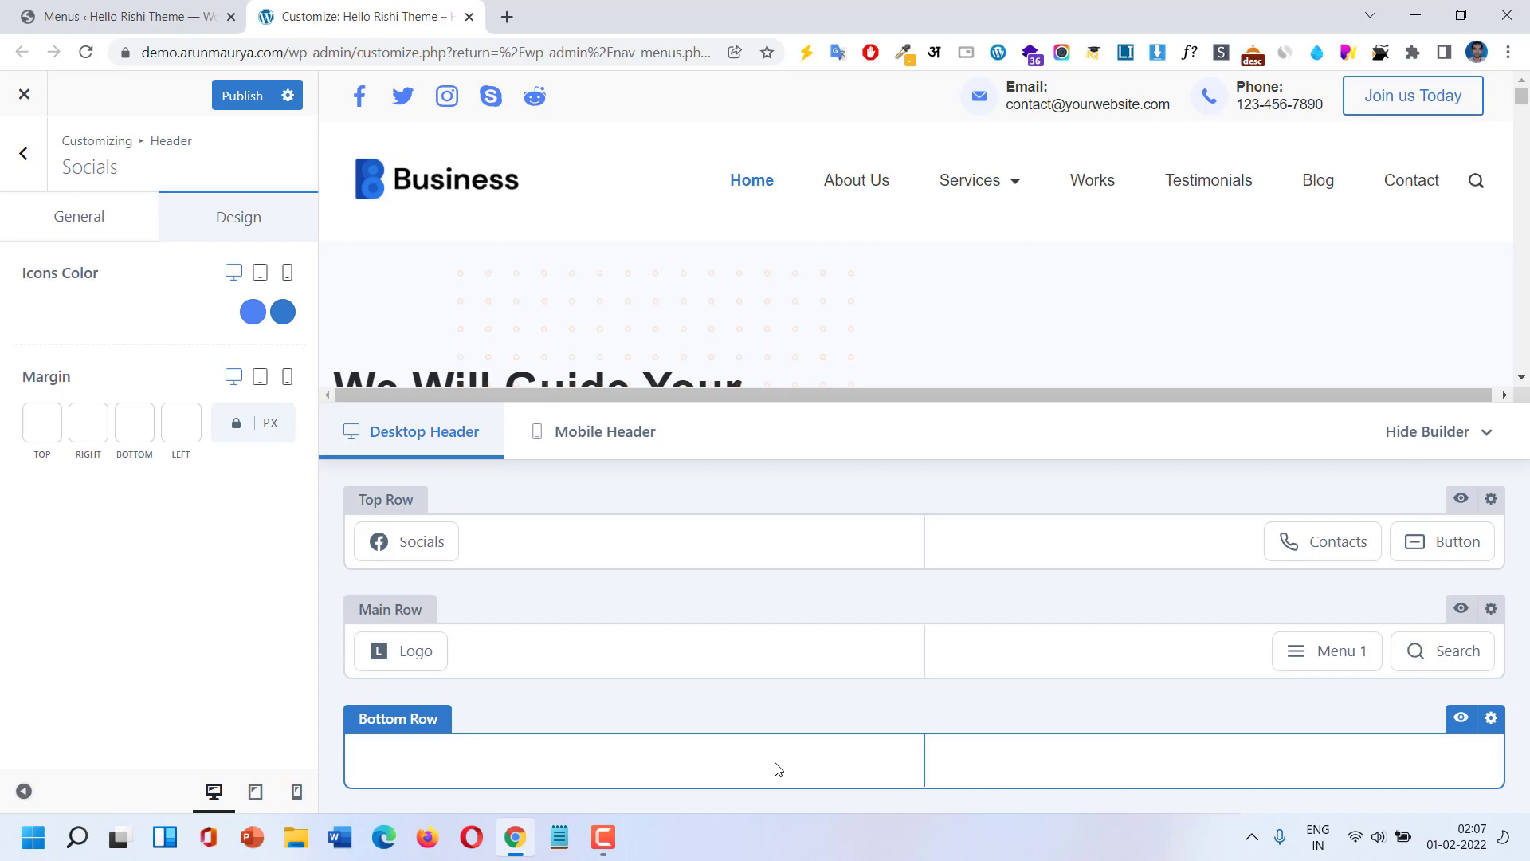
{"action": "left_click", "coordinate": [292, 795]}
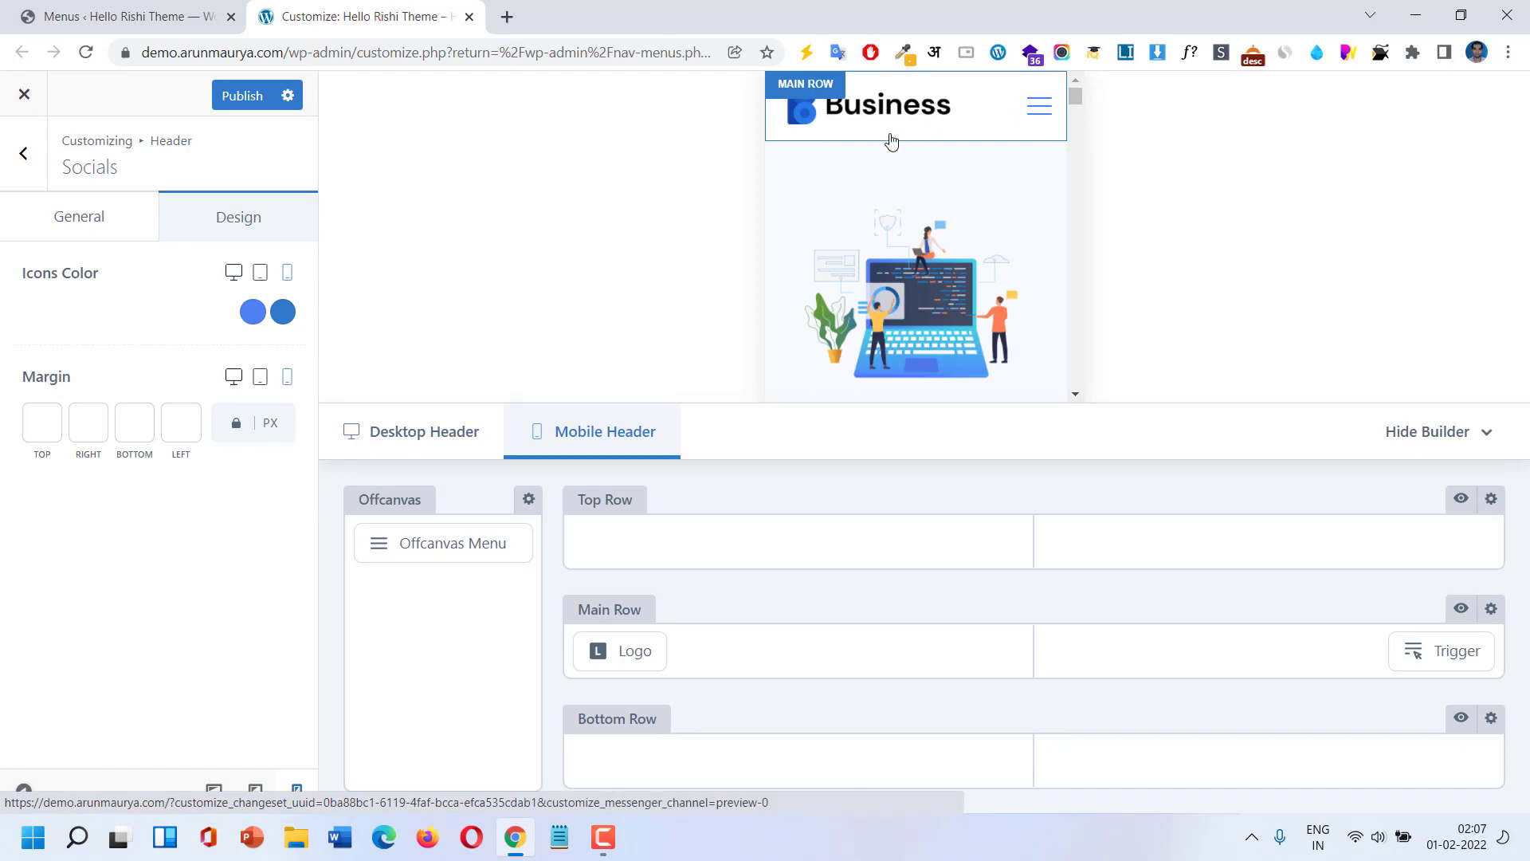
Compare desktop and mobile layouts, then open the mobile Trigger and Offcanvas Menu settings.
{"action": "left_click", "coordinate": [108, 220]}
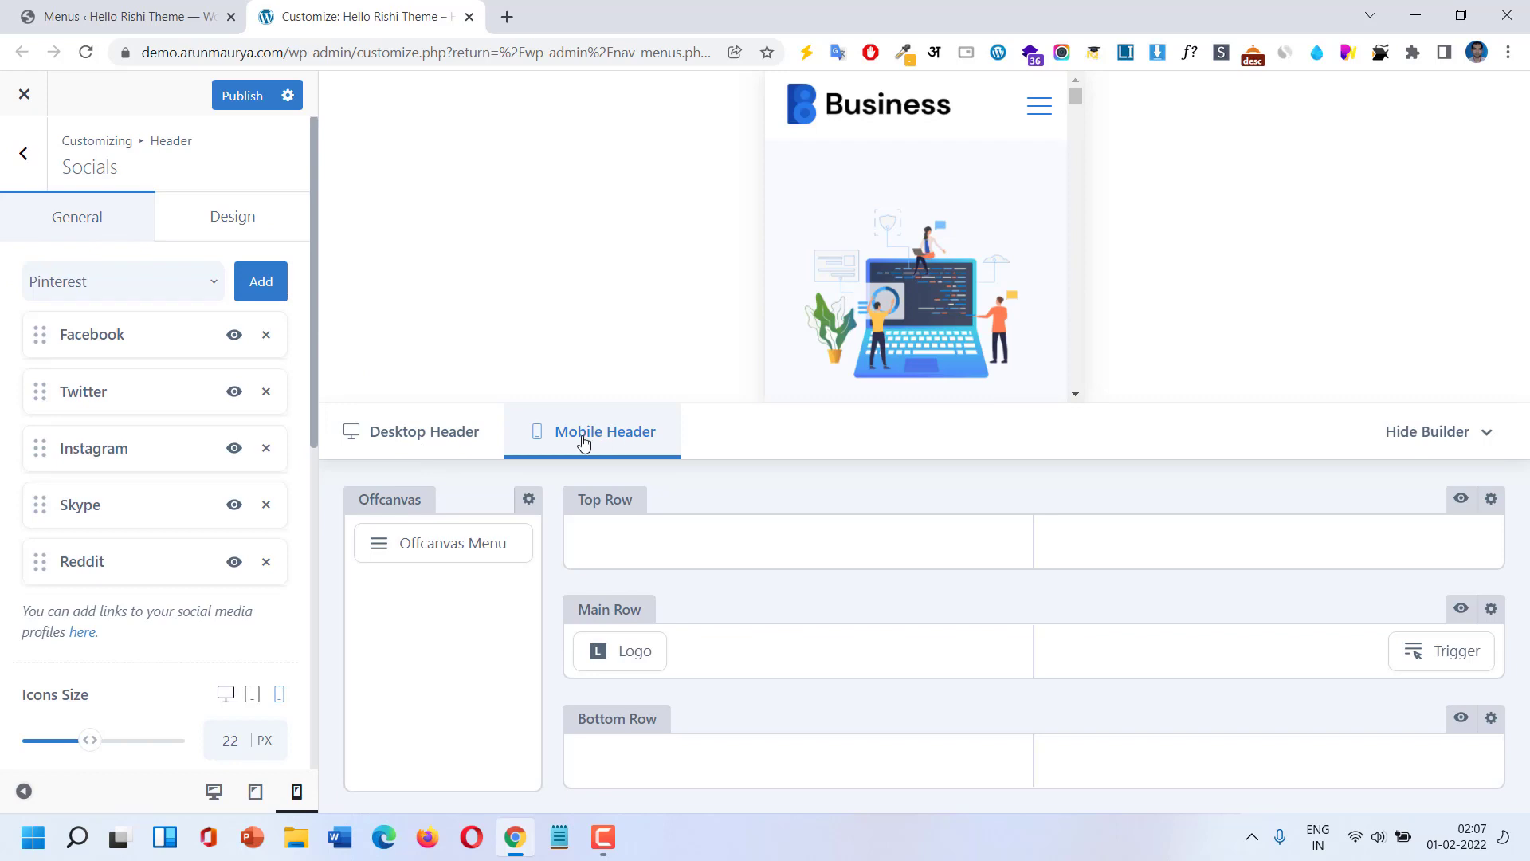
{"action": "left_click", "coordinate": [430, 443]}
{"action": "left_click", "coordinate": [571, 444]}
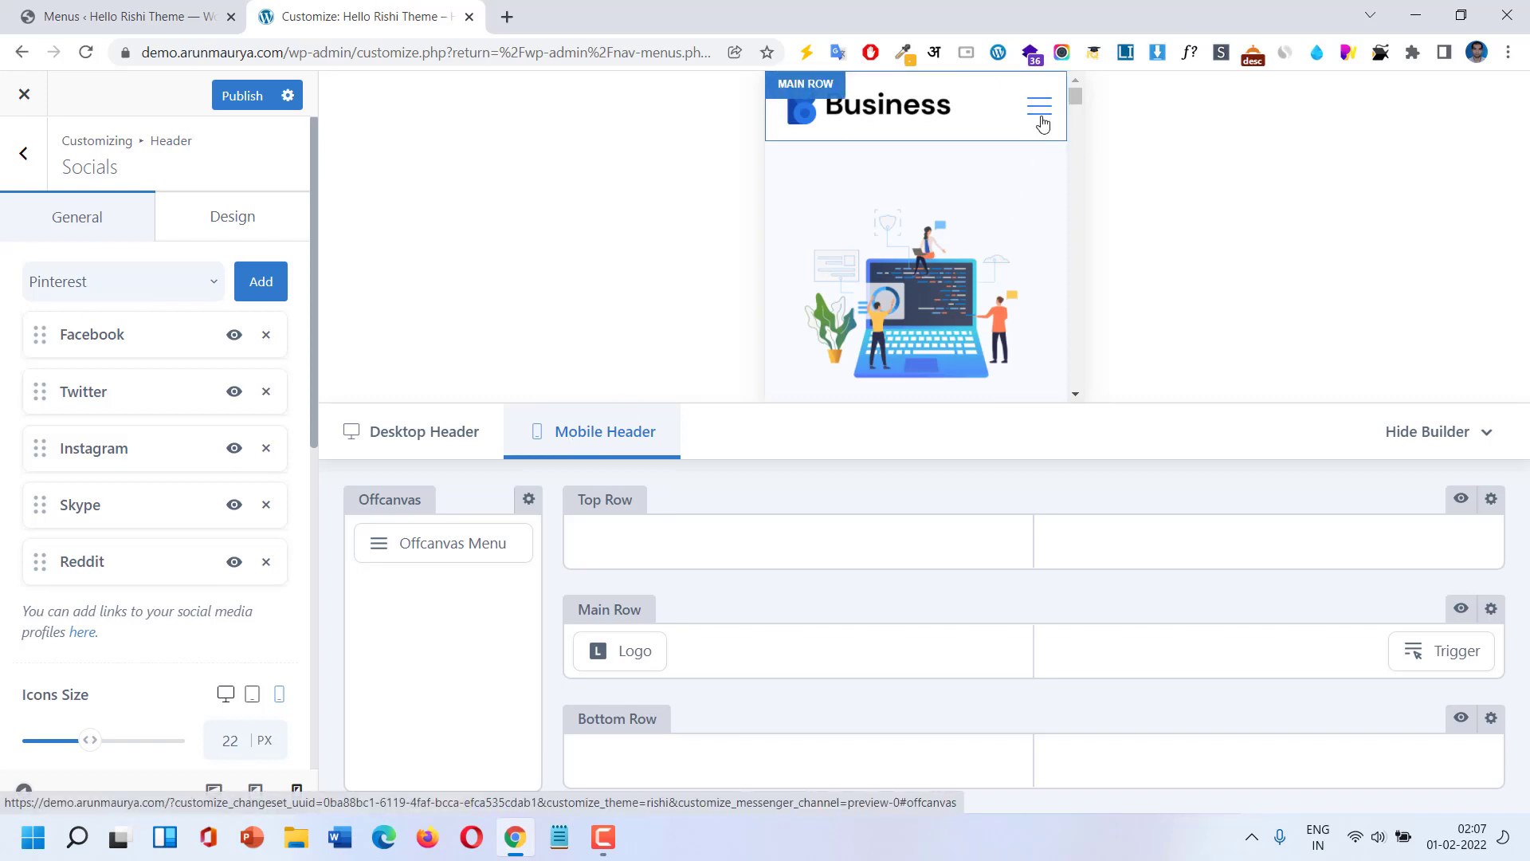
{"action": "scroll", "coordinate": [1002, 202], "scroll_direction": "down", "scroll_amount": 3}
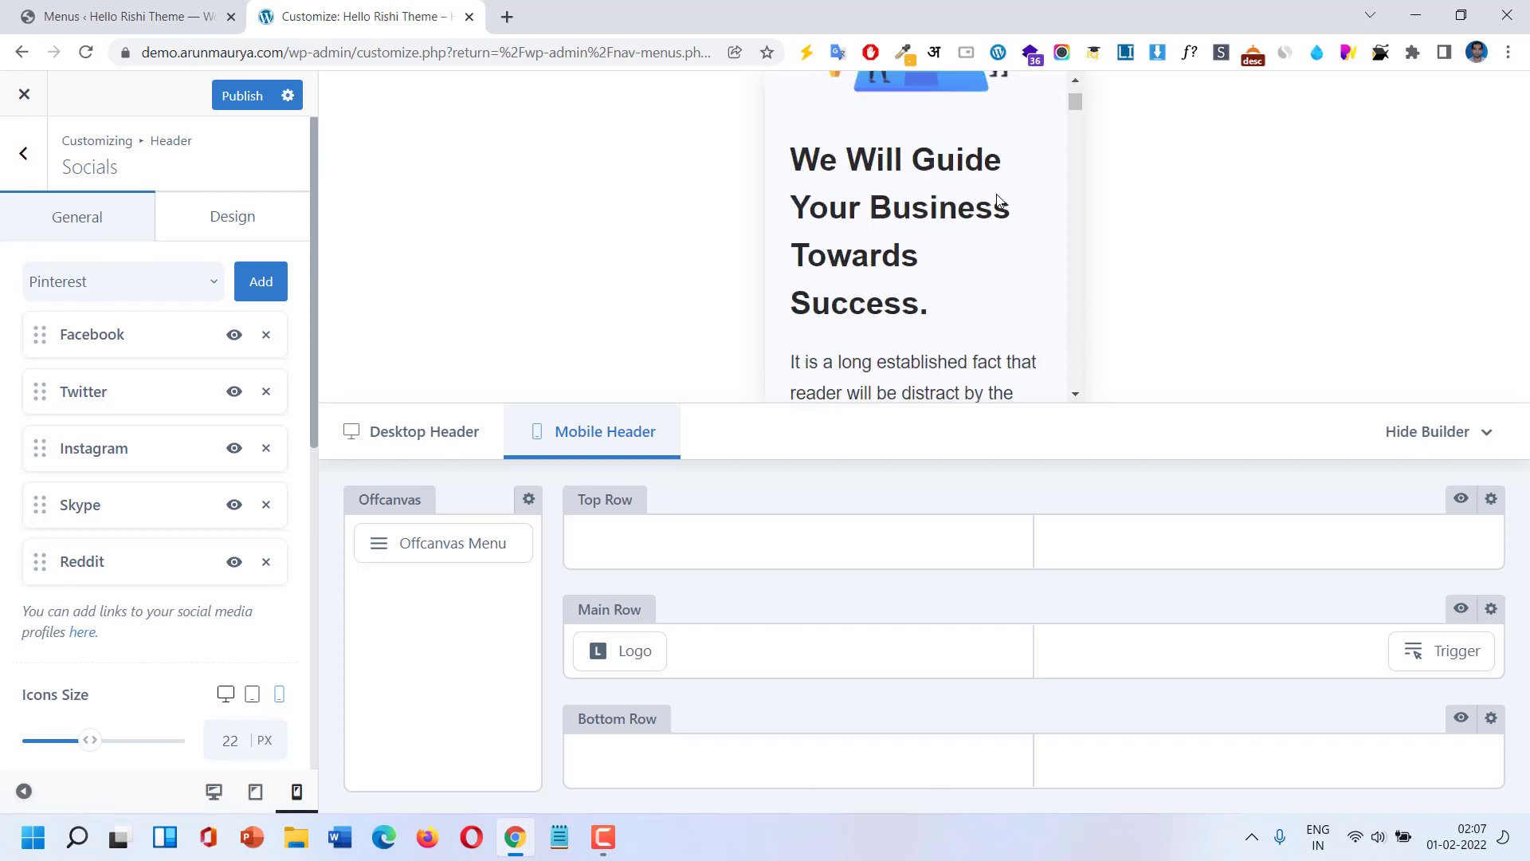
{"action": "scroll", "coordinate": [1028, 167], "scroll_direction": "up", "scroll_amount": 3}
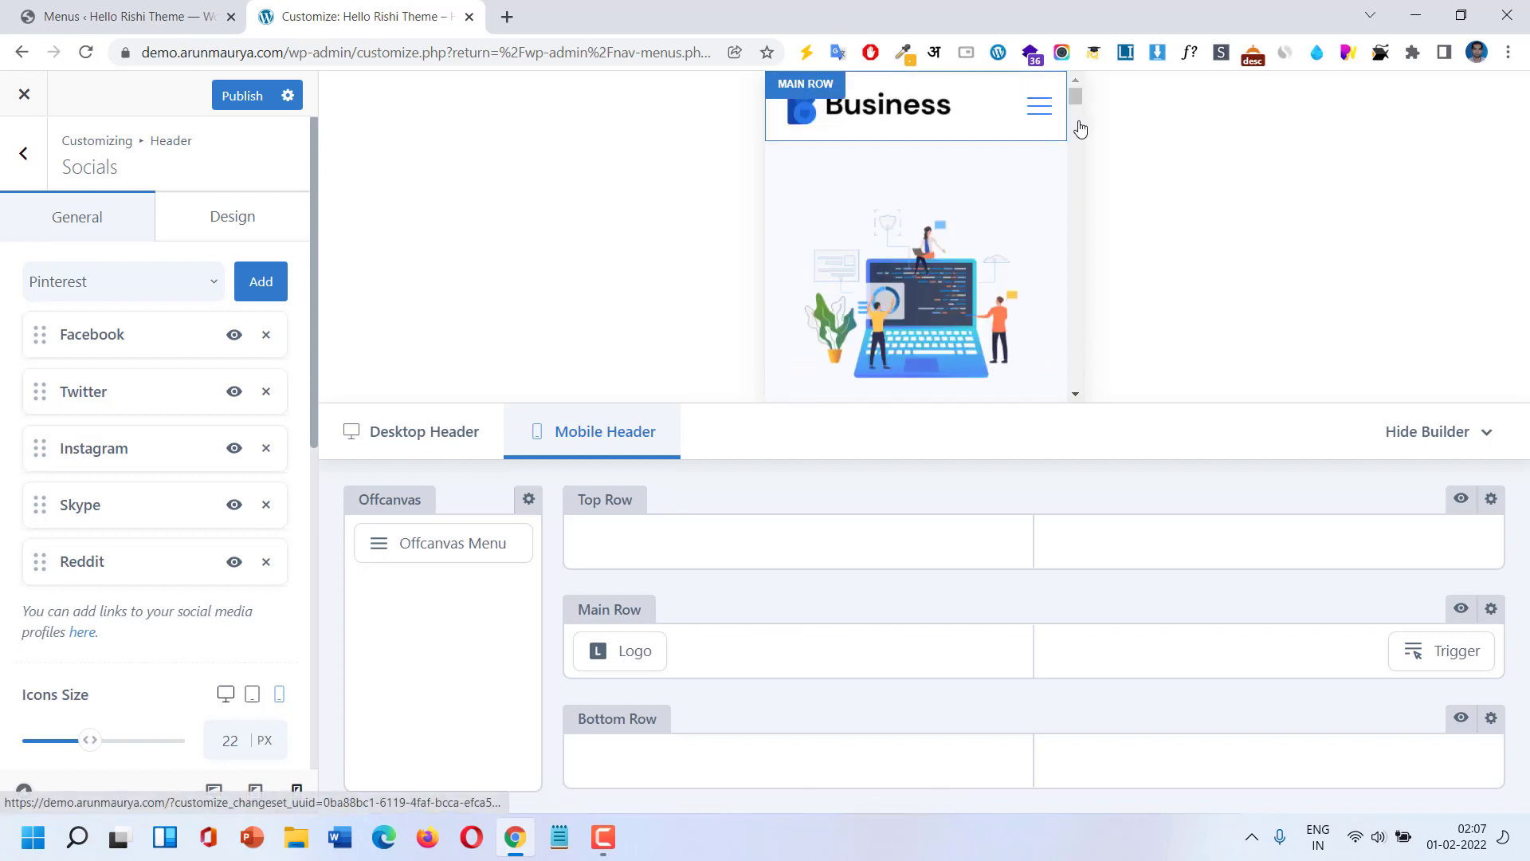
{"action": "mouse_move", "coordinate": [1439, 656]}
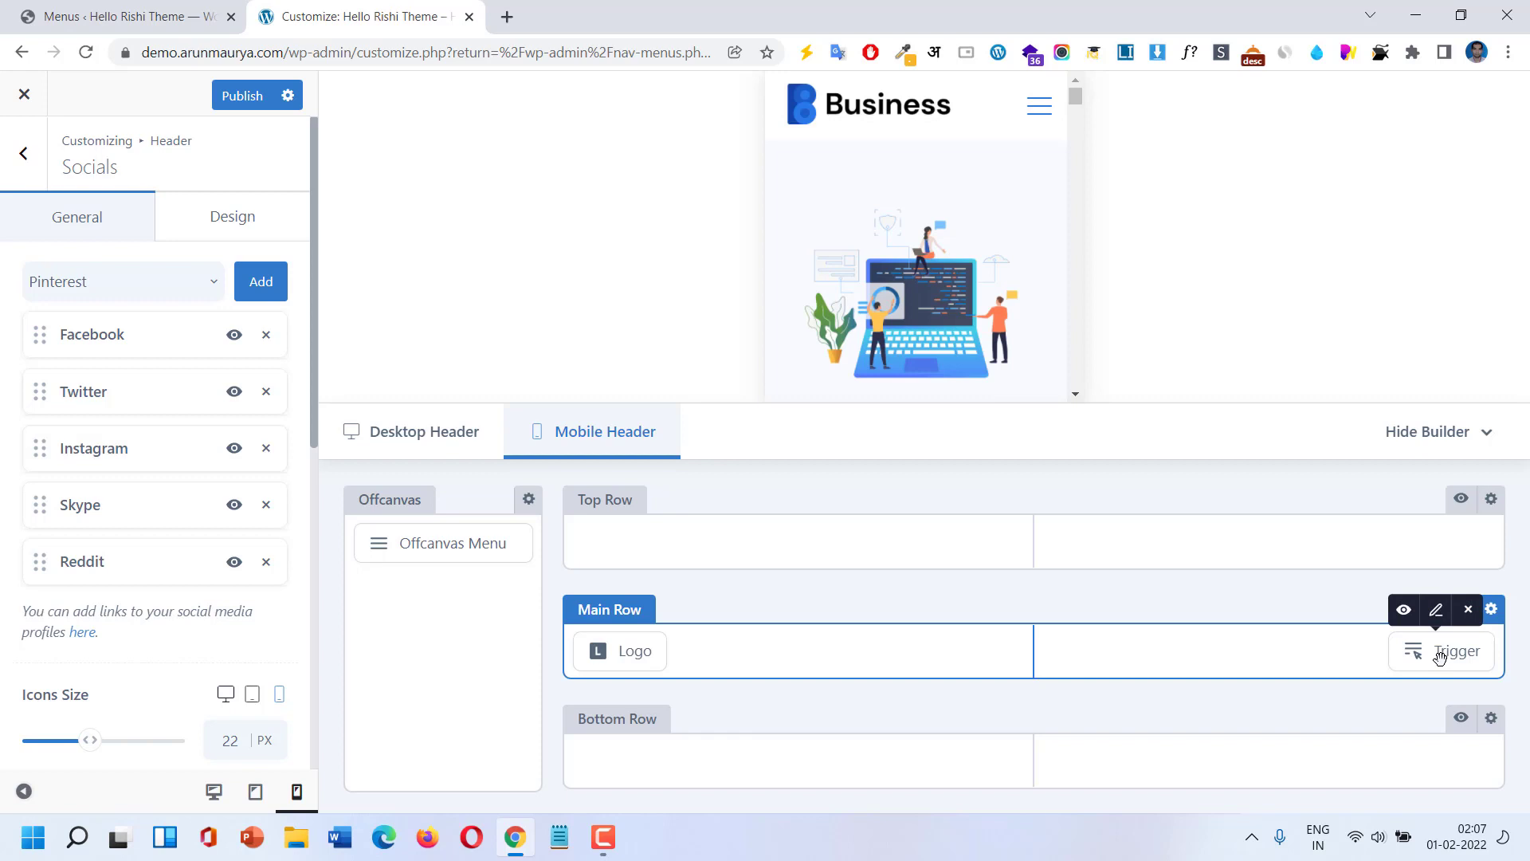
{"action": "left_click", "coordinate": [1439, 653]}
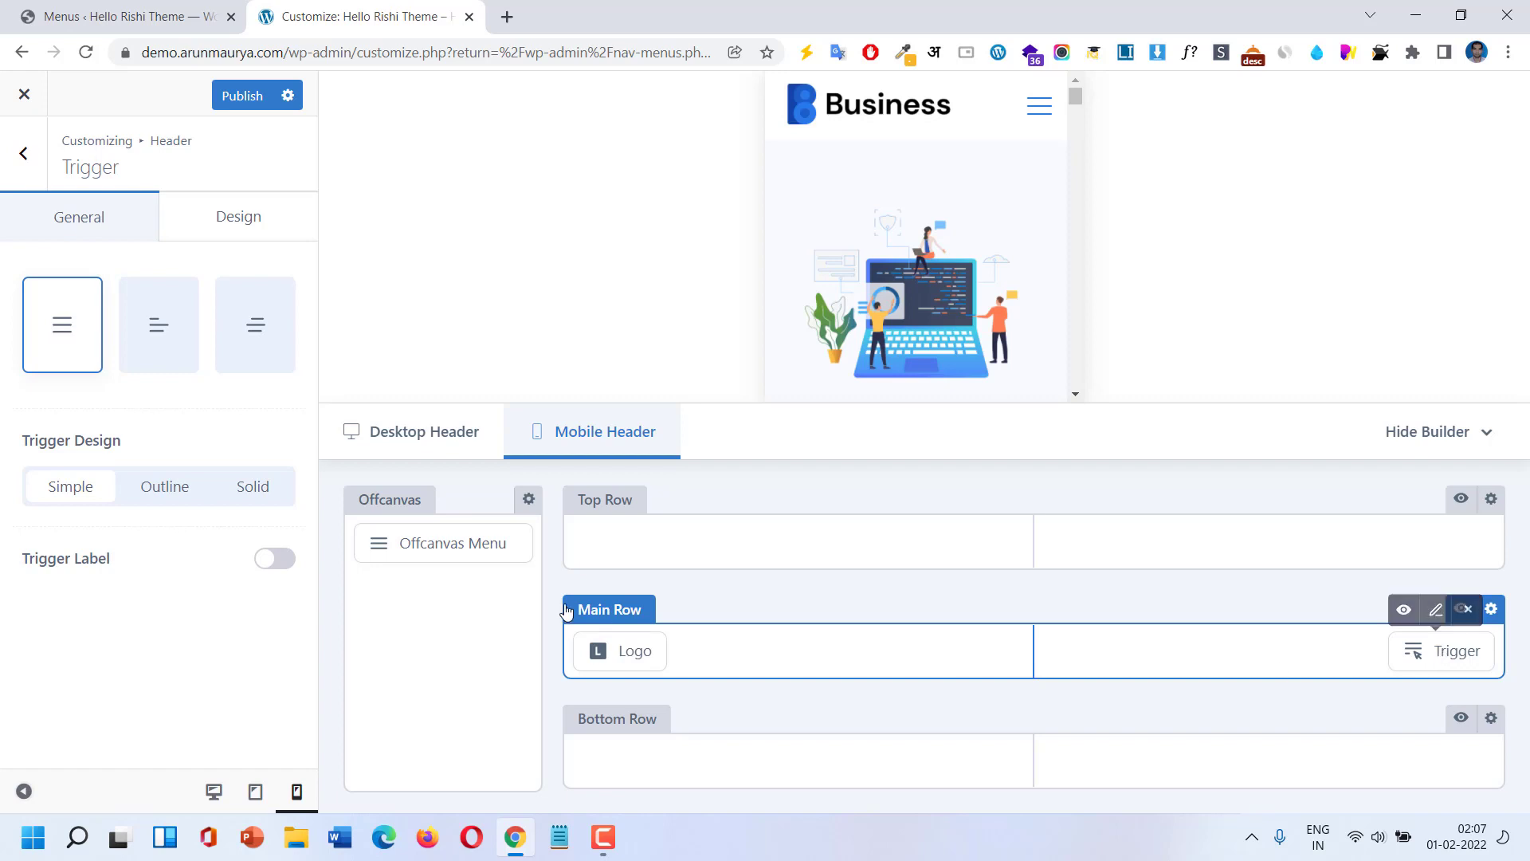
{"action": "left_click", "coordinate": [443, 544]}
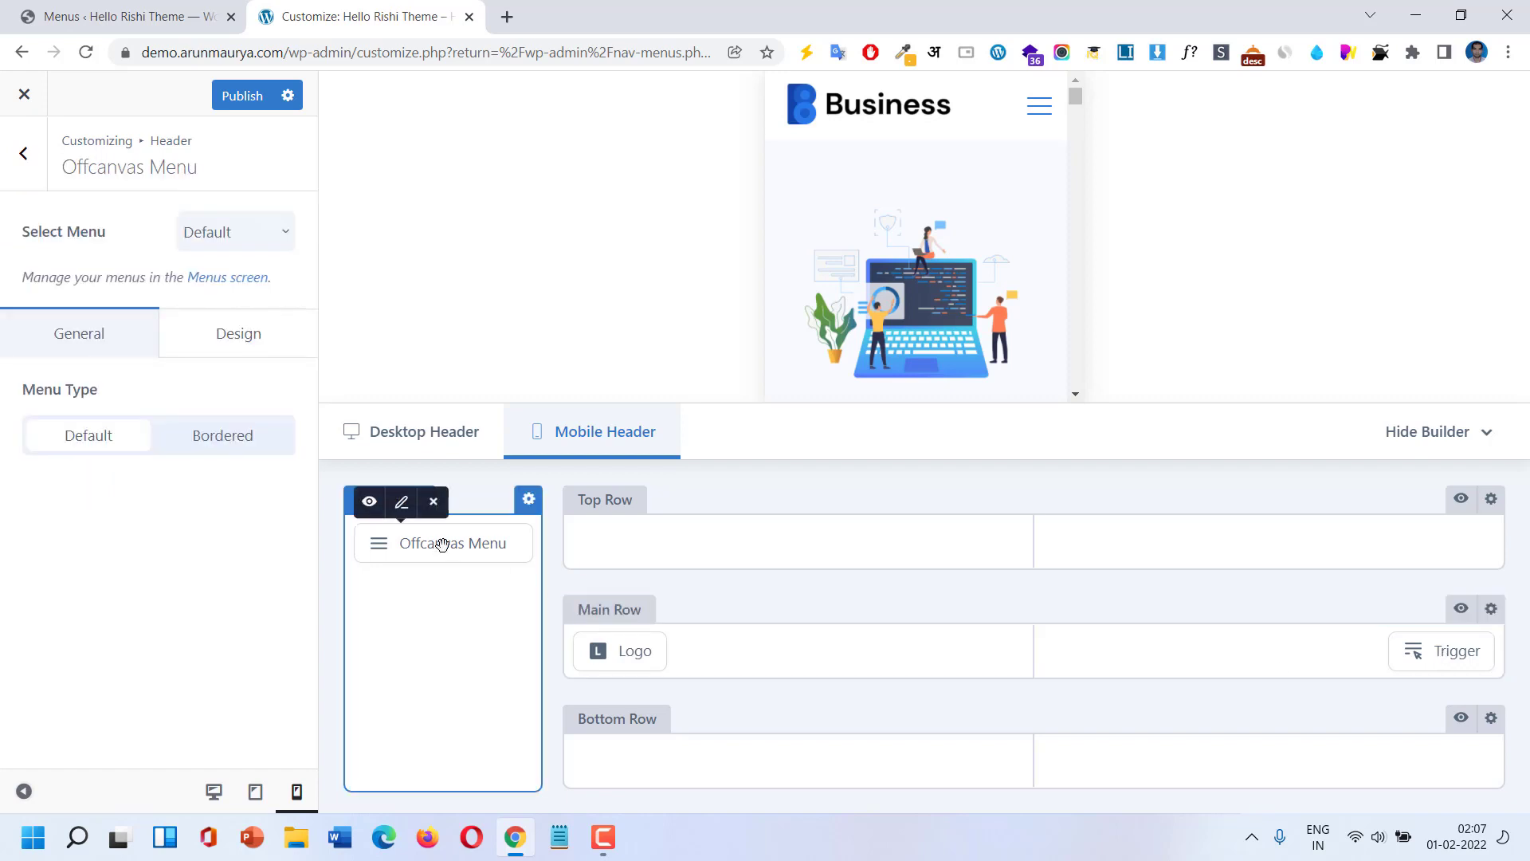
Use MenuMain as the mobile offcanvas menu.
{"action": "left_click", "coordinate": [239, 233]}
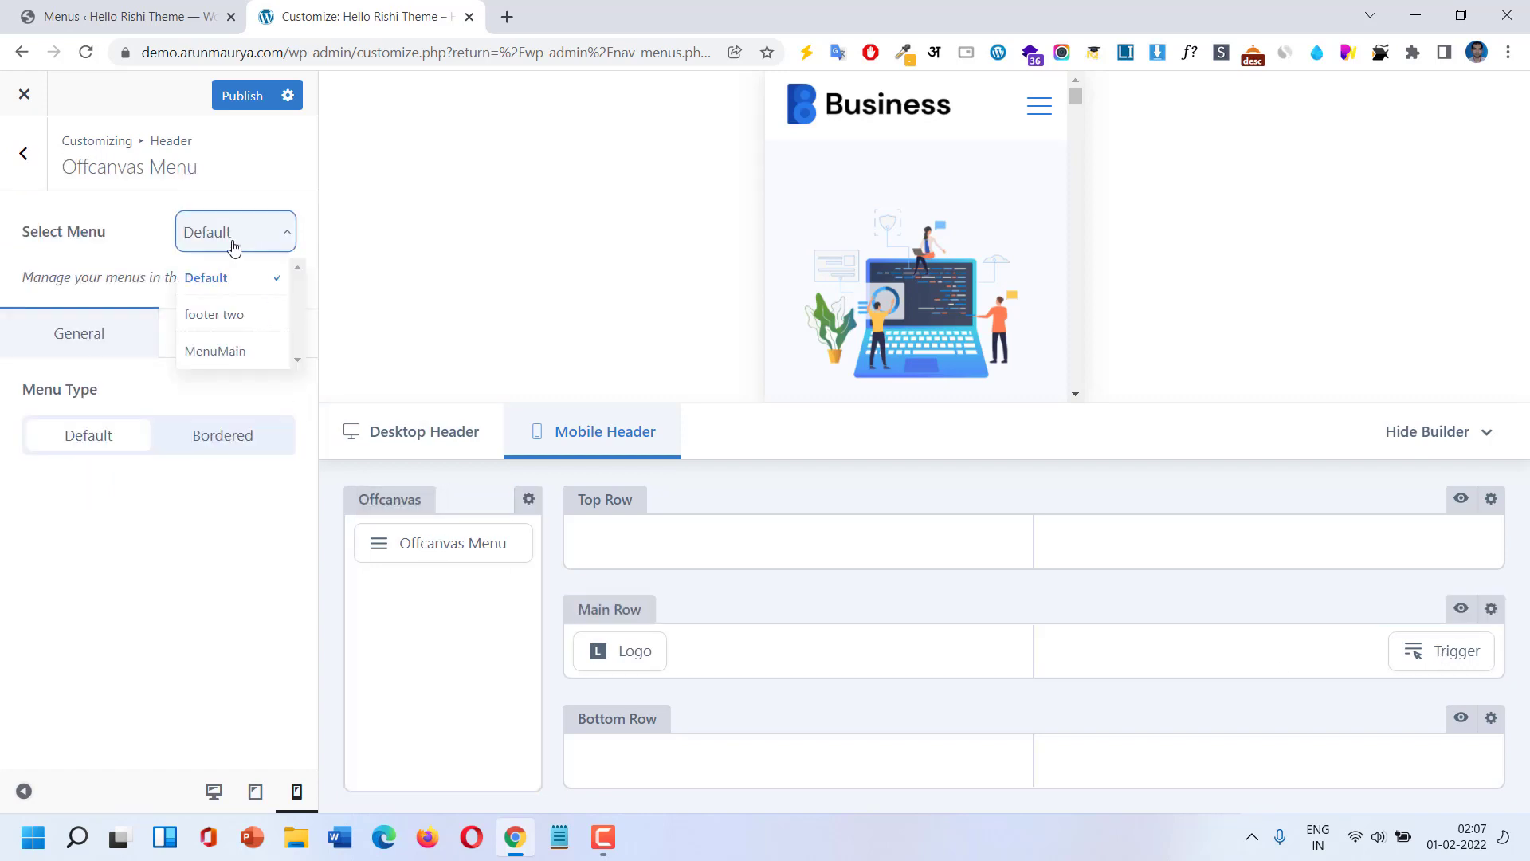
{"action": "left_click", "coordinate": [222, 351]}
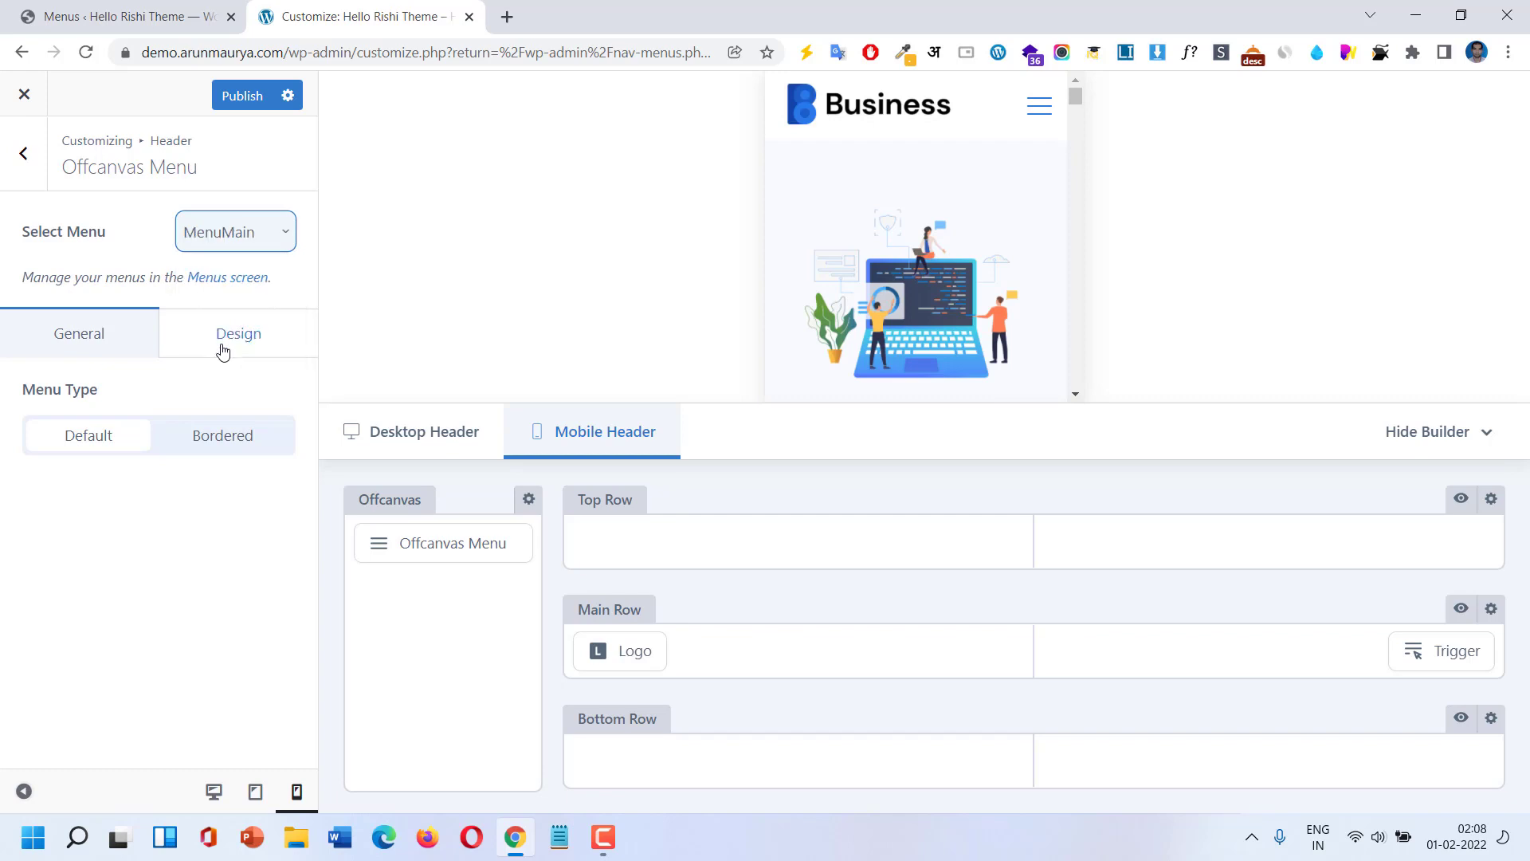
{"action": "left_click", "coordinate": [1040, 115]}
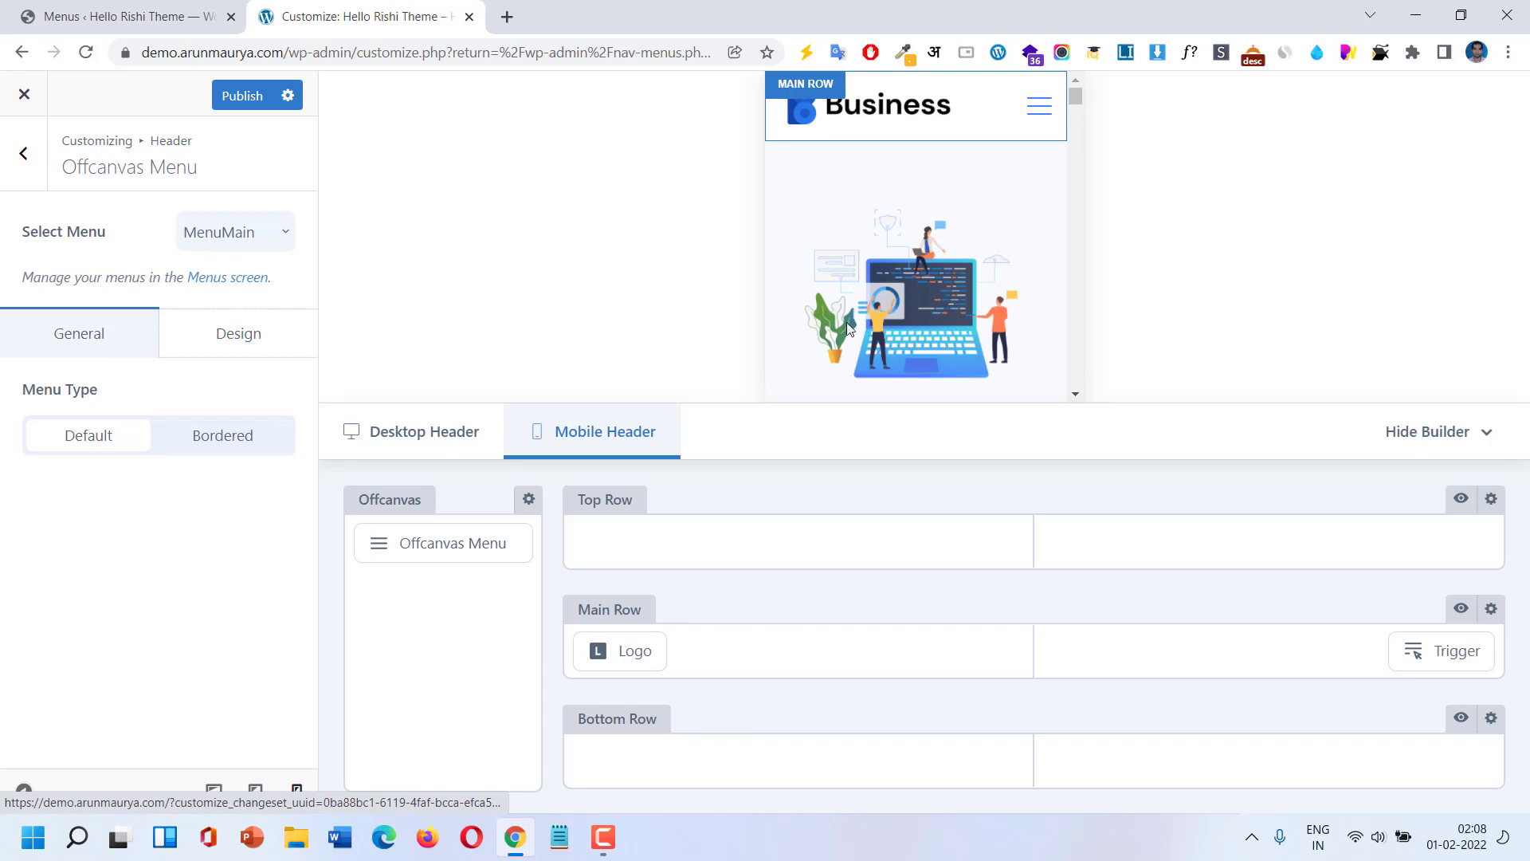
{"action": "left_click", "coordinate": [267, 443]}
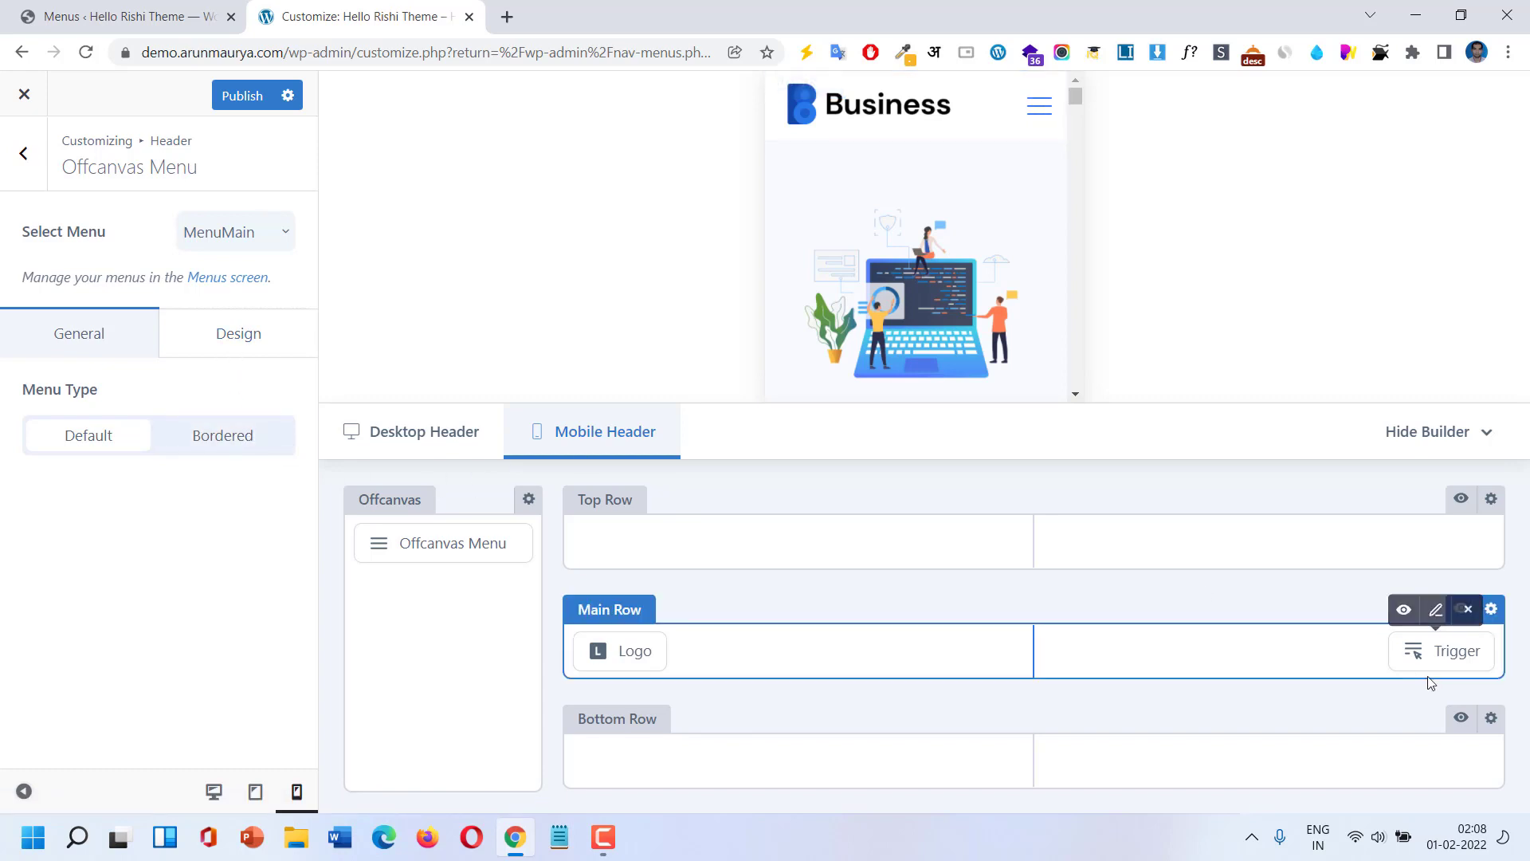
Give the menu trigger an Outline design, keeping its label switched off.
{"action": "left_click", "coordinate": [1430, 650]}
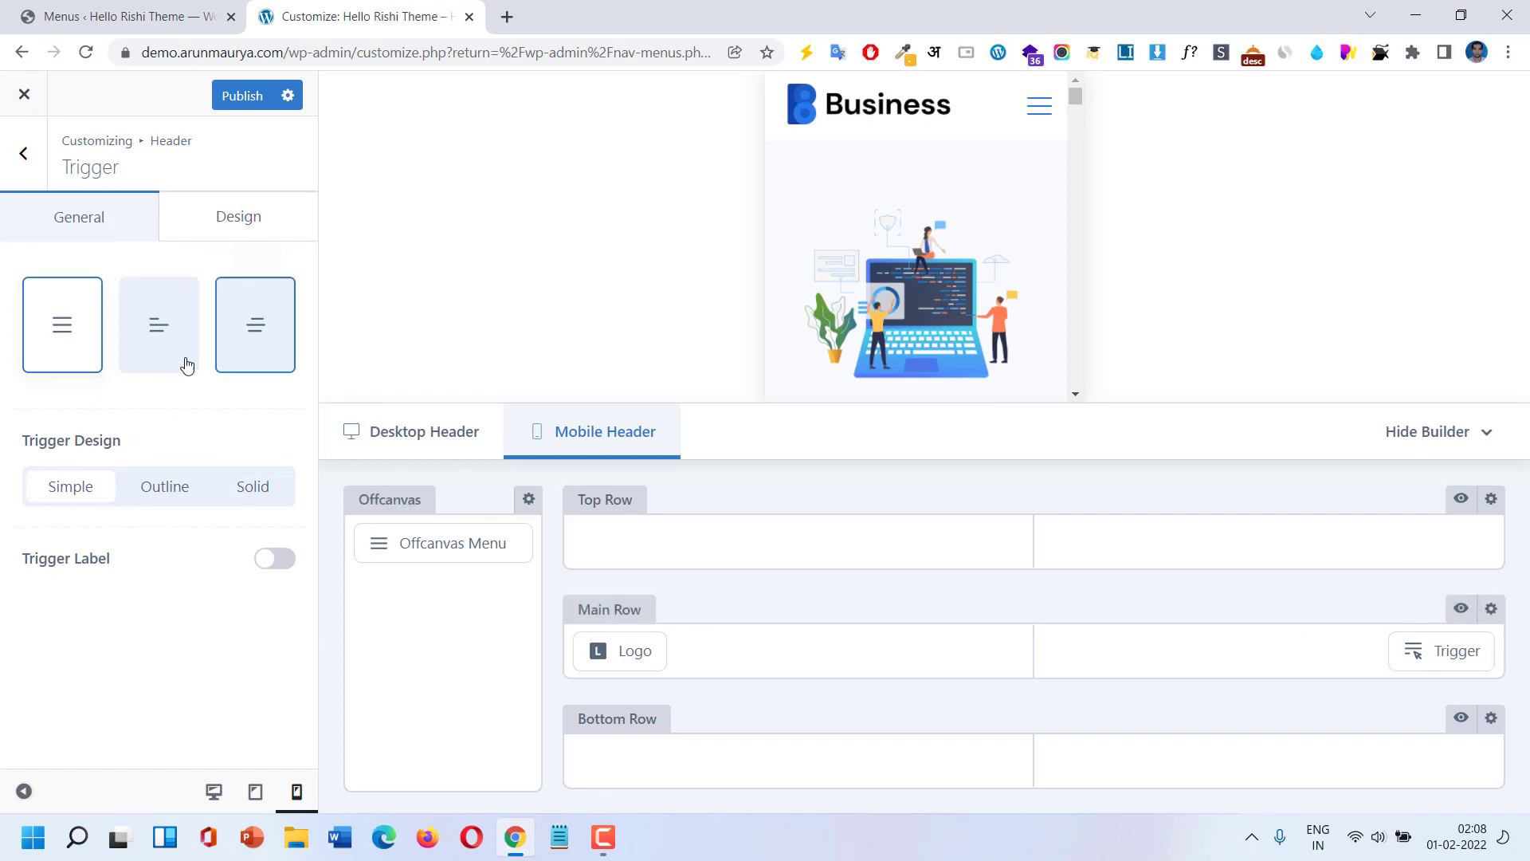
{"action": "left_click", "coordinate": [157, 493]}
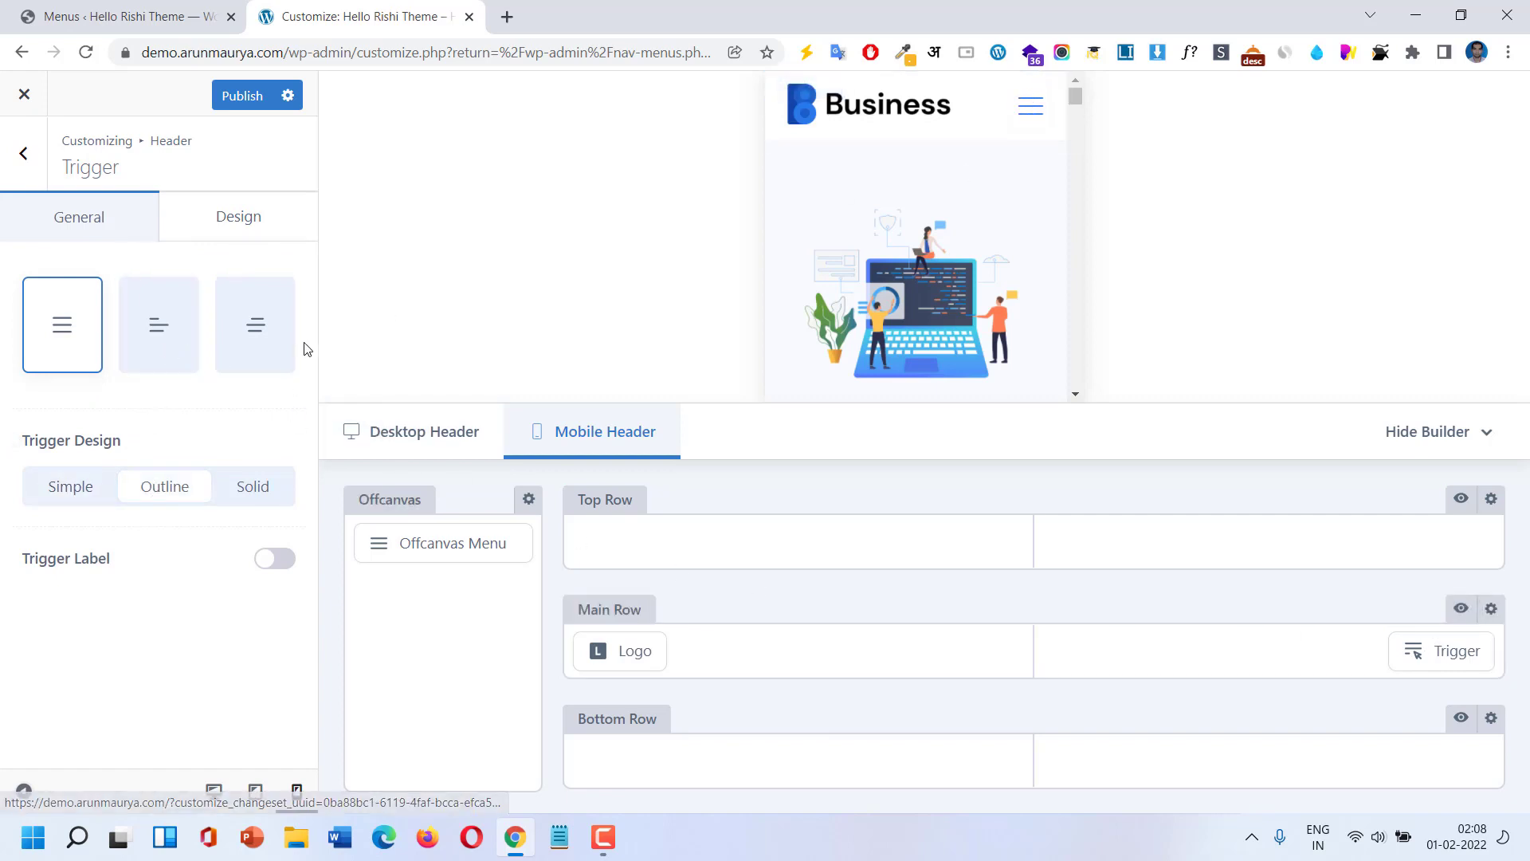
{"action": "left_click", "coordinate": [290, 569]}
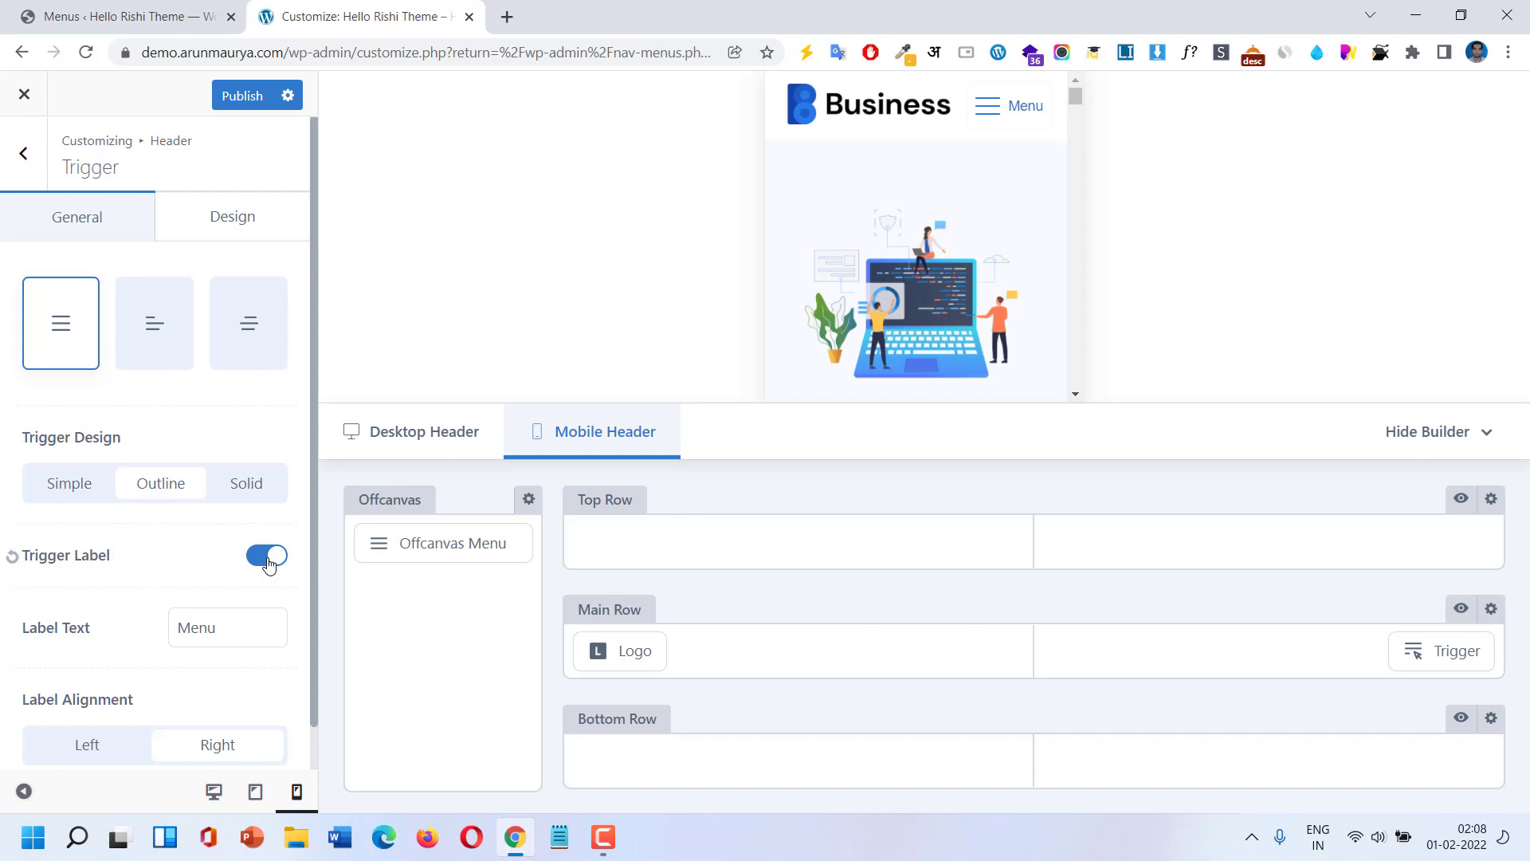
{"action": "left_click", "coordinate": [101, 744]}
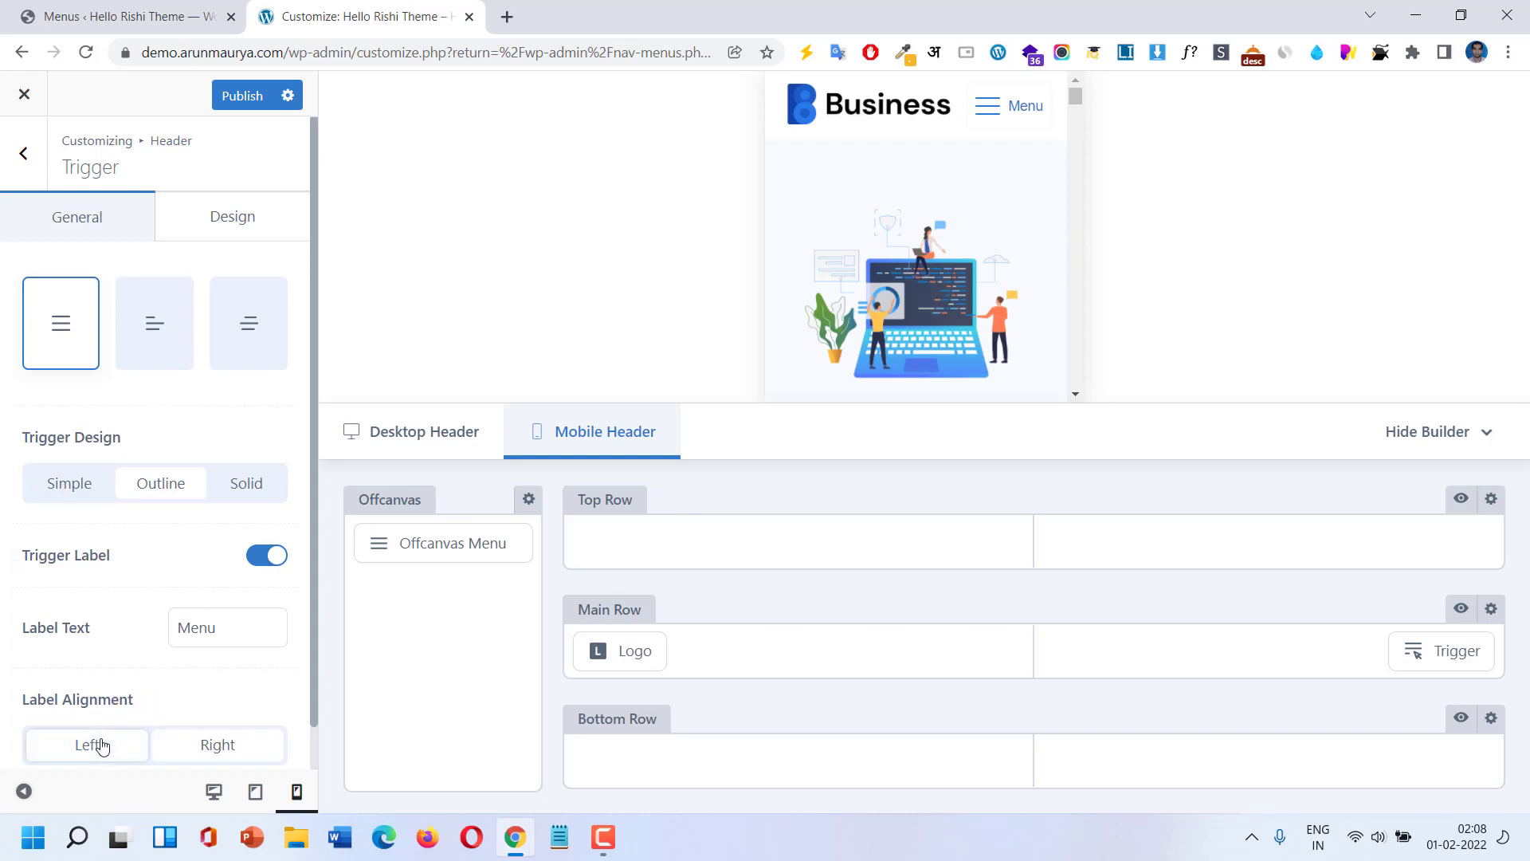
{"action": "left_click", "coordinate": [255, 564]}
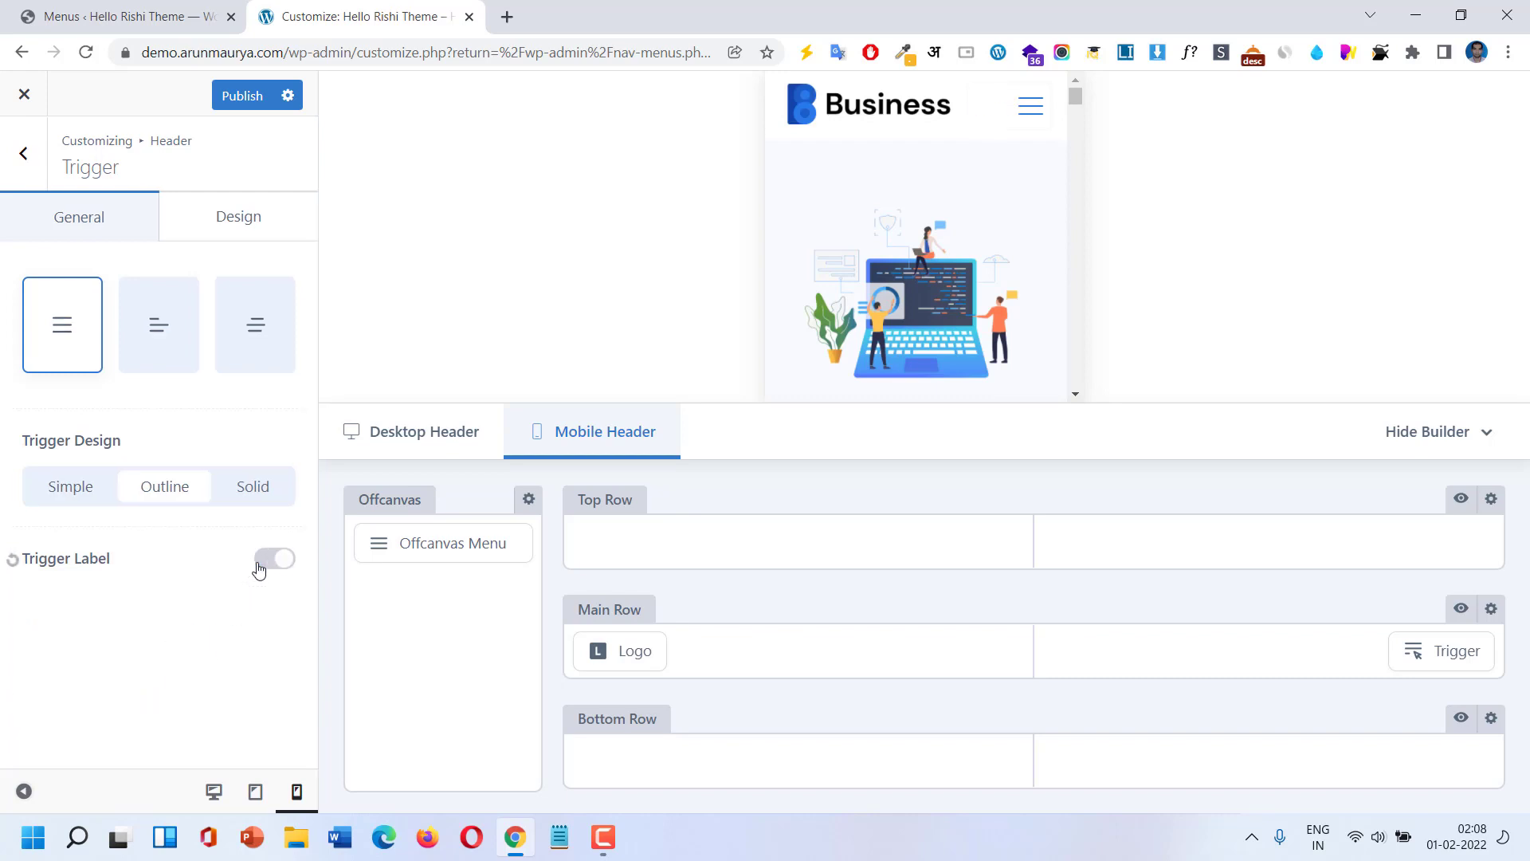
Set the trigger's border colour to the blue Color 3 swatch.
{"action": "left_click", "coordinate": [244, 226]}
{"action": "left_click", "coordinate": [252, 343]}
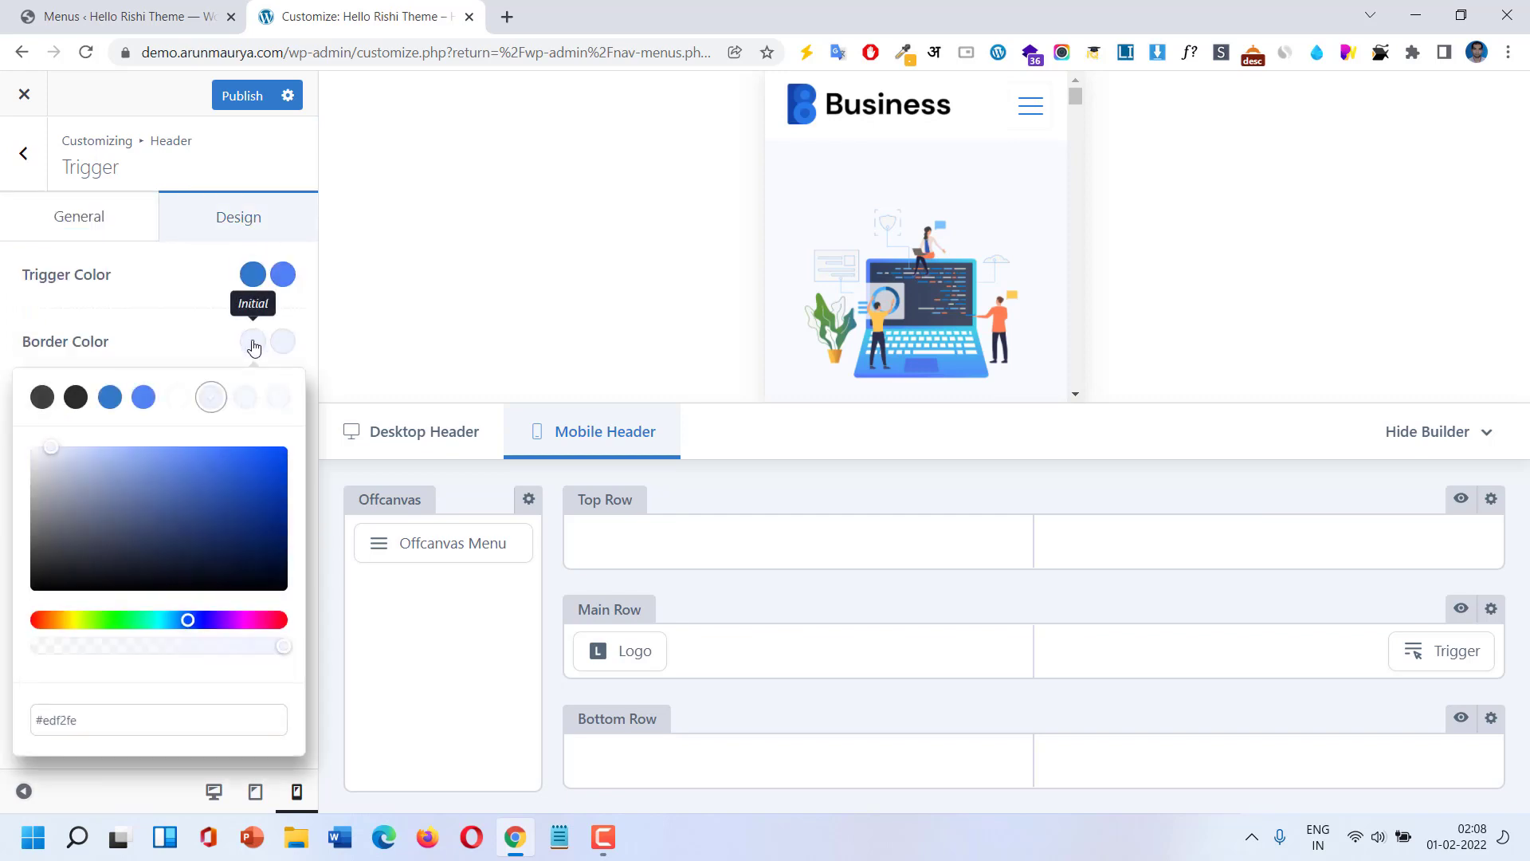
{"action": "left_click", "coordinate": [74, 398]}
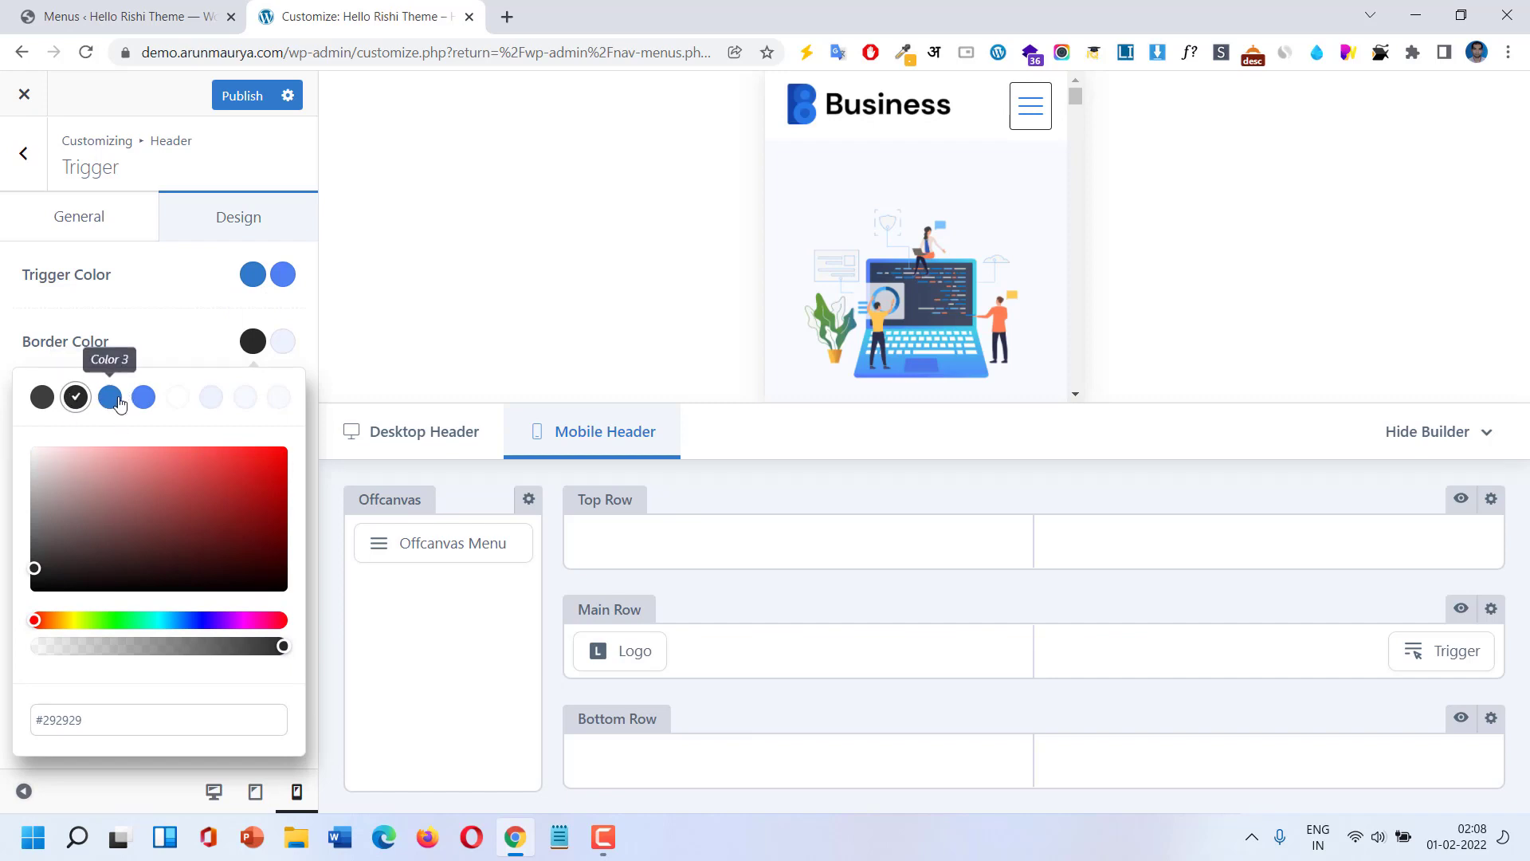
{"action": "left_click", "coordinate": [111, 397]}
{"action": "left_click", "coordinate": [154, 314]}
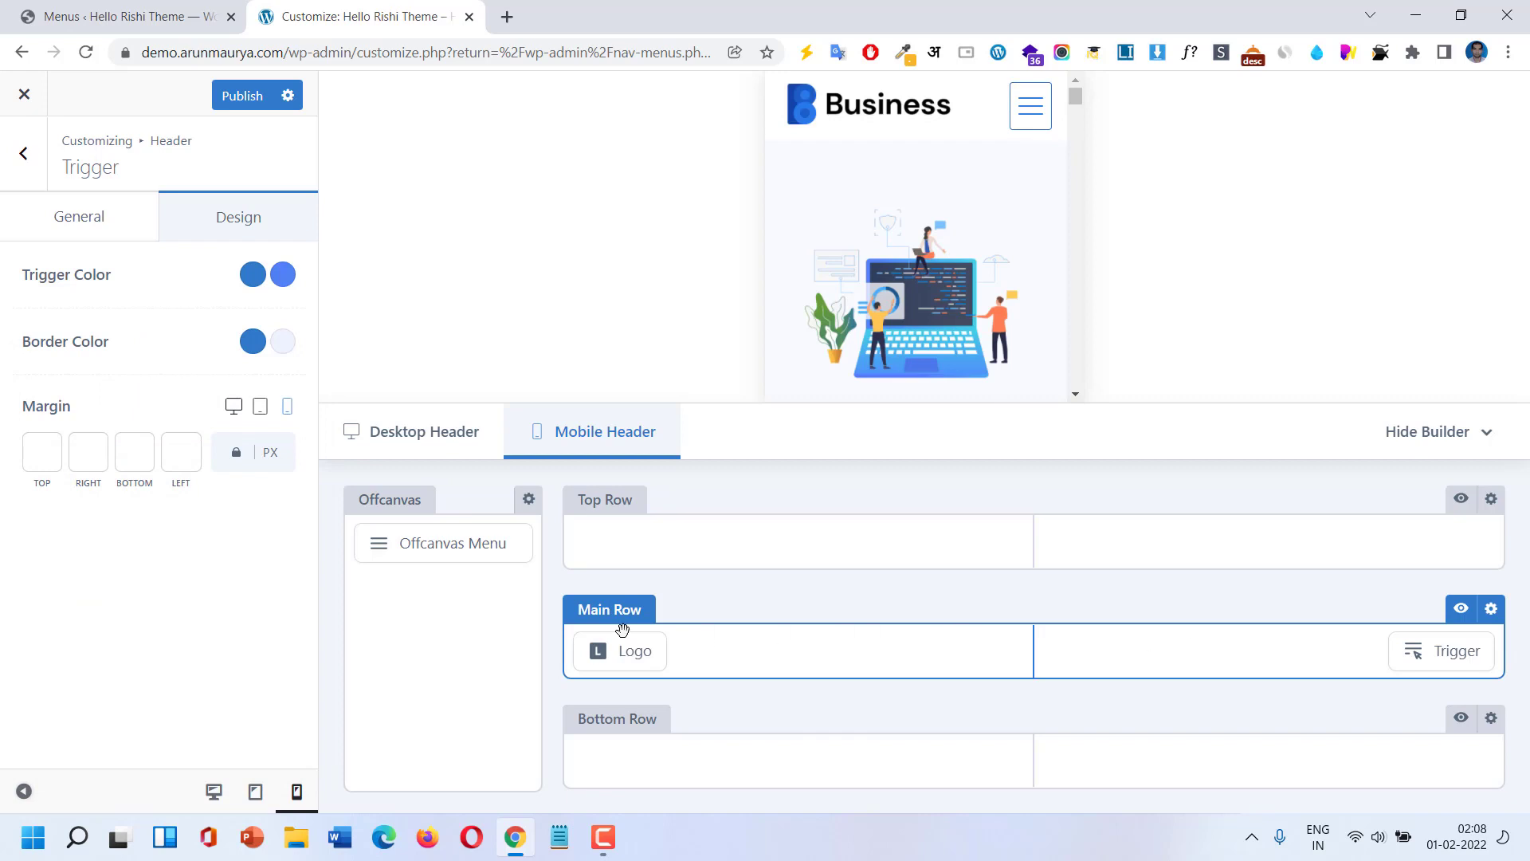
{"action": "left_click", "coordinate": [86, 232]}
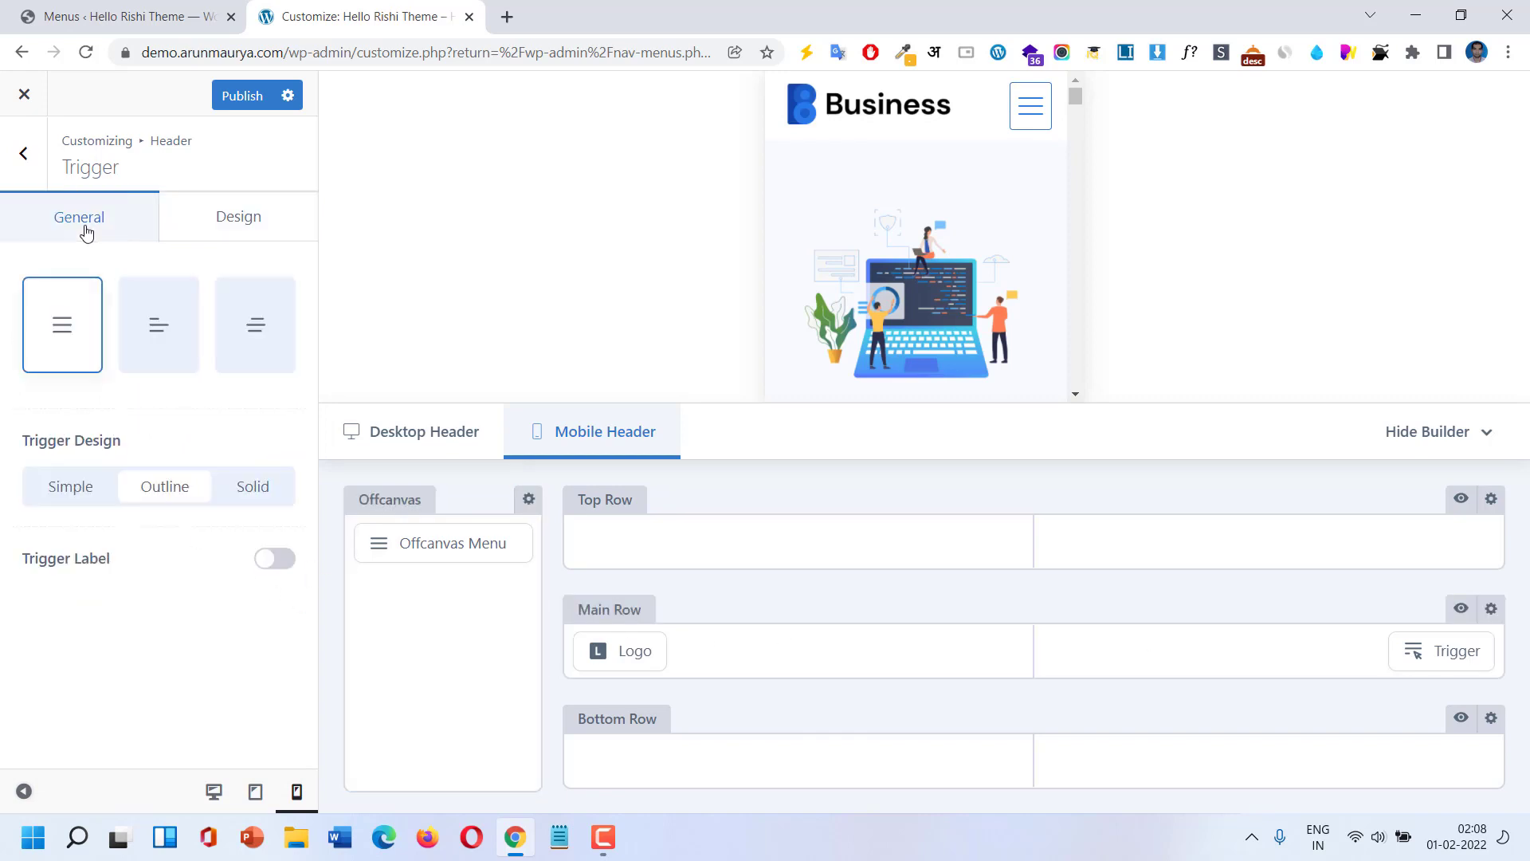
Place Search beside the Trigger in the mobile main row and publish the changes.
{"action": "left_click", "coordinate": [24, 153]}
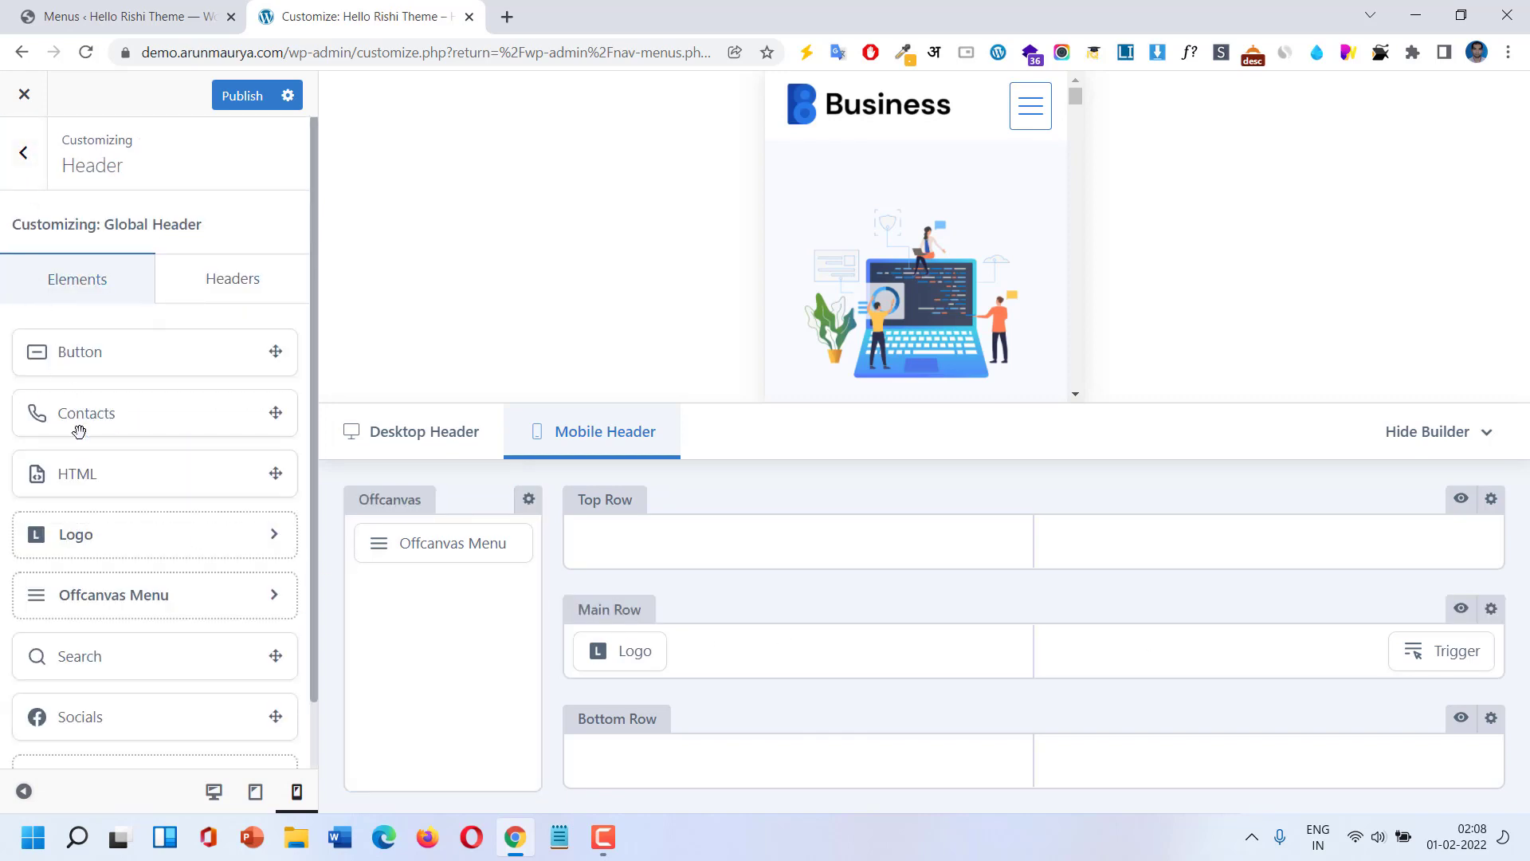
{"action": "left_click_drag", "start_coordinate": [123, 647], "coordinate": [1314, 656]}
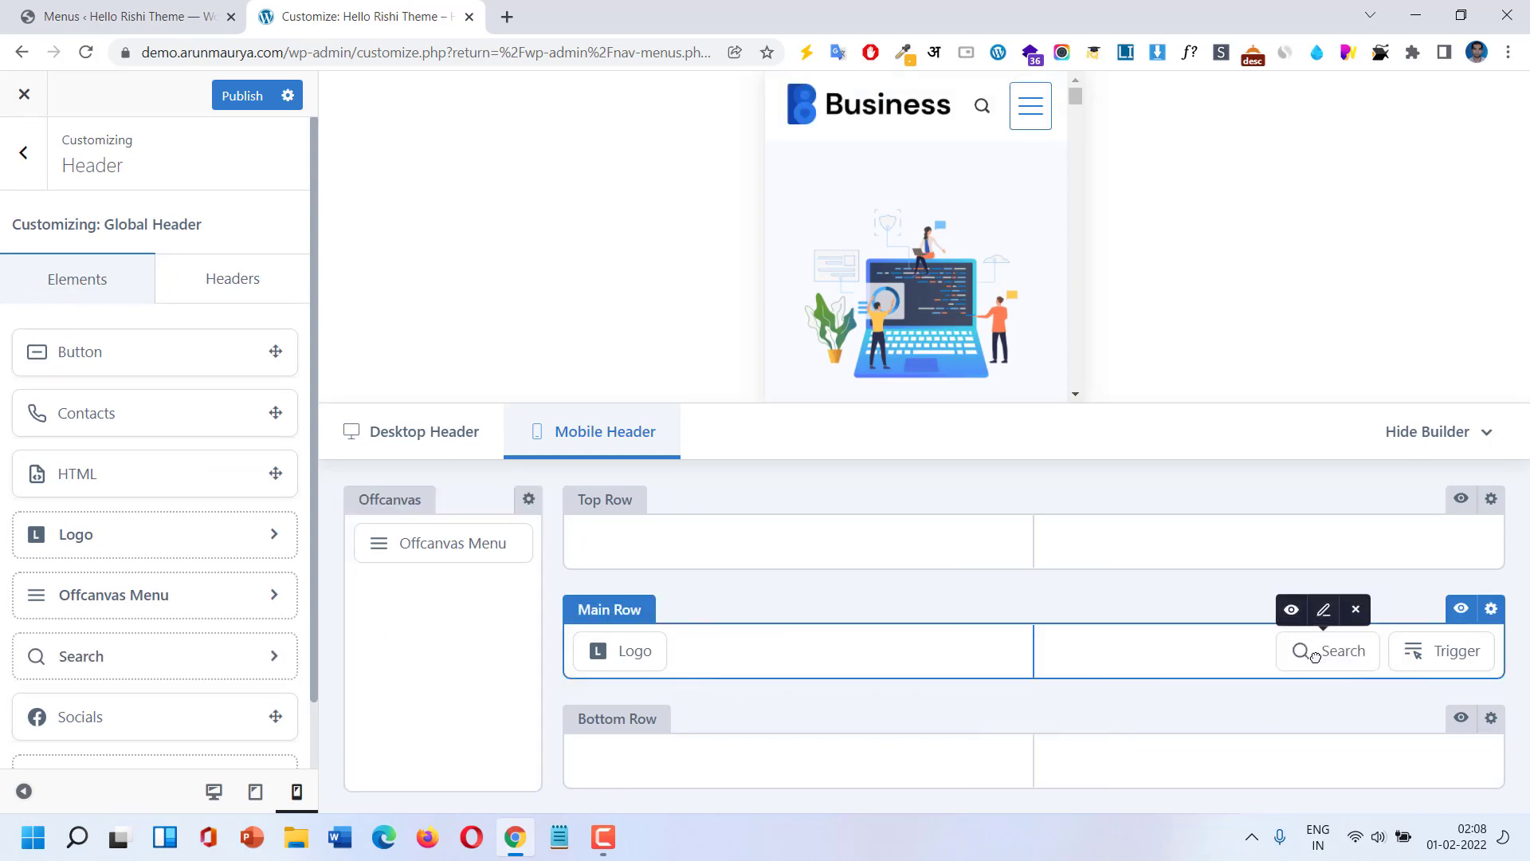
{"action": "left_click", "coordinate": [1024, 115]}
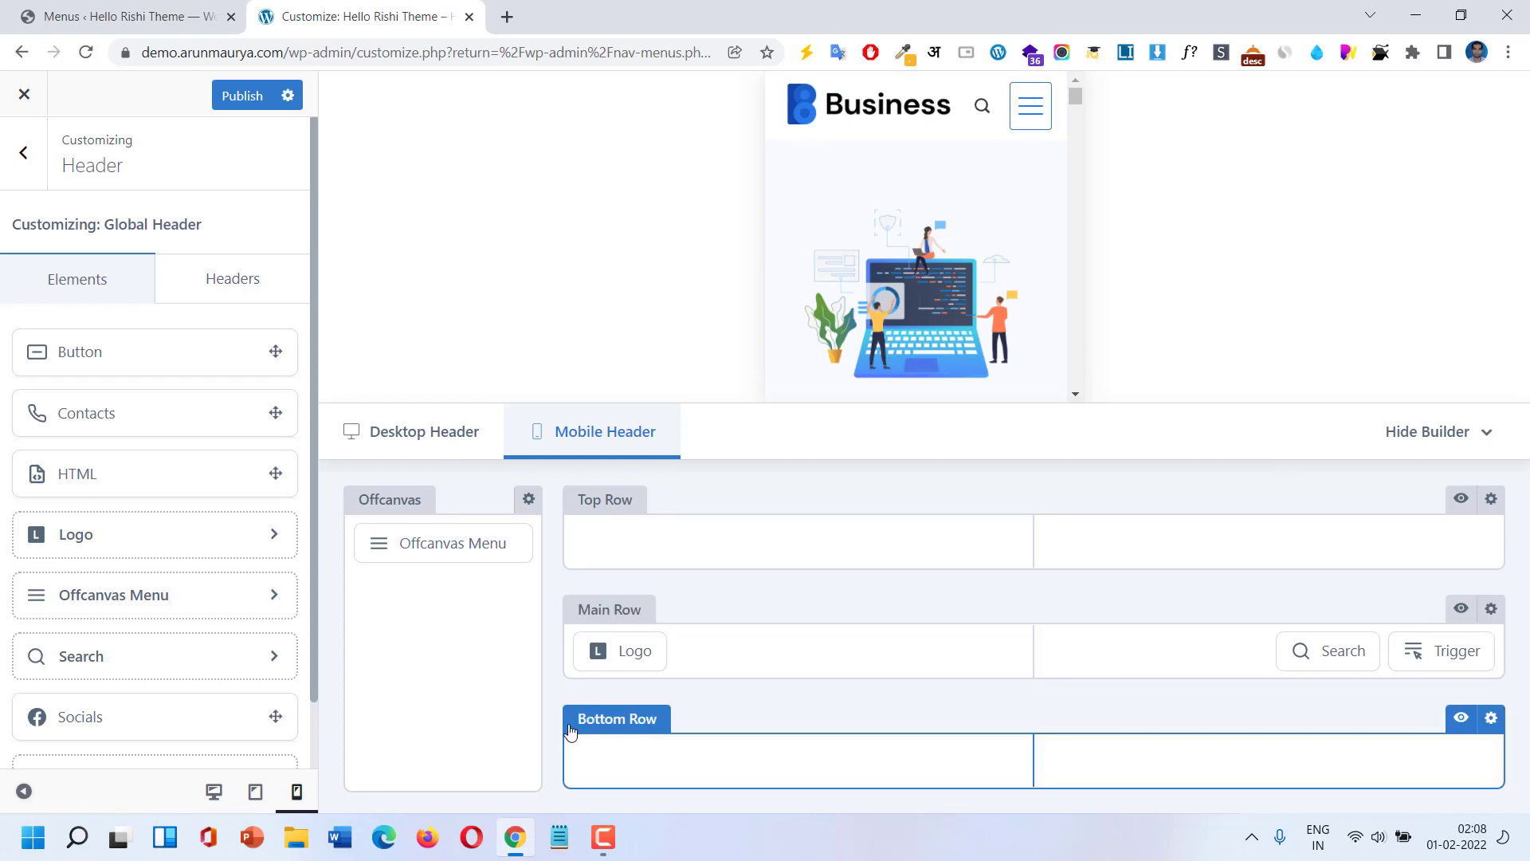
{"action": "left_click", "coordinate": [247, 106]}
Open the live site from the Menus page in a new browser tab.
{"action": "left_click", "coordinate": [170, 10]}
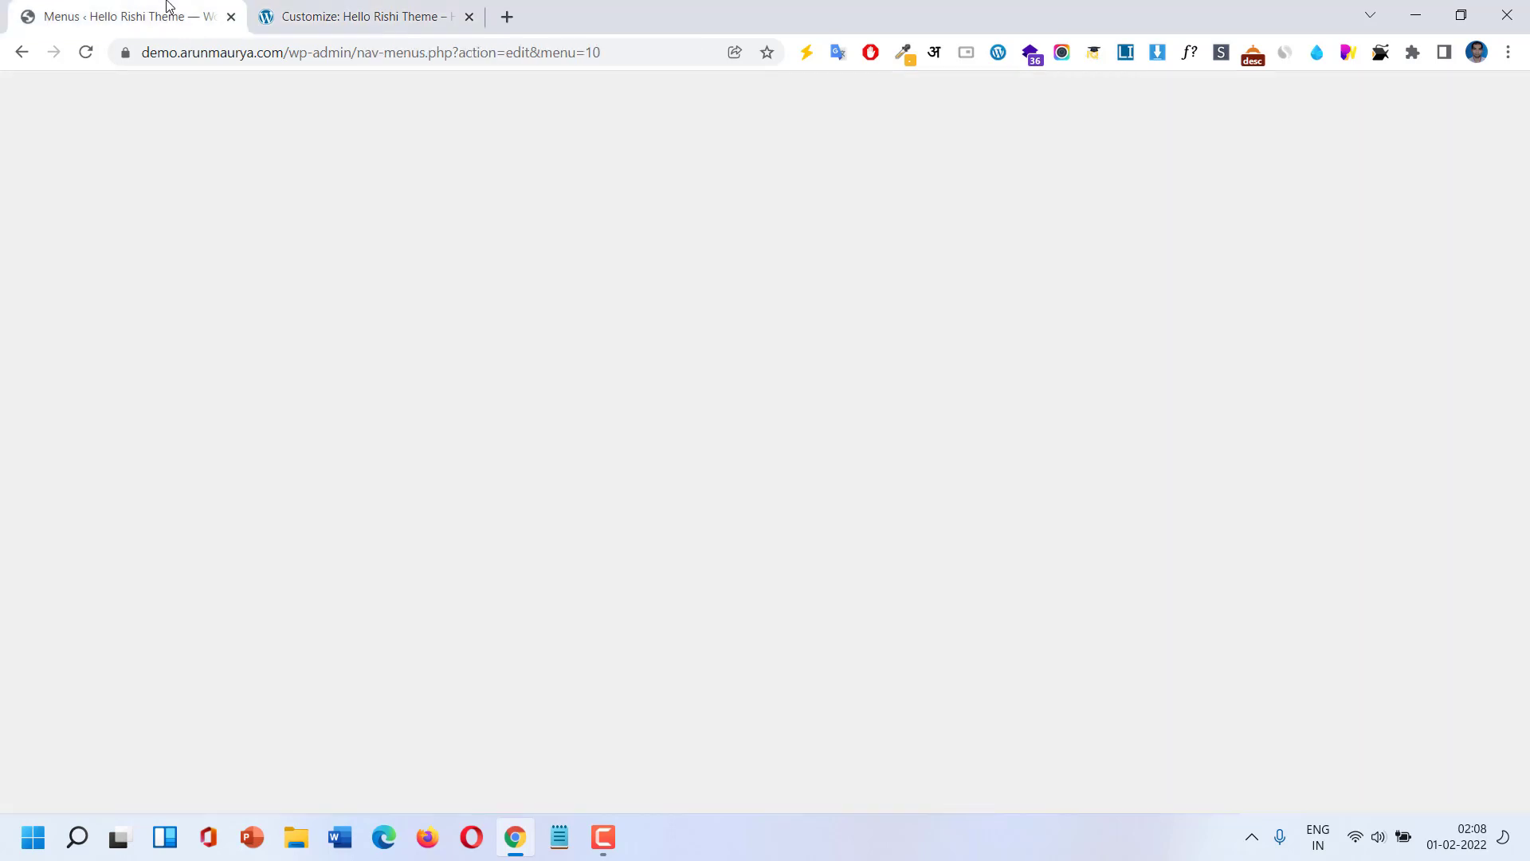
{"action": "right_click", "coordinate": [101, 93]}
{"action": "left_click", "coordinate": [160, 135]}
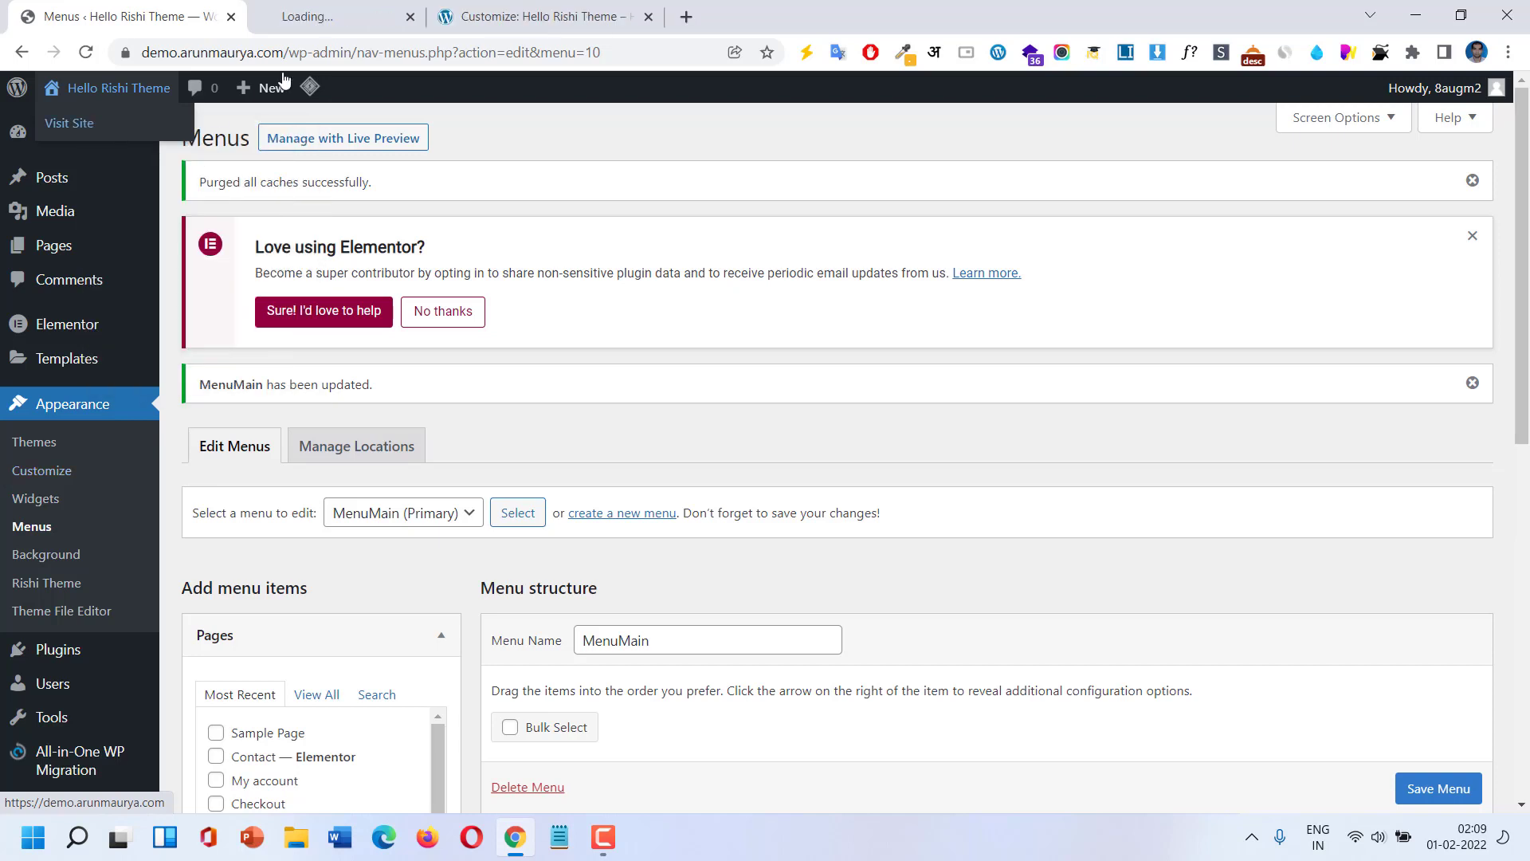
{"action": "left_click", "coordinate": [369, 12]}
{"action": "left_click_drag", "start_coordinate": [369, 7], "coordinate": [604, 7]}
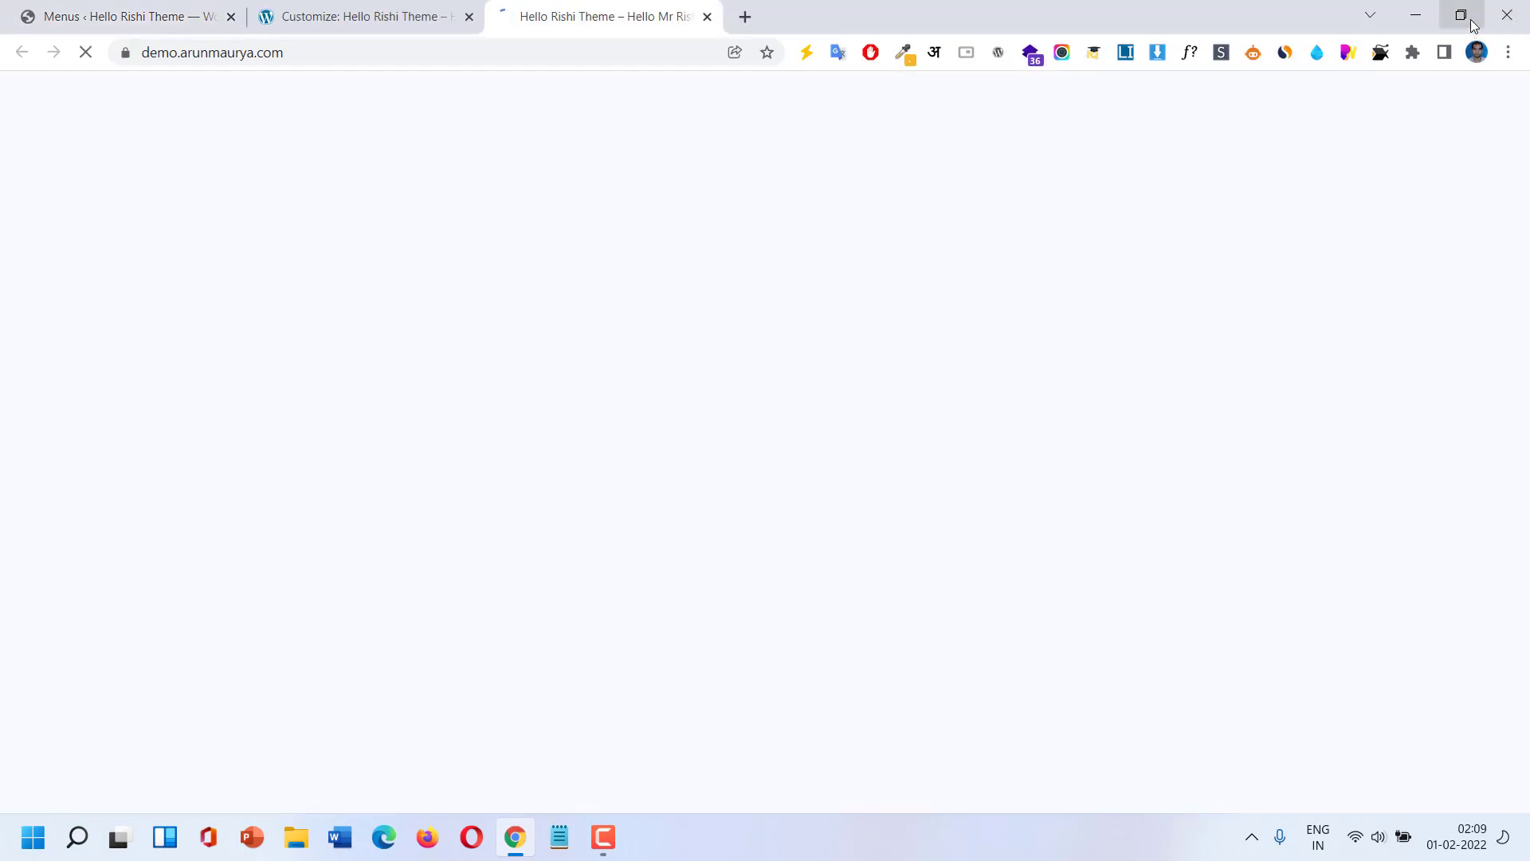
Test the hamburger menu at phone width, then maximize and return to the Customizer.
{"action": "mouse_move", "coordinate": [1472, 26]}
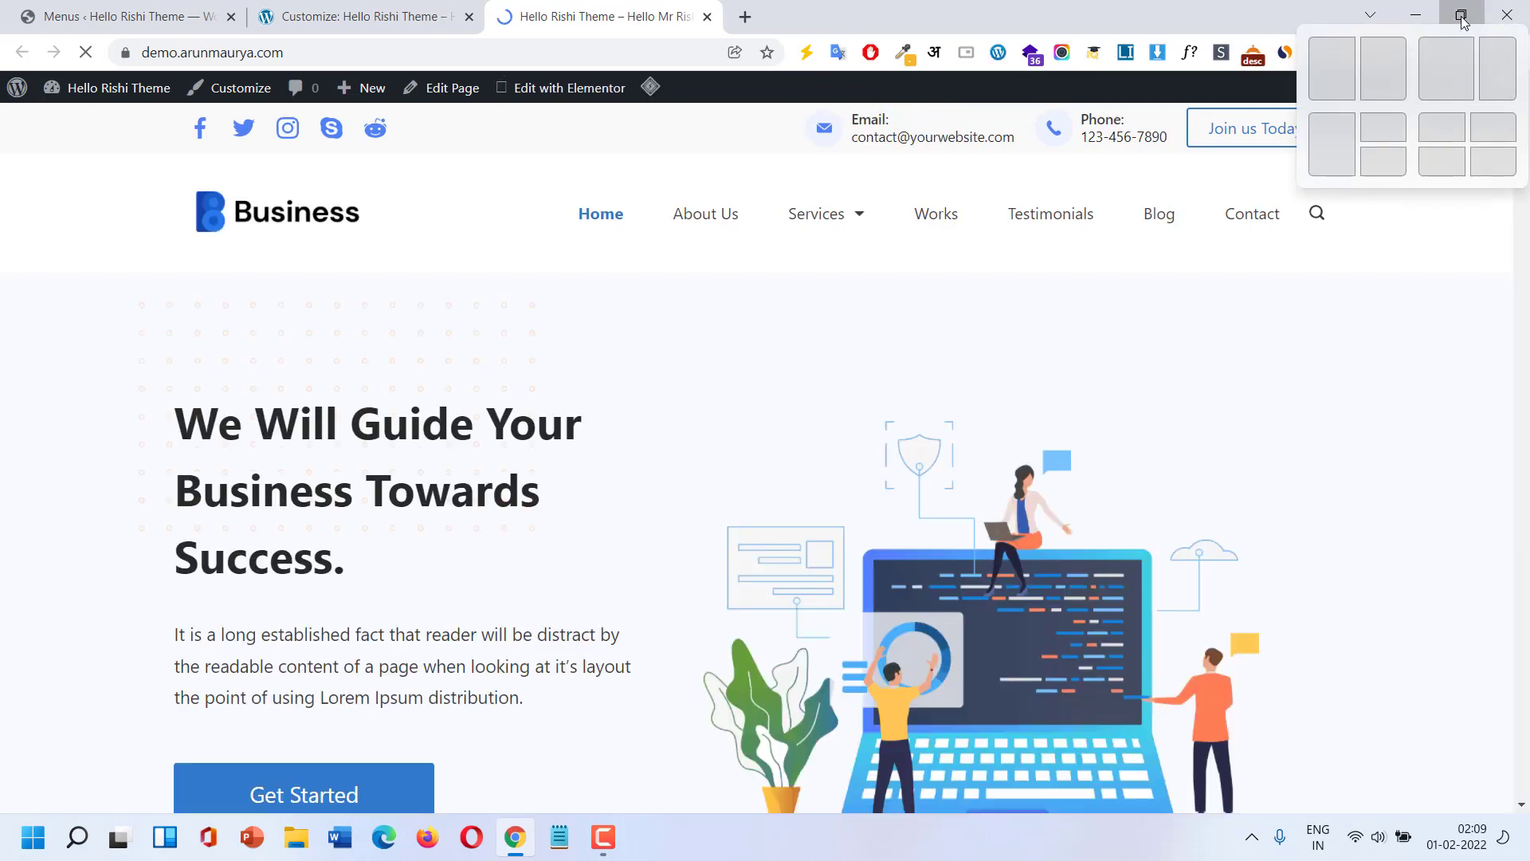
{"action": "left_click", "coordinate": [1471, 23]}
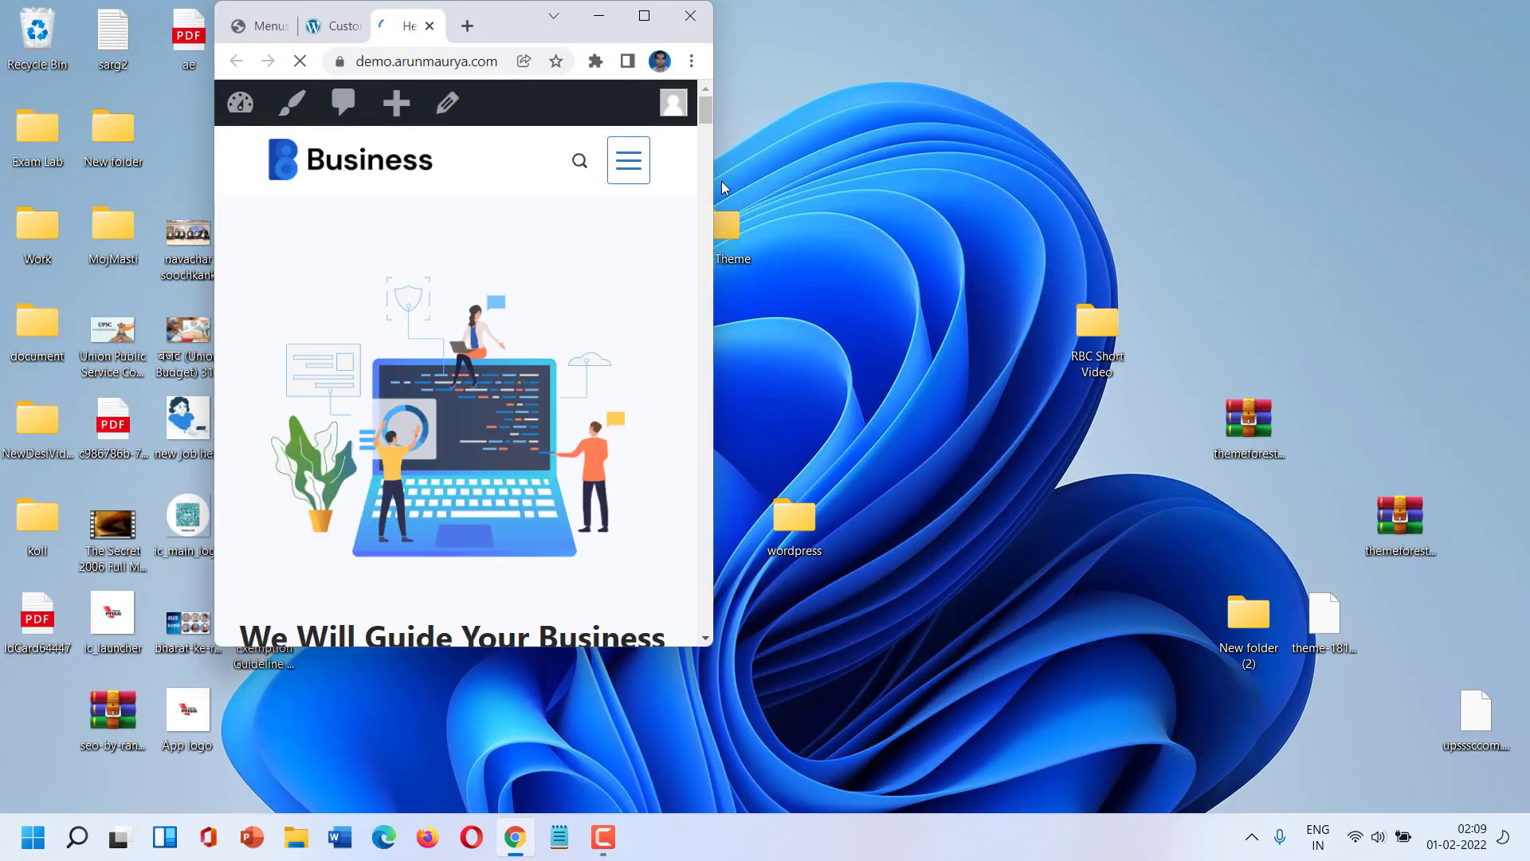
{"action": "left_click", "coordinate": [617, 172]}
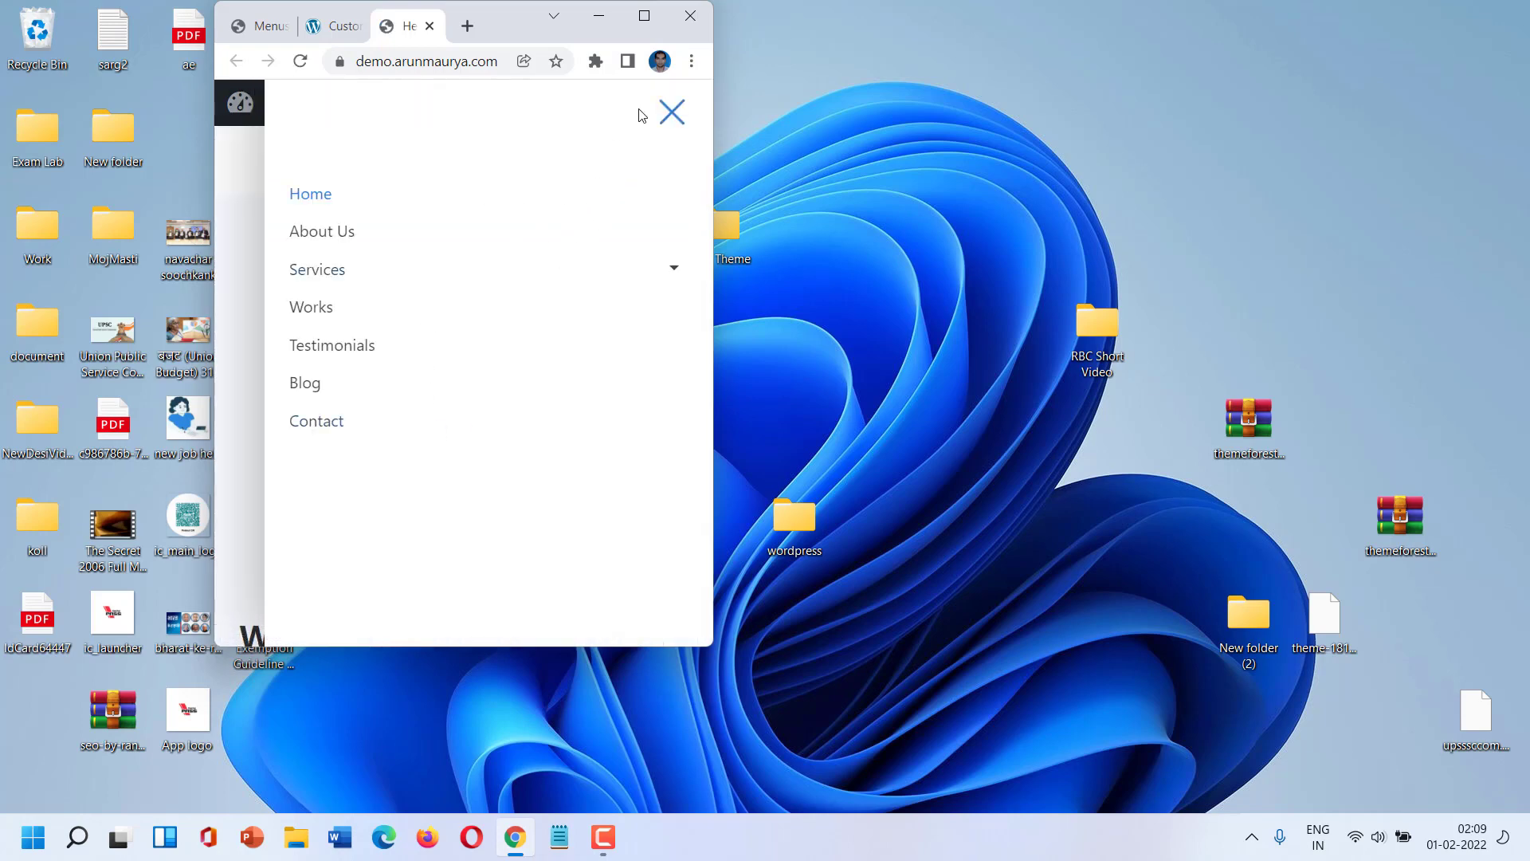
{"action": "left_click", "coordinate": [670, 119]}
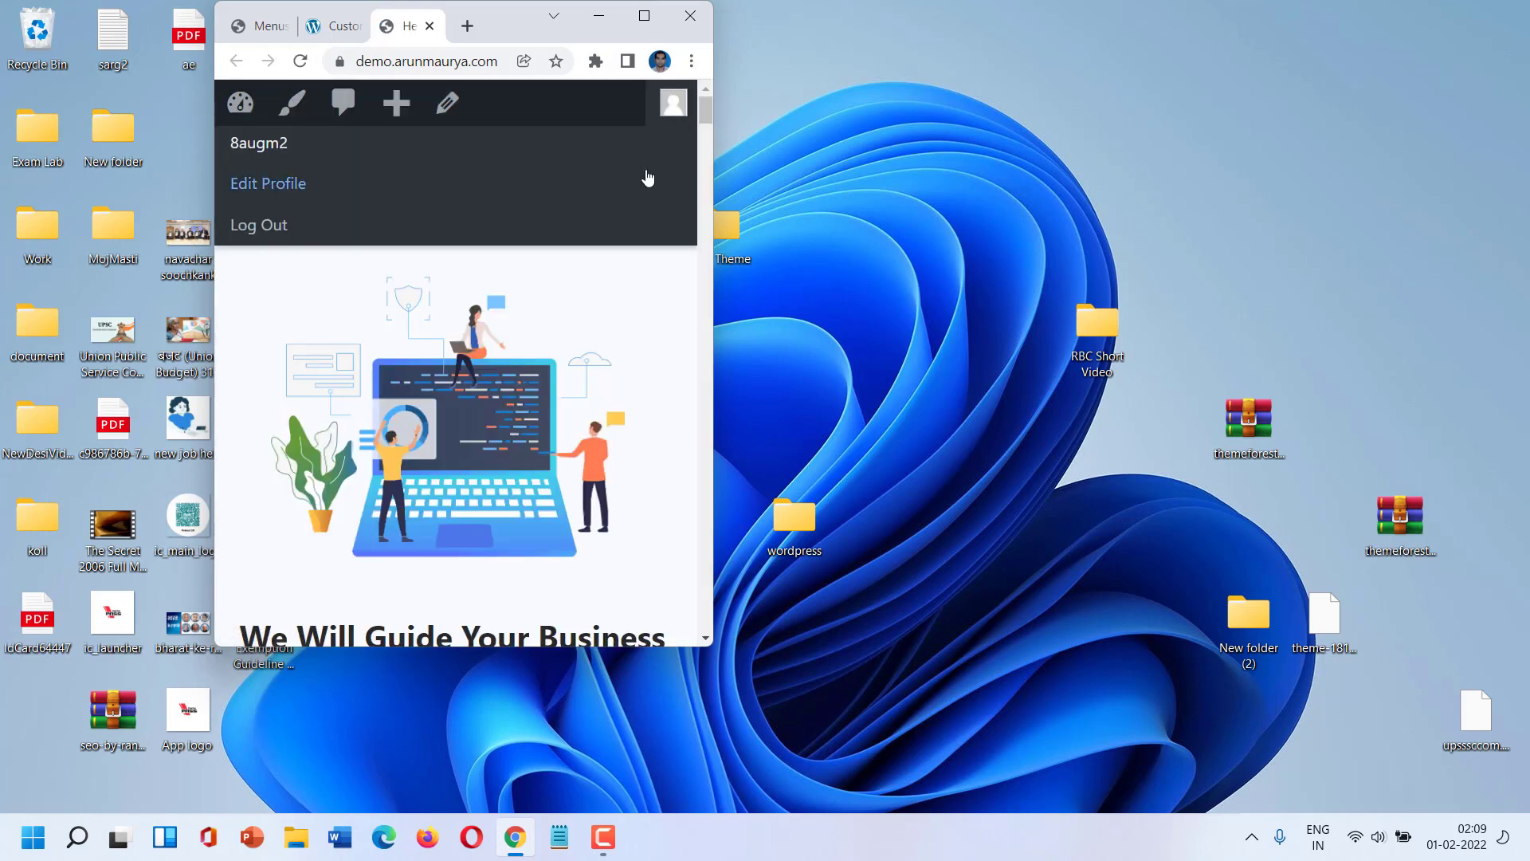
{"action": "left_click", "coordinate": [628, 163]}
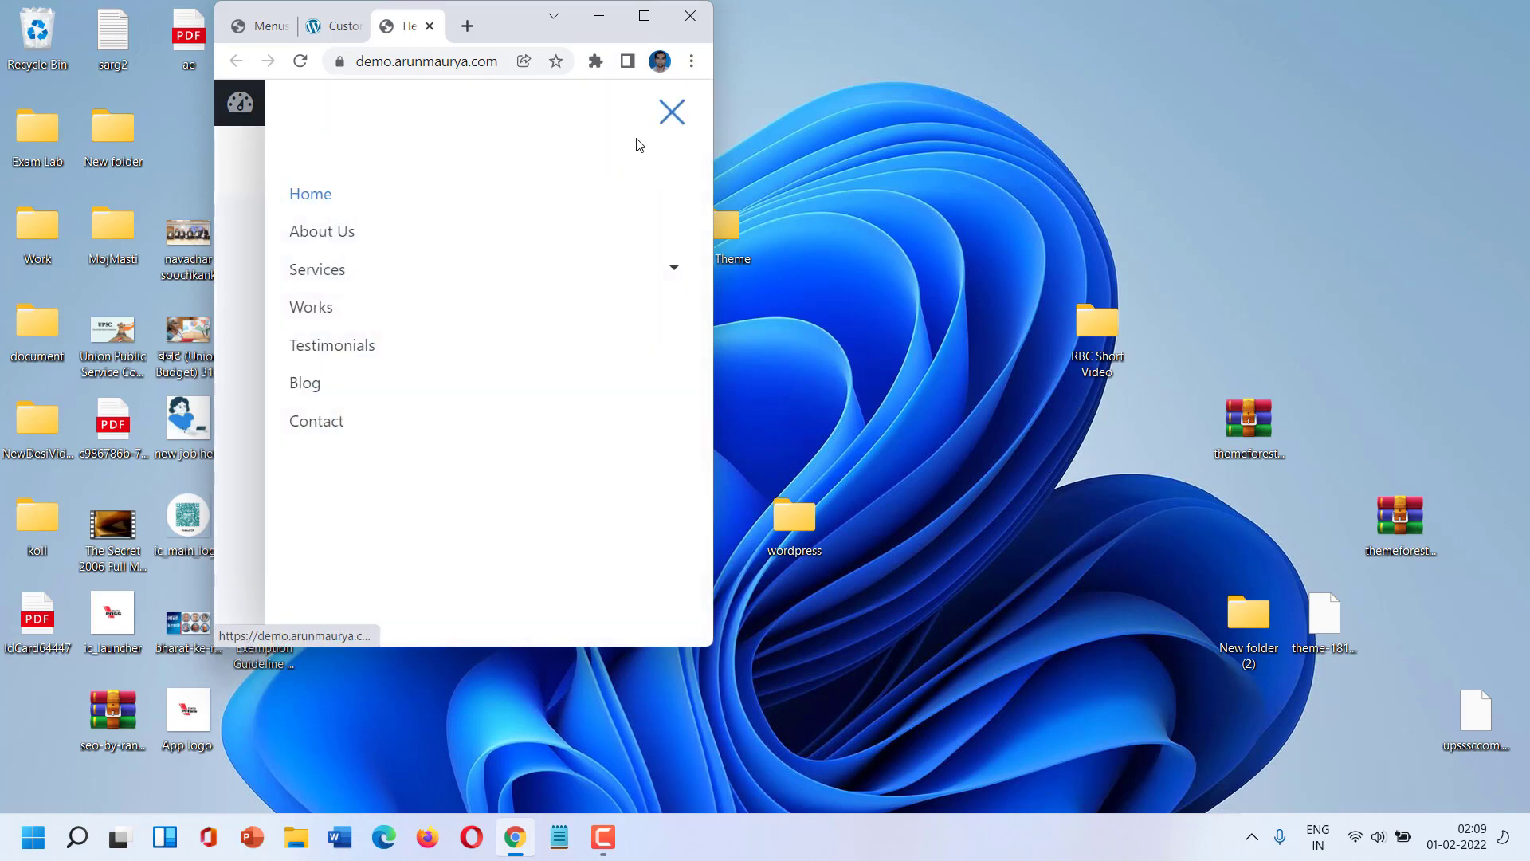
{"action": "left_click", "coordinate": [670, 113]}
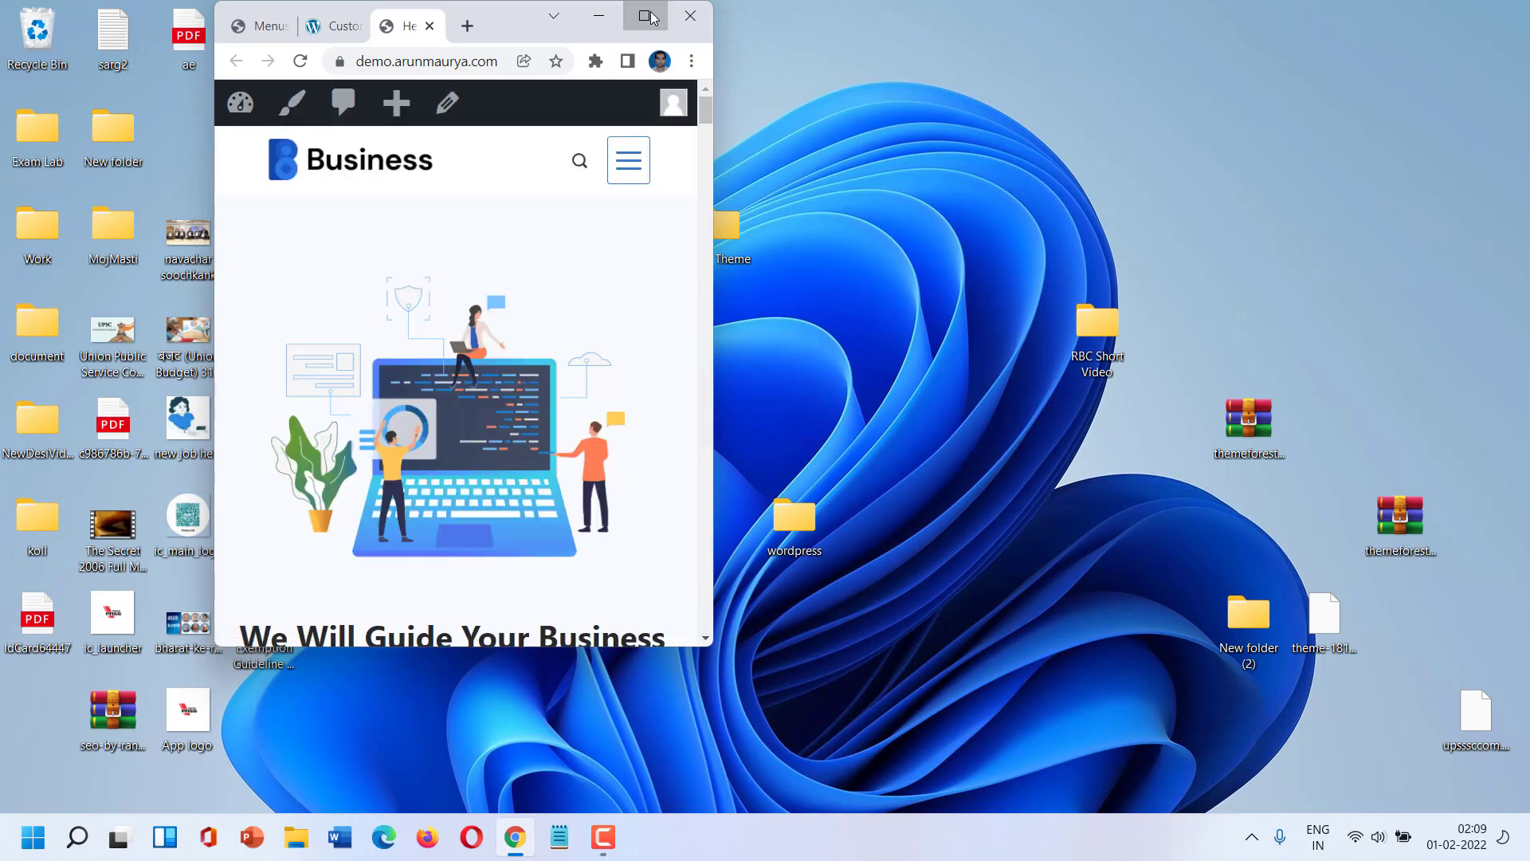
{"action": "left_click", "coordinate": [644, 16]}
{"action": "left_click", "coordinate": [438, 9]}
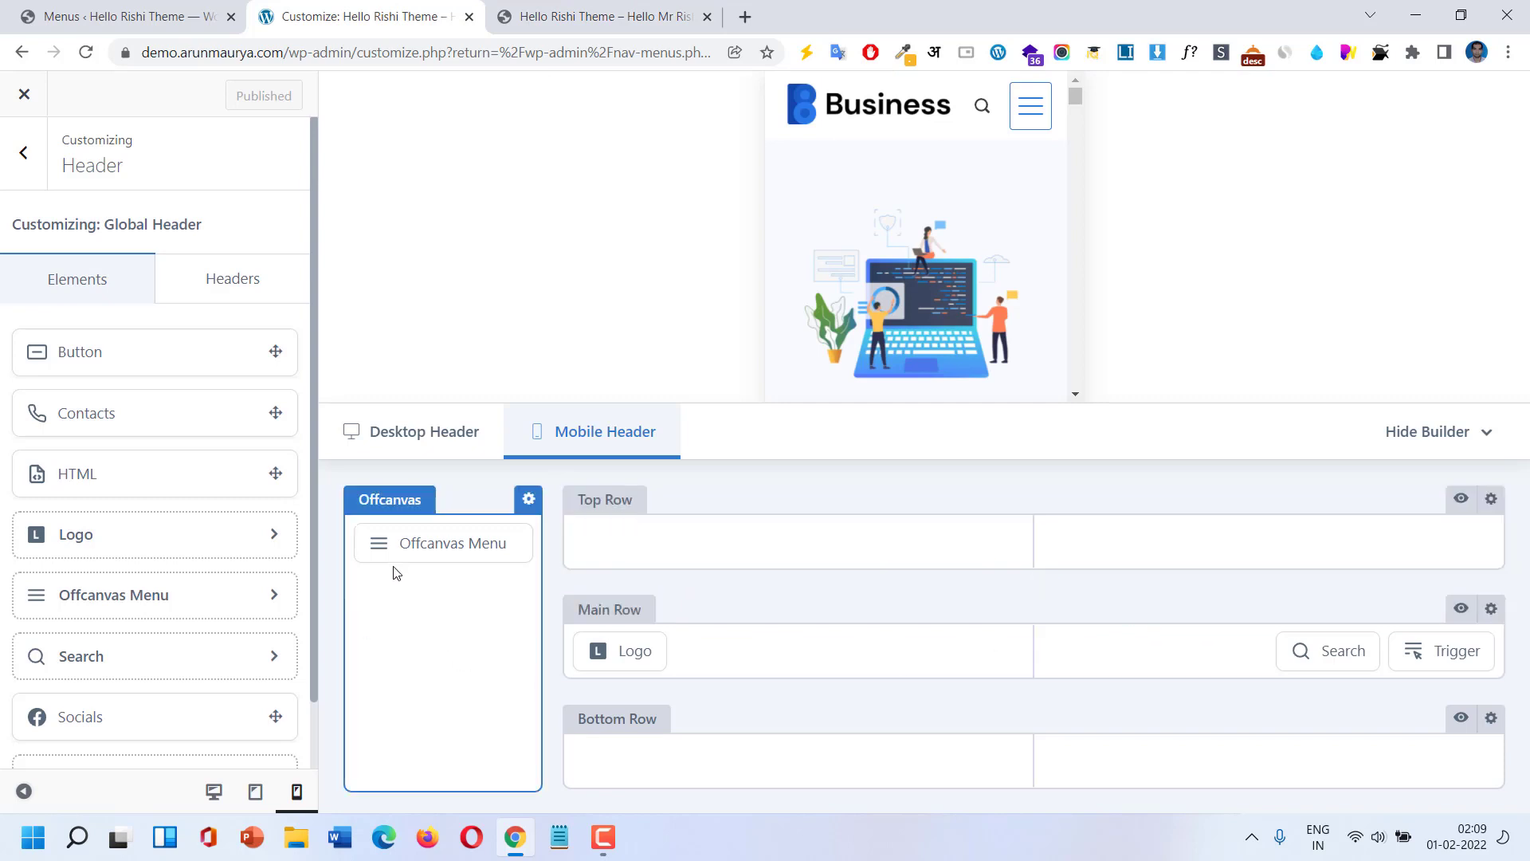
Add Contacts above the Offcanvas Menu and review its Email and Phone items.
{"action": "mouse_move", "coordinate": [406, 535]}
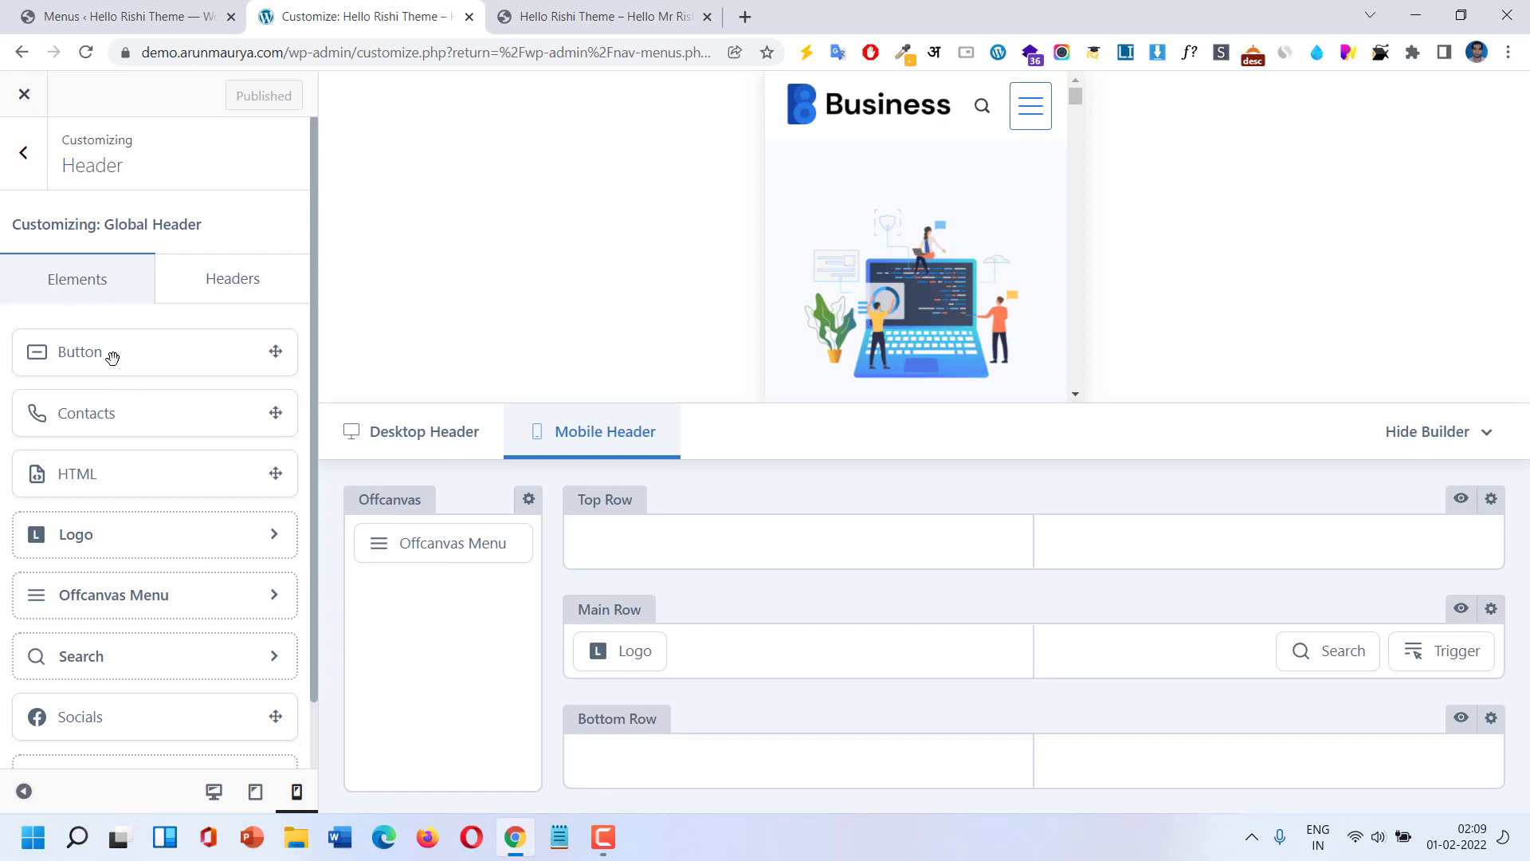
{"action": "left_click_drag", "start_coordinate": [114, 420], "coordinate": [429, 553]}
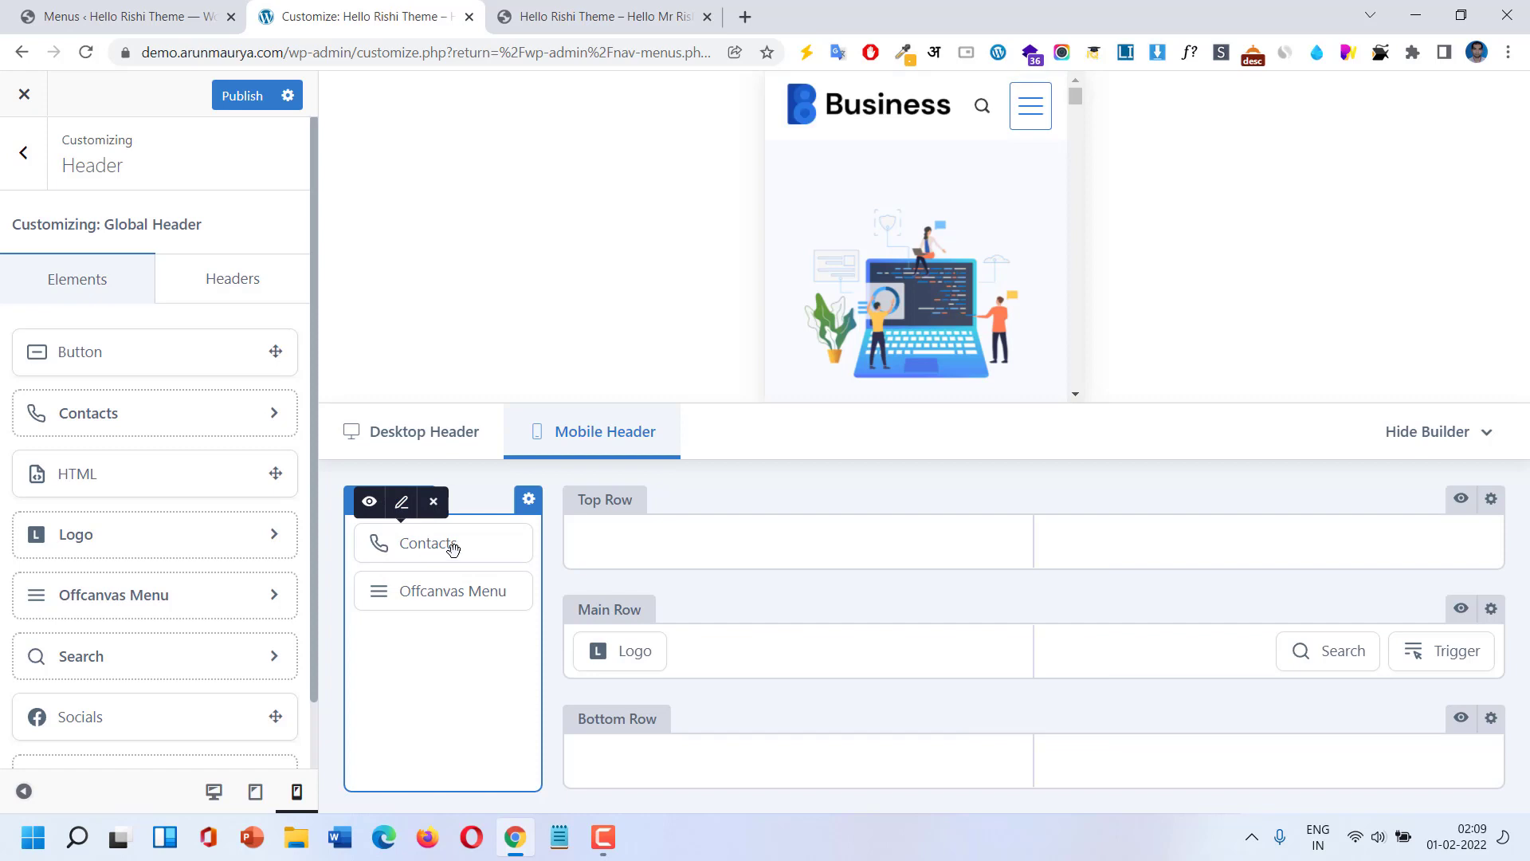
{"action": "left_click", "coordinate": [403, 502]}
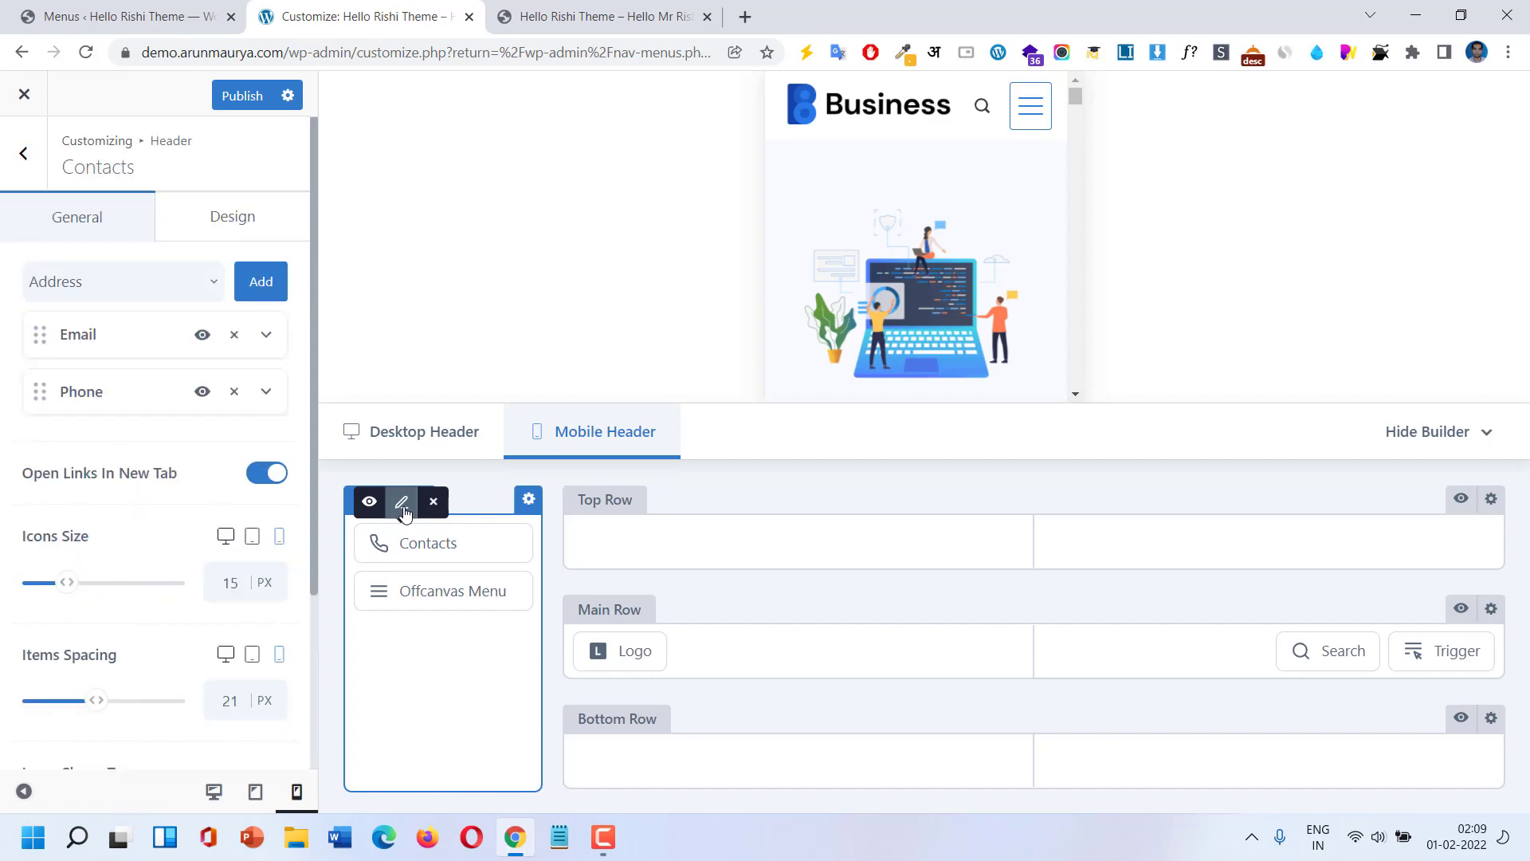
{"action": "left_click", "coordinate": [267, 336]}
{"action": "left_click", "coordinate": [267, 335]}
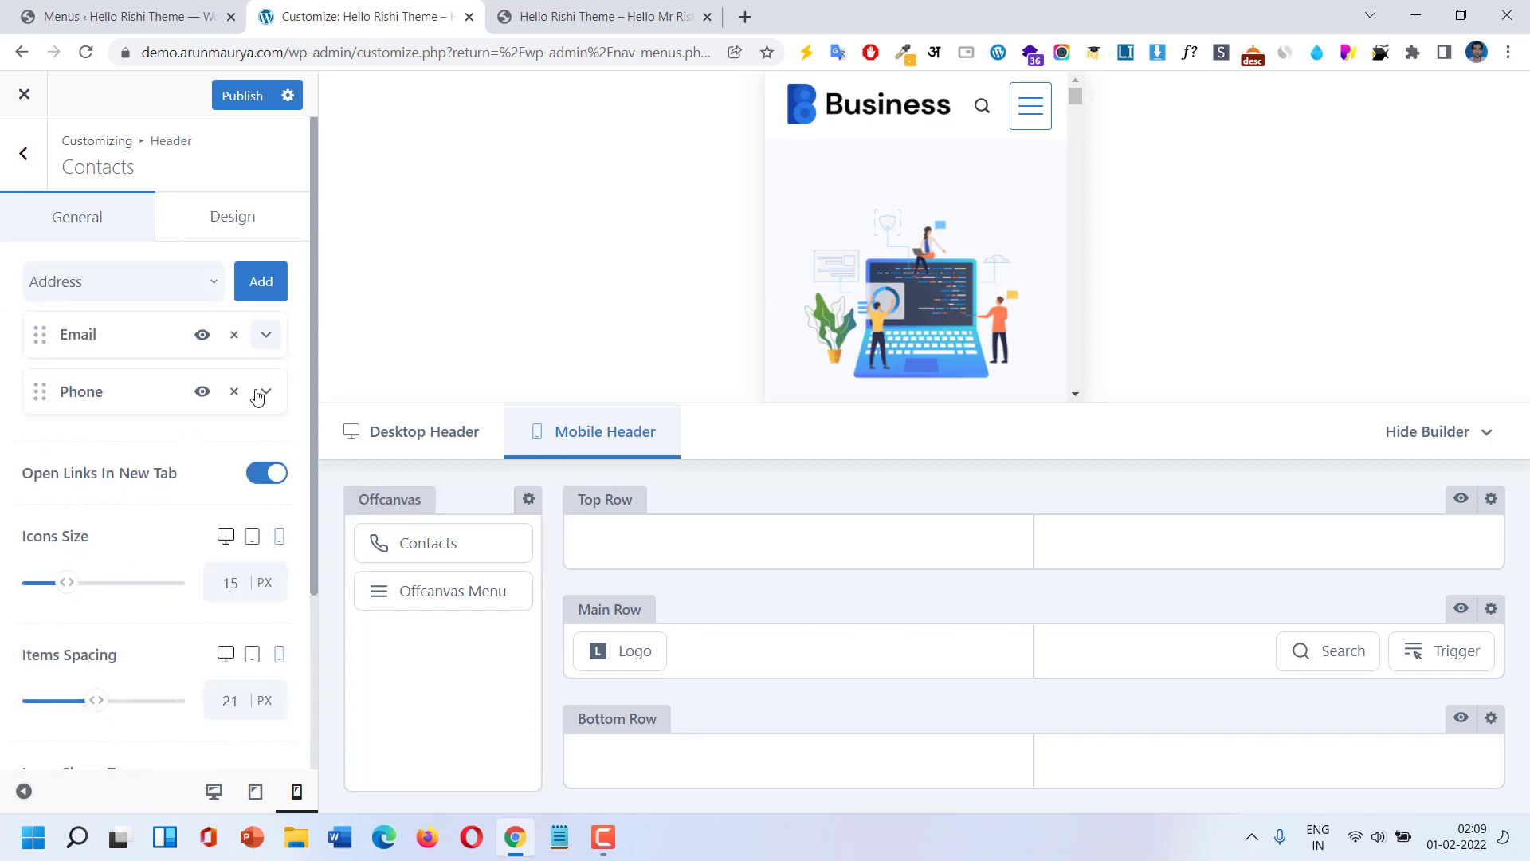
{"action": "left_click", "coordinate": [264, 393]}
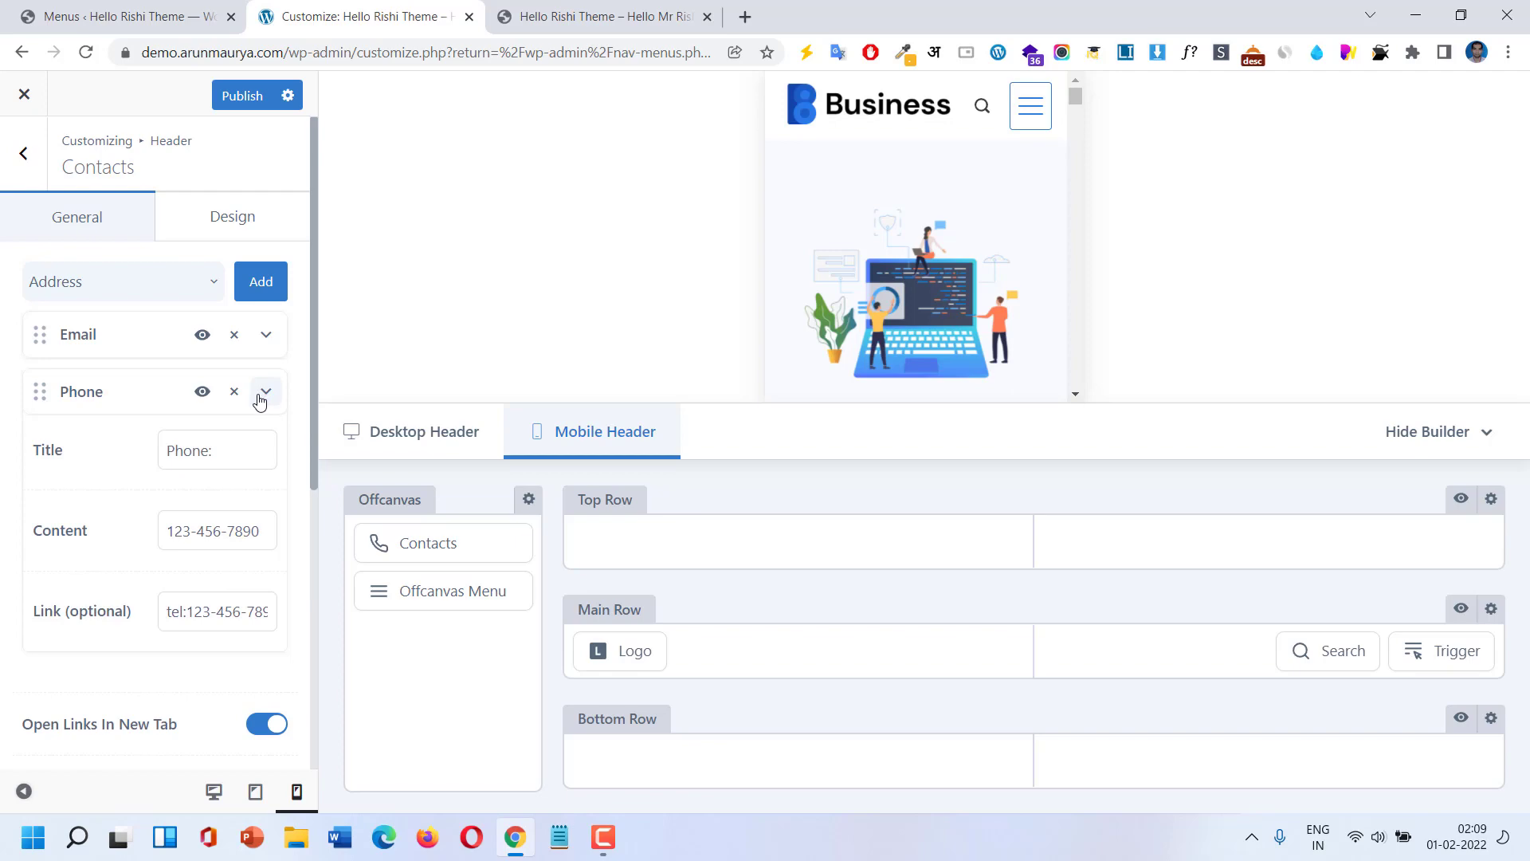
{"action": "left_click", "coordinate": [261, 396]}
Publish, reload the live site, and confirm Email and Phone appear in the mobile drawer.
{"action": "left_click", "coordinate": [525, 17]}
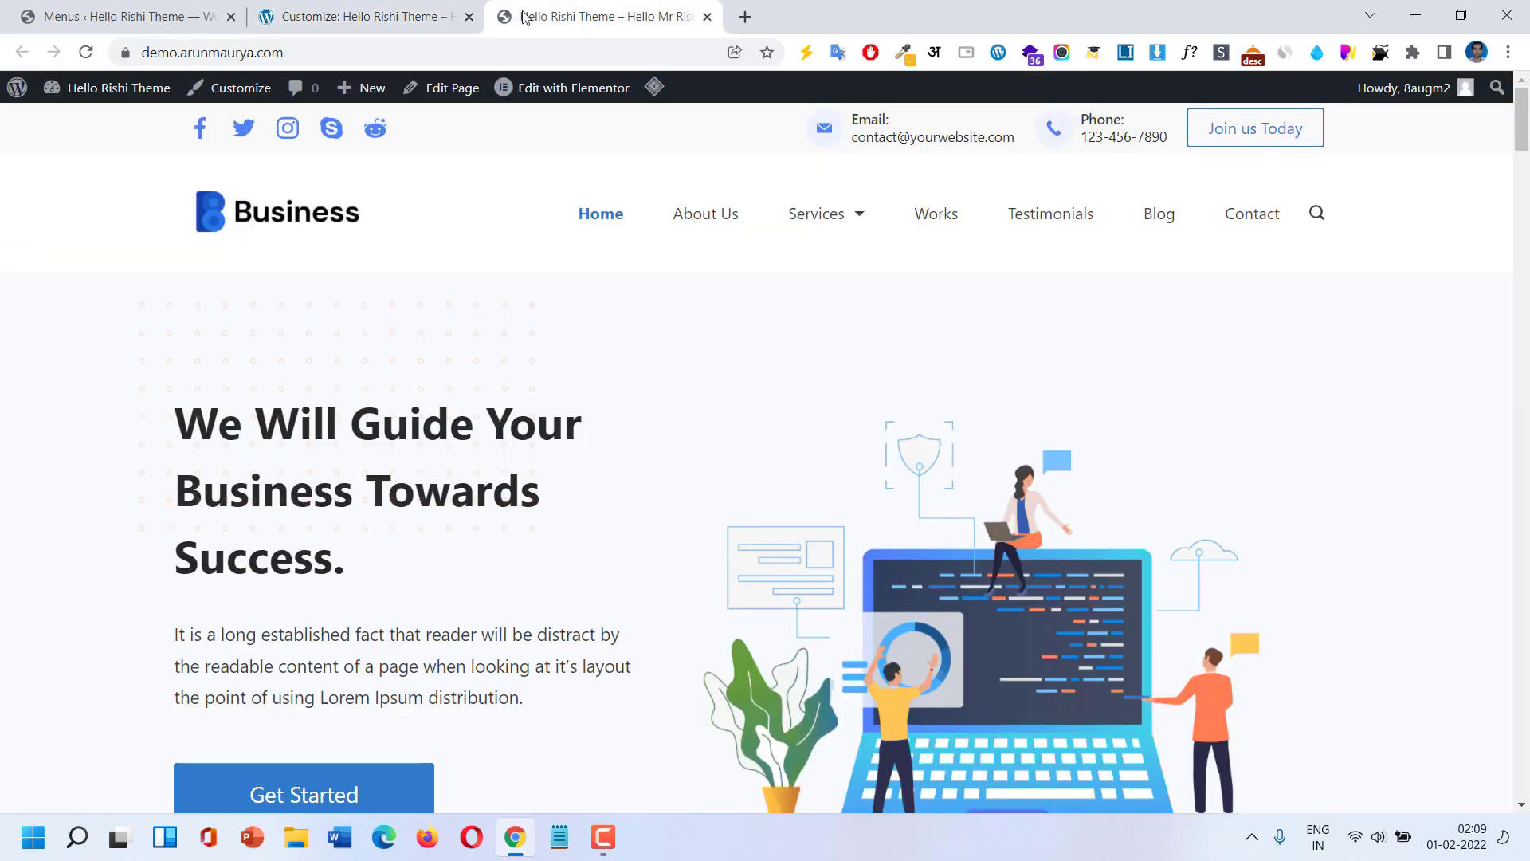
{"action": "left_click", "coordinate": [334, 16]}
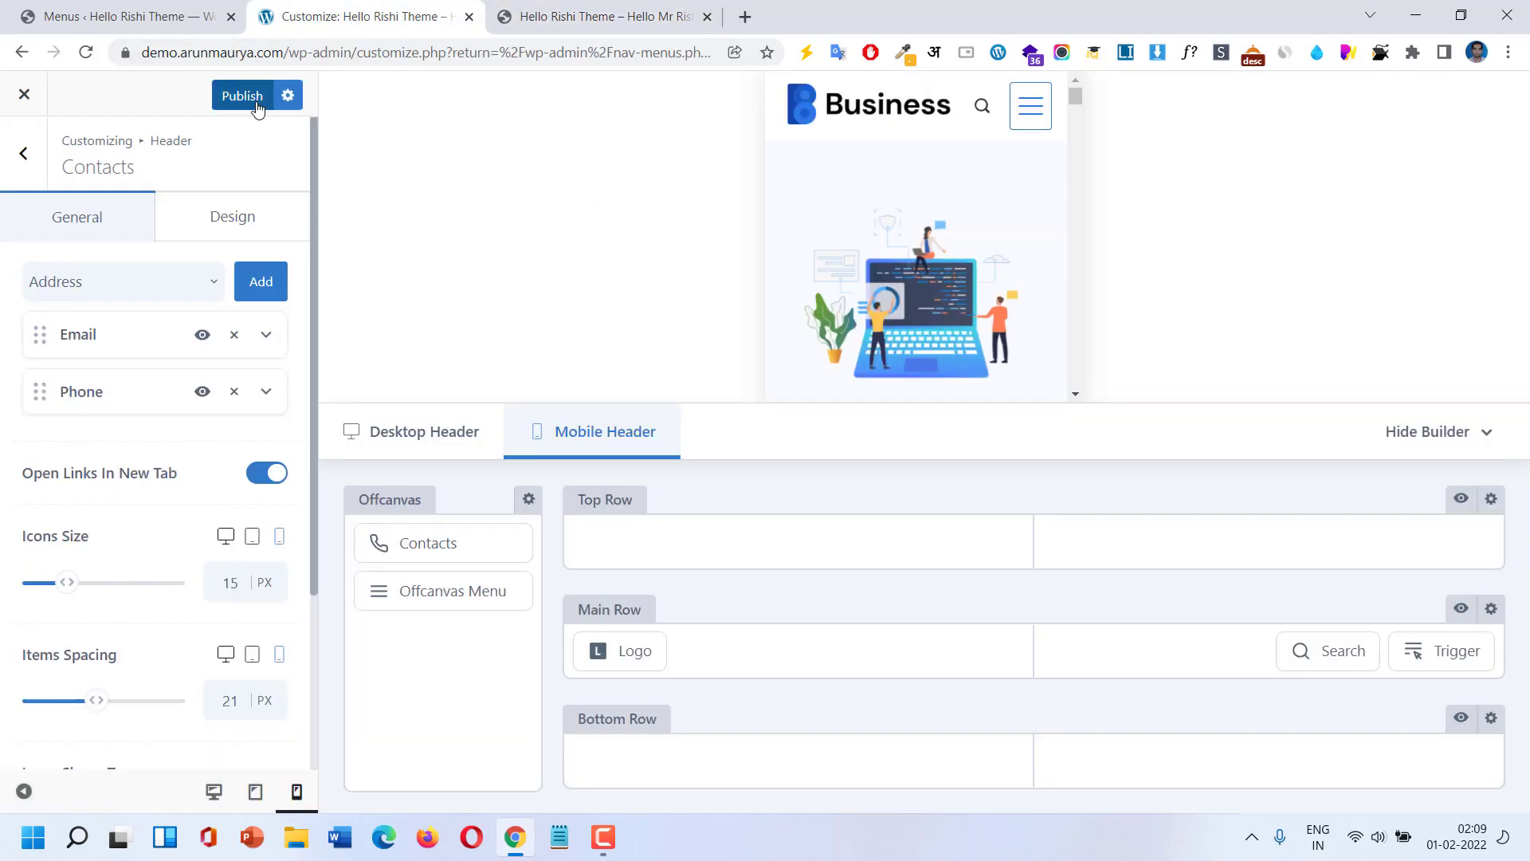
{"action": "left_click", "coordinate": [257, 109]}
{"action": "left_click", "coordinate": [598, 13]}
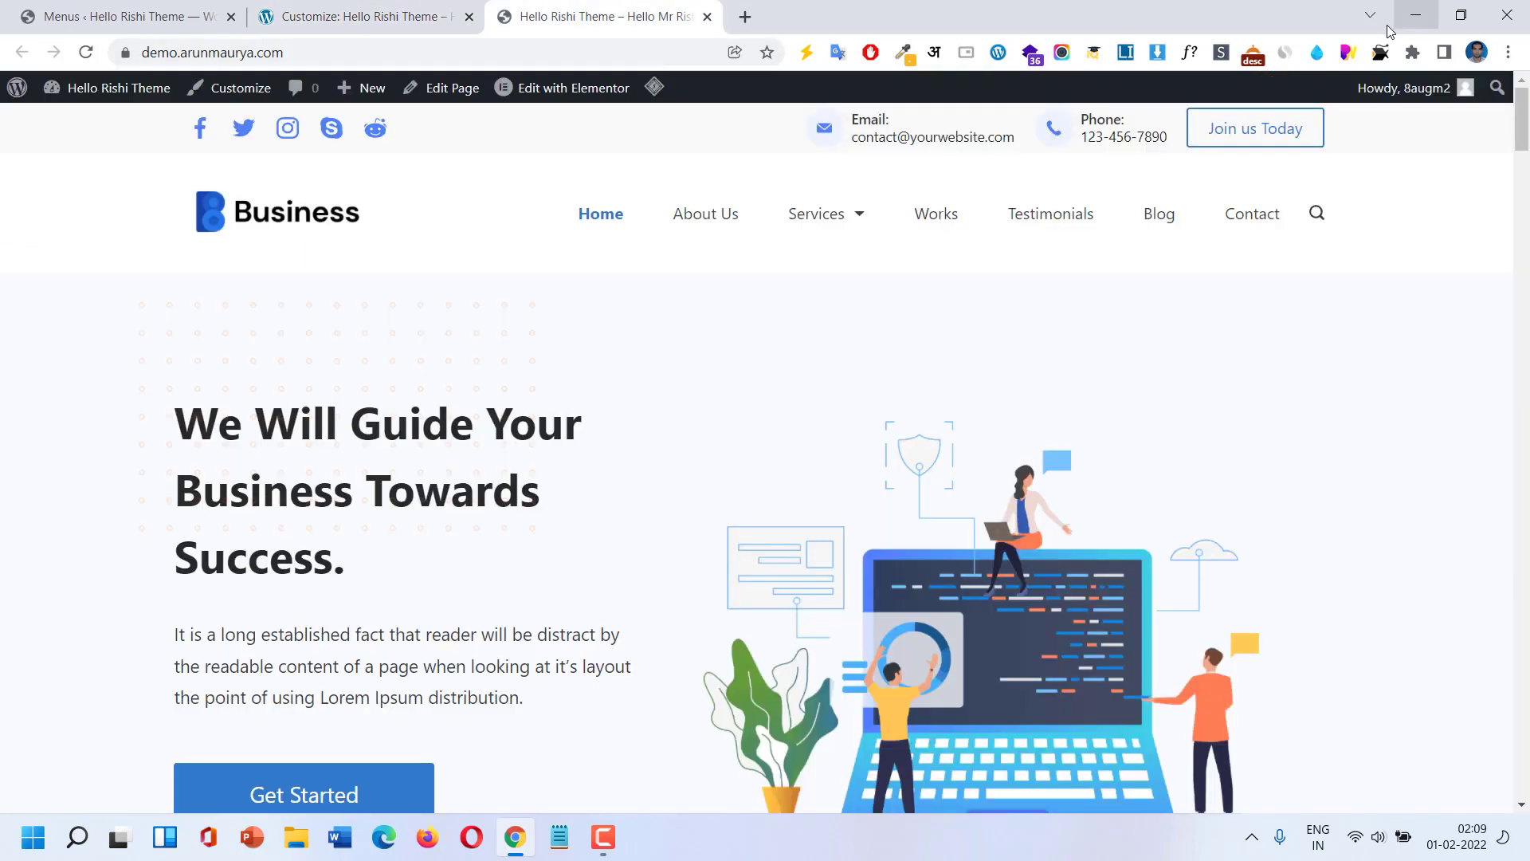
{"action": "left_click", "coordinate": [86, 53]}
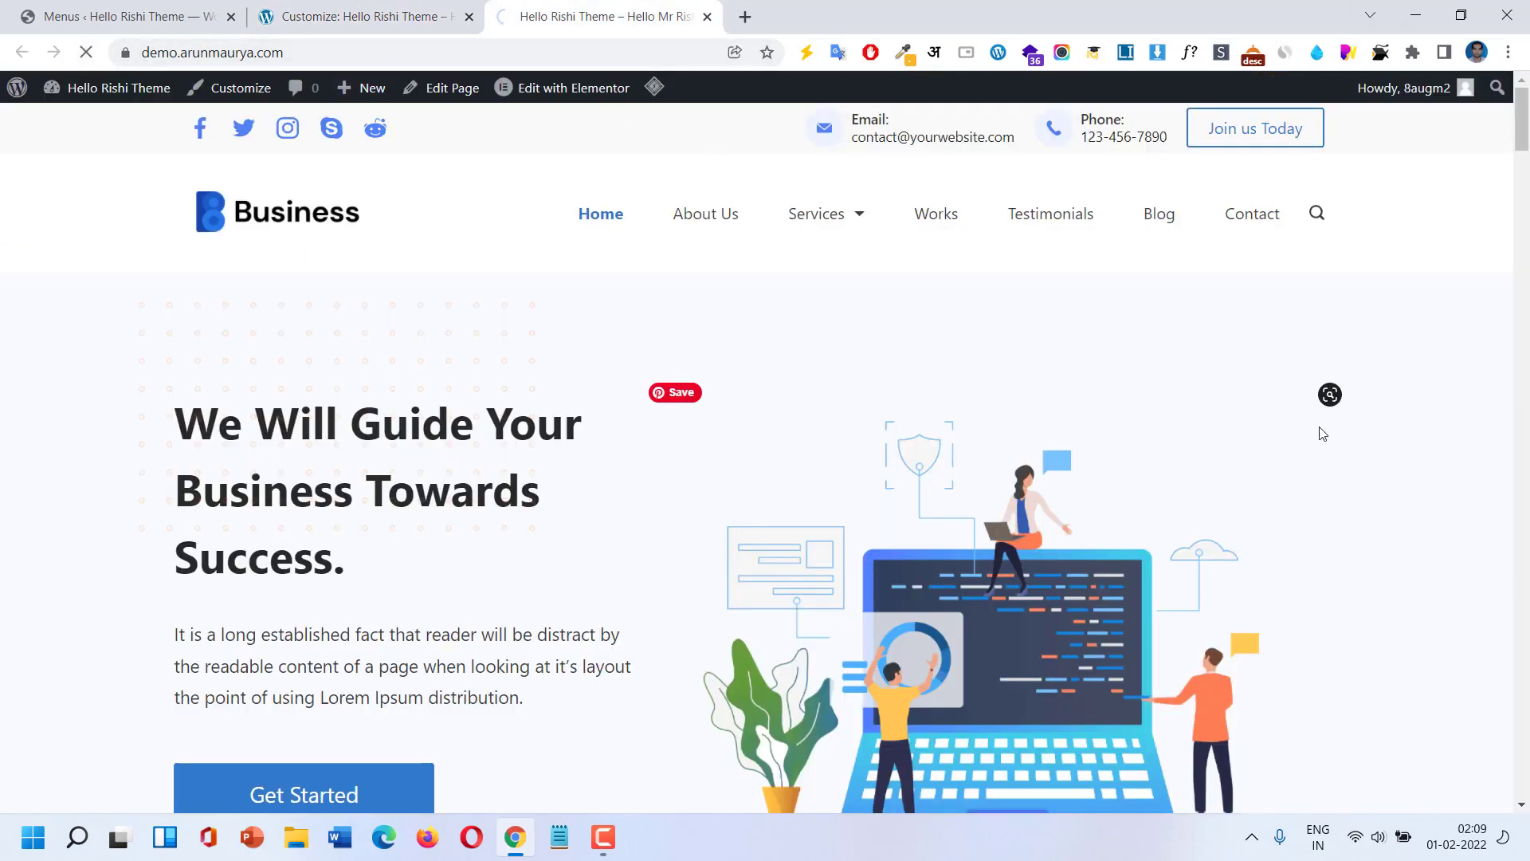
{"action": "left_click", "coordinate": [1463, 16]}
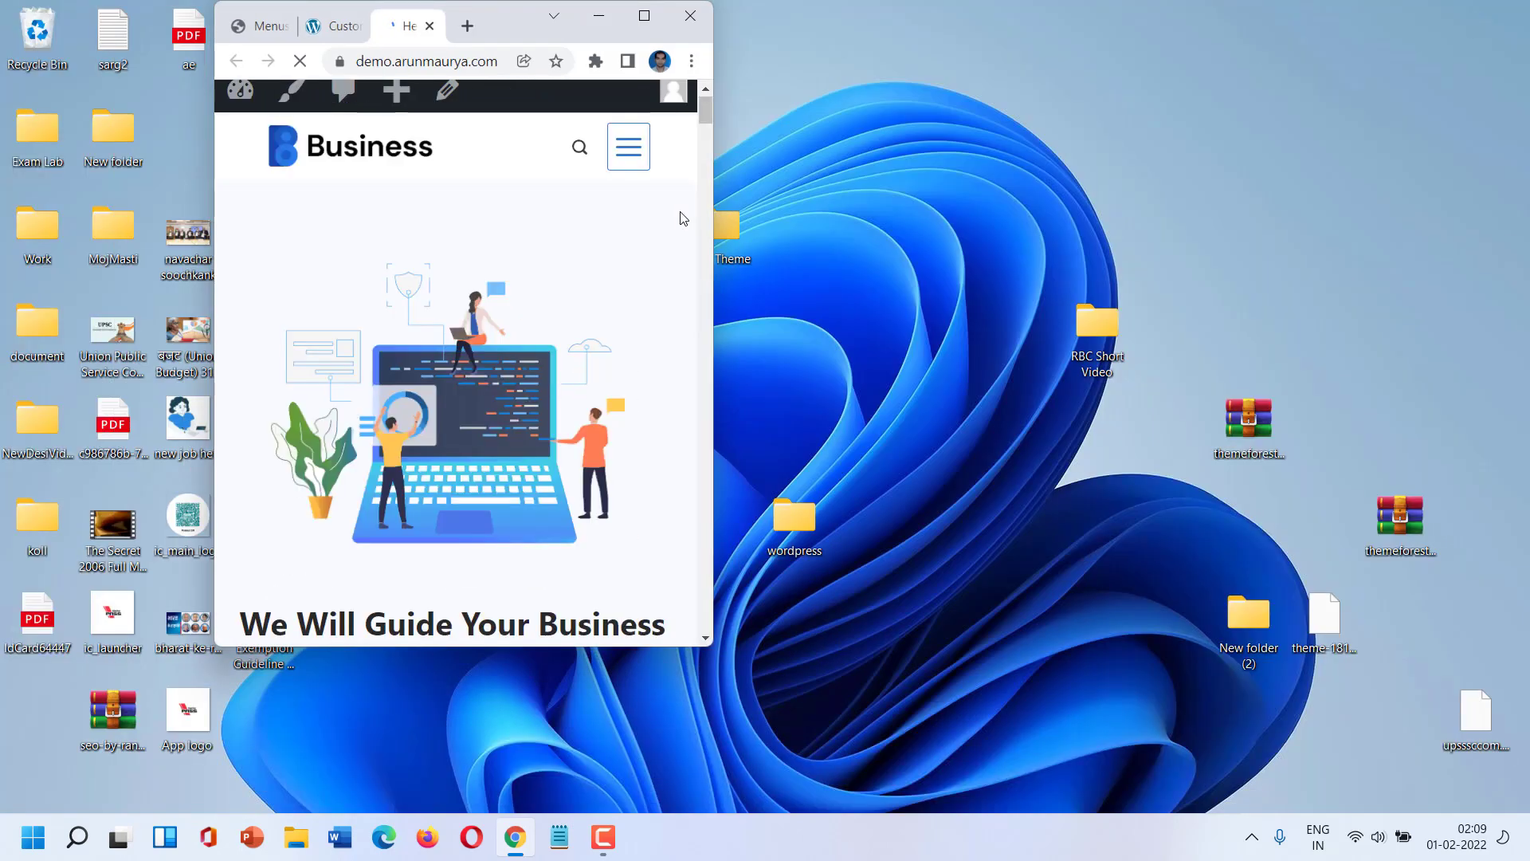
{"action": "left_click", "coordinate": [631, 147]}
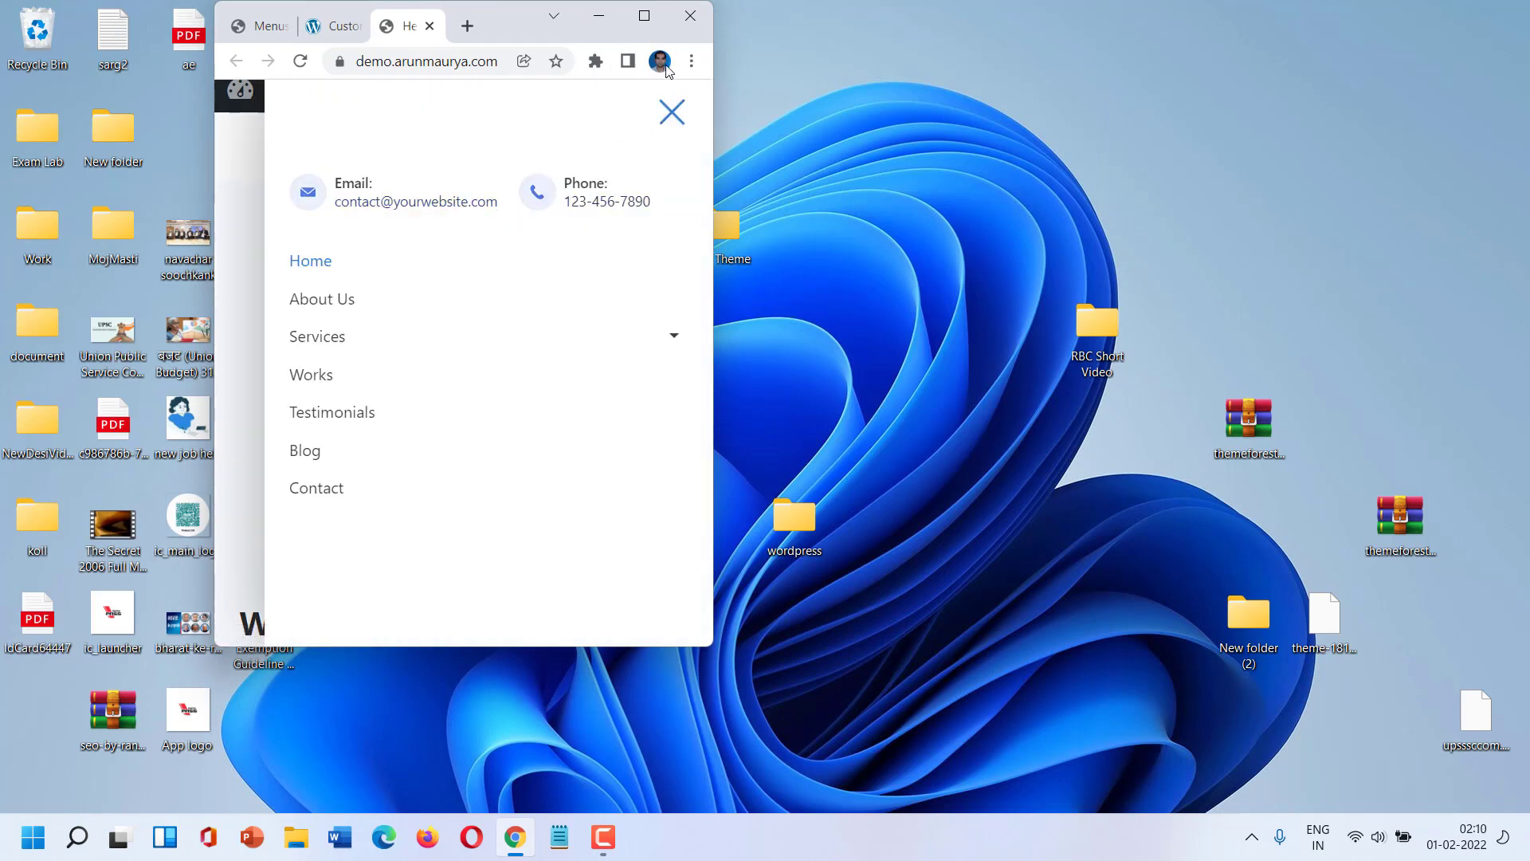
{"action": "left_click", "coordinate": [652, 21]}
{"action": "left_click", "coordinate": [357, 8]}
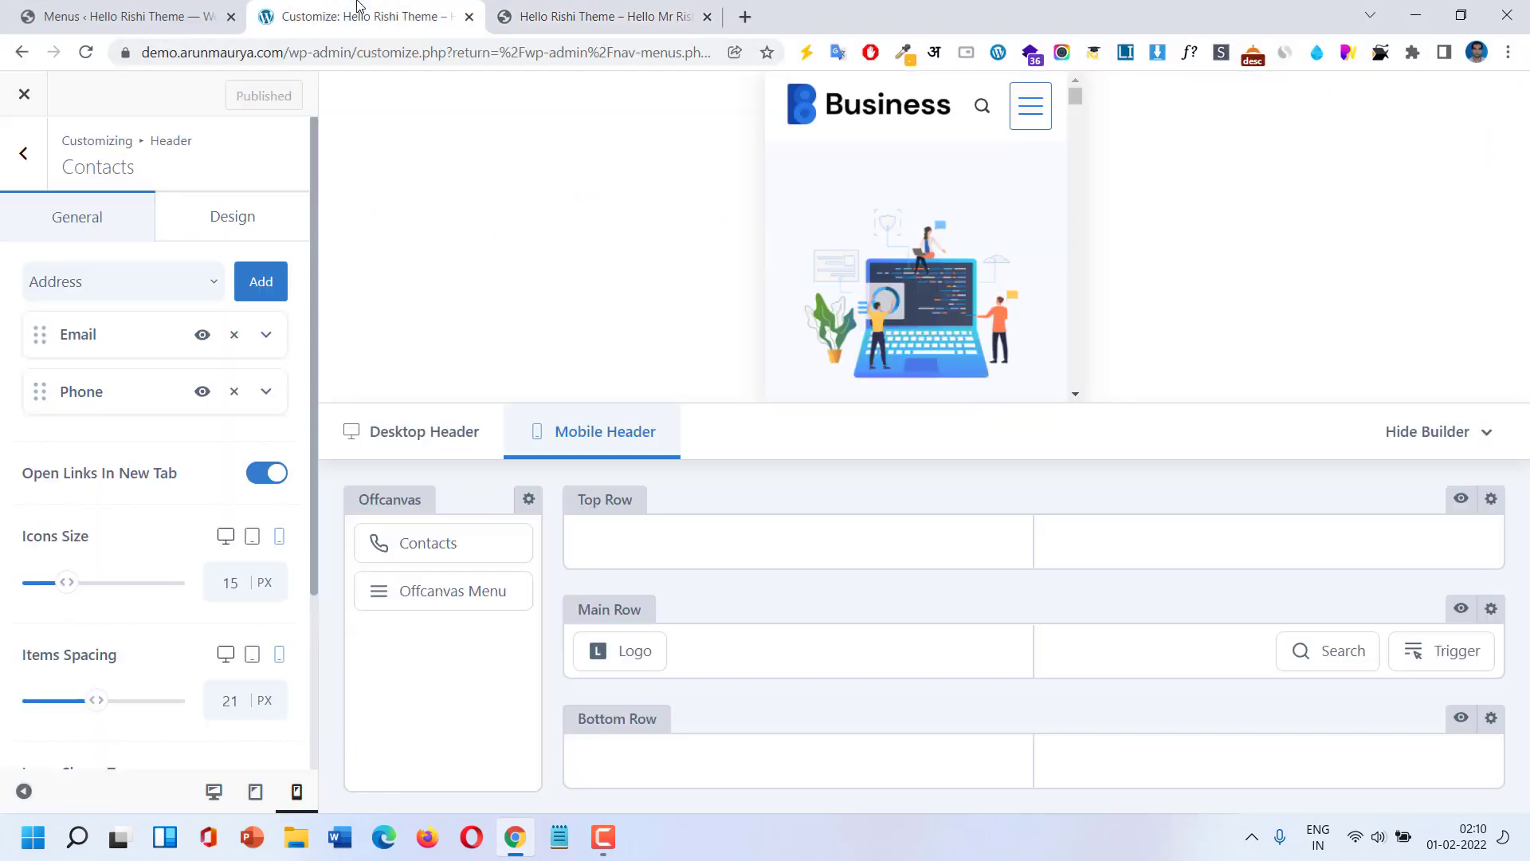
Move Contacts below the Offcanvas Menu, add a Button beneath it, and publish.
{"action": "left_click_drag", "start_coordinate": [433, 539], "coordinate": [435, 600]}
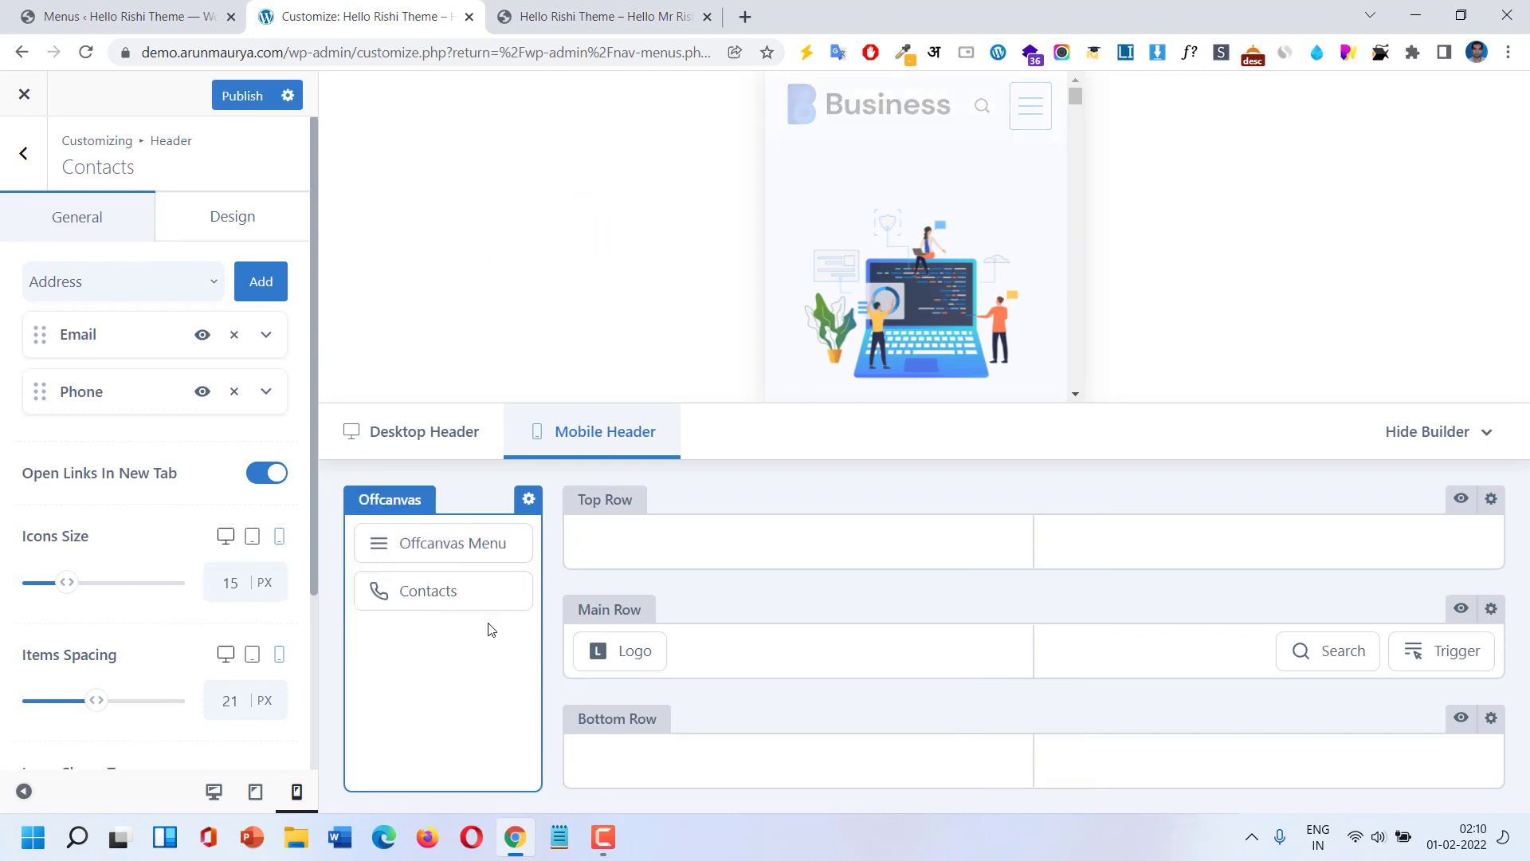
{"action": "left_click", "coordinate": [17, 162]}
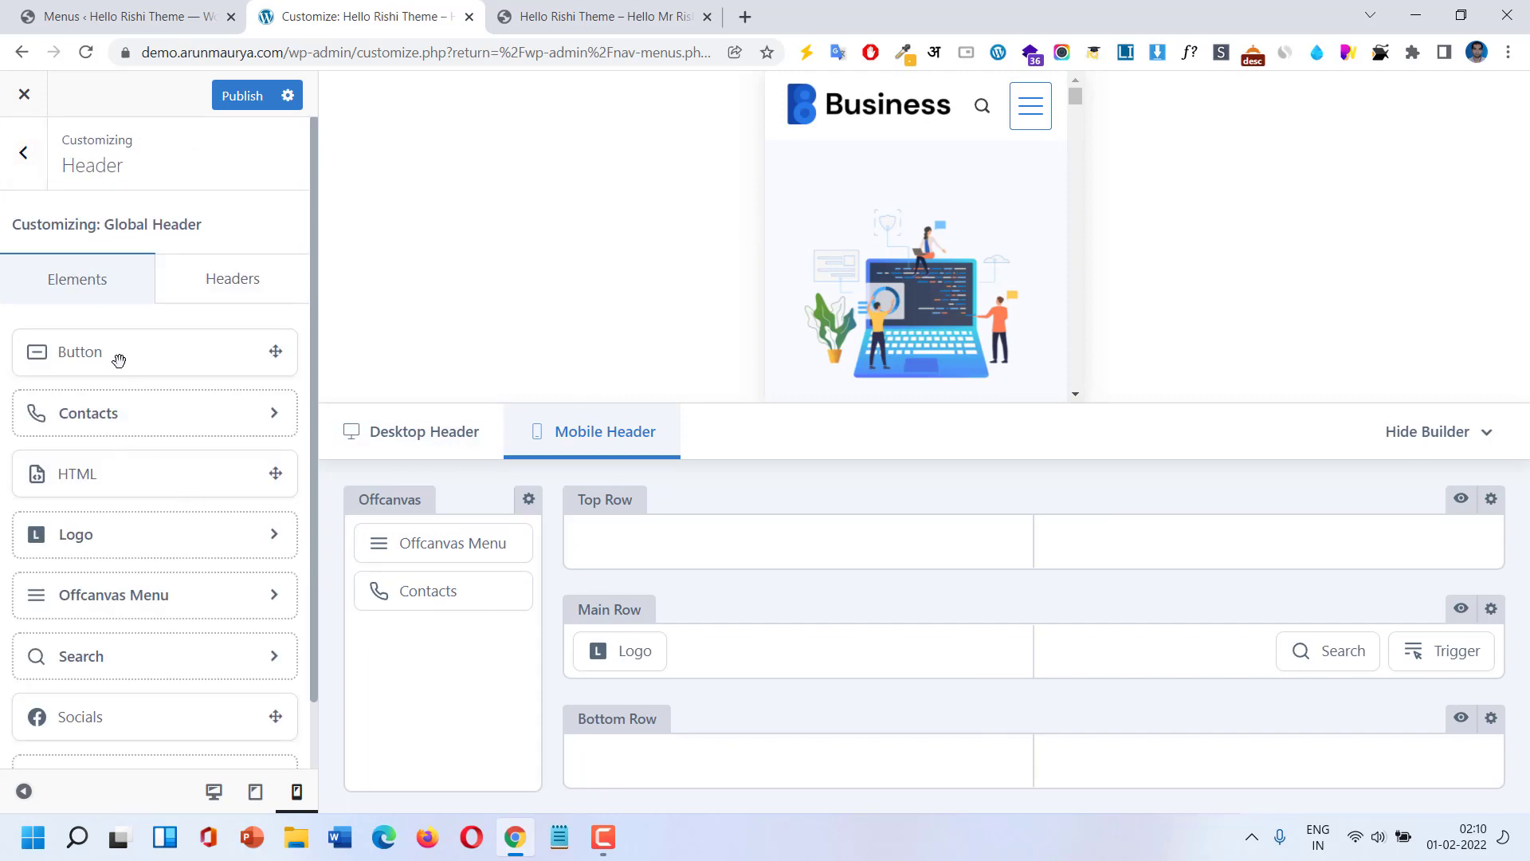
{"action": "left_click_drag", "start_coordinate": [118, 360], "coordinate": [418, 641]}
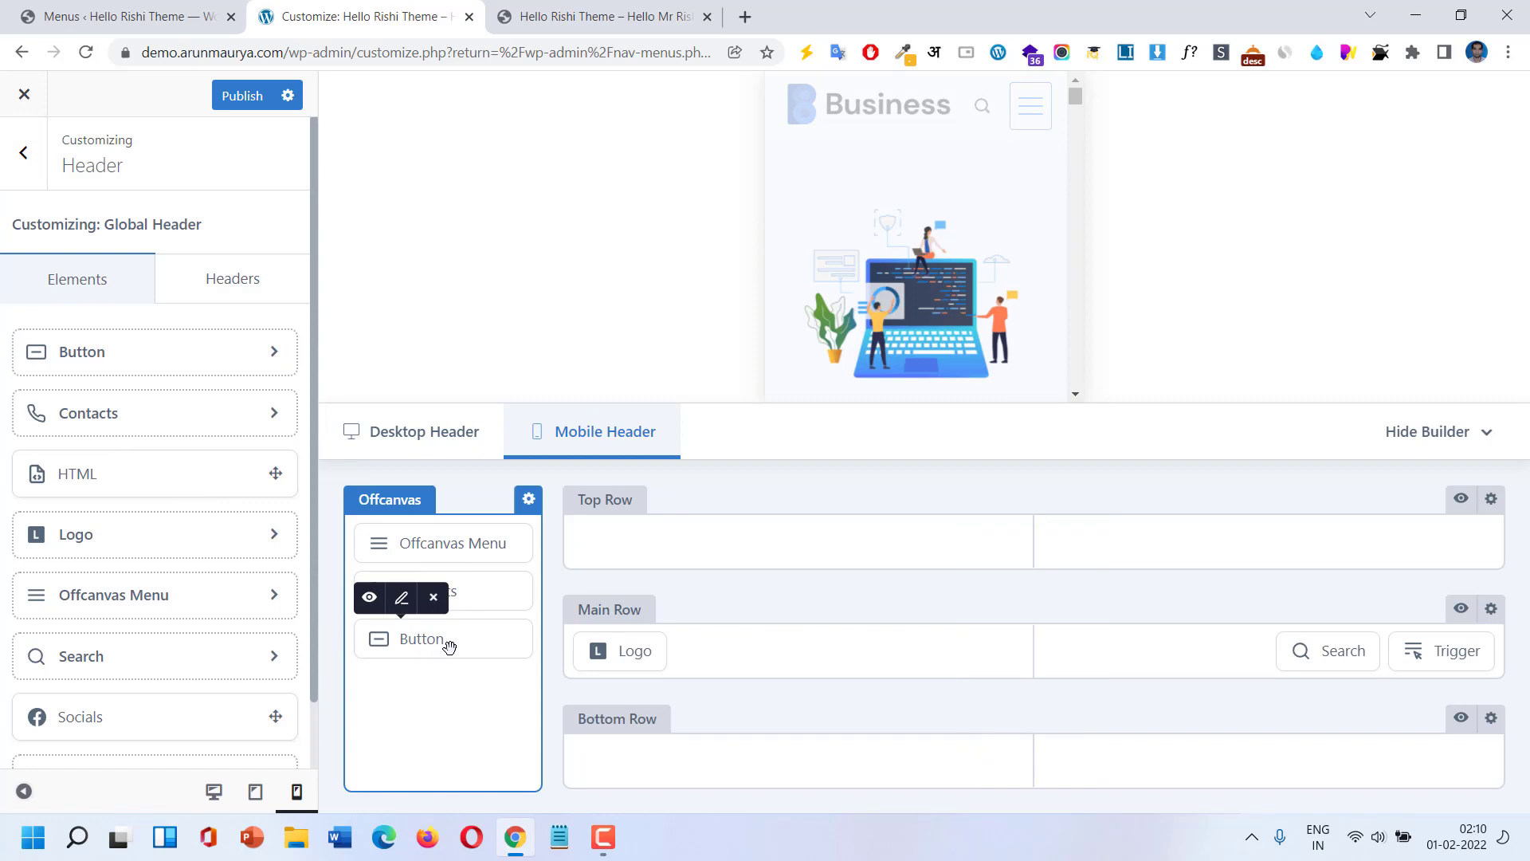
{"action": "left_click", "coordinate": [448, 646]}
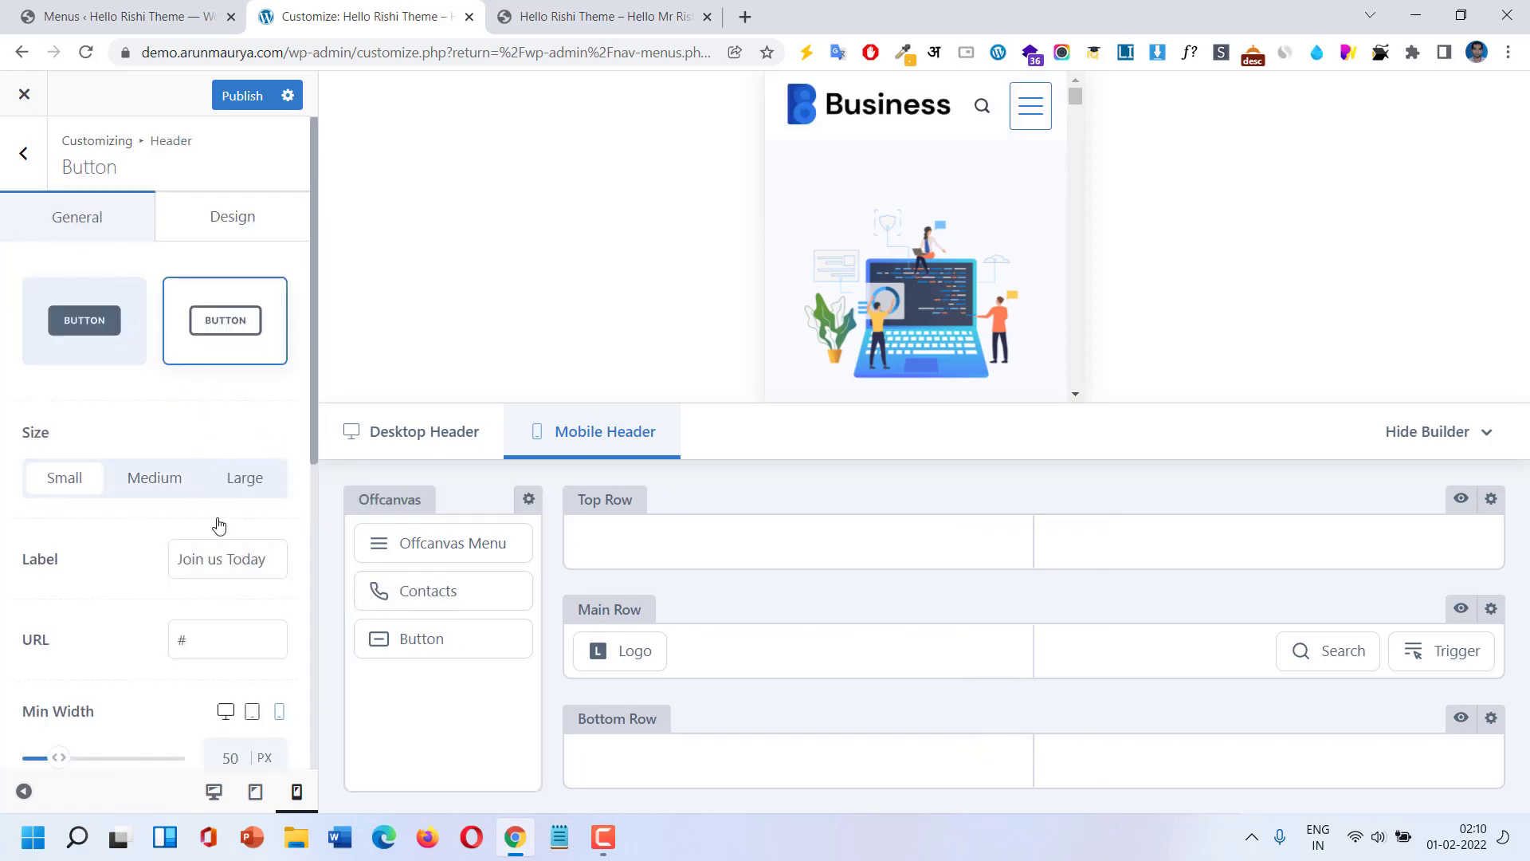
{"action": "left_click", "coordinate": [23, 153]}
{"action": "left_click", "coordinate": [241, 97]}
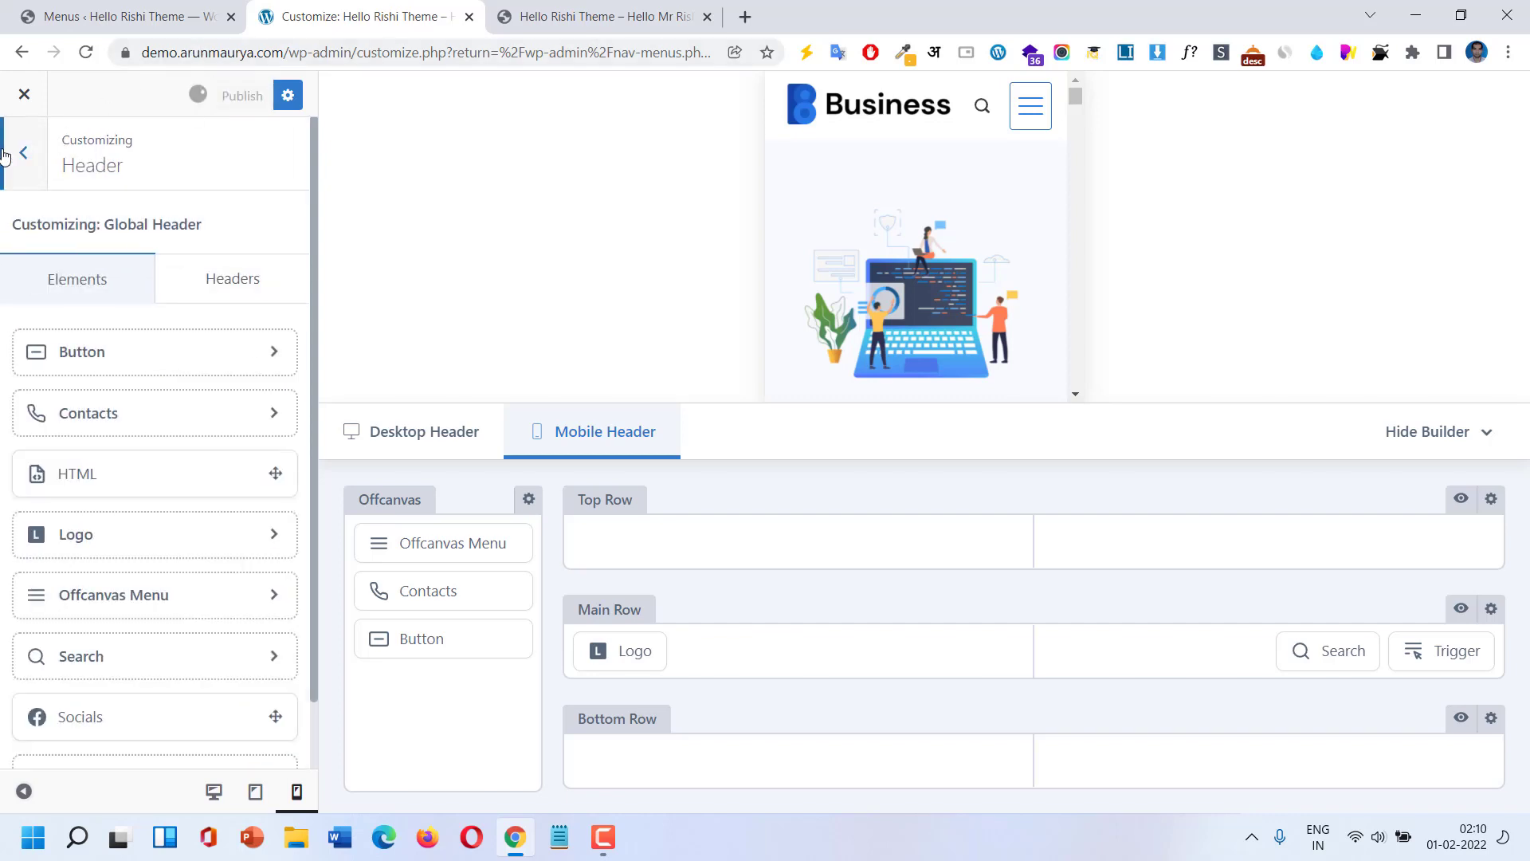
{"action": "left_click", "coordinate": [4, 155]}
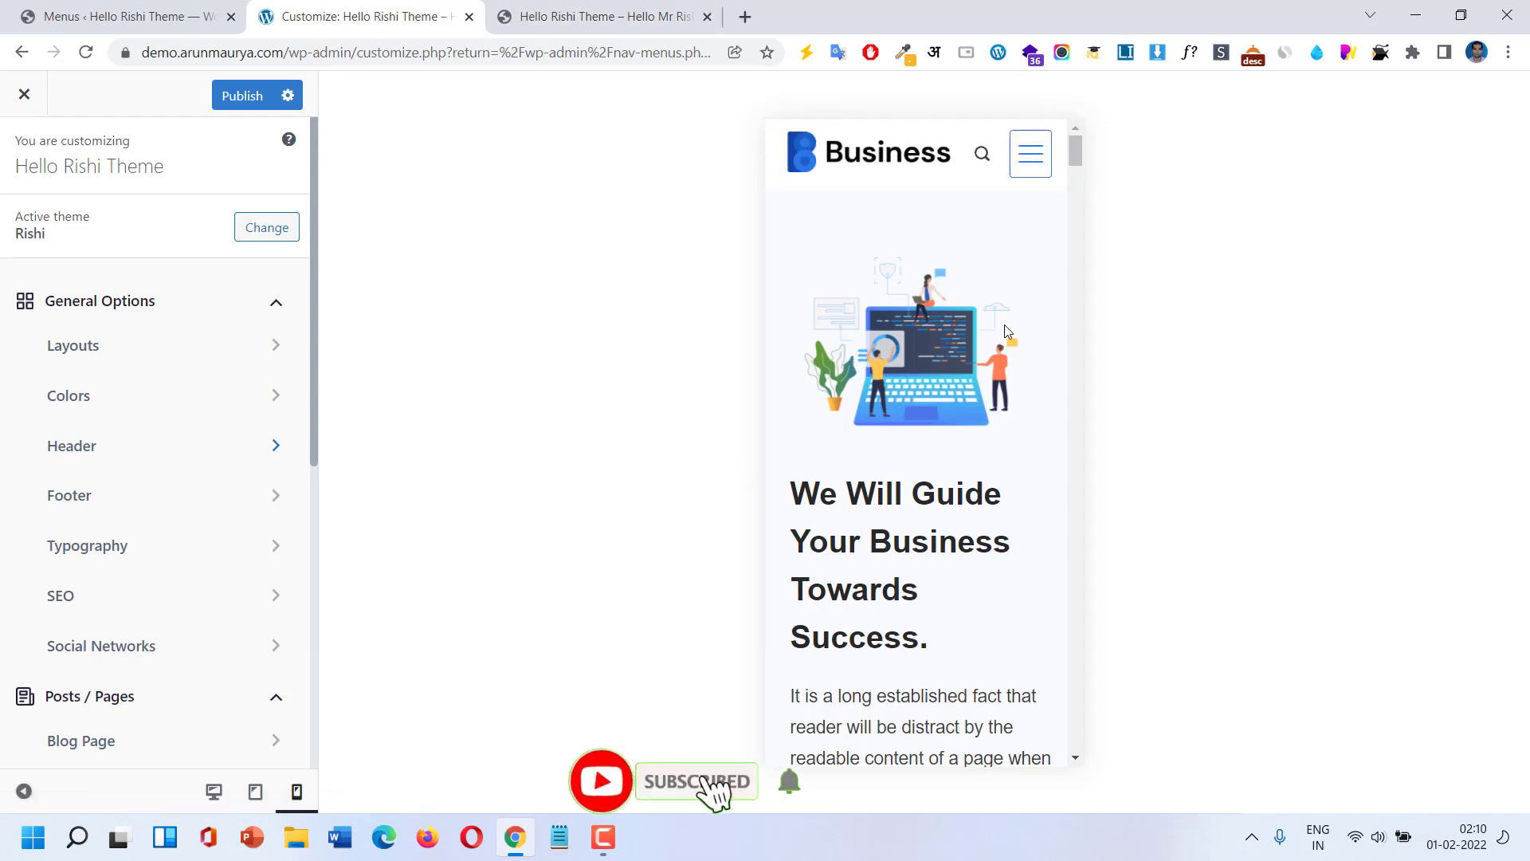
Open the Global Header settings from the Header panel's headers list.
{"action": "scroll", "coordinate": [997, 348], "scroll_direction": "down", "scroll_amount": 4}
{"action": "scroll", "coordinate": [994, 342], "scroll_direction": "up", "scroll_amount": 4}
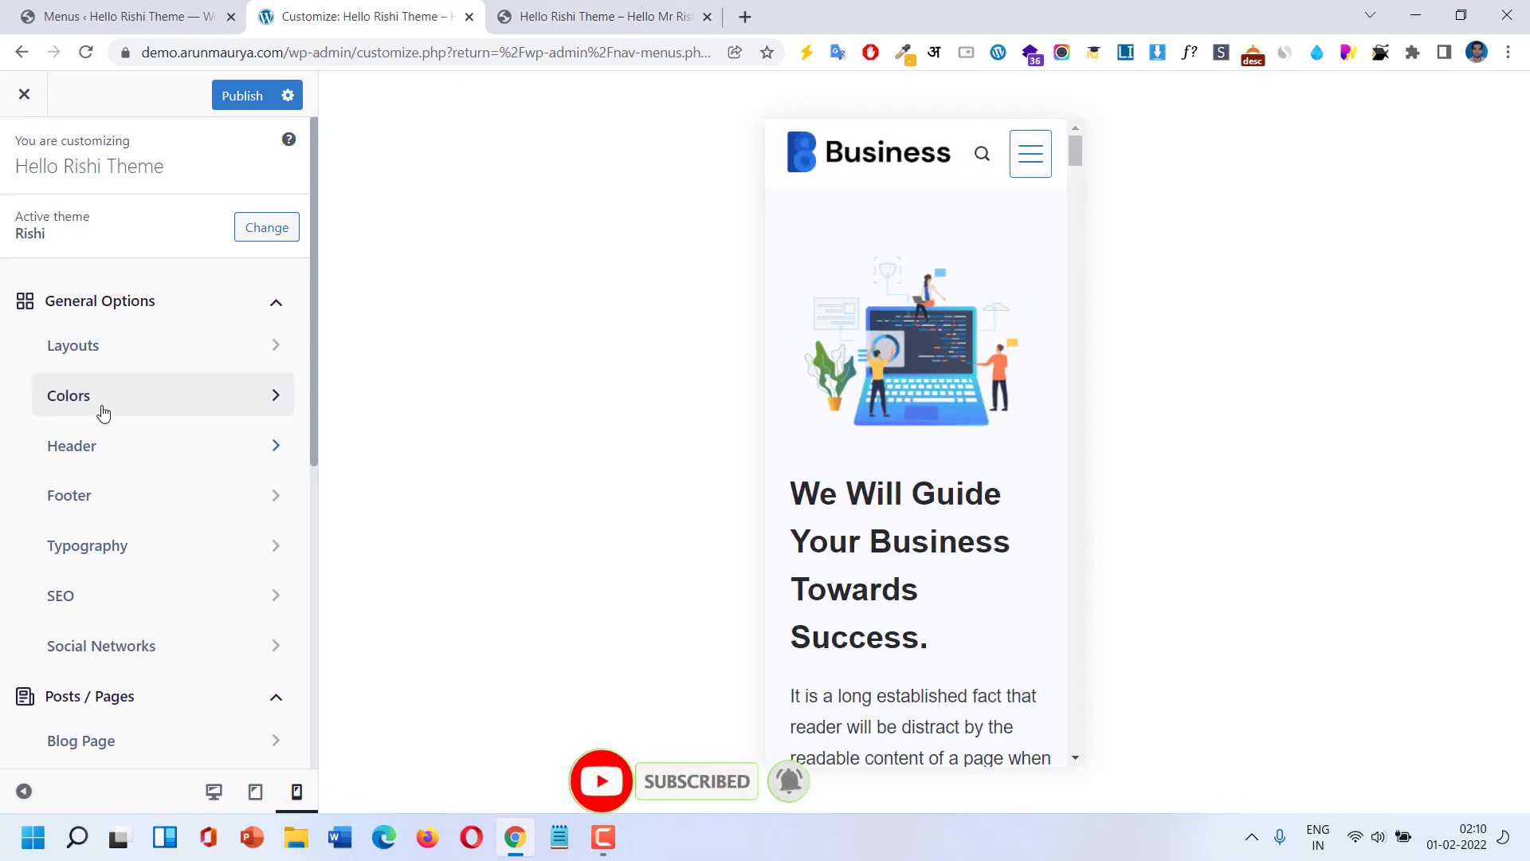
{"action": "left_click", "coordinate": [95, 467]}
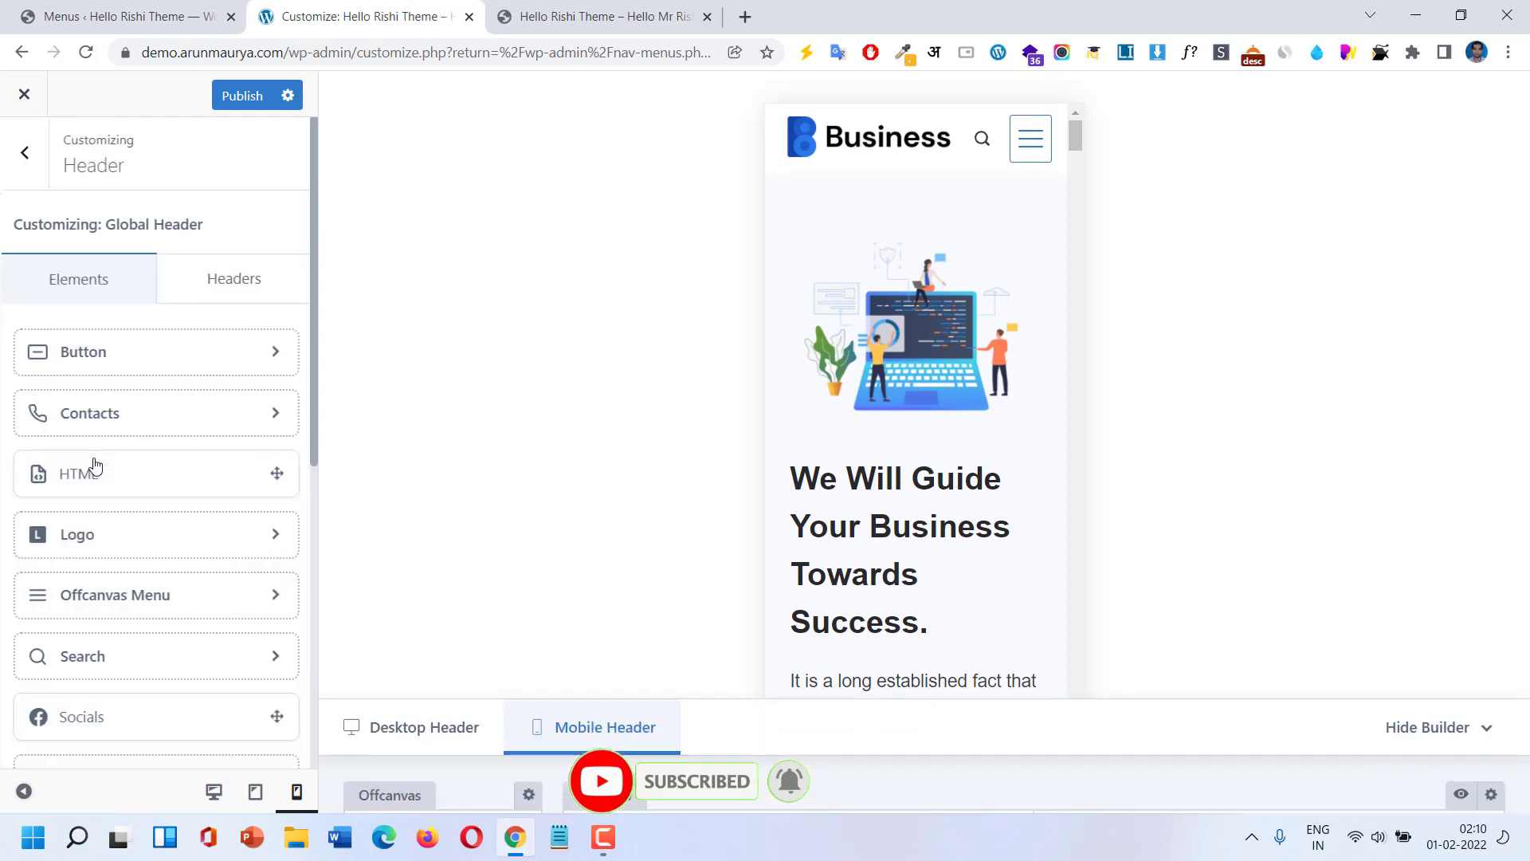
{"action": "scroll", "coordinate": [120, 510], "scroll_direction": "down", "scroll_amount": 1}
{"action": "scroll", "coordinate": [138, 542], "scroll_direction": "up", "scroll_amount": 1}
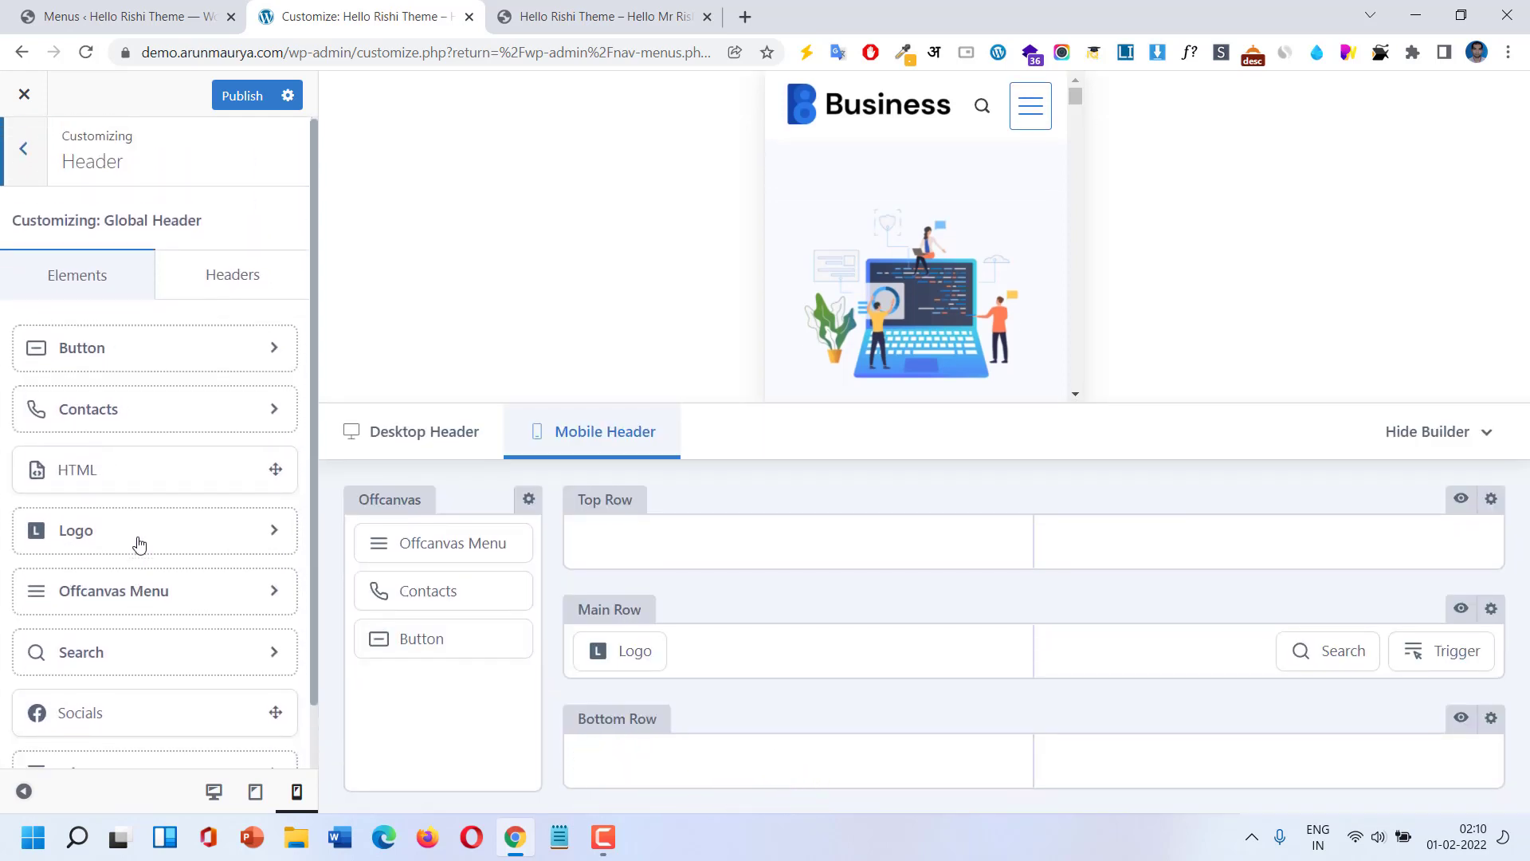
{"action": "scroll", "coordinate": [145, 446], "scroll_direction": "down", "scroll_amount": 1}
{"action": "left_click", "coordinate": [233, 213]}
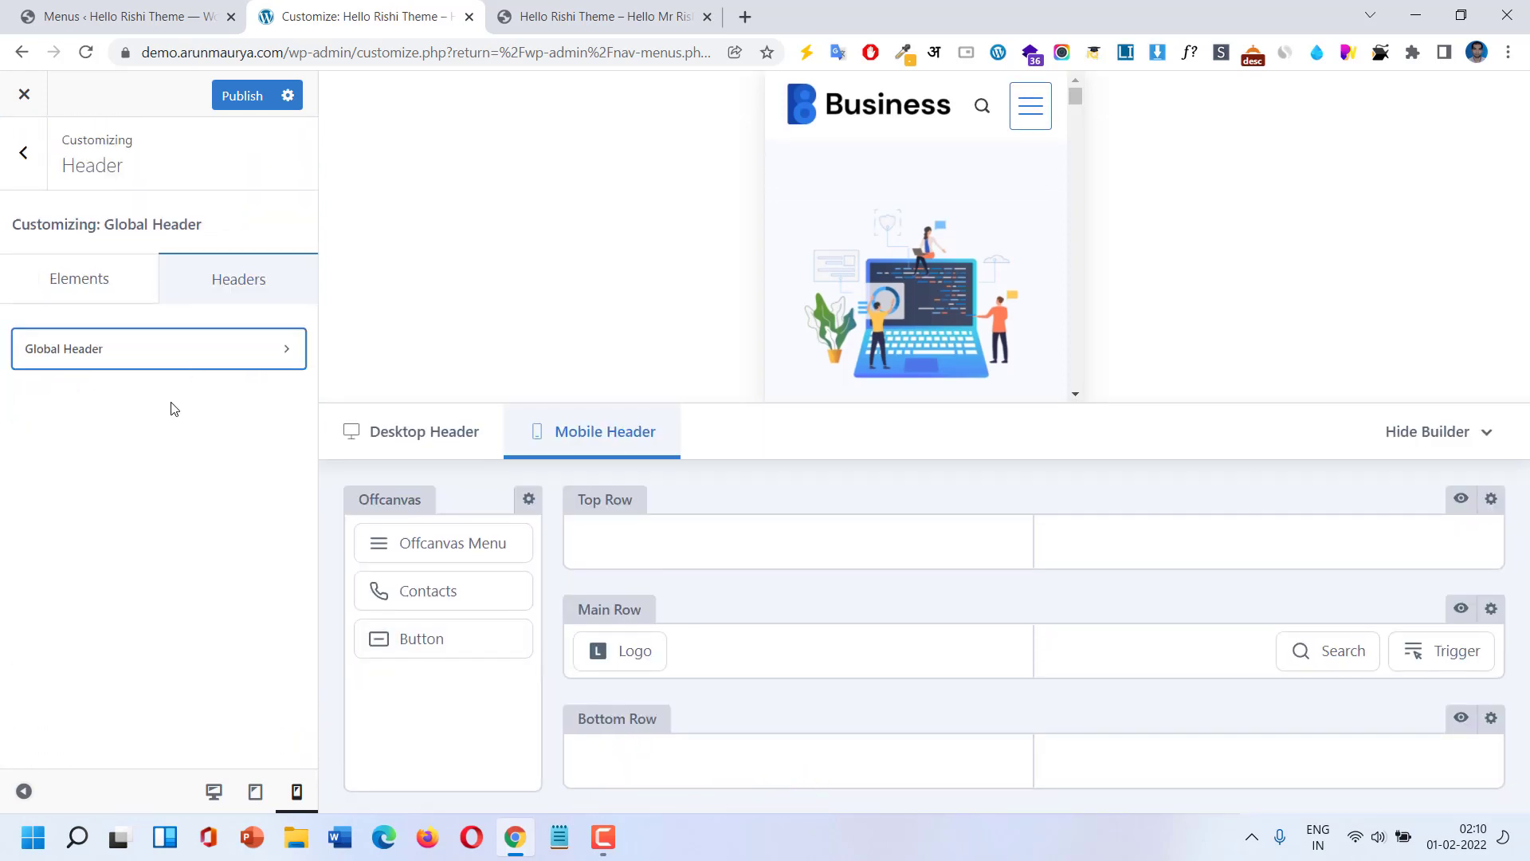
{"action": "left_click", "coordinate": [157, 349]}
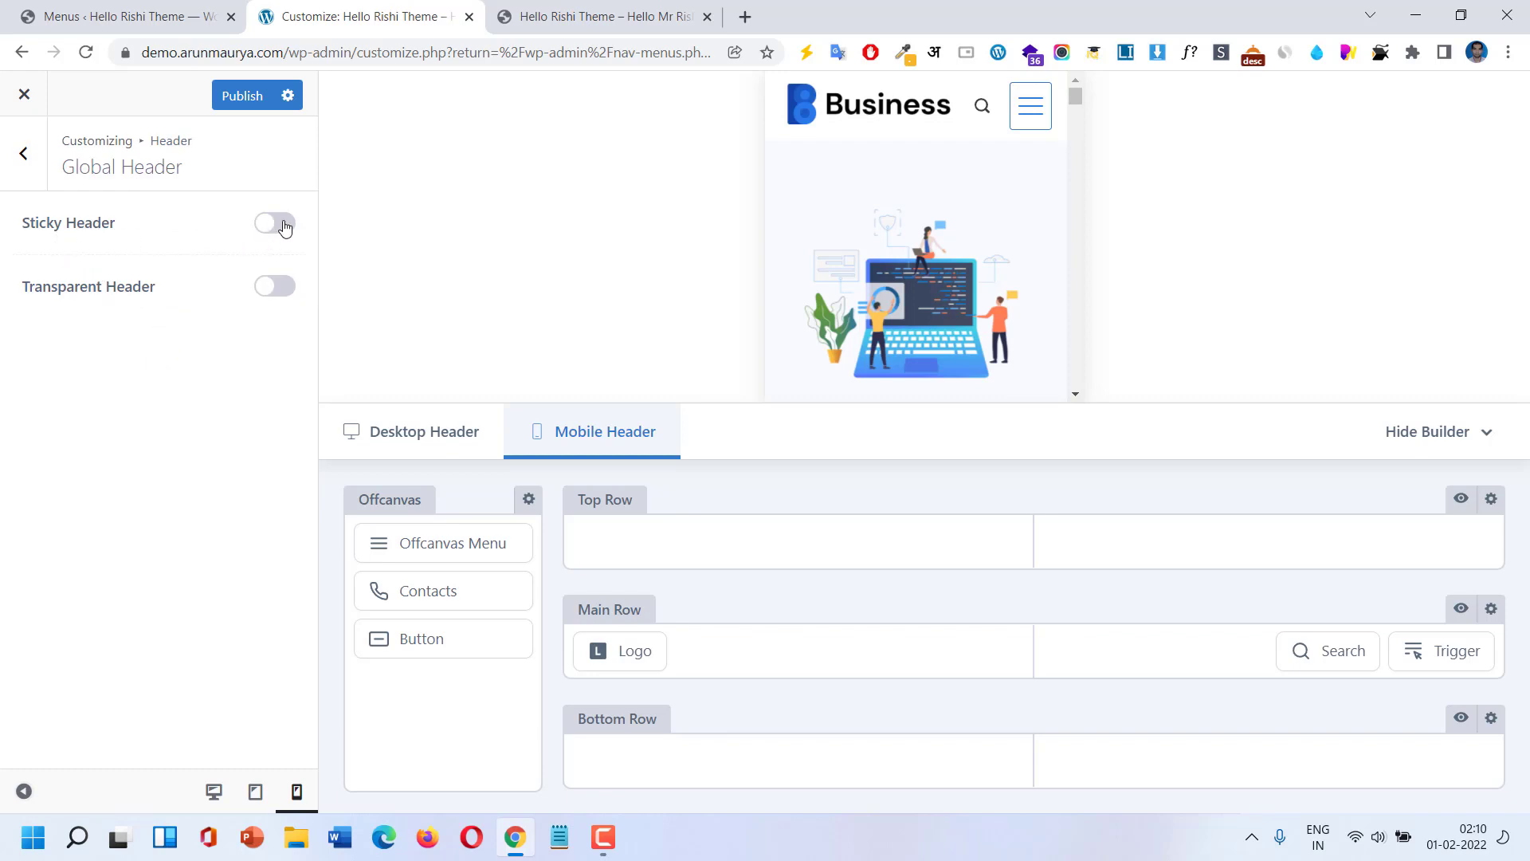
Switch on Transparent Header and Sticky Header for the global header.
{"action": "left_click", "coordinate": [273, 287]}
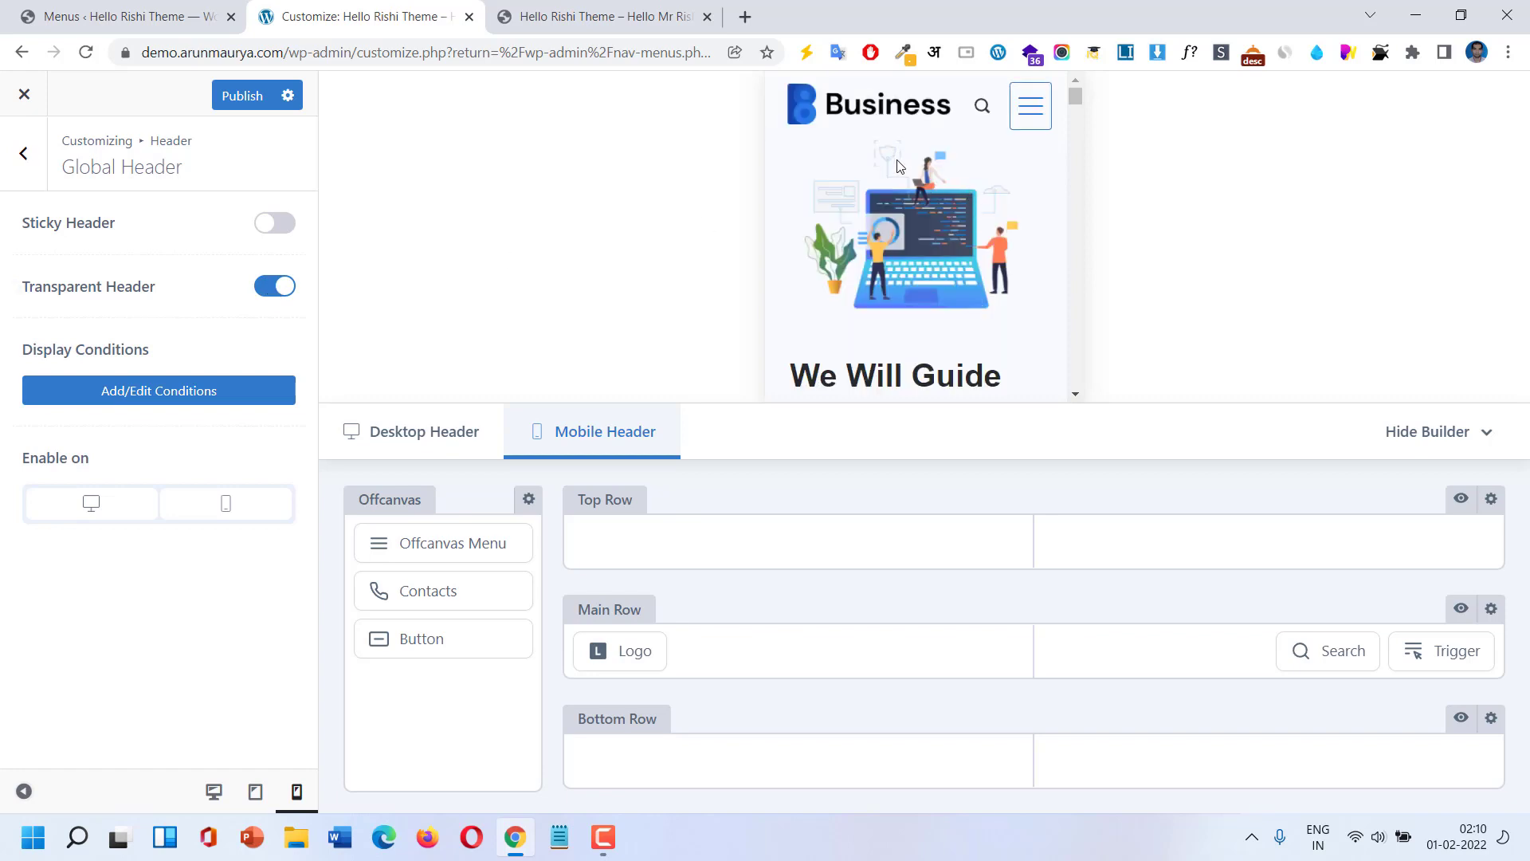
{"action": "scroll", "coordinate": [899, 167], "scroll_direction": "down", "scroll_amount": 3}
{"action": "scroll", "coordinate": [900, 166], "scroll_direction": "up", "scroll_amount": 3}
{"action": "left_click", "coordinate": [279, 225]}
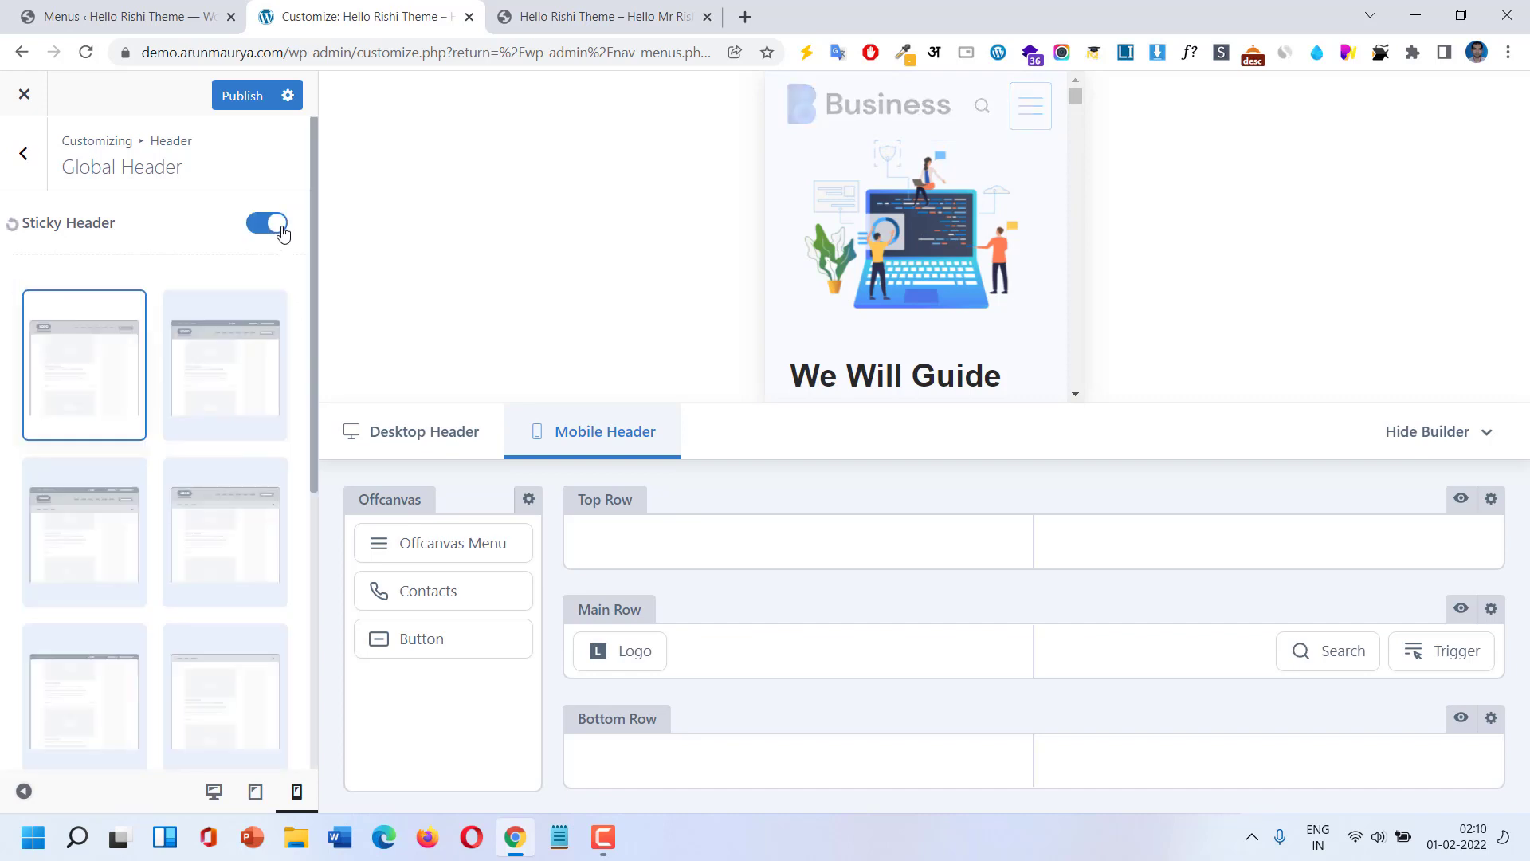
{"action": "scroll", "coordinate": [940, 232], "scroll_direction": "down", "scroll_amount": 3}
{"action": "scroll", "coordinate": [940, 232], "scroll_direction": "up", "scroll_amount": 3}
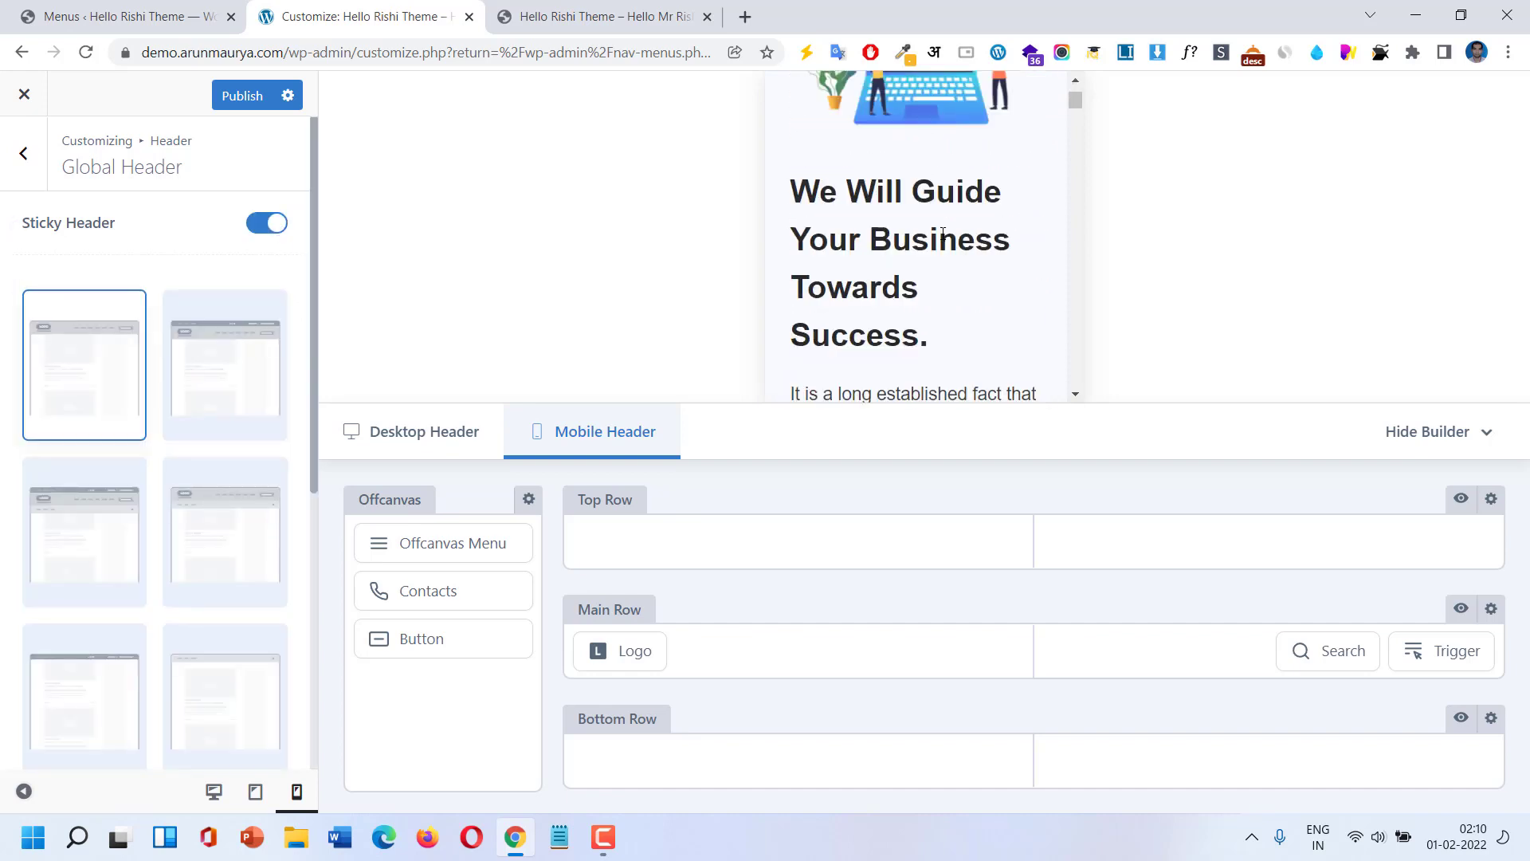
{"action": "scroll", "coordinate": [940, 239], "scroll_direction": "down", "scroll_amount": 5}
{"action": "scroll", "coordinate": [939, 247], "scroll_direction": "up", "scroll_amount": 5}
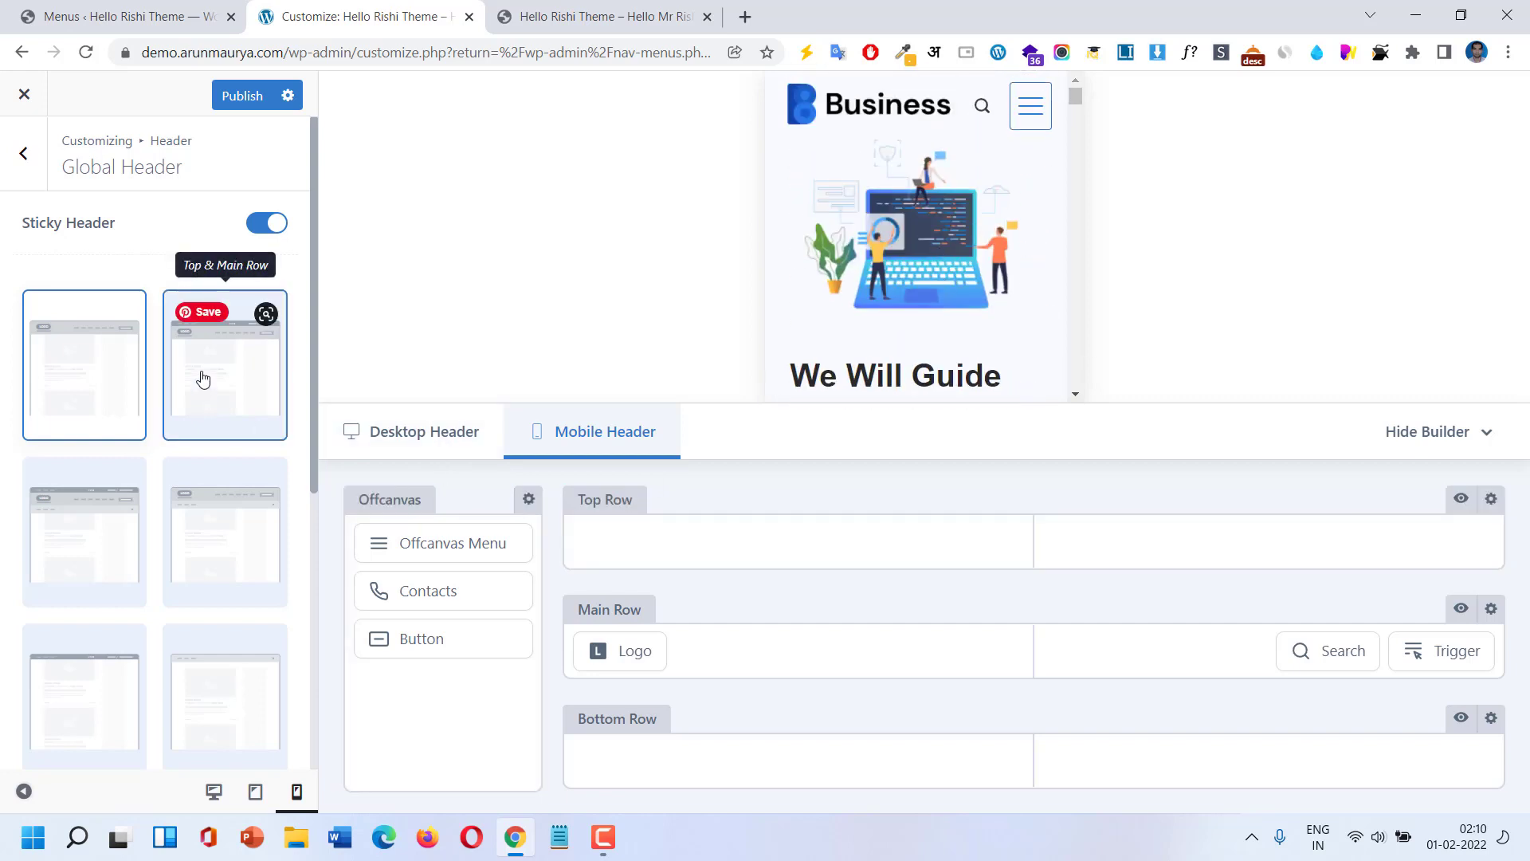
{"action": "scroll", "coordinate": [163, 582], "scroll_direction": "down", "scroll_amount": 5}
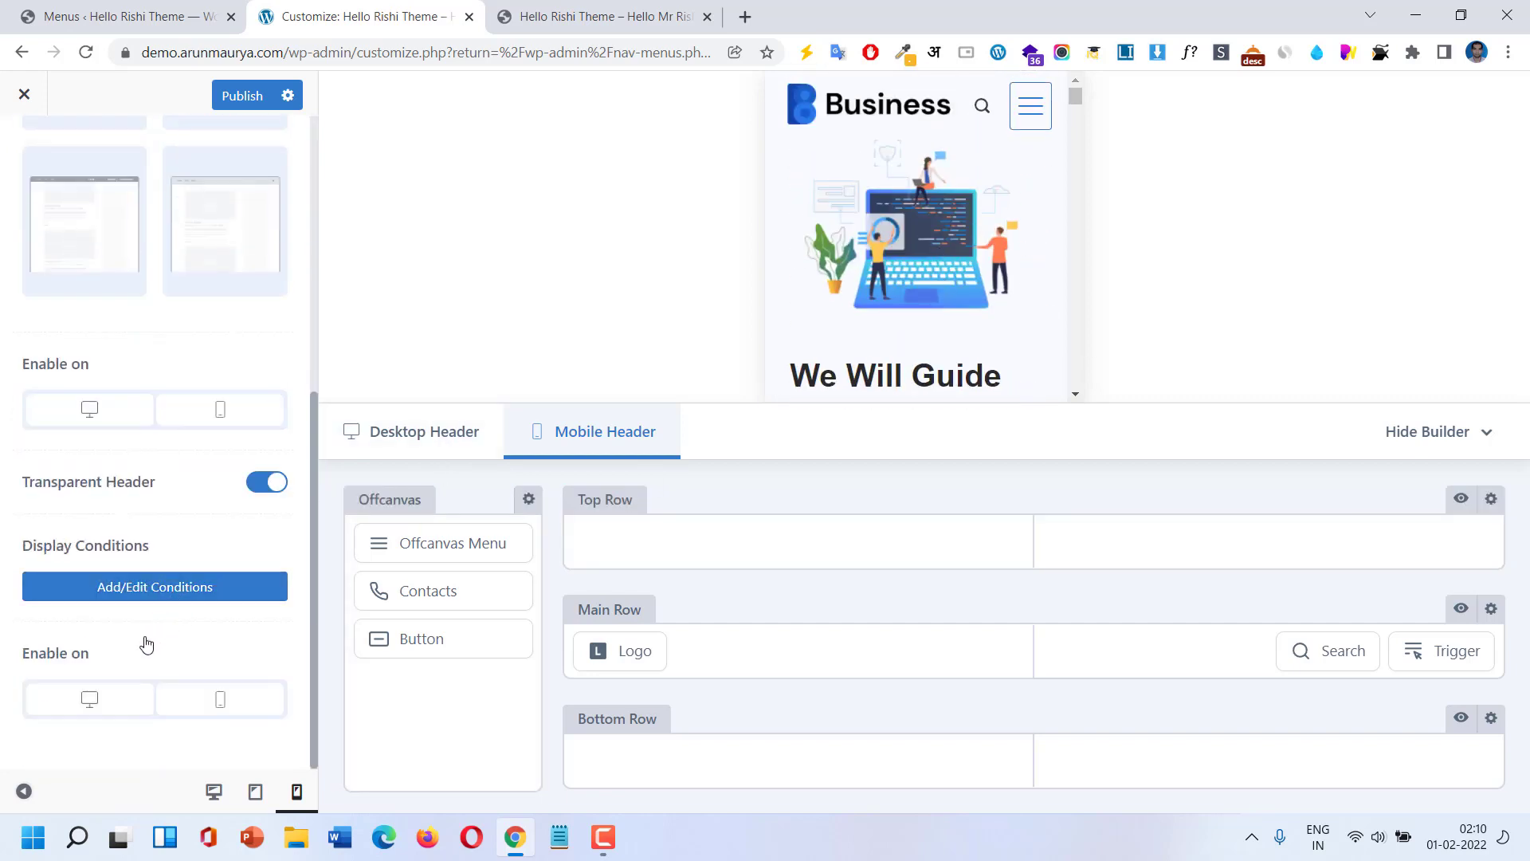
{"action": "scroll", "coordinate": [146, 635], "scroll_direction": "up", "scroll_amount": 5}
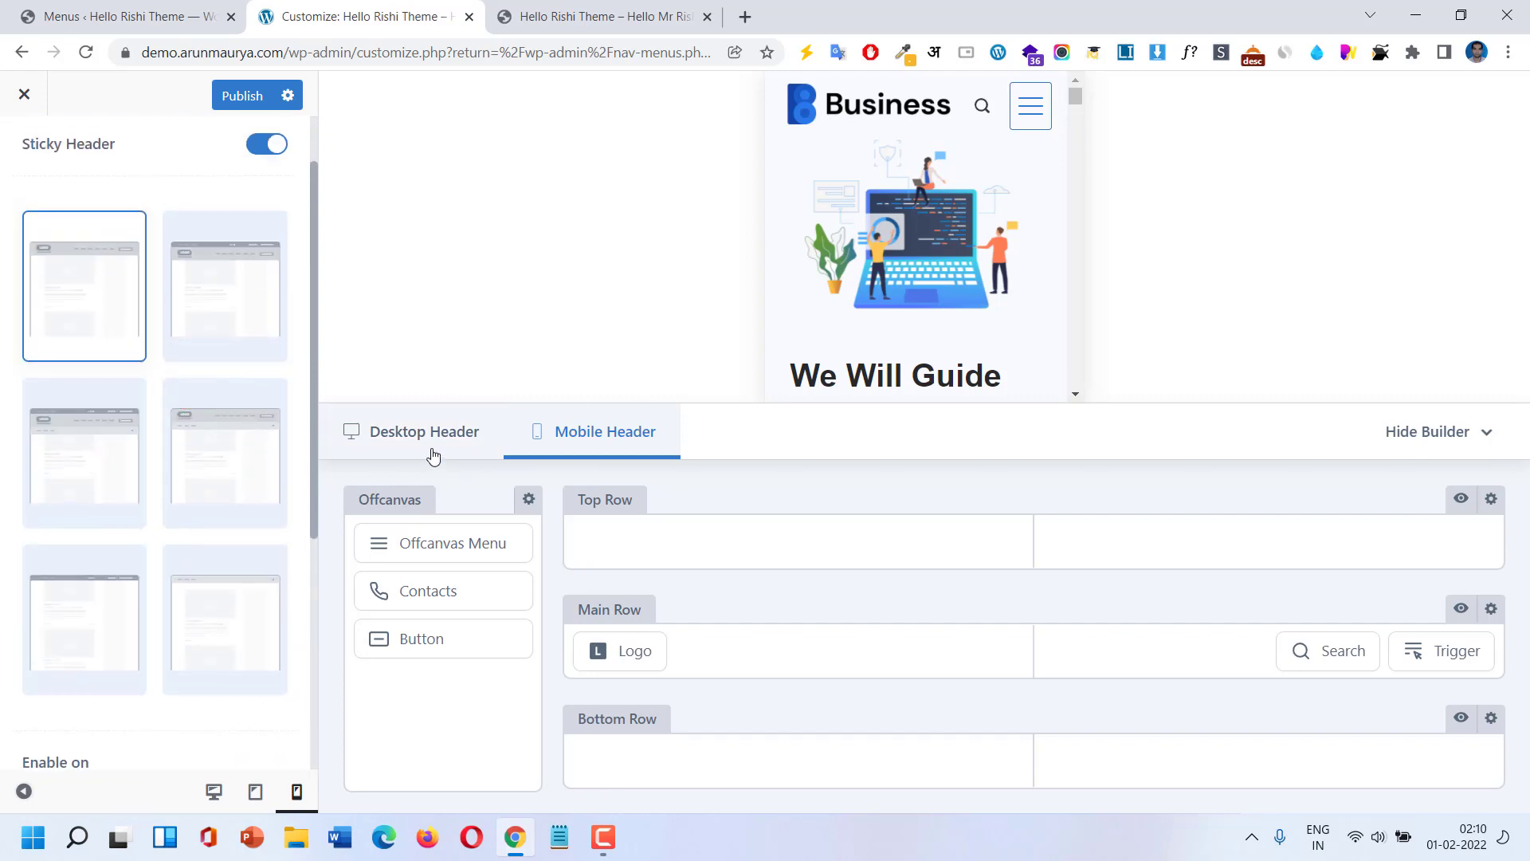
On the desktop header, keep the Only Main Row sticky layout and turn Transparent Header off.
{"action": "left_click", "coordinate": [433, 453]}
{"action": "scroll", "coordinate": [245, 256], "scroll_direction": "up", "scroll_amount": 1}
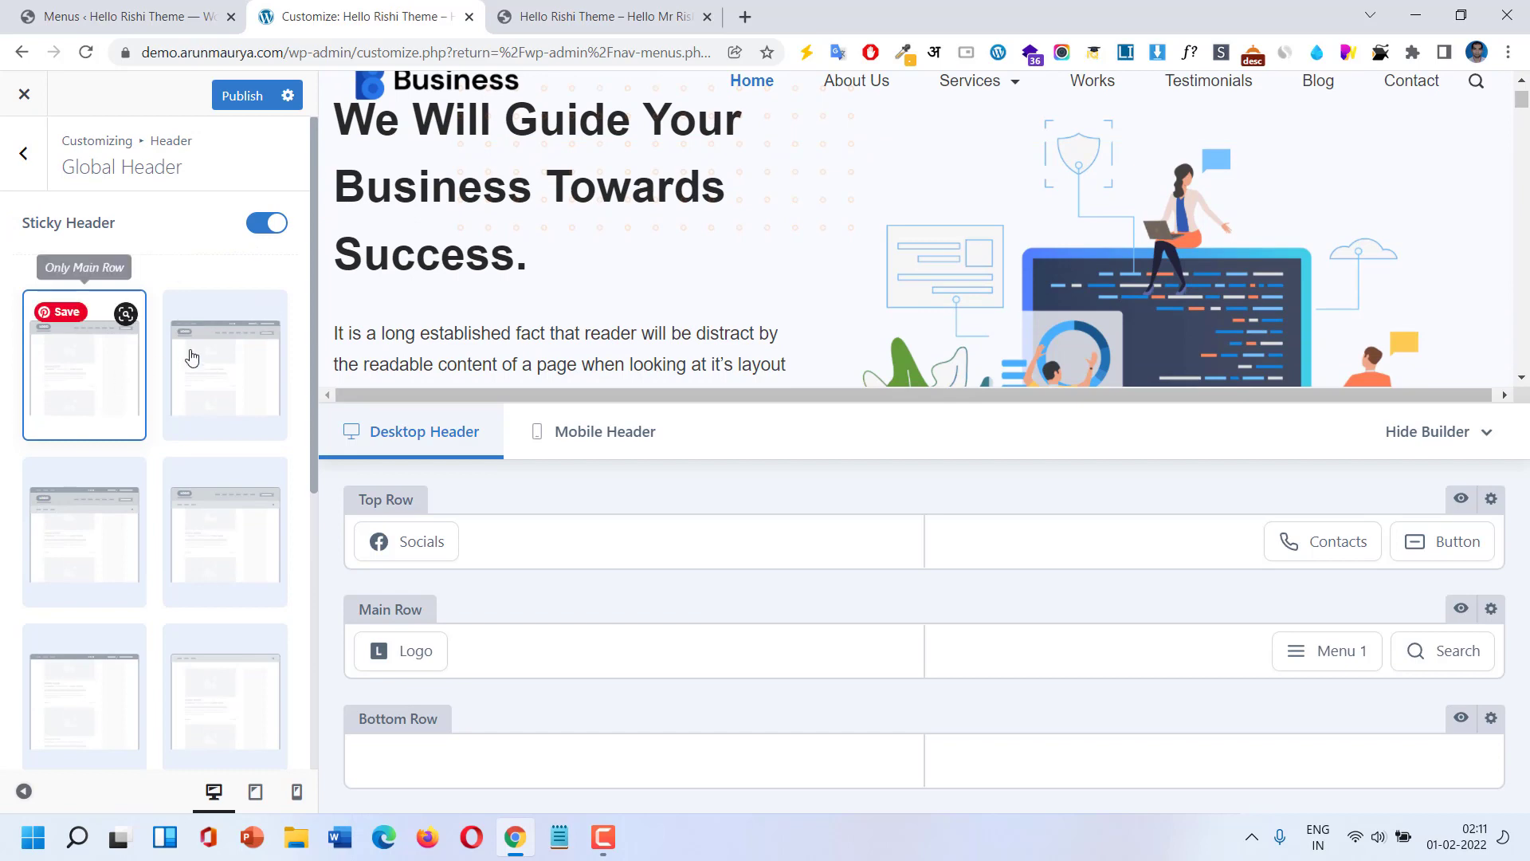
{"action": "left_click", "coordinate": [61, 366]}
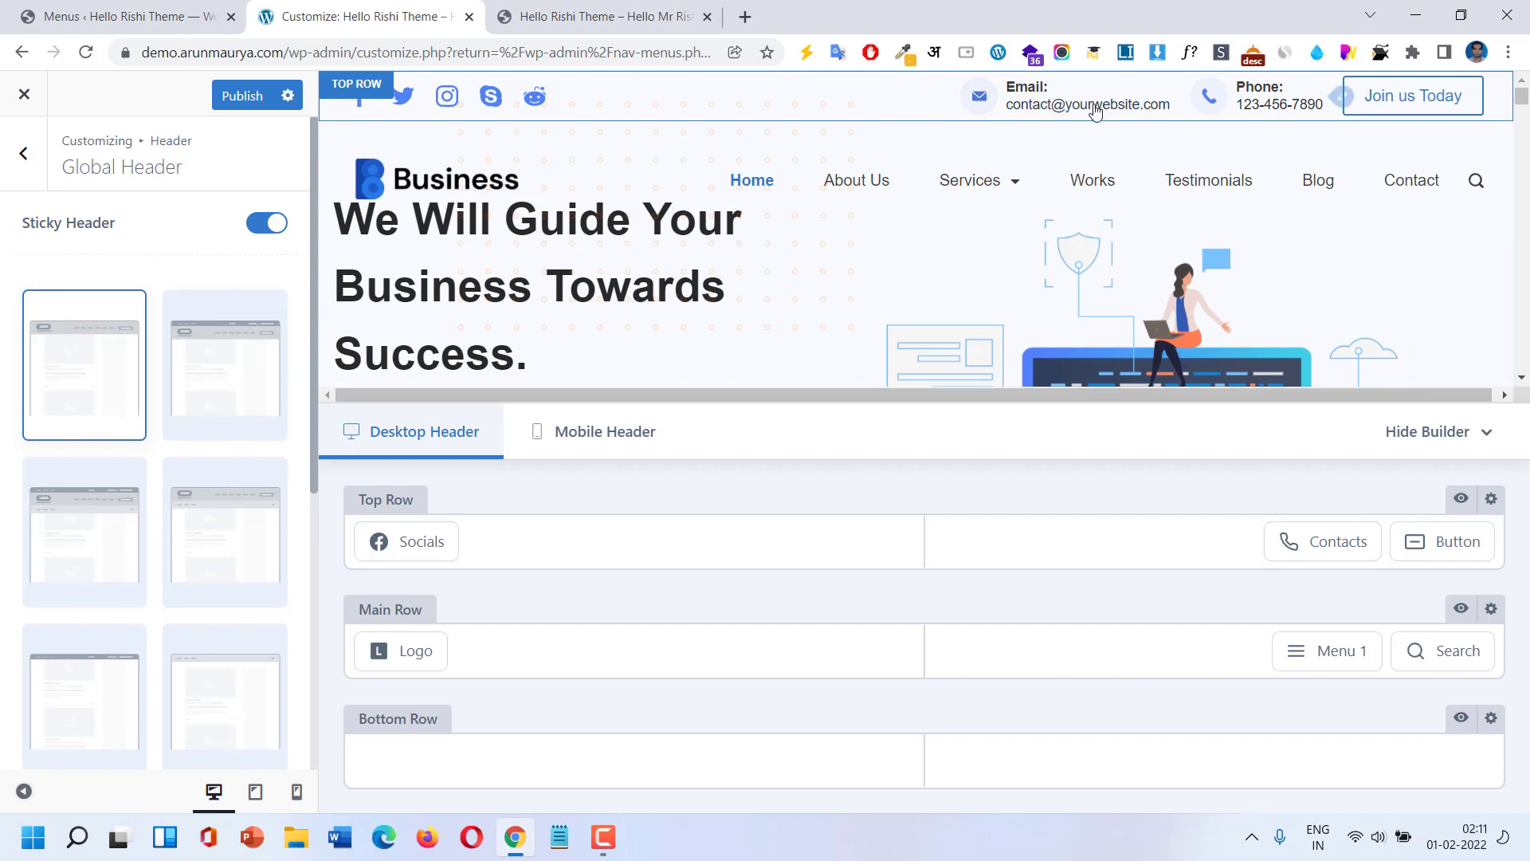
{"action": "scroll", "coordinate": [160, 499], "scroll_direction": "down", "scroll_amount": 5}
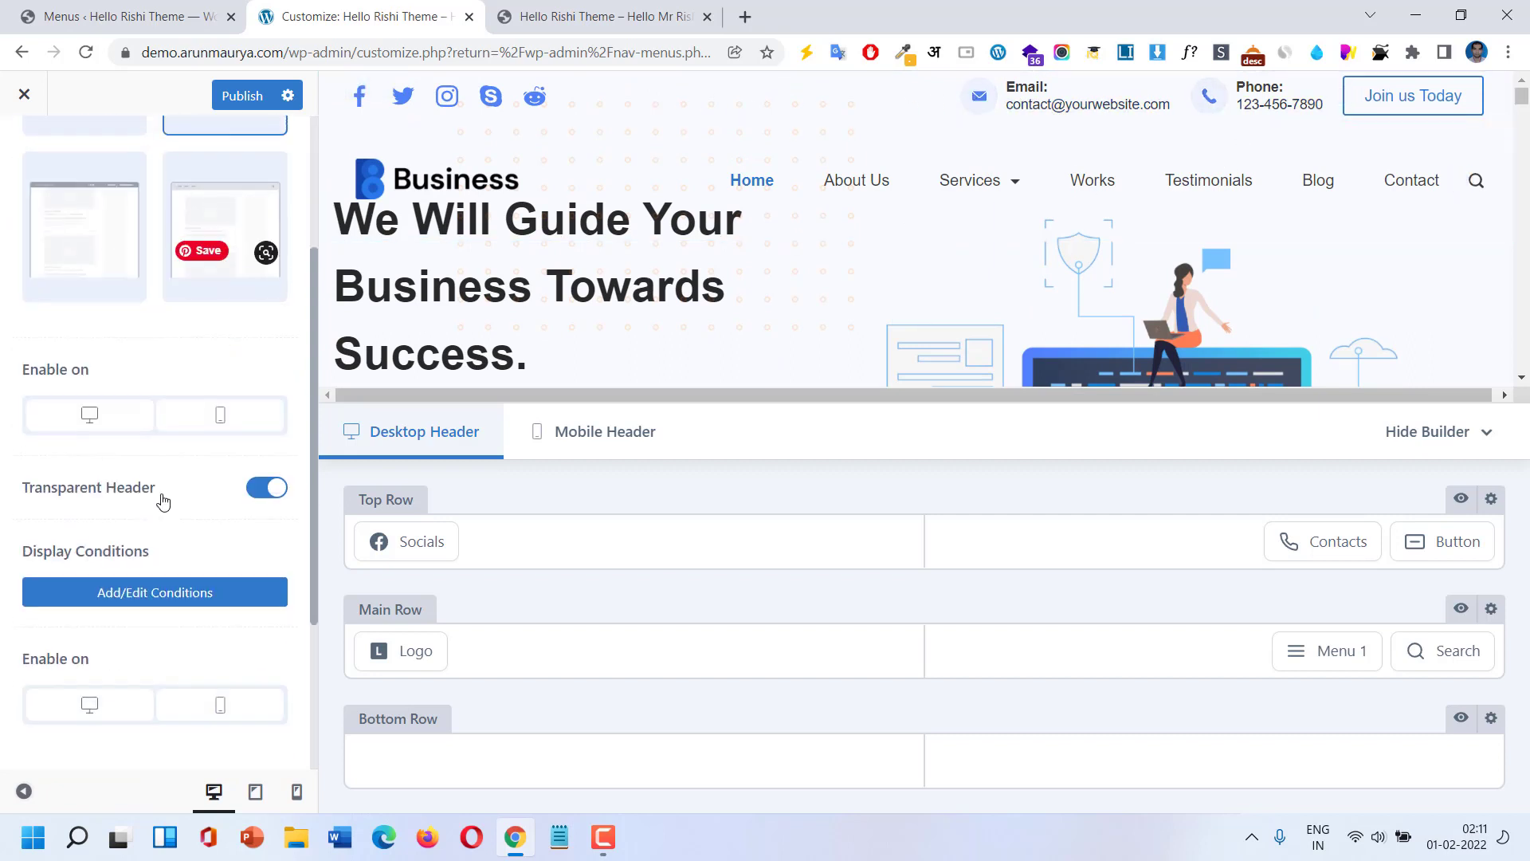
{"action": "left_click", "coordinate": [265, 482]}
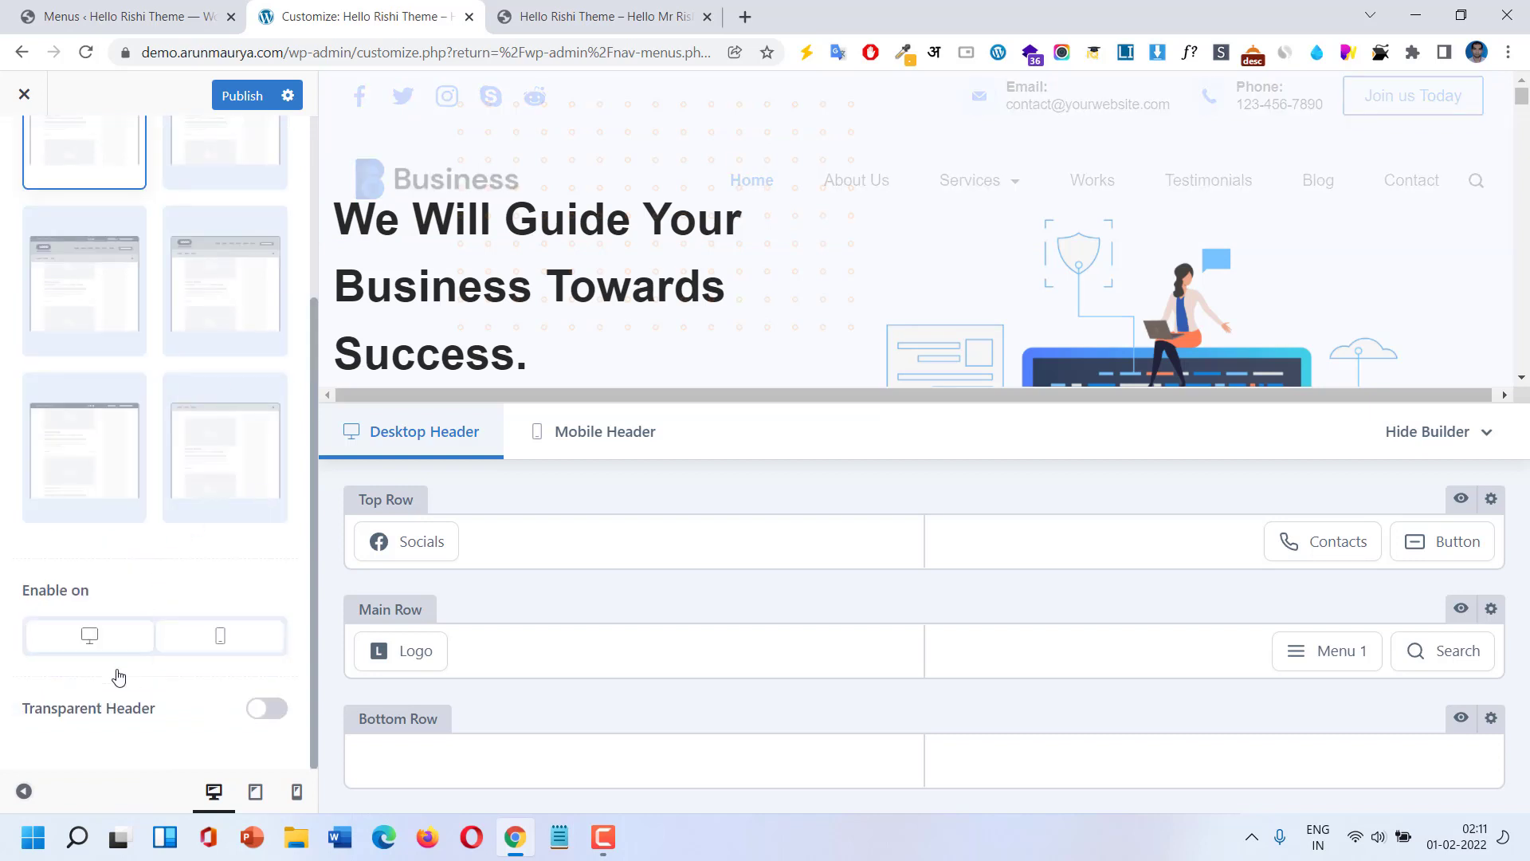
Keep the sticky header enabled on both desktop and mobile.
{"action": "left_click", "coordinate": [102, 642]}
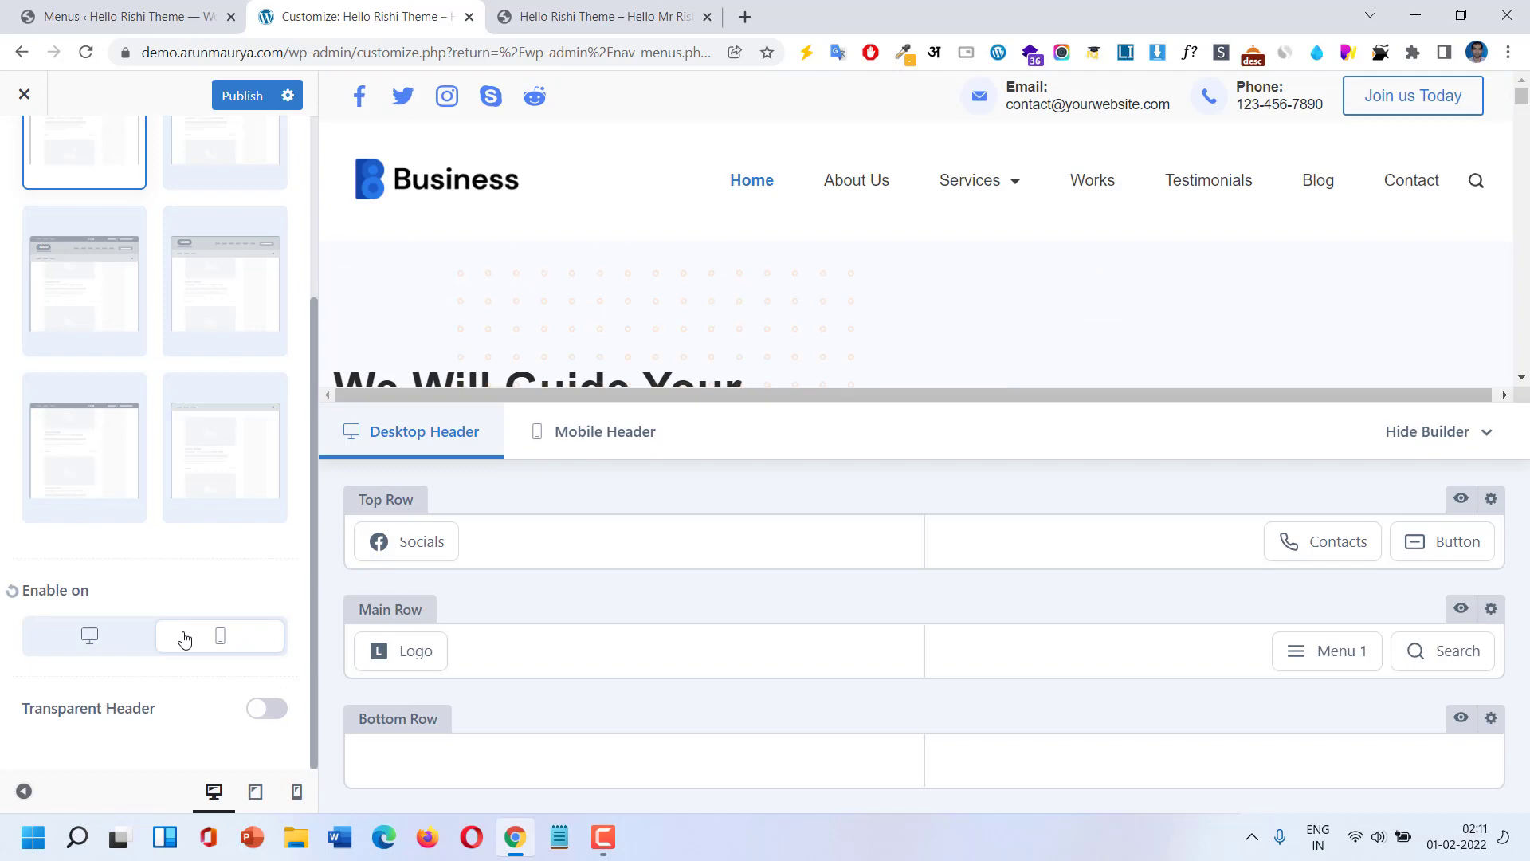
{"action": "scroll", "coordinate": [1035, 339], "scroll_direction": "down", "scroll_amount": 5}
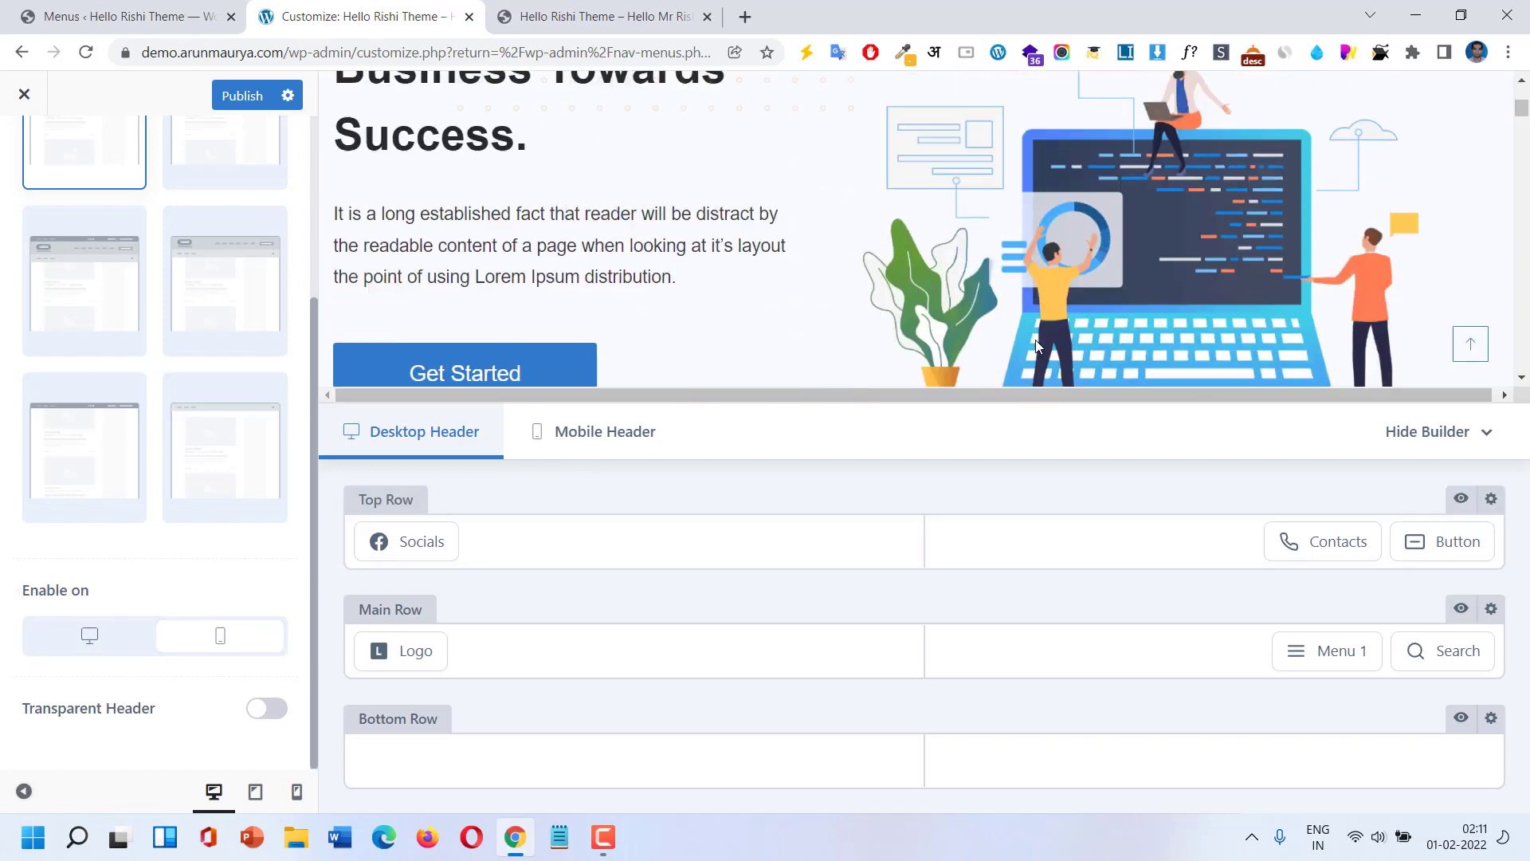
{"action": "scroll", "coordinate": [1035, 340], "scroll_direction": "up", "scroll_amount": 5}
{"action": "left_click", "coordinate": [216, 649]}
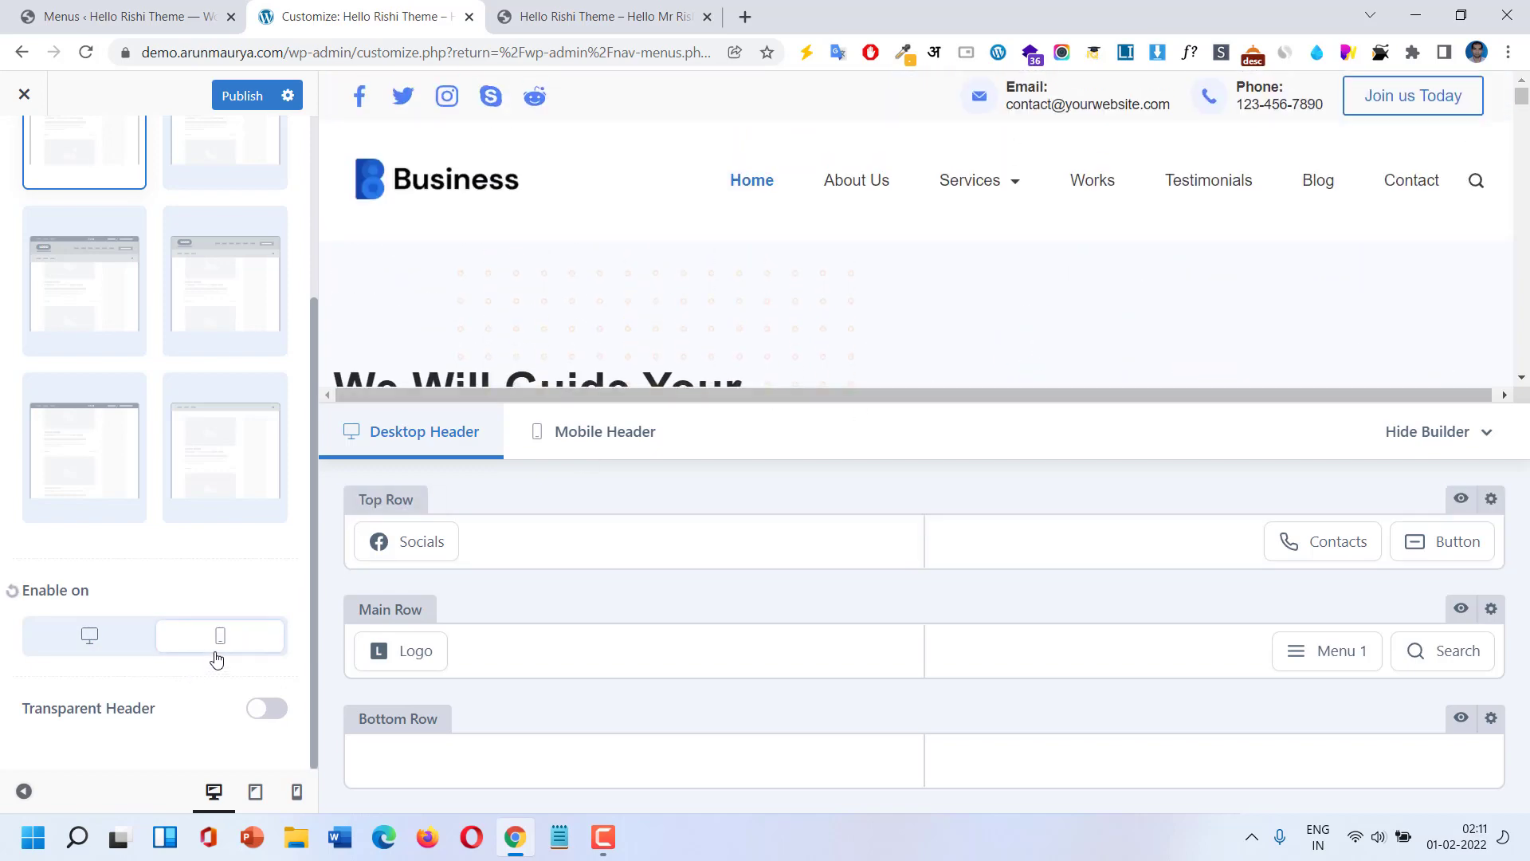
{"action": "left_click", "coordinate": [104, 655]}
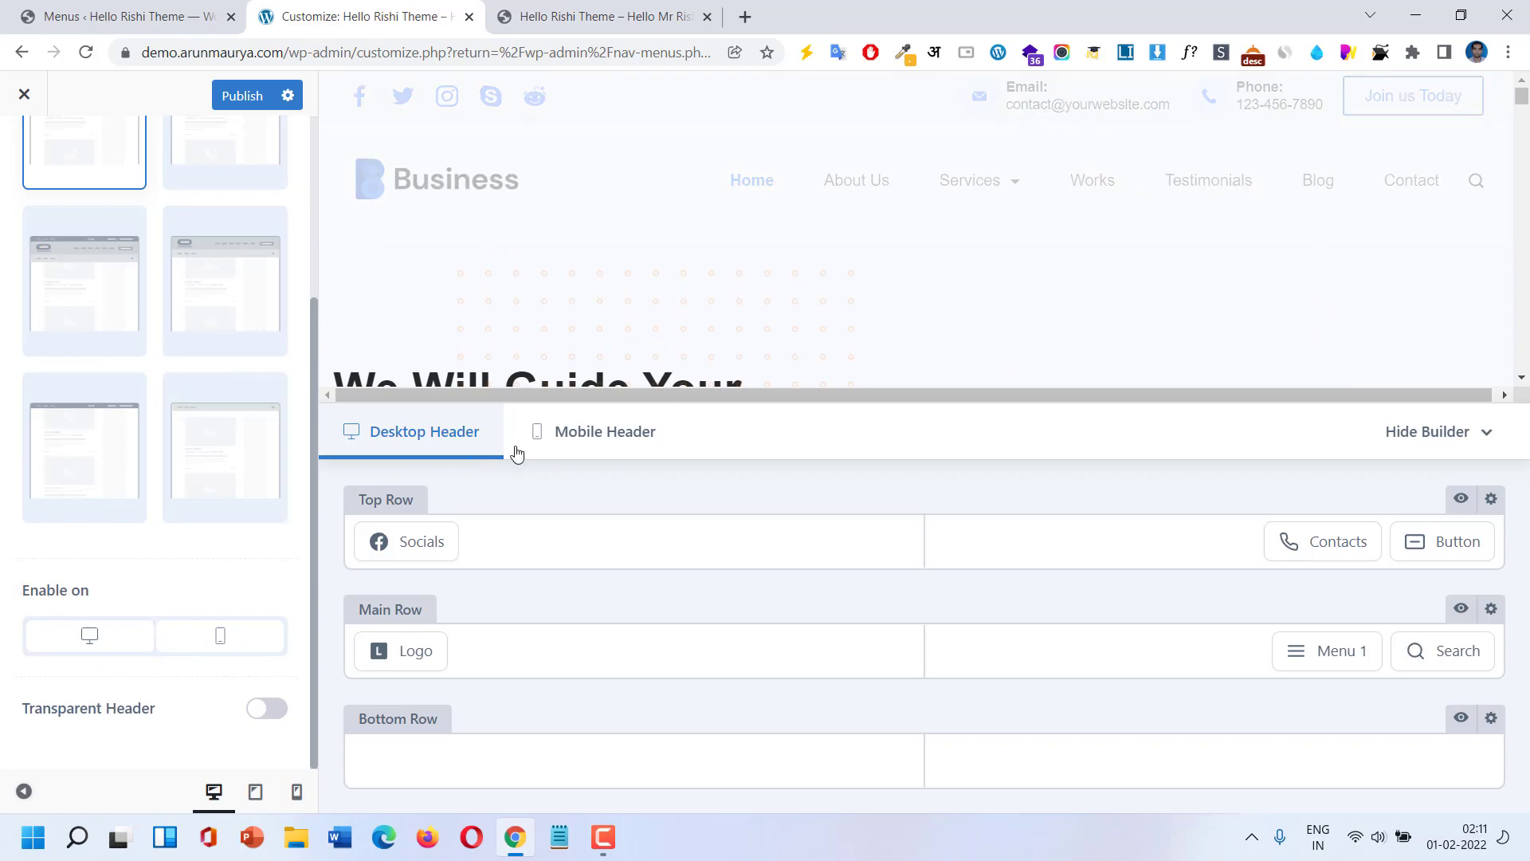
{"action": "scroll", "coordinate": [1006, 264], "scroll_direction": "down", "scroll_amount": 3}
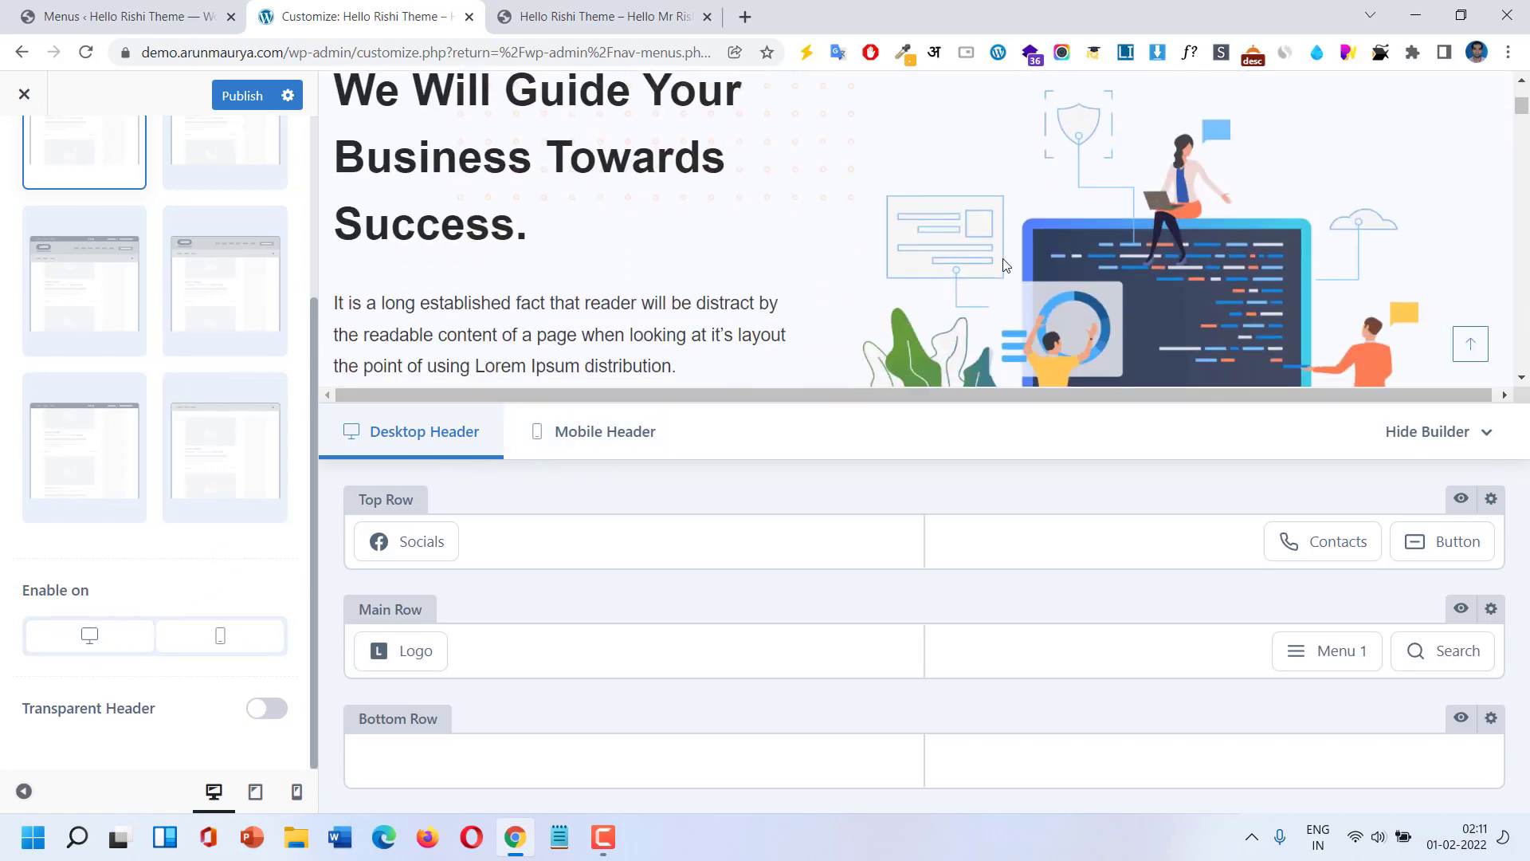
{"action": "scroll", "coordinate": [997, 271], "scroll_direction": "down", "scroll_amount": 5}
{"action": "scroll", "coordinate": [993, 297], "scroll_direction": "up", "scroll_amount": 10}
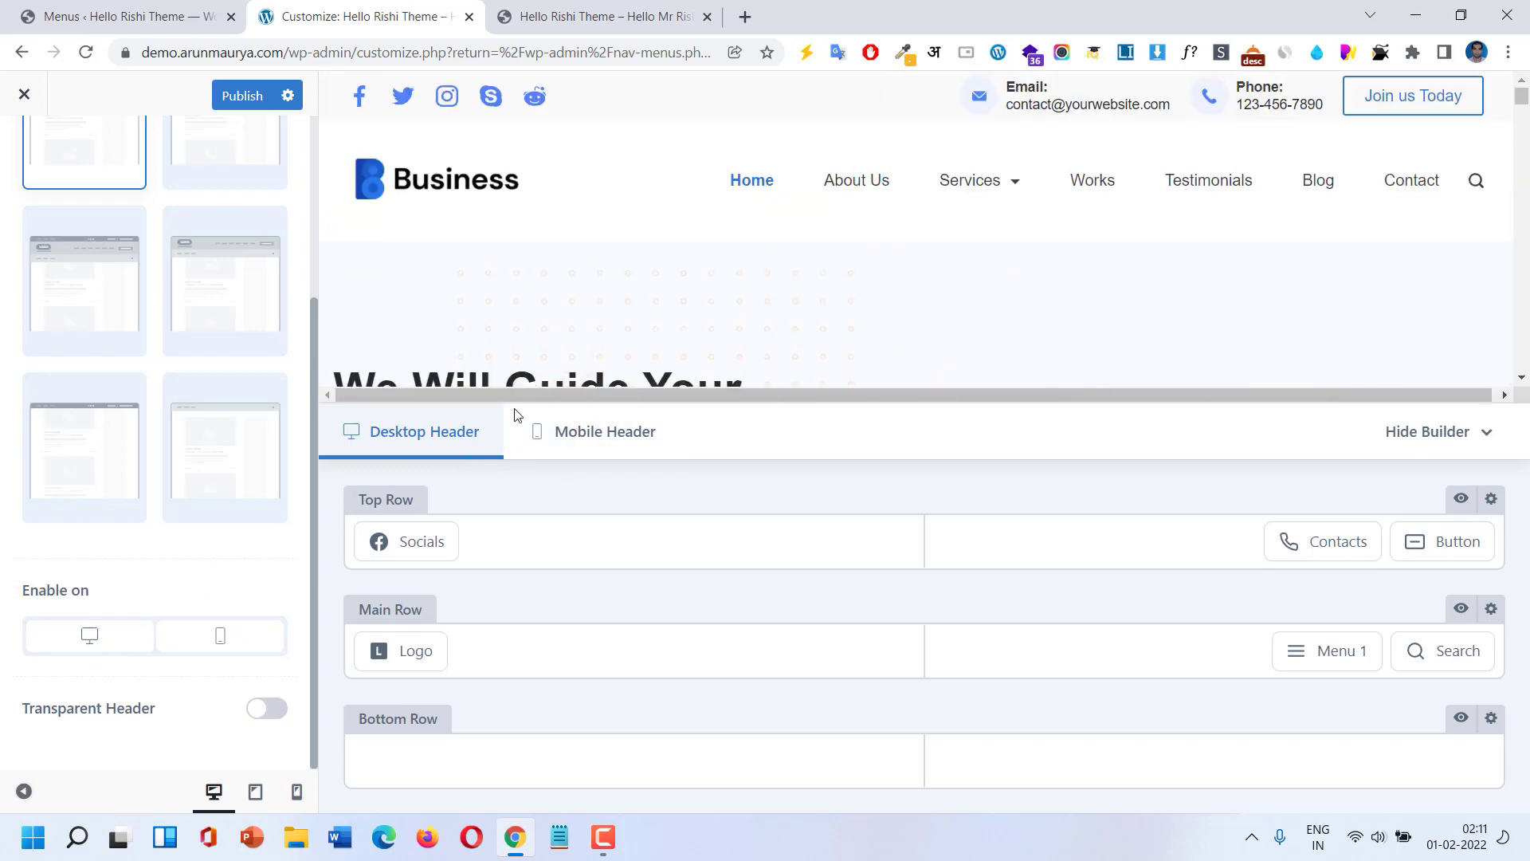
{"action": "scroll", "coordinate": [55, 547], "scroll_direction": "up", "scroll_amount": 4}
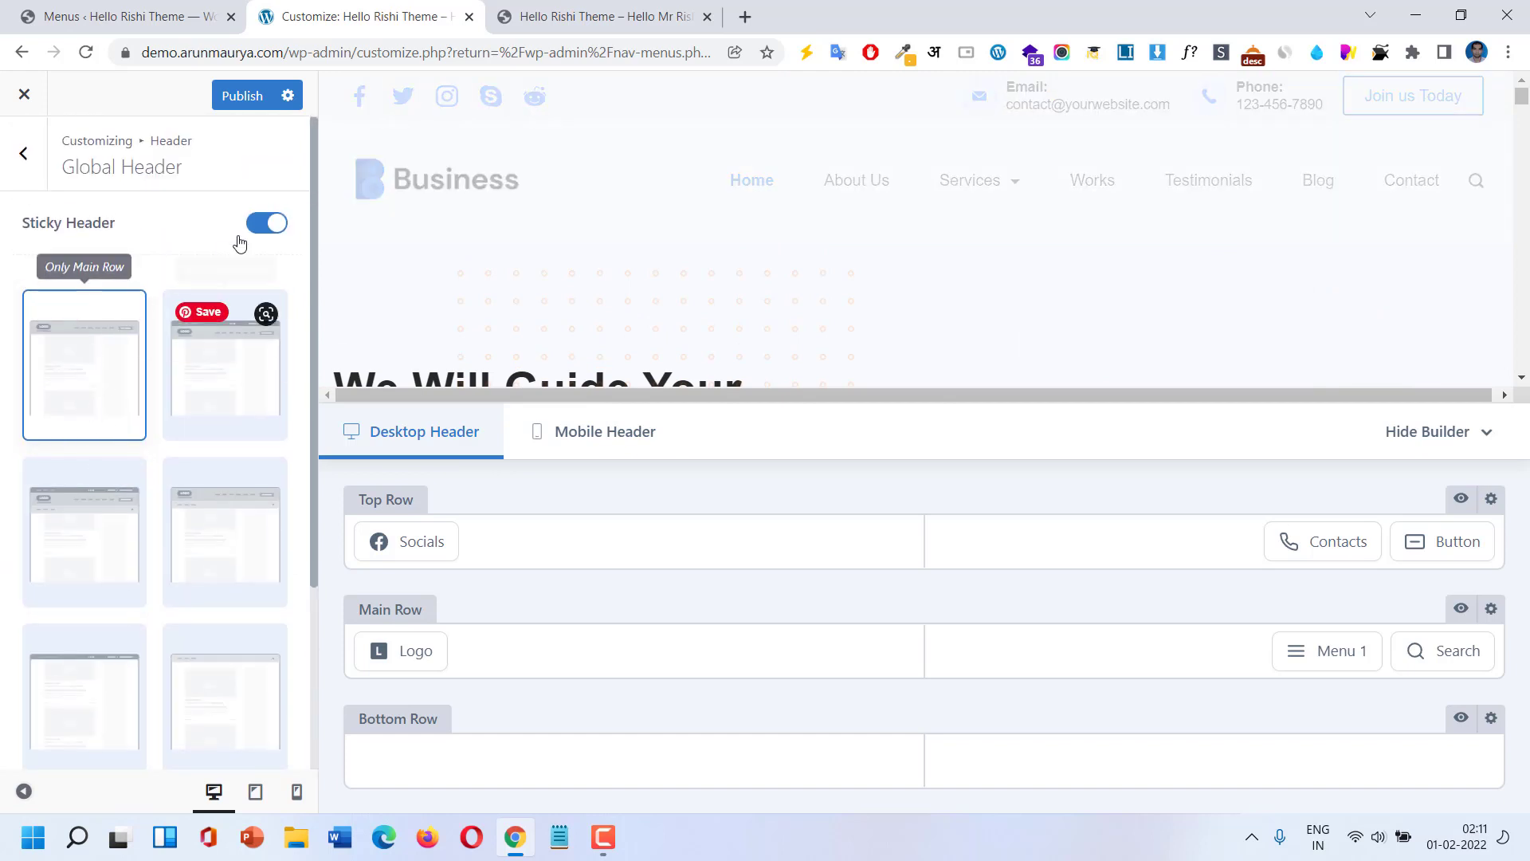
{"action": "scroll", "coordinate": [211, 365], "scroll_direction": "down", "scroll_amount": 3}
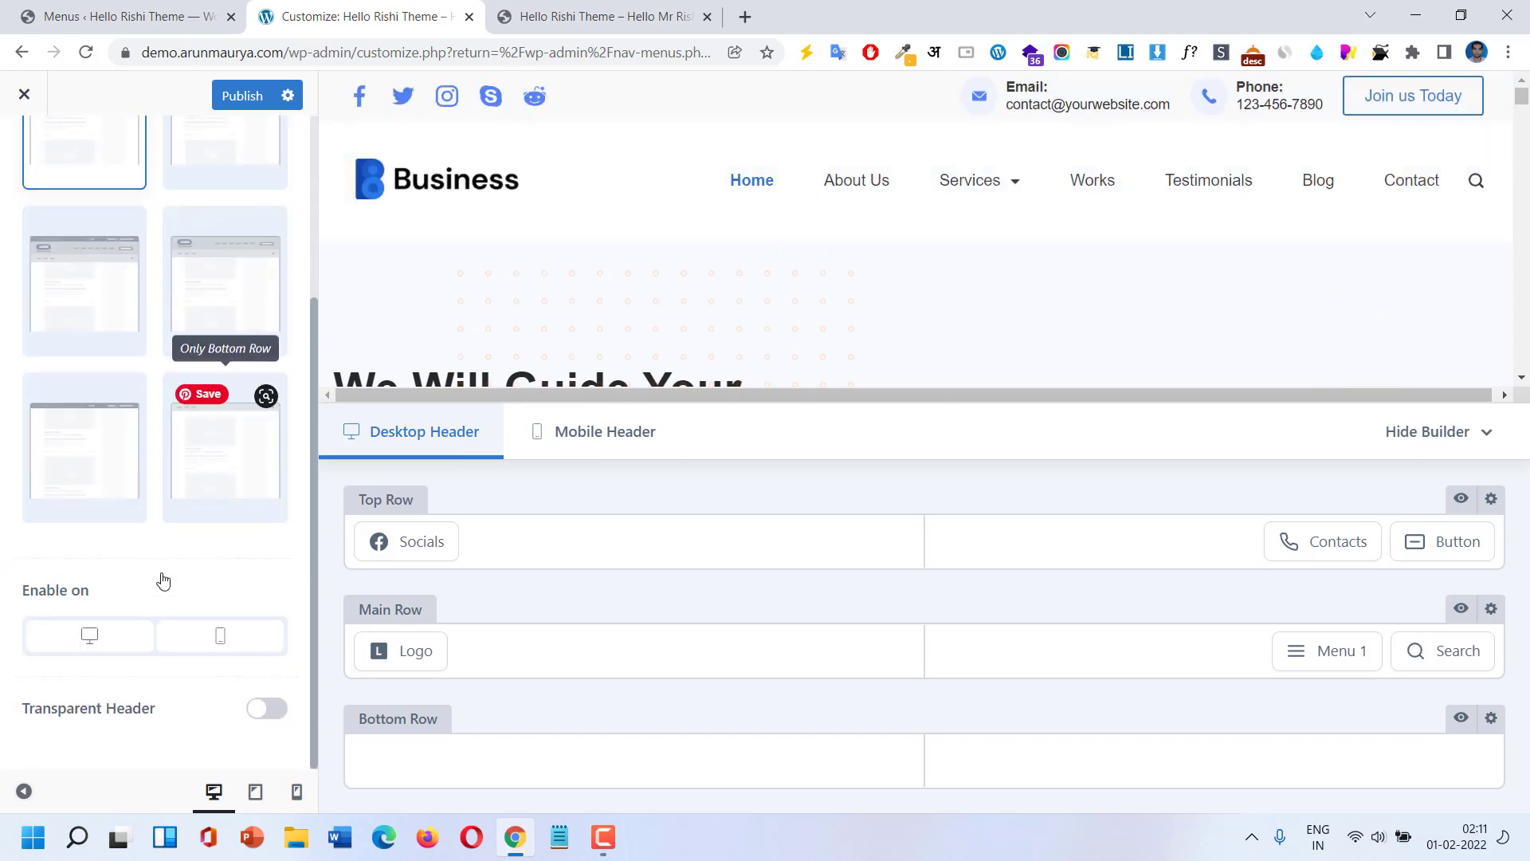
{"action": "left_click", "coordinate": [111, 642]}
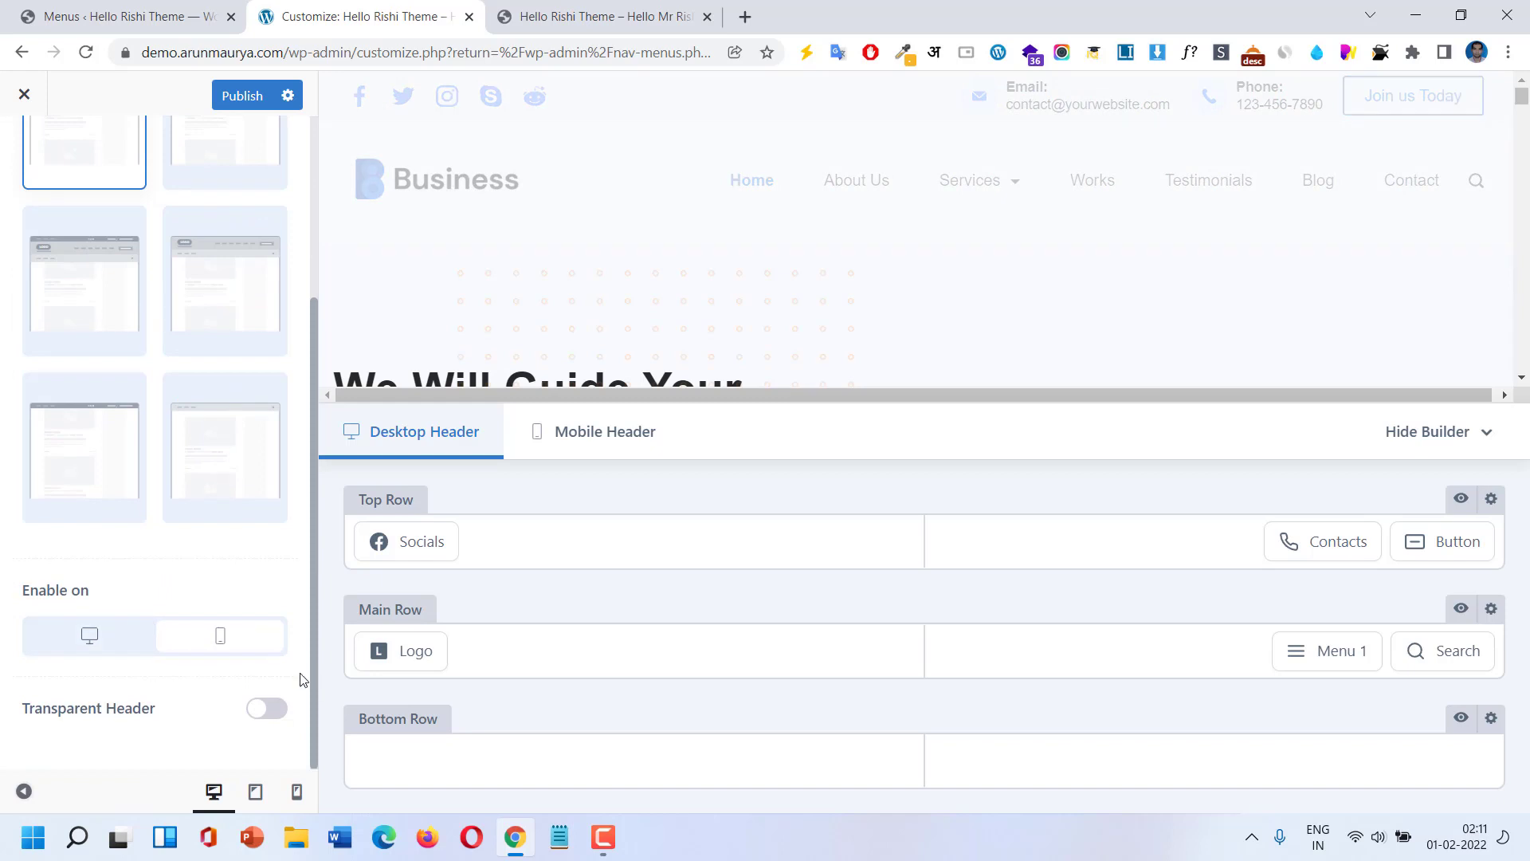
{"action": "left_click", "coordinate": [89, 635]}
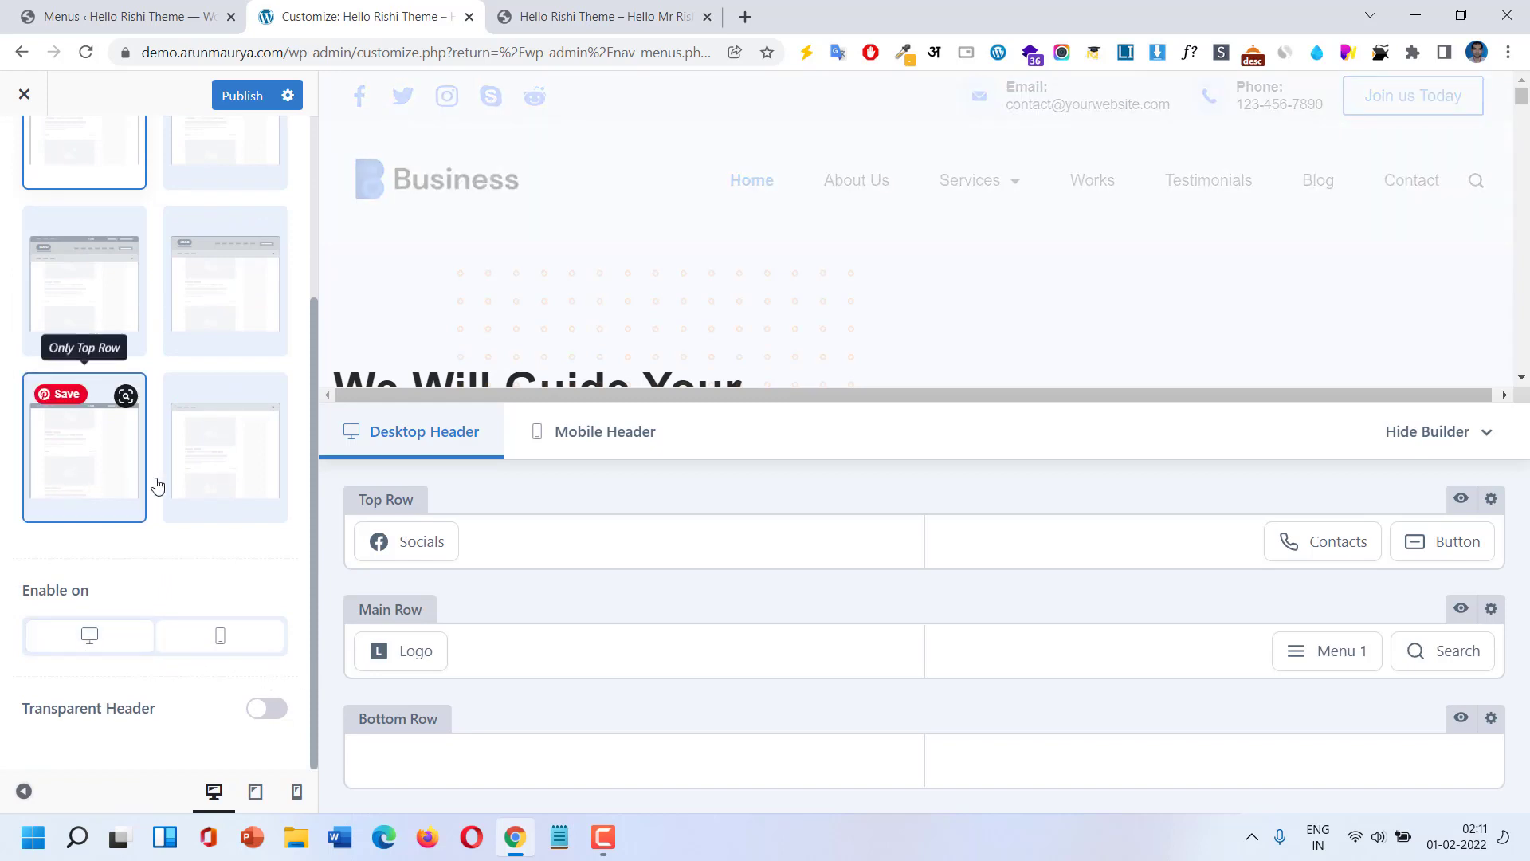
{"action": "left_click", "coordinate": [236, 105]}
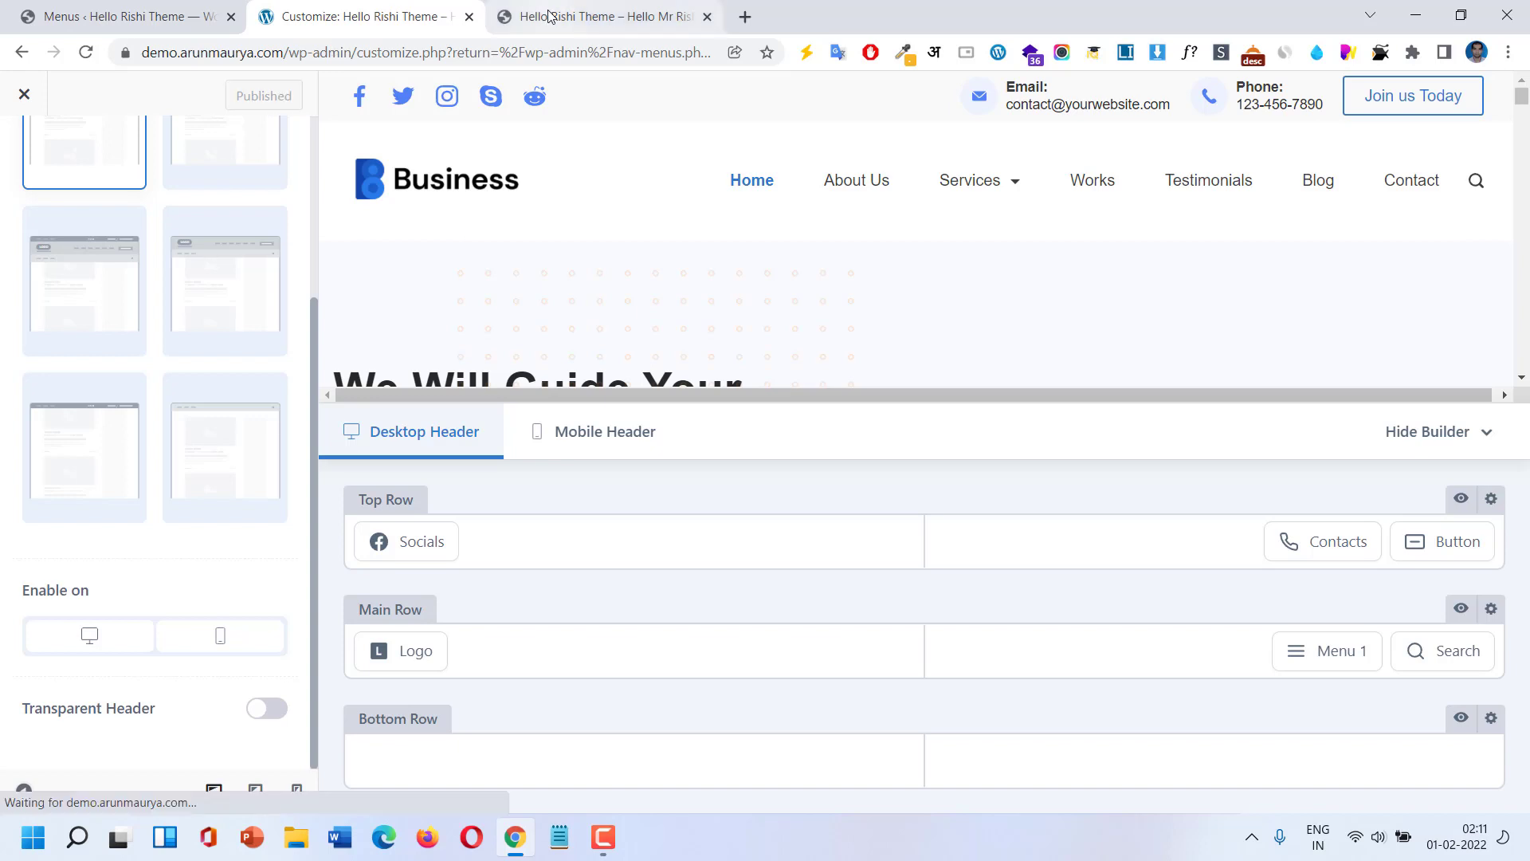
{"action": "left_click", "coordinate": [526, 19]}
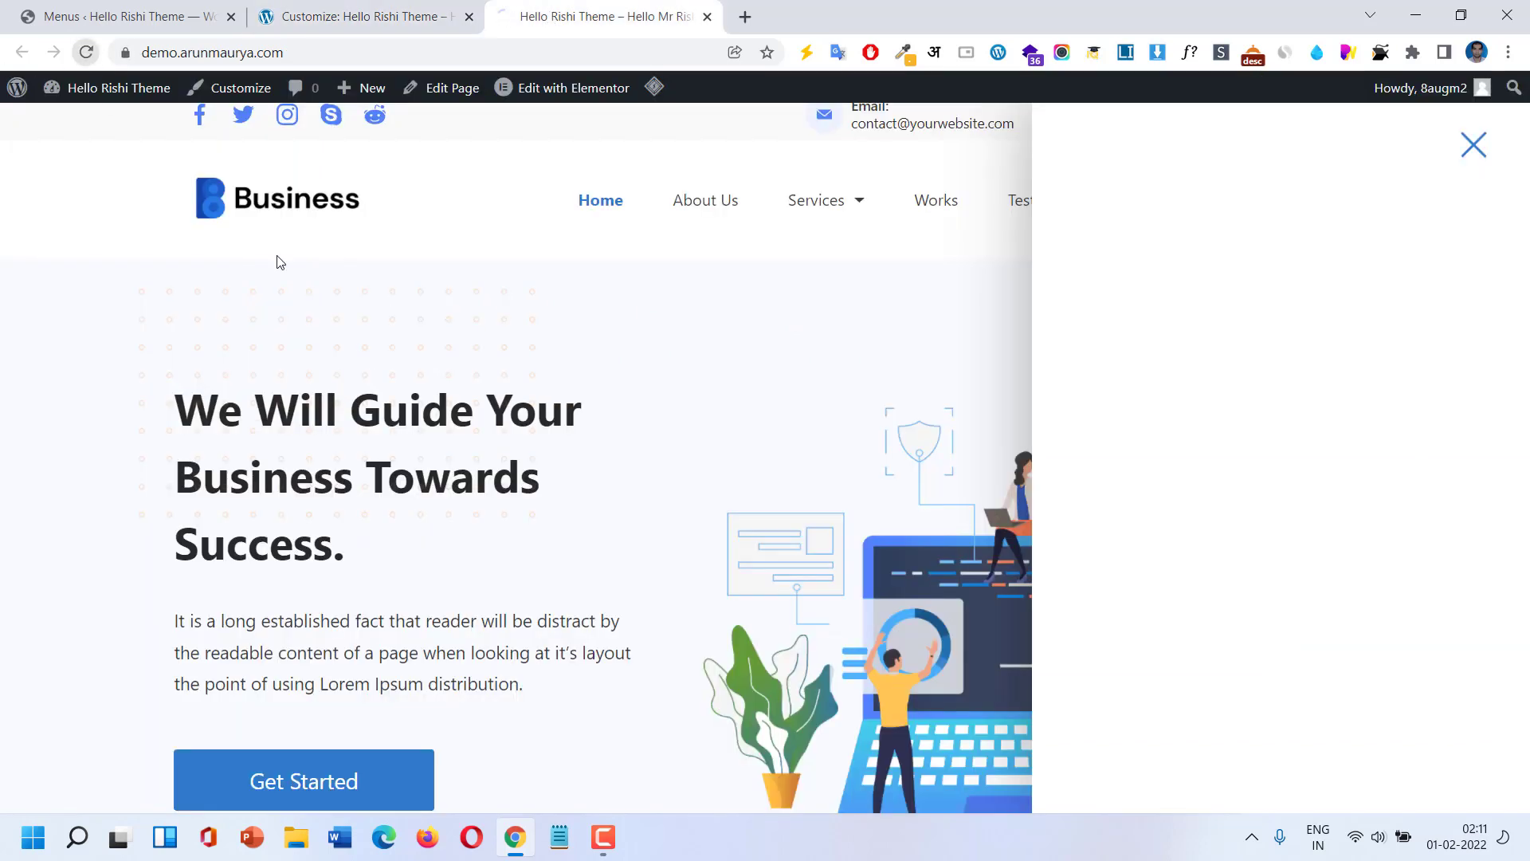
{"action": "left_click", "coordinate": [1467, 155]}
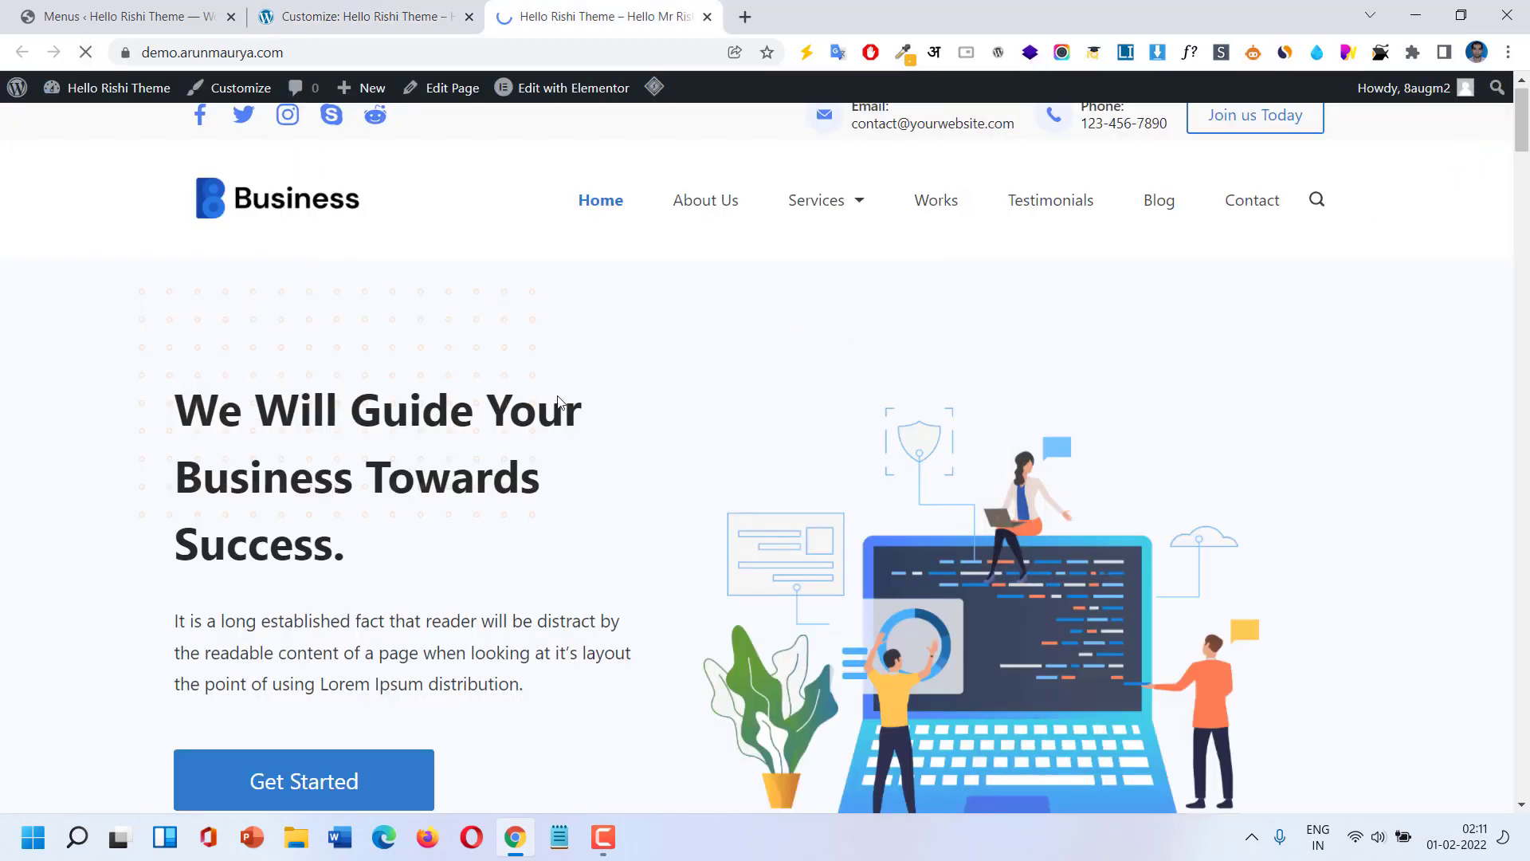
{"action": "scroll", "coordinate": [558, 403], "scroll_direction": "down", "scroll_amount": 6}
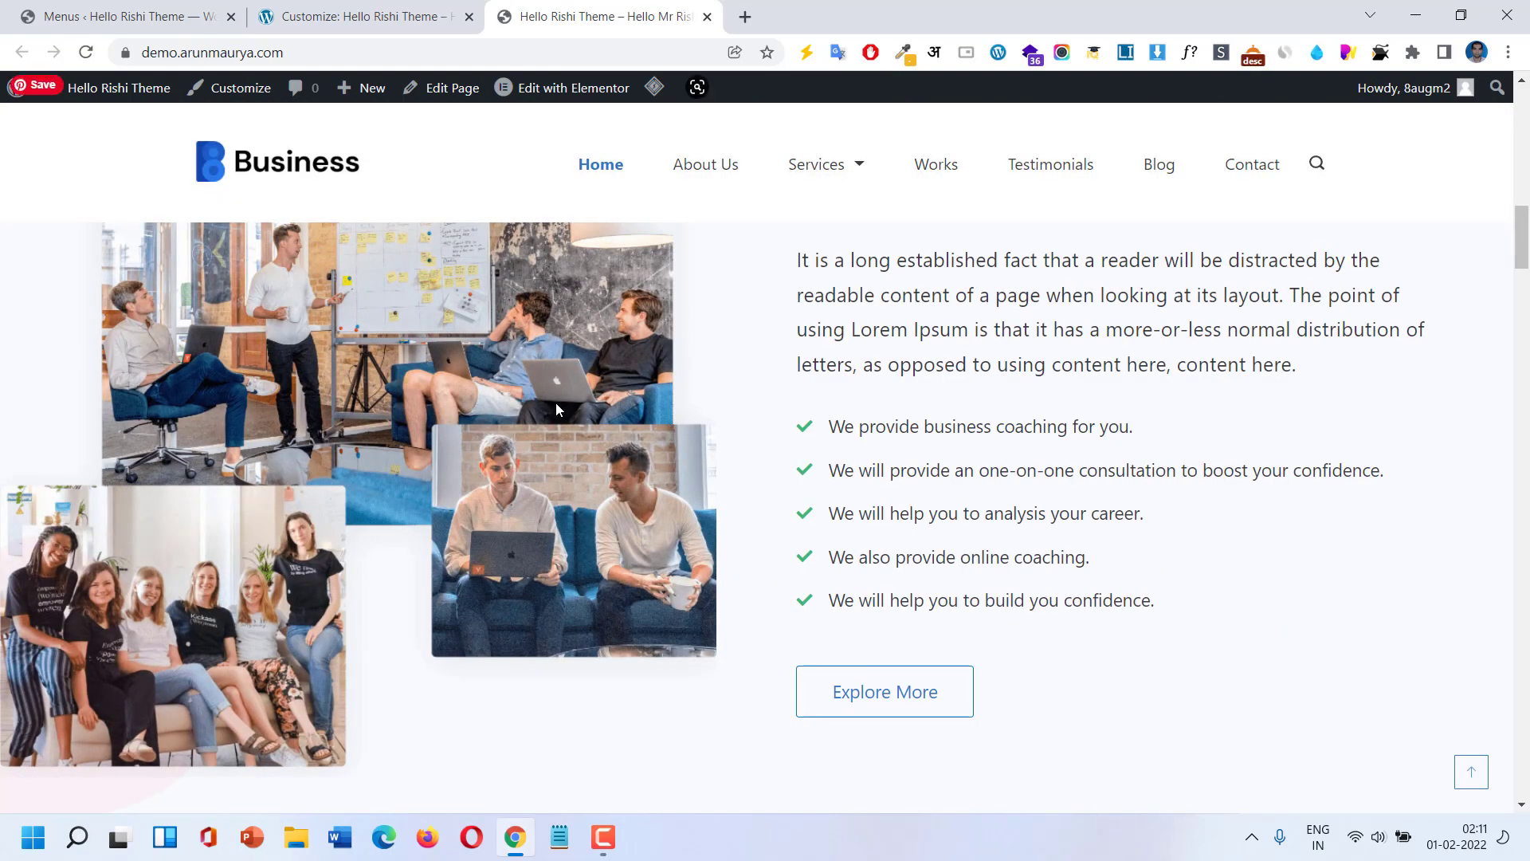
{"action": "scroll", "coordinate": [557, 407], "scroll_direction": "down", "scroll_amount": 12}
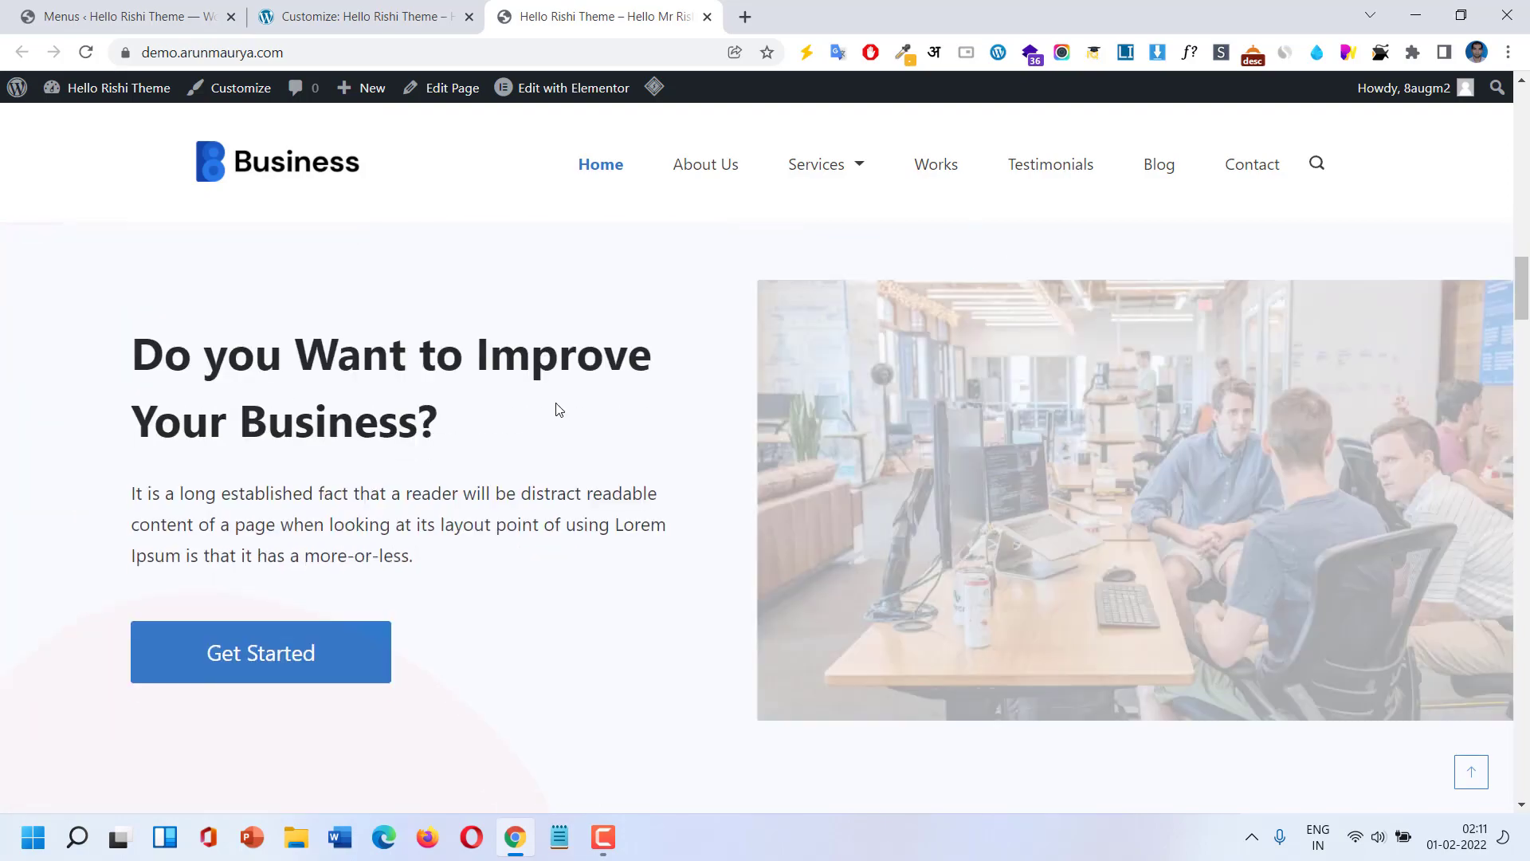
{"action": "scroll", "coordinate": [557, 403], "scroll_direction": "up", "scroll_amount": 20}
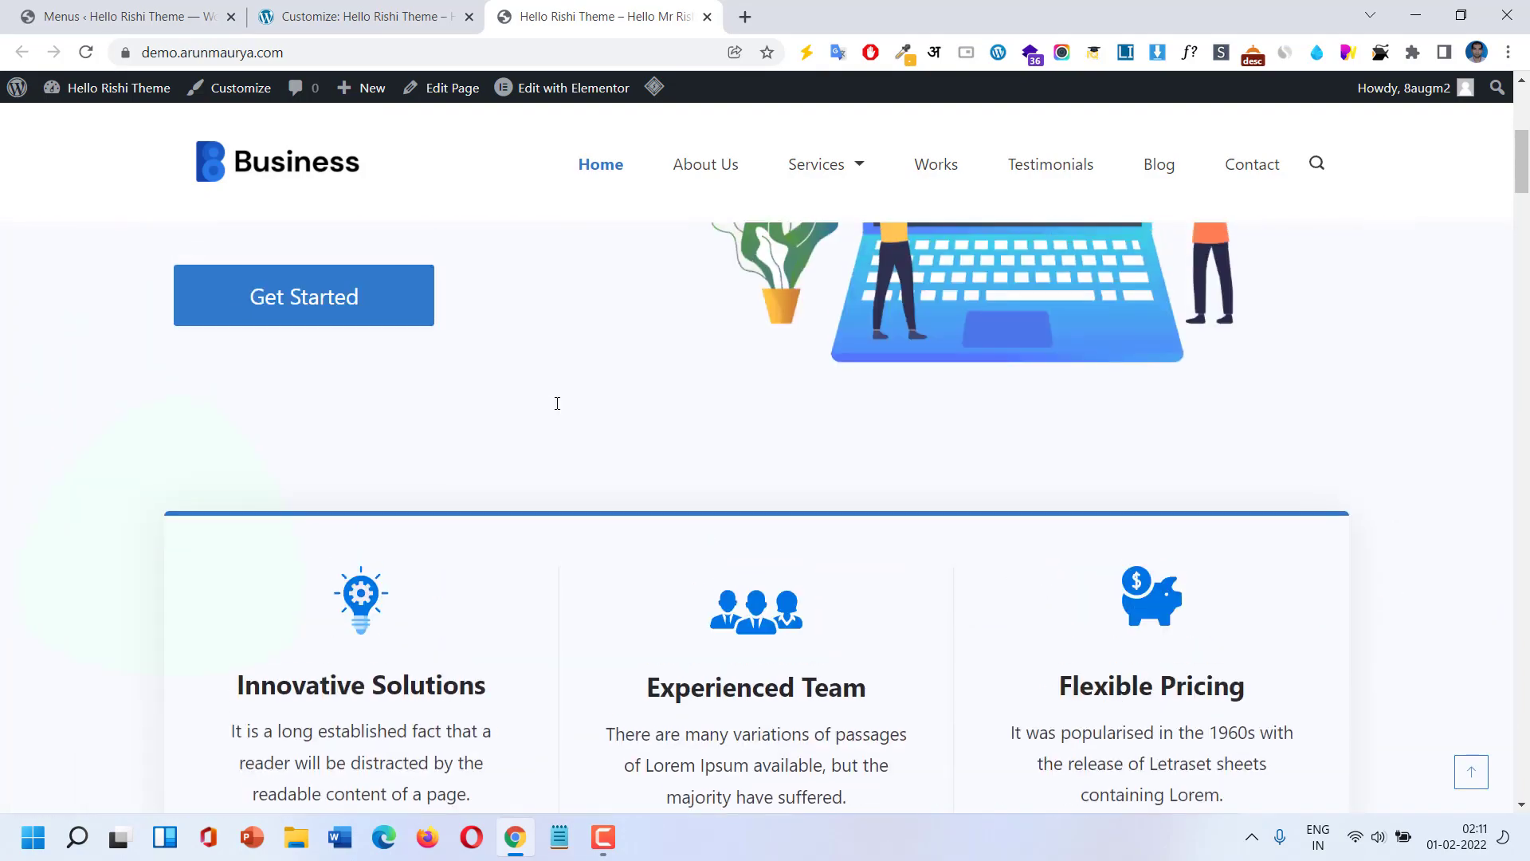
{"action": "left_click", "coordinate": [359, 16]}
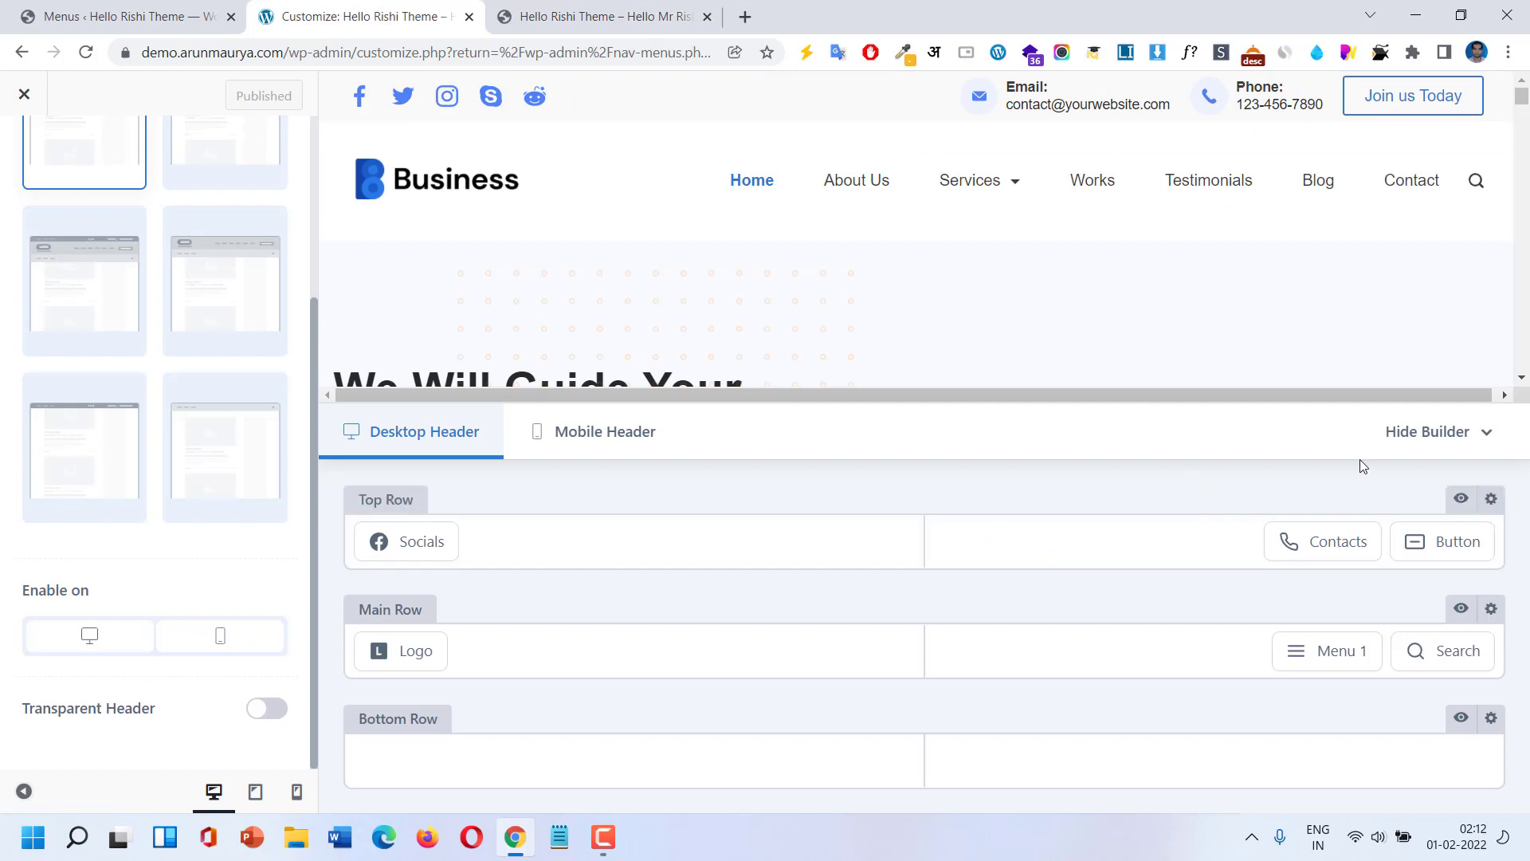
Hide and restore the header builder, then return to the root Customizer panel and open Footer.
{"action": "left_click", "coordinate": [1410, 434]}
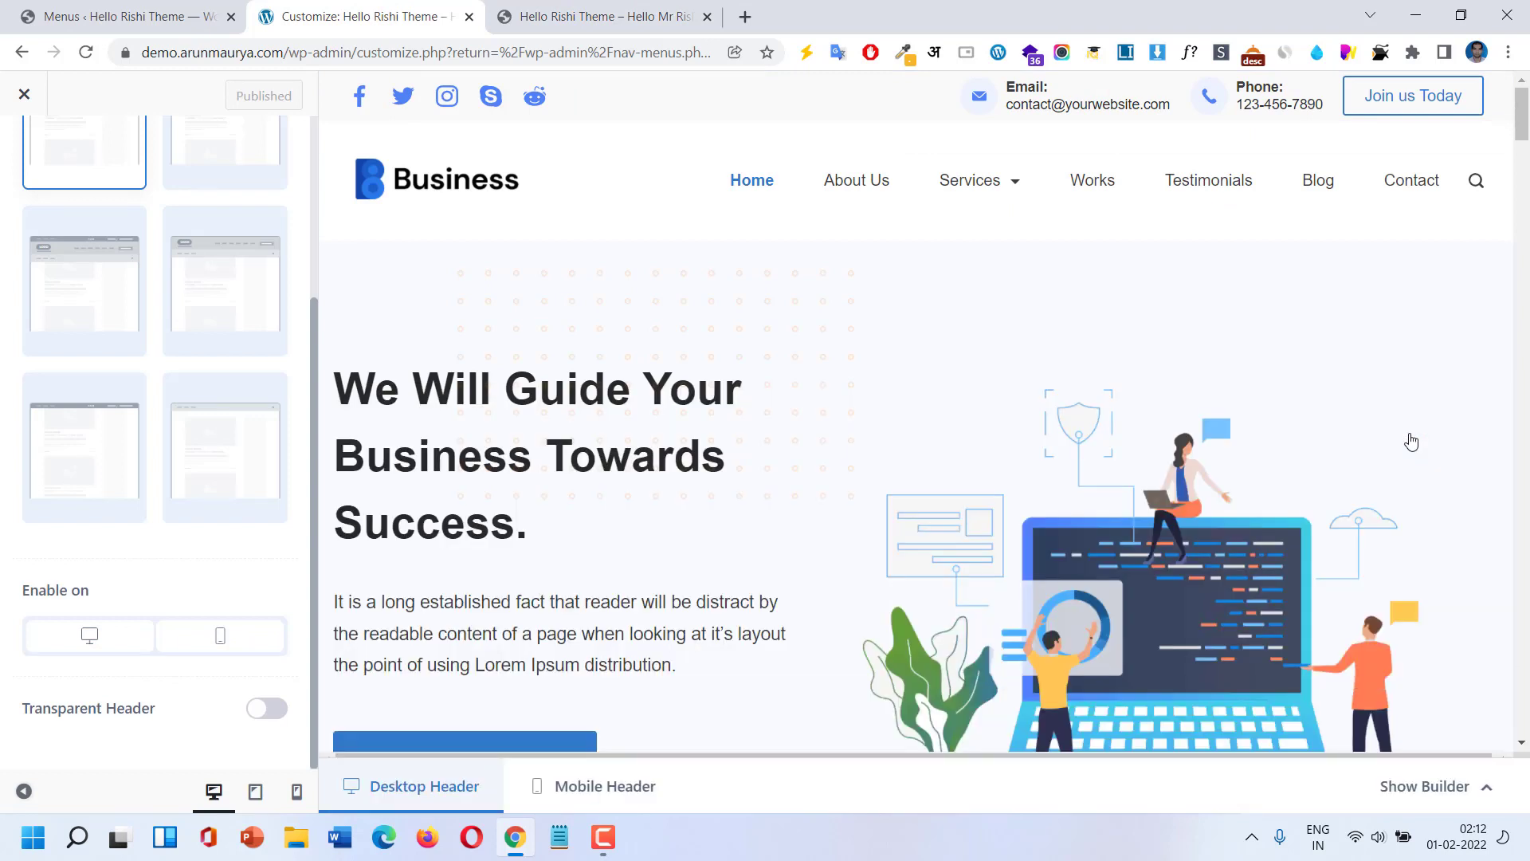
{"action": "left_click", "coordinate": [1486, 789]}
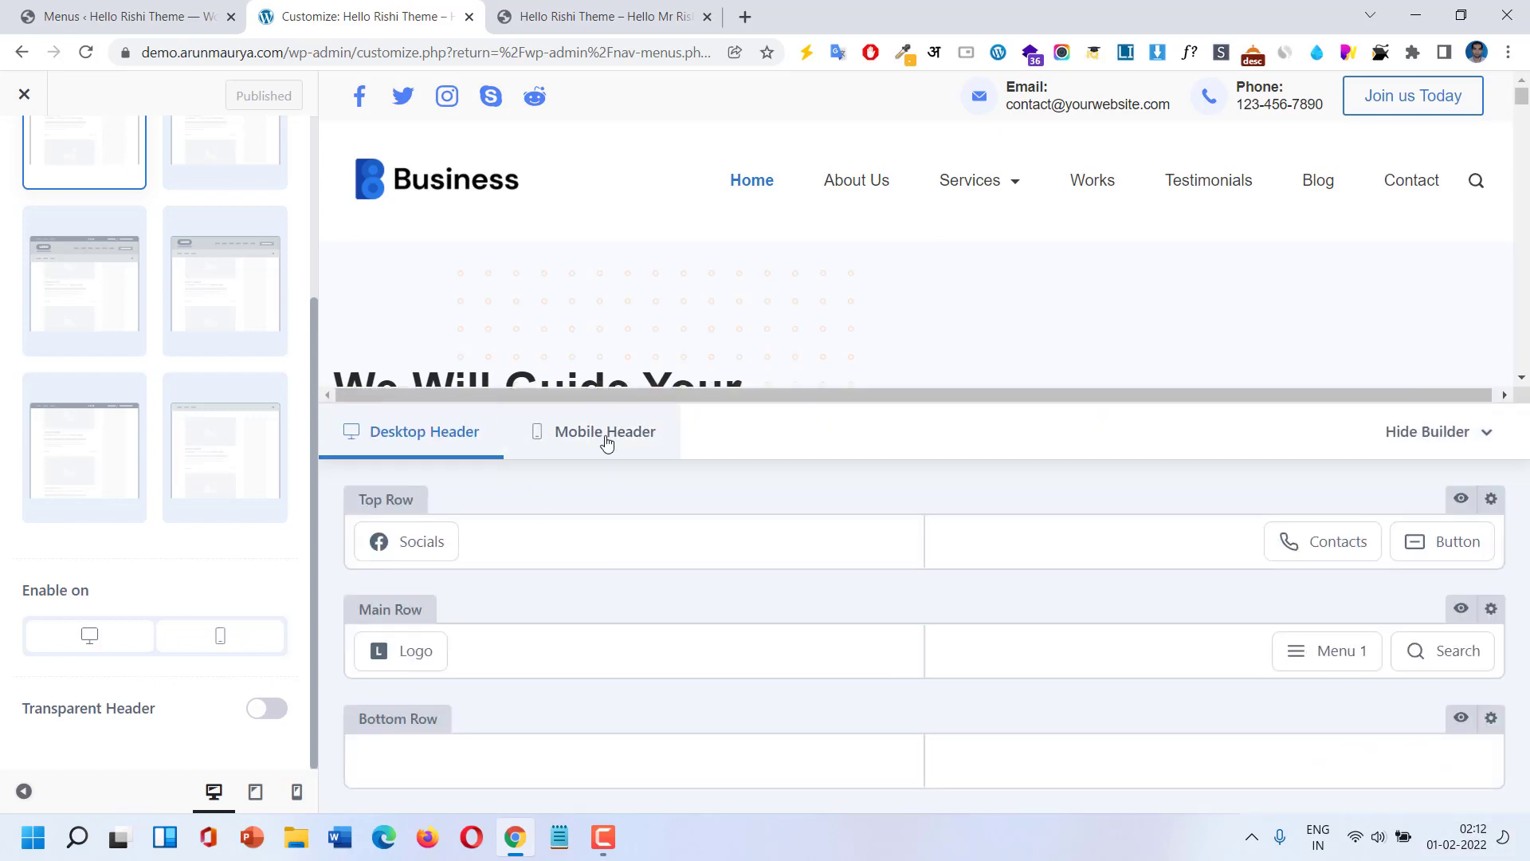
{"action": "scroll", "coordinate": [6, 299], "scroll_direction": "up", "scroll_amount": 2}
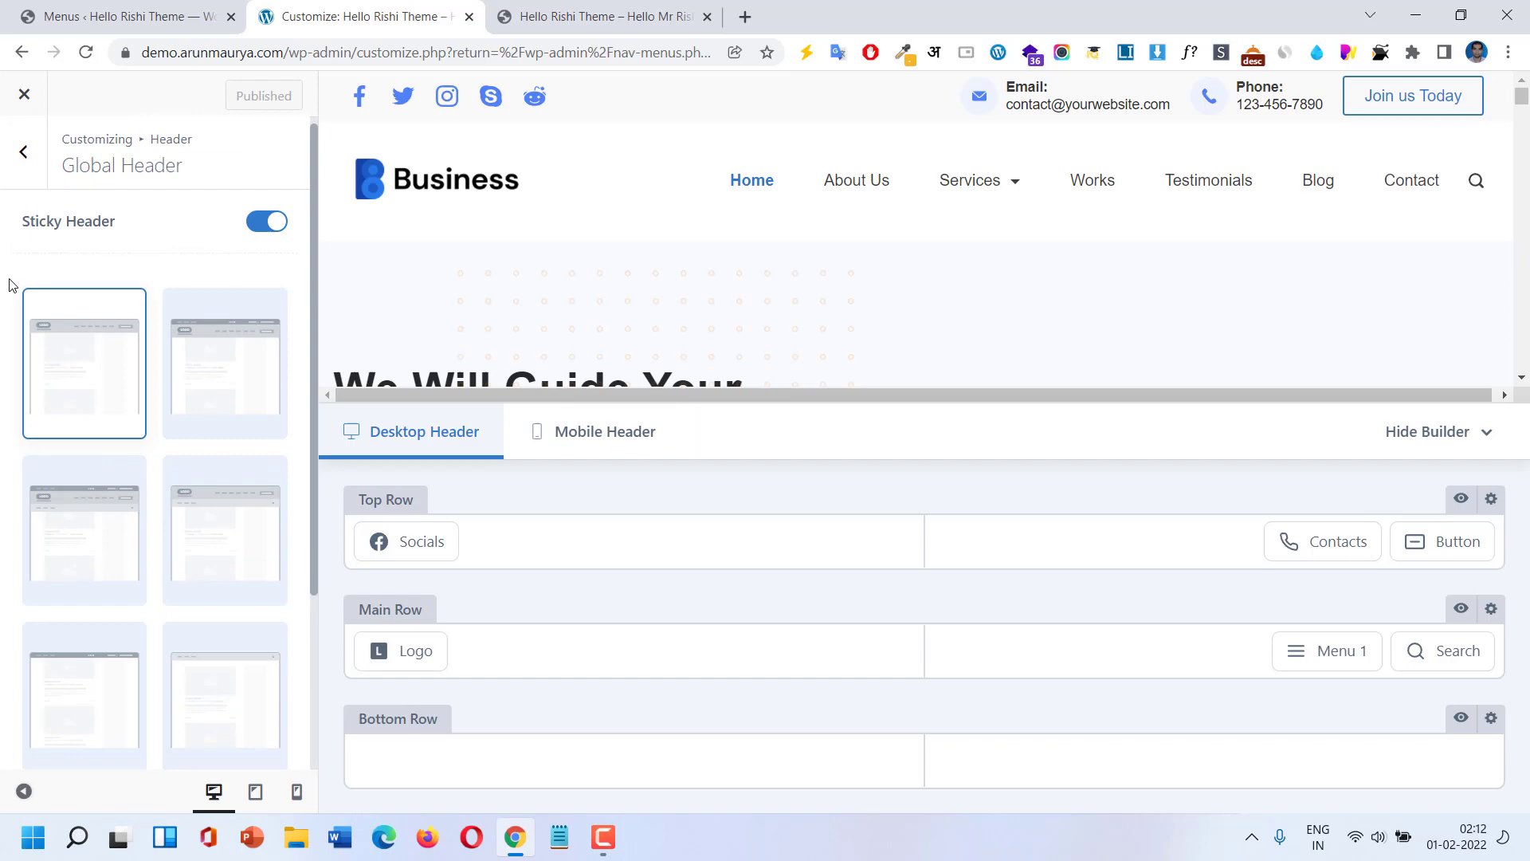
{"action": "left_click", "coordinate": [24, 153]}
{"action": "left_click", "coordinate": [25, 155]}
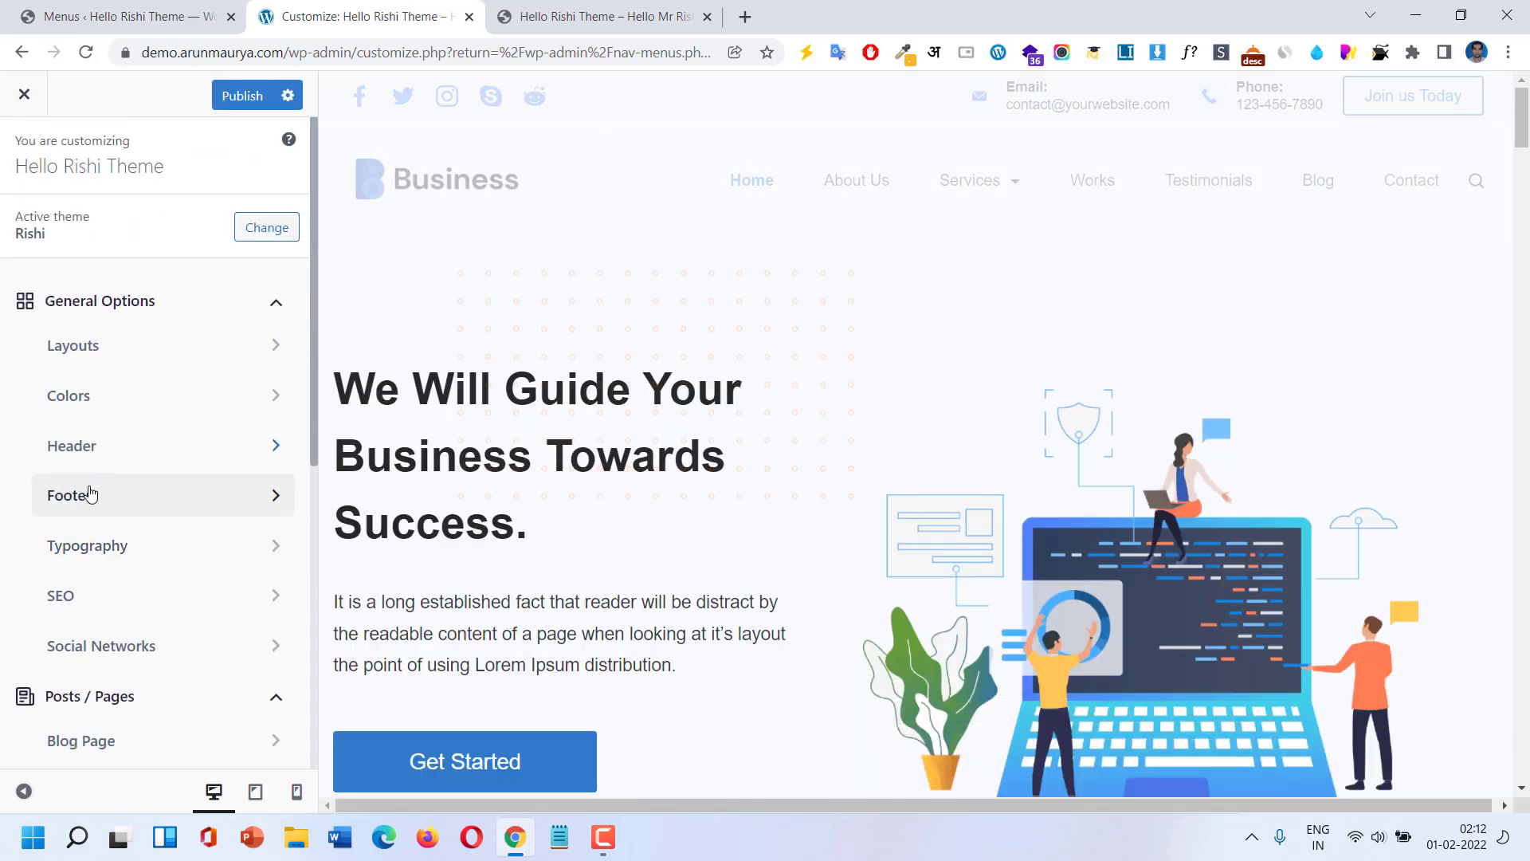
{"action": "left_click", "coordinate": [94, 489]}
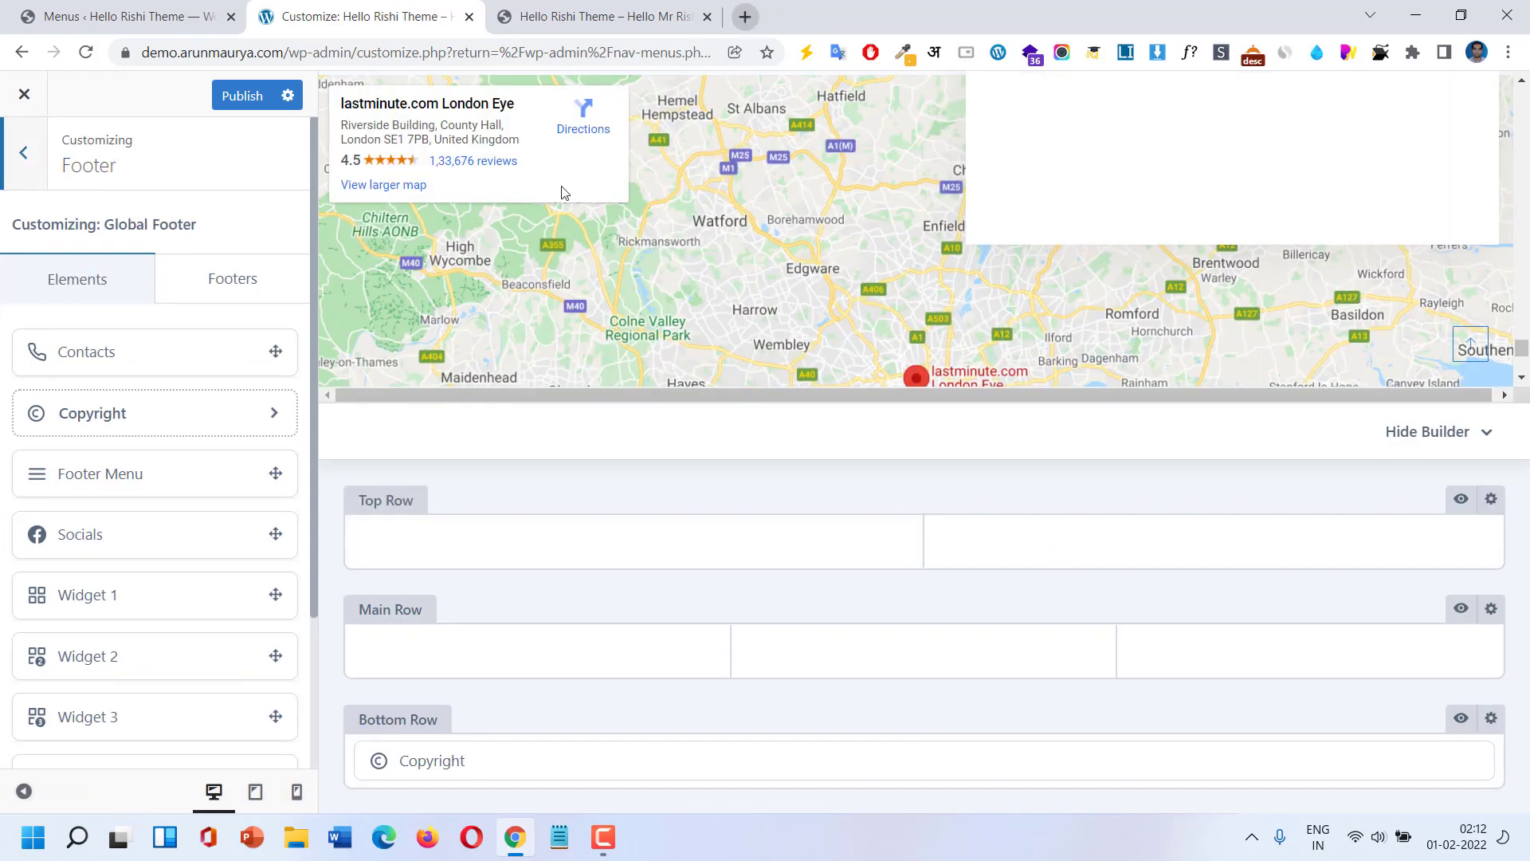
{"action": "scroll", "coordinate": [219, 518], "scroll_direction": "down", "scroll_amount": 3}
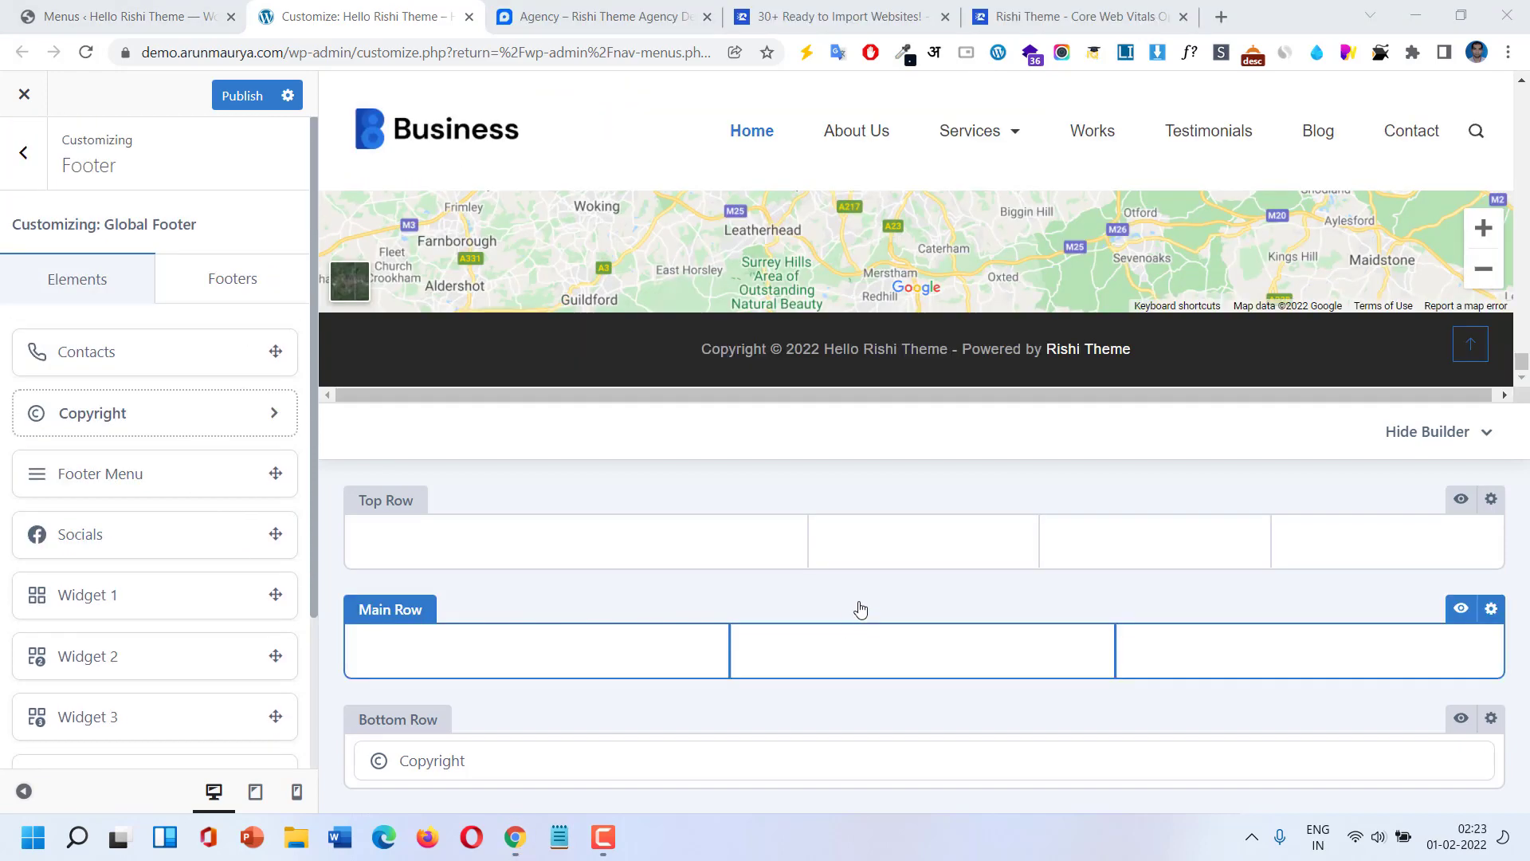
Try one to four columns and four-column layouts on the footer Top Row, settling on three columns.
{"action": "left_click", "coordinate": [1490, 499]}
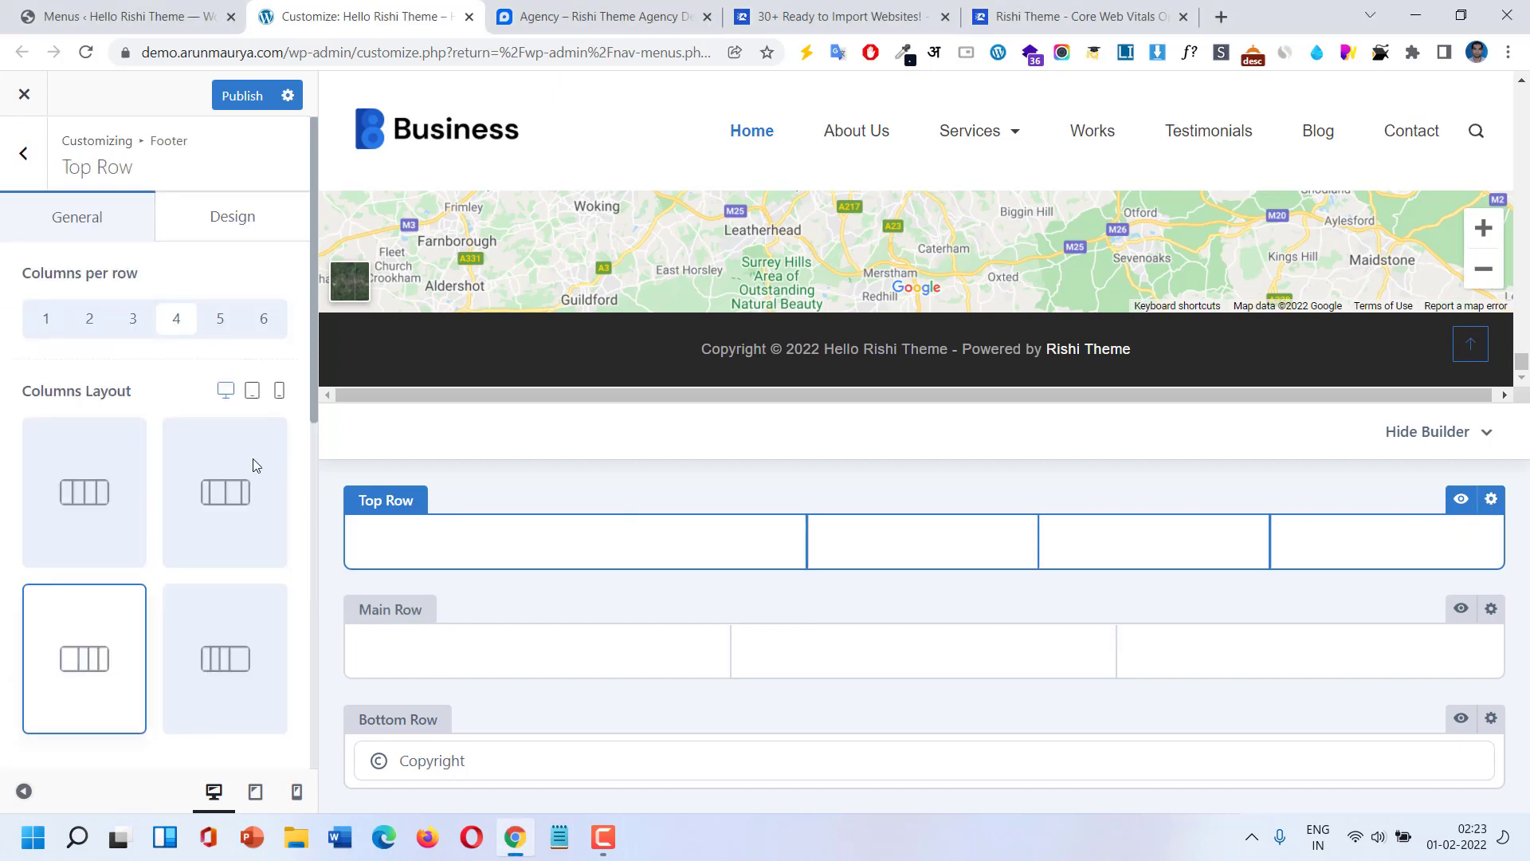
{"action": "left_click", "coordinate": [46, 319]}
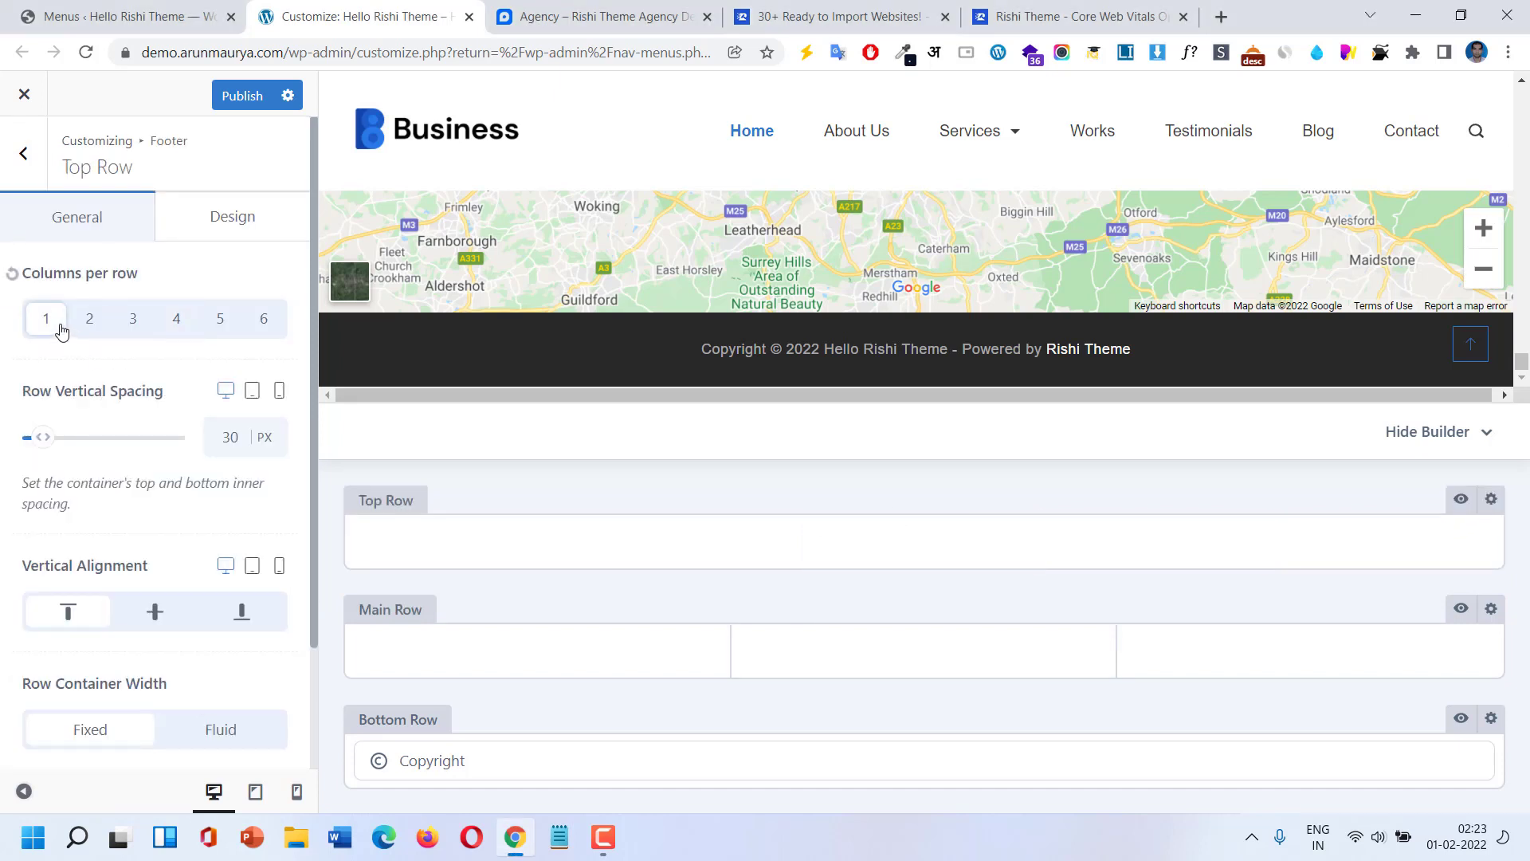
{"action": "left_click", "coordinate": [90, 319]}
{"action": "left_click", "coordinate": [123, 327]}
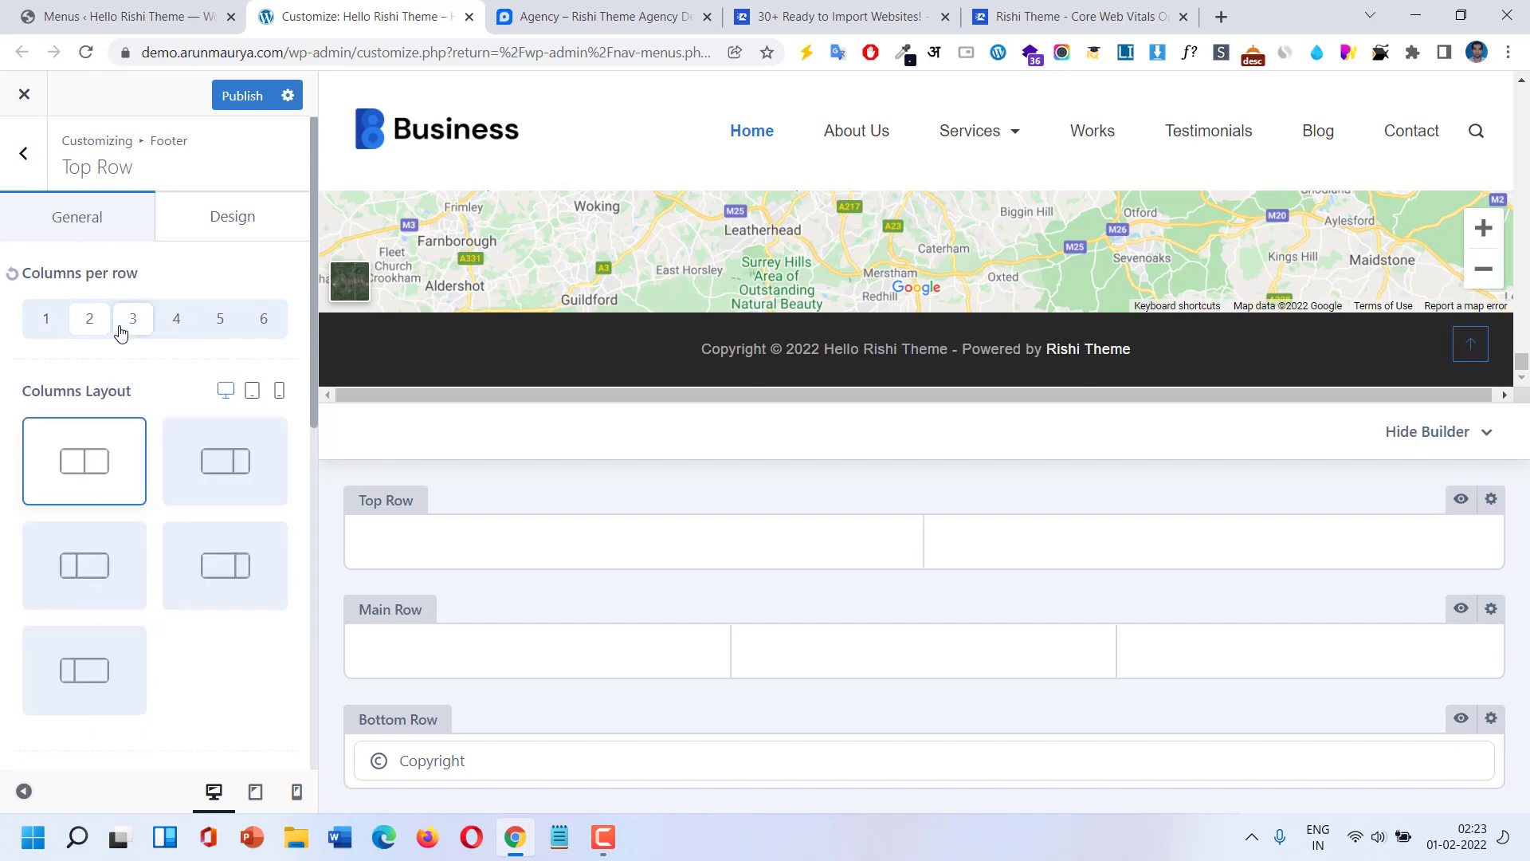
{"action": "left_click", "coordinate": [179, 323]}
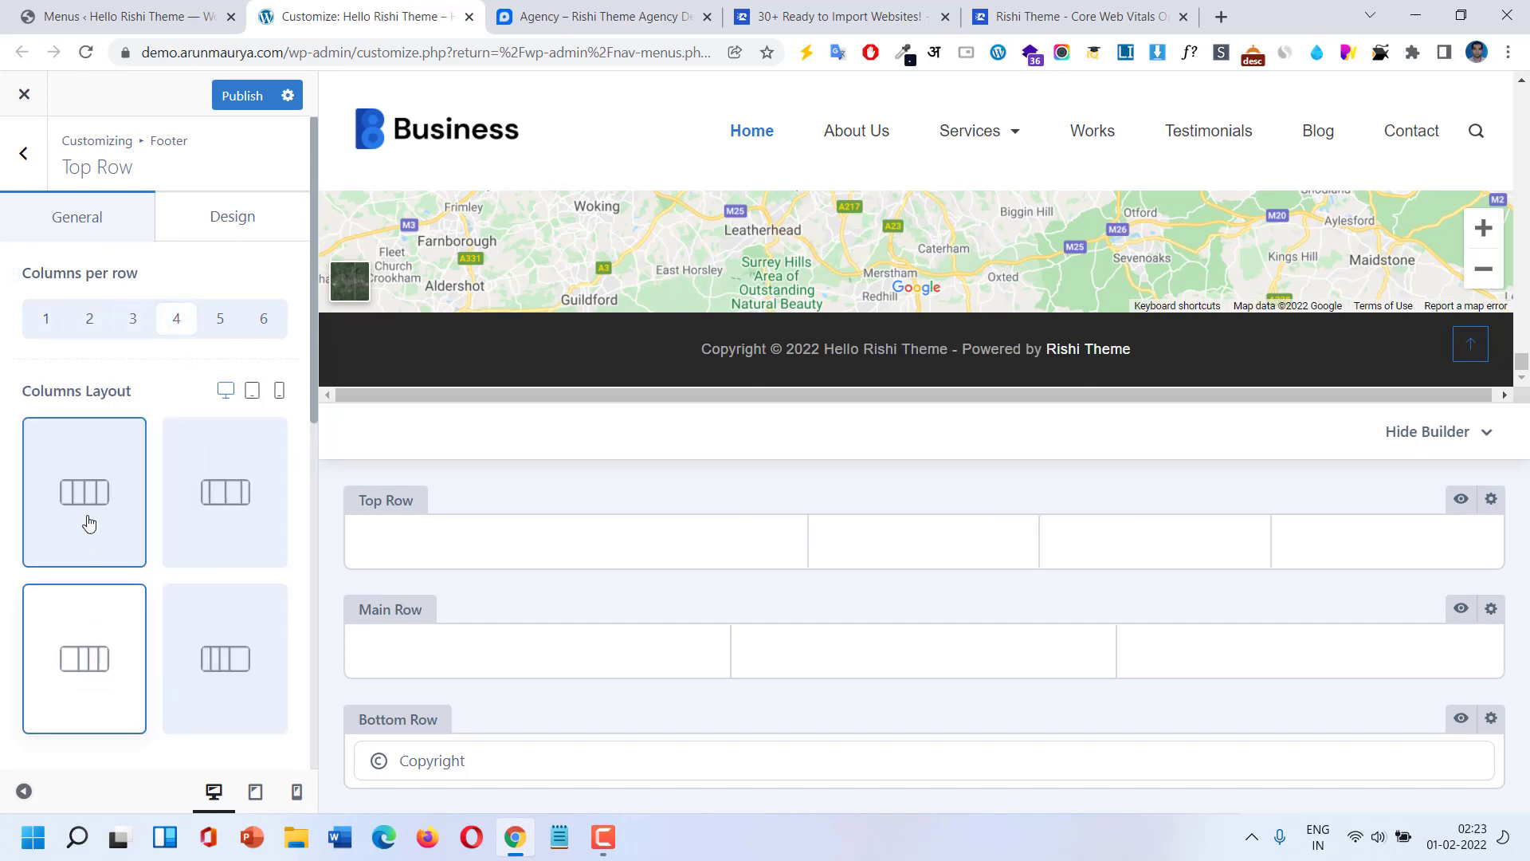
{"action": "left_click", "coordinate": [88, 522]}
{"action": "left_click", "coordinate": [92, 644]}
{"action": "left_click", "coordinate": [134, 315]}
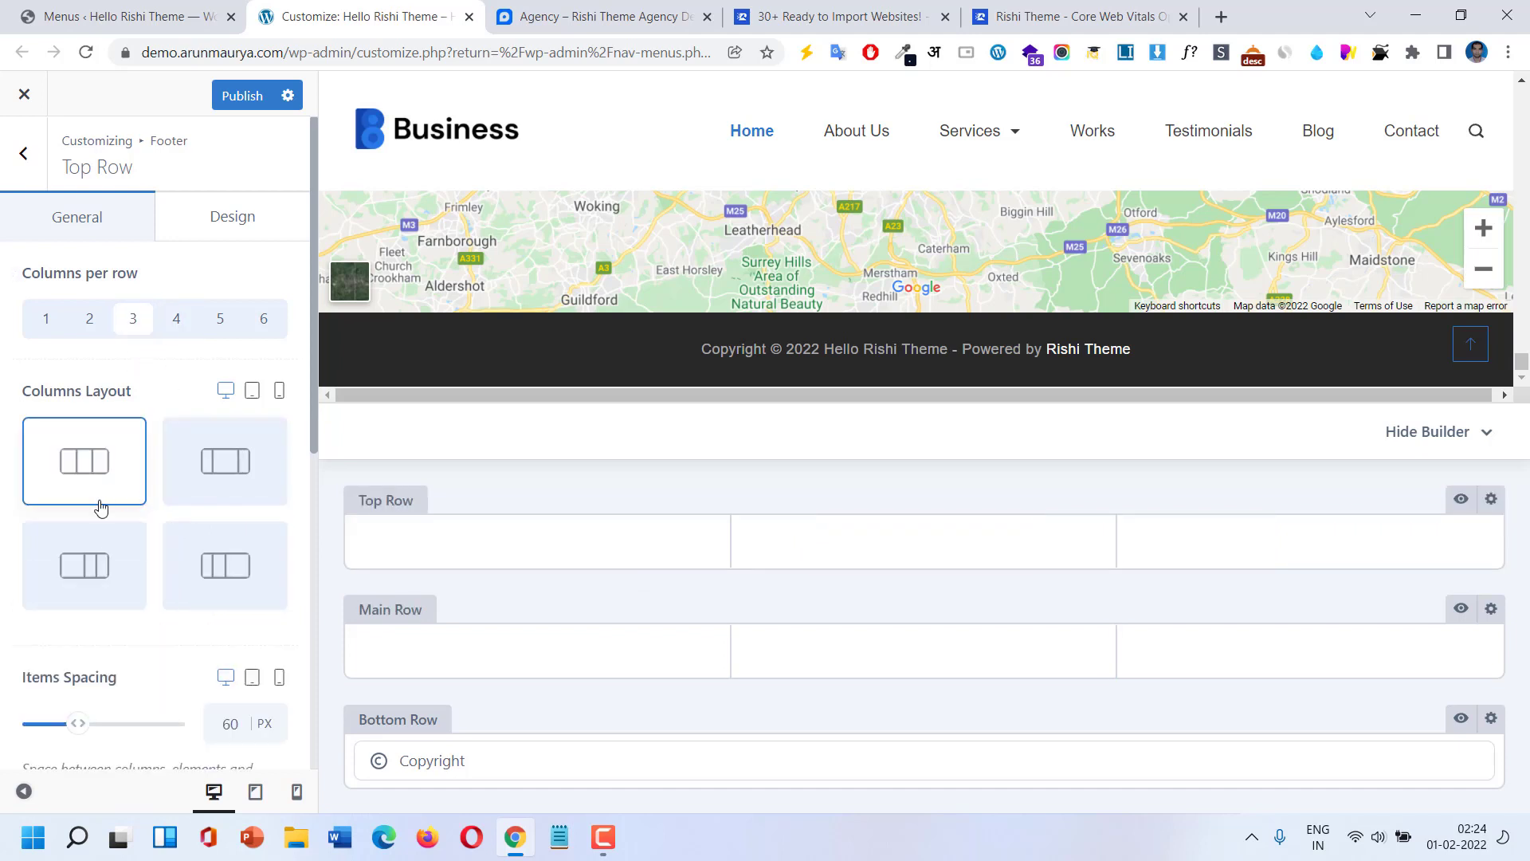
{"action": "scroll", "coordinate": [99, 514], "scroll_direction": "down", "scroll_amount": 3}
{"action": "scroll", "coordinate": [99, 518], "scroll_direction": "up", "scroll_amount": 3}
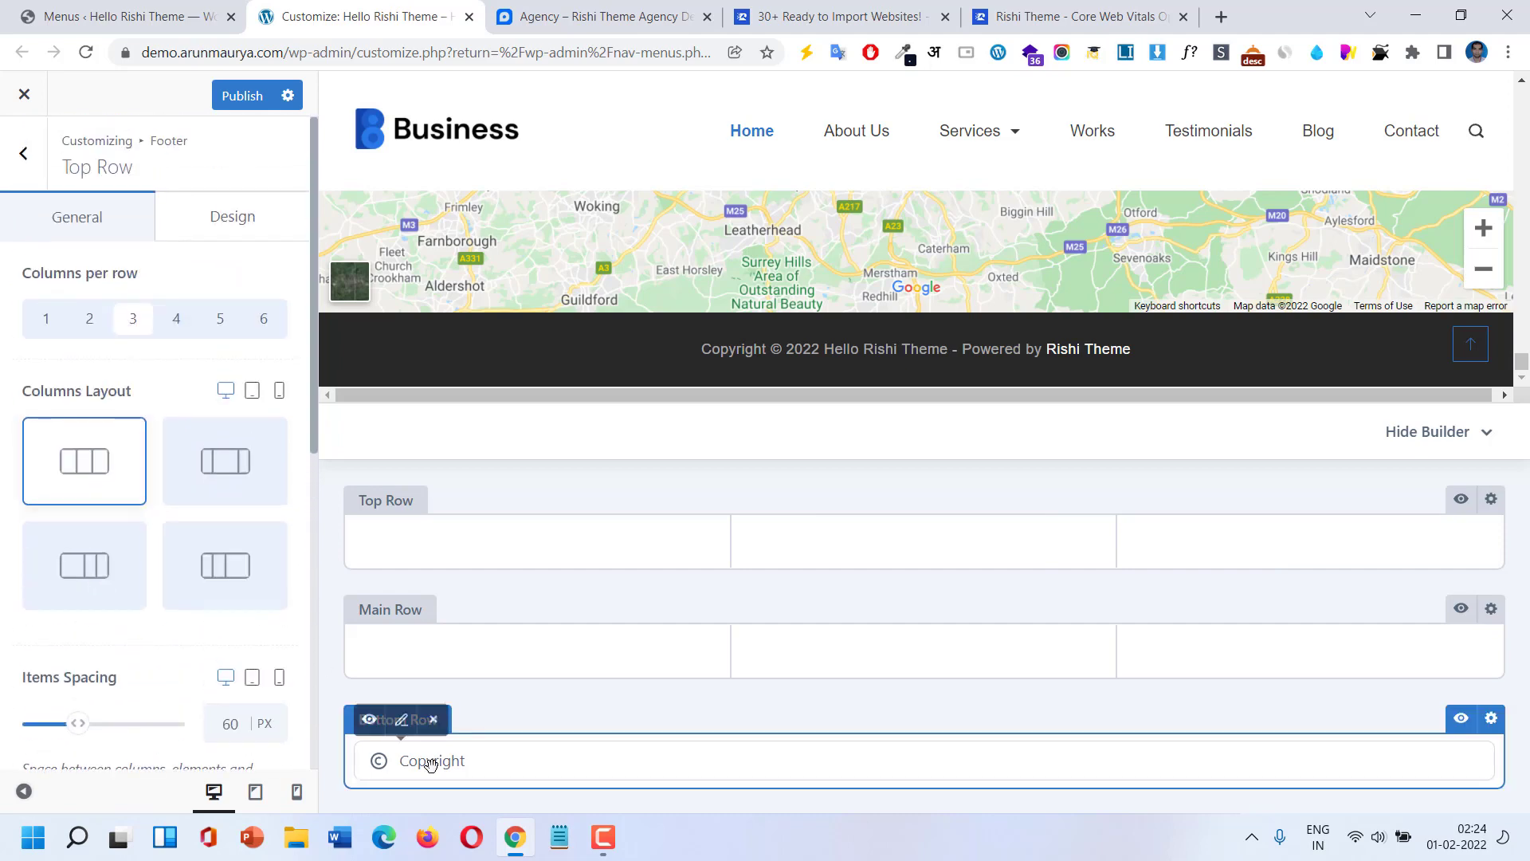
Move Copyright from the Bottom Row into the Top Row's right column and reduce the Top Row to 2 columns.
{"action": "left_click_drag", "start_coordinate": [430, 763], "coordinate": [1311, 542]}
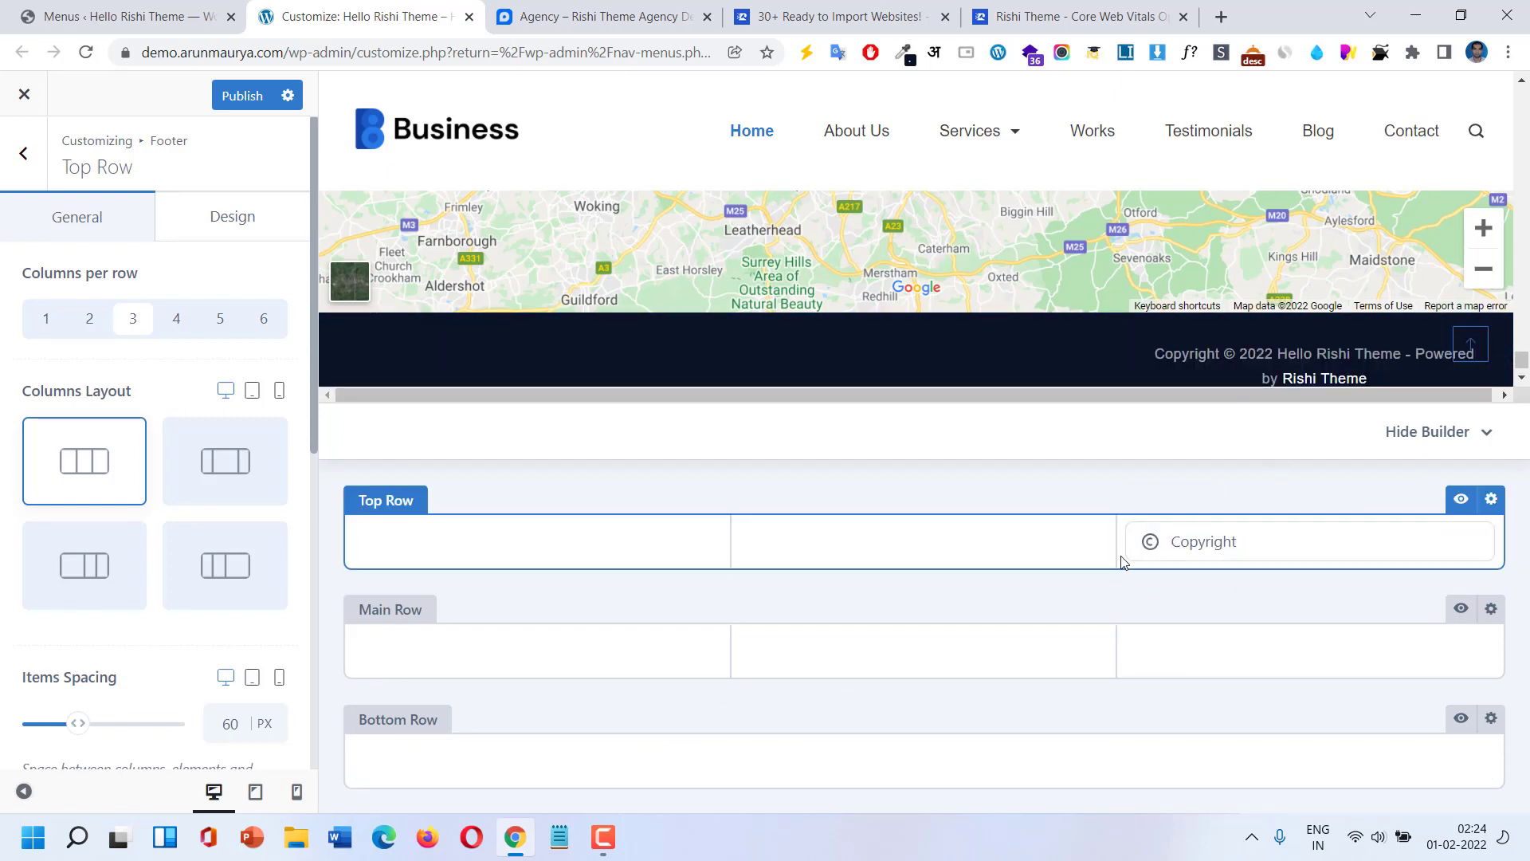
{"action": "left_click", "coordinate": [91, 326]}
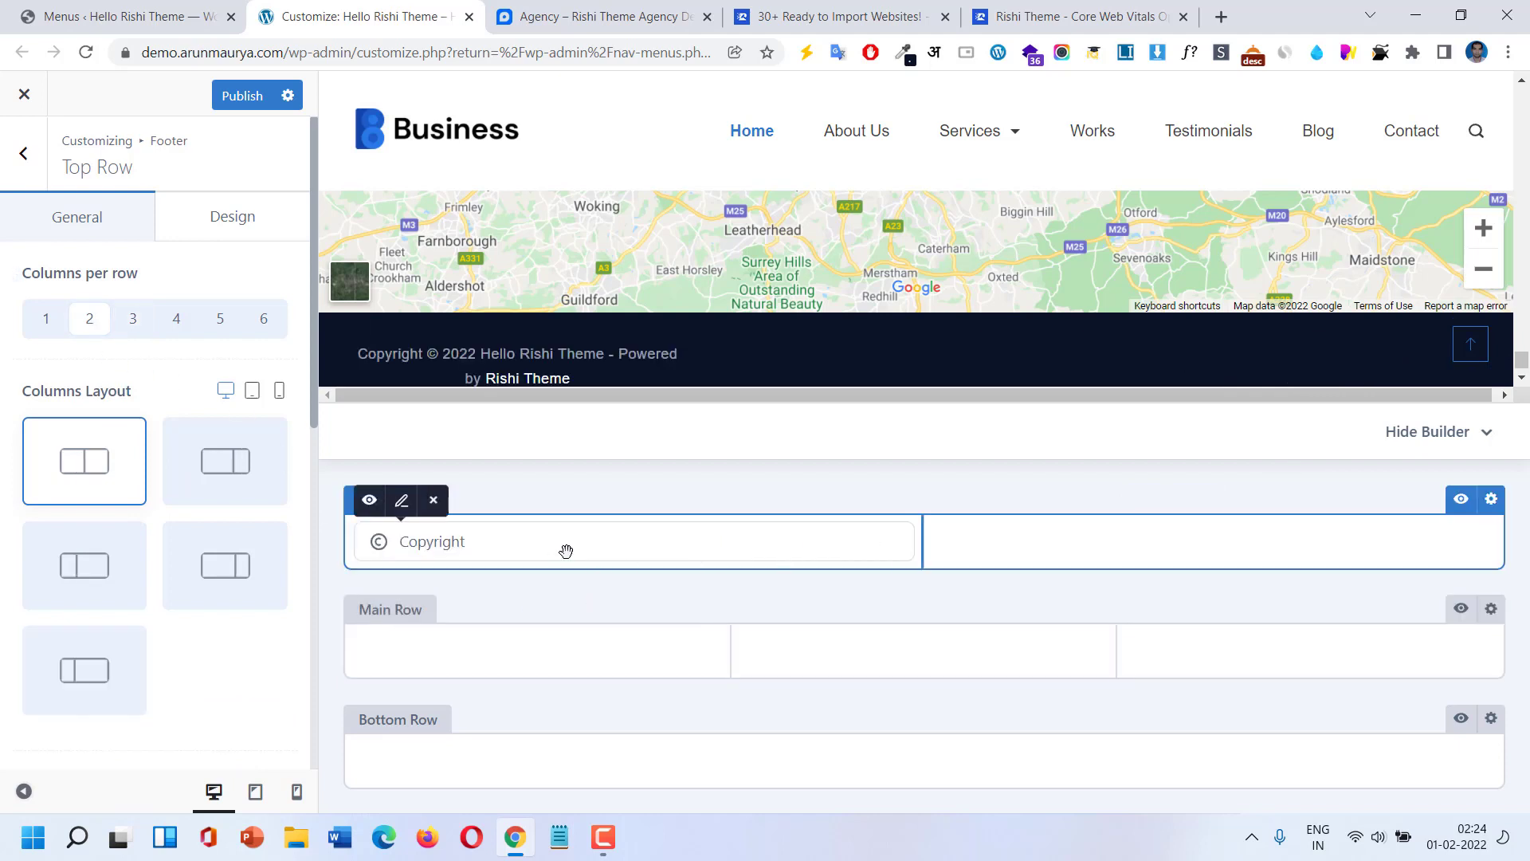
{"action": "left_click_drag", "start_coordinate": [606, 550], "coordinate": [1001, 553]}
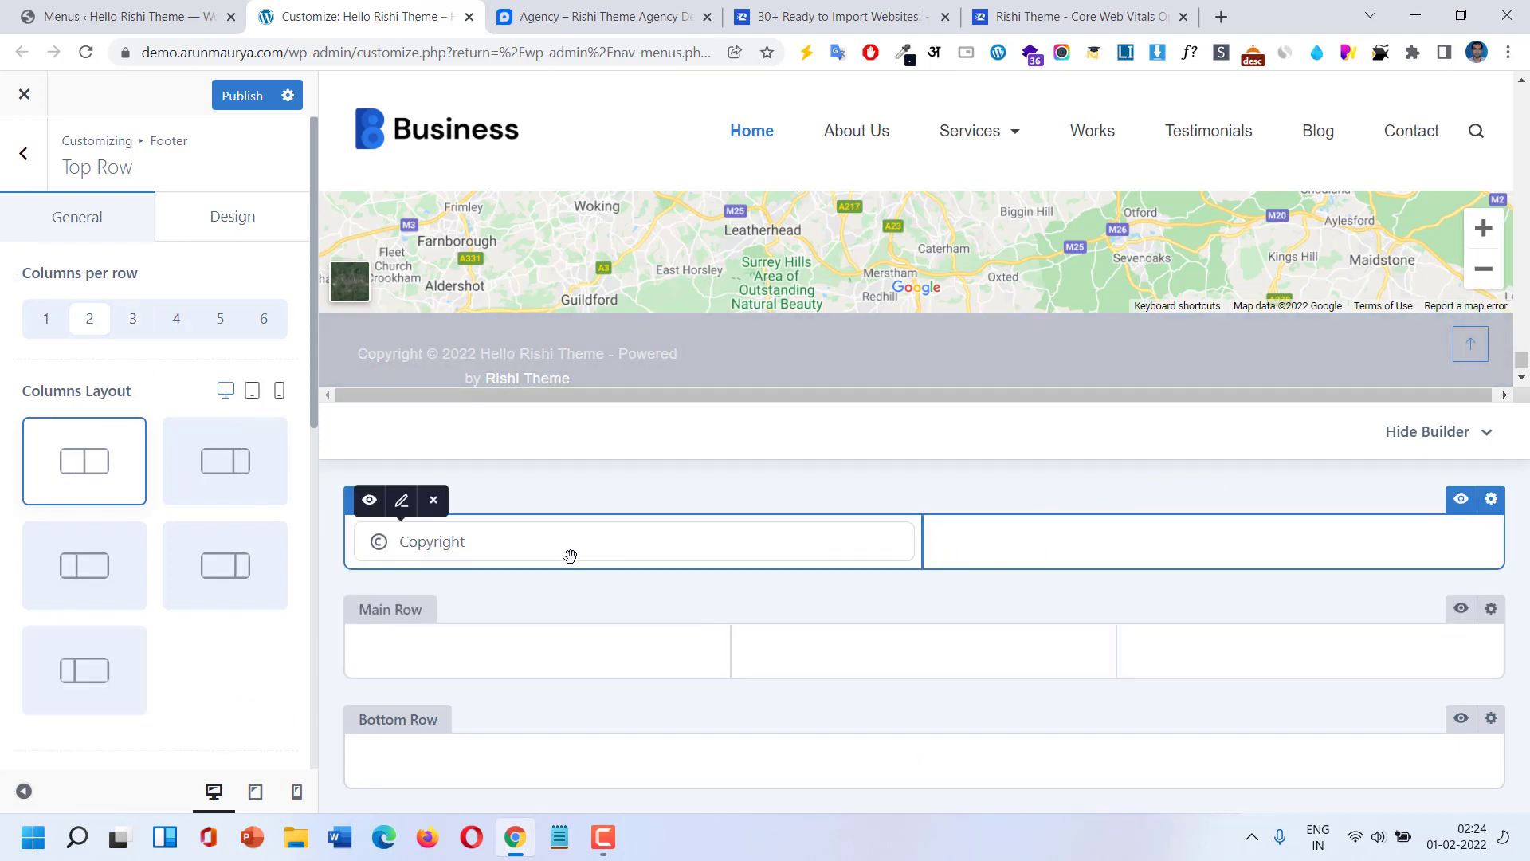
{"action": "left_click_drag", "start_coordinate": [570, 555], "coordinate": [1293, 560]}
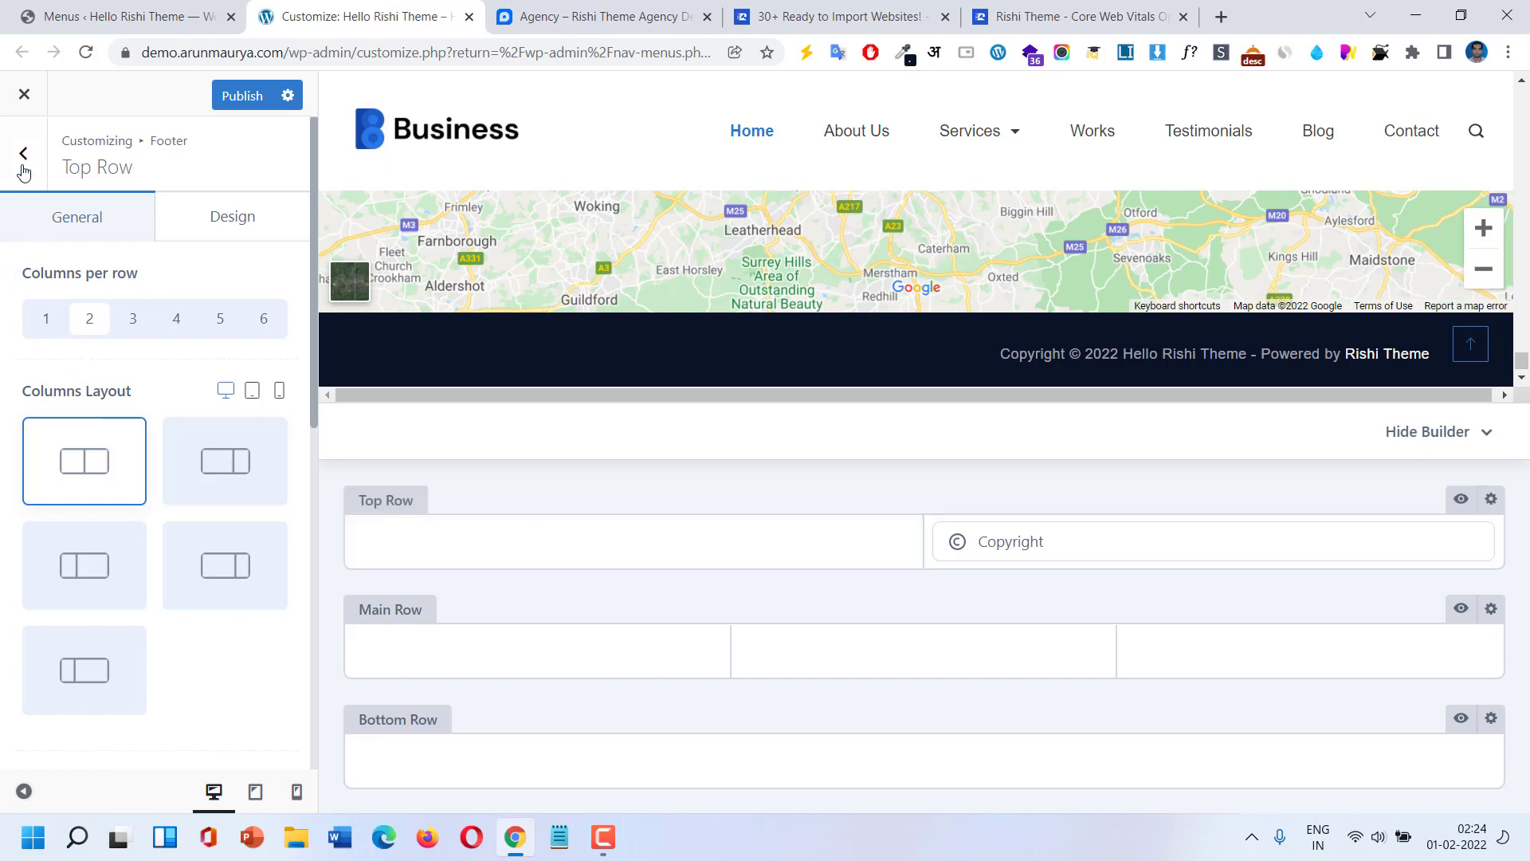
{"action": "left_click", "coordinate": [24, 163]}
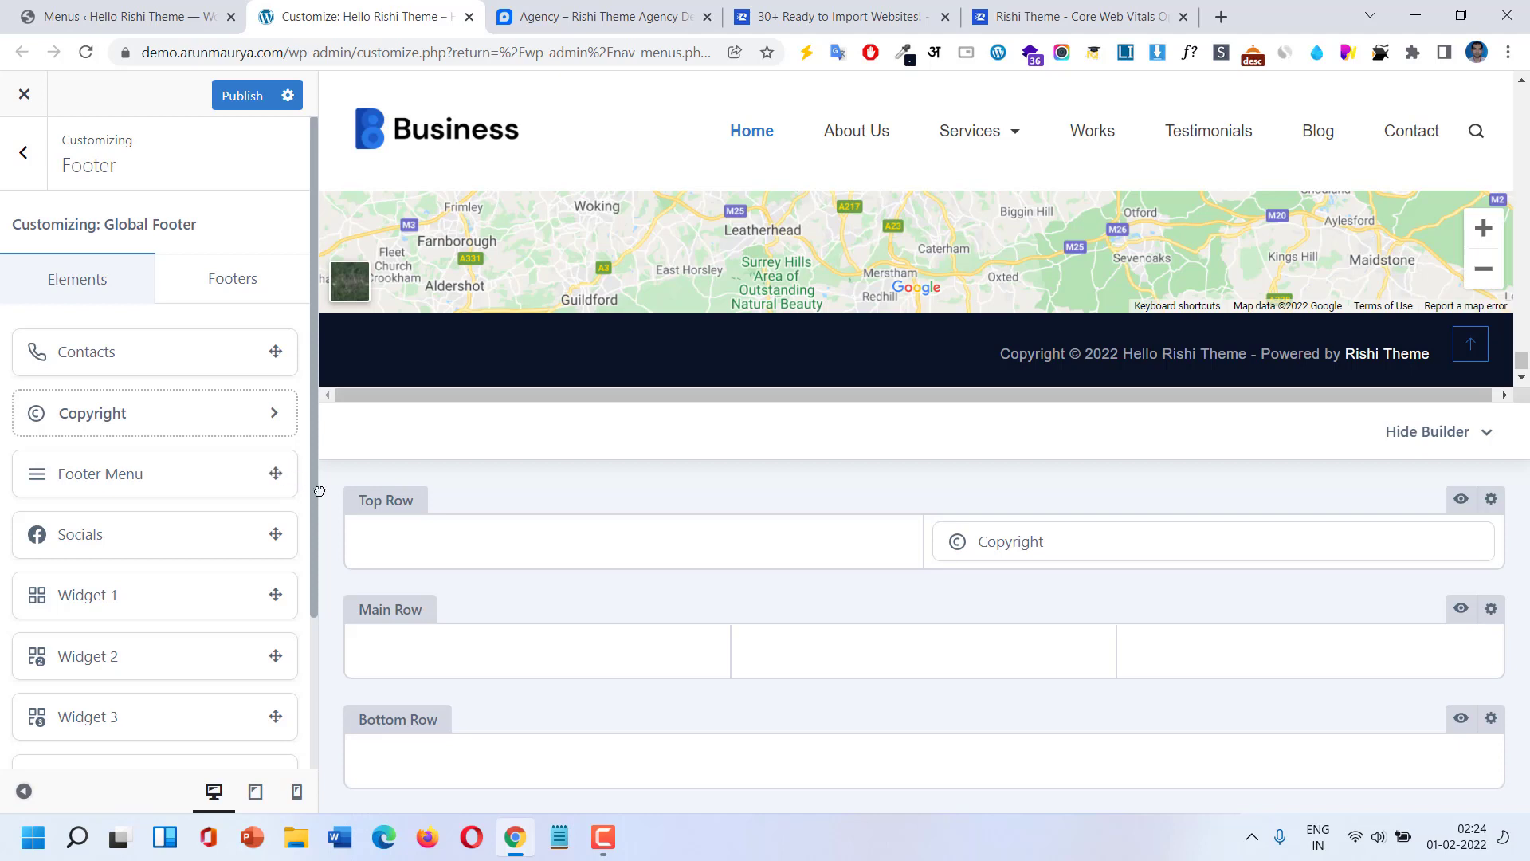
Drag Footer Menu from the Elements list into the Top Row's left column.
{"action": "left_click_drag", "start_coordinate": [318, 491], "coordinate": [643, 550]}
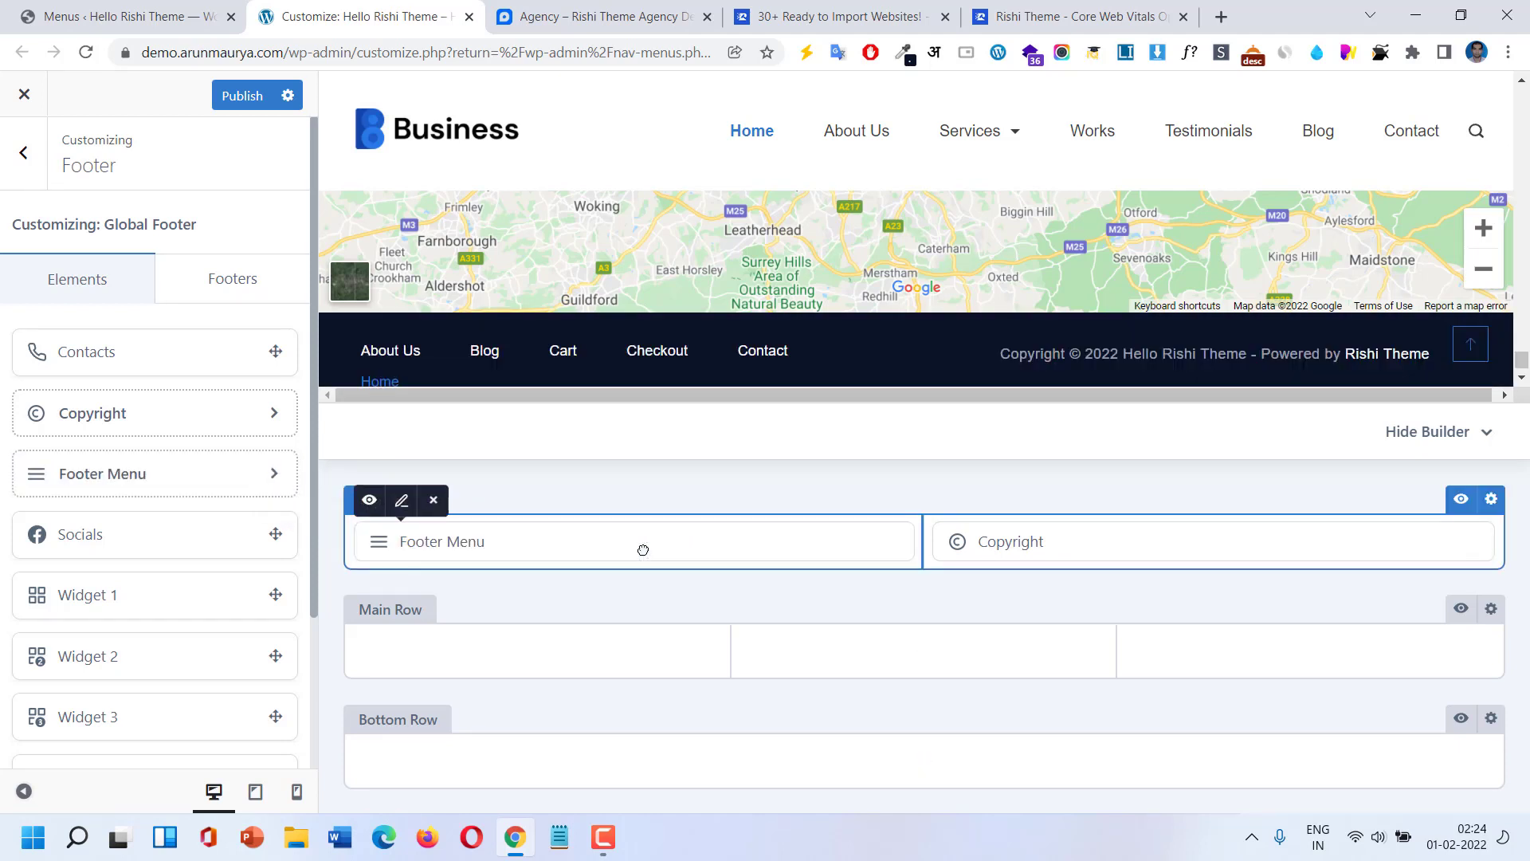
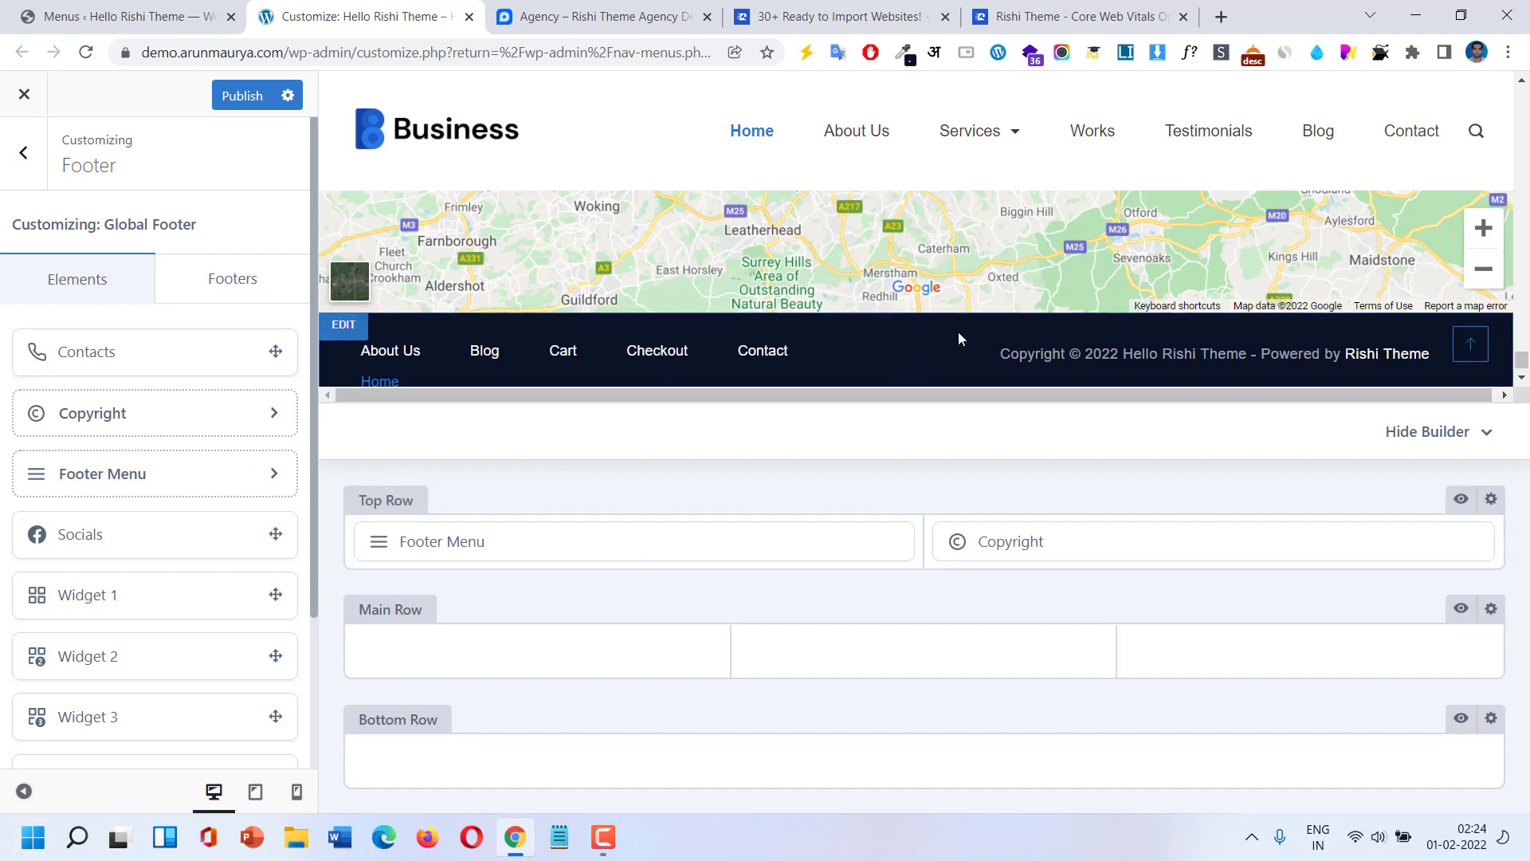
Compare the footer with the Agency starter site demo, then return to the footer builder.
{"action": "left_click", "coordinate": [793, 9]}
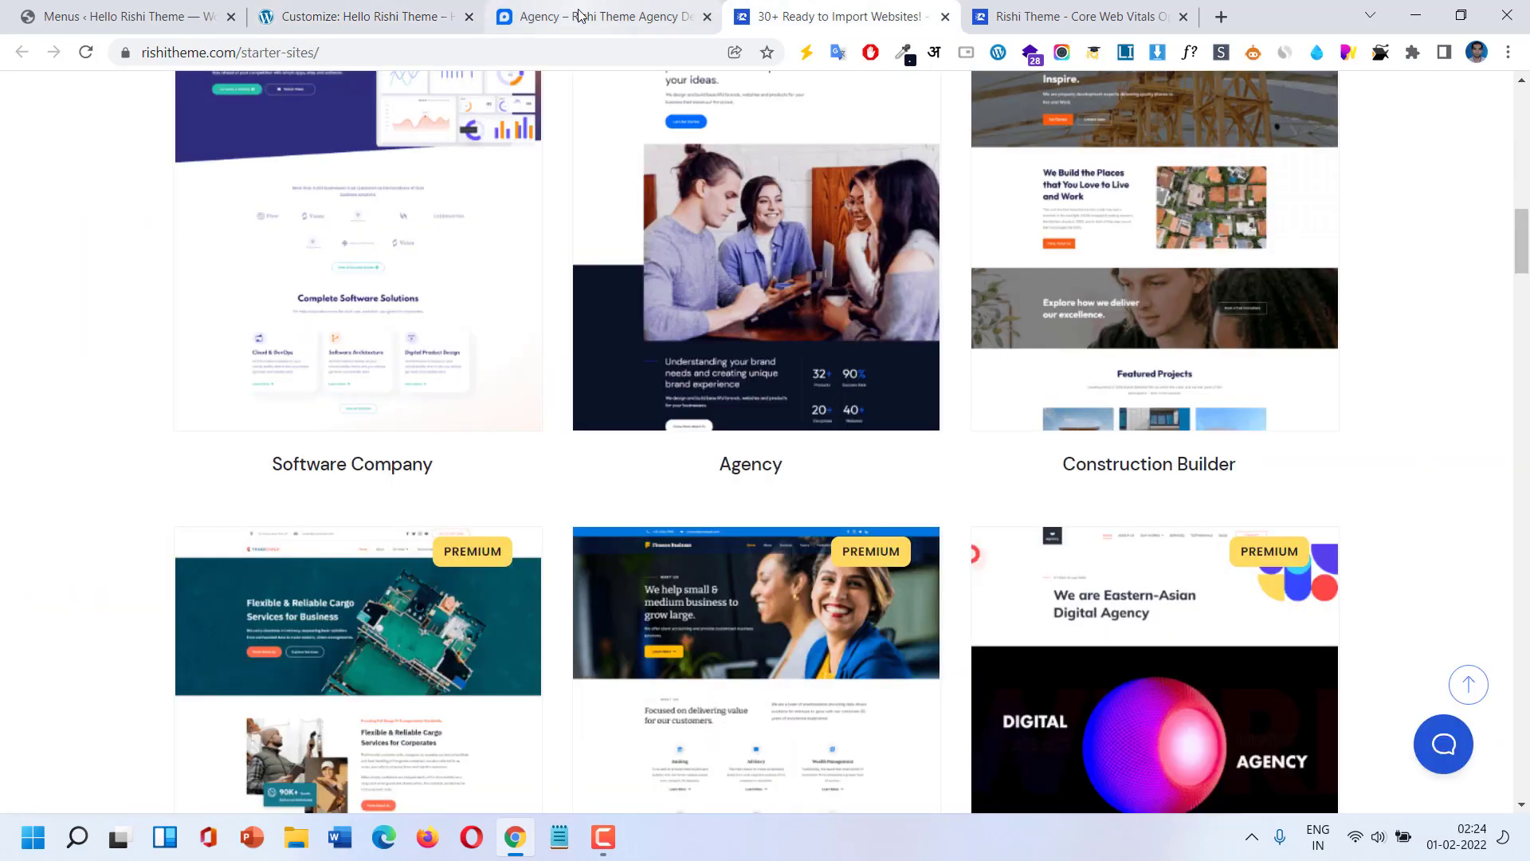
{"action": "left_click", "coordinate": [593, 16]}
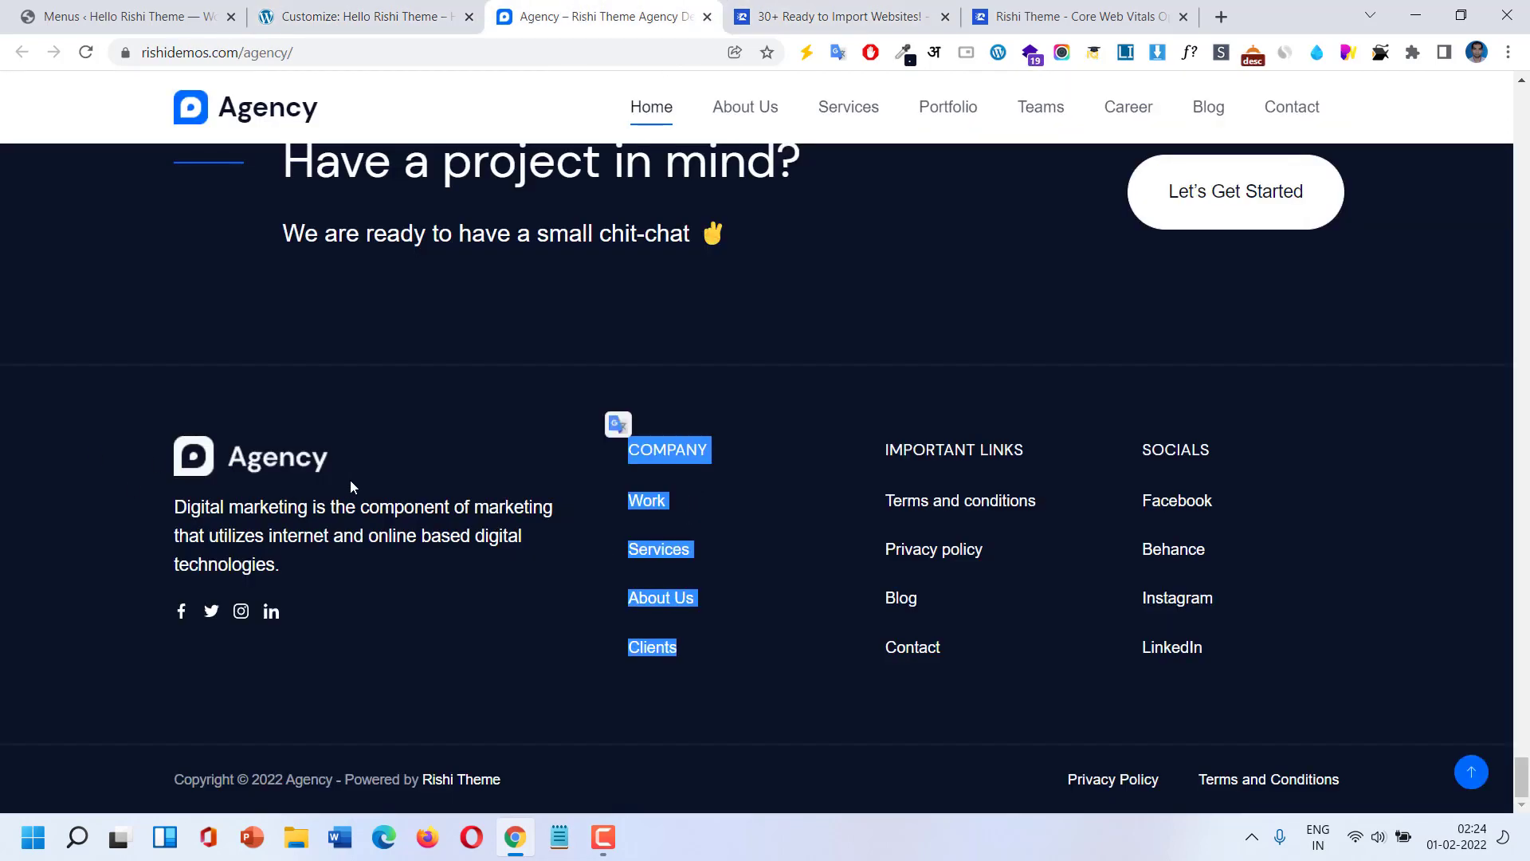
{"action": "left_click", "coordinate": [406, 10]}
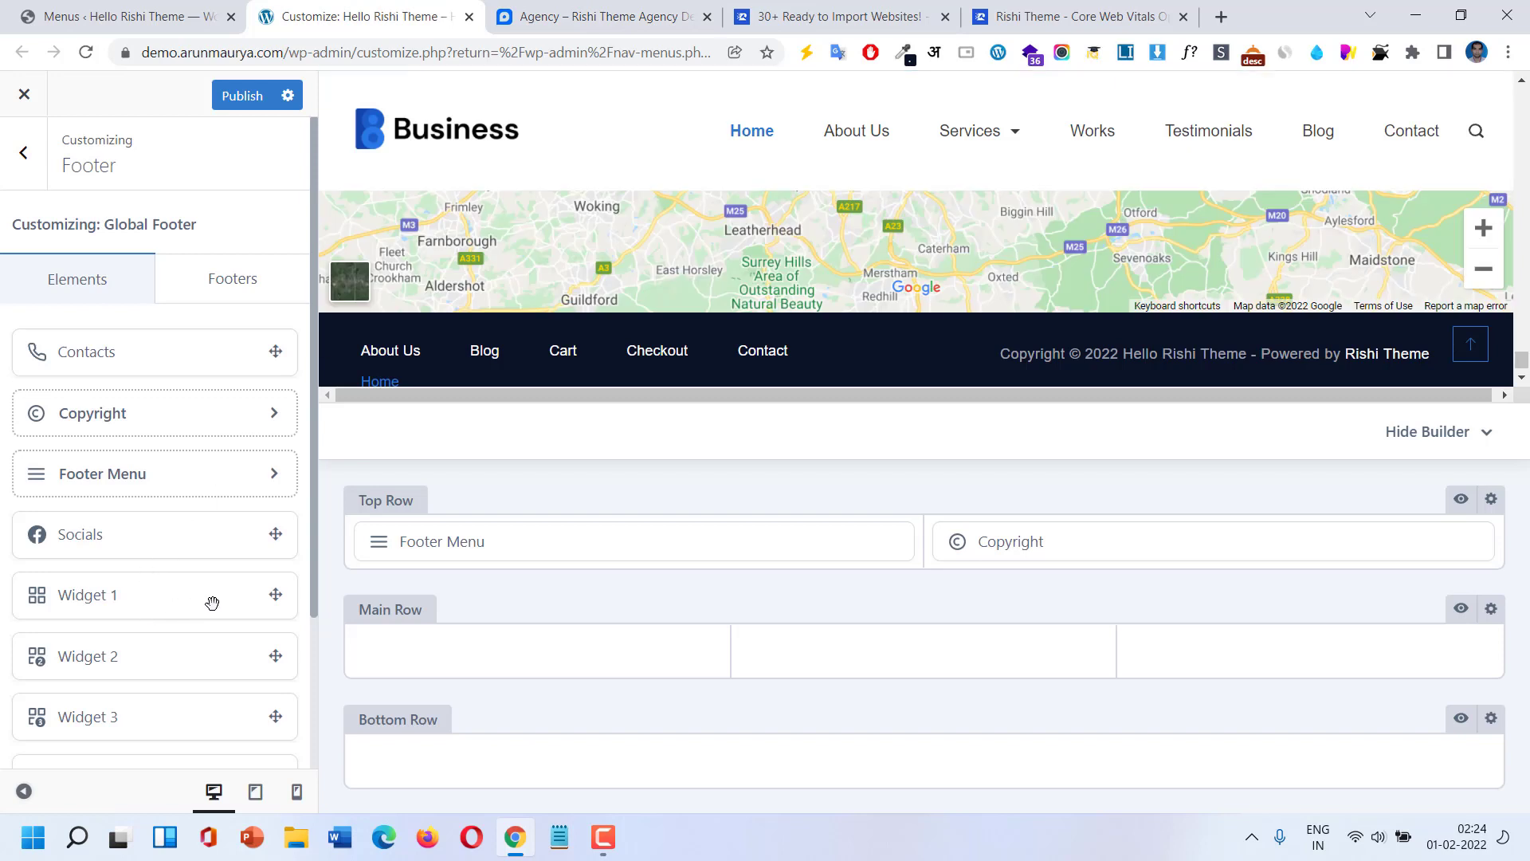
Add Widget 1 to the footer Top Row, then remove it again.
{"action": "left_click_drag", "start_coordinate": [212, 602], "coordinate": [498, 535]}
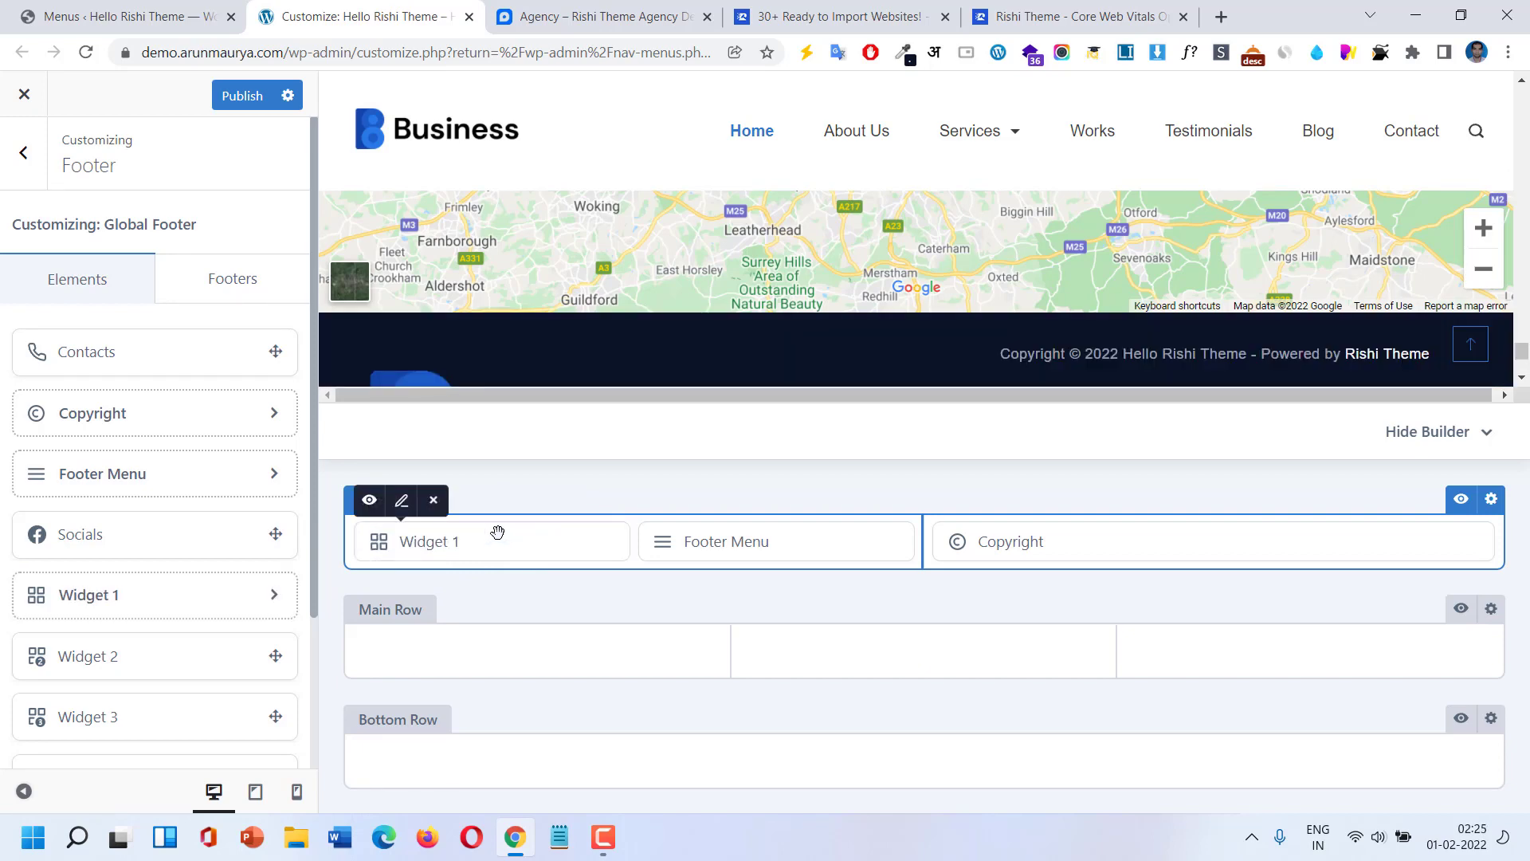
{"action": "scroll", "coordinate": [505, 348], "scroll_direction": "down", "scroll_amount": 5}
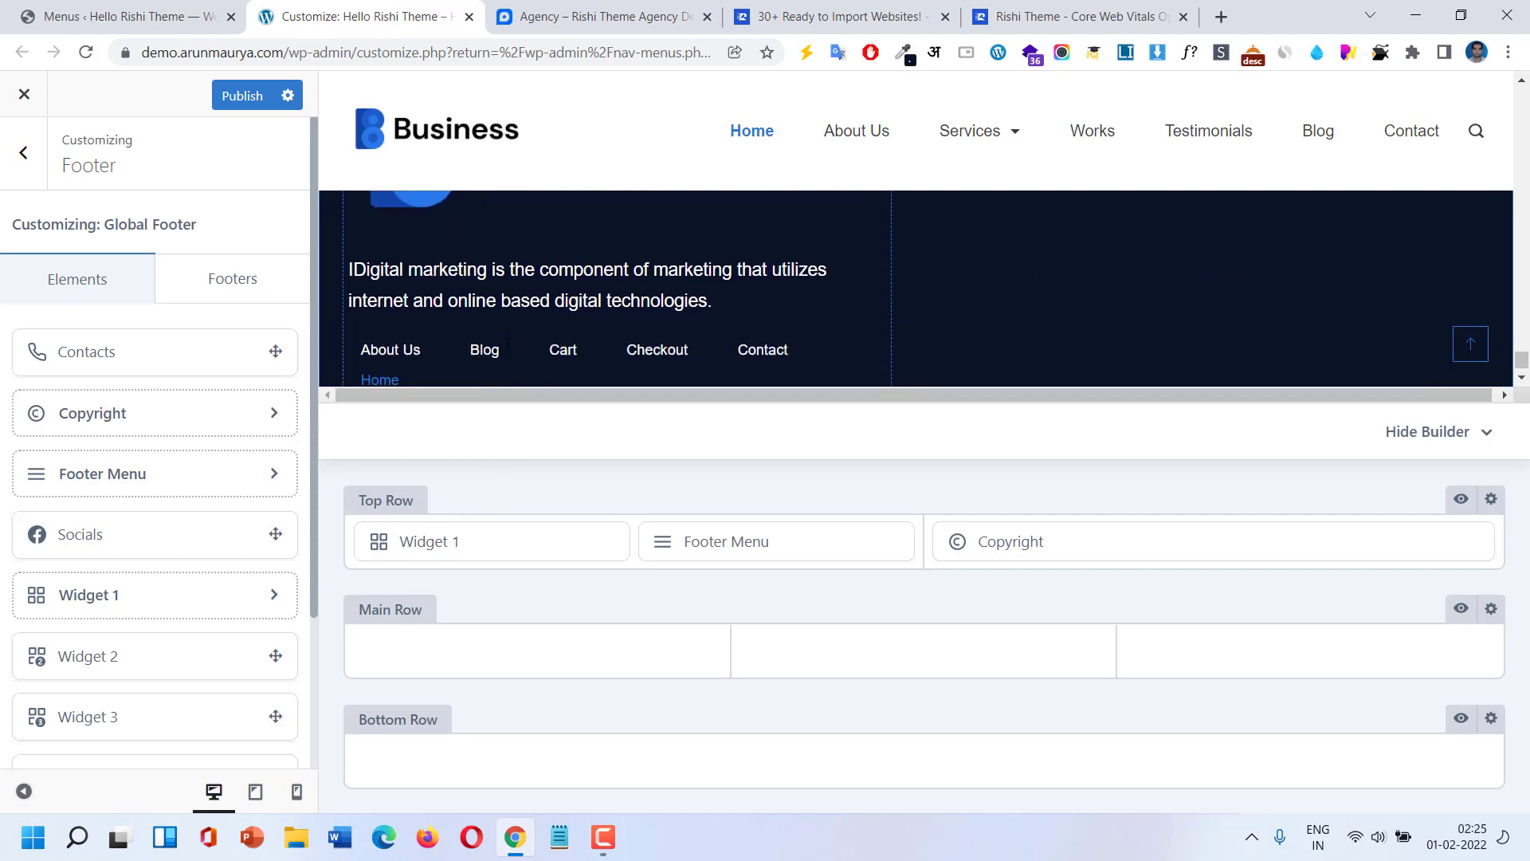
{"action": "mouse_move", "coordinate": [556, 543]}
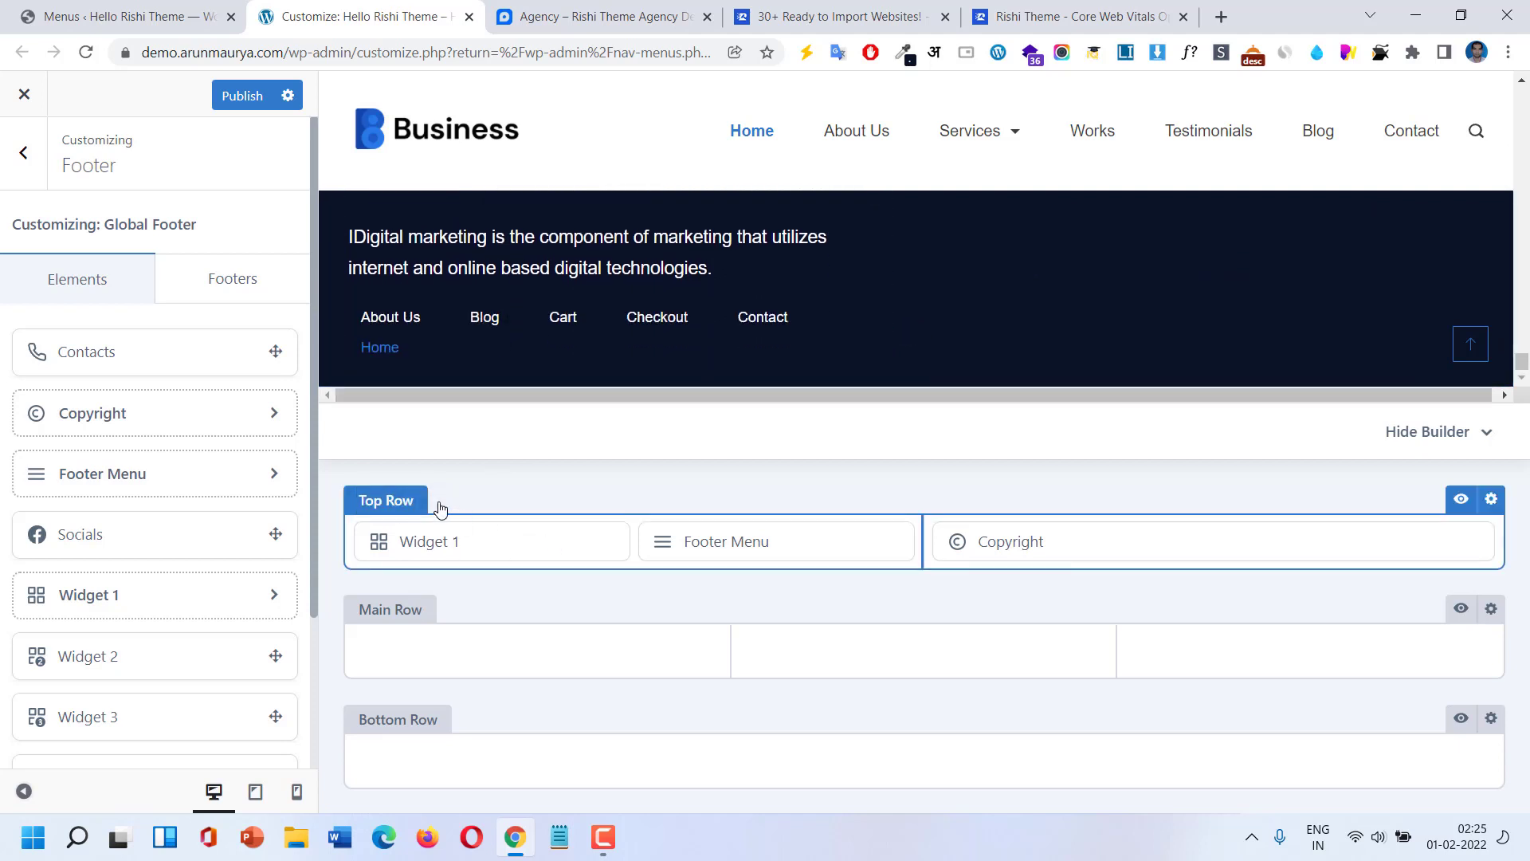
{"action": "left_click", "coordinate": [439, 502]}
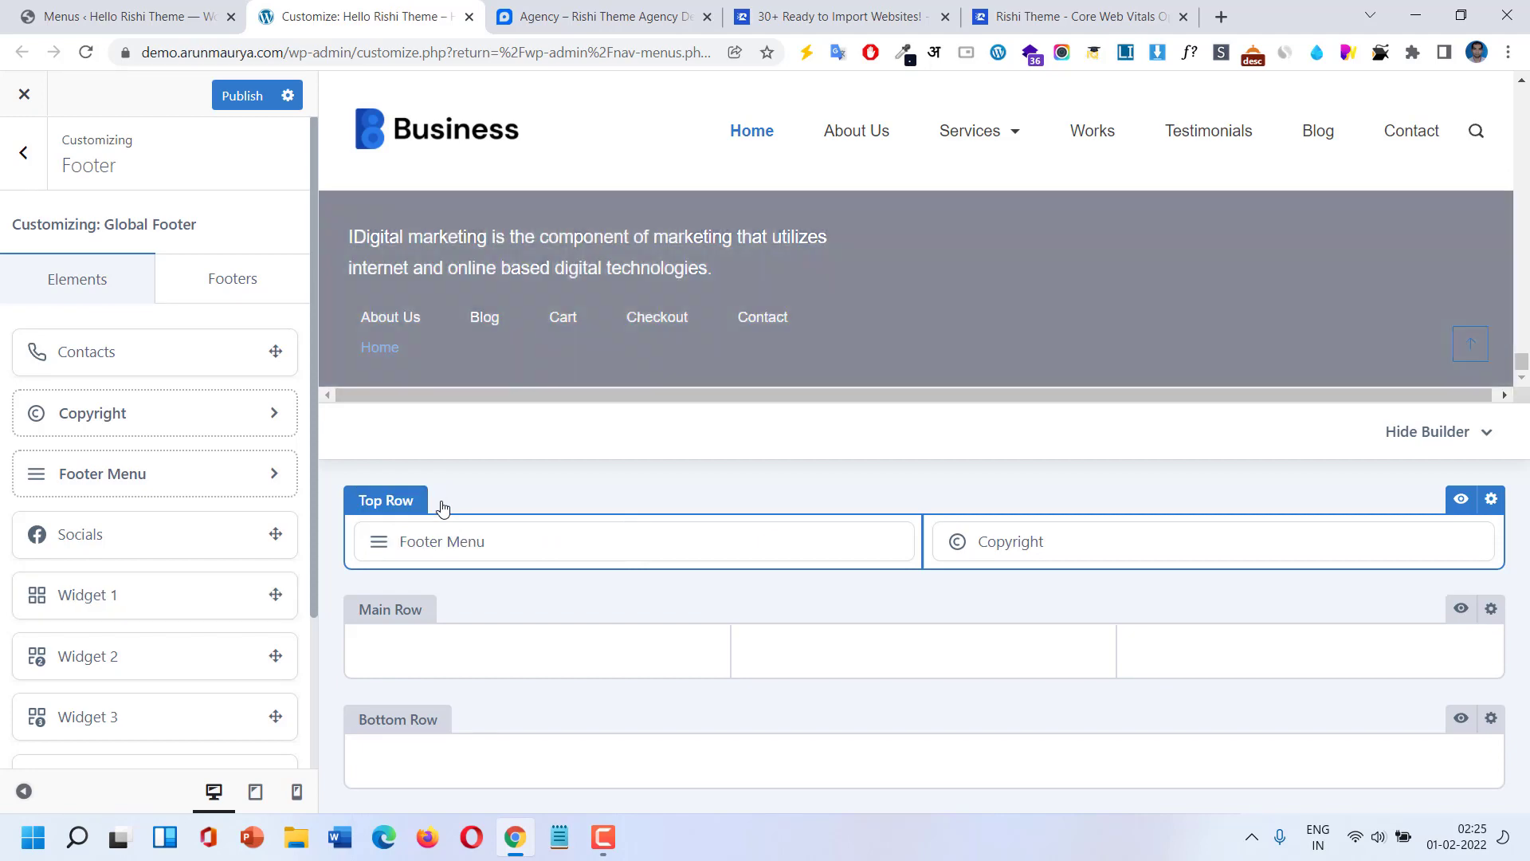
{"action": "mouse_move", "coordinate": [1120, 552]}
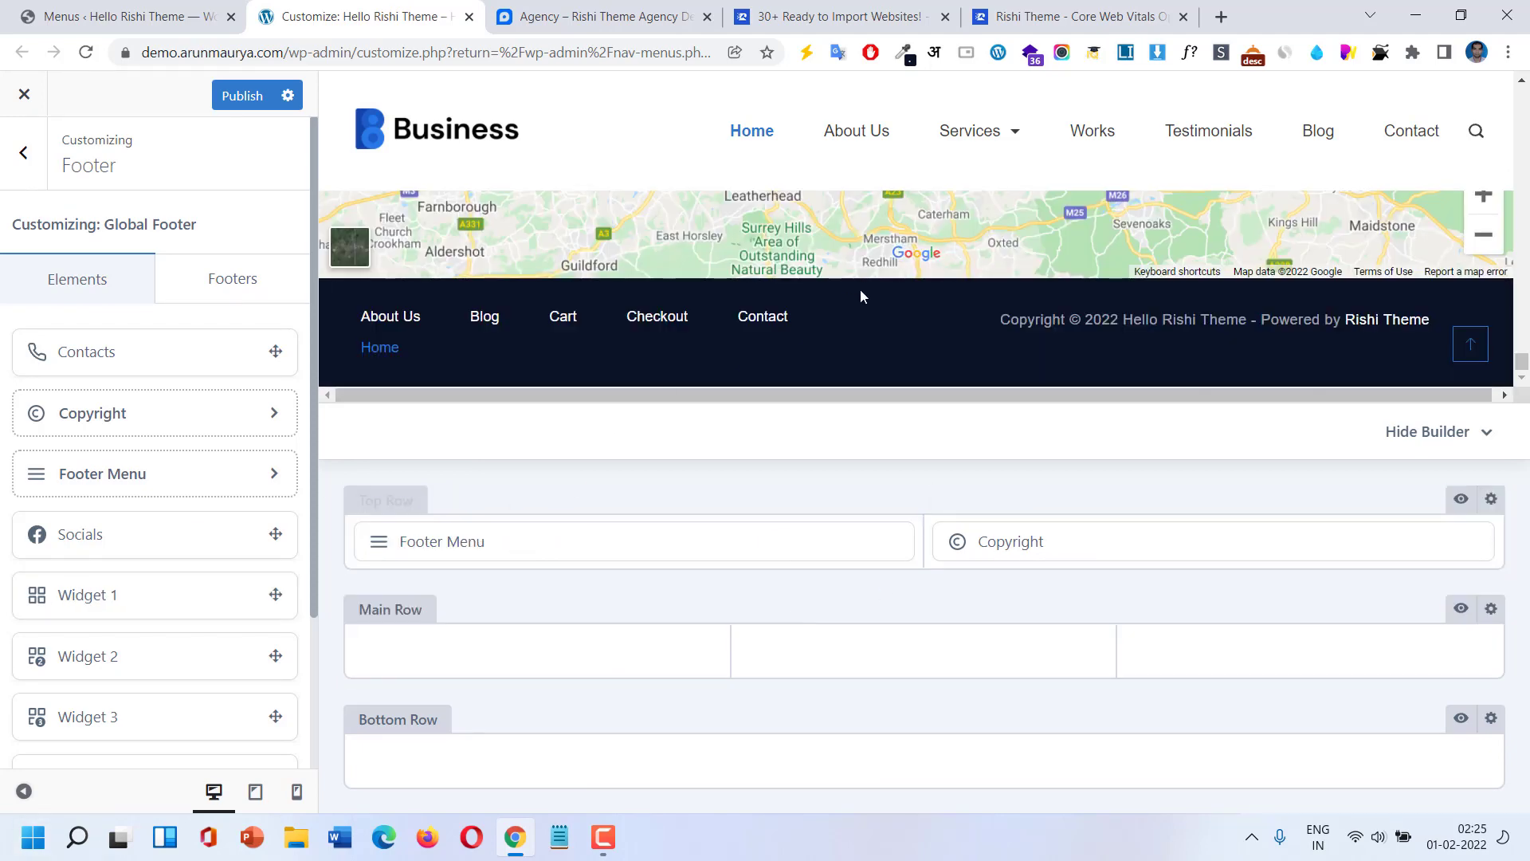
Return to the main Customizer menu and publish the changes.
{"action": "scroll", "coordinate": [861, 289], "scroll_direction": "up", "scroll_amount": 3}
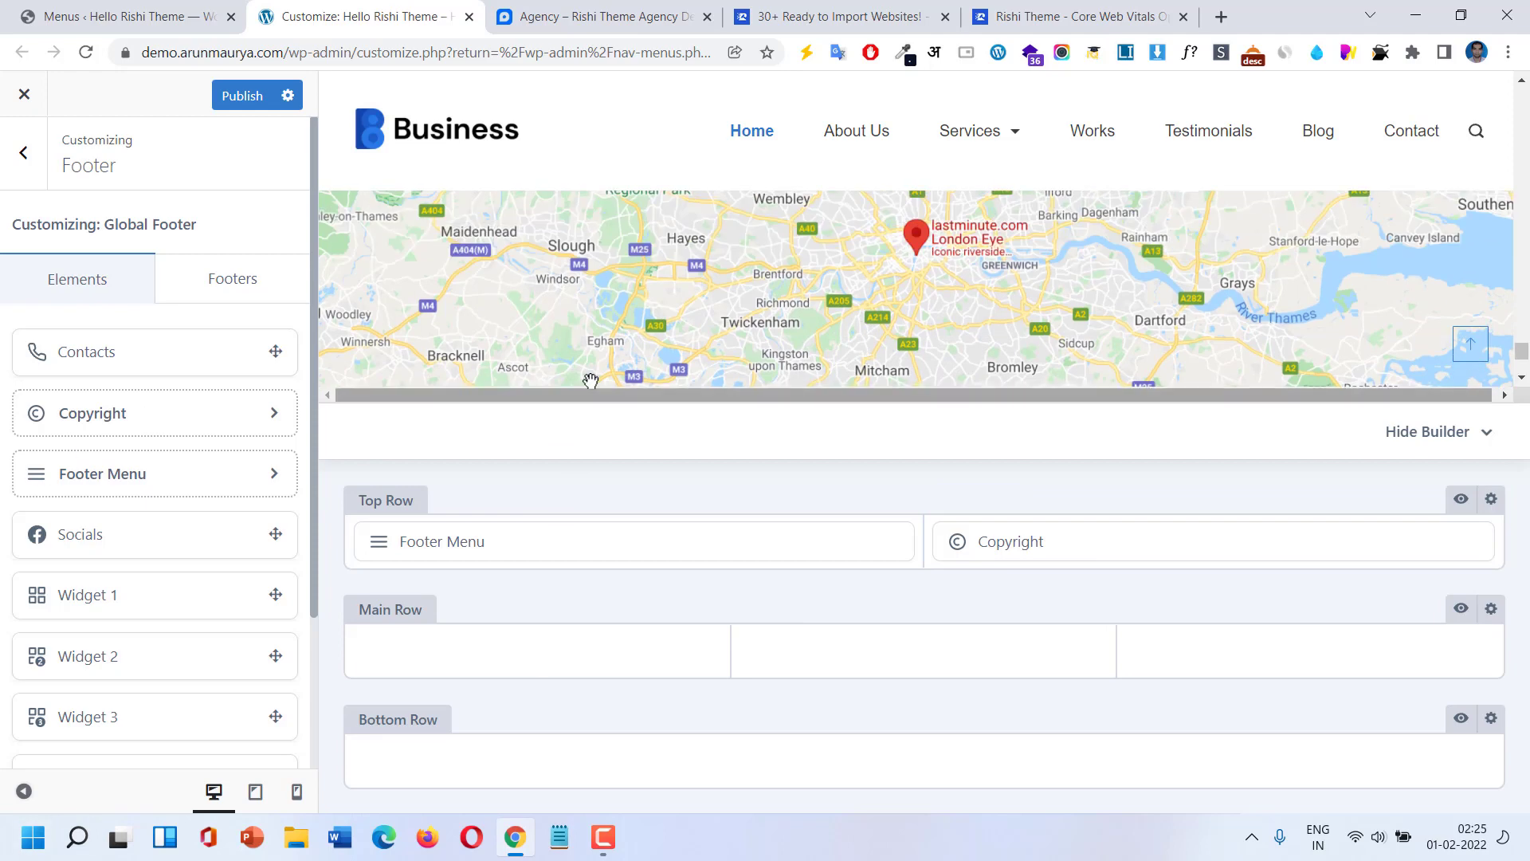
{"action": "scroll", "coordinate": [590, 381], "scroll_direction": "up", "scroll_amount": 5}
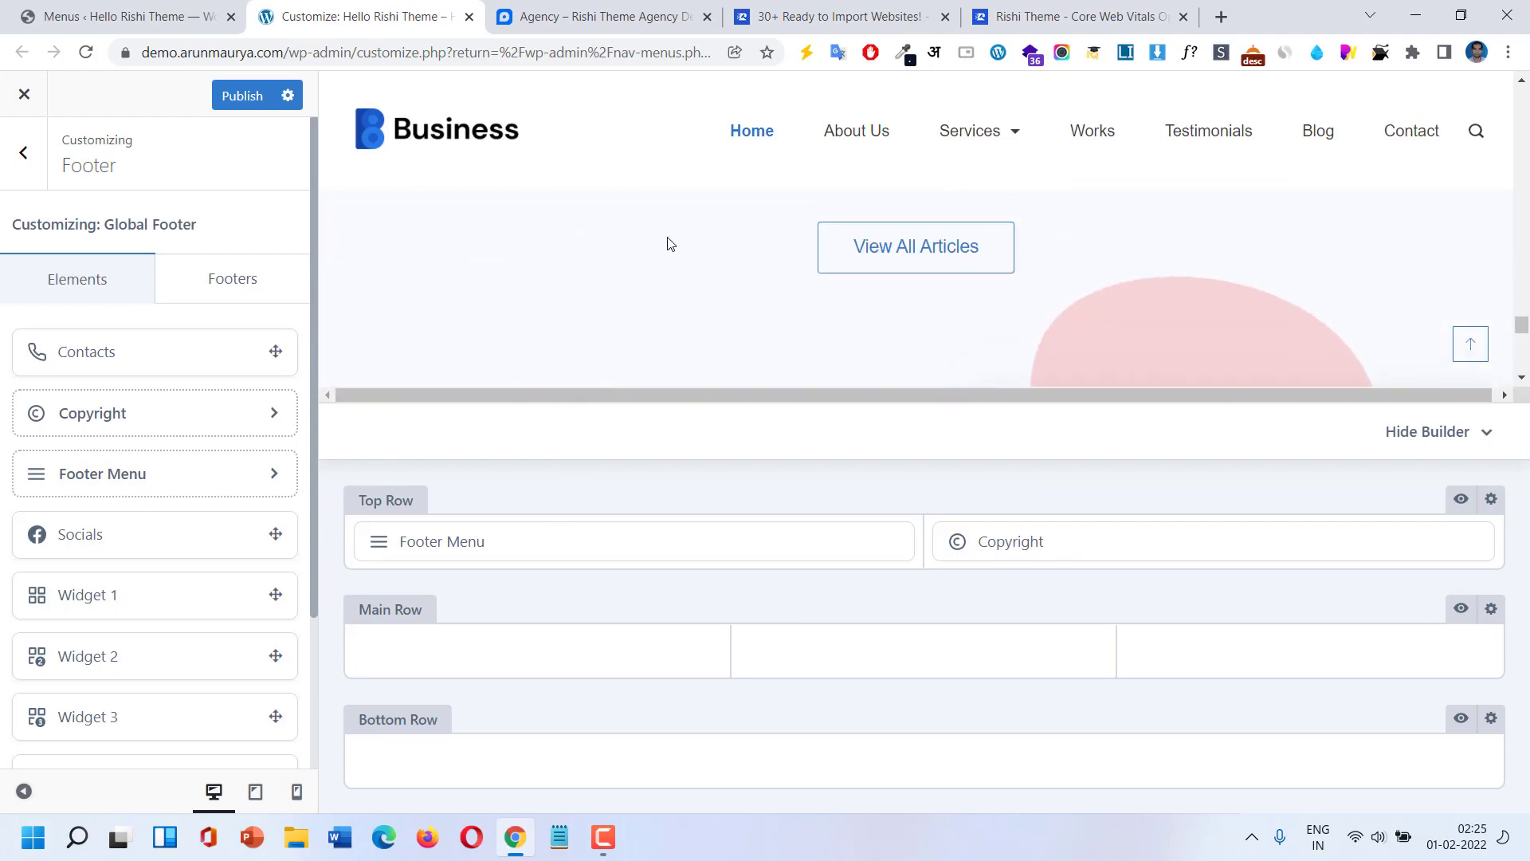
{"action": "scroll", "coordinate": [666, 242], "scroll_direction": "up", "scroll_amount": 3}
{"action": "left_click", "coordinate": [41, 161]}
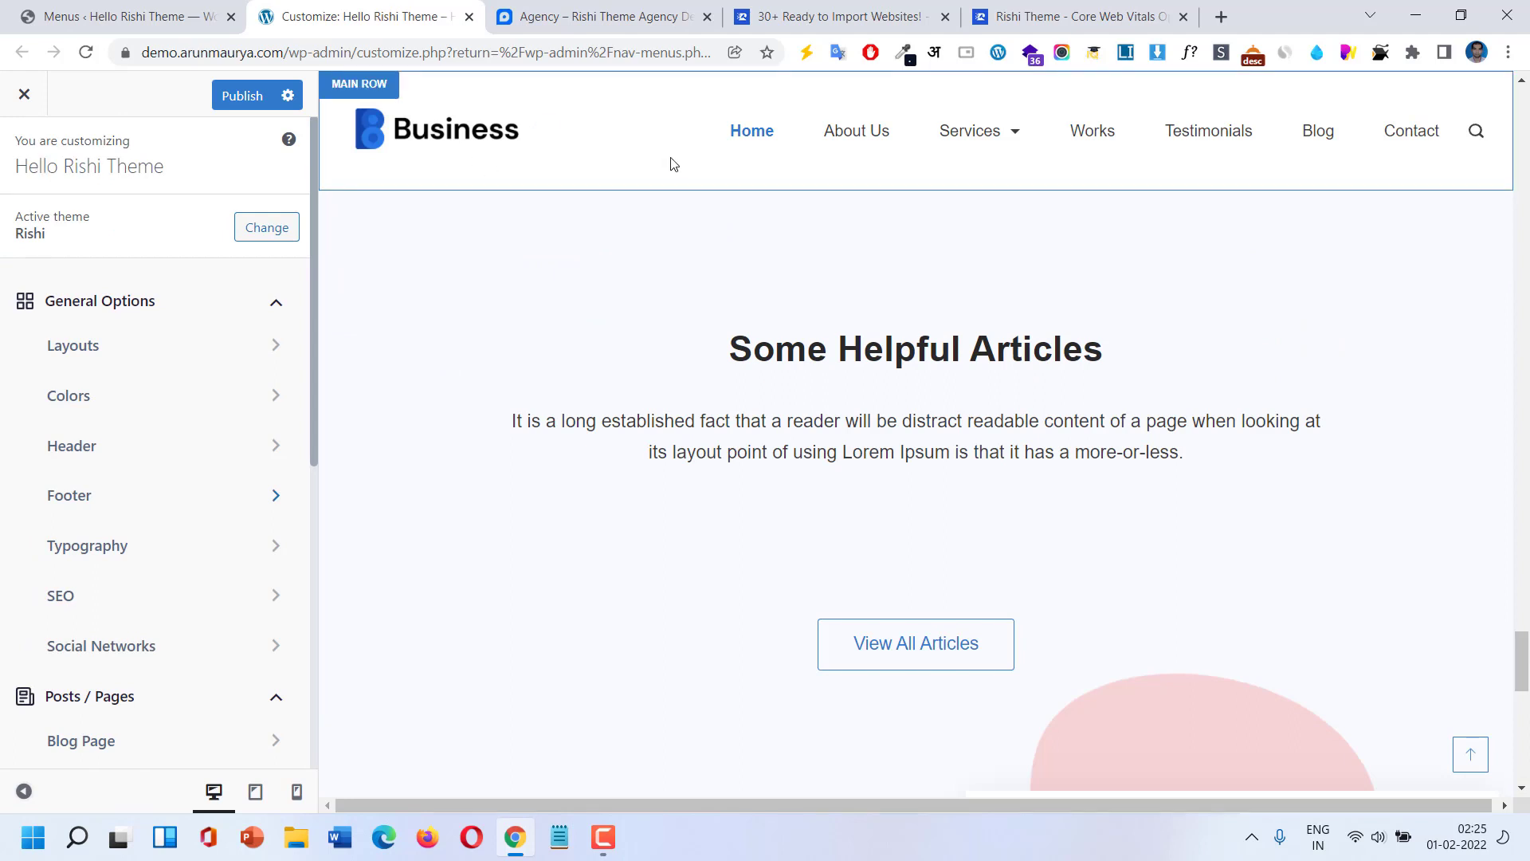
{"action": "left_click", "coordinate": [218, 110]}
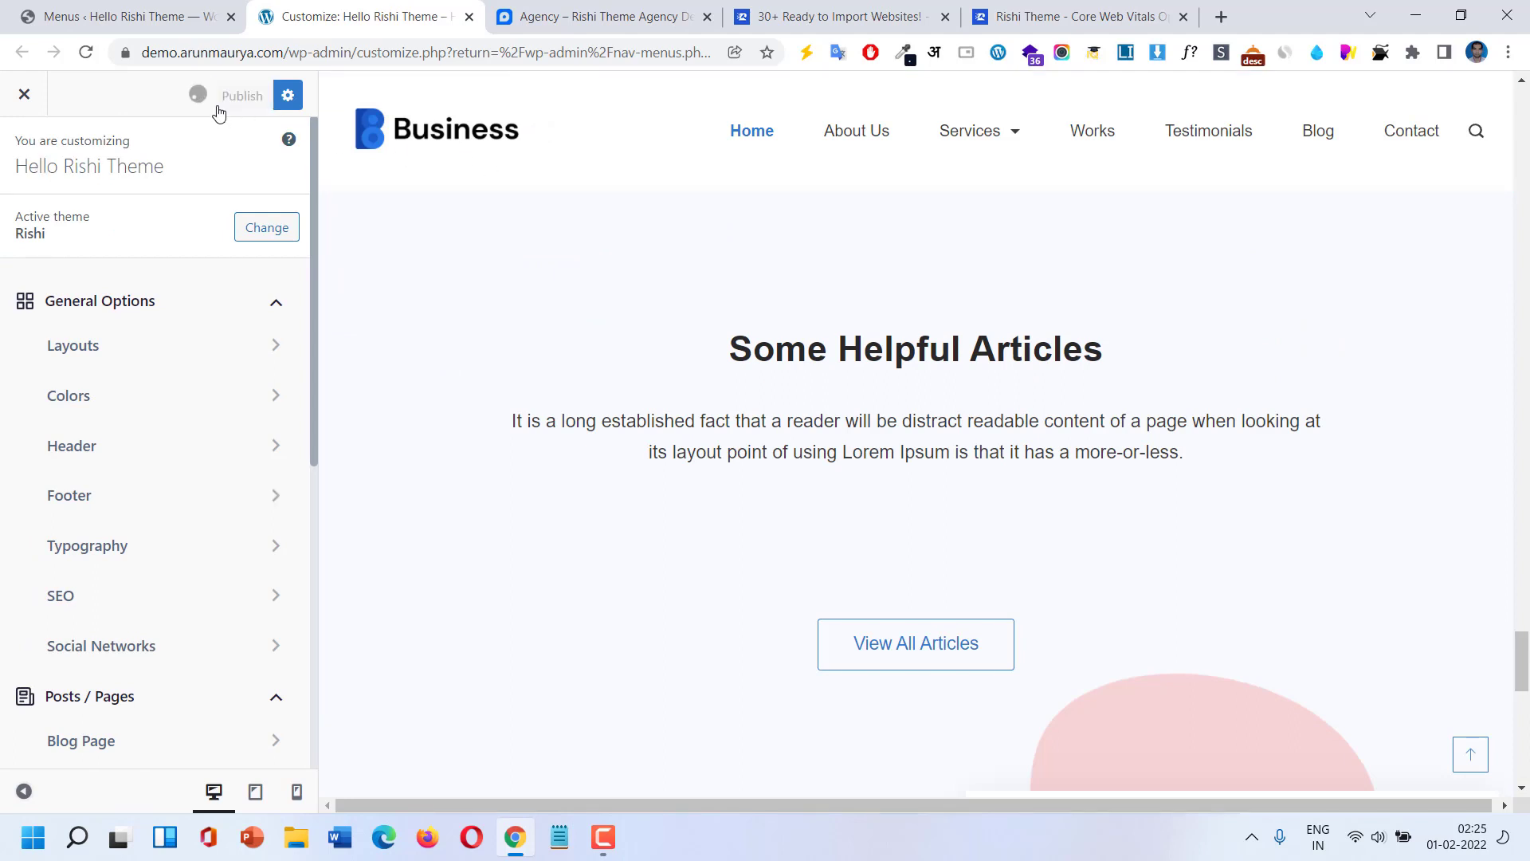
Review the Base Font and Heading 1 typography sizes with the Starting a business post previewed.
{"action": "left_click", "coordinate": [138, 543]}
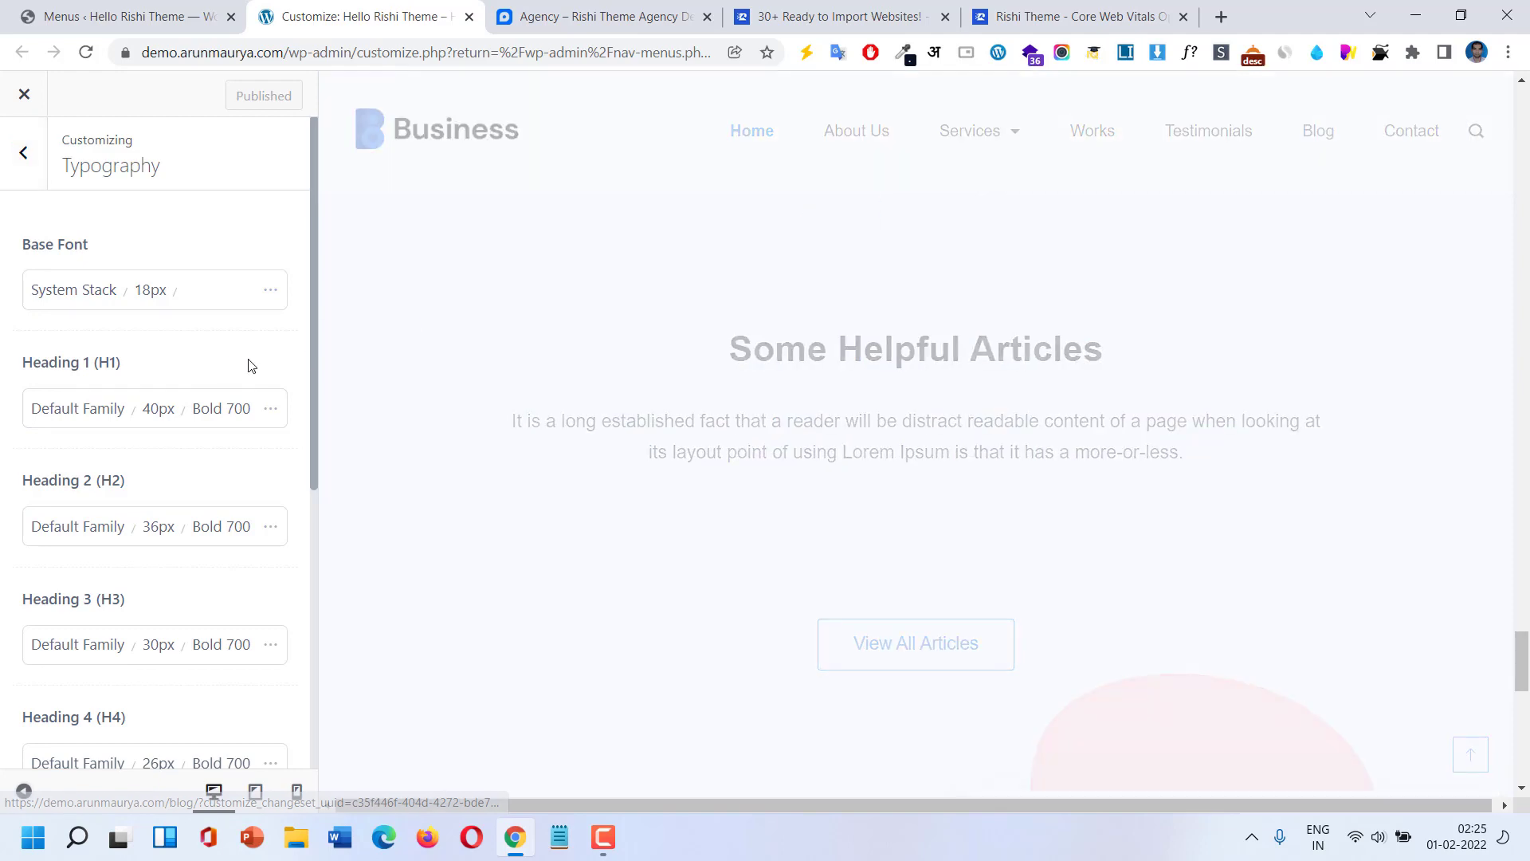
{"action": "left_click", "coordinate": [139, 306]}
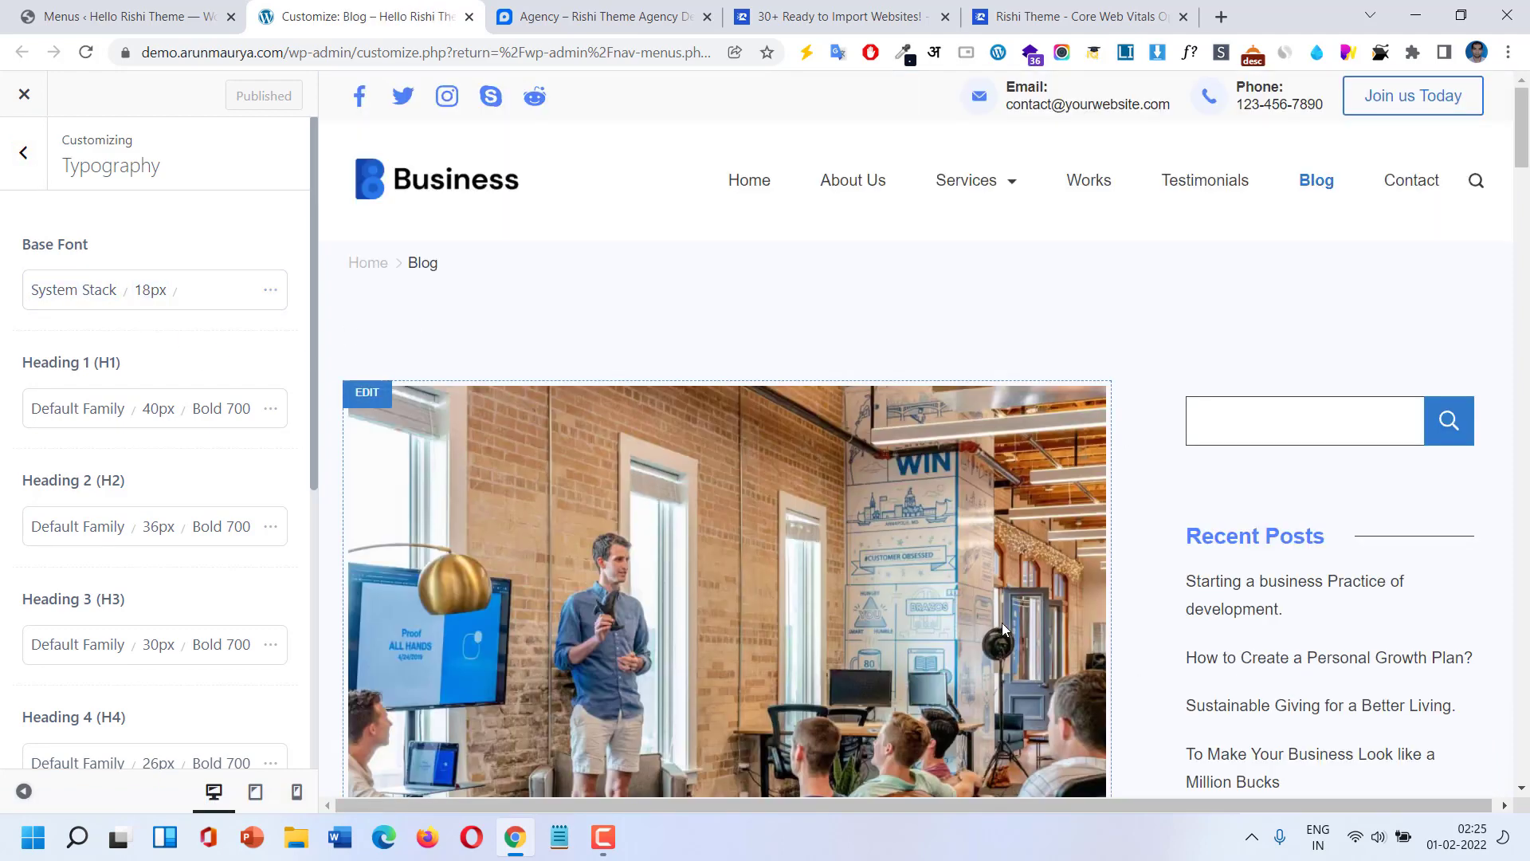
{"action": "scroll", "coordinate": [885, 608], "scroll_direction": "down", "scroll_amount": 6}
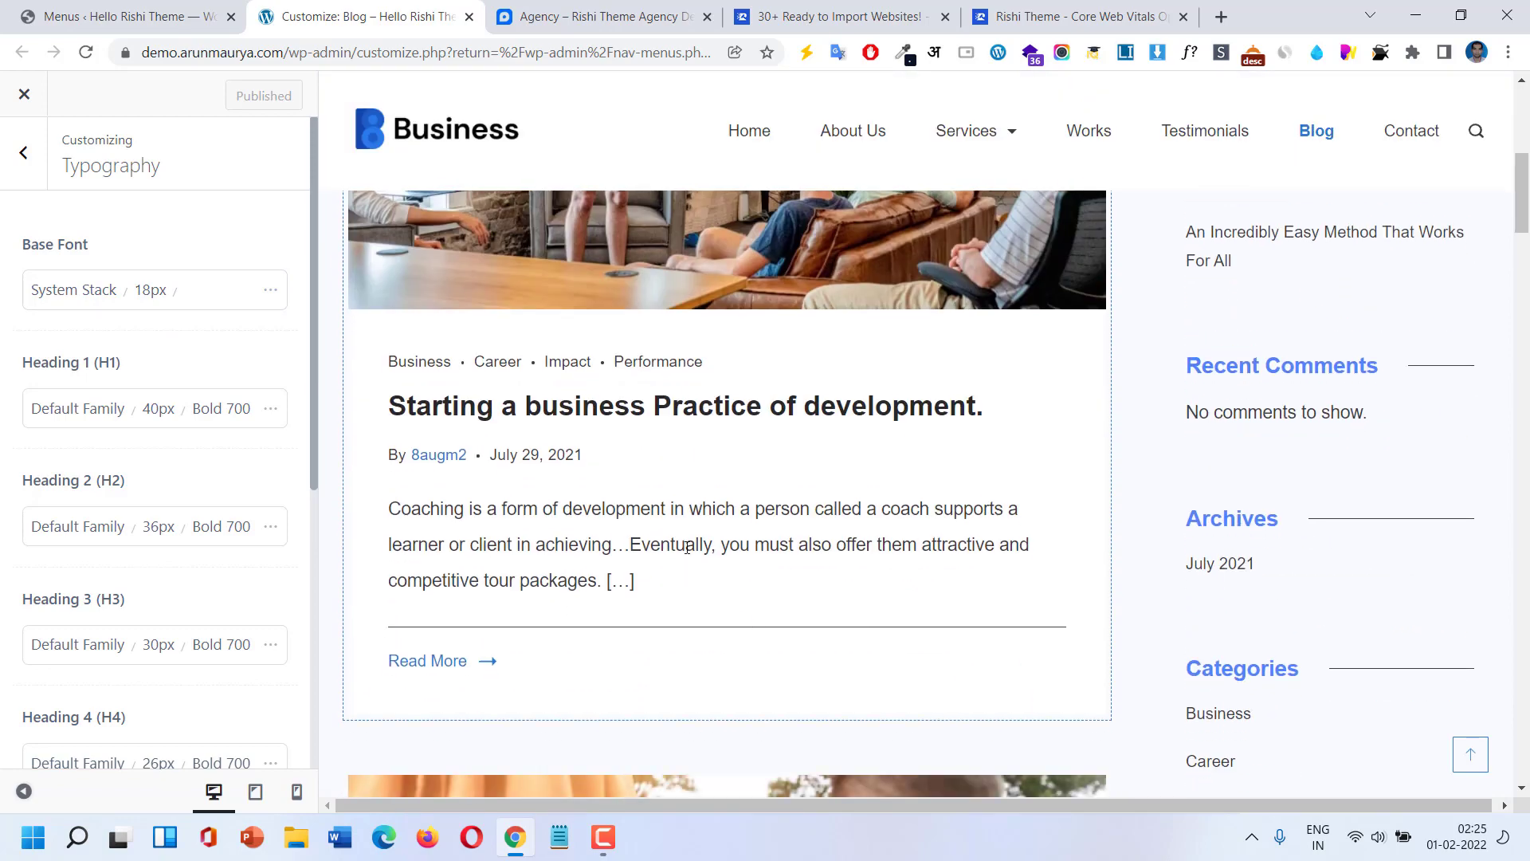
{"action": "left_click", "coordinate": [616, 413]}
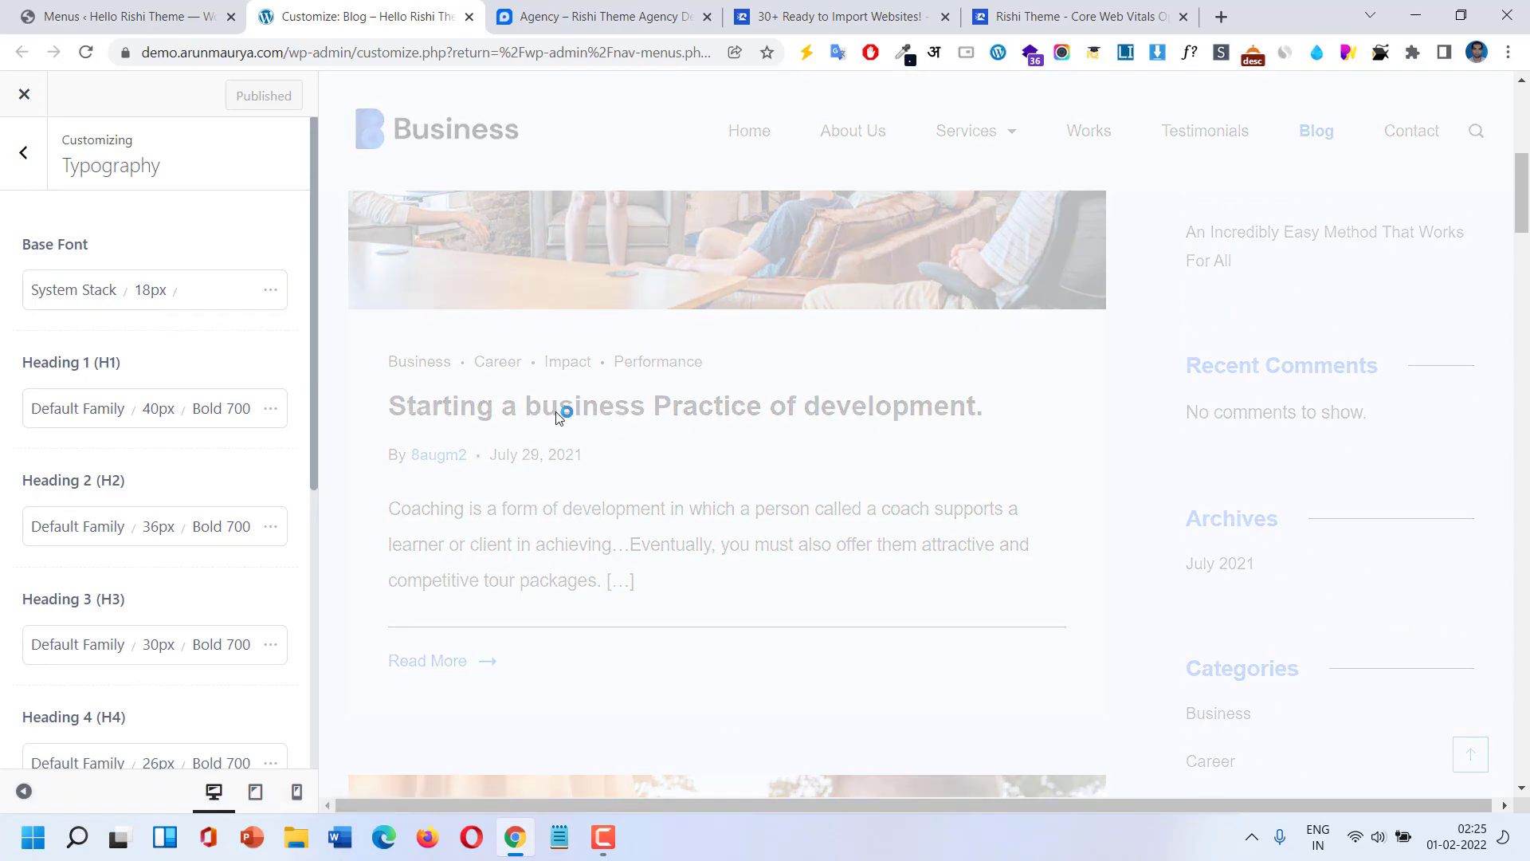
{"action": "left_click", "coordinate": [132, 410]}
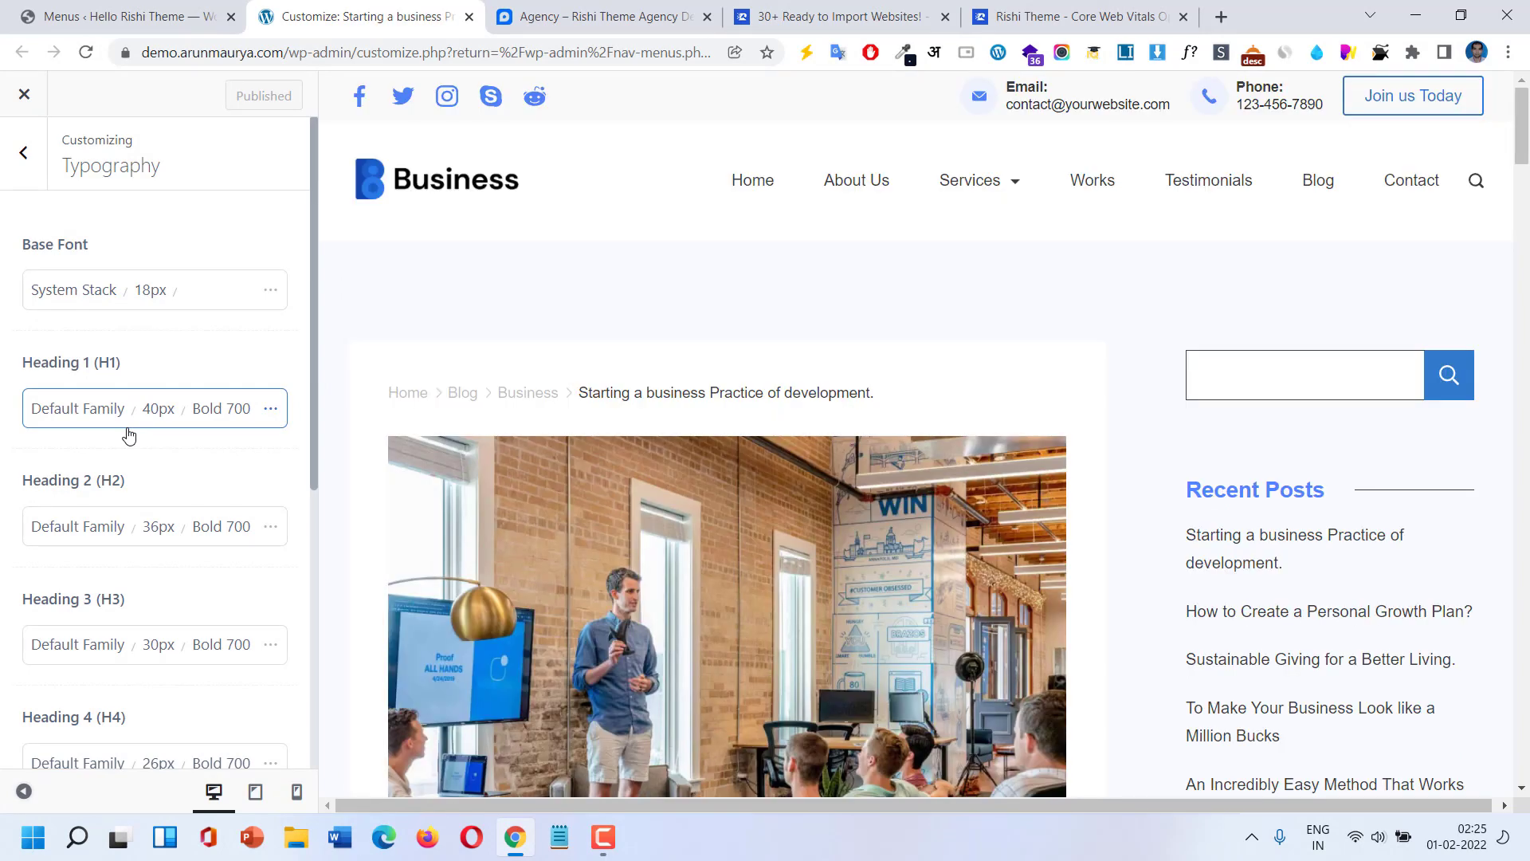
{"action": "scroll", "coordinate": [175, 433], "scroll_direction": "down", "scroll_amount": 1}
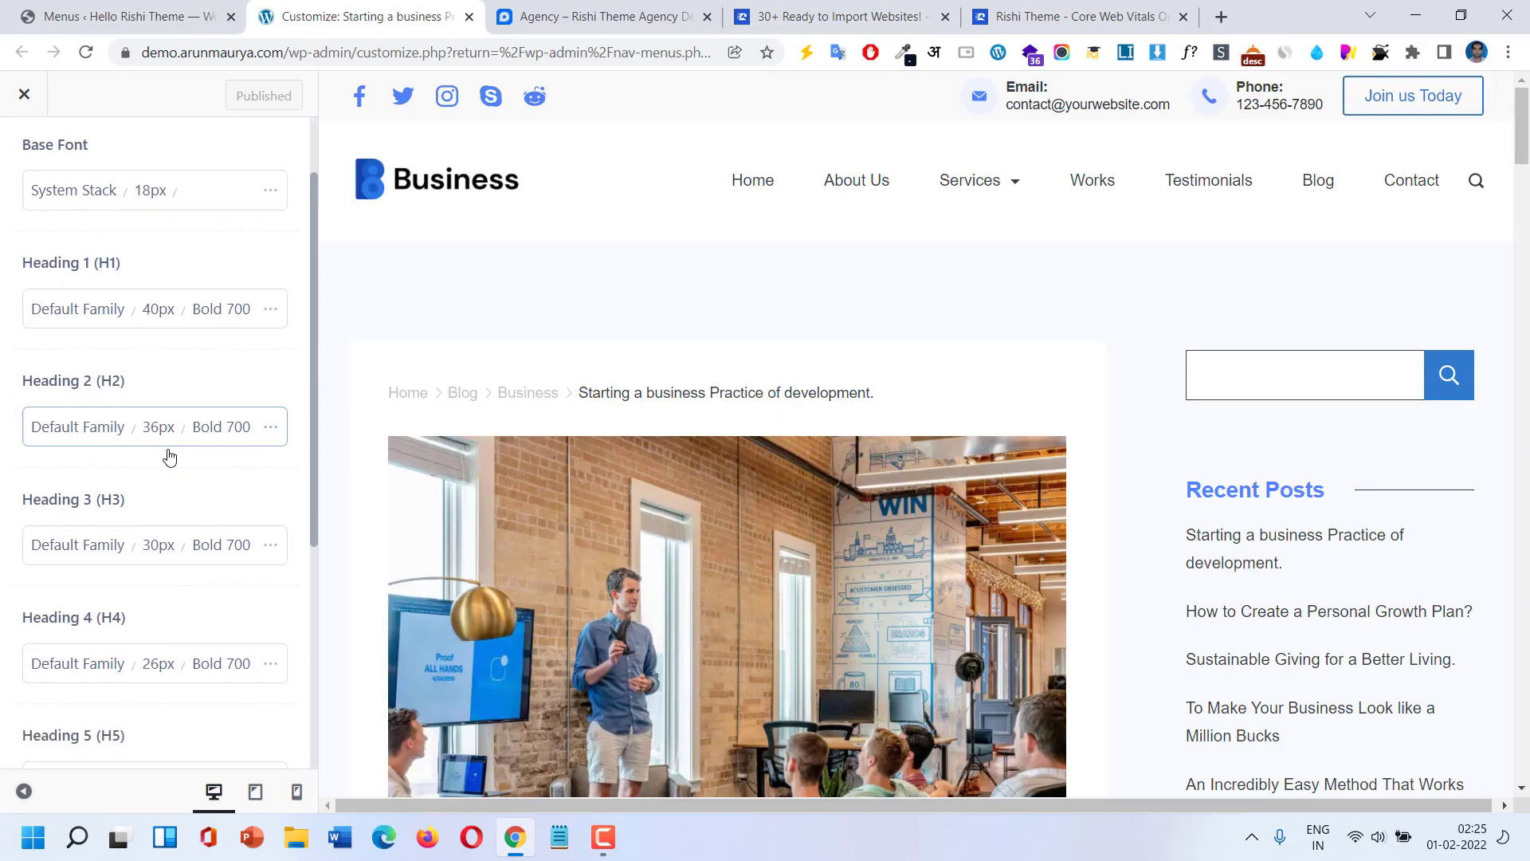
{"action": "scroll", "coordinate": [162, 436], "scroll_direction": "down", "scroll_amount": 4}
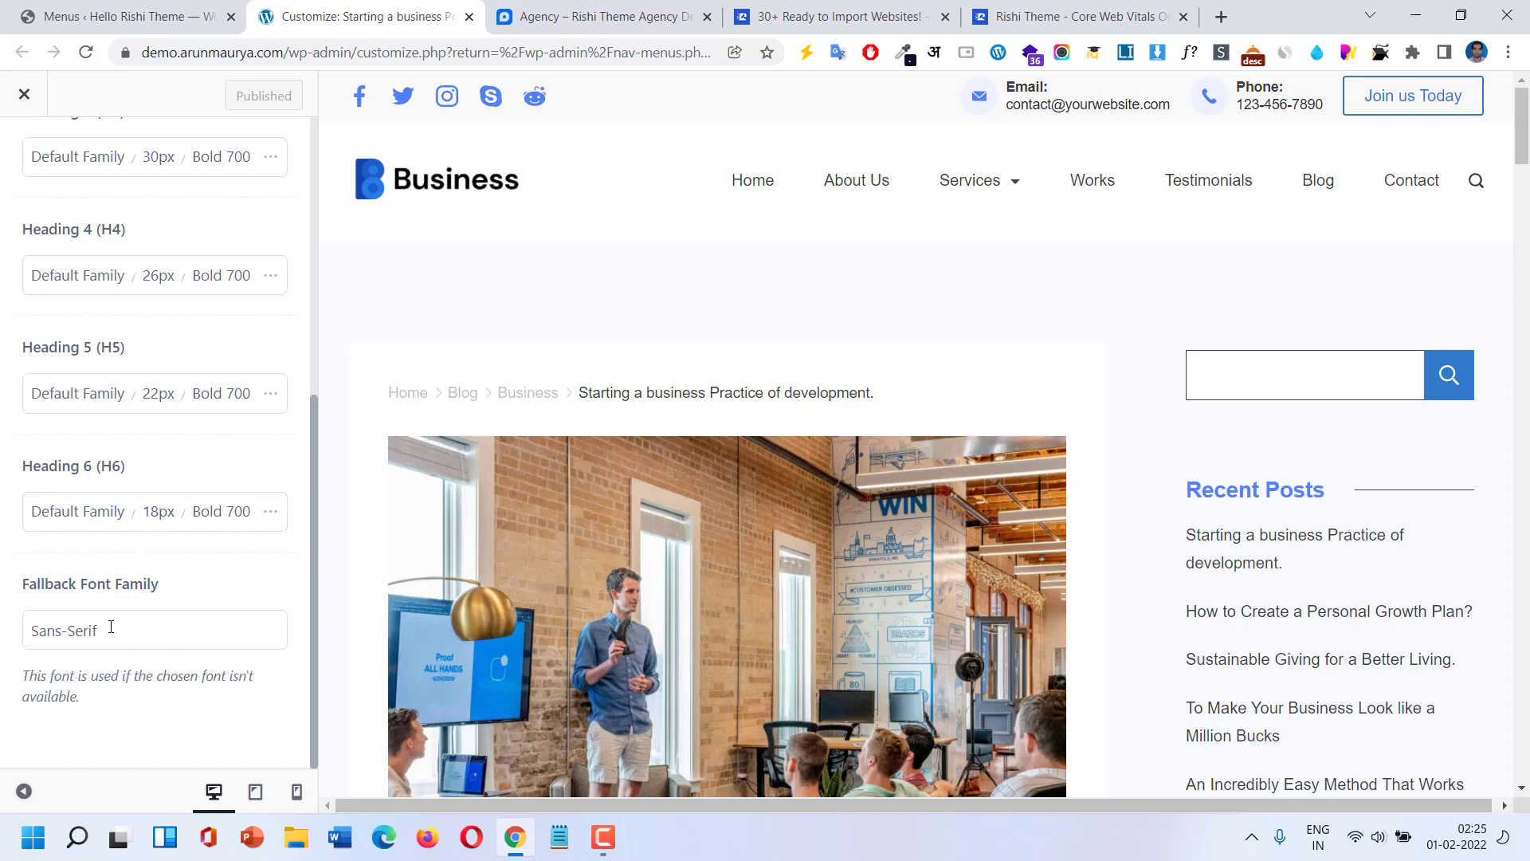
{"action": "scroll", "coordinate": [100, 558], "scroll_direction": "up", "scroll_amount": 6}
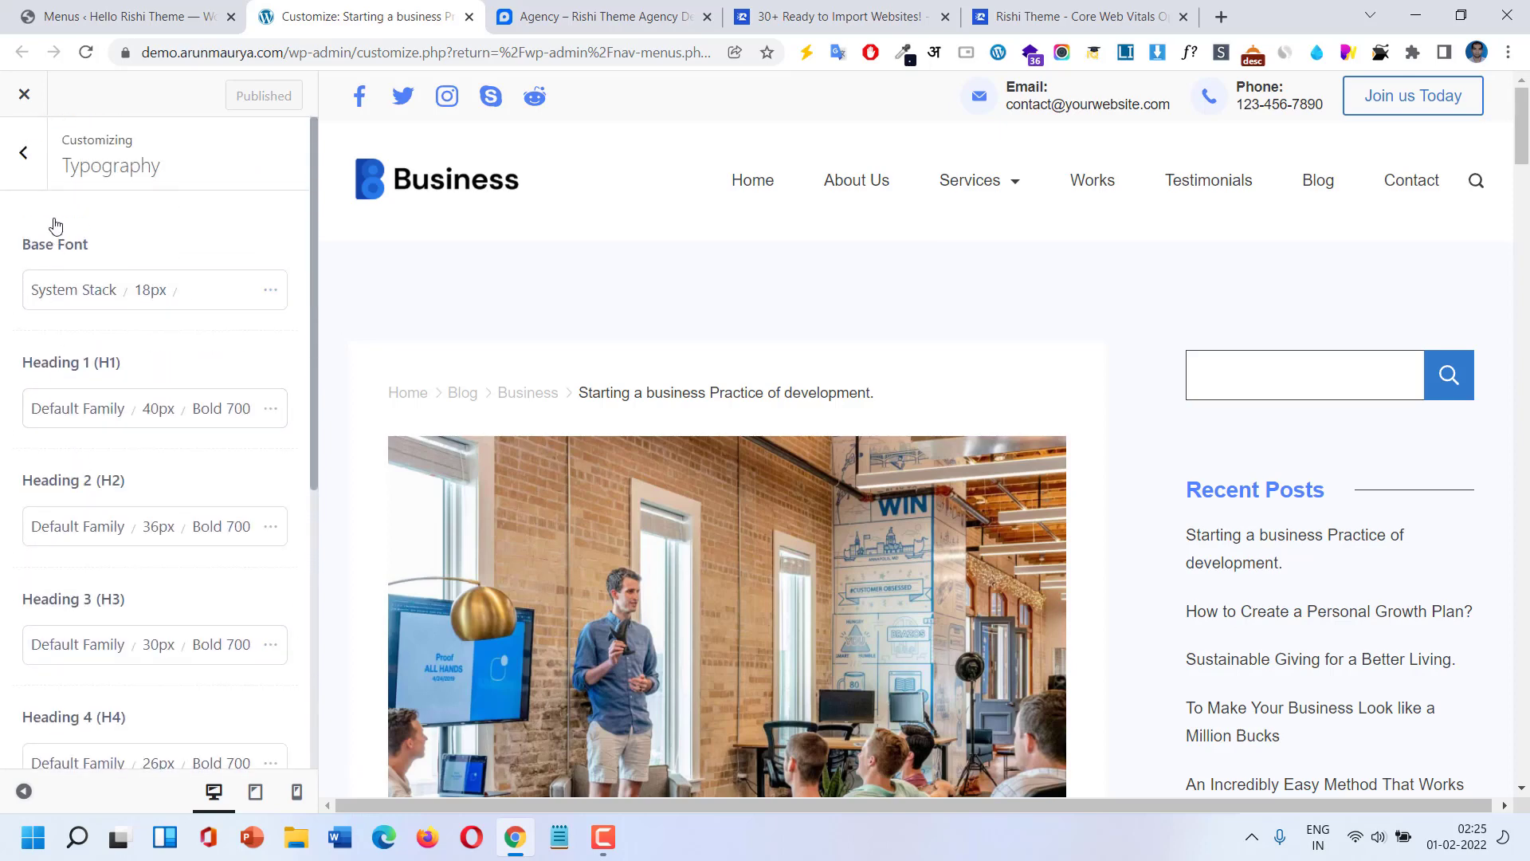
{"action": "left_click", "coordinate": [24, 153]}
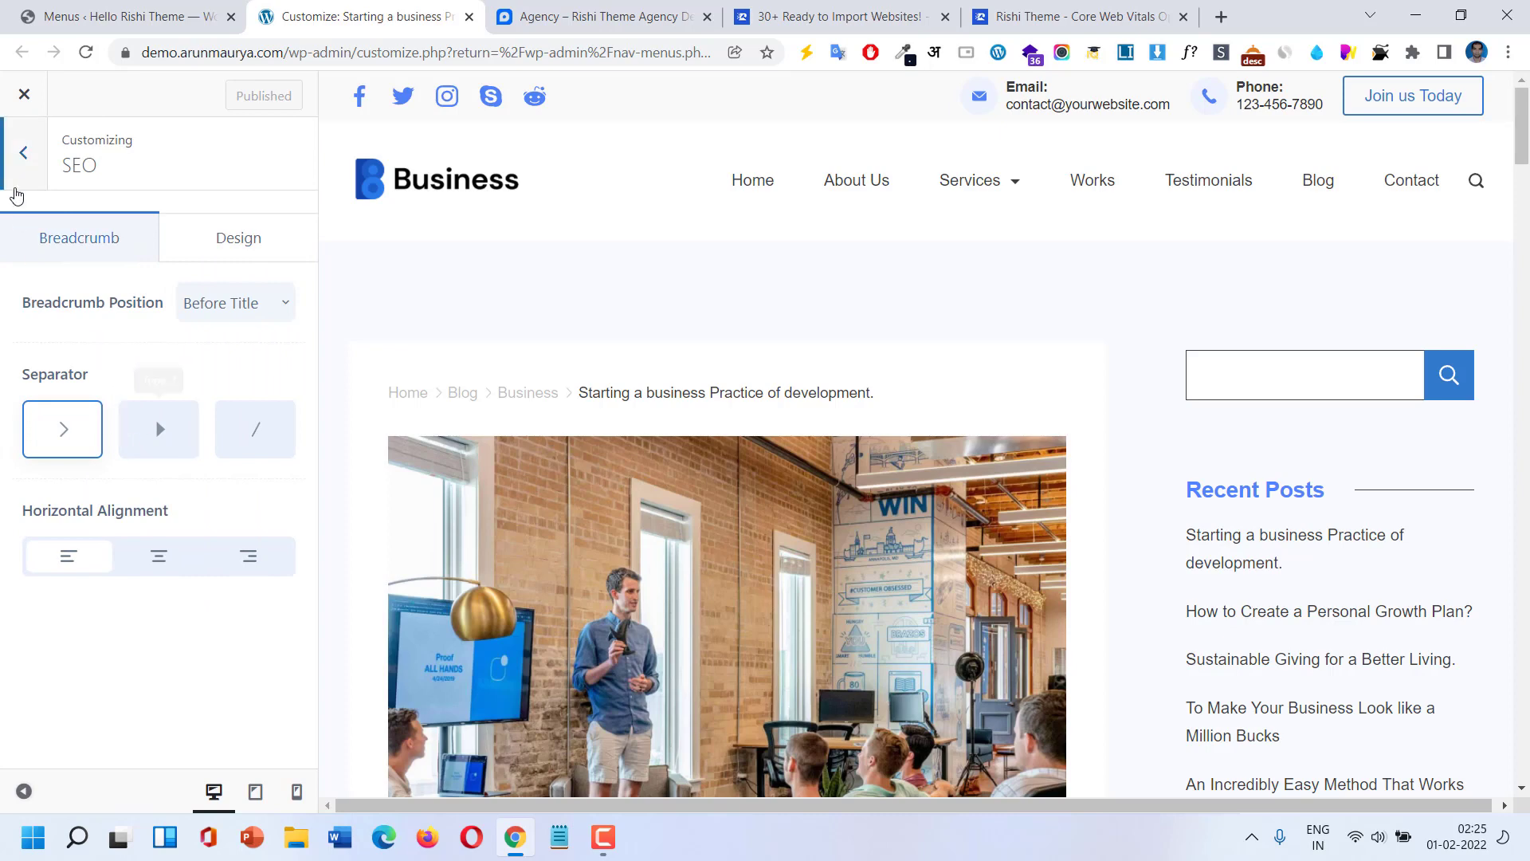
Check the empty Social Networks account fields, then scroll the main menu down to Posts / Pages.
{"action": "left_click", "coordinate": [18, 191]}
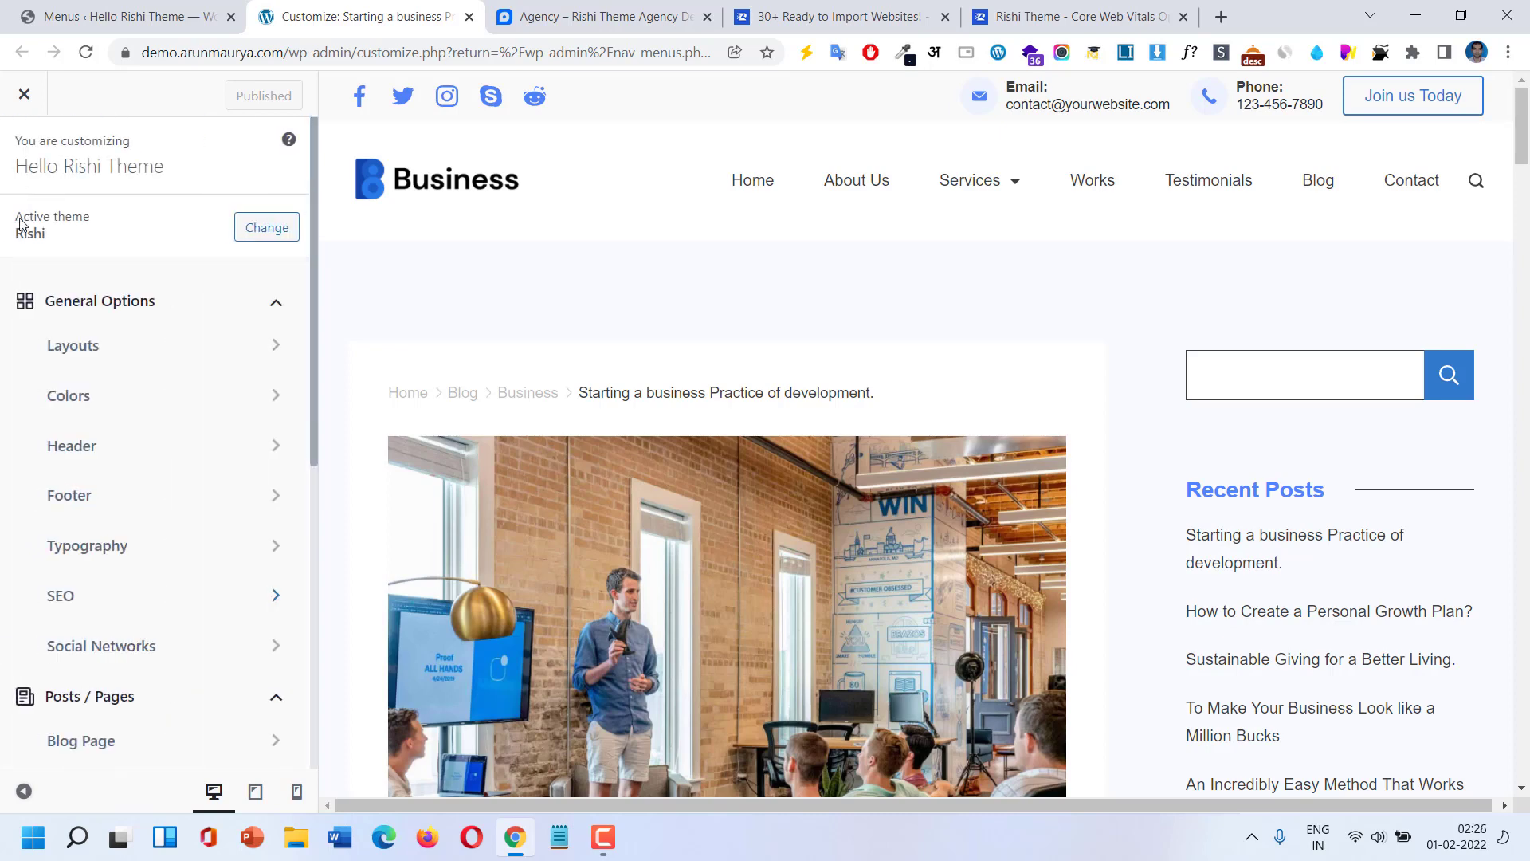
{"action": "left_click", "coordinate": [94, 652]}
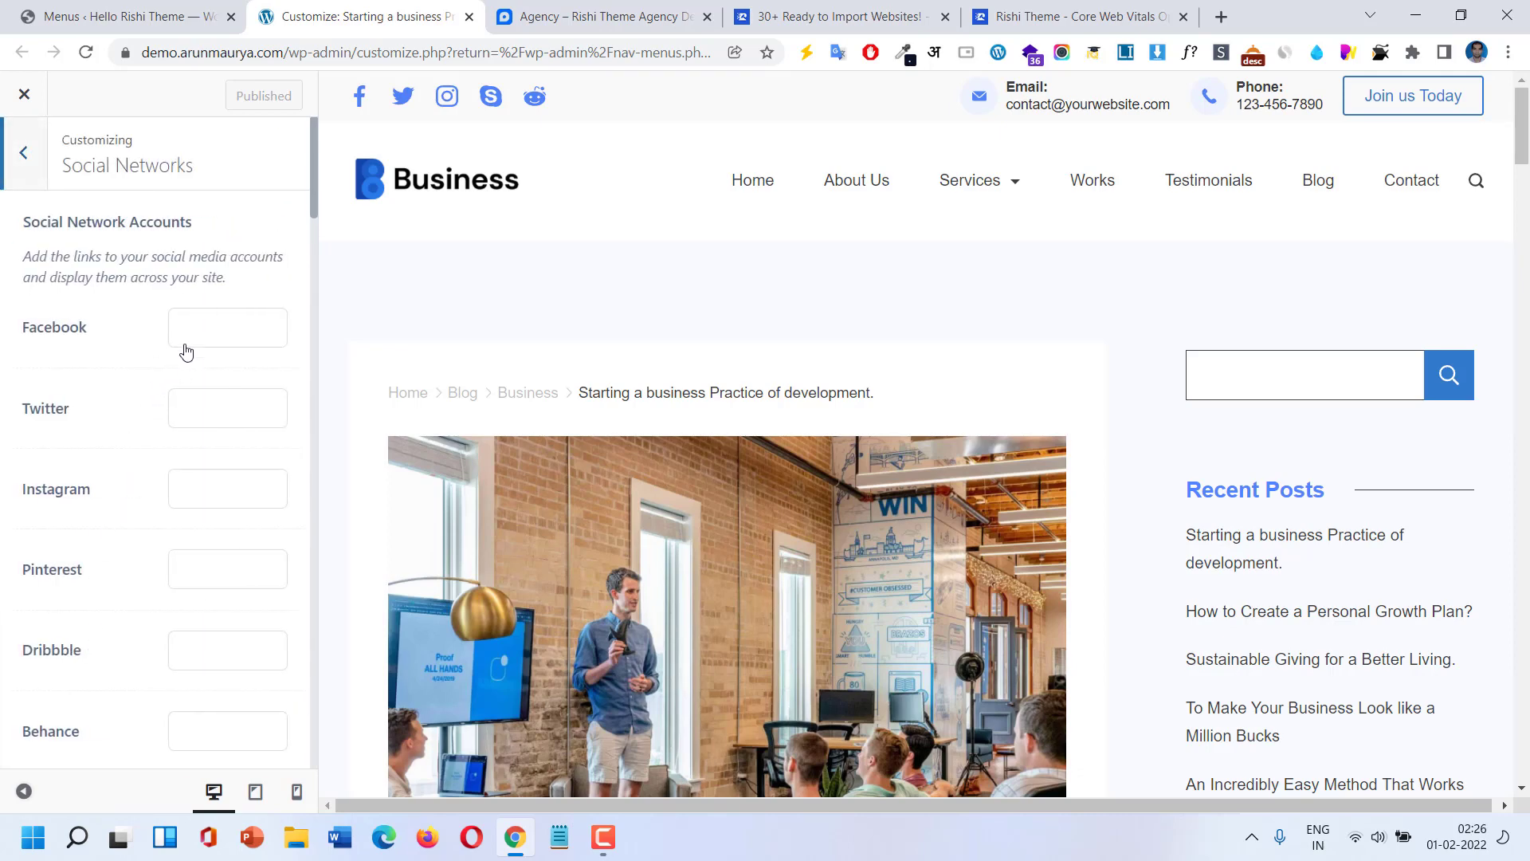
{"action": "scroll", "coordinate": [205, 471], "scroll_direction": "down", "scroll_amount": 10}
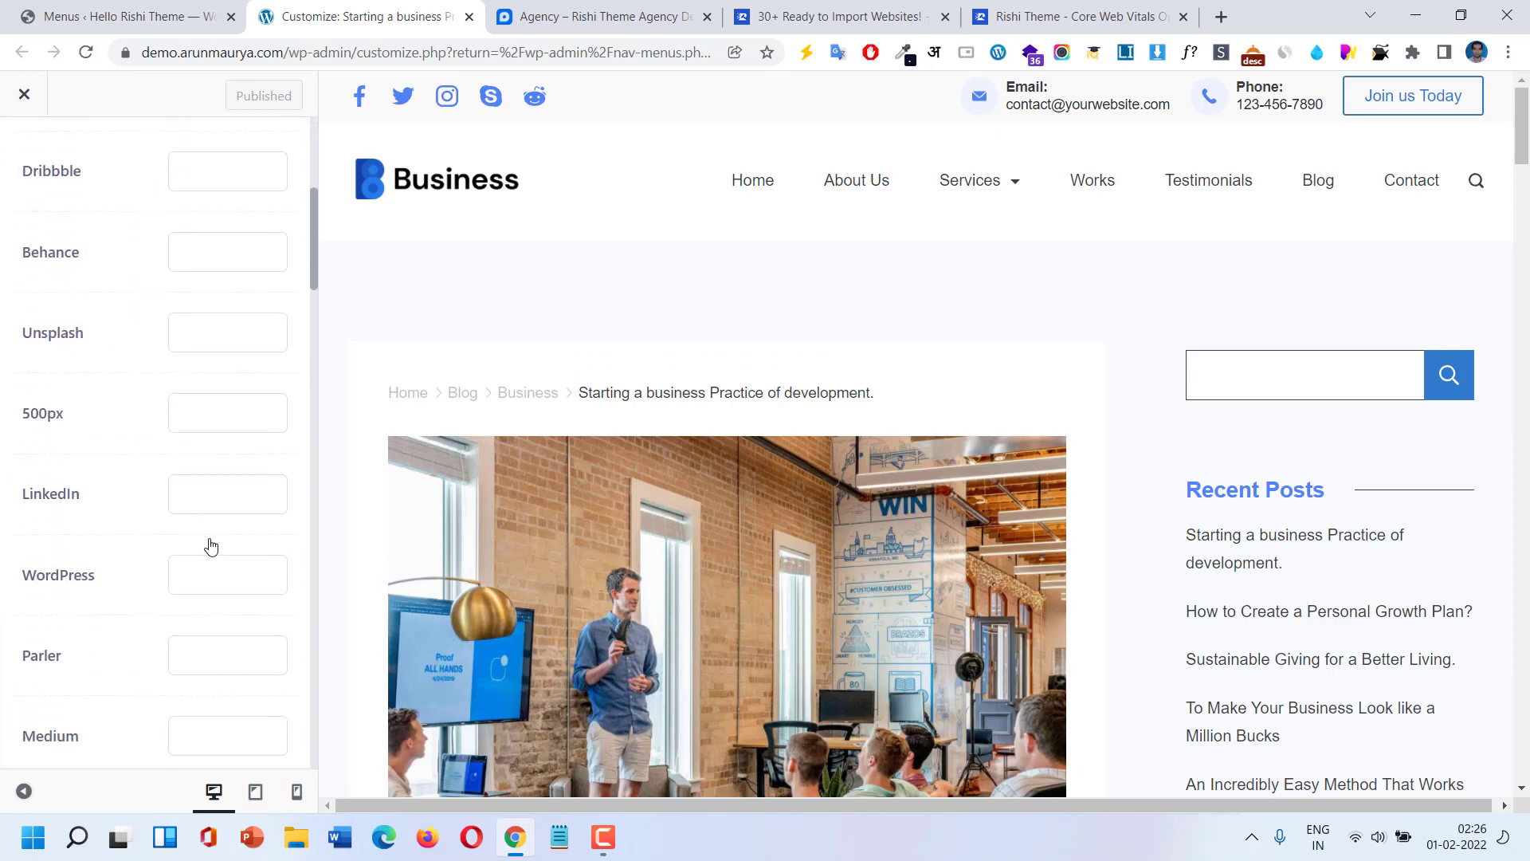
{"action": "scroll", "coordinate": [210, 546], "scroll_direction": "down", "scroll_amount": 1}
{"action": "scroll", "coordinate": [210, 546], "scroll_direction": "up", "scroll_amount": 10}
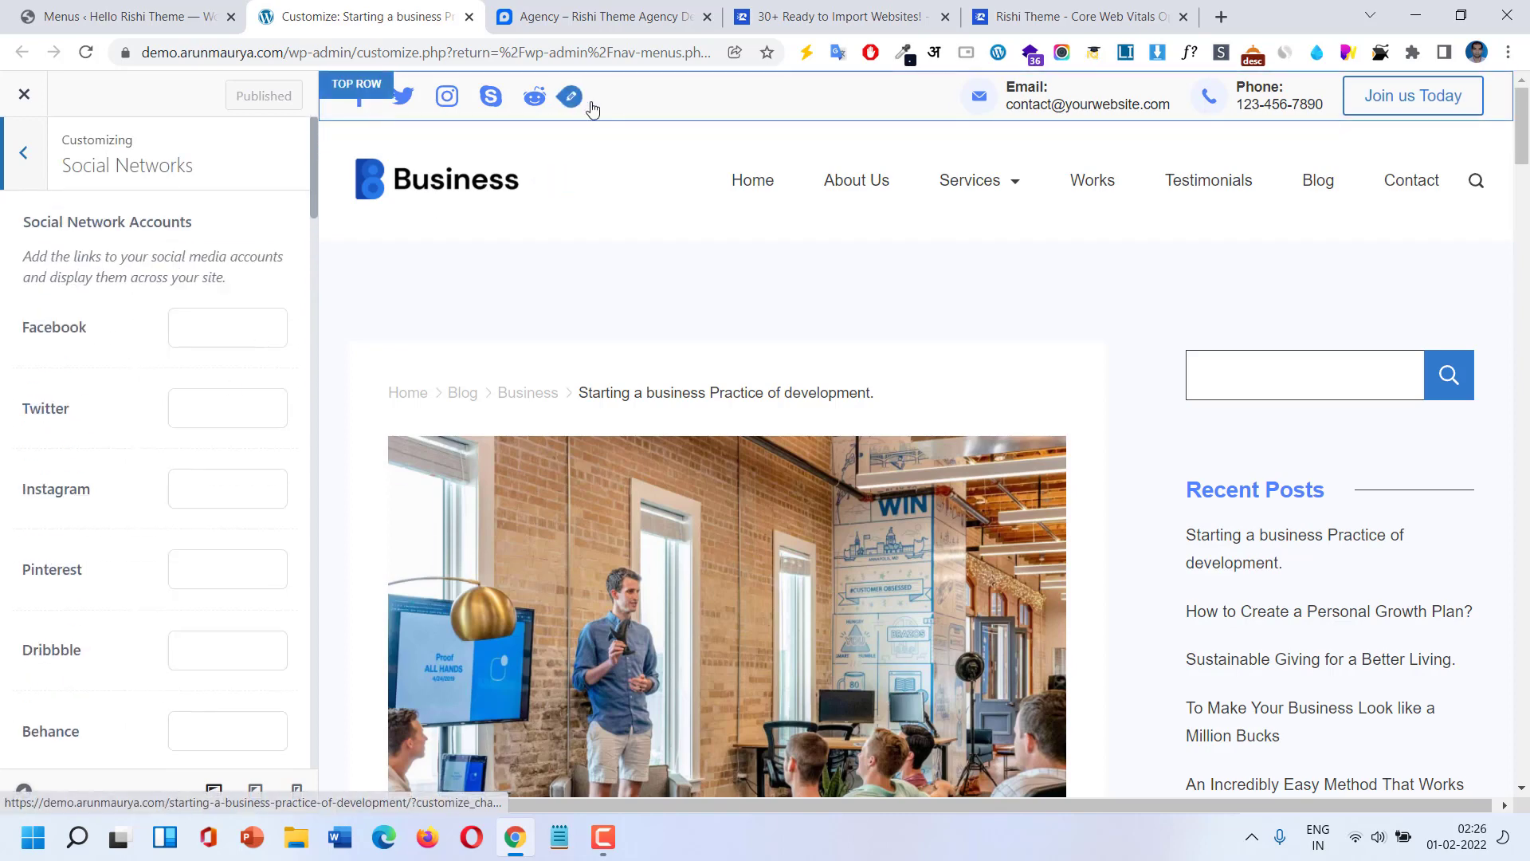
{"action": "left_click", "coordinate": [37, 164]}
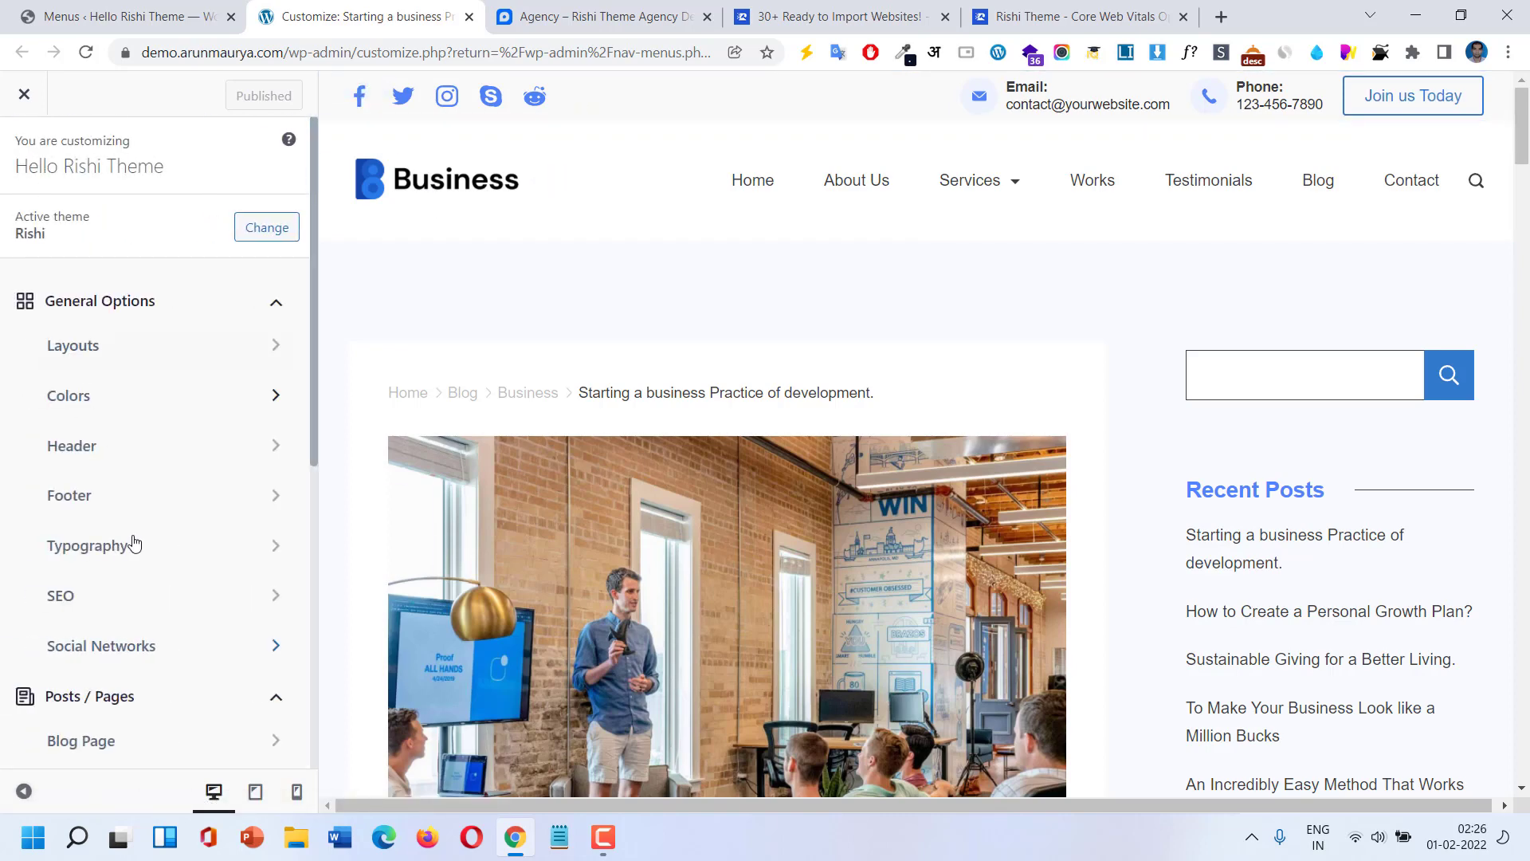
{"action": "scroll", "coordinate": [144, 550], "scroll_direction": "down", "scroll_amount": 3}
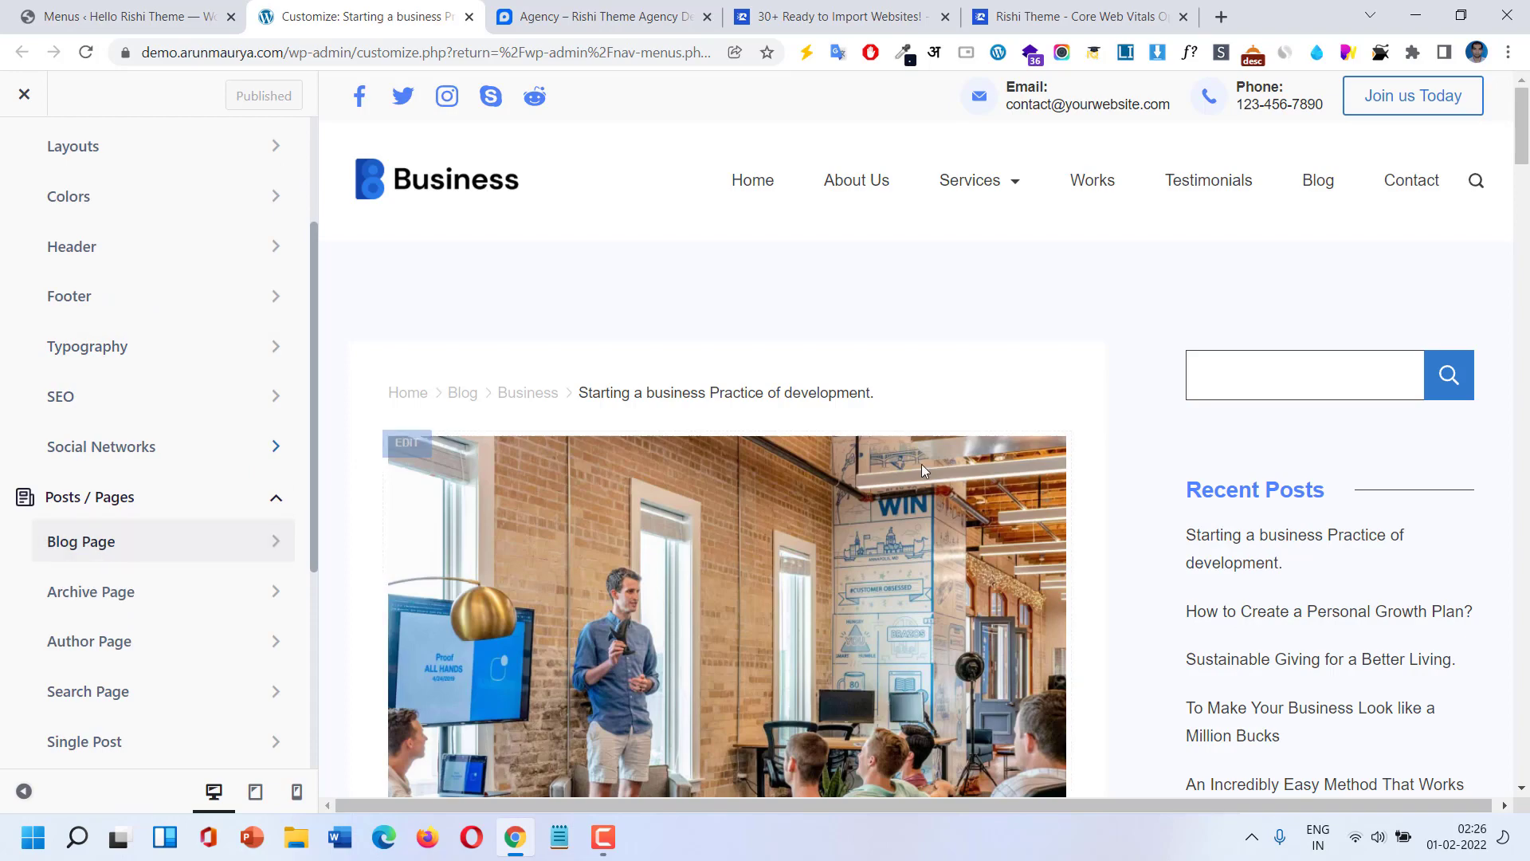
{"action": "scroll", "coordinate": [907, 465], "scroll_direction": "down", "scroll_amount": 6}
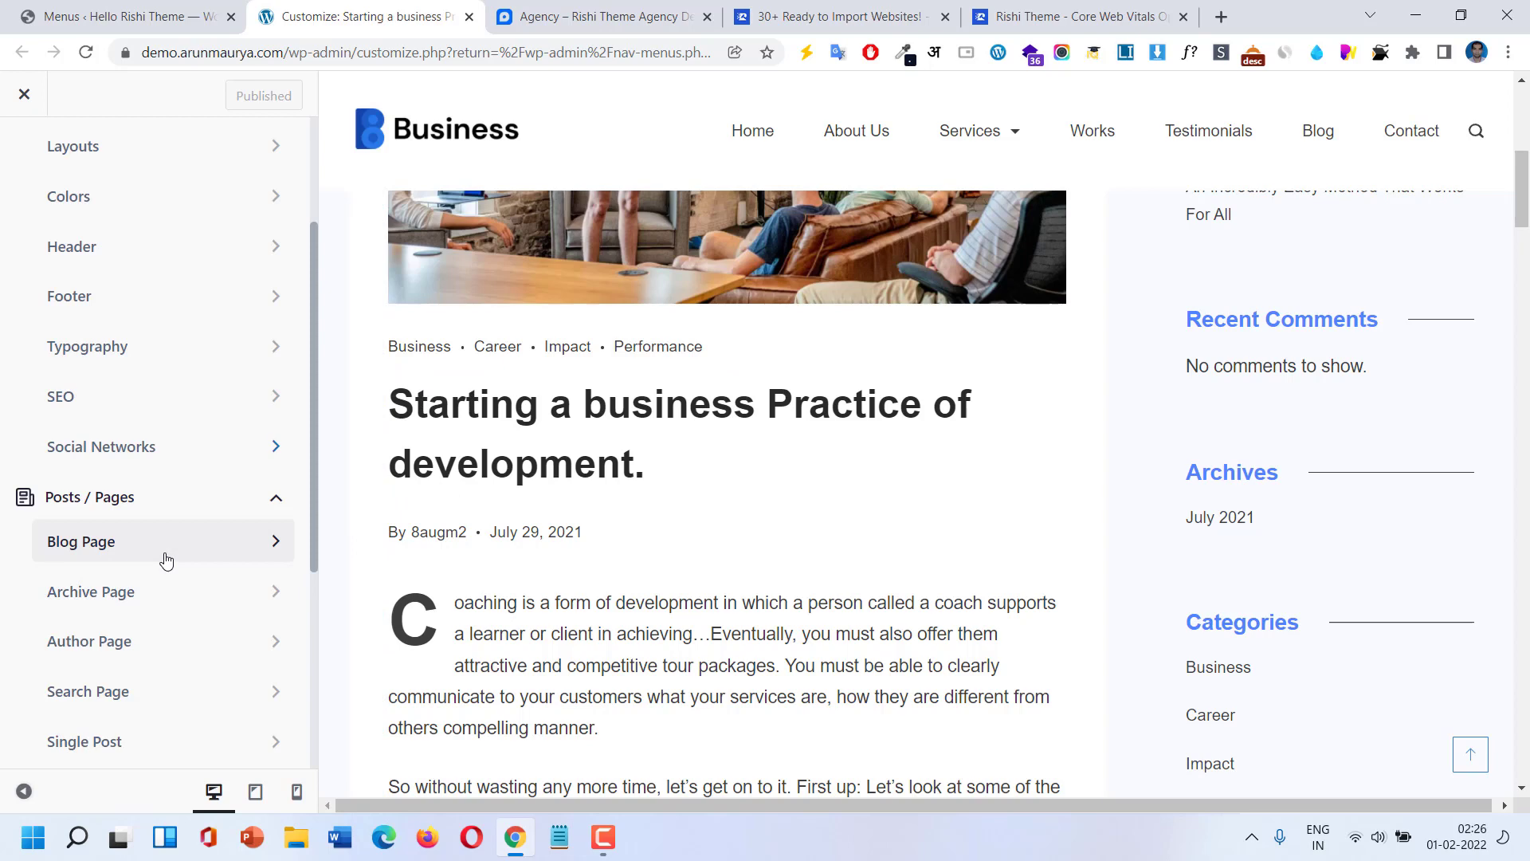
Open the Blog Page settings with the Blog page previewed and try the Listing layout.
{"action": "left_click", "coordinate": [165, 558]}
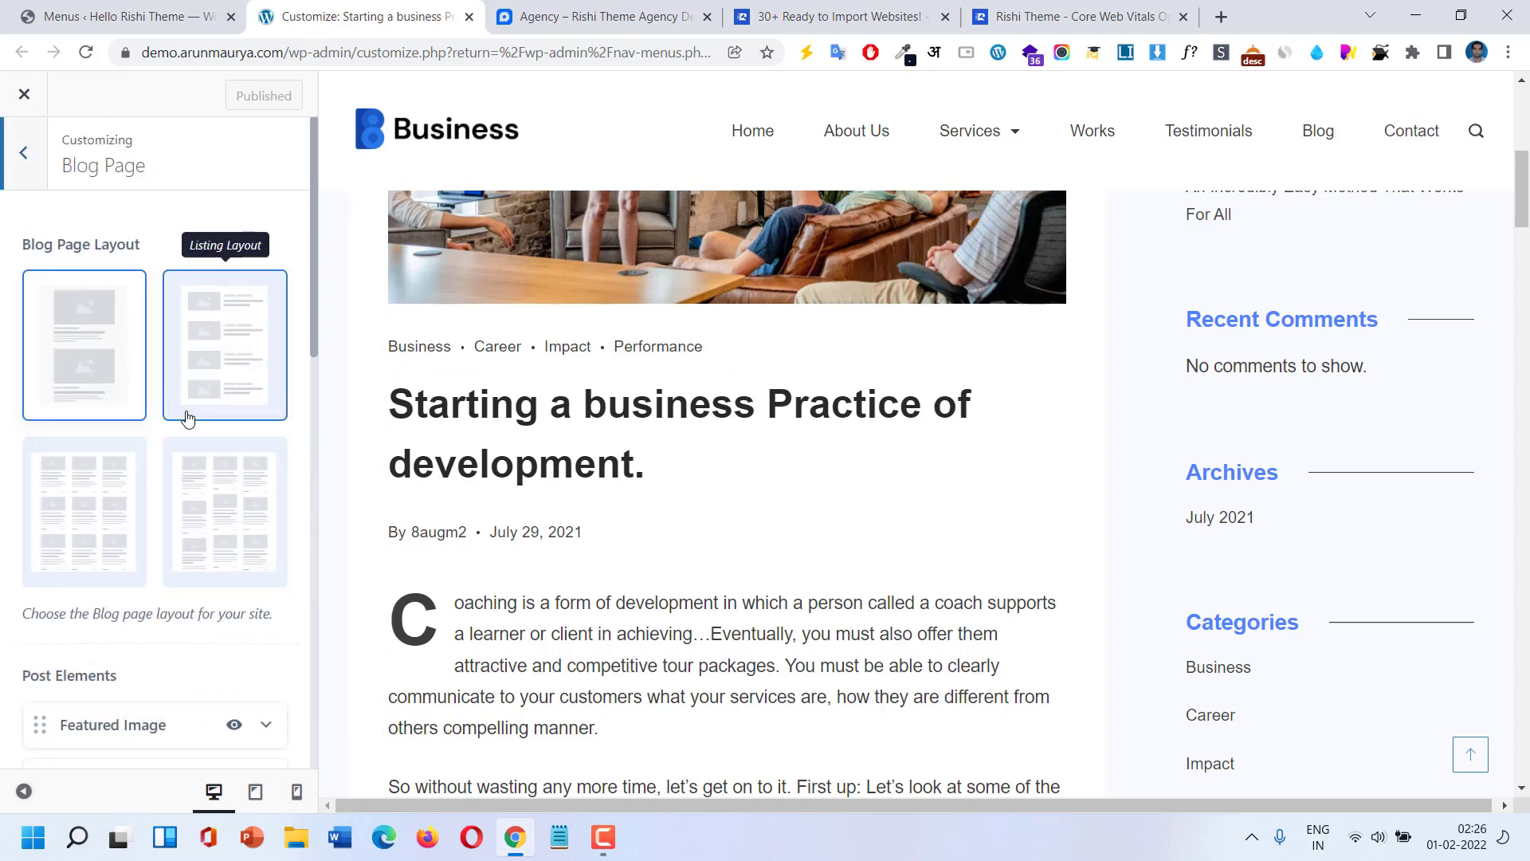
{"action": "scroll", "coordinate": [187, 419], "scroll_direction": "down", "scroll_amount": 1}
{"action": "scroll", "coordinate": [757, 255], "scroll_direction": "up", "scroll_amount": 1}
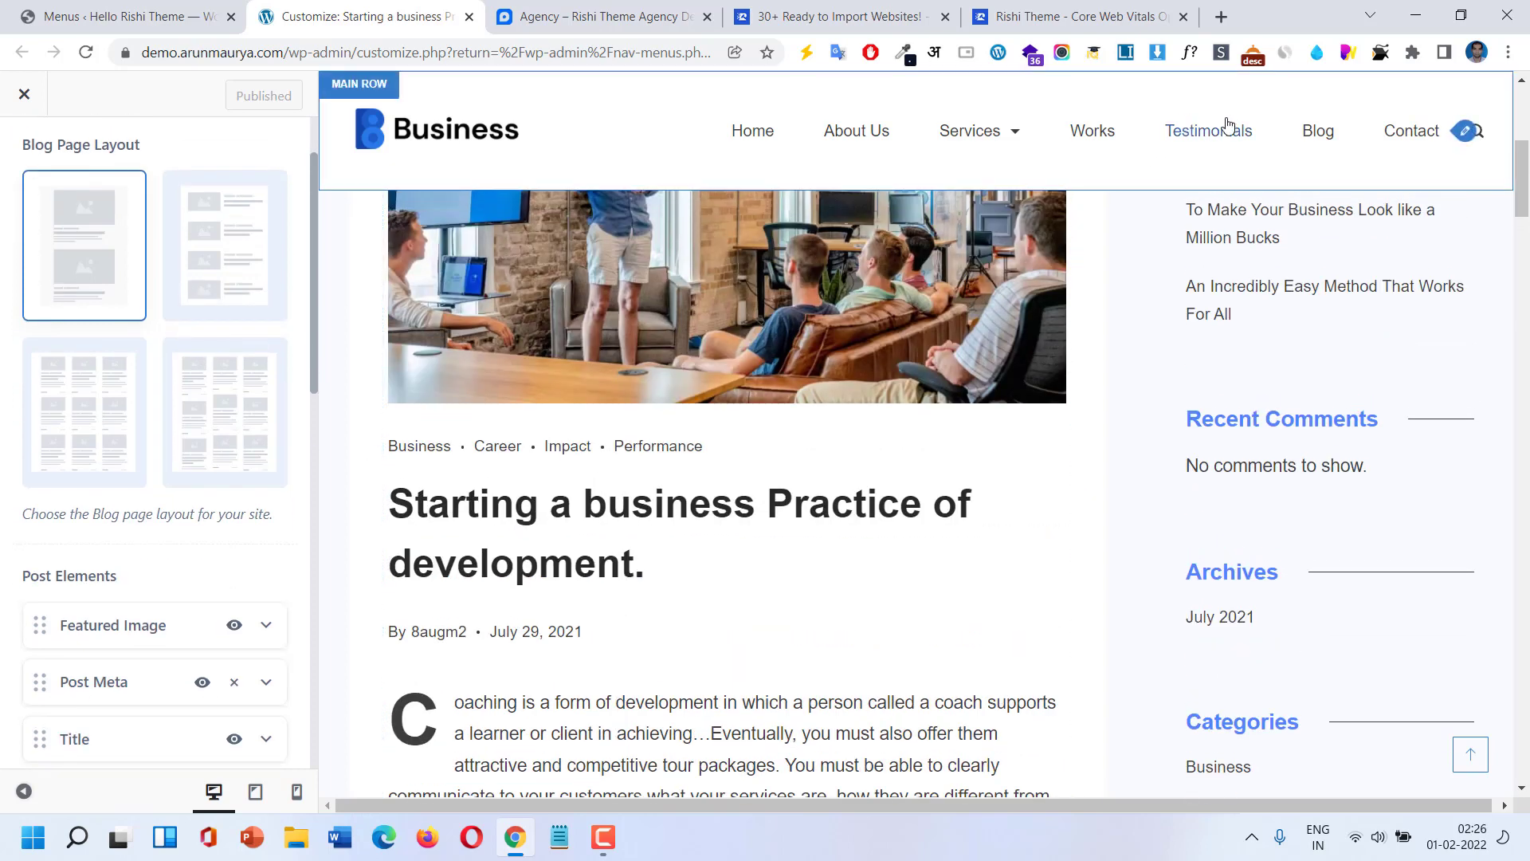
{"action": "left_click", "coordinate": [1318, 134]}
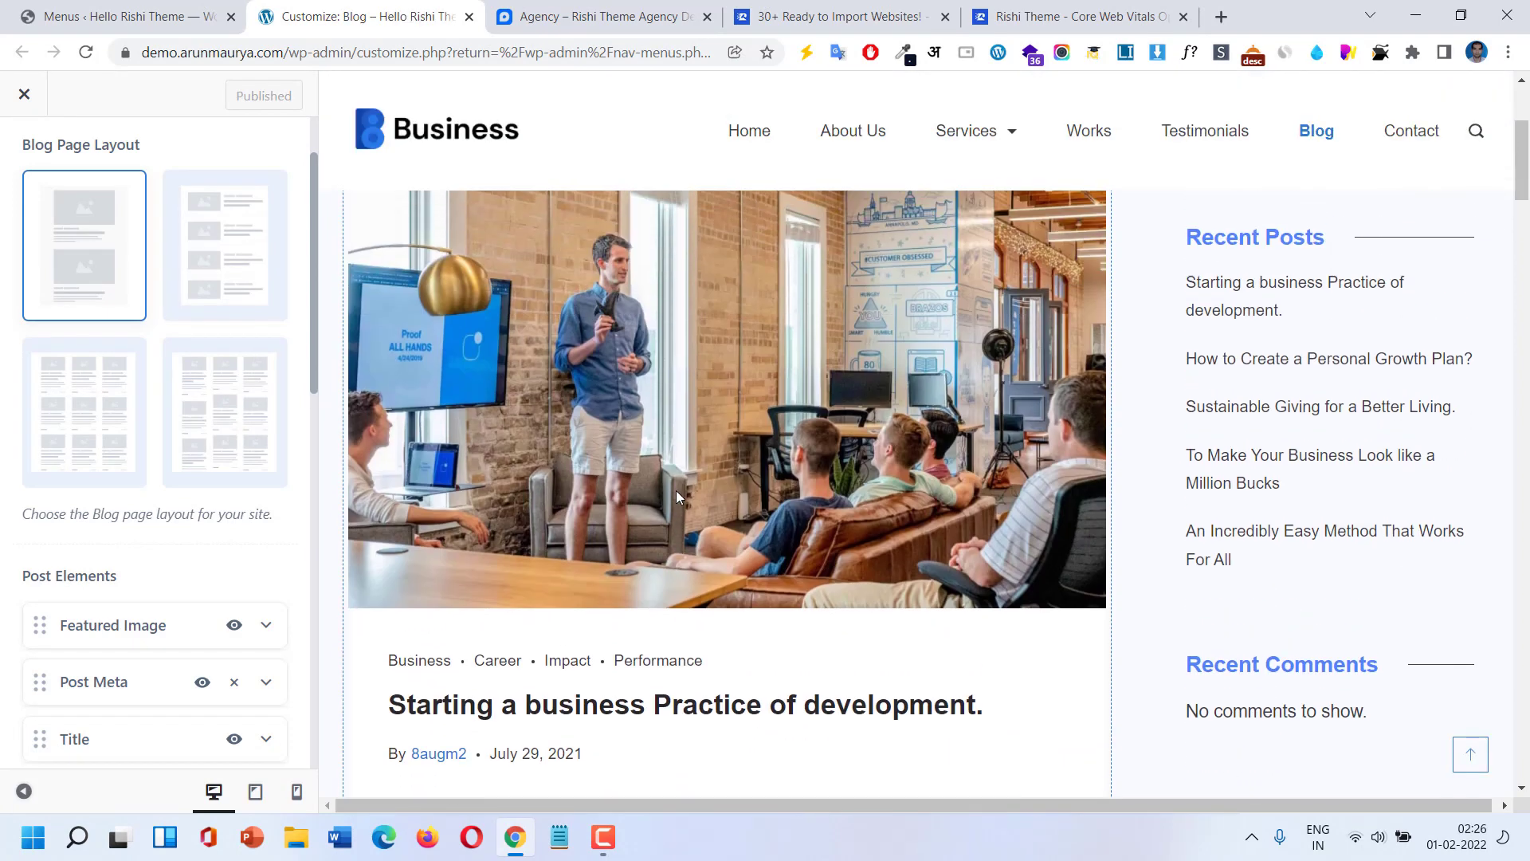
{"action": "left_click", "coordinate": [206, 263]}
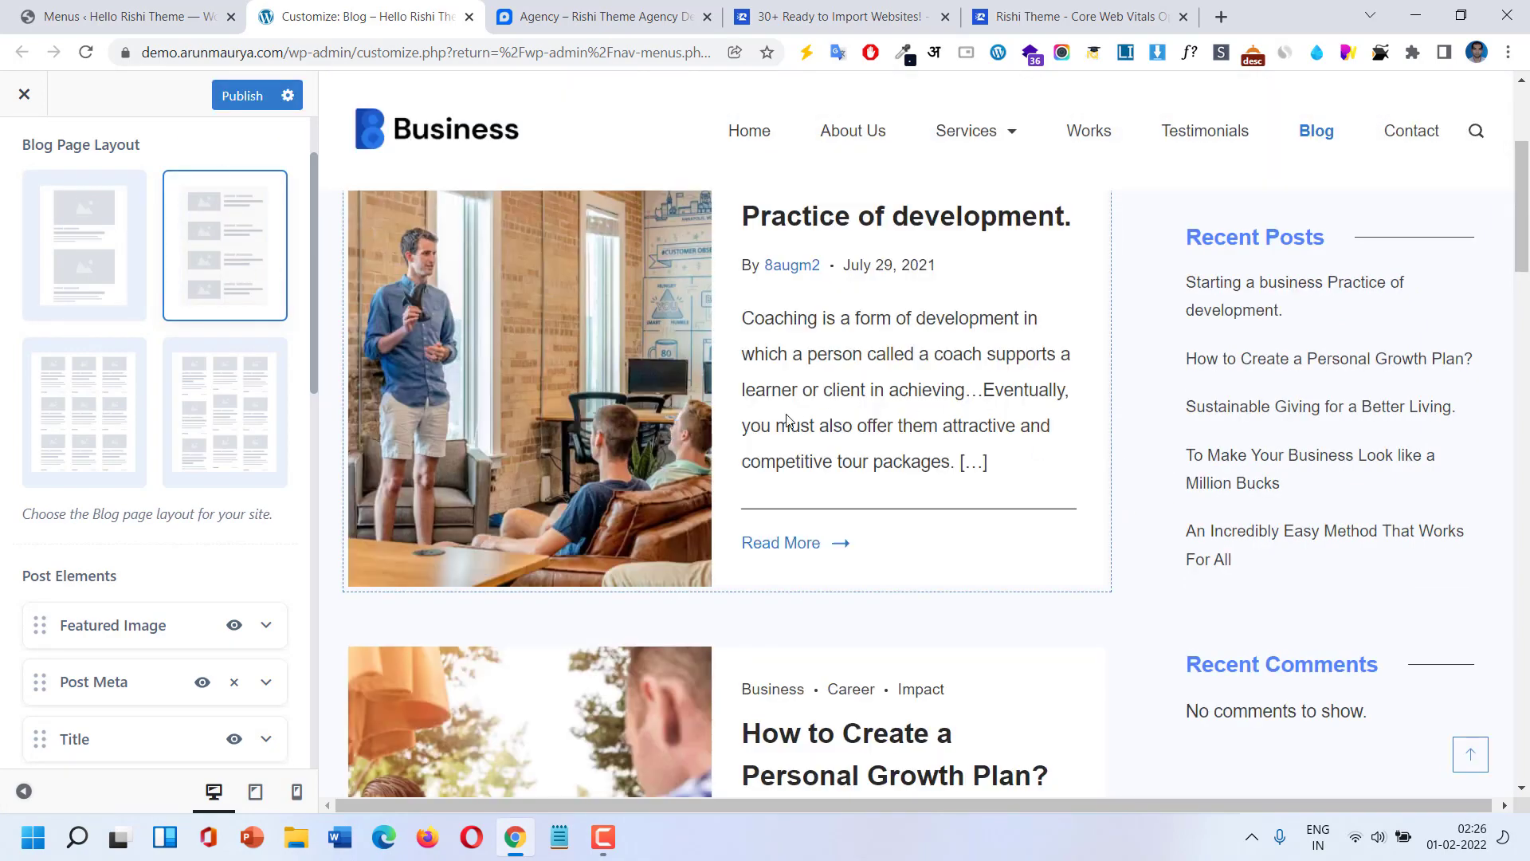
{"action": "scroll", "coordinate": [765, 444], "scroll_direction": "down", "scroll_amount": 6}
{"action": "scroll", "coordinate": [777, 474], "scroll_direction": "down", "scroll_amount": 4}
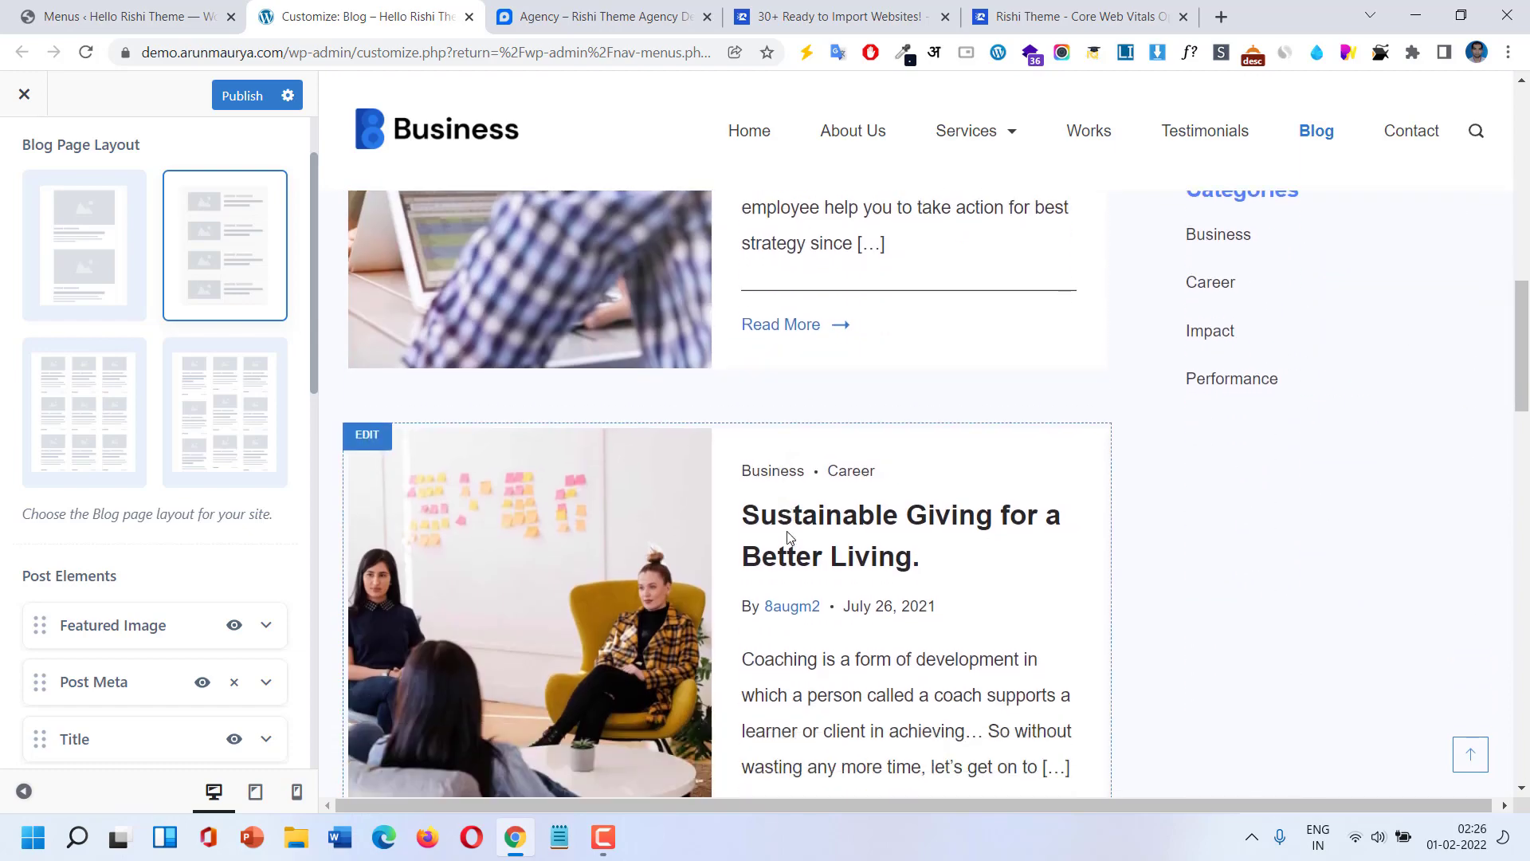
Try Masonry Grid and Listing again, settling on the Classic blog layout.
{"action": "left_click", "coordinate": [242, 435]}
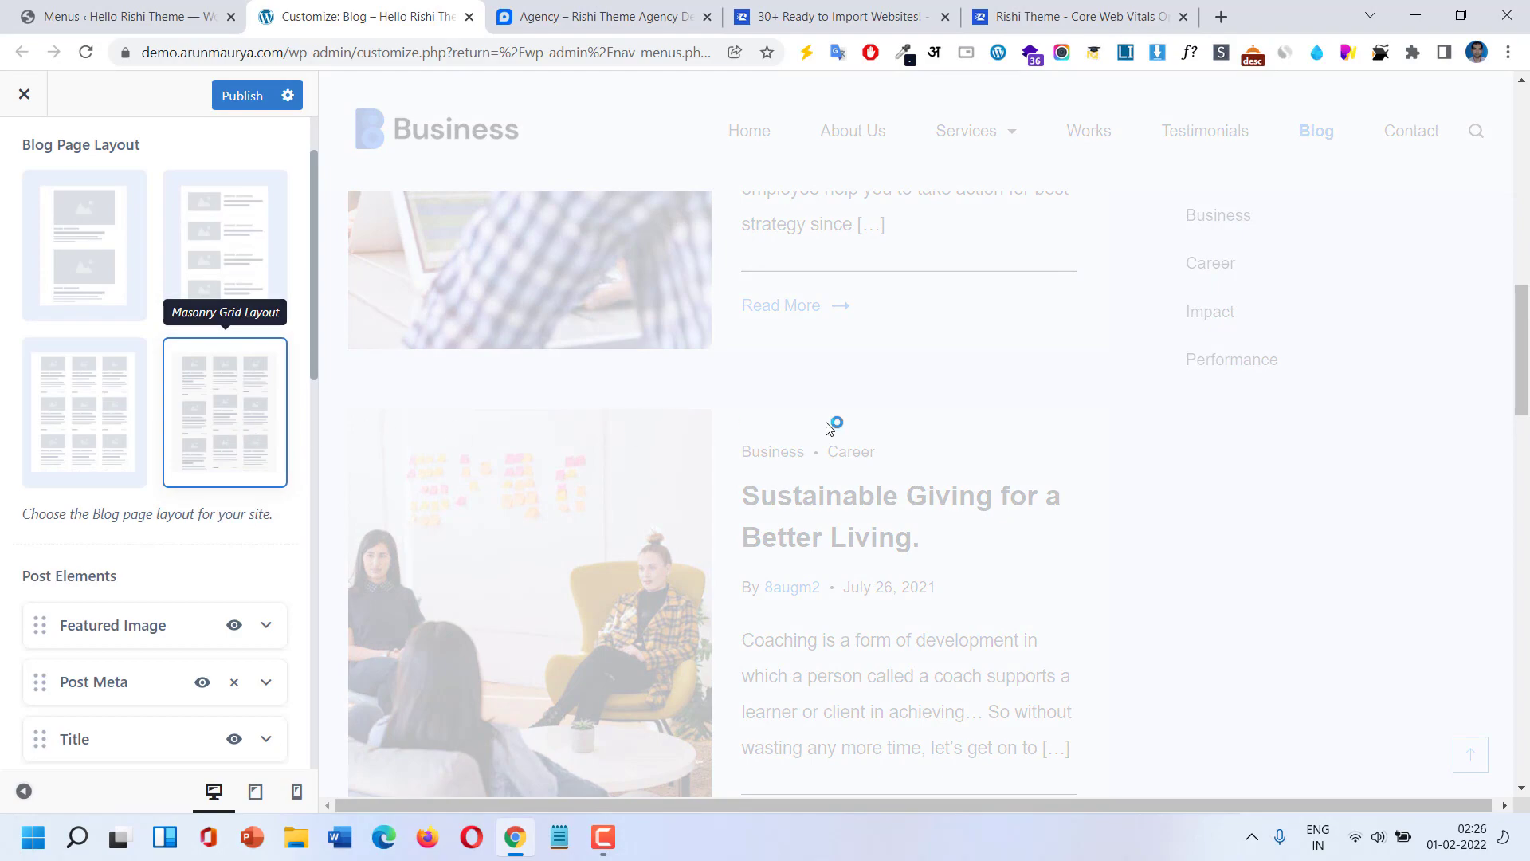
{"action": "scroll", "coordinate": [910, 422], "scroll_direction": "down", "scroll_amount": 5}
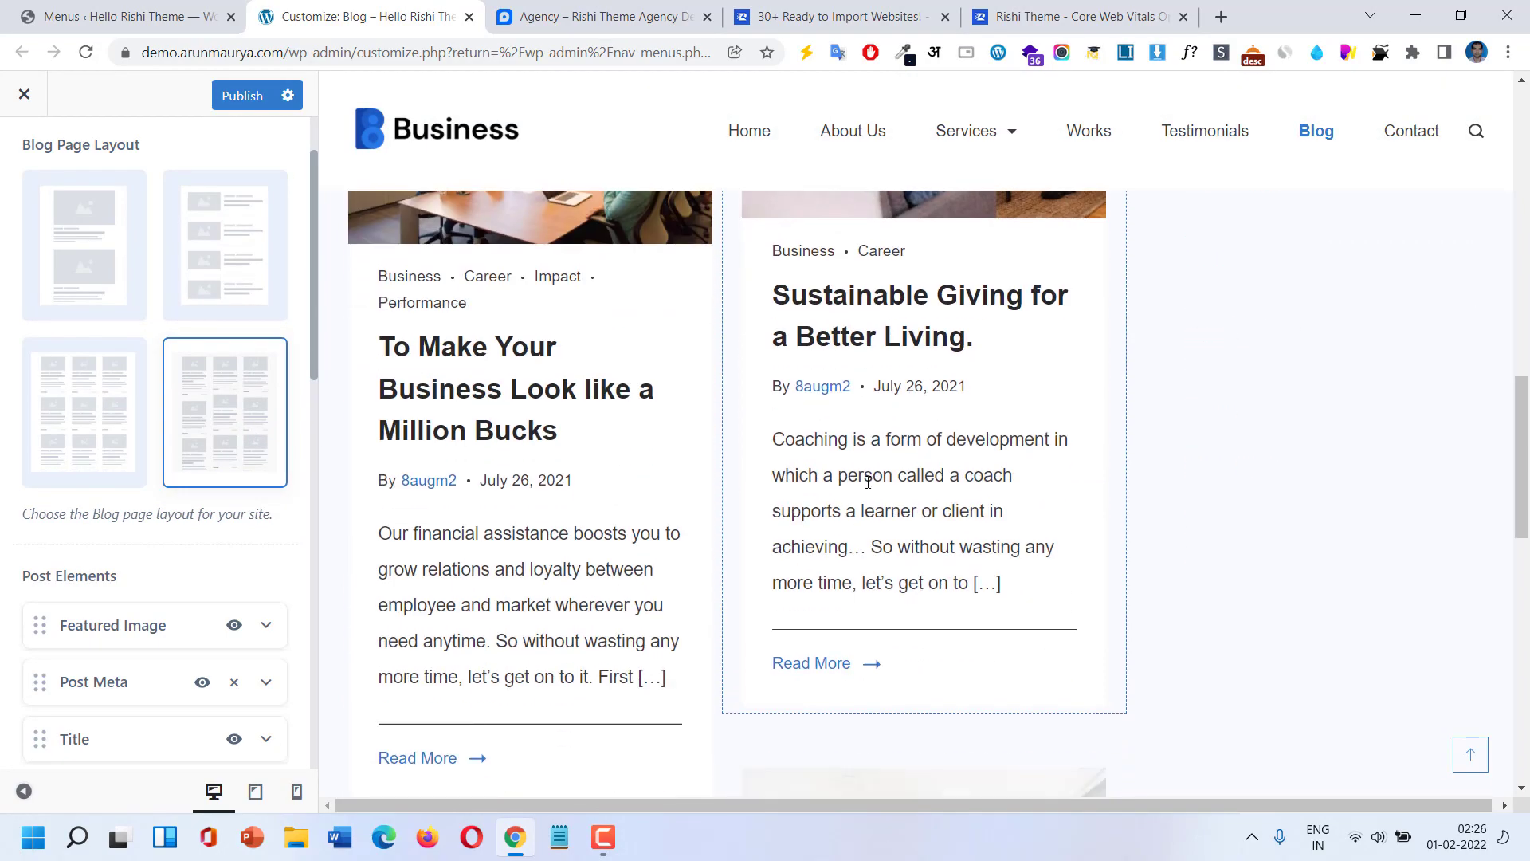
{"action": "scroll", "coordinate": [867, 482], "scroll_direction": "down", "scroll_amount": 6}
{"action": "scroll", "coordinate": [867, 483], "scroll_direction": "down", "scroll_amount": 4}
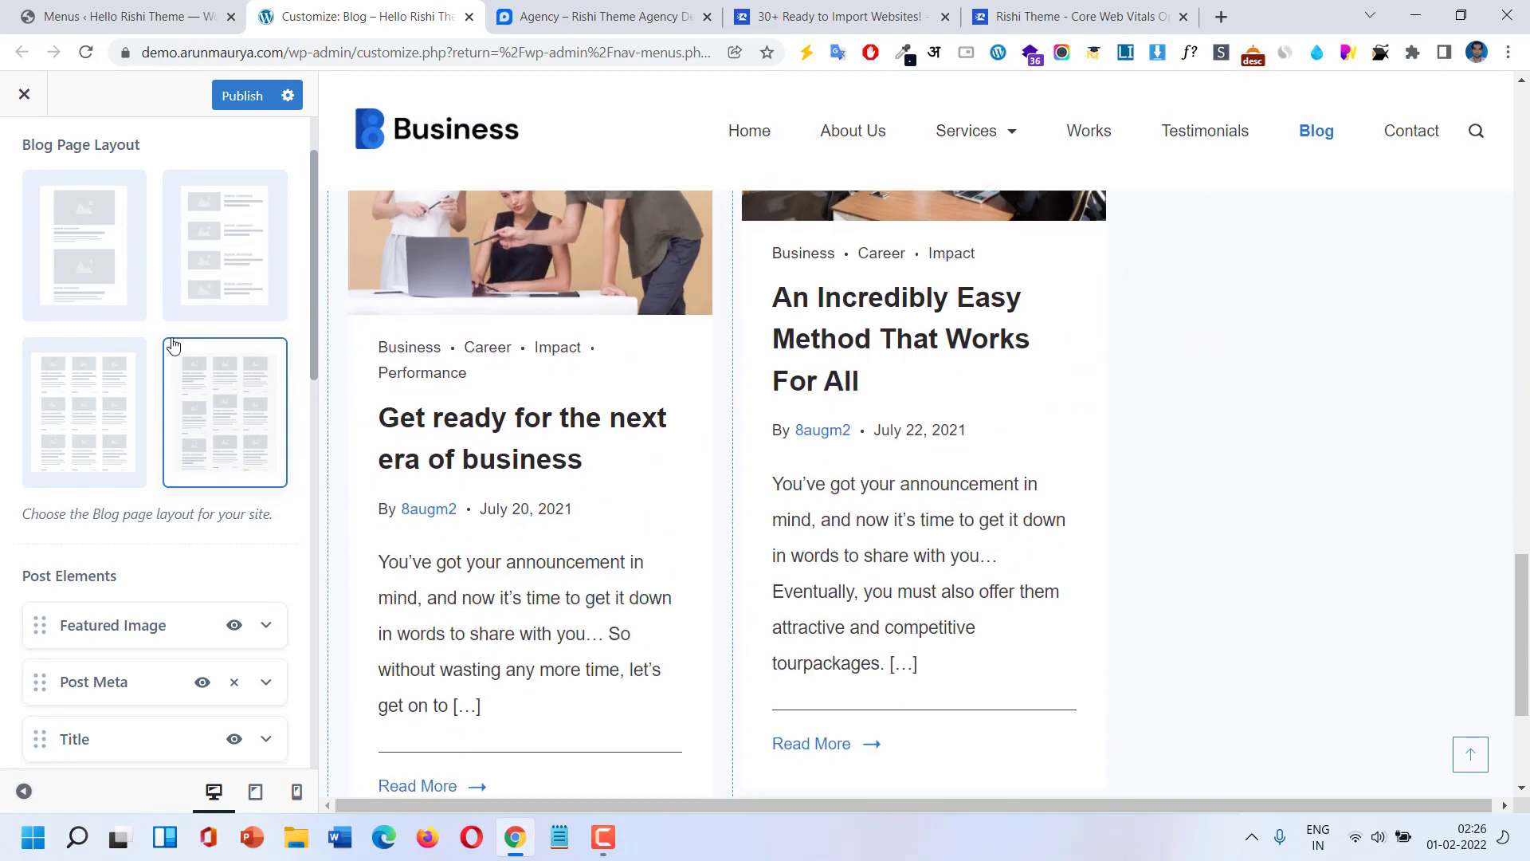
{"action": "left_click", "coordinate": [208, 289]}
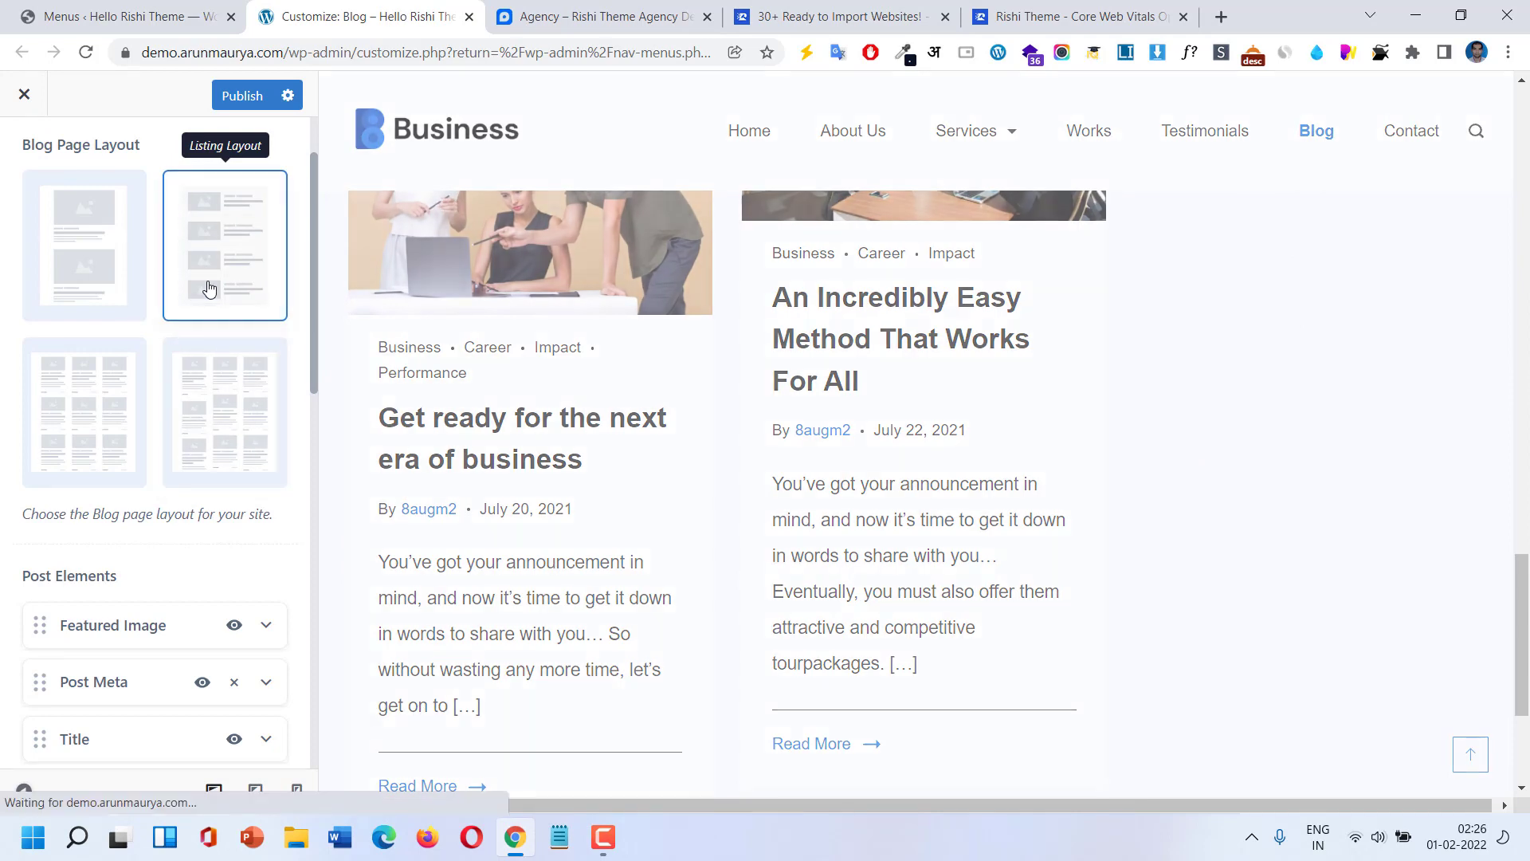
{"action": "scroll", "coordinate": [205, 522], "scroll_direction": "down", "scroll_amount": 1}
{"action": "scroll", "coordinate": [205, 523], "scroll_direction": "up", "scroll_amount": 2}
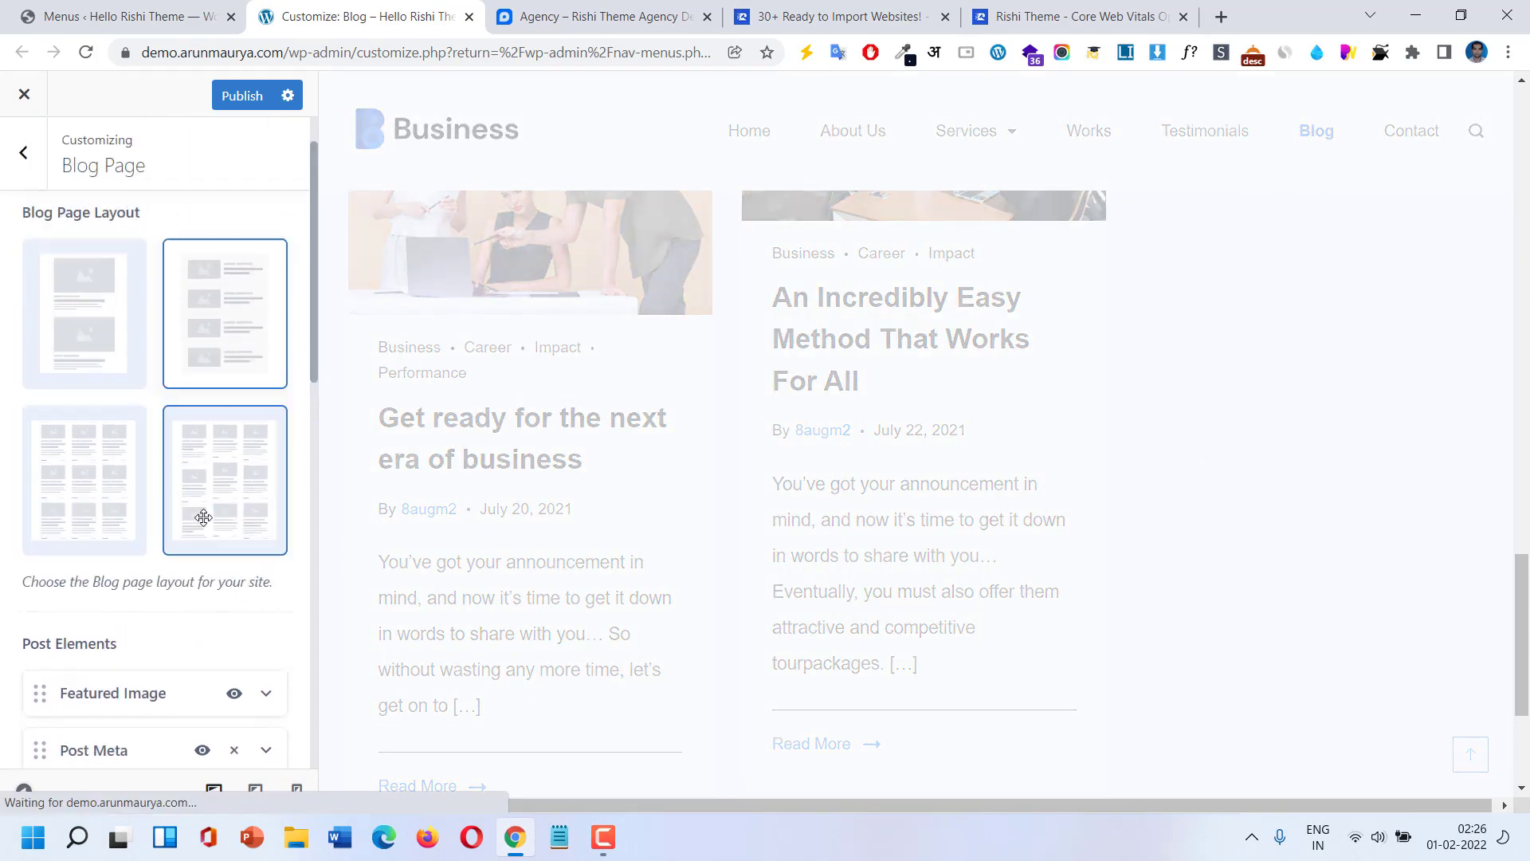
{"action": "left_click", "coordinate": [111, 389]}
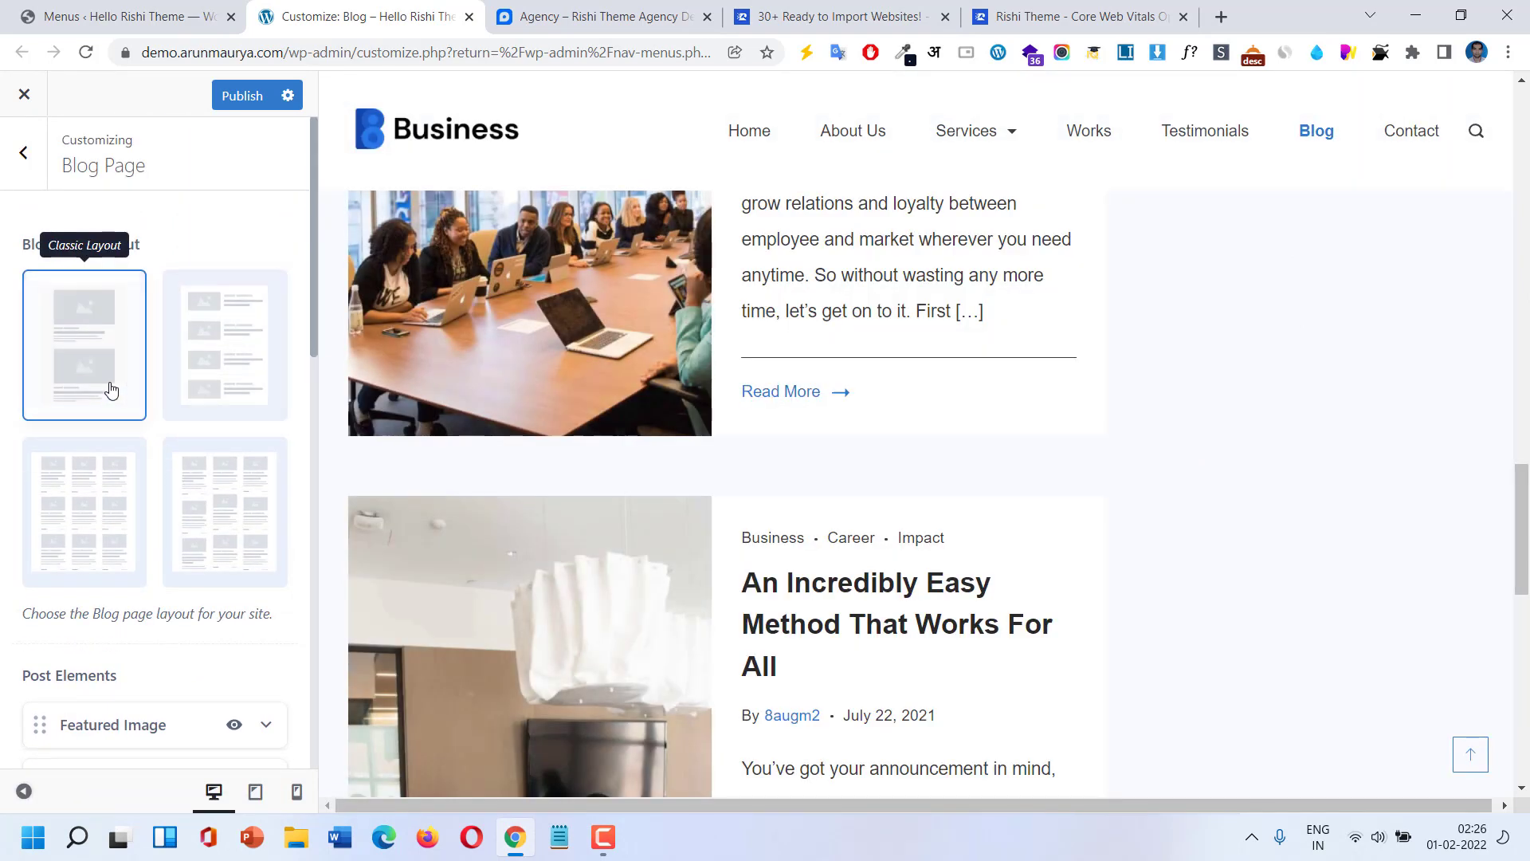
Move Post Meta above Featured Image in the blog Post Elements.
{"action": "scroll", "coordinate": [144, 495], "scroll_direction": "down", "scroll_amount": 1}
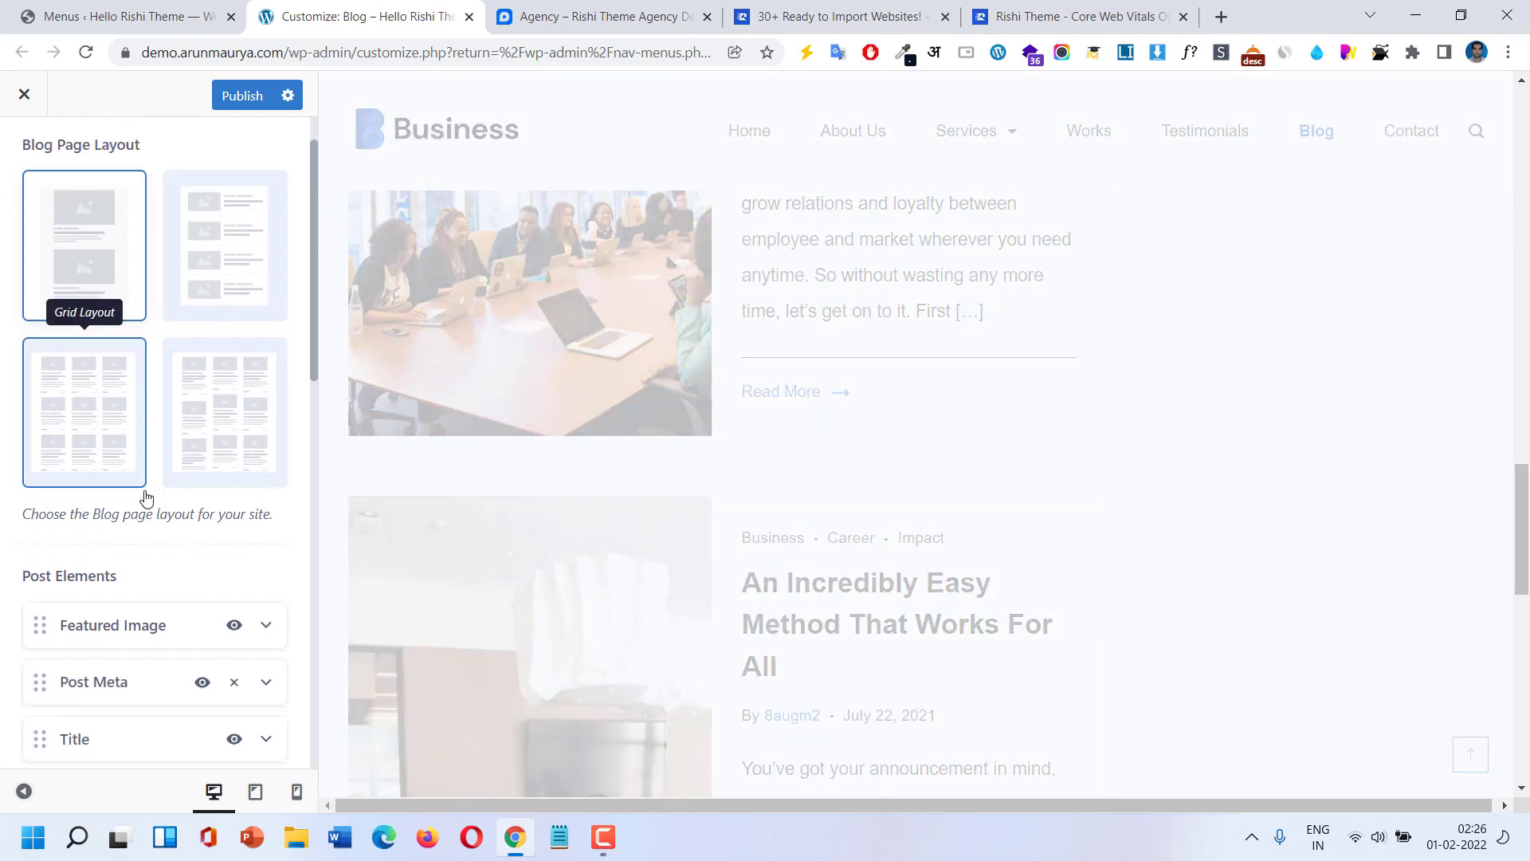
{"action": "scroll", "coordinate": [162, 526], "scroll_direction": "down", "scroll_amount": 2}
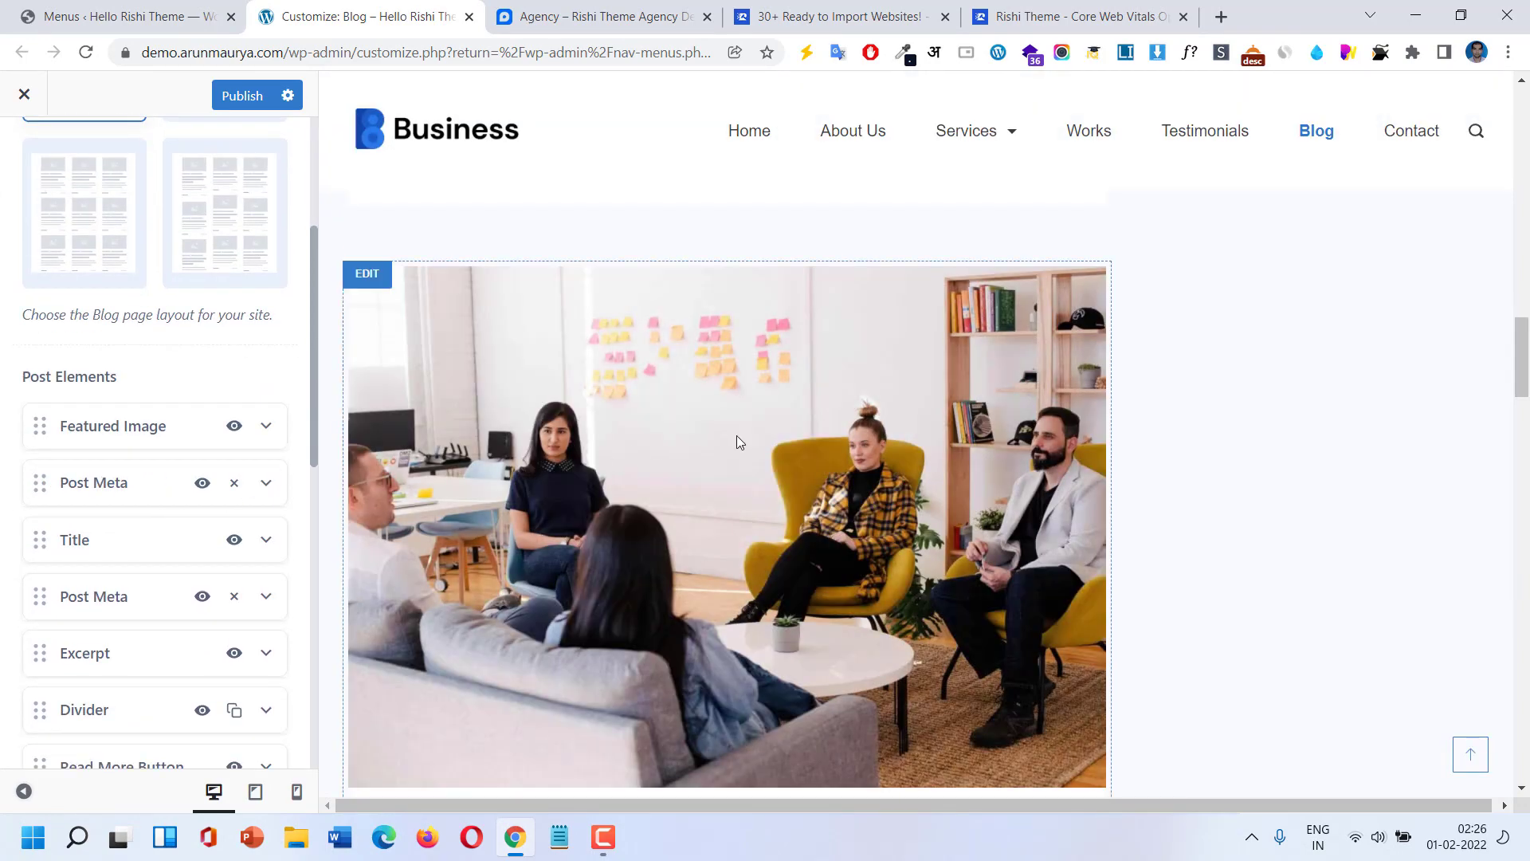
{"action": "scroll", "coordinate": [736, 435], "scroll_direction": "down", "scroll_amount": 4}
{"action": "scroll", "coordinate": [599, 522], "scroll_direction": "up", "scroll_amount": 1}
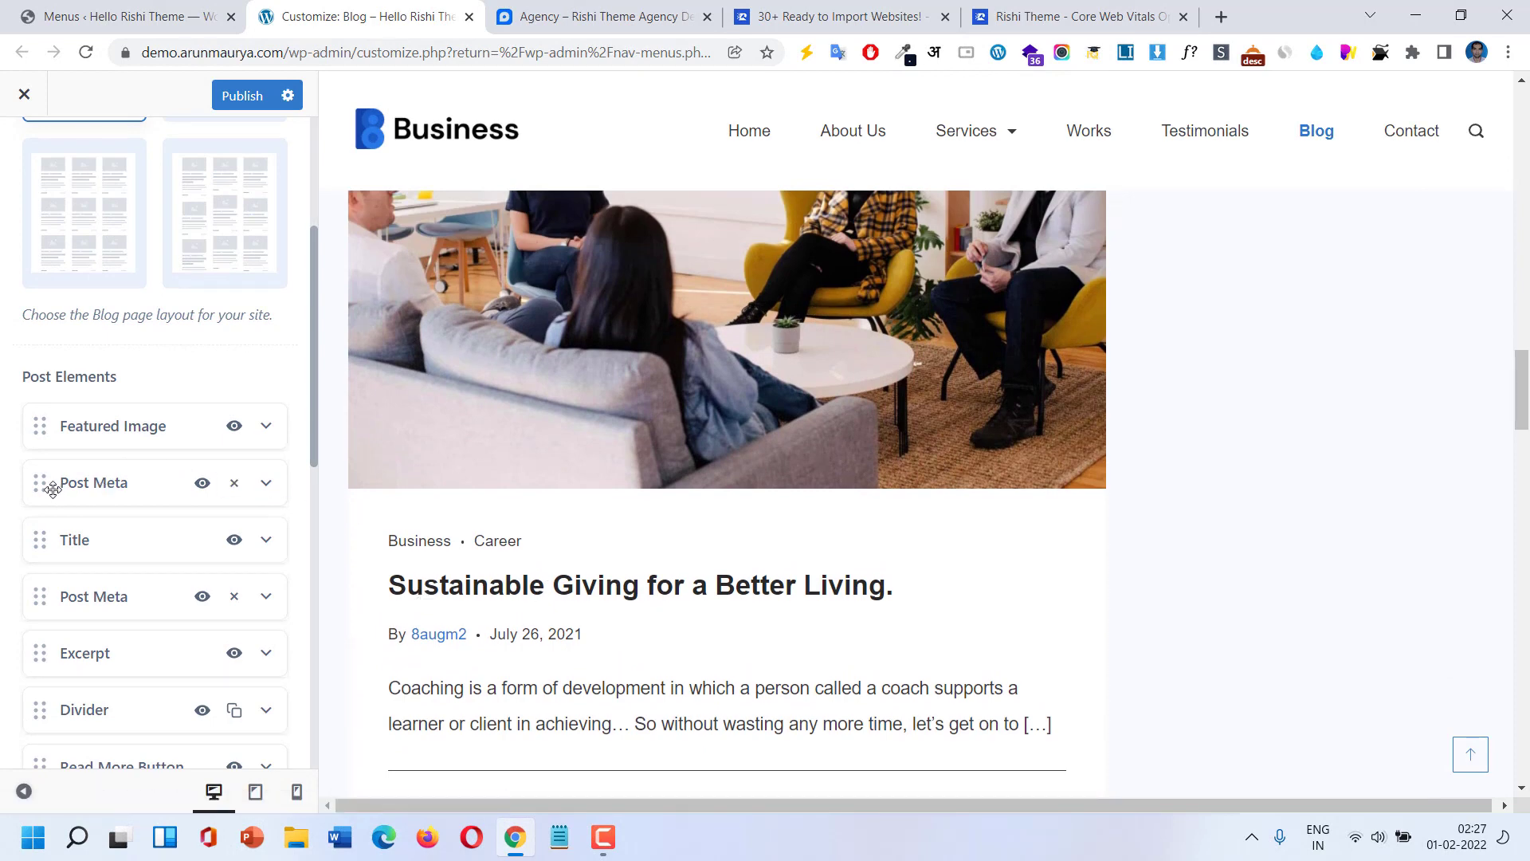
{"action": "left_click_drag", "start_coordinate": [57, 455], "coordinate": [61, 423]}
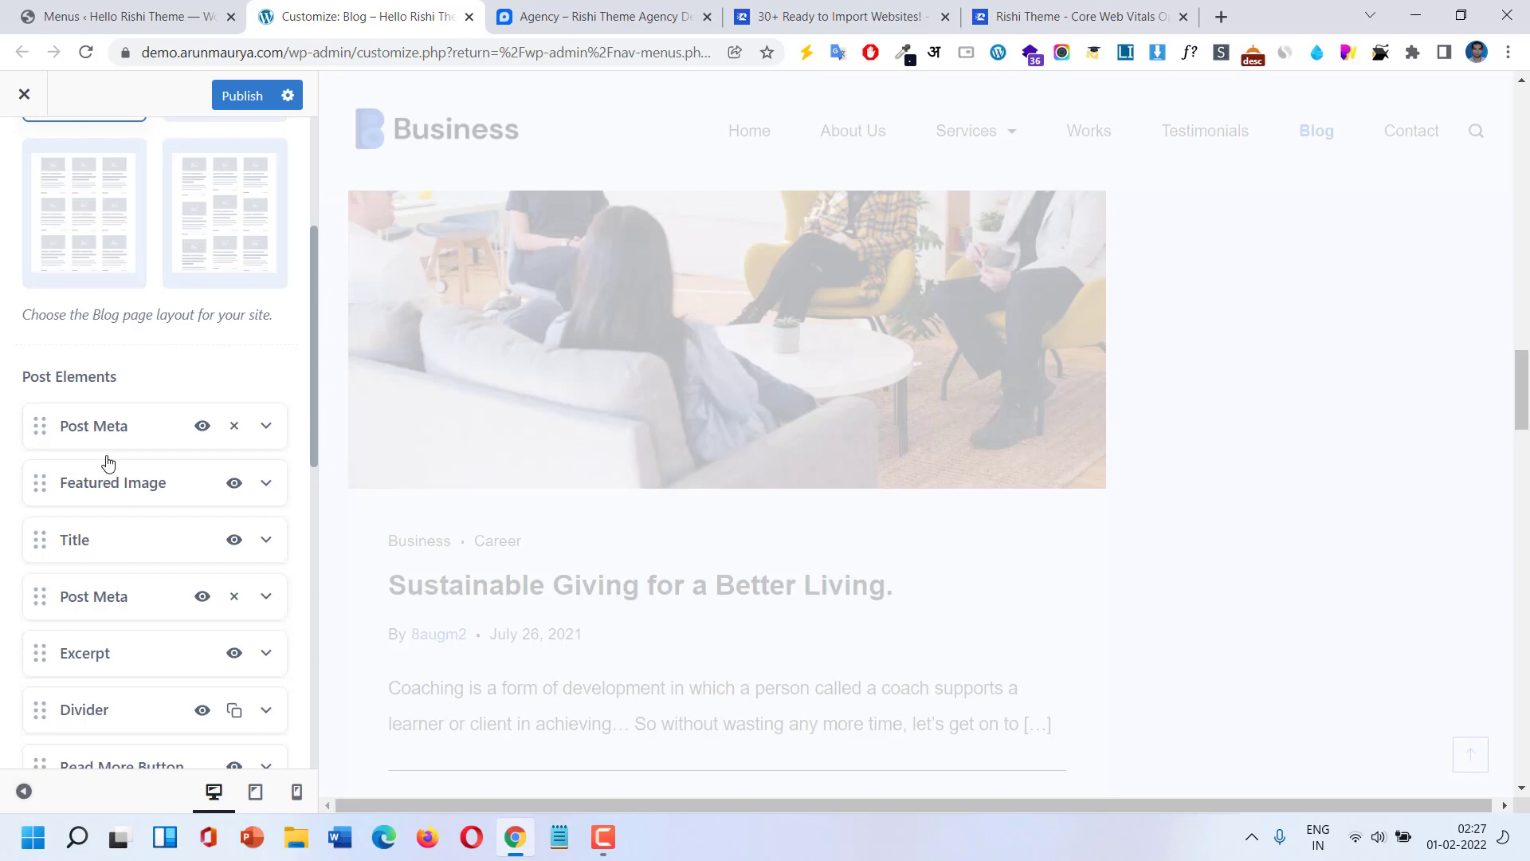
Move Title to the top of the blog Post Elements order.
{"action": "left_click_drag", "start_coordinate": [82, 539], "coordinate": [85, 427]}
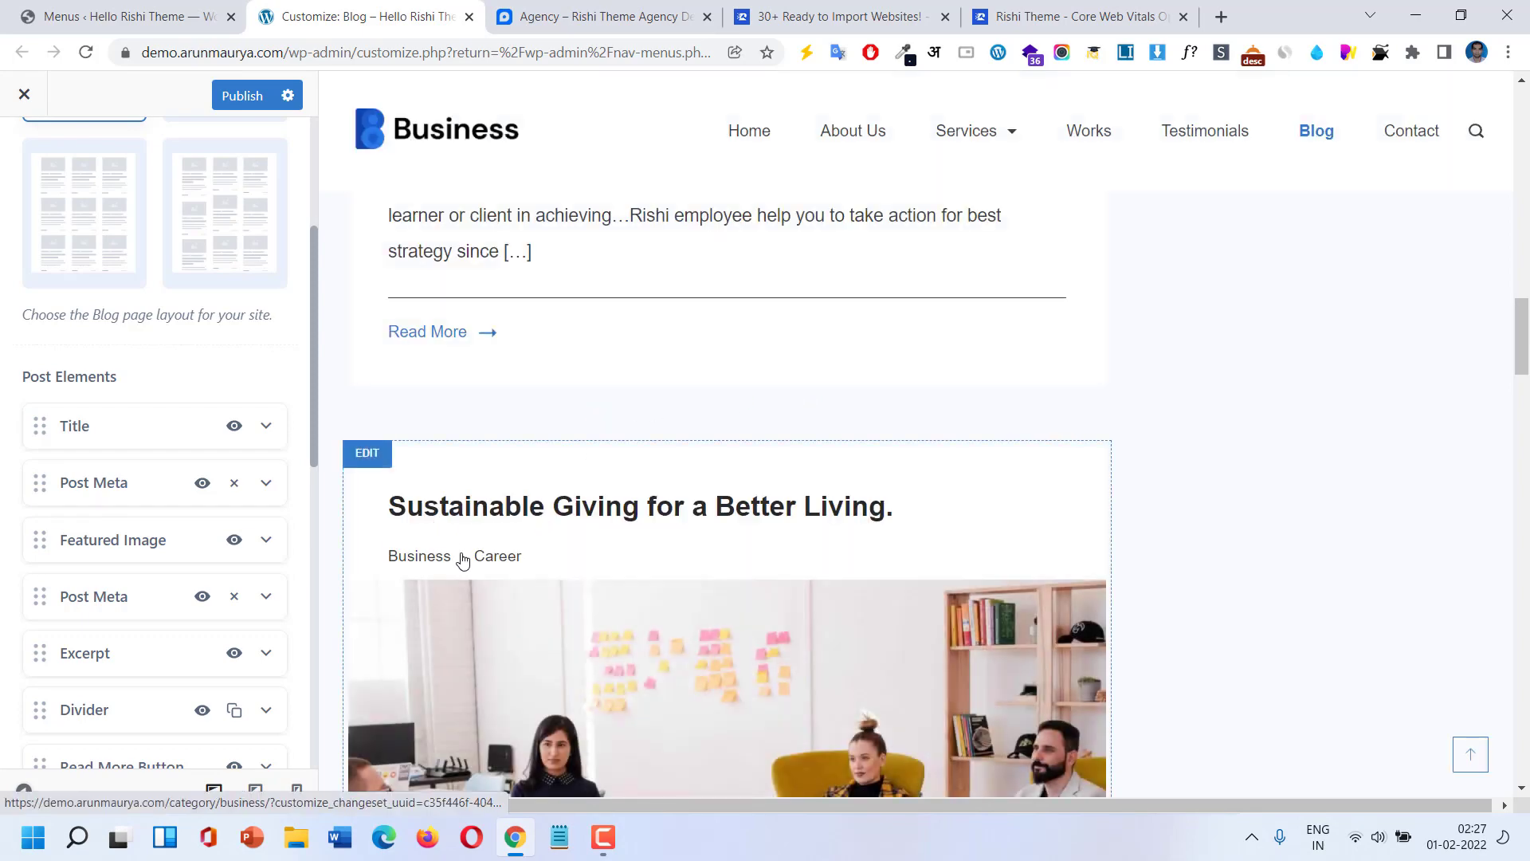
{"action": "scroll", "coordinate": [498, 550], "scroll_direction": "down", "scroll_amount": 3}
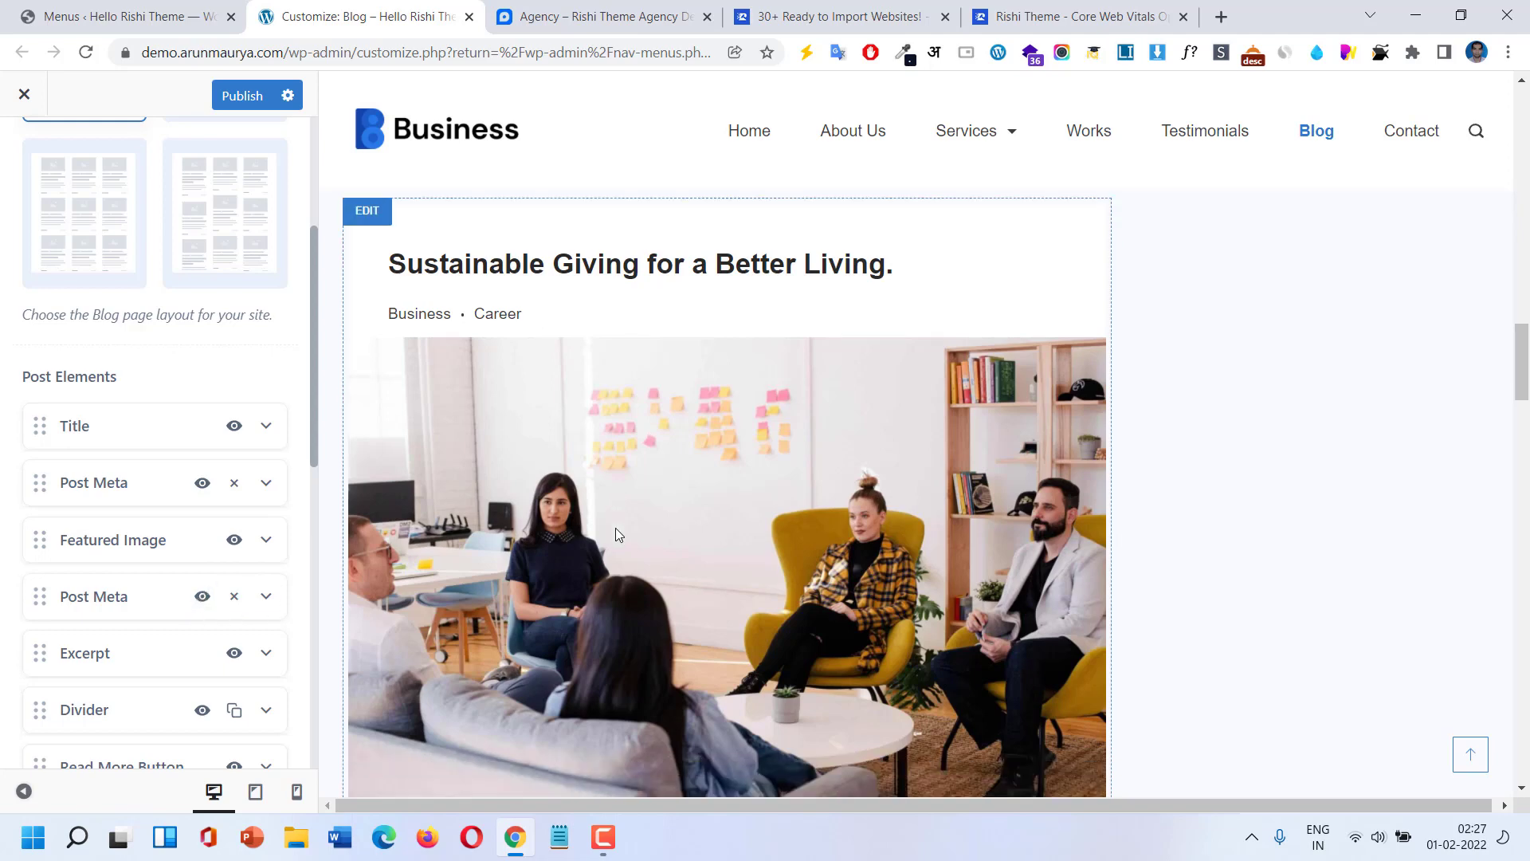
{"action": "scroll", "coordinate": [615, 528], "scroll_direction": "down", "scroll_amount": 5}
{"action": "scroll", "coordinate": [135, 701], "scroll_direction": "down", "scroll_amount": 3}
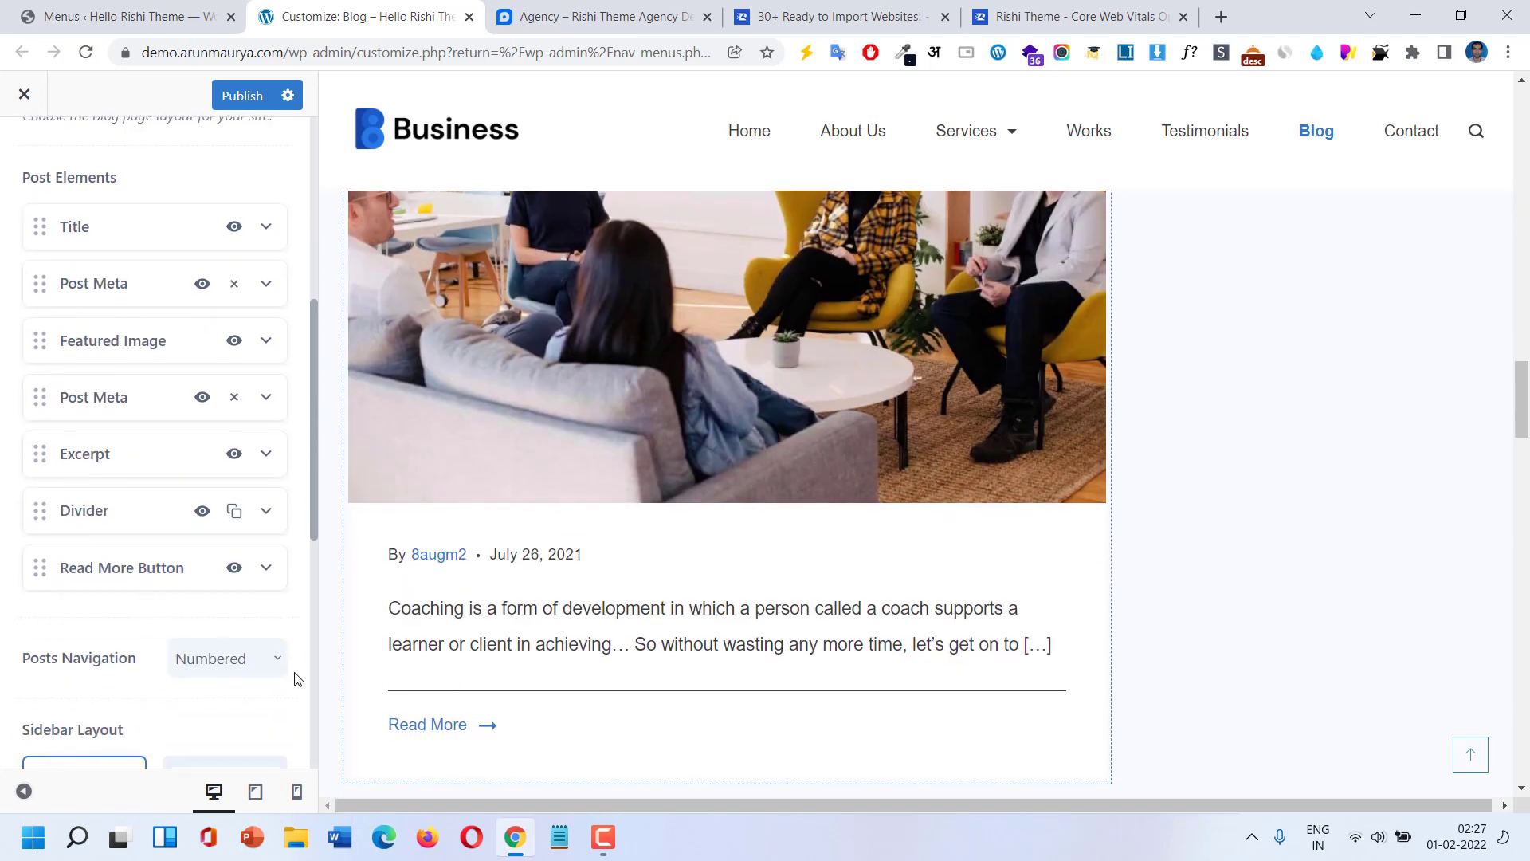
{"action": "scroll", "coordinate": [191, 655], "scroll_direction": "down", "scroll_amount": 1}
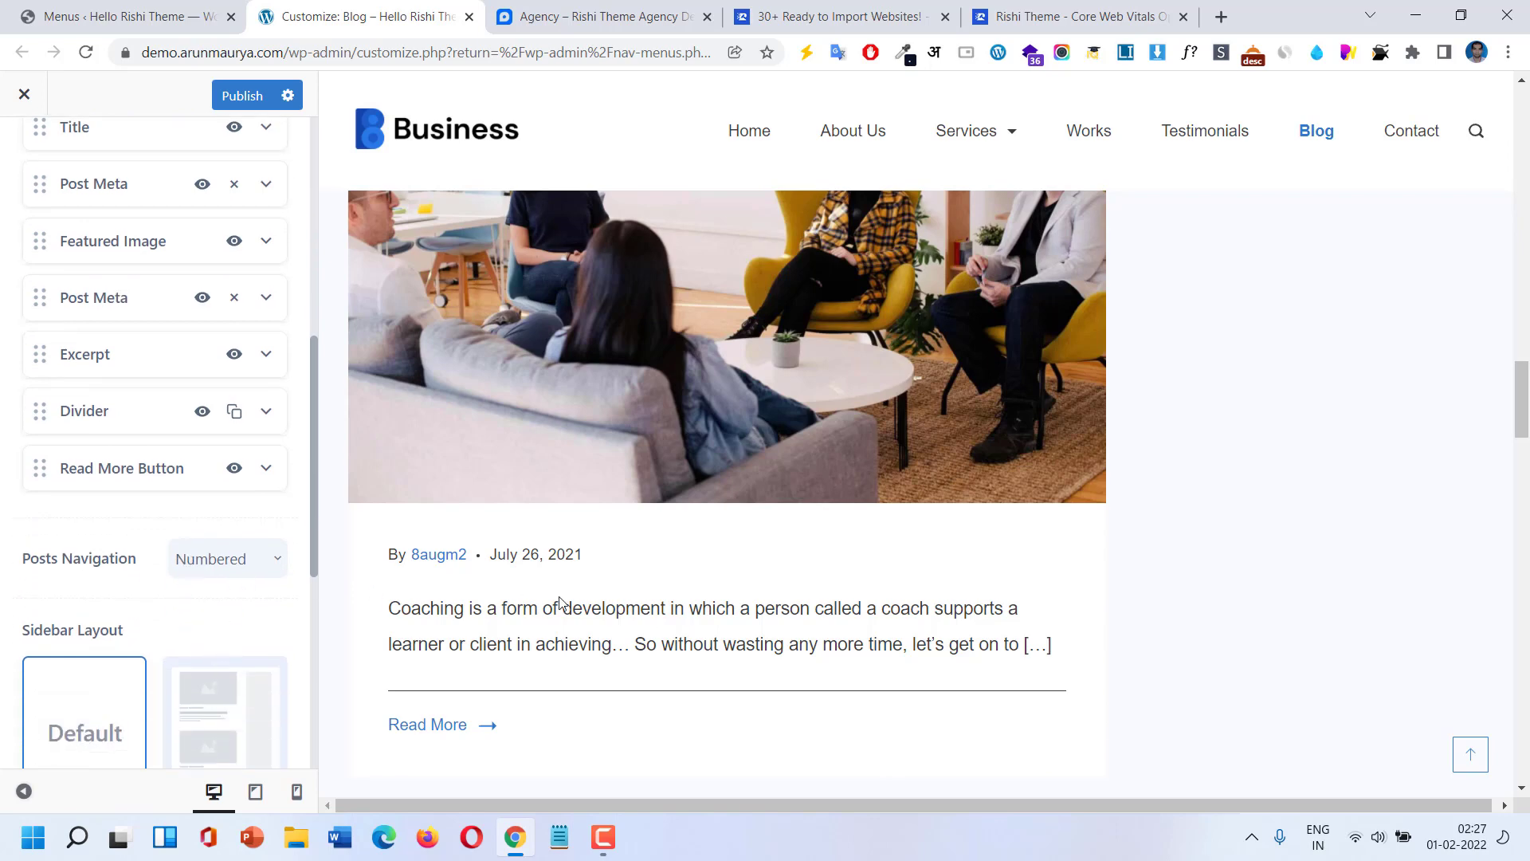
{"action": "scroll", "coordinate": [560, 602], "scroll_direction": "down", "scroll_amount": 2}
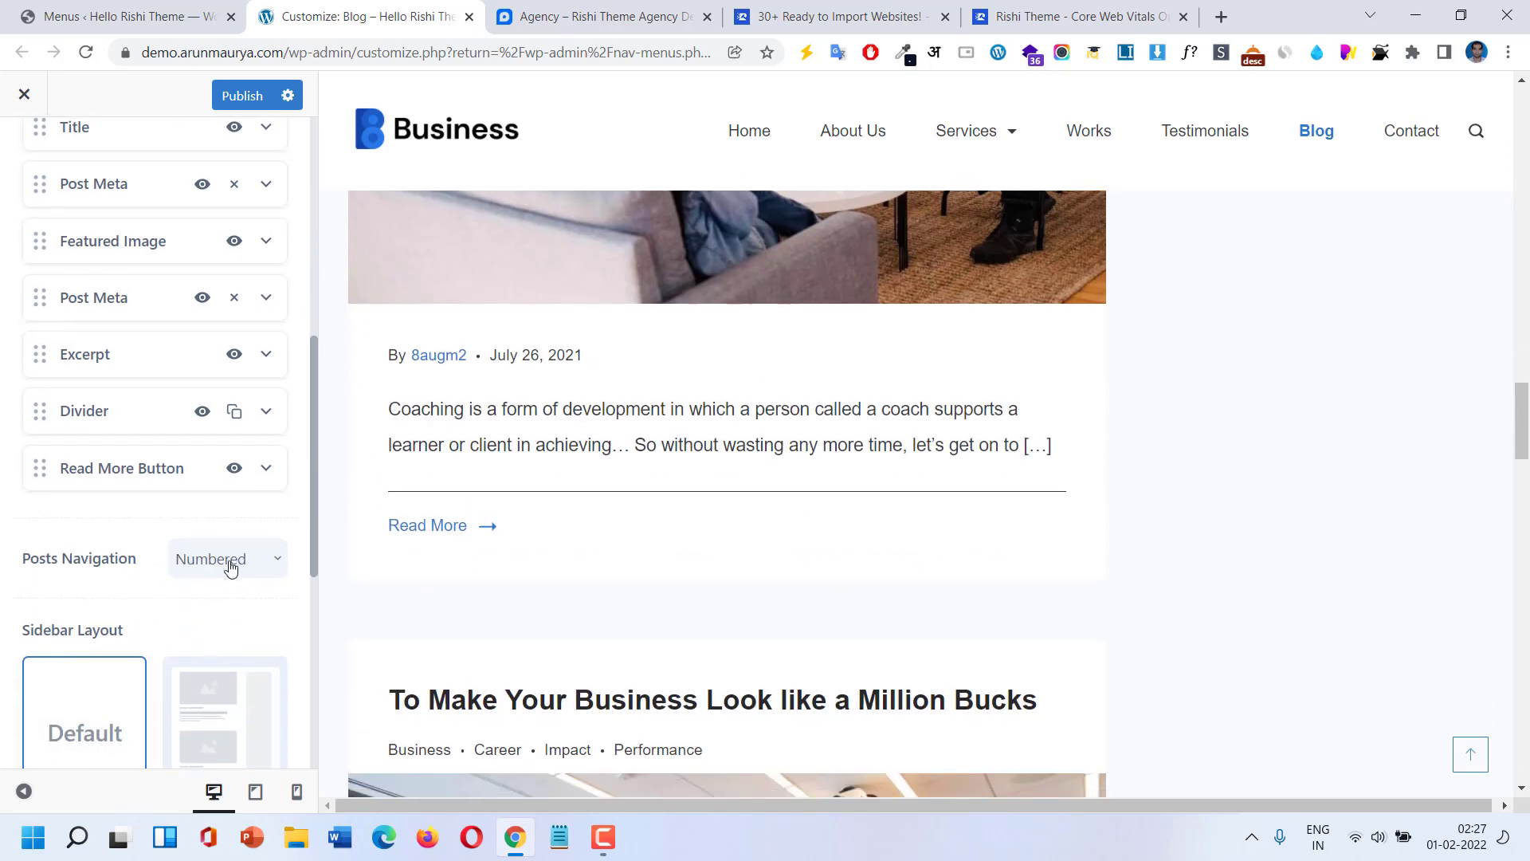
Check the Posts Navigation choices and keep it set to Numbered.
{"action": "left_click", "coordinate": [230, 567]}
{"action": "scroll", "coordinate": [725, 566], "scroll_direction": "down", "scroll_amount": 5}
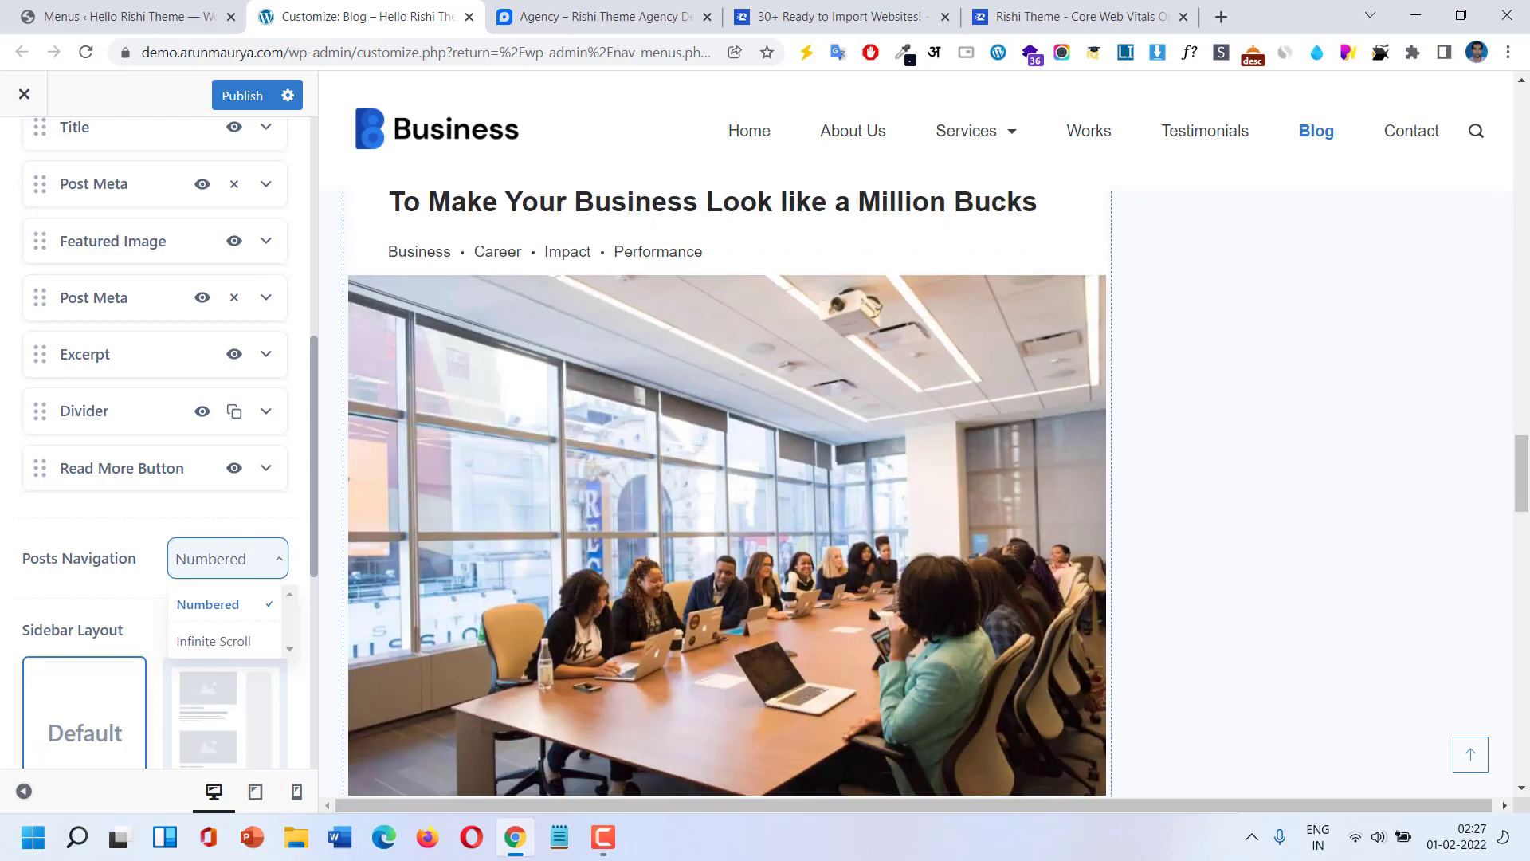
{"action": "scroll", "coordinate": [1522, 647], "scroll_direction": "down", "scroll_amount": 5}
{"action": "scroll", "coordinate": [1522, 647], "scroll_direction": "down", "scroll_amount": 5}
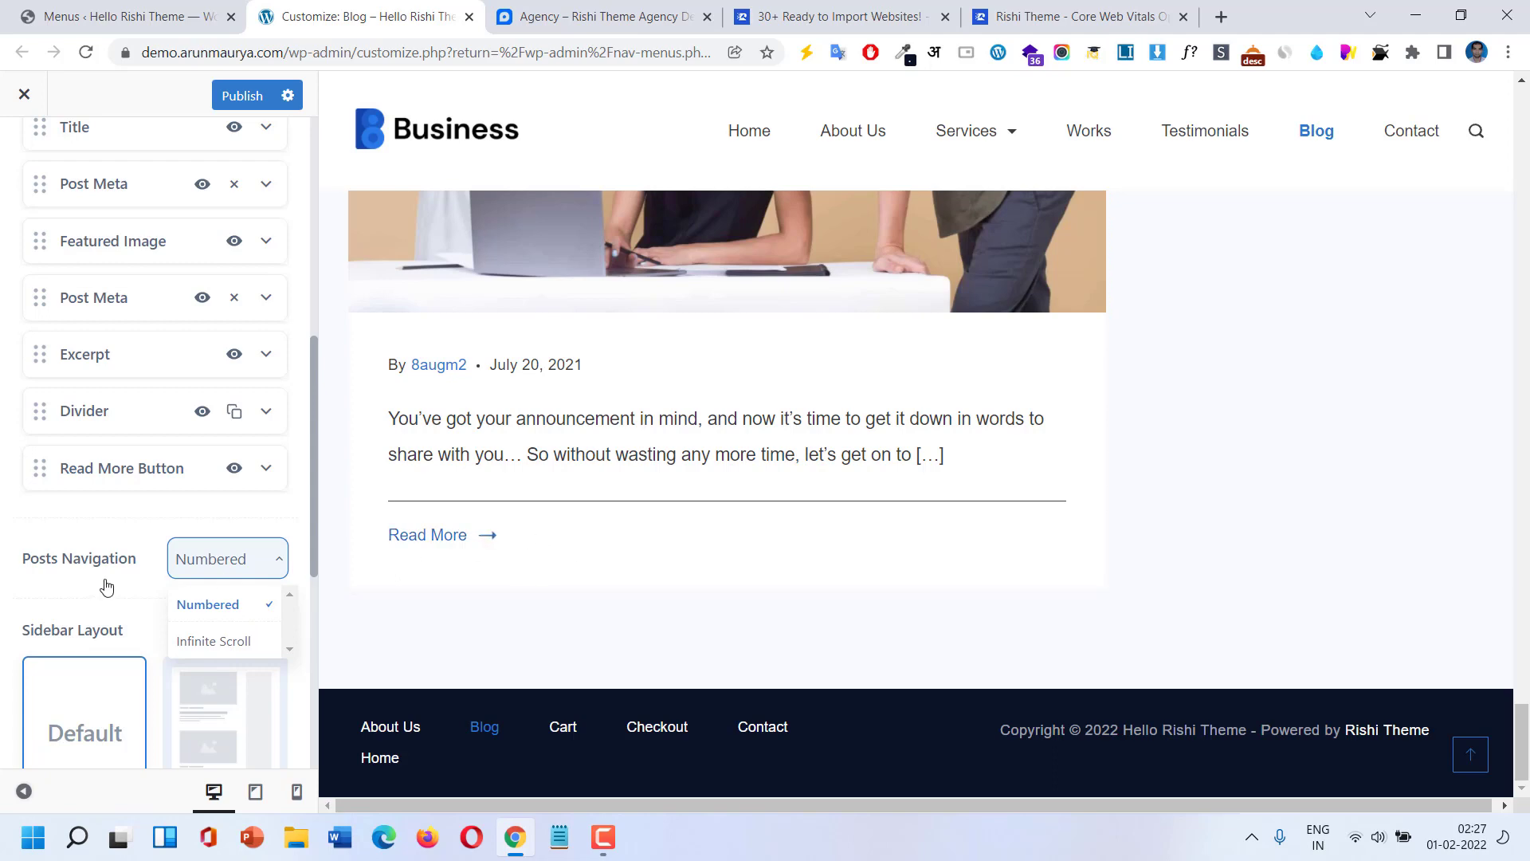
{"action": "left_click", "coordinate": [144, 579]}
{"action": "scroll", "coordinate": [222, 591], "scroll_direction": "down", "scroll_amount": 4}
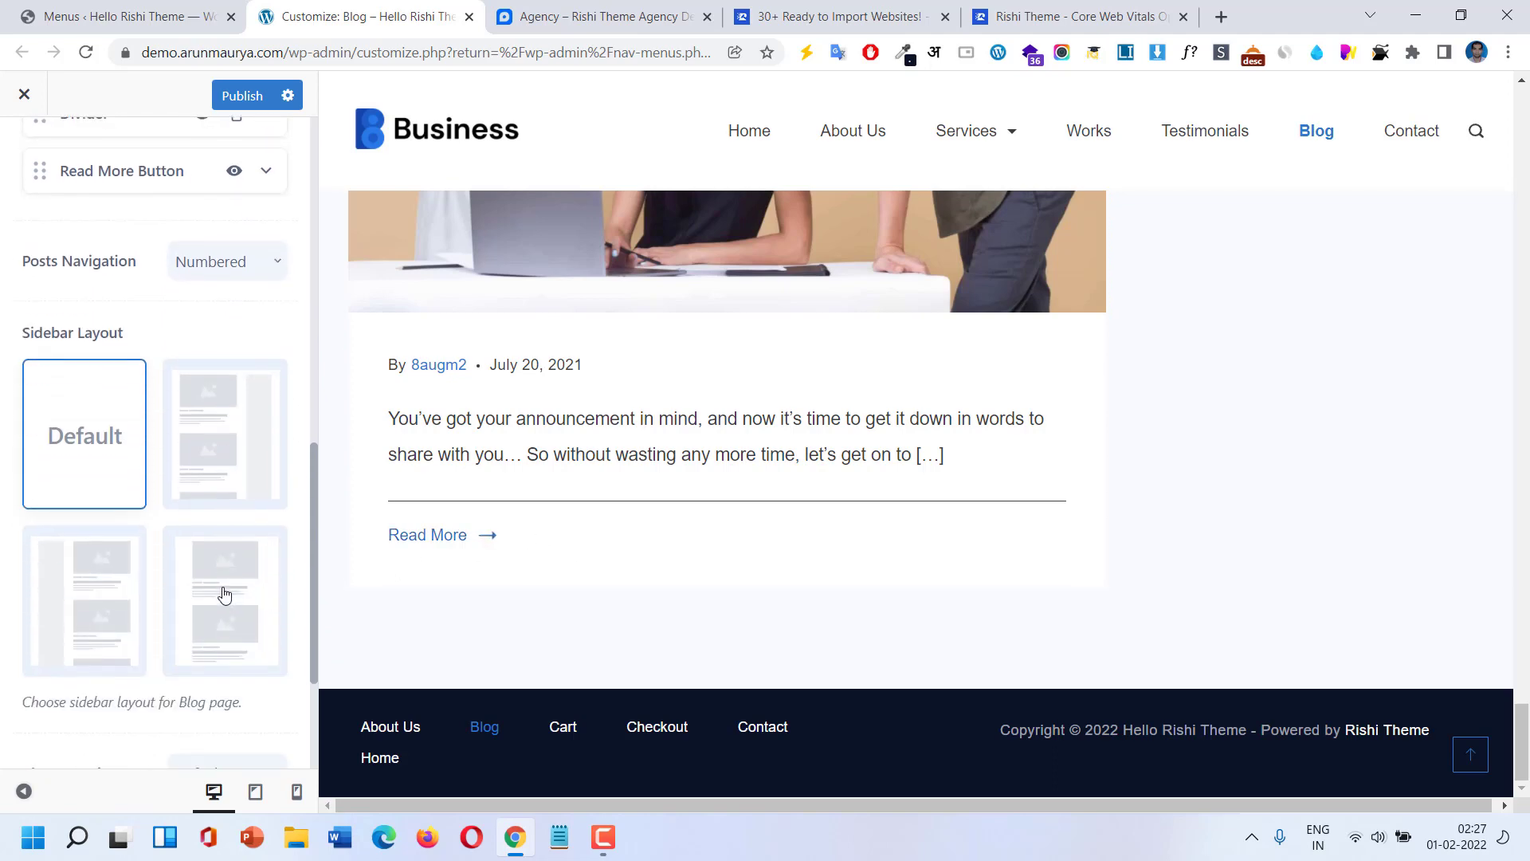
Choose Boxed for the Blog Container and scroll back up to check the blog preview.
{"action": "scroll", "coordinate": [225, 562], "scroll_direction": "down", "scroll_amount": 3}
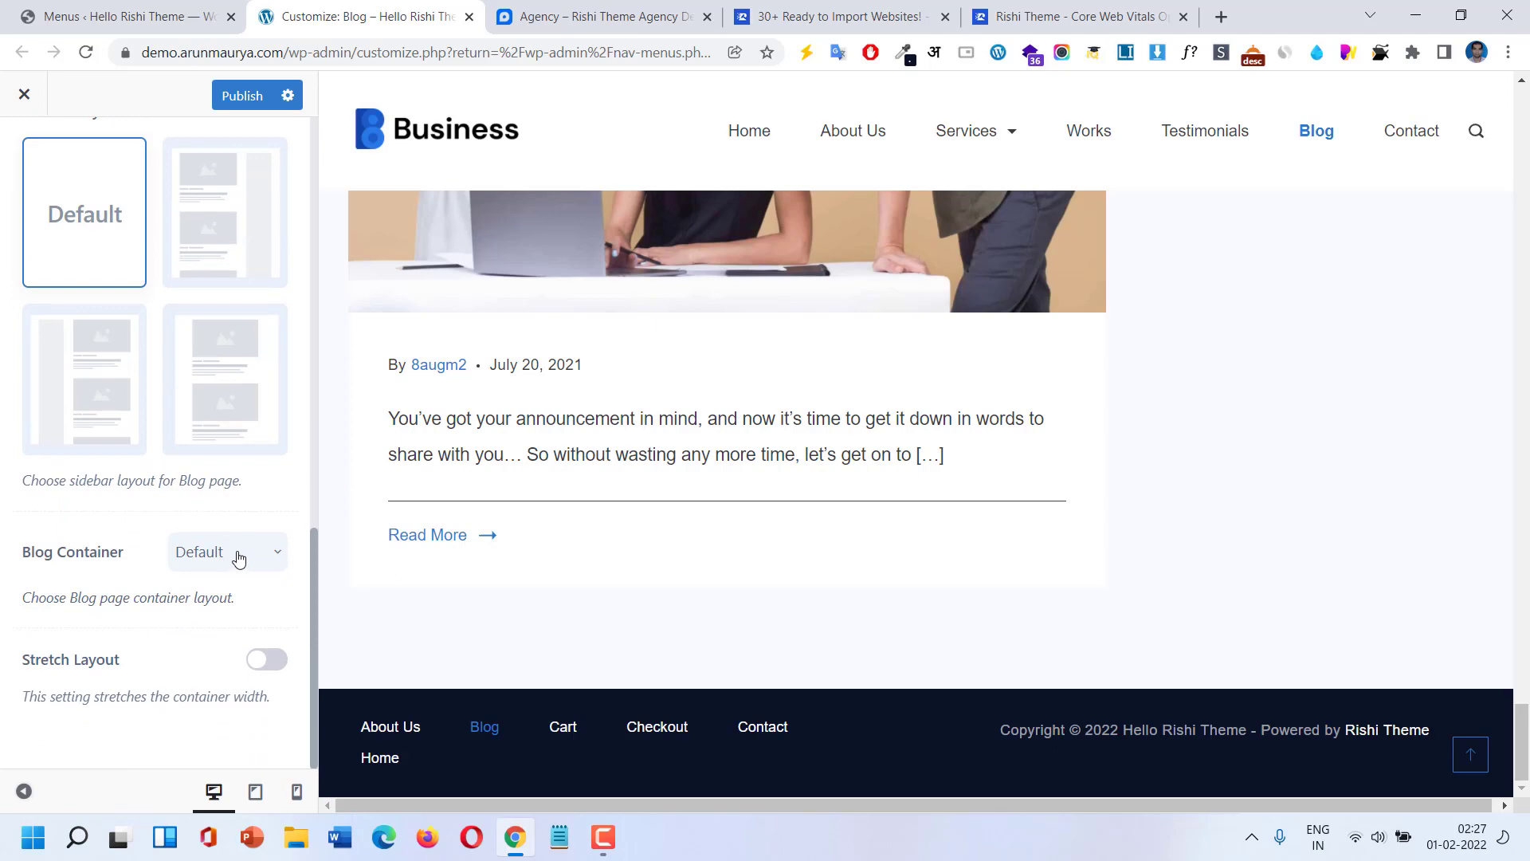
{"action": "left_click", "coordinate": [238, 558]}
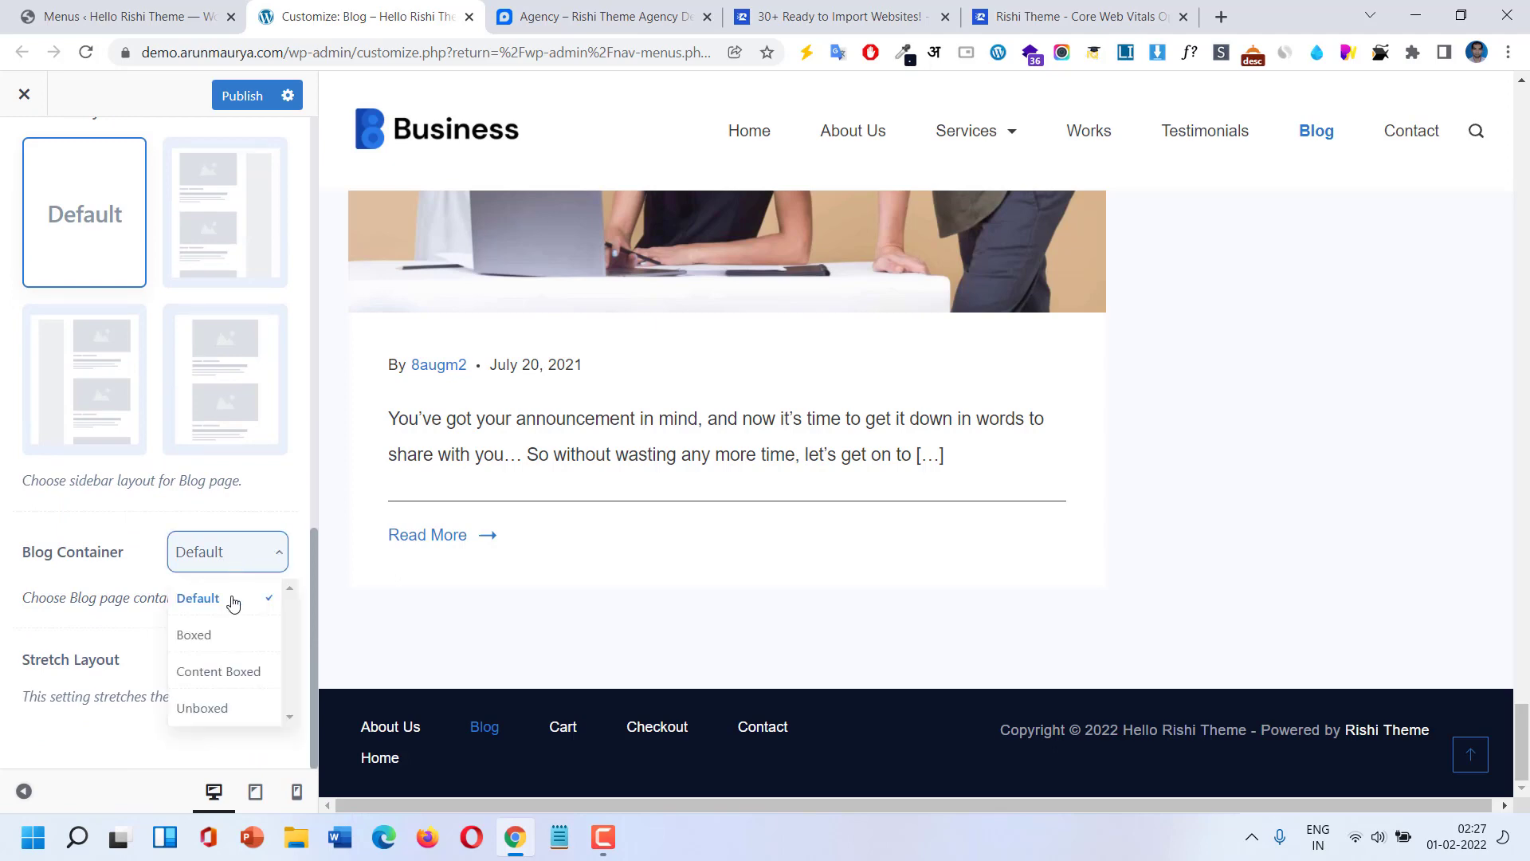
{"action": "left_click", "coordinate": [224, 643]}
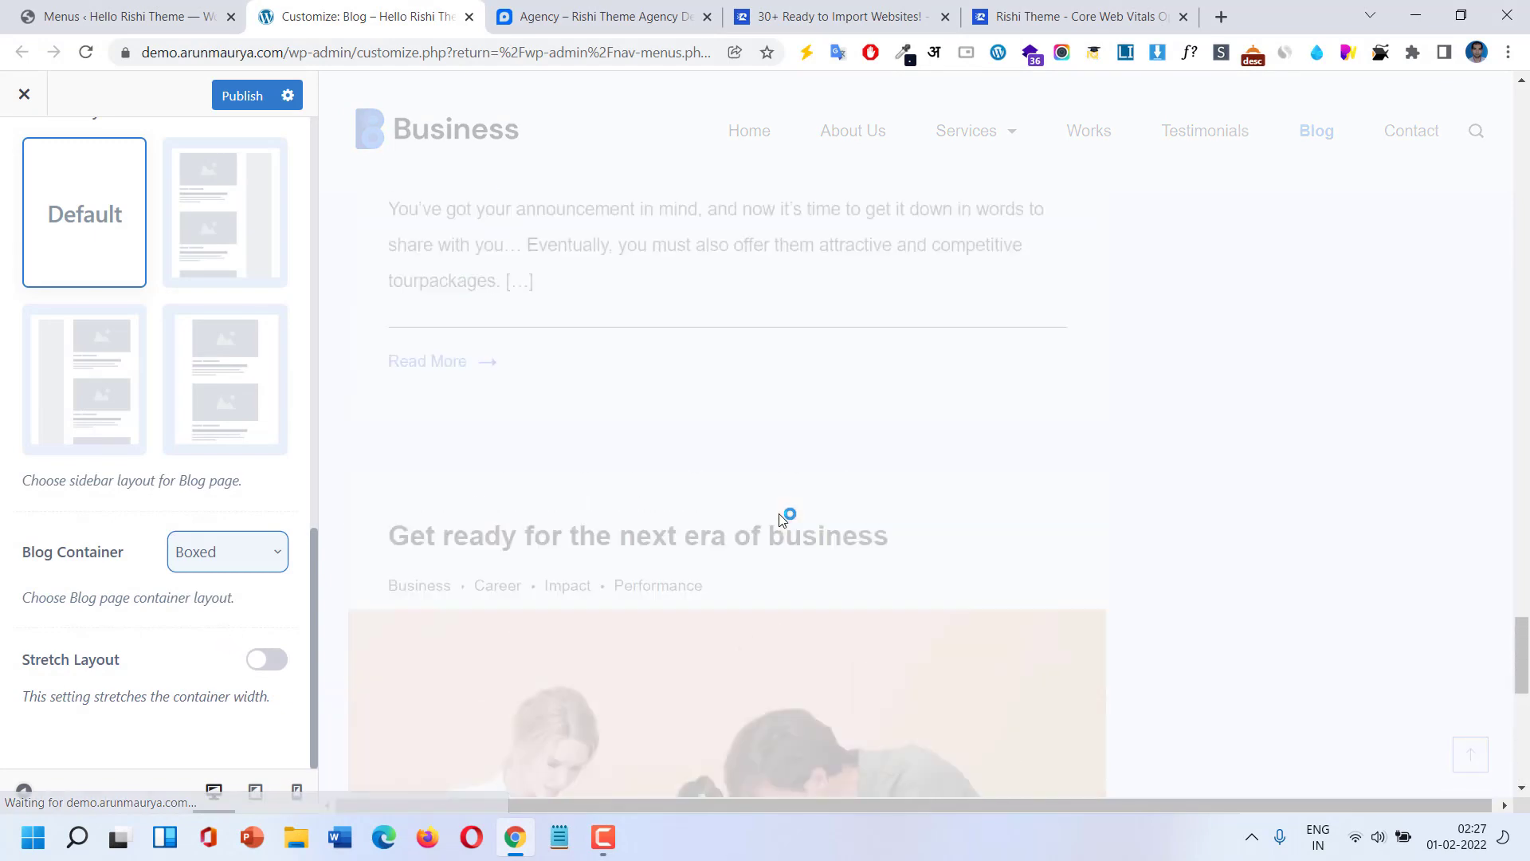
{"action": "scroll", "coordinate": [782, 517], "scroll_direction": "up", "scroll_amount": 10}
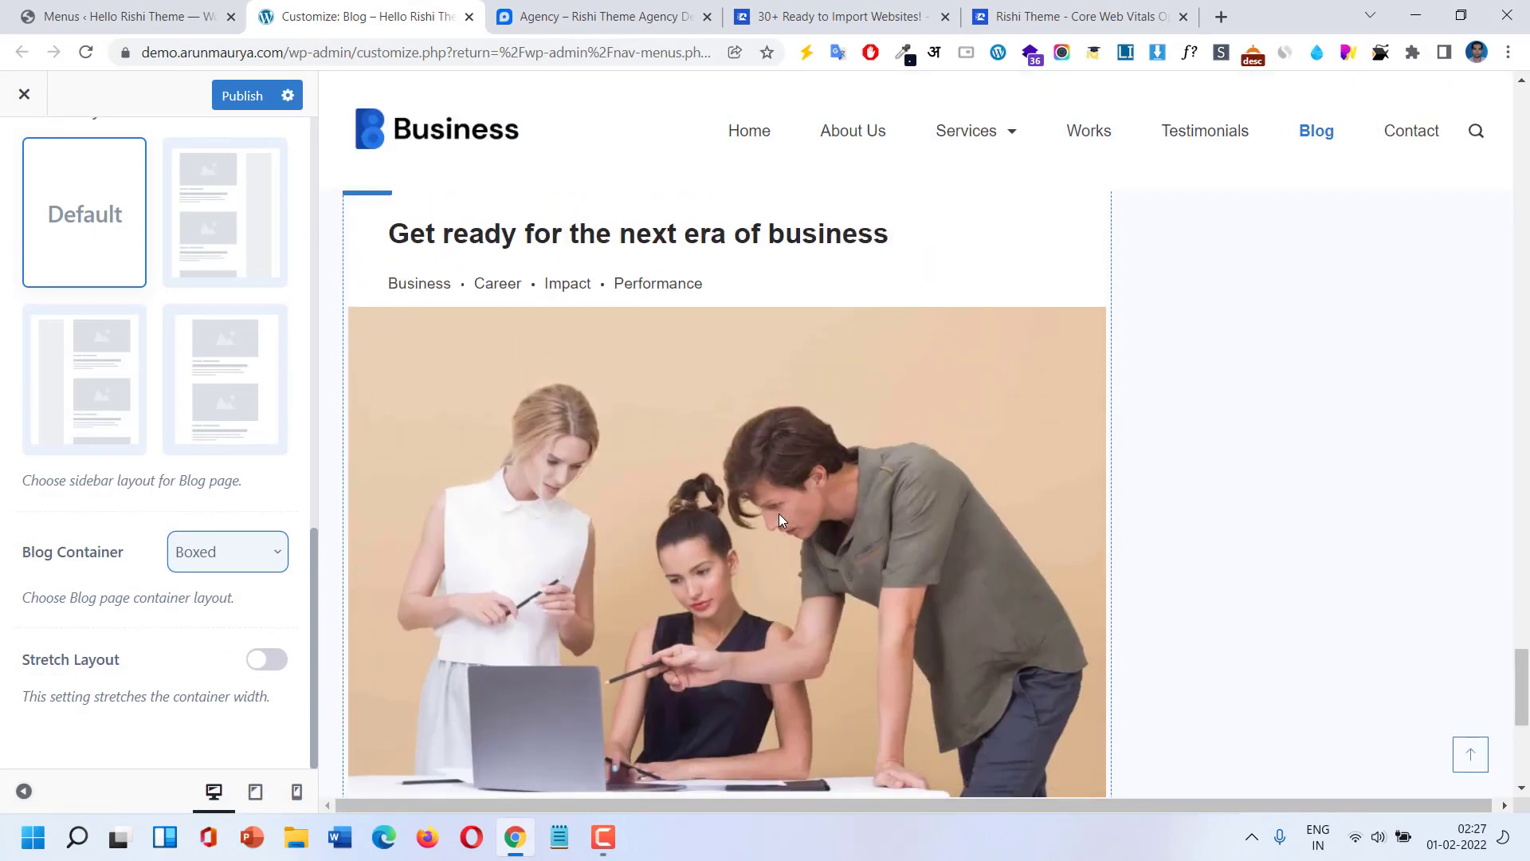
{"action": "scroll", "coordinate": [729, 523], "scroll_direction": "up", "scroll_amount": 10}
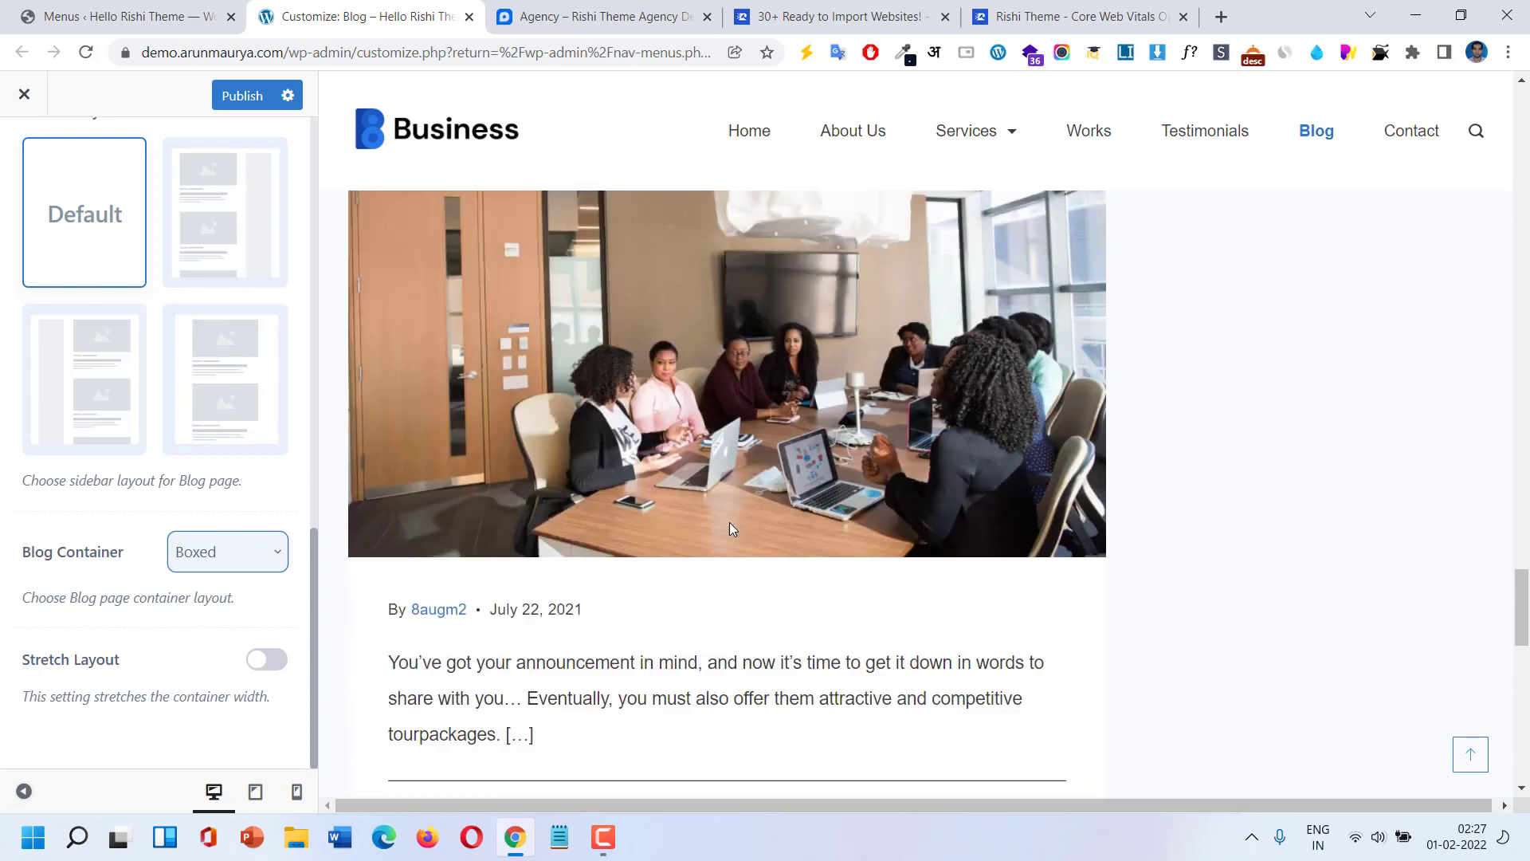
{"action": "scroll", "coordinate": [731, 530], "scroll_direction": "up", "scroll_amount": 15}
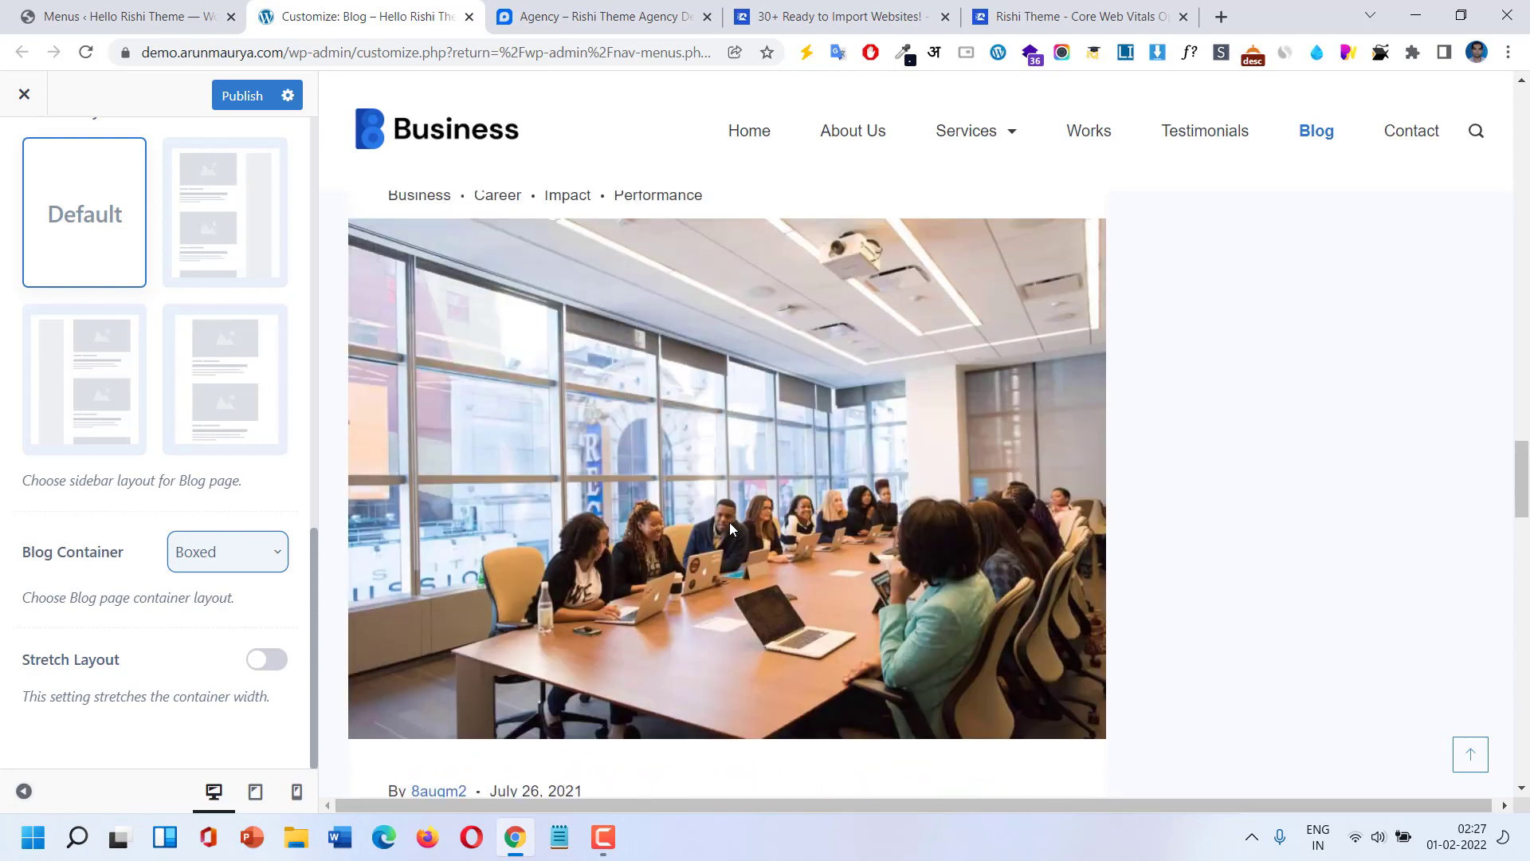
{"action": "scroll", "coordinate": [731, 530], "scroll_direction": "up", "scroll_amount": 15}
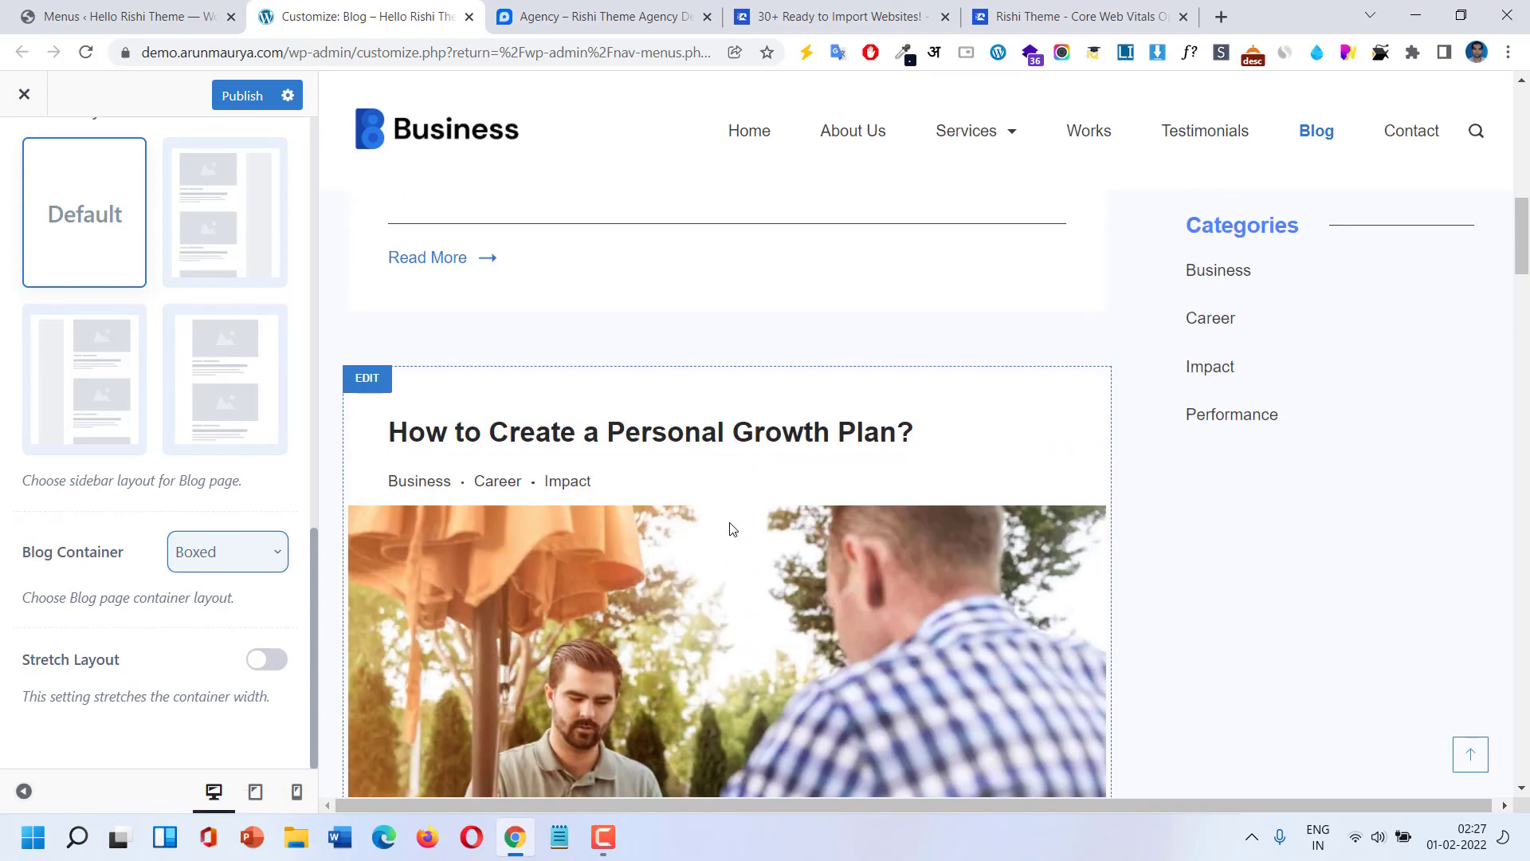
{"action": "scroll", "coordinate": [729, 523], "scroll_direction": "up", "scroll_amount": 2}
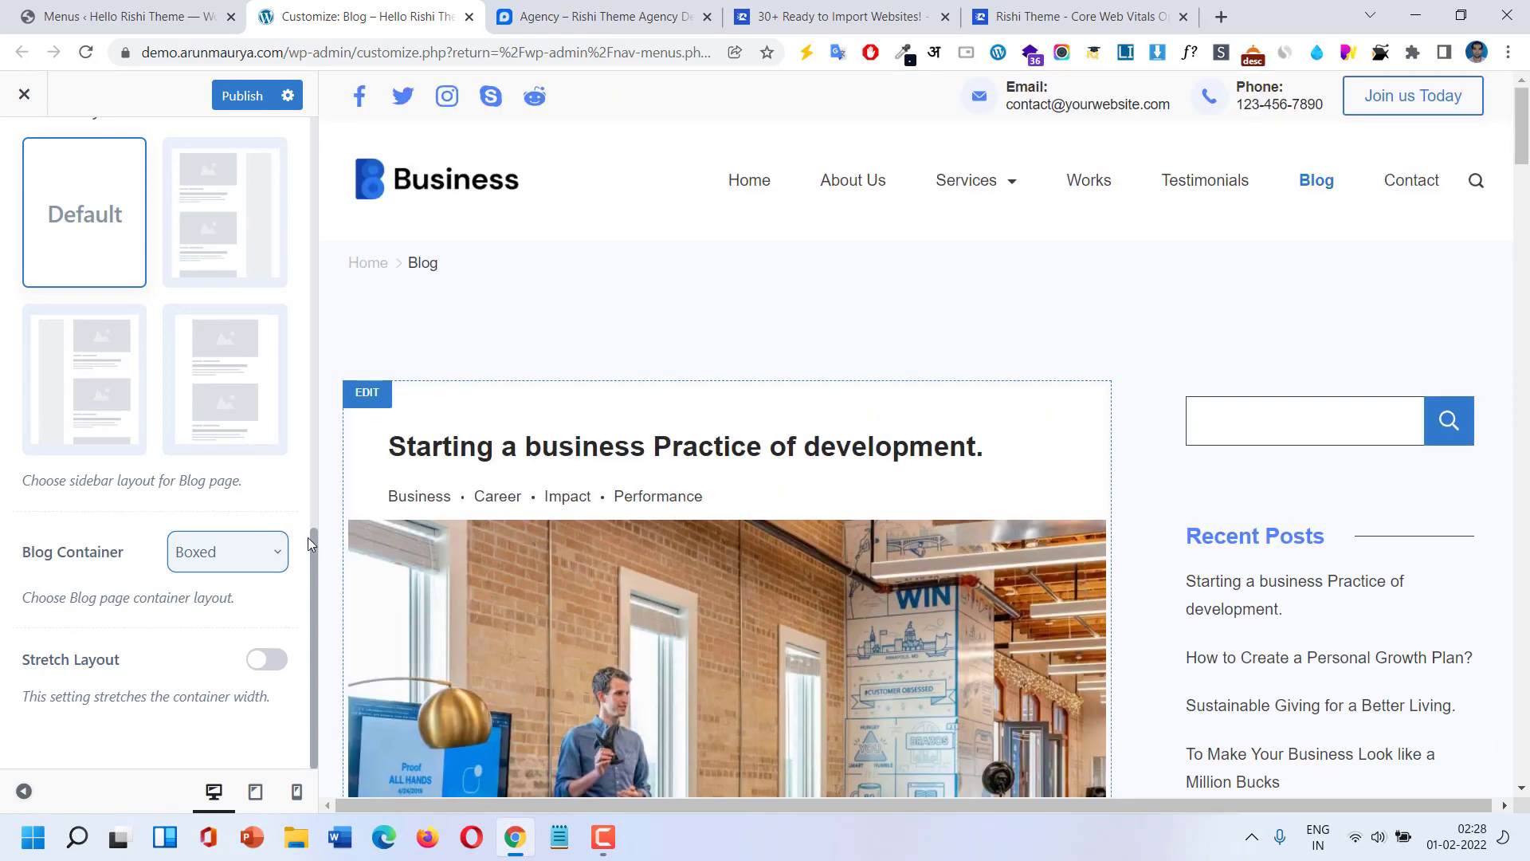
{"action": "scroll", "coordinate": [211, 367], "scroll_direction": "up", "scroll_amount": 3}
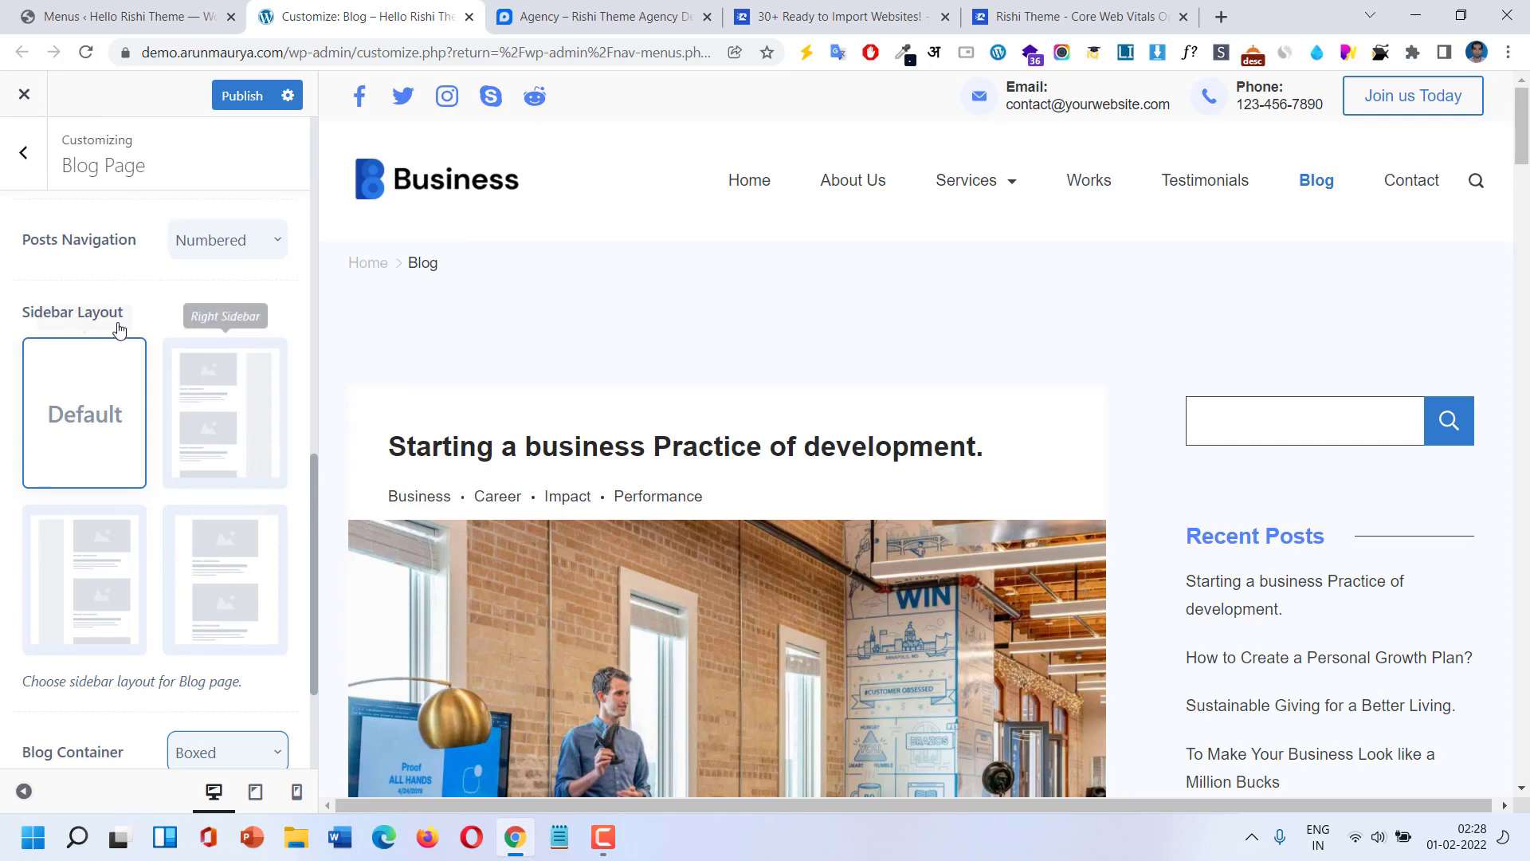
{"action": "scroll", "coordinate": [119, 326], "scroll_direction": "up", "scroll_amount": 4}
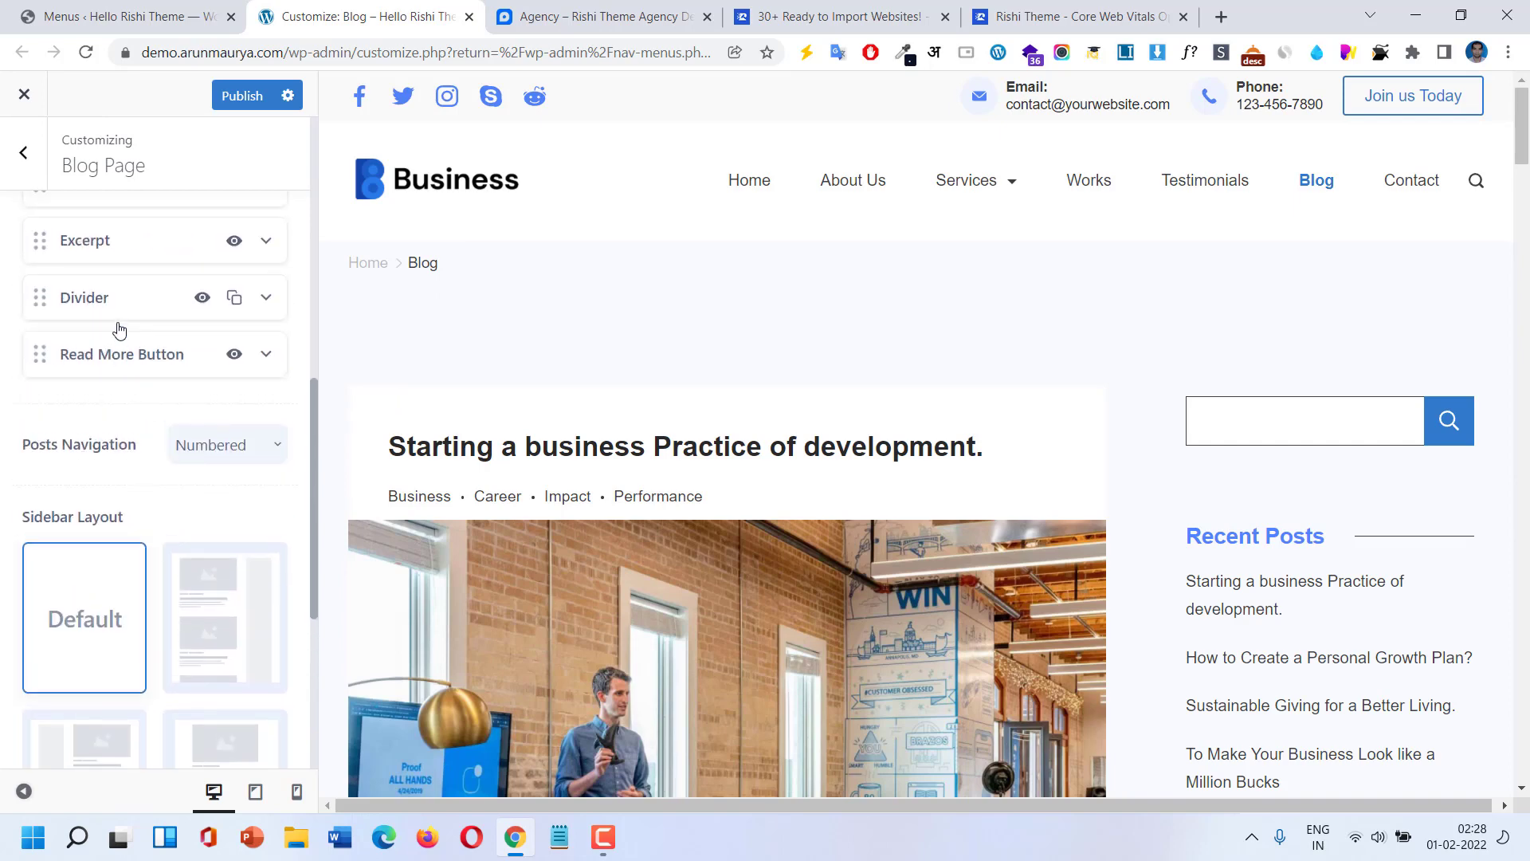
In Archive Page settings, move Featured Image below Post Meta and choose Listing Layout.
{"action": "left_click", "coordinate": [8, 183]}
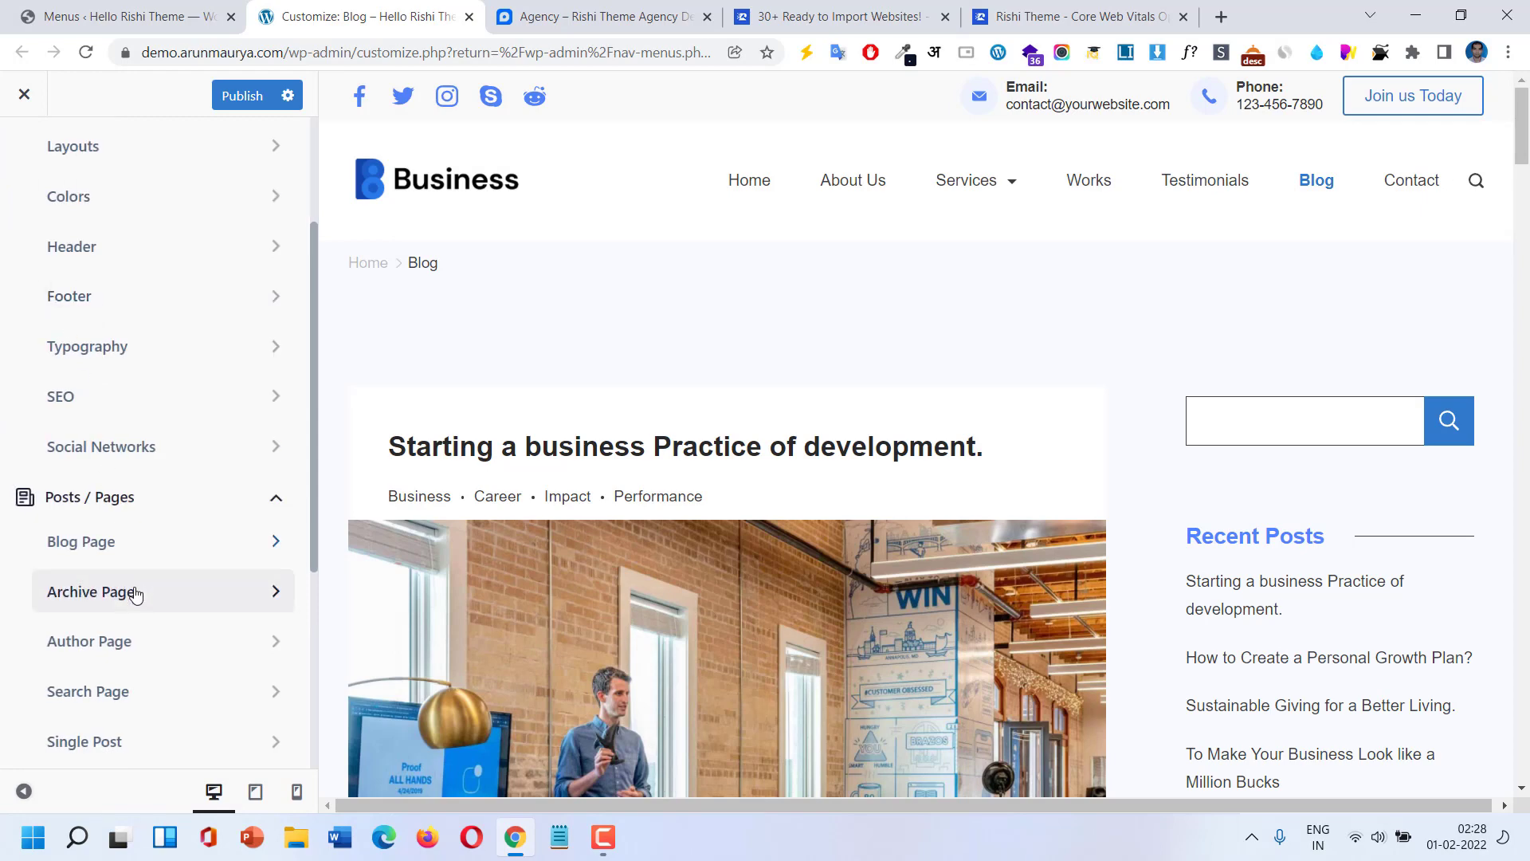
{"action": "scroll", "coordinate": [150, 606], "scroll_direction": "down", "scroll_amount": 1}
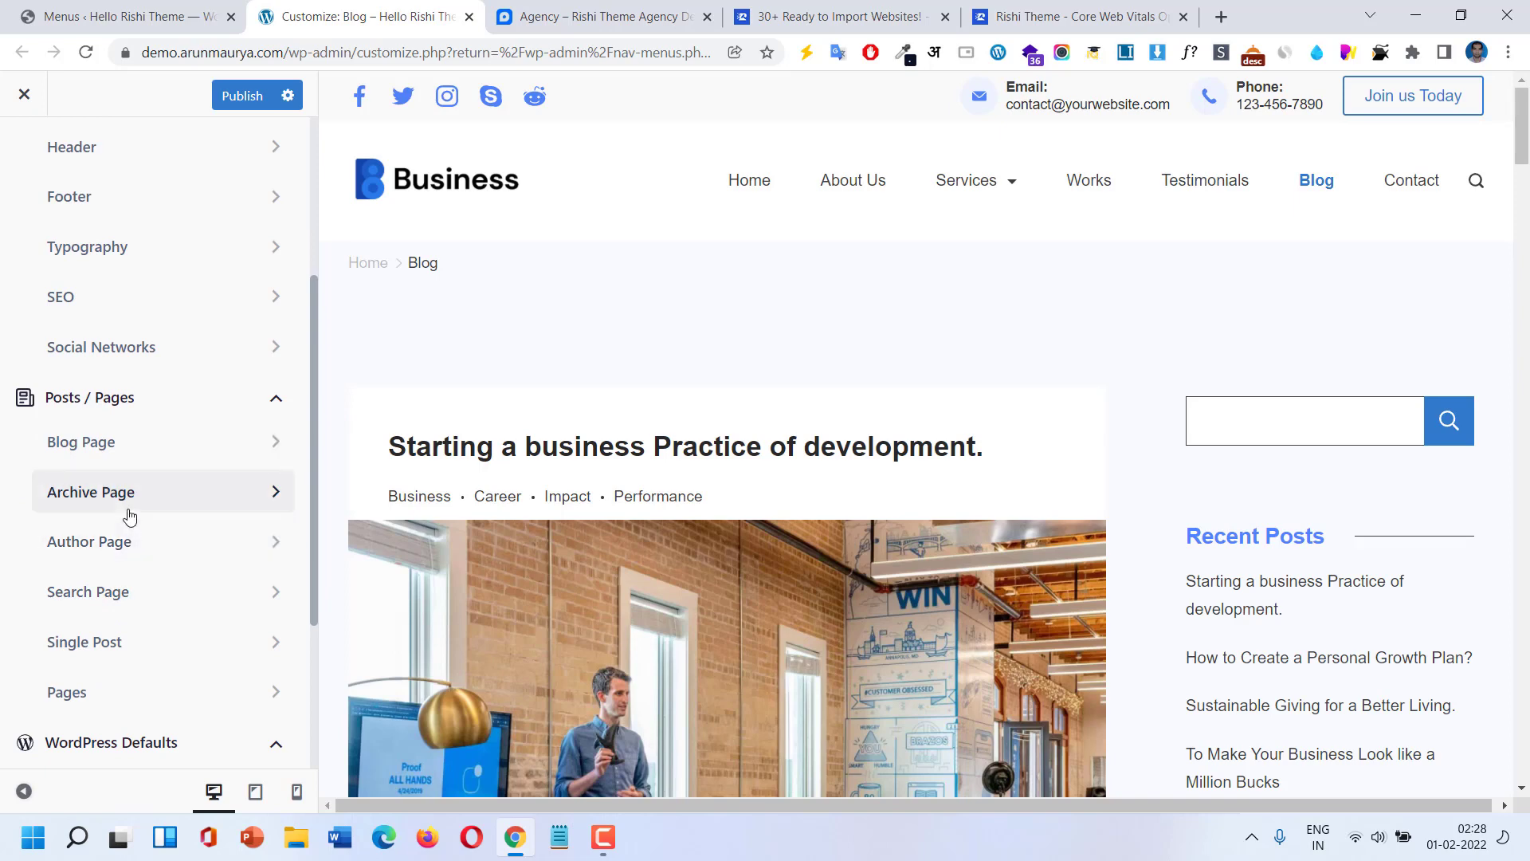
{"action": "left_click", "coordinate": [129, 516]}
{"action": "scroll", "coordinate": [180, 479], "scroll_direction": "down", "scroll_amount": 3}
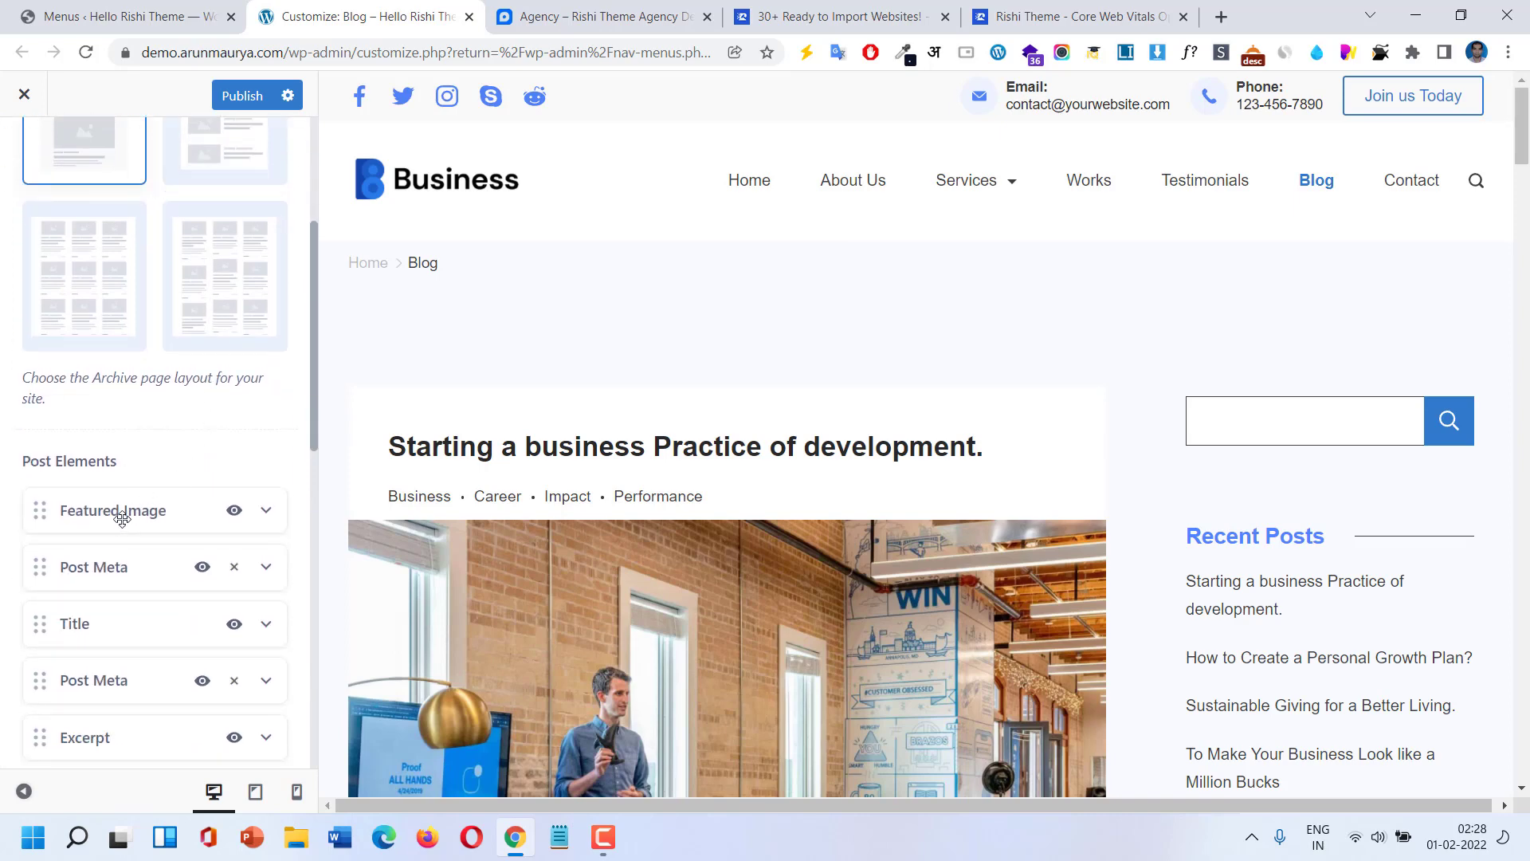
{"action": "left_click_drag", "start_coordinate": [122, 518], "coordinate": [123, 576]}
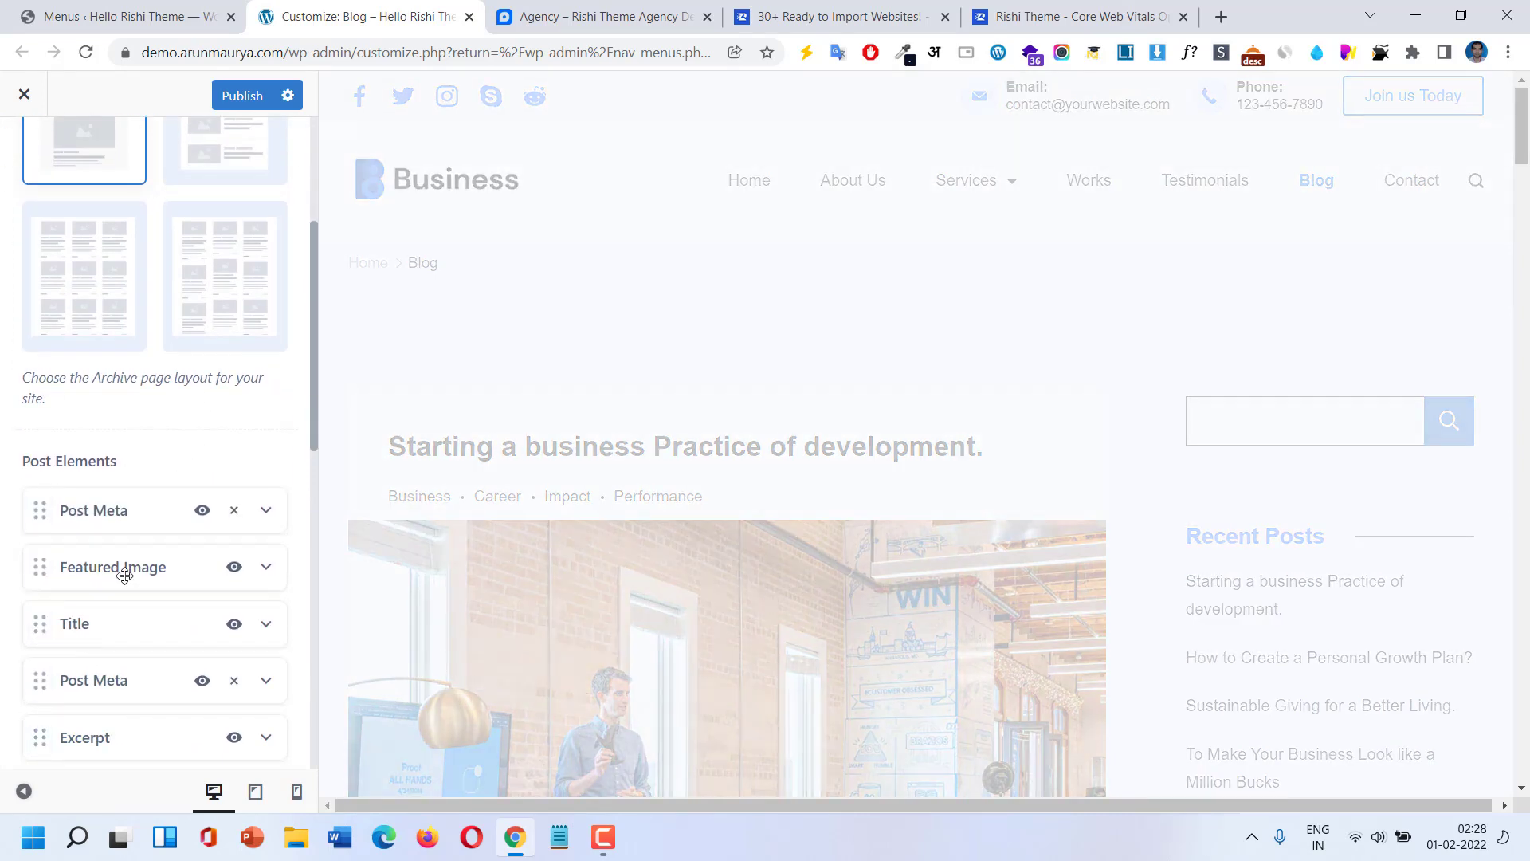
{"action": "scroll", "coordinate": [579, 461], "scroll_direction": "down", "scroll_amount": 5}
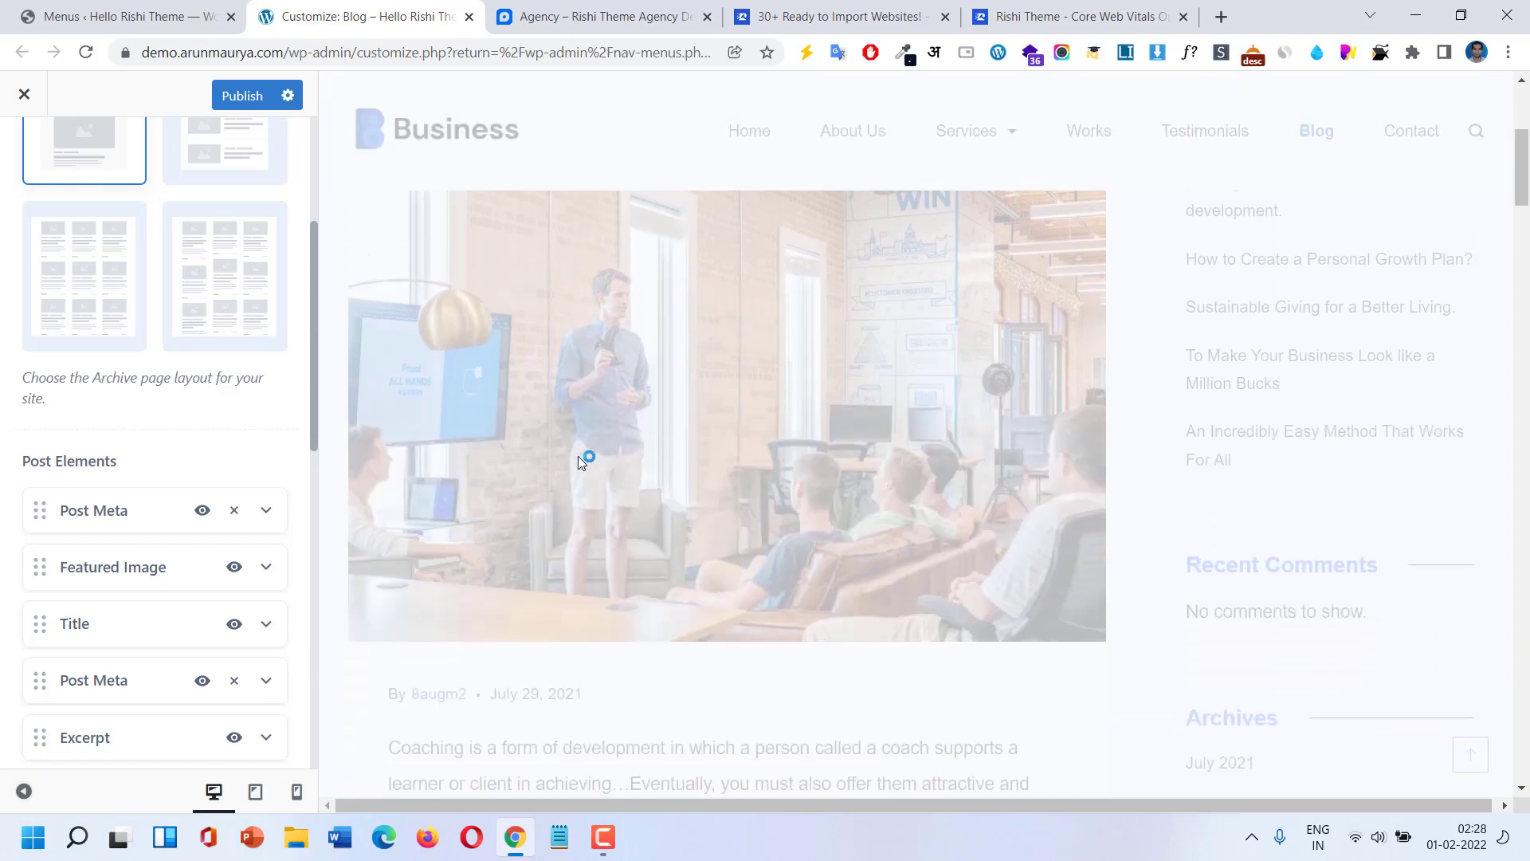
{"action": "scroll", "coordinate": [220, 295], "scroll_direction": "up", "scroll_amount": 3}
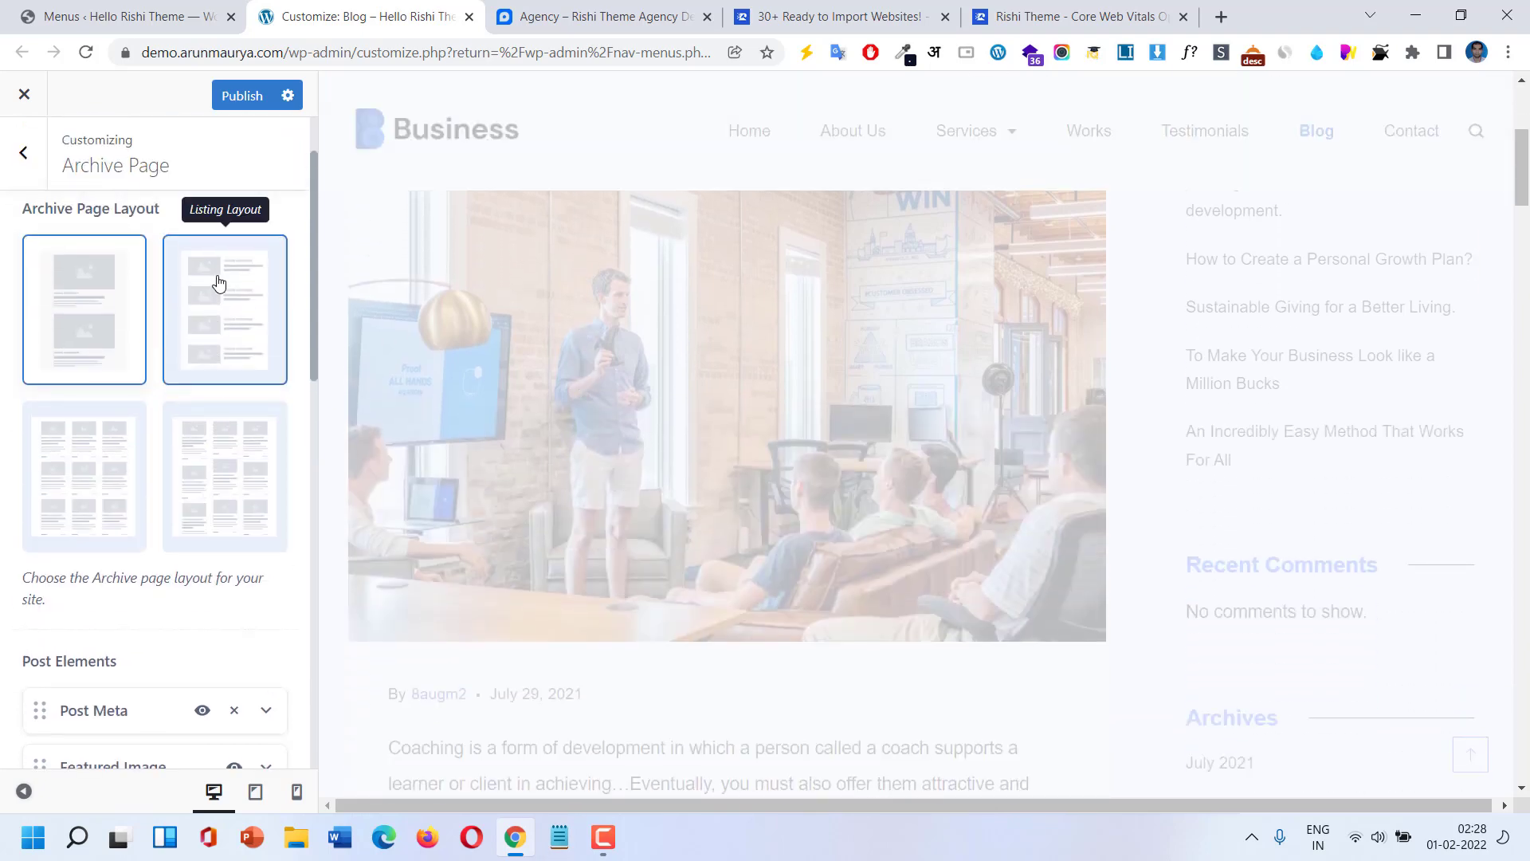
{"action": "left_click", "coordinate": [219, 283]}
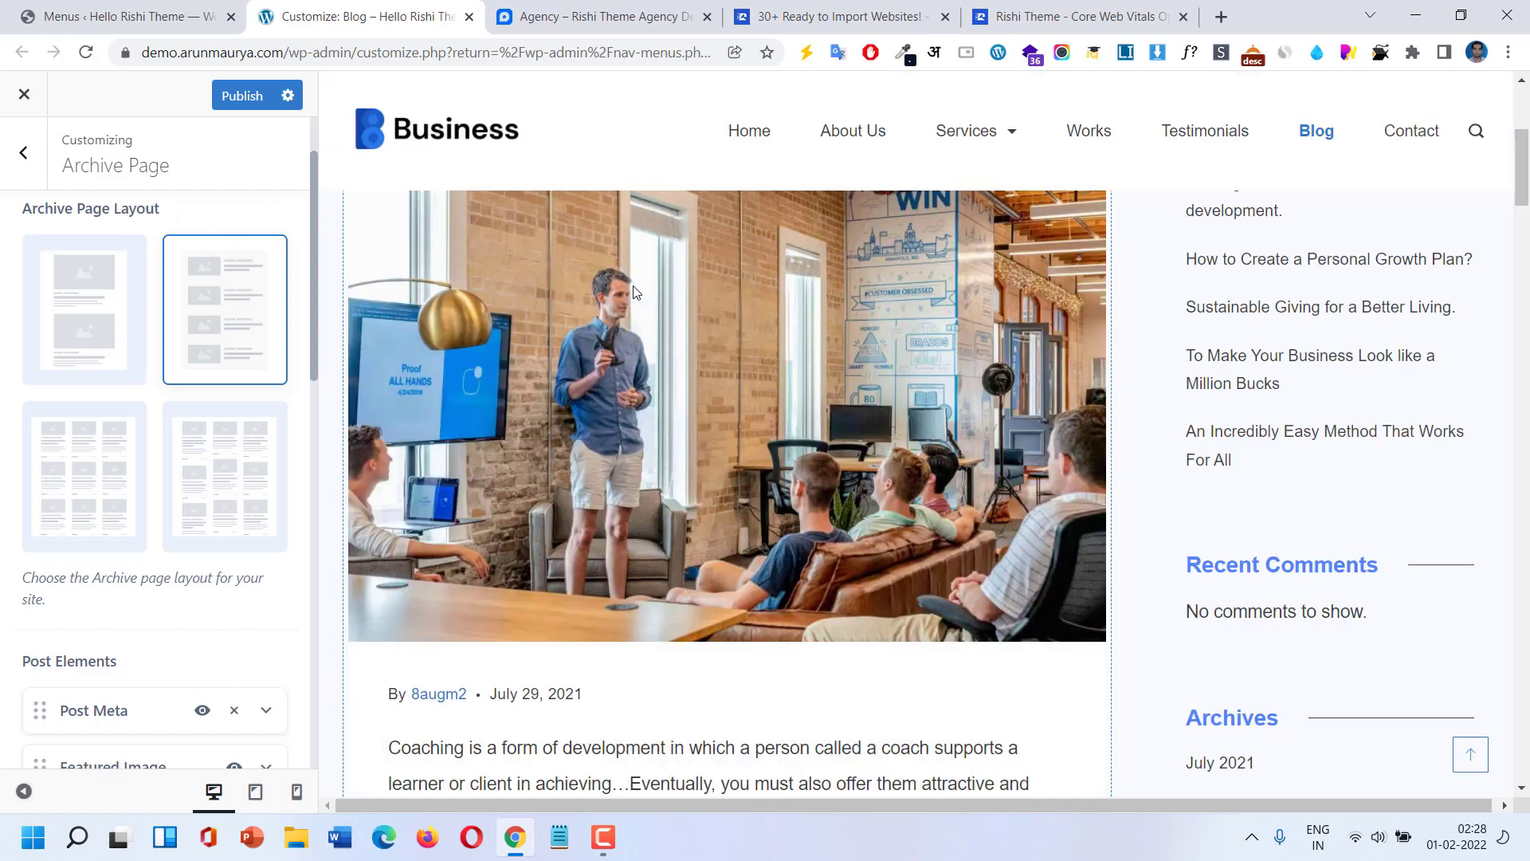
Review the Search Page settings and return to the Posts / Pages list.
{"action": "left_click", "coordinate": [23, 154]}
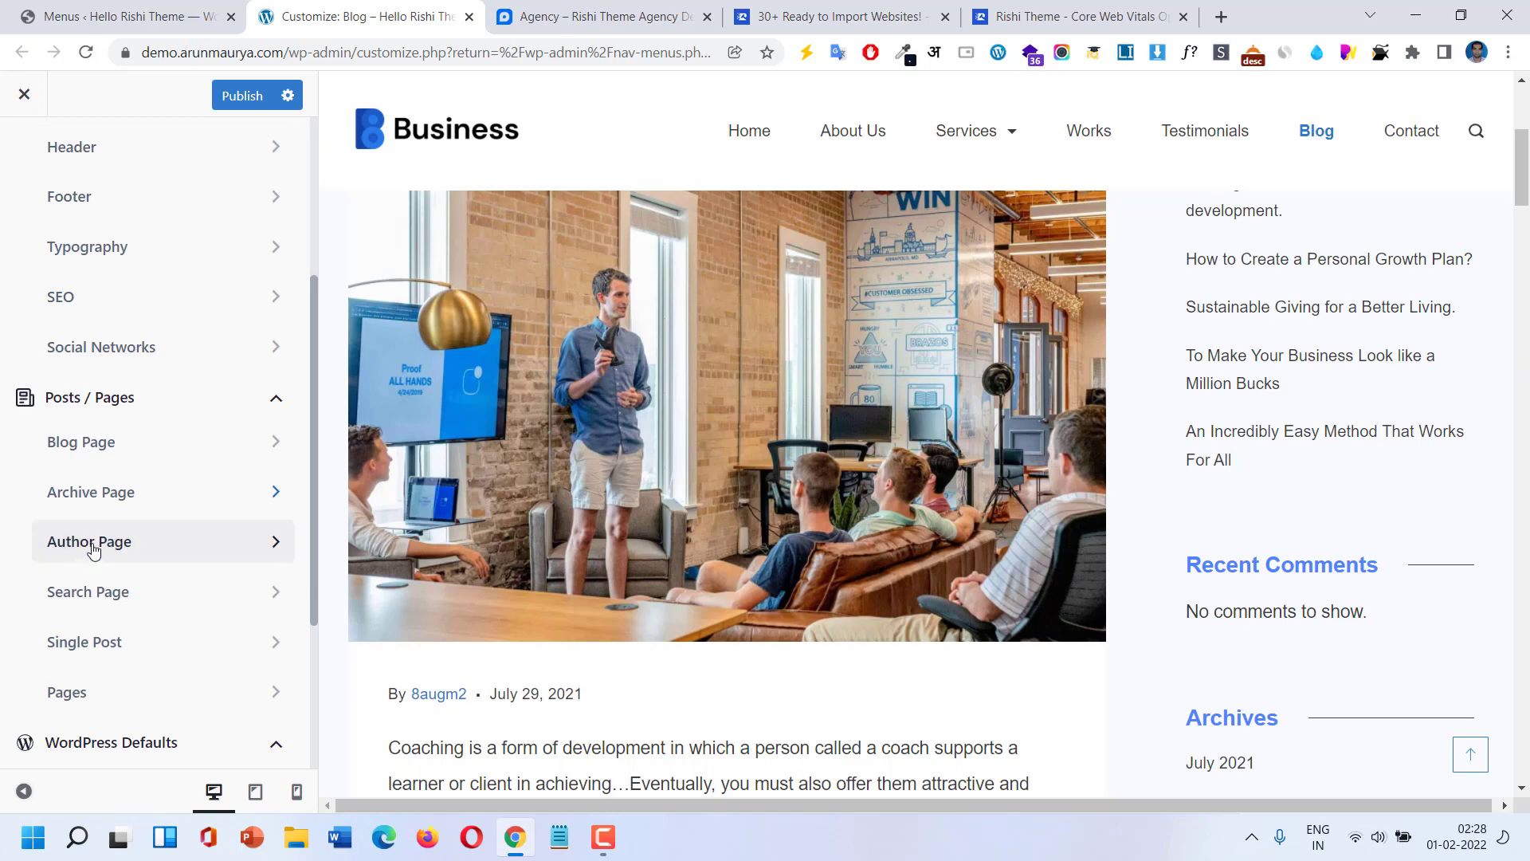
{"action": "left_click", "coordinate": [102, 611]}
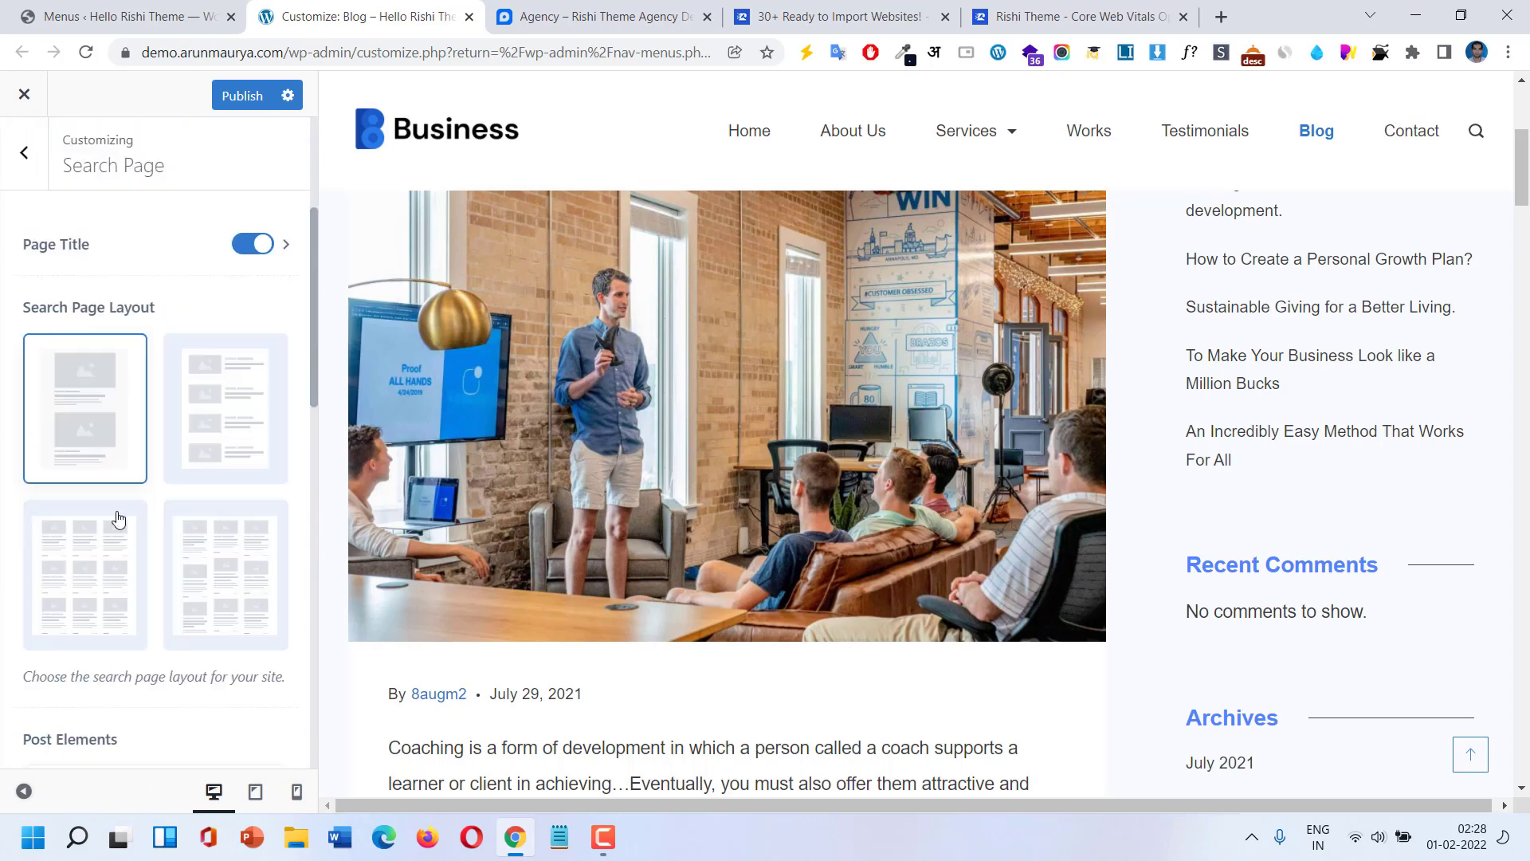
{"action": "scroll", "coordinate": [191, 386], "scroll_direction": "down", "scroll_amount": 4}
{"action": "scroll", "coordinate": [193, 407], "scroll_direction": "down", "scroll_amount": 1}
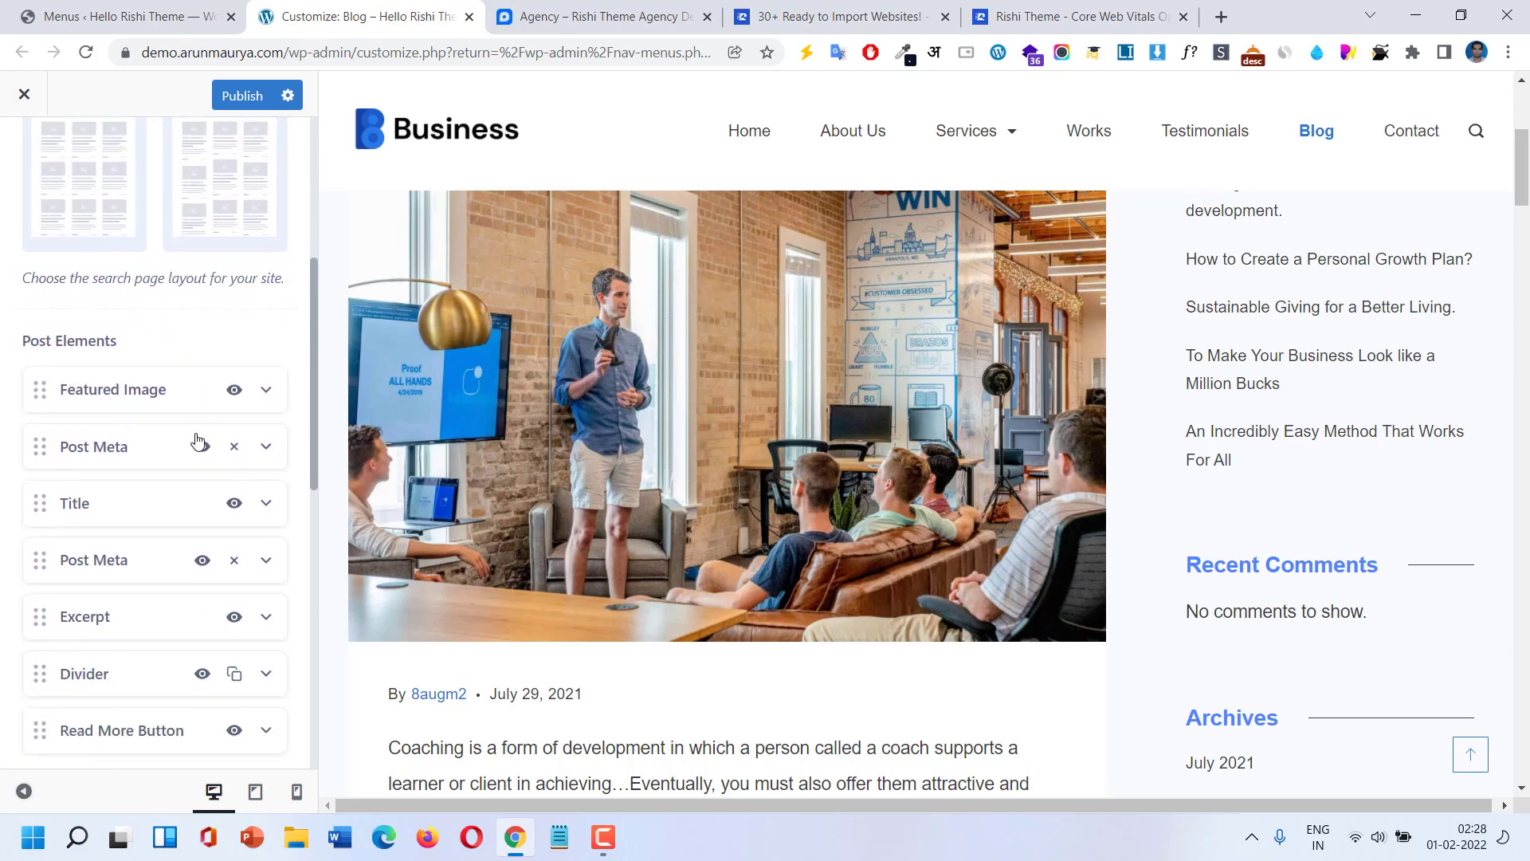
{"action": "scroll", "coordinate": [151, 494], "scroll_direction": "down", "scroll_amount": 4}
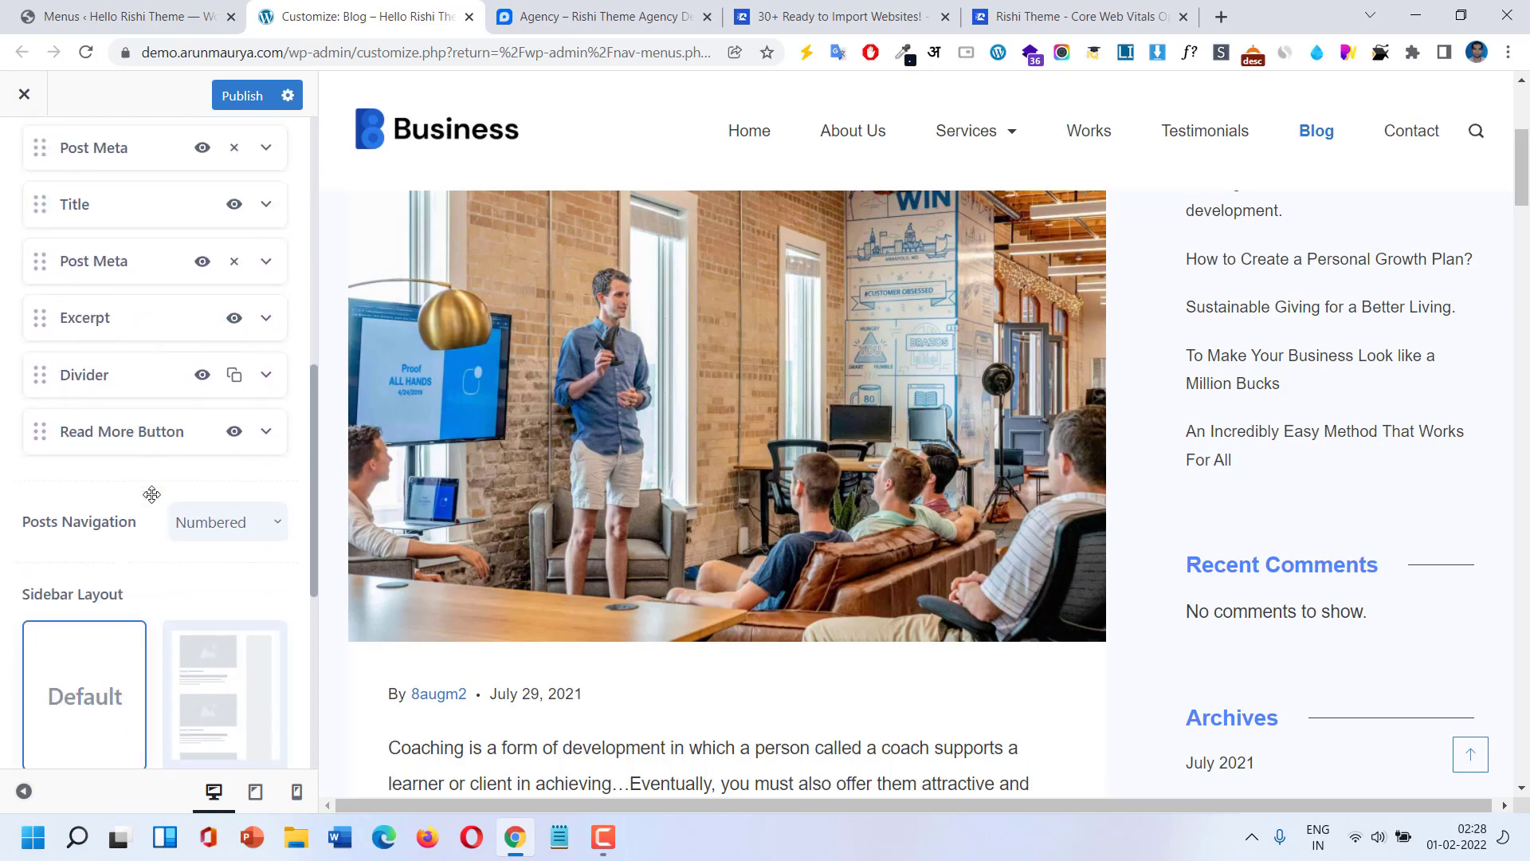
{"action": "scroll", "coordinate": [151, 502], "scroll_direction": "up", "scroll_amount": 4}
{"action": "scroll", "coordinate": [154, 502], "scroll_direction": "up", "scroll_amount": 5}
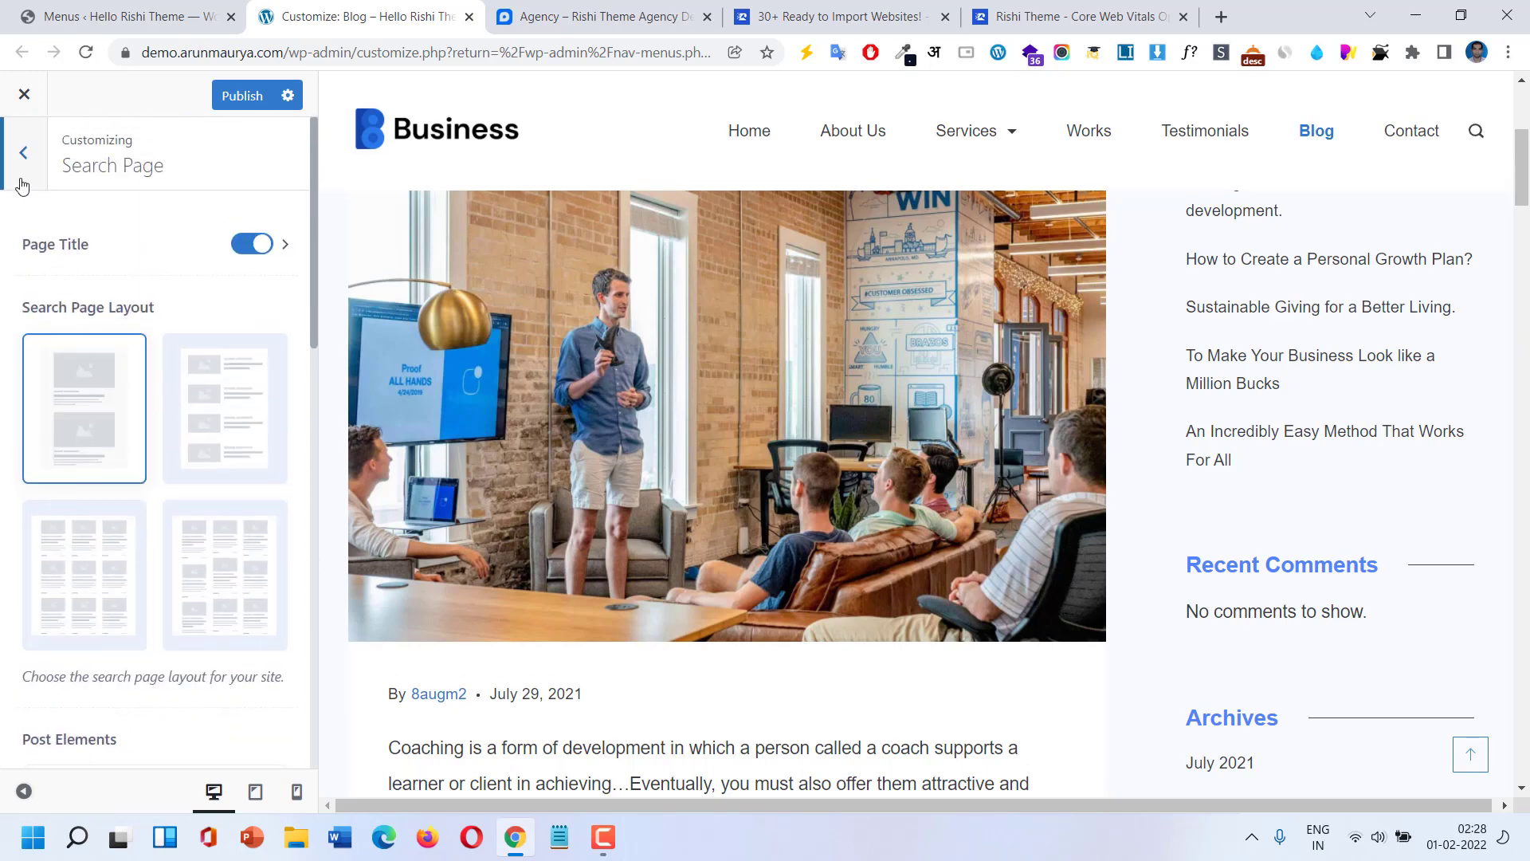
{"action": "left_click", "coordinate": [23, 154]}
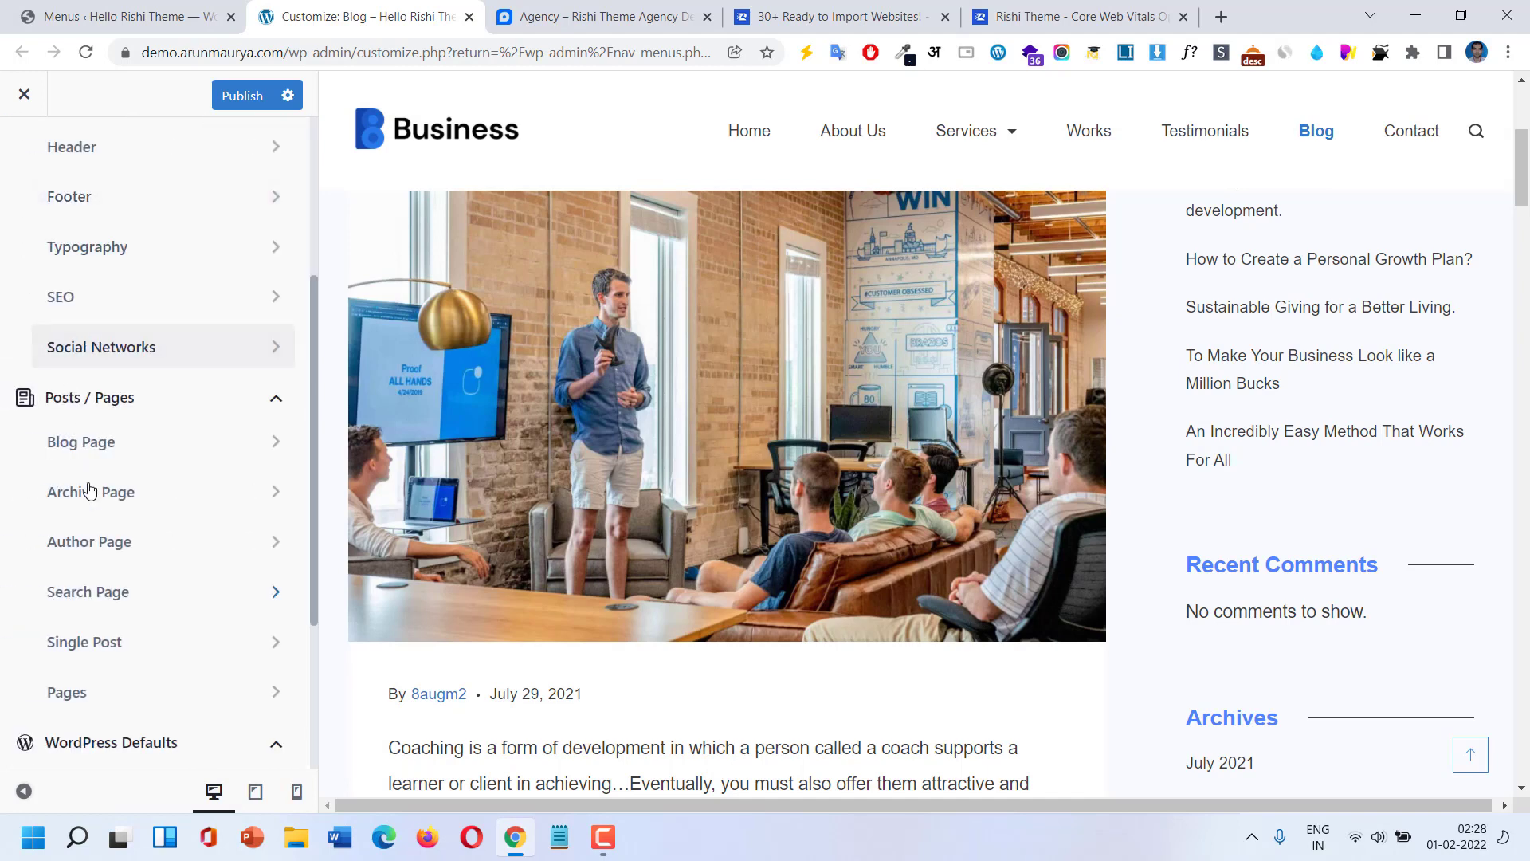
{"action": "scroll", "coordinate": [163, 622], "scroll_direction": "down", "scroll_amount": 1}
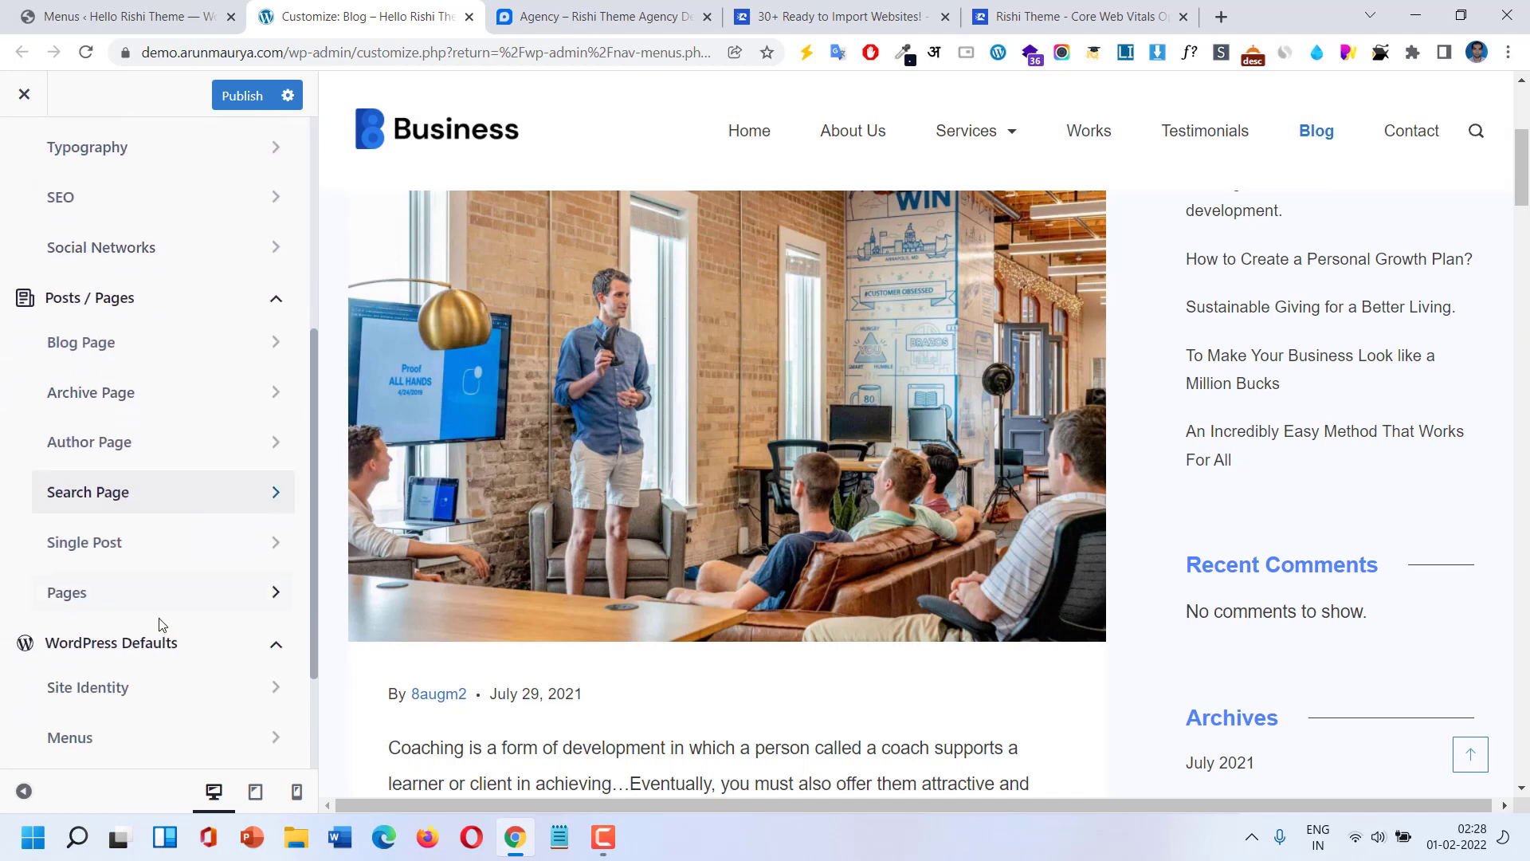
Preview the Starting a business post and move Title above Featured Image in Single Post.
{"action": "left_click", "coordinate": [125, 558]}
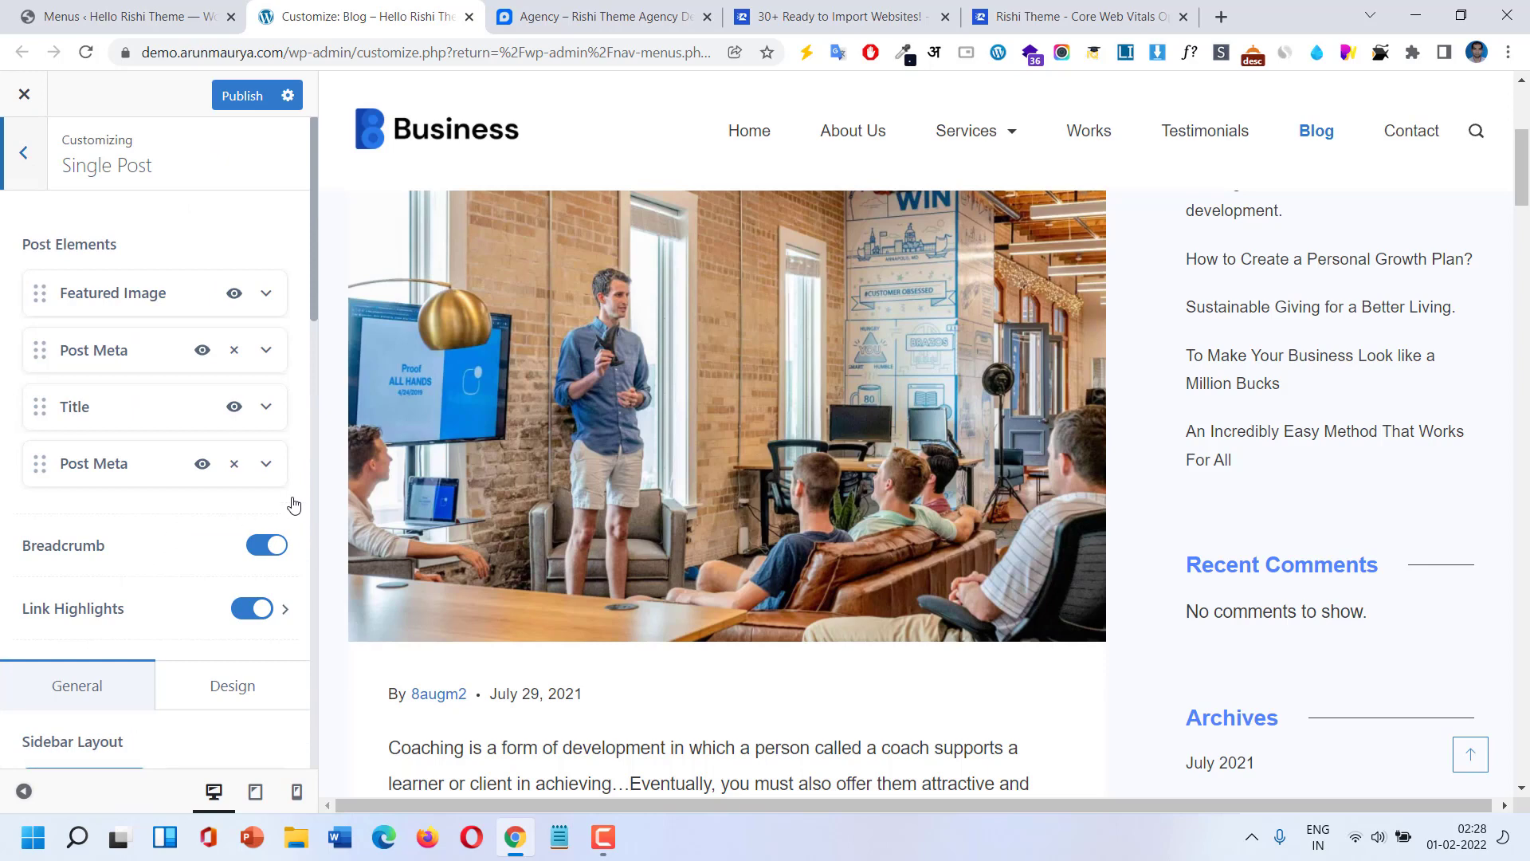
{"action": "scroll", "coordinate": [655, 554], "scroll_direction": "down", "scroll_amount": 2}
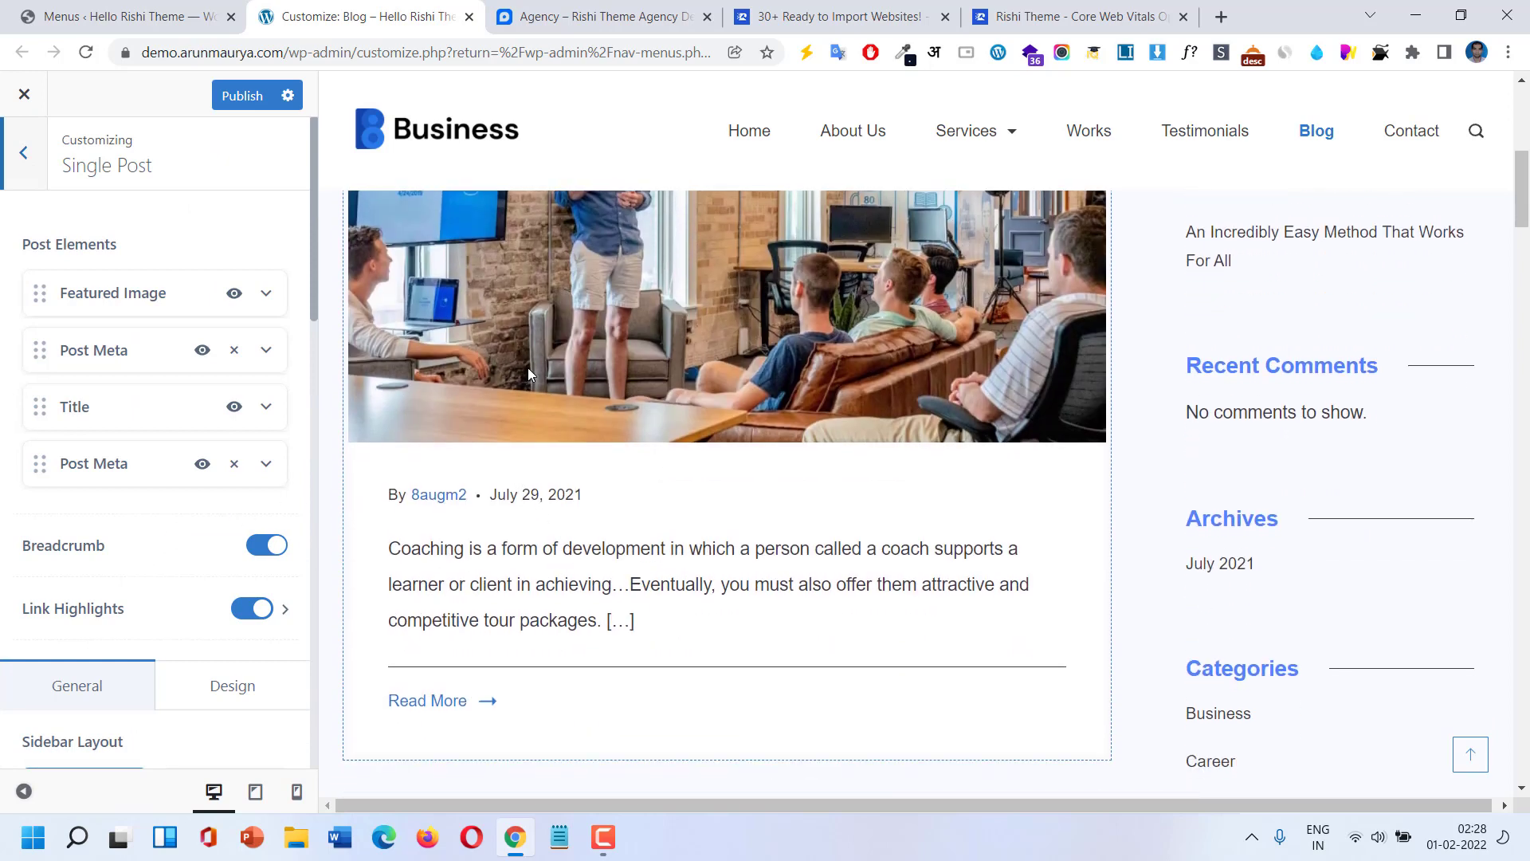
{"action": "left_click", "coordinate": [422, 703]}
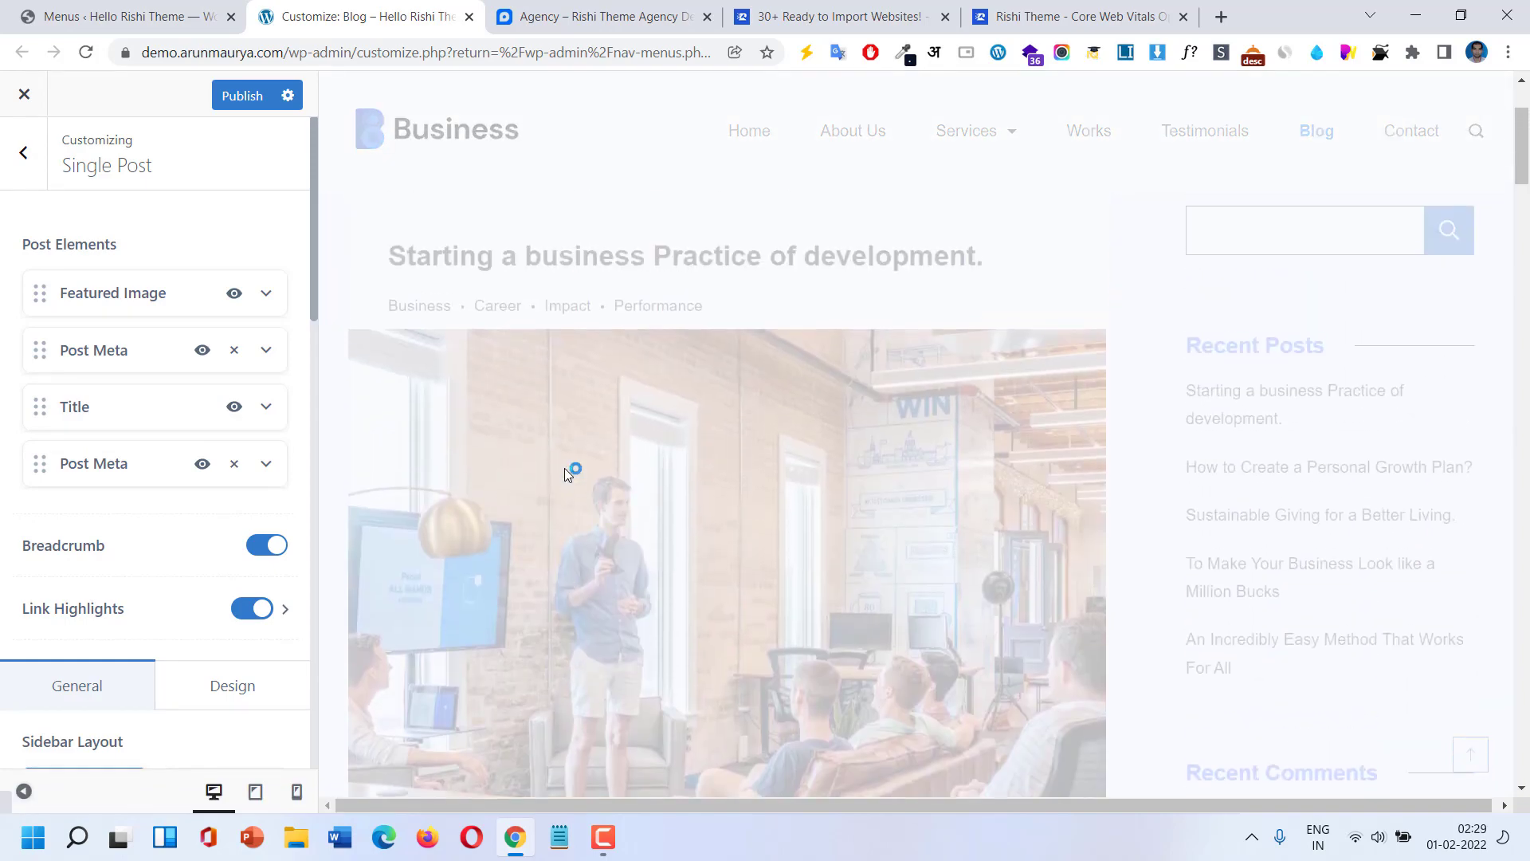
{"action": "scroll", "coordinate": [571, 508], "scroll_direction": "down", "scroll_amount": 10}
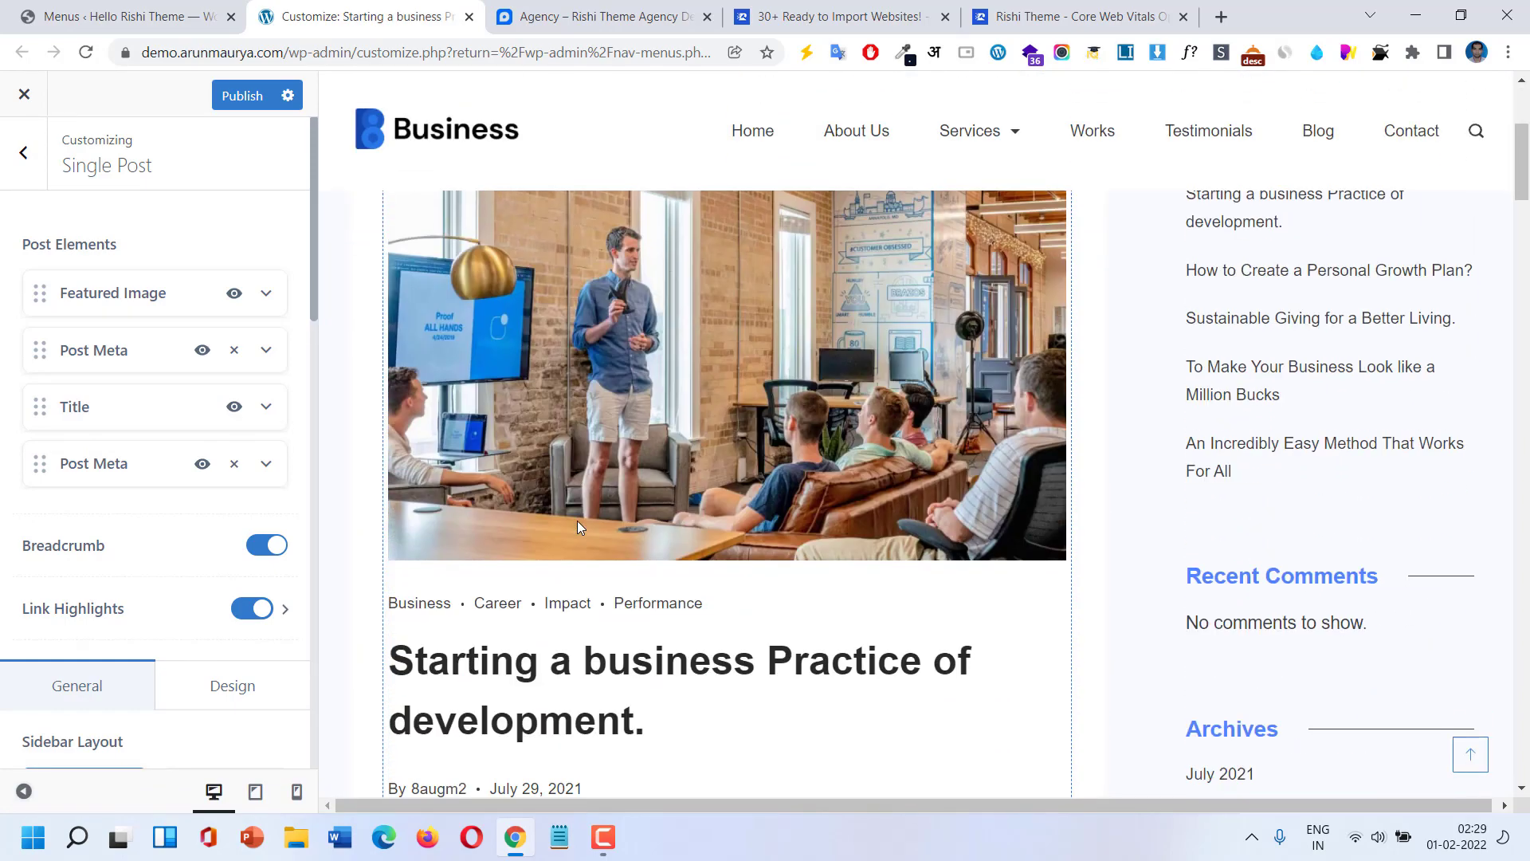
{"action": "scroll", "coordinate": [579, 525], "scroll_direction": "down", "scroll_amount": 8}
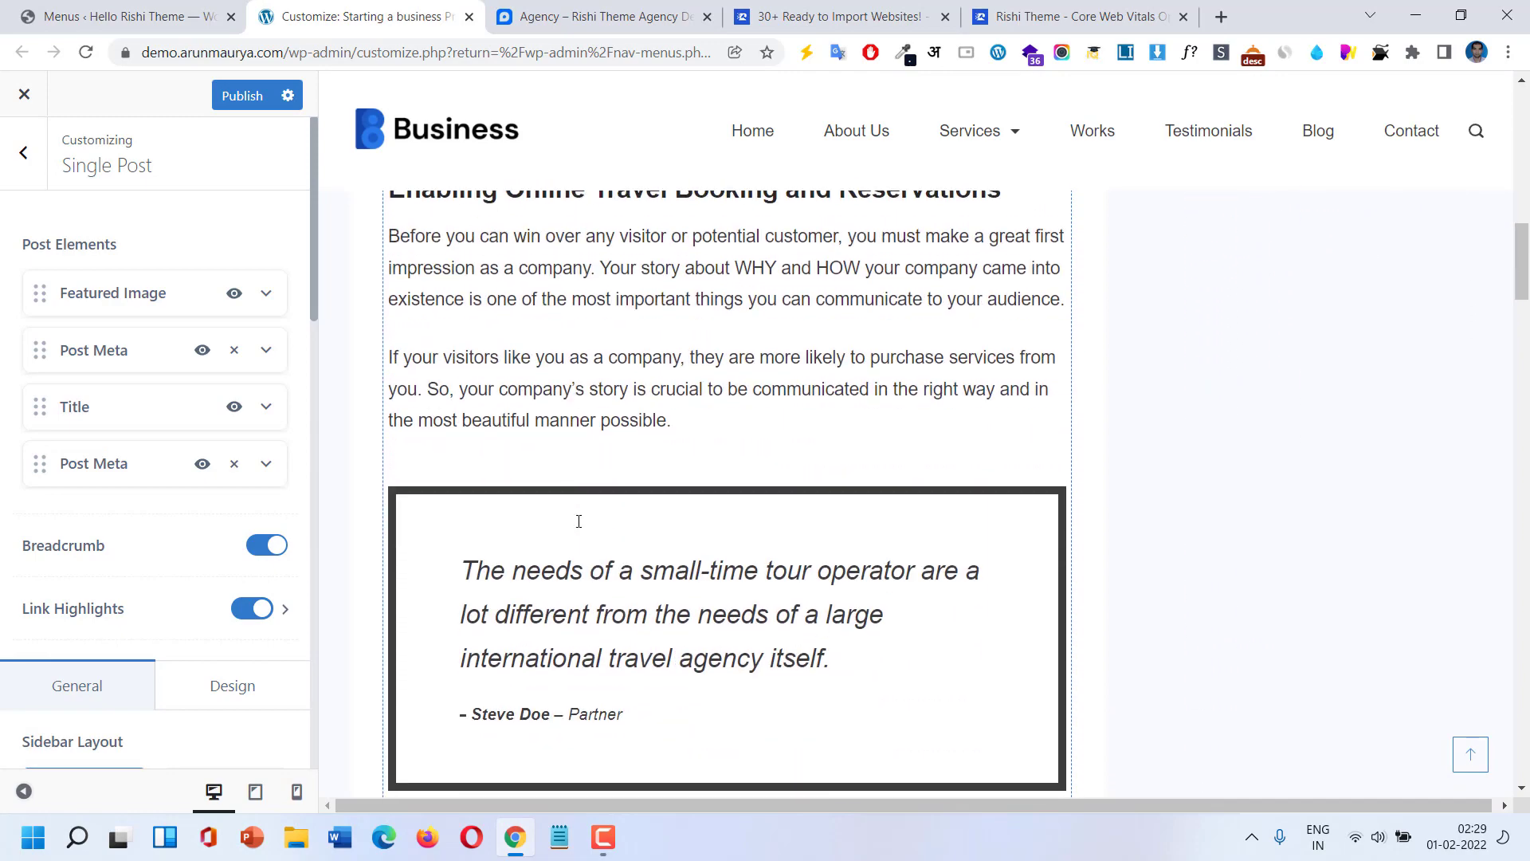
{"action": "scroll", "coordinate": [579, 522], "scroll_direction": "up", "scroll_amount": 10}
{"action": "scroll", "coordinate": [586, 476], "scroll_direction": "up", "scroll_amount": 6}
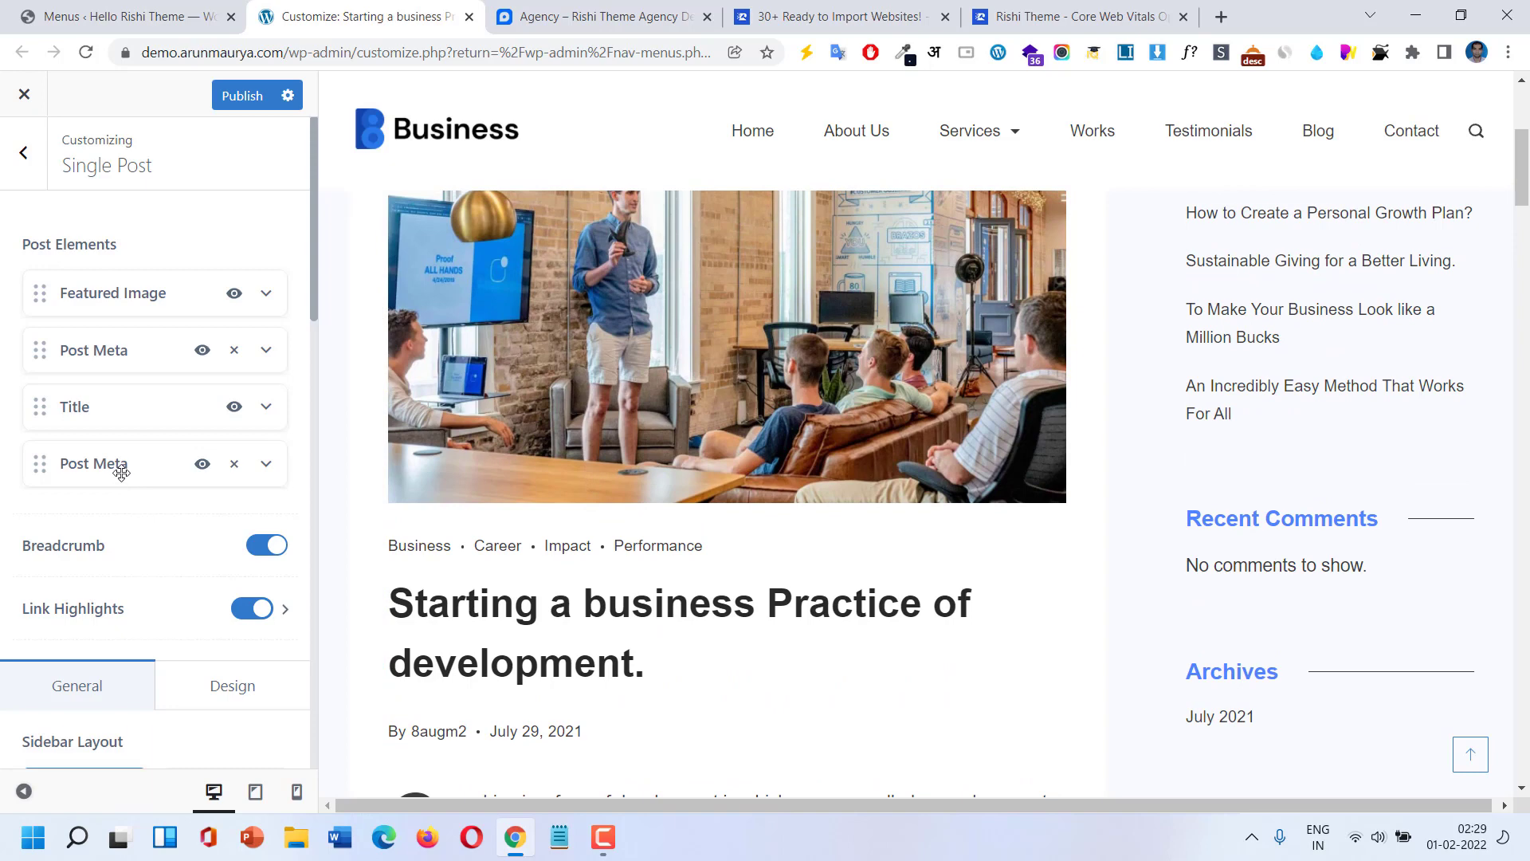
{"action": "scroll", "coordinate": [744, 375], "scroll_direction": "up", "scroll_amount": 2}
{"action": "scroll", "coordinate": [735, 380], "scroll_direction": "down", "scroll_amount": 2}
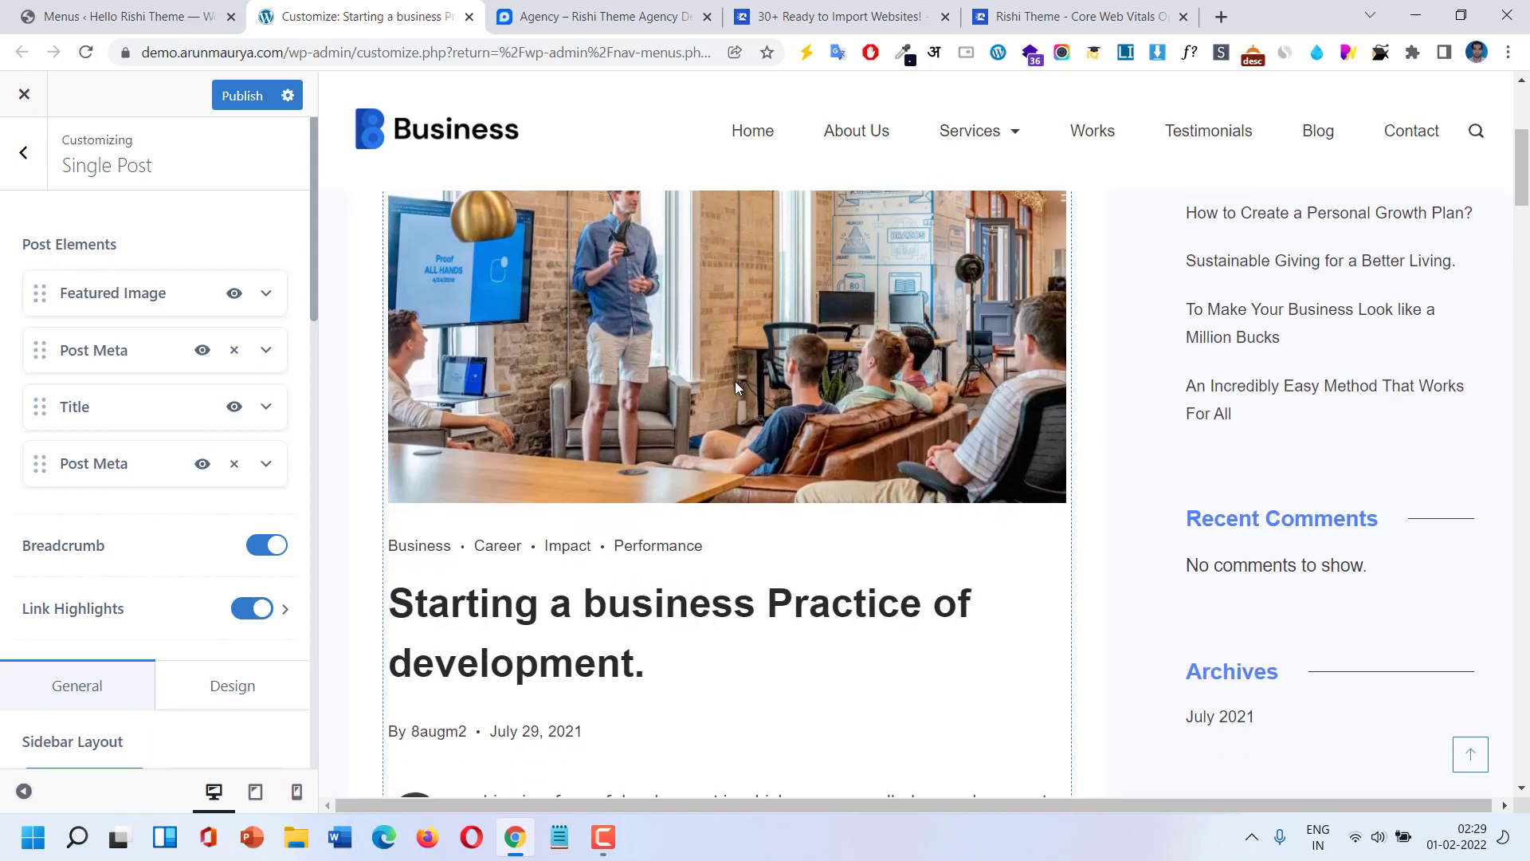
{"action": "left_click_drag", "start_coordinate": [117, 415], "coordinate": [109, 296]}
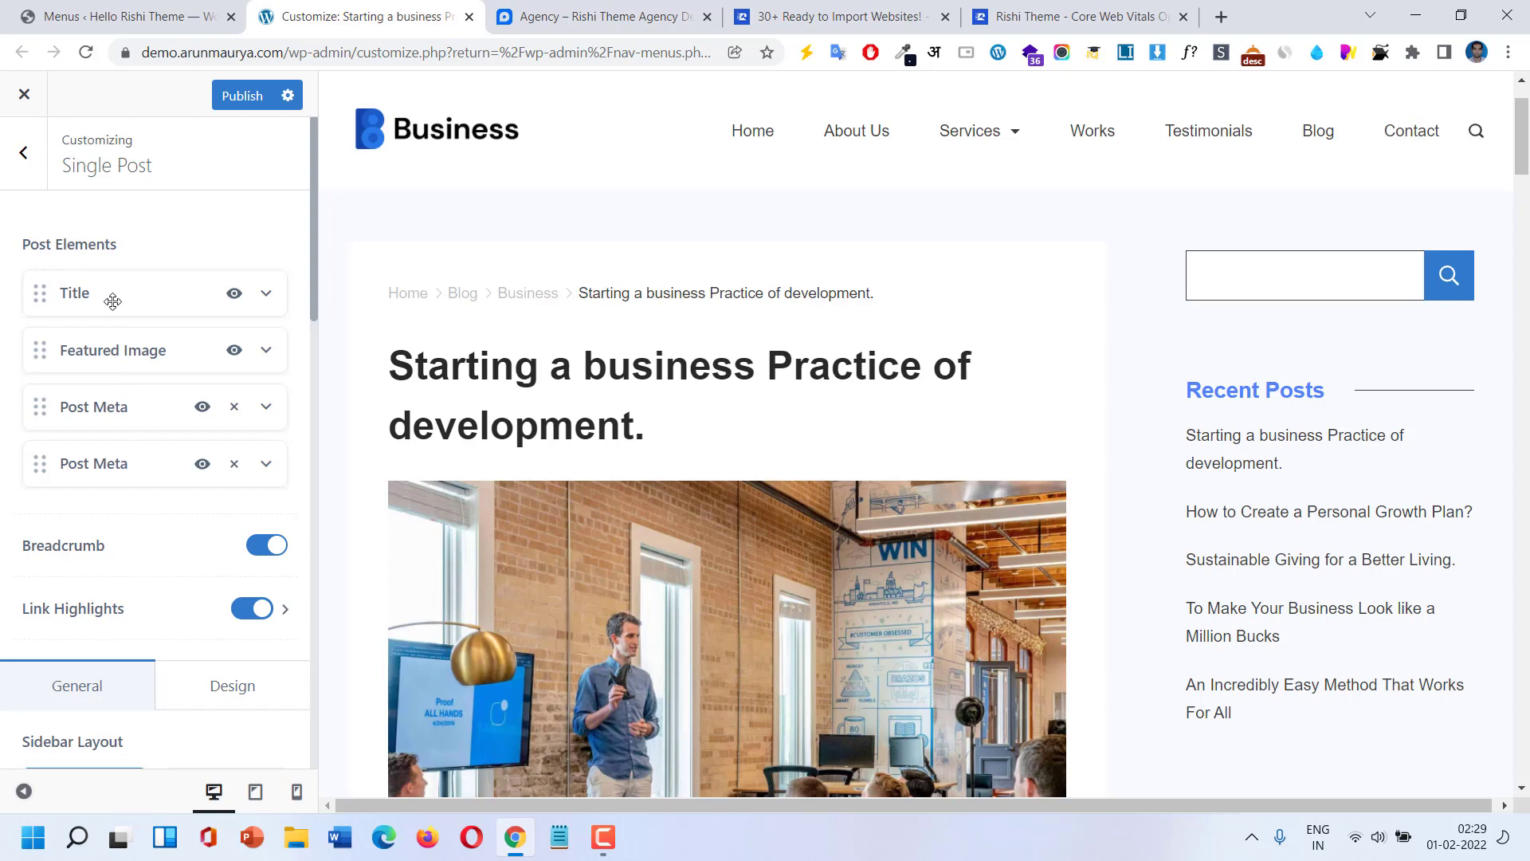
Toggle Breadcrumb and Link Highlights off and back on, leaving both enabled.
{"action": "scroll", "coordinate": [626, 492], "scroll_direction": "down", "scroll_amount": 2}
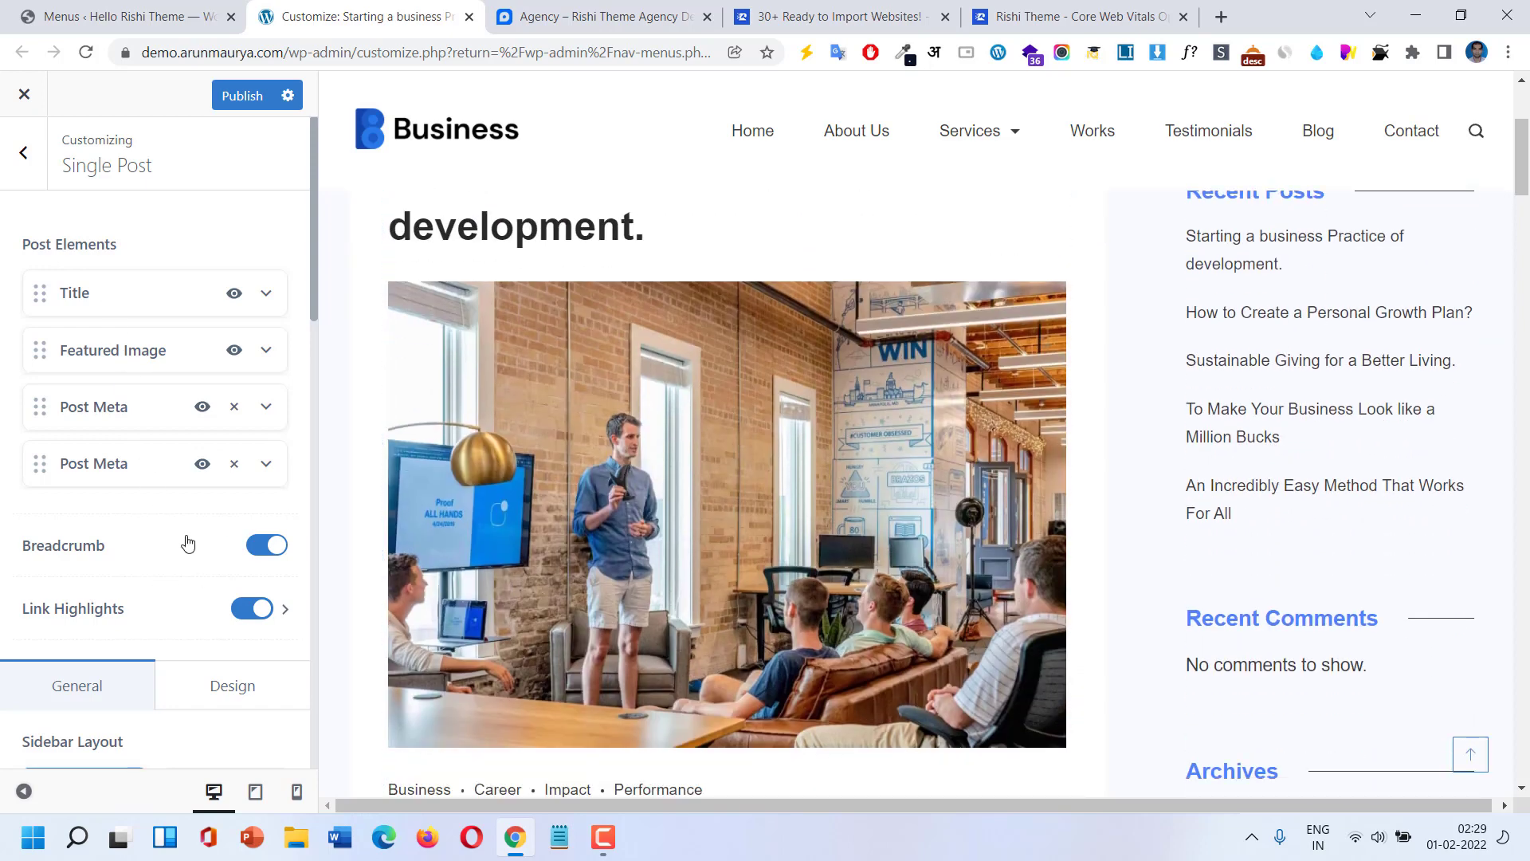
{"action": "scroll", "coordinate": [582, 414], "scroll_direction": "up", "scroll_amount": 2}
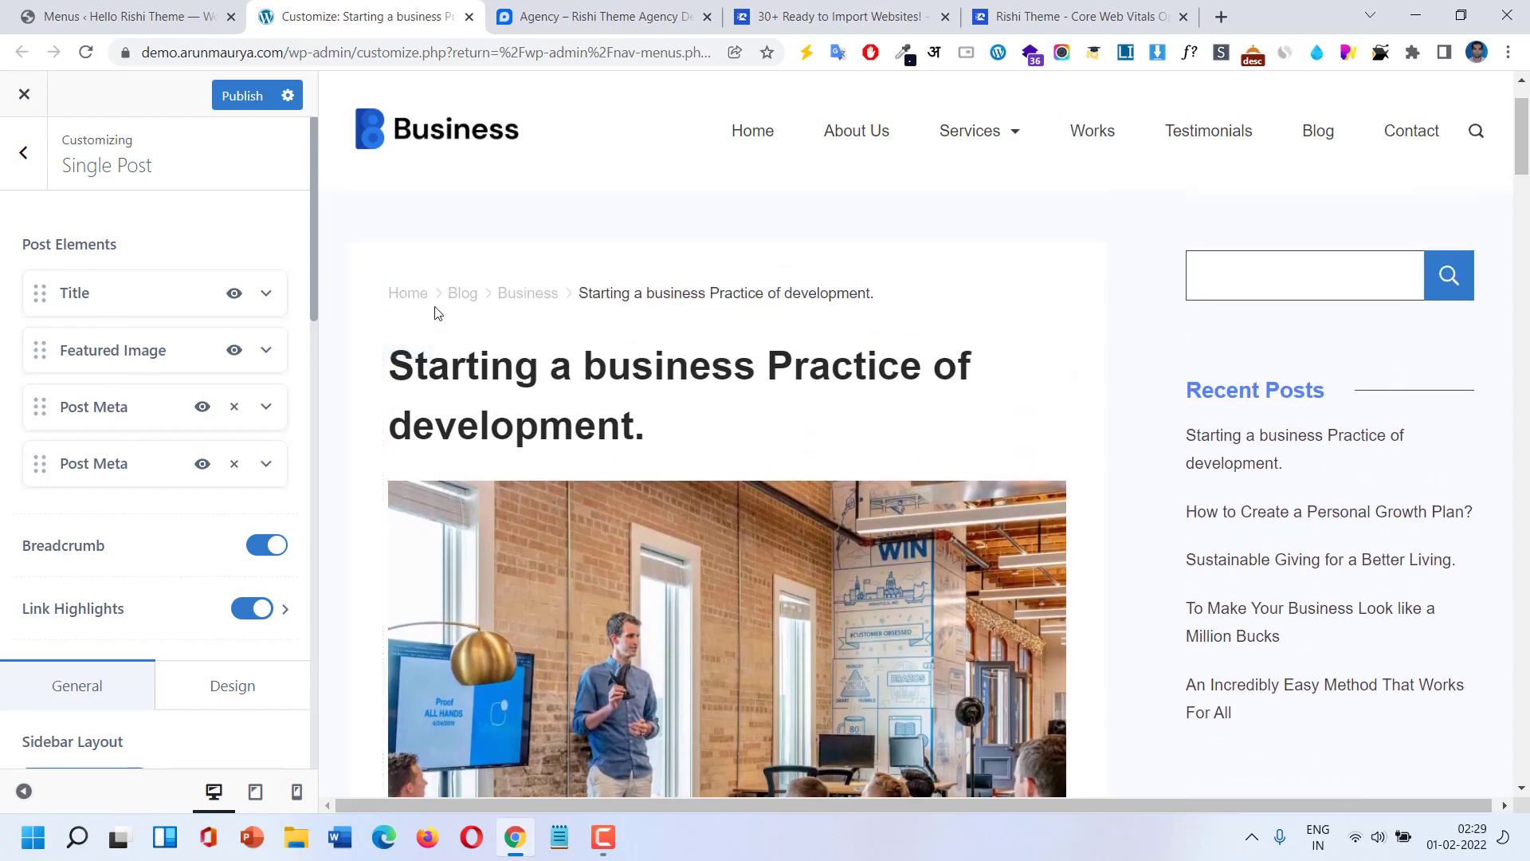
{"action": "left_click", "coordinate": [255, 546]}
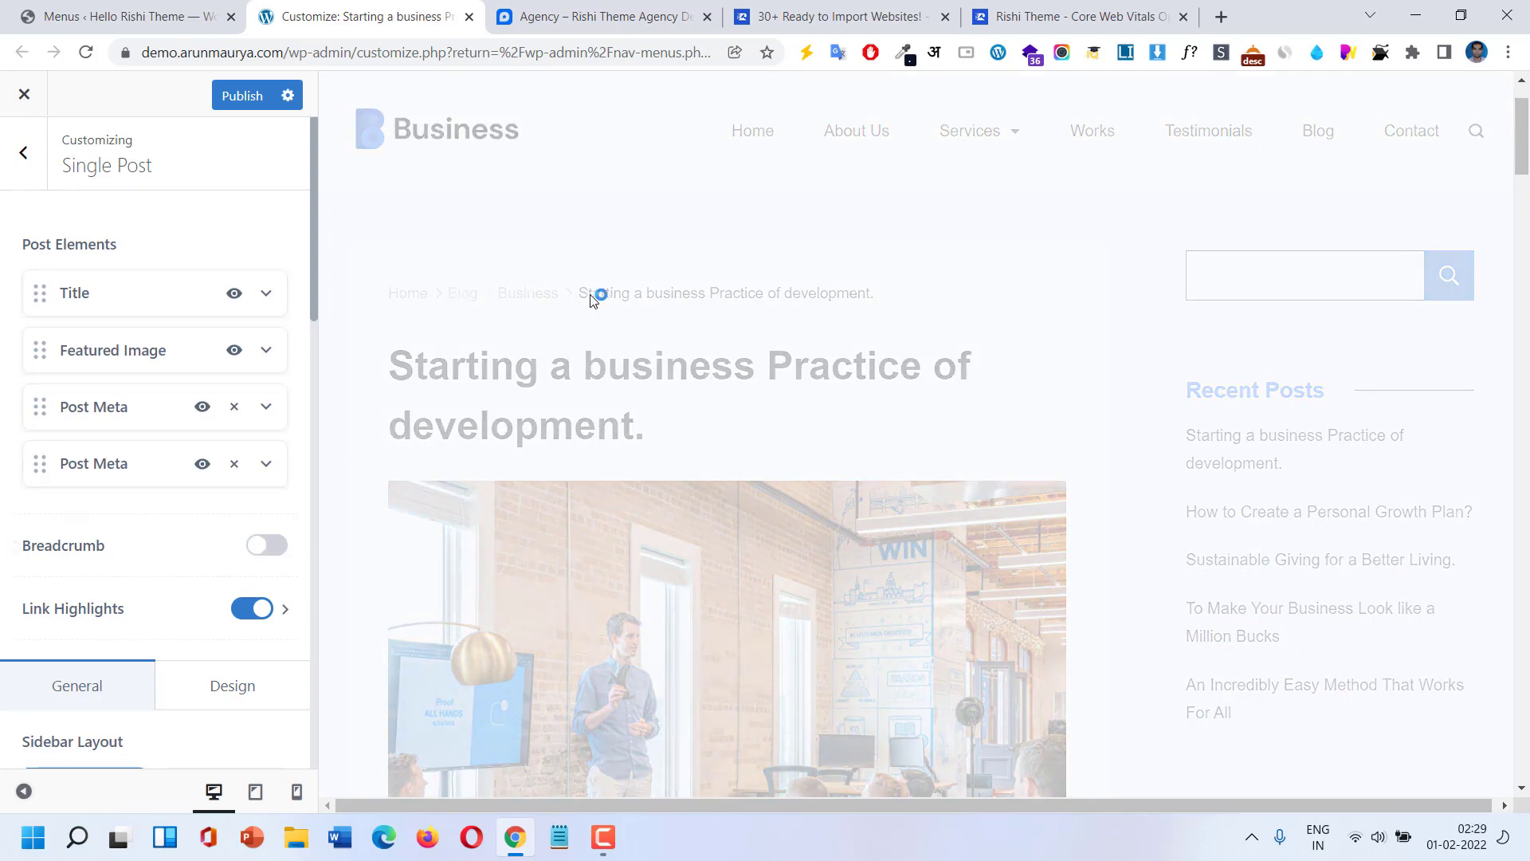
{"action": "left_click", "coordinate": [281, 550]}
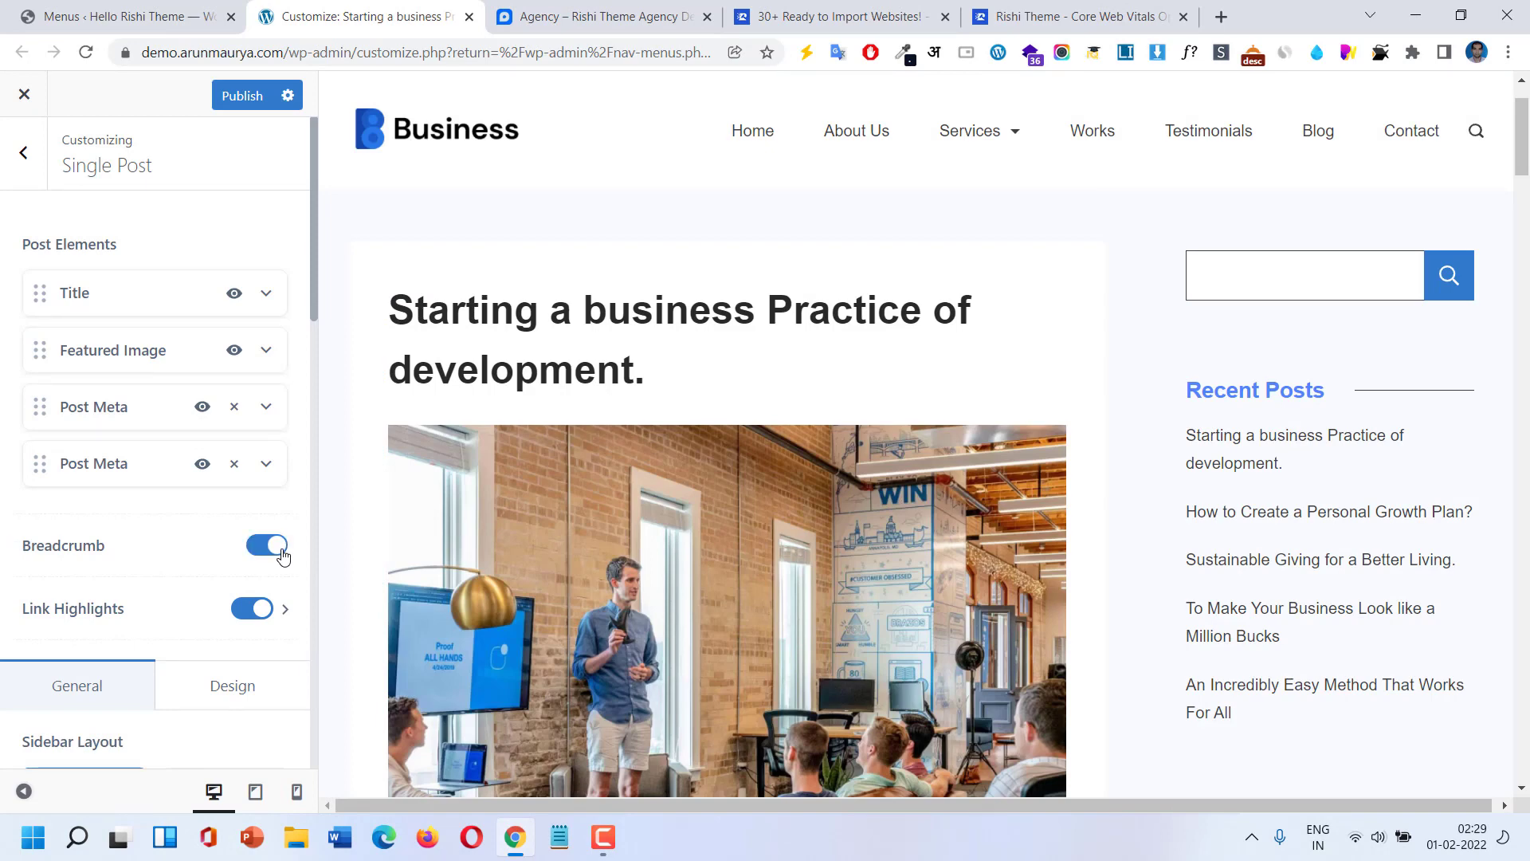
{"action": "scroll", "coordinate": [239, 582], "scroll_direction": "down", "scroll_amount": 1}
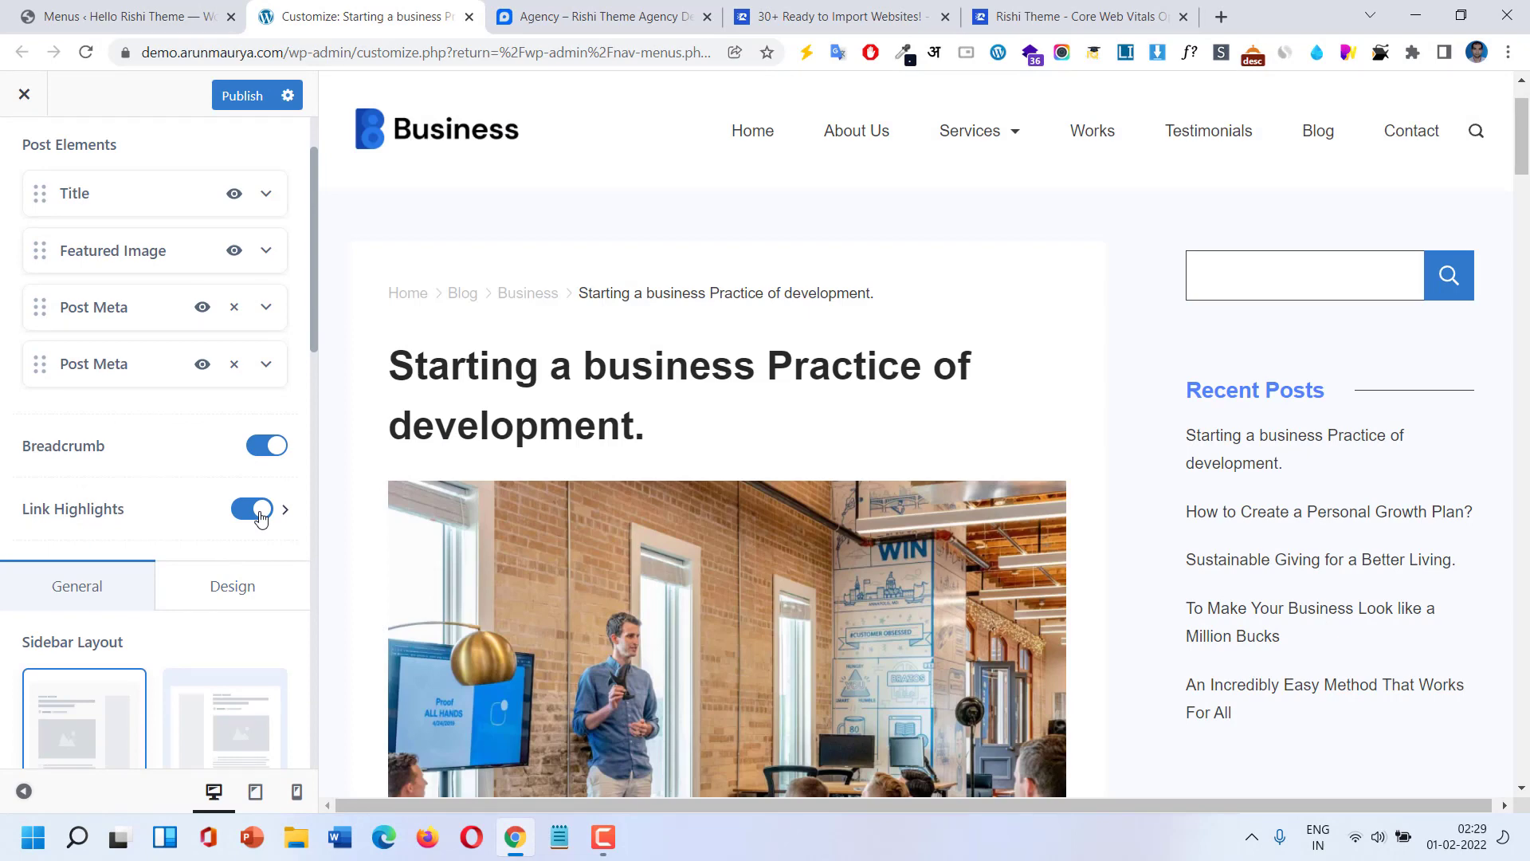
{"action": "scroll", "coordinate": [255, 514], "scroll_direction": "down", "scroll_amount": 1}
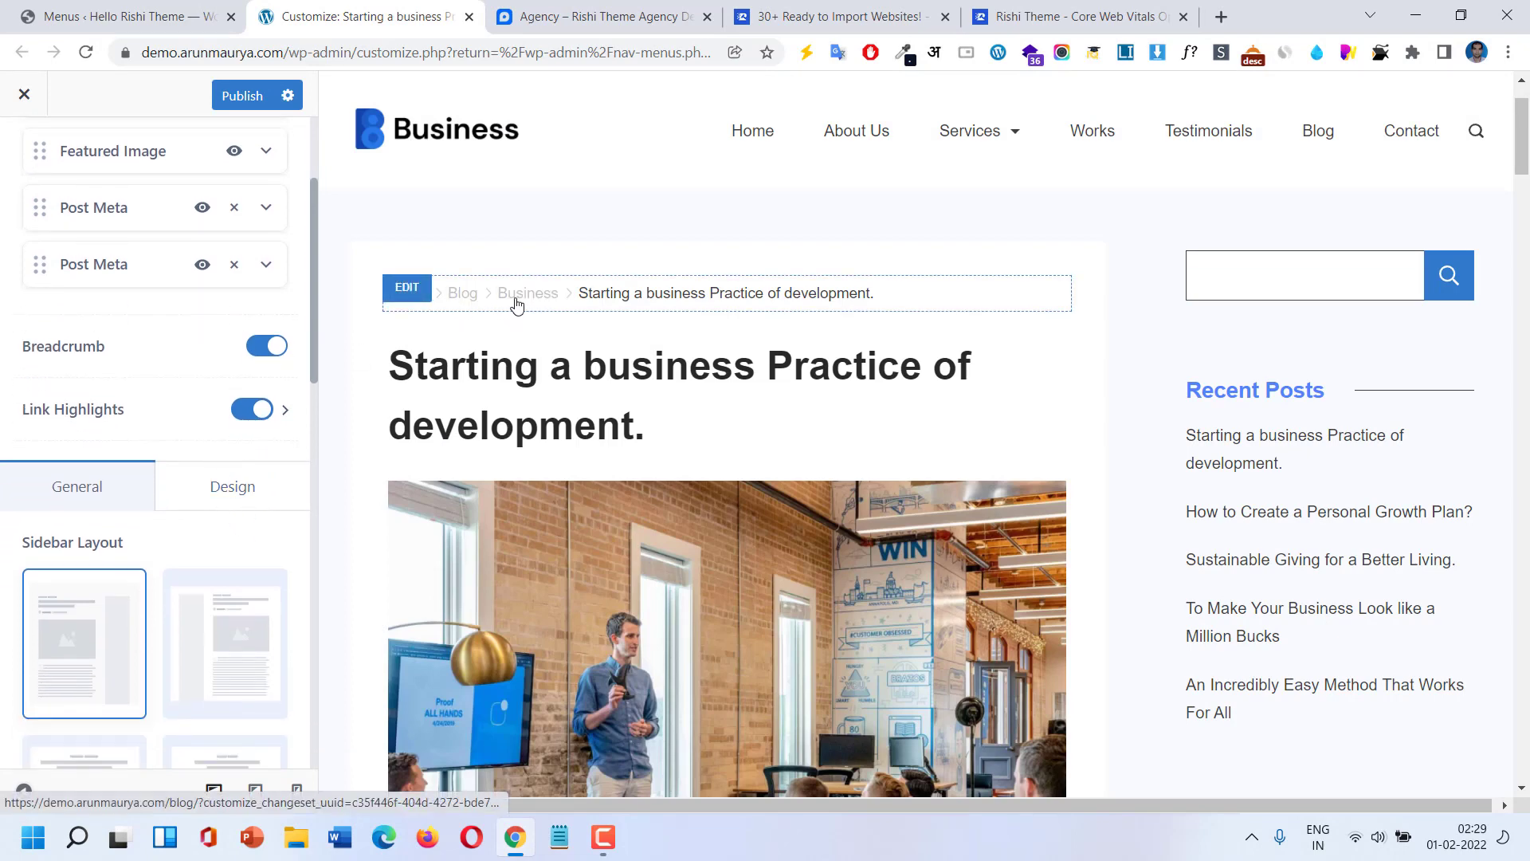
{"action": "left_click", "coordinate": [263, 409]}
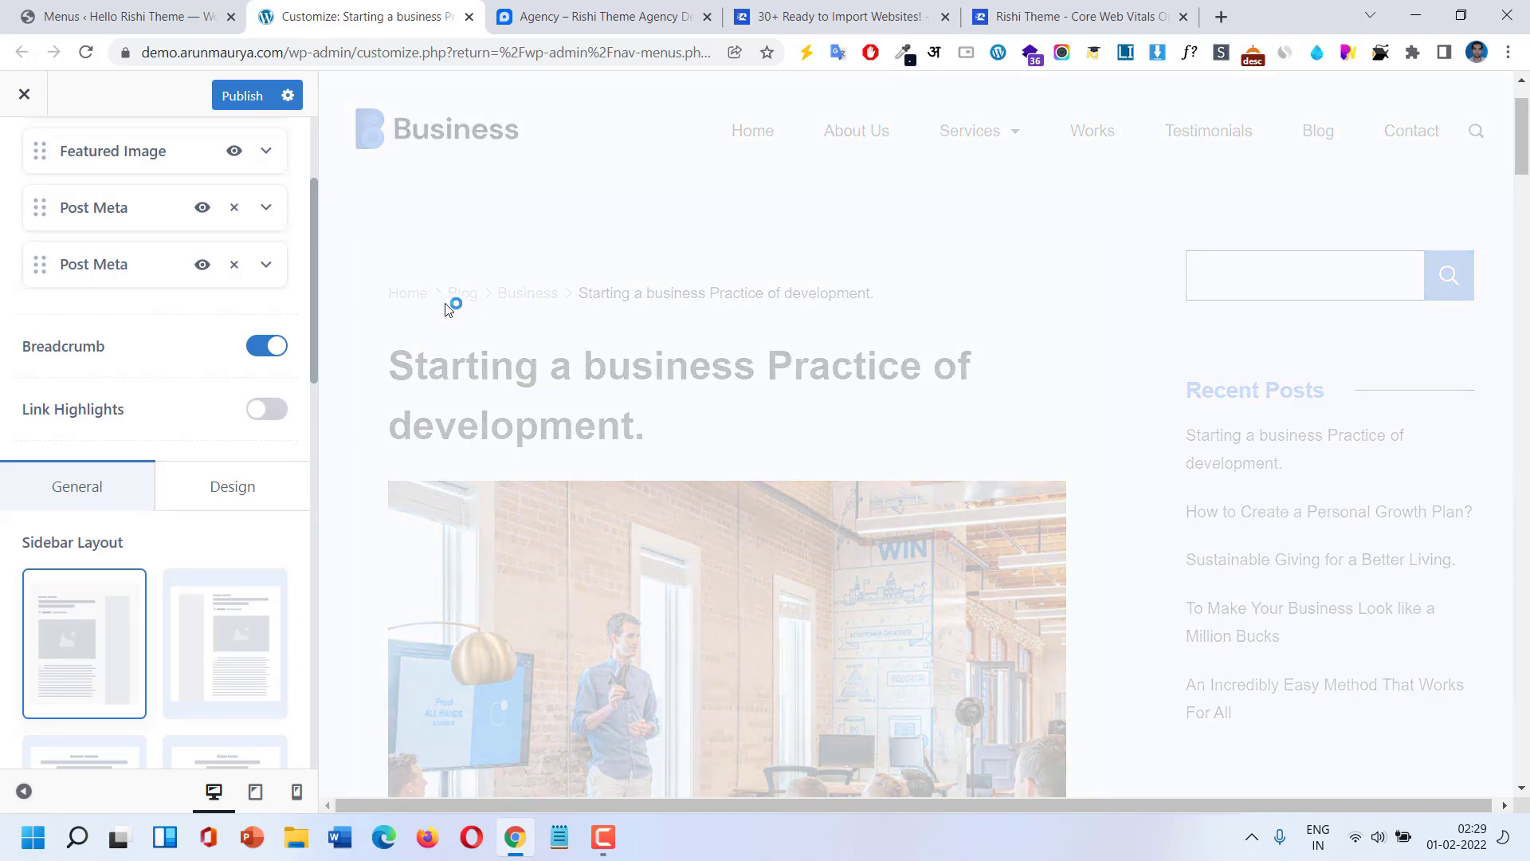
{"action": "left_click", "coordinate": [267, 411]}
{"action": "scroll", "coordinate": [227, 494], "scroll_direction": "down", "scroll_amount": 3}
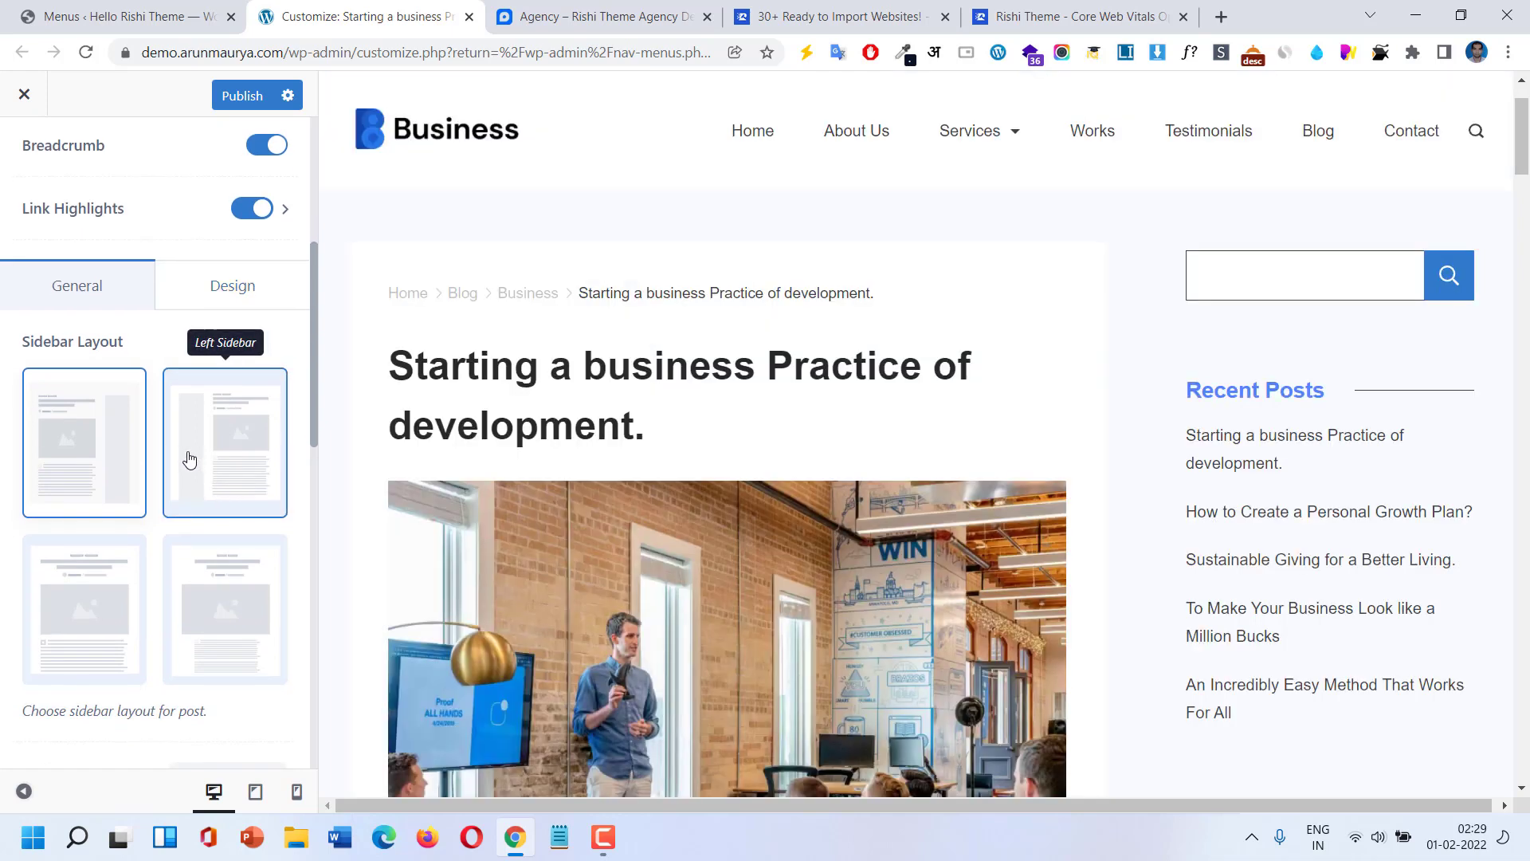
{"action": "scroll", "coordinate": [187, 462], "scroll_direction": "down", "scroll_amount": 4}
{"action": "scroll", "coordinate": [176, 470], "scroll_direction": "down", "scroll_amount": 1}
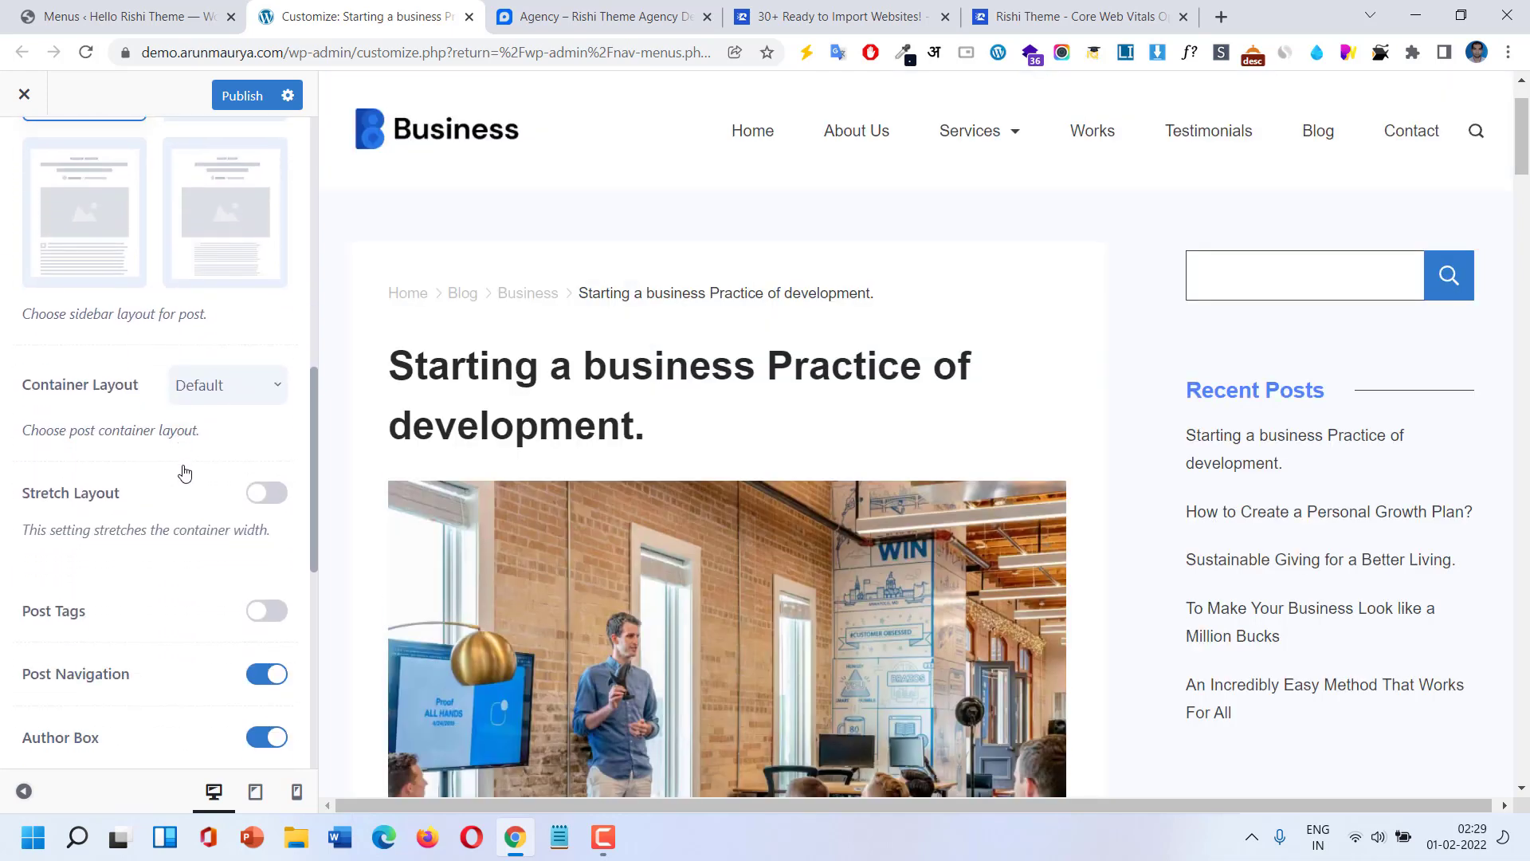
{"action": "left_click", "coordinate": [218, 390]}
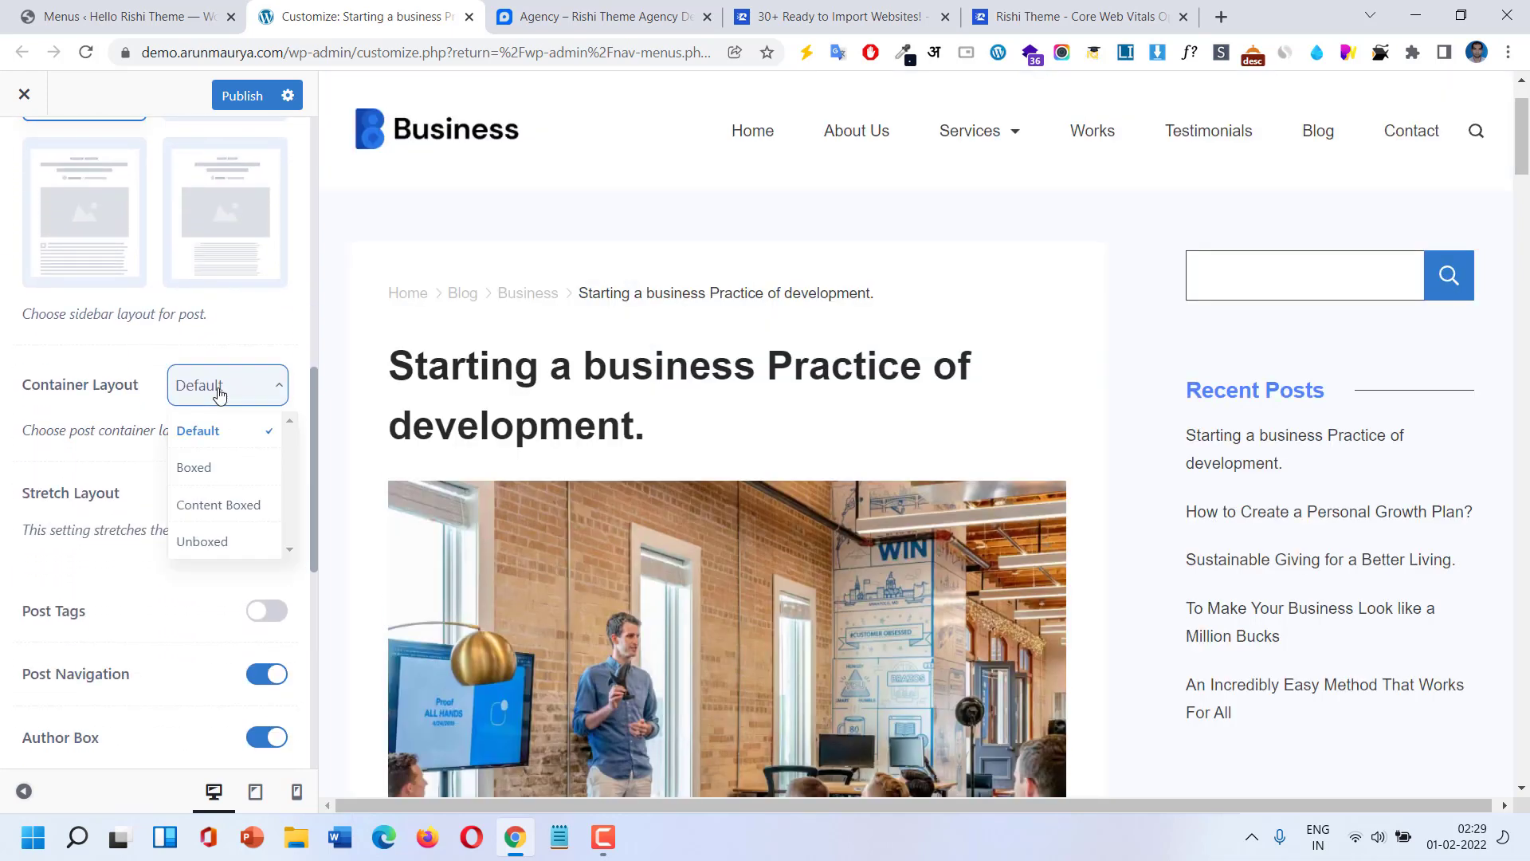
{"action": "left_click", "coordinate": [215, 479]}
{"action": "scroll", "coordinate": [214, 490], "scroll_direction": "down", "scroll_amount": 2}
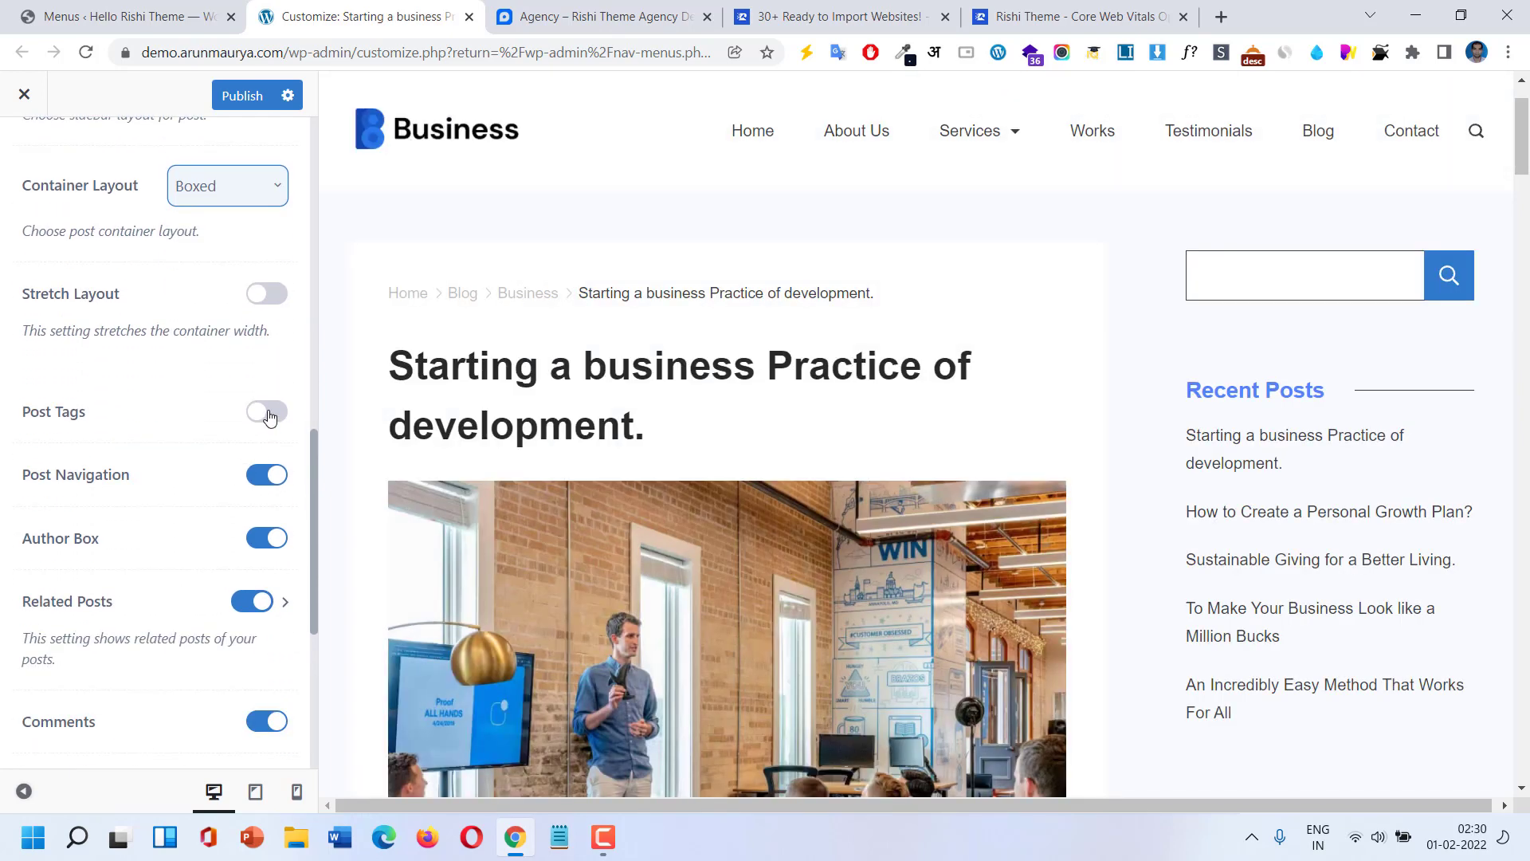
{"action": "left_click", "coordinate": [270, 412]}
{"action": "scroll", "coordinate": [709, 424], "scroll_direction": "down", "scroll_amount": 10}
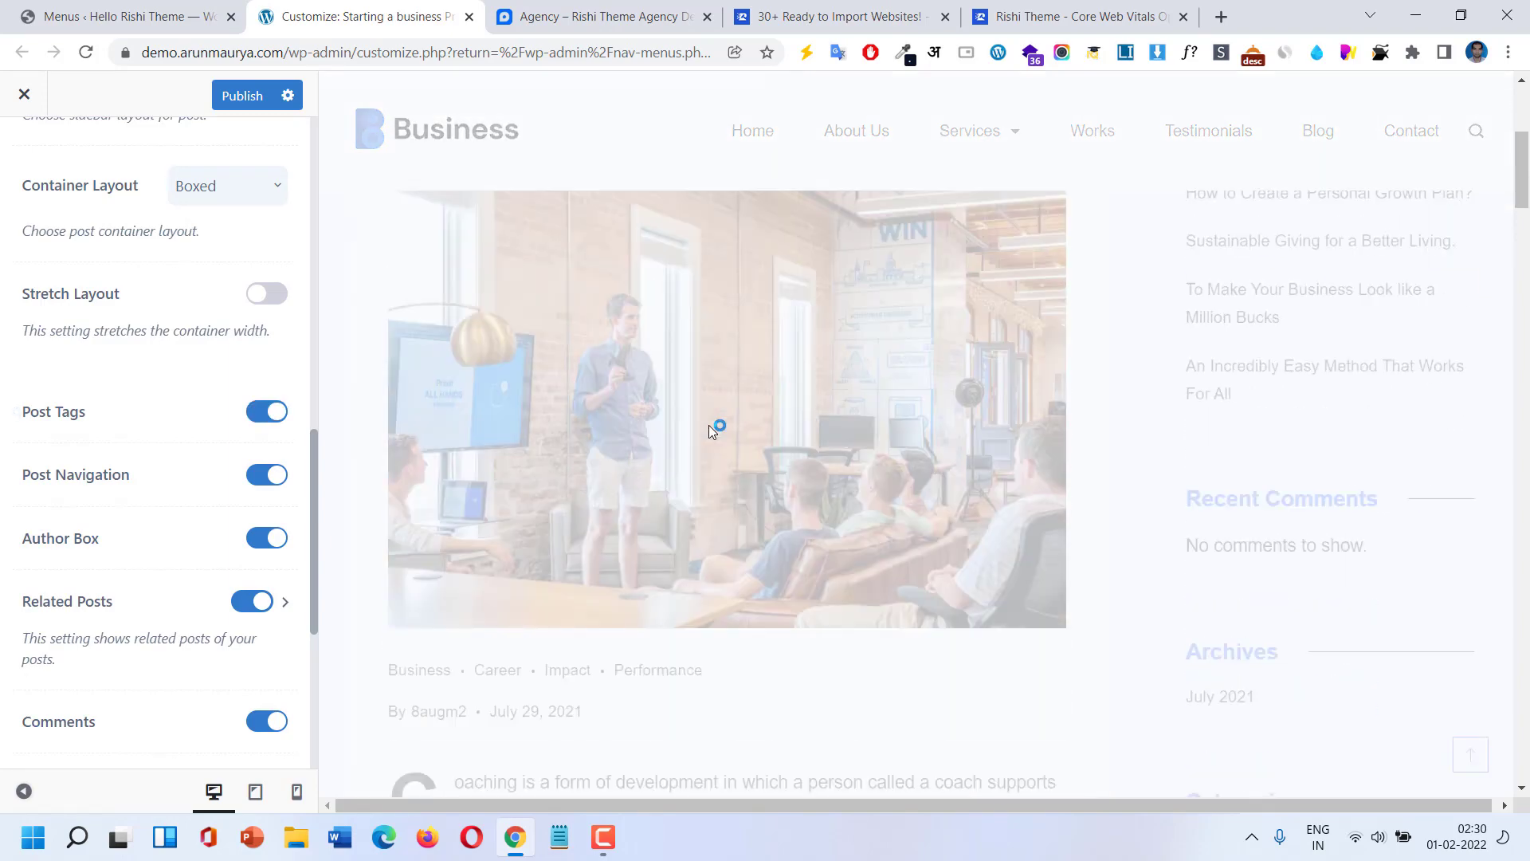
{"action": "scroll", "coordinate": [711, 431], "scroll_direction": "down", "scroll_amount": 15}
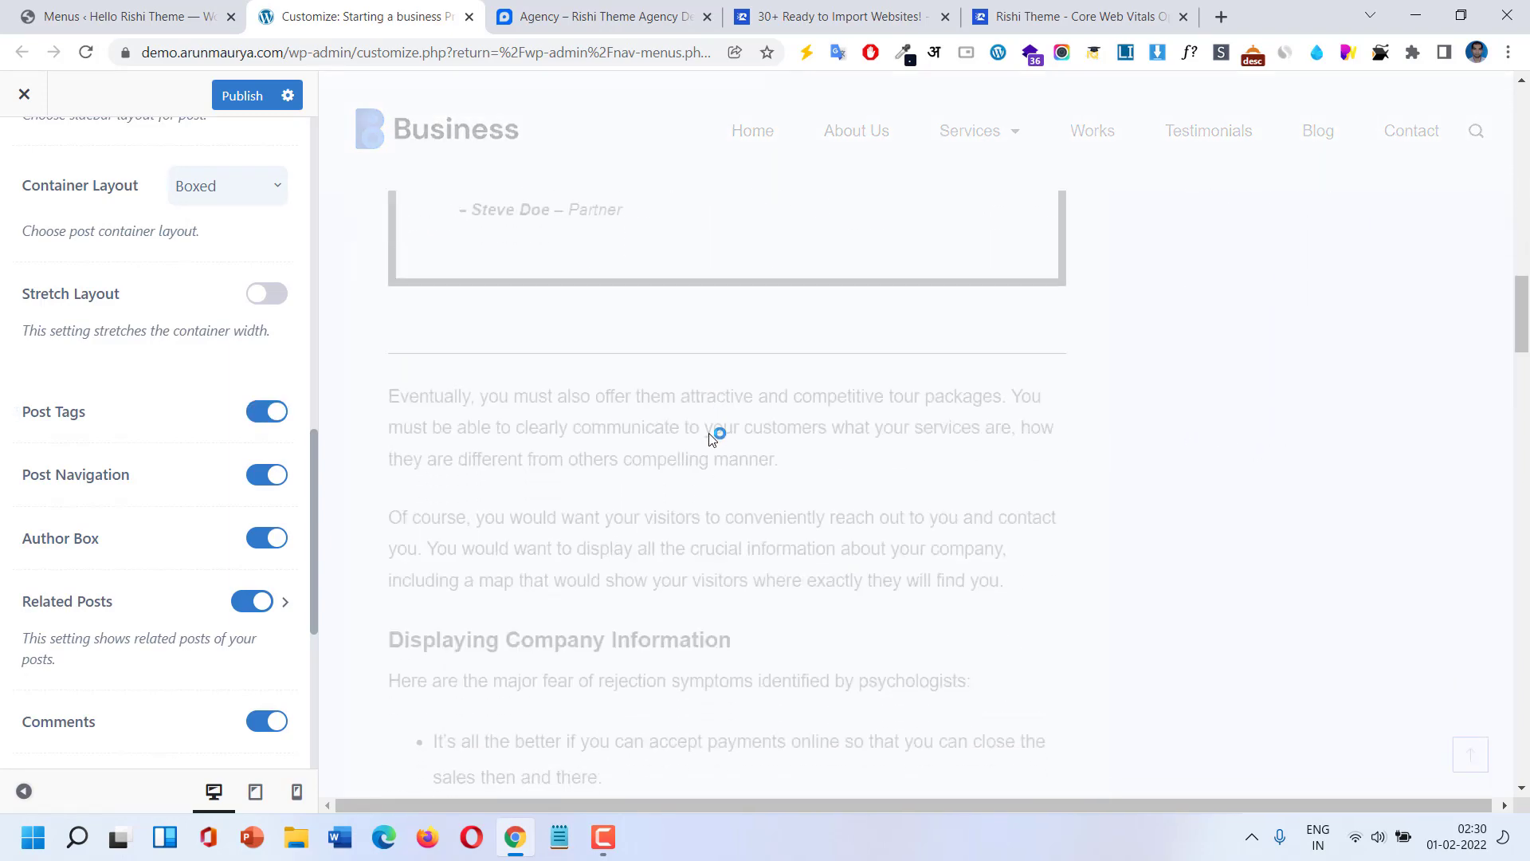
{"action": "scroll", "coordinate": [710, 440], "scroll_direction": "down", "scroll_amount": 10}
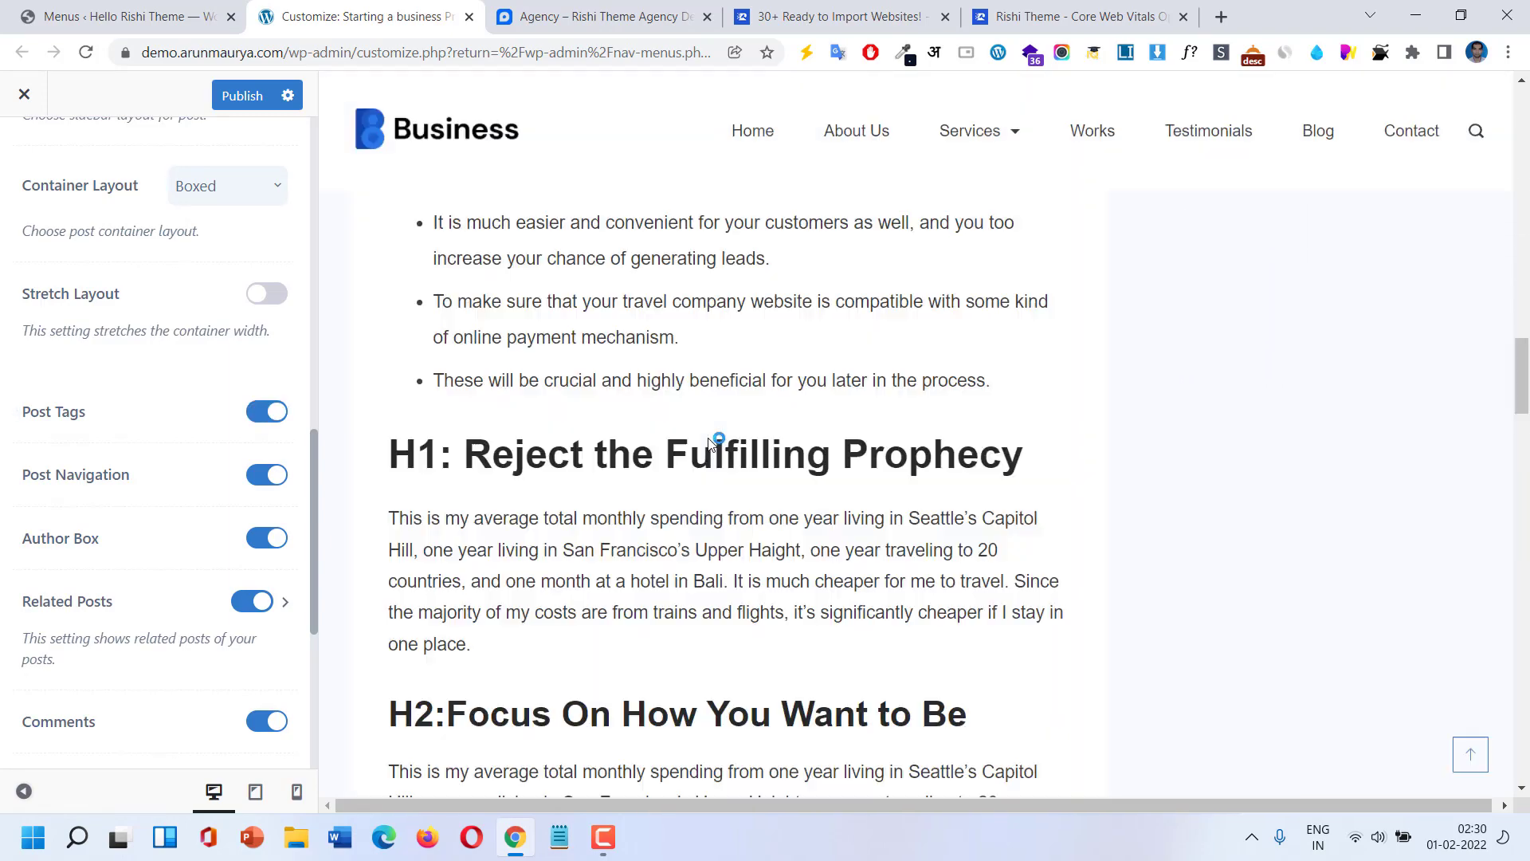
{"action": "scroll", "coordinate": [709, 438], "scroll_direction": "down", "scroll_amount": 20}
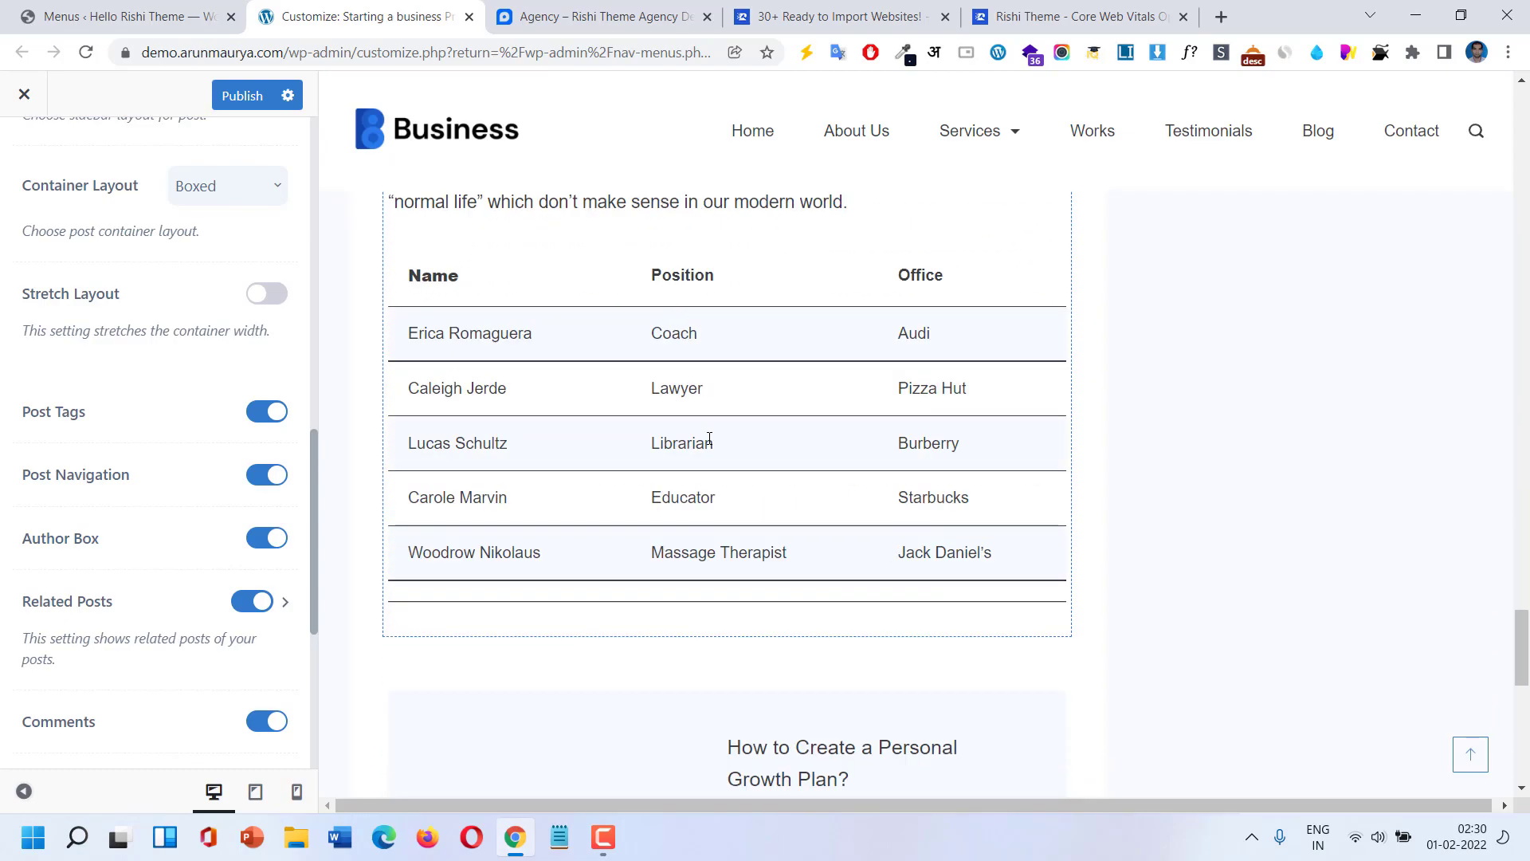
{"action": "scroll", "coordinate": [709, 438], "scroll_direction": "up", "scroll_amount": 2}
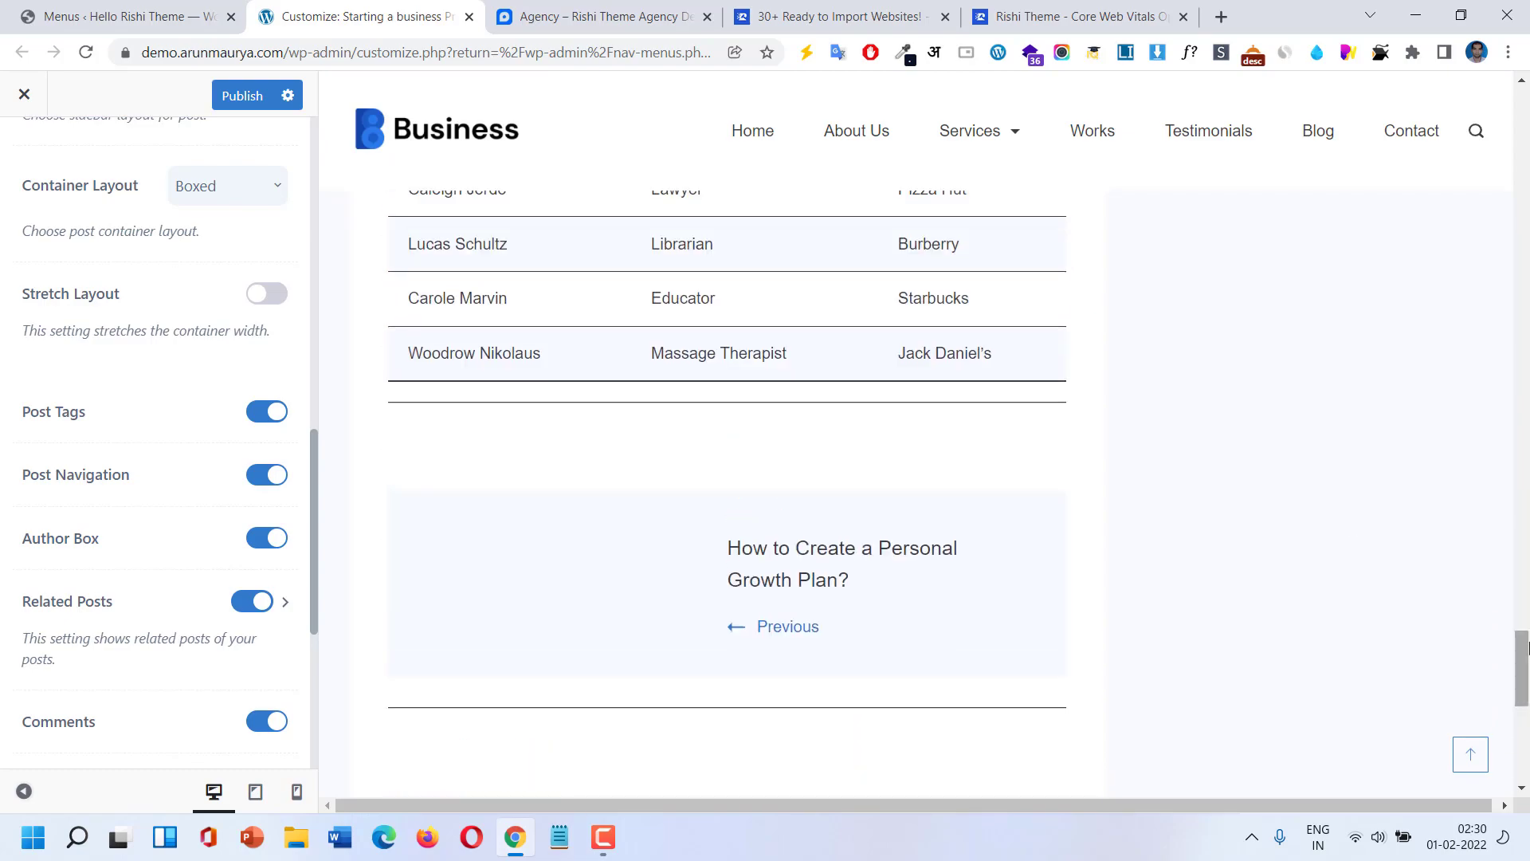
{"action": "left_click_drag", "start_coordinate": [1521, 677], "coordinate": [1501, 142]}
{"action": "scroll", "coordinate": [1501, 142], "scroll_direction": "up", "scroll_amount": 9}
{"action": "scroll", "coordinate": [1503, 151], "scroll_direction": "down", "scroll_amount": 6}
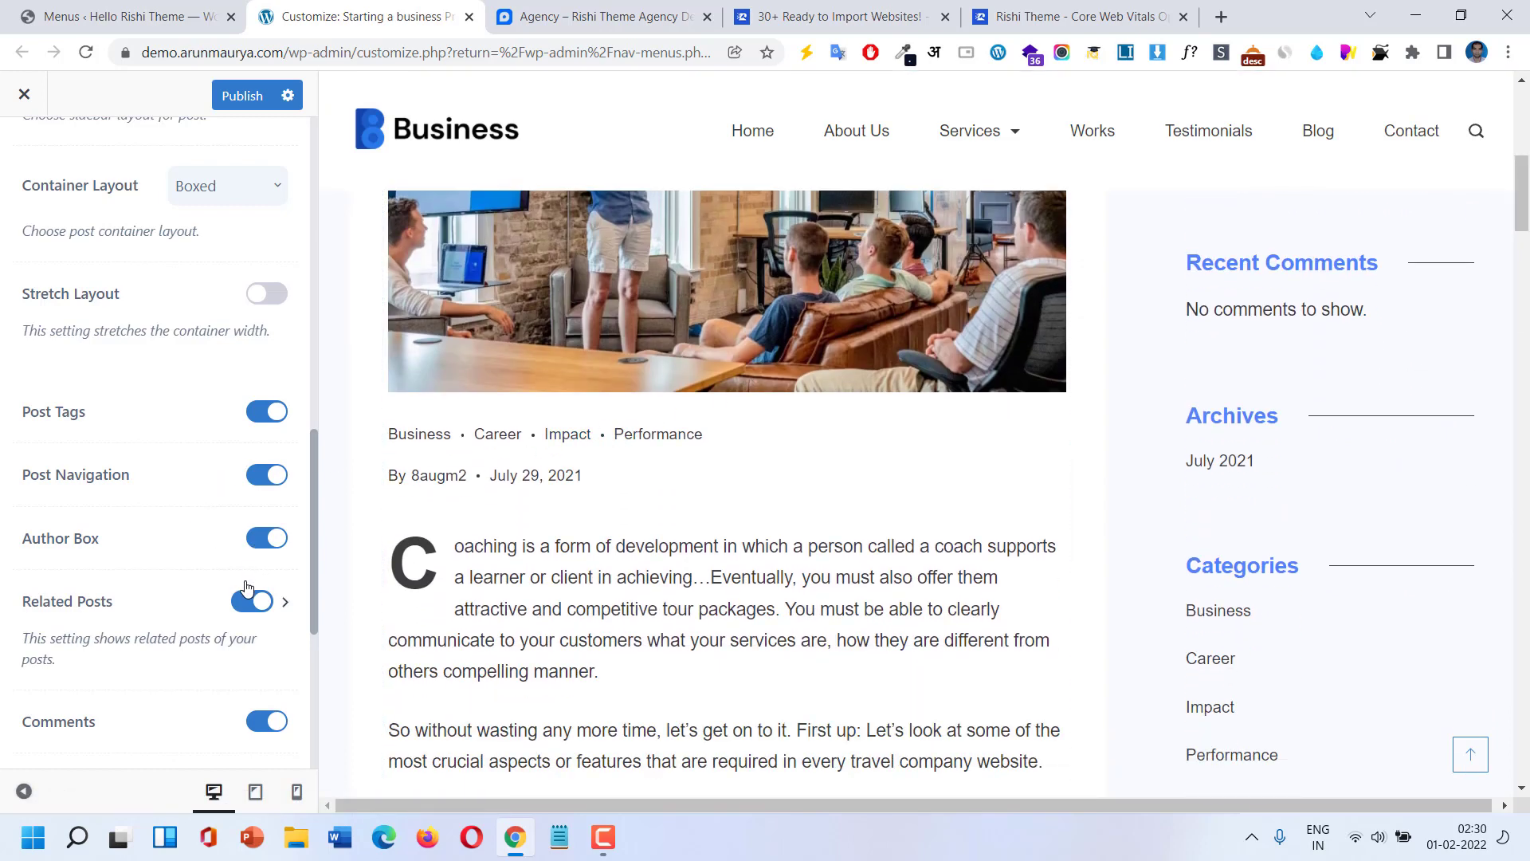
Turn off Author Box and toggle Related Posts off and back on for single posts.
{"action": "left_click", "coordinate": [265, 542]}
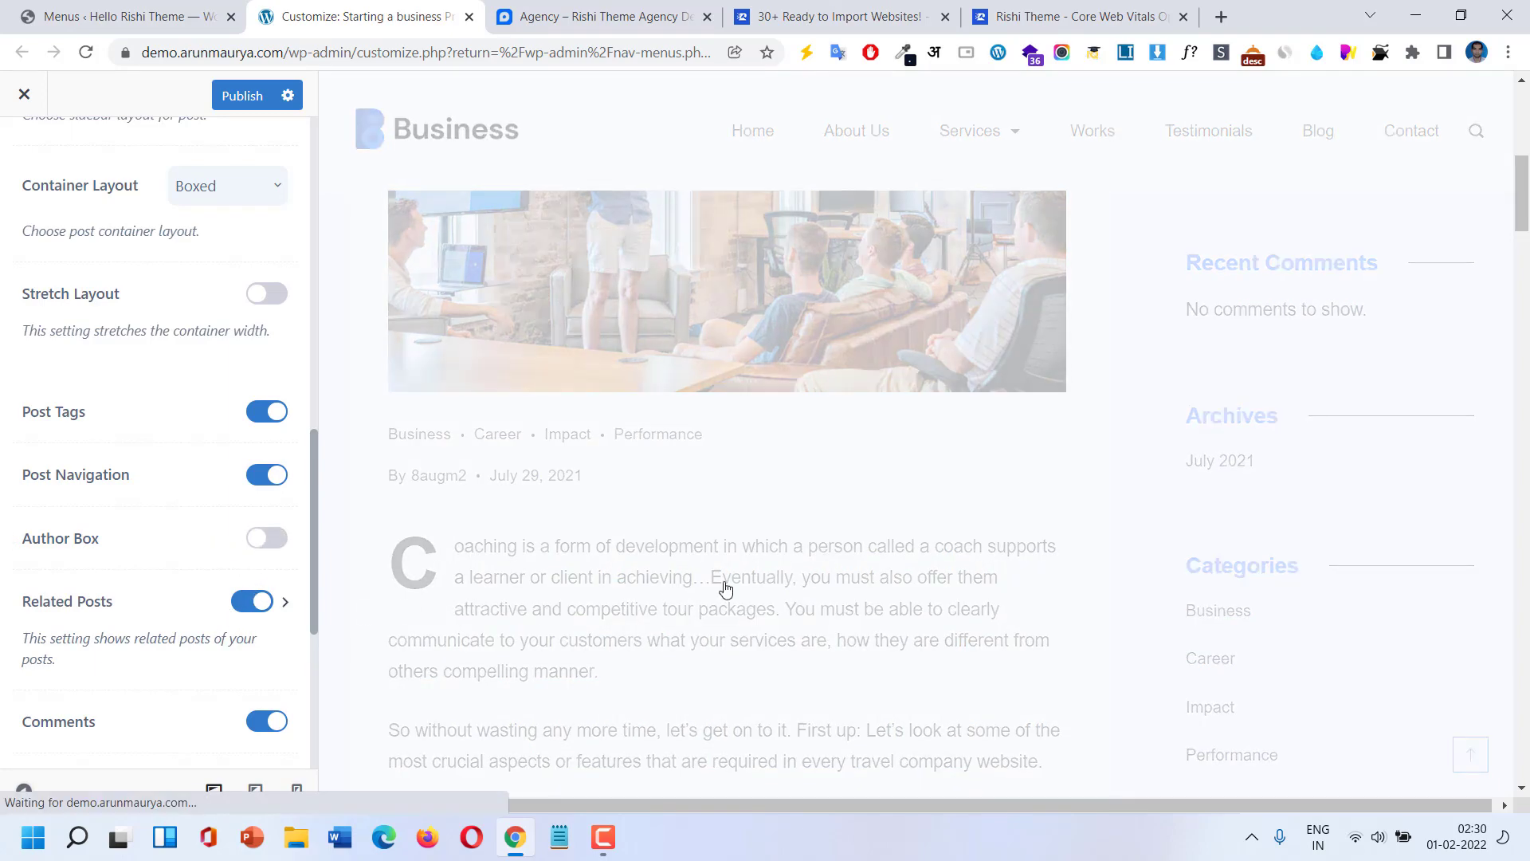
{"action": "scroll", "coordinate": [626, 586], "scroll_direction": "down", "scroll_amount": 10}
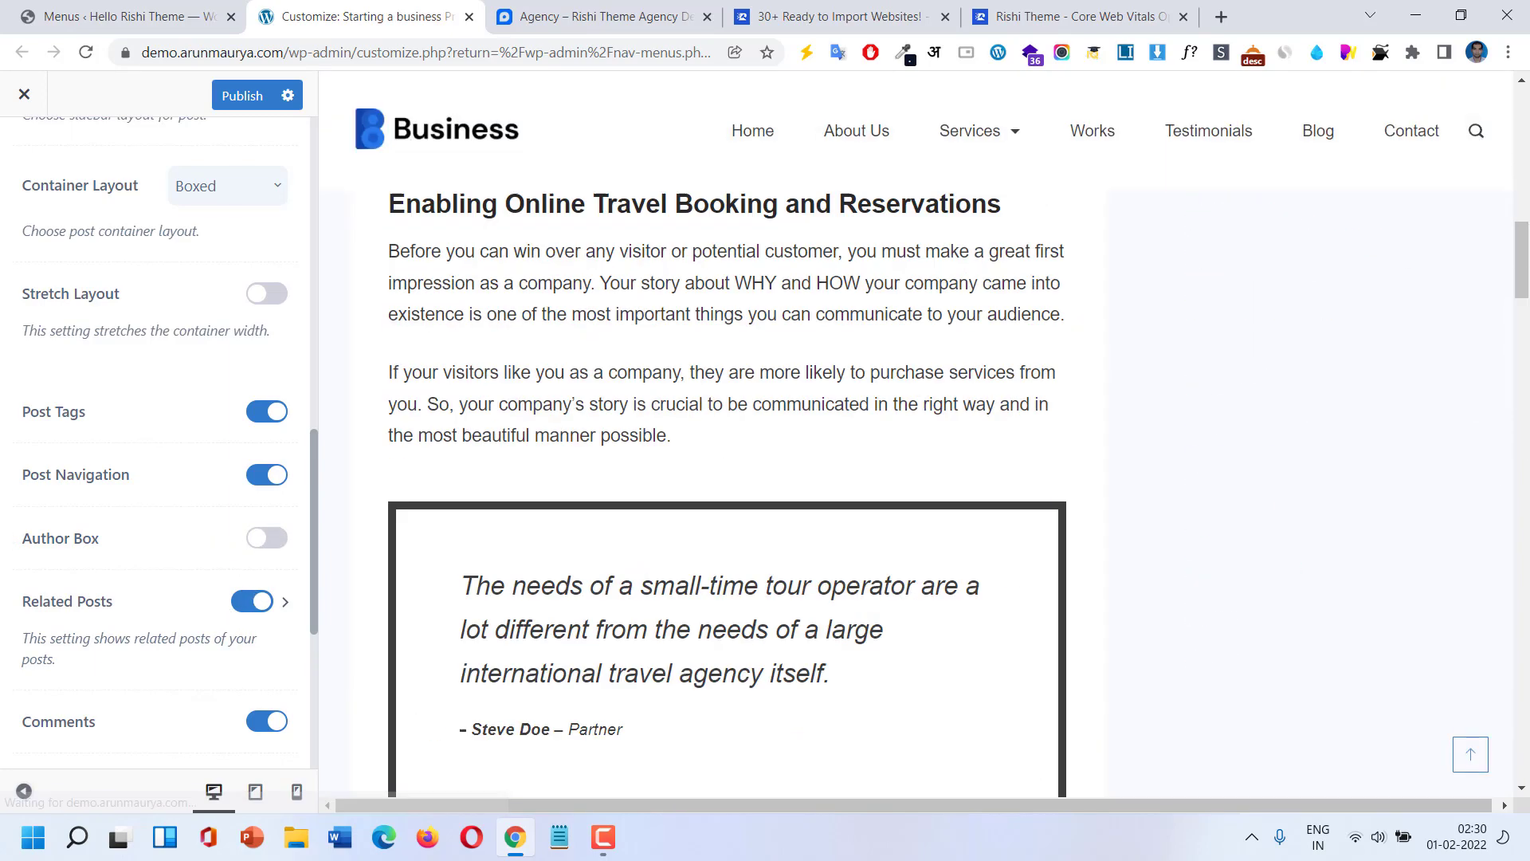
{"action": "scroll", "coordinate": [1525, 784], "scroll_direction": "down", "scroll_amount": 10}
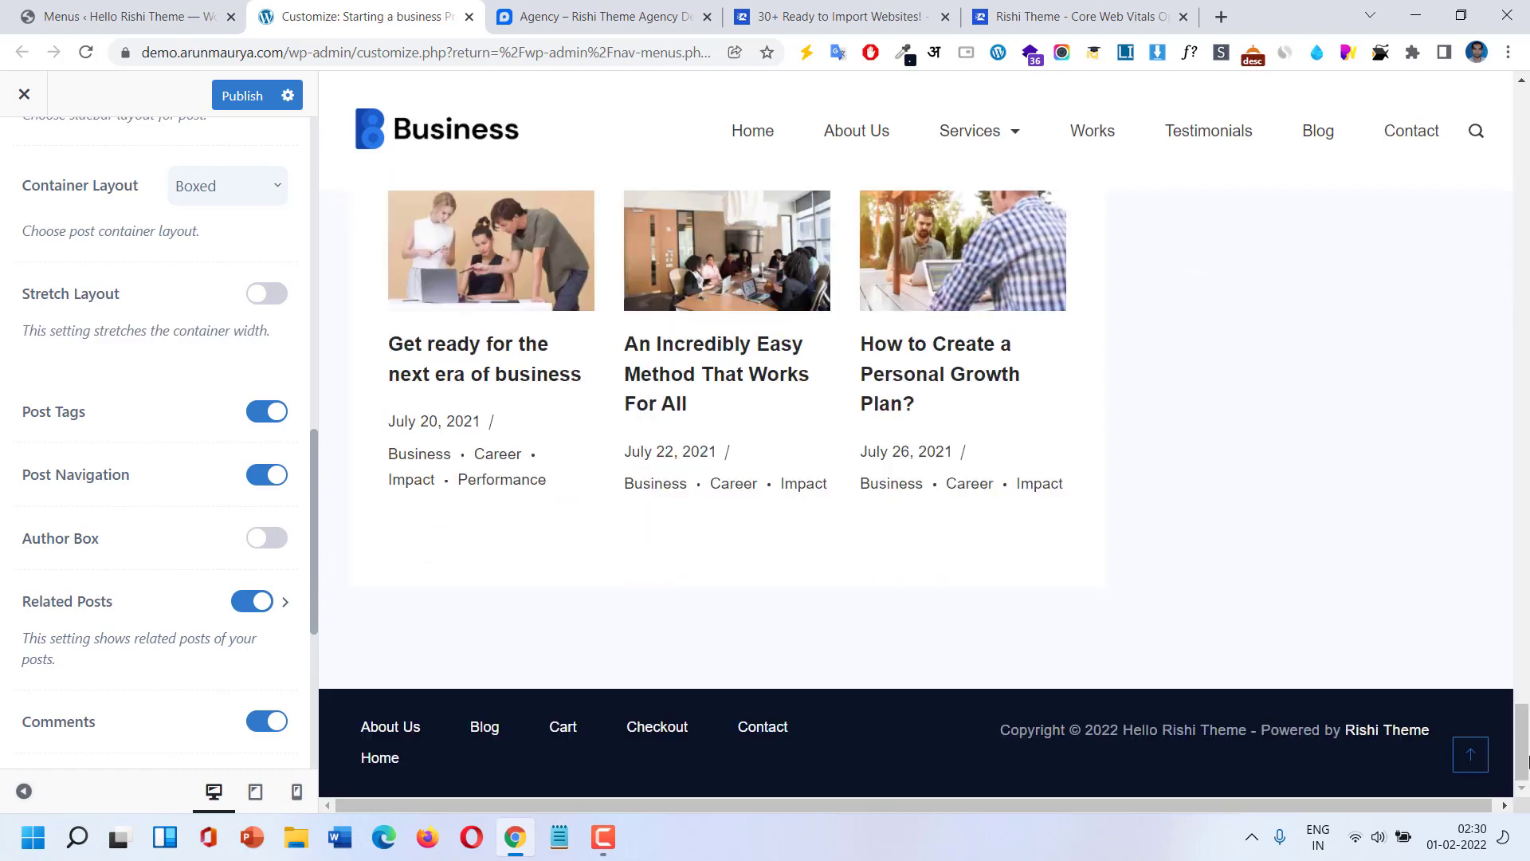
{"action": "scroll", "coordinate": [1524, 741], "scroll_direction": "up", "scroll_amount": 3}
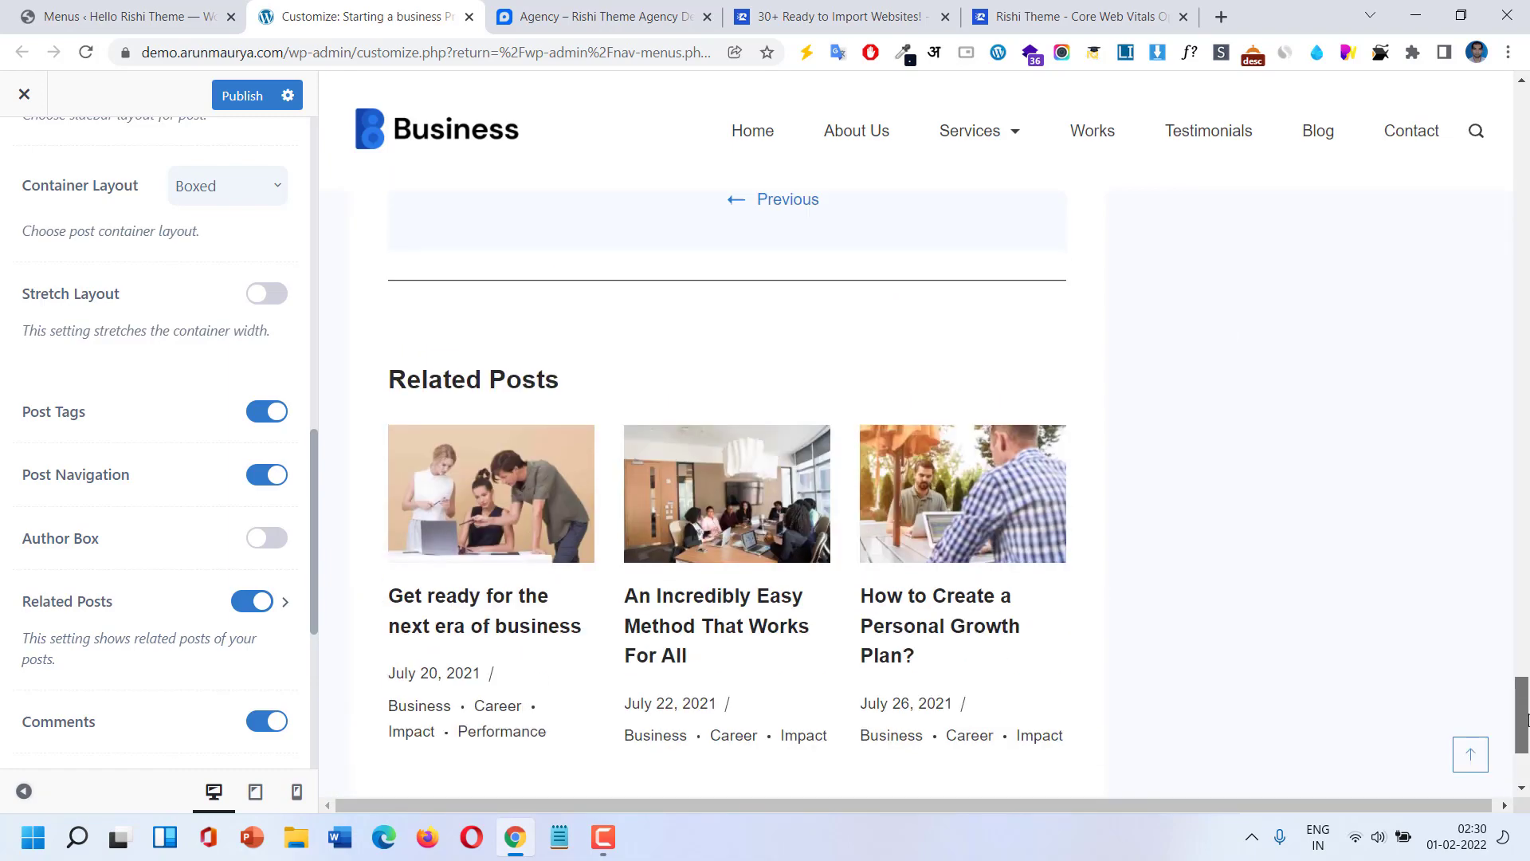
{"action": "left_click", "coordinate": [246, 602]}
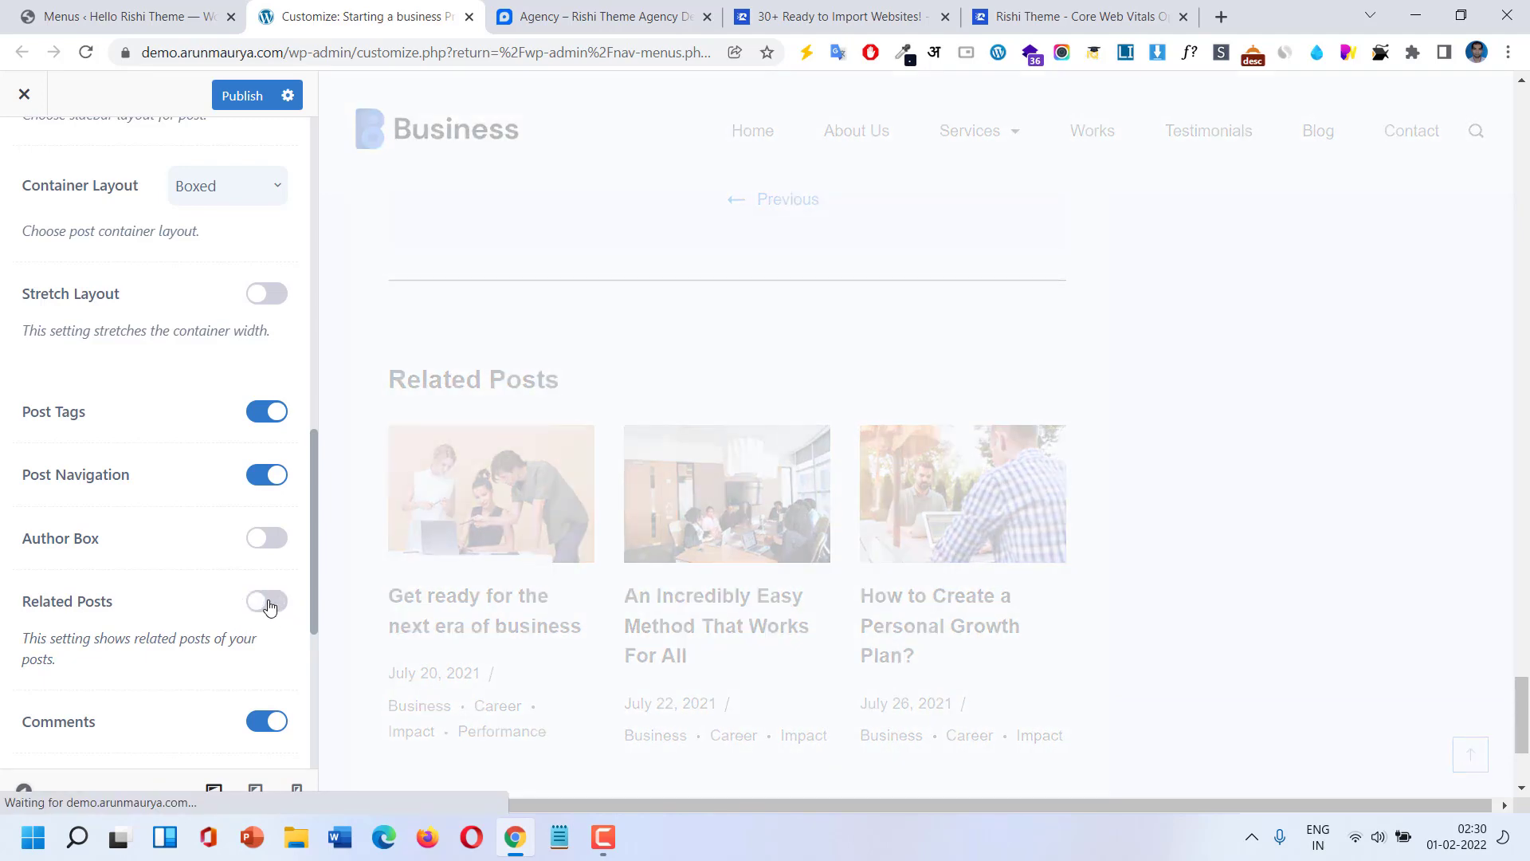
{"action": "left_click", "coordinate": [268, 603]}
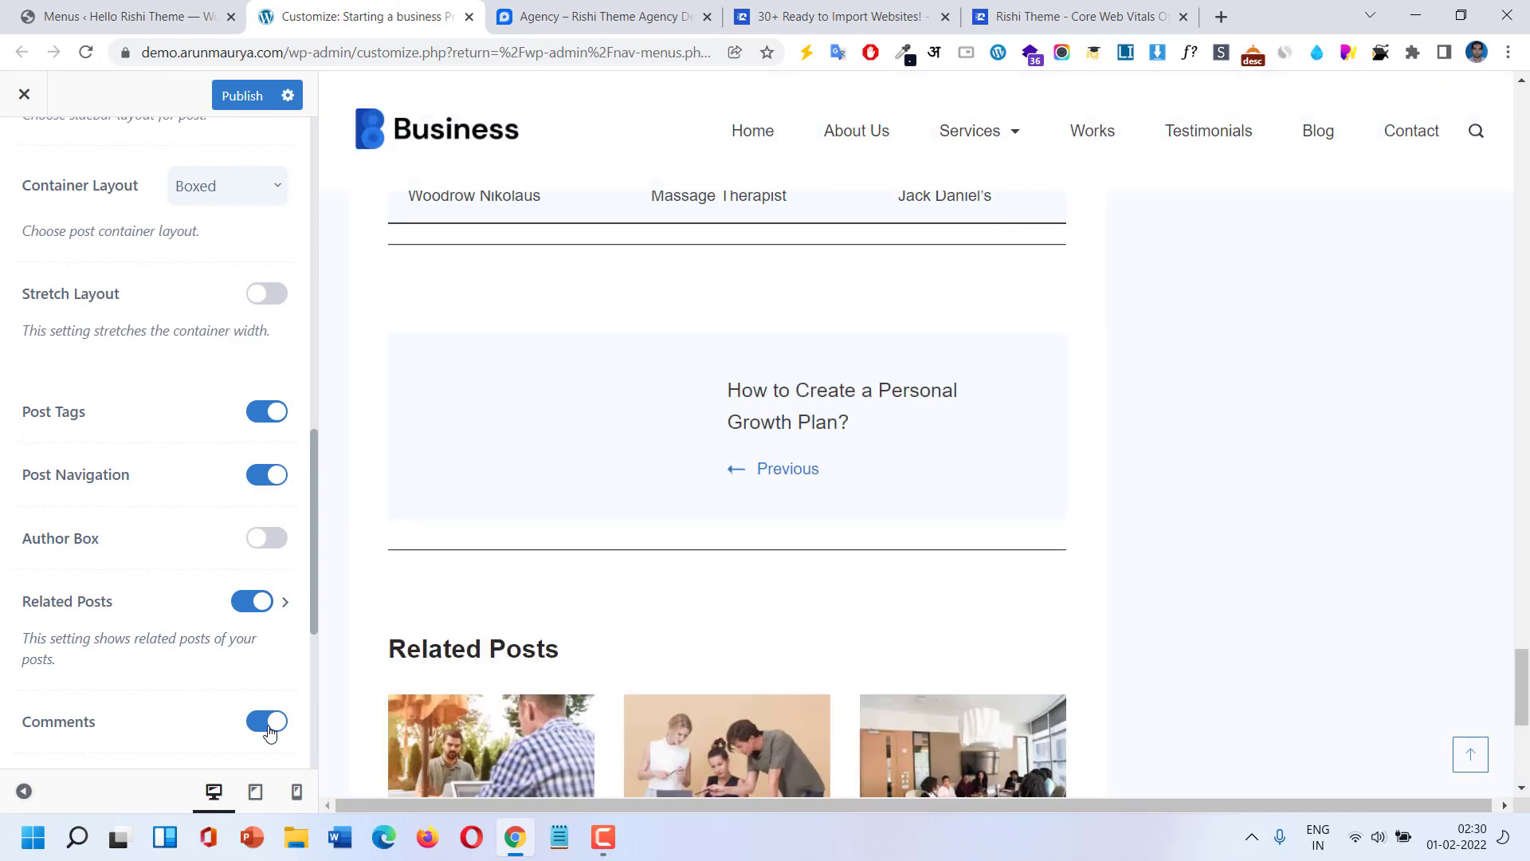
{"action": "scroll", "coordinate": [765, 465], "scroll_direction": "up", "scroll_amount": 8}
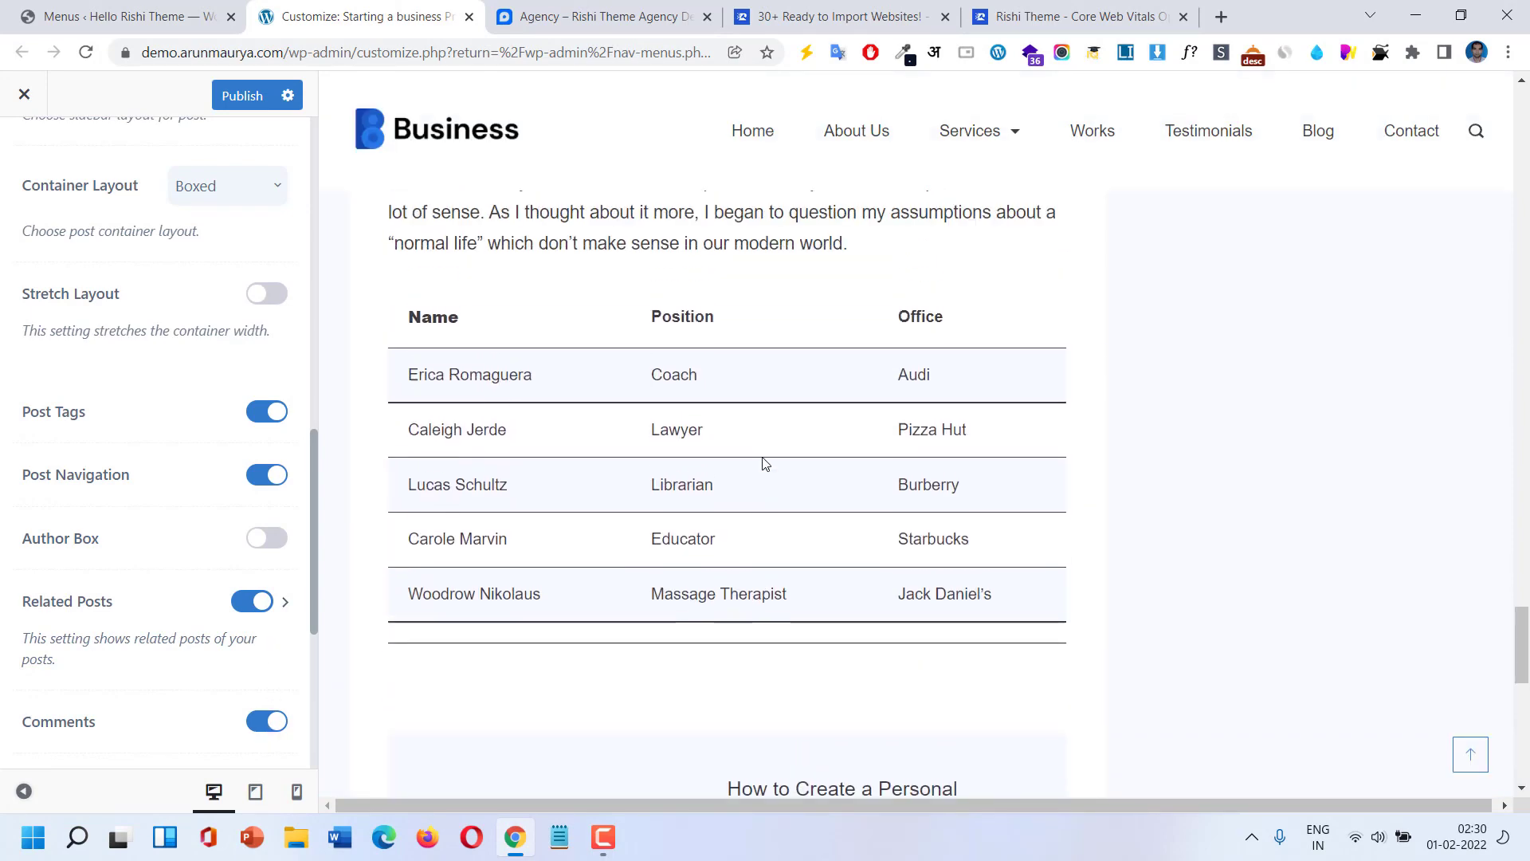
{"action": "scroll", "coordinate": [762, 462], "scroll_direction": "down", "scroll_amount": 12}
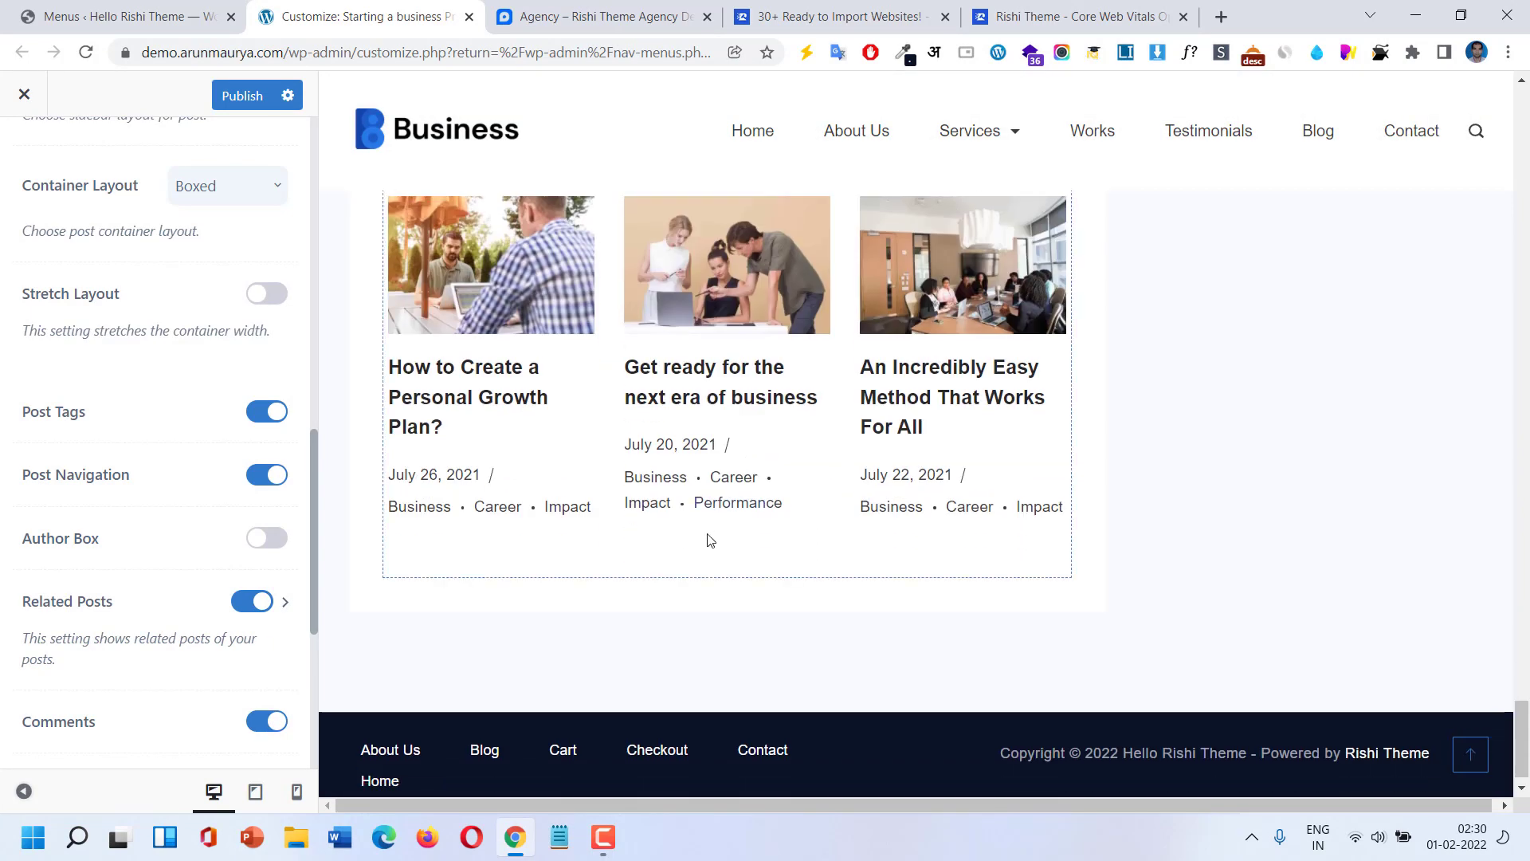
{"action": "scroll", "coordinate": [614, 431], "scroll_direction": "up", "scroll_amount": 10}
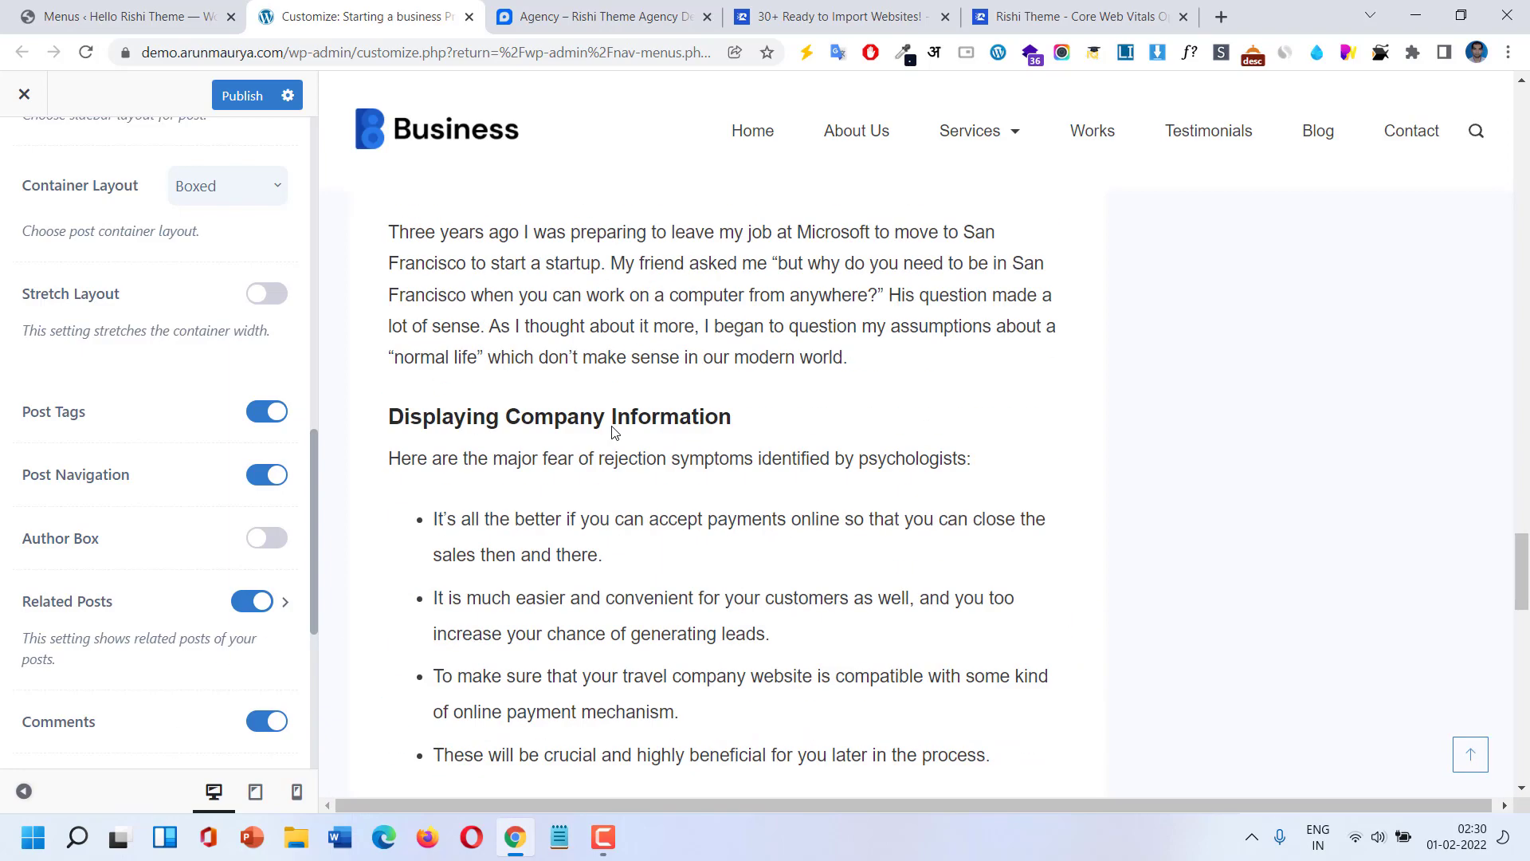
{"action": "scroll", "coordinate": [615, 431], "scroll_direction": "up", "scroll_amount": 6}
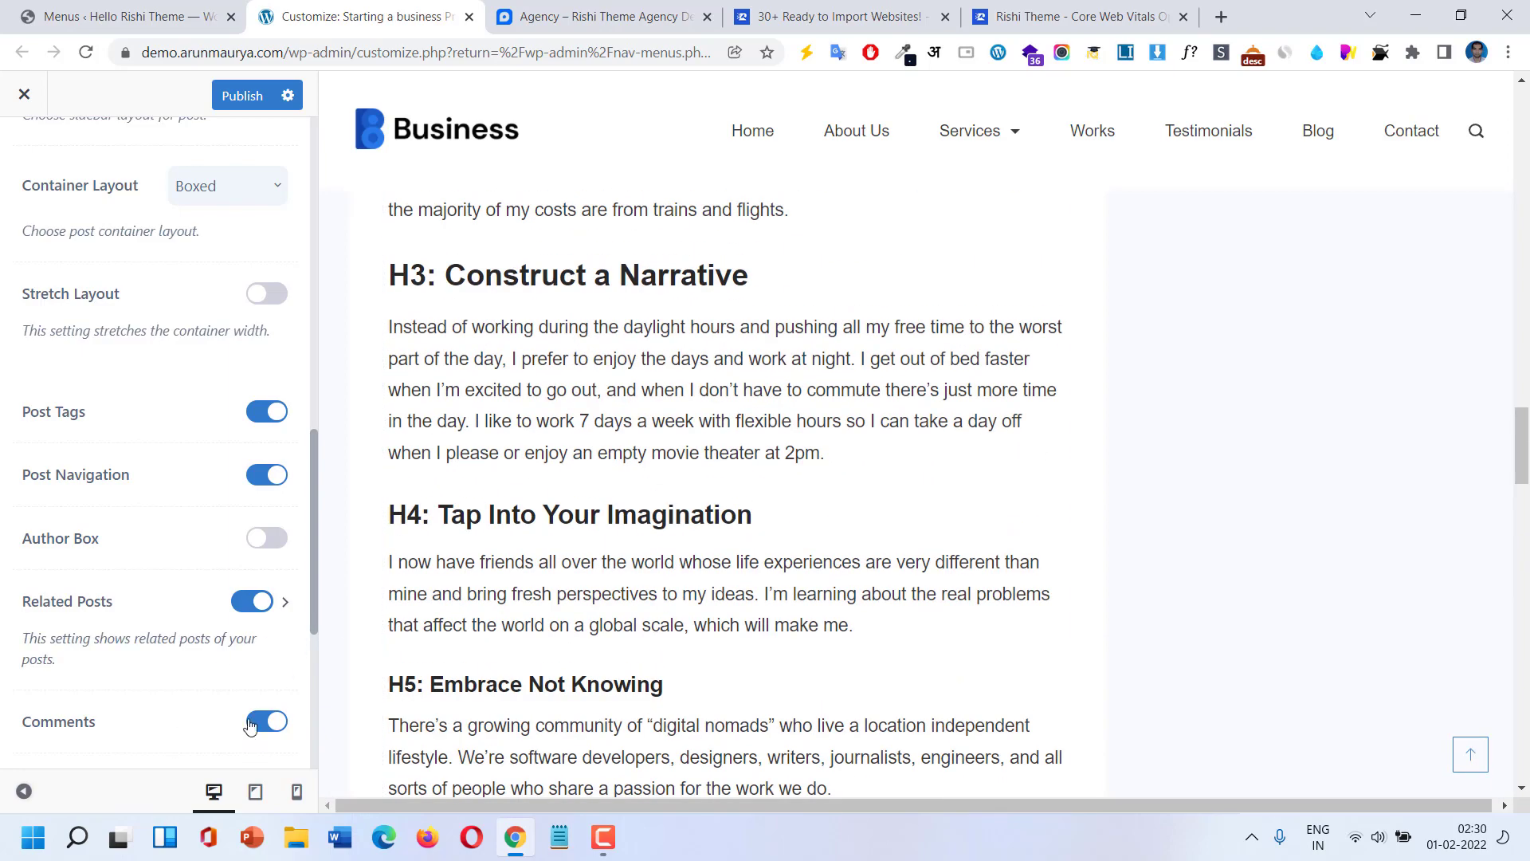
{"action": "scroll", "coordinate": [251, 594], "scroll_direction": "up", "scroll_amount": 10}
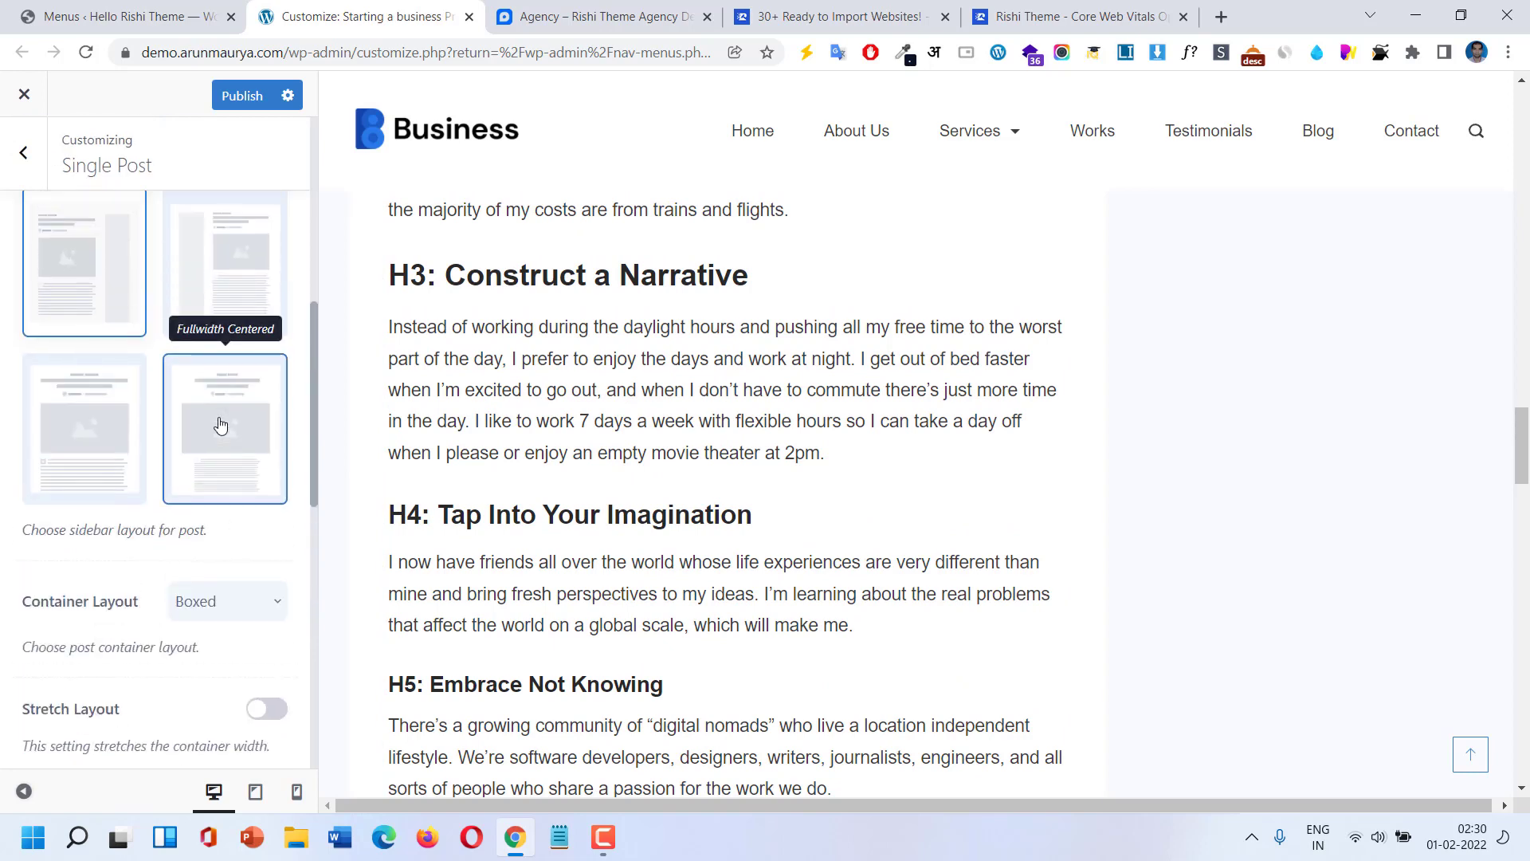
Look over the Pages settings, with Page Title left on, then return to the main sections list.
{"action": "left_click", "coordinate": [23, 160]}
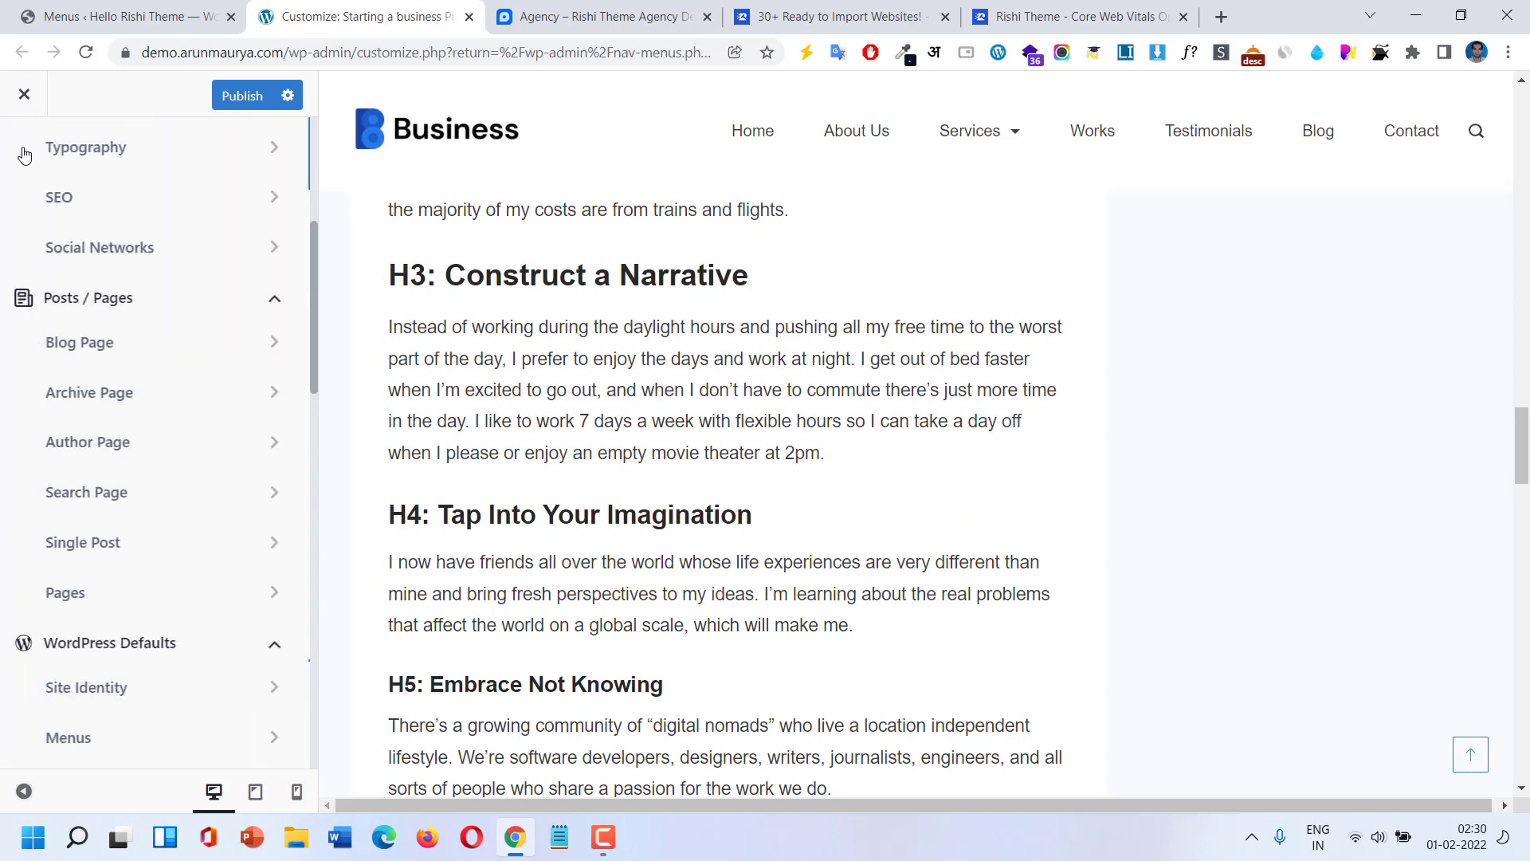
{"action": "left_click", "coordinate": [122, 591]}
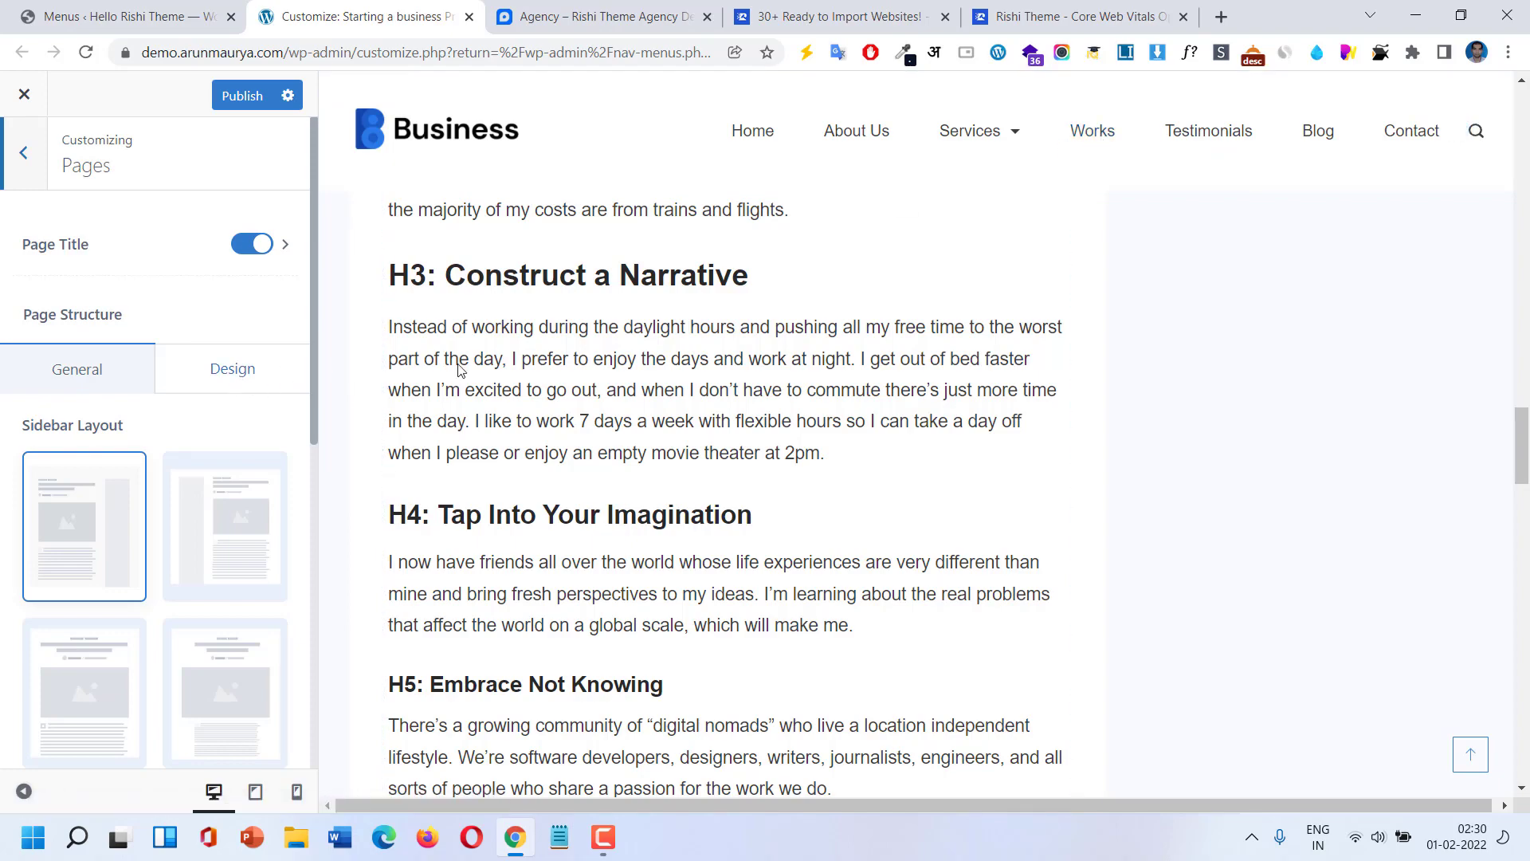
{"action": "scroll", "coordinate": [655, 360], "scroll_direction": "up", "scroll_amount": 10}
{"action": "scroll", "coordinate": [655, 360], "scroll_direction": "up", "scroll_amount": 12}
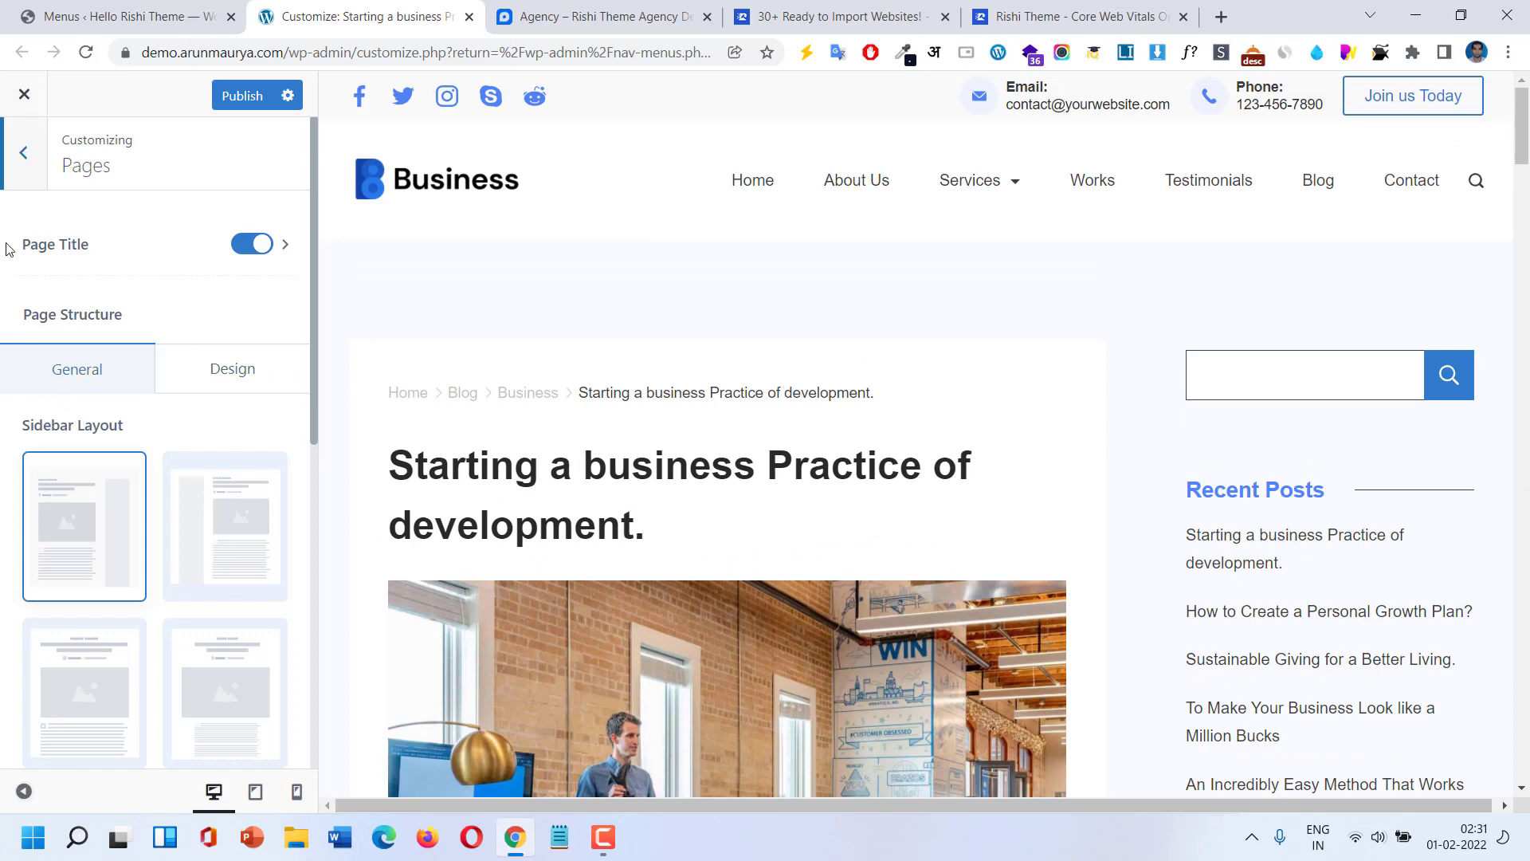
{"action": "left_click", "coordinate": [24, 156]}
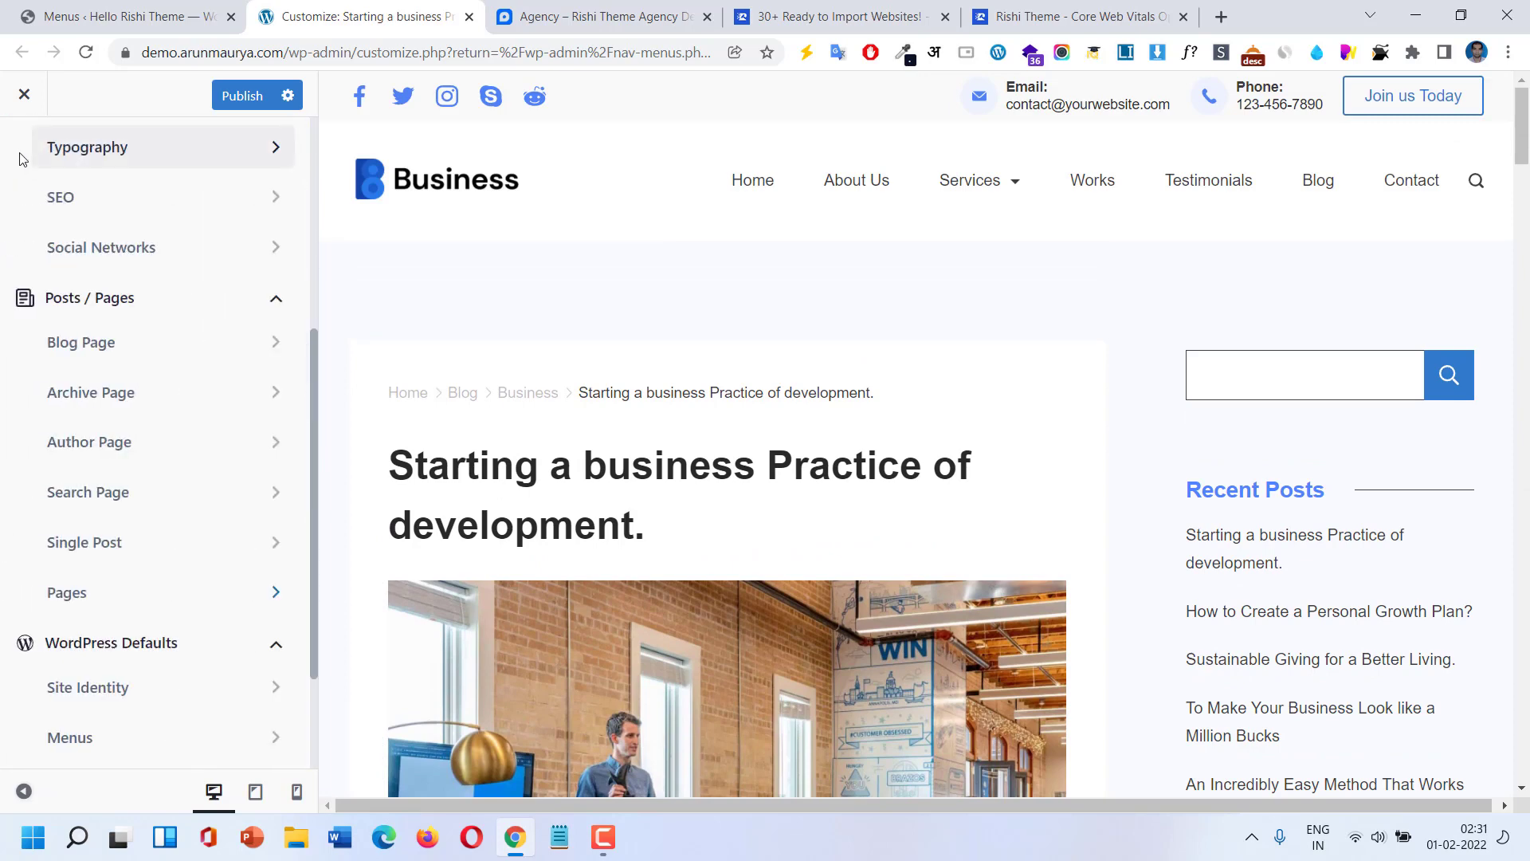
{"action": "scroll", "coordinate": [87, 255], "scroll_direction": "up", "scroll_amount": 4}
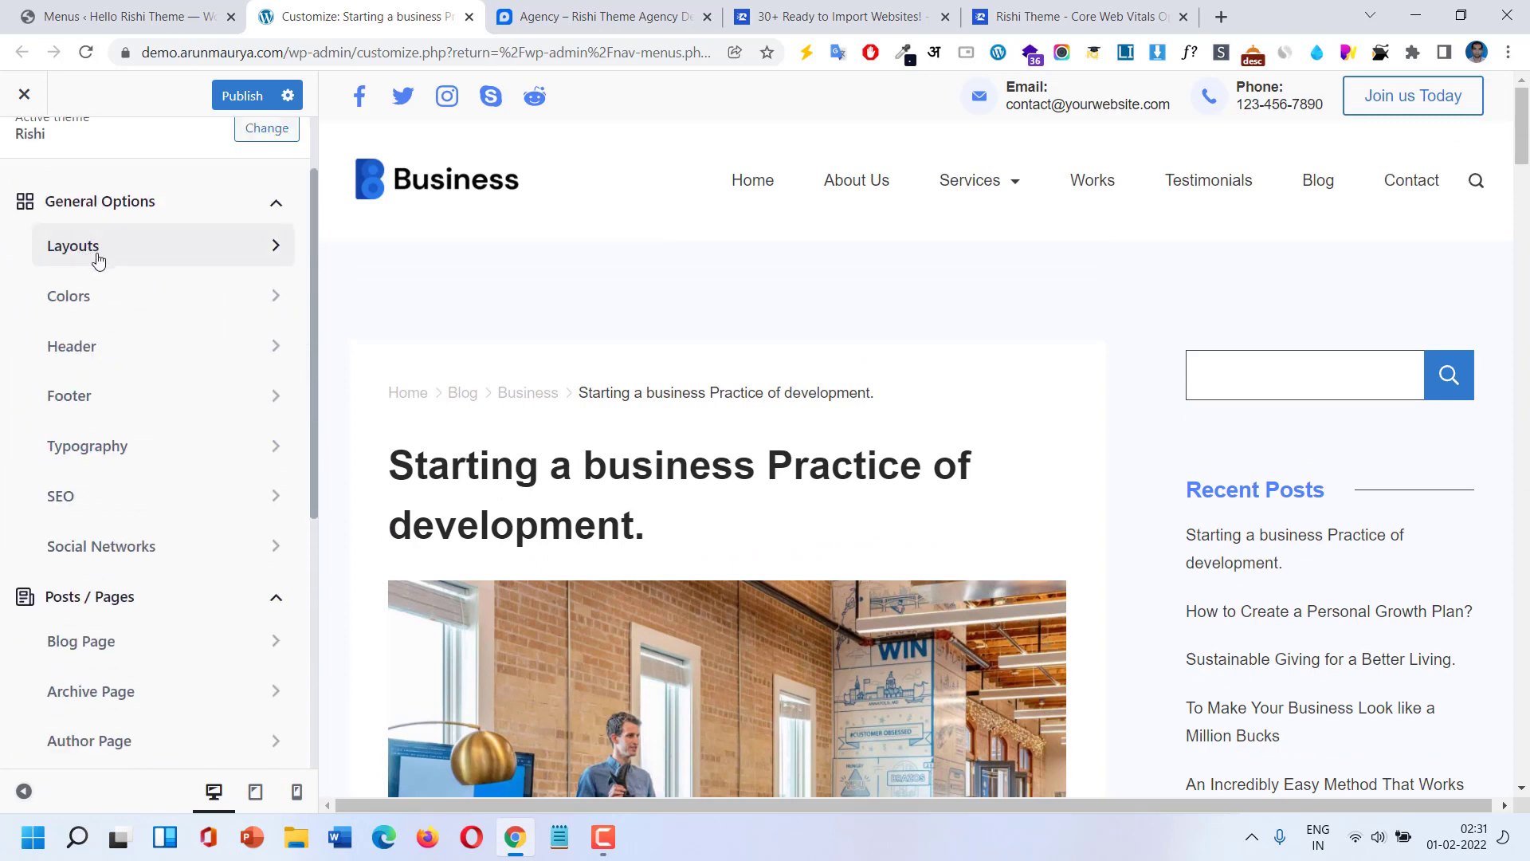
{"action": "left_click", "coordinate": [98, 247]}
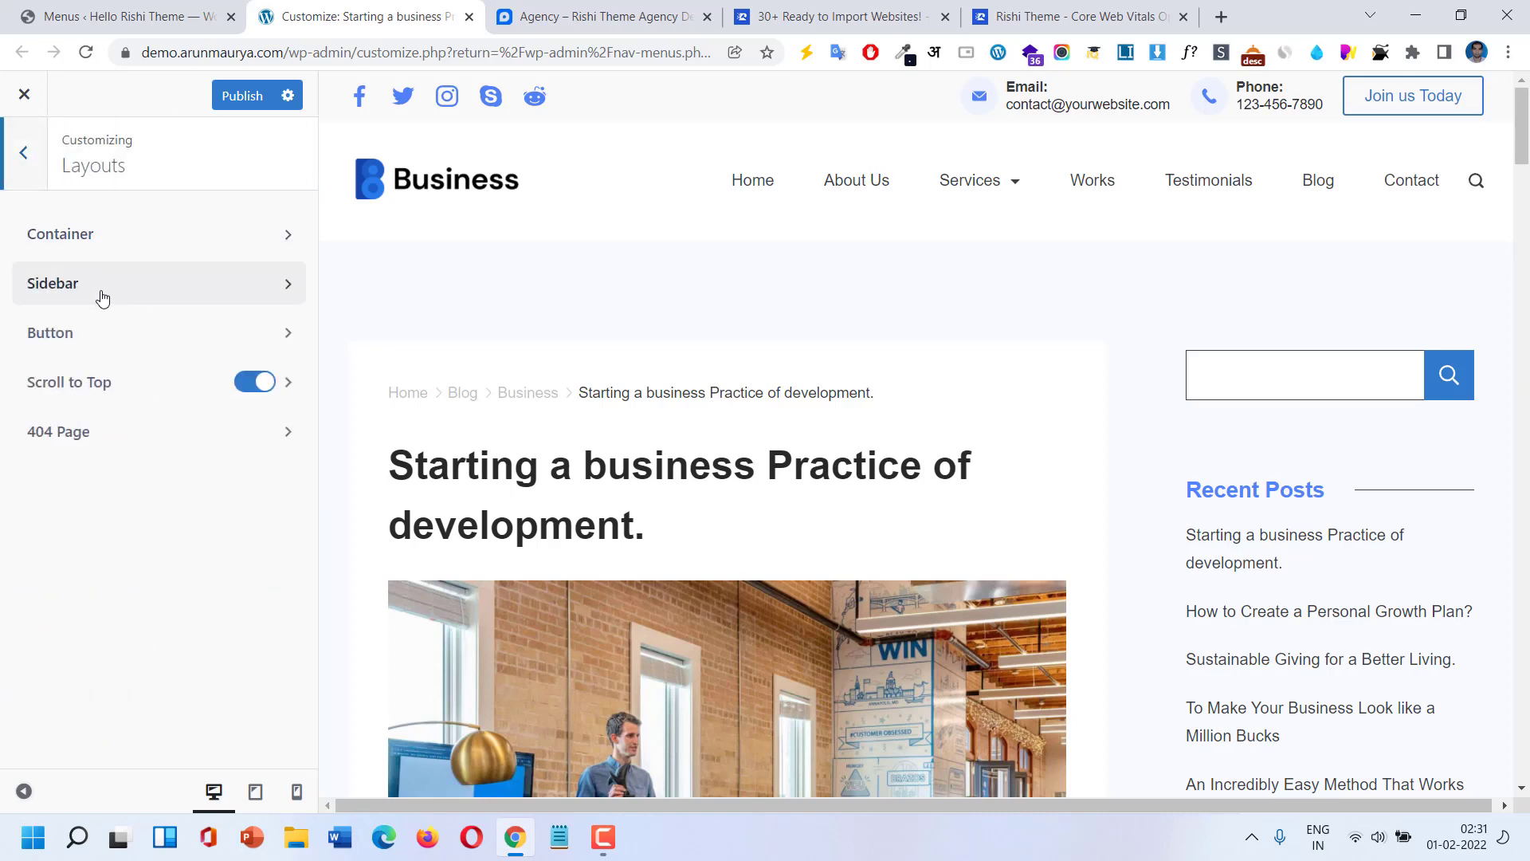
{"action": "left_click", "coordinate": [99, 347]}
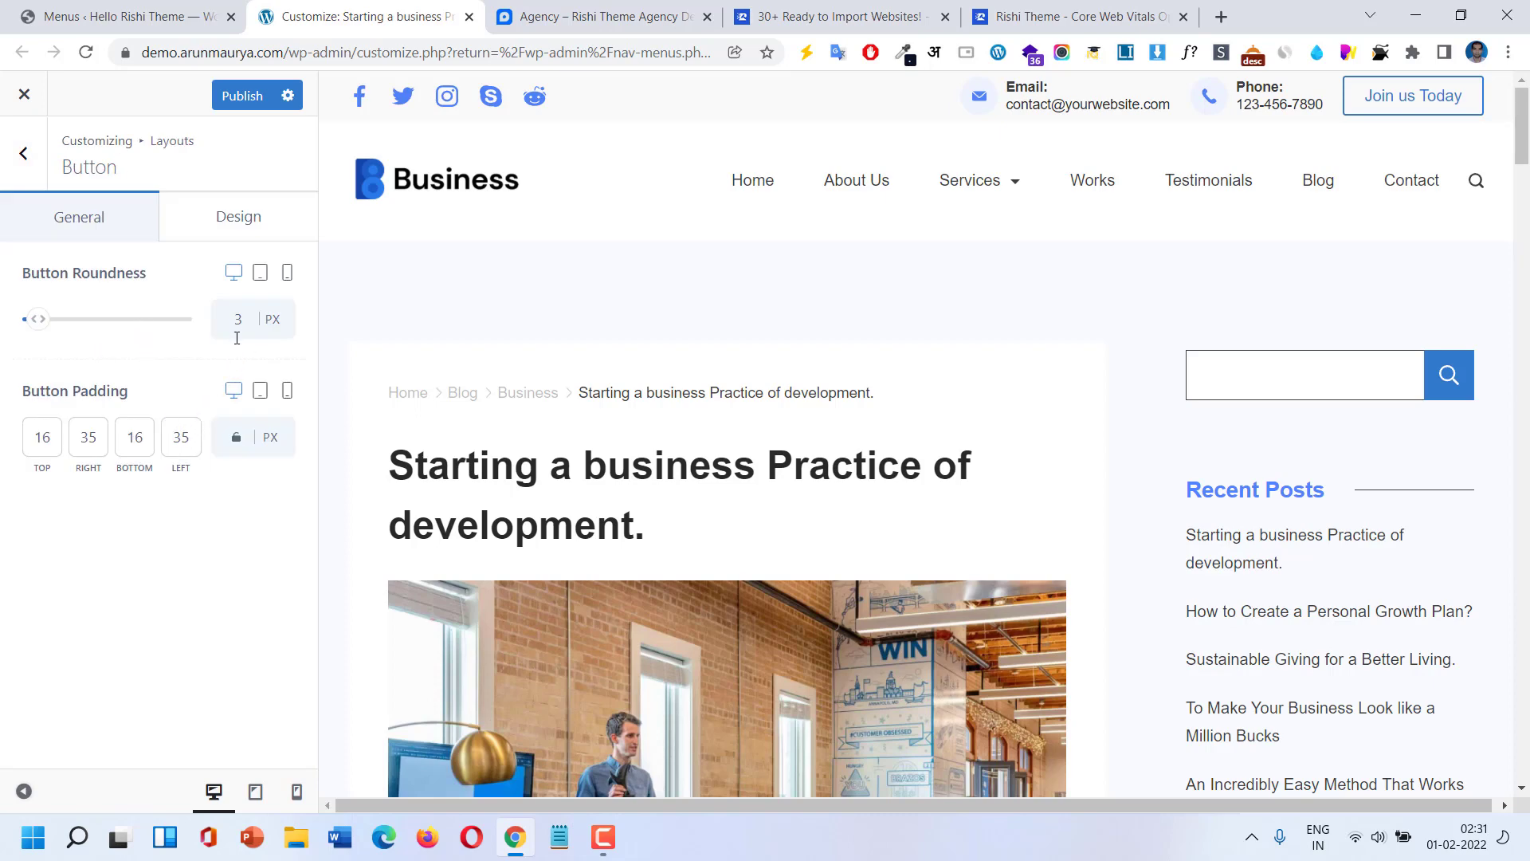
{"action": "left_click_drag", "start_coordinate": [38, 318], "coordinate": [51, 318]}
{"action": "left_click", "coordinate": [12, 273]}
{"action": "left_click", "coordinate": [17, 156]}
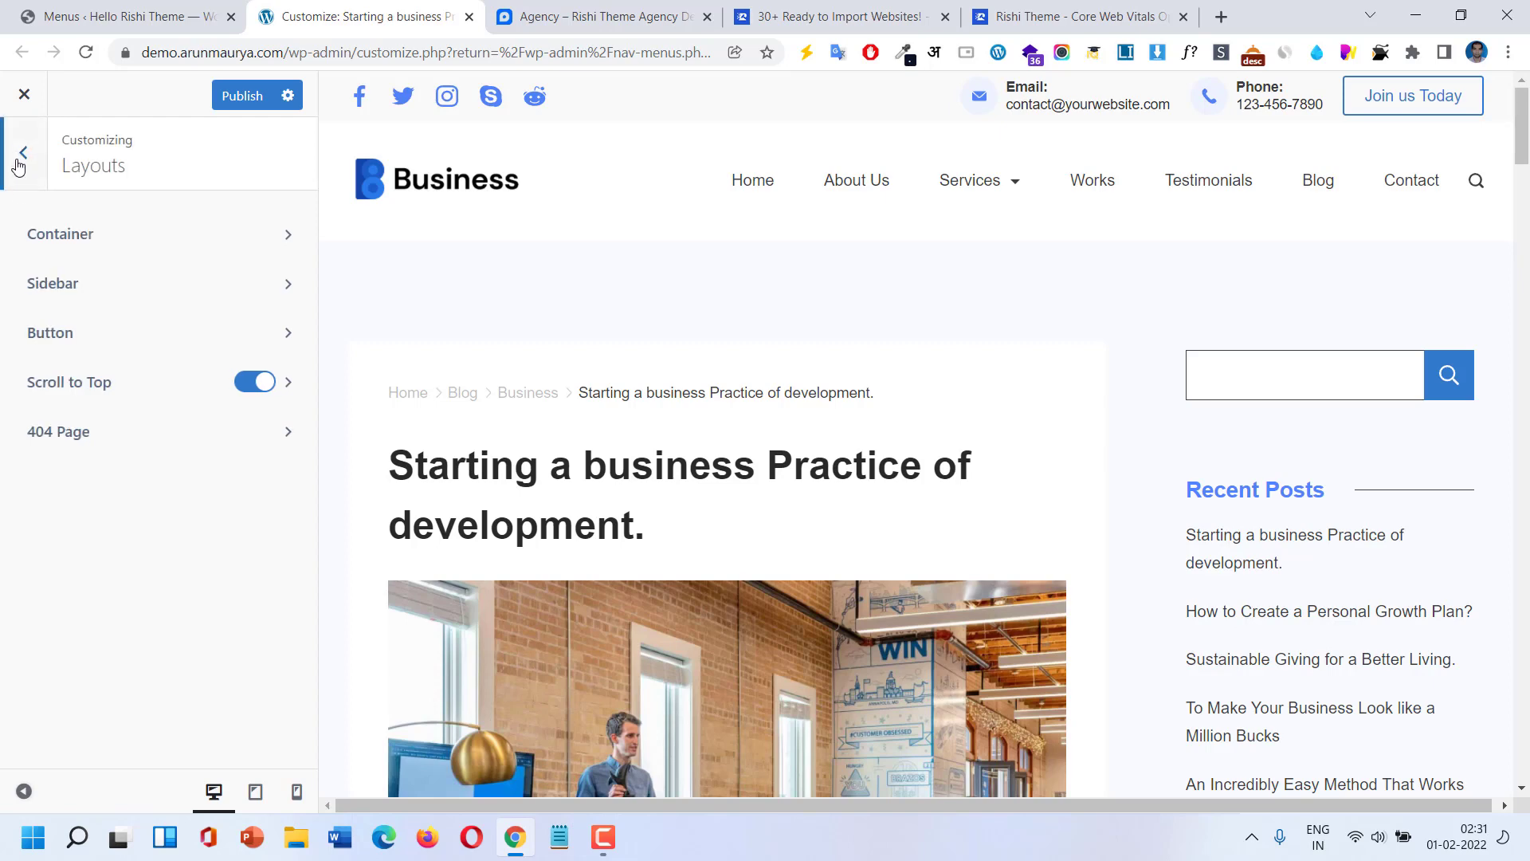
{"action": "left_click", "coordinate": [18, 159]}
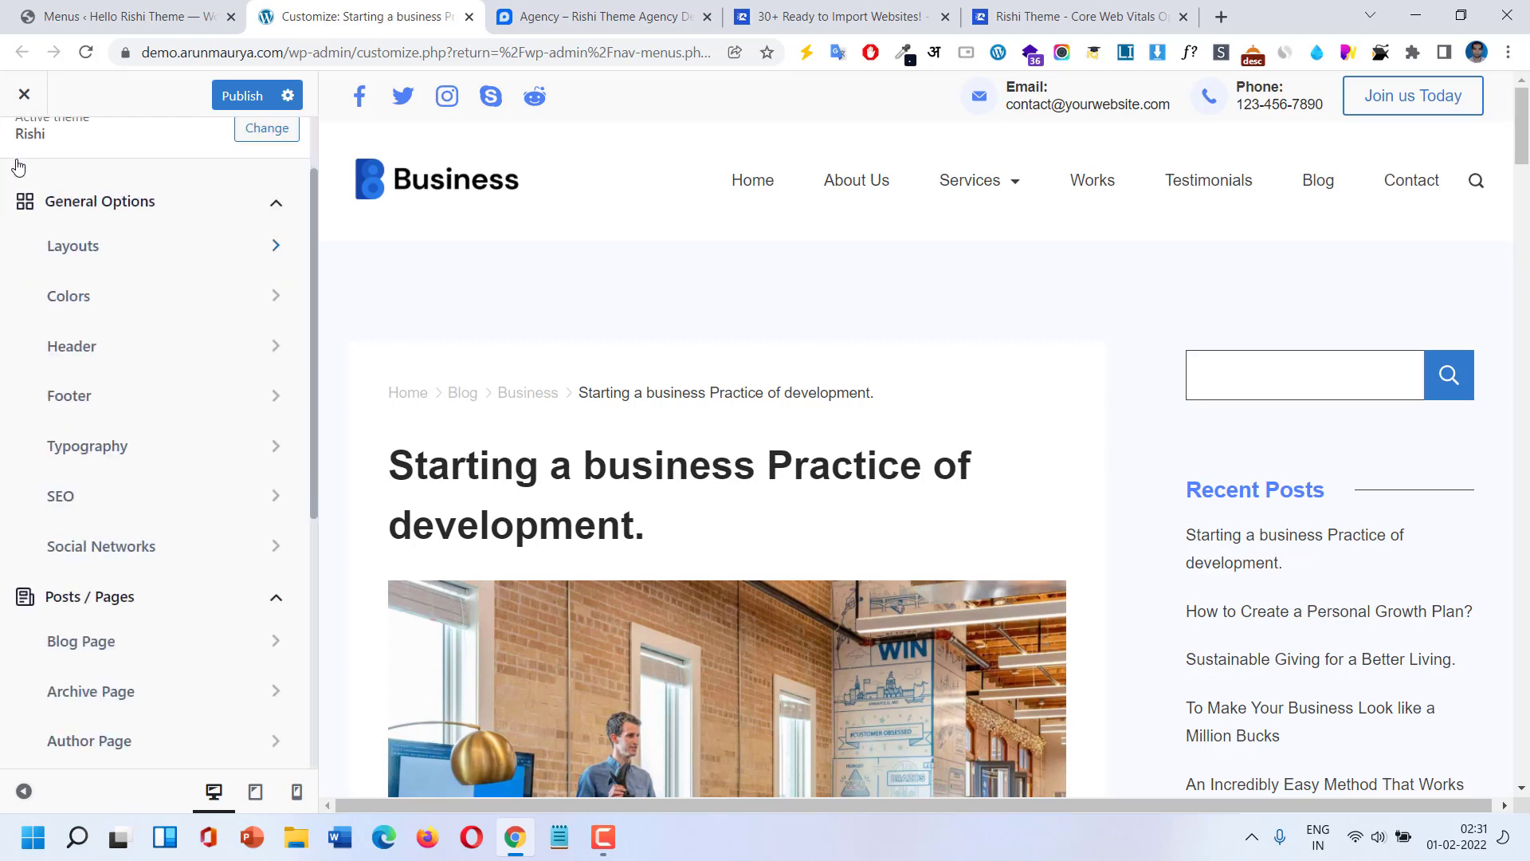
Review the MenuMain structure, with Why Our Business and Work Single nested under Services, and its Primary location.
{"action": "left_click", "coordinate": [100, 16]}
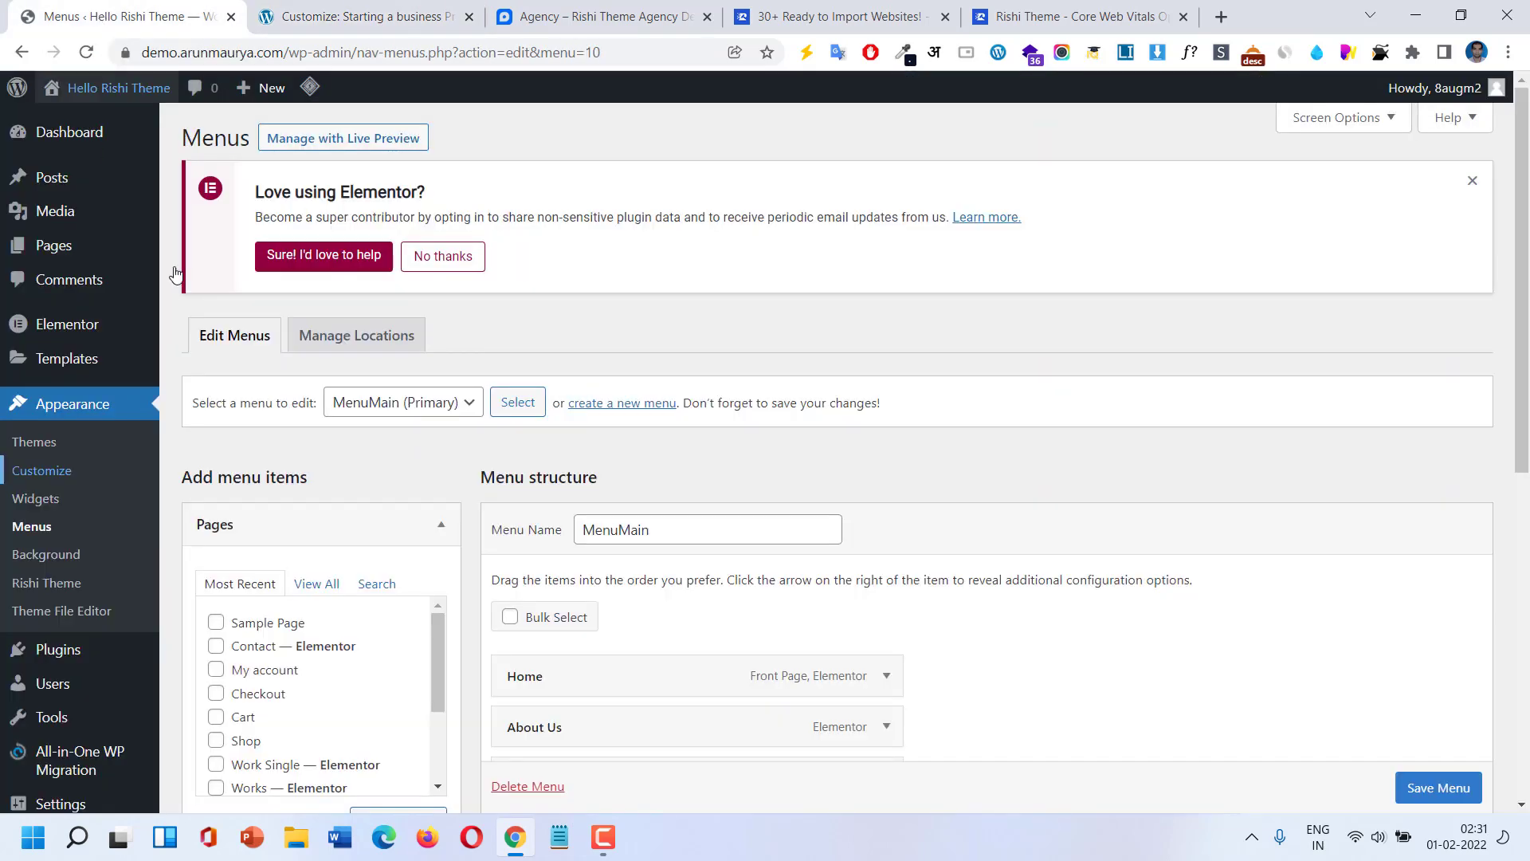
{"action": "scroll", "coordinate": [510, 343], "scroll_direction": "down", "scroll_amount": 3}
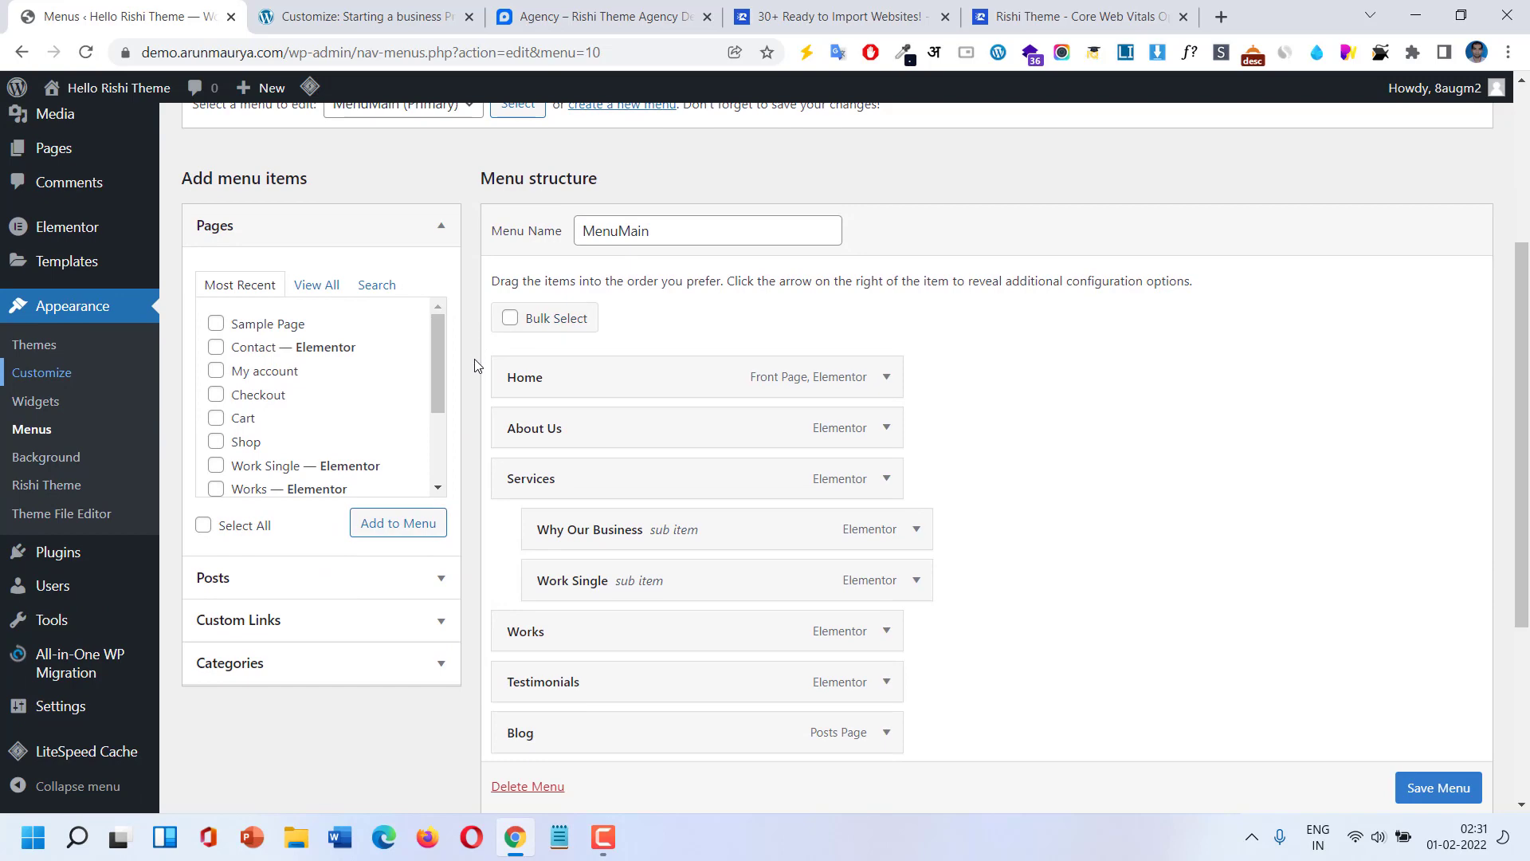
{"action": "scroll", "coordinate": [474, 363], "scroll_direction": "down", "scroll_amount": 3}
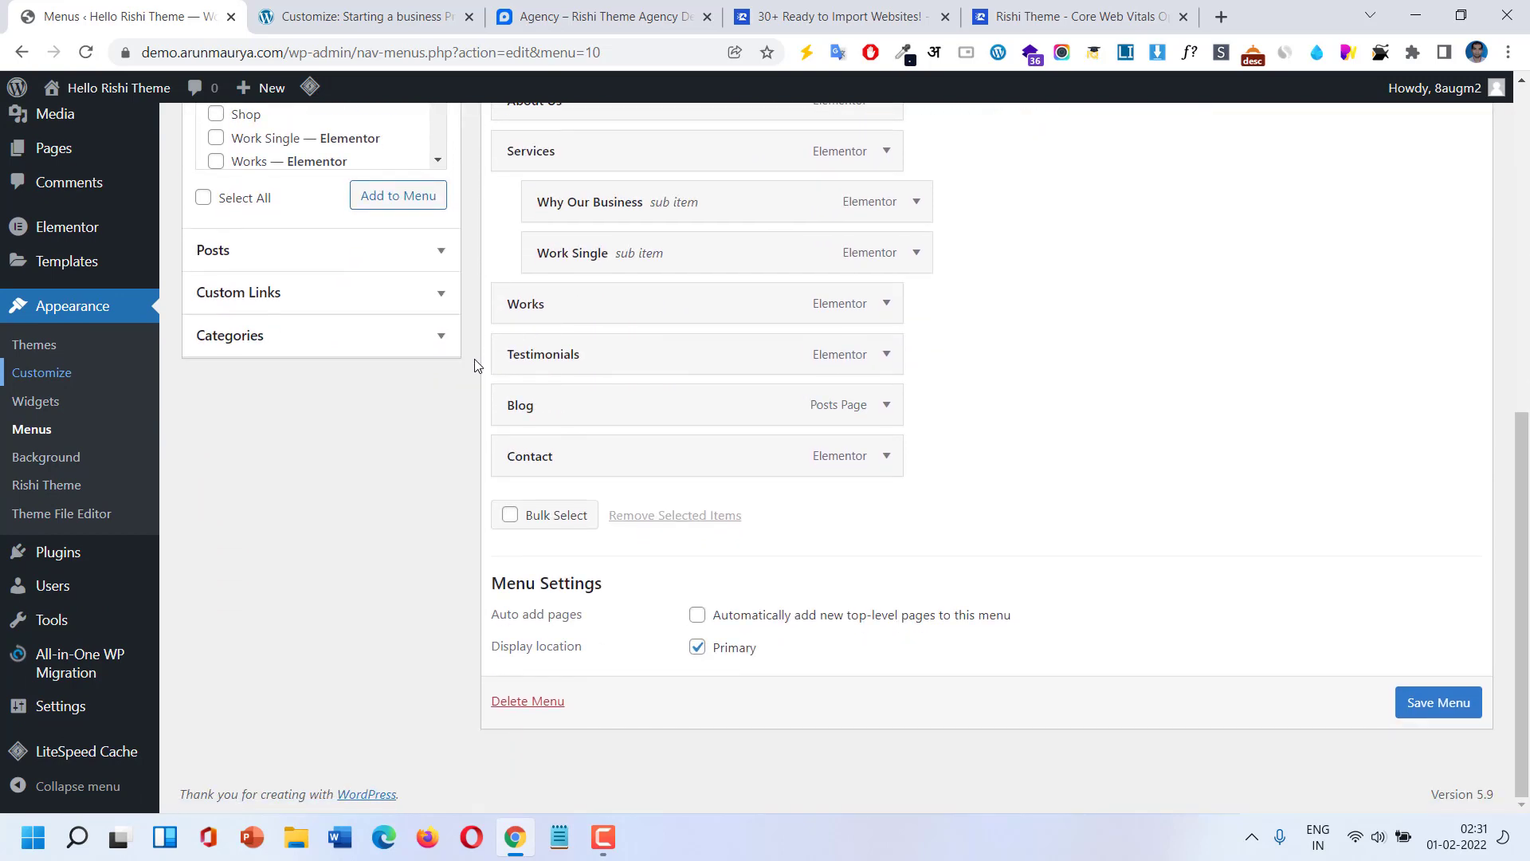
{"action": "scroll", "coordinate": [474, 365], "scroll_direction": "up", "scroll_amount": 5}
{"action": "scroll", "coordinate": [475, 365], "scroll_direction": "up", "scroll_amount": 3}
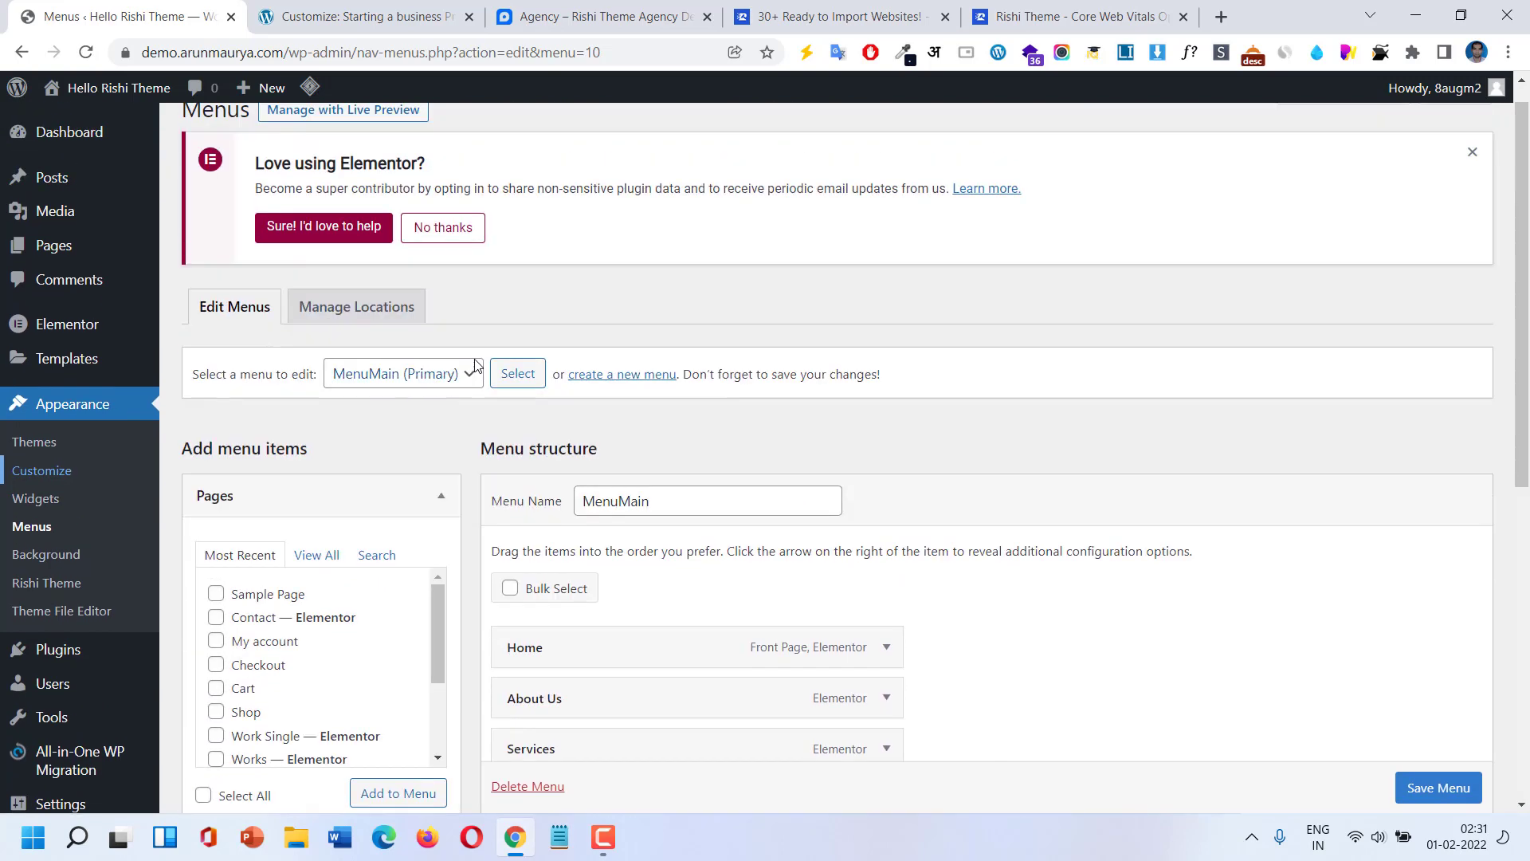
{"action": "scroll", "coordinate": [474, 365], "scroll_direction": "down", "scroll_amount": 5}
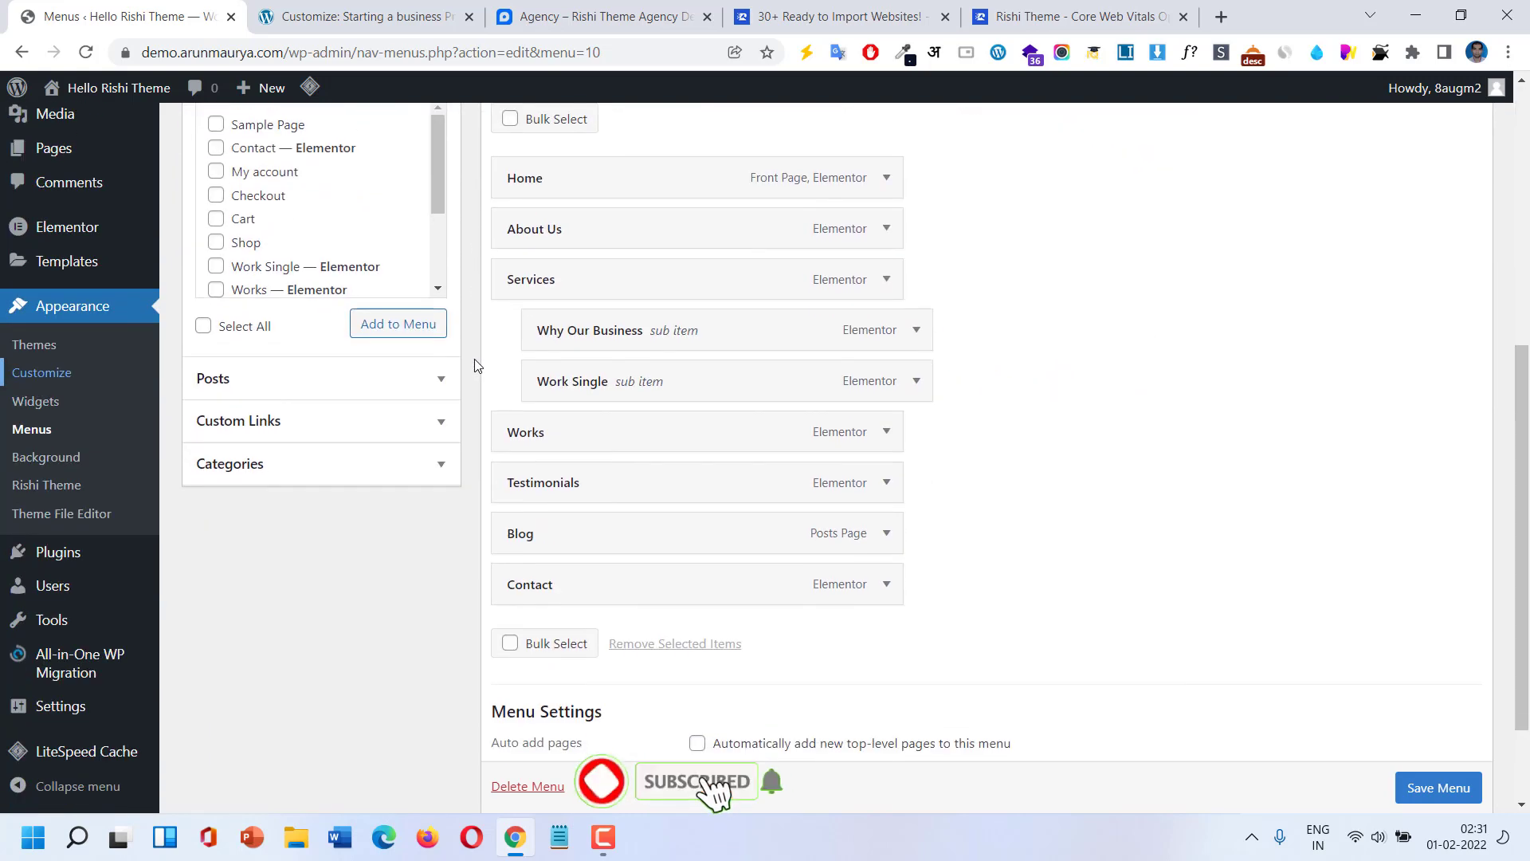
{"action": "scroll", "coordinate": [476, 364], "scroll_direction": "down", "scroll_amount": 2}
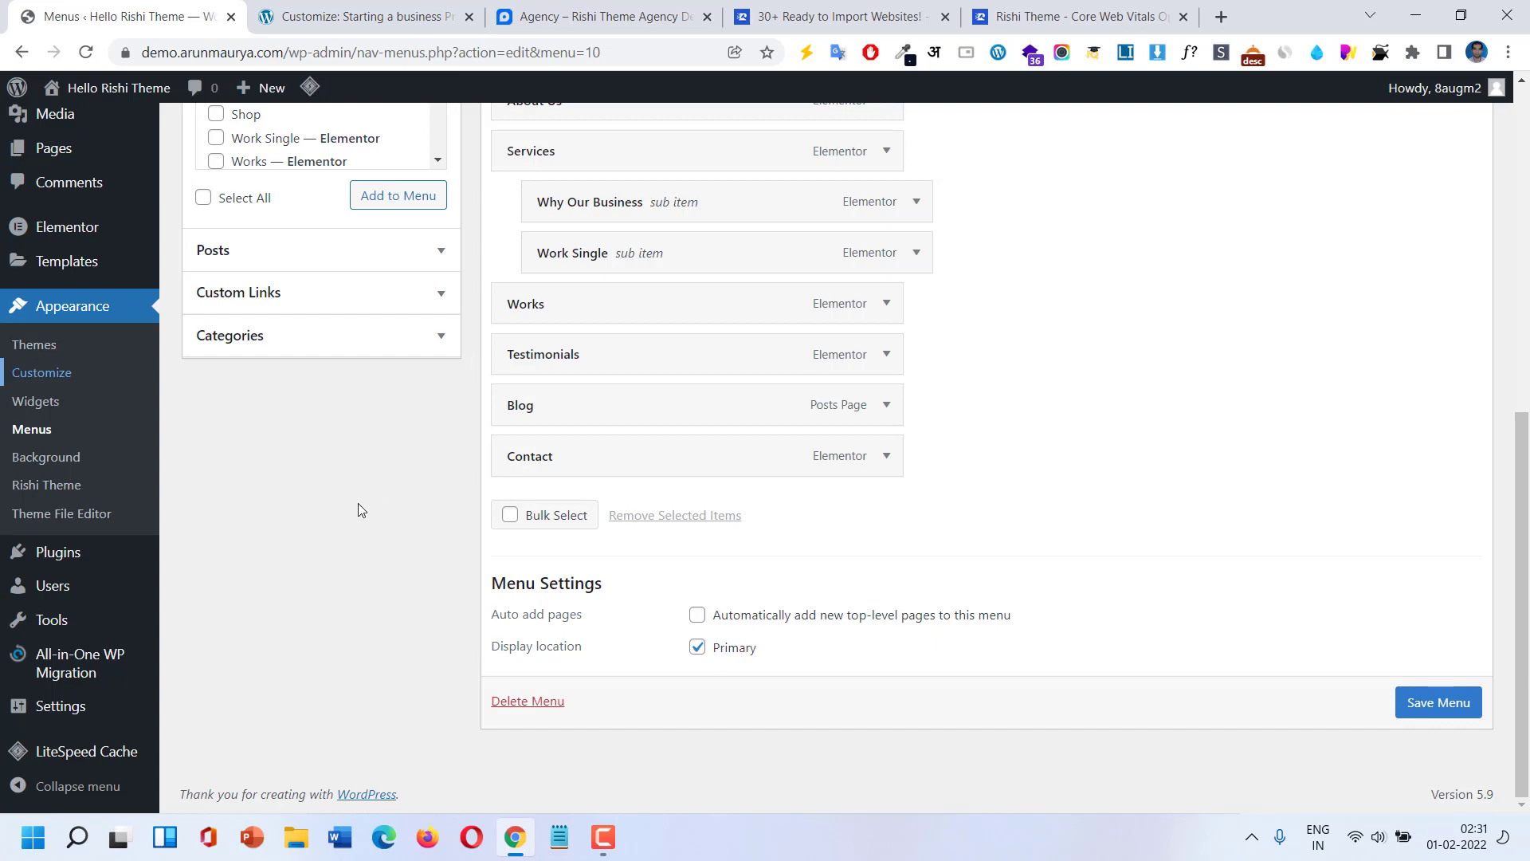
{"action": "scroll", "coordinate": [359, 510], "scroll_direction": "up", "scroll_amount": 4}
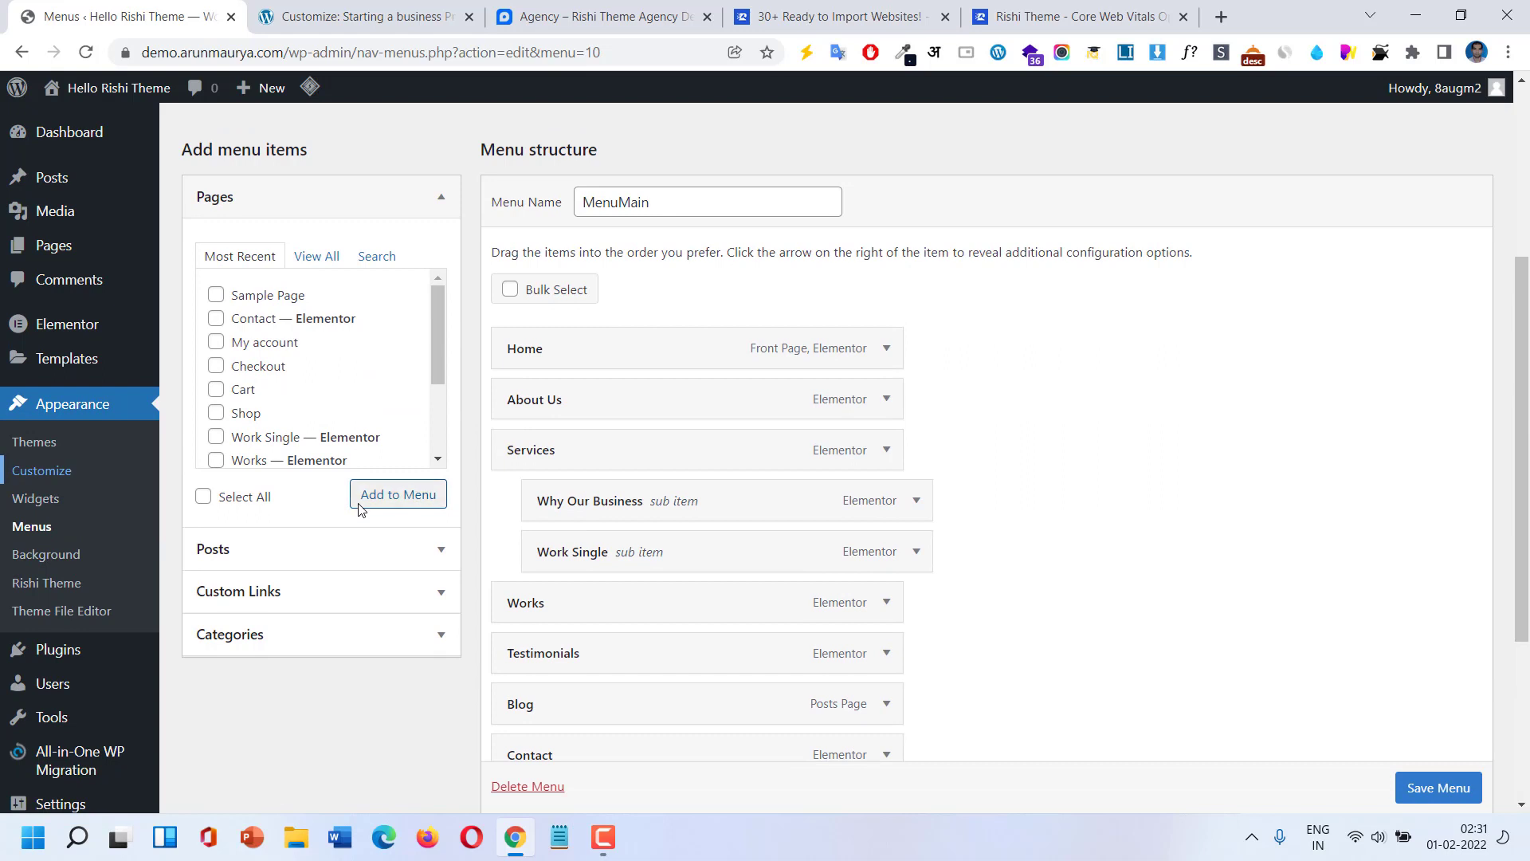